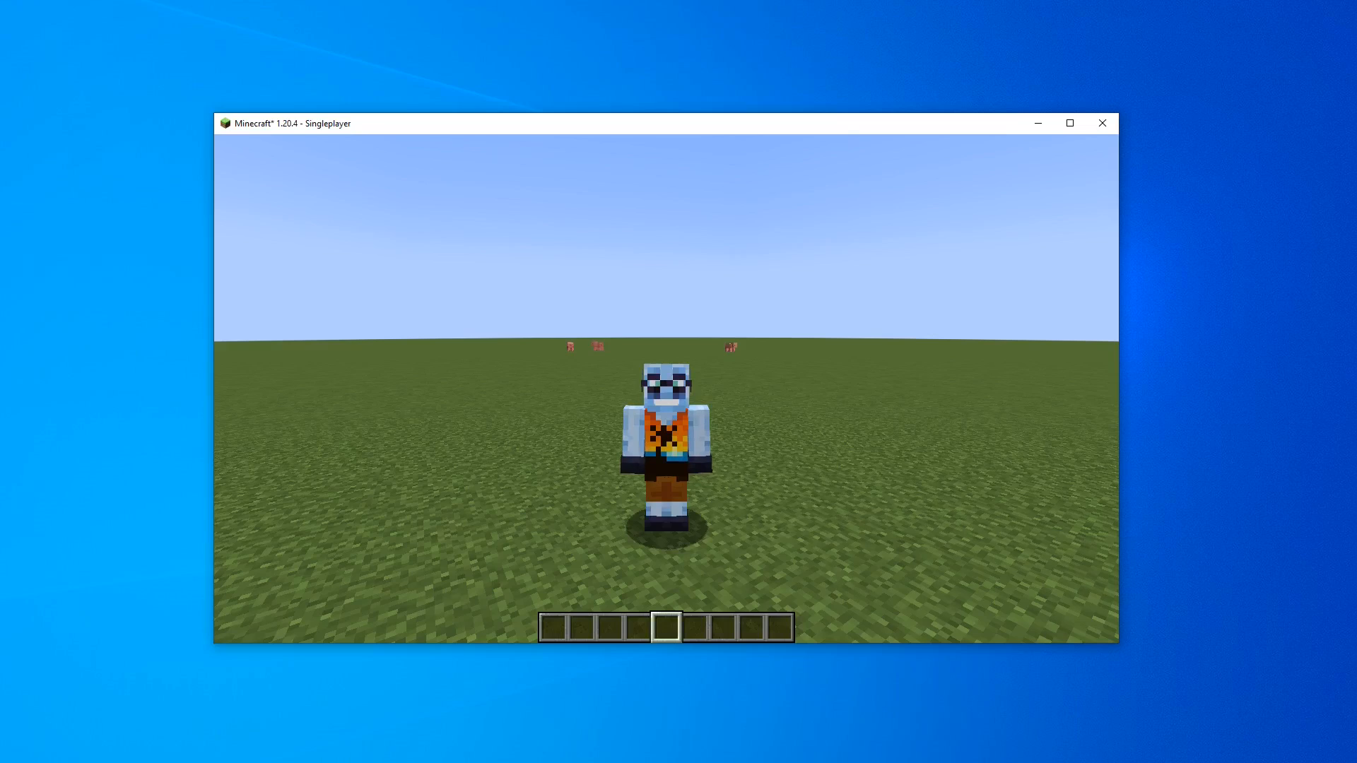
key("t")
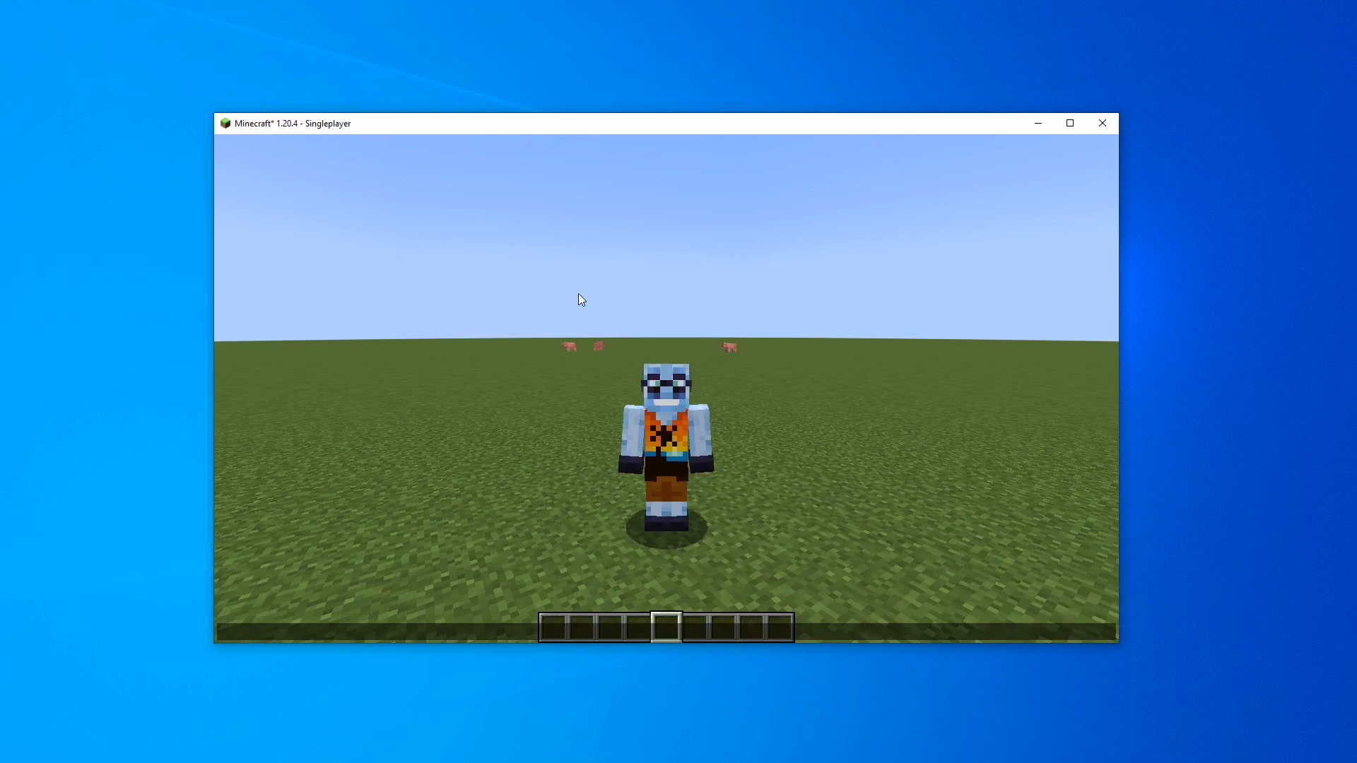
key("Escape")
key("b")
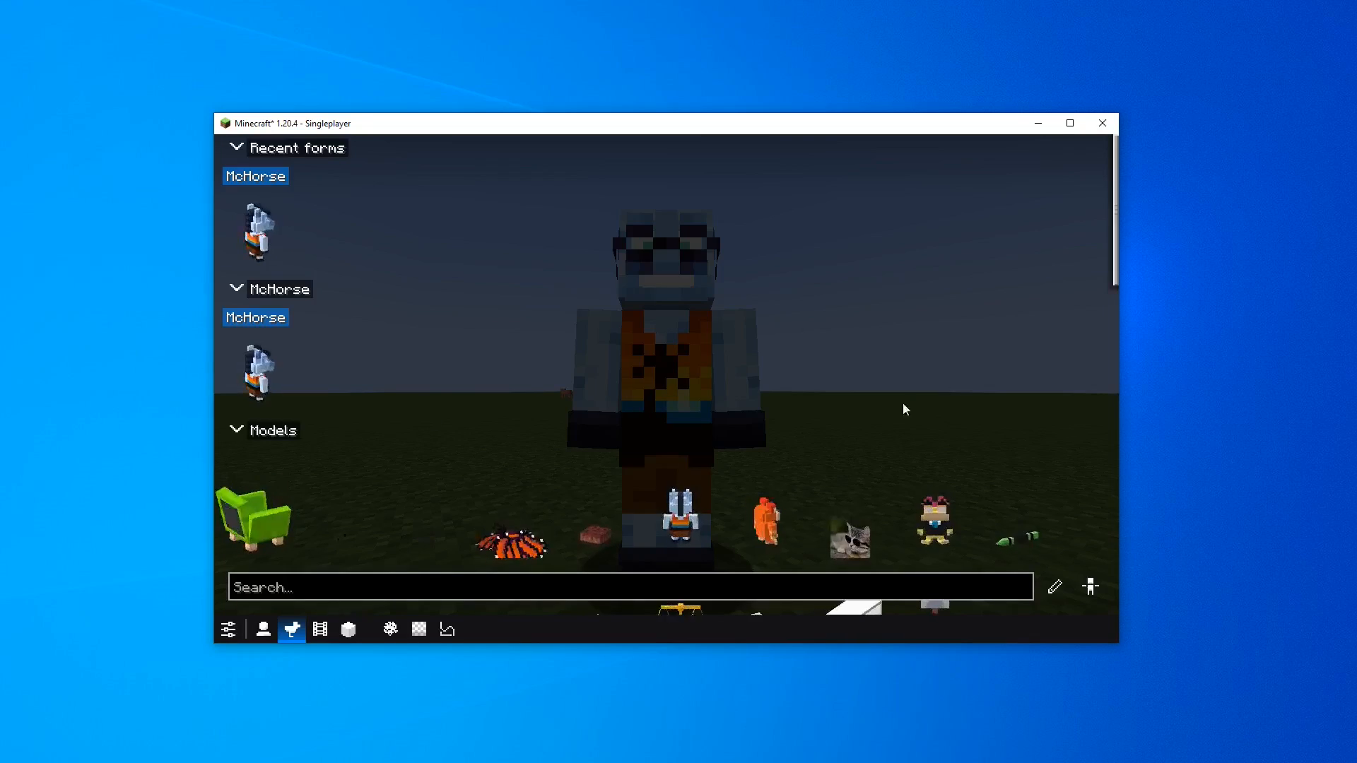
key("Escape")
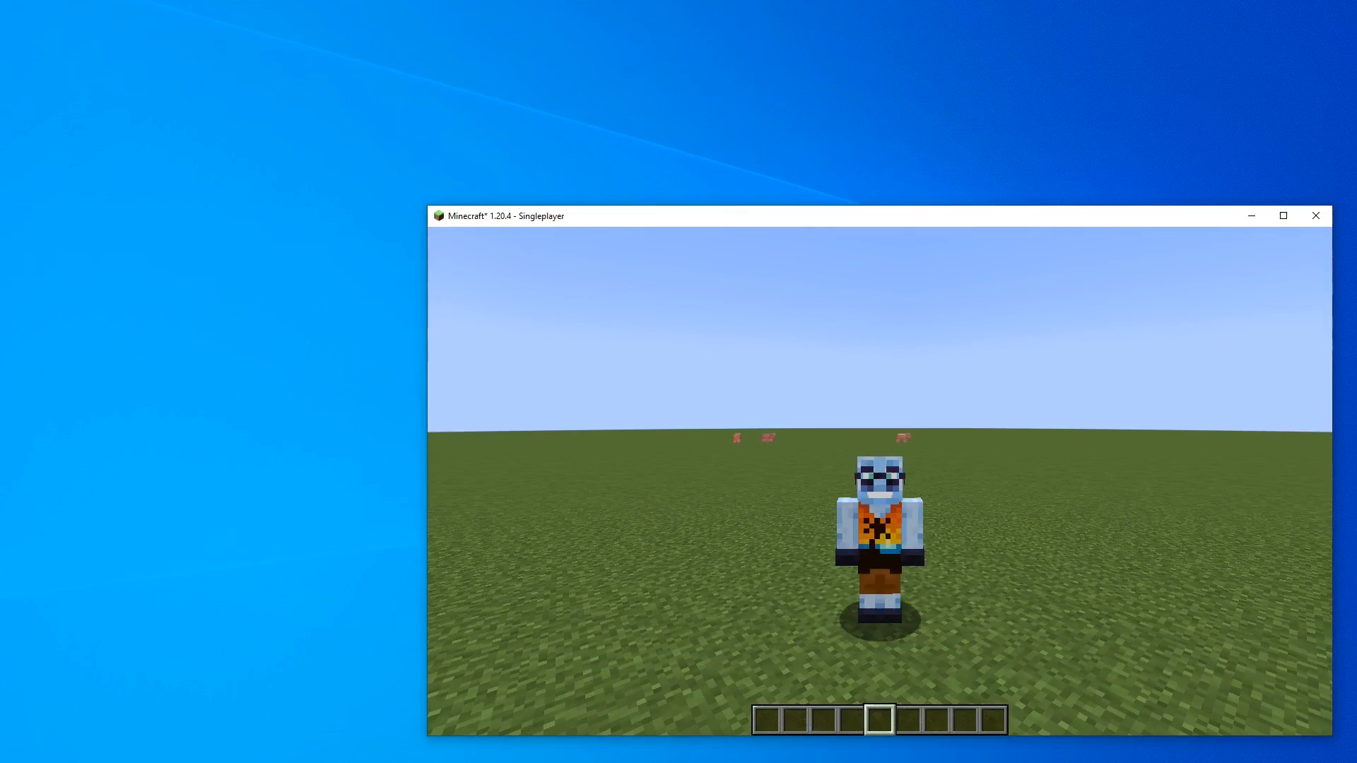
key("c")
key("t")
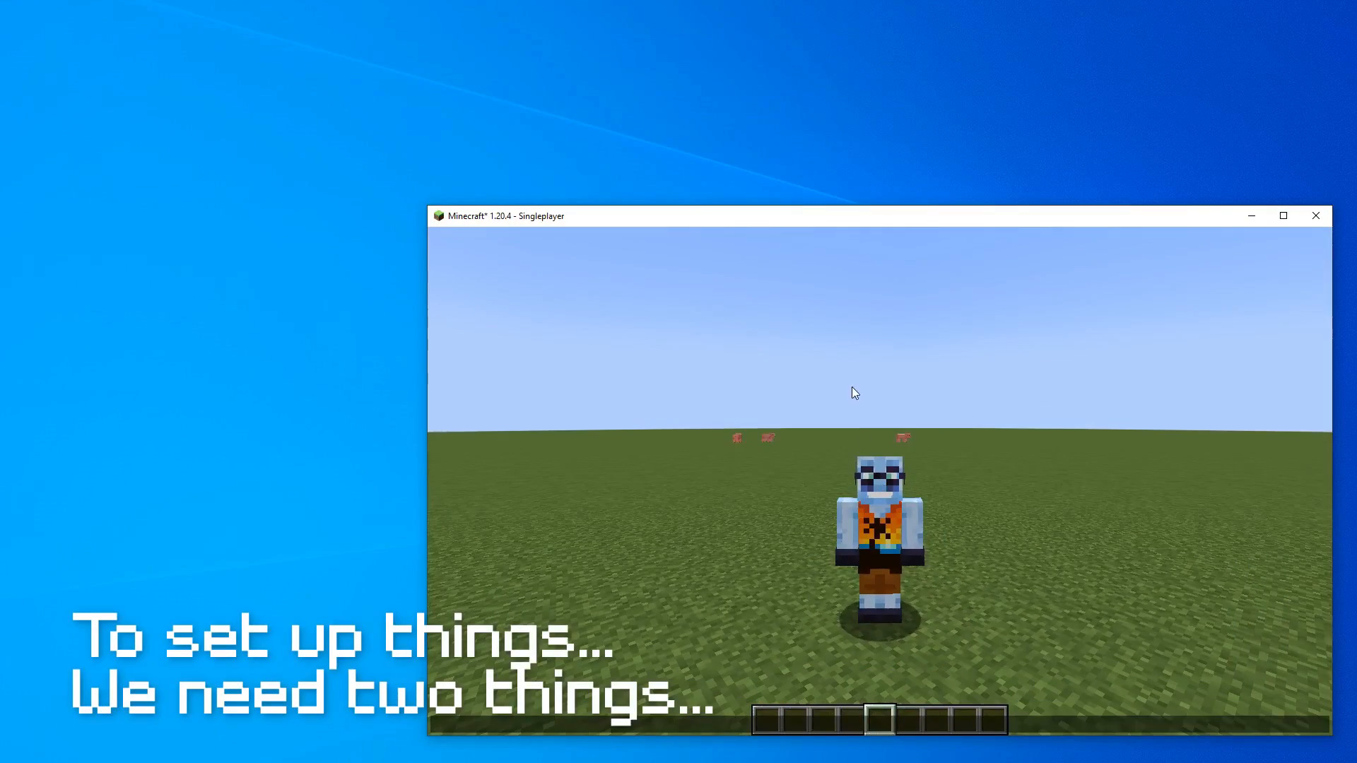
Search the available Blockbench plugins for textur and install the Texture Stitcher plugin
left_click_drag(1356, 69, 630, 30)
left_click(141, 27)
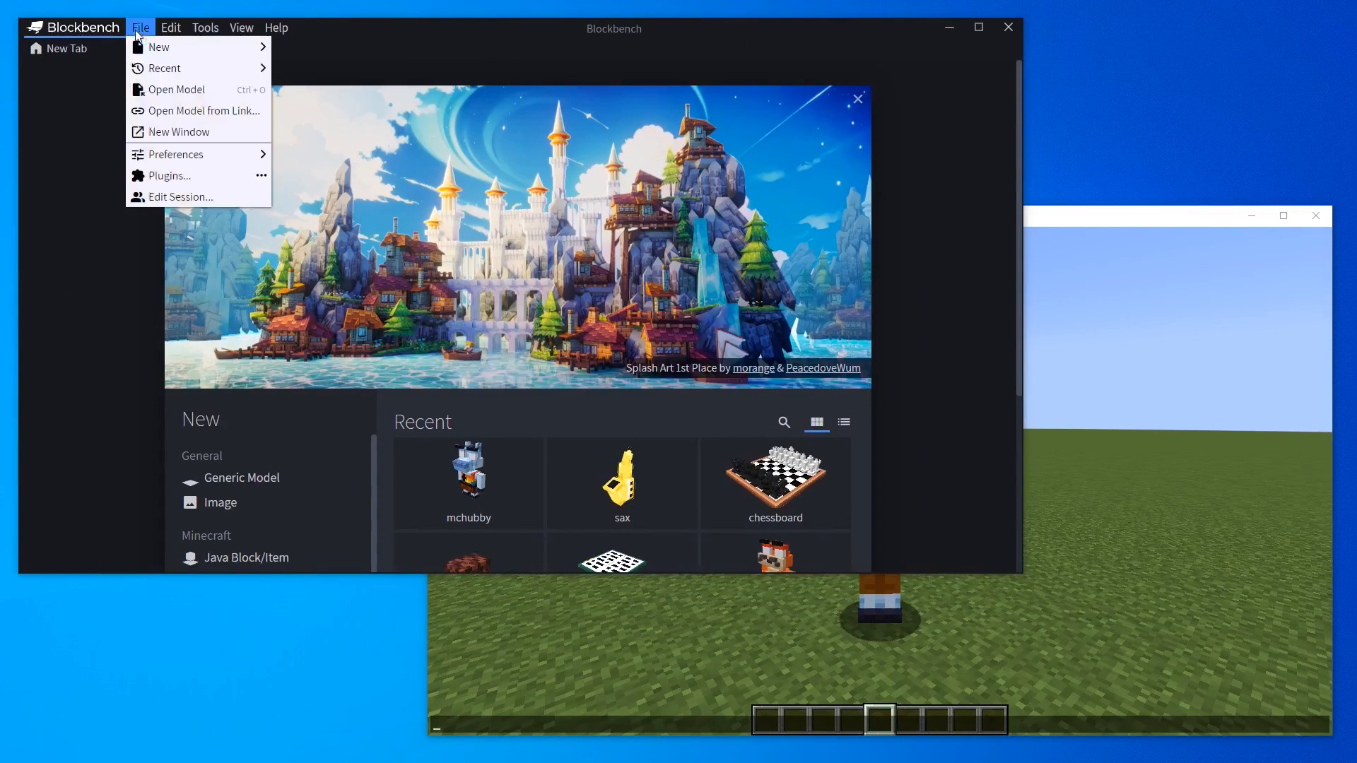
left_click(191, 173)
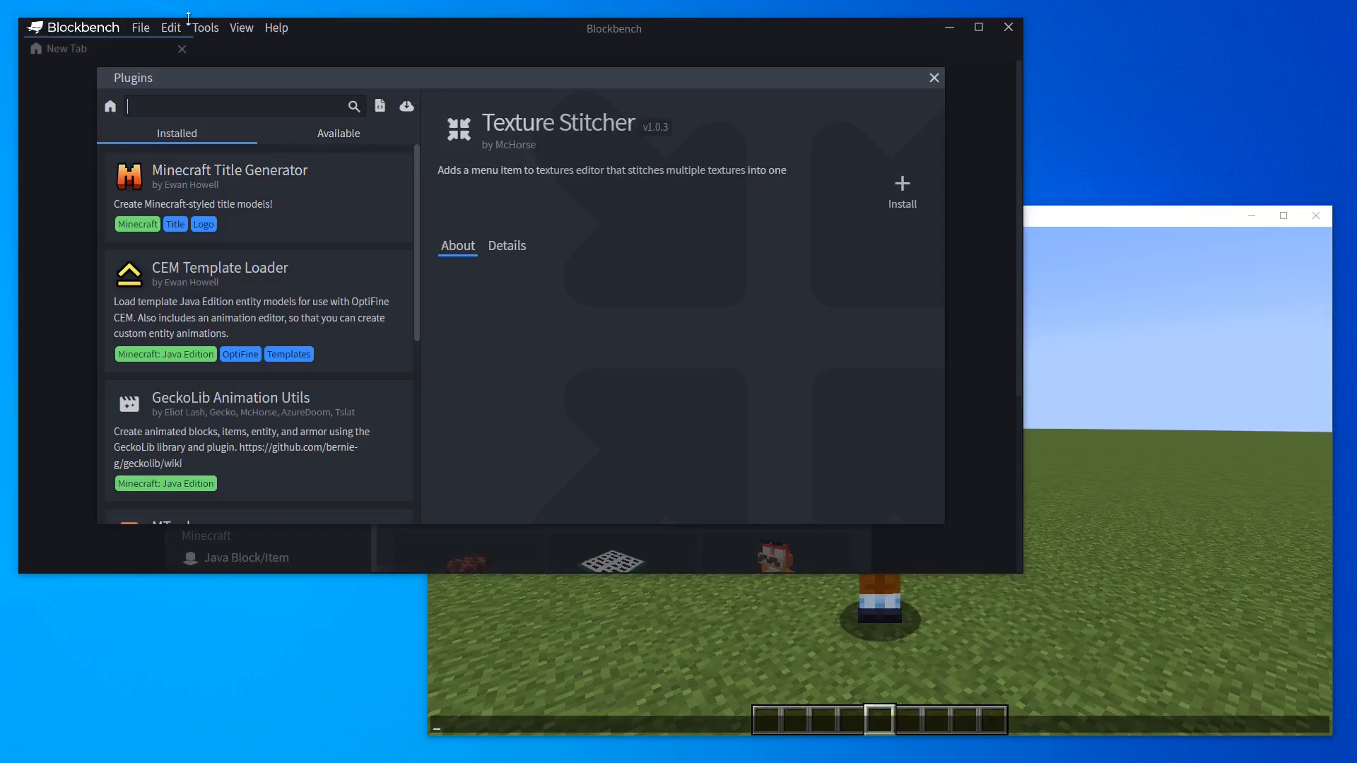
left_click(344, 134)
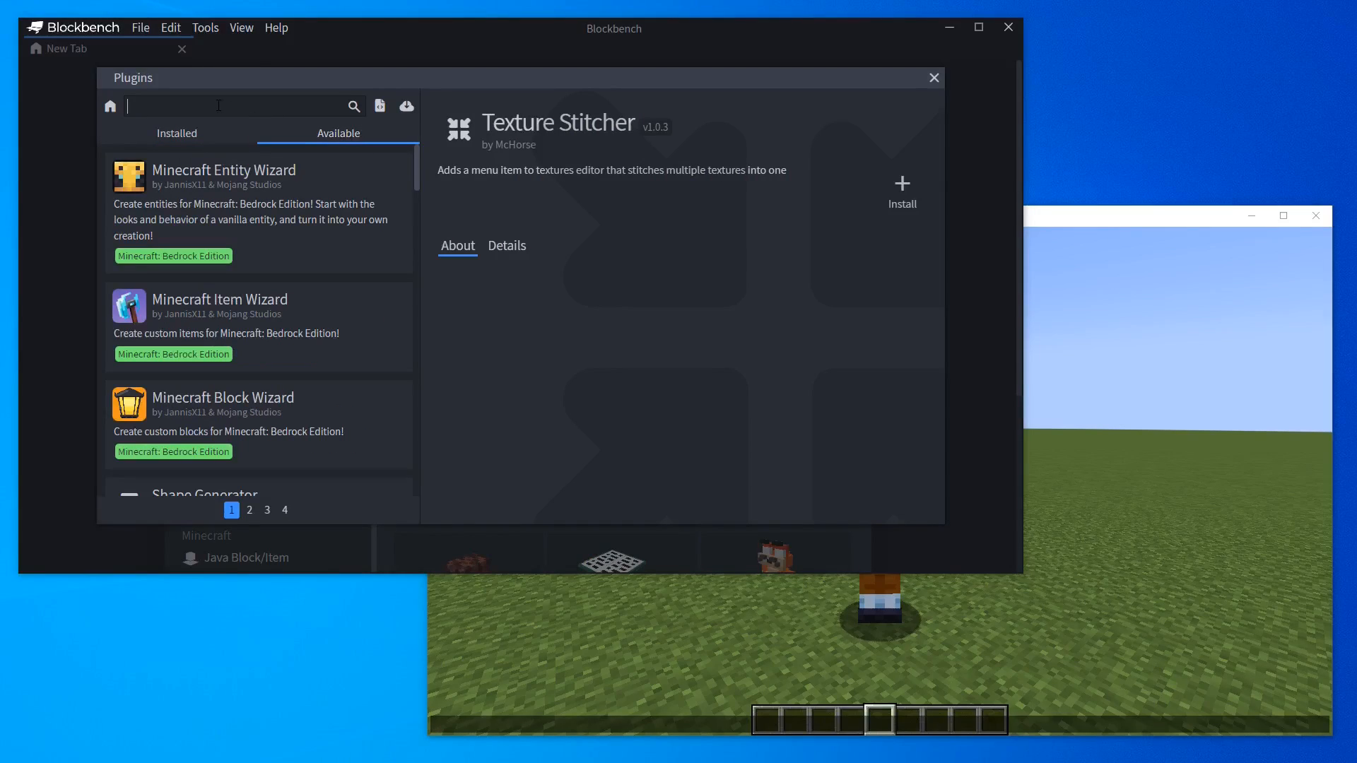
type("textur")
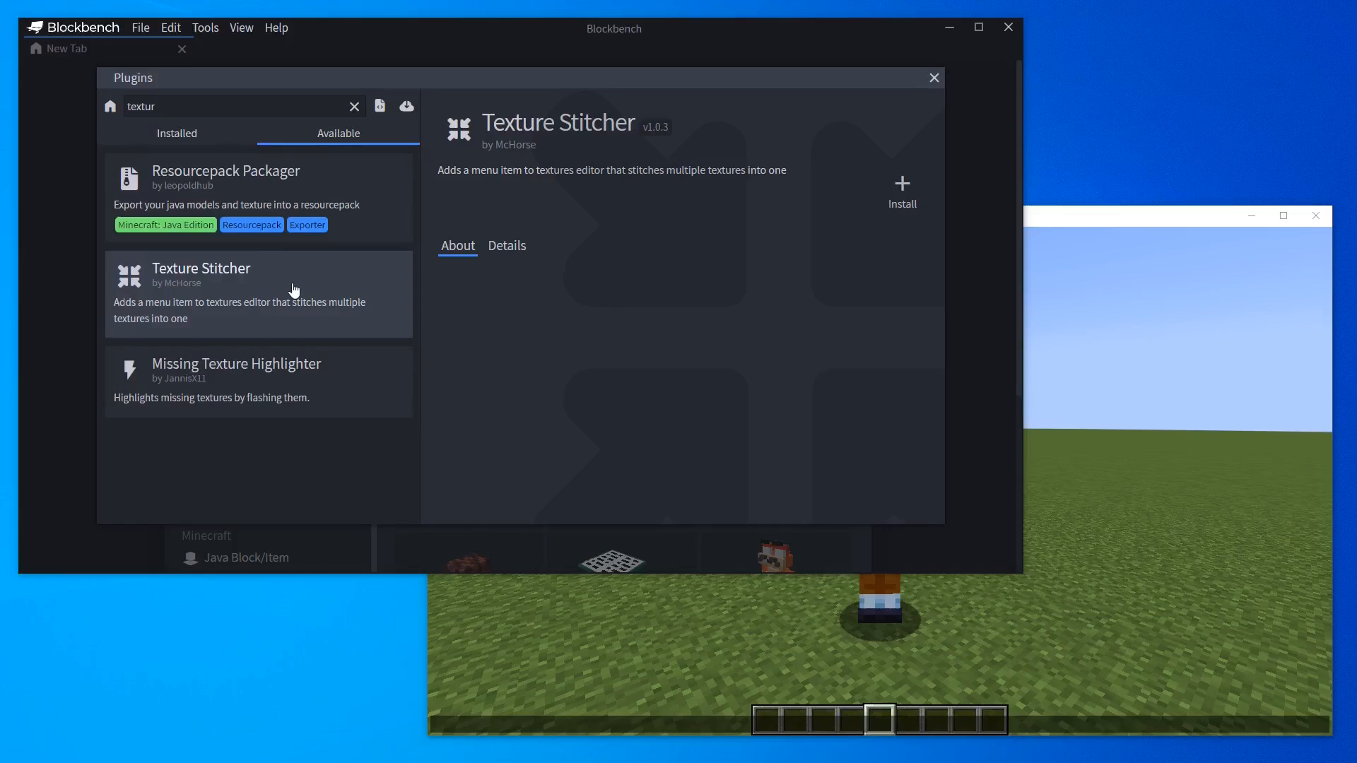
left_click(911, 202)
Search the plugins for BBS, install the BBS Model Ex/importer plugin, and close the plugins dialog
double_click(207, 106)
type("BBS")
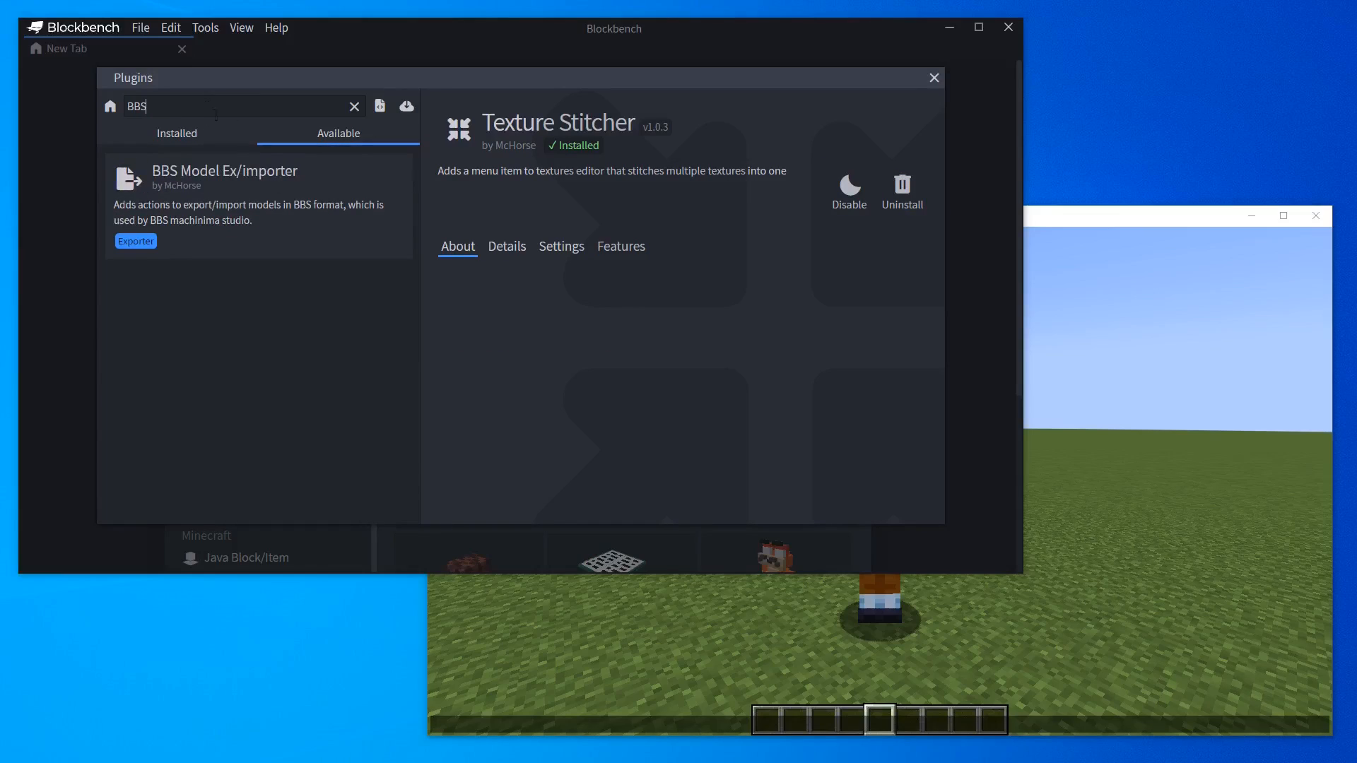
left_click(242, 215)
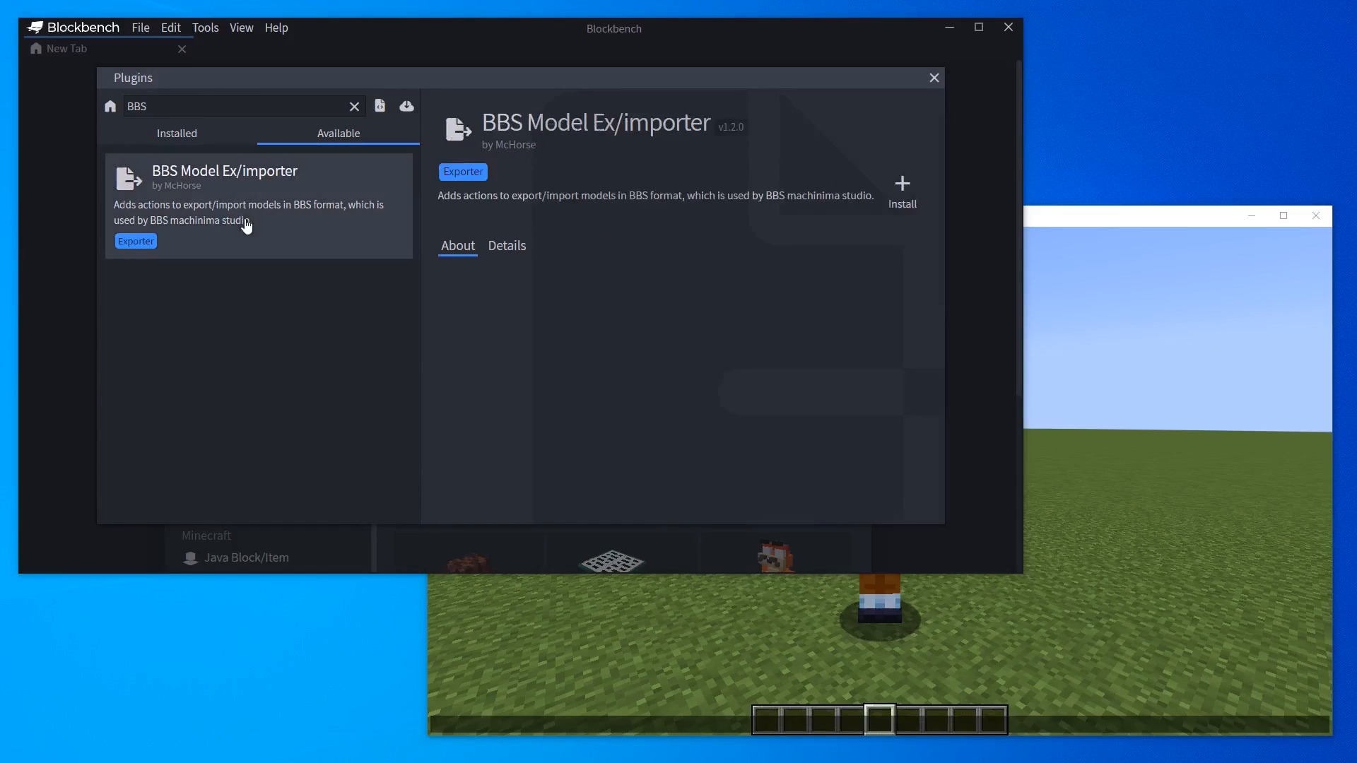
left_click(900, 198)
left_click(933, 78)
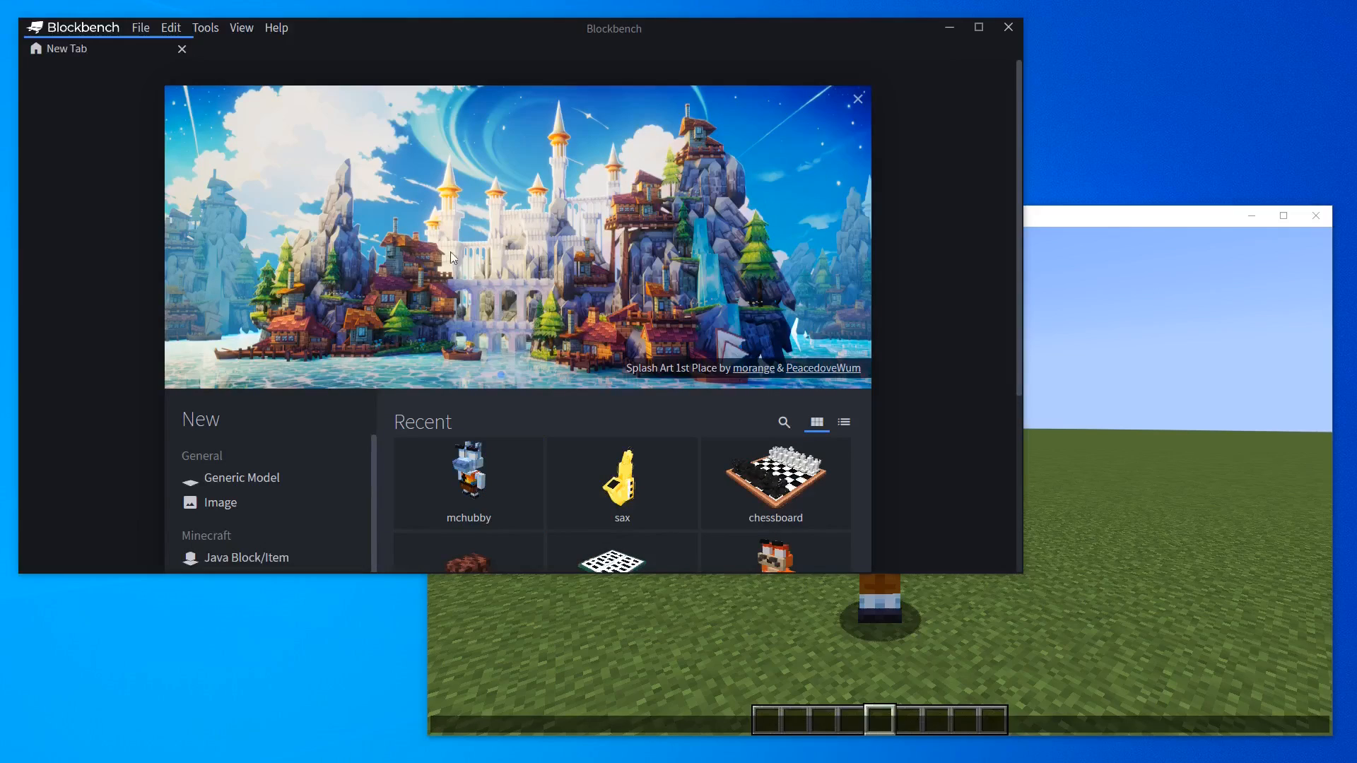
Open the FFmpeg download page and follow the Windows builds from gyan.dev link
left_click(1076, 365)
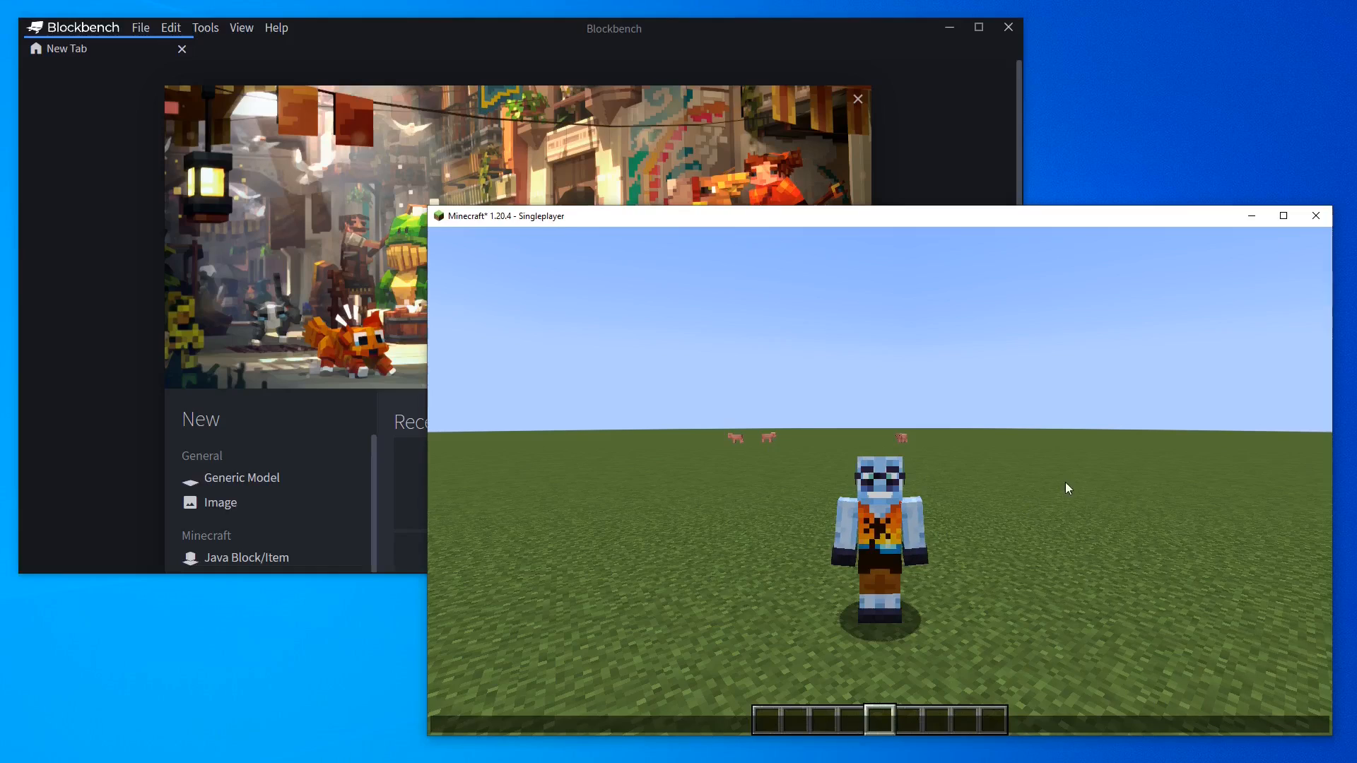
left_click_drag(1356, 27, 558, 6)
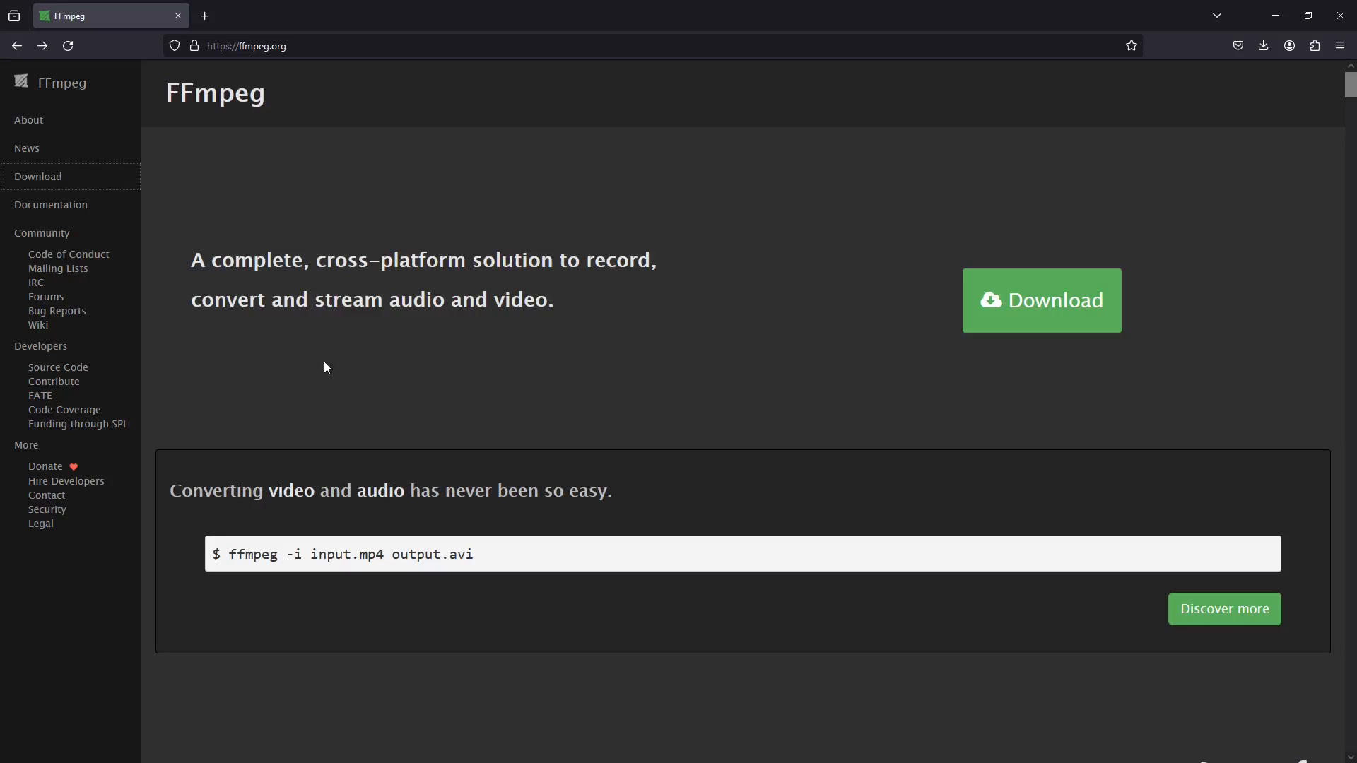
left_click(85, 179)
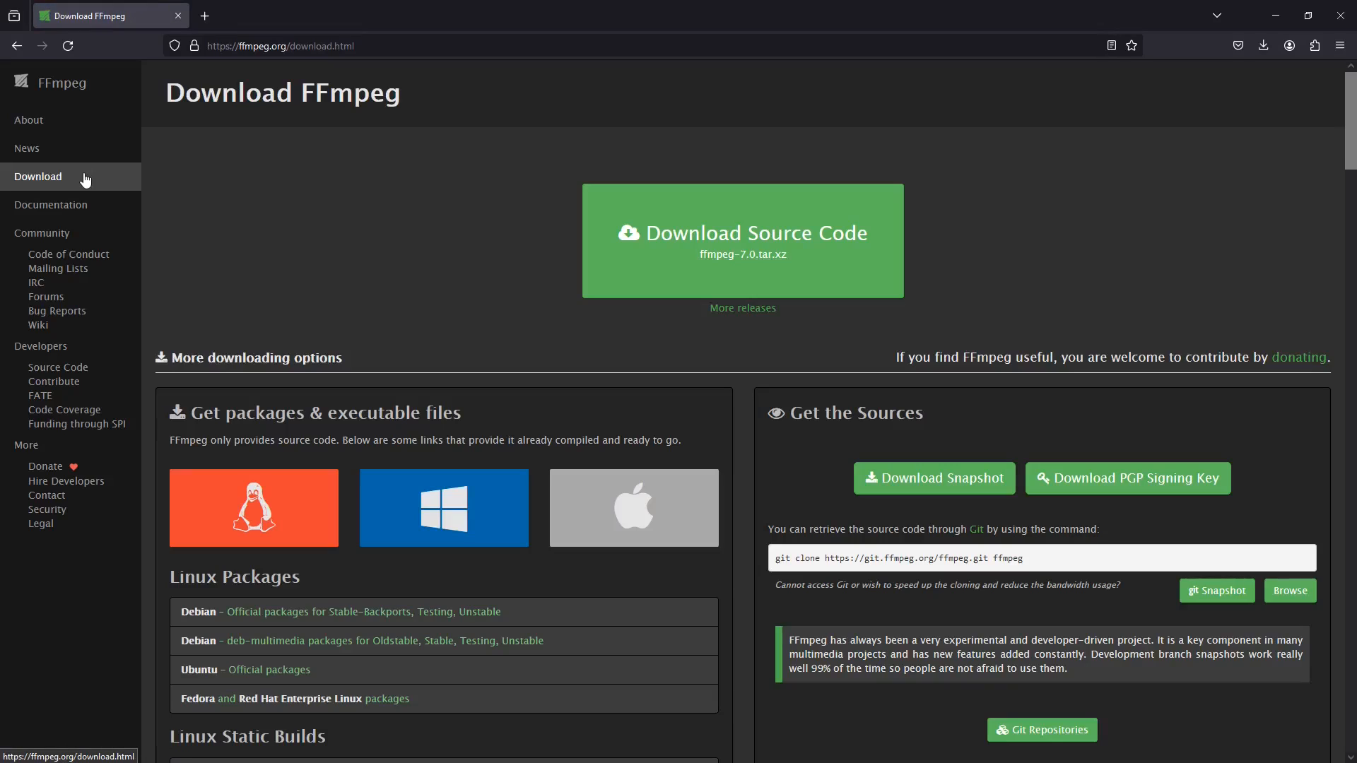
left_click(574, 475)
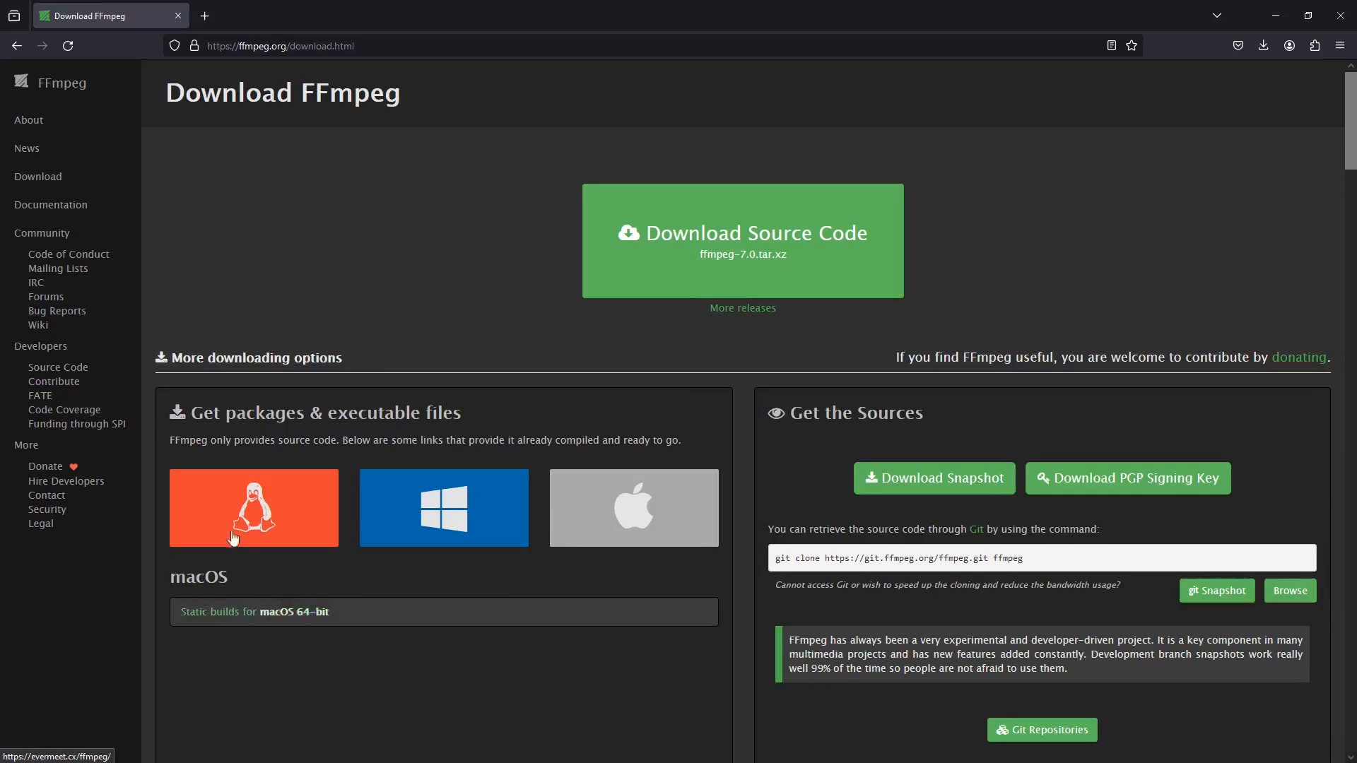
mouse_move(242, 511)
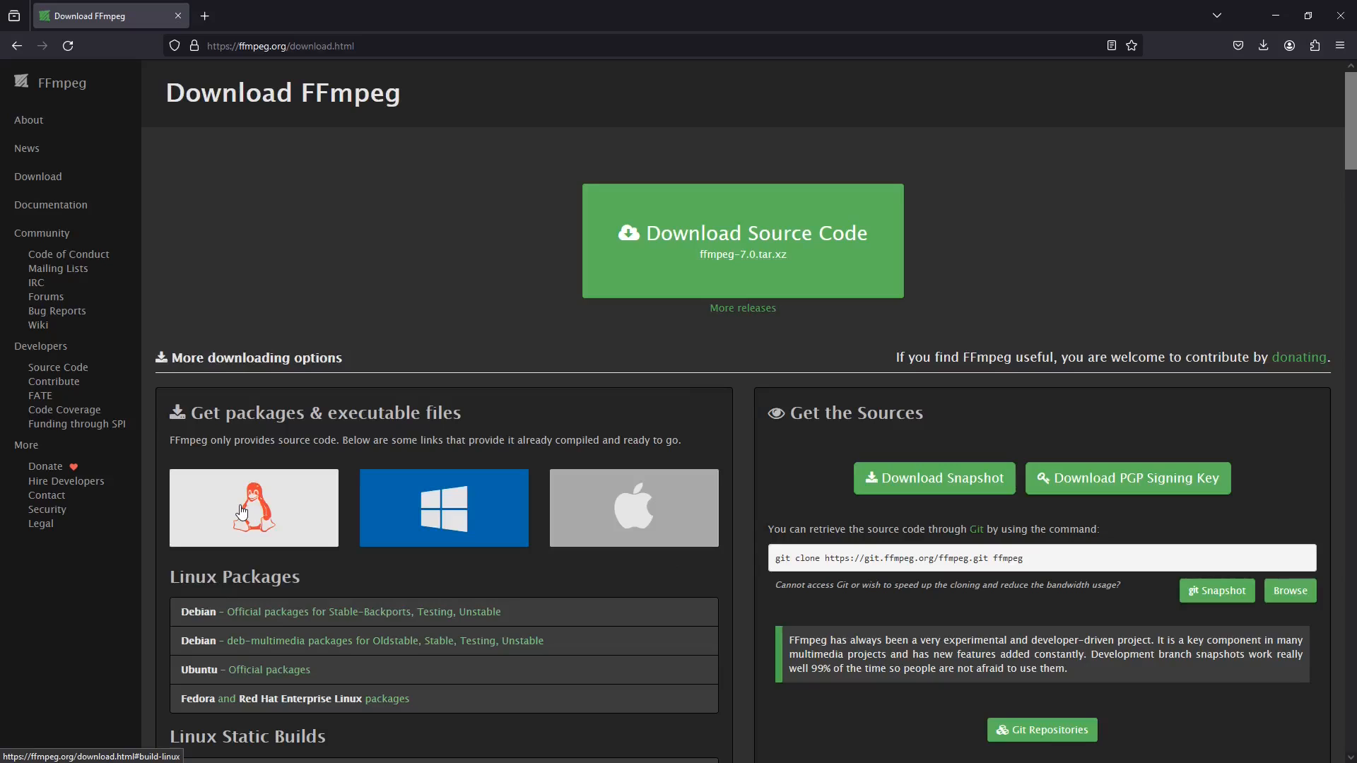
mouse_move(487, 513)
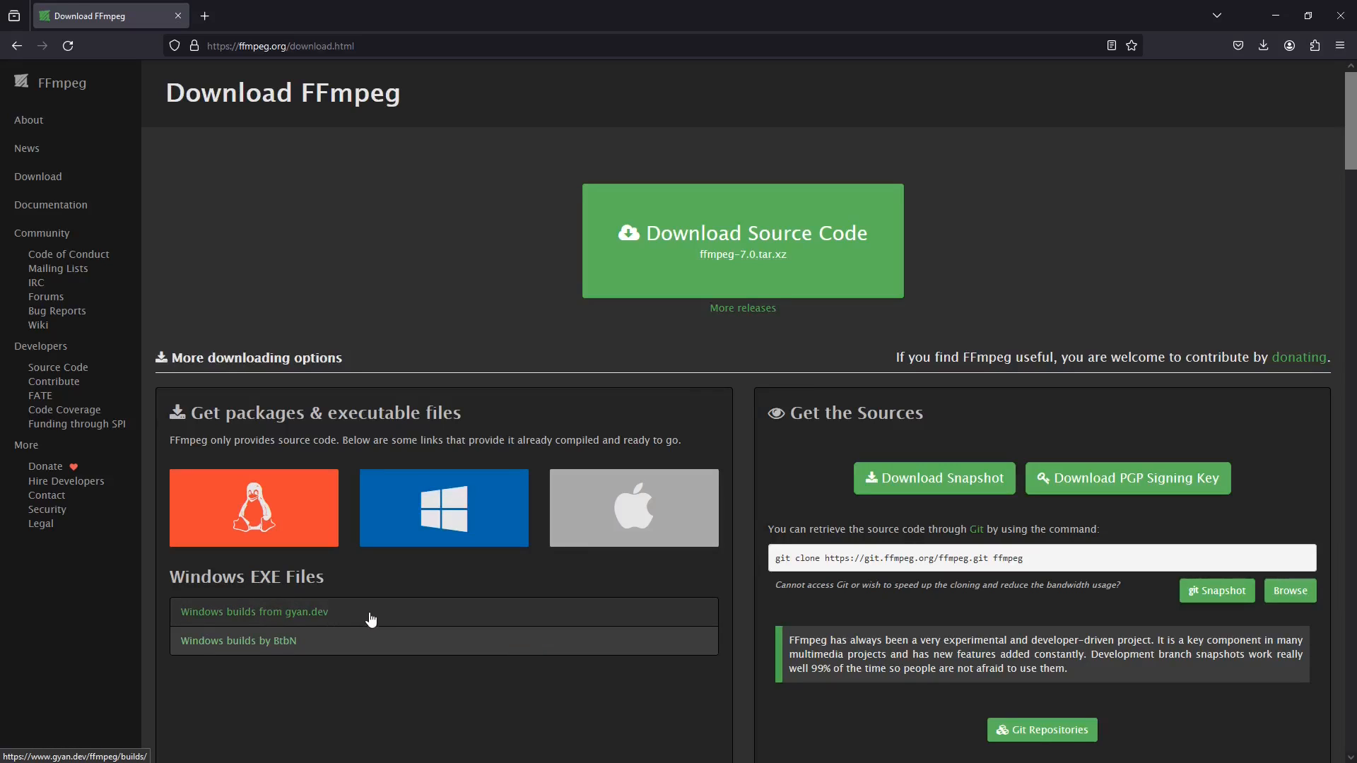
left_click(305, 613)
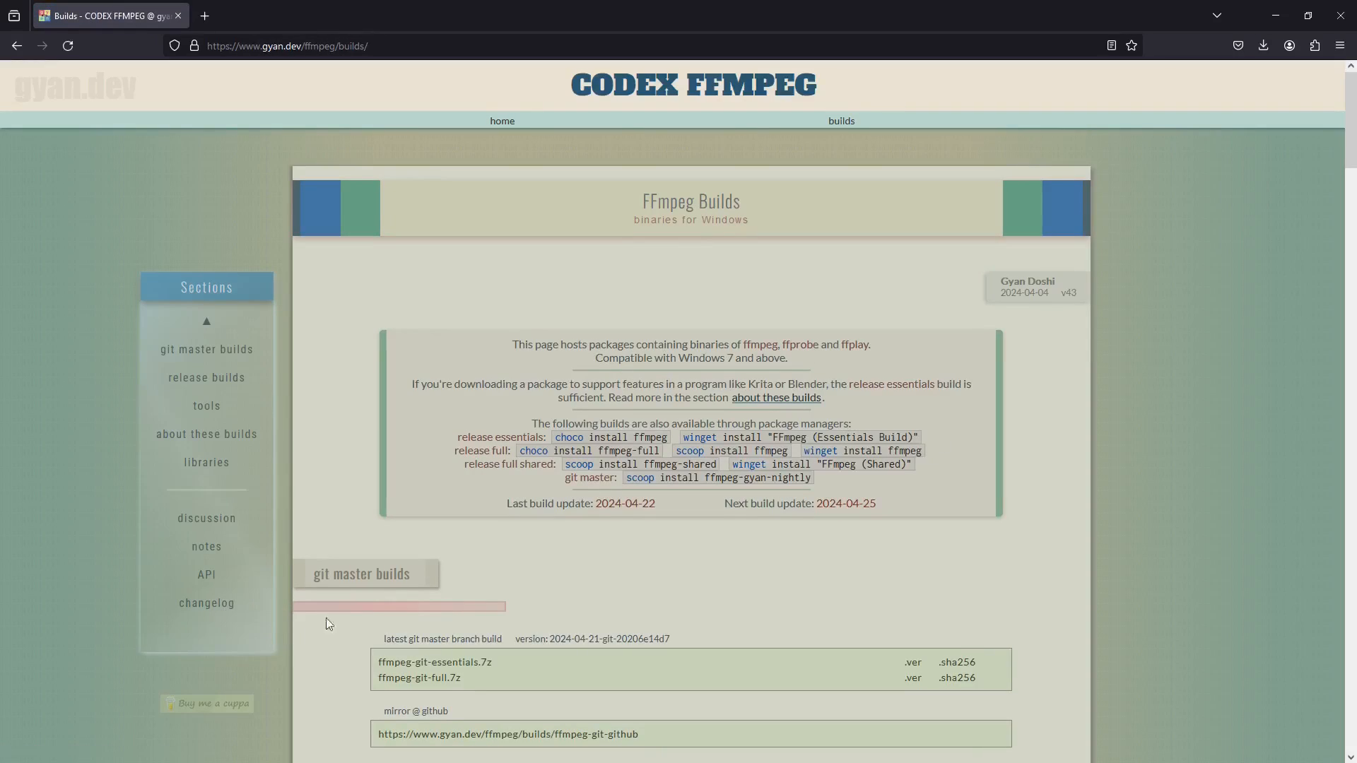
Download the ffmpeg-git-essentials.7z build and open the downloaded archive
scroll(477, 461, "down", 3)
left_click(452, 423)
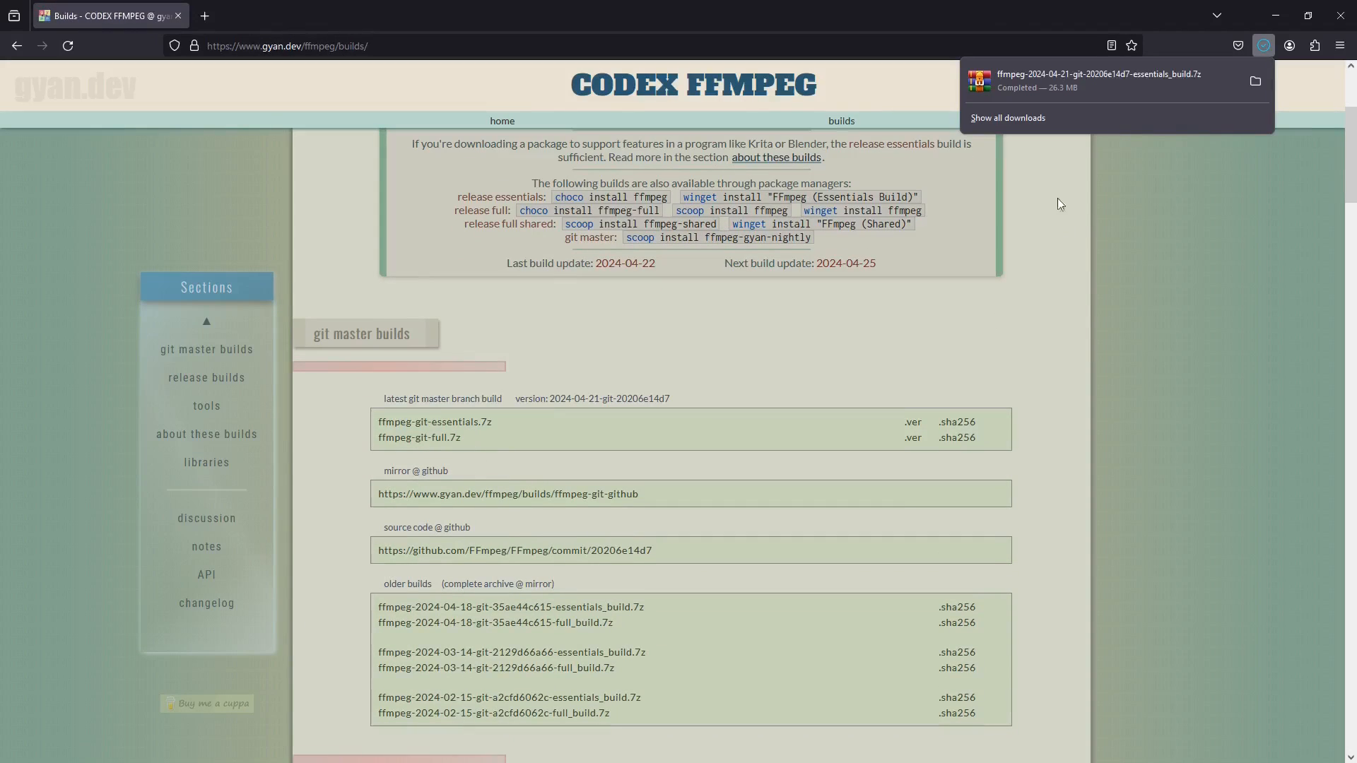
left_click(1040, 81)
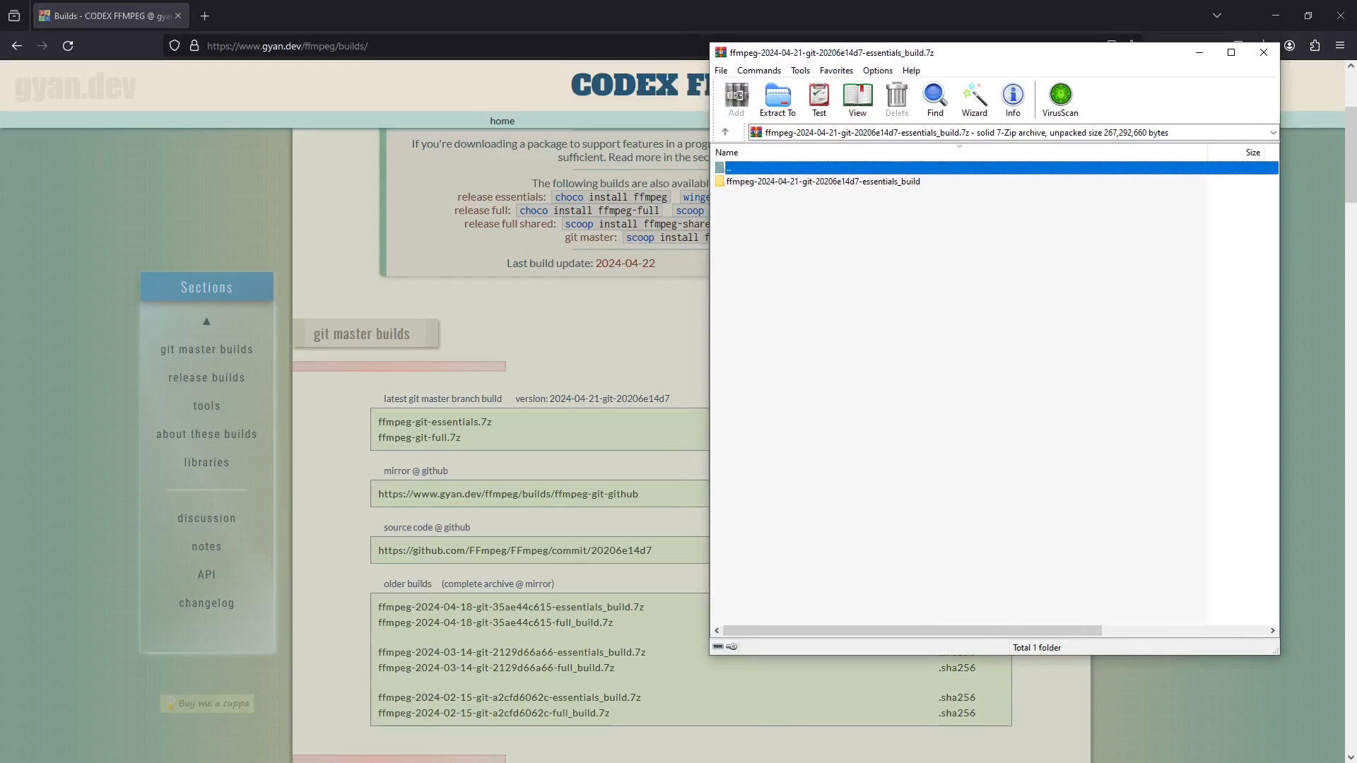
Extract the essentials build folder from the archive into the root of Local Disk (C:)
key("super+e")
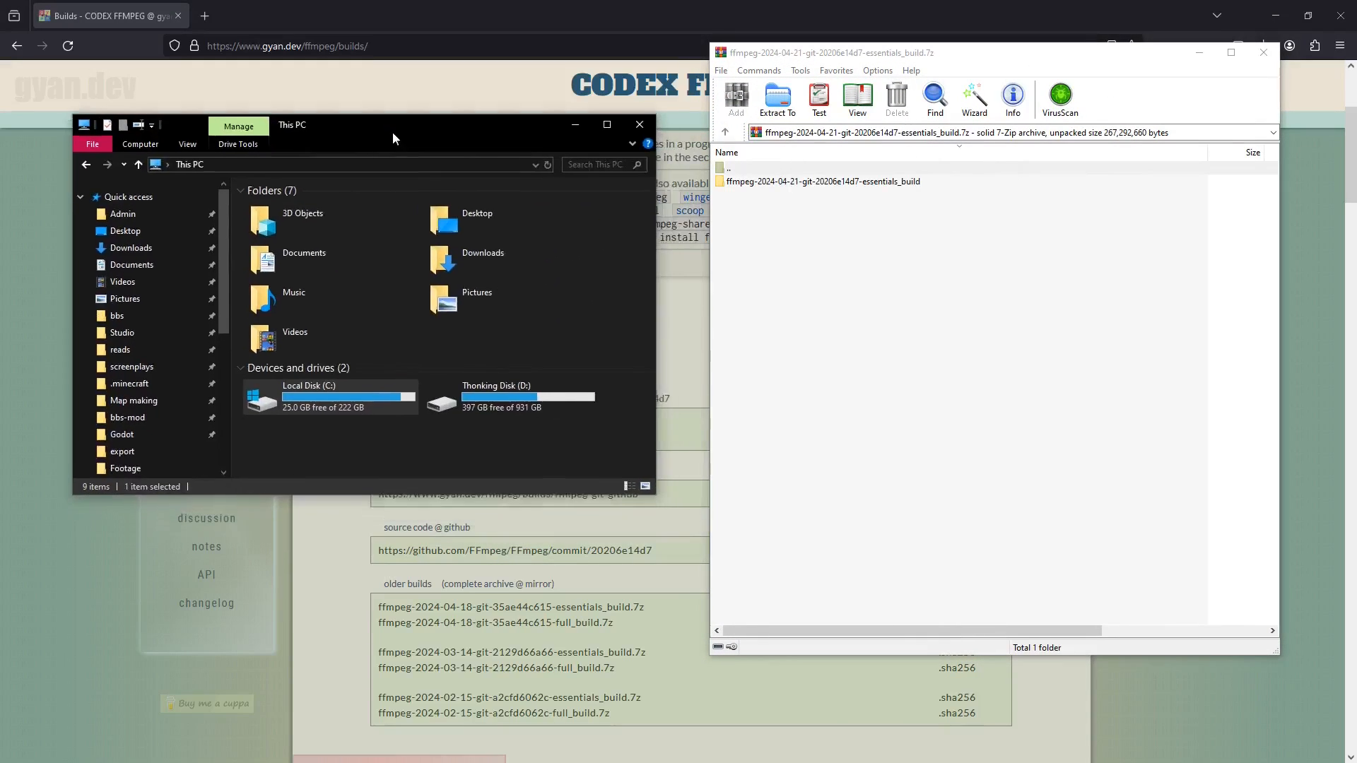
left_click(316, 386)
double_click(316, 385)
key("alt+Left")
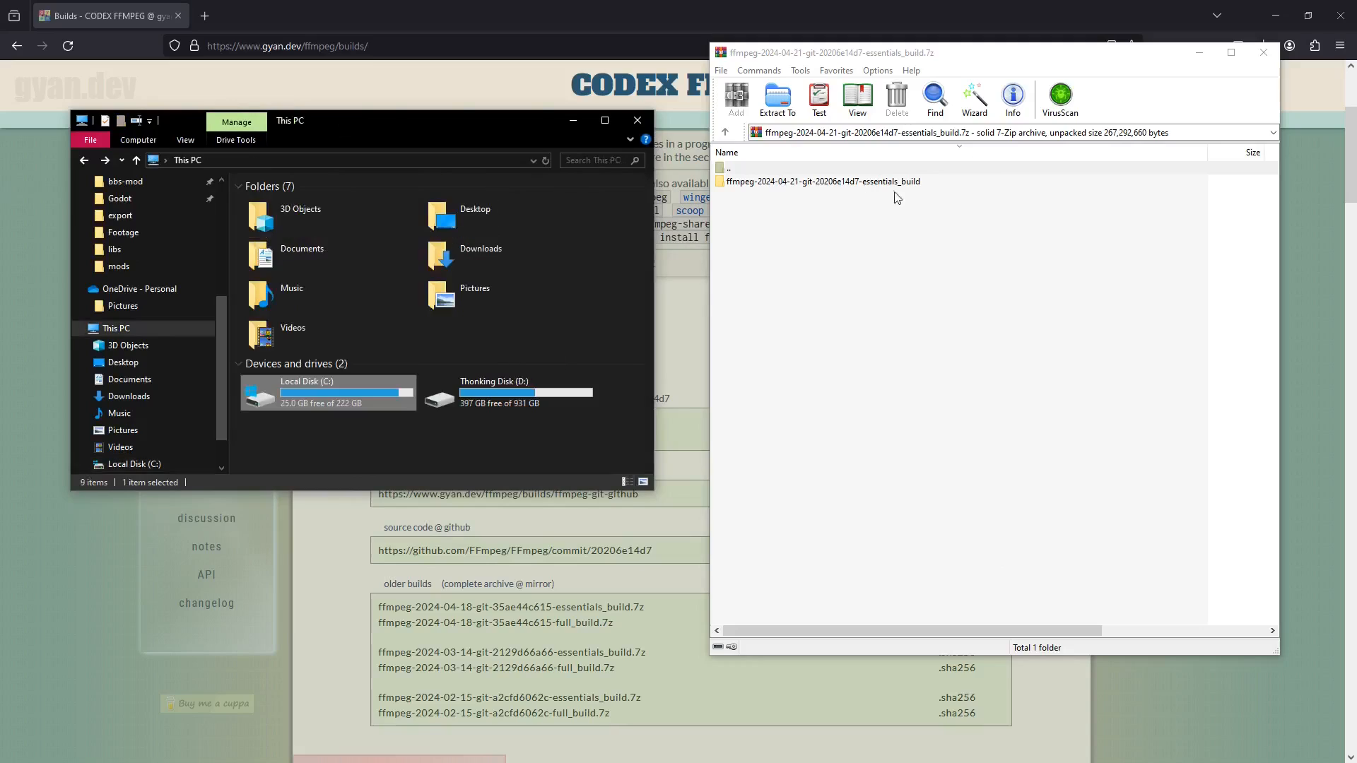
left_click_drag(876, 182, 331, 398)
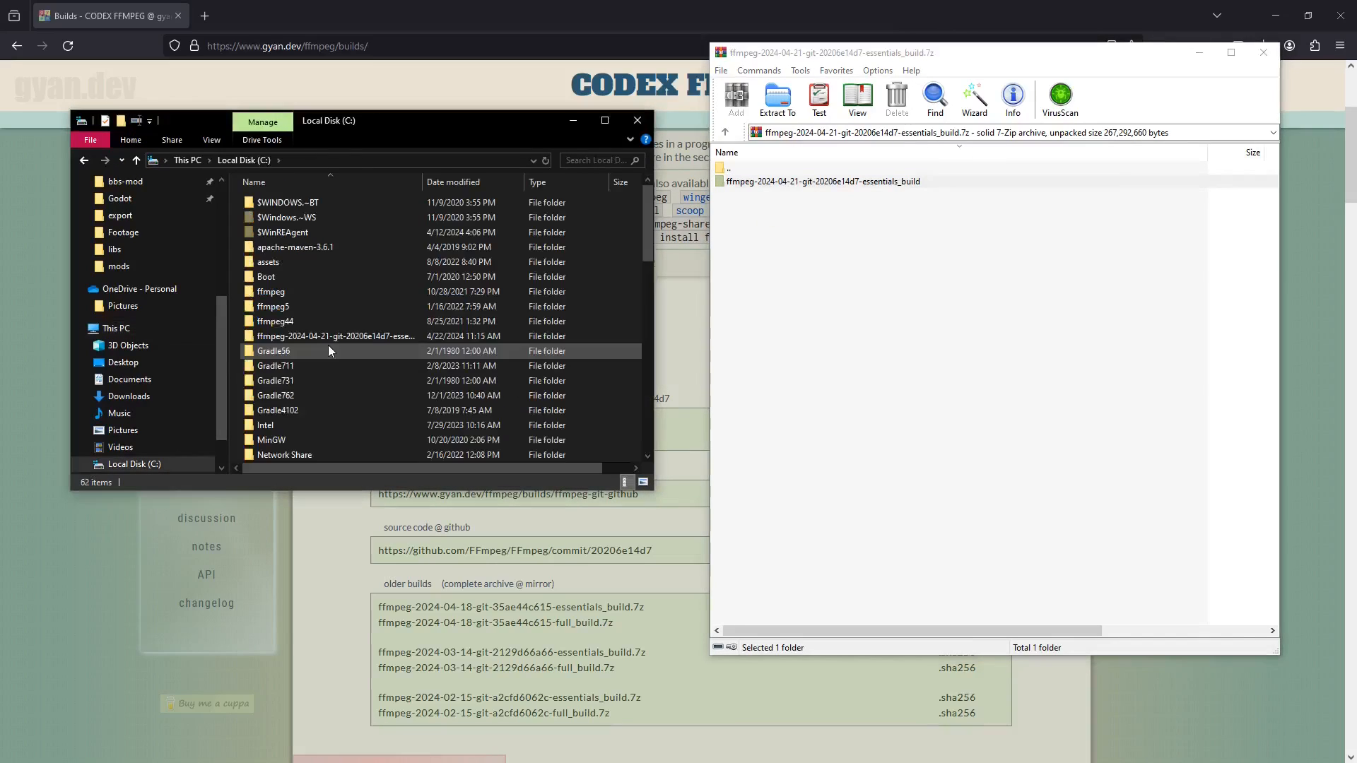
left_click(326, 337)
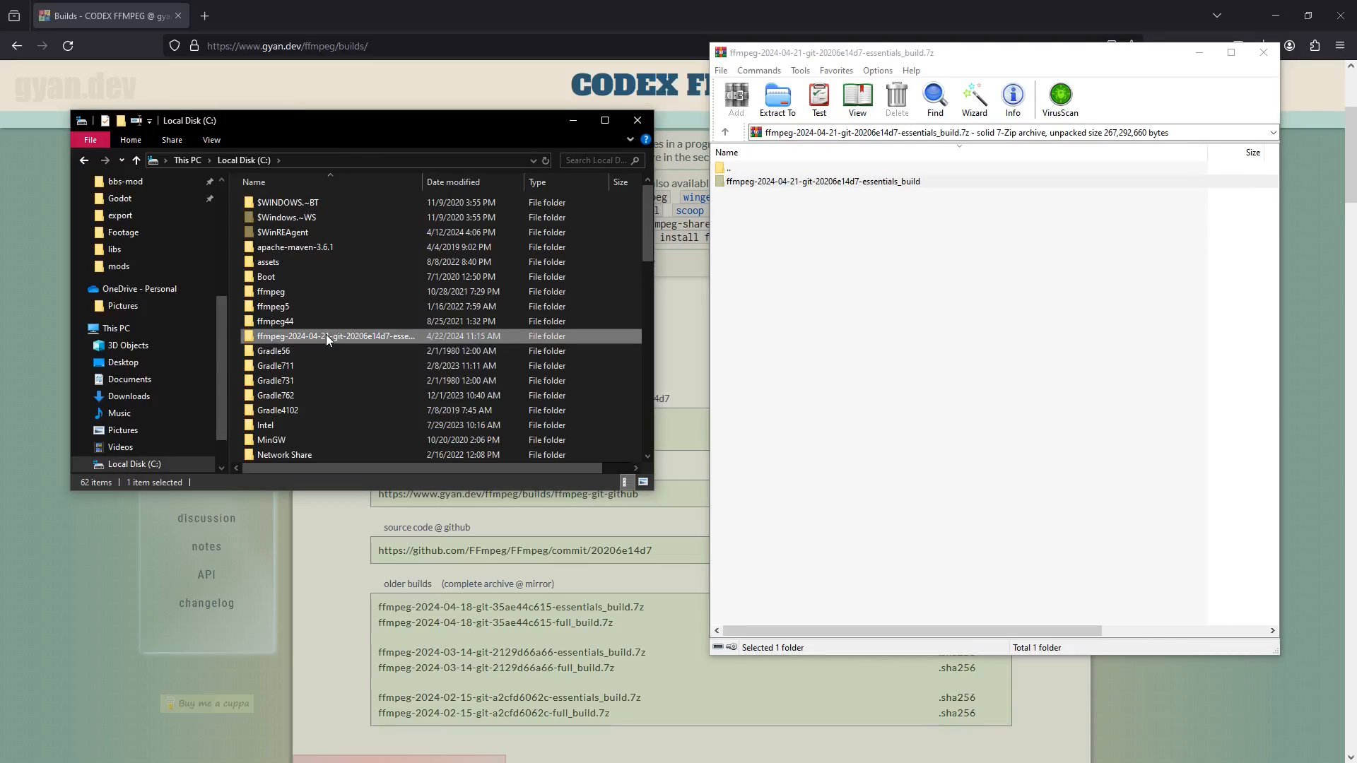
Rename the extracted folder to ffmpeg2
left_click(325, 334)
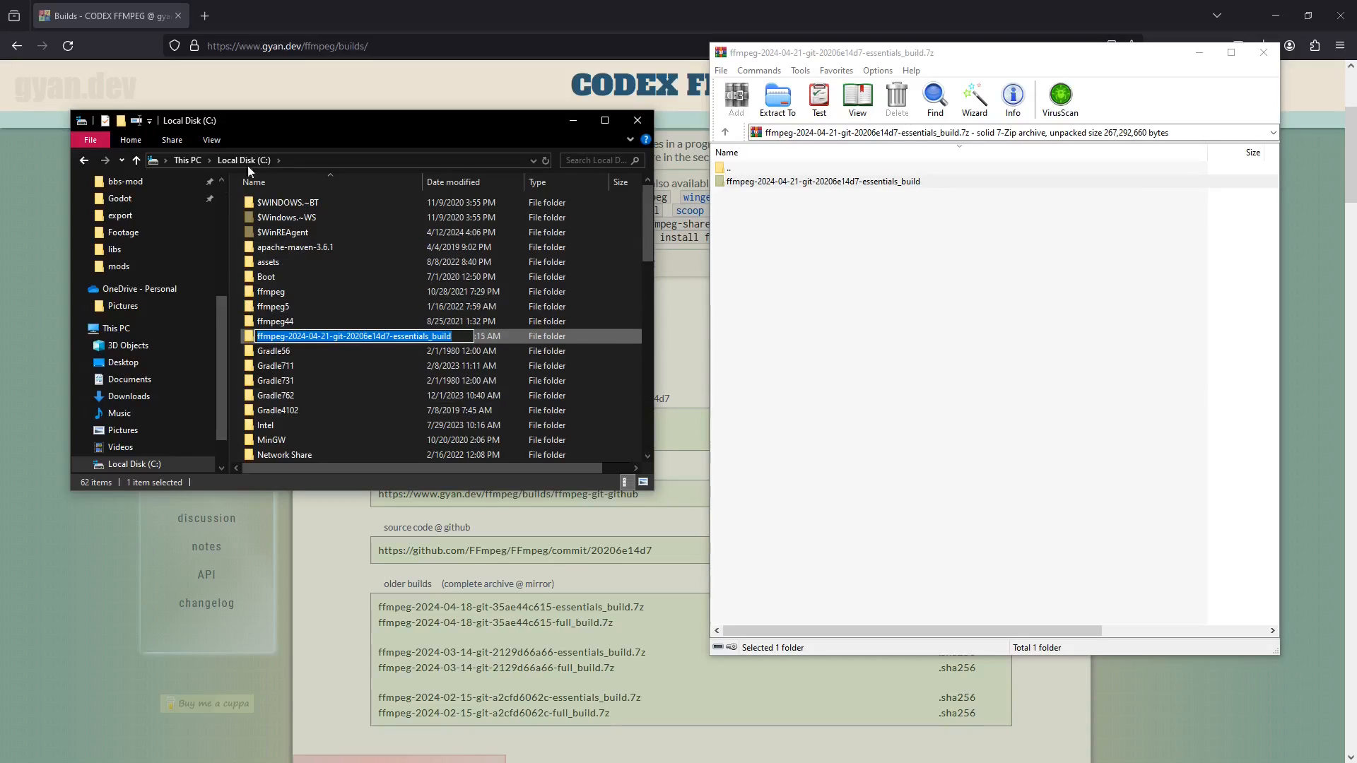
type("f")
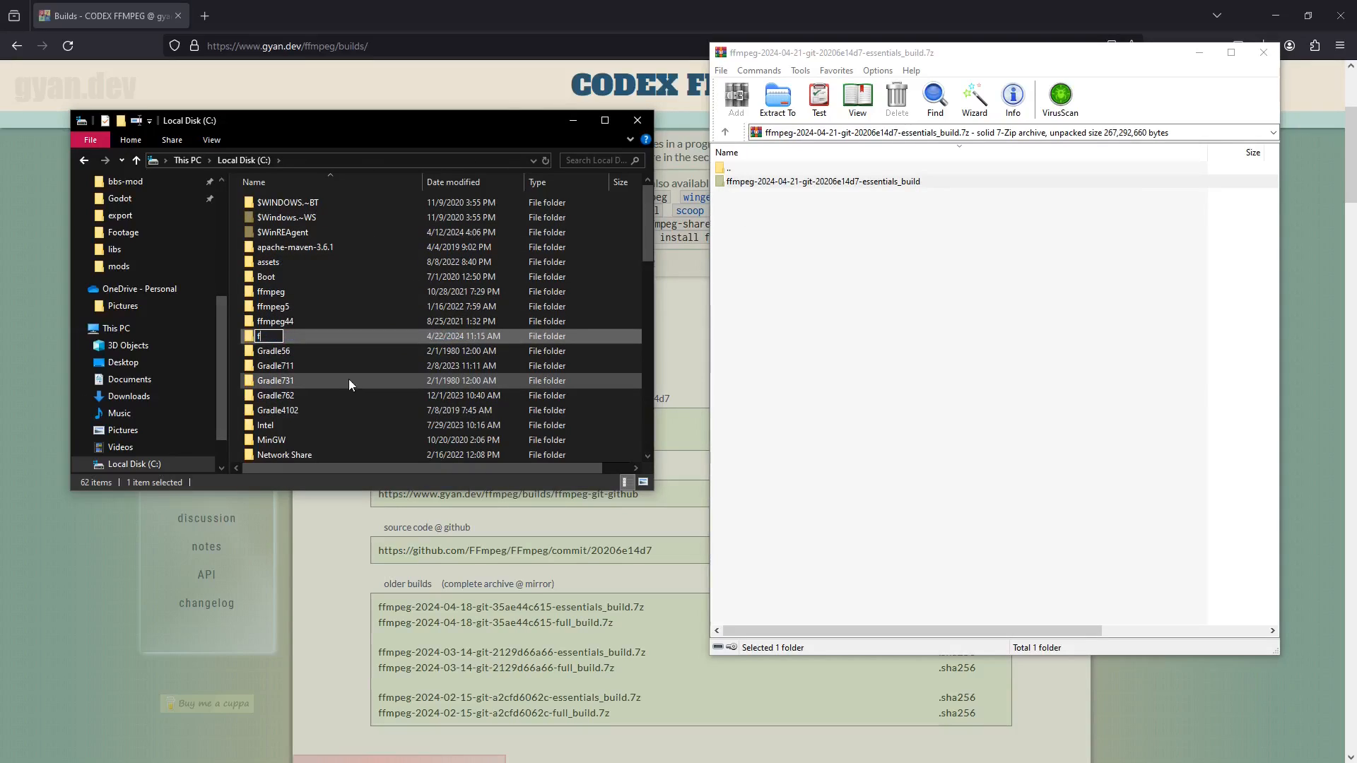
type("fmpeg2")
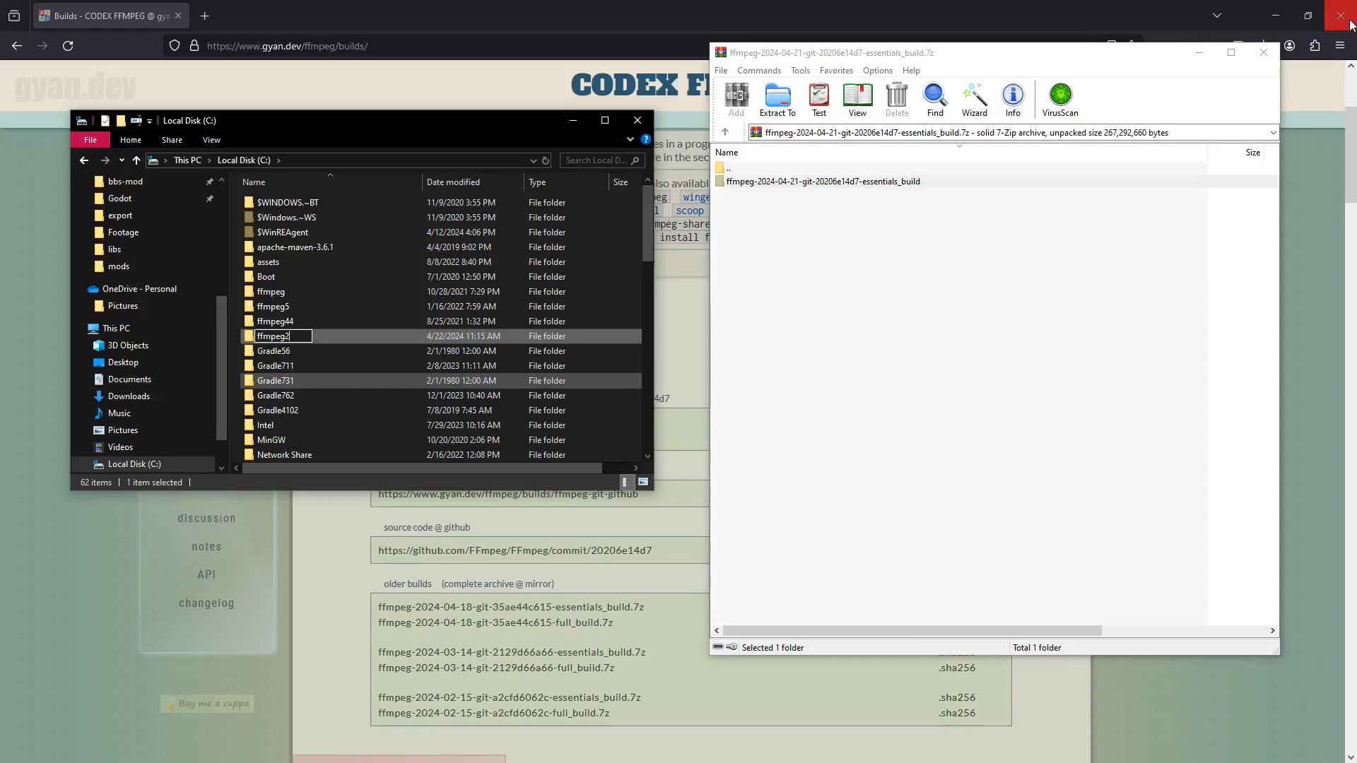
Return to the game, open the BBS menu settings, and scroll to the Video capturing section
left_click(1012, 19)
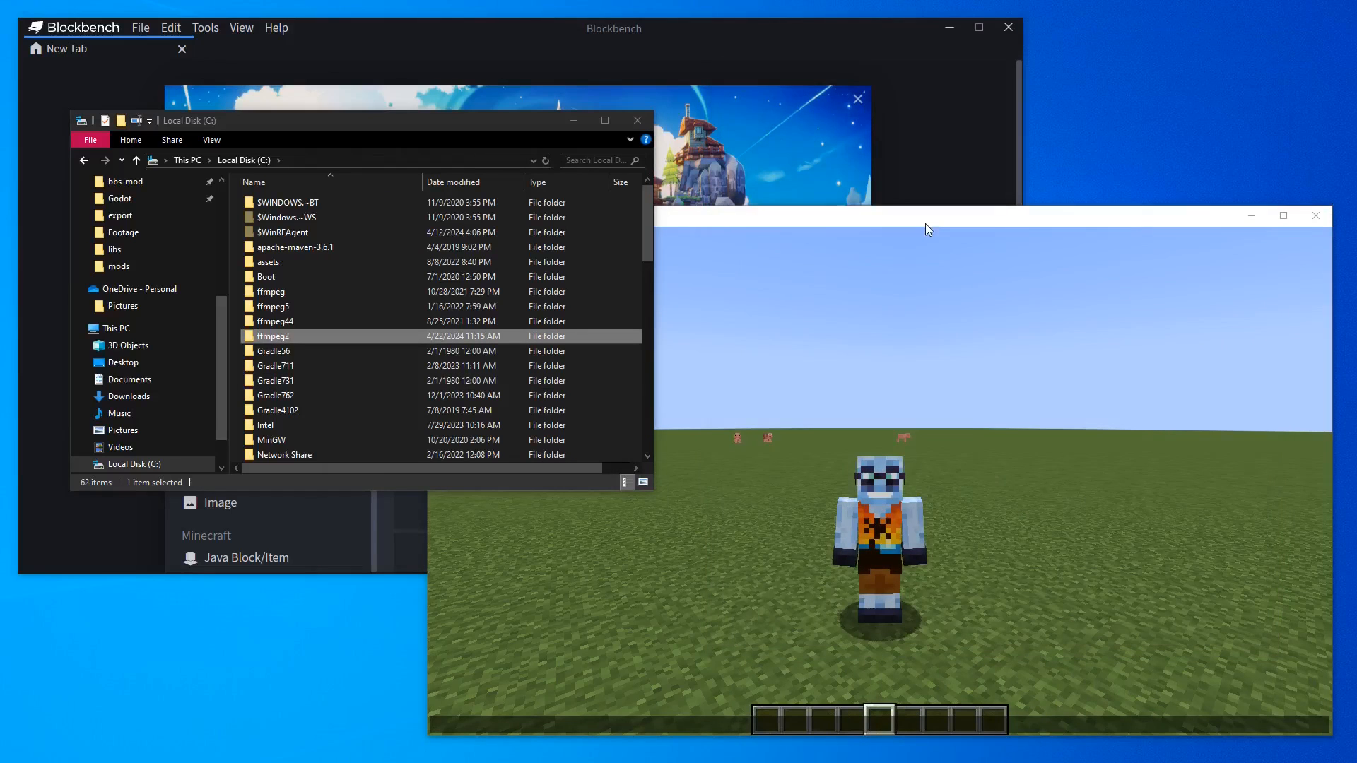
left_click(923, 224)
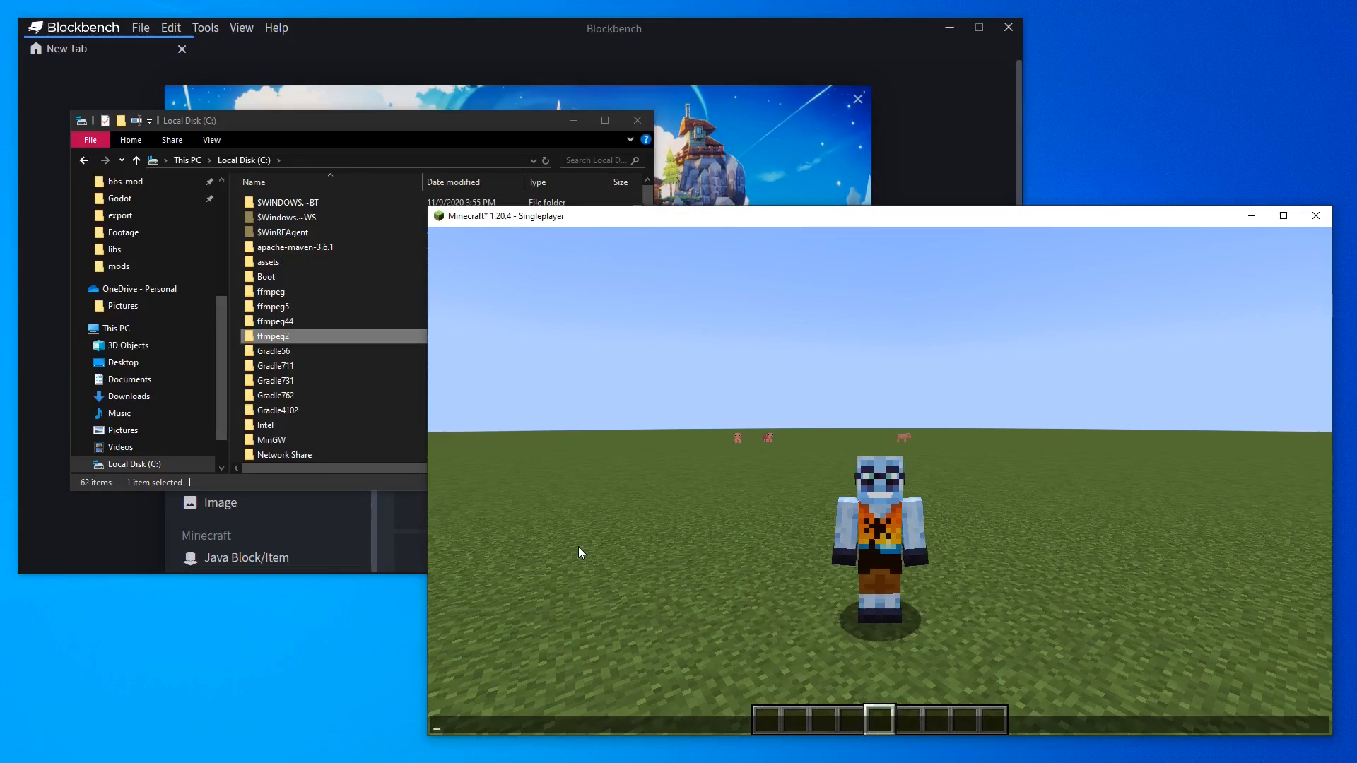
key("Escape")
key("0")
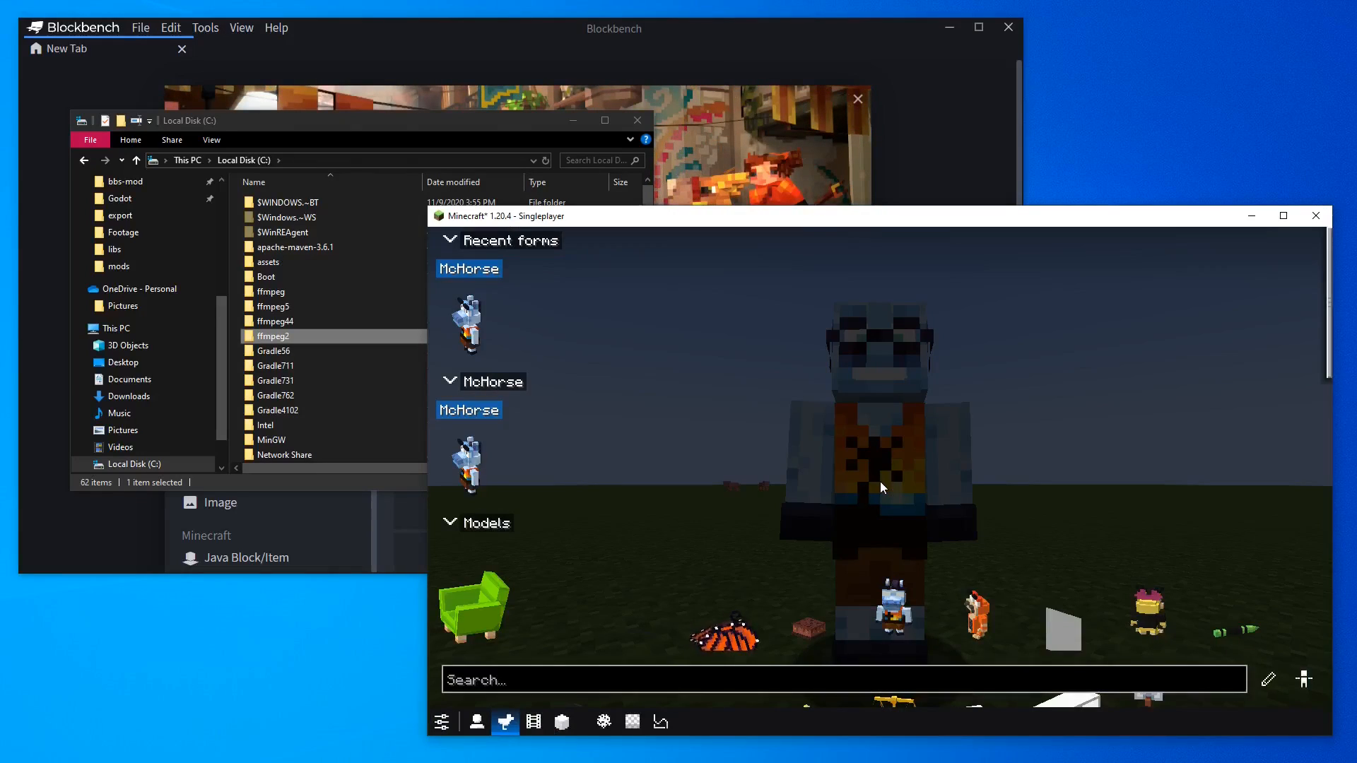
left_click(441, 721)
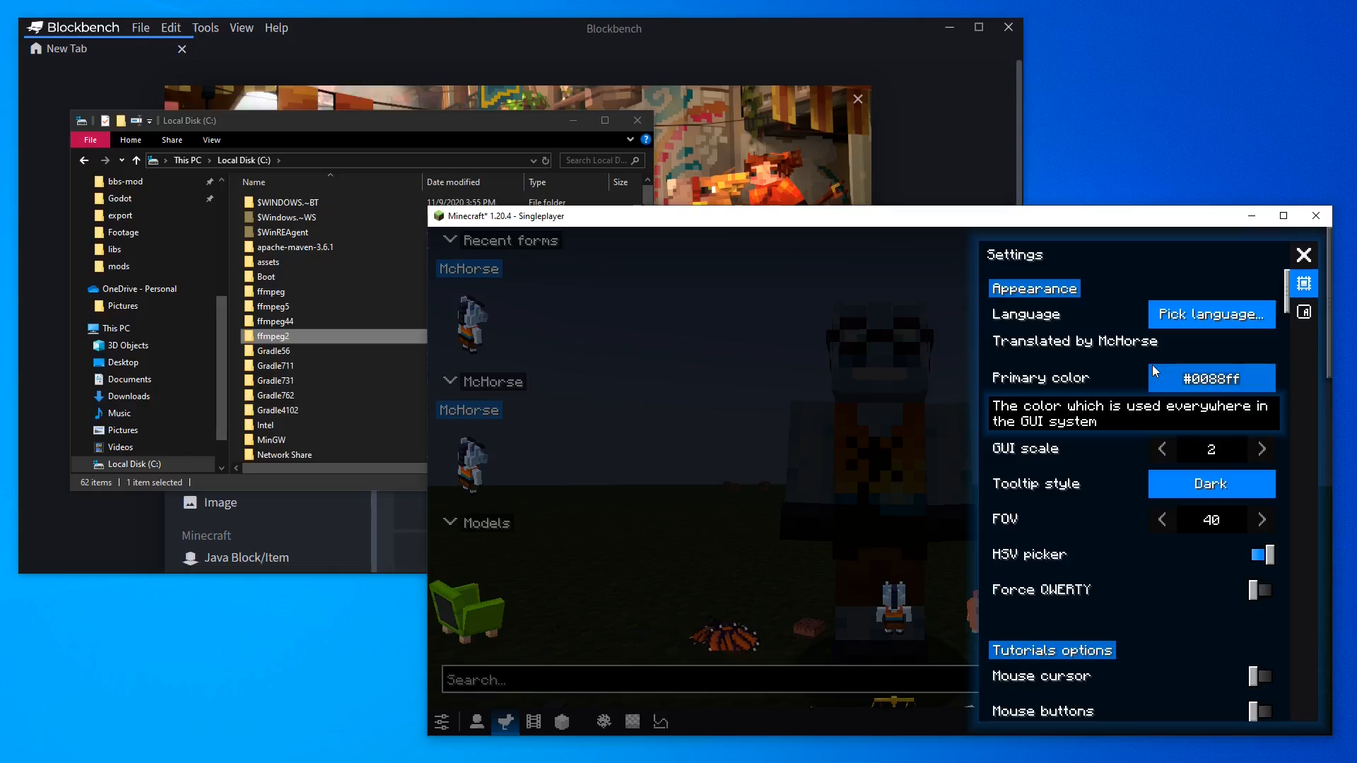
scroll(1151, 364, "down", 5)
scroll(1152, 364, "down", 3)
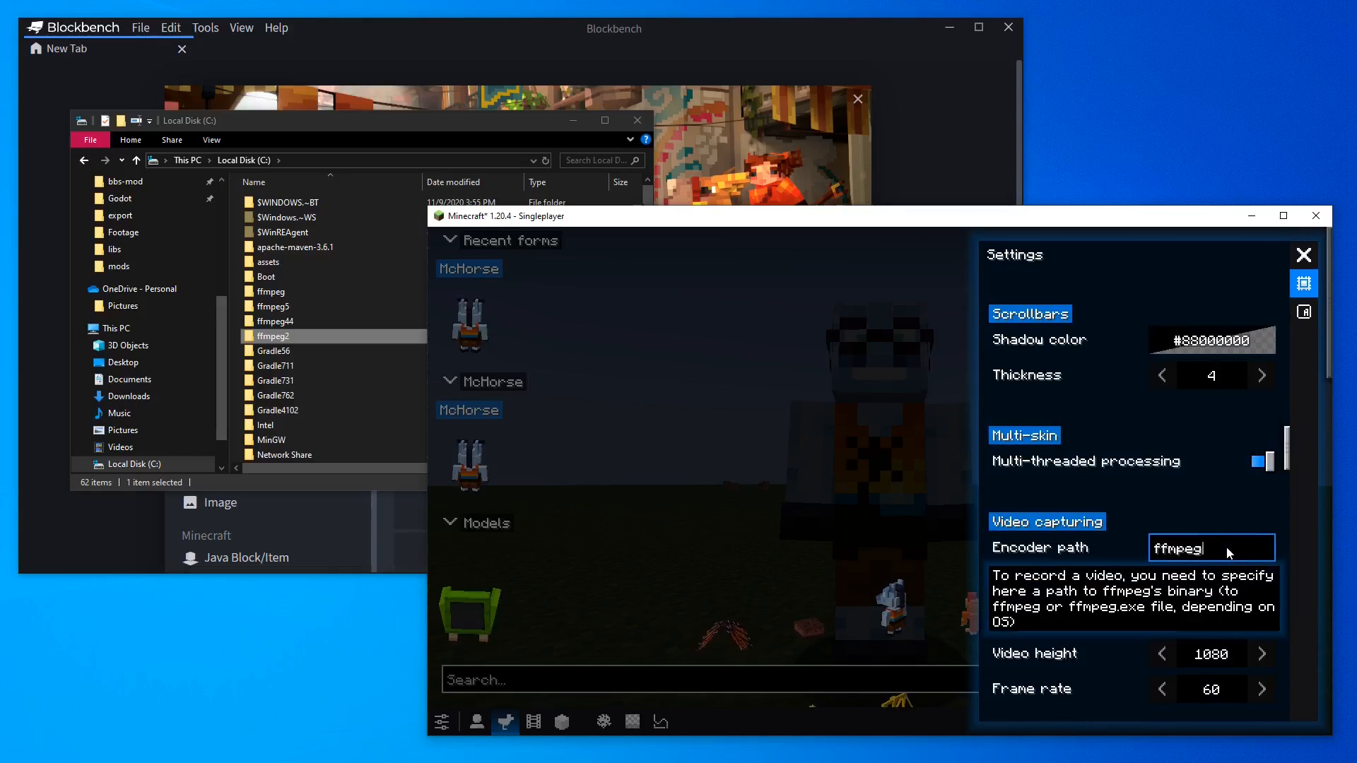
Open the ffmpeg2 bin folder in the file explorer and copy its folder path
left_click(286, 343)
double_click(286, 342)
double_click(272, 204)
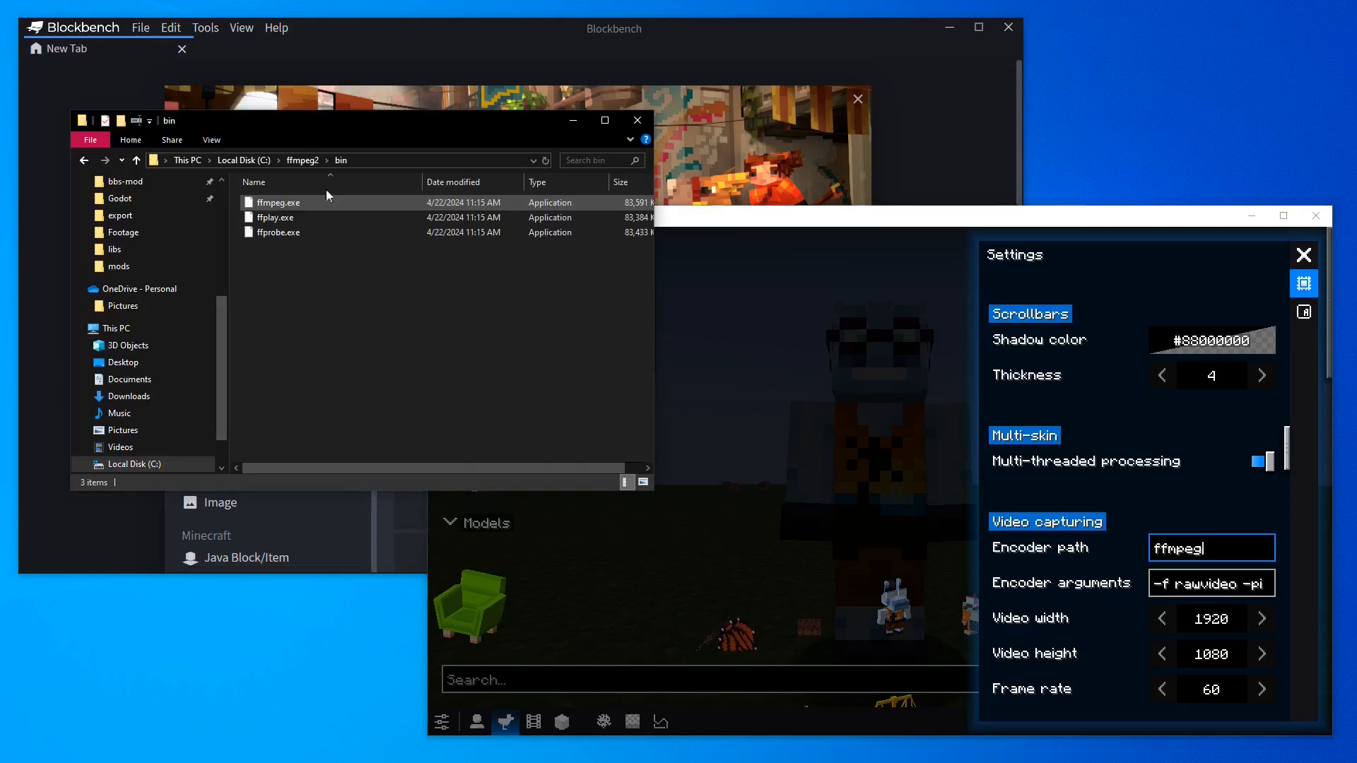
left_click(405, 158)
key("ctrl+c")
Set the Encoder path to C:\ffmpeg2\bin\ffmpeg.exe
left_click(1228, 543)
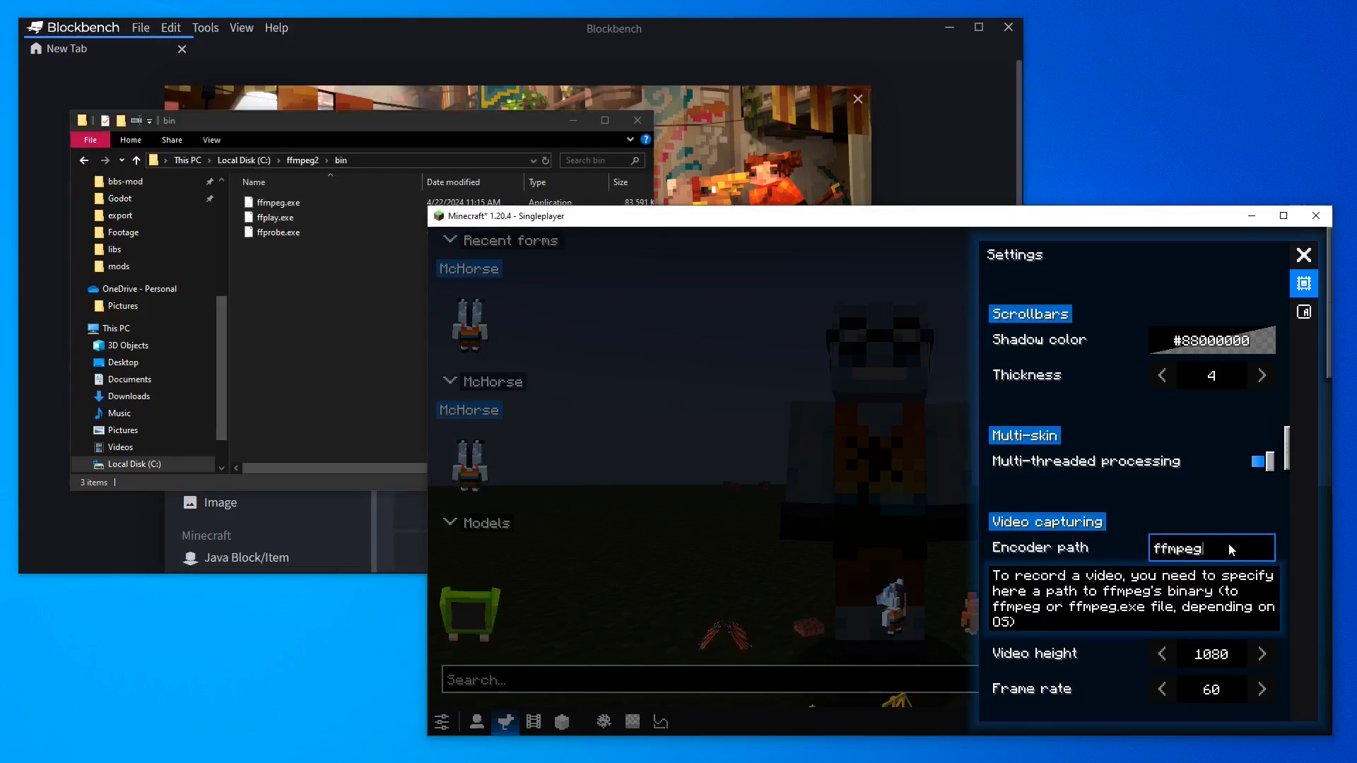
key("ctrl+a")
key("ctrl+v")
type("\\")
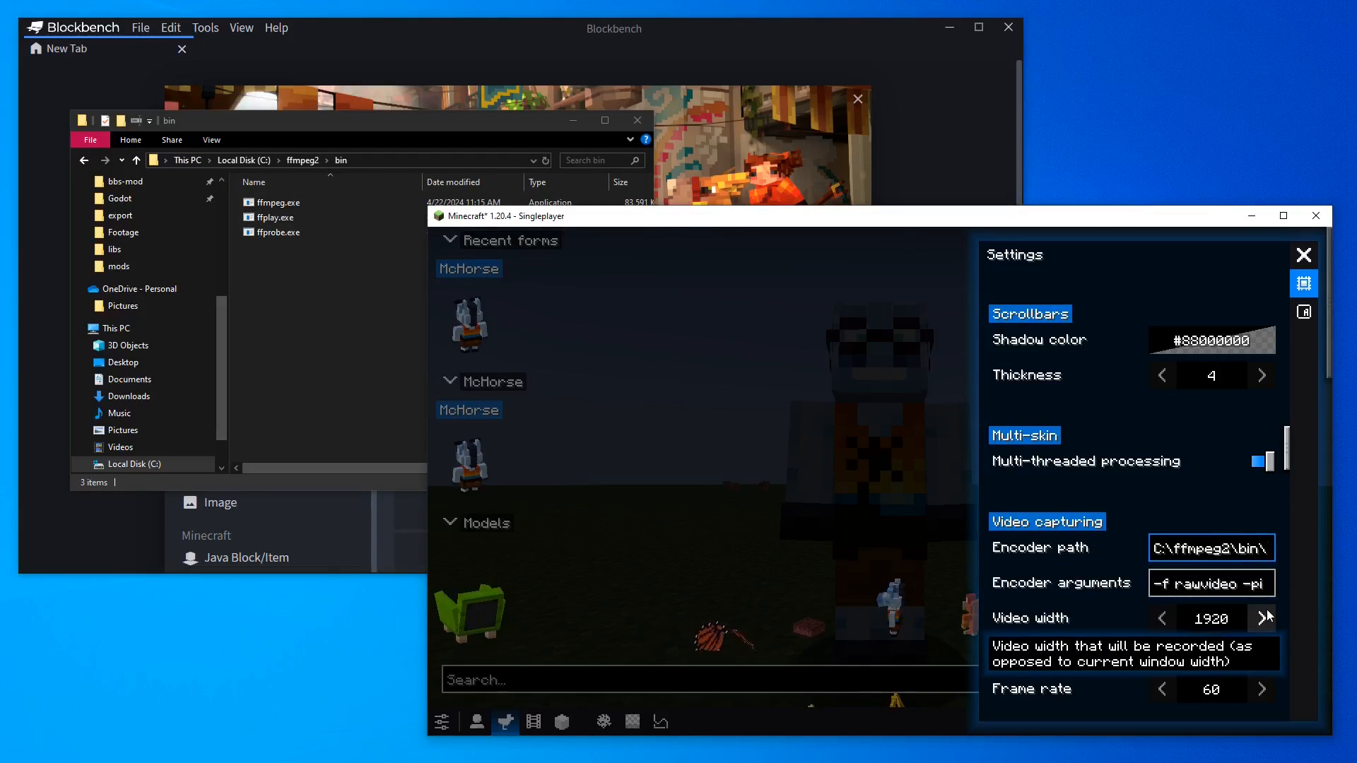
type("ff")
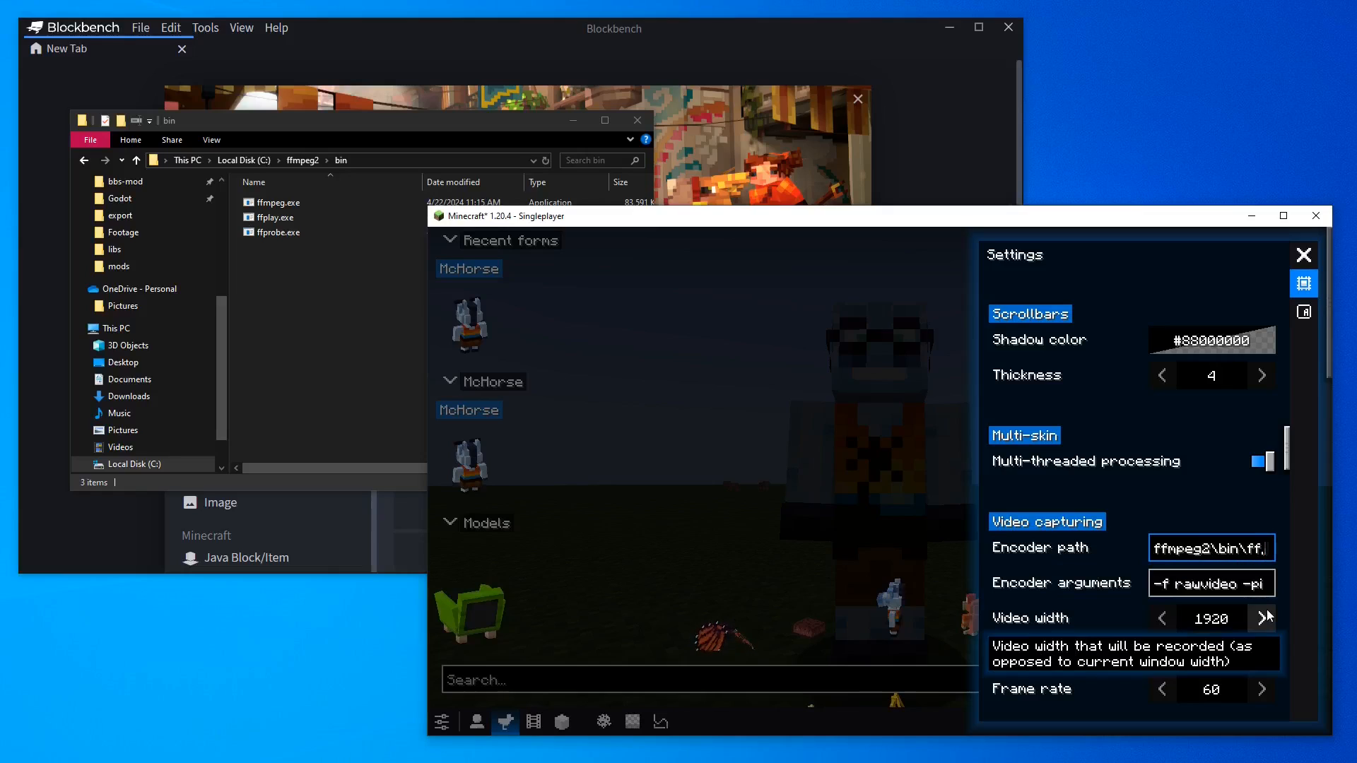
type("mpeg.exe")
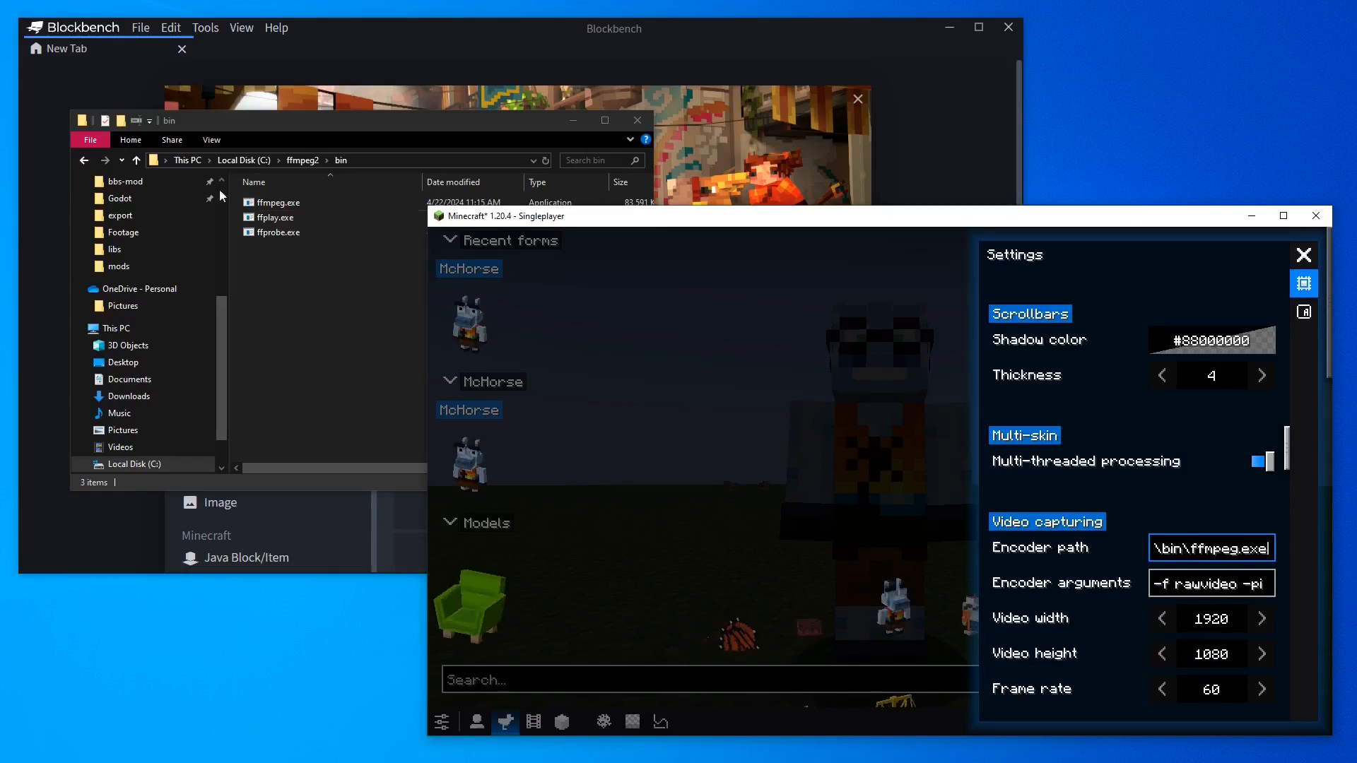
Try entering just ffmpeg as the Encoder path
left_click(298, 202)
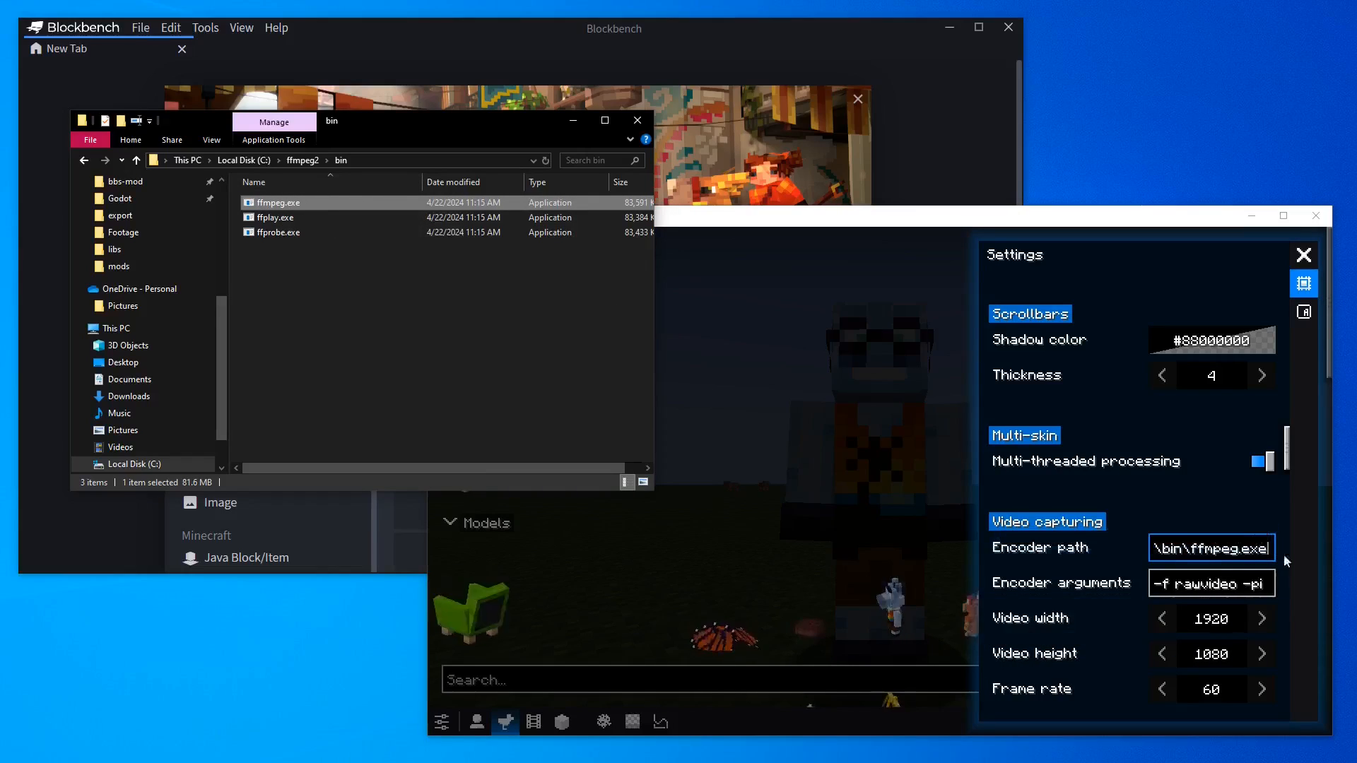
left_click(1230, 549)
key("ctrl+a")
key("BackSpace")
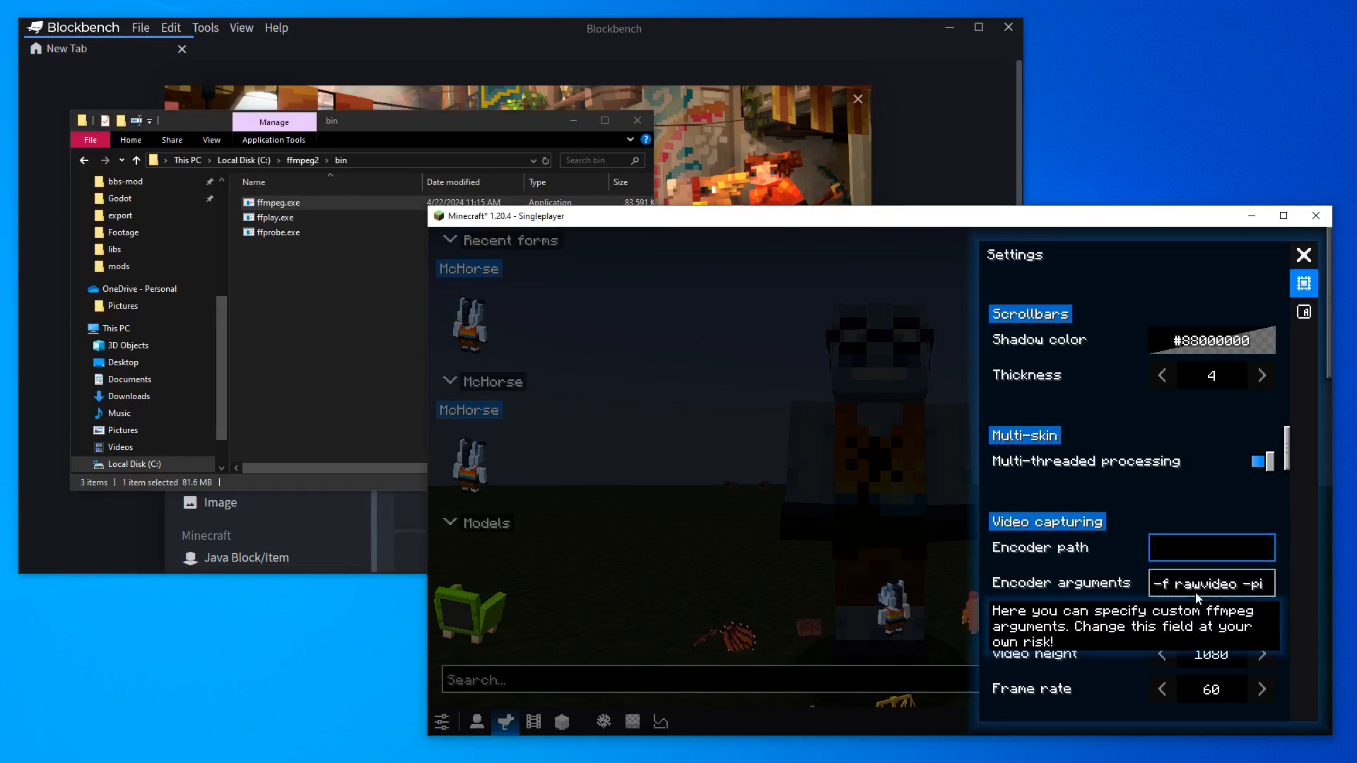
type("ffm")
type("peg")
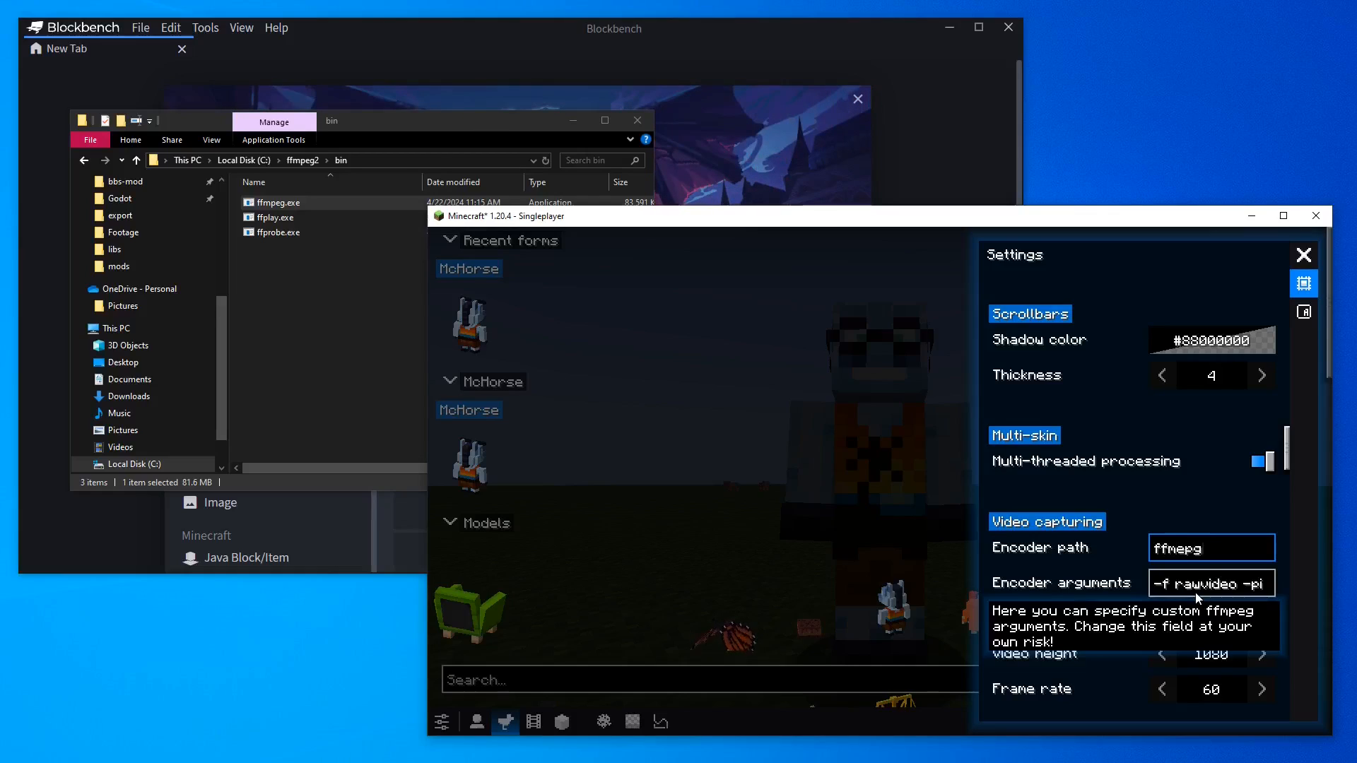
key("BackSpace")
key("BackSpace")
type("eg")
key("ctrl+a")
key("BackSpace")
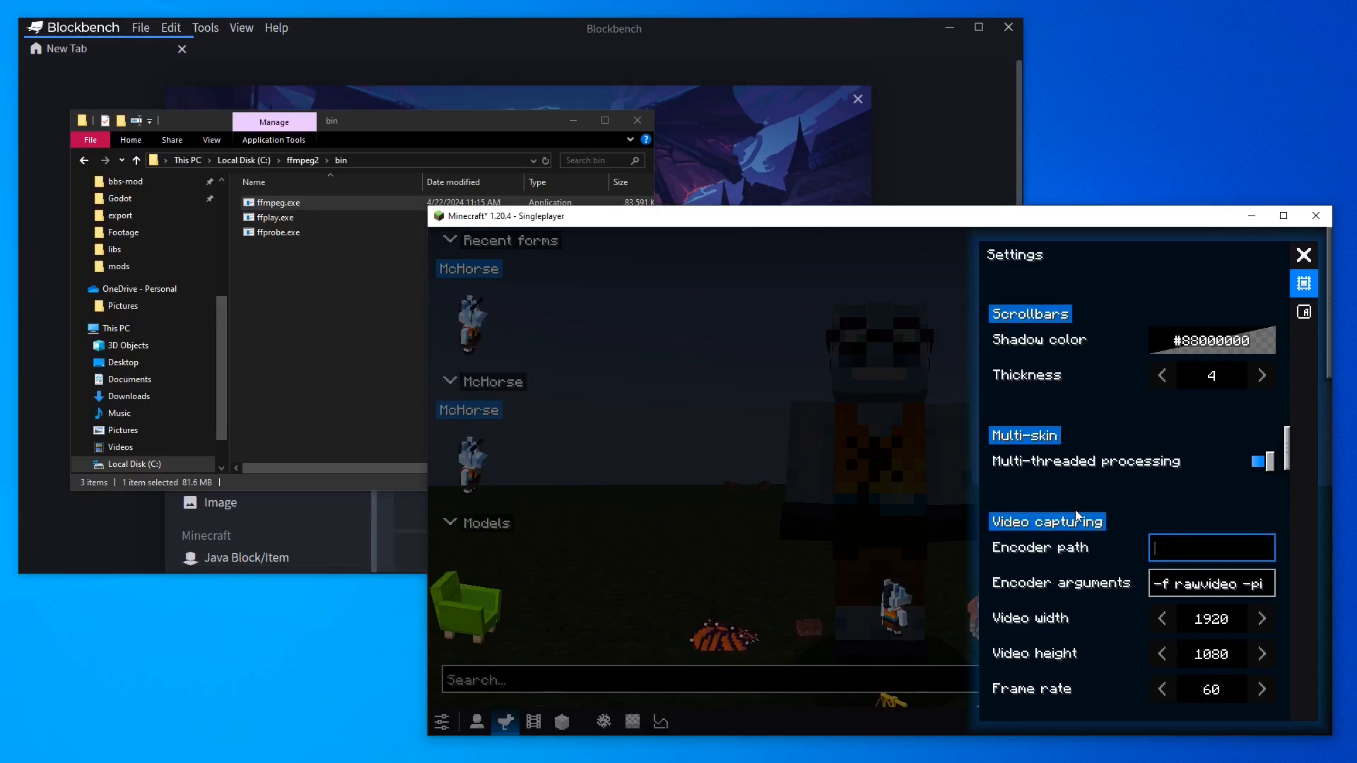
Try Users/Me/Downloads/ffmpeg/bin/ffmpeg as the Encoder path, then paste the copied ffmpeg path back in
type("Use")
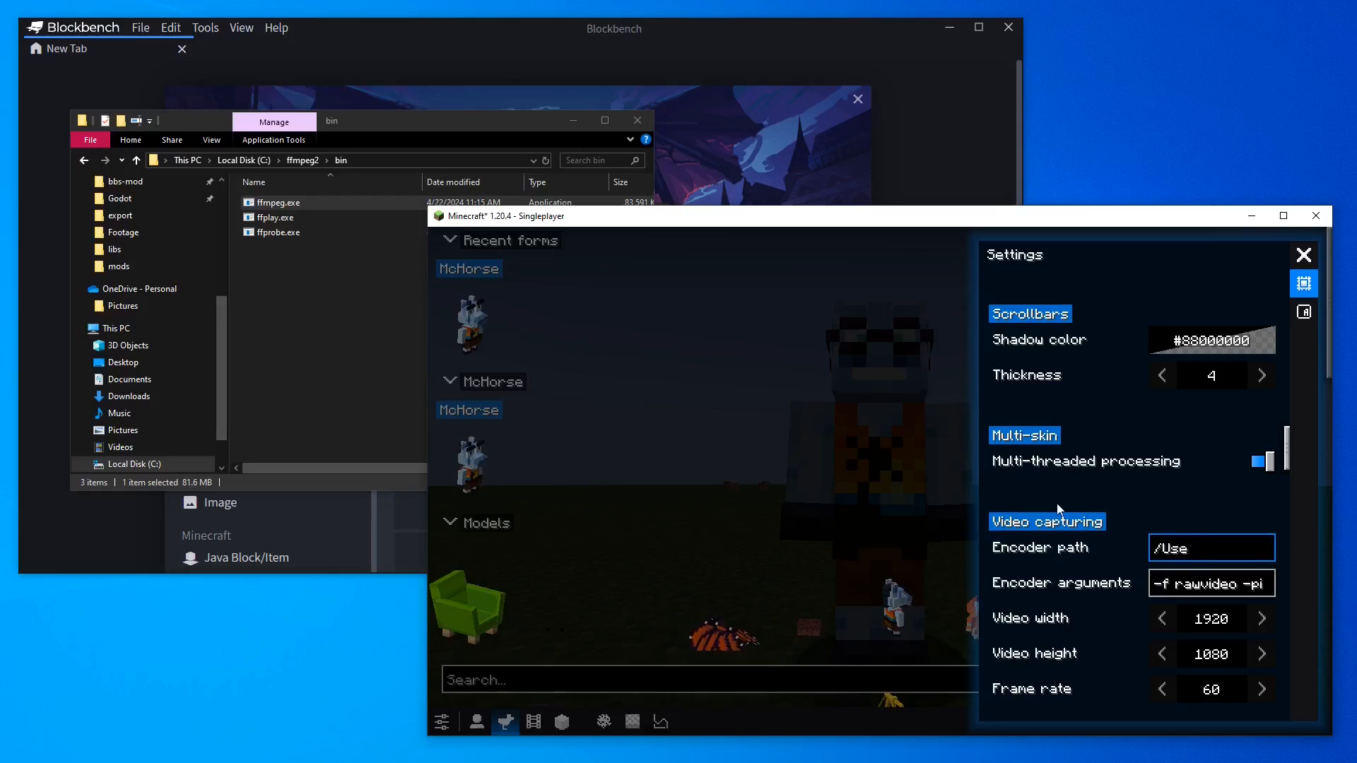
type("rs/Me/Downloads/f")
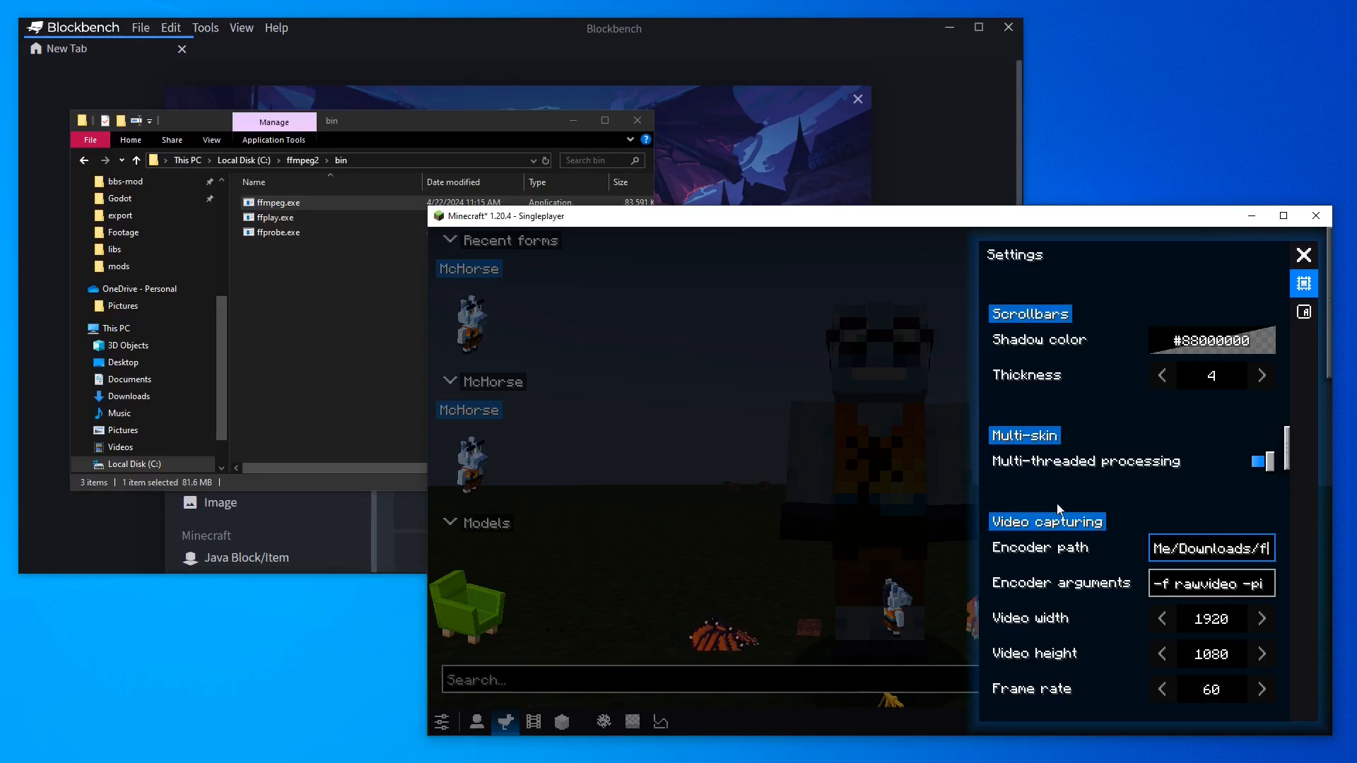
type("fmpeg/bin/ffmpeg")
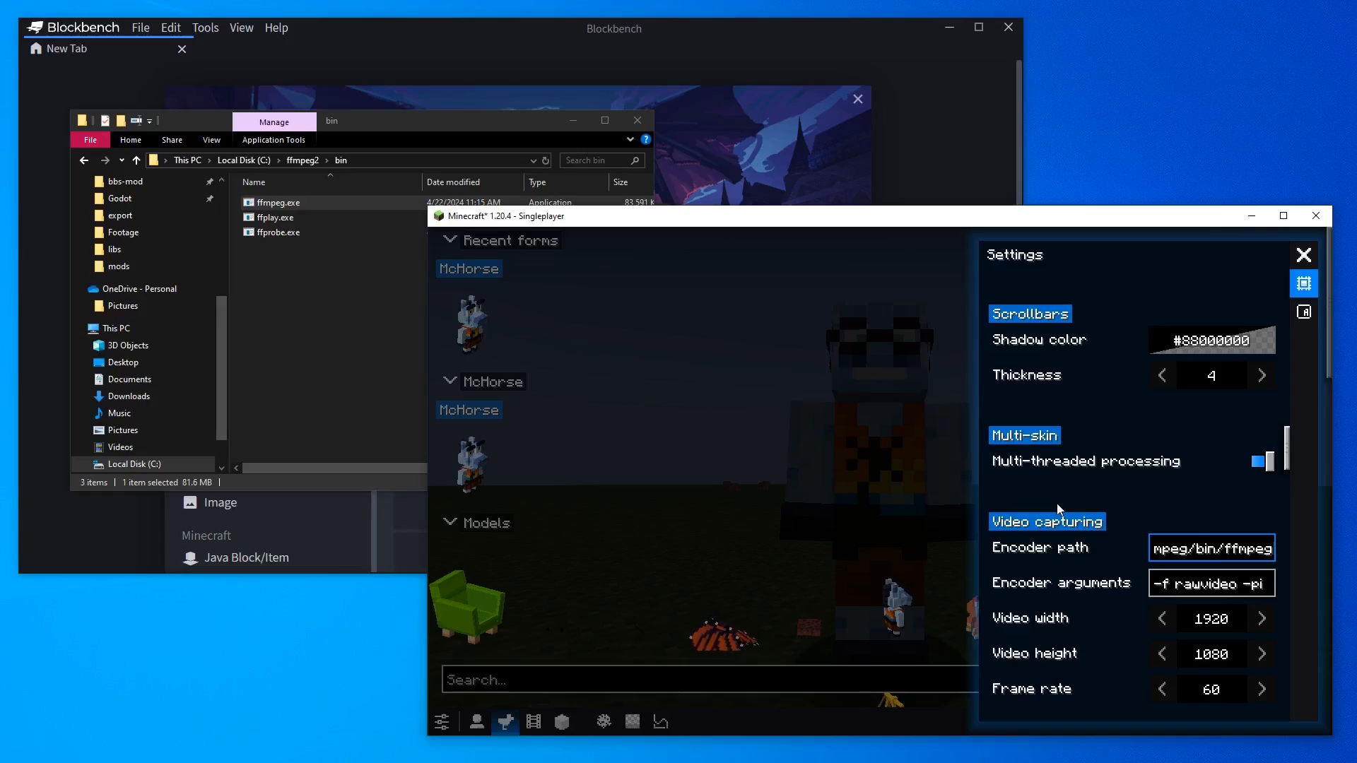
key("ctrl+a")
key("ctrl+v")
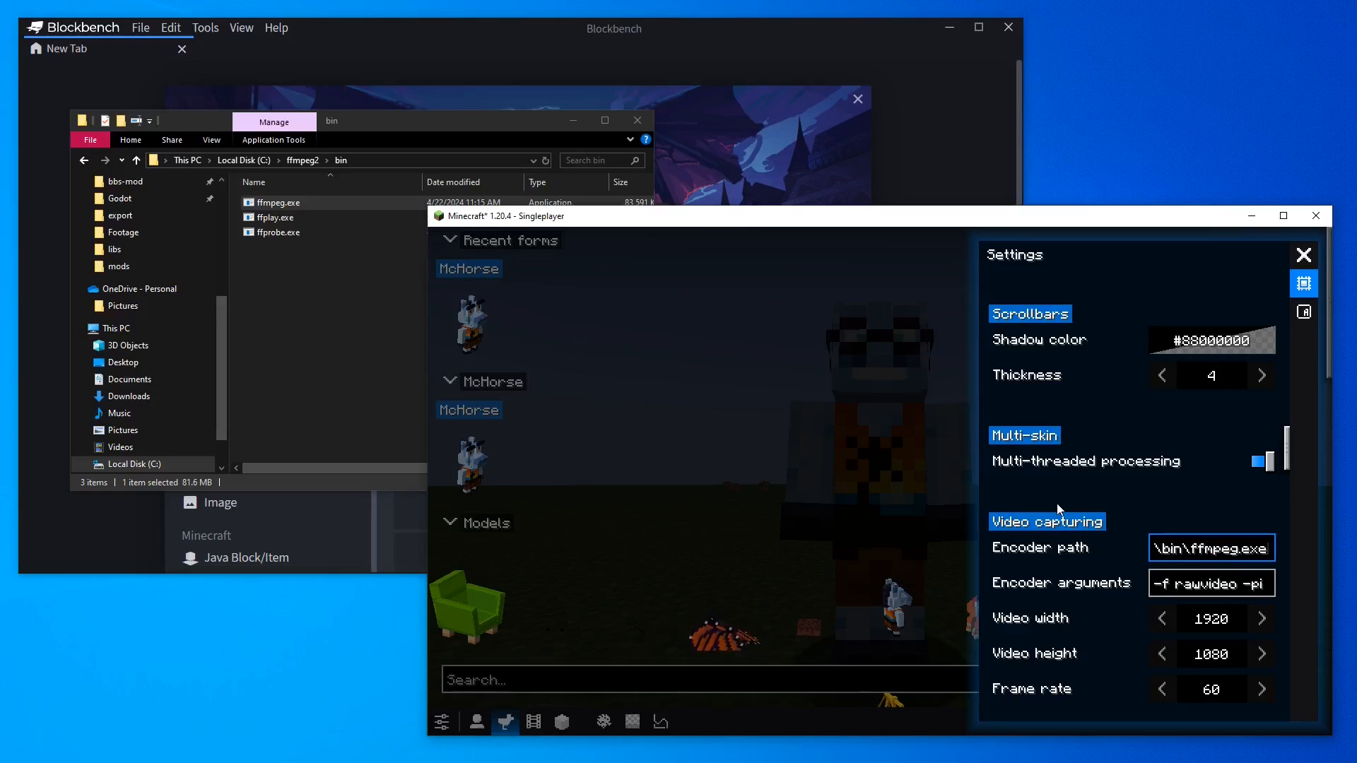
Close the settings and create a new film named new in the Films panel
left_click(1305, 255)
left_click(533, 721)
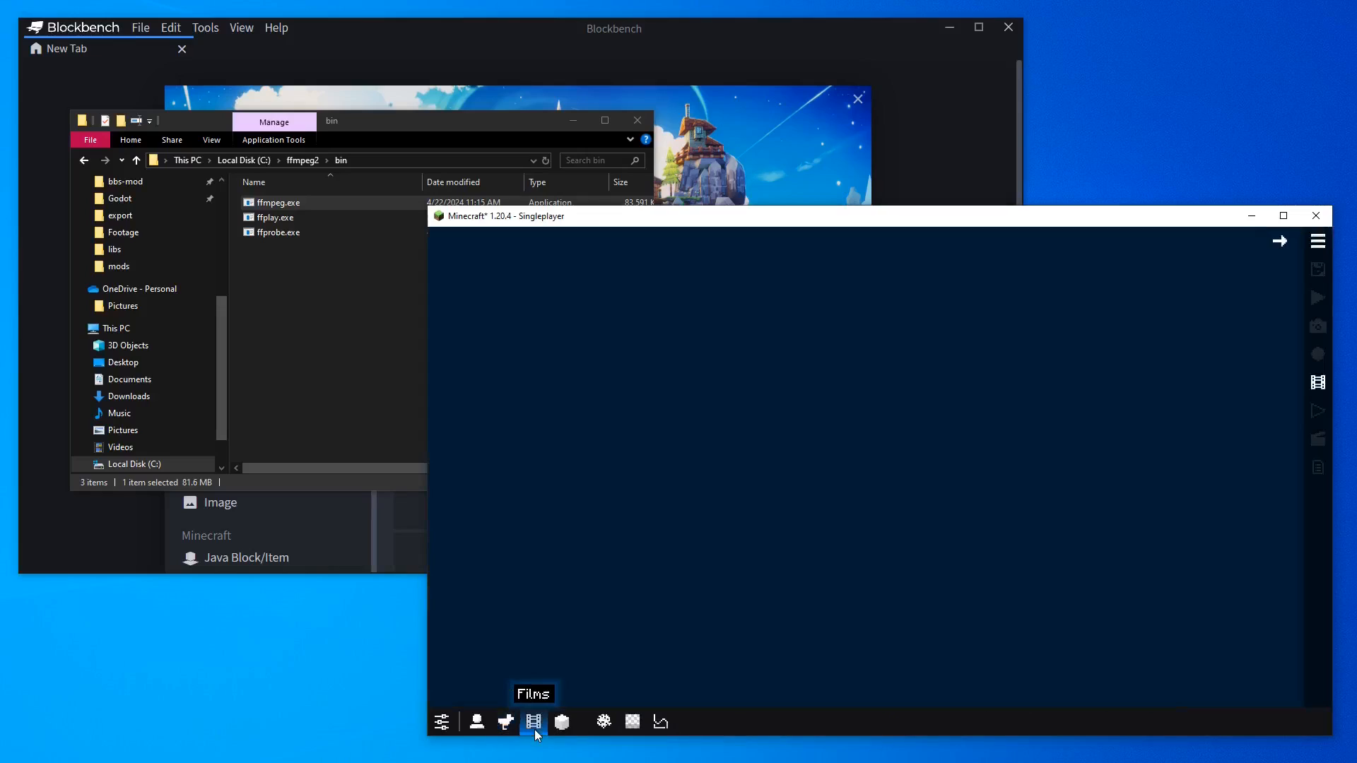
left_click(1318, 242)
left_click(1290, 297)
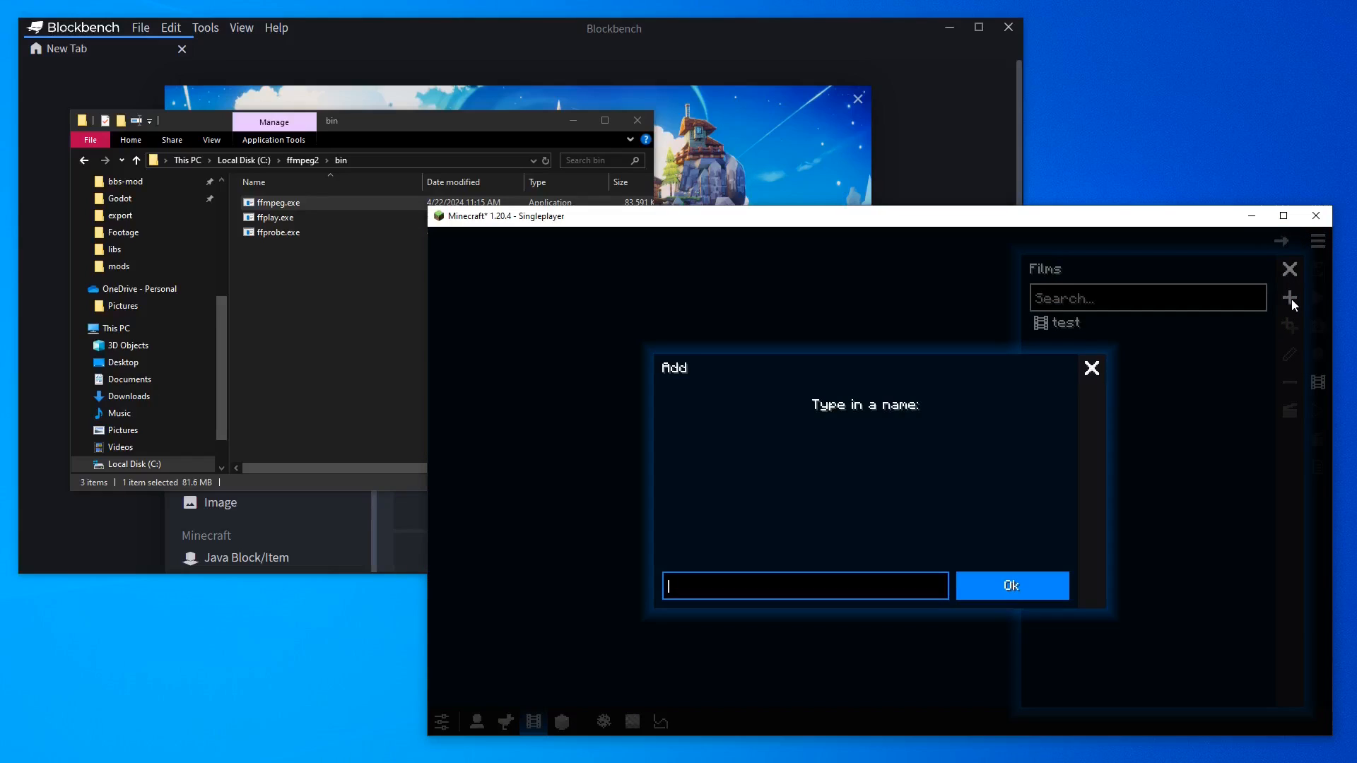
type("new")
left_click(1046, 577)
Add a 30-tick clip at the start of the film timeline and play the film
left_click(972, 475)
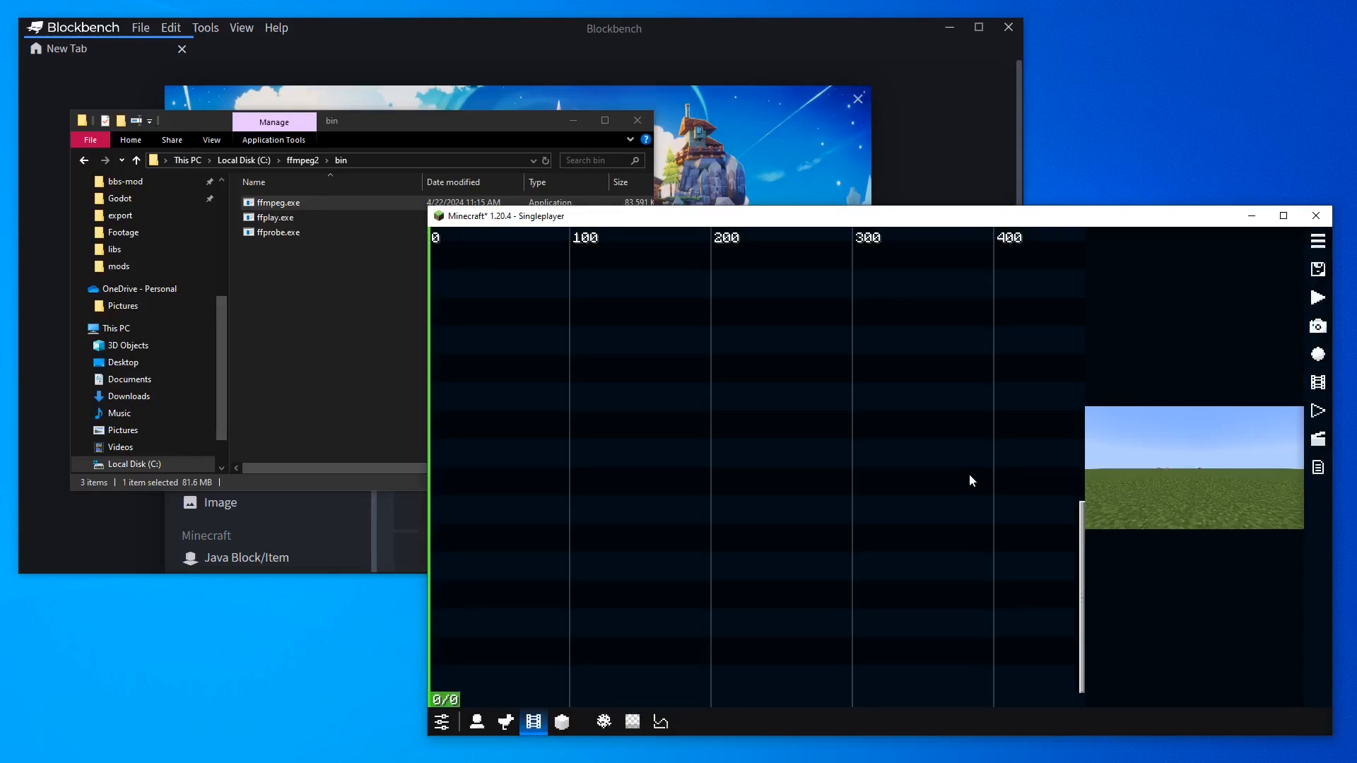
left_click_drag(939, 477, 417, 490)
right_click(528, 413)
left_click(565, 319)
left_click_drag(555, 385, 489, 394)
key("space")
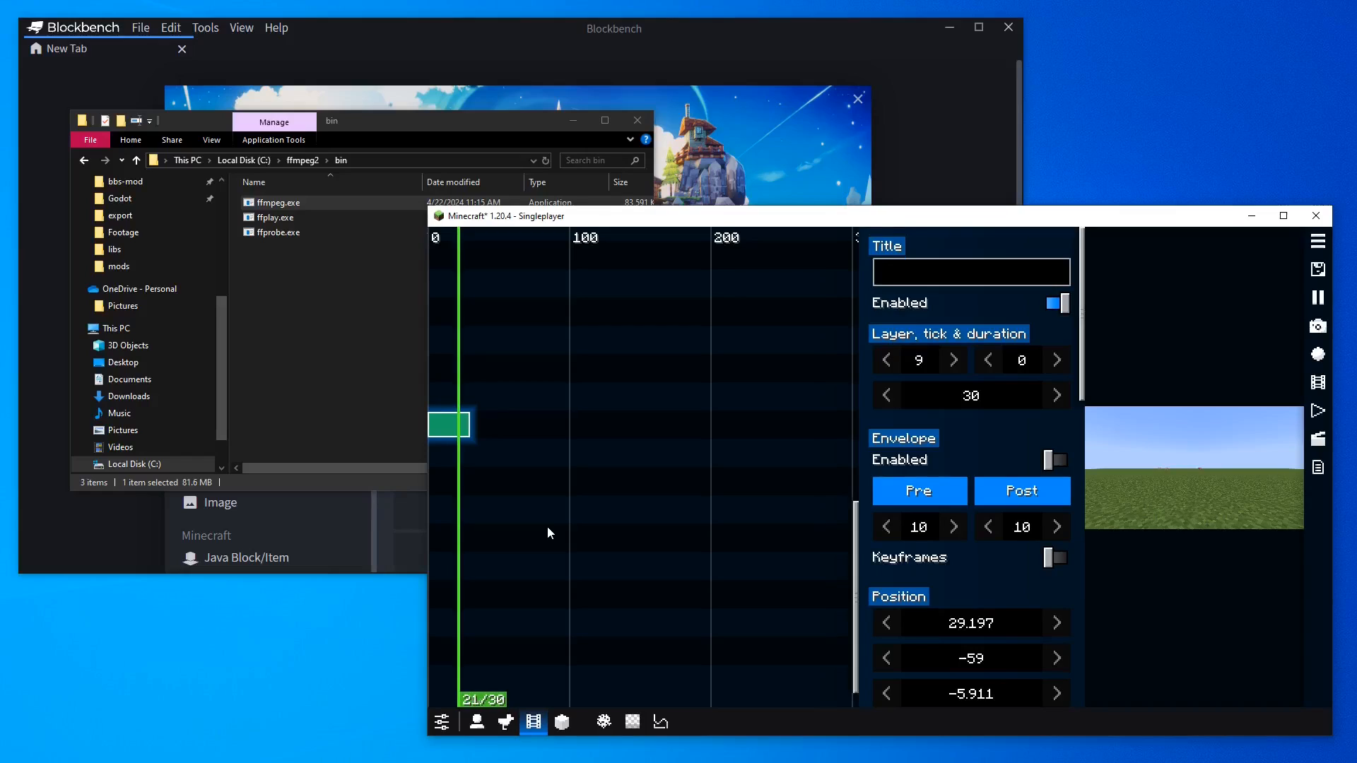
Record the film to a video file in the movies folder
left_click(1319, 385)
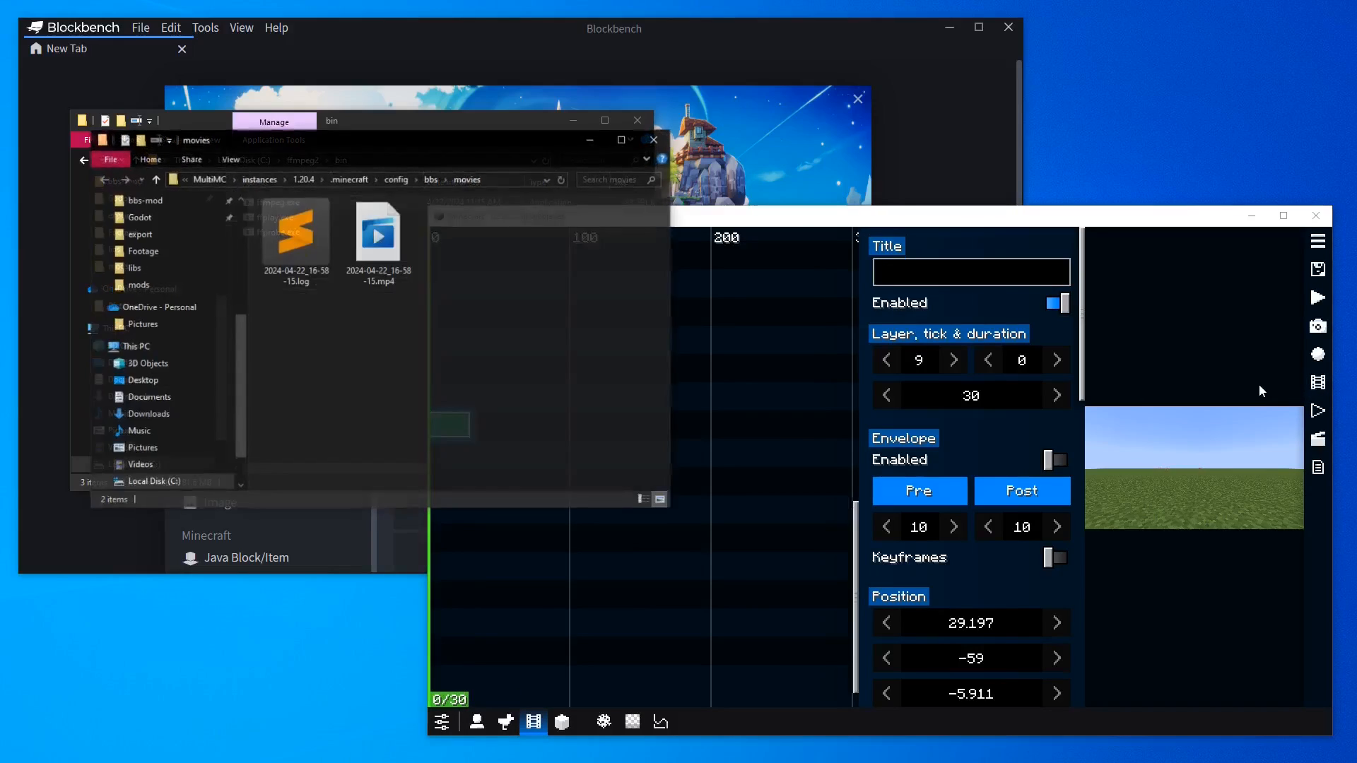
left_click(408, 241)
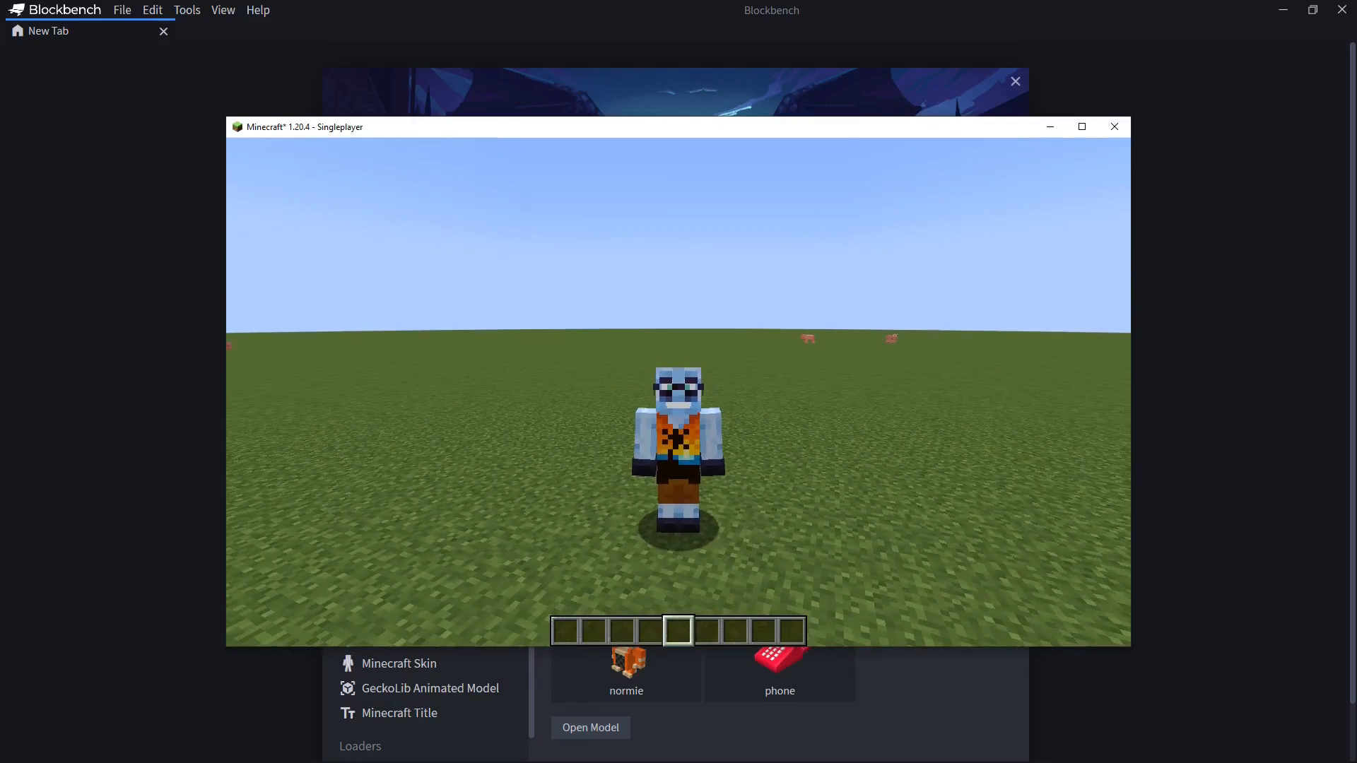
Bind the BBS mod Model Block Editor control to the Home key and close the menus
key("Escape")
left_click(625, 390)
left_click(765, 321)
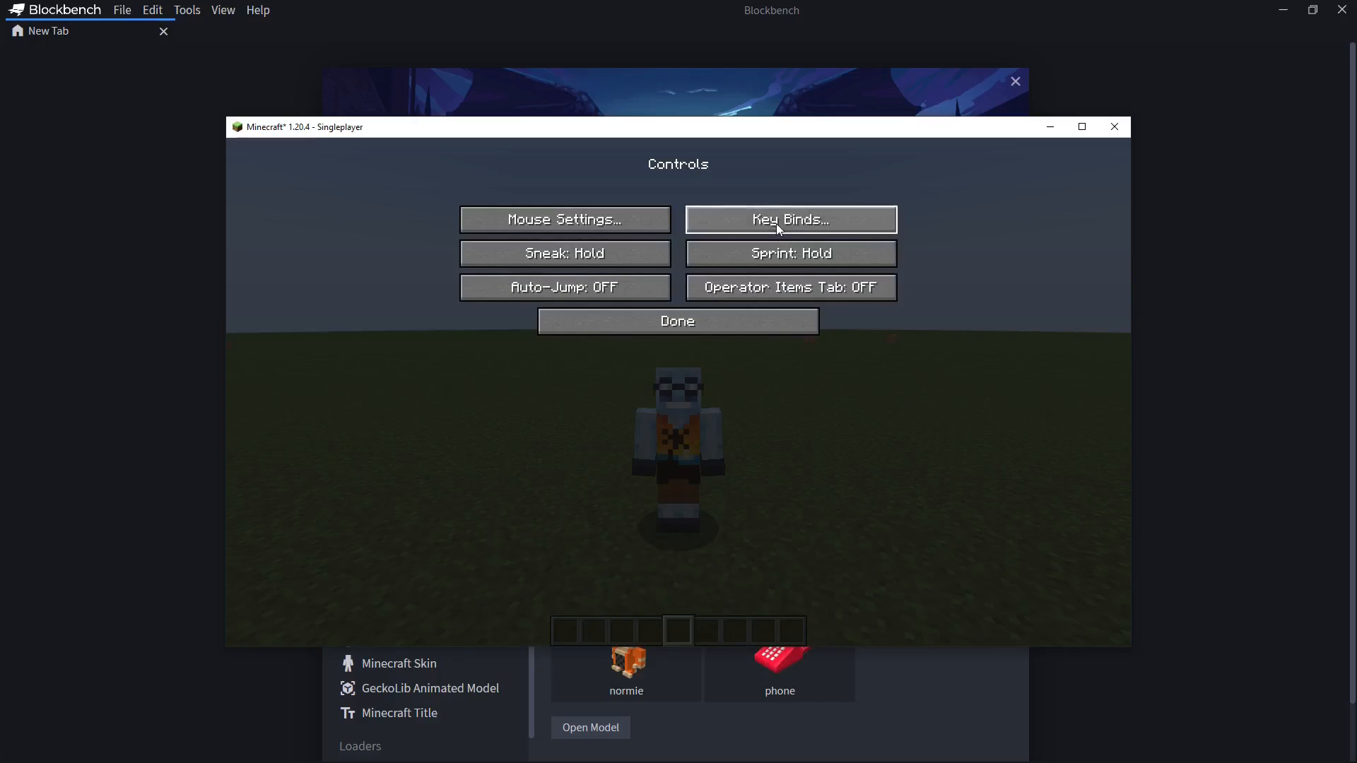
left_click(778, 226)
left_click_drag(912, 226, 866, 498)
left_click(699, 506)
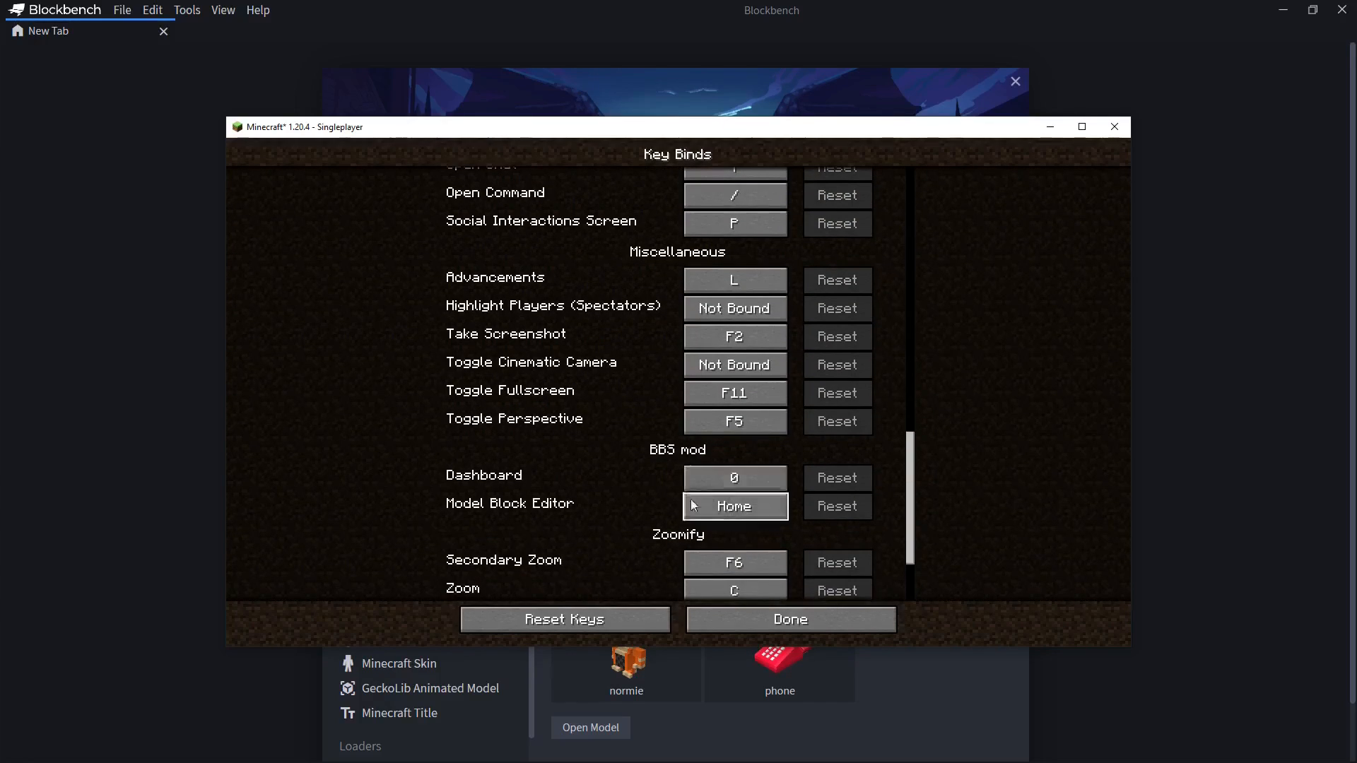
key("Home")
key("Escape")
key("Escape")
key("Escape")
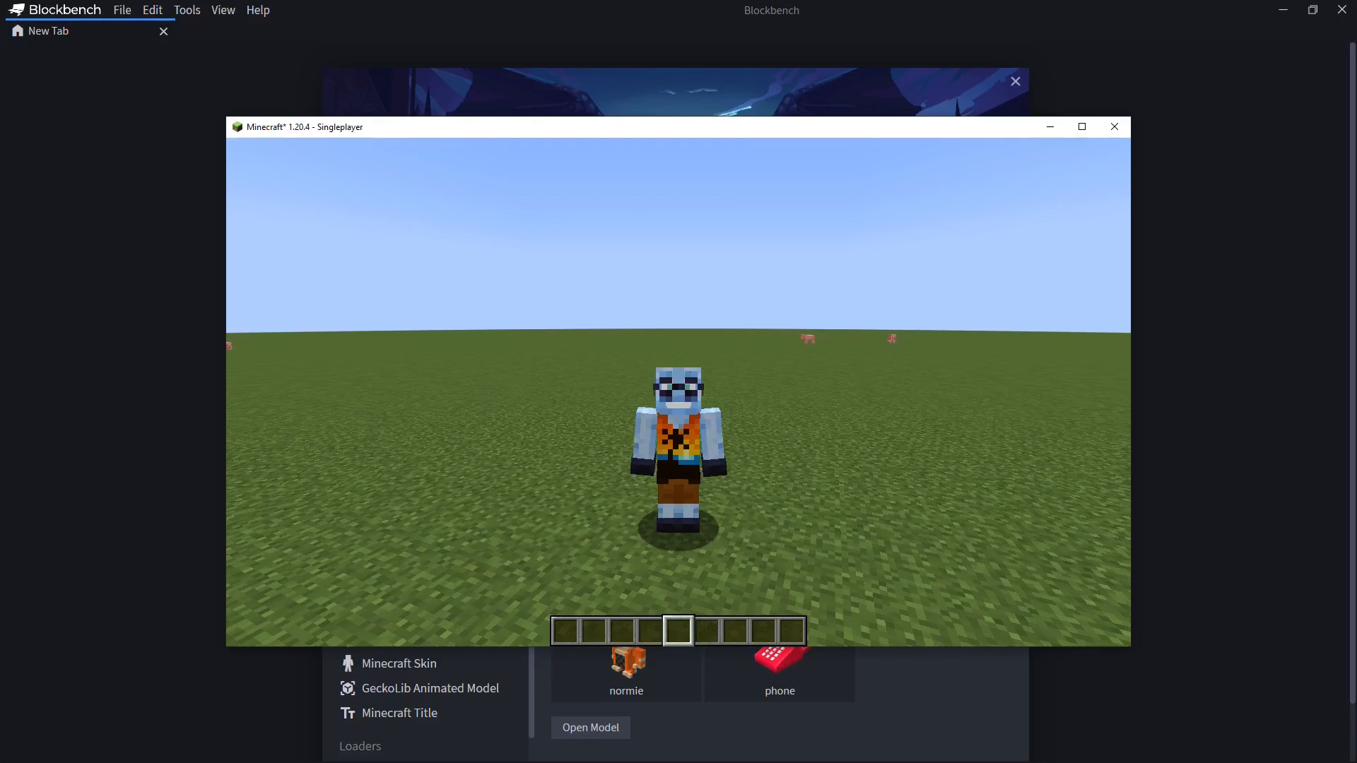
Open the BBS dashboard's utility panel and open the Models folder
key("Home")
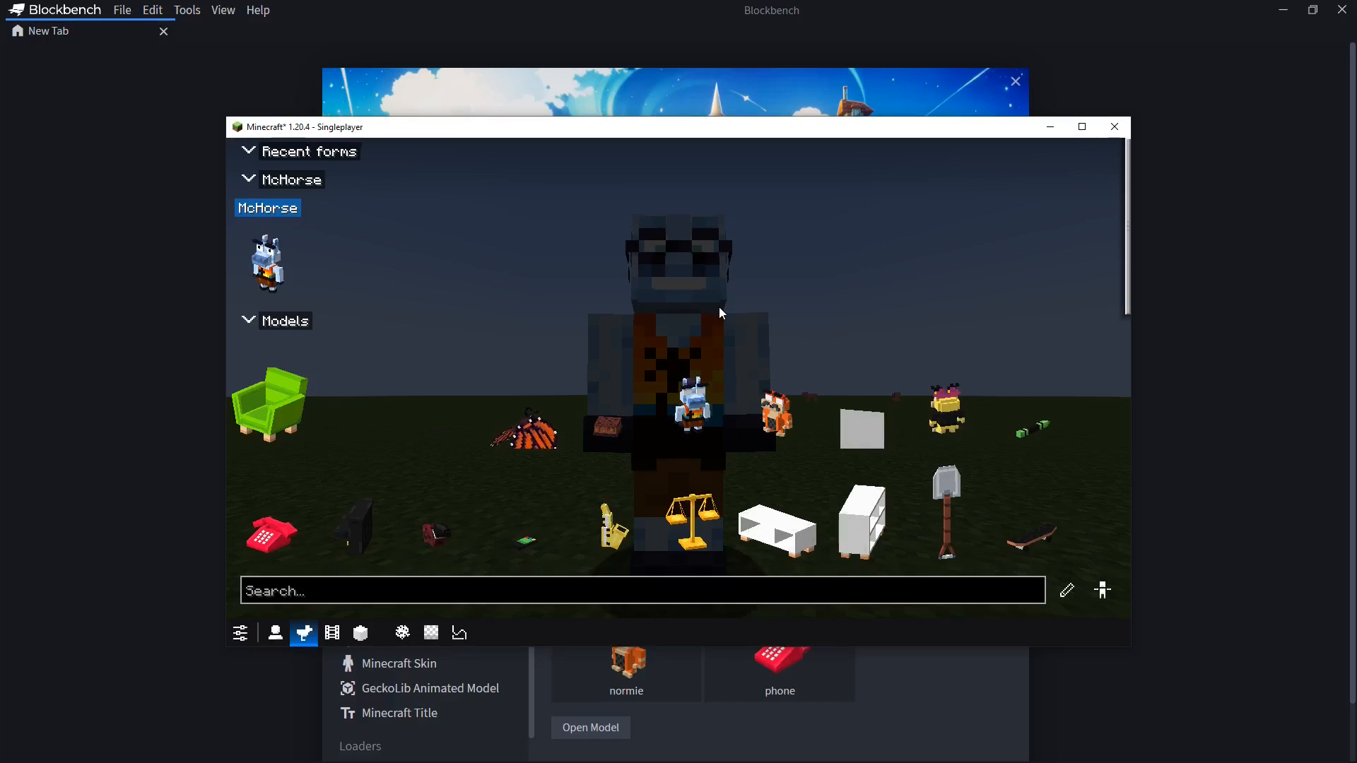
key("F6")
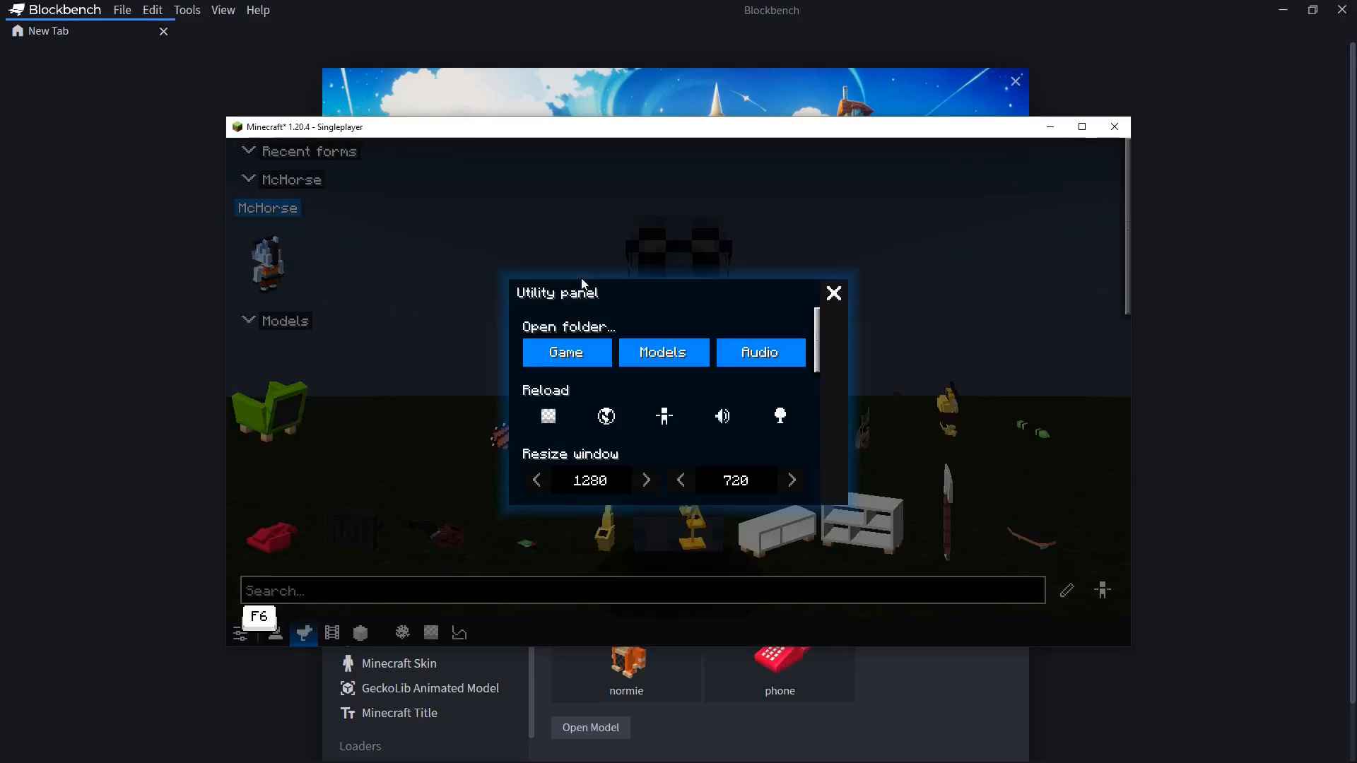
left_click(657, 352)
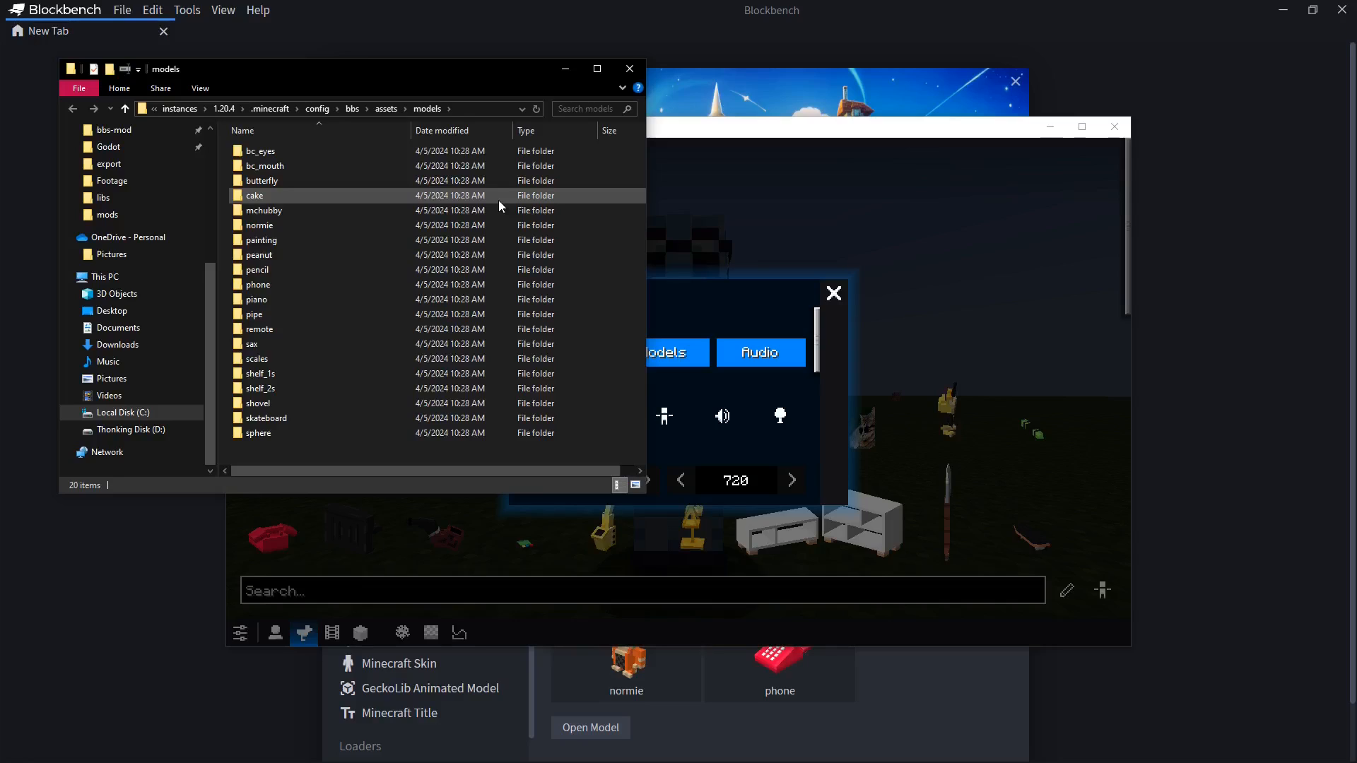
Create a new folder named chess in the models folder
key("ctrl+shift+n")
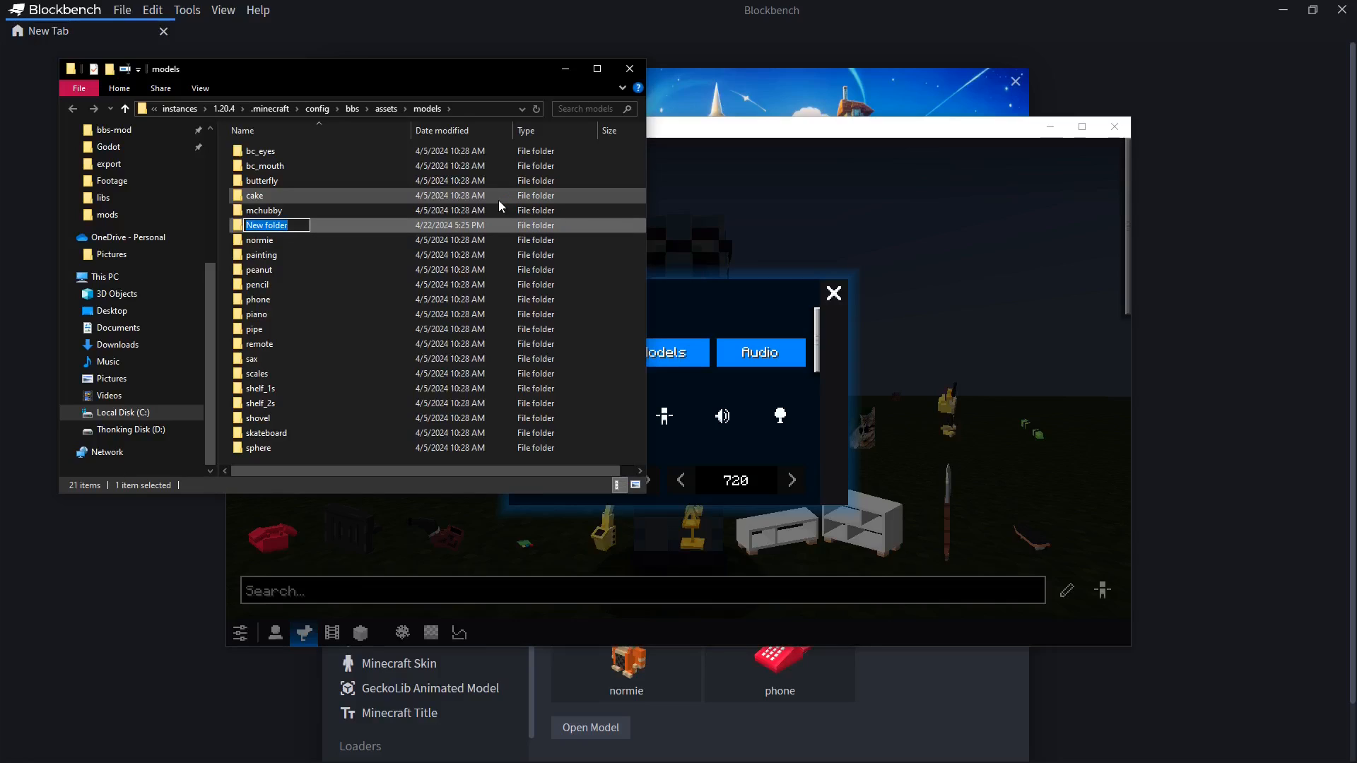
type("chess")
Switch to Blockbench and open the recent chessboard model
left_click(556, 9)
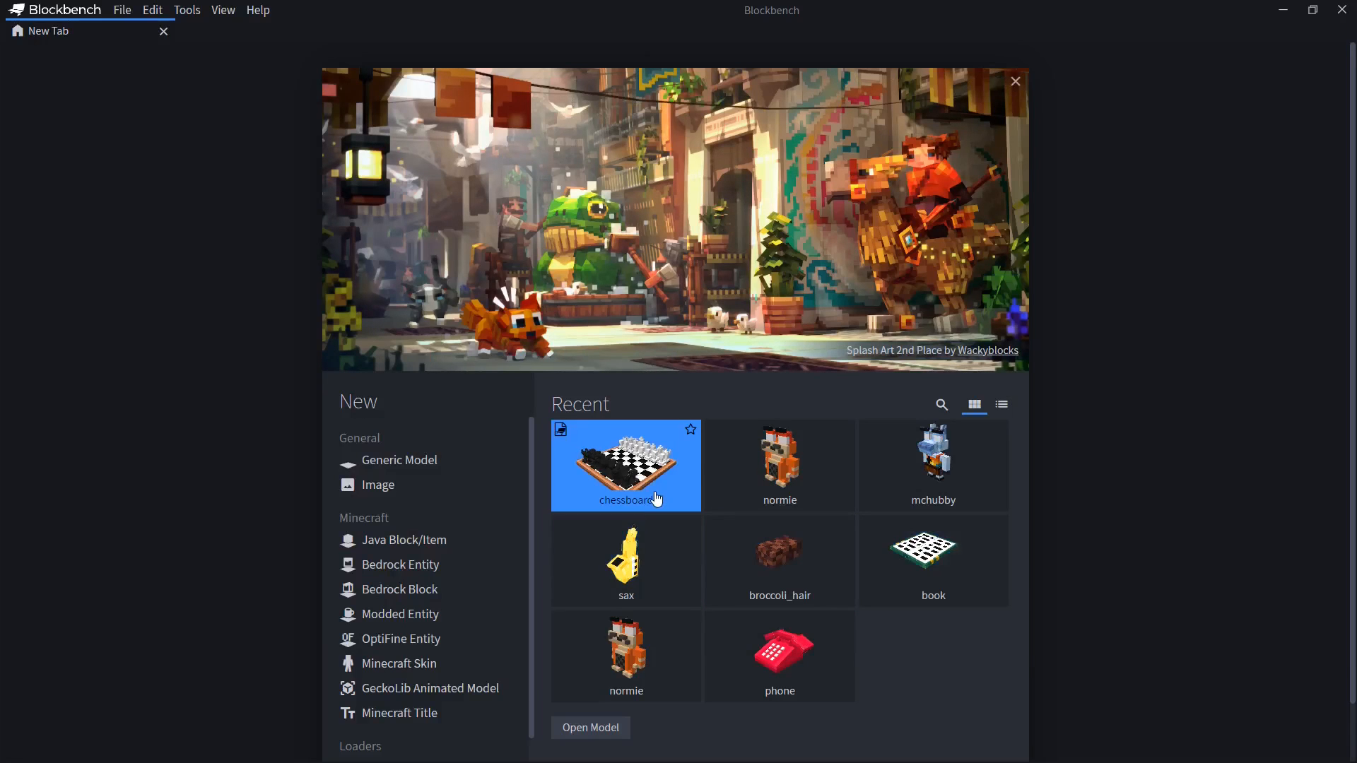
left_click(623, 461)
left_click_drag(644, 227, 659, 252)
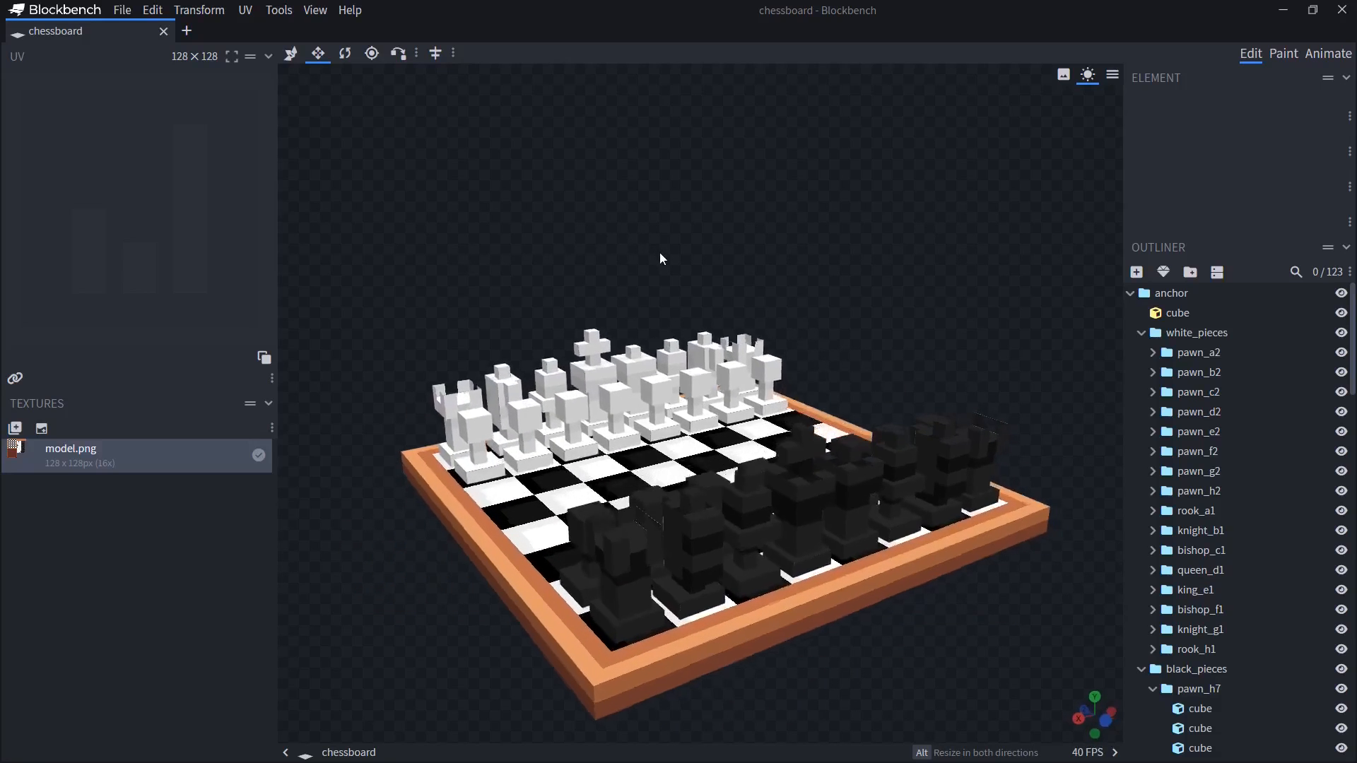
Export the chessboard as a BBS model with model data and animations
left_click(122, 10)
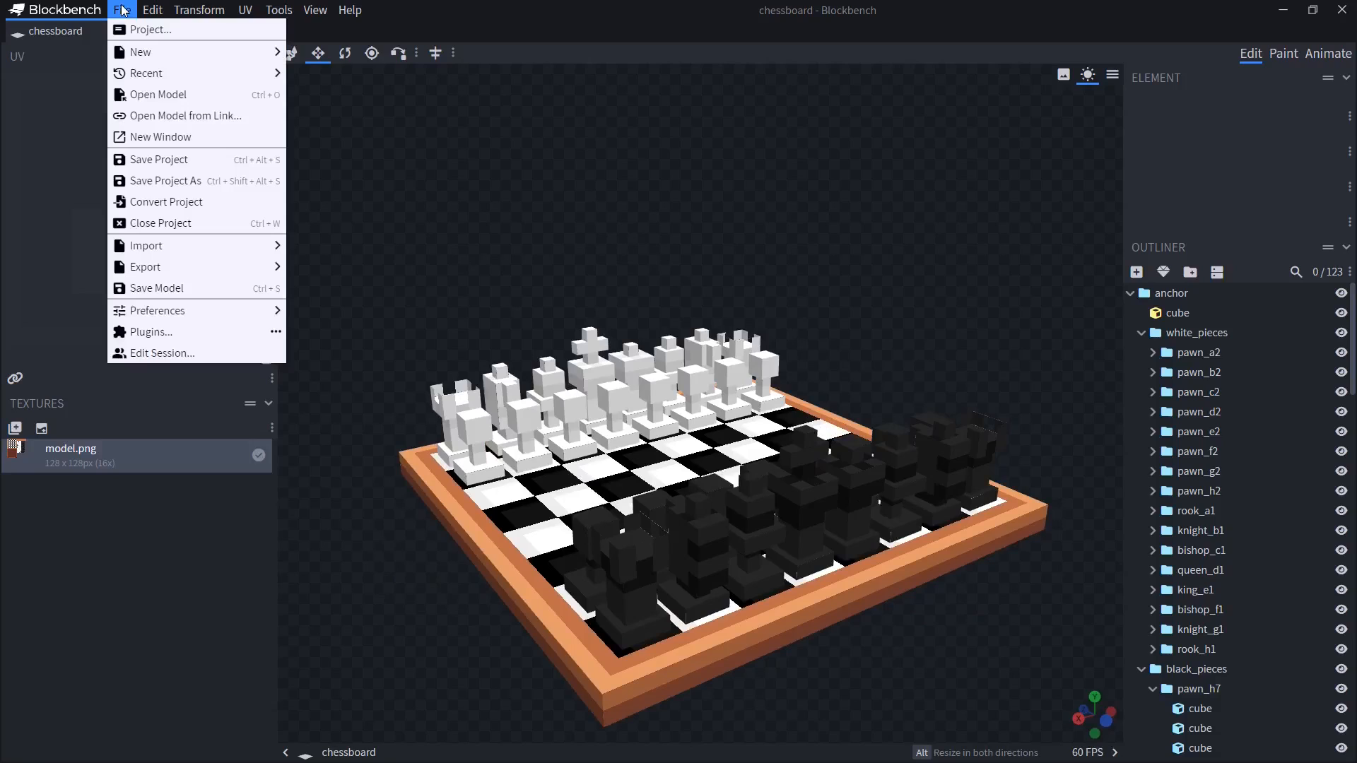
left_click(898, 156)
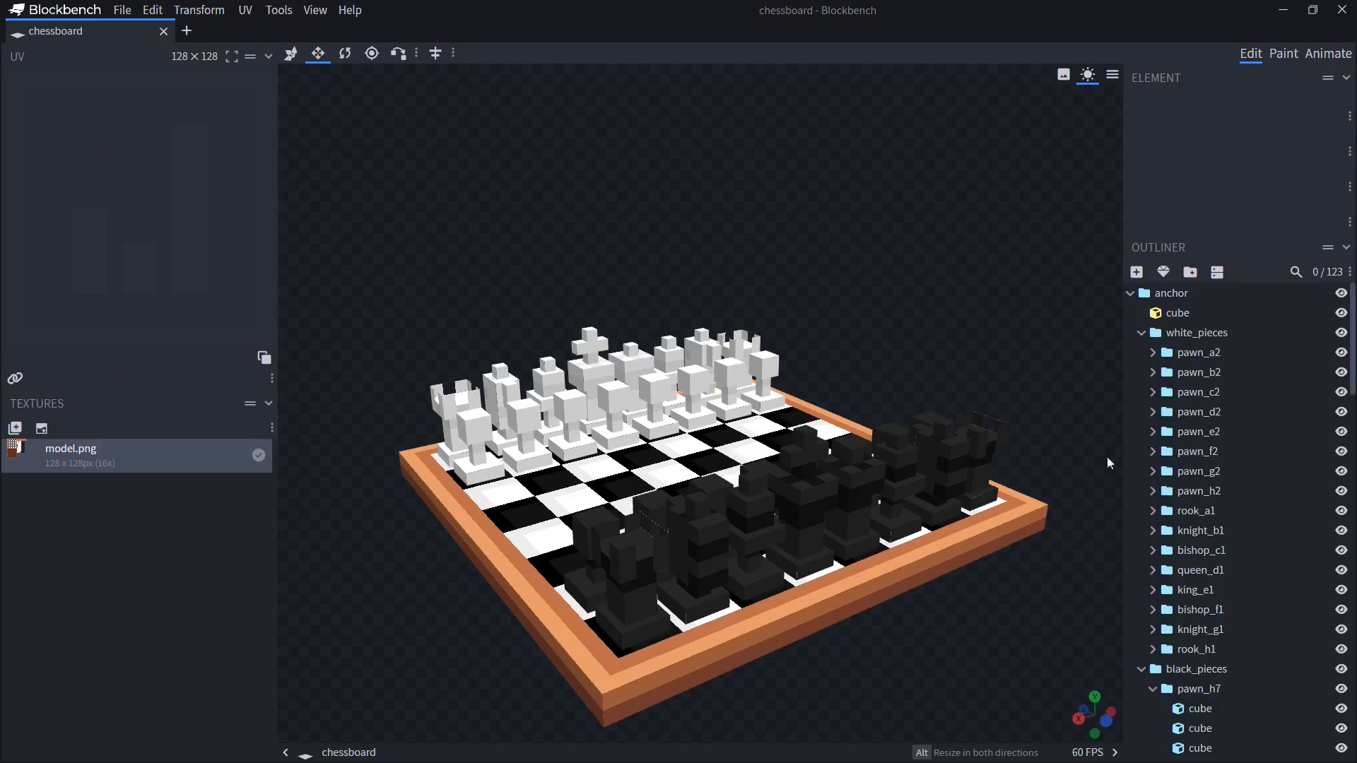
left_click(122, 10)
mouse_move(170, 263)
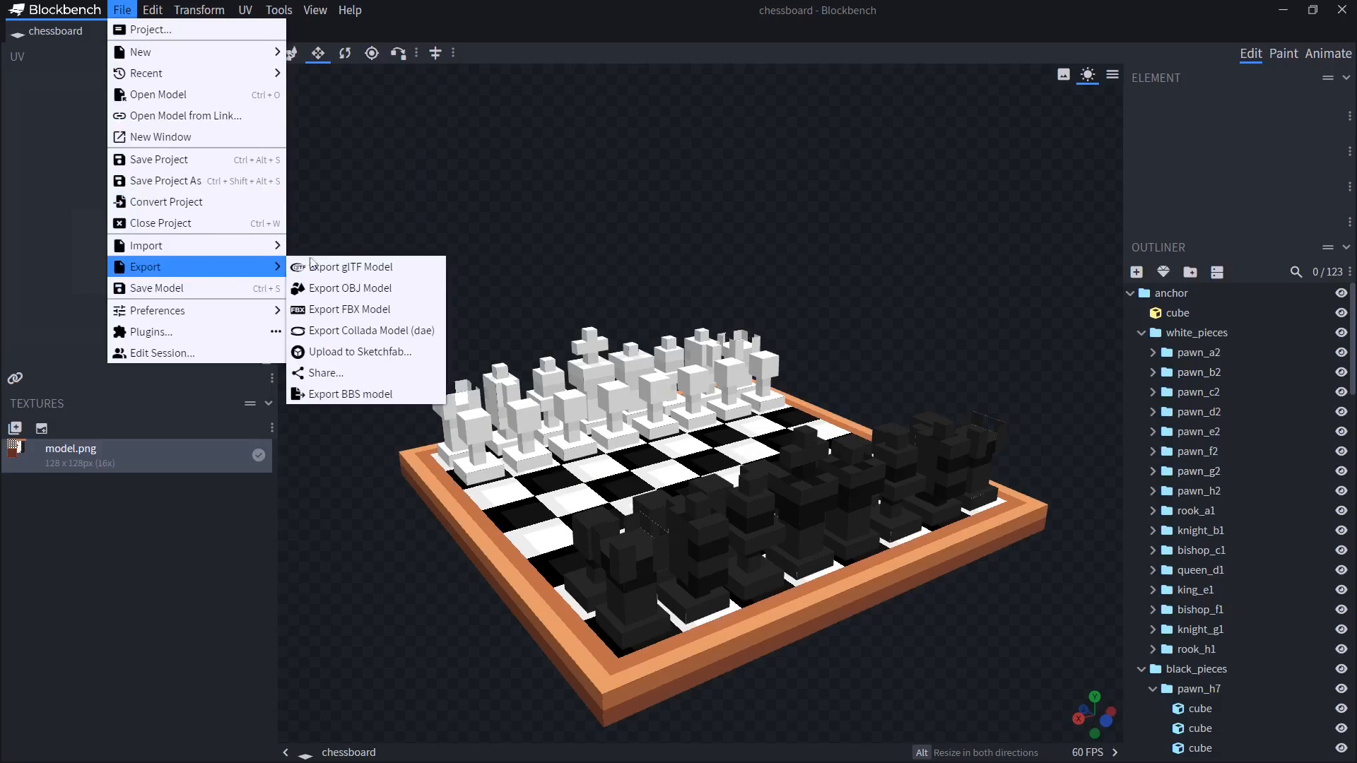
left_click(370, 393)
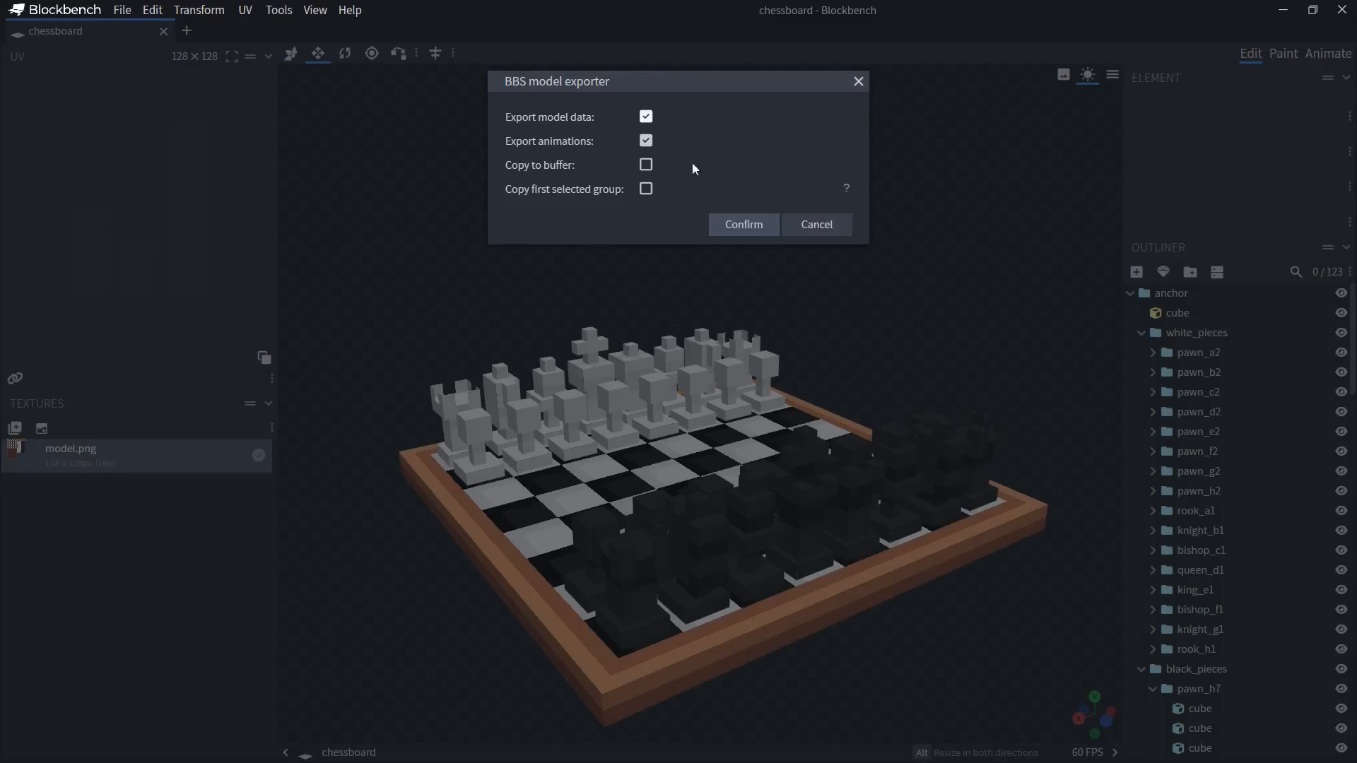
left_click(744, 227)
Copy the chess folder path and navigate the save dialog to it
key("alt+Tab")
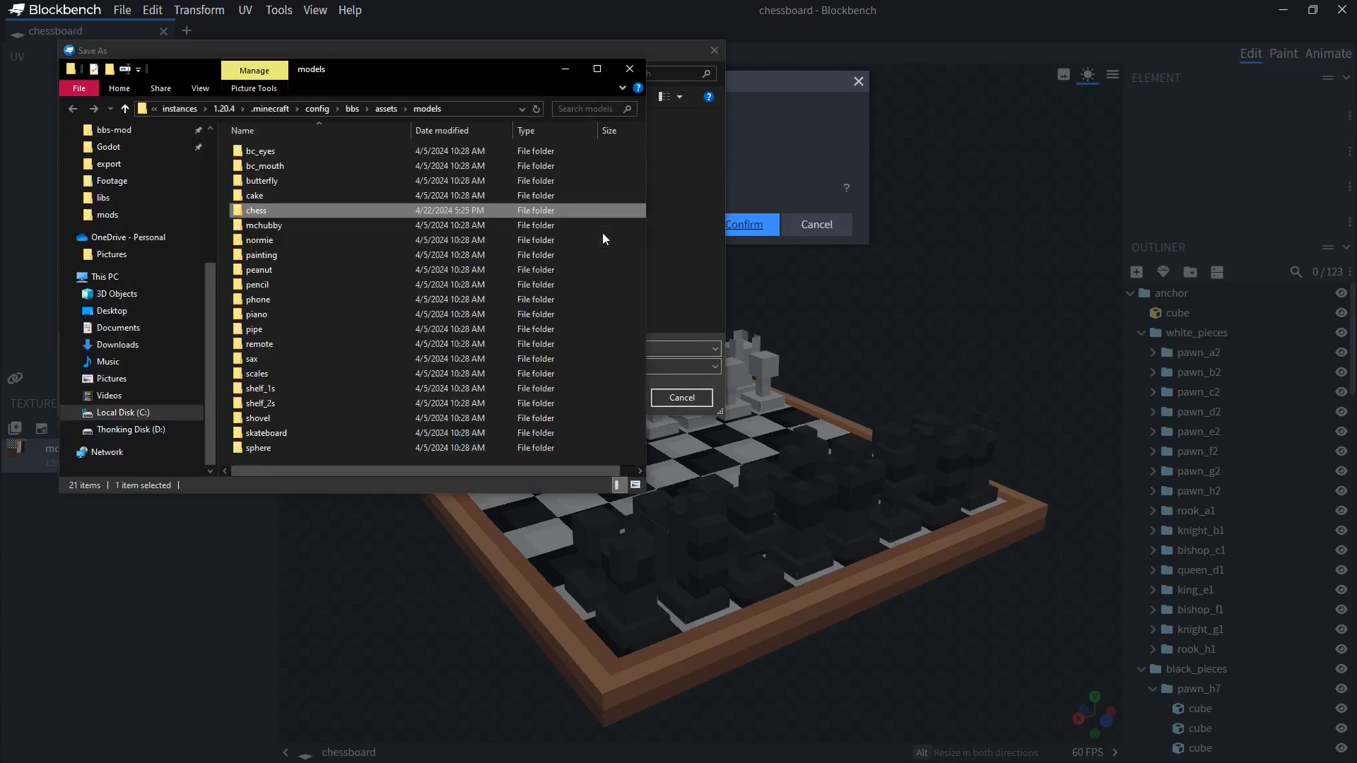
left_click(476, 109)
double_click(274, 209)
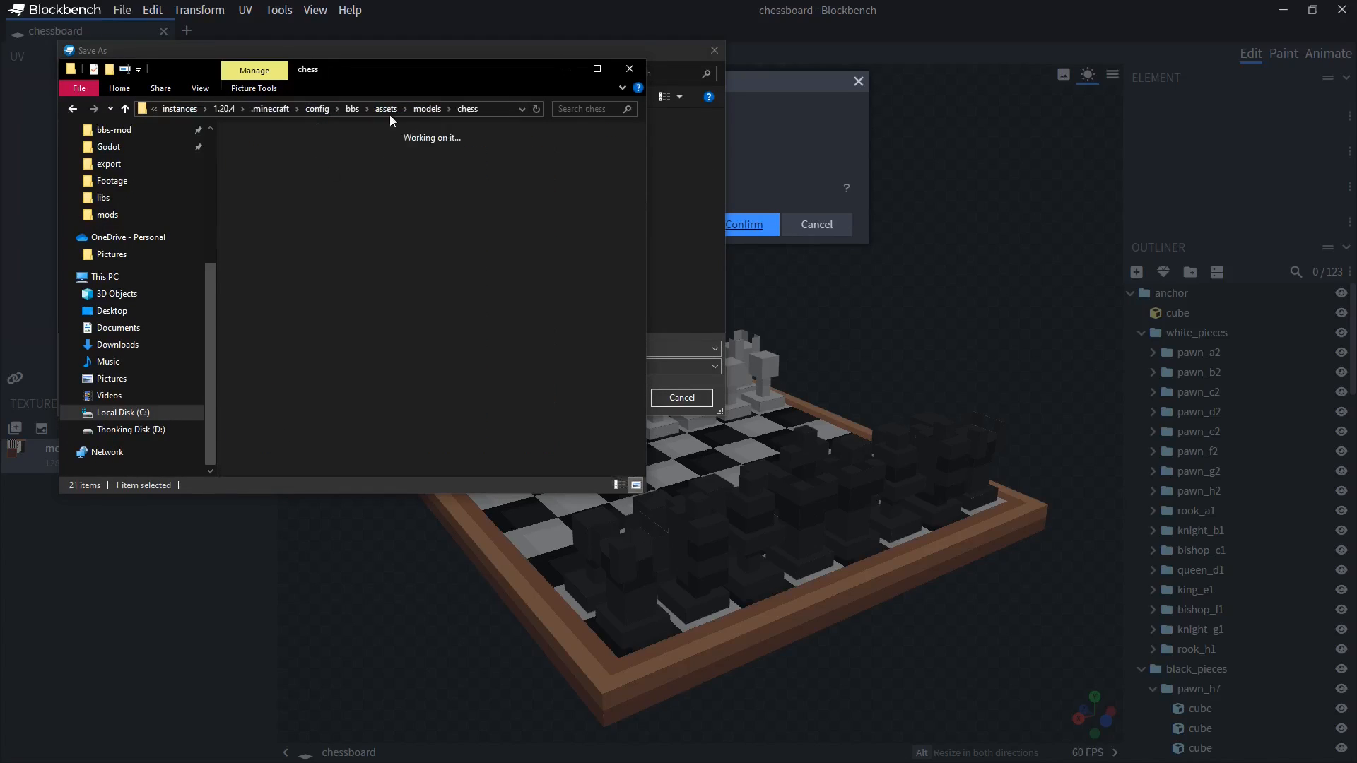
left_click(688, 171)
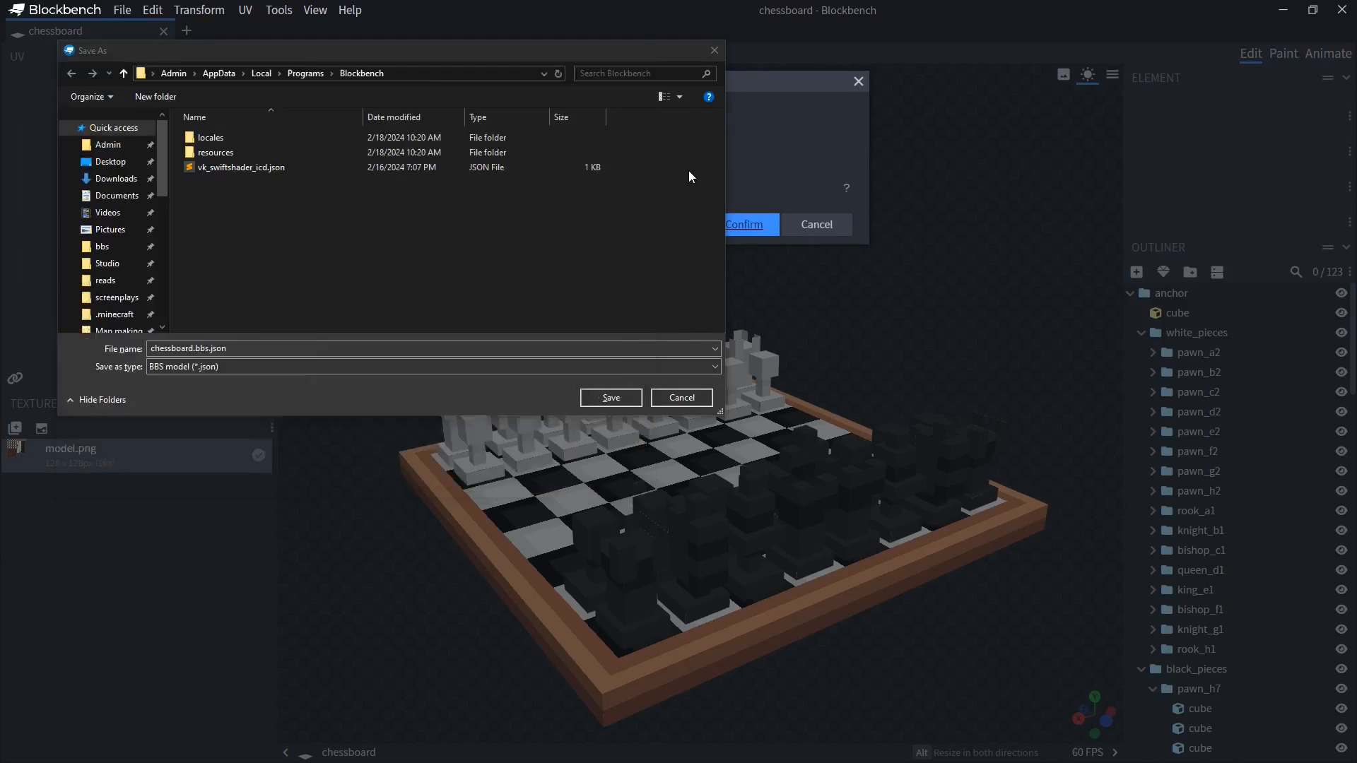
left_click(472, 74)
type("C:\\Users\\Admin\\Documents\\MultiMC\\instances\\1.20.4\\.minecraft\\config\\bbs\\assets\\models\\chess")
key("Return")
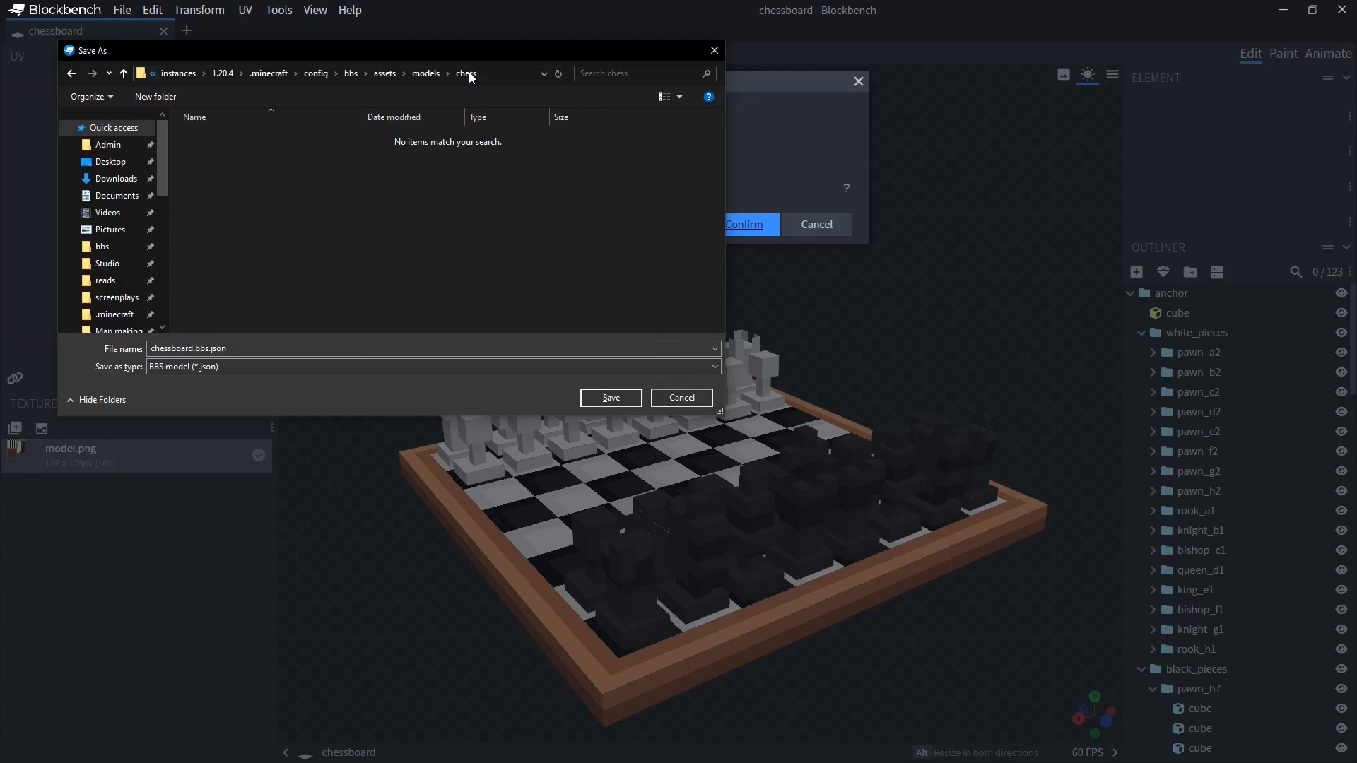
Save the export as chessboard.bbs.json in the chess folder
left_click(162, 349)
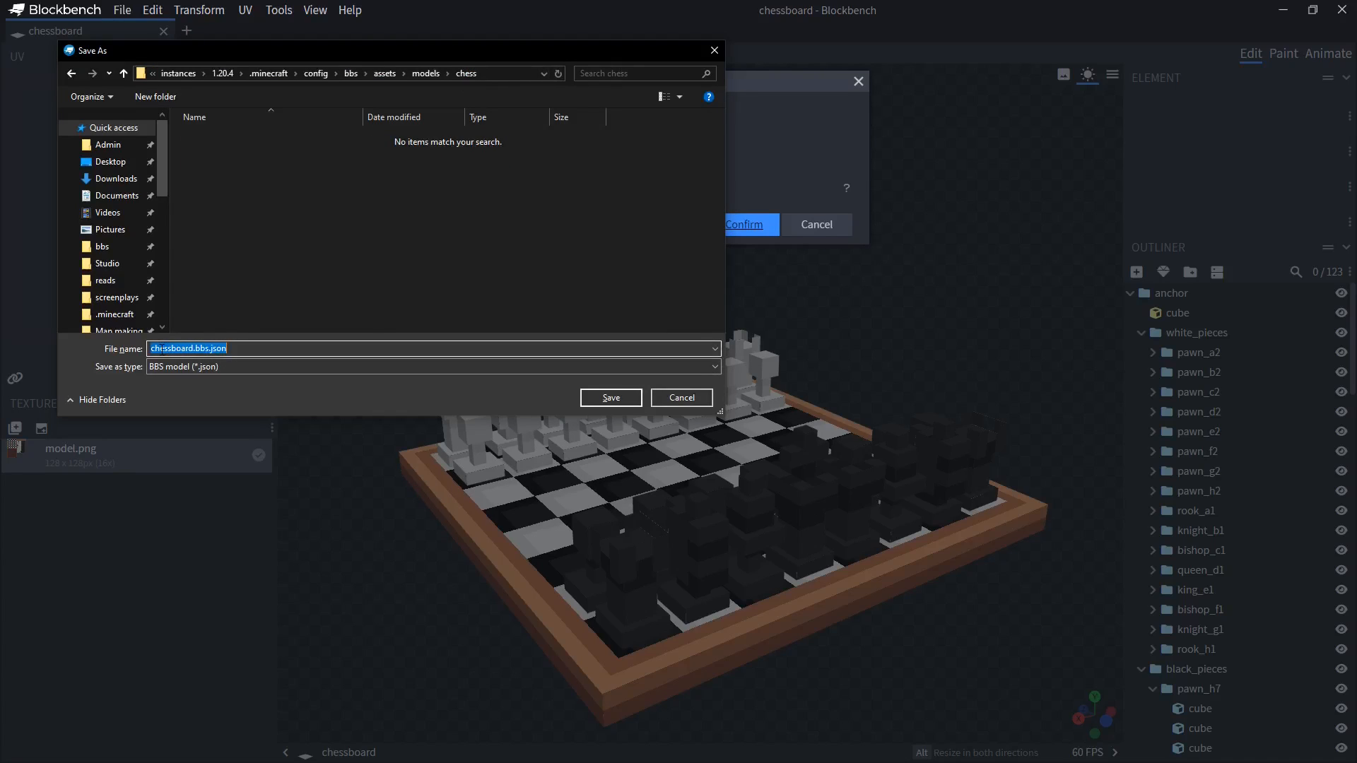
left_click(162, 349)
double_click(161, 349)
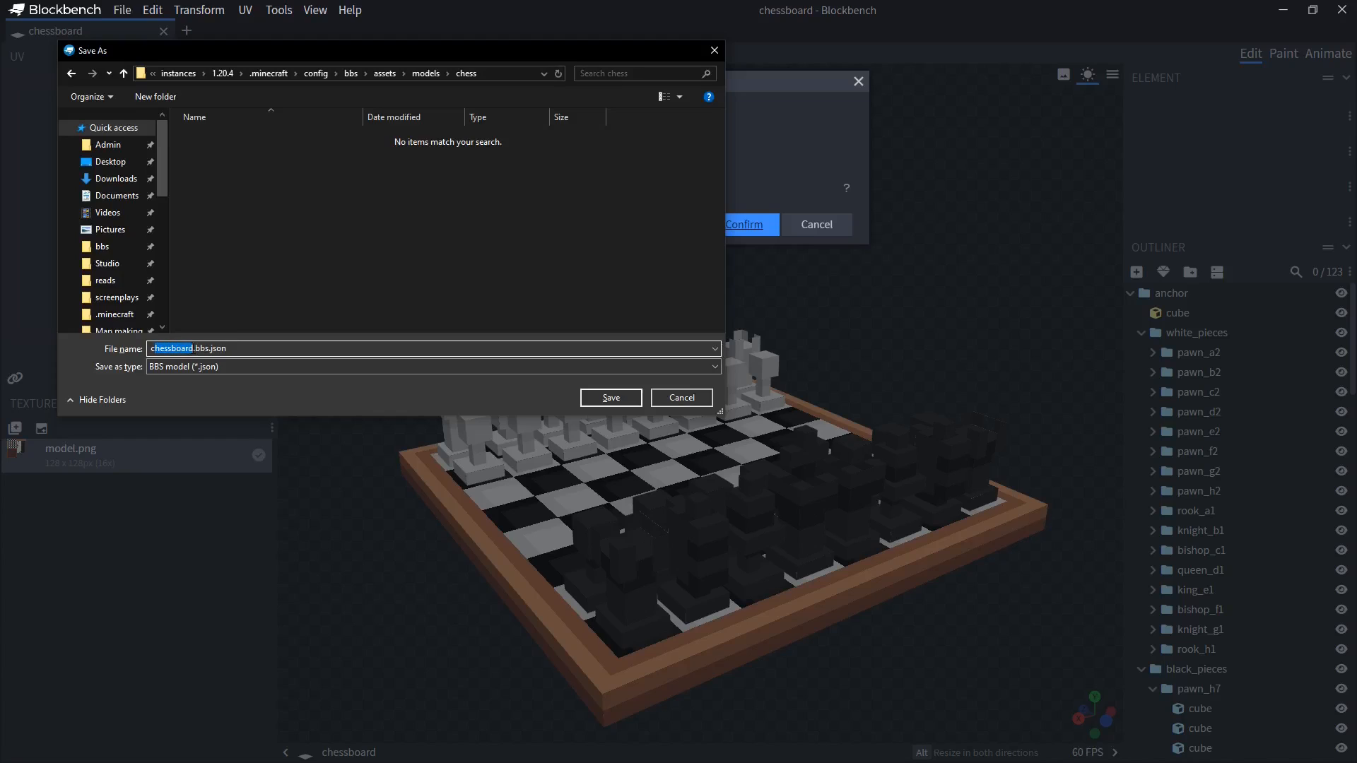
left_click(199, 349)
left_click_drag(198, 348, 254, 346)
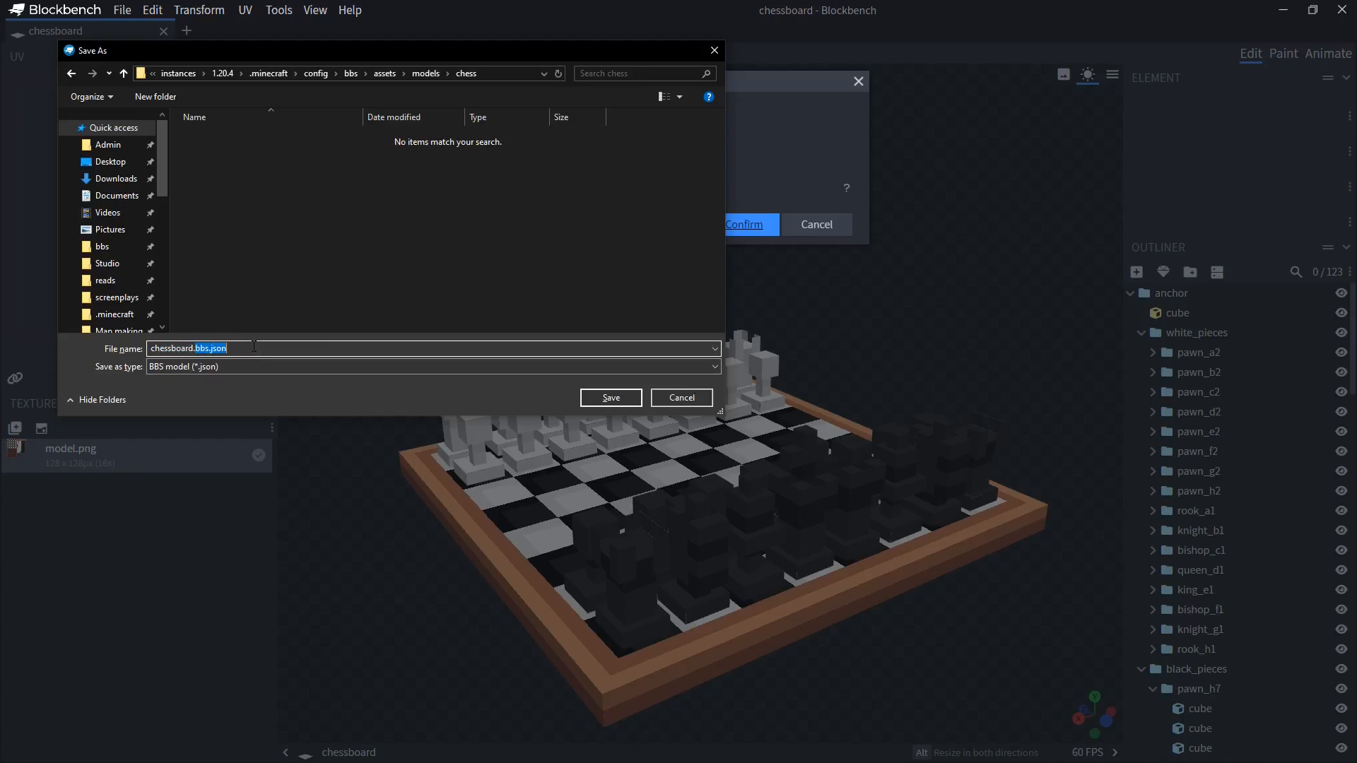
left_click(609, 398)
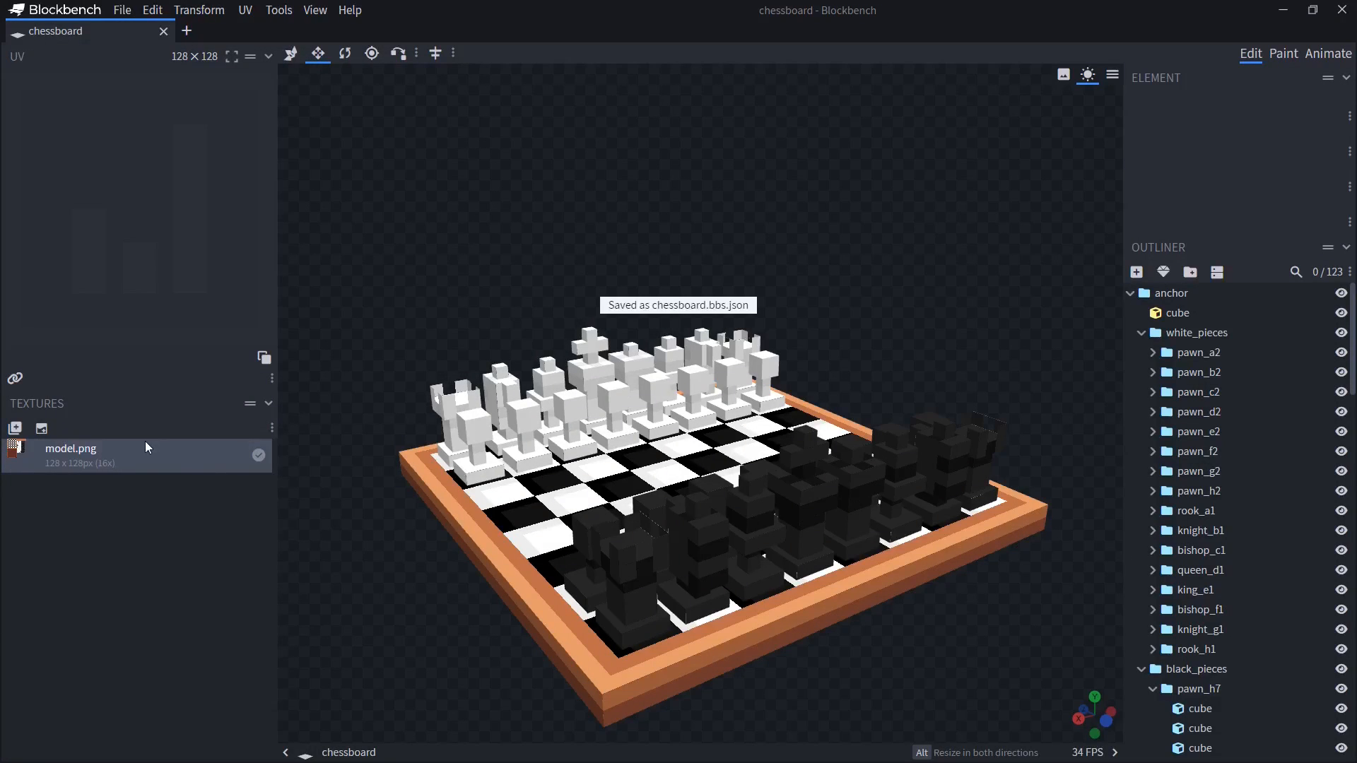
Save the model's texture as chessboard.png into the chess models folder by pasting its path
right_click(136, 456)
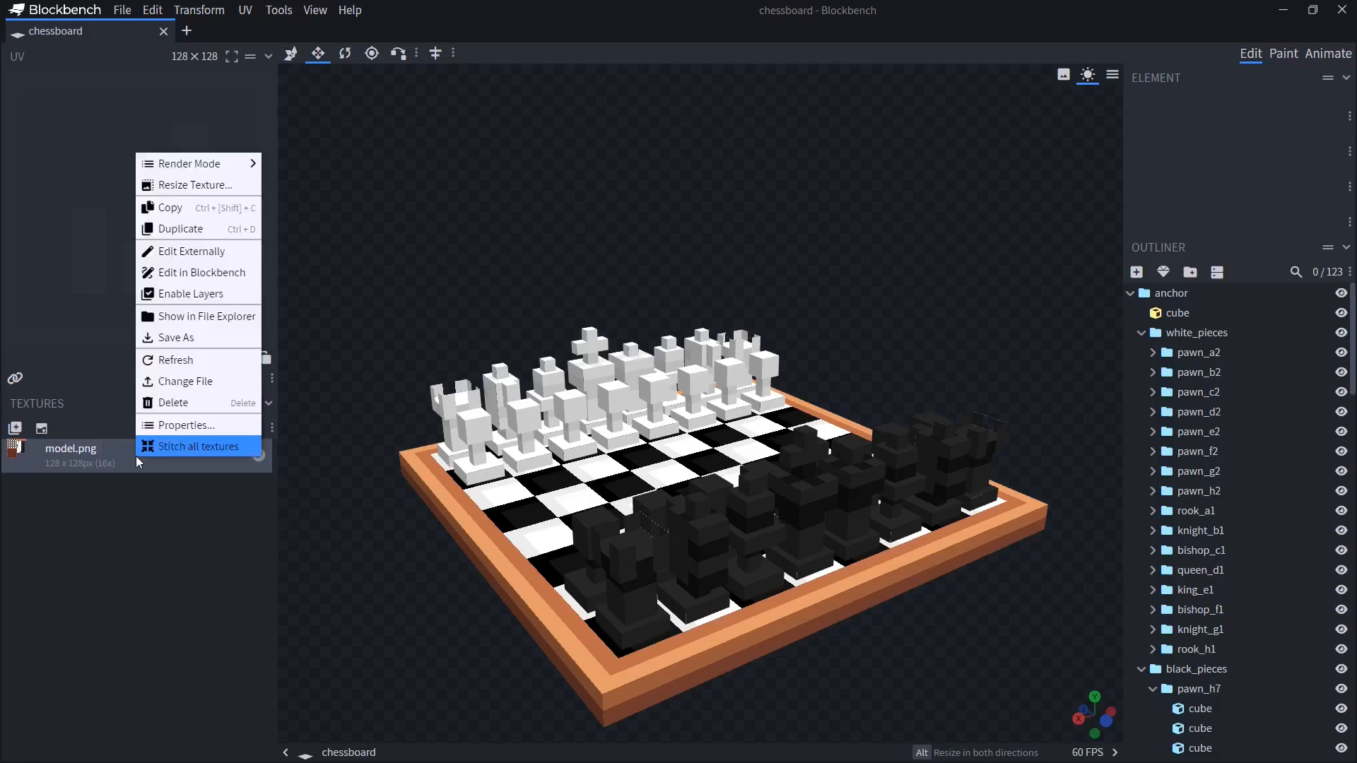
left_click(176, 338)
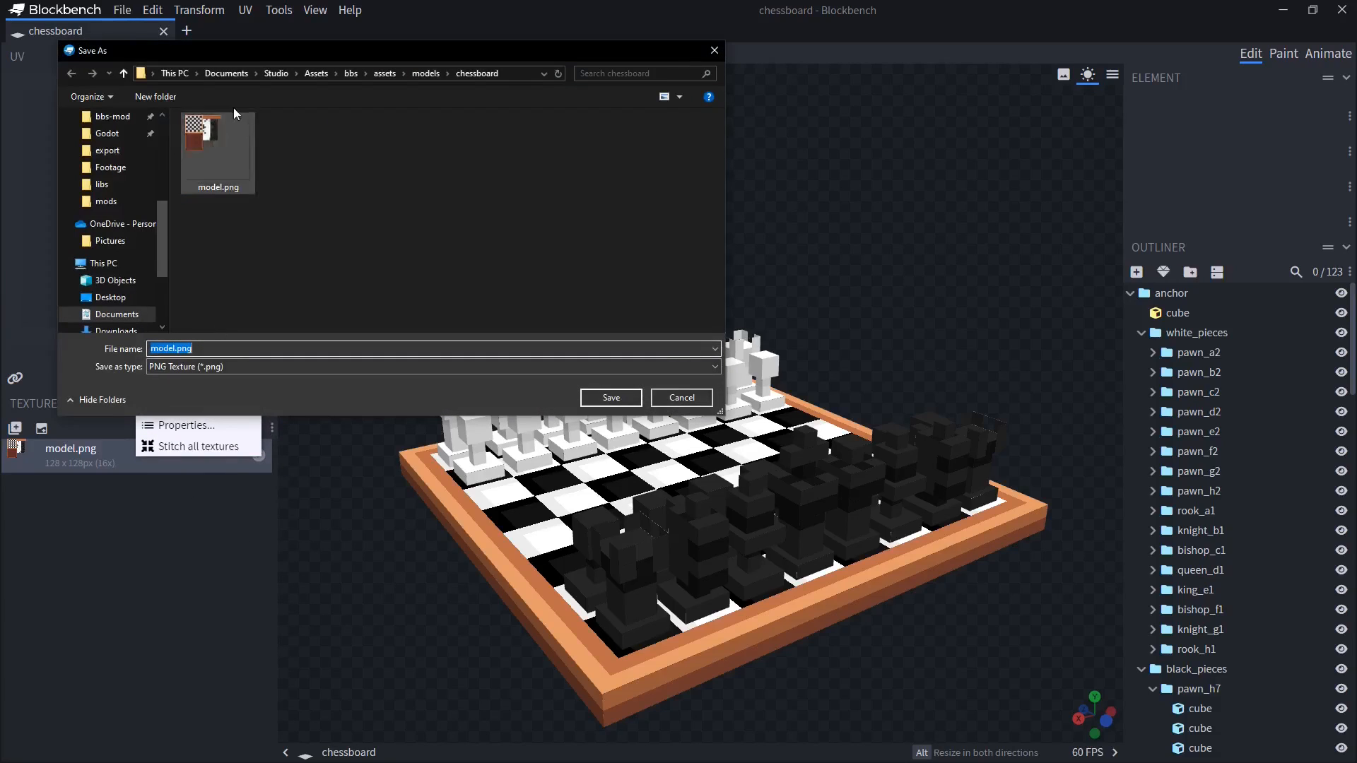
left_click(515, 75)
key("ctrl+v")
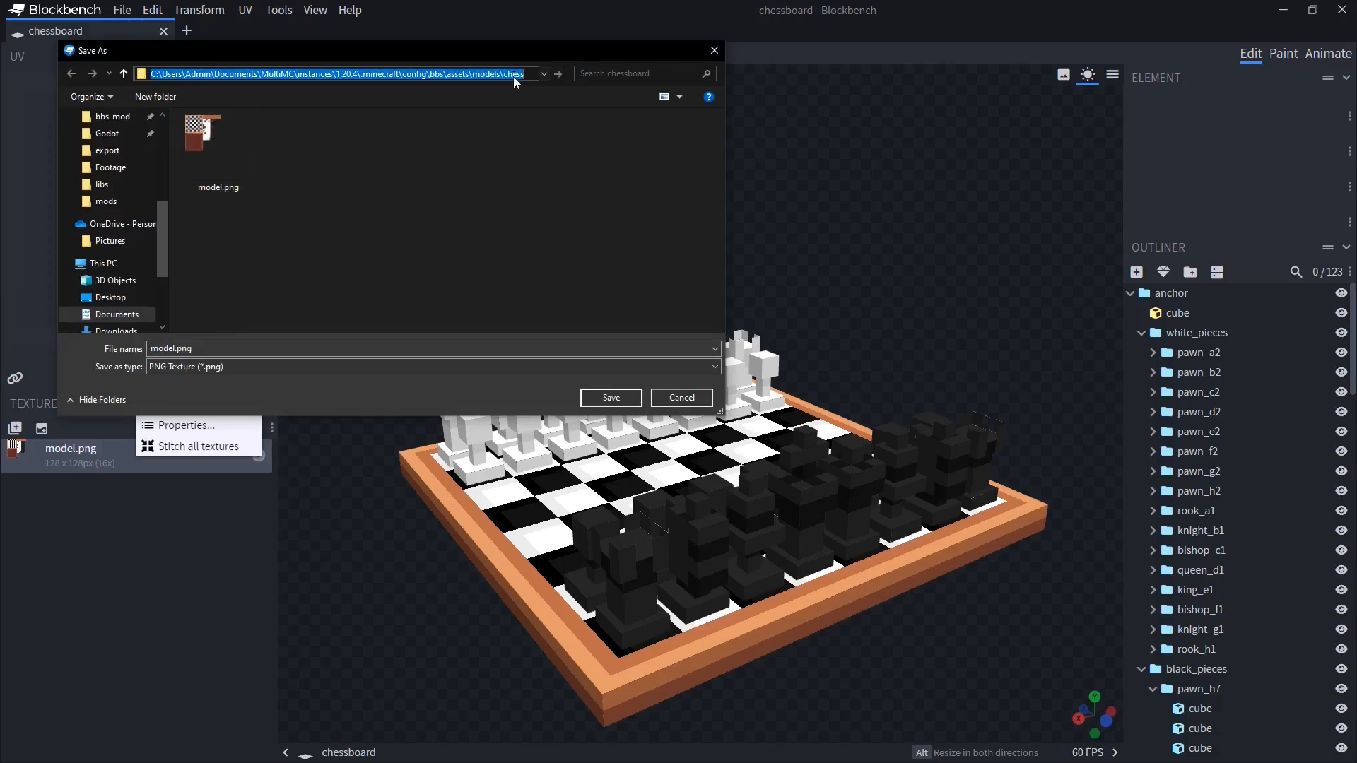
key("Return")
mouse_move(209, 351)
left_mouse_down()
mouse_move(151, 353)
mouse_move(210, 352)
left_mouse_up()
left_click(209, 351)
type("chessboard")
left_click(611, 397)
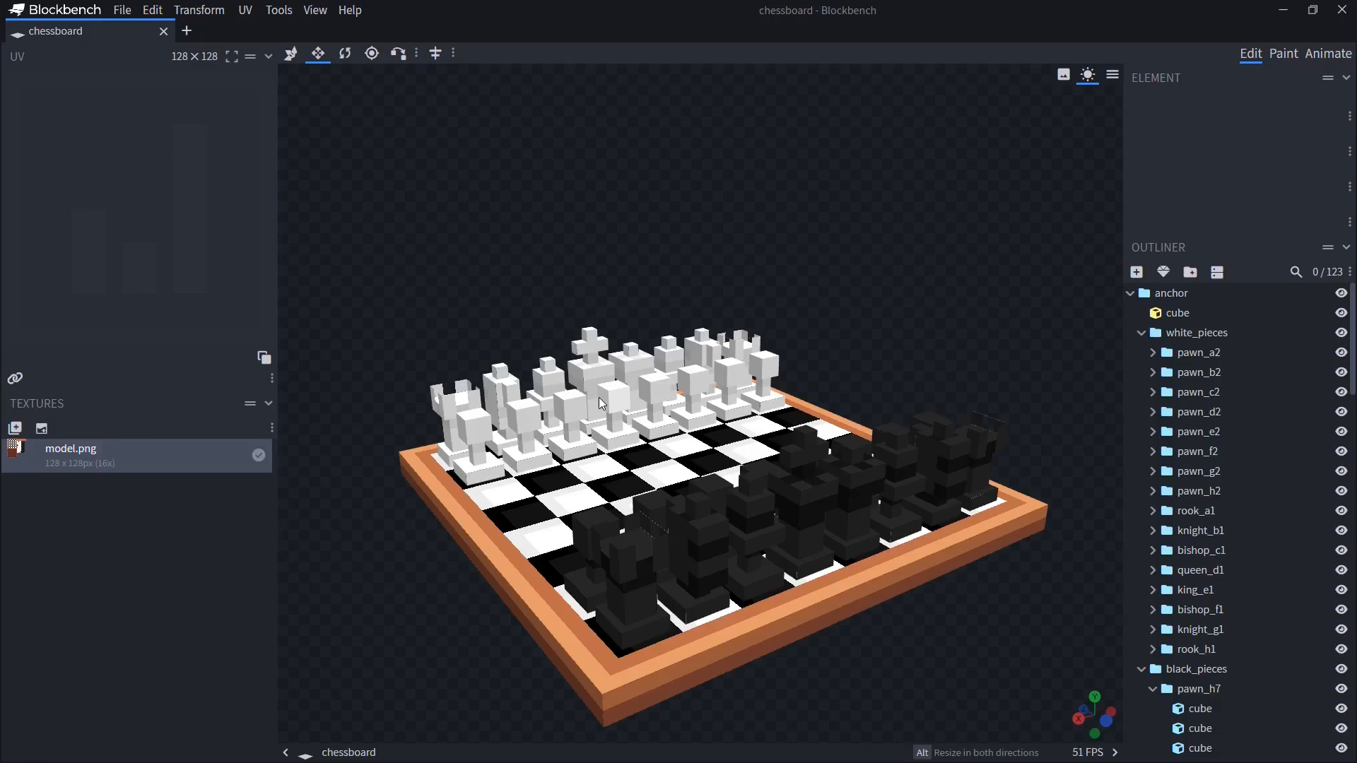
Switch to Minecraft, close the utility panel, and apply the chess model as the player's morph
key("alt+Tab")
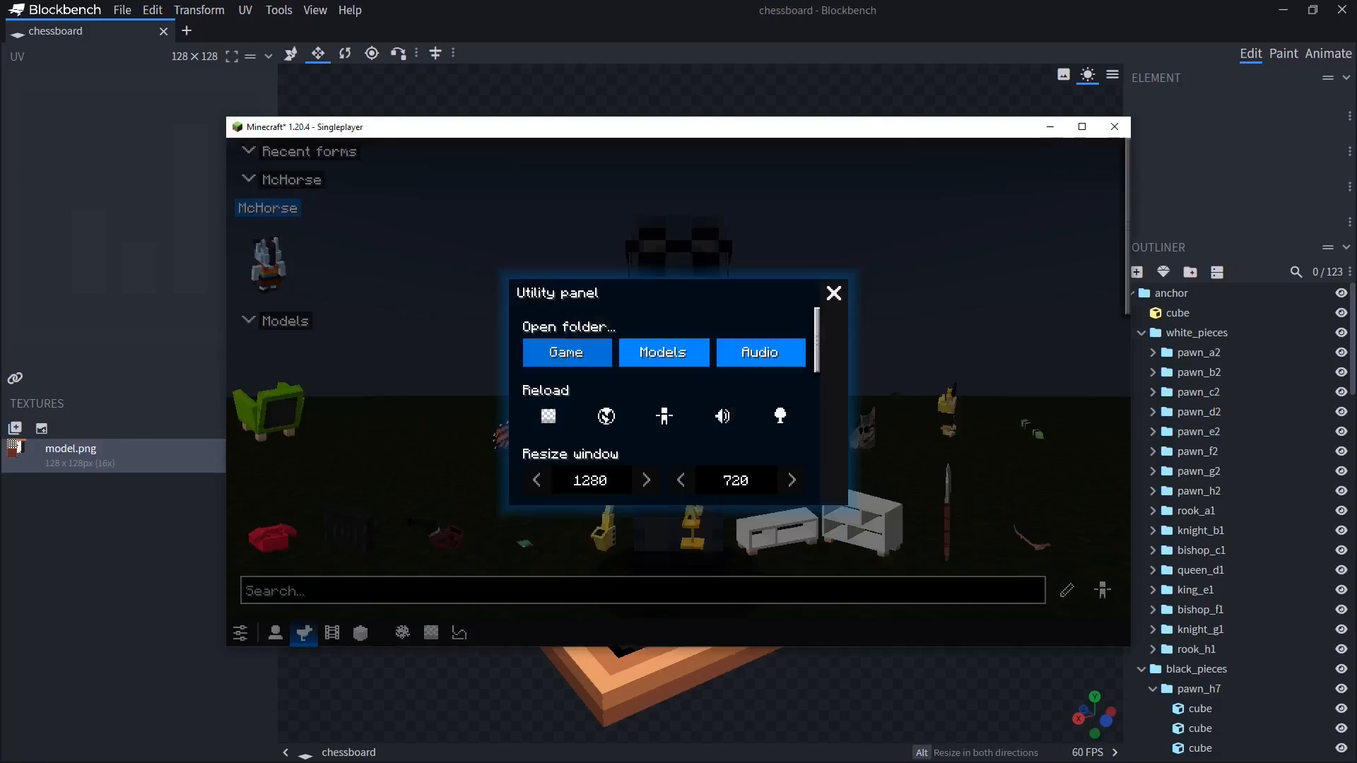
left_click(834, 294)
key("Escape")
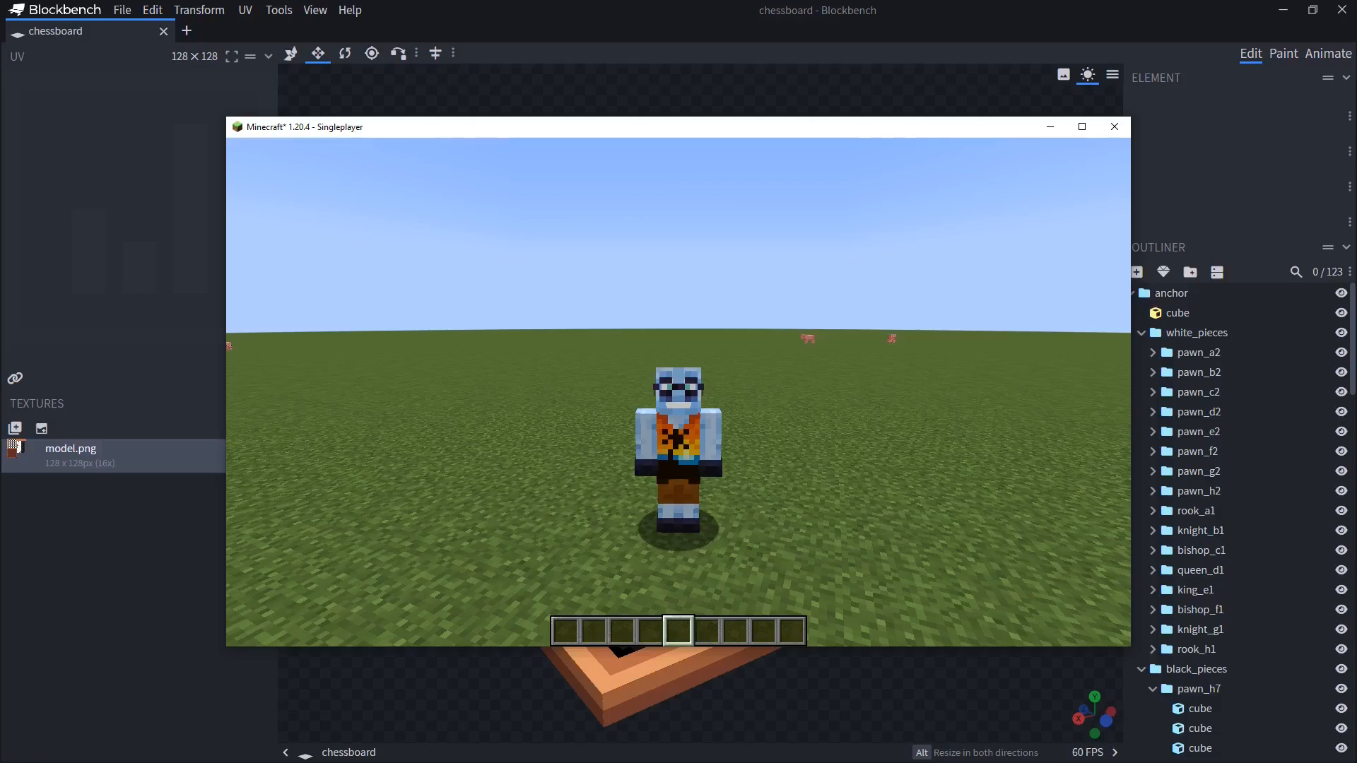
key("b")
left_click(702, 439)
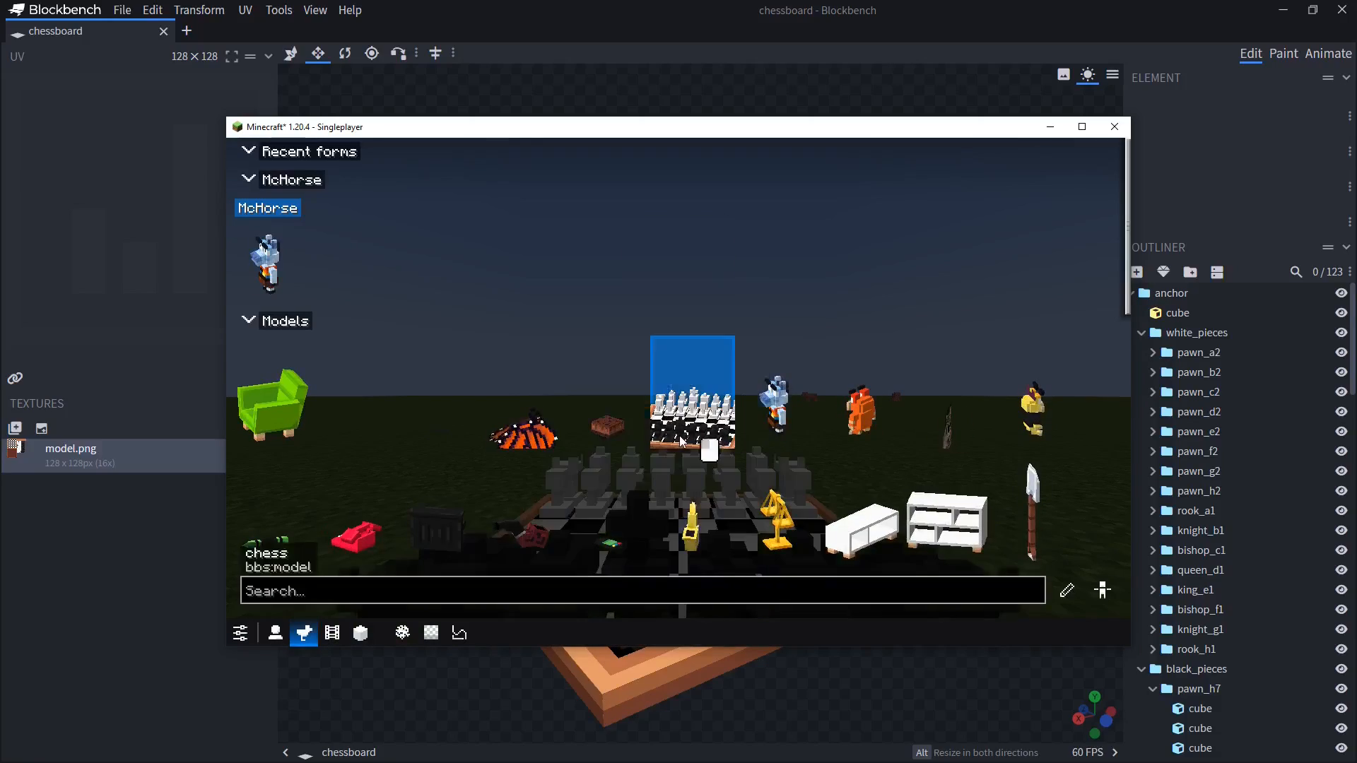
Open the chess morph's editor and select individual piece bones on the board to inspect them
left_click(1067, 590)
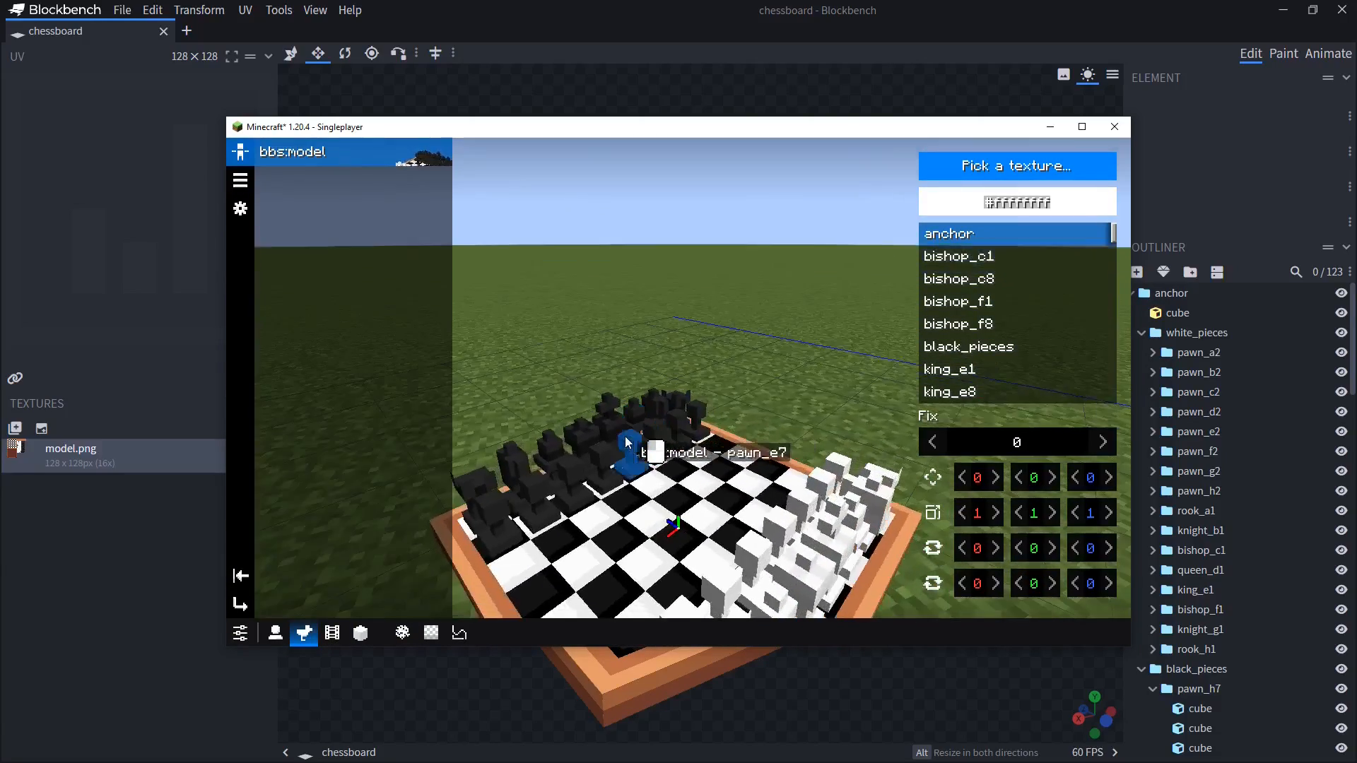
left_click(667, 406)
left_click(691, 411)
left_click(722, 423)
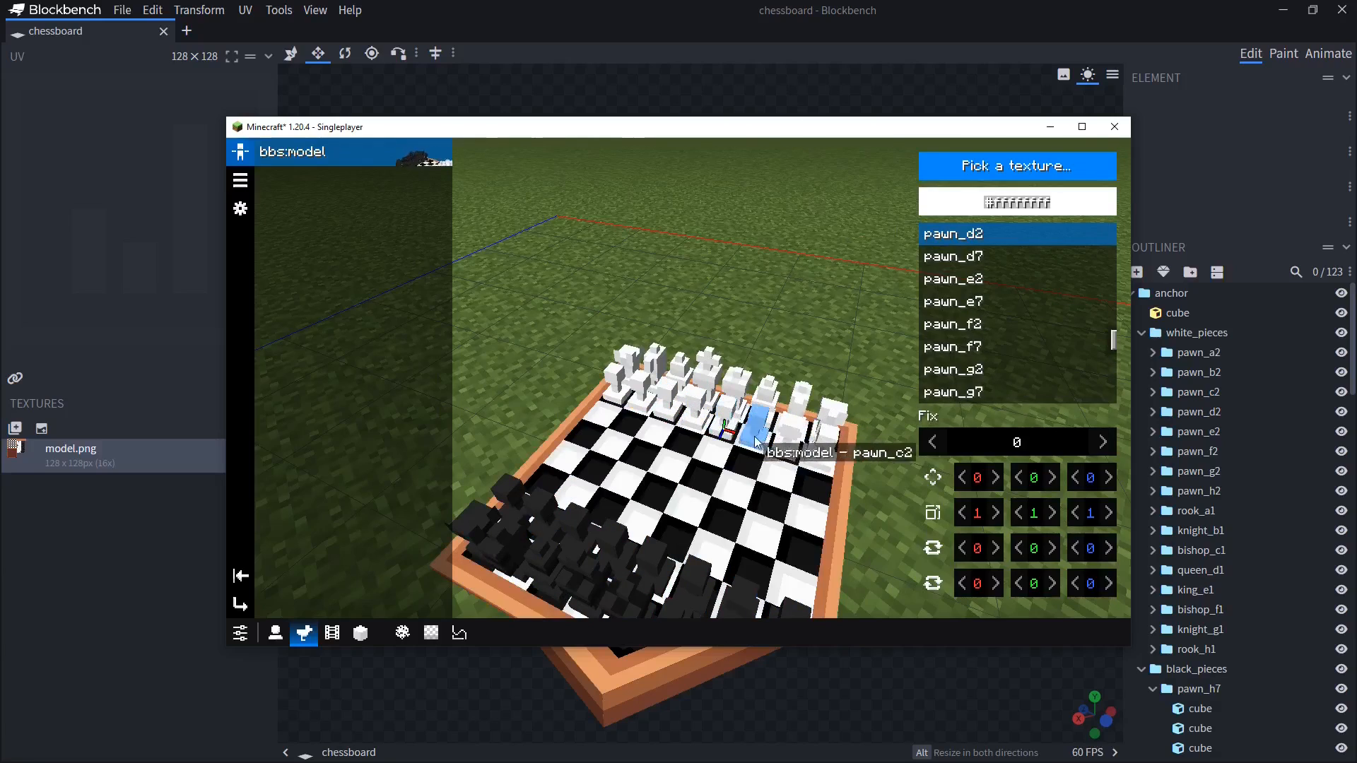
left_click(752, 435)
mouse_move(1032, 482)
left_mouse_down()
mouse_move(464, 459)
mouse_move(1106, 474)
mouse_move(1031, 481)
left_mouse_up()
key("Escape")
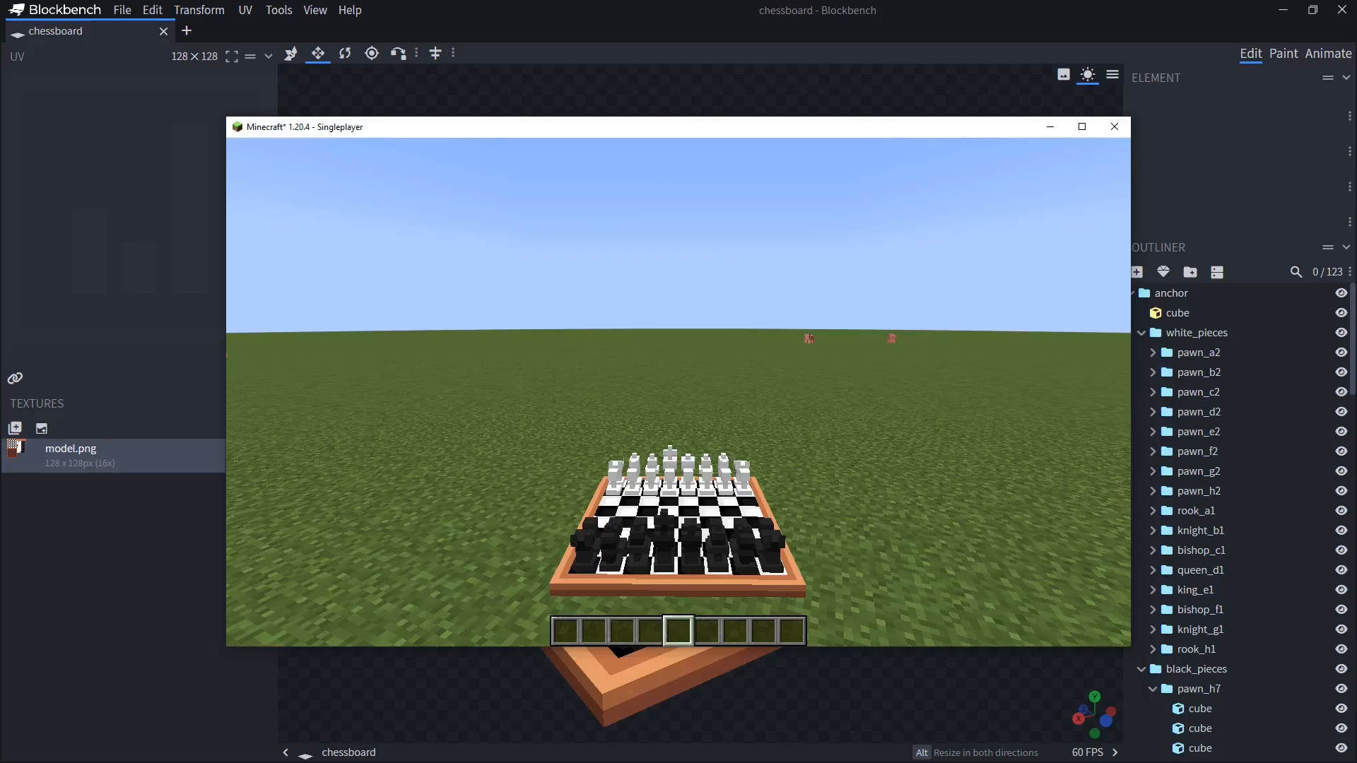
Switch the player's morph back to the McHorse form
key("b")
left_click(291, 369)
key("Escape")
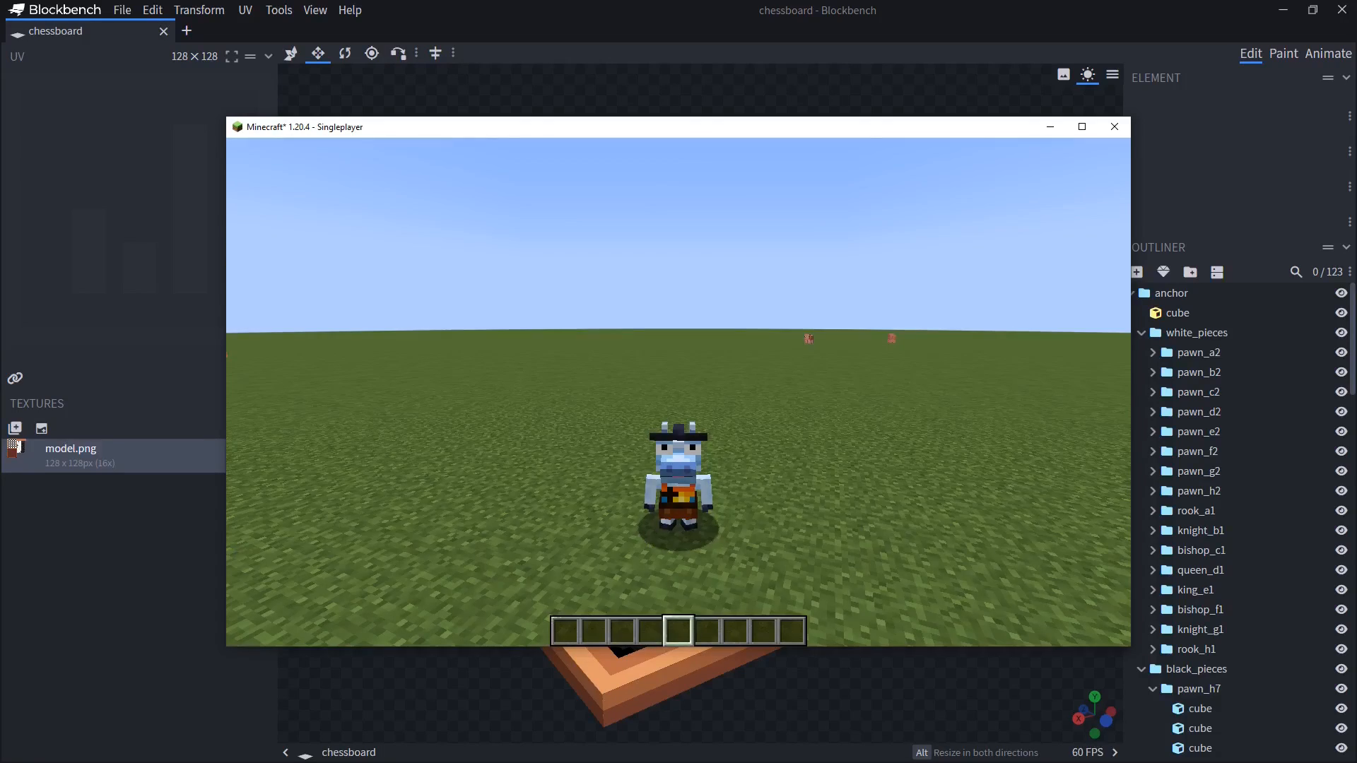
key("w")
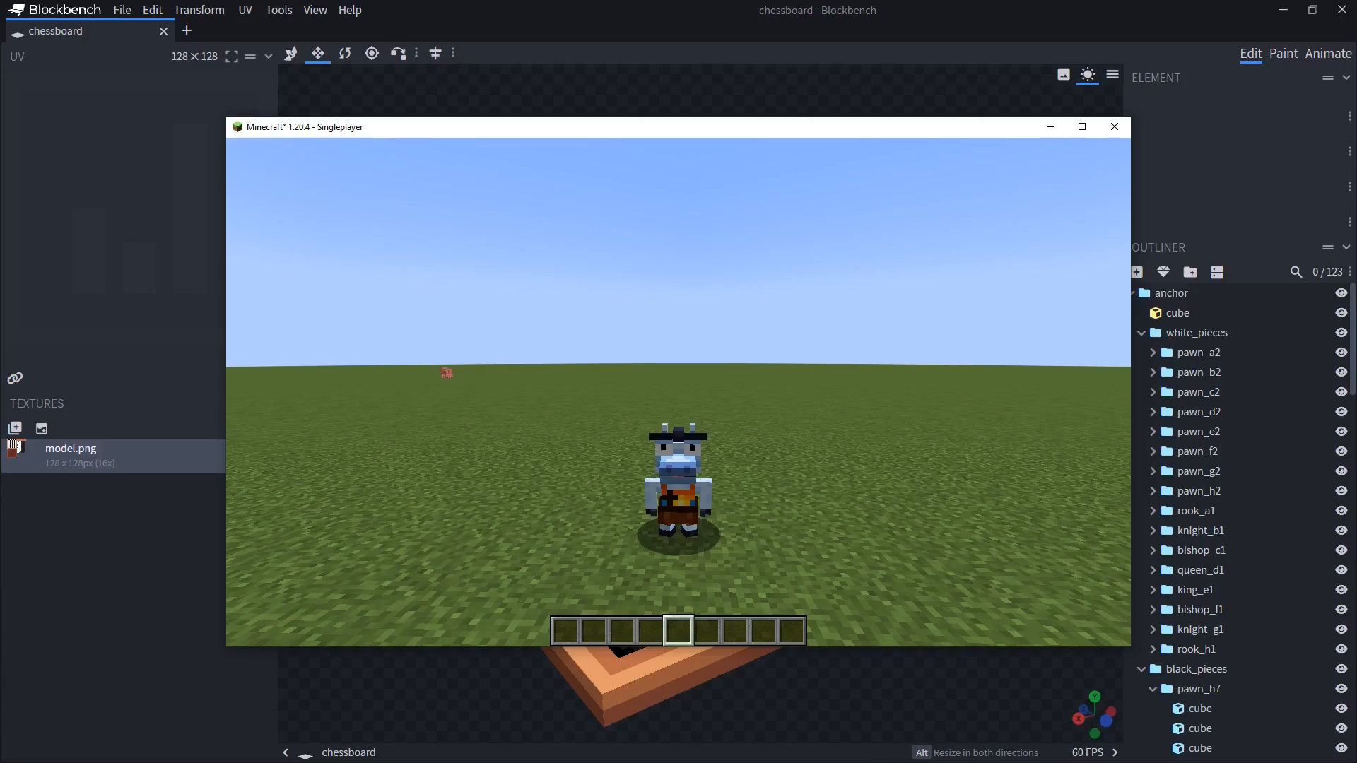
key("t")
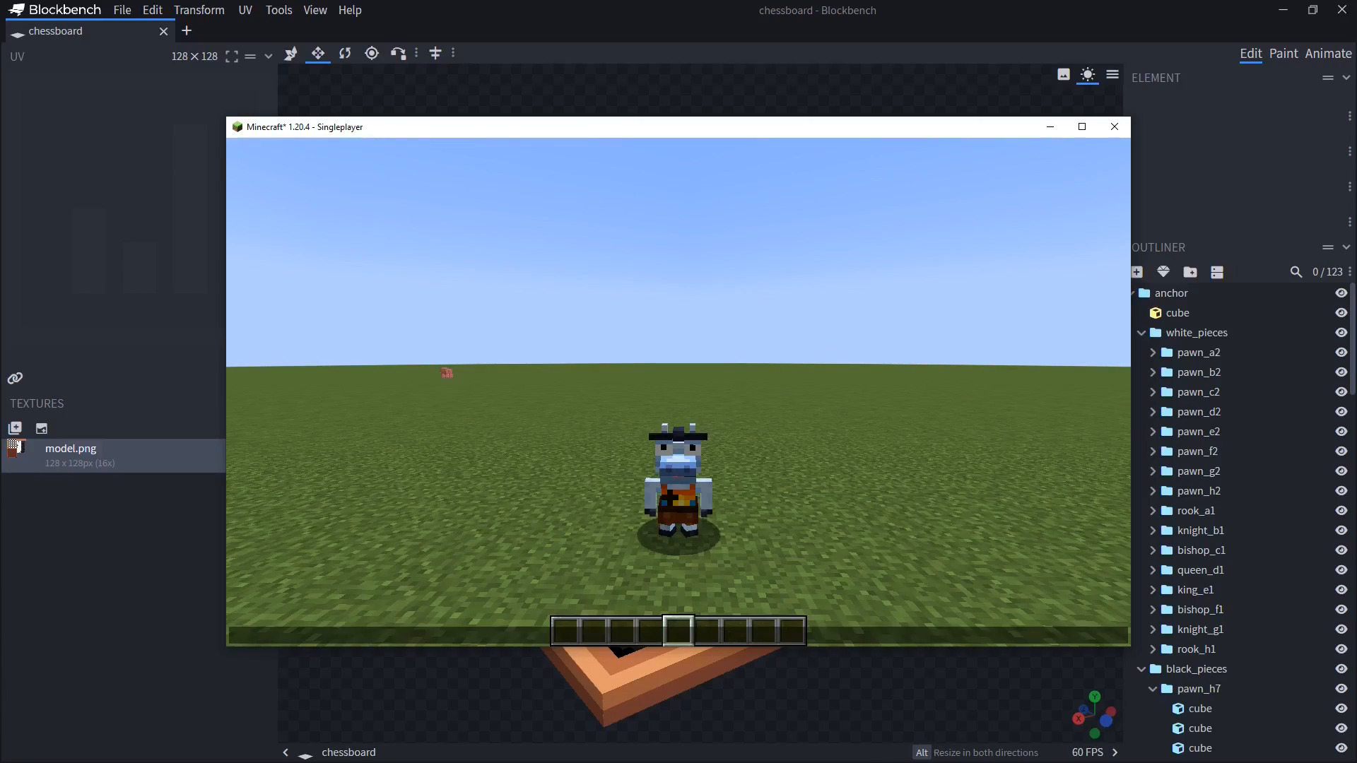
Review the Chameleon wiki table of animation action names in the browser
key("alt+Tab")
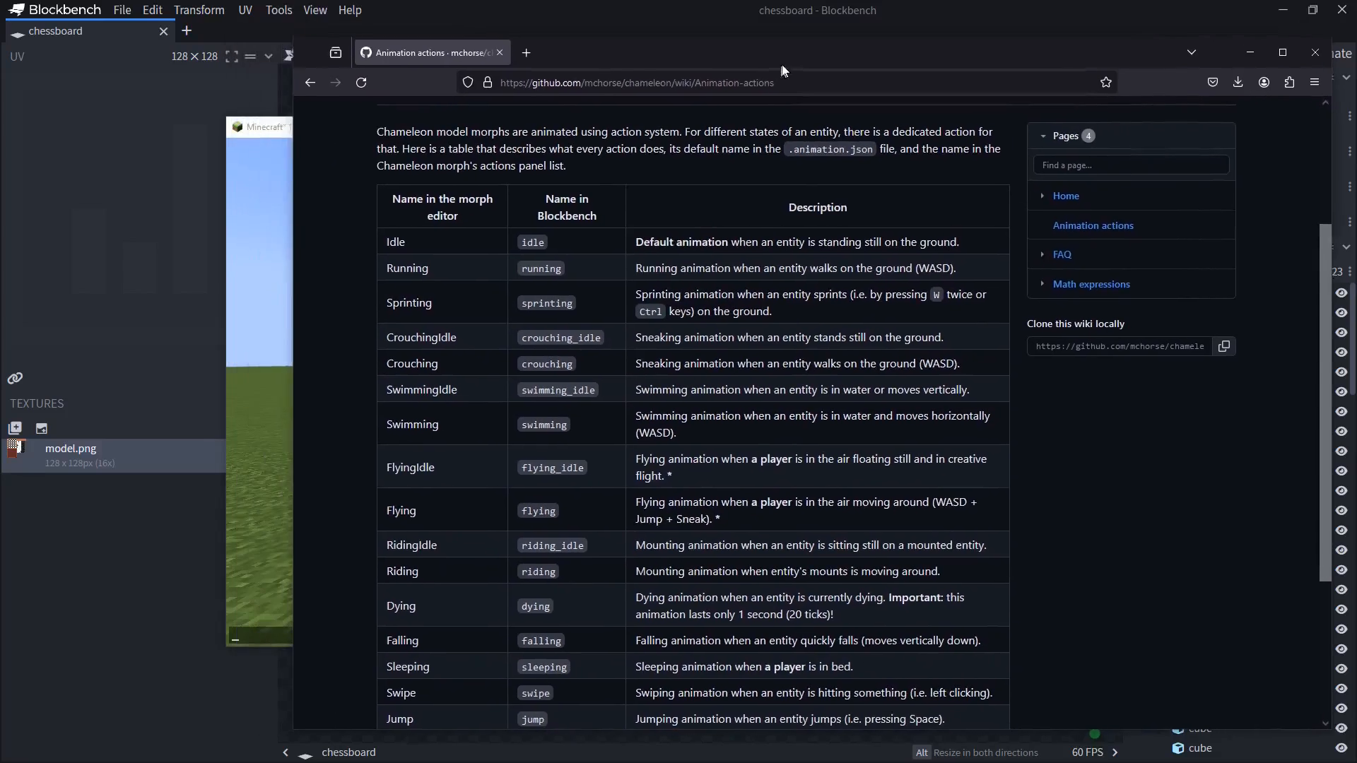
left_click_drag(782, 64, 795, 50)
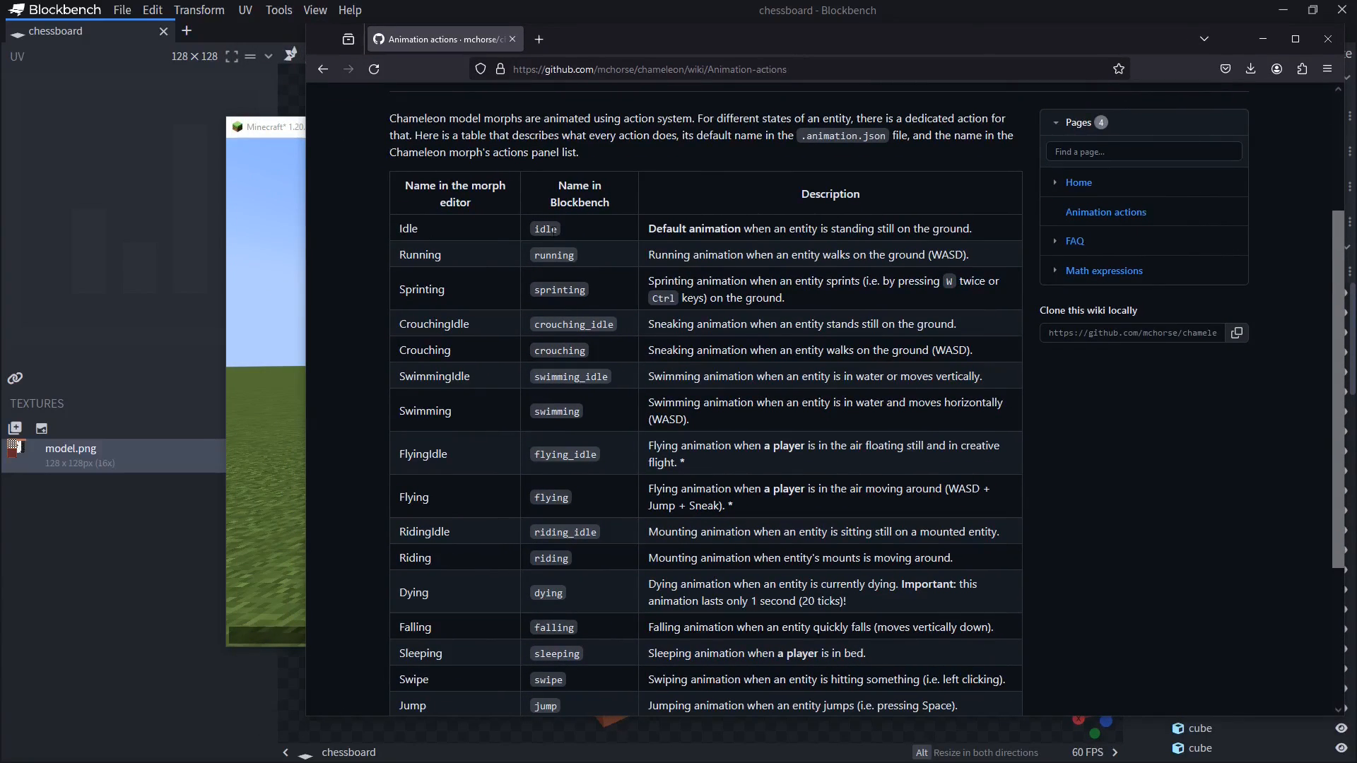
double_click(570, 325)
double_click(538, 350)
scroll(494, 465, "down", 3)
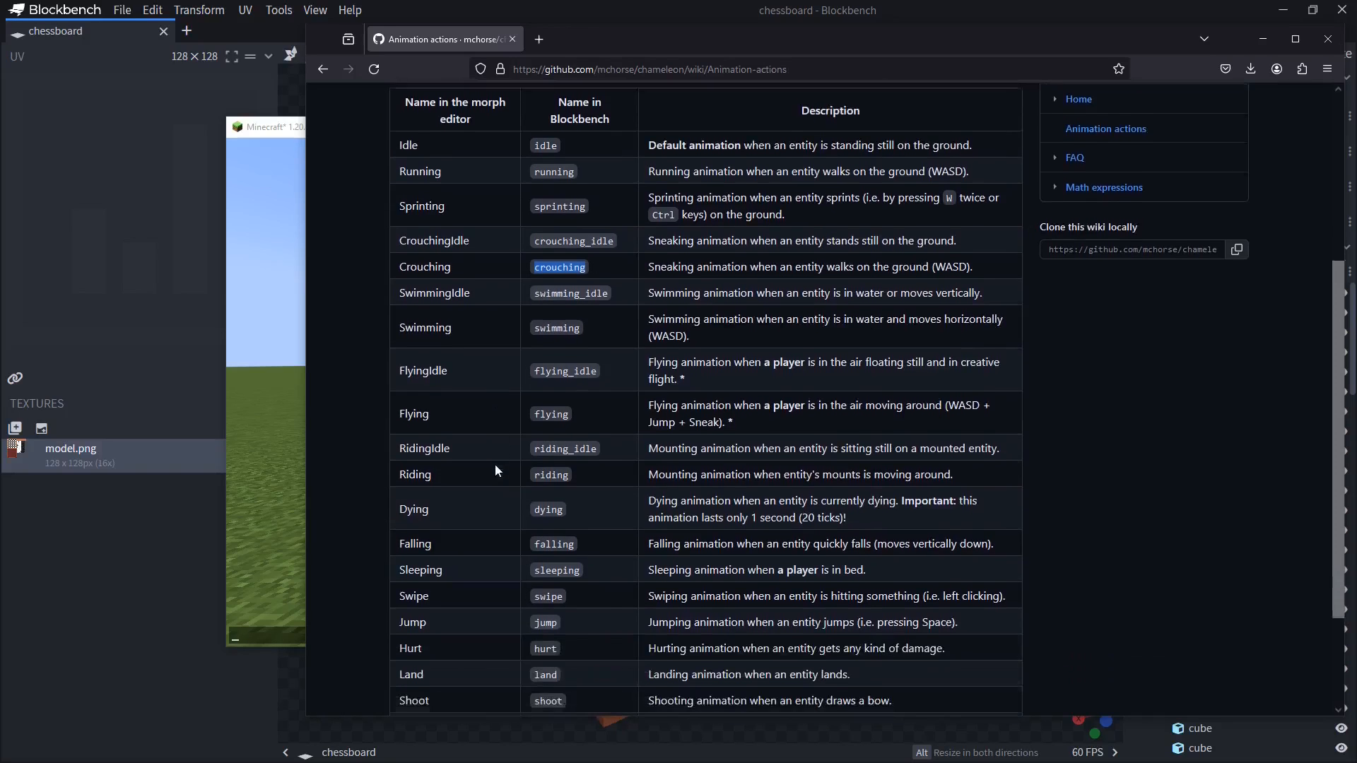
double_click(545, 479)
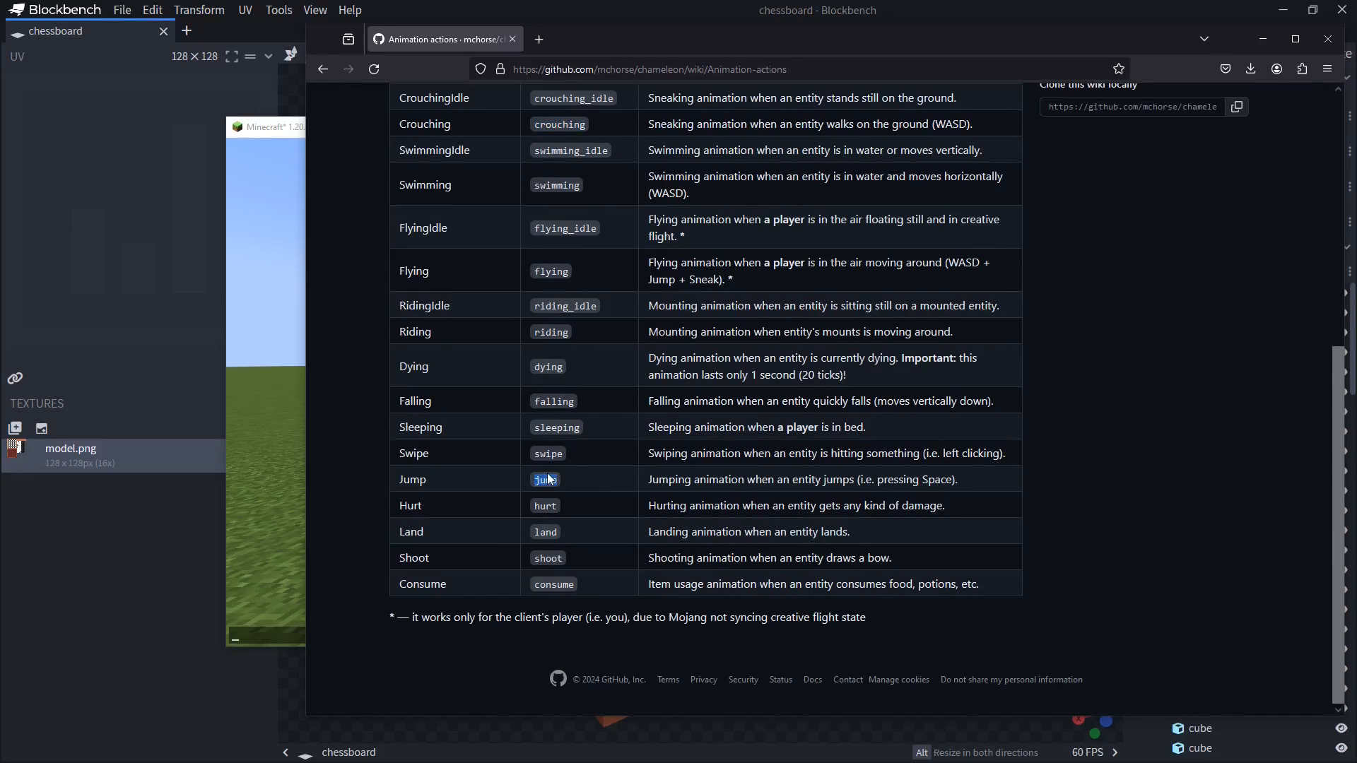
scroll(537, 438, "up", 3)
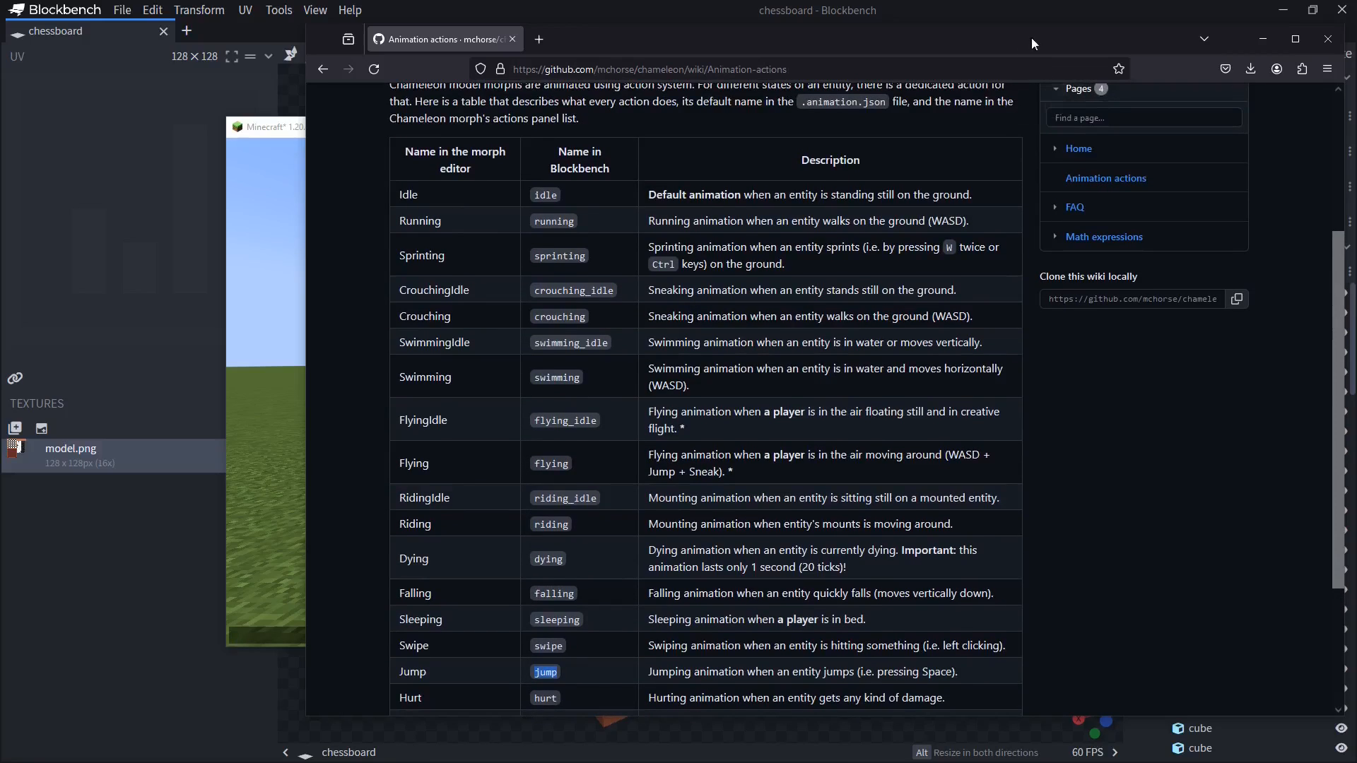
left_click_drag(1032, 39, 1356, 70)
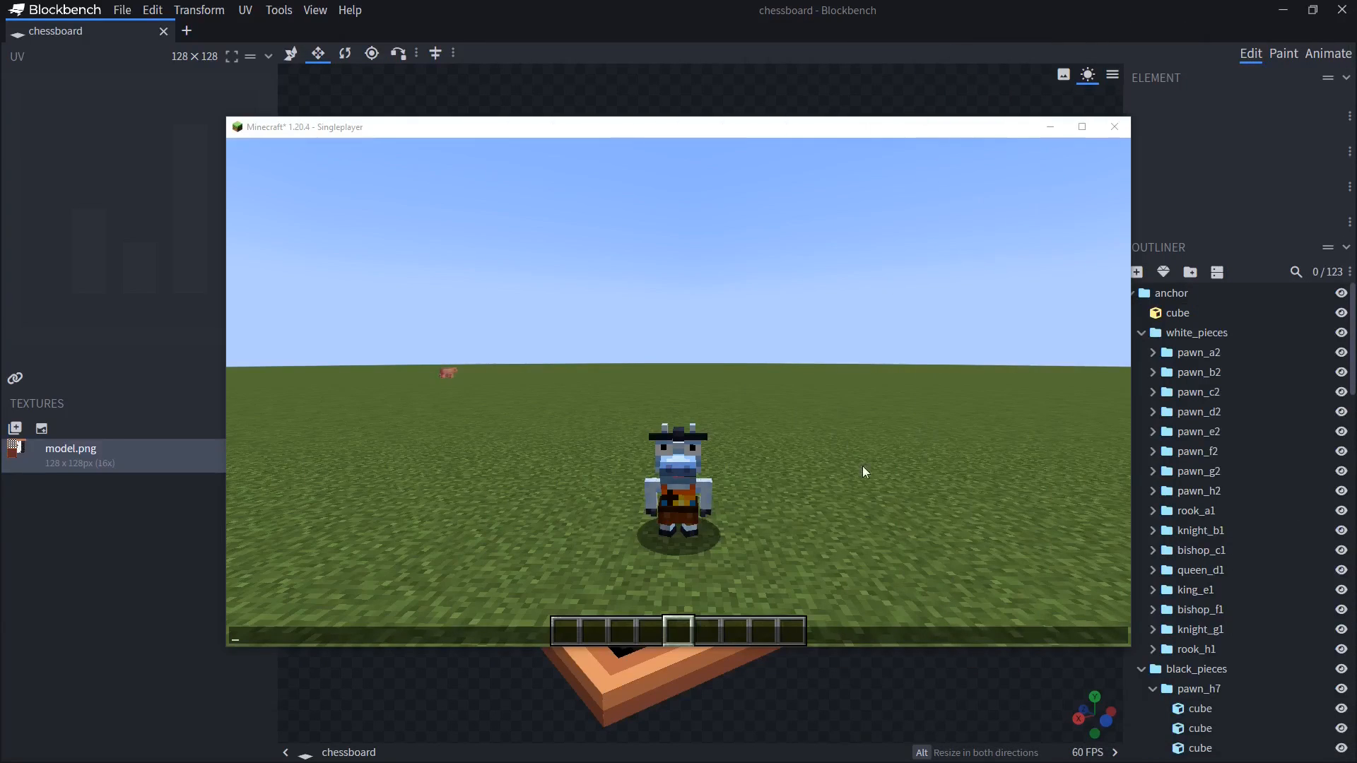
left_click(186, 30)
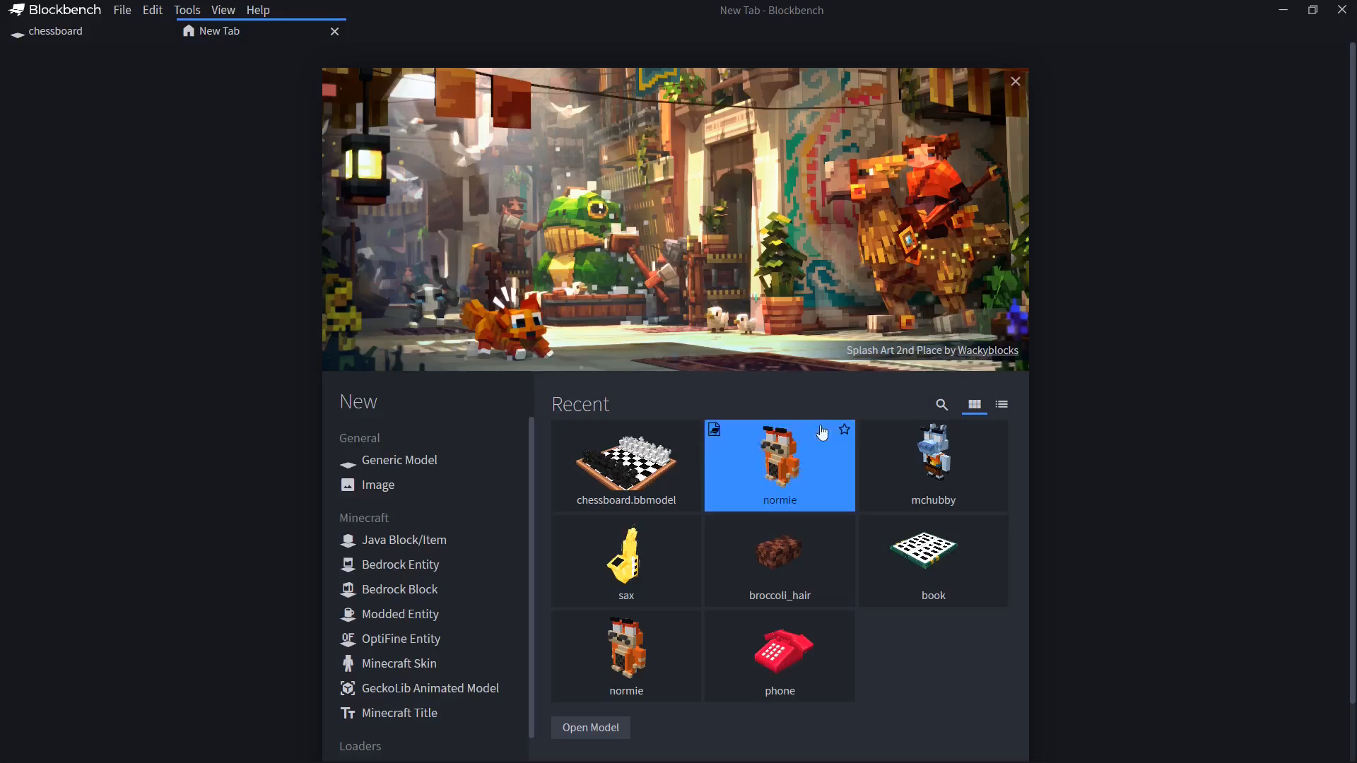
left_click(920, 472)
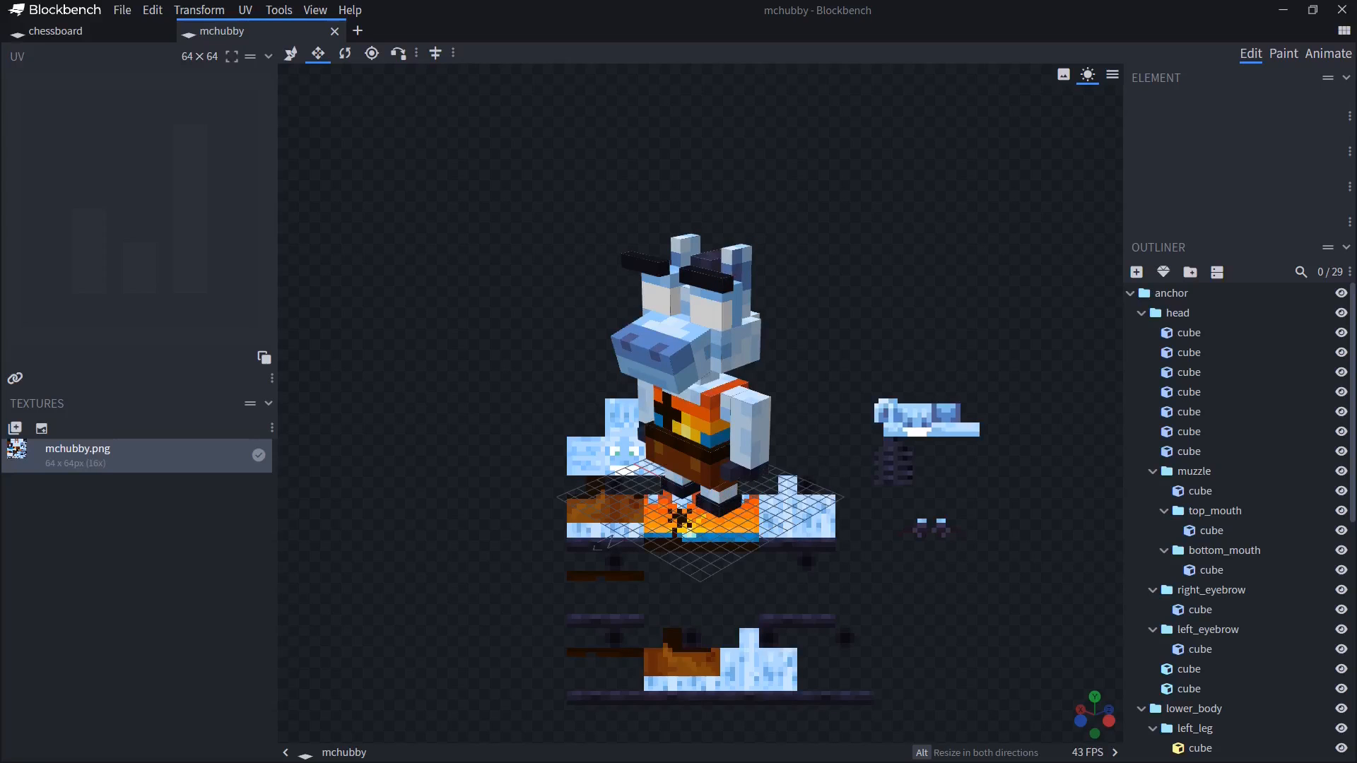
left_click_drag(685, 197, 872, 164)
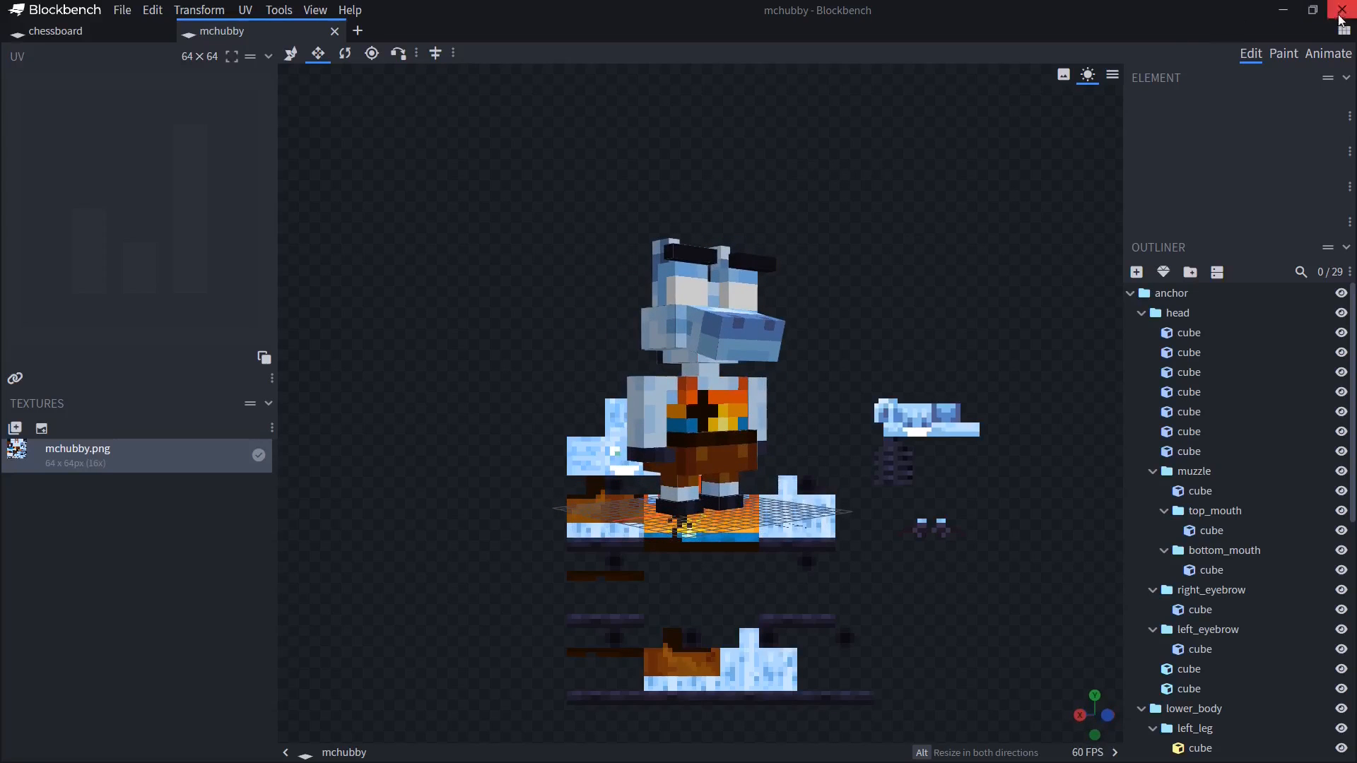
left_click(335, 31)
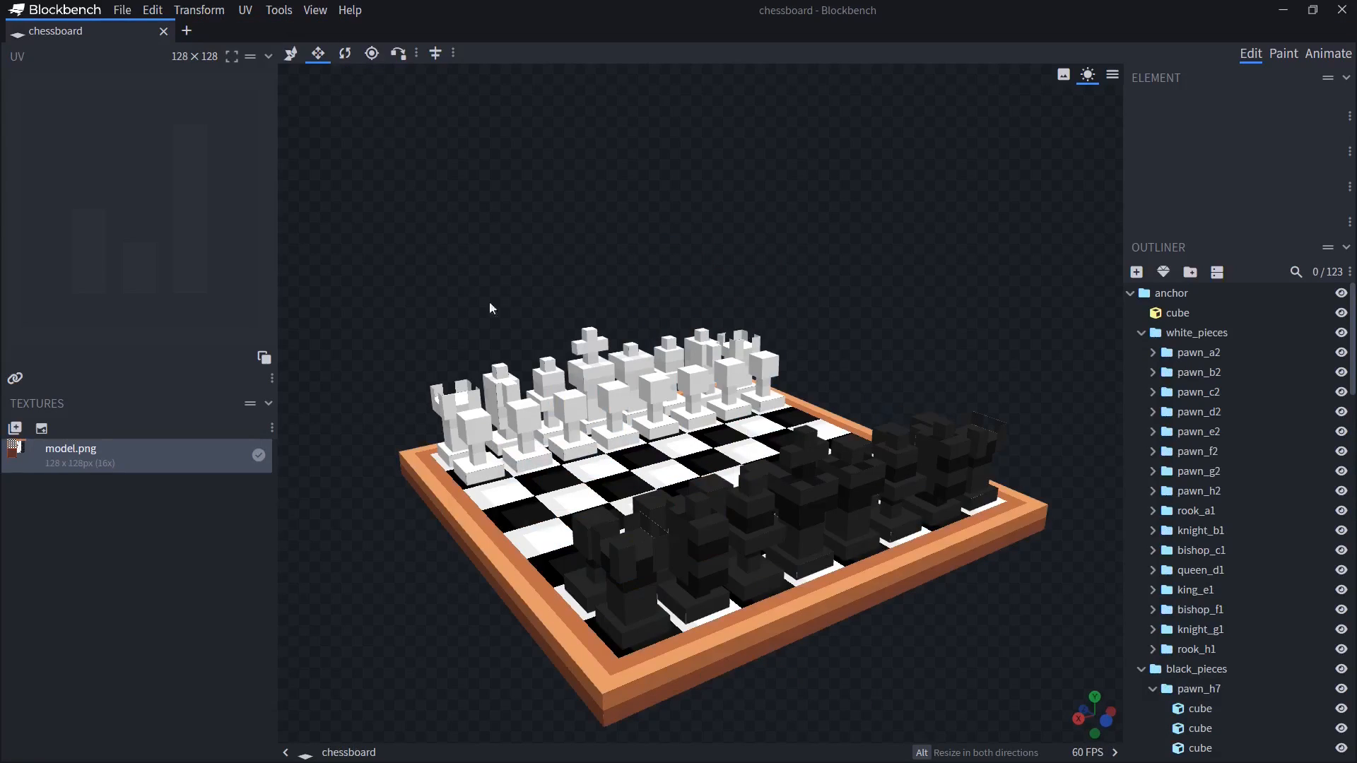
Open the recent normie model in Animate mode and preview its sprinting animation
left_click(186, 31)
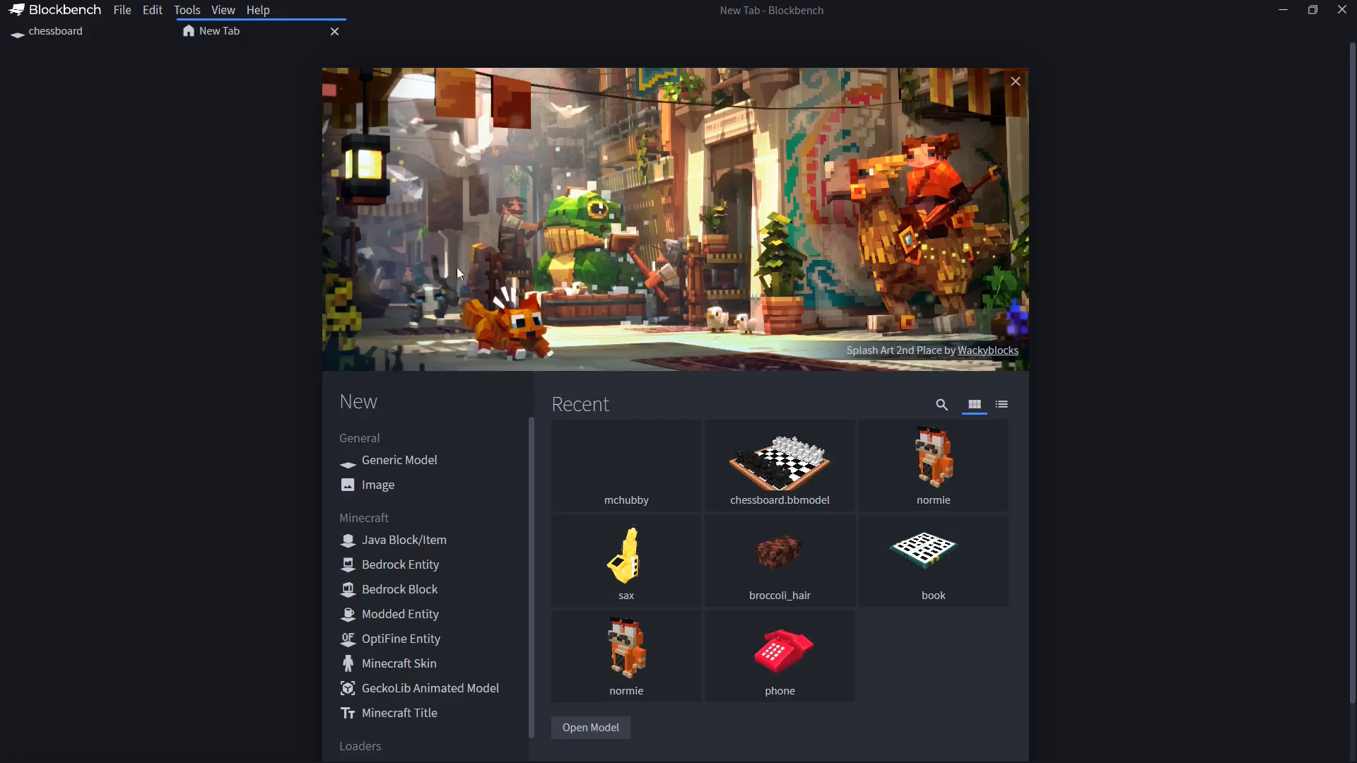
left_click(925, 462)
left_click(1331, 57)
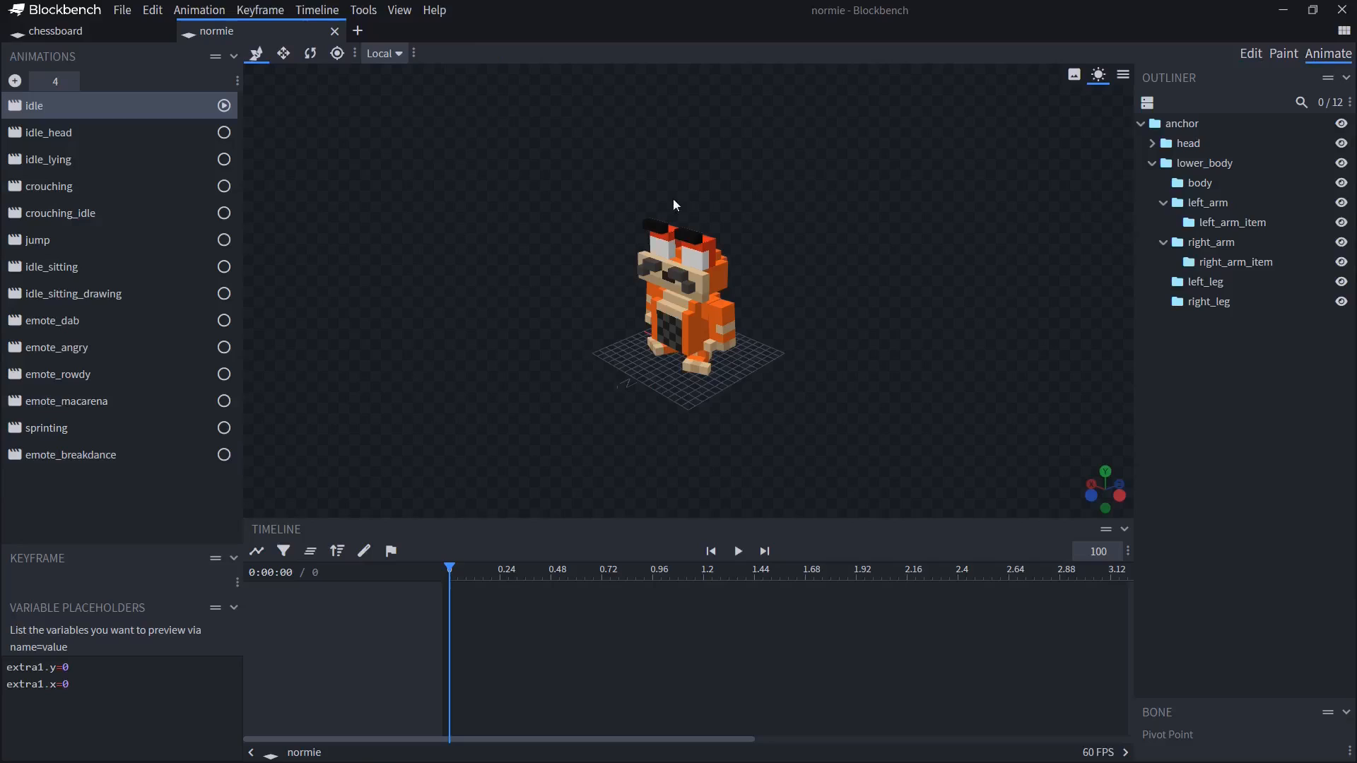
scroll(823, 244, "up", 5)
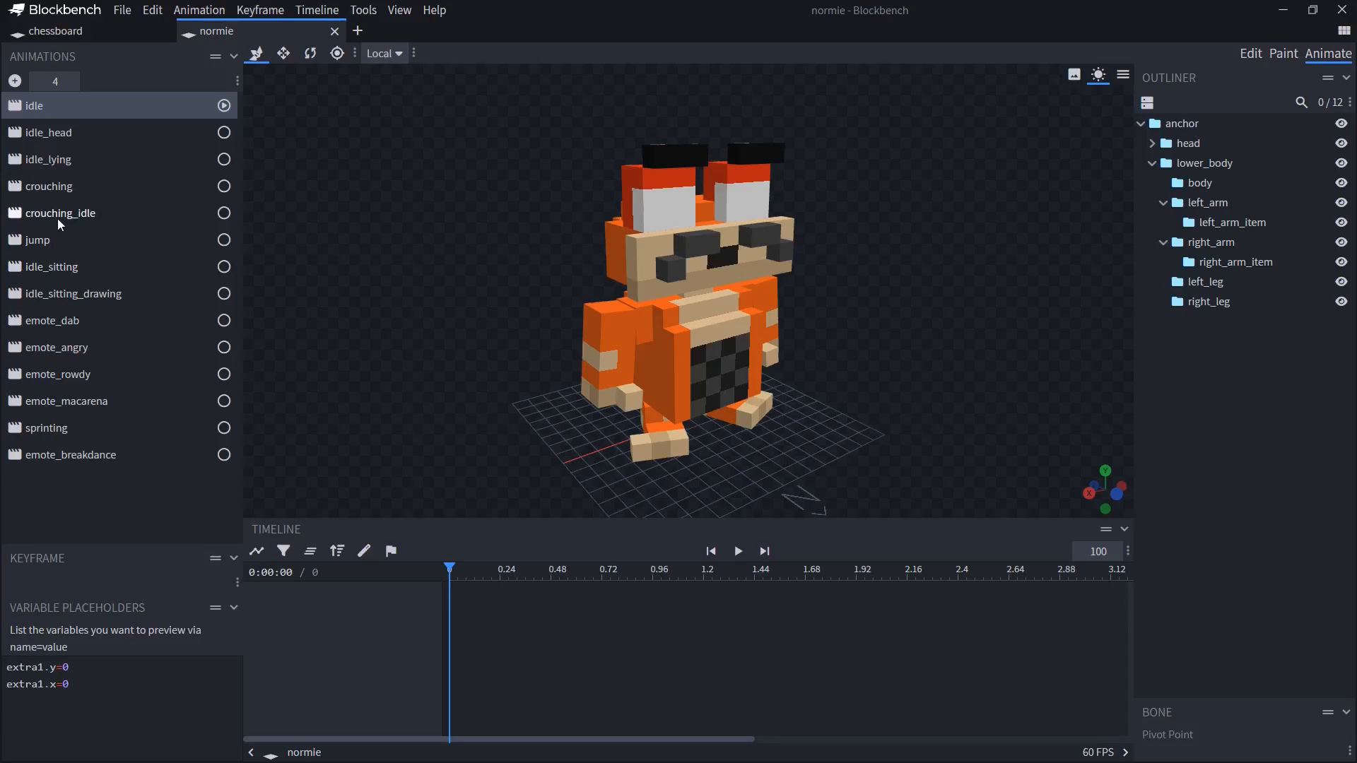
left_click(45, 436)
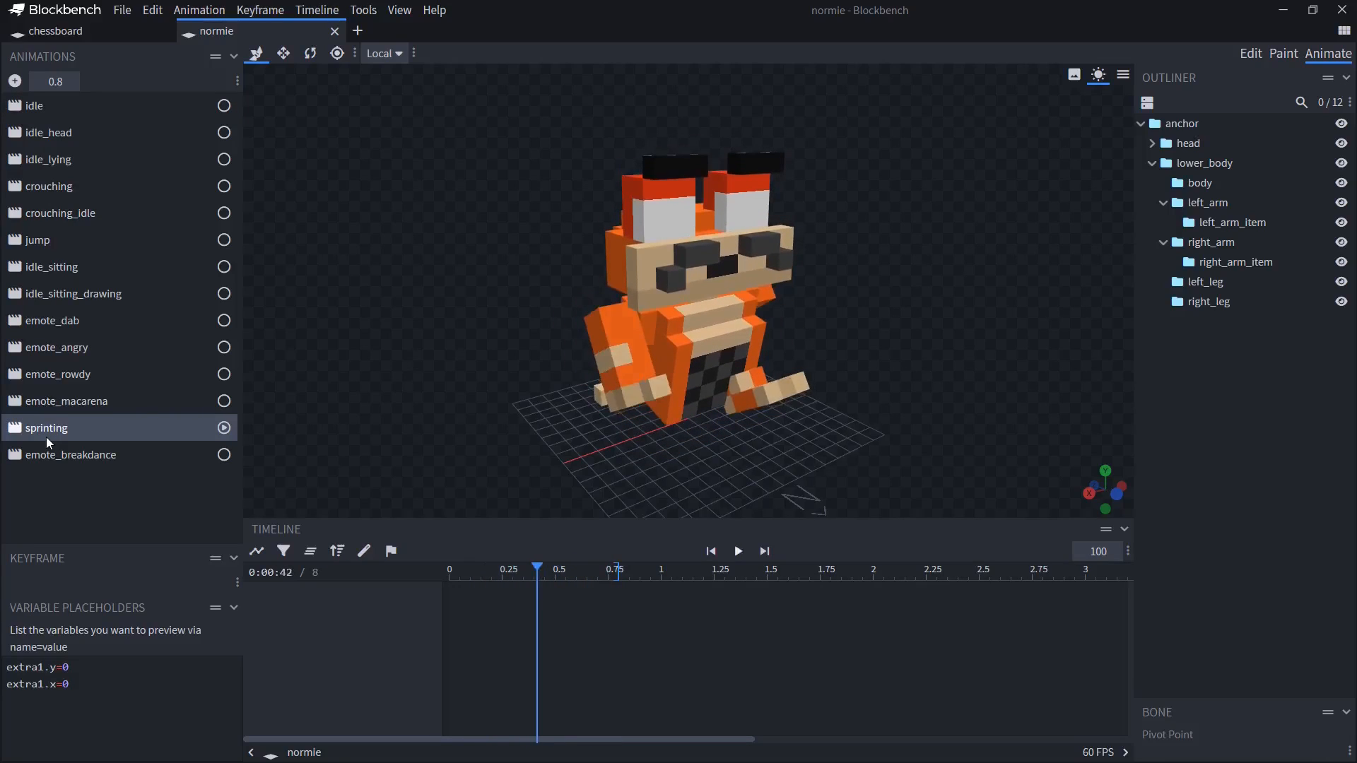
left_click_drag(368, 377, 375, 361)
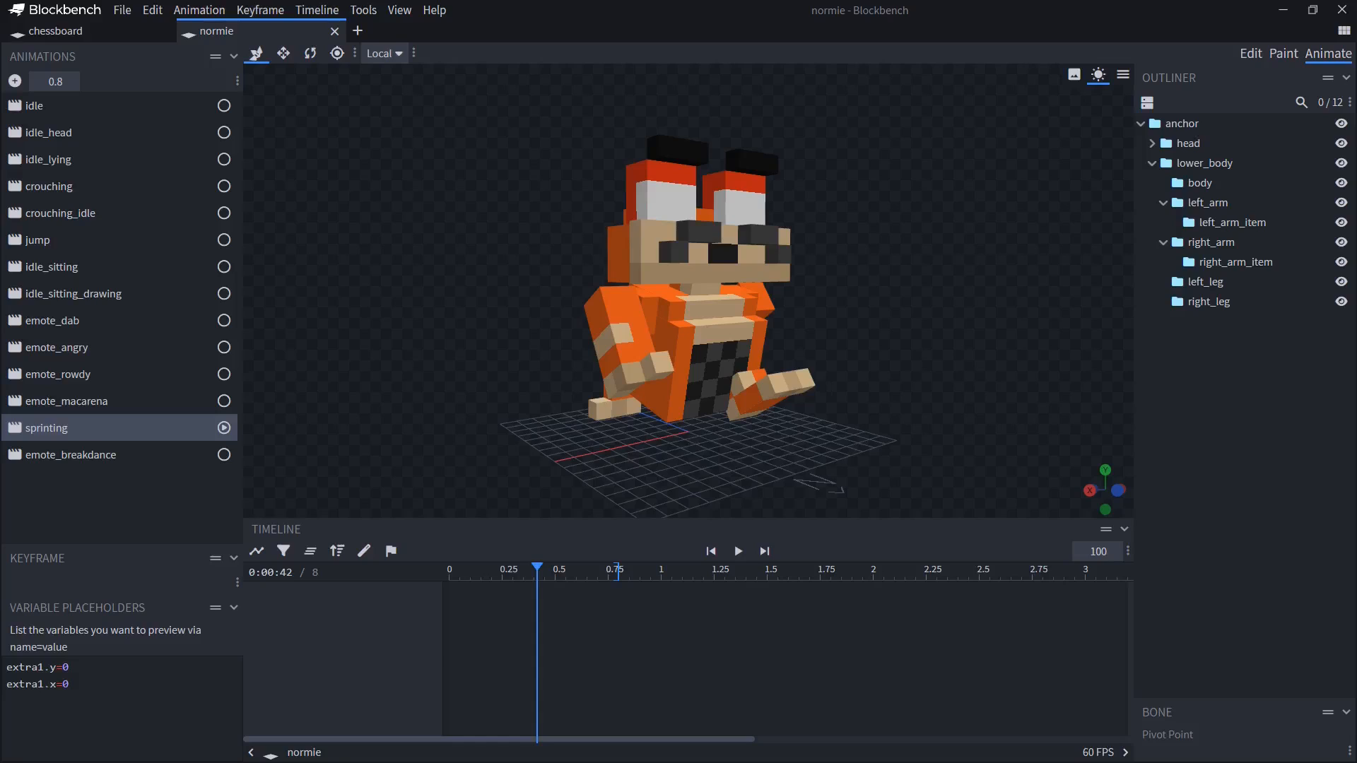
Select the normie model's idle animation and switch back to Minecraft
key("alt+Tab")
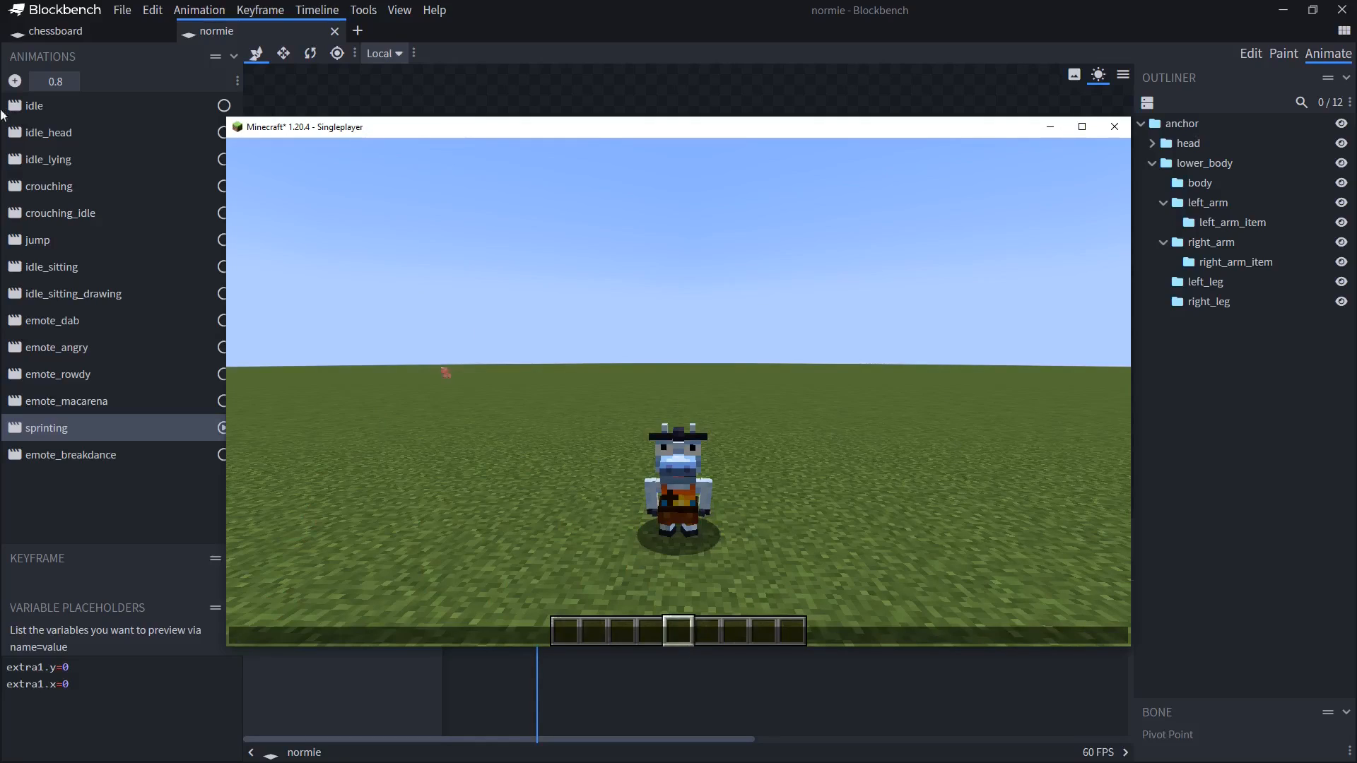
left_click(58, 106)
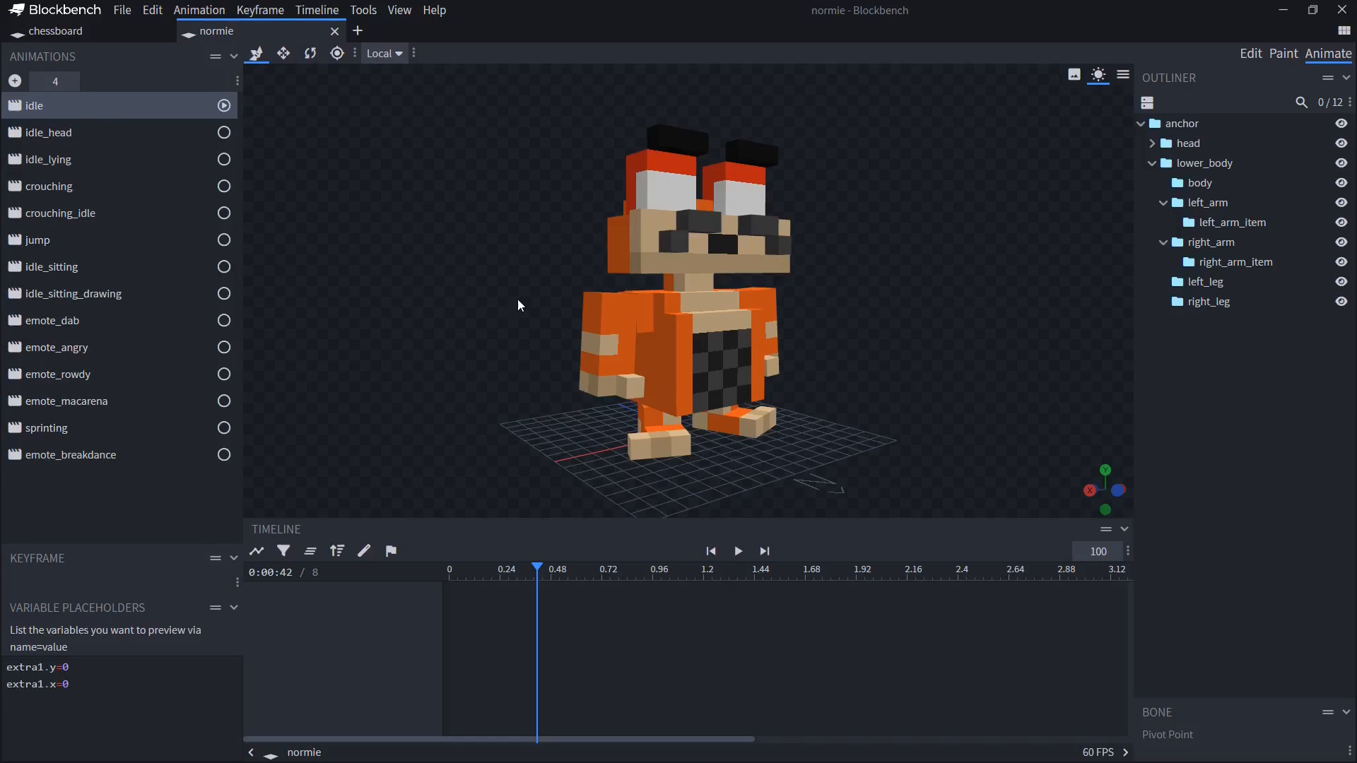
key("alt+Tab")
key("Escape")
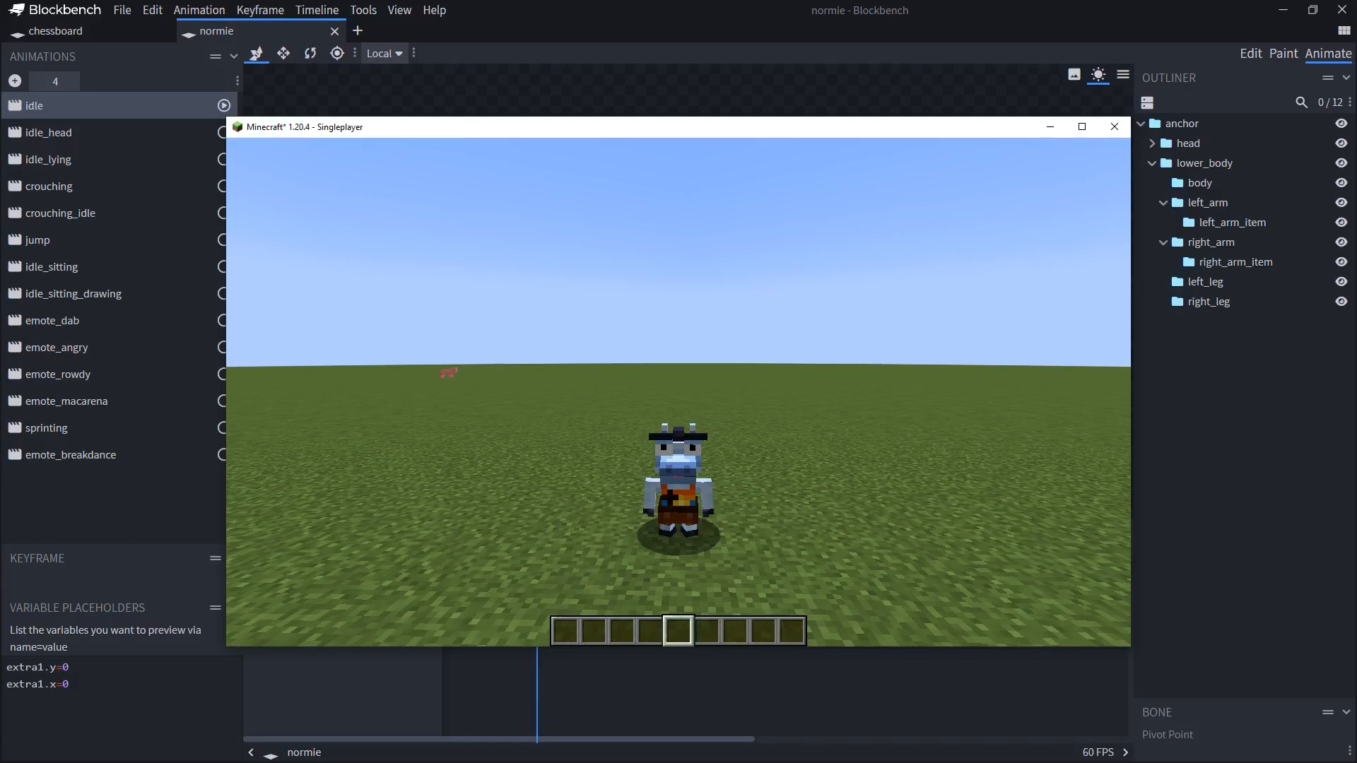
Open the current morph's editor, browse its action list and select the jump action
key("b")
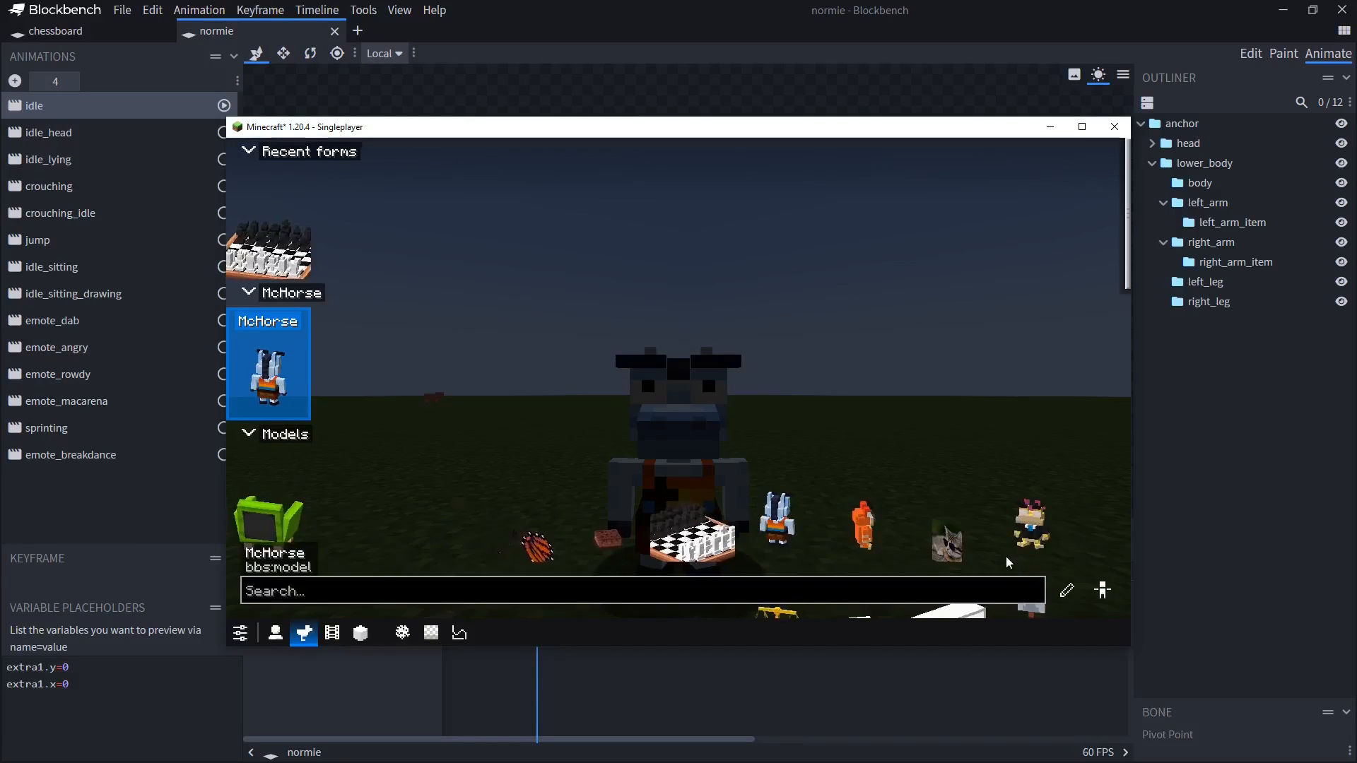
left_click(1067, 591)
left_click(702, 391)
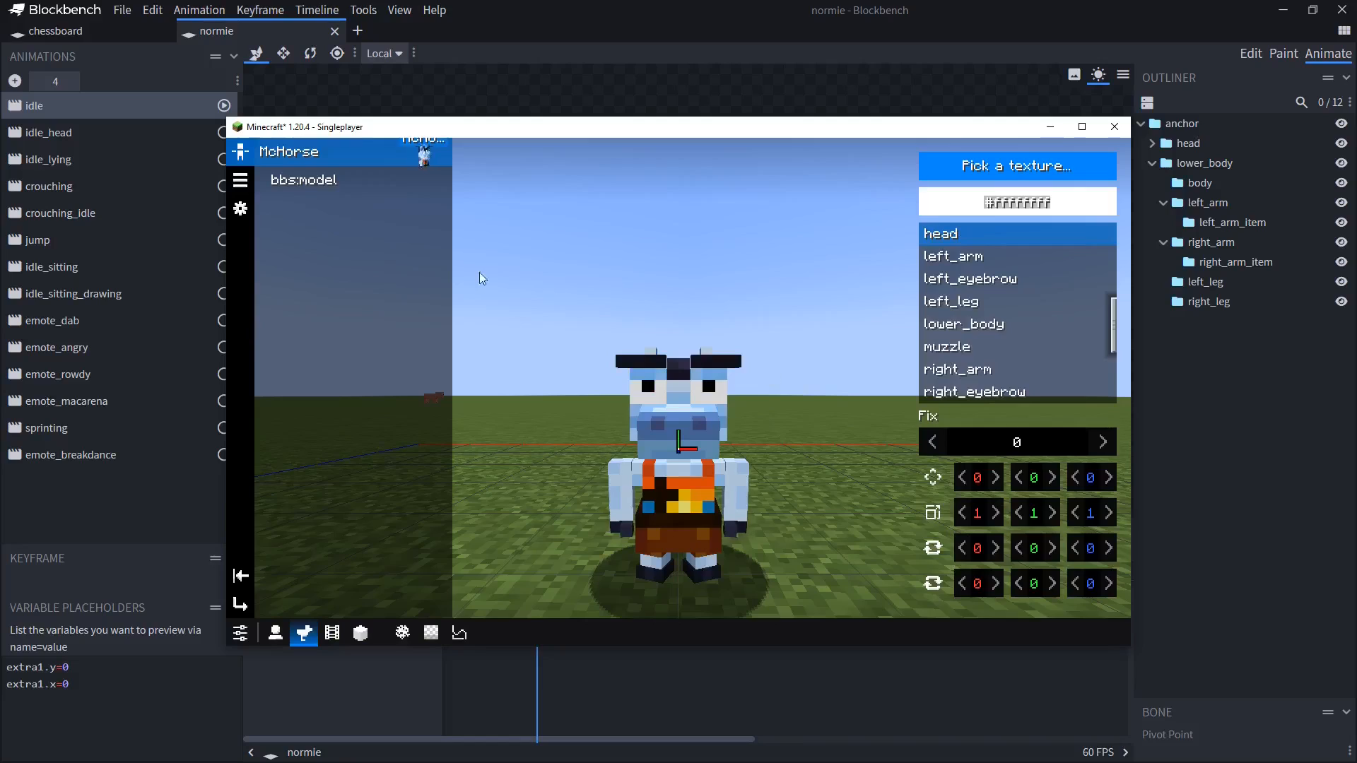
left_click(241, 184)
scroll(1044, 266, "up", 4)
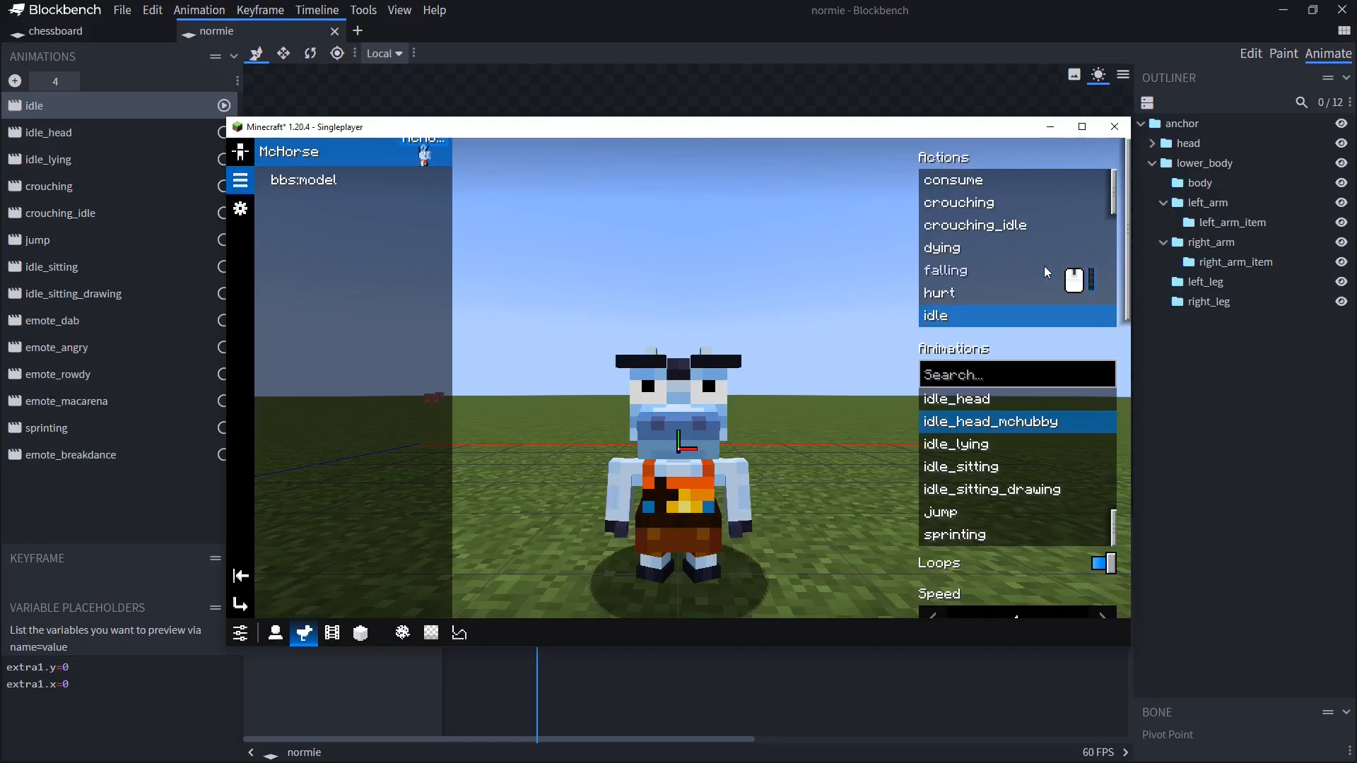
scroll(1044, 266, "down", 4)
scroll(1017, 274, "up", 4)
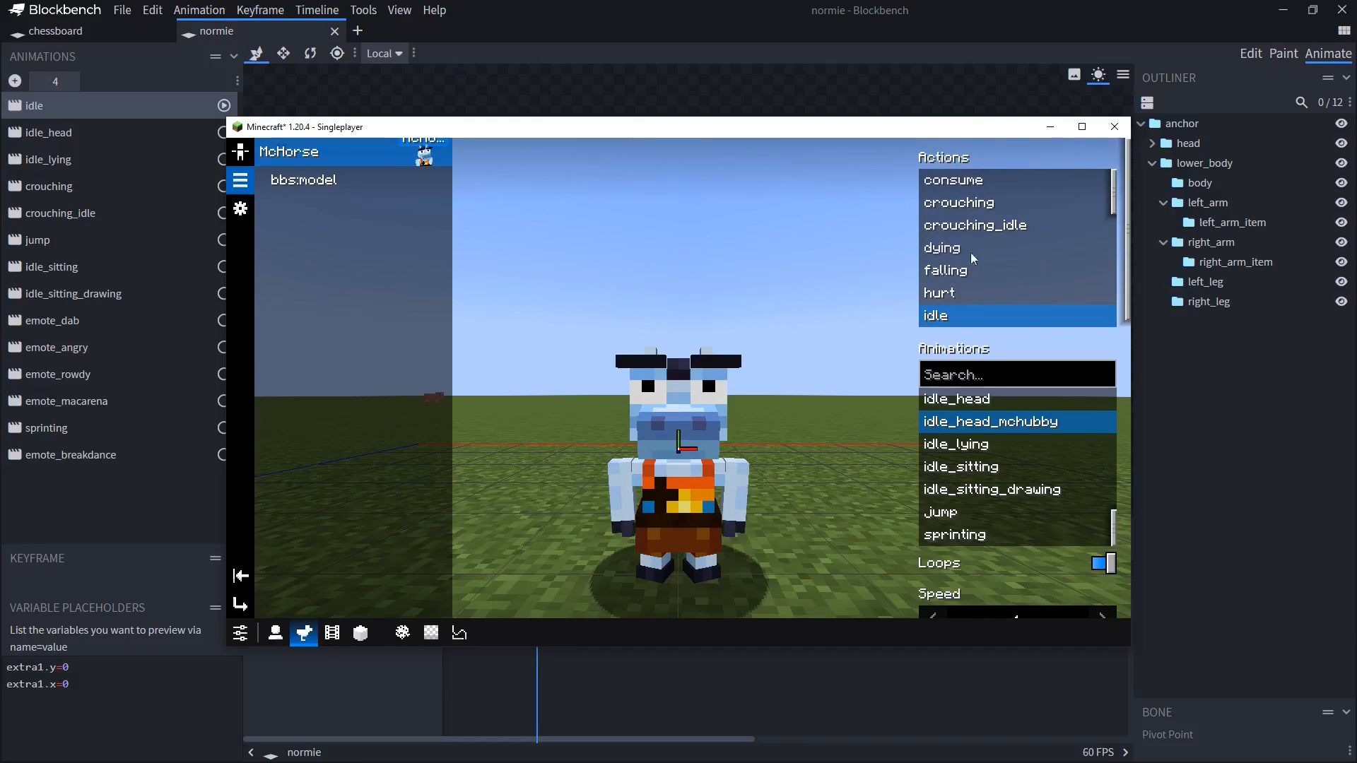
scroll(1039, 272, "down", 3)
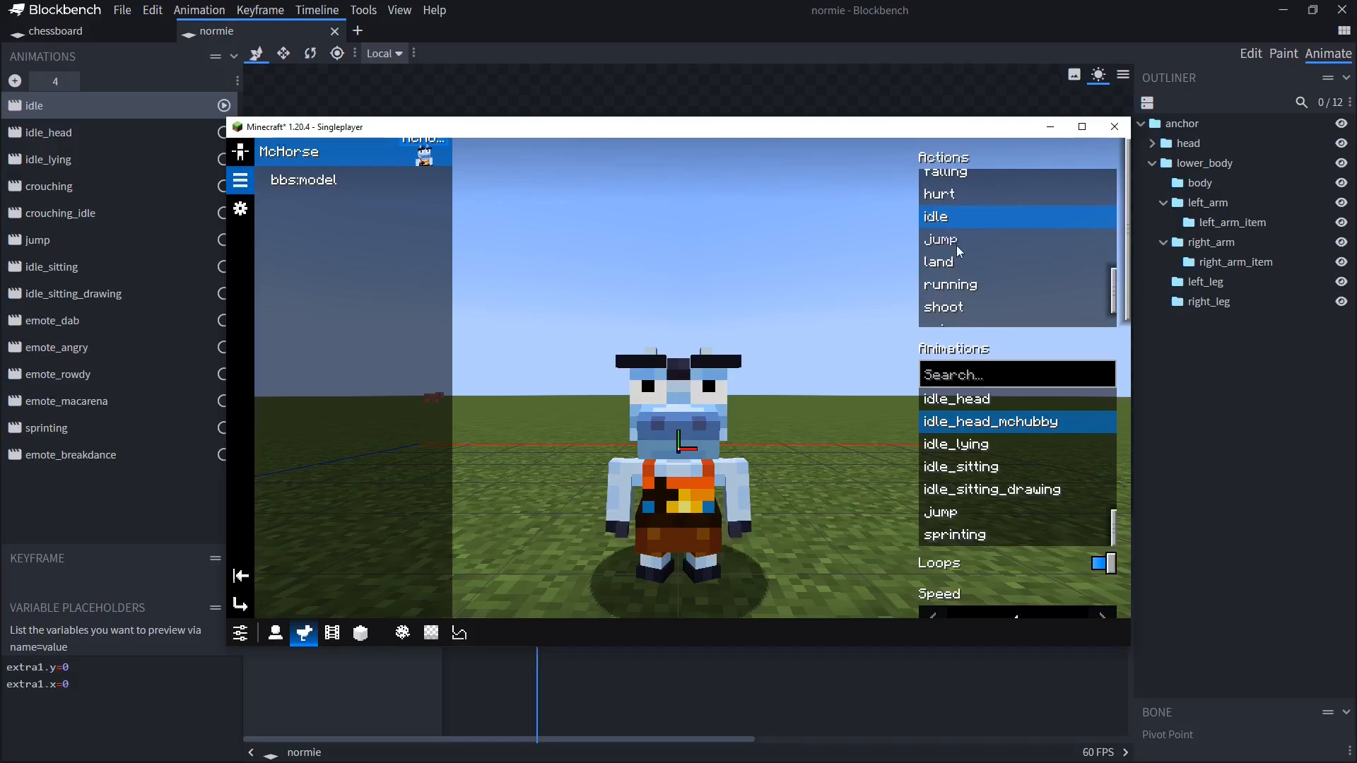
scroll(955, 265, "up", 3)
scroll(954, 283, "down", 3)
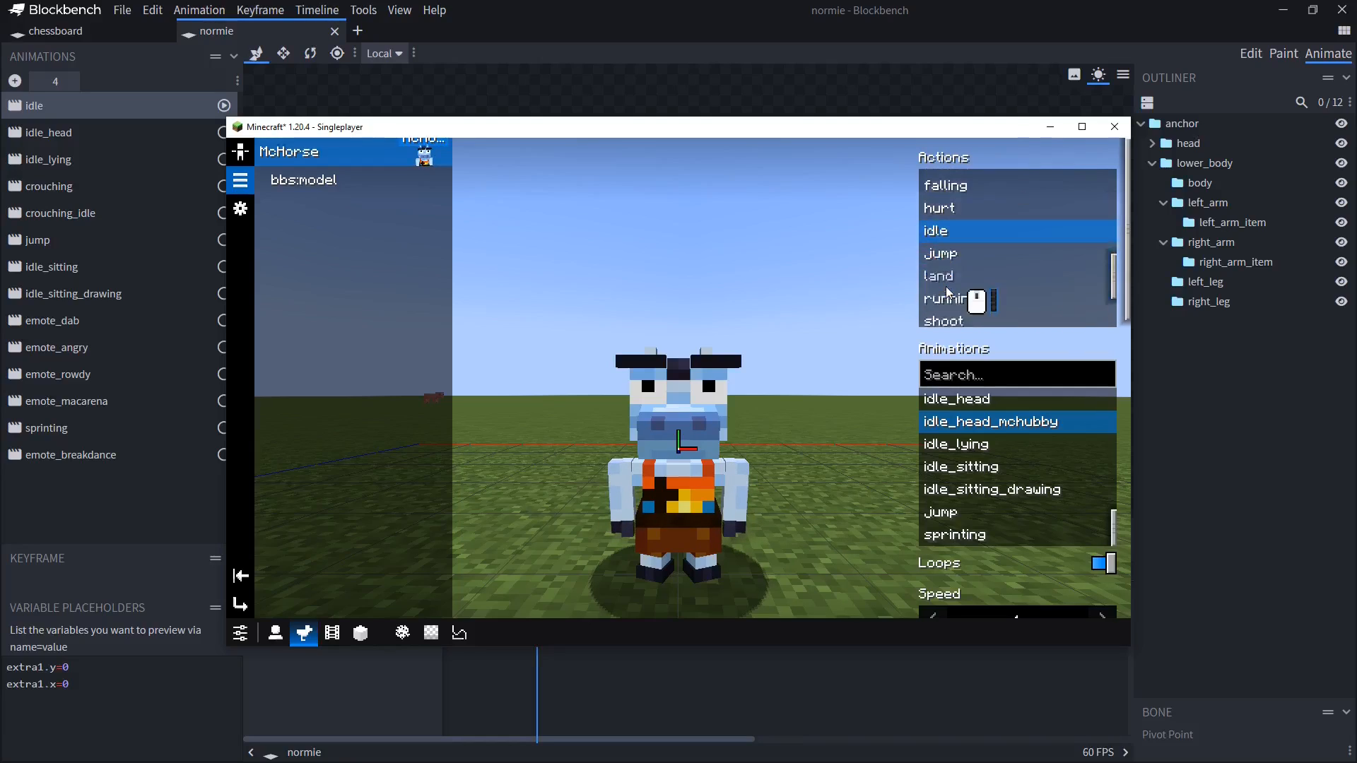
left_click(954, 240)
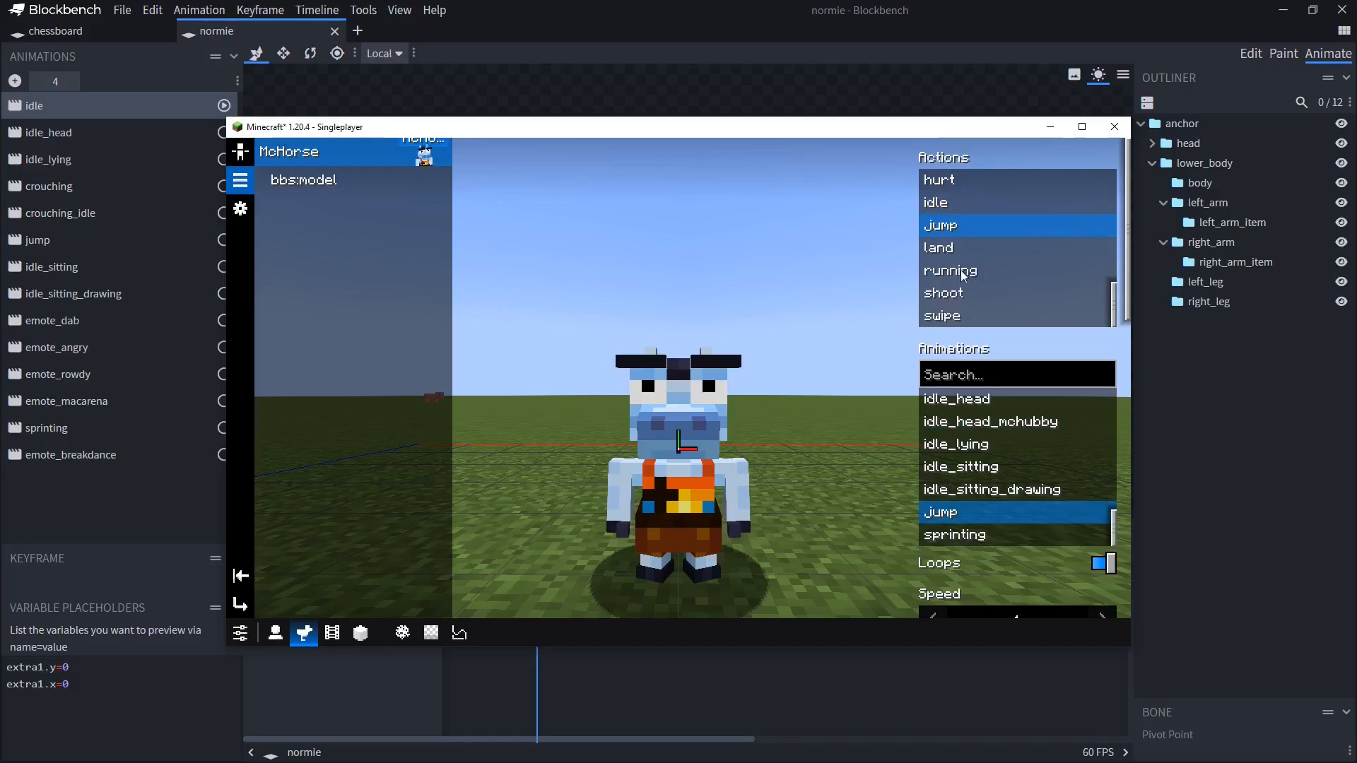
Assign the emote_breakdance animation to the crouching_idle action and close the morph editor
left_click(963, 286)
scroll(960, 297, "up", 3)
left_click(966, 211)
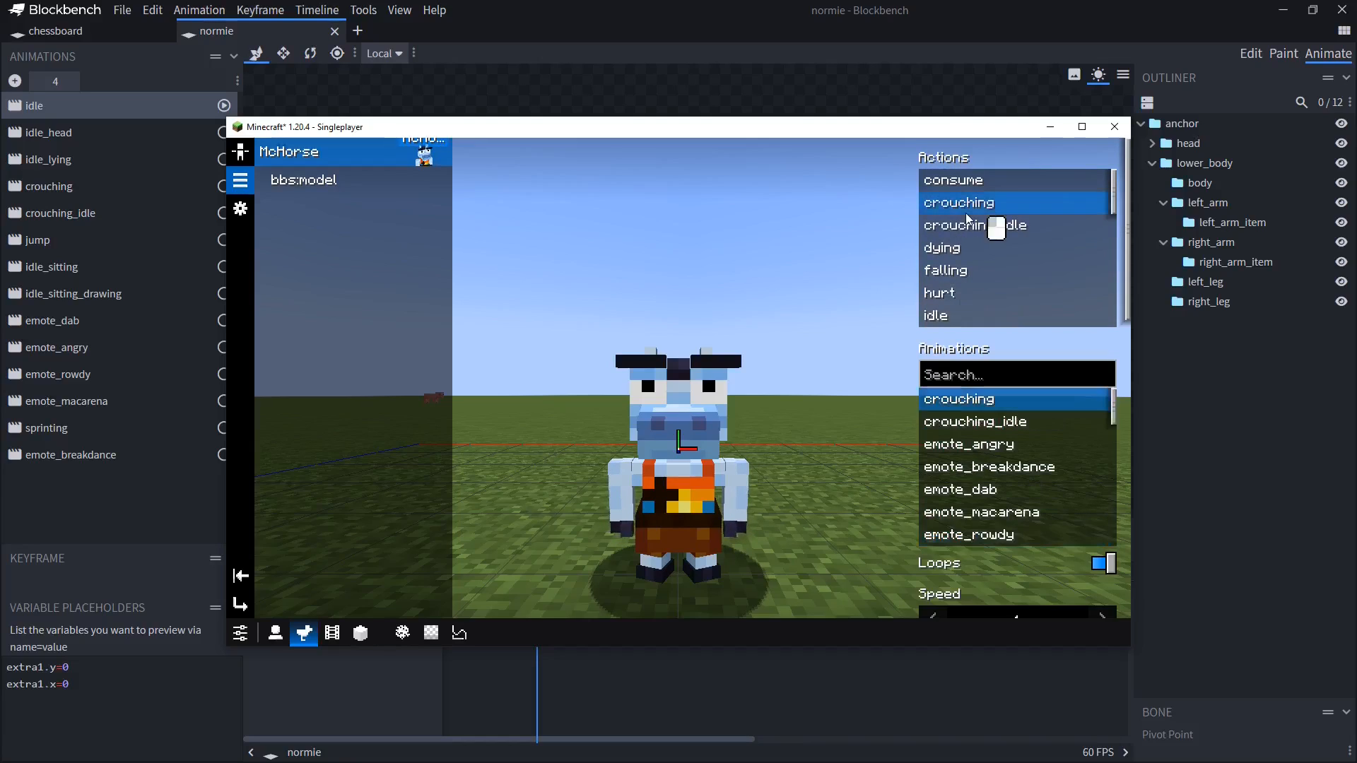
left_click(967, 231)
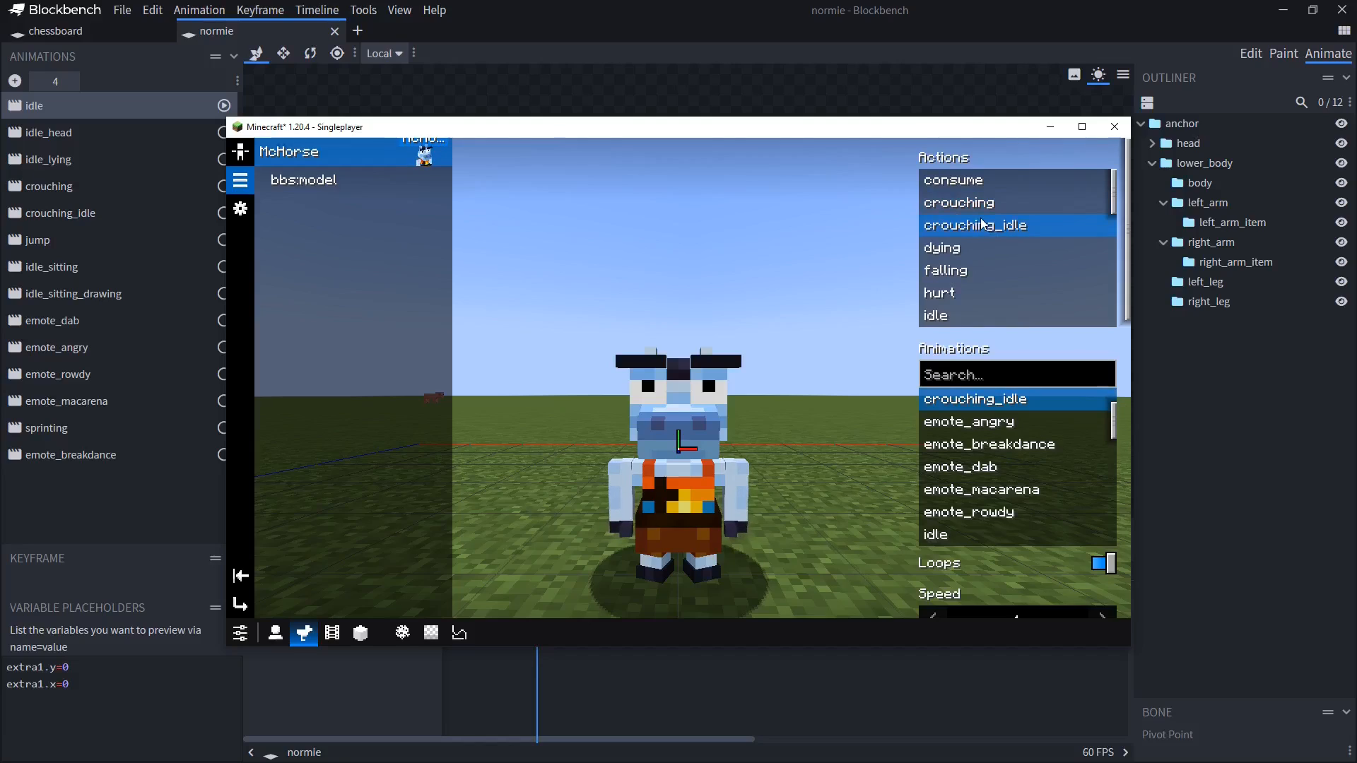
left_click(1019, 448)
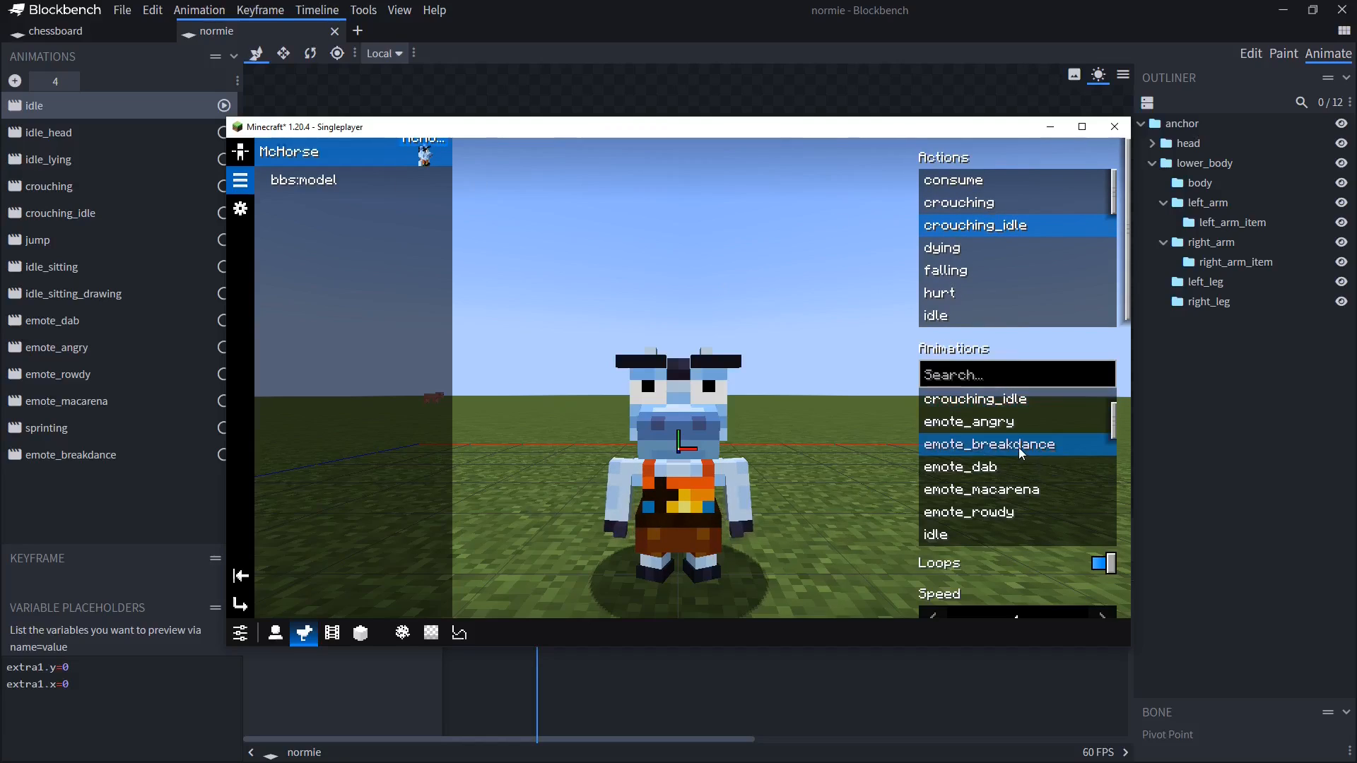
key("Escape")
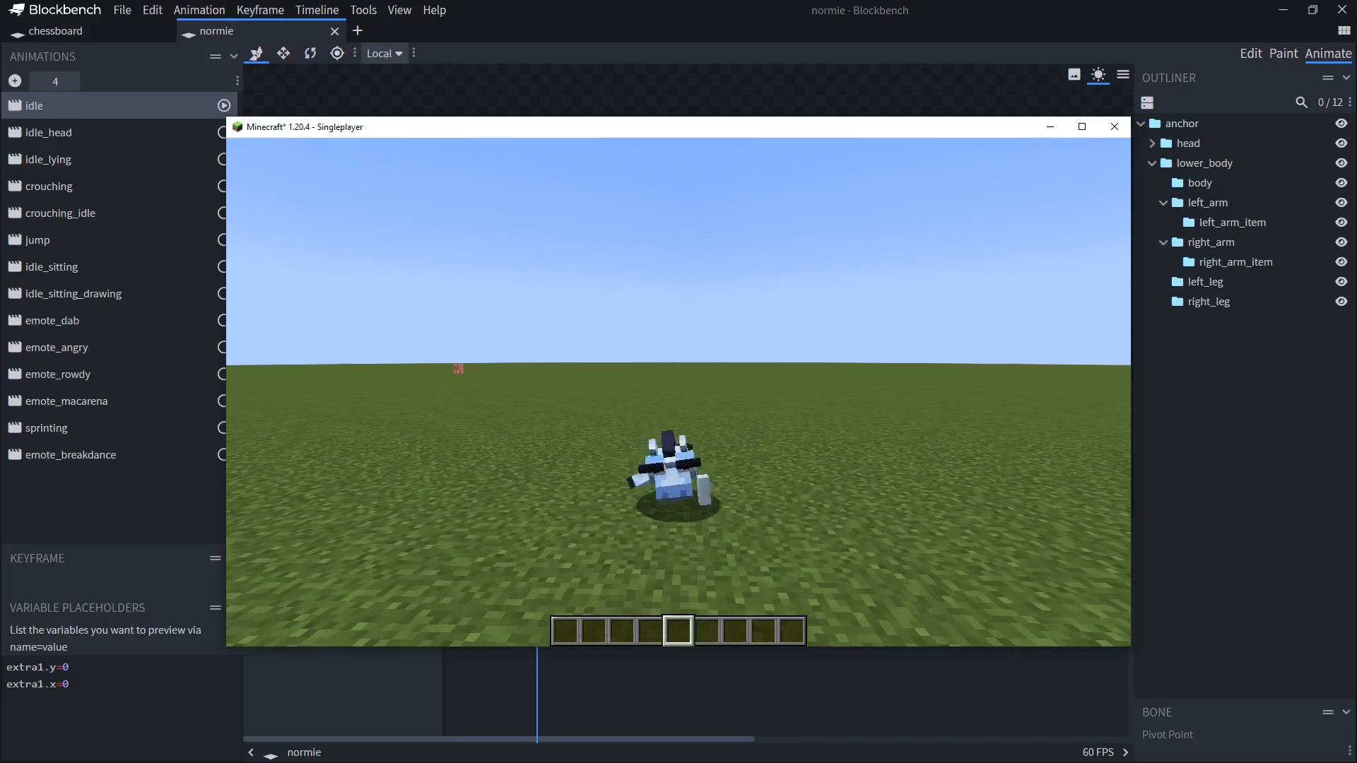
Reopen the morph's action list, select the running action, and close the menus
key("b")
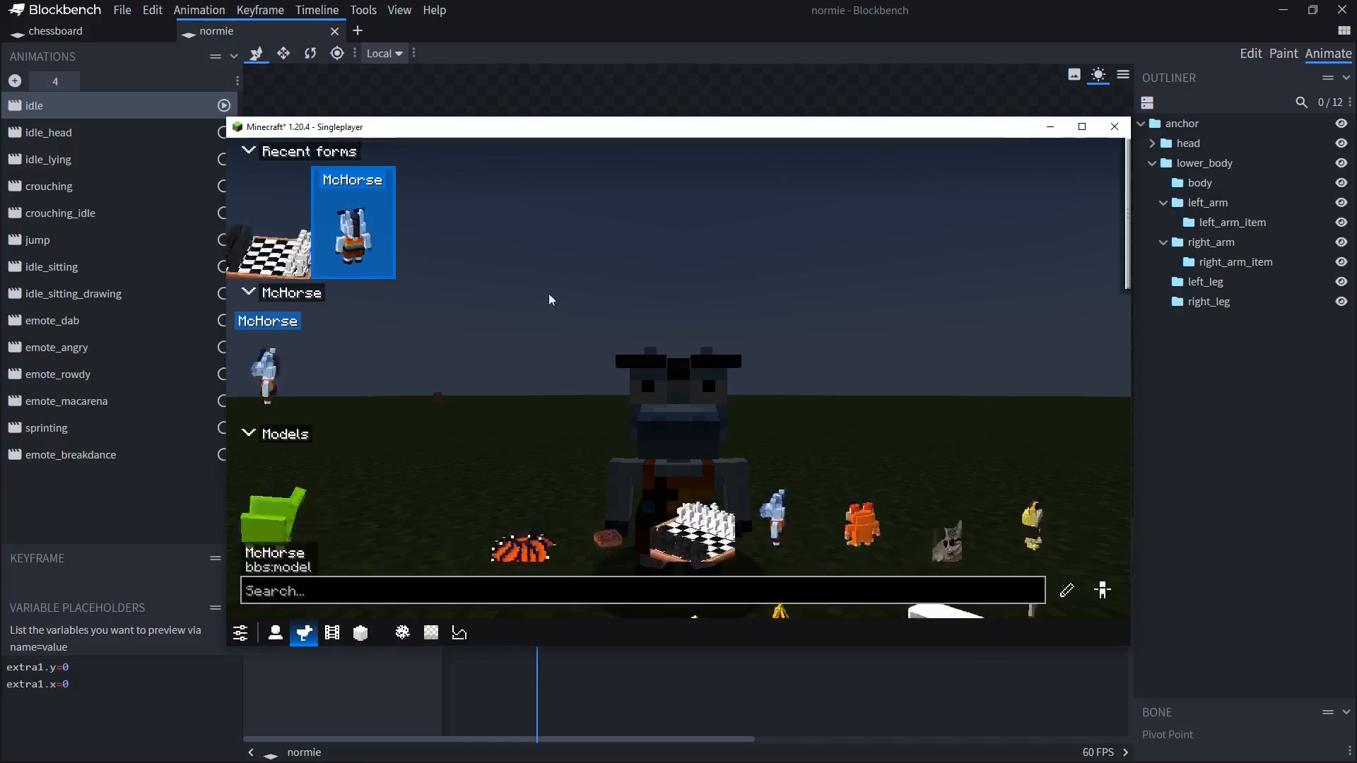
left_click(1066, 590)
left_click(238, 181)
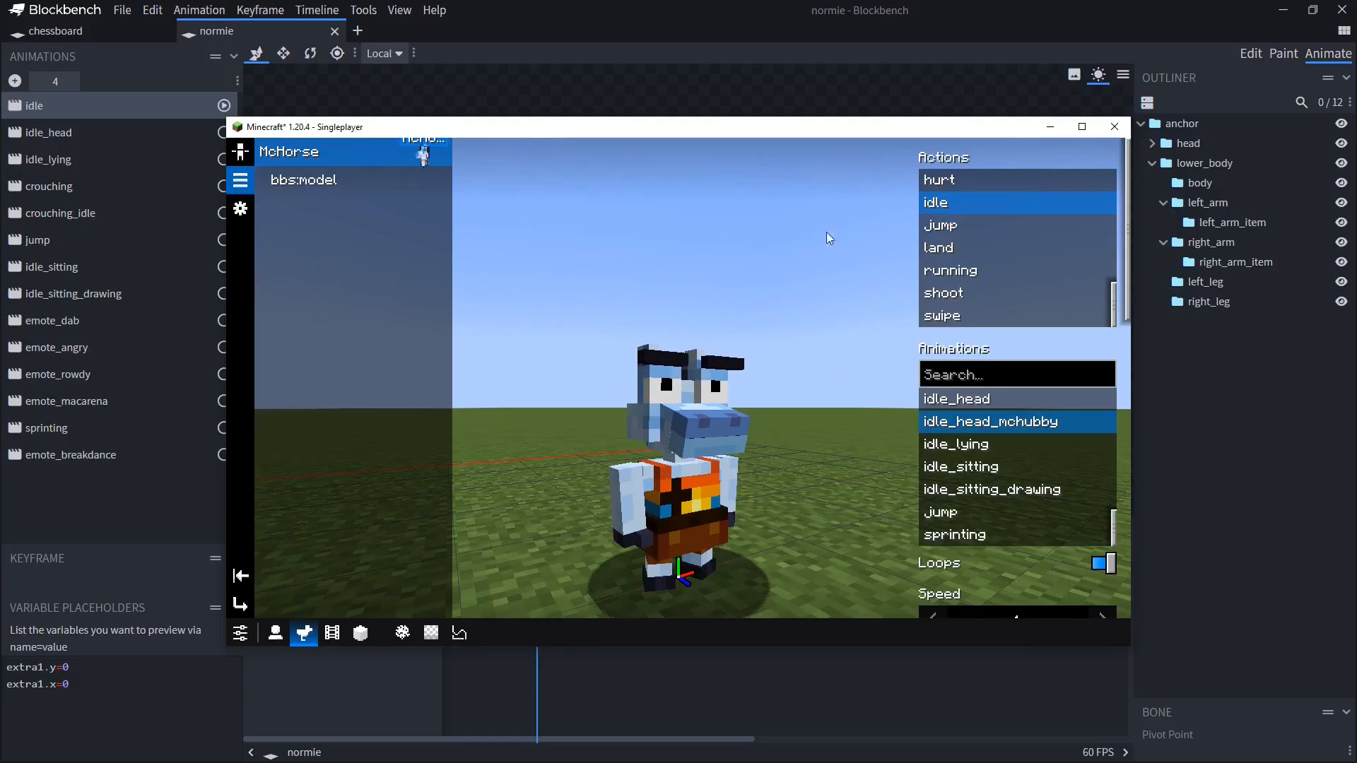
left_click(989, 277)
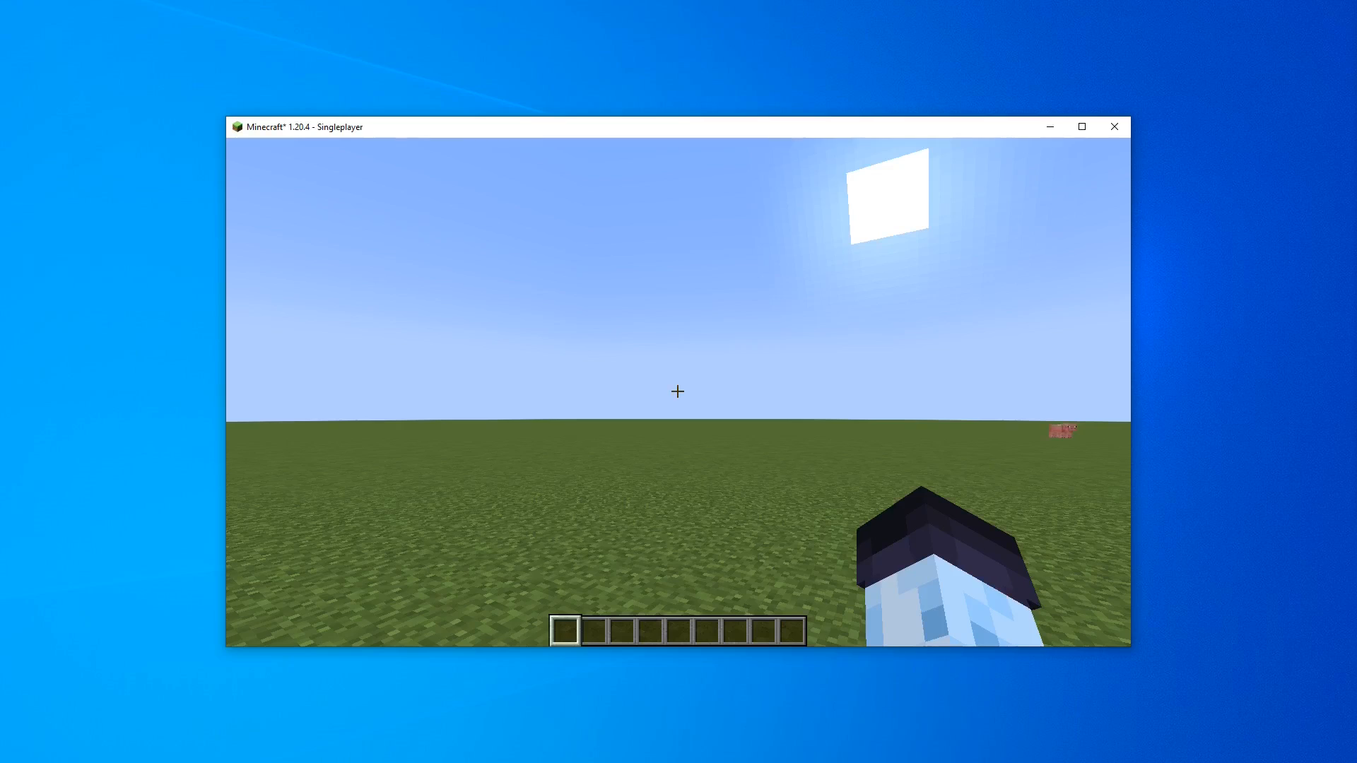
key("Escape")
key("Escape")
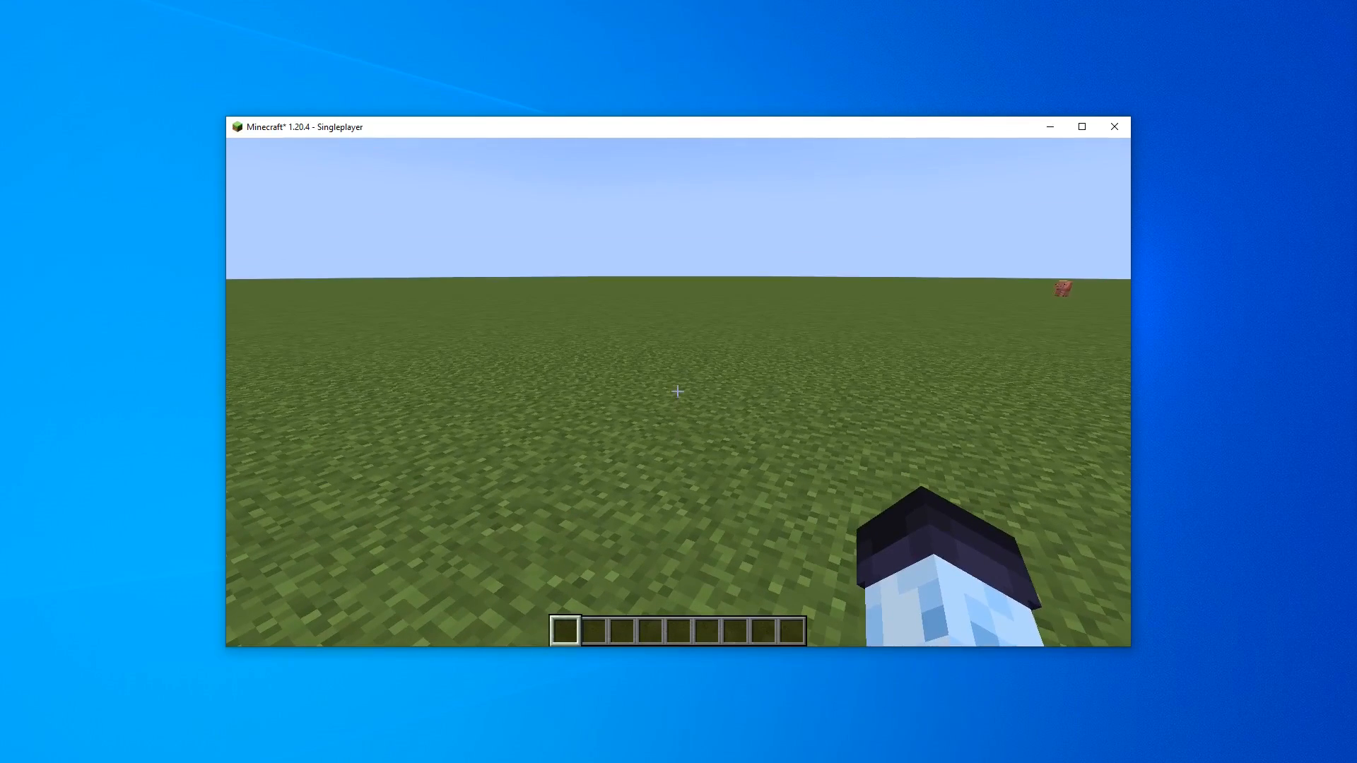
Take a Model block from the BBS mod creative inventory page into the hotbar
key("e")
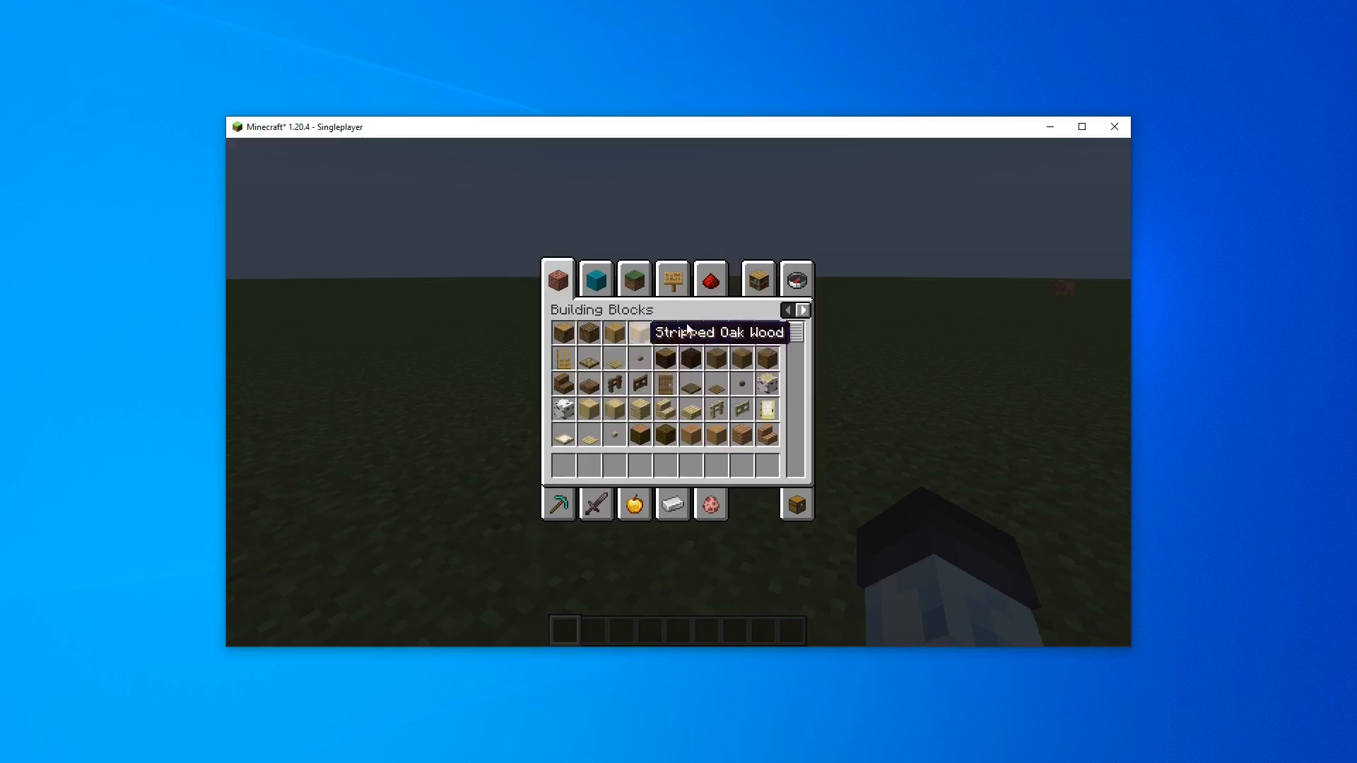
left_click(805, 311)
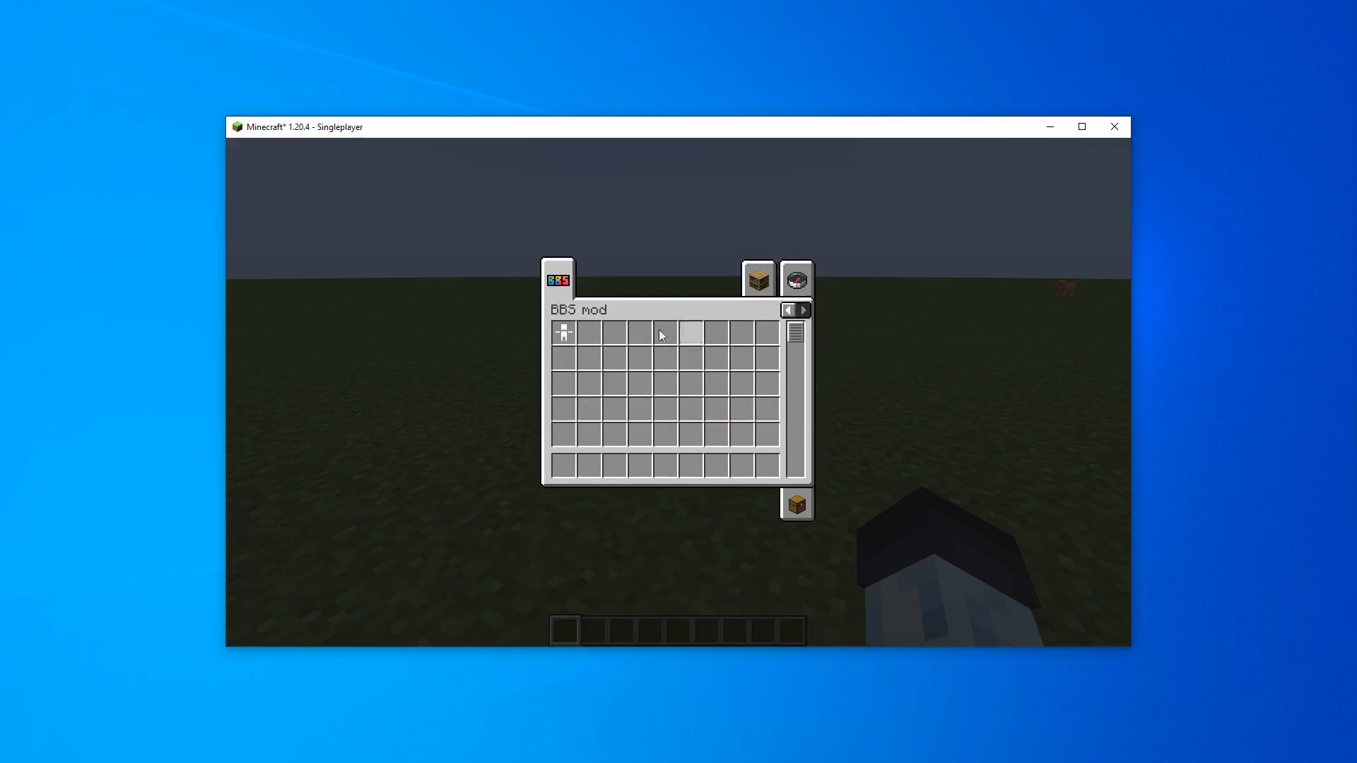
left_click(563, 332)
left_click(563, 465)
key("e")
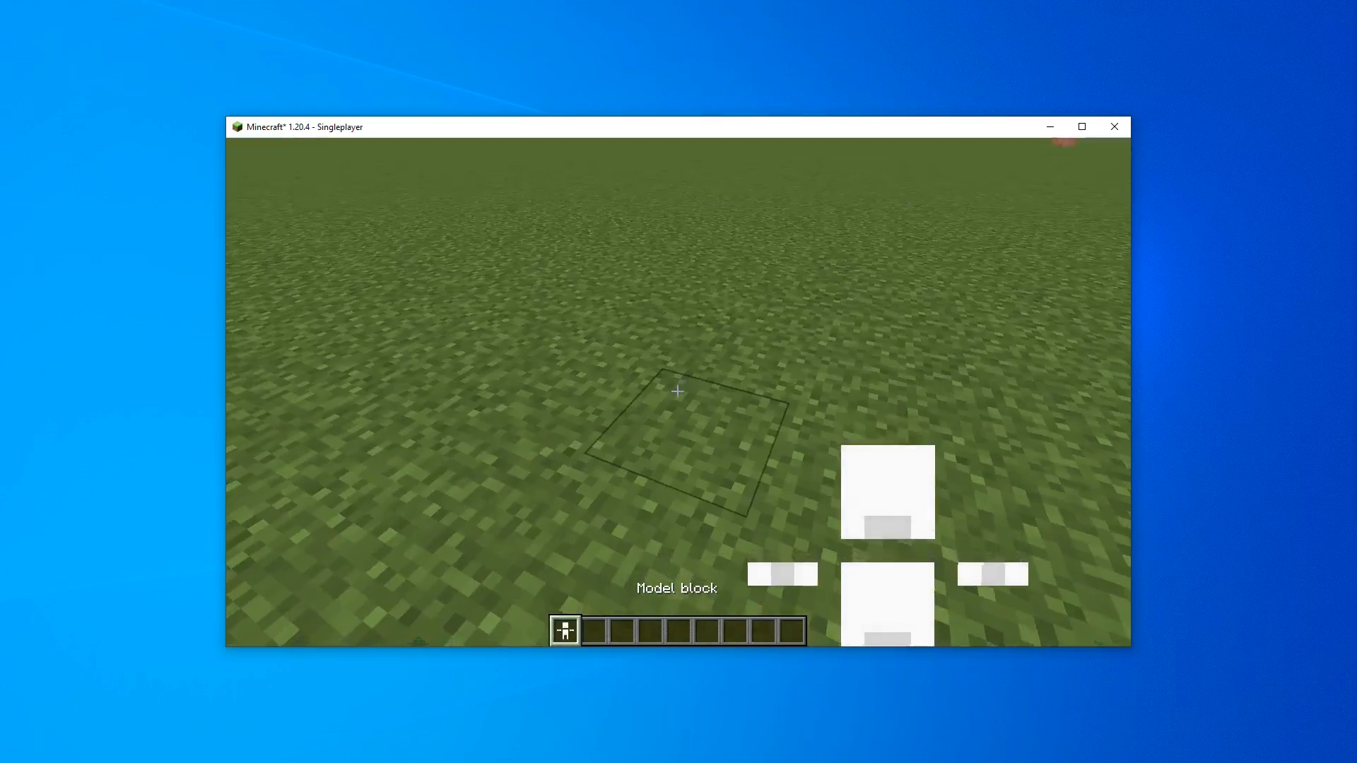
Place the Model block on the ground
right_click(677, 391)
key("3")
key("a")
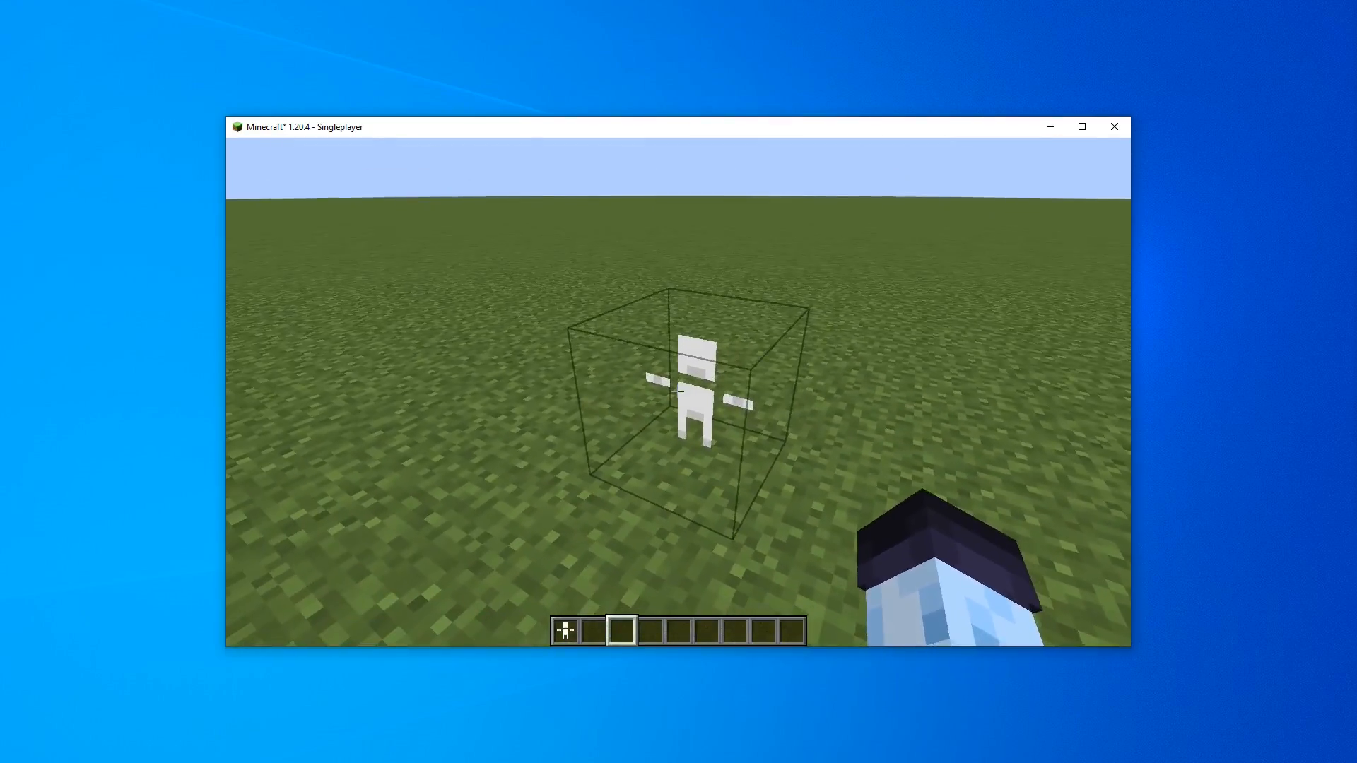
Open the placed model block's settings and pick the chess model for it
right_click(678, 391)
right_click(387, 436)
left_click(434, 481)
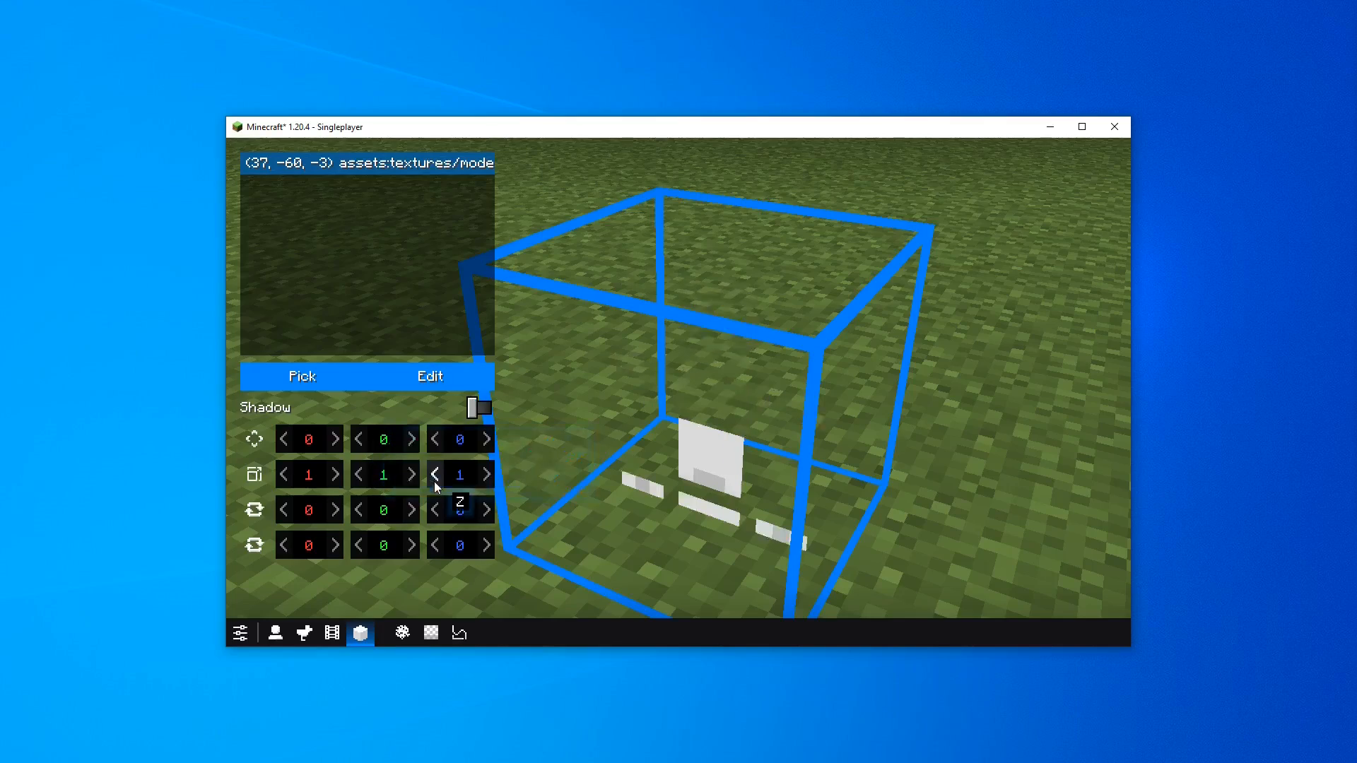
left_click(326, 380)
scroll(710, 455, "down", 3)
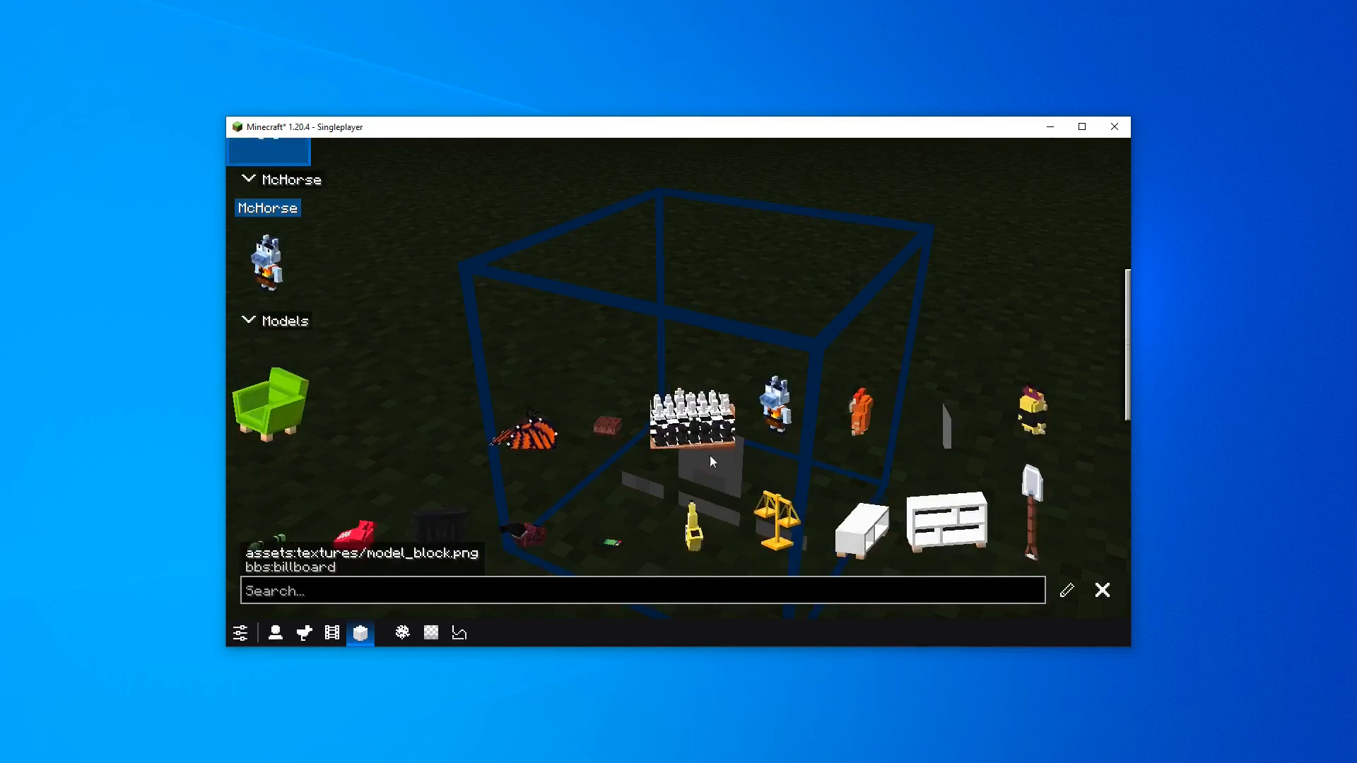
left_click(706, 454)
key("Escape")
Scale the chess model block uniformly to 0.5
key("a")
left_click_drag(590, 462, 889, 420)
key("w")
key("e")
key("s")
key("q")
key("w")
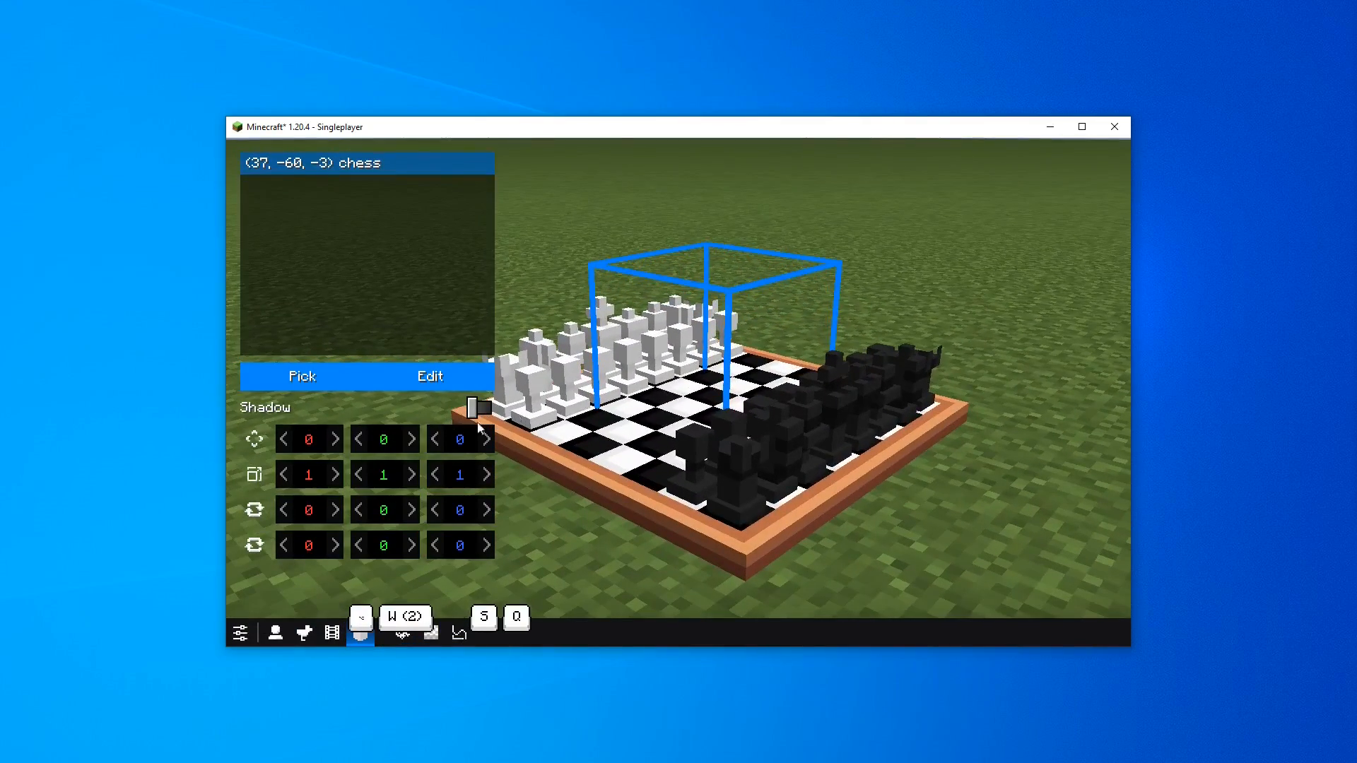
key("space")
scroll(391, 481, "down", 17)
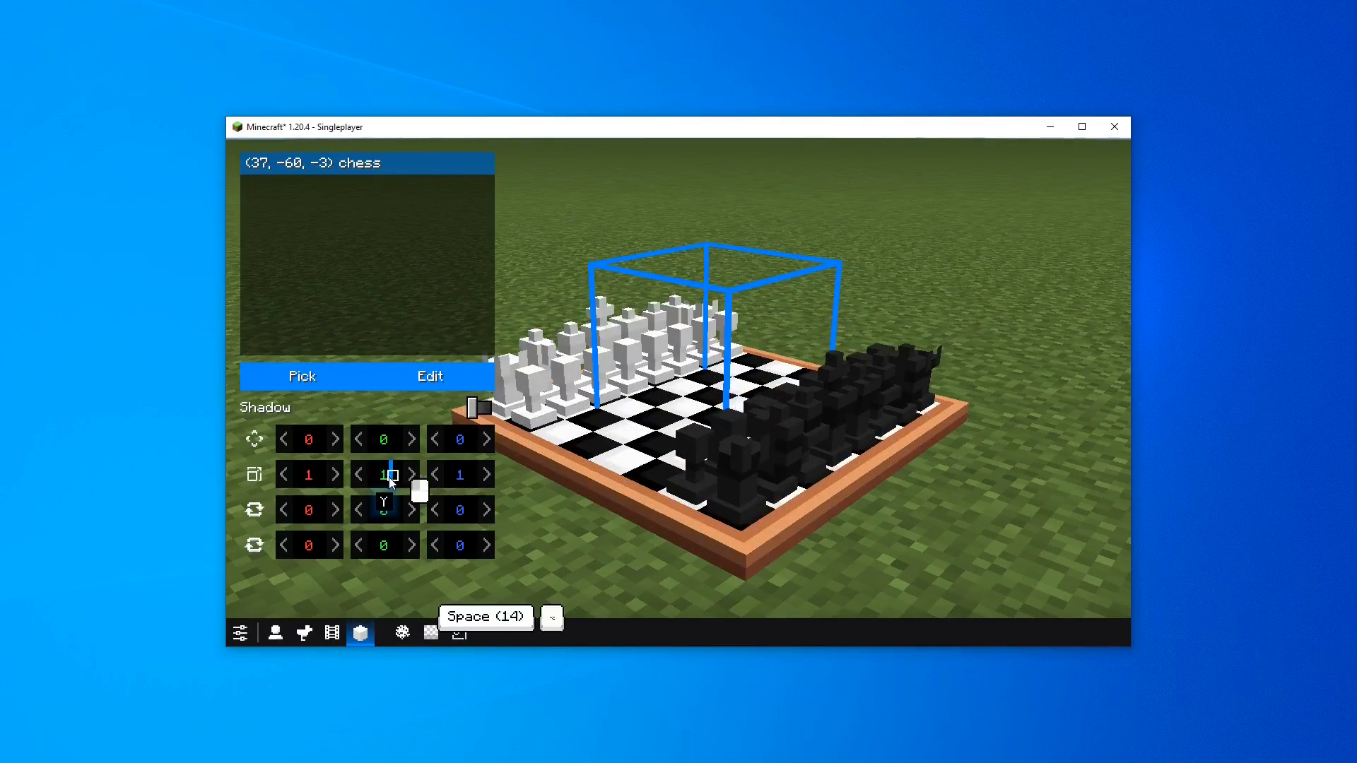
scroll(376, 478, "down", 20)
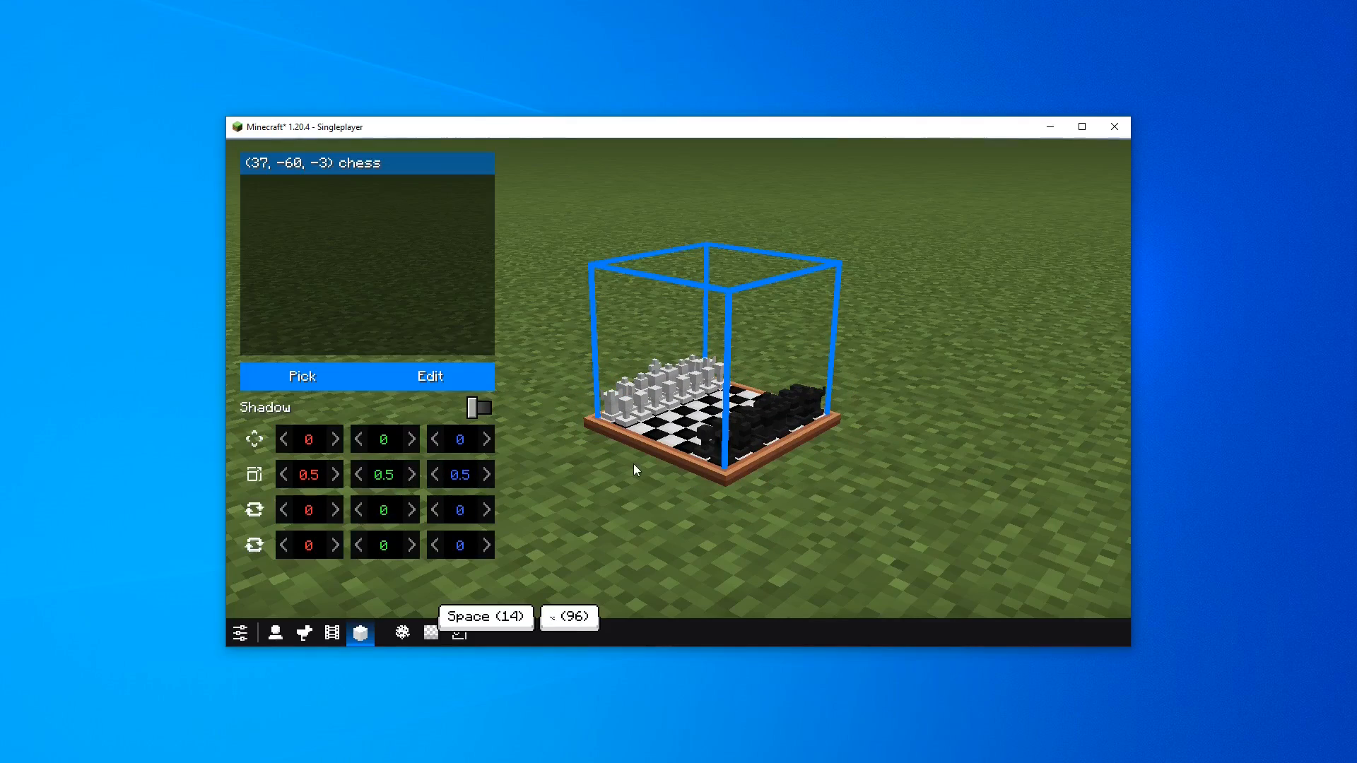
key("Escape")
Place a second Model block beside the chessboard and open its settings
key("a")
middle_click(677, 391)
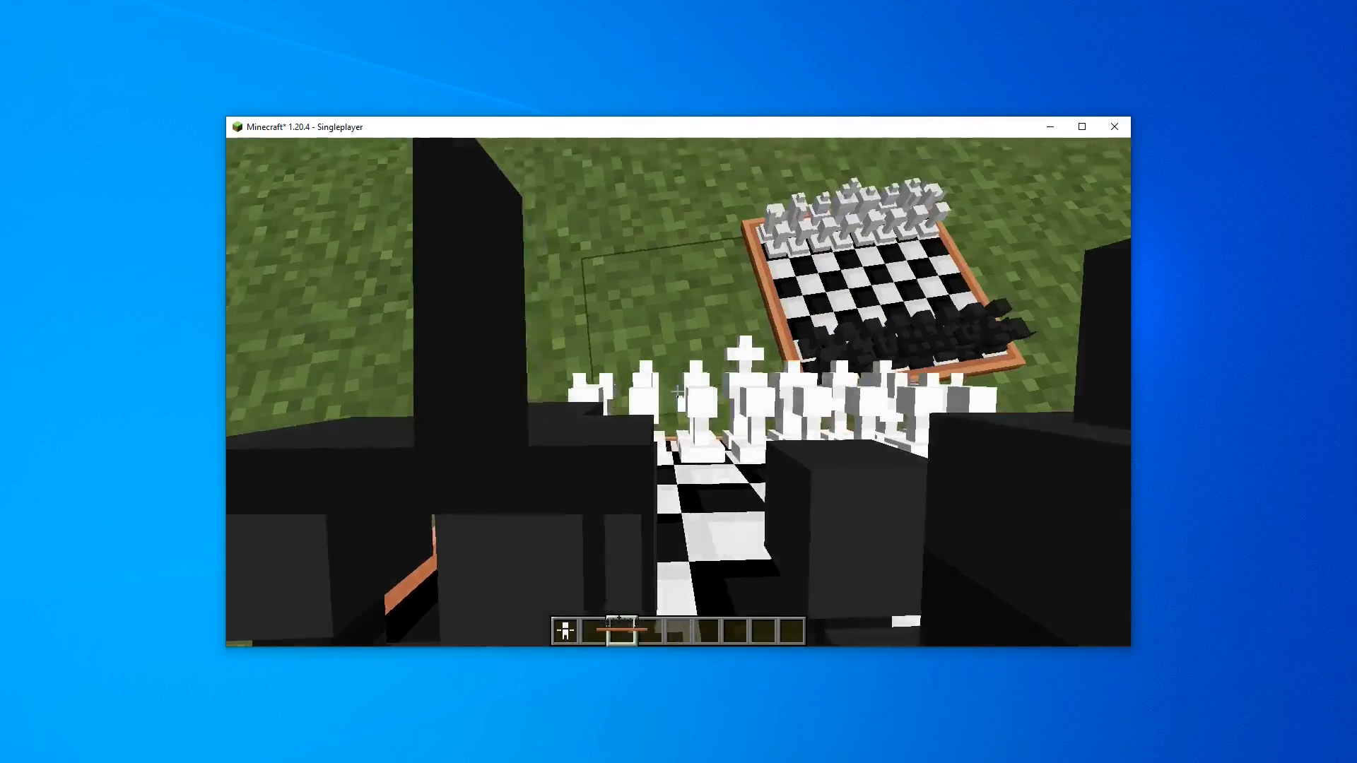
key("s")
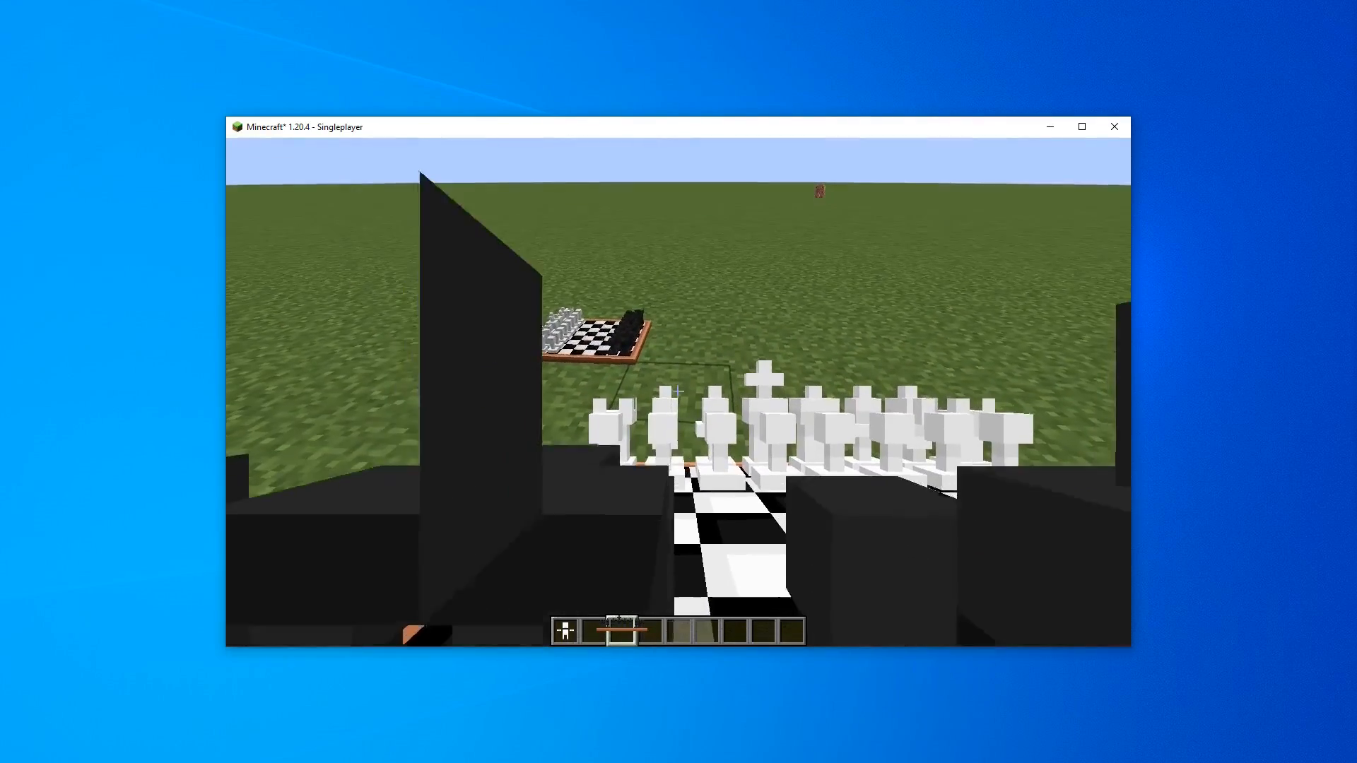
scroll(677, 391, "down", 2)
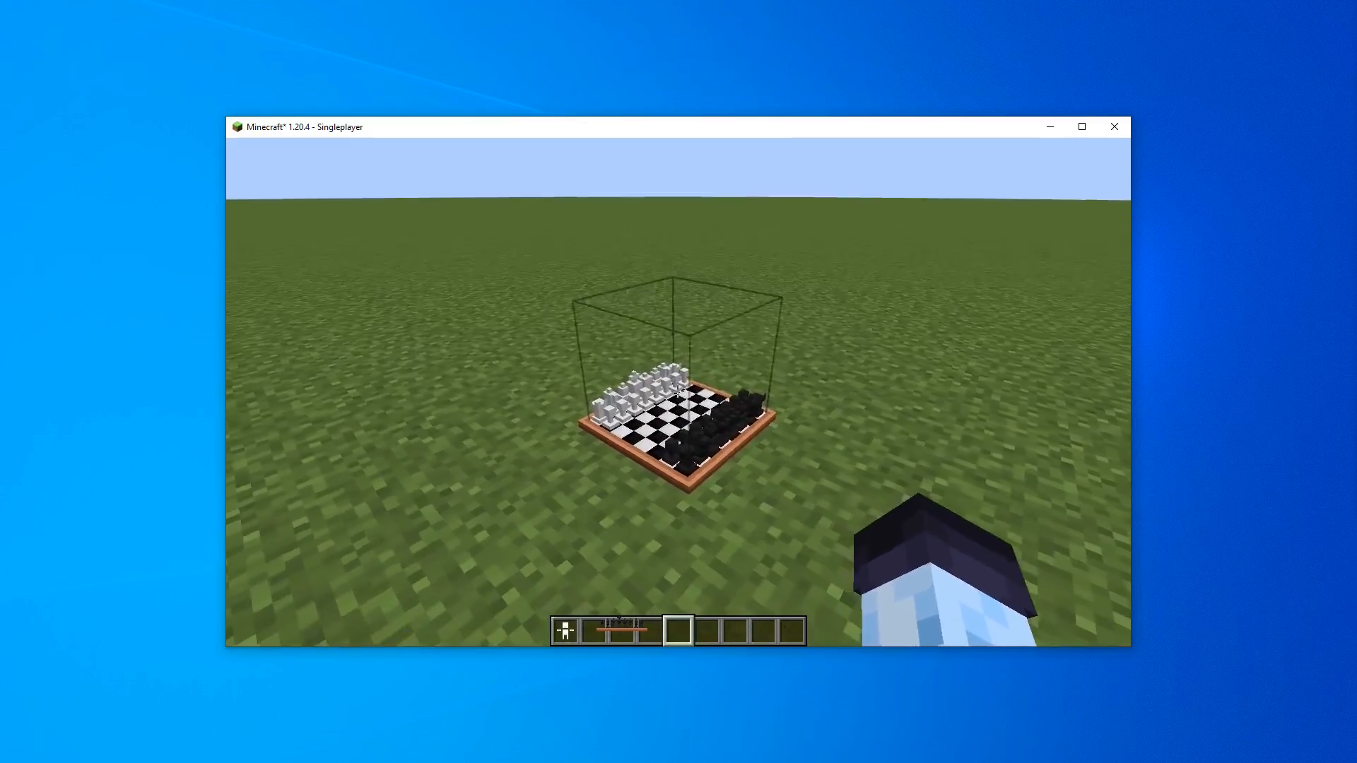
scroll(678, 391, "up", 4)
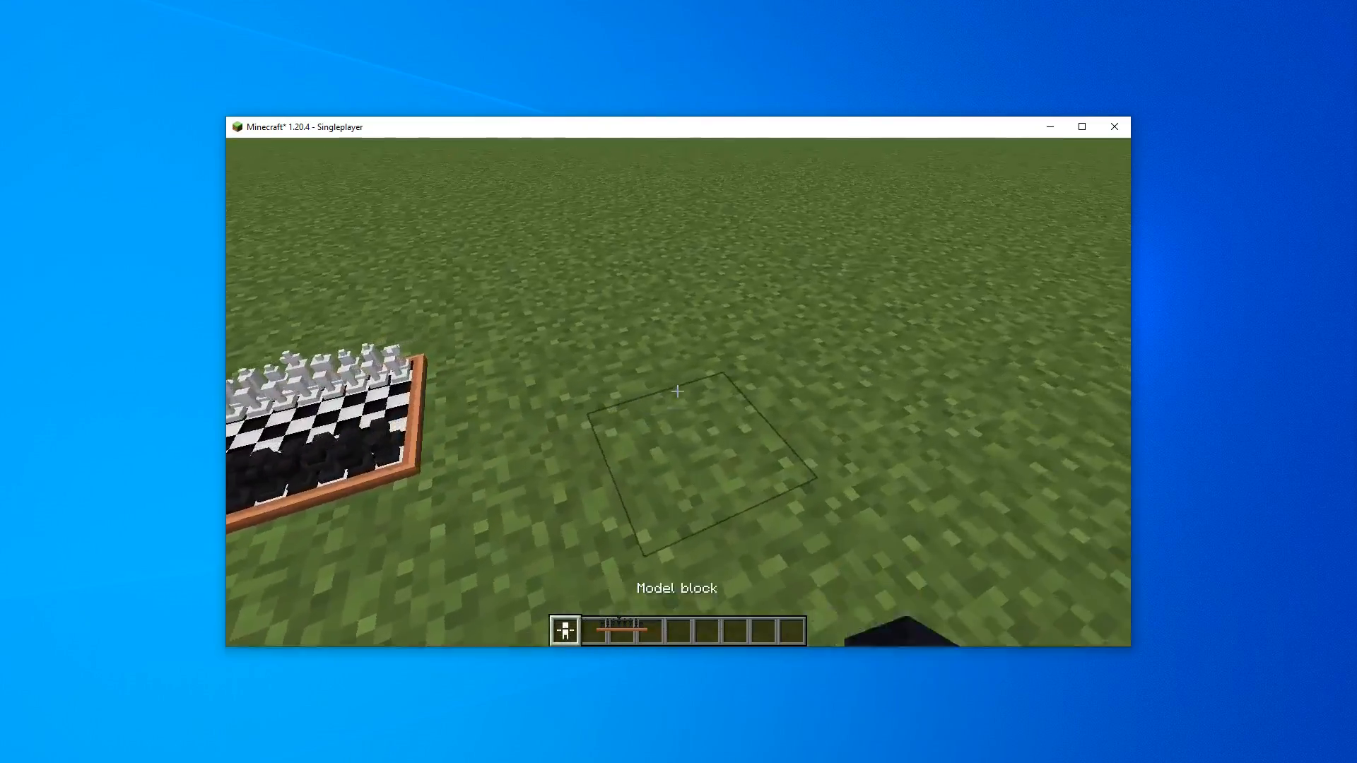
right_click(677, 390)
right_click(677, 391)
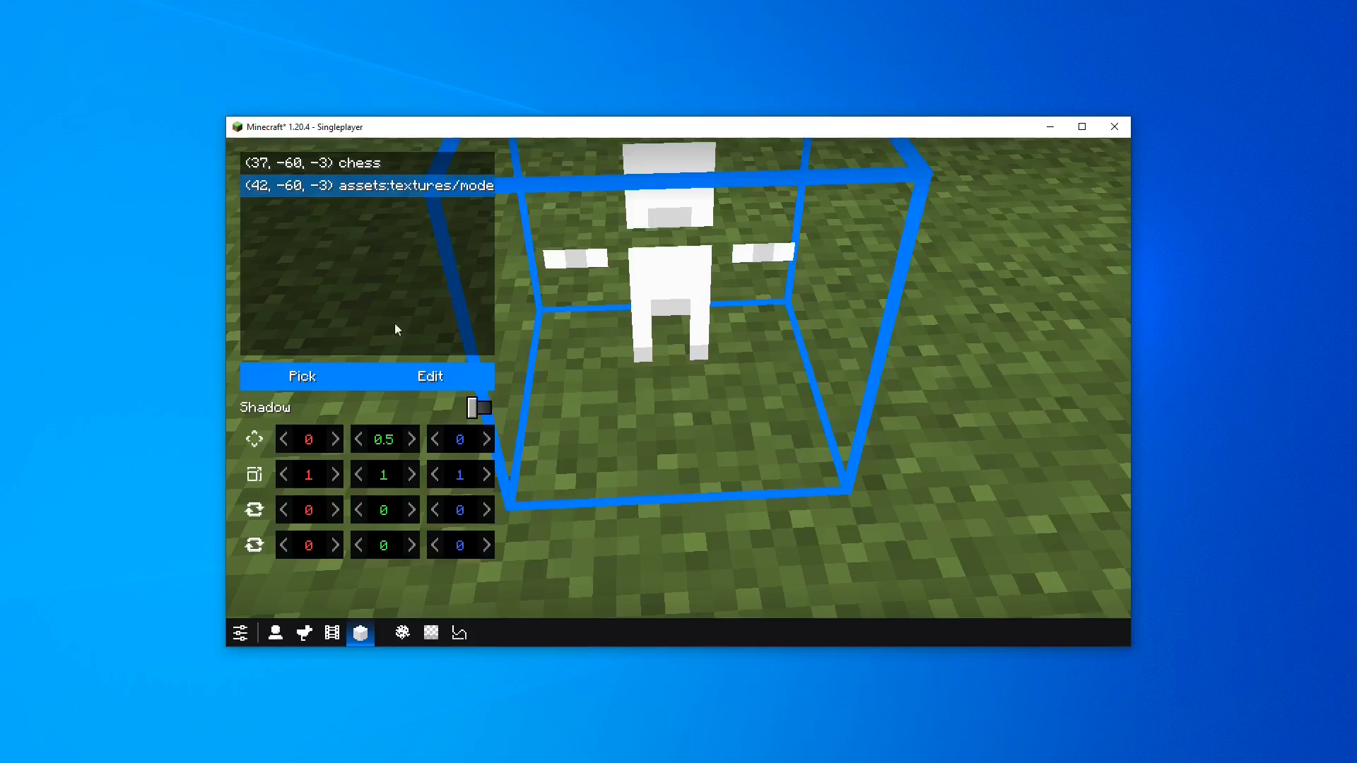
Pick the mchubby model for the second model block
left_click(307, 375)
left_click(763, 494)
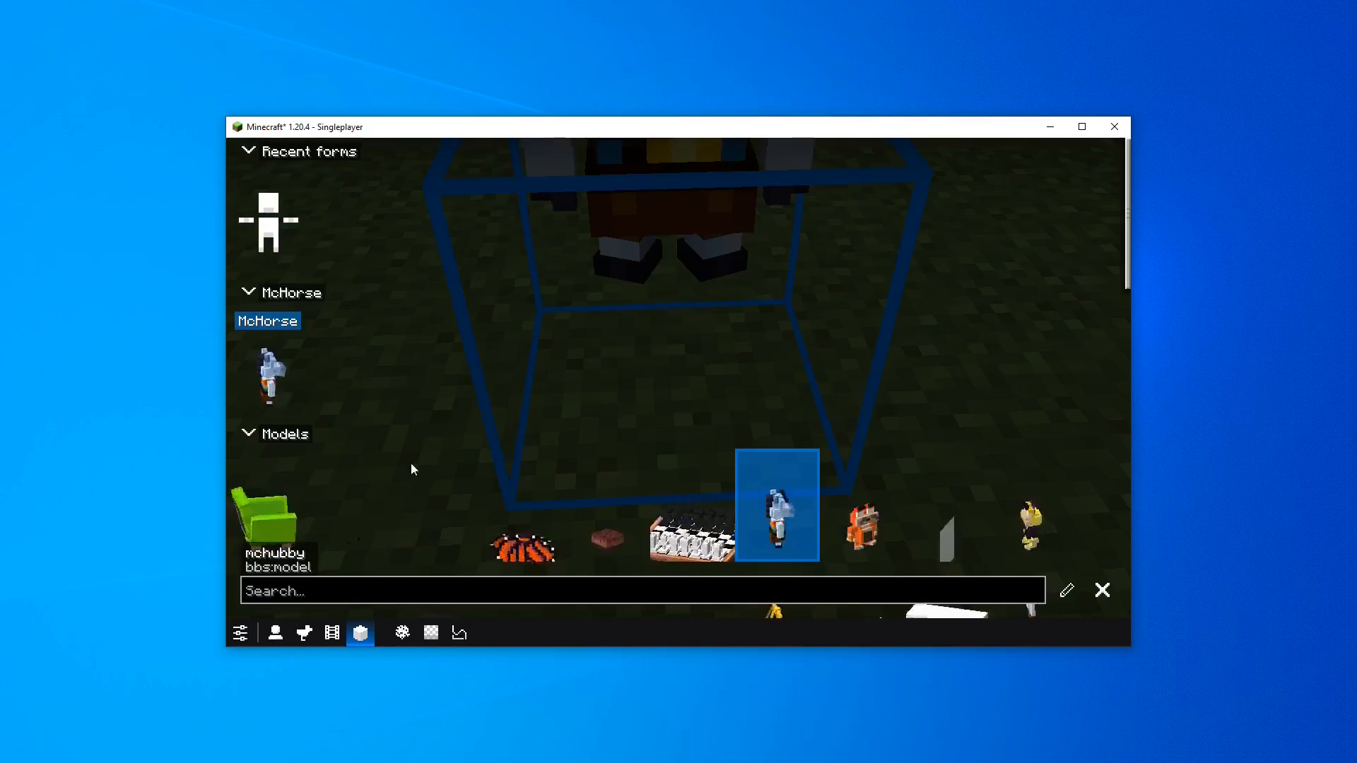
key("Escape")
Enable the shadow for the mchubby model block
right_click(358, 498)
left_click(417, 544)
left_click_drag(631, 456, 690, 399)
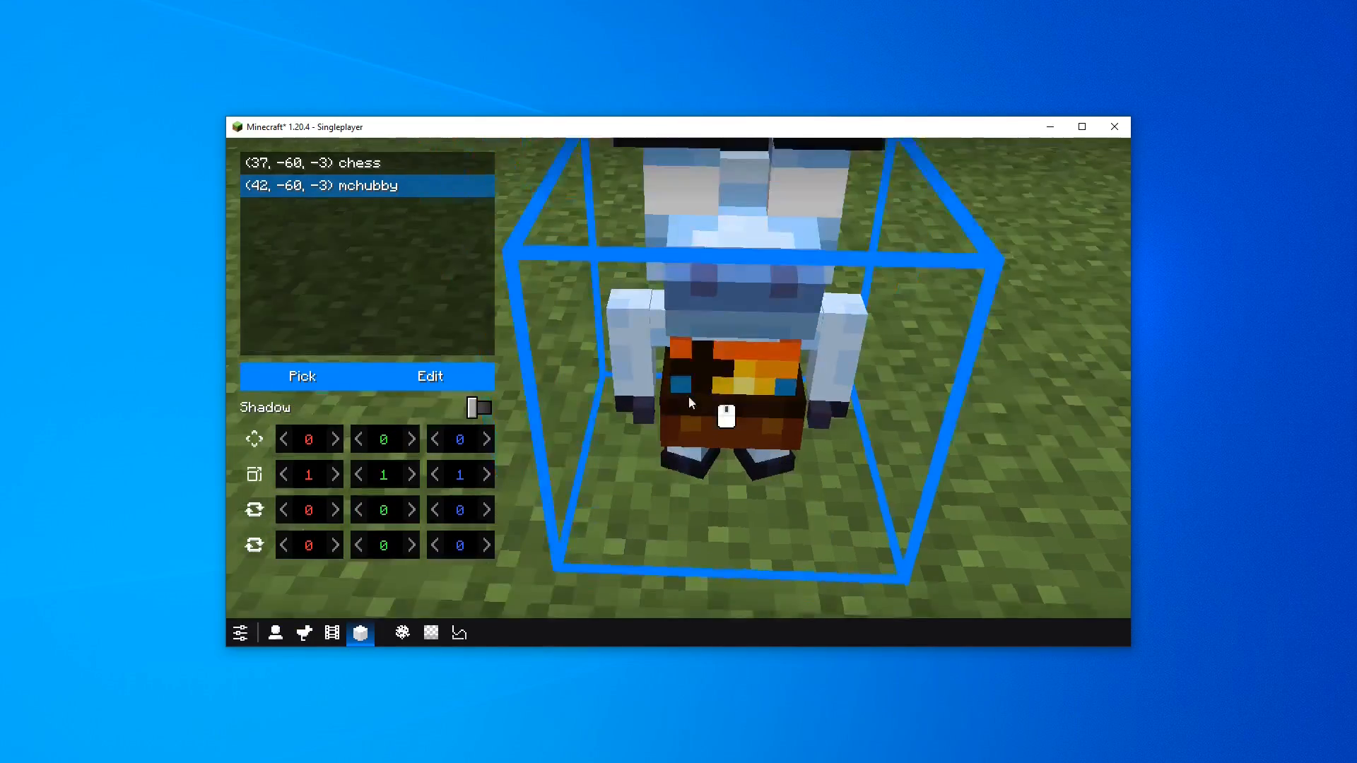
key("s")
left_click_drag(399, 440, 394, 510)
right_click(385, 481)
left_click(422, 518)
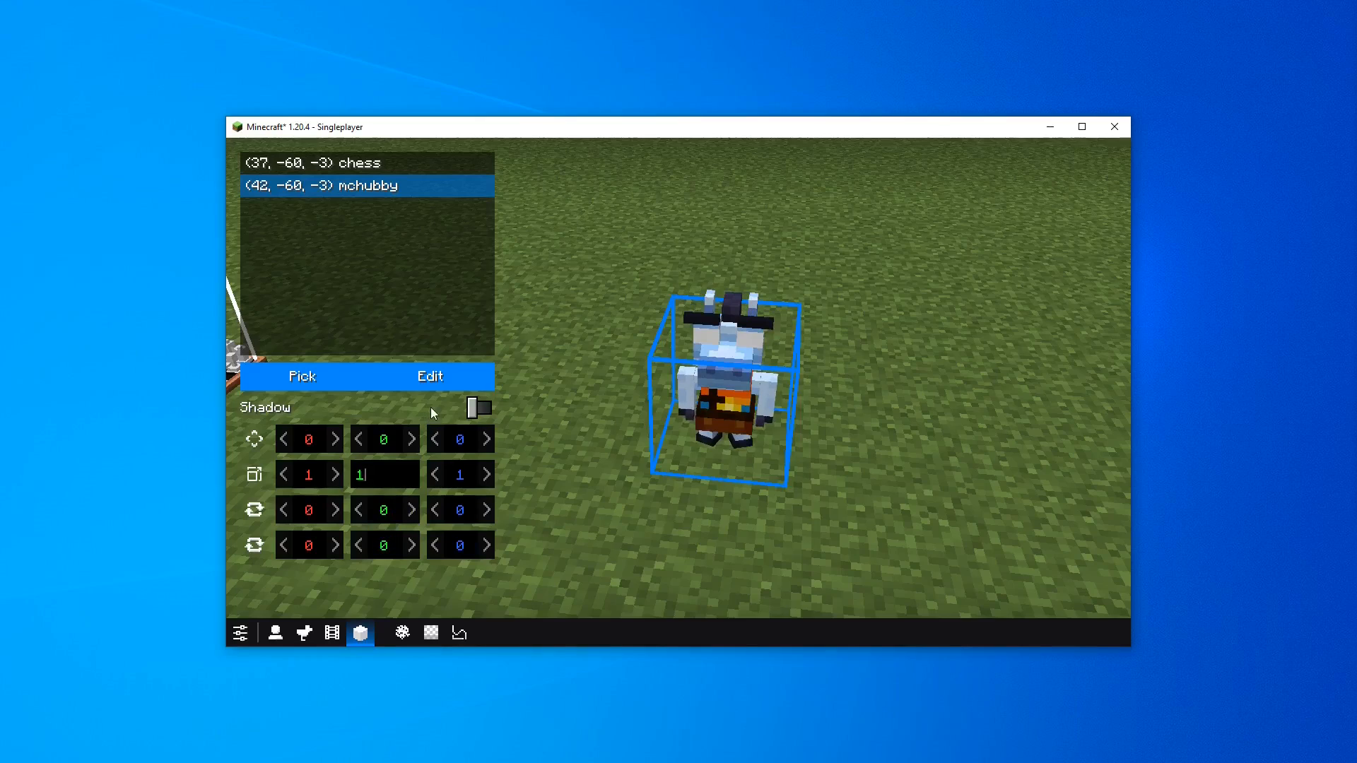
left_click(481, 407)
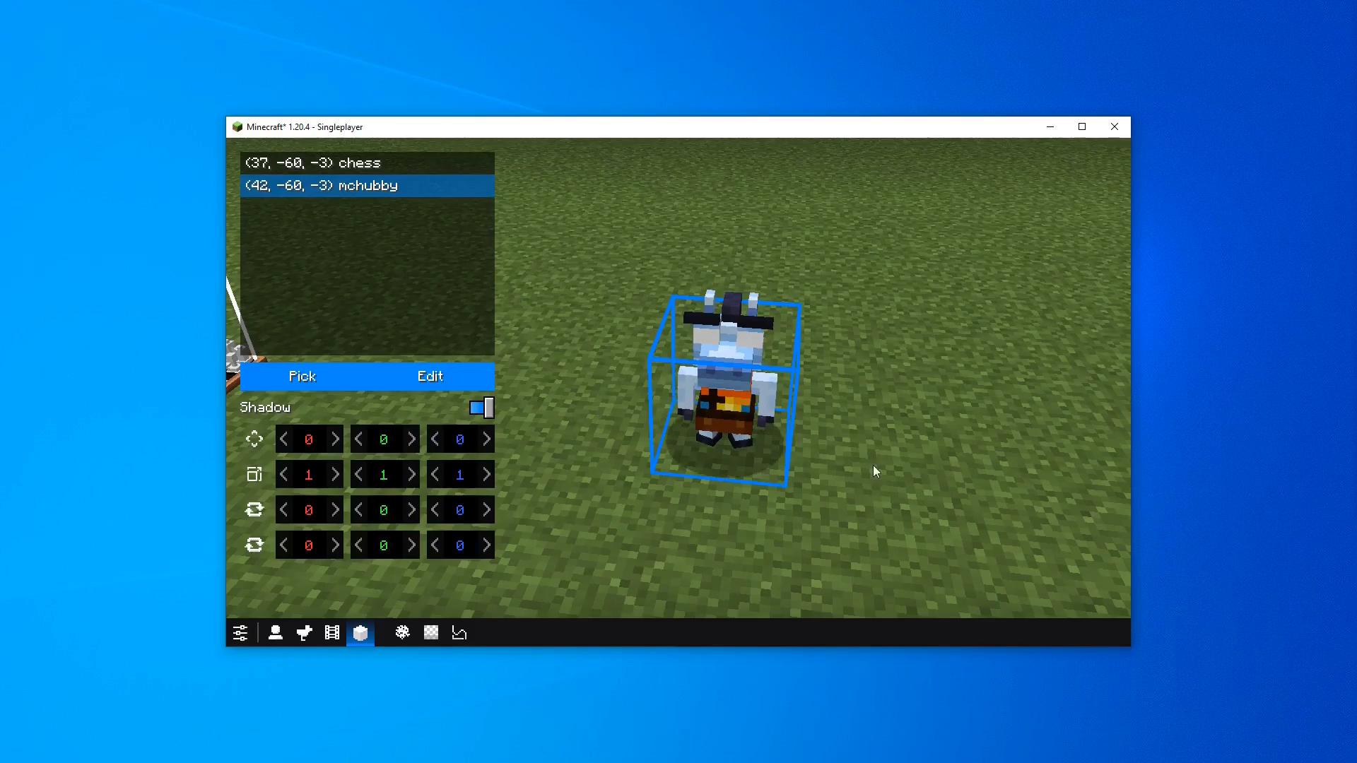
Switch between the chess and mchubby model blocks in the block list to compare their settings
key("s")
left_click_drag(872, 465, 685, 374)
key("q")
key("d")
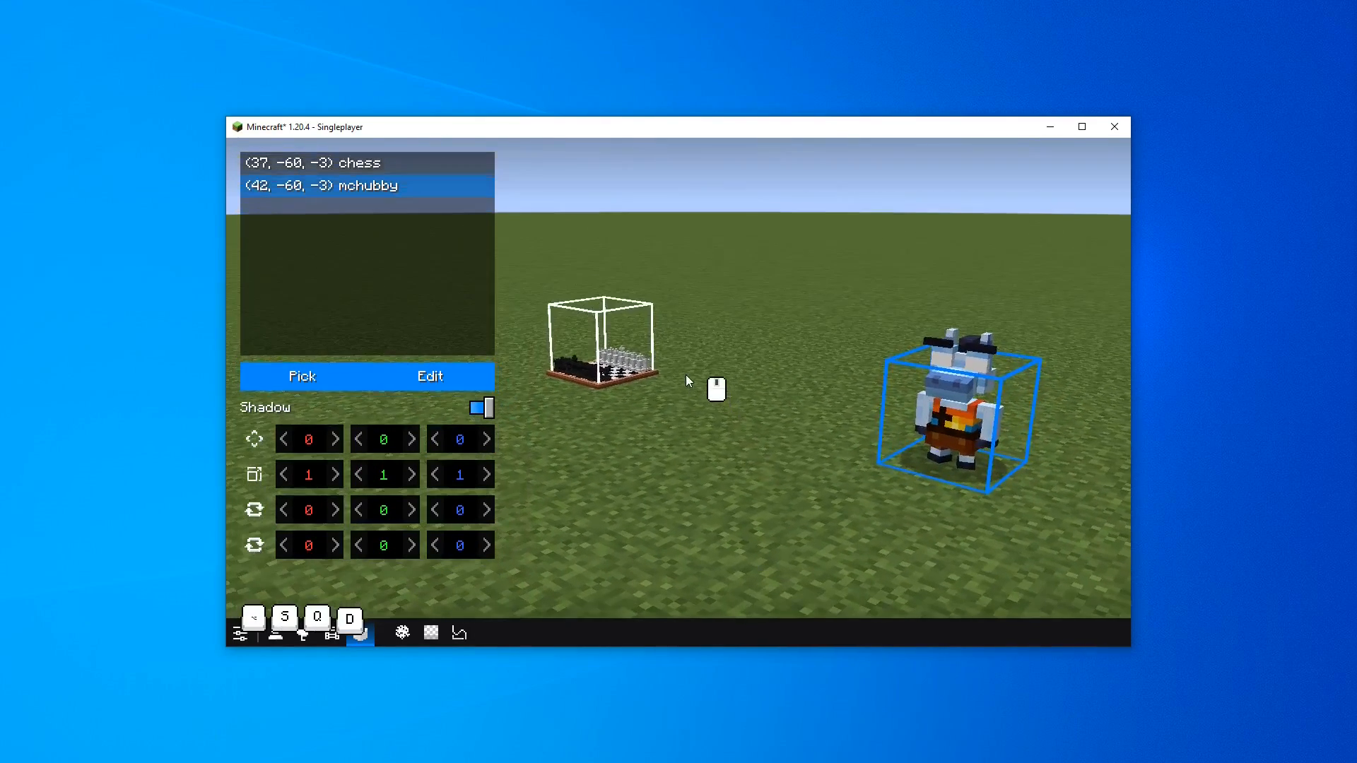
left_click(598, 353)
left_click(926, 420)
left_click(612, 349)
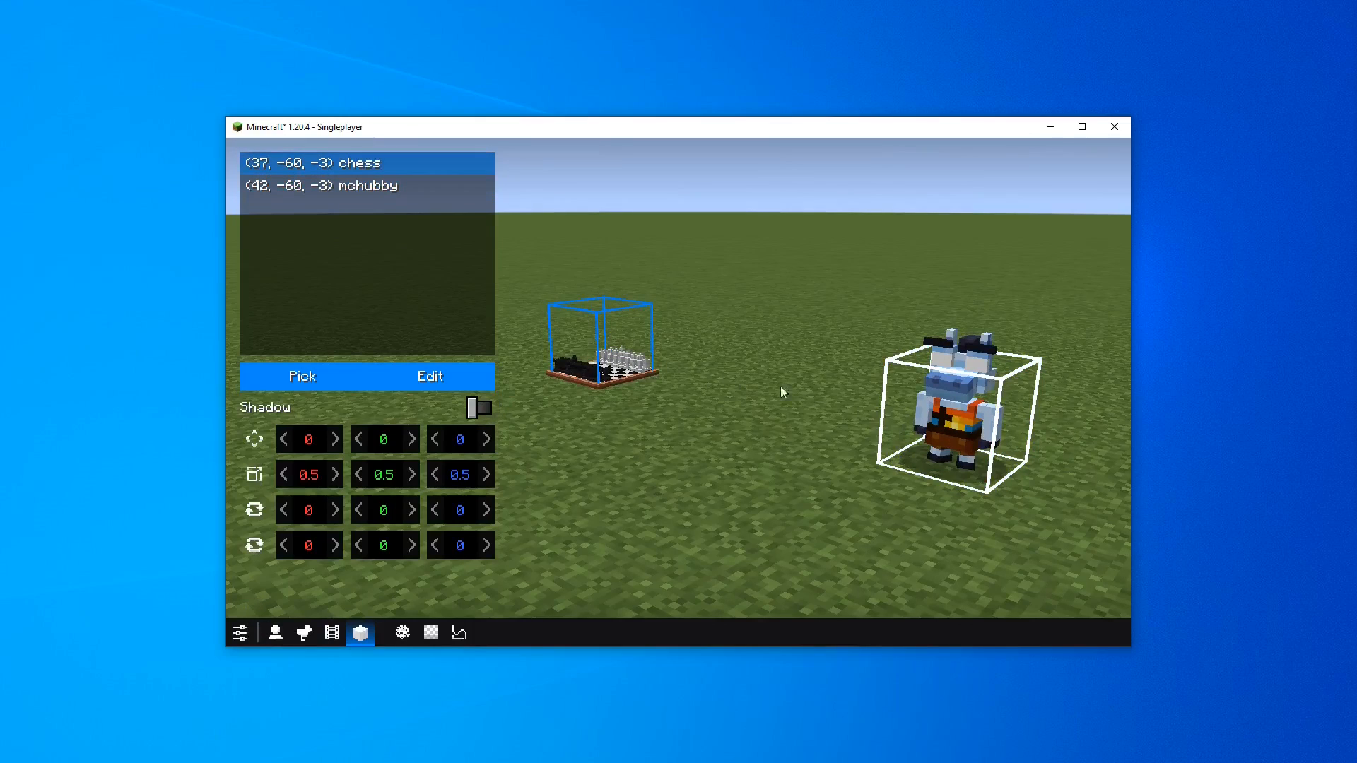
Select the mchubby model block in the world and grab-move it freely across the ground
left_click(922, 412)
left_click(625, 346)
key("a")
left_click_drag(625, 346, 774, 382)
key("w")
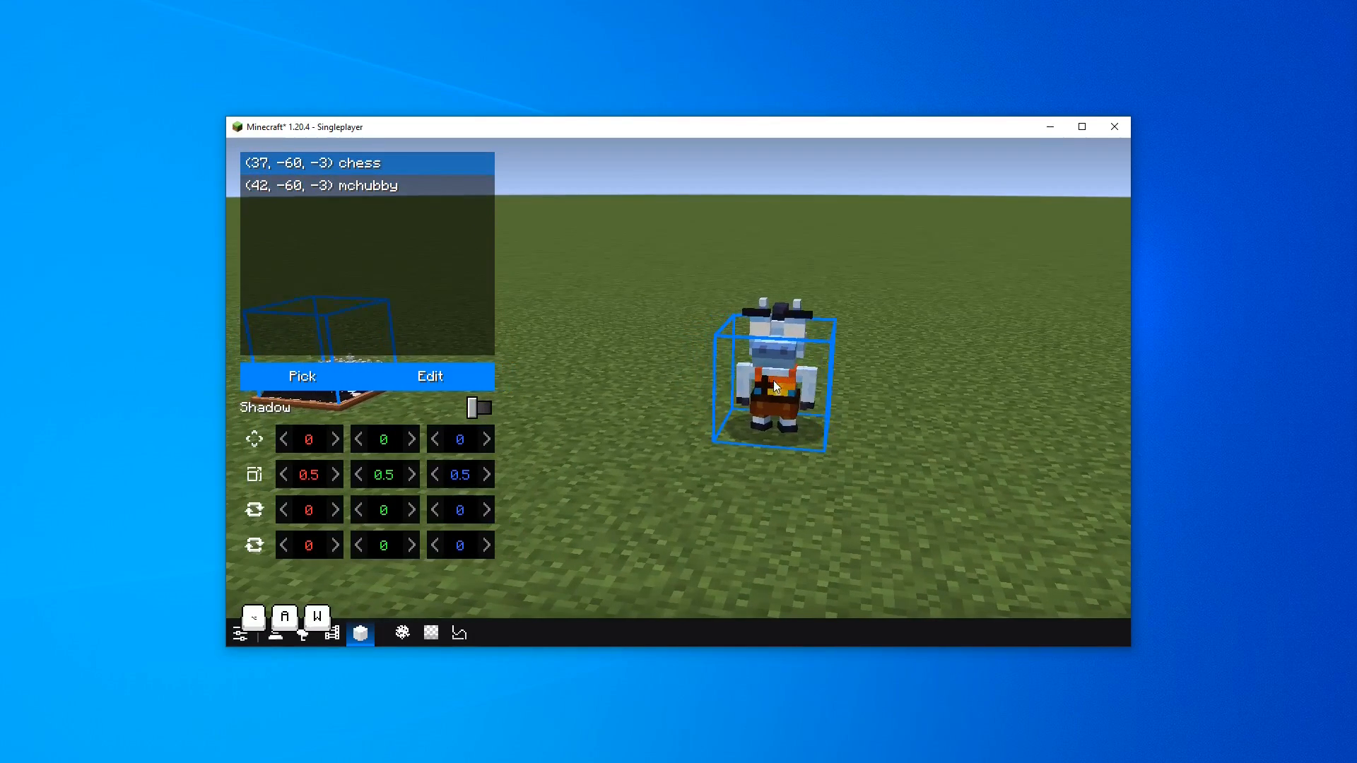
left_click(773, 382)
left_click_drag(715, 426, 586, 316)
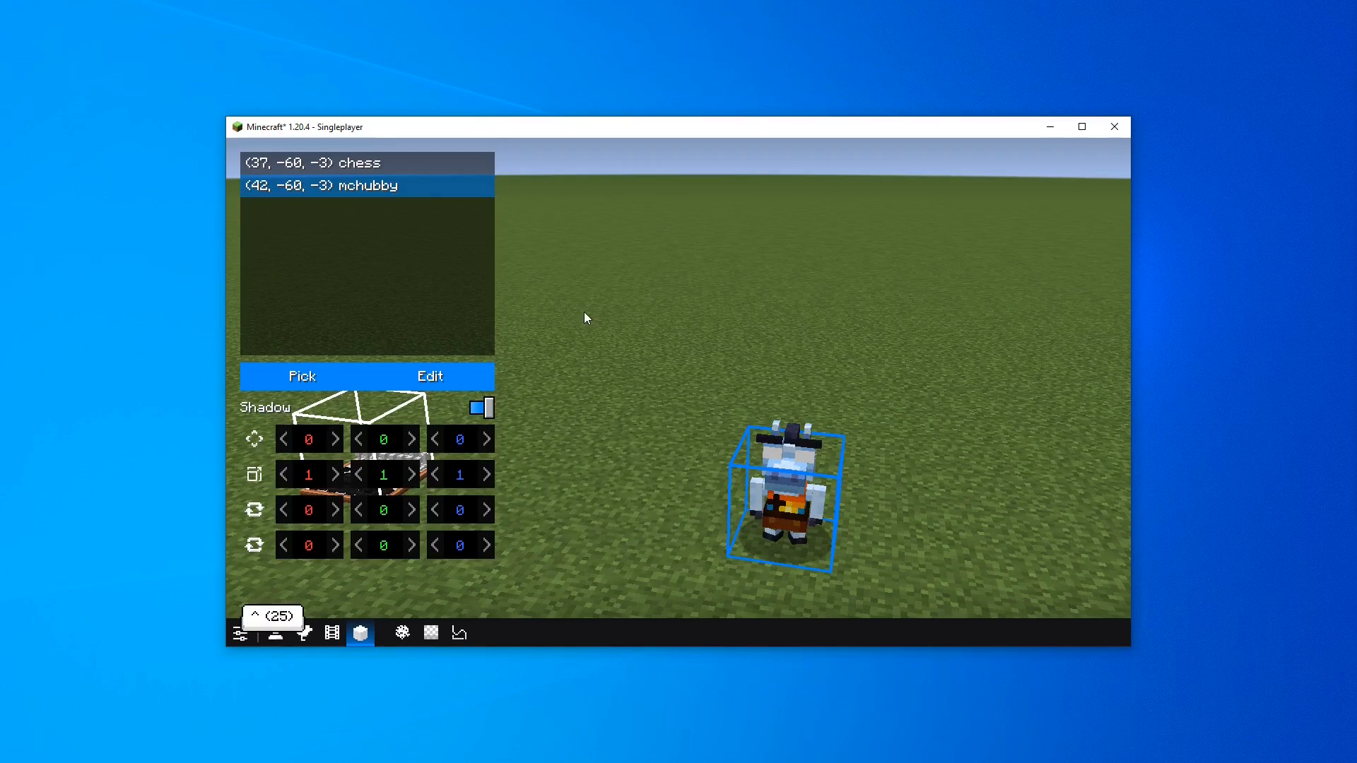
key("g")
key("g")
key("g")
key("g")
key("g")
key("g")
key("g")
key("g")
key("g")
key("g")
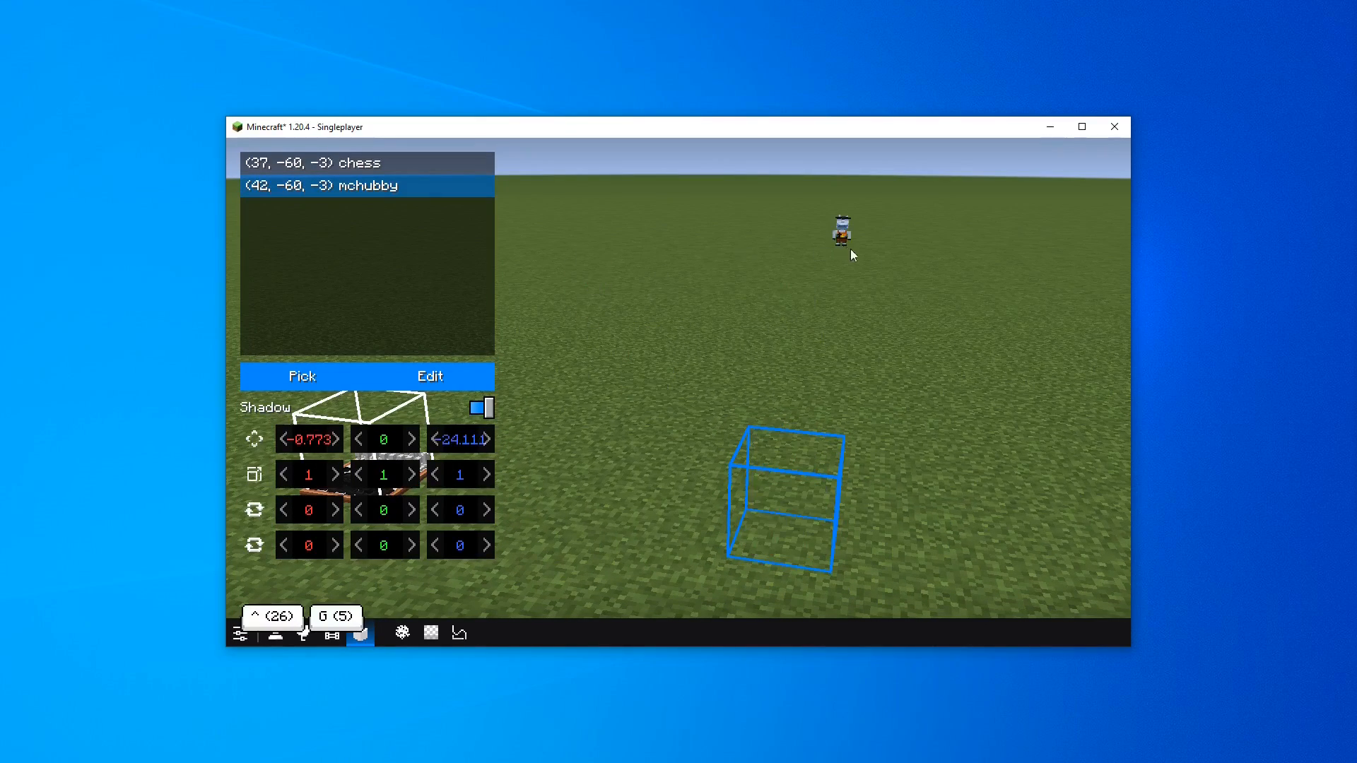
key("g")
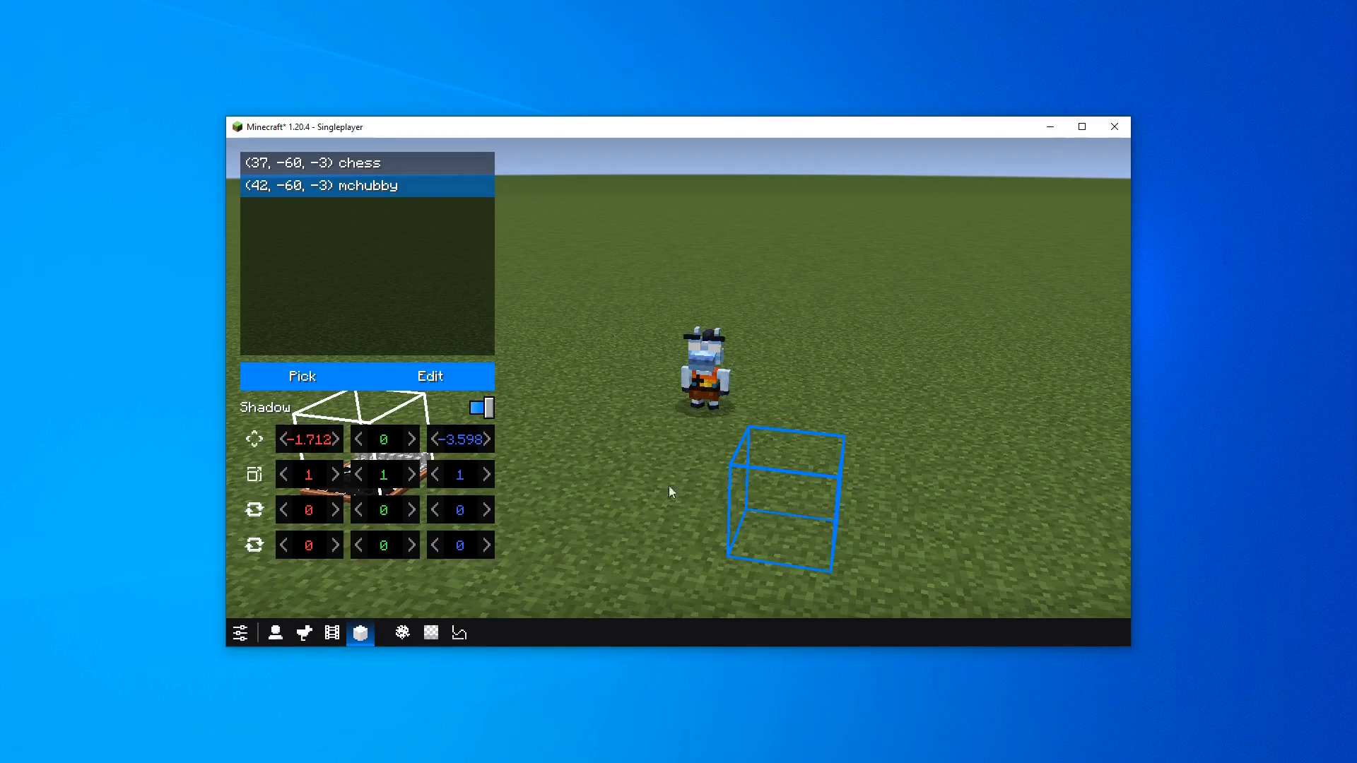
key("g")
key("g")
key("g")
key("g")
key("g")
key("g")
key("g")
key("g")
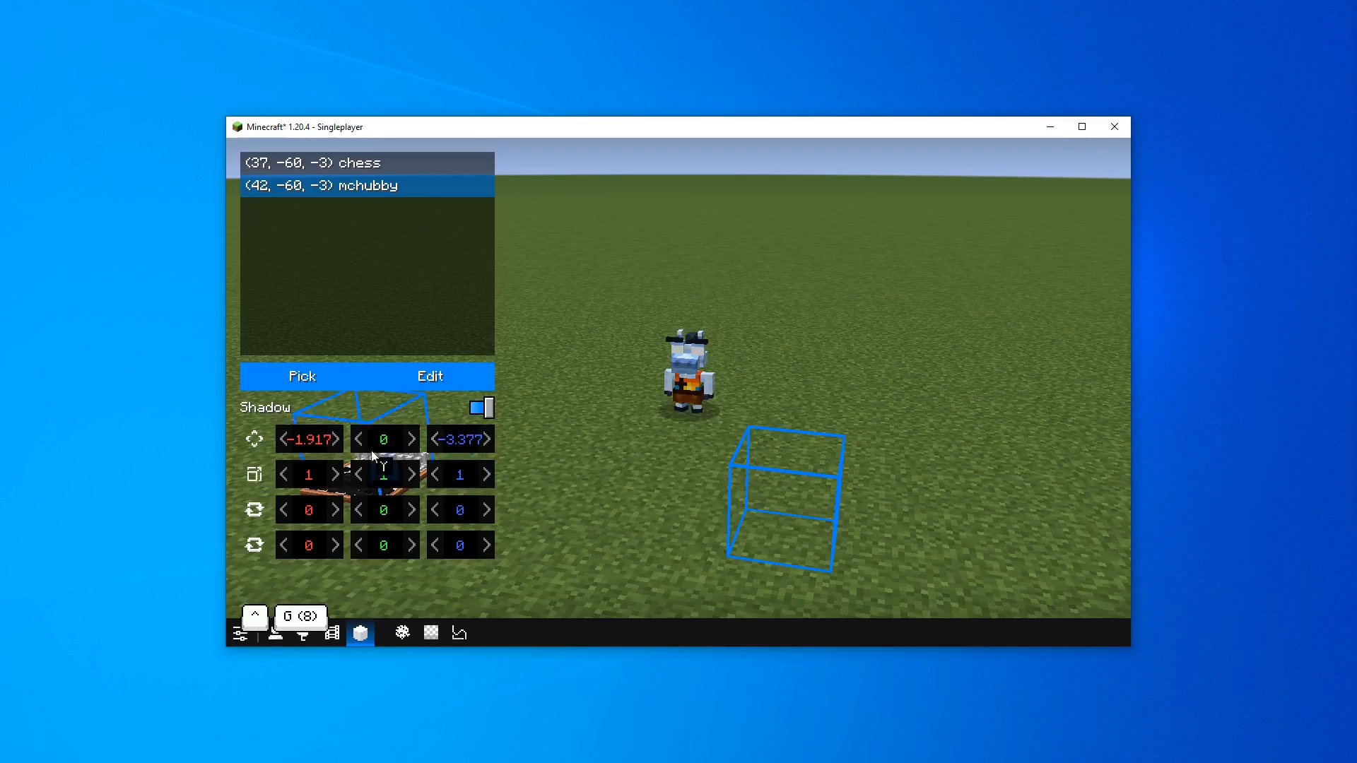
Reset the mchubby block's transformation and close the model block editor
right_click(372, 456)
left_click(460, 494)
key("Escape")
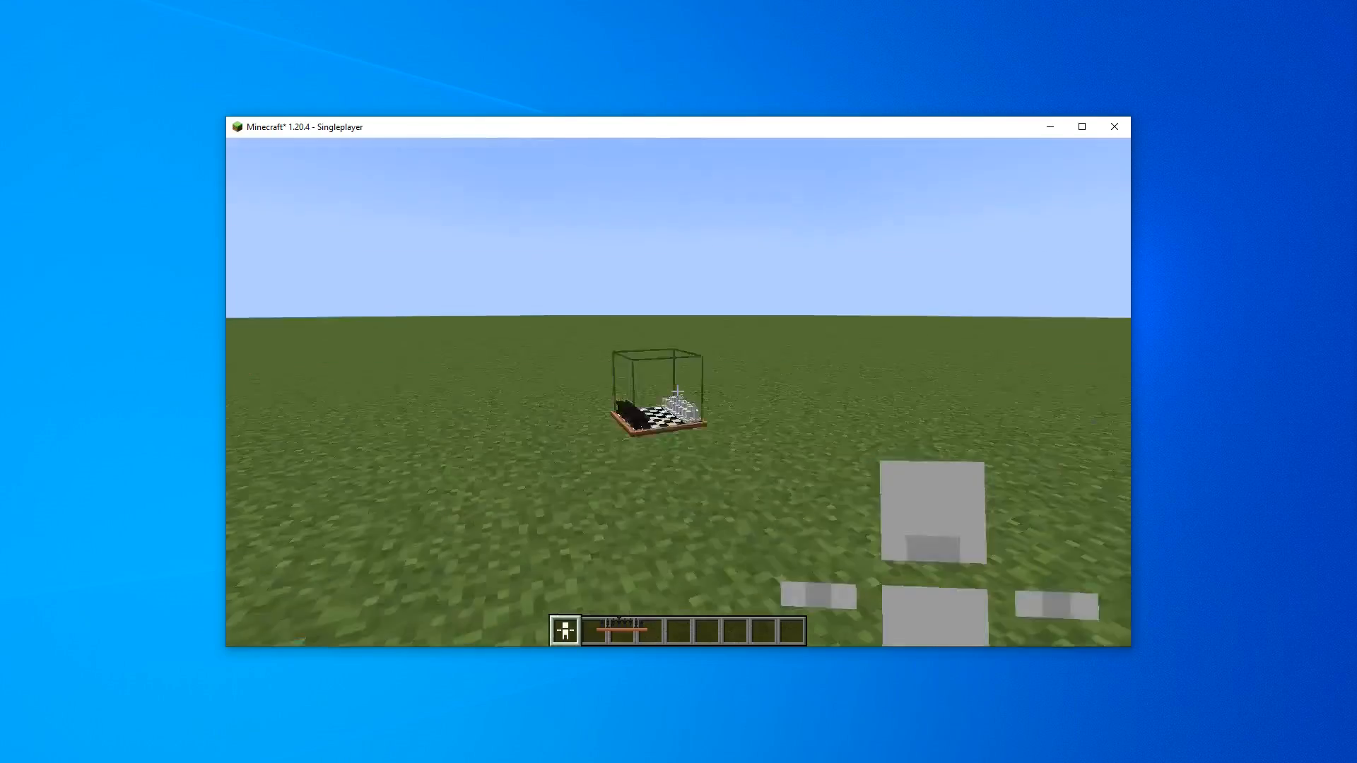
Hold the chess Model block item in hand, drop it and pick it up again to inspect its appearance
key("2")
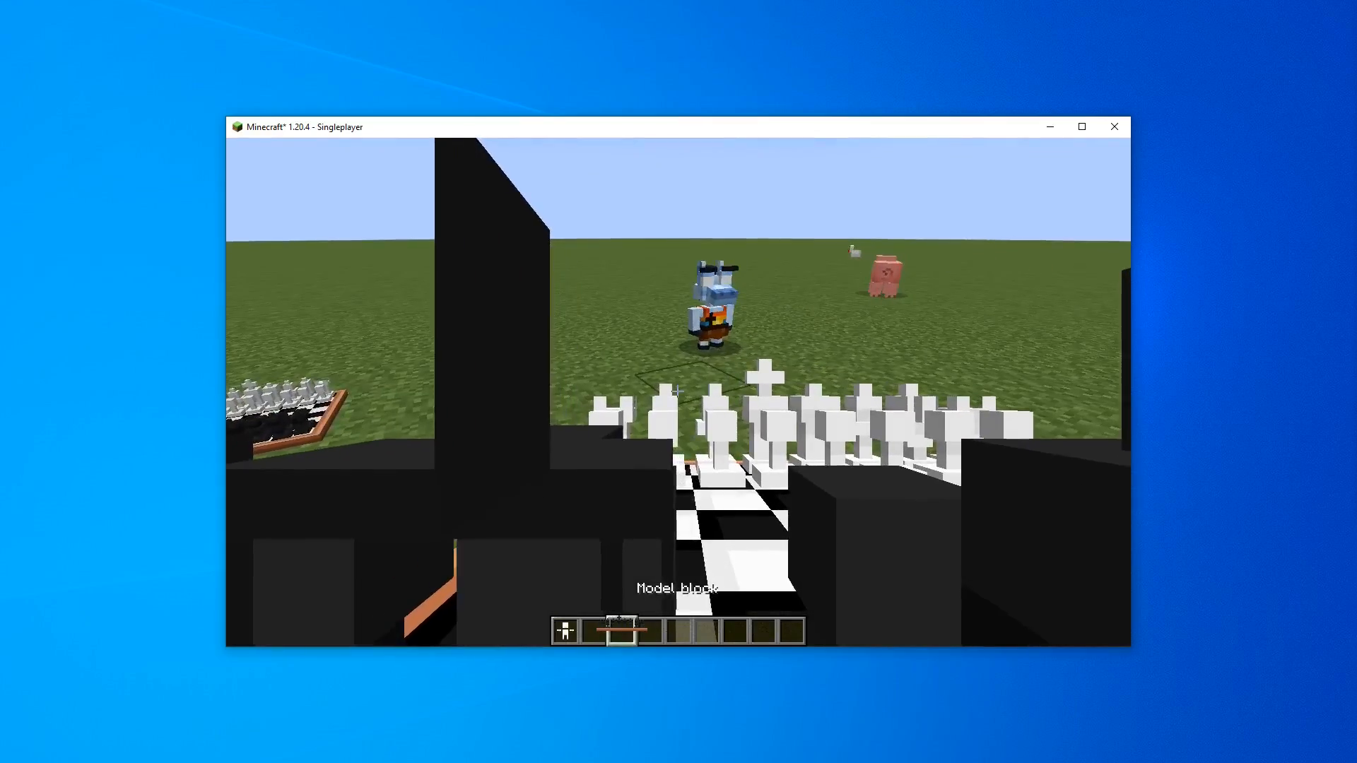
key("q")
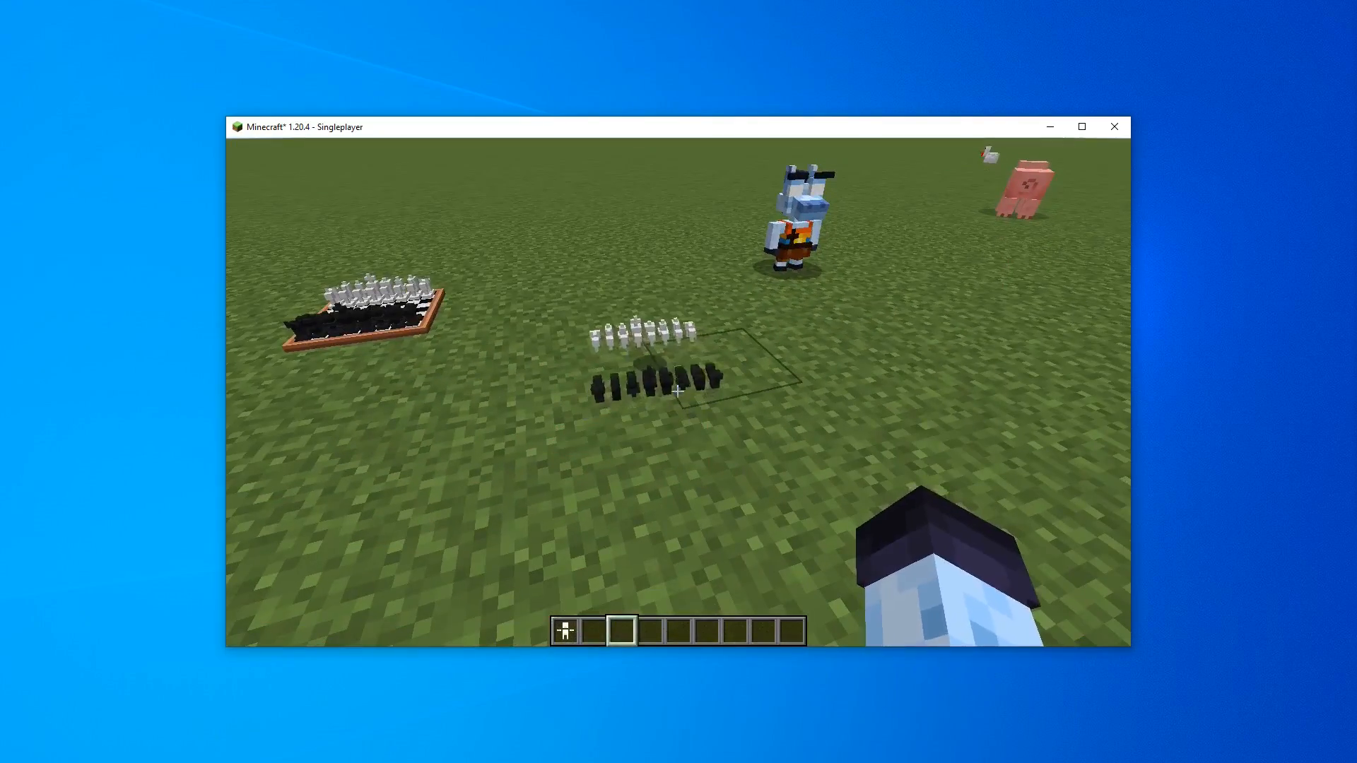
key("w")
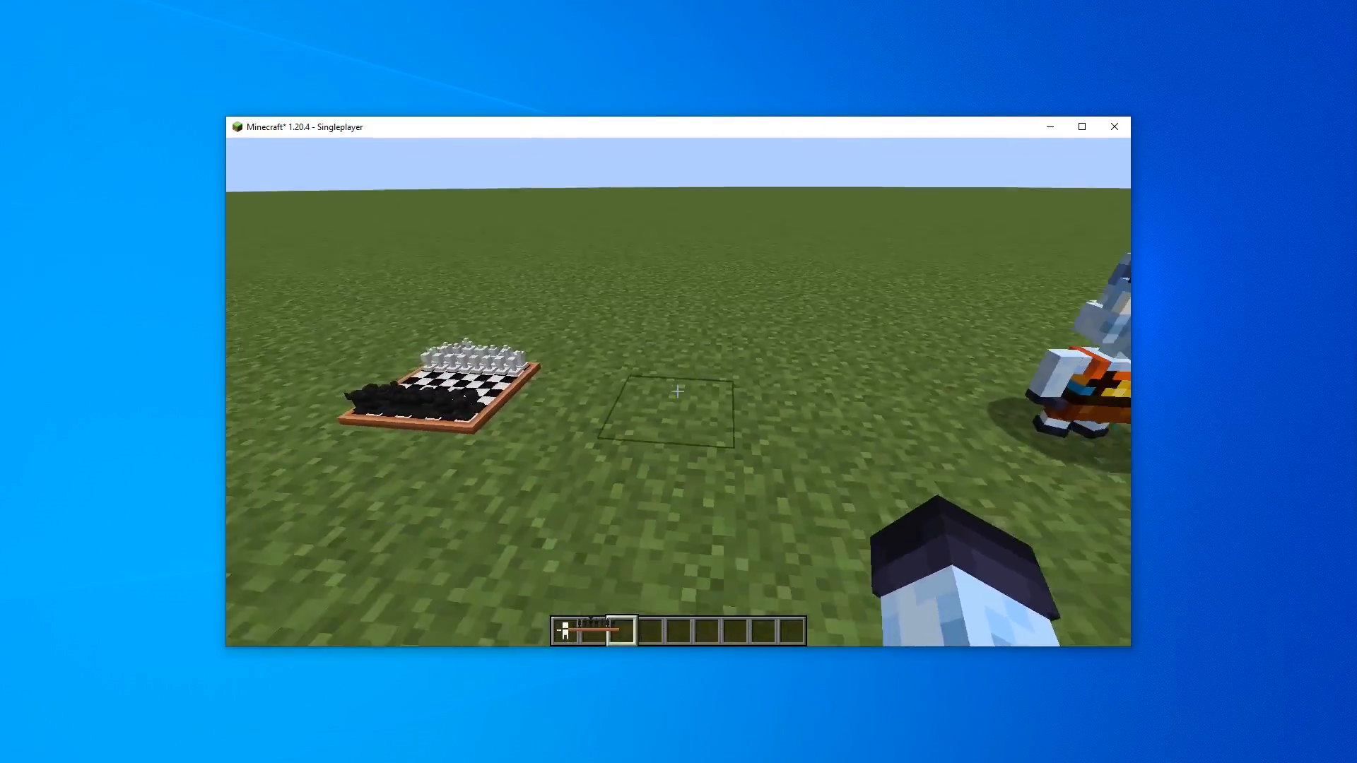
key("2")
right_click(677, 391)
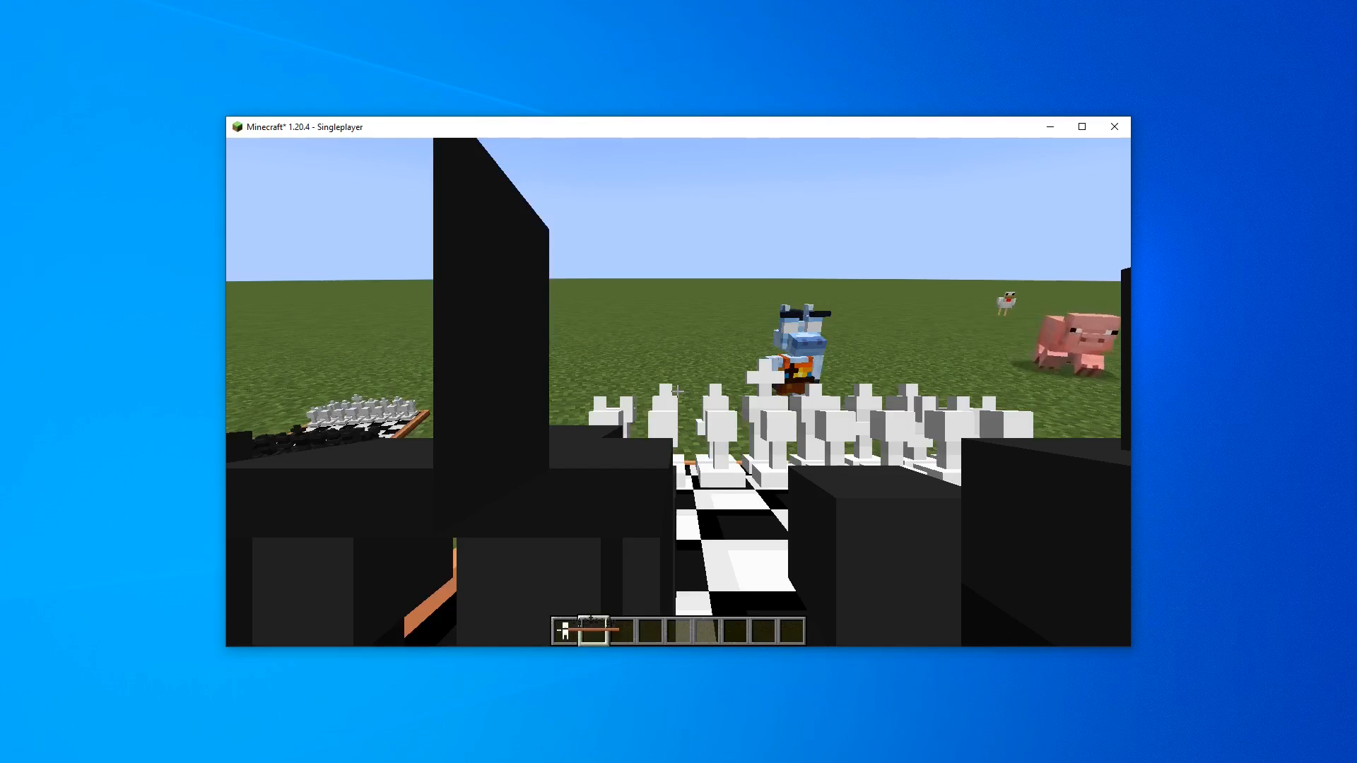
Open the Controls key binds and scroll to the BBS mod bindings
key("Escape")
left_click(558, 388)
left_click(743, 327)
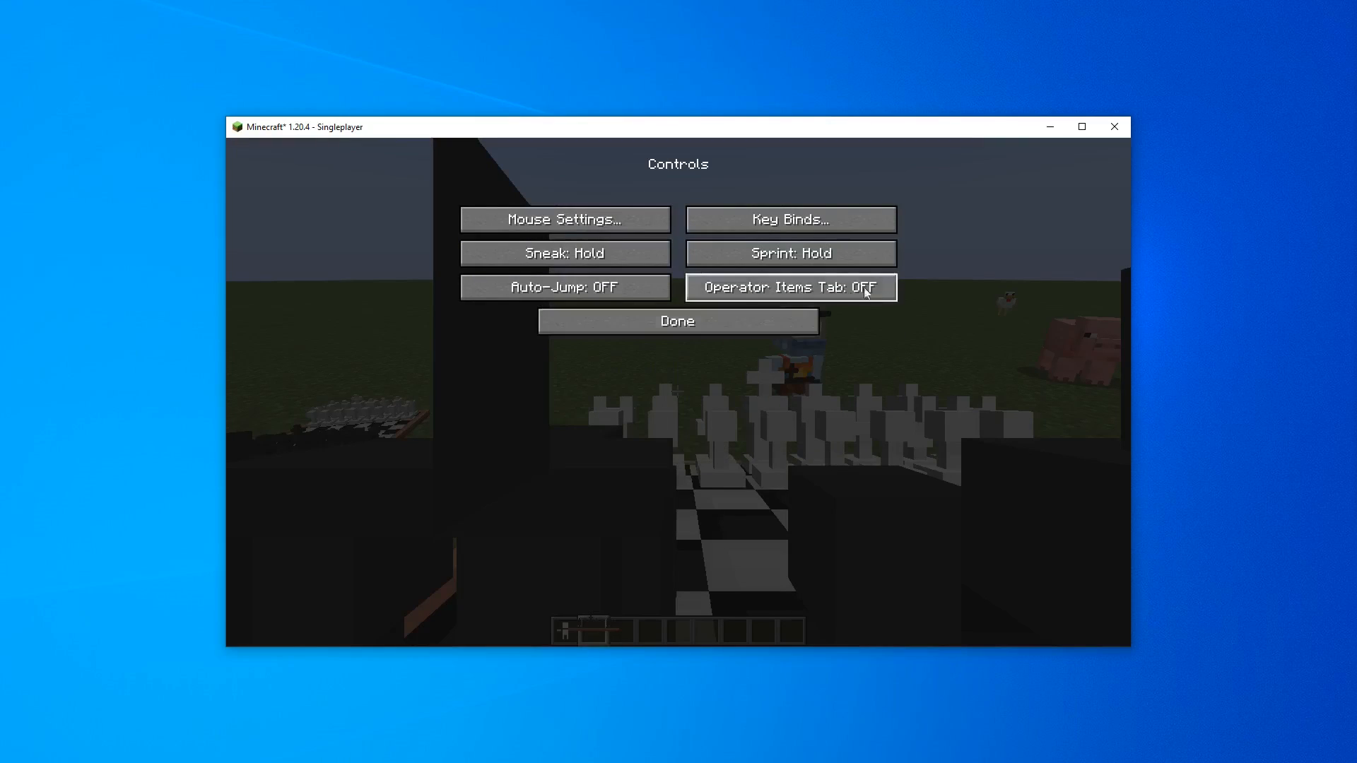
left_click(838, 231)
left_click_drag(909, 228, 925, 502)
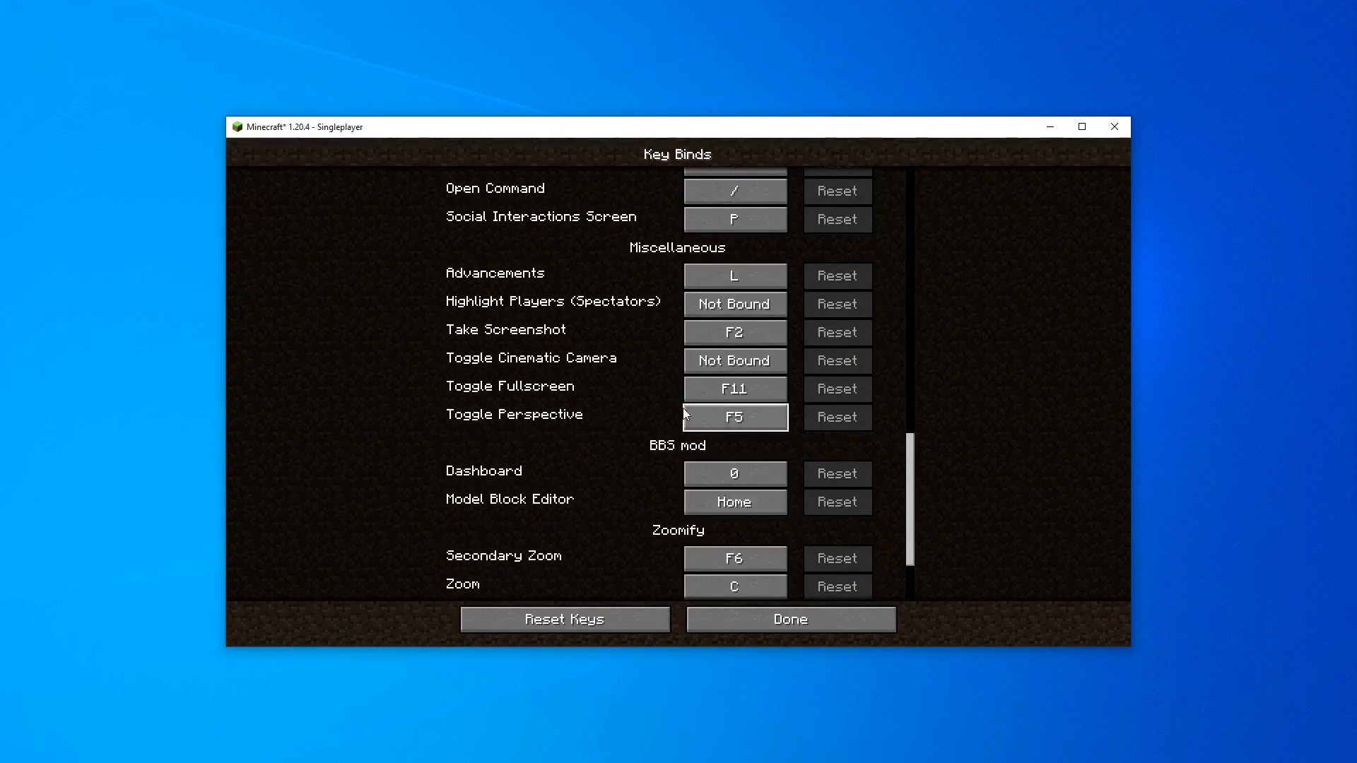
Close the settings menus and swap the held chess model item between hands
key("Escape")
key("Escape")
key("Escape")
key("Escape")
key("f")
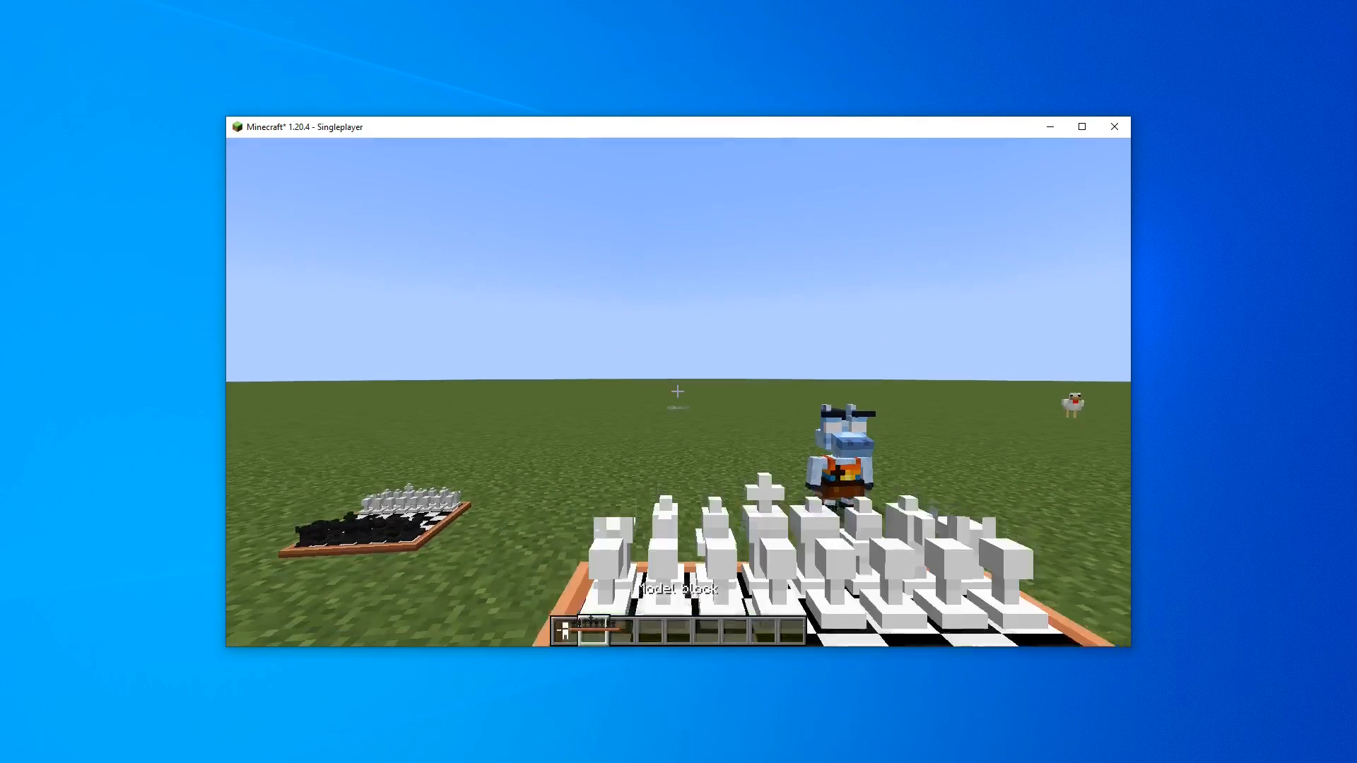
key("f")
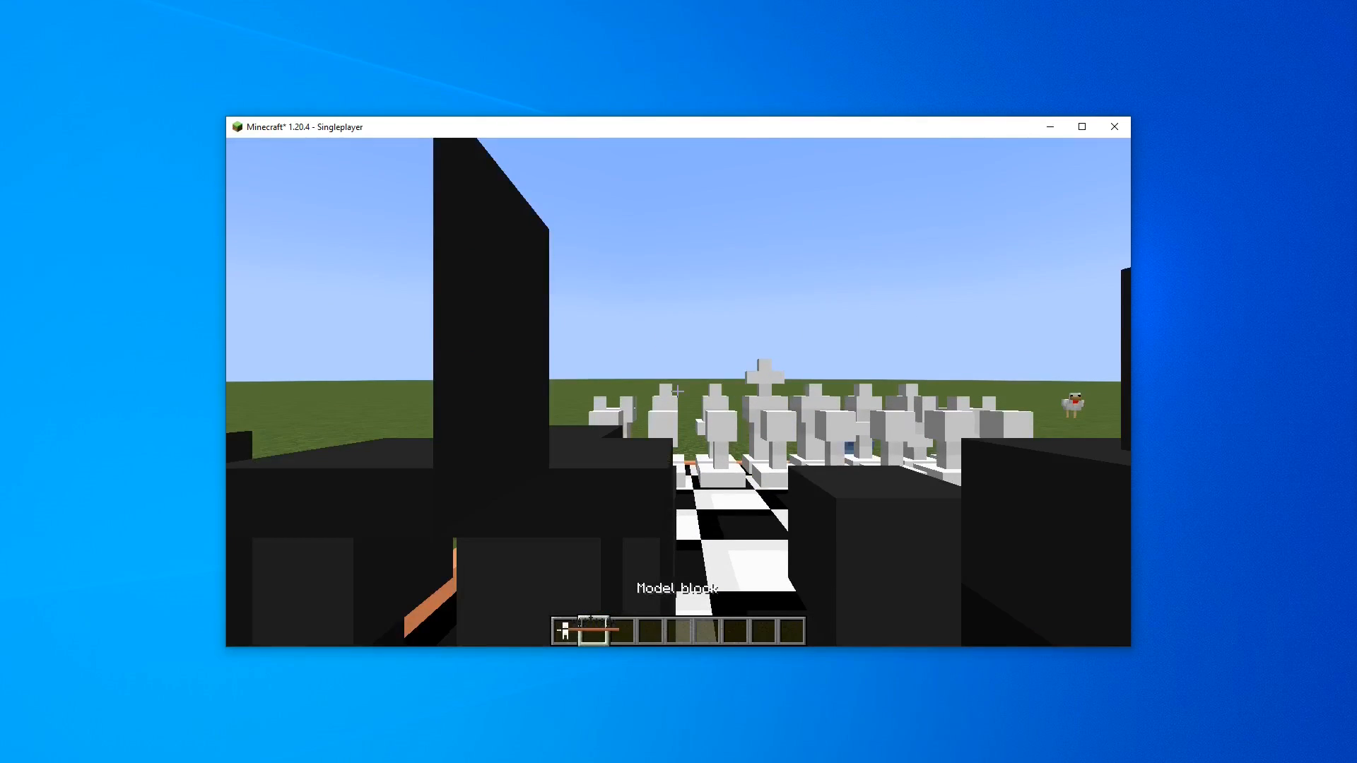
Open the chess item's transform editor and tilt the first-person rotation X to about 67
right_click(678, 390)
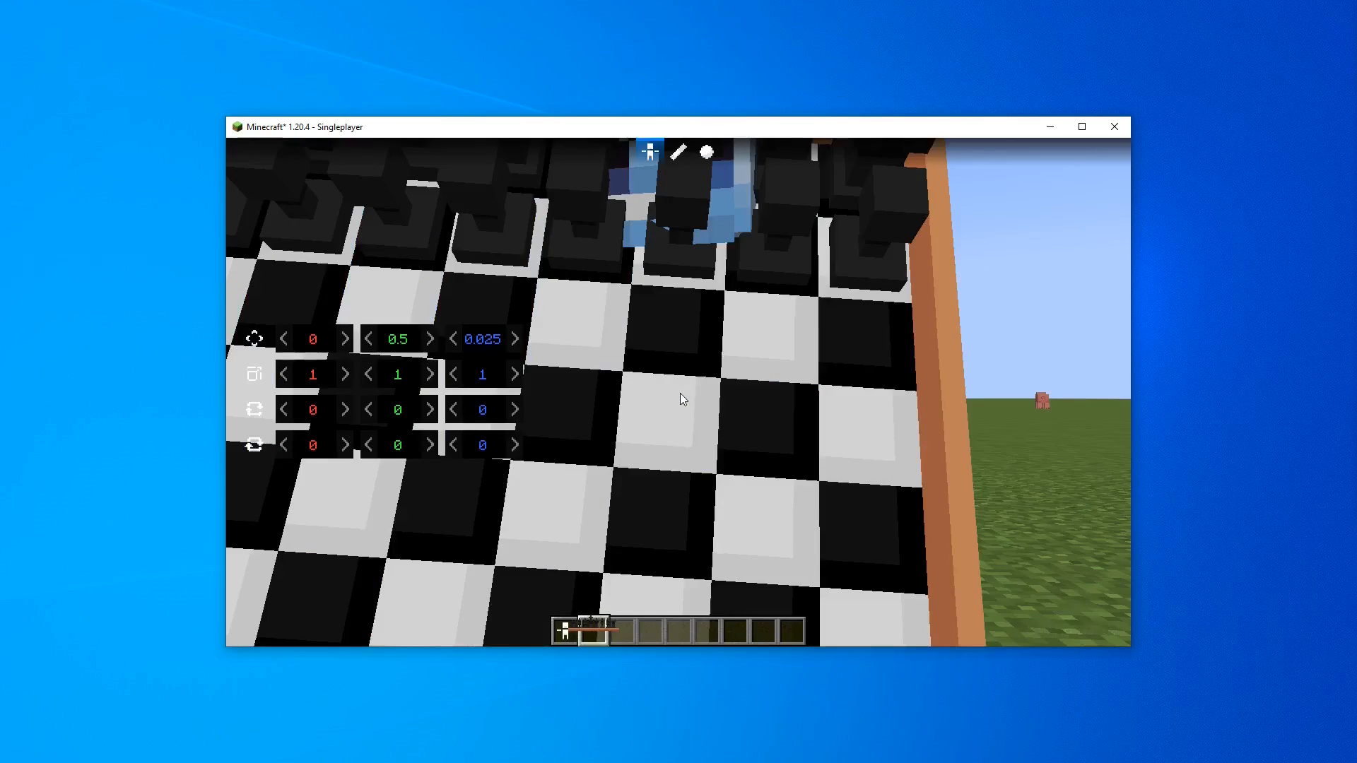
left_click_drag(800, 401, 677, 240)
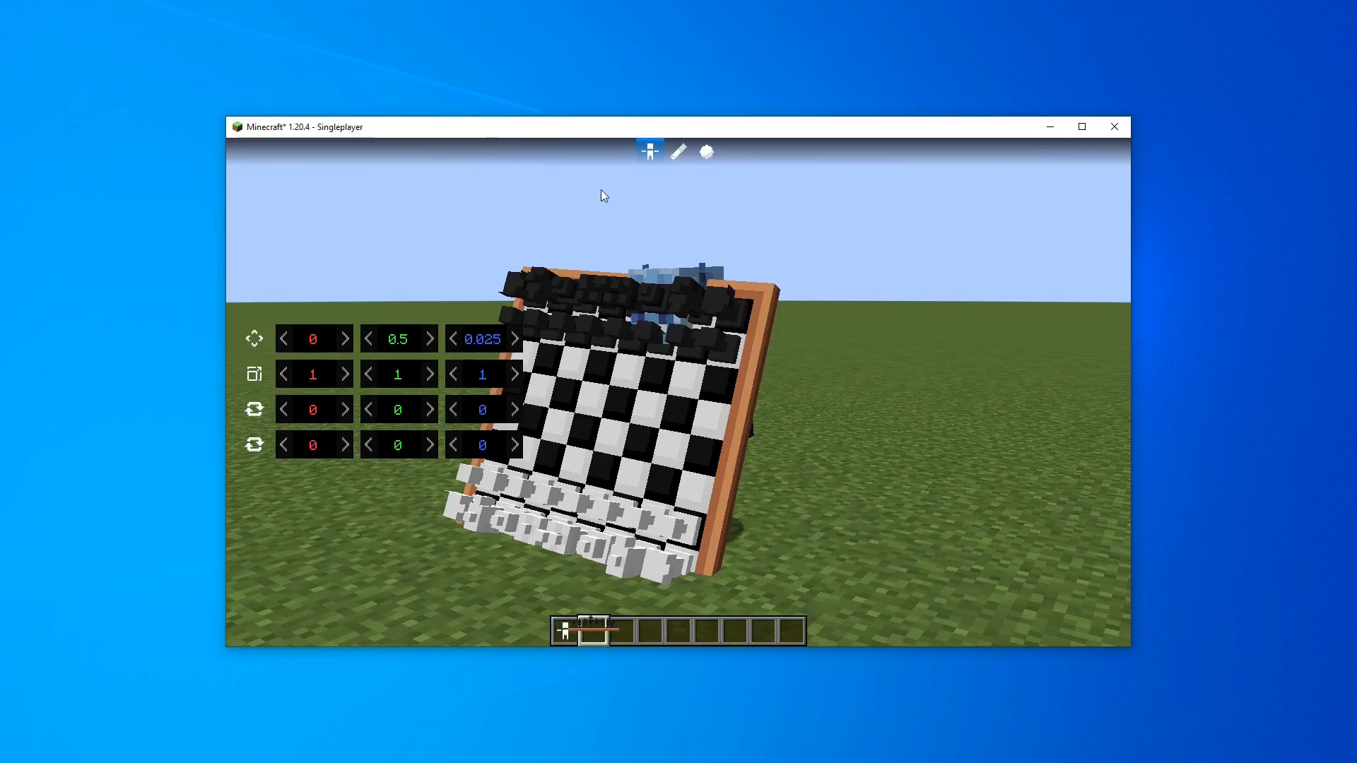
left_click_drag(309, 422, 407, 406)
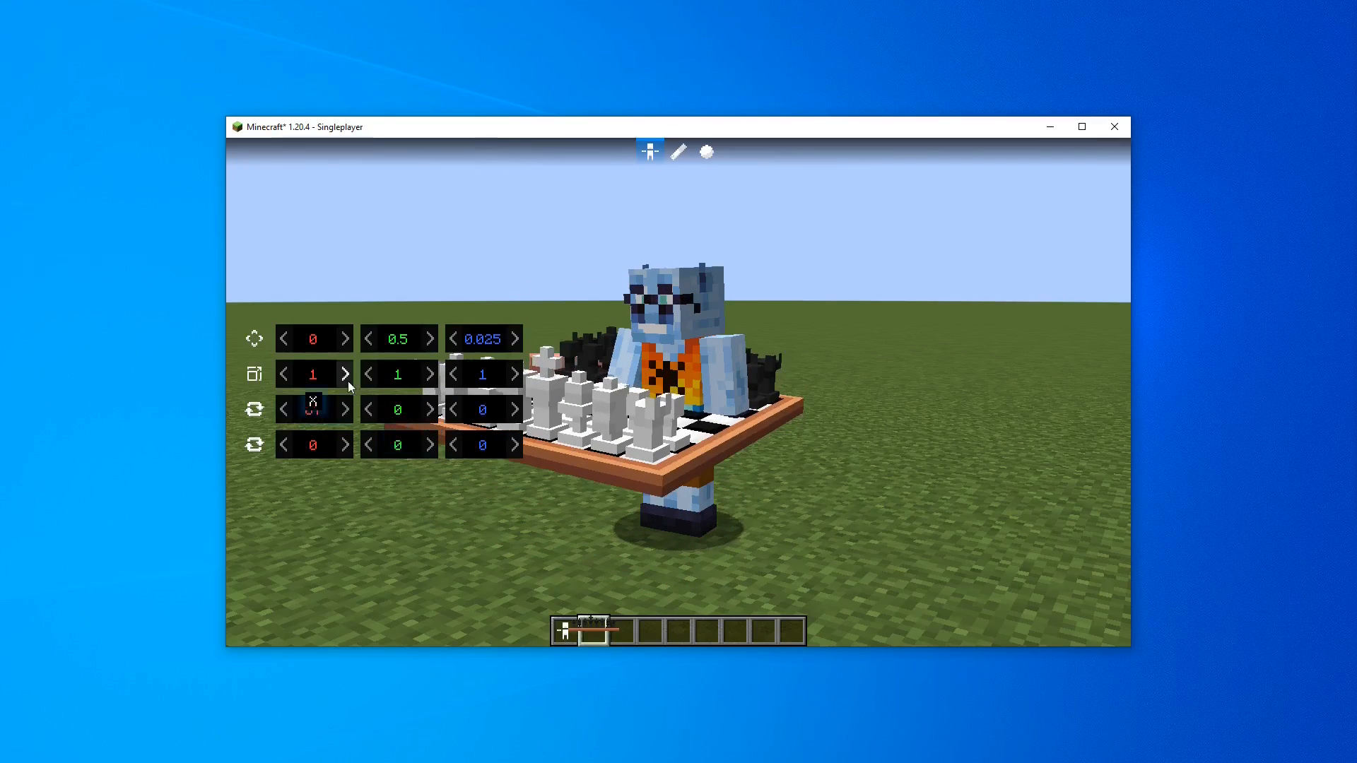
Set the first-person scale to 0.5 on all three axes
left_click(393, 377)
key("BackSpace")
type("0.25")
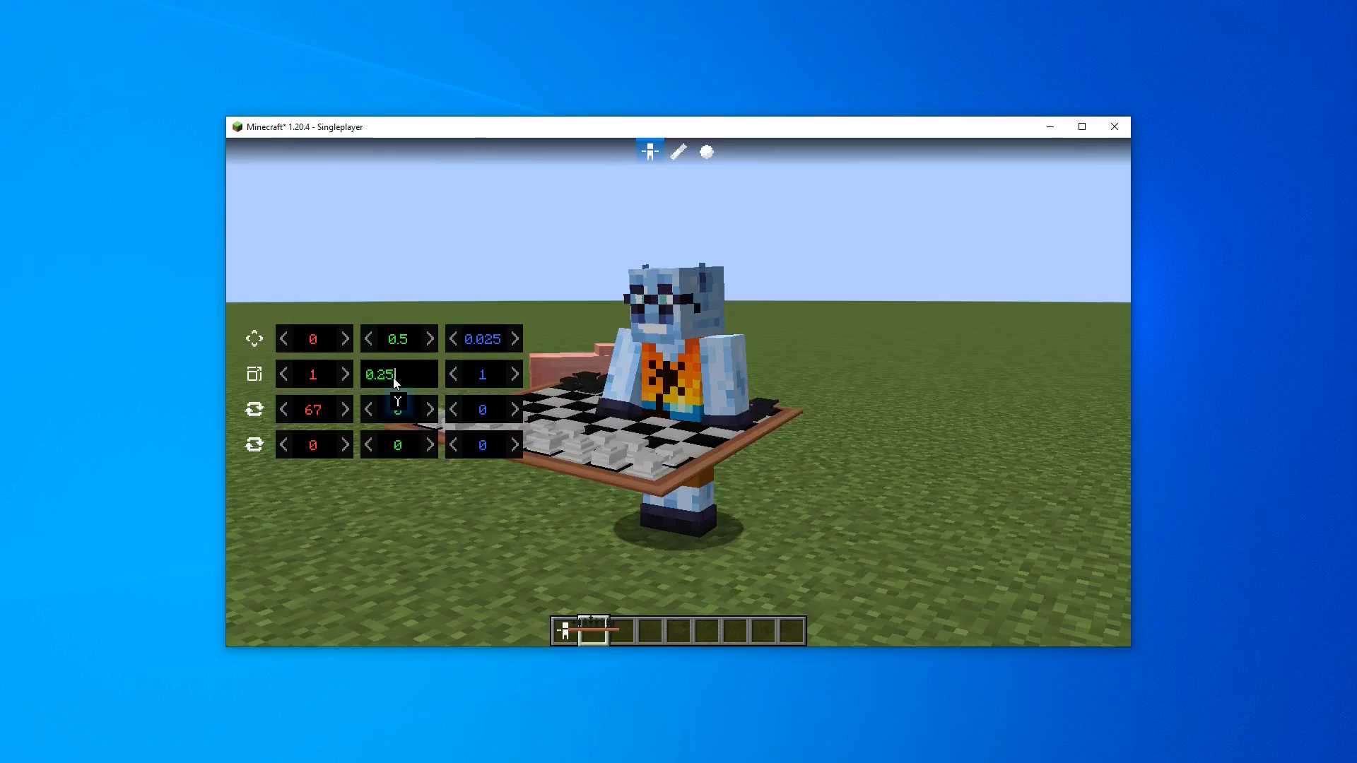
key("space")
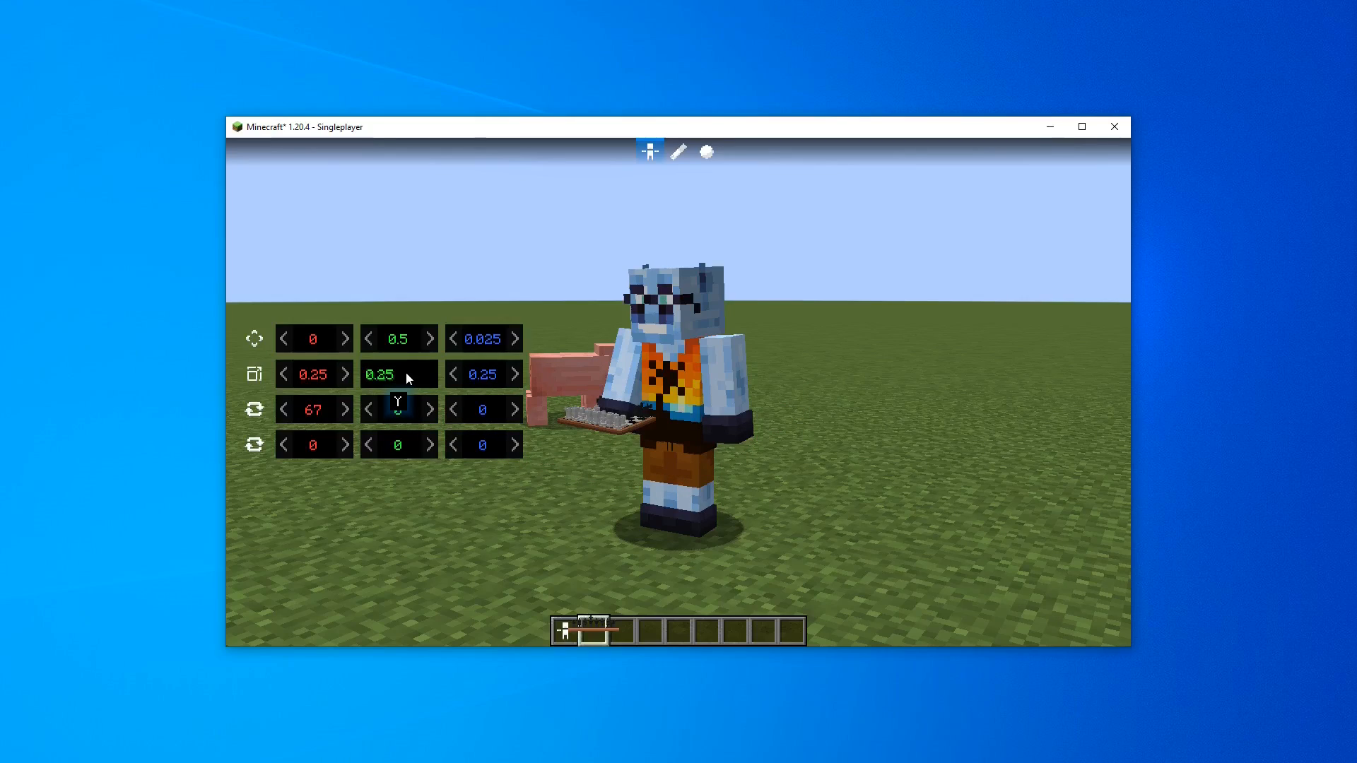
type("0.5")
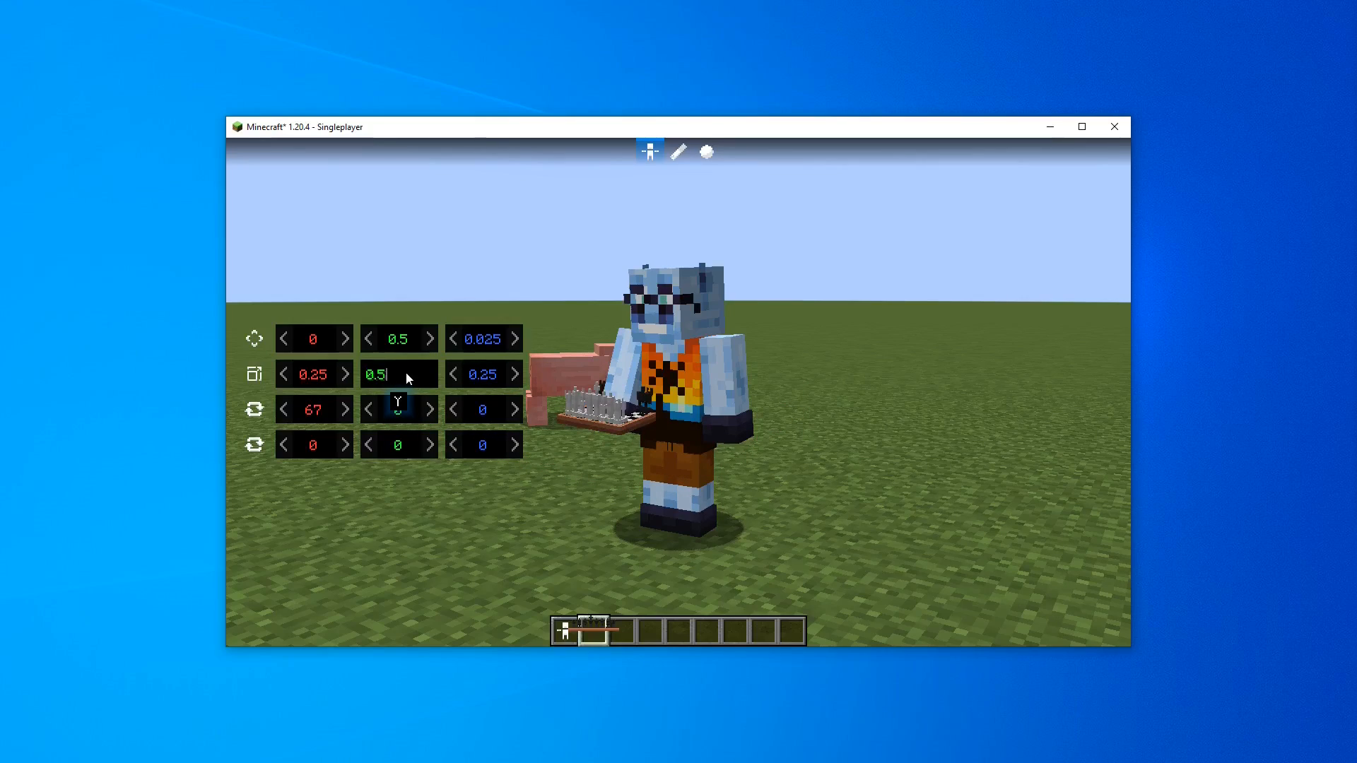
key("space")
Nudge the first-person position to about 0.695 Y and -0.092 Z, and set the second rotation's Y to 48
left_click_drag(492, 338, 451, 350)
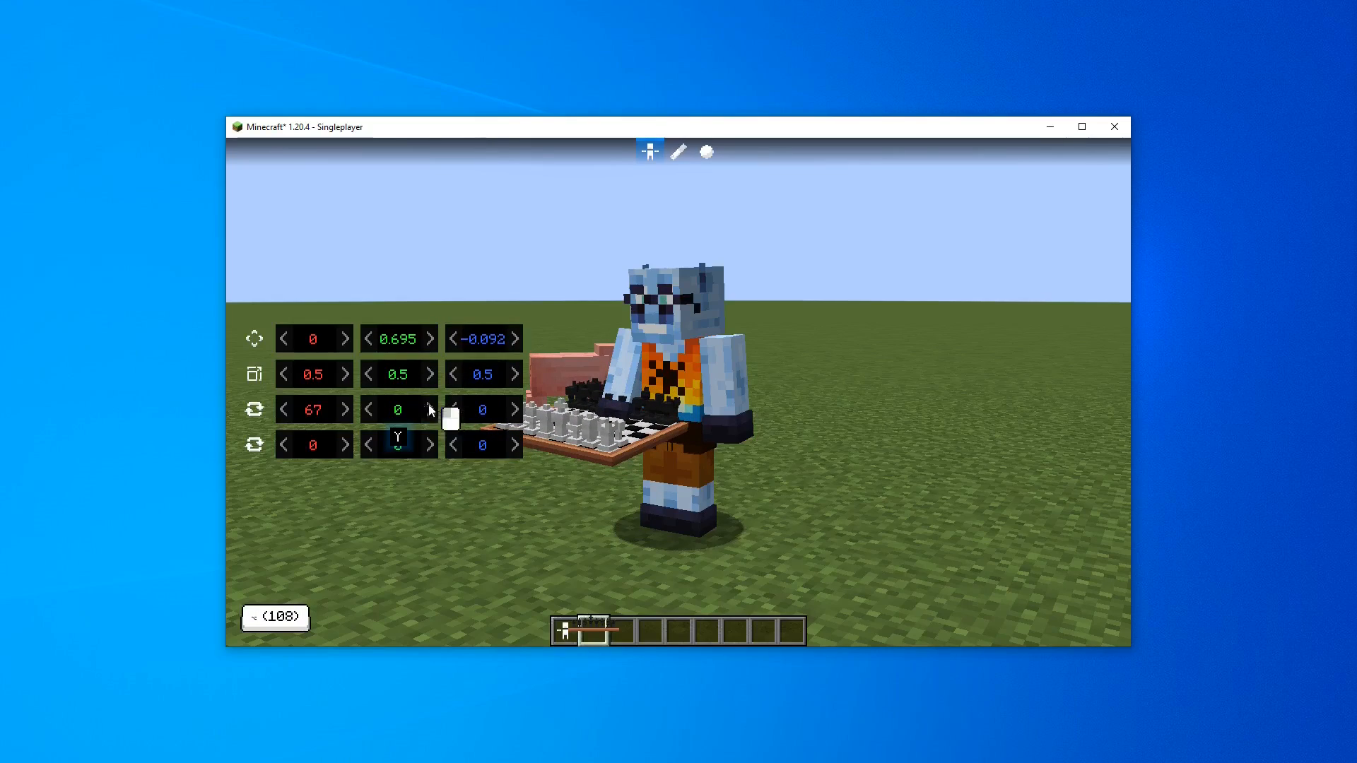
mouse_move(428, 405)
left_mouse_down()
mouse_move(490, 400)
mouse_move(411, 404)
left_mouse_up()
mouse_move(484, 435)
left_mouse_down()
mouse_move(546, 434)
mouse_move(465, 441)
mouse_move(490, 445)
left_mouse_up()
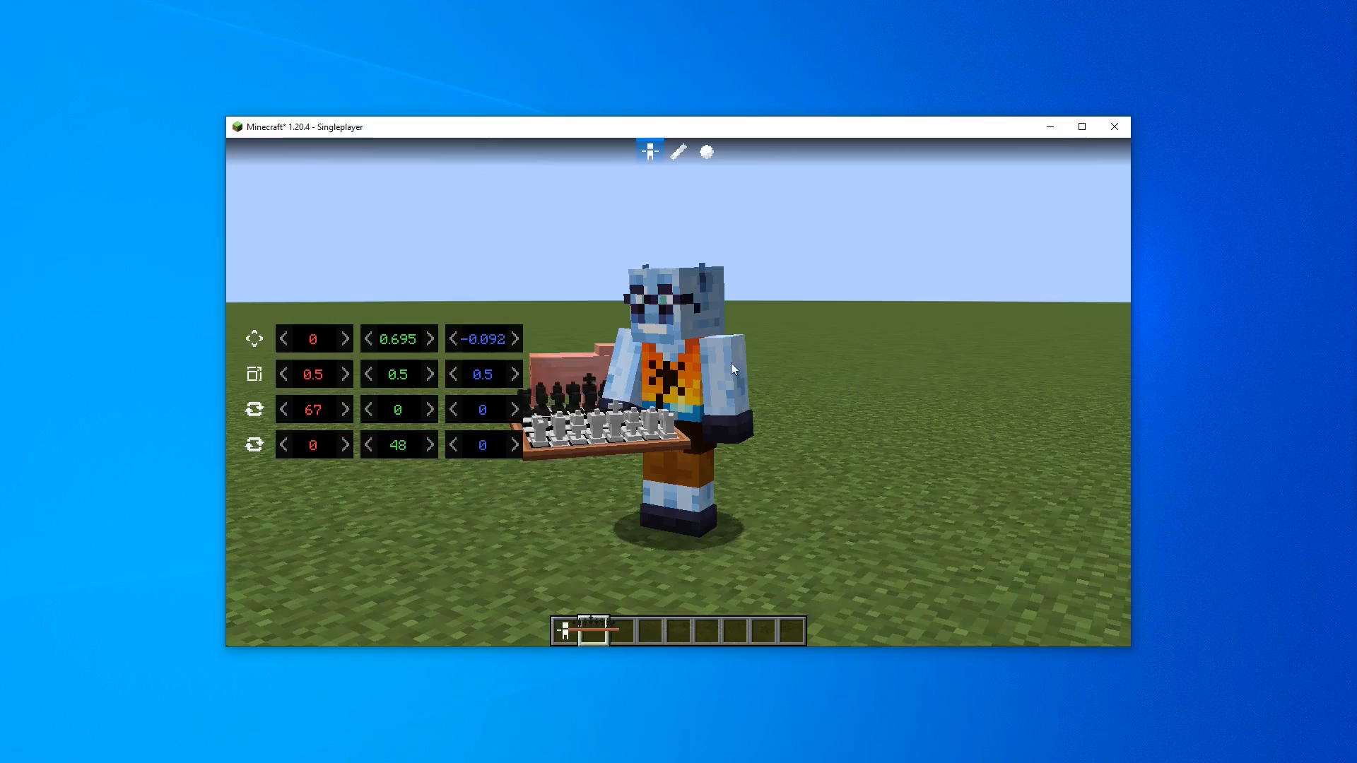
left_click_drag(732, 367, 901, 387)
left_click_drag(773, 339, 614, 344)
left_click_drag(335, 346, 362, 339)
Switch to the third-person transform, set its scale to 0.5 and rotate it about 193 on Y
left_click(678, 151)
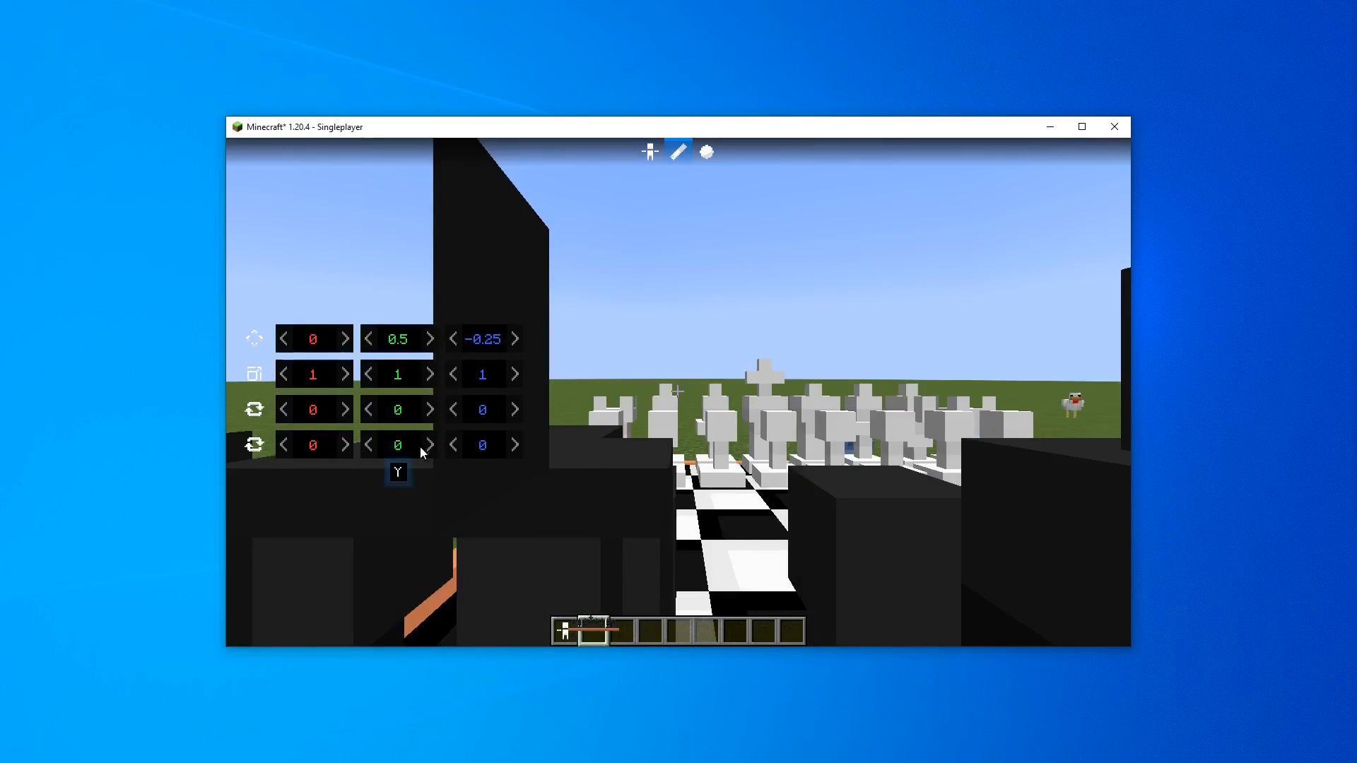
key("ctrl+a")
type("0.5")
key("Return")
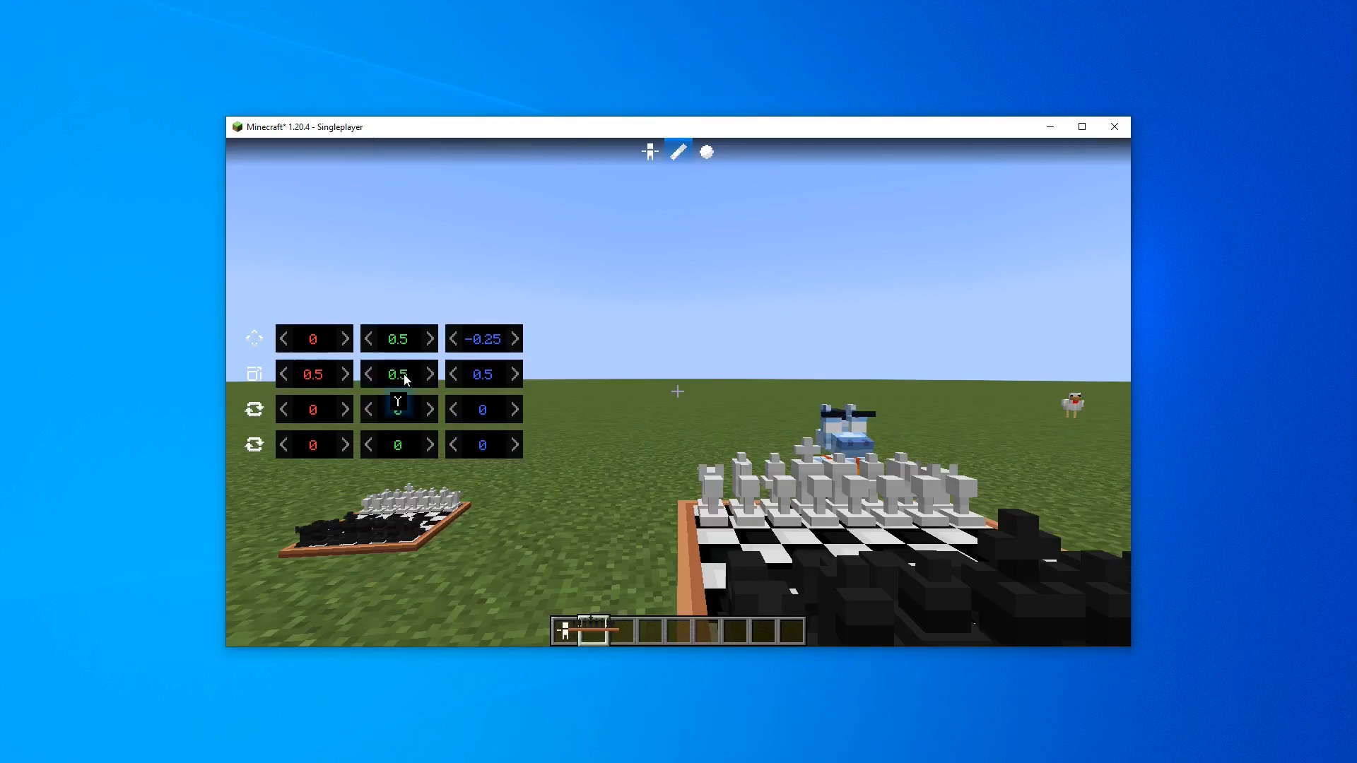
left_click_drag(388, 414, 856, 482)
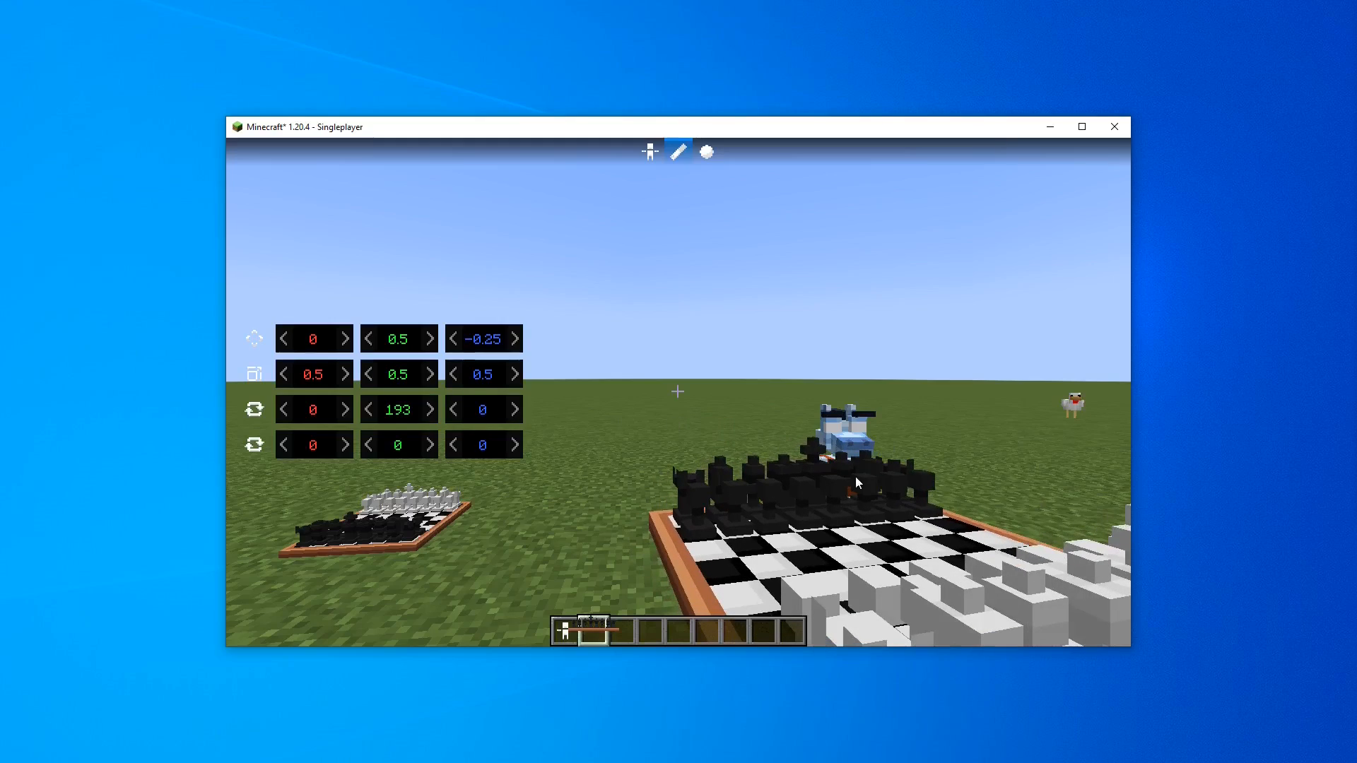
Switch to the Inventory (GUI) transform and reset its transformation
left_click(707, 151)
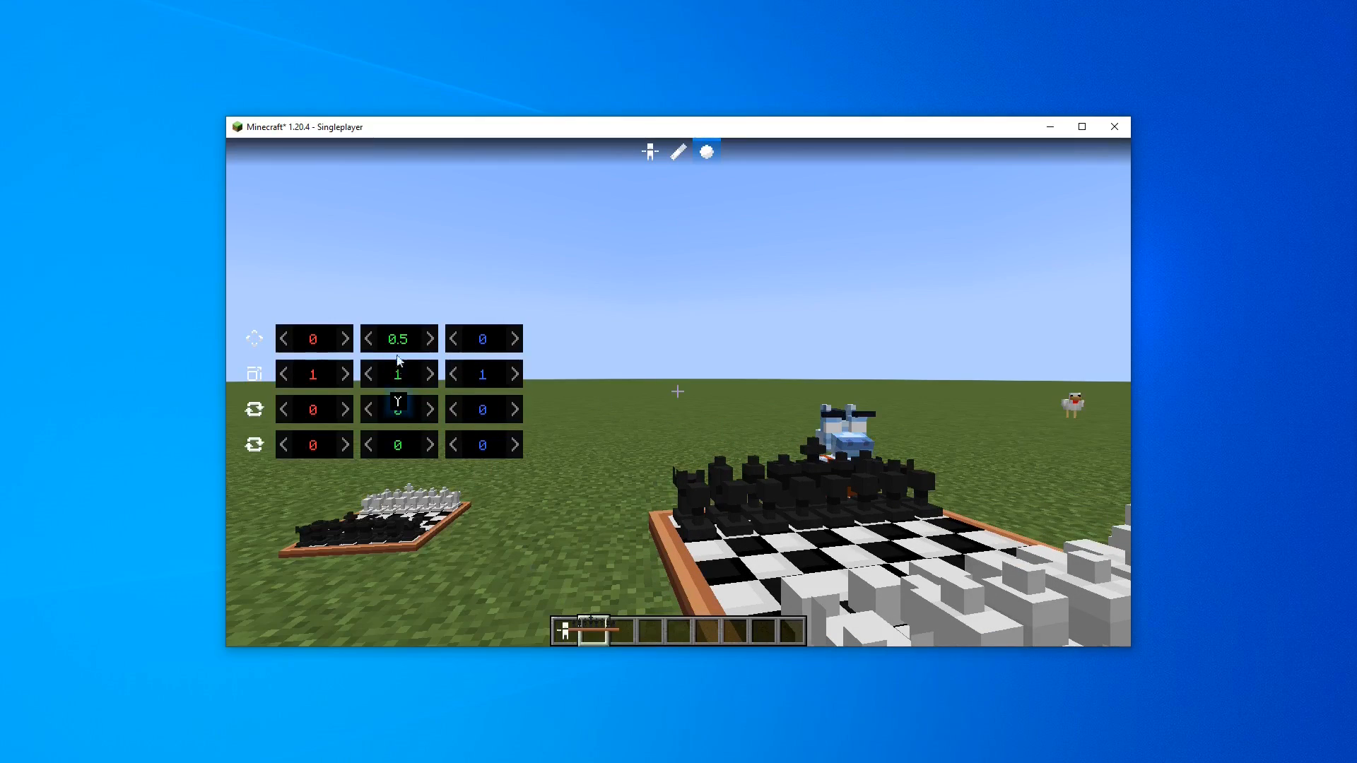
left_click_drag(427, 341, 395, 344)
right_click(396, 344)
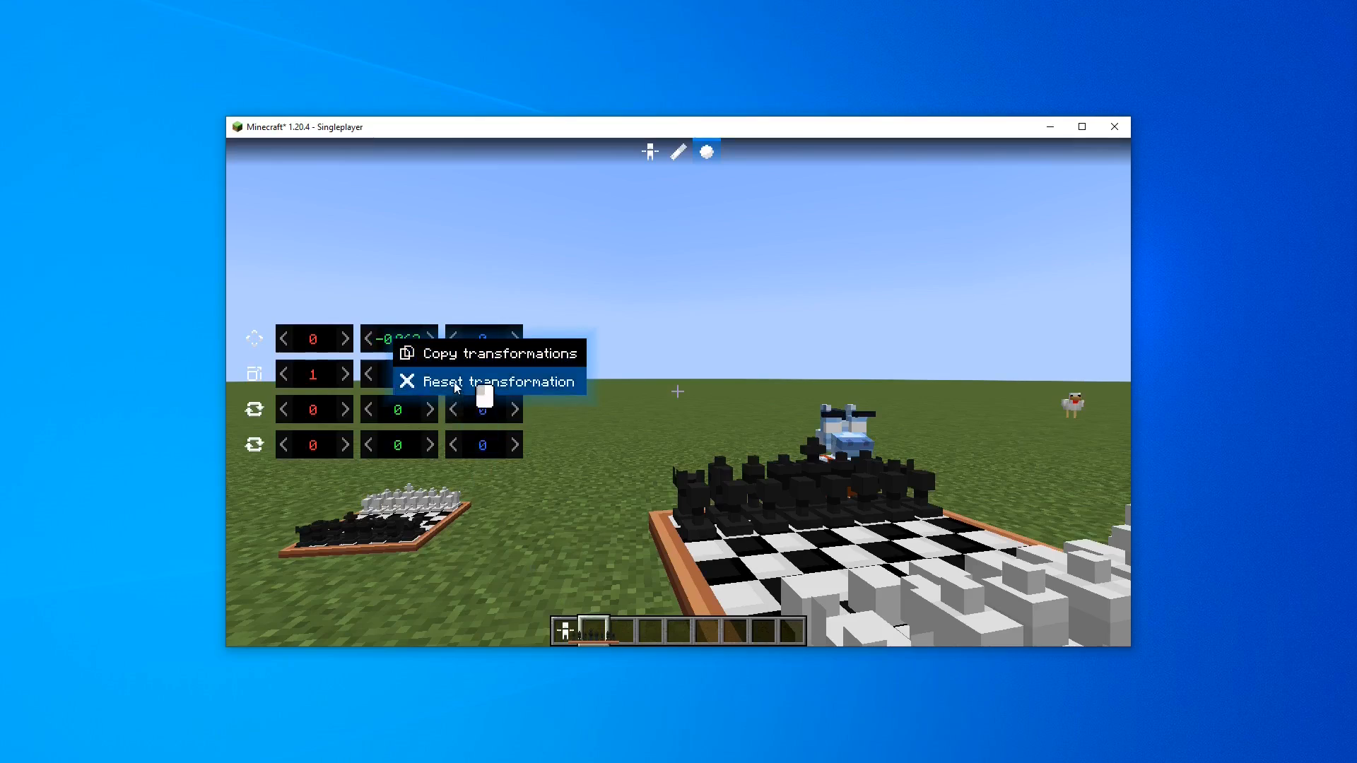
left_click(459, 375)
Rotate the inventory transform about 39 on X and 22 on Y, and set its scale to 0.25
left_click_drag(399, 411, 441, 419)
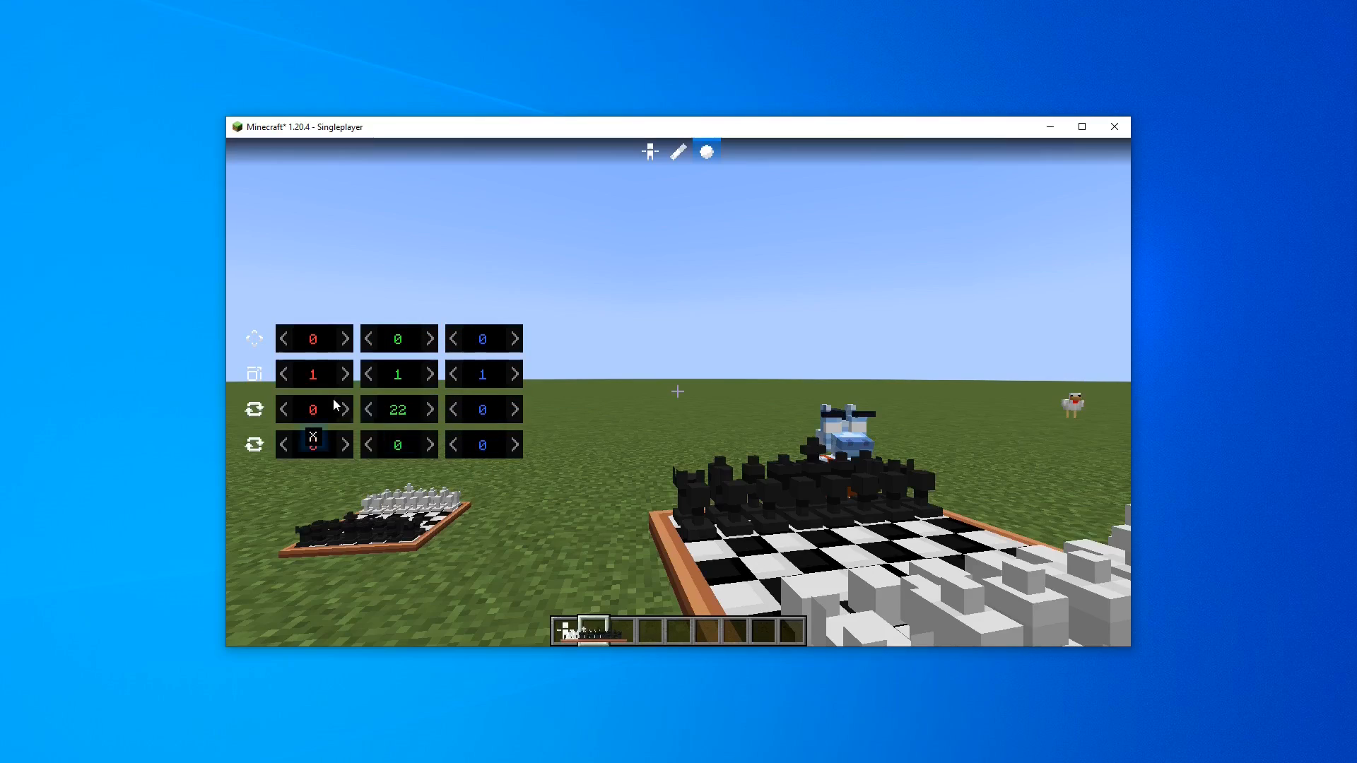
left_click_drag(333, 399, 385, 414)
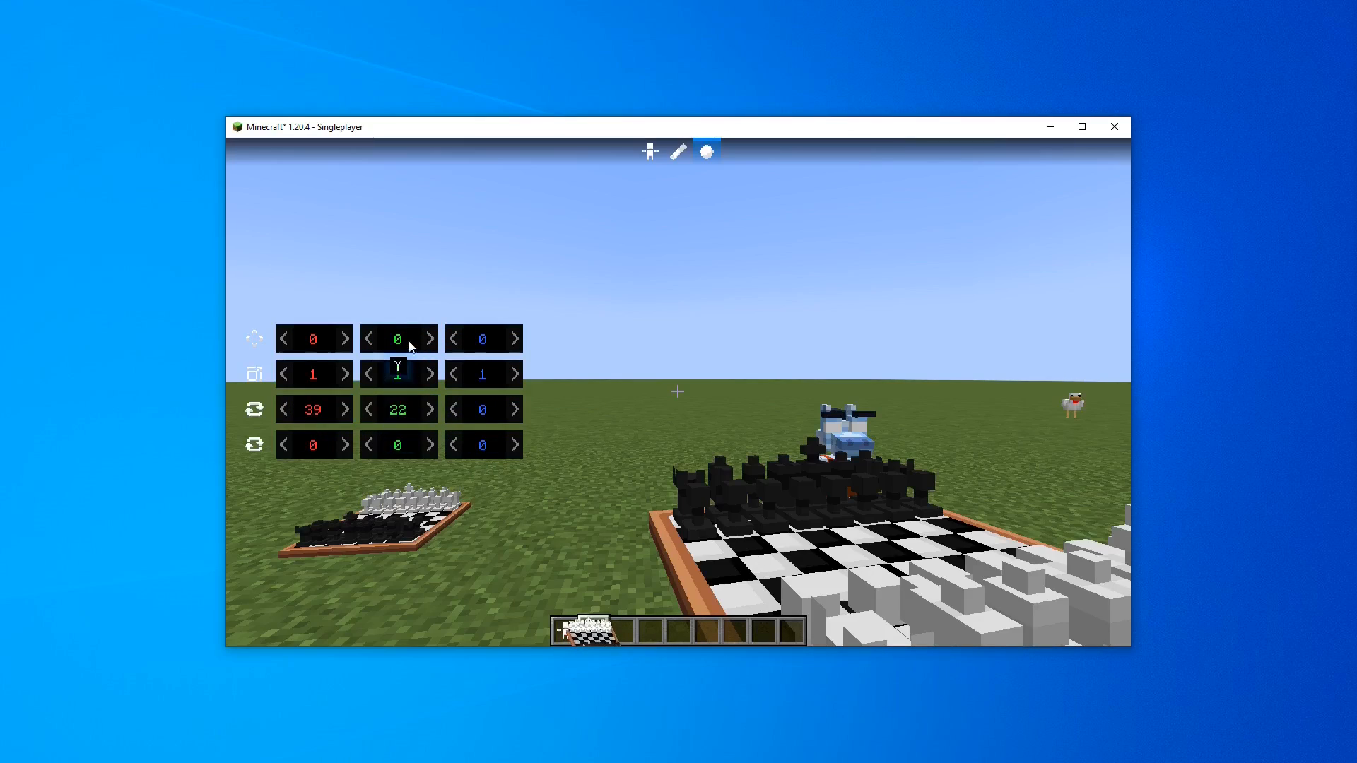
left_click(401, 373)
type("0.")
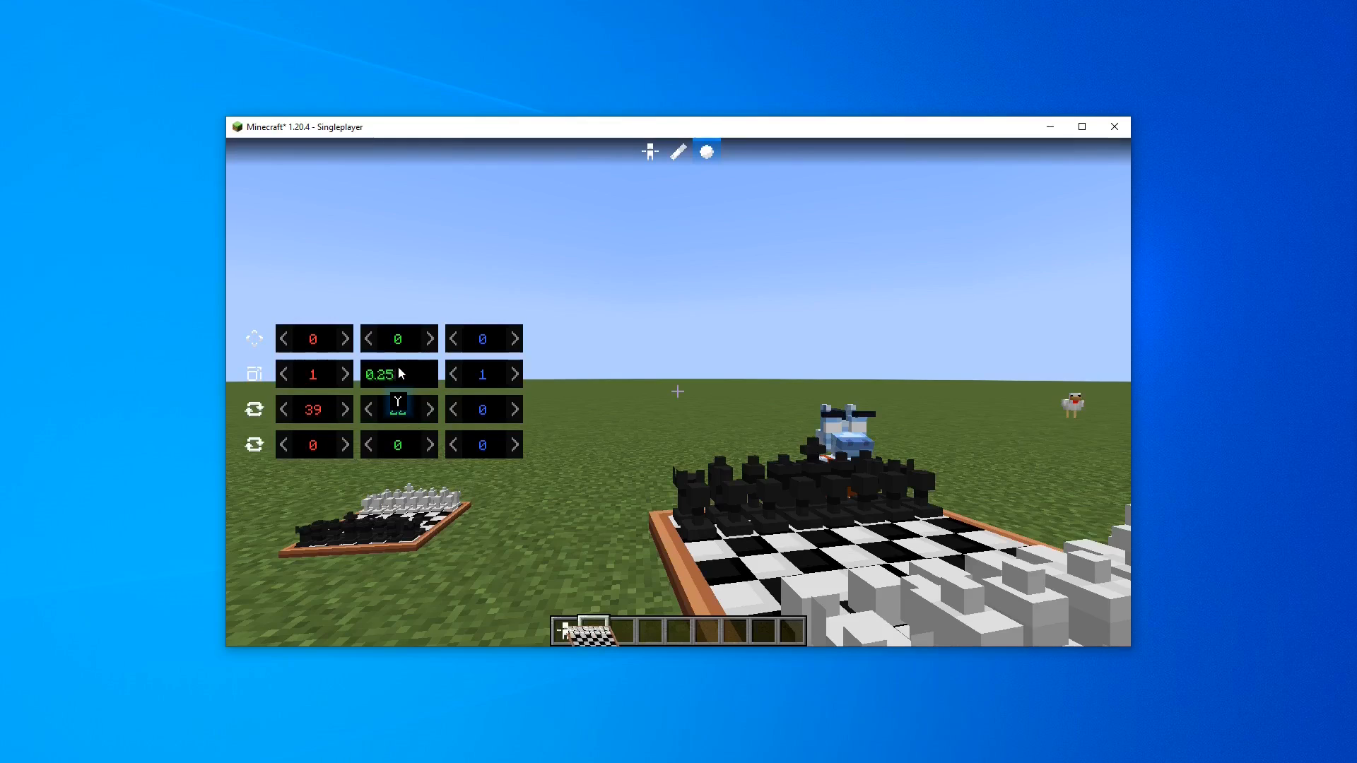
type("25")
key("space")
key("Return")
Raise the inventory position Y to about 0.477 and set the scale to 0.75 on all axes
left_click_drag(398, 342, 477, 333)
left_click(397, 381)
type("0.75")
key("space")
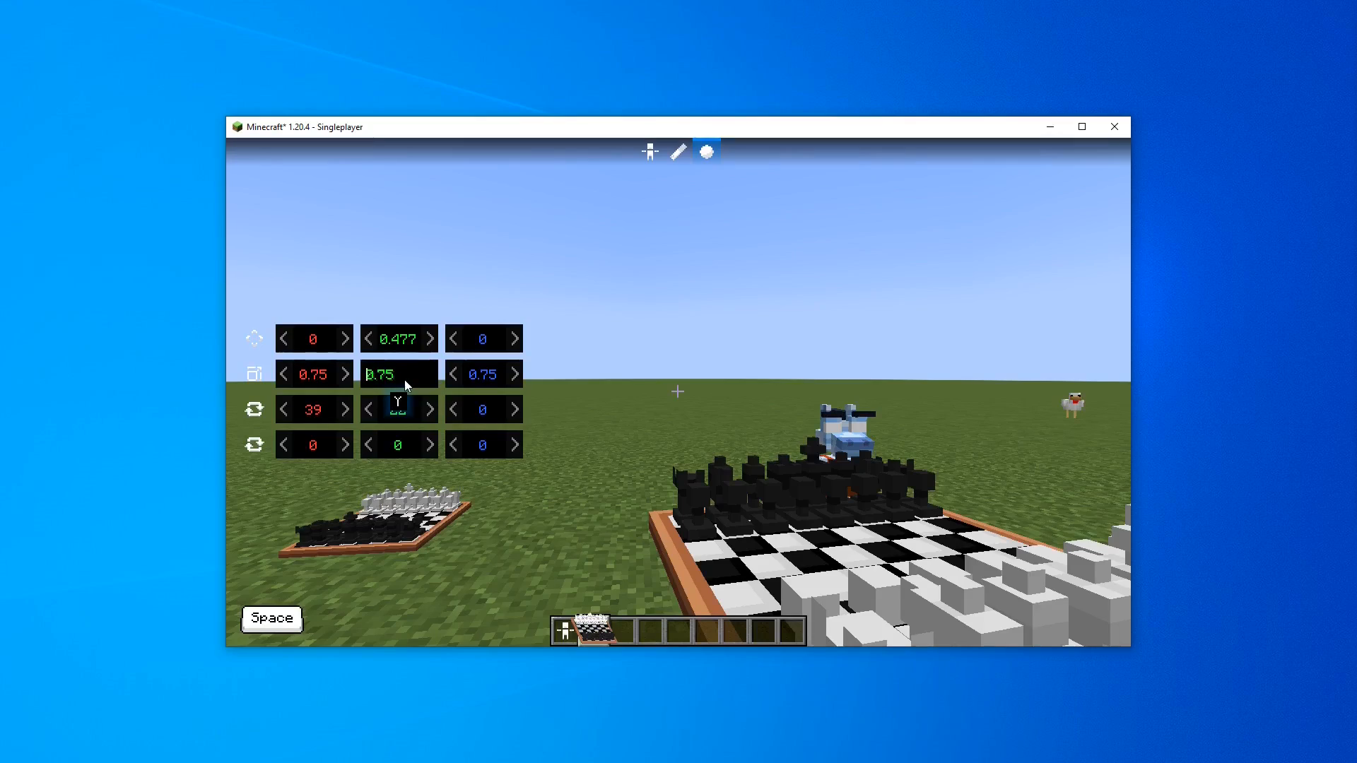
Set the inventory scale to 0.5 on all axes and close the transform editor
key("Right")
key("Right")
key("Right")
key("BackSpace")
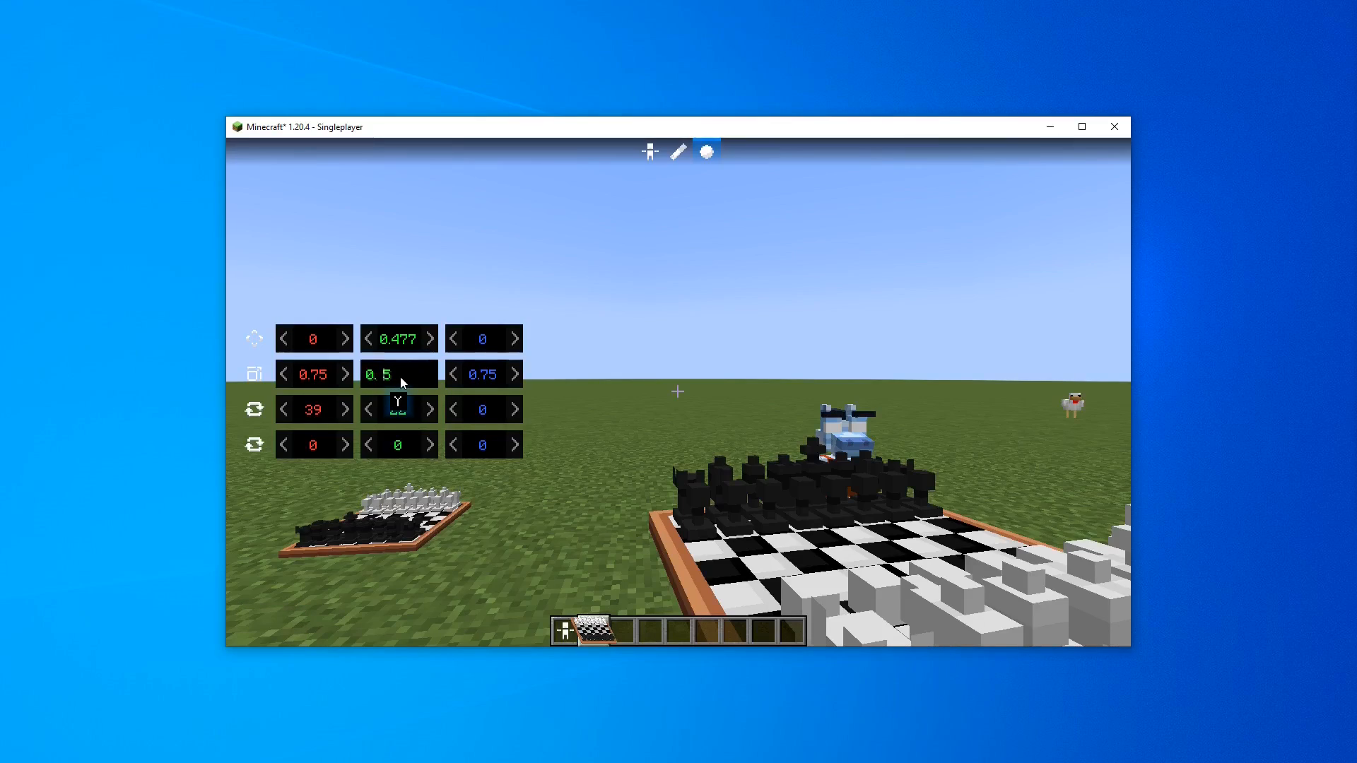
left_click(414, 374)
key("BackSpace")
key("BackSpace")
key("BackSpace")
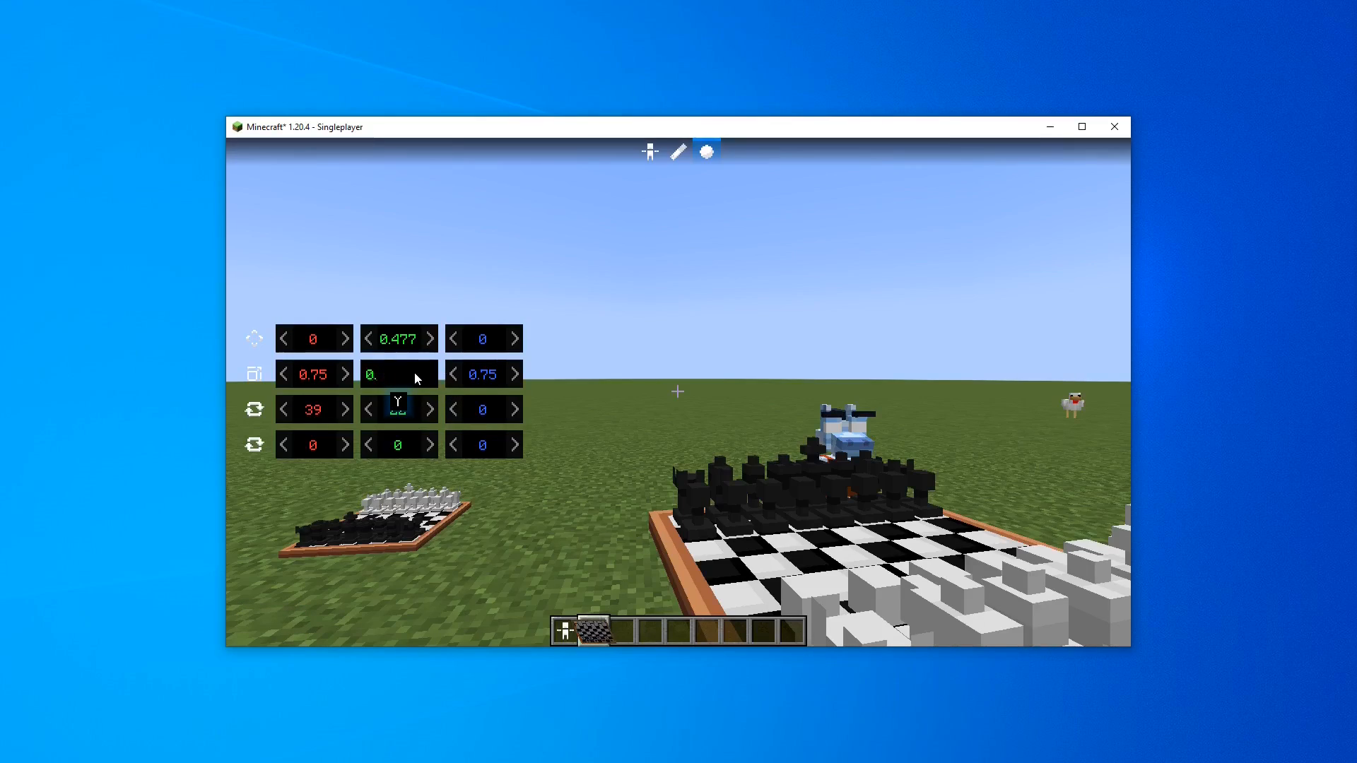
type("5")
key("space")
key("Escape")
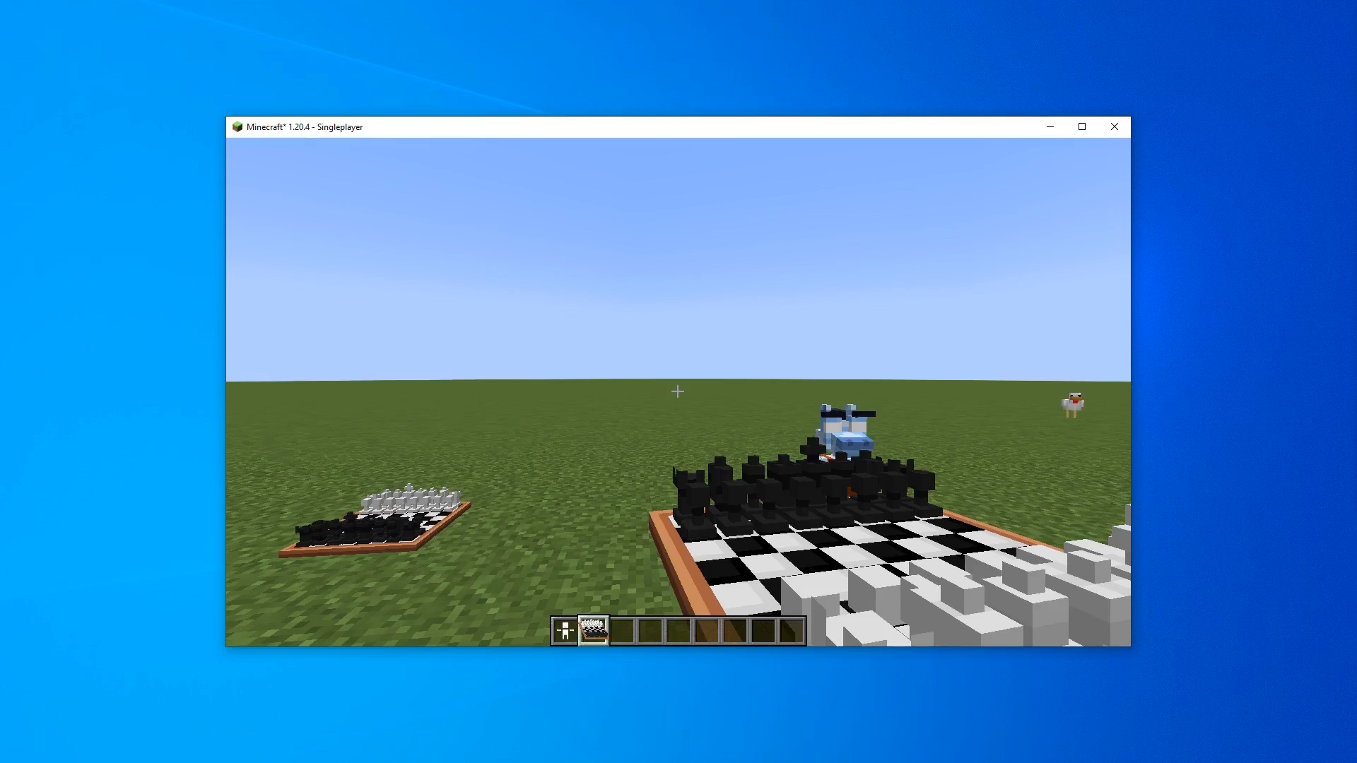
Open the inventory to view the chess Model block item's icon
key("e")
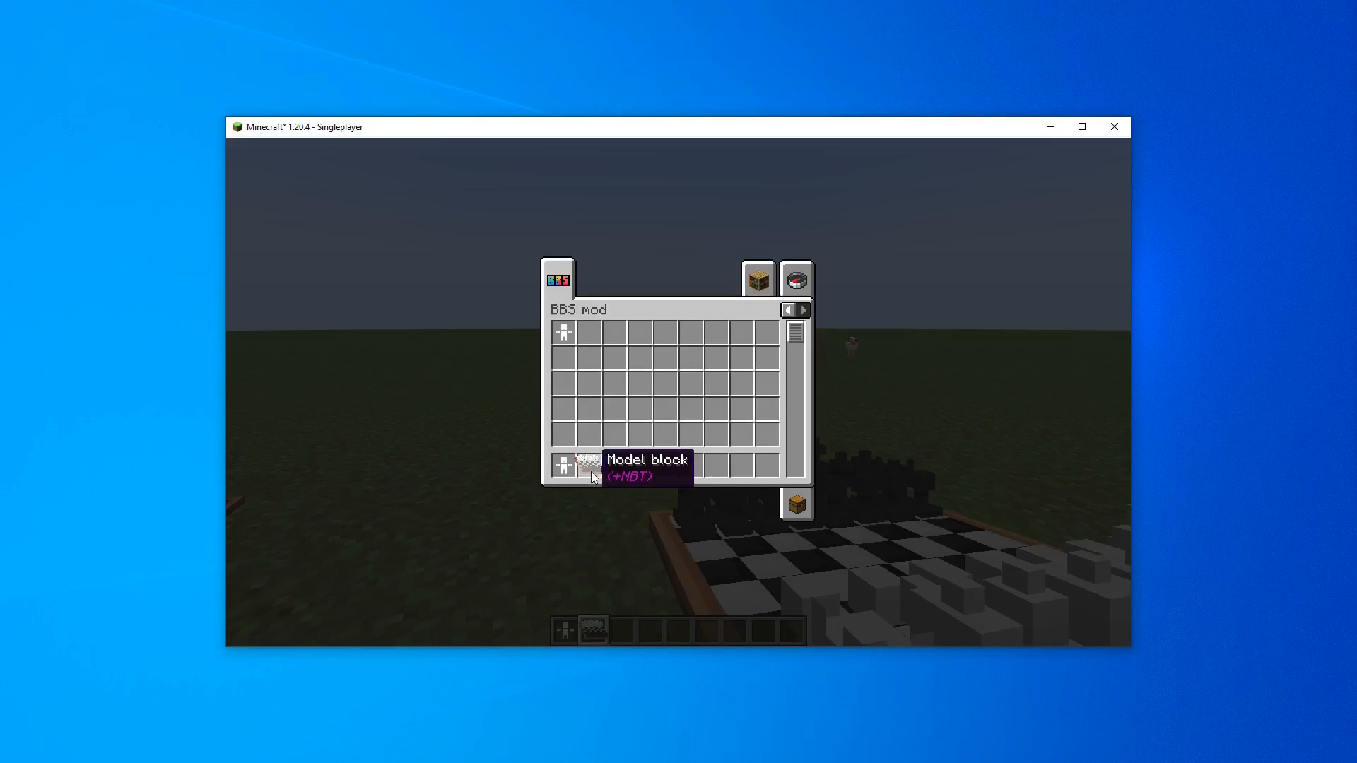
Close the inventory and view the held chess Model block item from third-person perspectives
key("e")
key("F5")
key("F5")
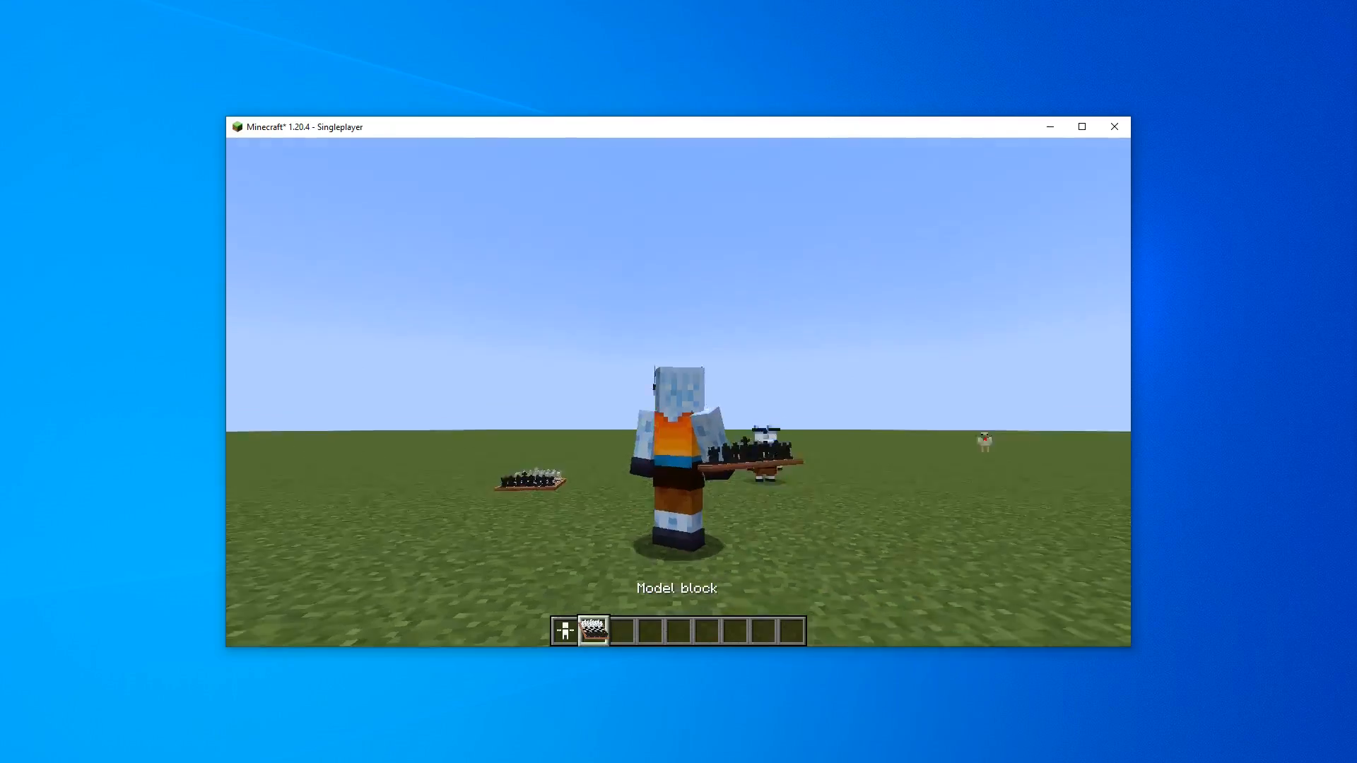
key("F5")
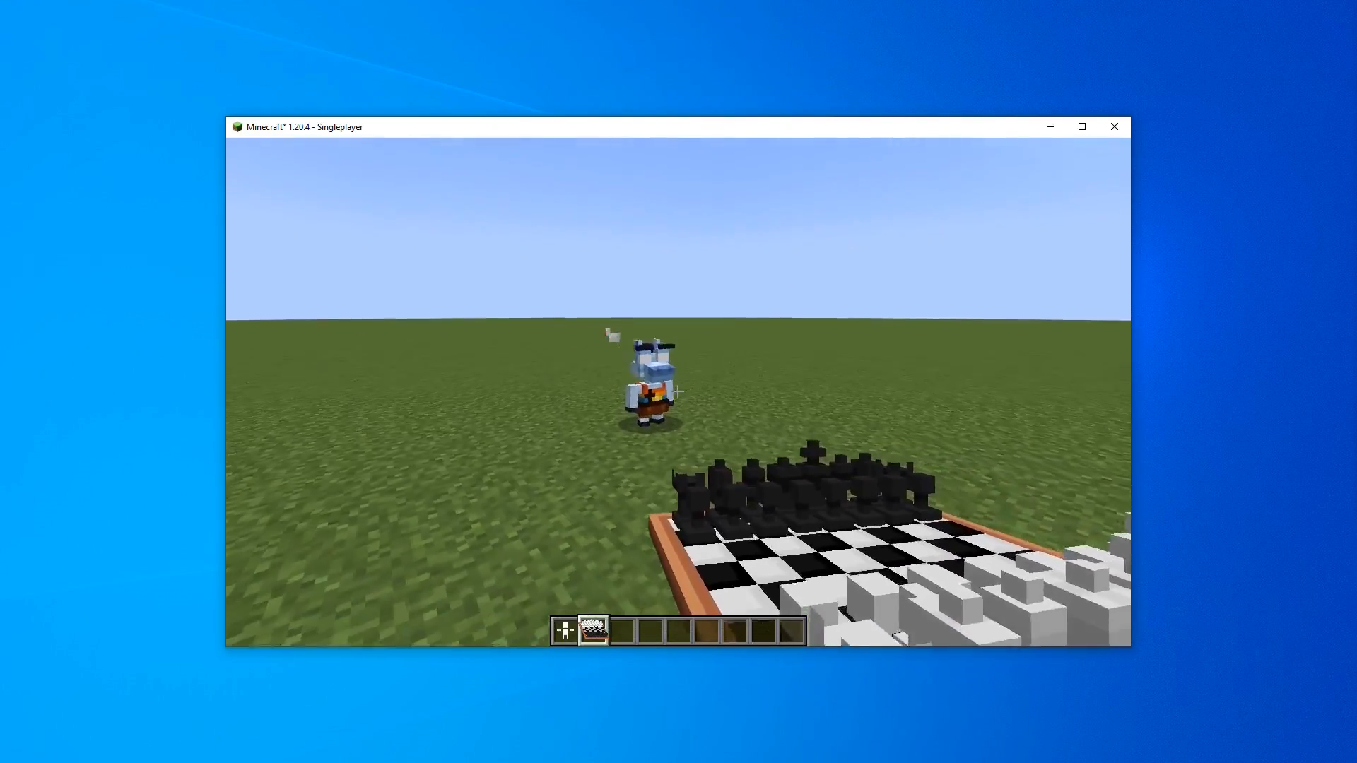
Open the chess model block's settings and raise its Y position offset slightly
right_click(677, 391)
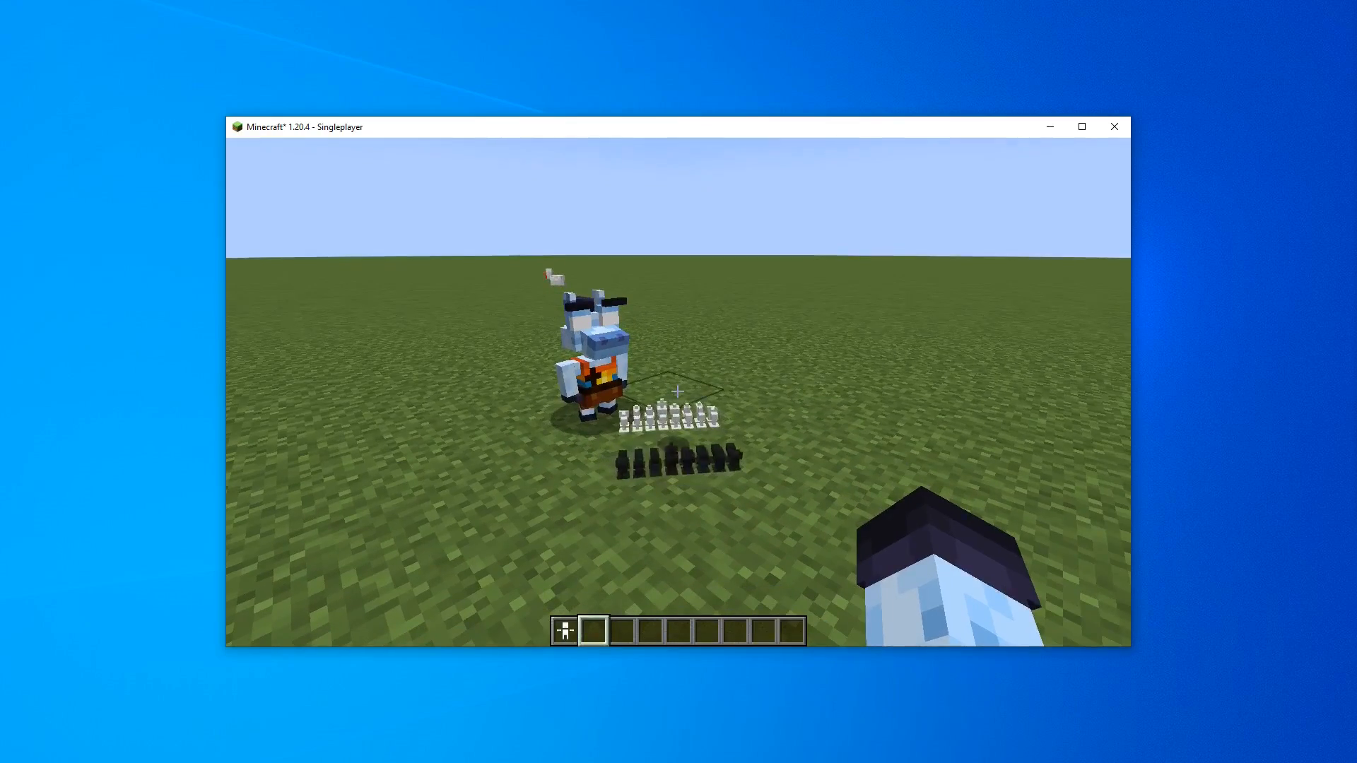
middle_click(677, 390)
right_click(677, 391)
right_click(677, 391)
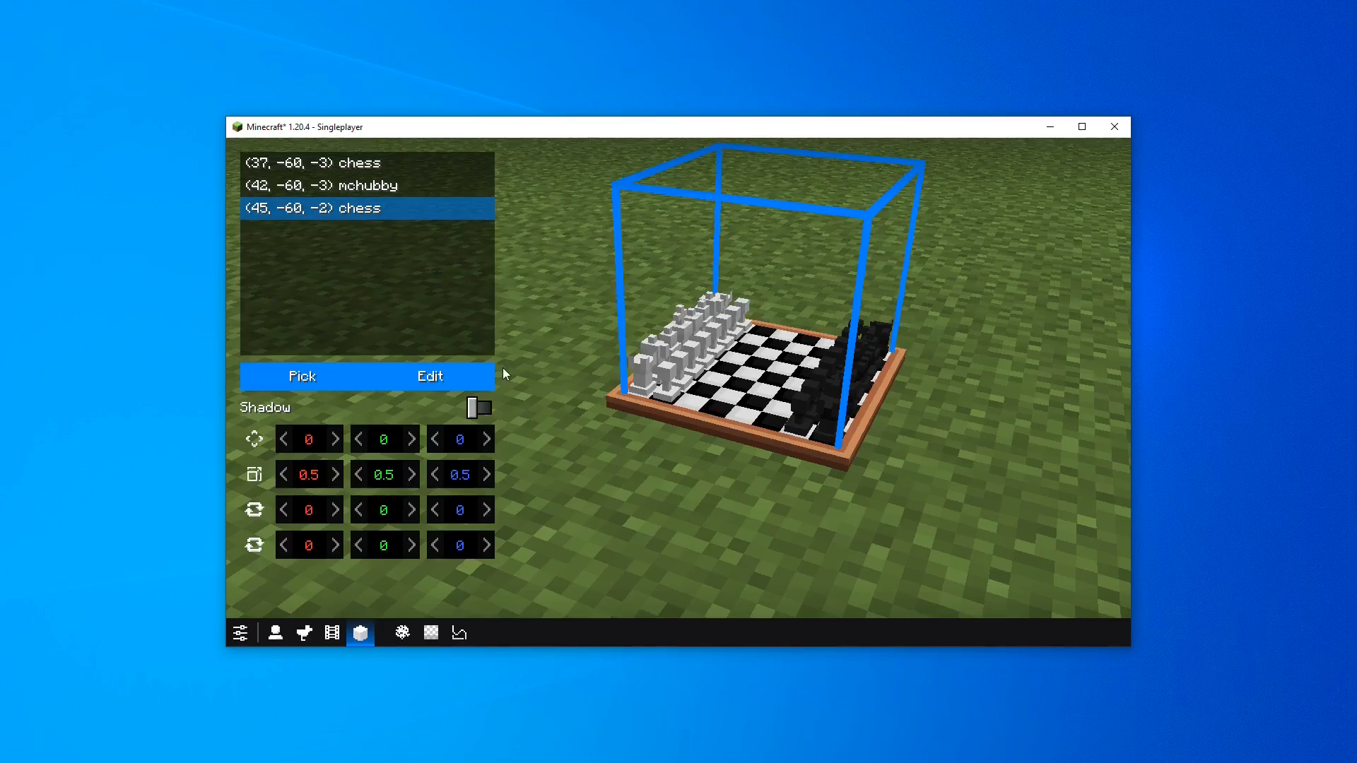
scroll(387, 441, "up", 20)
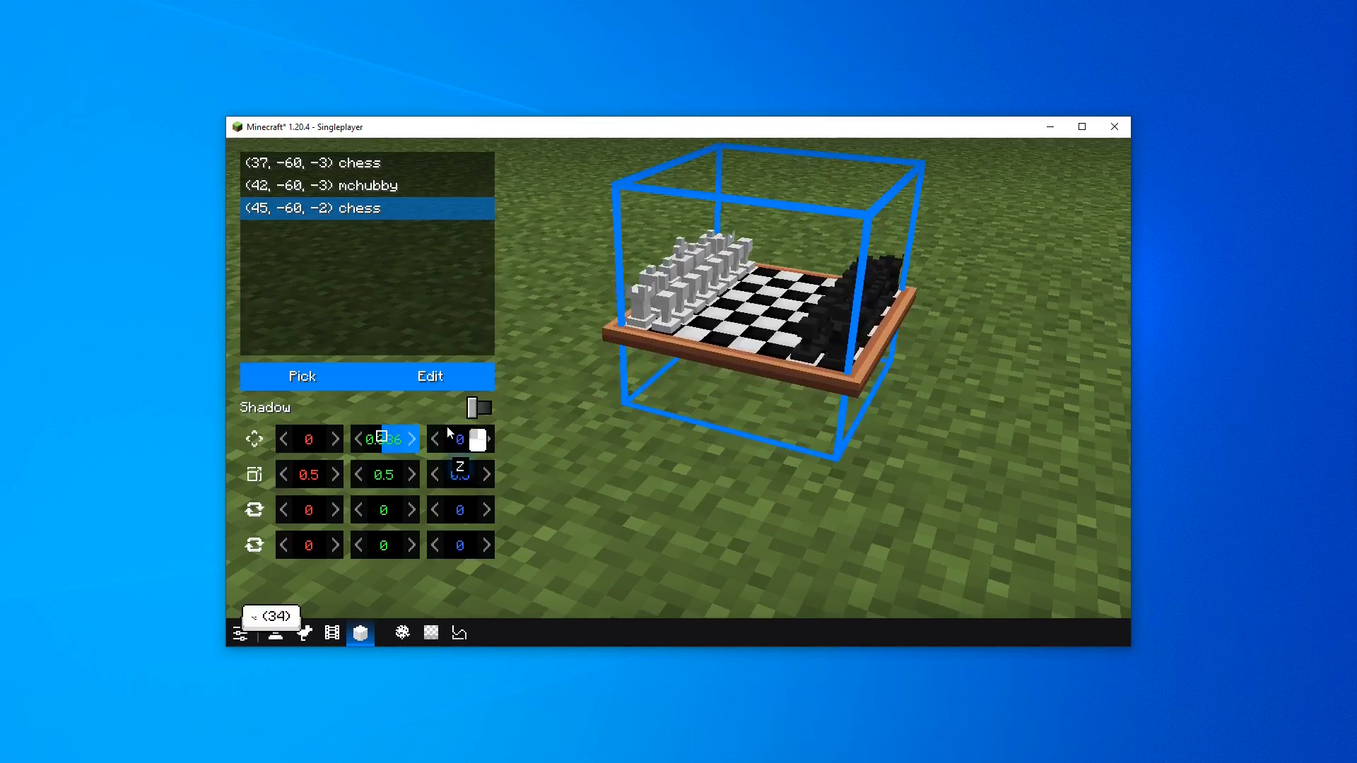
key("Escape")
Take the chess Model block item from the inventory and place another block on the ground
key("e")
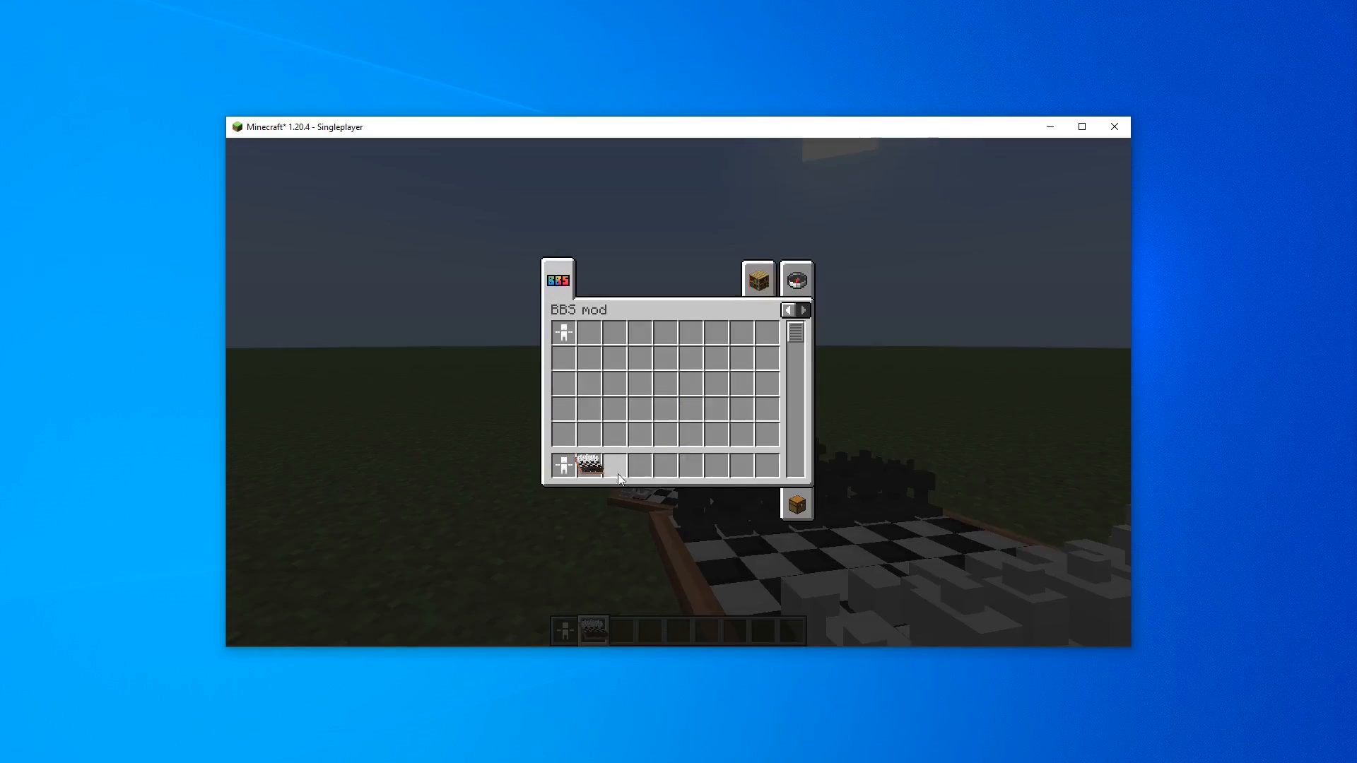
left_click(618, 415)
key("e")
middle_click(677, 391)
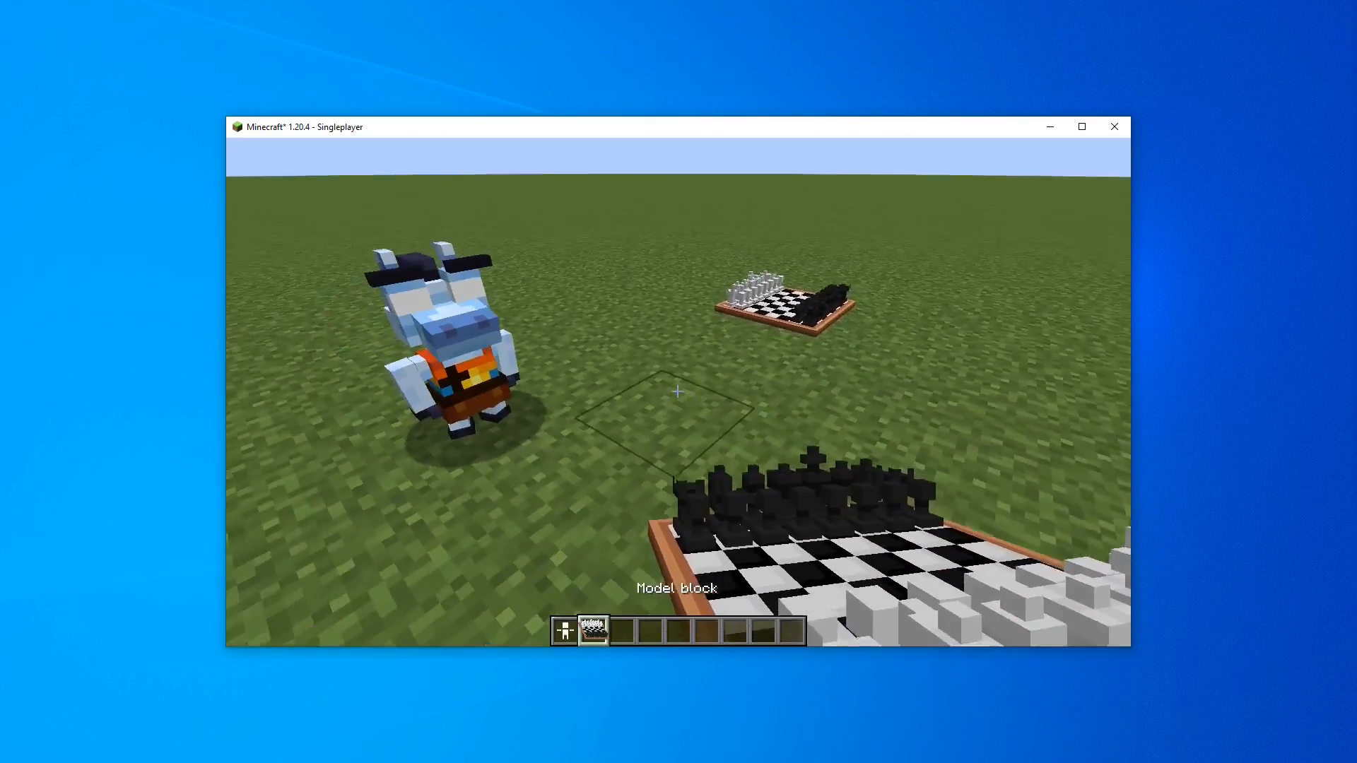
right_click(677, 390)
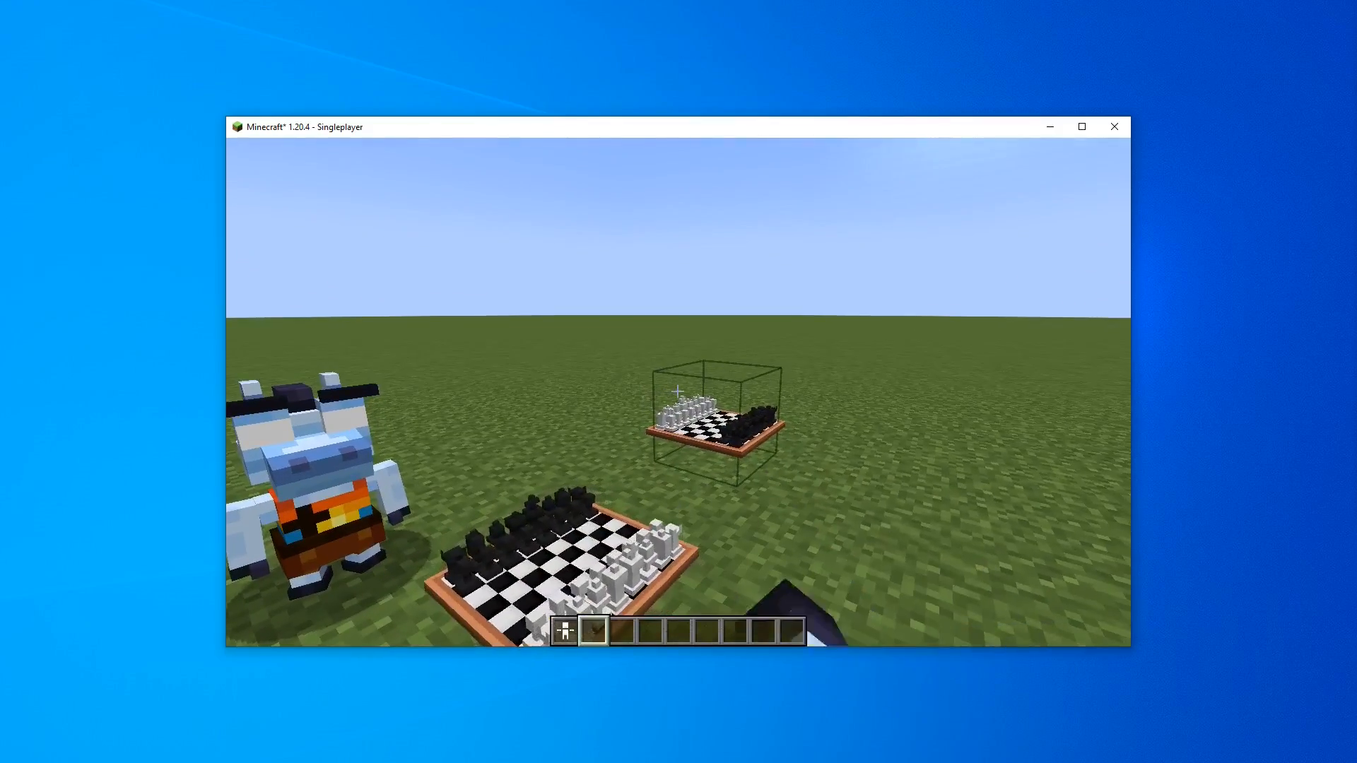
Open the placed chess model block's settings and set its Y scale to 0.4
right_click(677, 391)
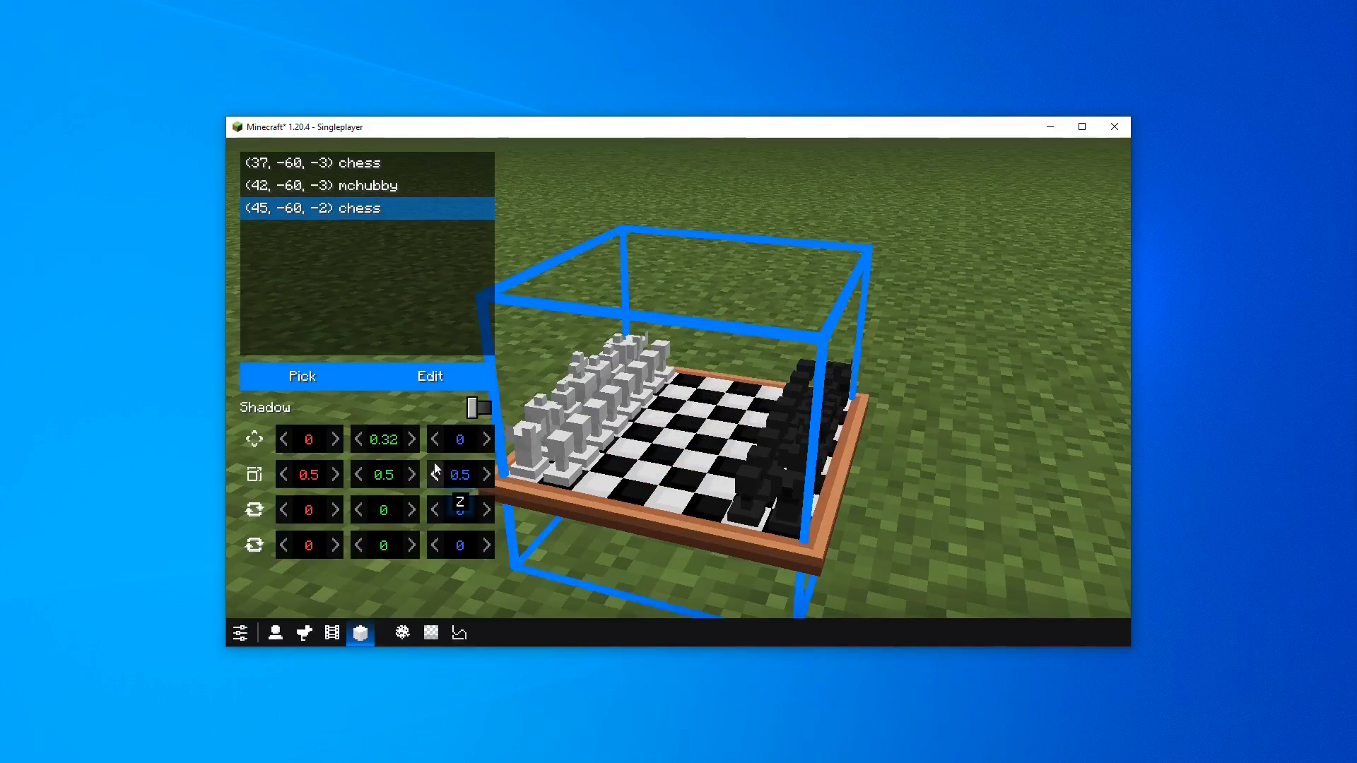
left_click(388, 473)
key("BackSpace")
type("4")
key("Escape")
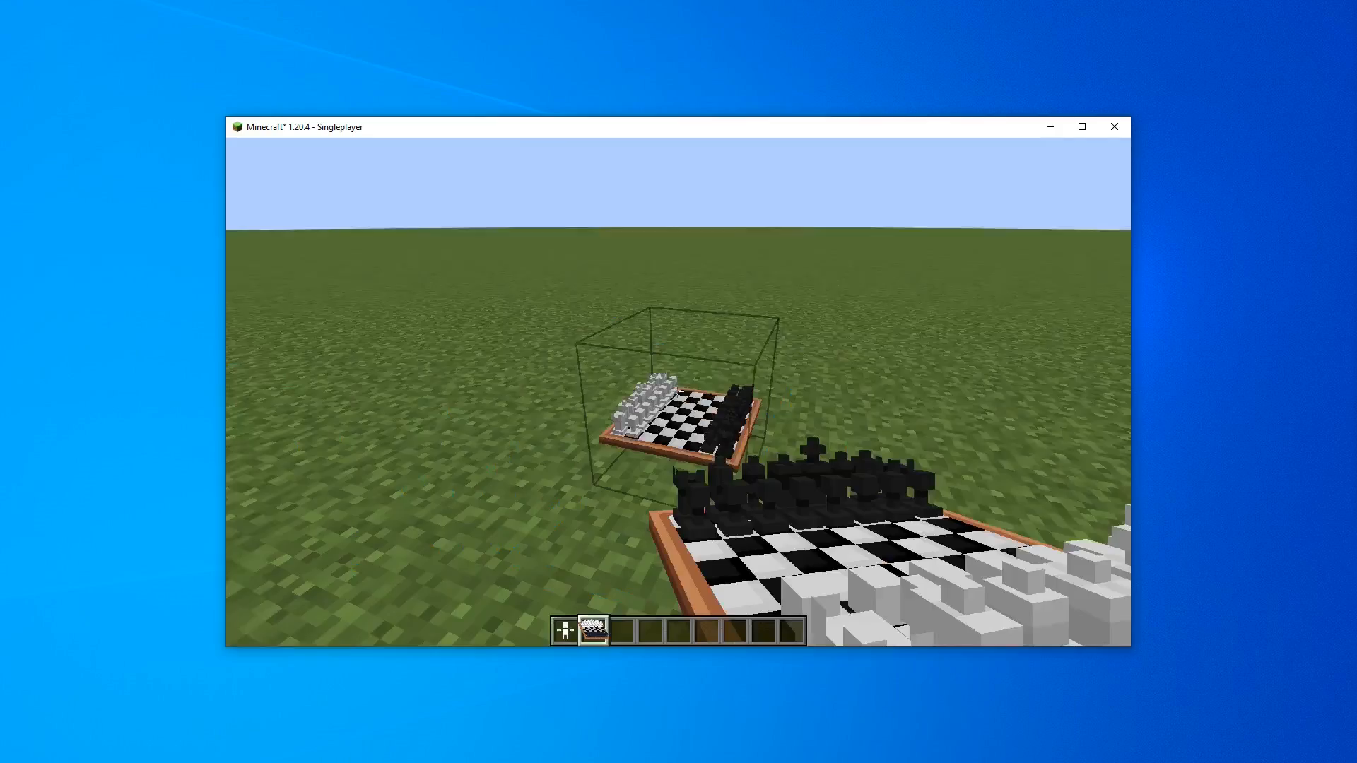
middle_click(677, 391)
key("e")
left_click(589, 465, "shift")
key("e")
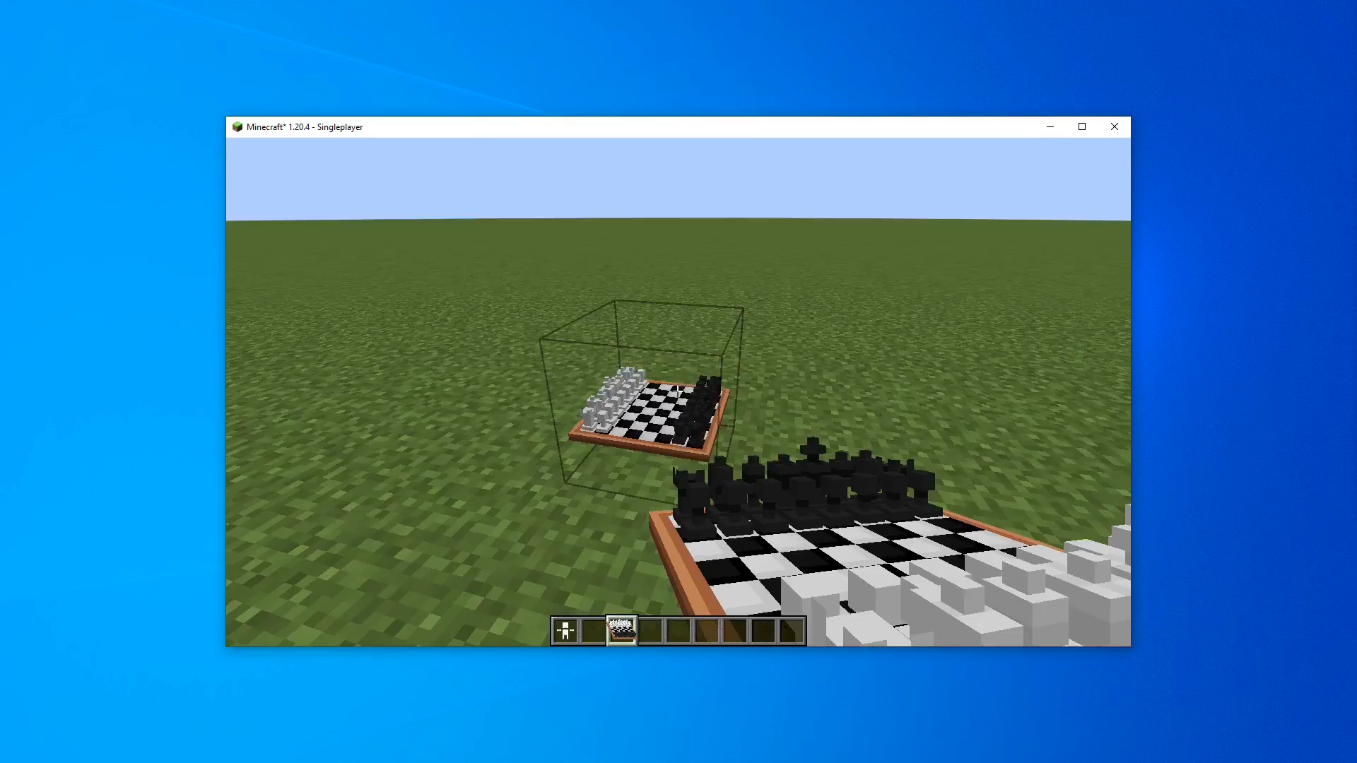
key("q")
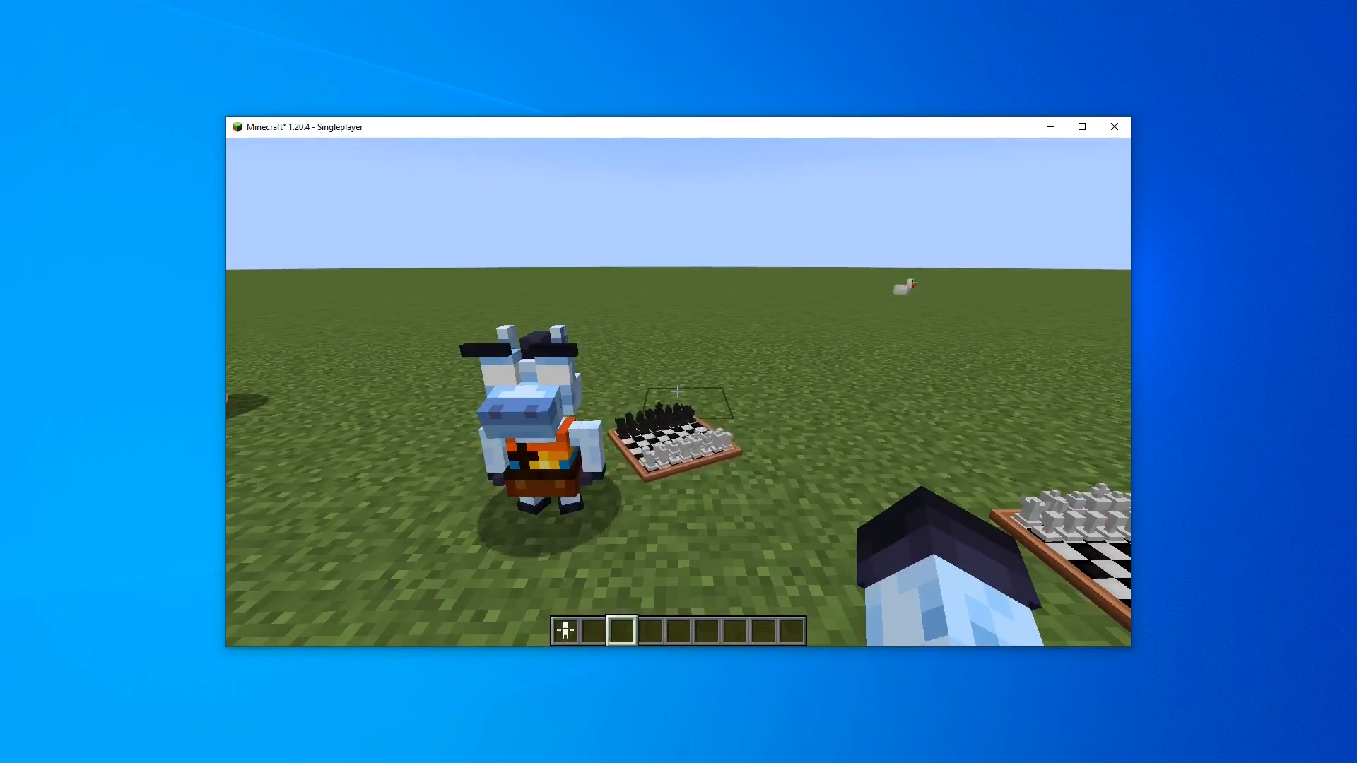
key("w")
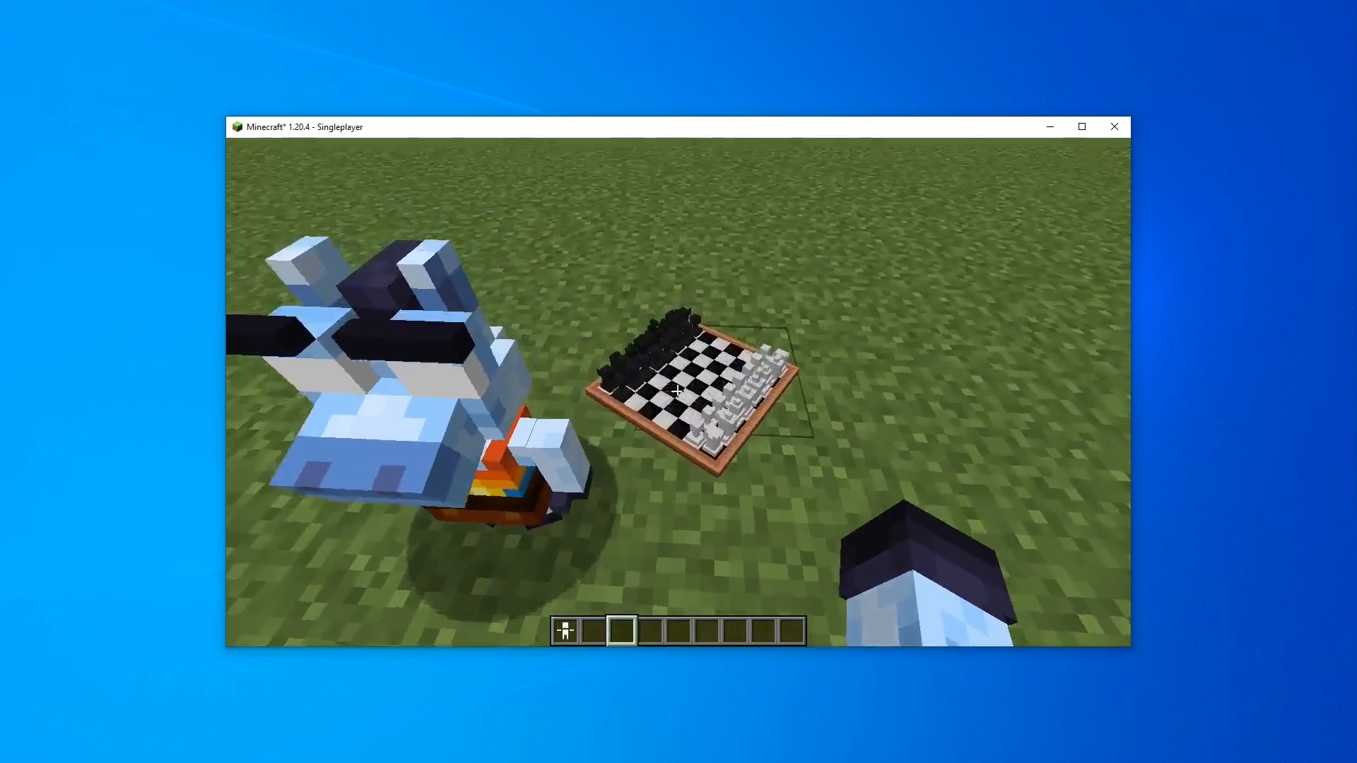
key("s")
left_click(677, 391)
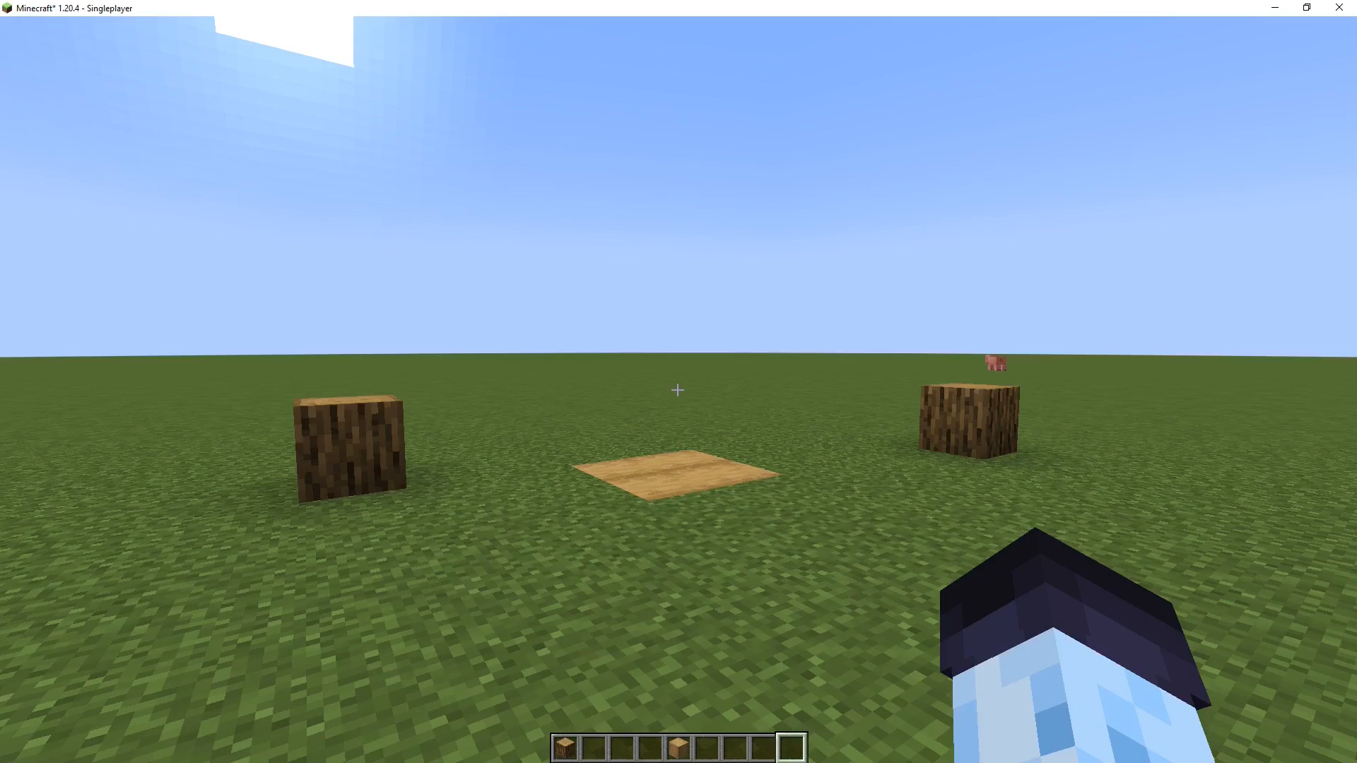
Open the BBS dashboard, create a new film named movie, and open its camera clips timeline
key("0")
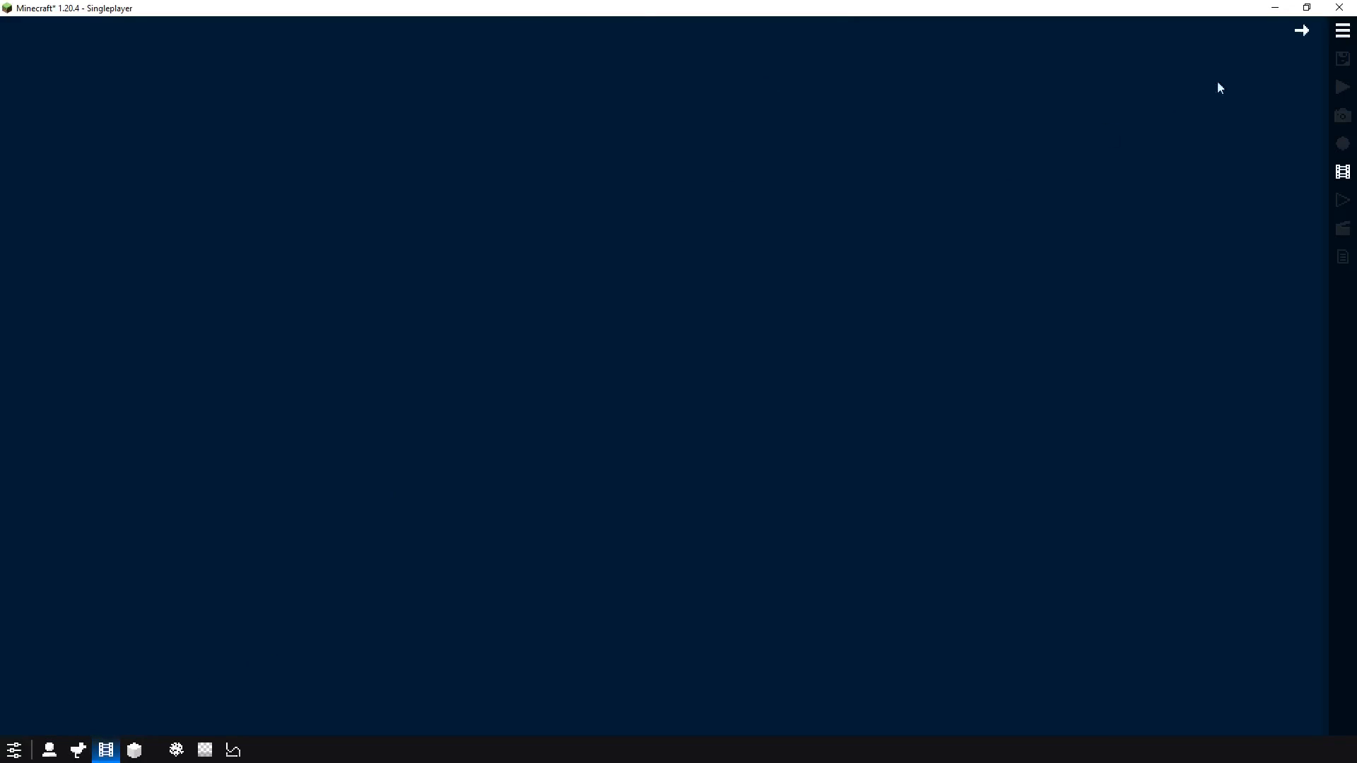
left_click(1343, 31)
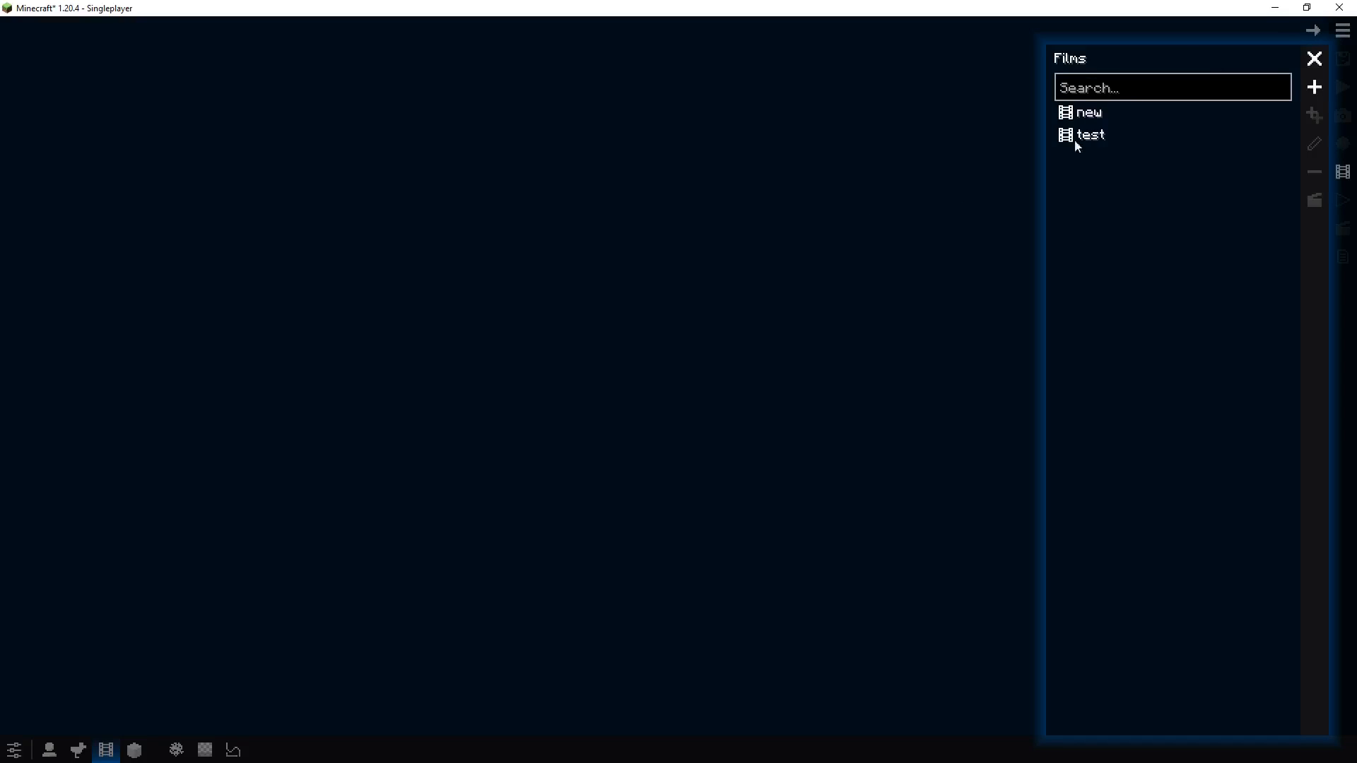
left_click(1313, 87)
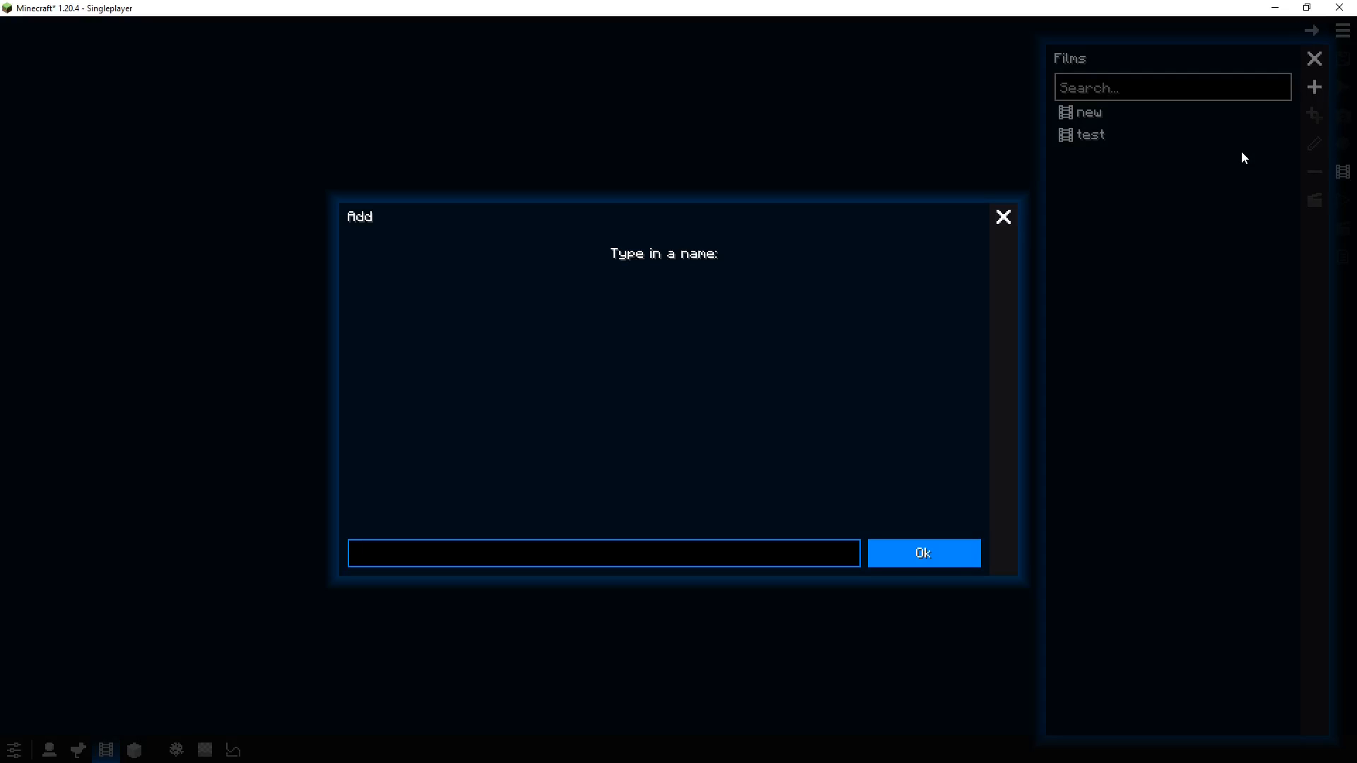
type("movie")
left_click(917, 563)
left_click_drag(849, 381, 706, 380)
left_click(1343, 200)
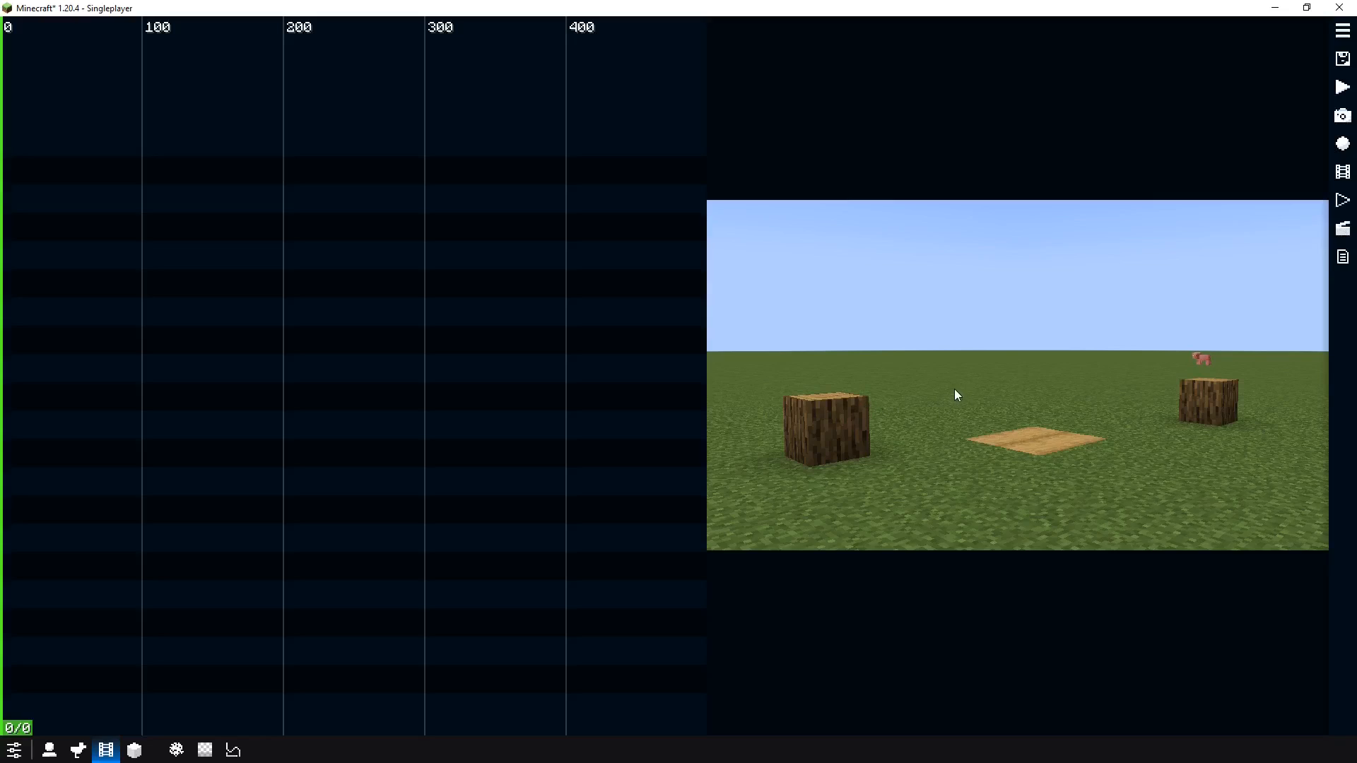
Add an Idle camera clip at the current tick on the timeline
right_click(10, 351)
left_click(14, 359)
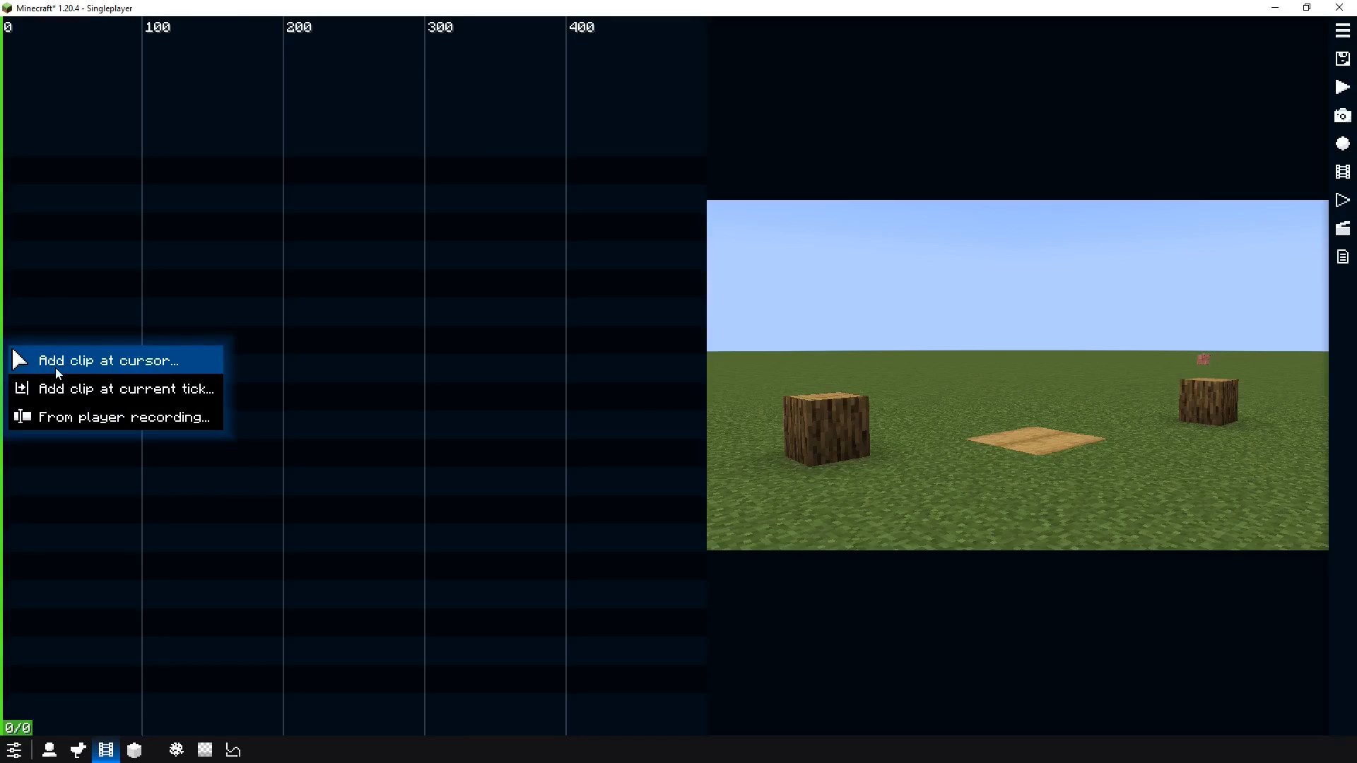
left_click(59, 388)
left_click(116, 351)
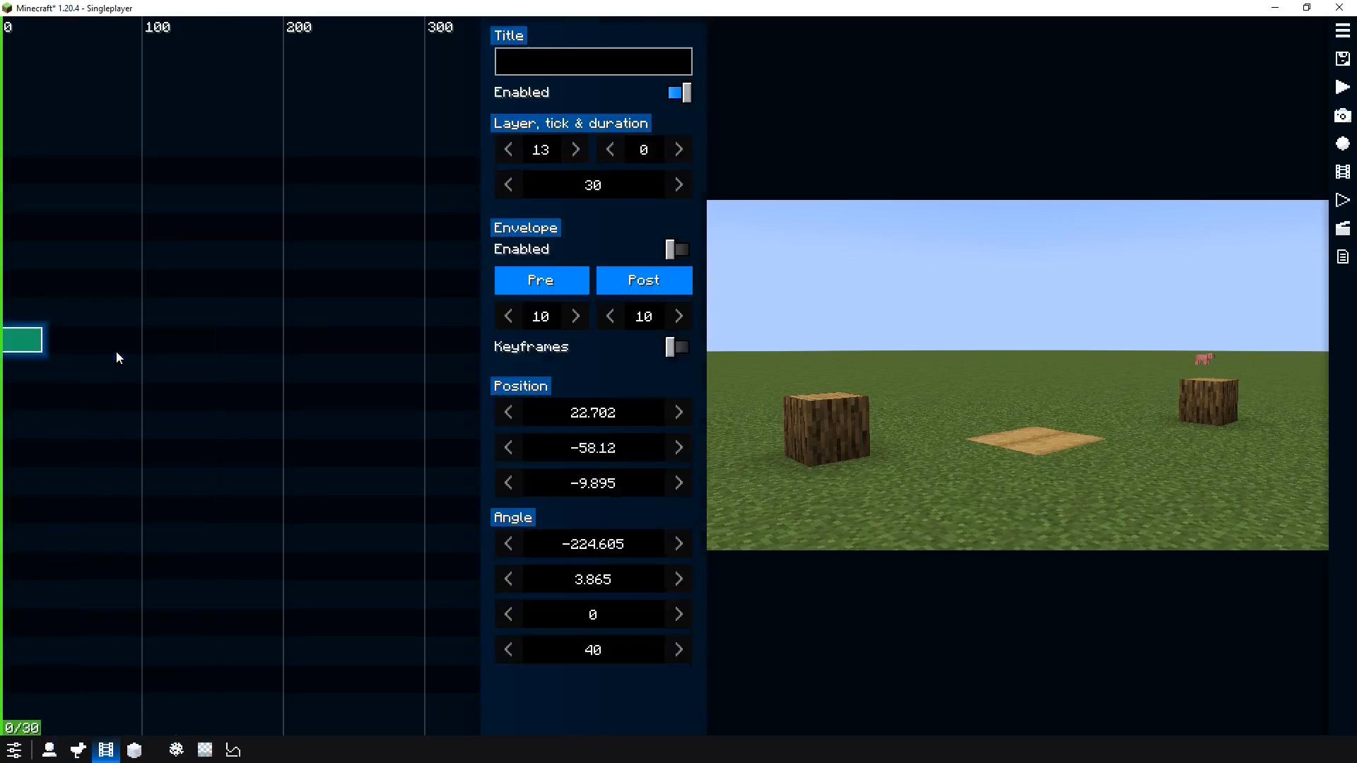
Extend the idle camera clip to 300 ticks and move it down to layer 8
left_click(259, 331)
left_click_drag(261, 332, 424, 335)
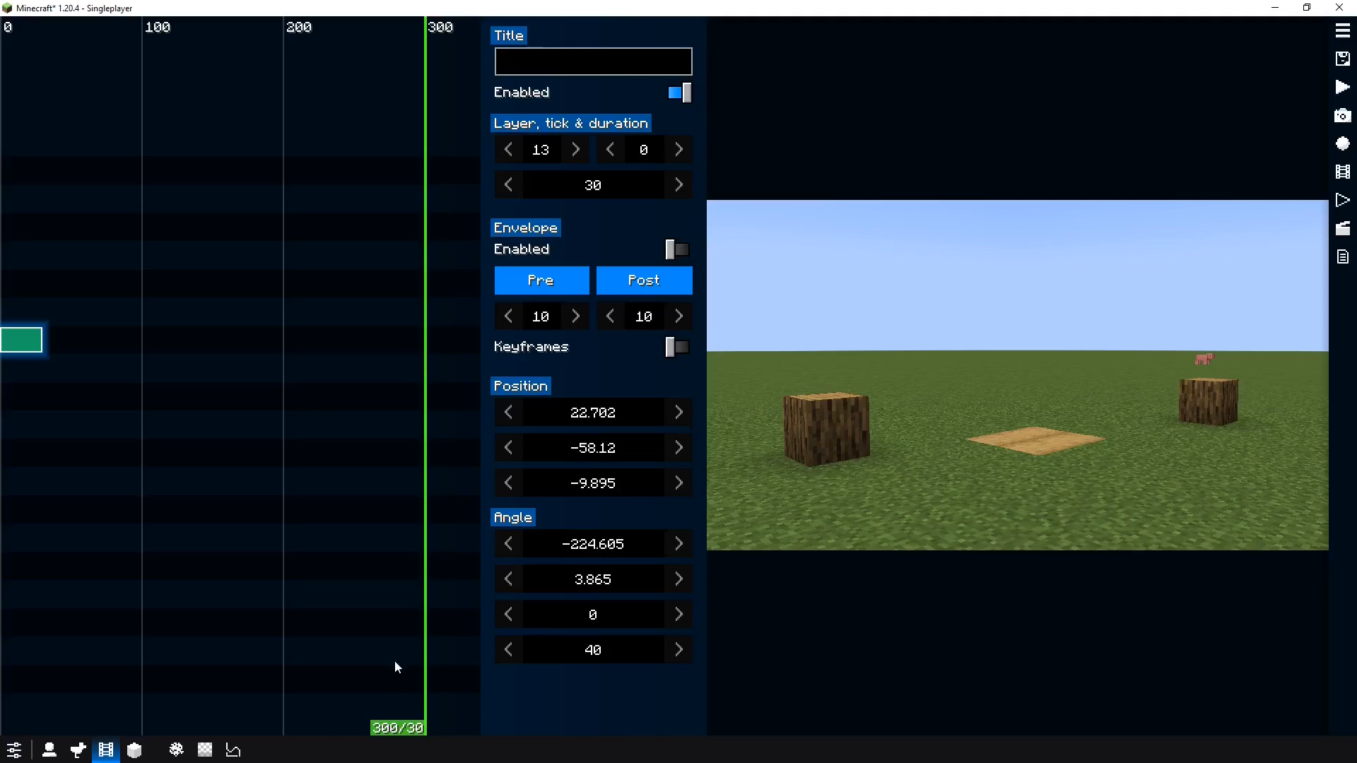
left_click_drag(394, 667, 405, 610)
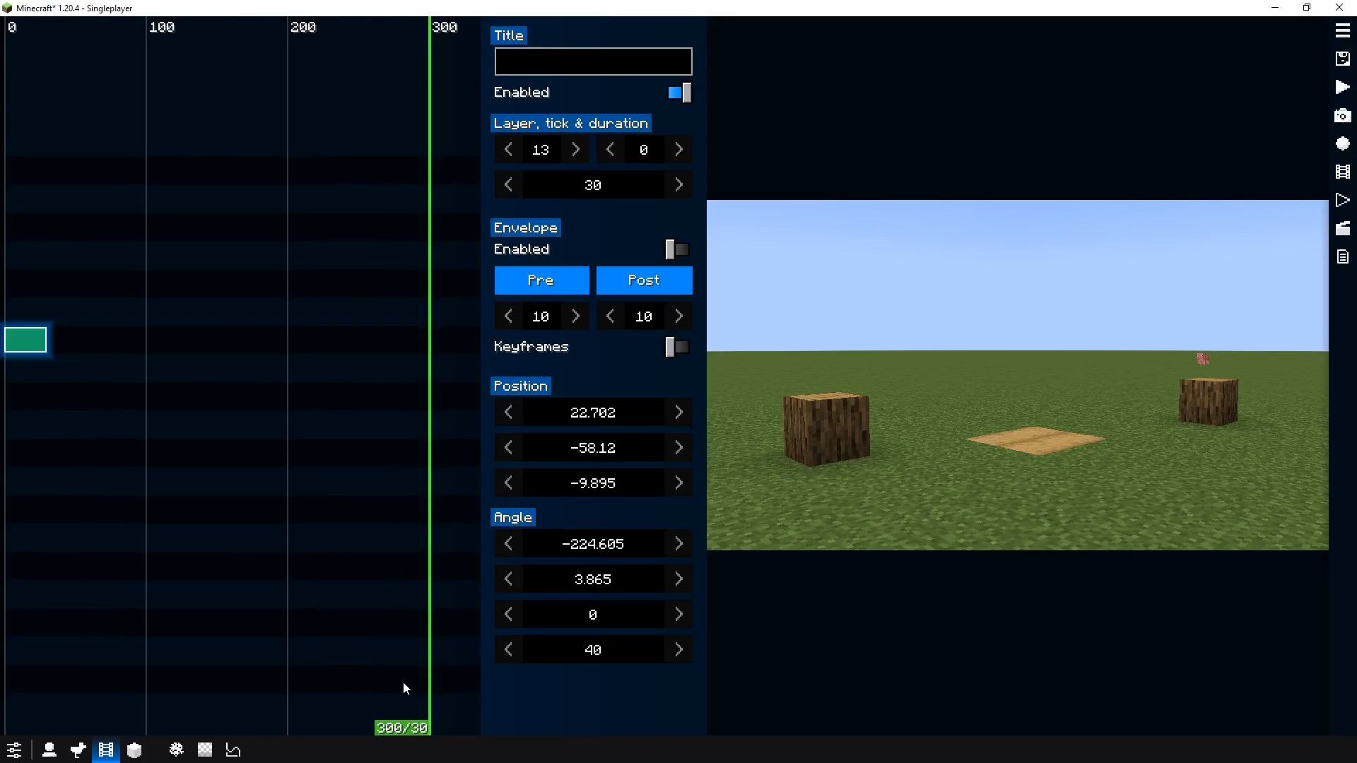
key("m")
left_click_drag(371, 632, 103, 628)
left_click_drag(111, 626, 148, 607)
left_click_drag(146, 333, 85, 429)
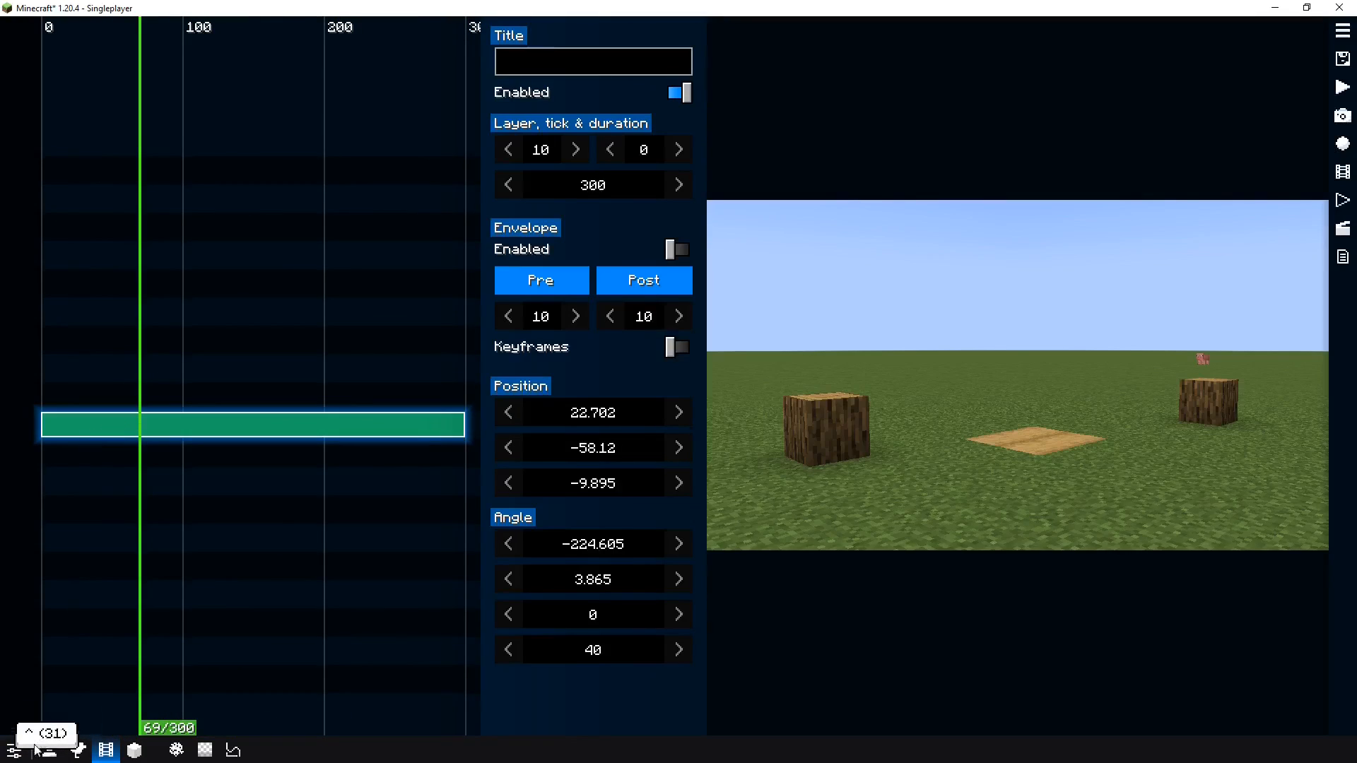
left_click_drag(191, 428, 163, 489)
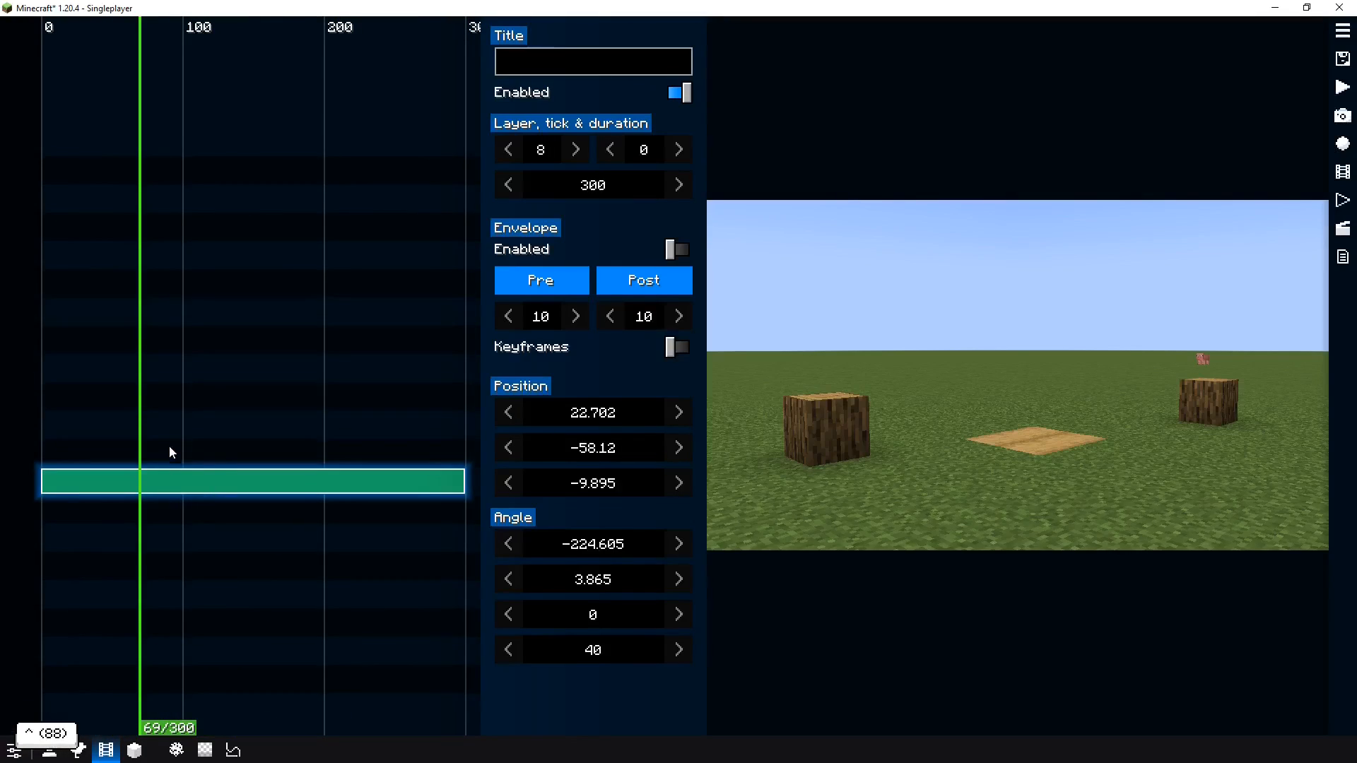
Return the playhead to the start and fly the camera slightly to reposition the clip's view
left_click(56, 438)
left_click_drag(52, 434, 35, 436)
key("f")
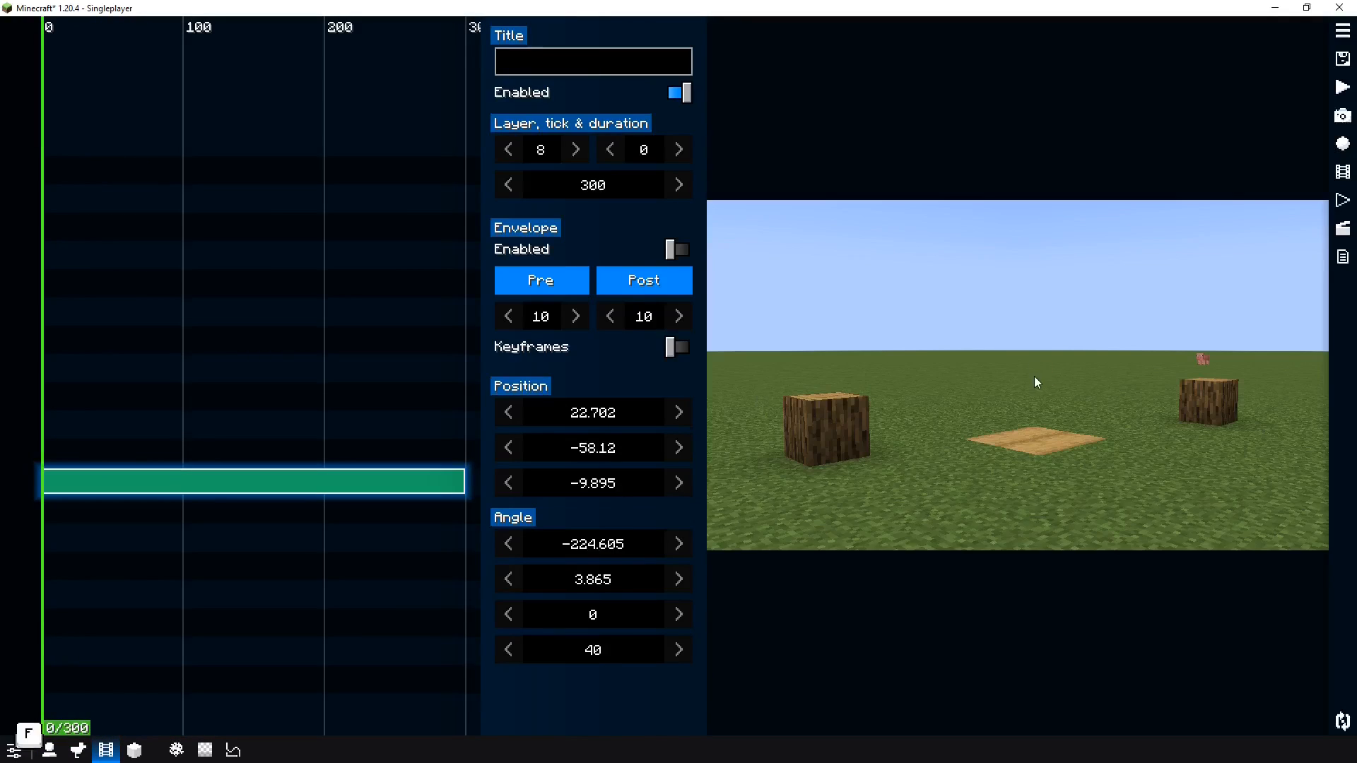
key("alt+w")
left_click_drag(1025, 361, 1024, 349)
key("alt+q")
key("f")
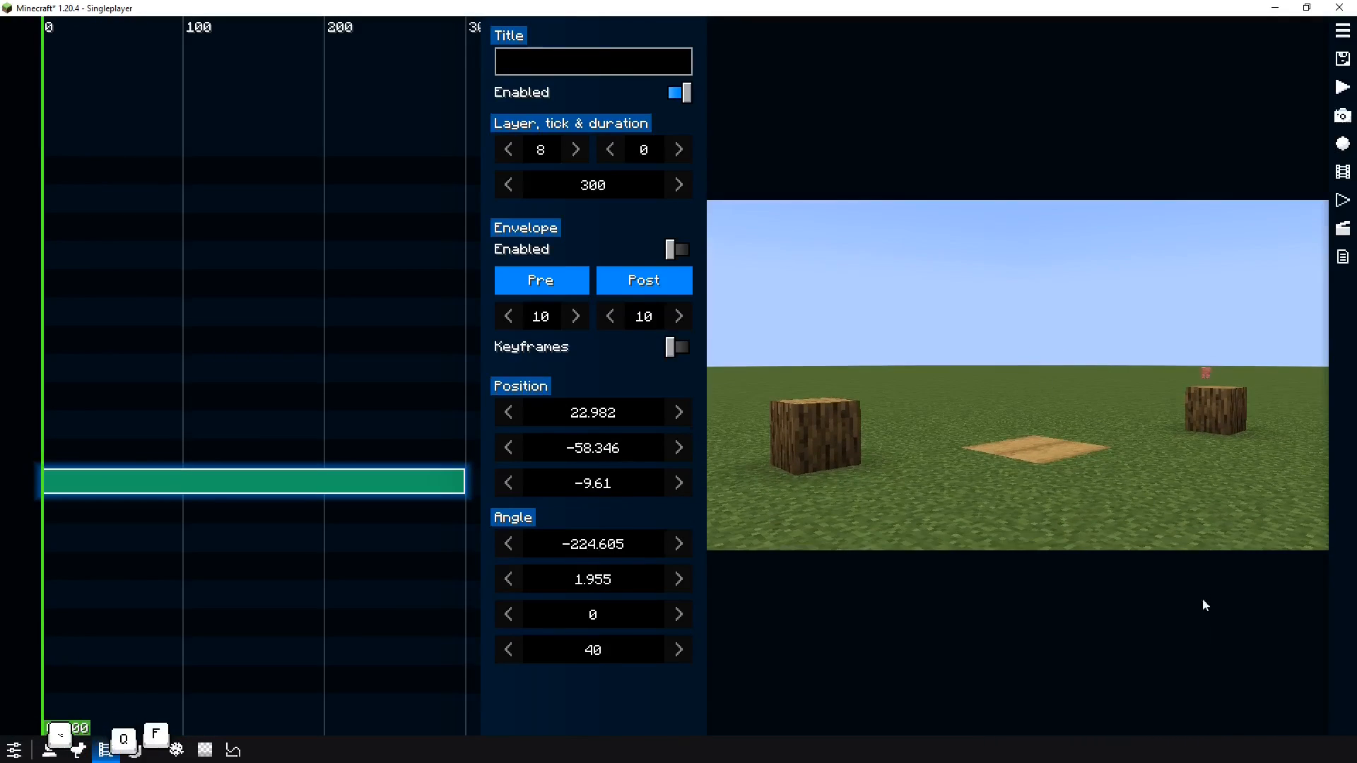
Set the clip's position to about 23.382, -58.386, -9.15 and its angle to about -225.205 yaw and 3.355 pitch
scroll(604, 452, "down", 9)
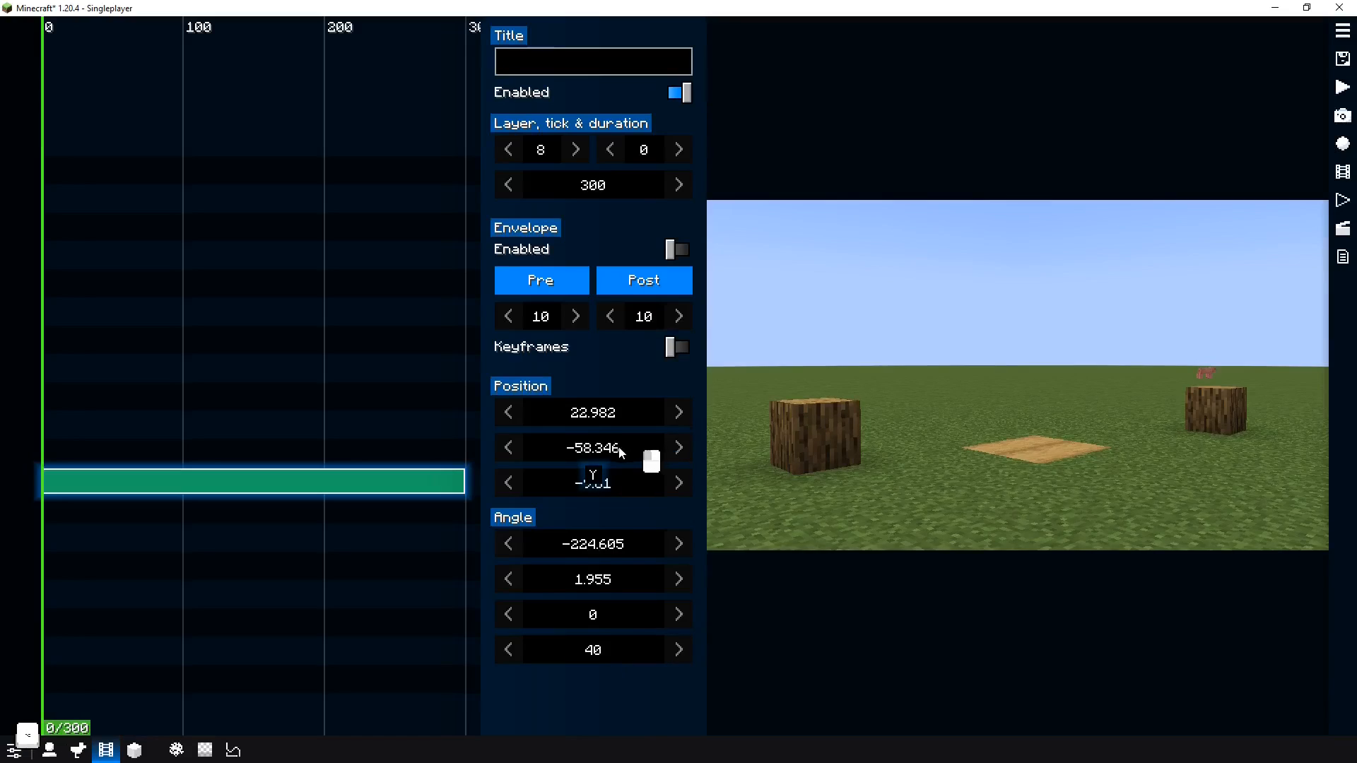
scroll(605, 456, "up", 20)
scroll(620, 419, "up", 20)
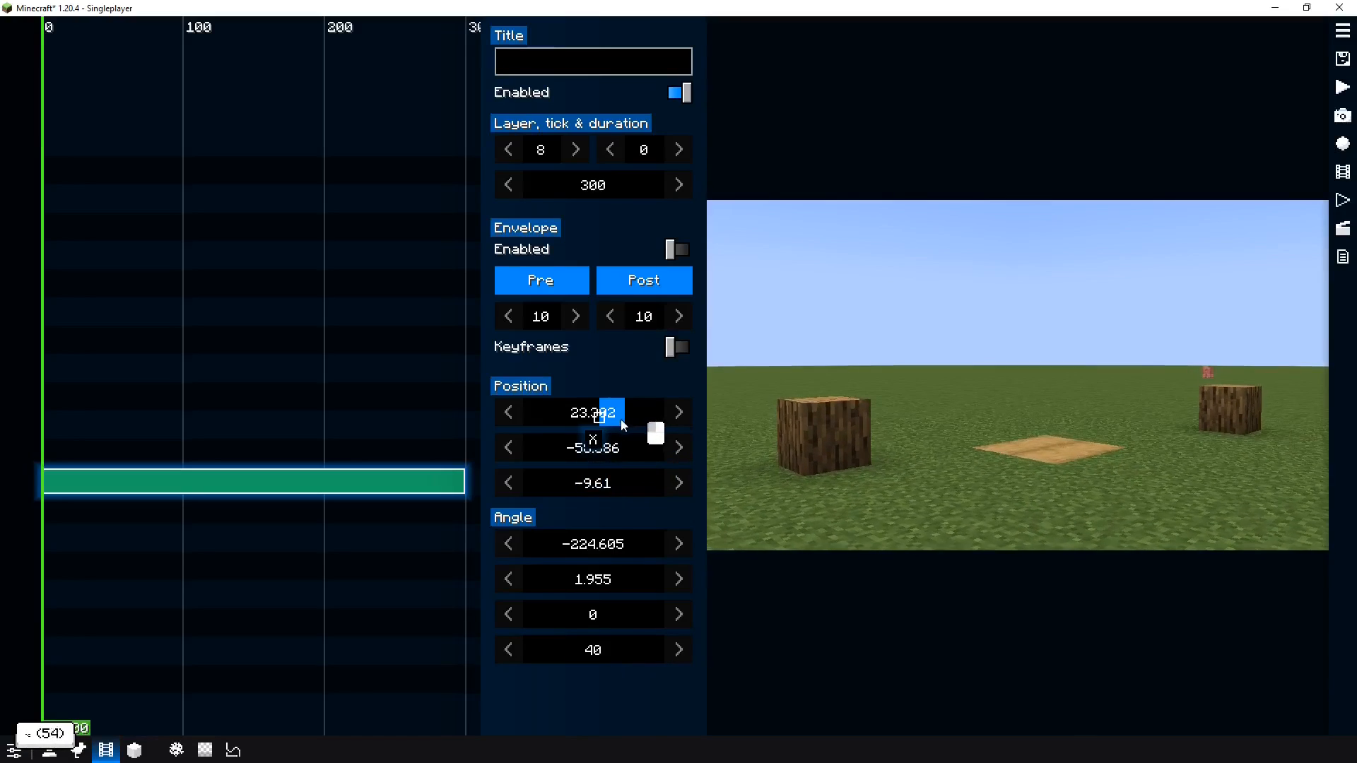
scroll(630, 422, "up", 20)
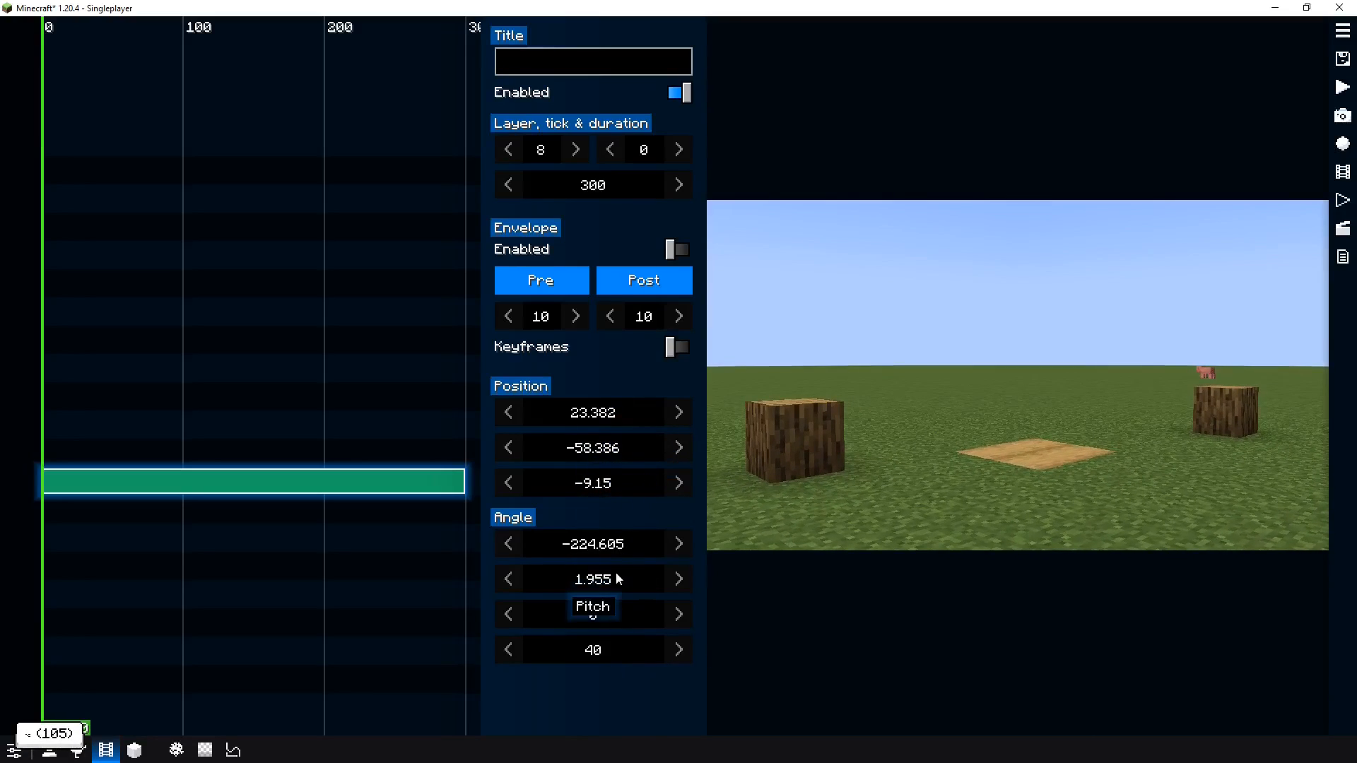
scroll(608, 576, "down", 20)
scroll(606, 578, "up", 20)
scroll(616, 548, "down", 12)
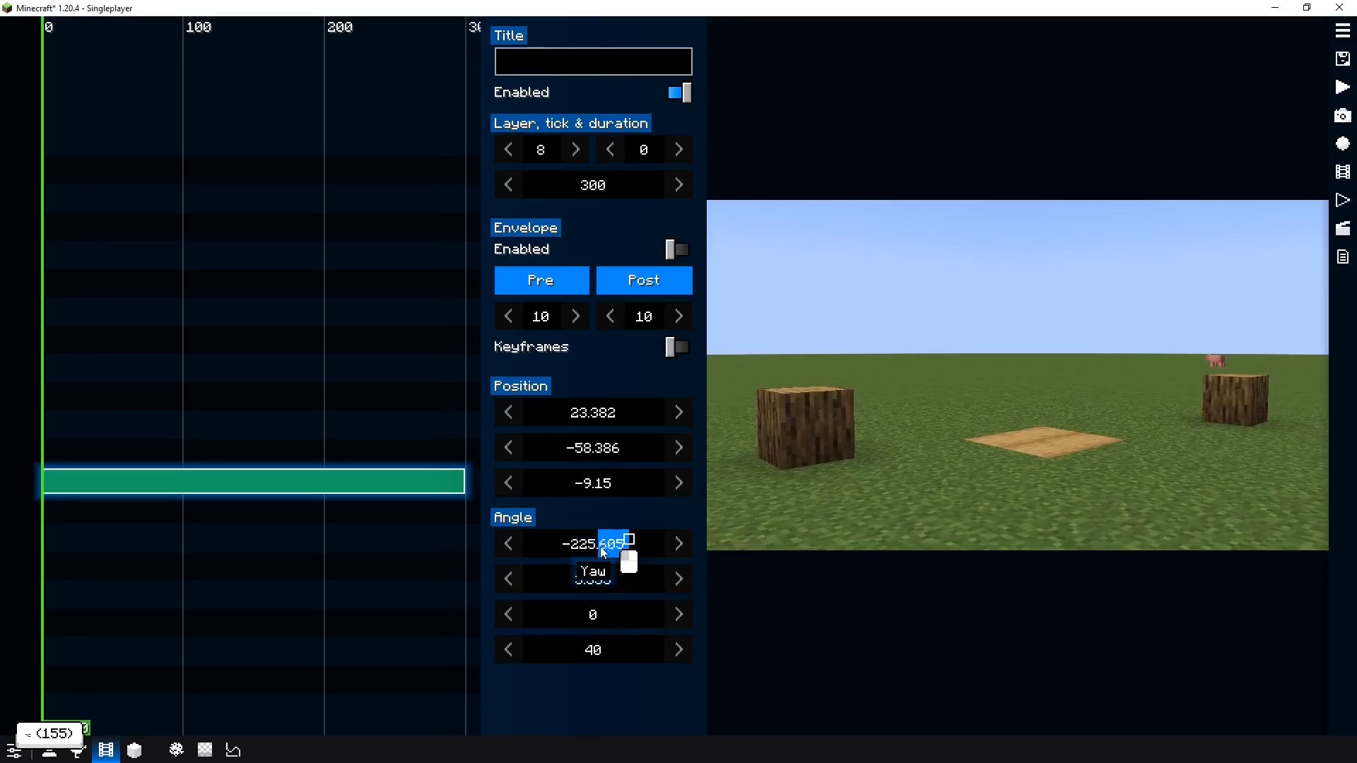
Fly the camera to reframe the shot at about 22.901, -58.067, -8.952 with -228.07 yaw and 5.583 pitch
key("f")
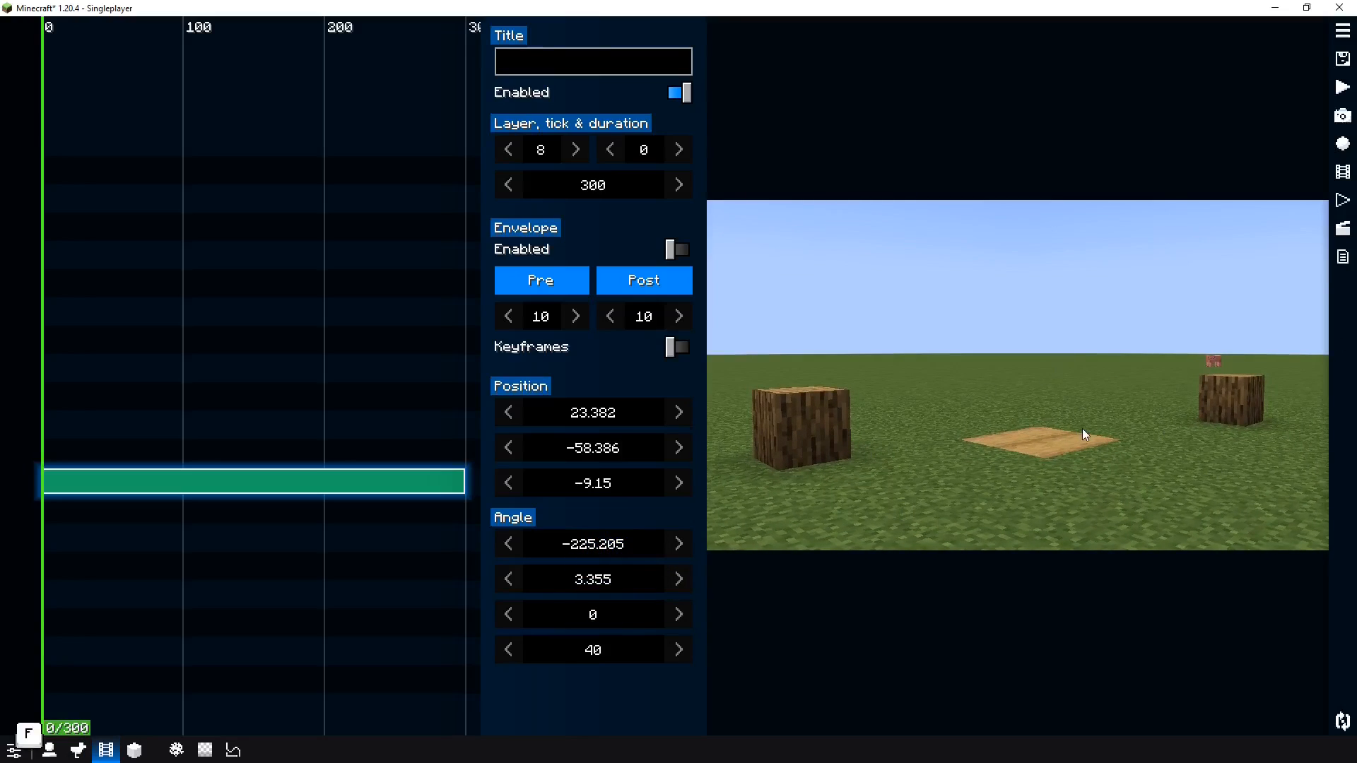
key("alt+s")
key("alt+s")
key("alt+s")
key("alt+s")
key("alt+s")
key("alt+d")
key("alt+w")
left_click_drag(1092, 424, 1078, 435)
key("alt+s")
key("alt+a")
key("alt+d")
key("alt+q")
key("alt+w")
key("alt+e")
key("alt+e")
key("f")
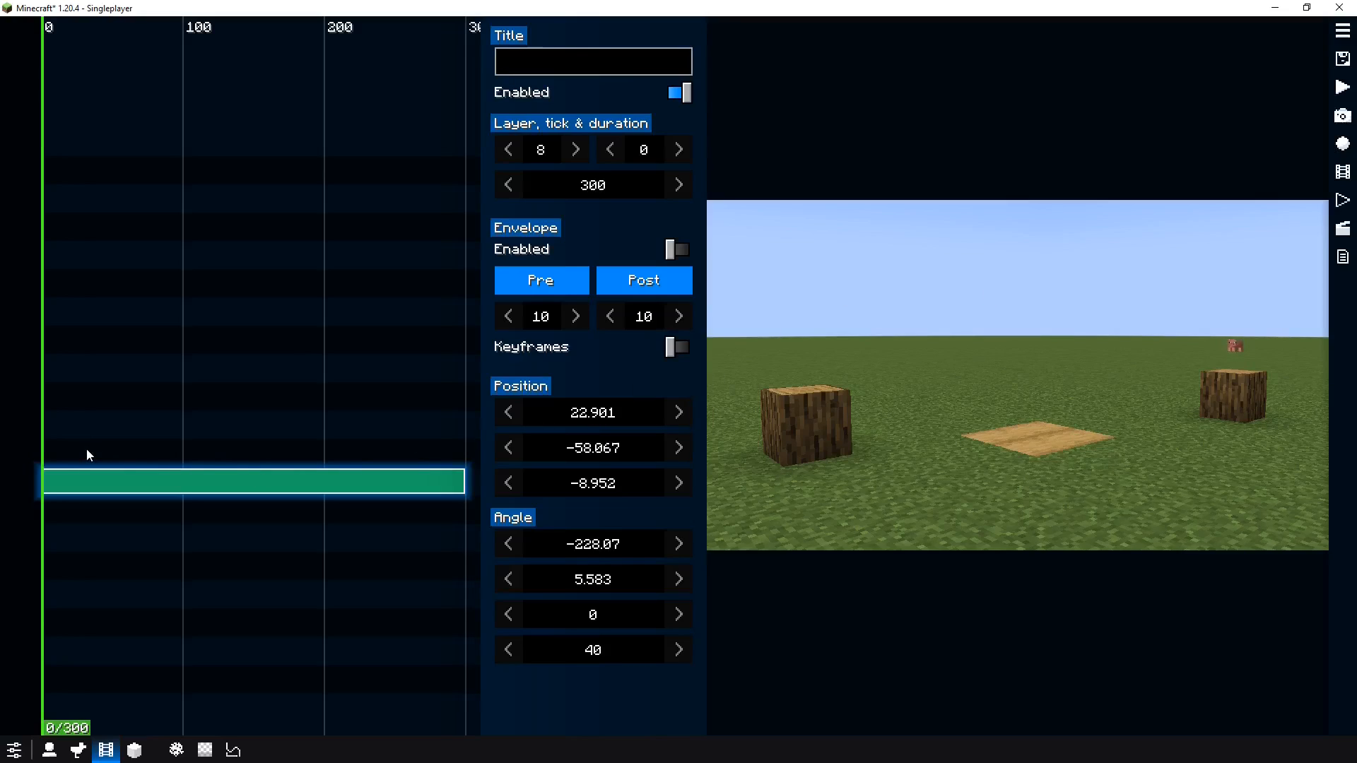
Add an Audio clip at the cursor above the camera clip and scrub the playhead to tick 280
right_click(50, 444)
left_click(92, 457)
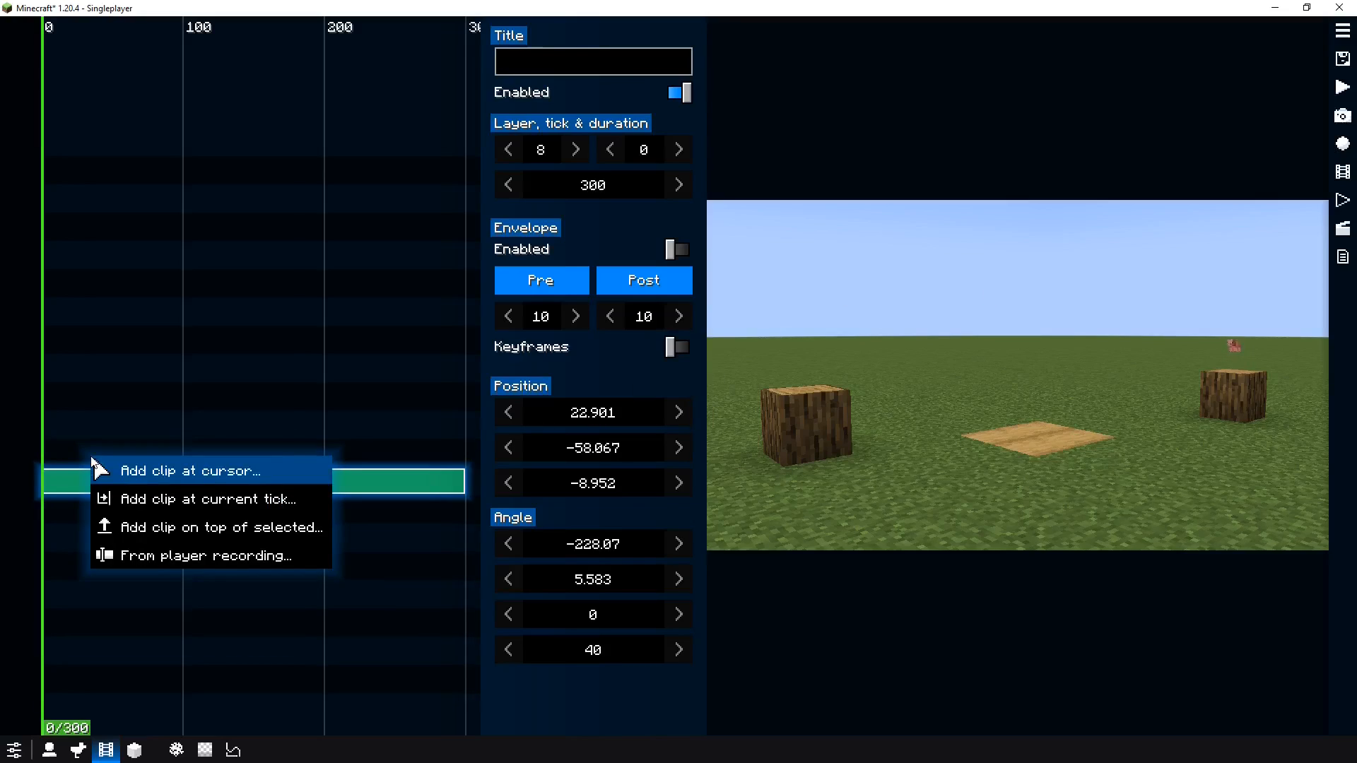
left_click(178, 515)
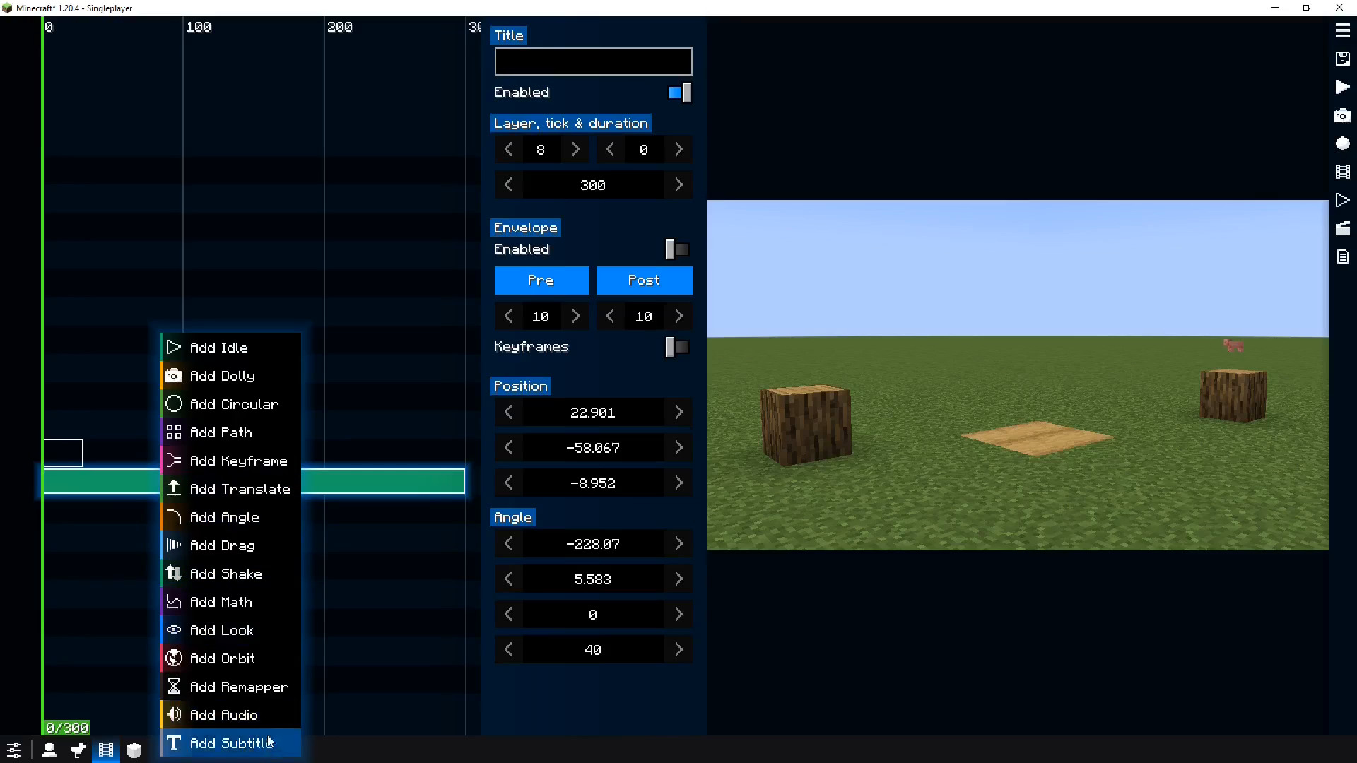
left_click(245, 712)
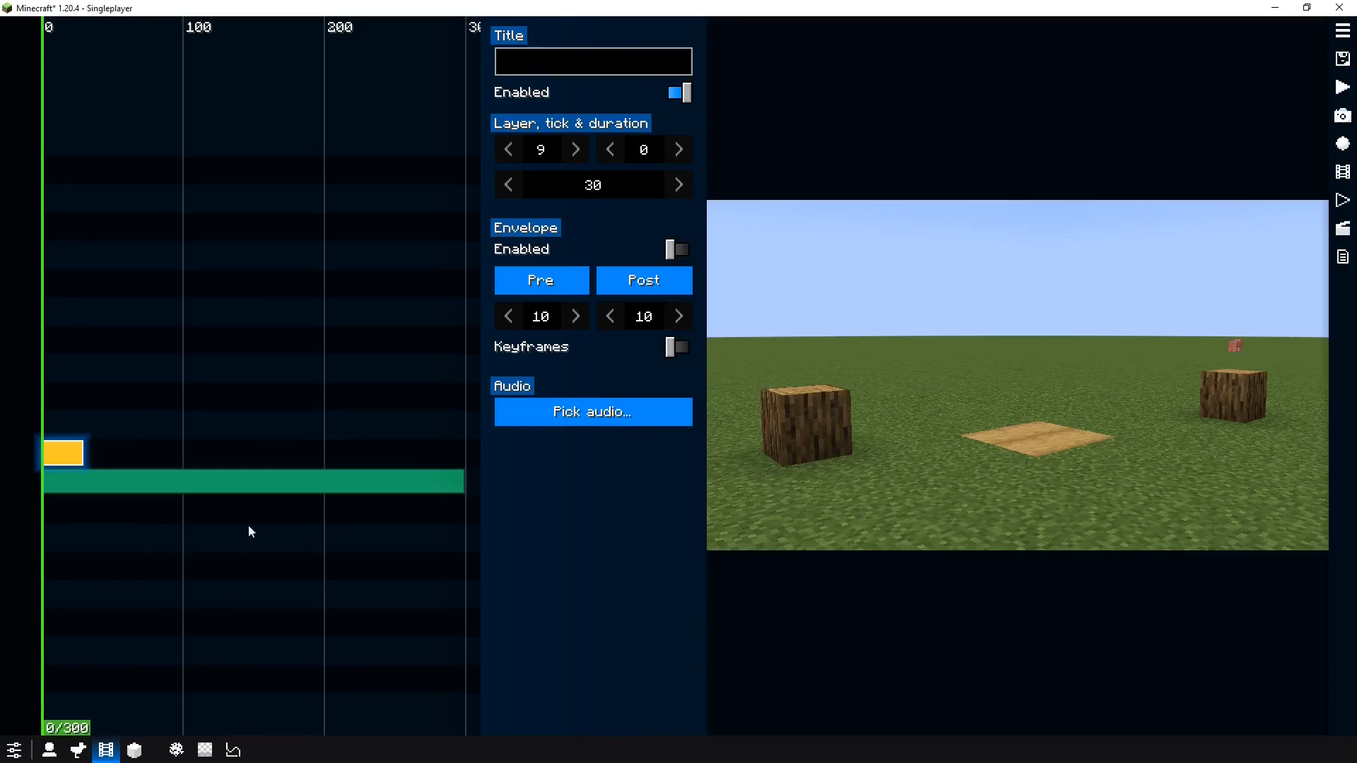
left_click_drag(248, 524, 363, 525)
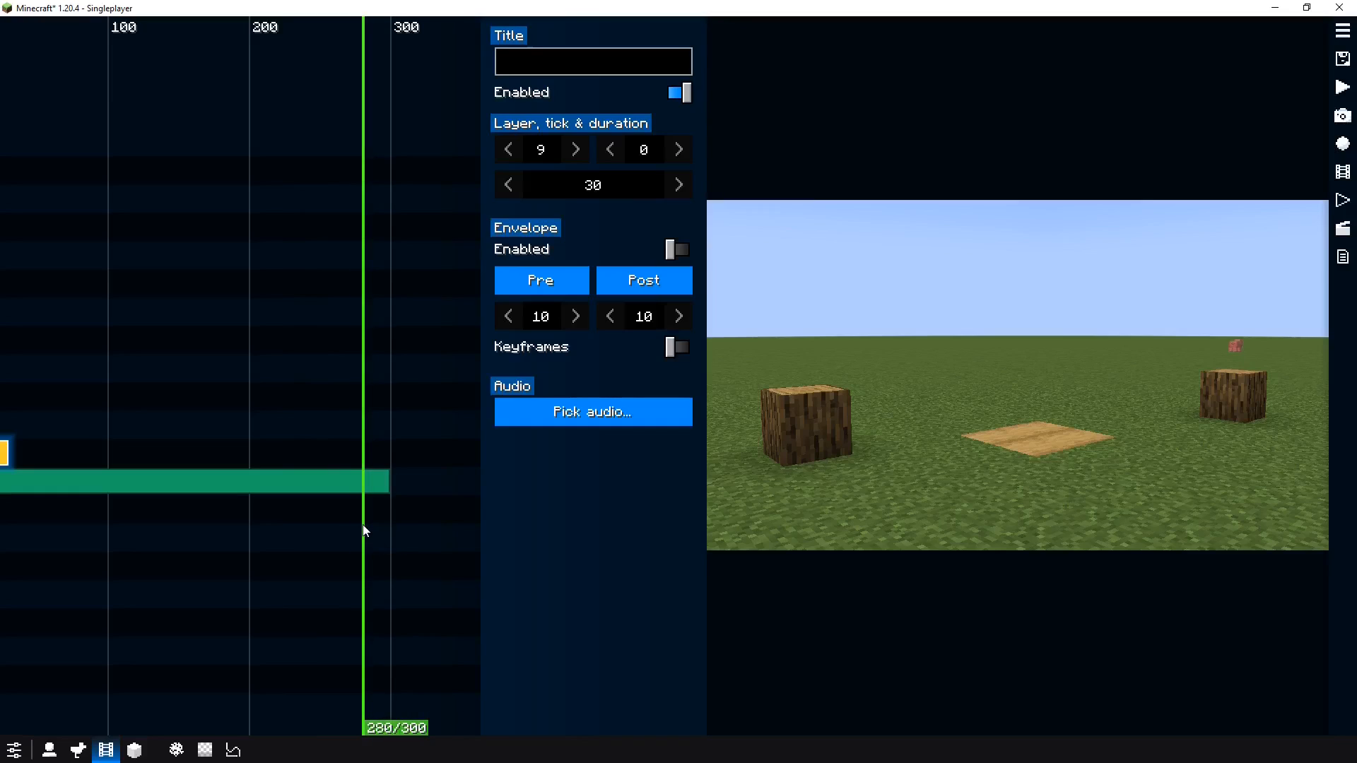
Extend the audio clip to end at tick 280 and review the available sound events
key("m")
left_click_drag(225, 518, 330, 526)
left_click(566, 408)
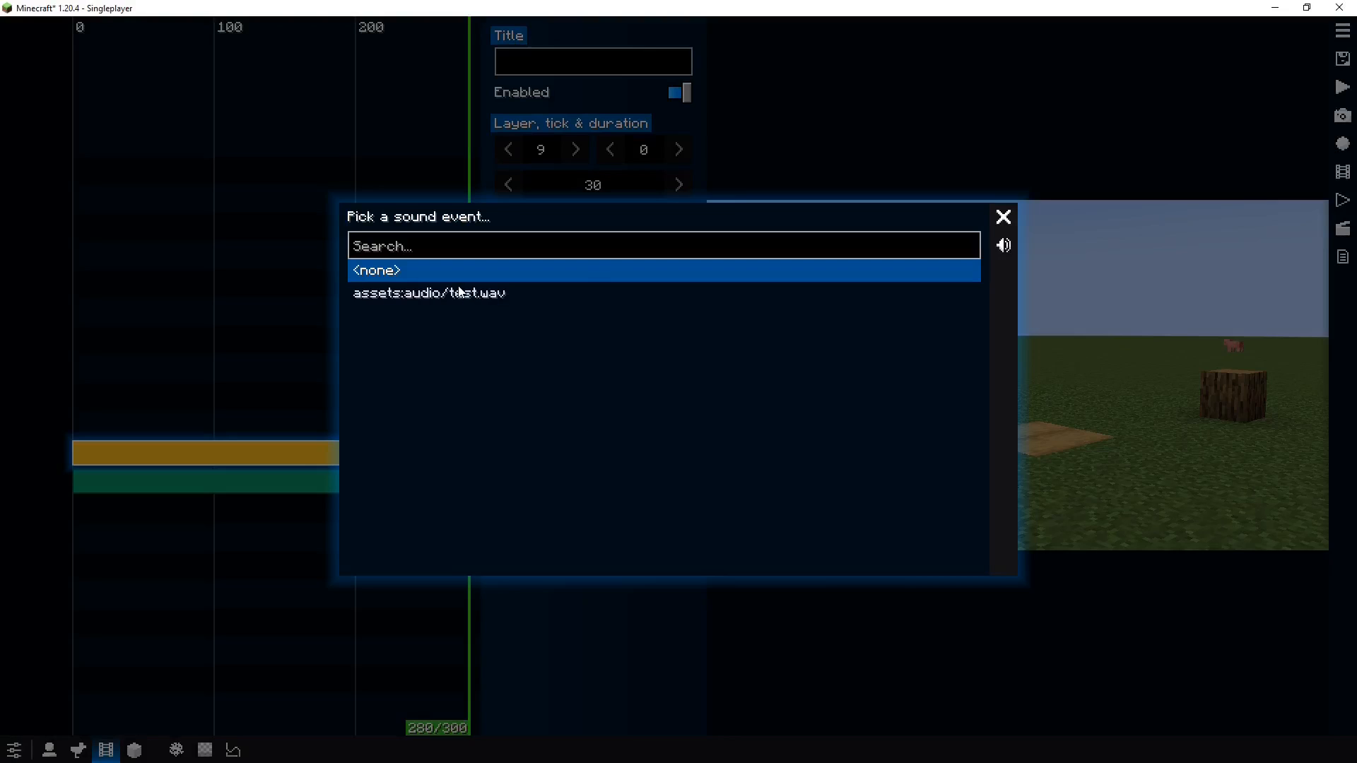
left_click(1004, 216)
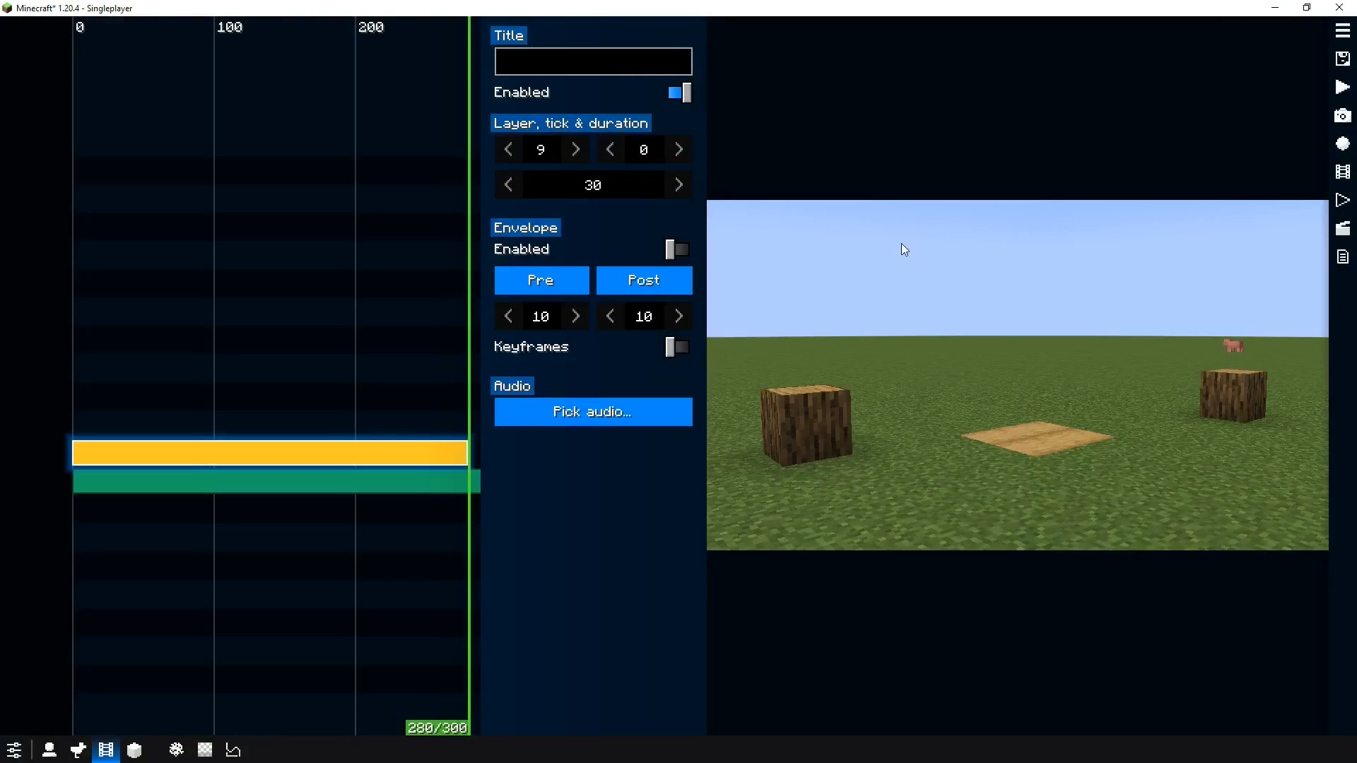
Open the audio assets folder from the utility panel and open test.wav in Audacity
key("F6")
left_click(738, 348)
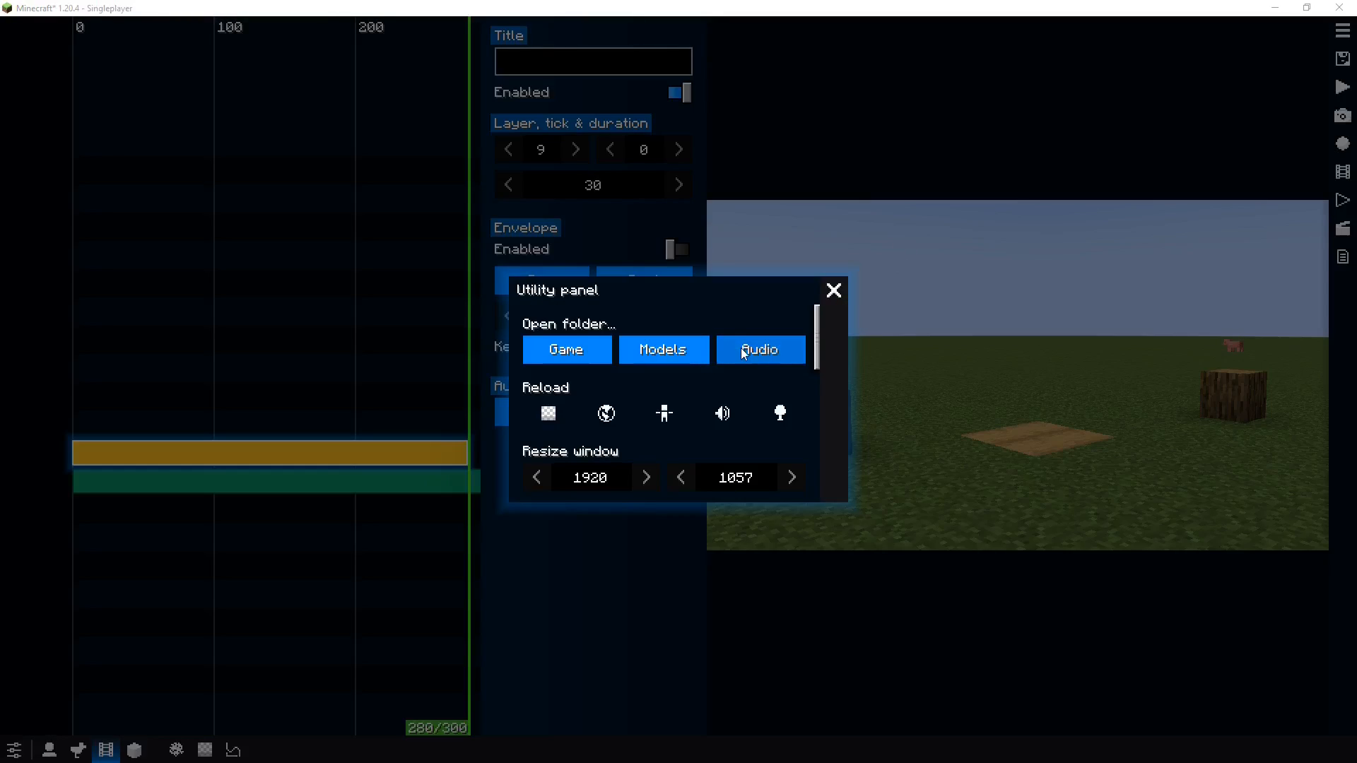
left_click_drag(584, 78, 861, 76)
left_click(617, 169)
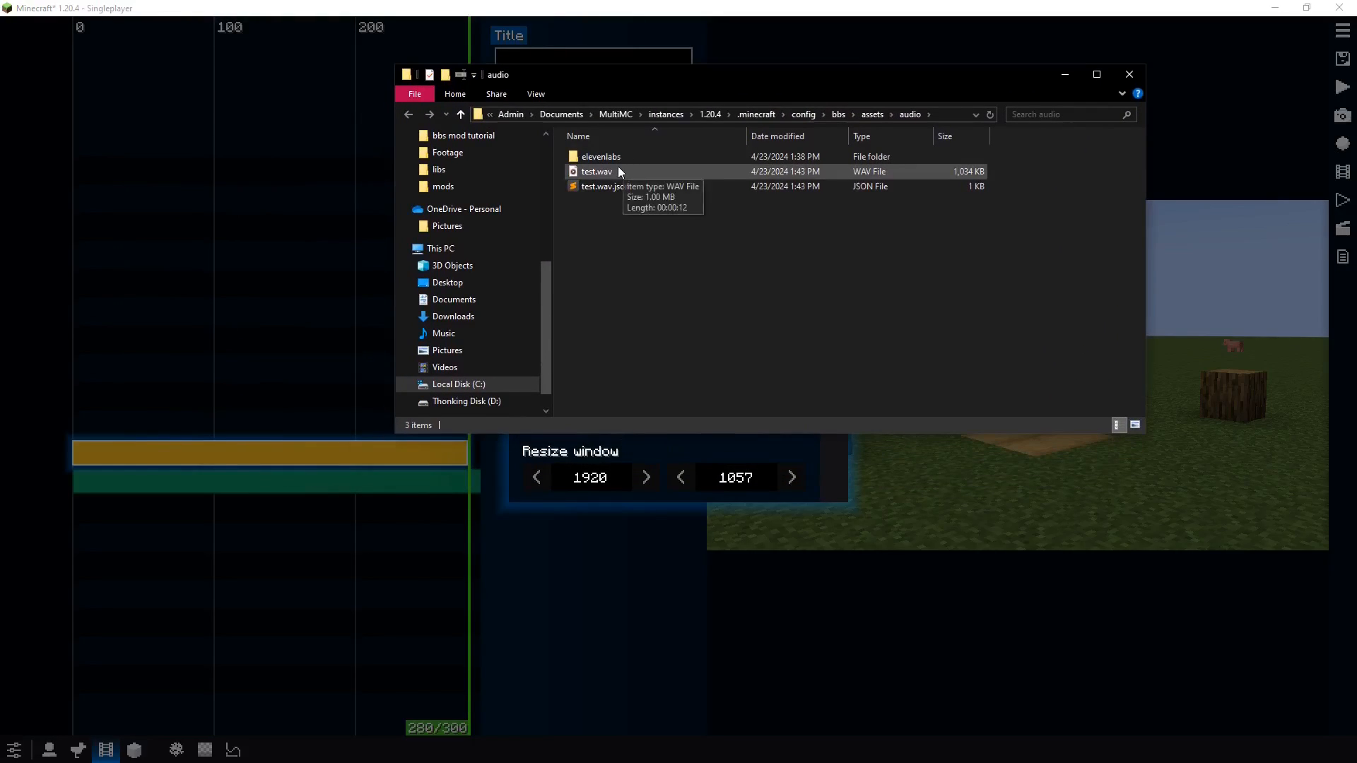
left_click(691, 293)
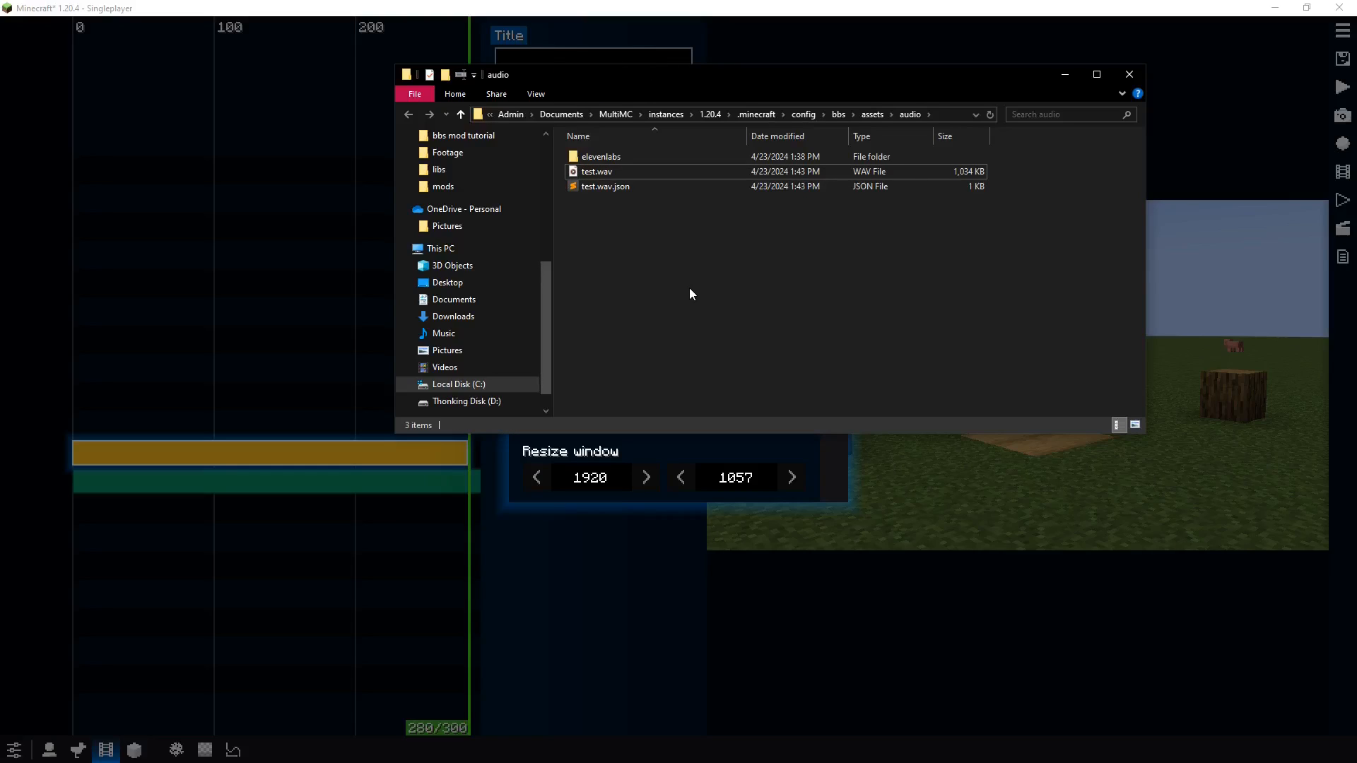
left_click(590, 171)
left_click(655, 257)
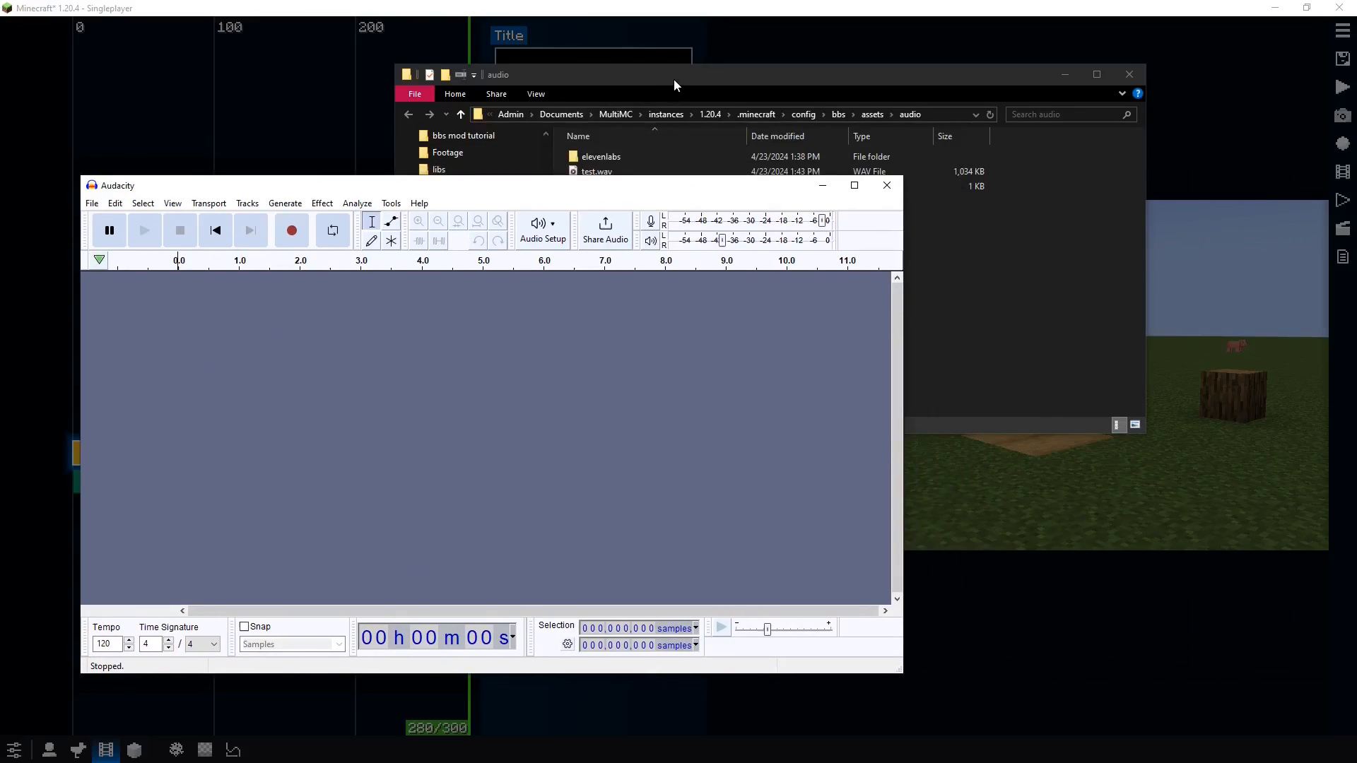
Open the Export Audio dialog for test.wav, choose Signed 16-bit PCM encoding, and cancel the export
left_click(673, 78)
left_click_drag(620, 178, 169, 333)
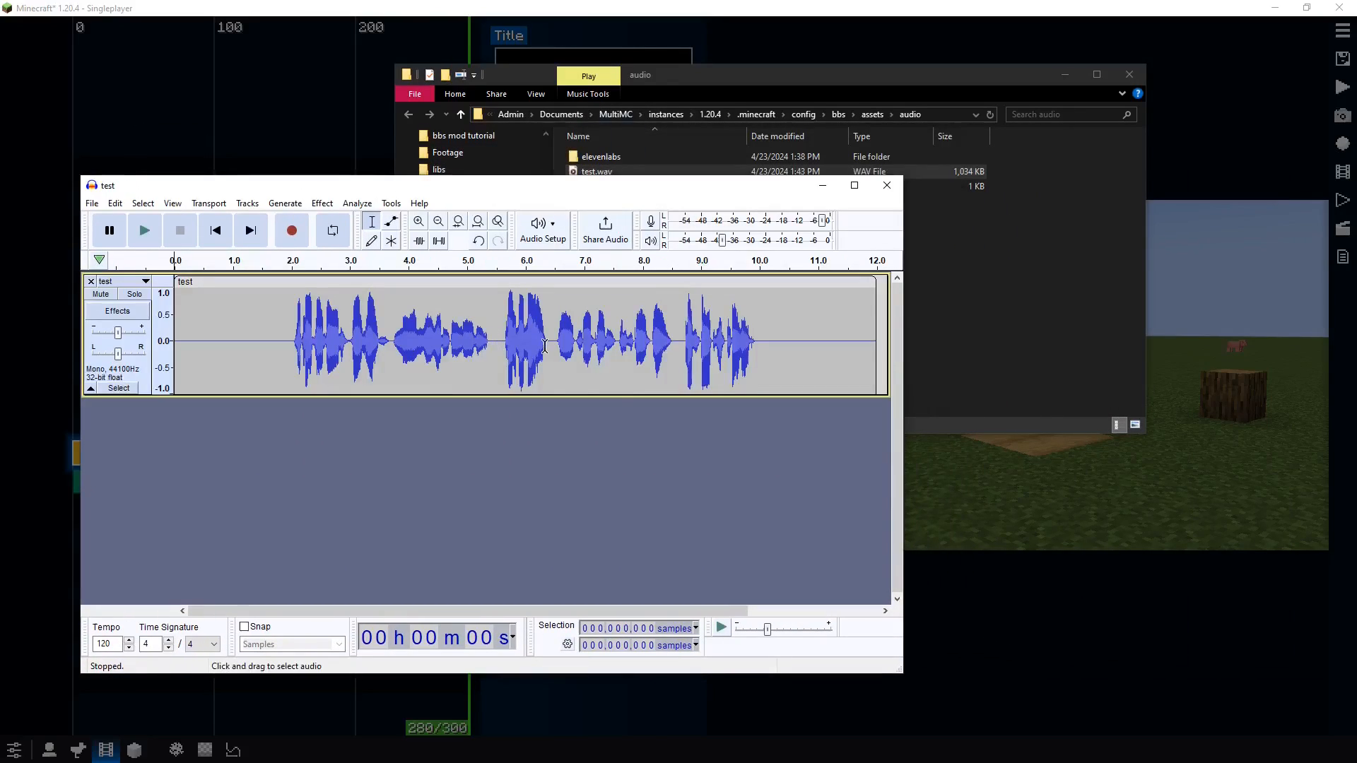
left_click(92, 203)
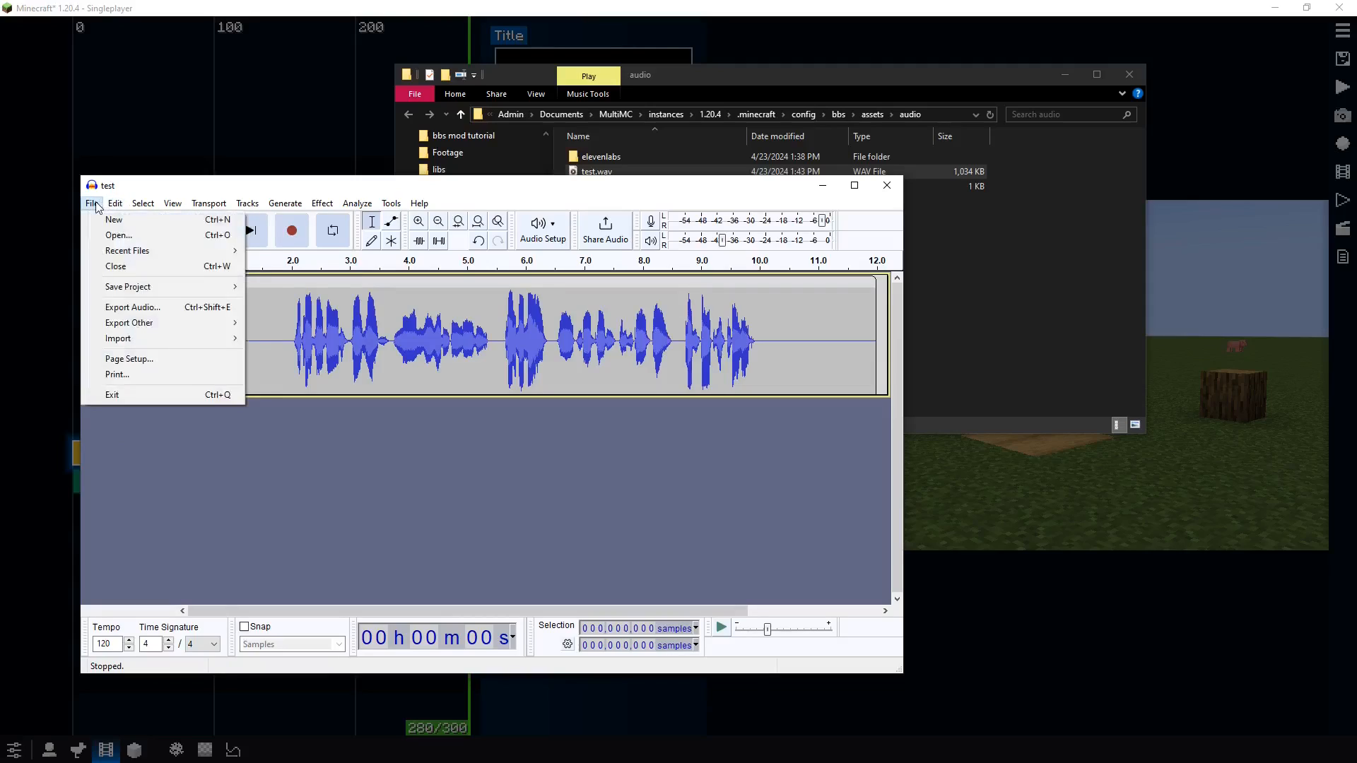
left_click(133, 307)
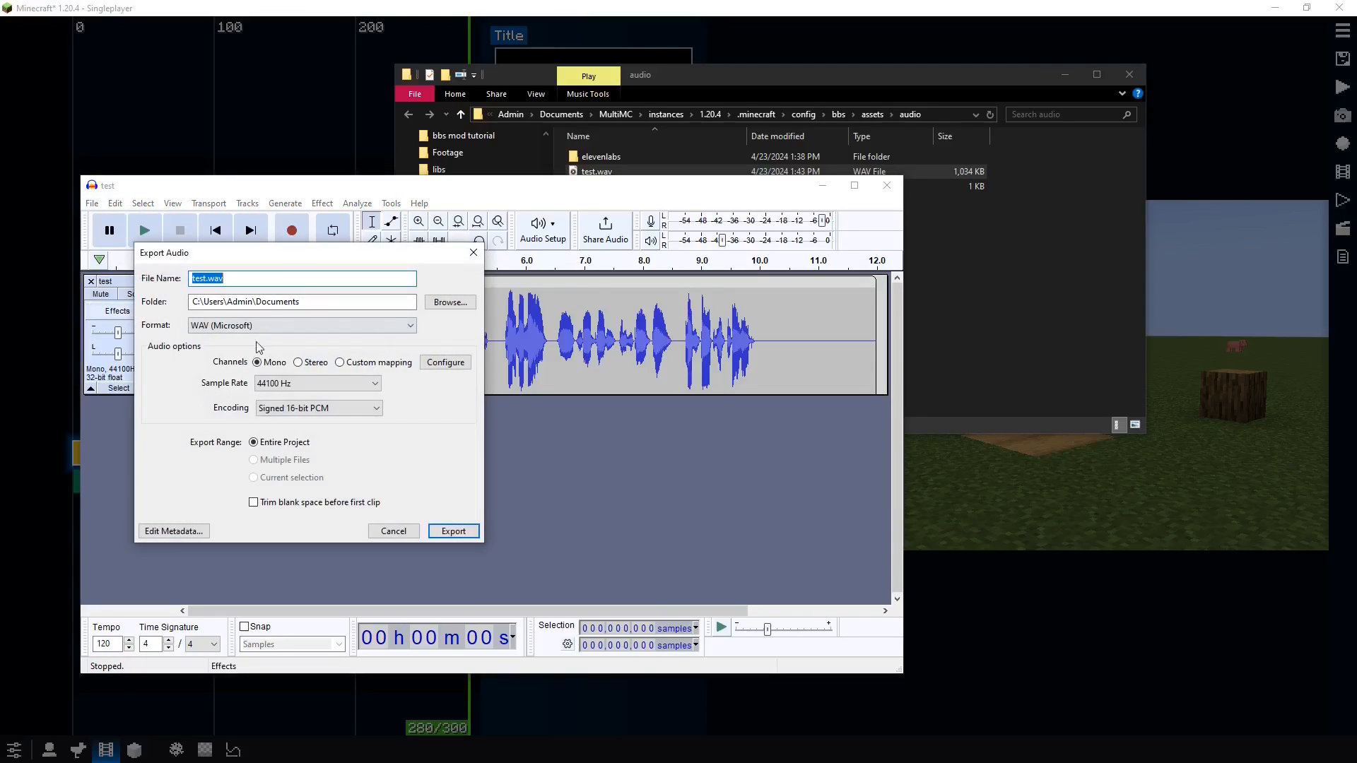
left_click(267, 326)
left_click(224, 343)
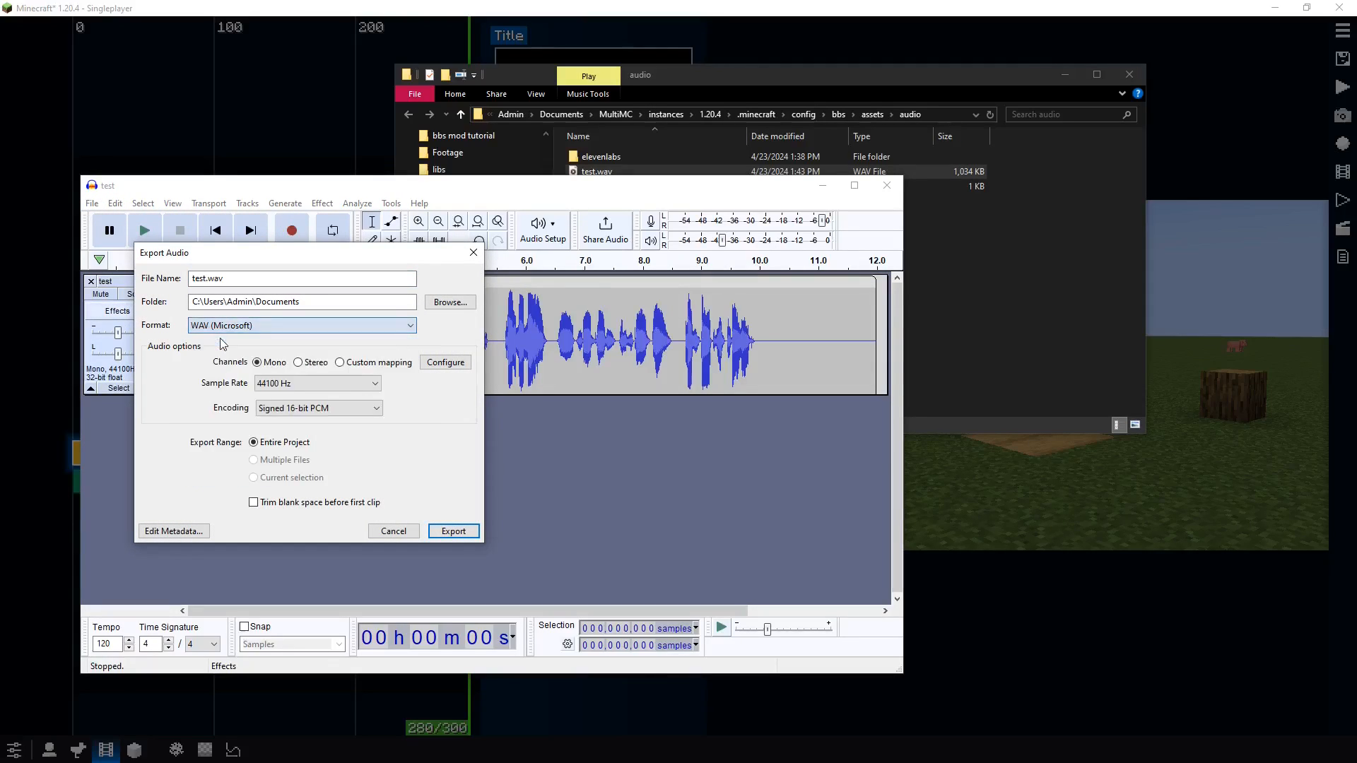
left_click(282, 408)
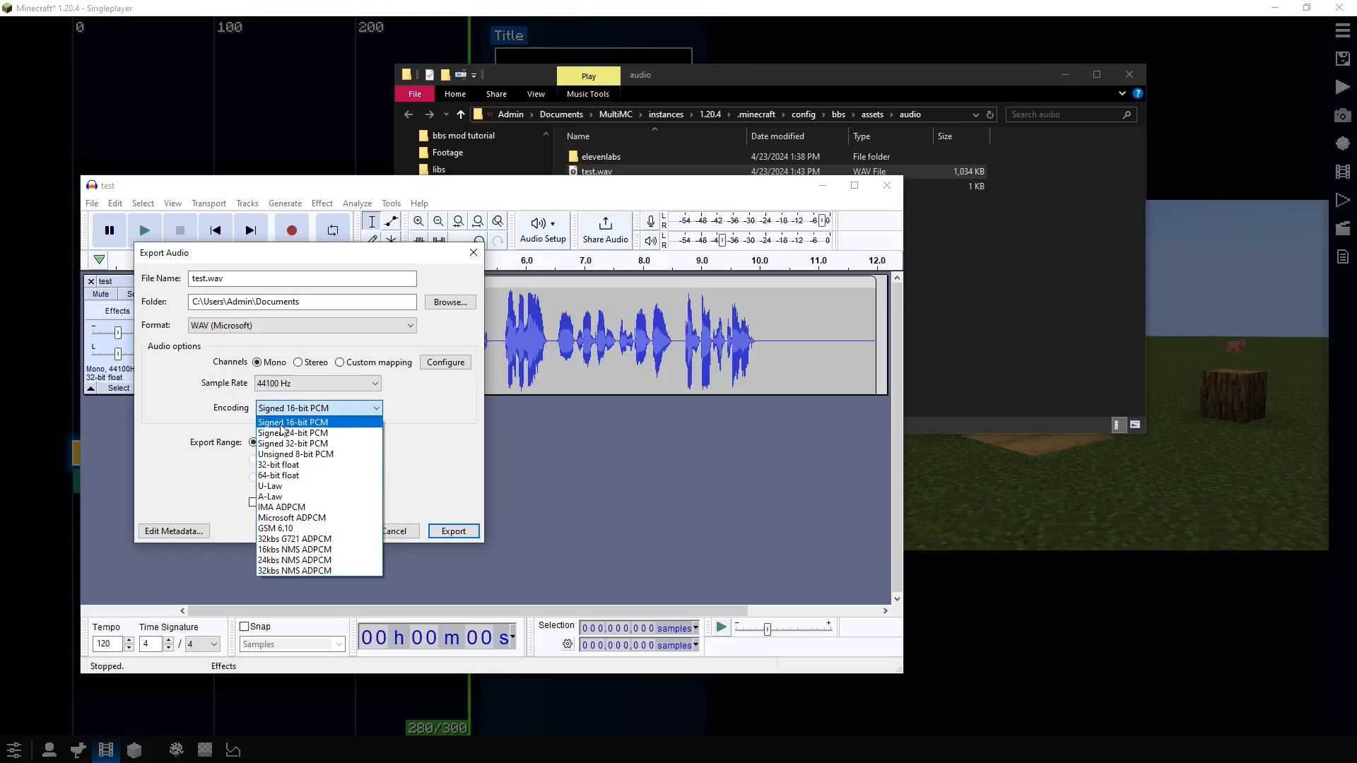
left_click(282, 423)
left_click(400, 531)
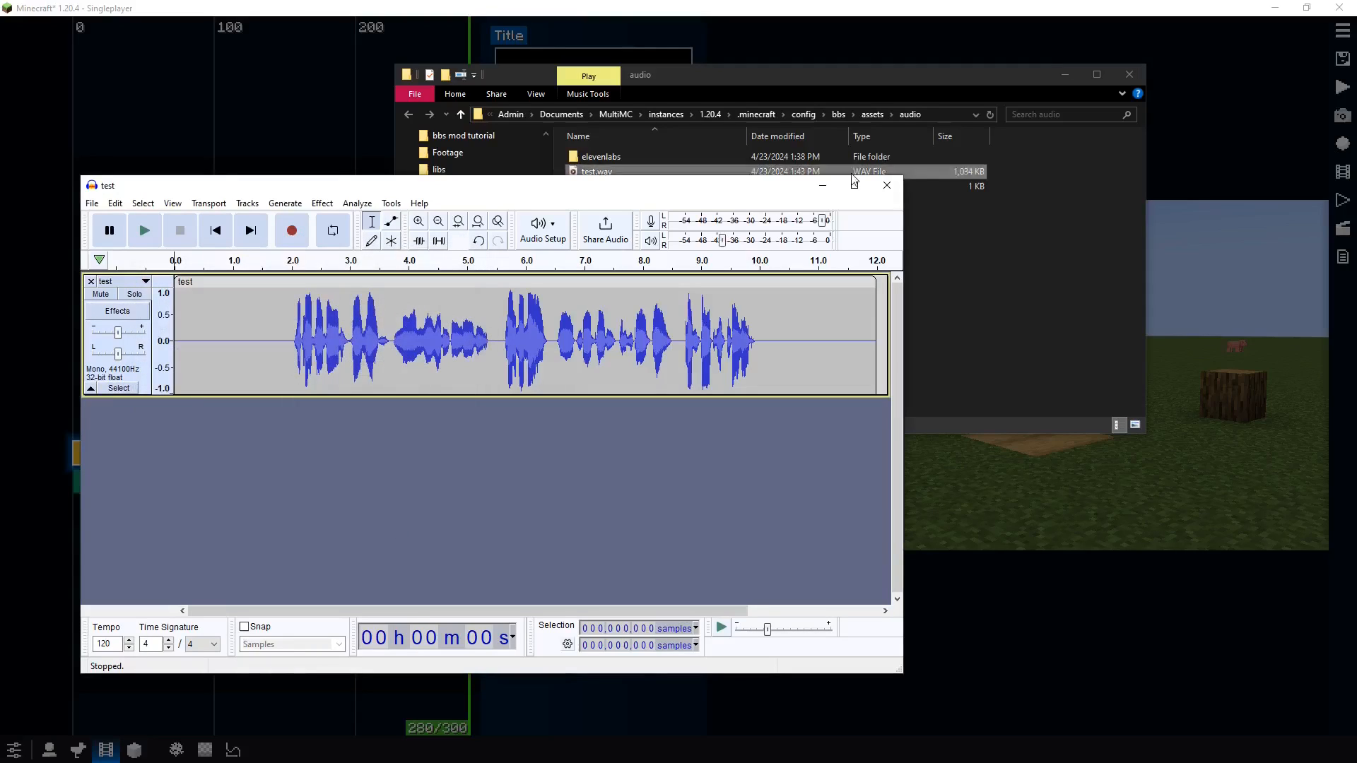
Close Audacity, the audio folder window and the utility panel
left_click(884, 191)
left_click(522, 425)
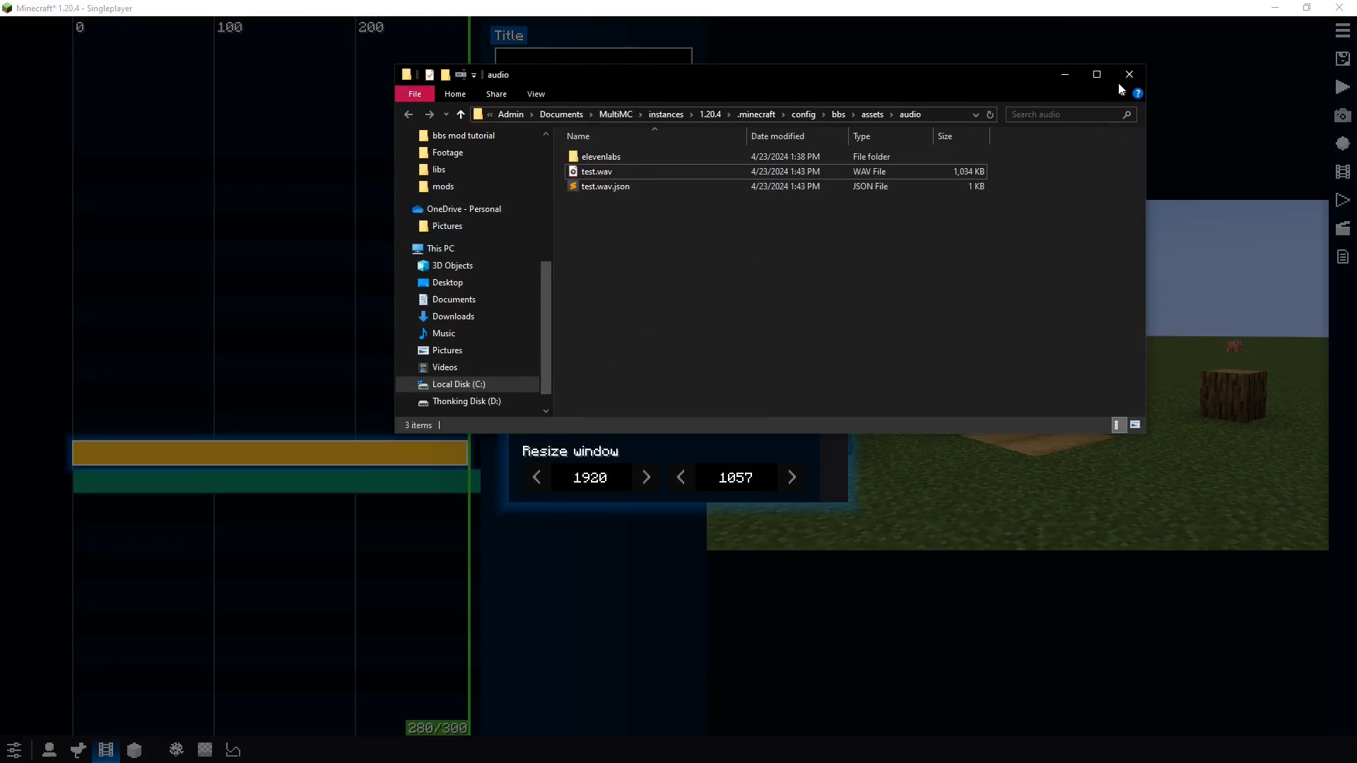
left_click(1129, 74)
left_click(833, 290)
Assign assets:audio/test.wav as the audio clip's sound
left_click(576, 410)
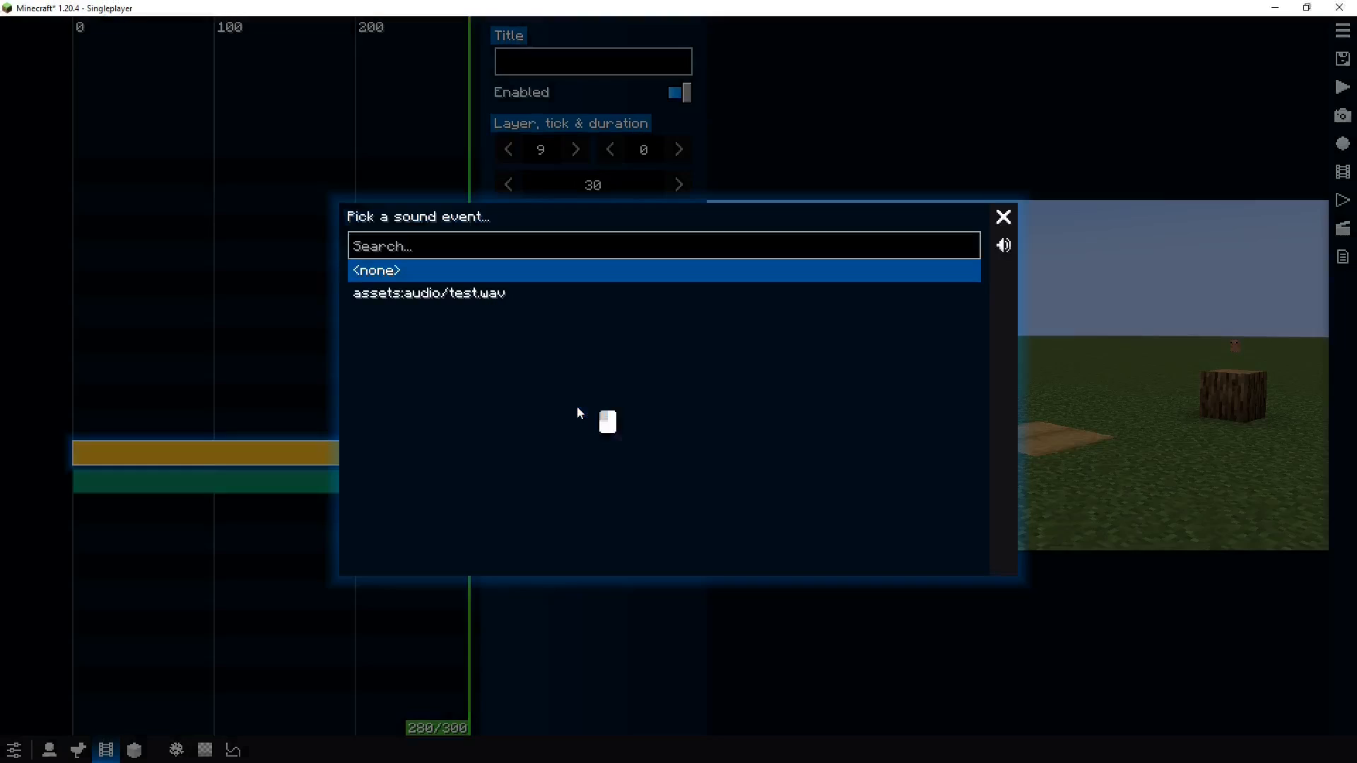
left_click(544, 291)
left_click(1000, 216)
Play the film from about tick 37 to preview the audio and return the playhead to the start
key("Home")
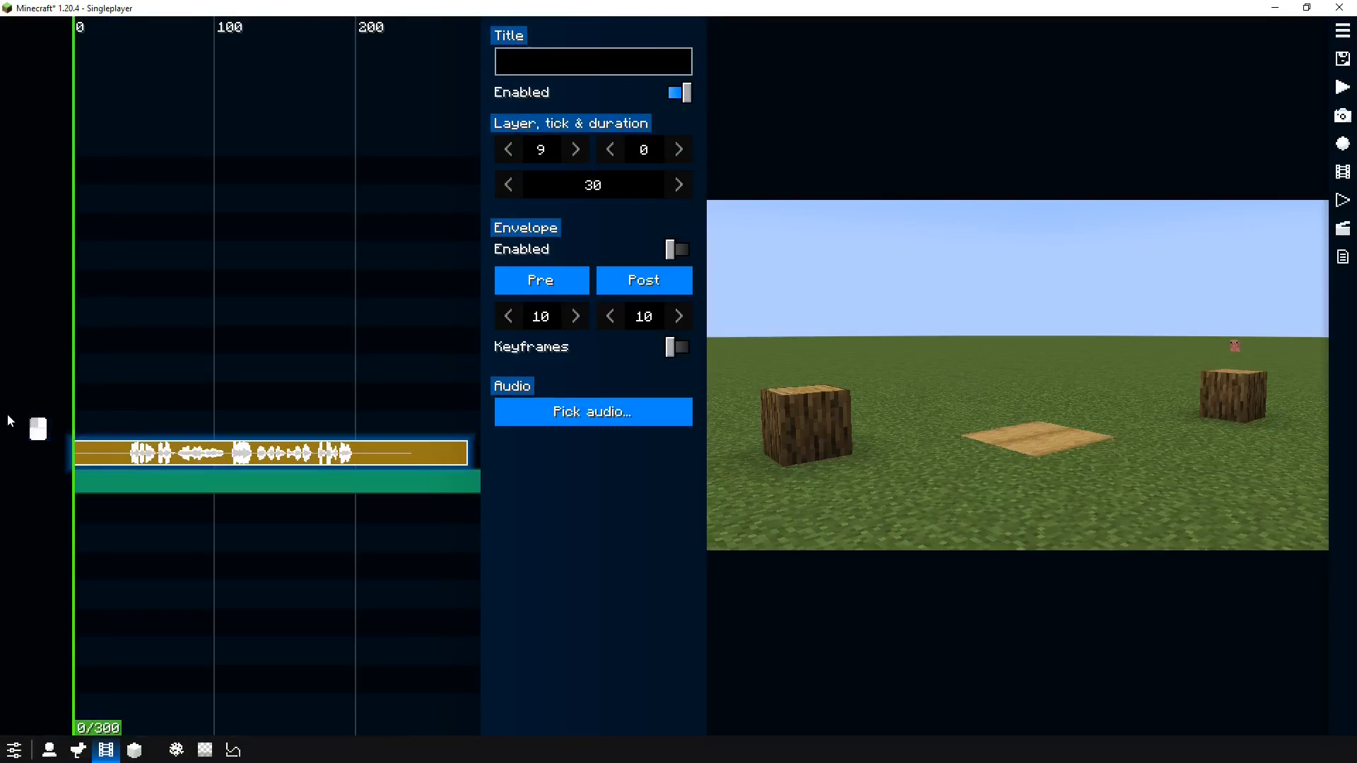
mouse_move(254, 458)
left_mouse_down()
mouse_move(211, 436)
mouse_move(244, 435)
left_mouse_up()
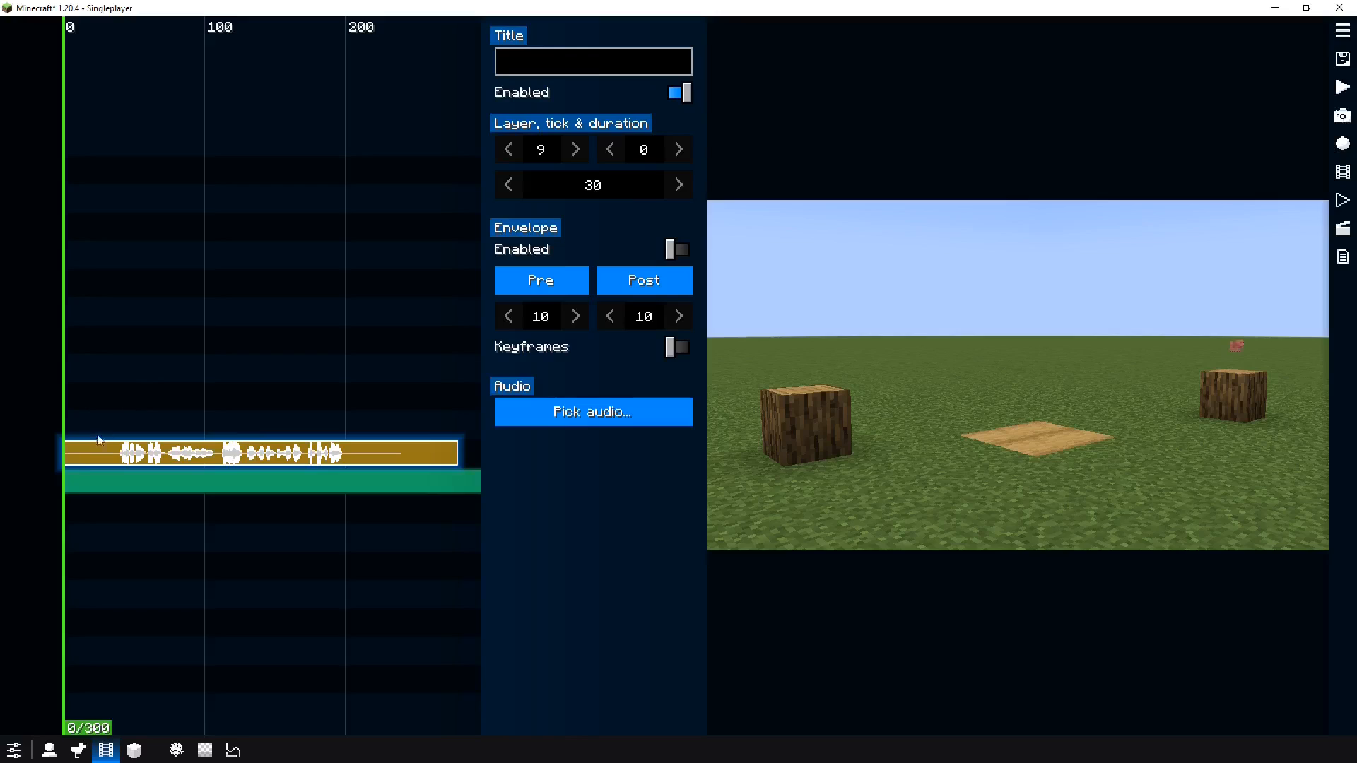
left_click_drag(127, 419, 115, 414)
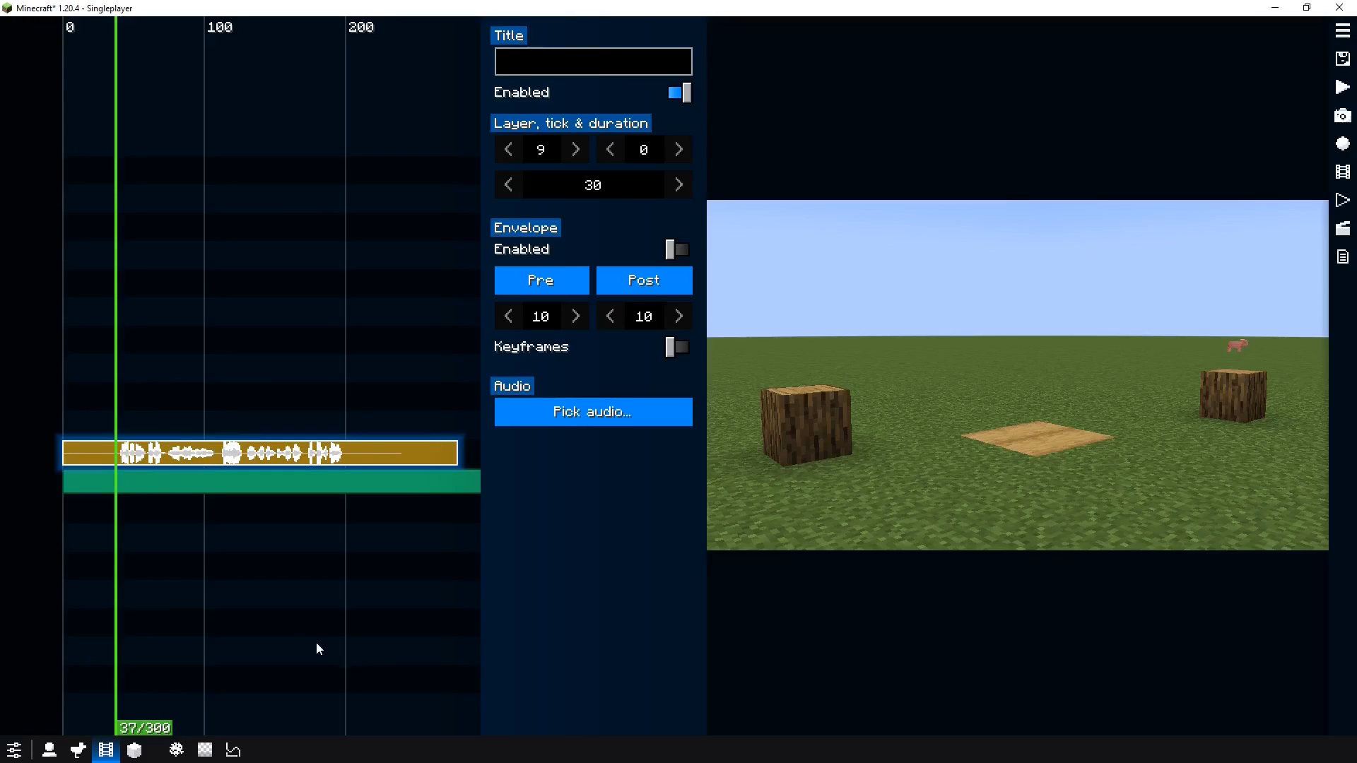
key("space")
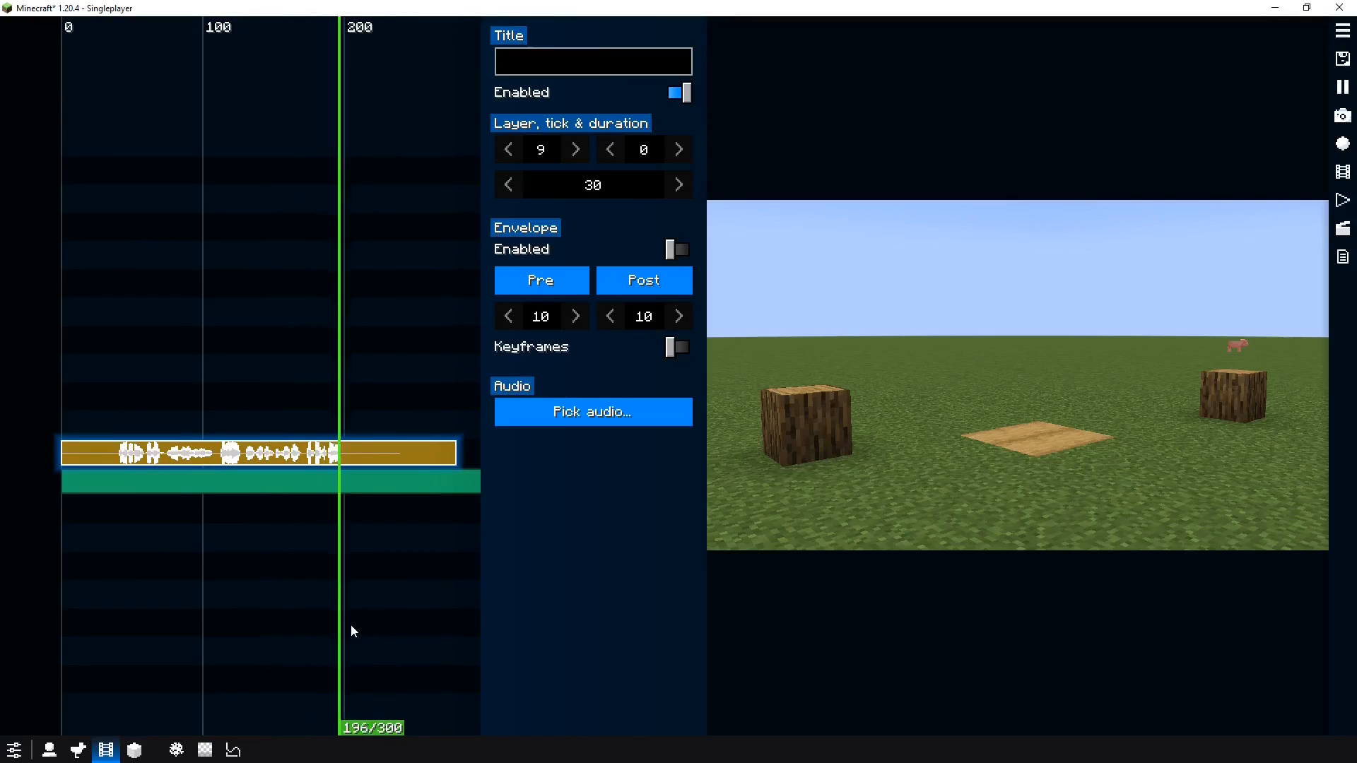
key("space")
left_click_drag(363, 616, 41, 598)
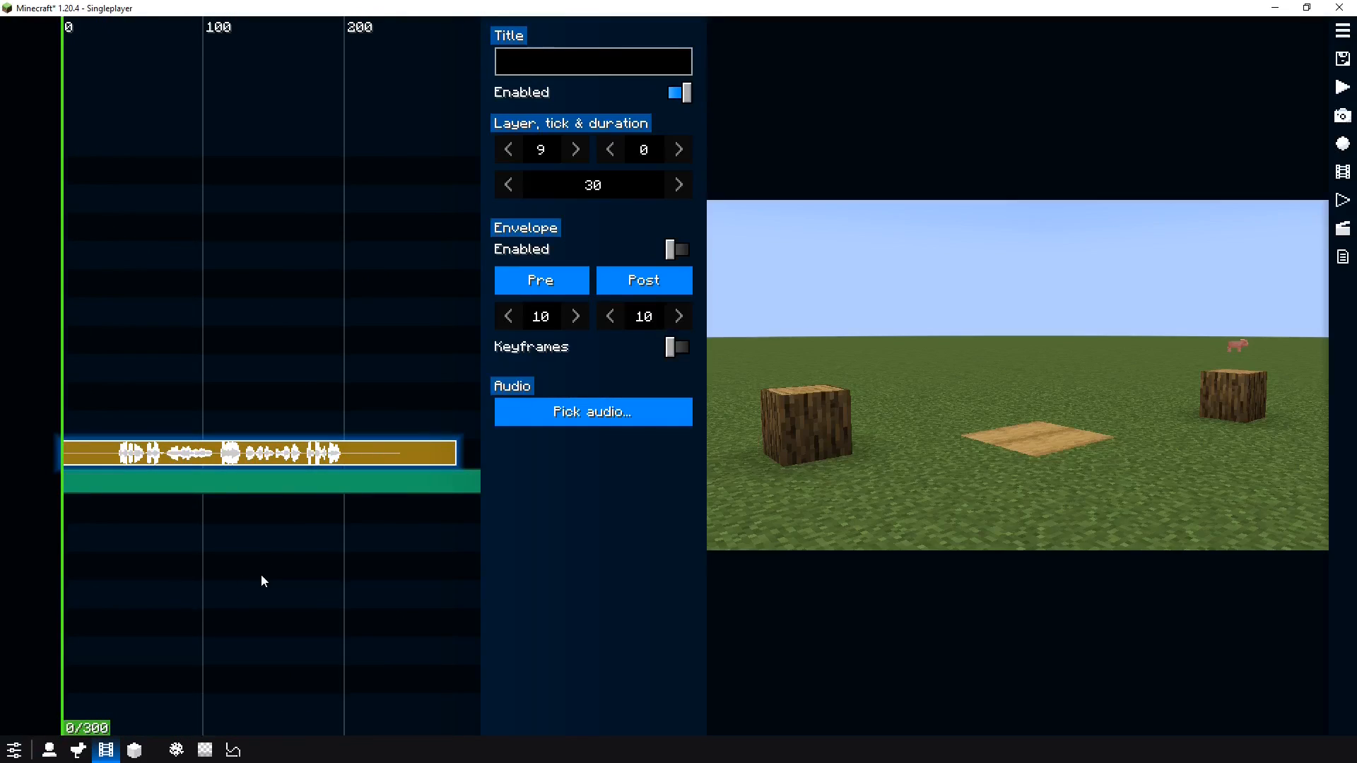
Open the replay editor and add a replay with the McHorse form in front of the left log
left_click(1343, 228)
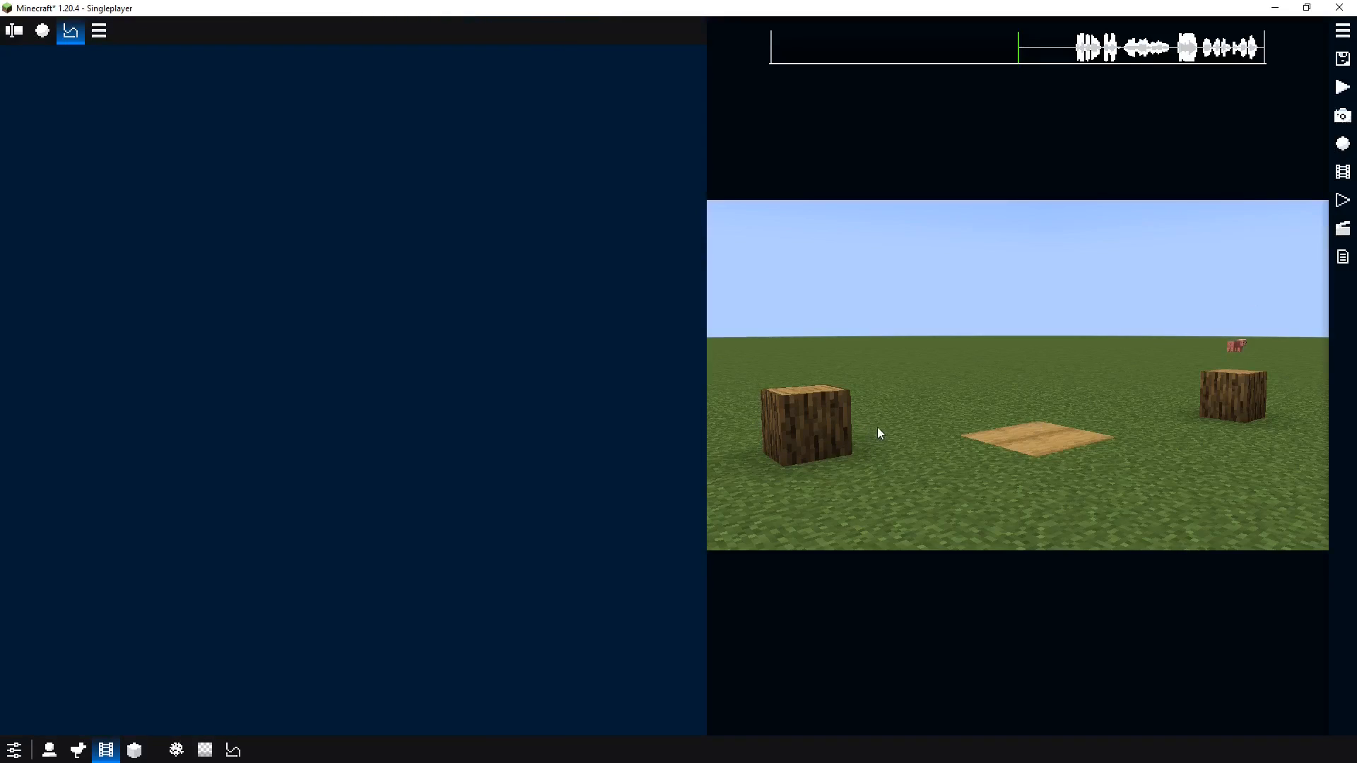
right_click(914, 417)
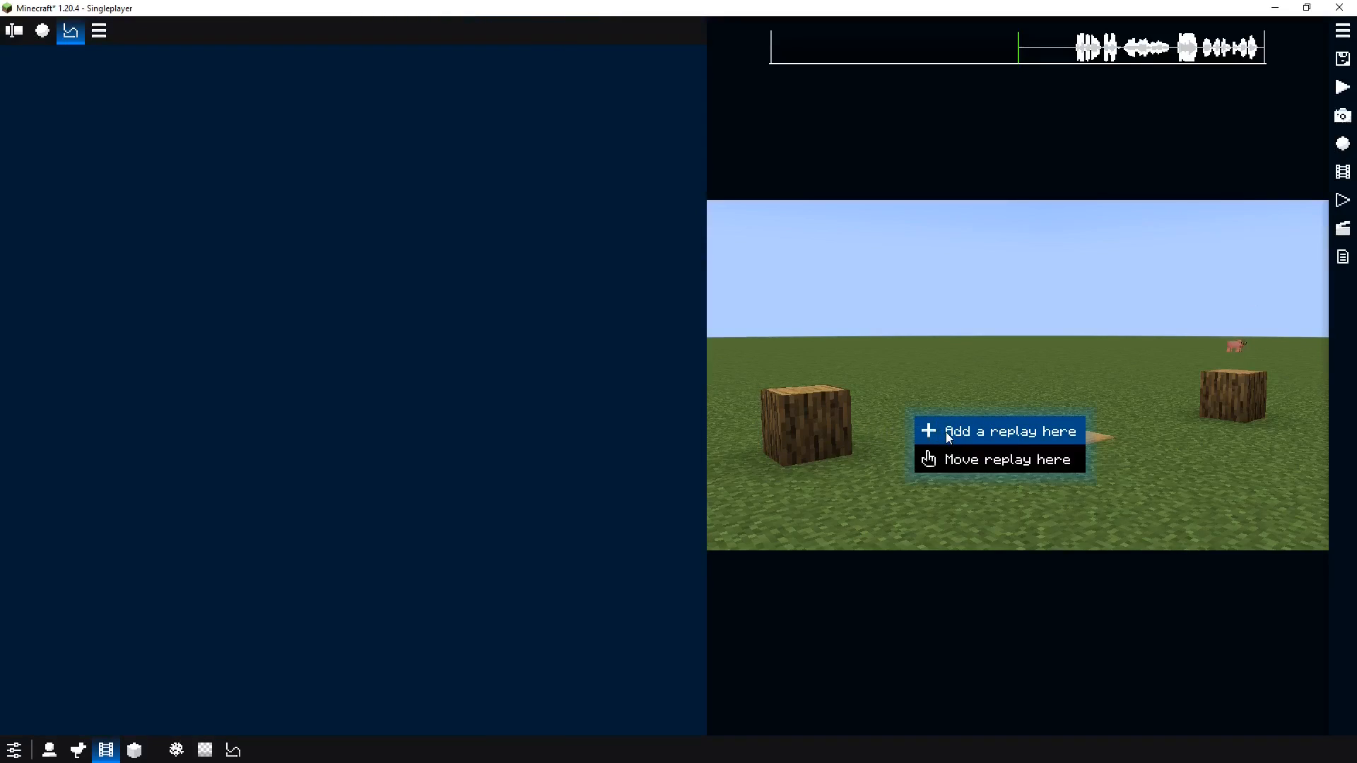
left_click(946, 431)
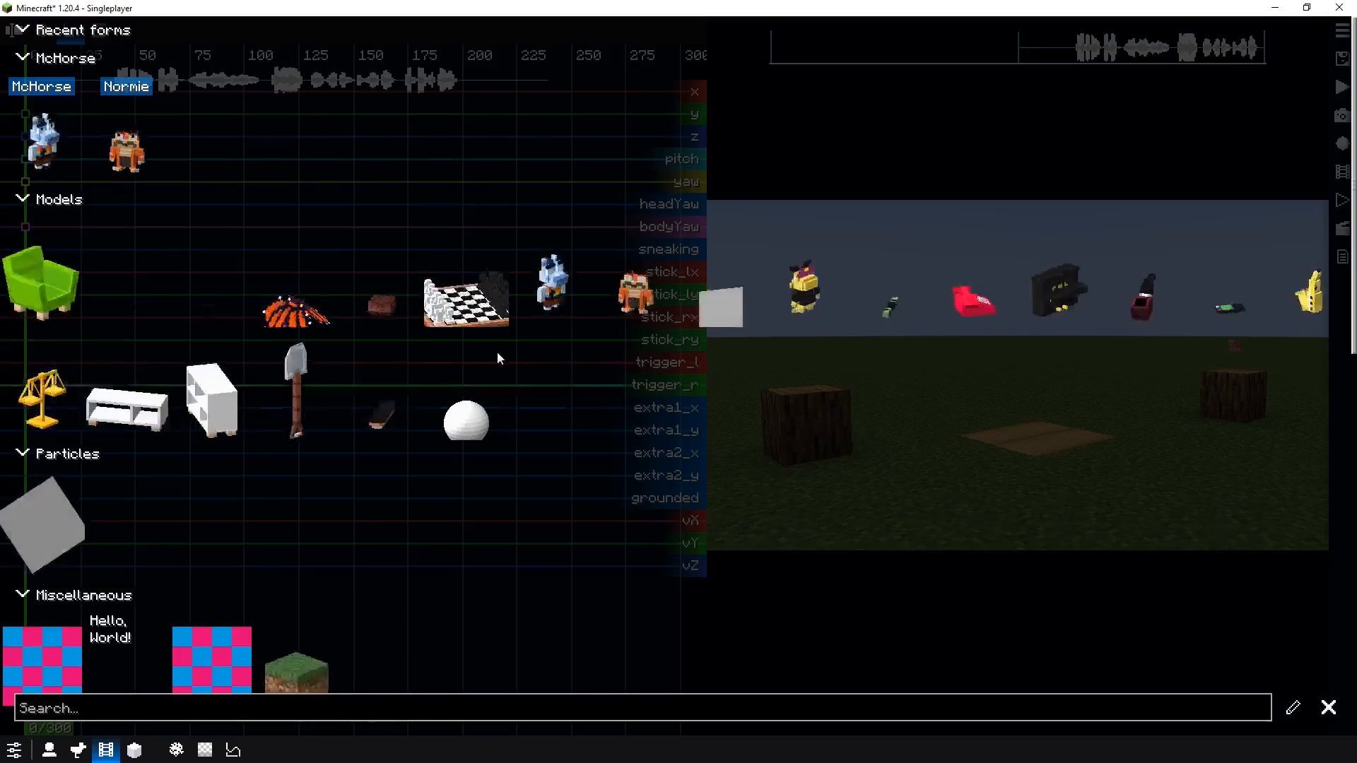
left_click(39, 170)
left_click(742, 390)
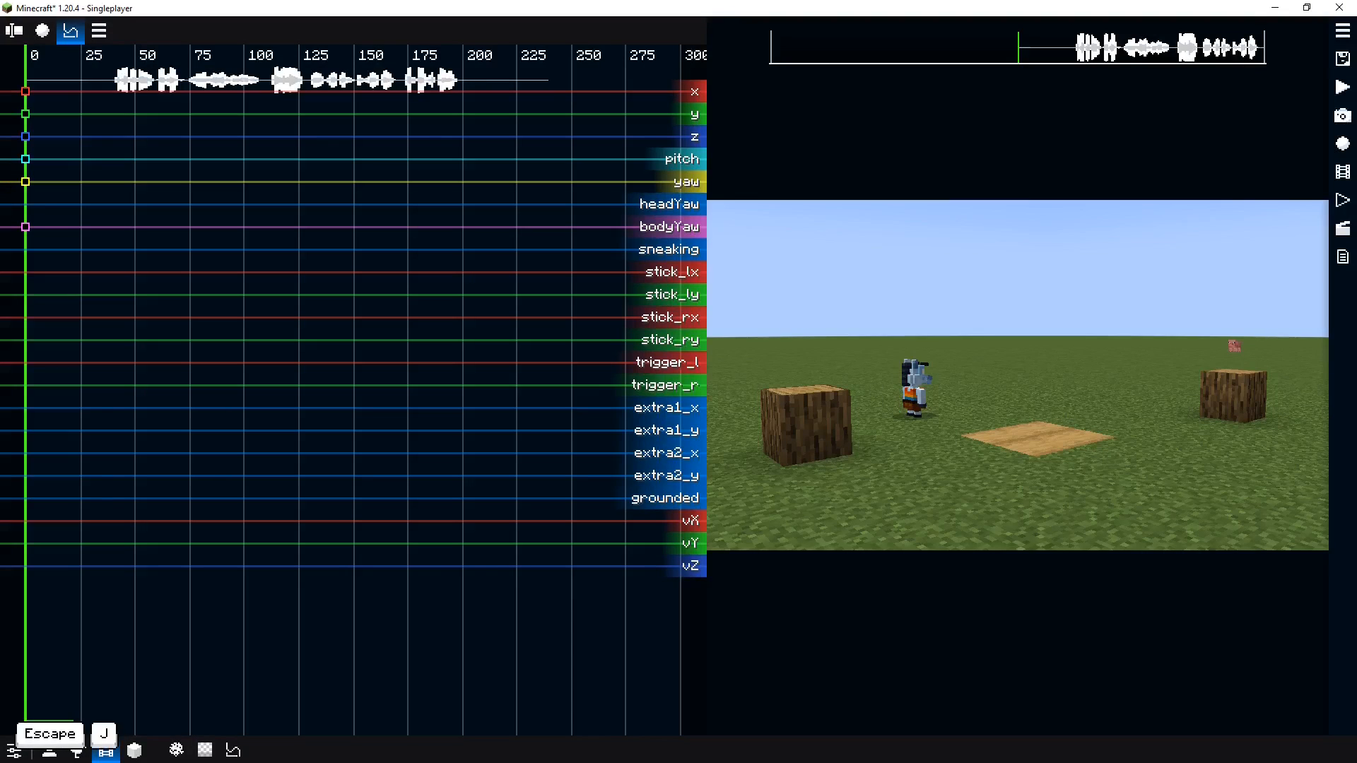
Add a second replay with the Normie form next to the right log stump
right_click(1154, 424)
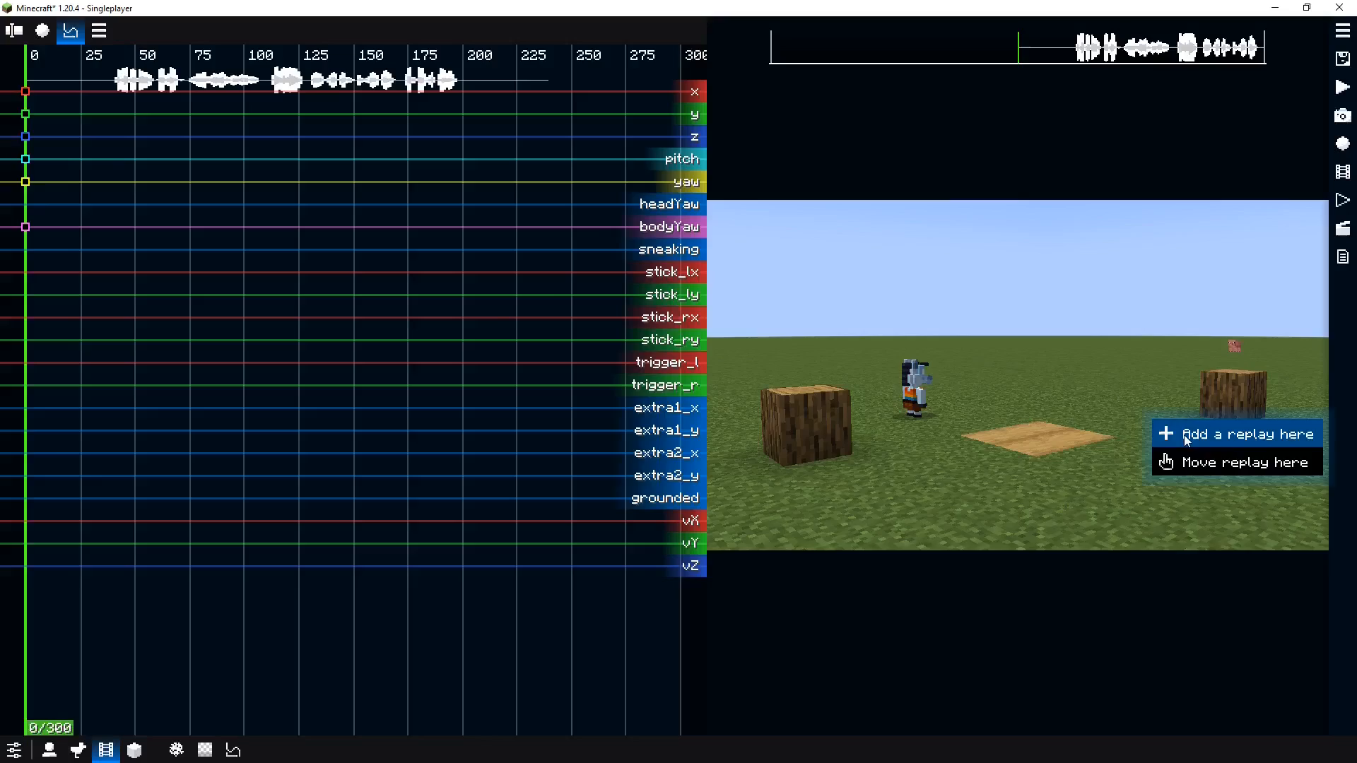
left_click(1194, 433)
left_click(166, 175)
key("Escape")
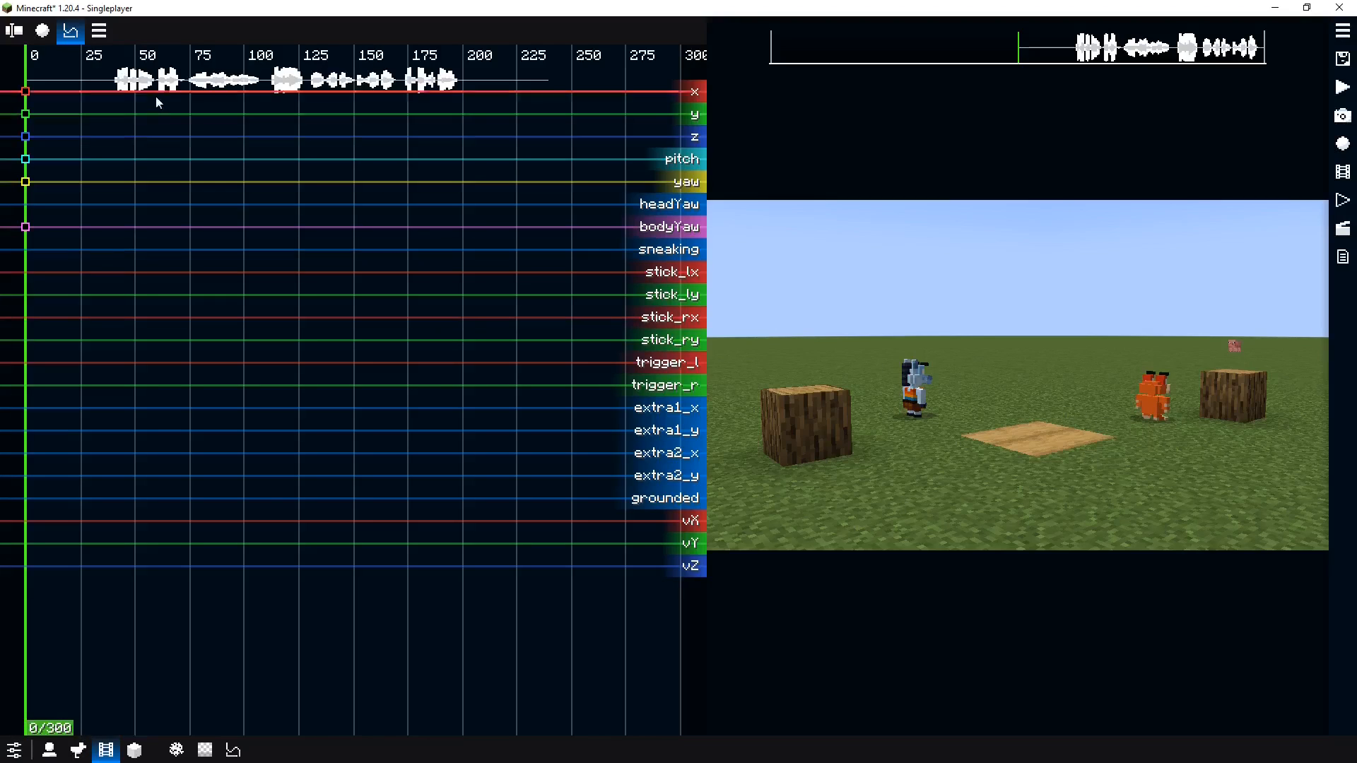
Review the replays list and select the Normie replay directly in the viewport
left_click(48, 39)
left_click(99, 78)
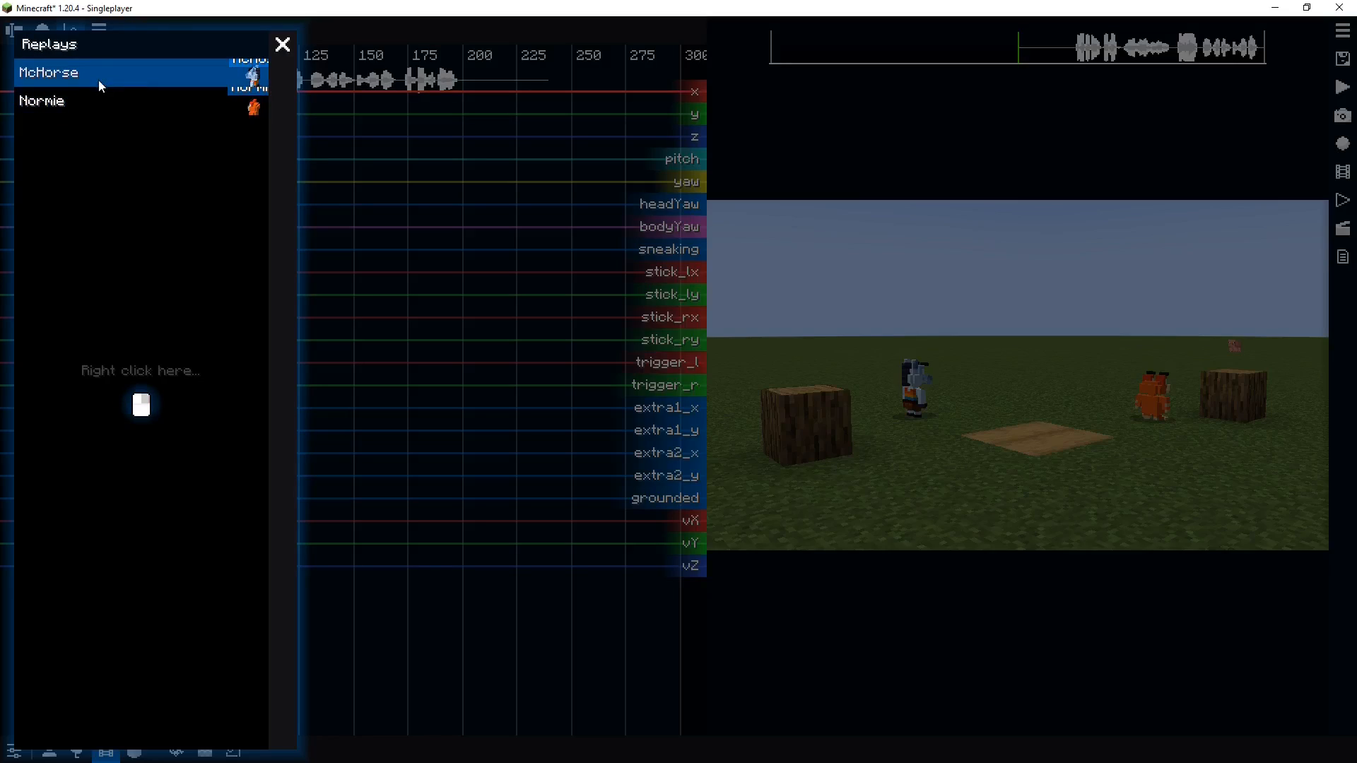
left_click(282, 46)
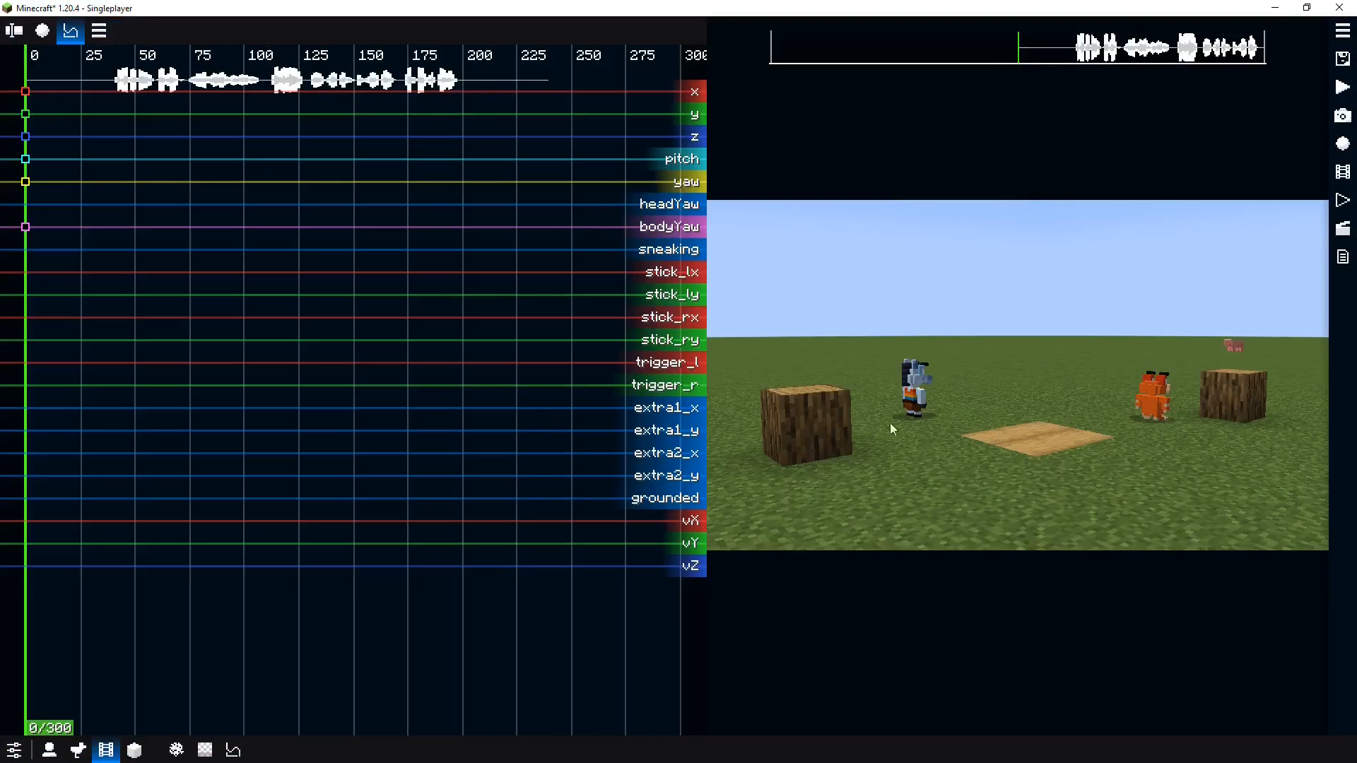
key("alt")
left_click(930, 396)
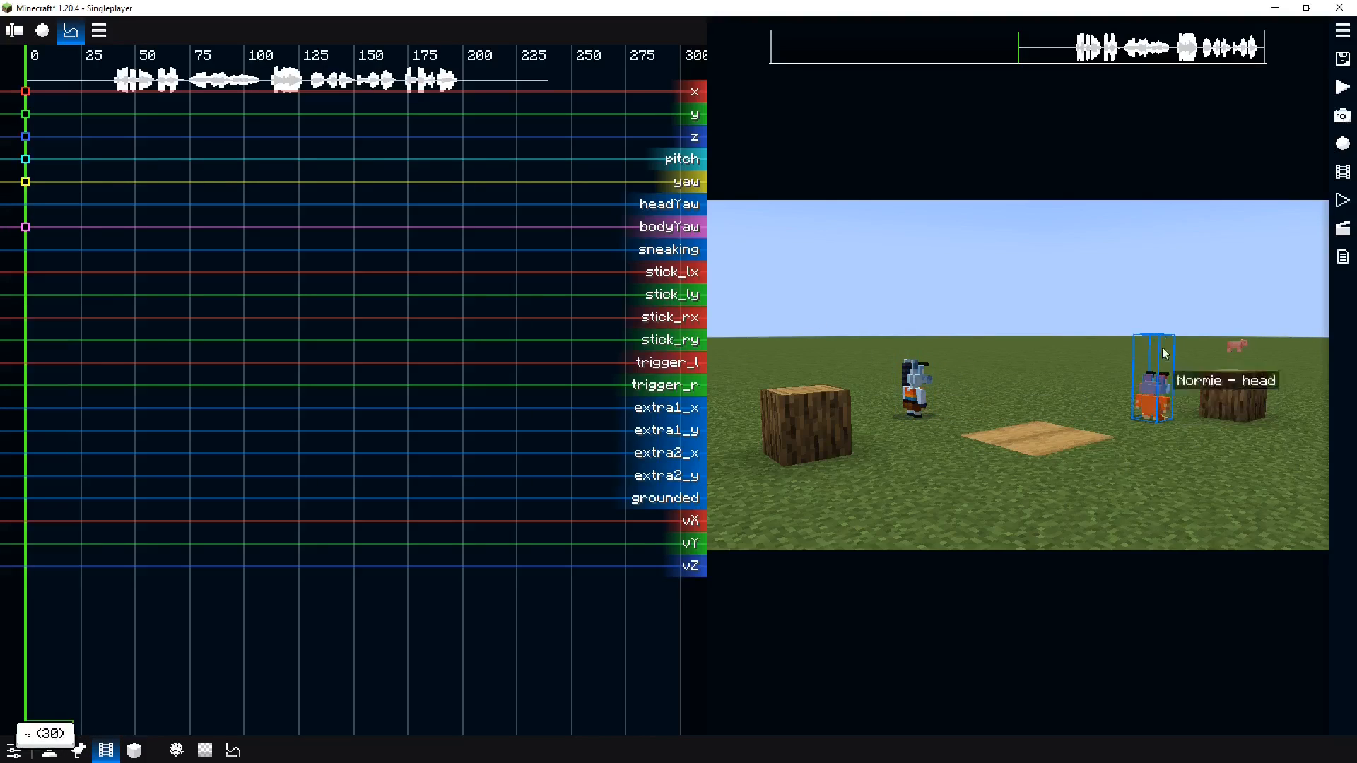
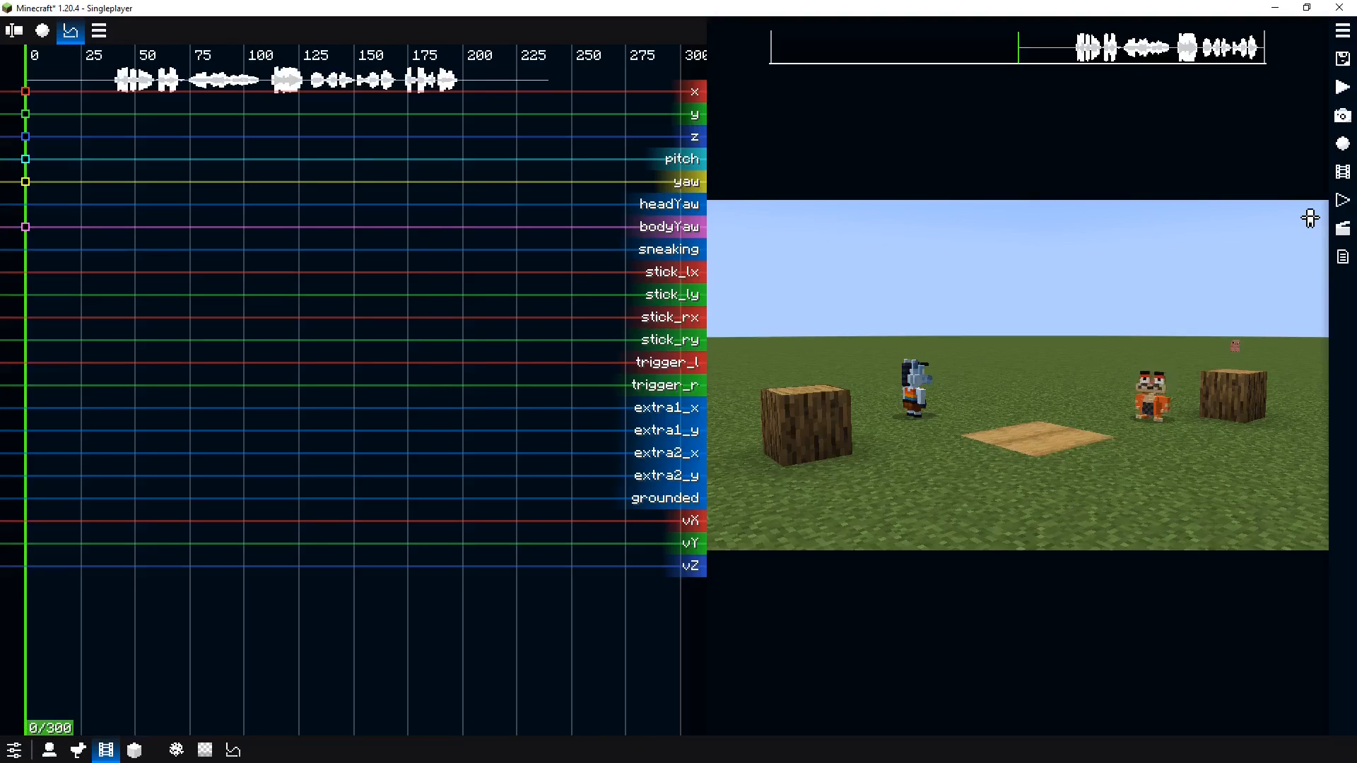
Move the Normie actor around the scene, walking and jumping, to test controlling it from the viewport
key("w")
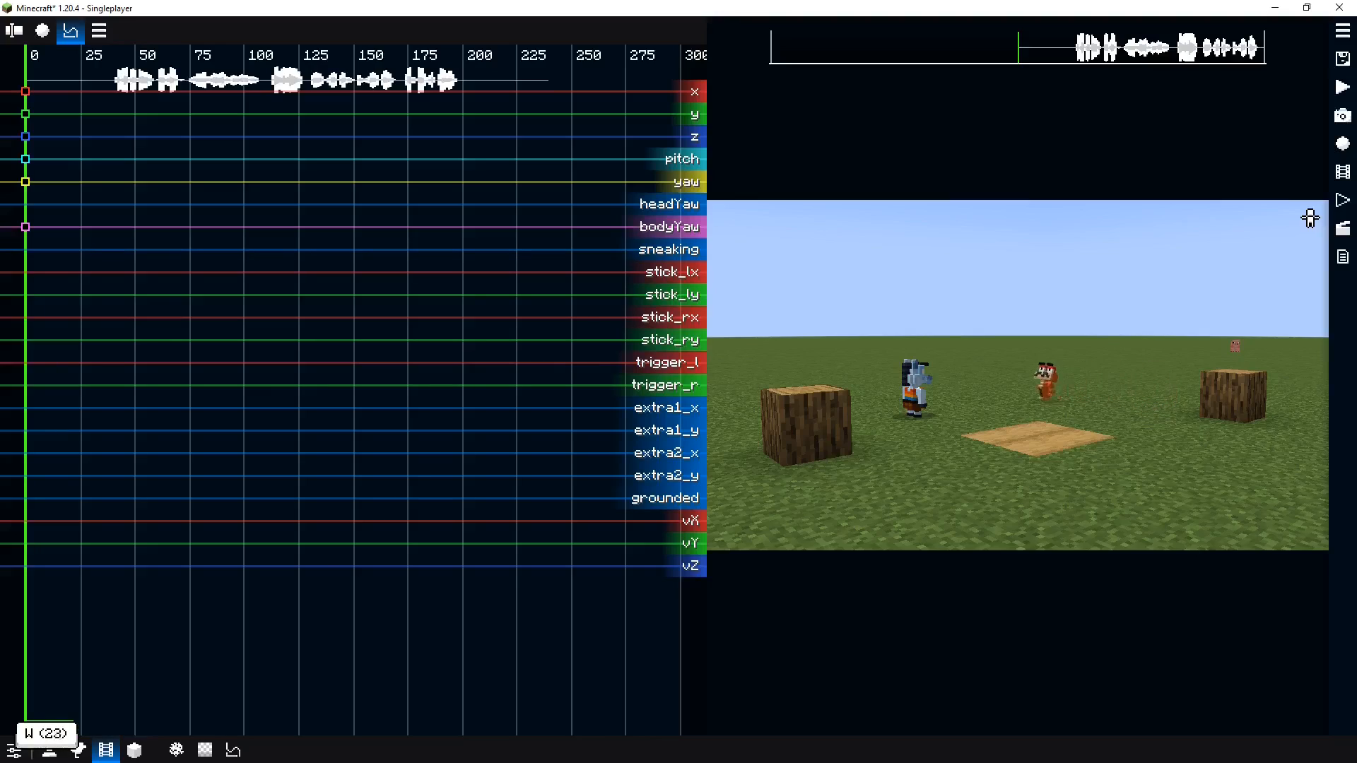
key("w")
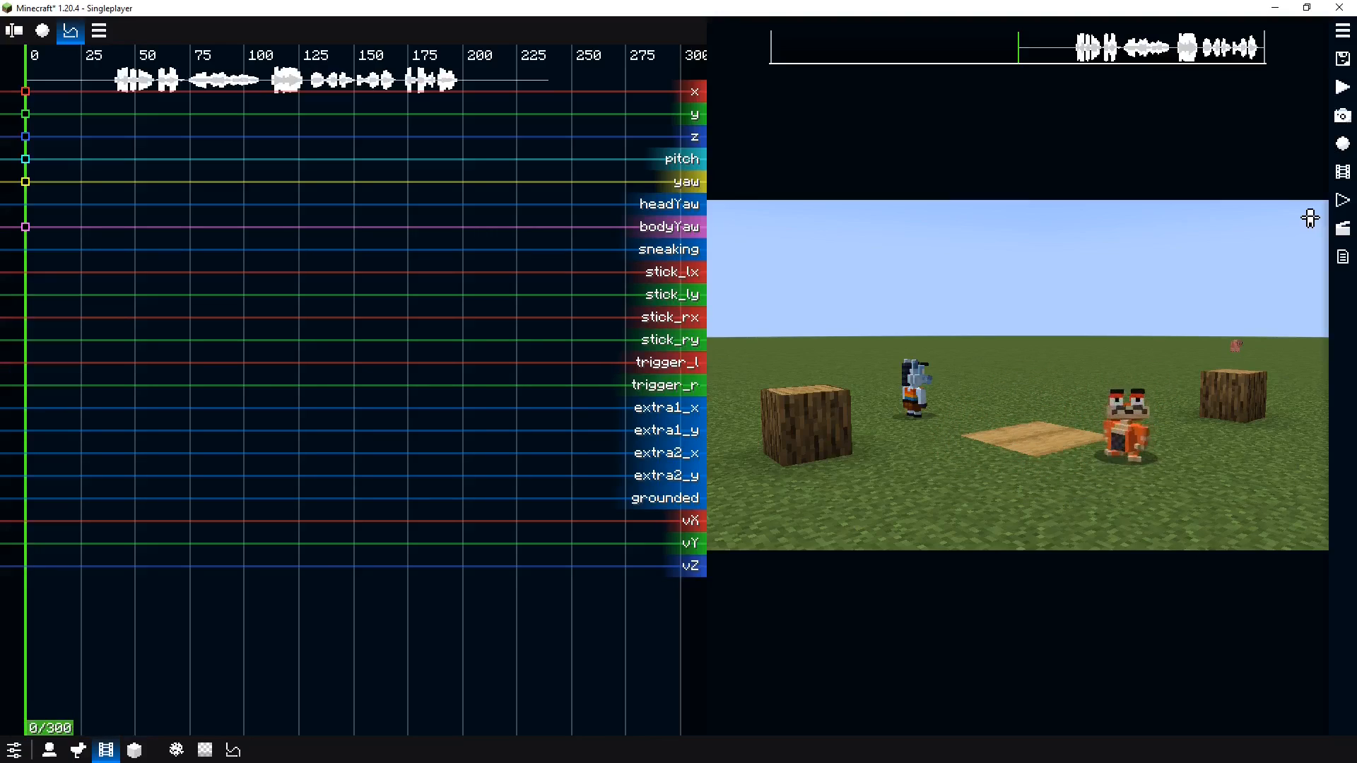
key("w")
key("space")
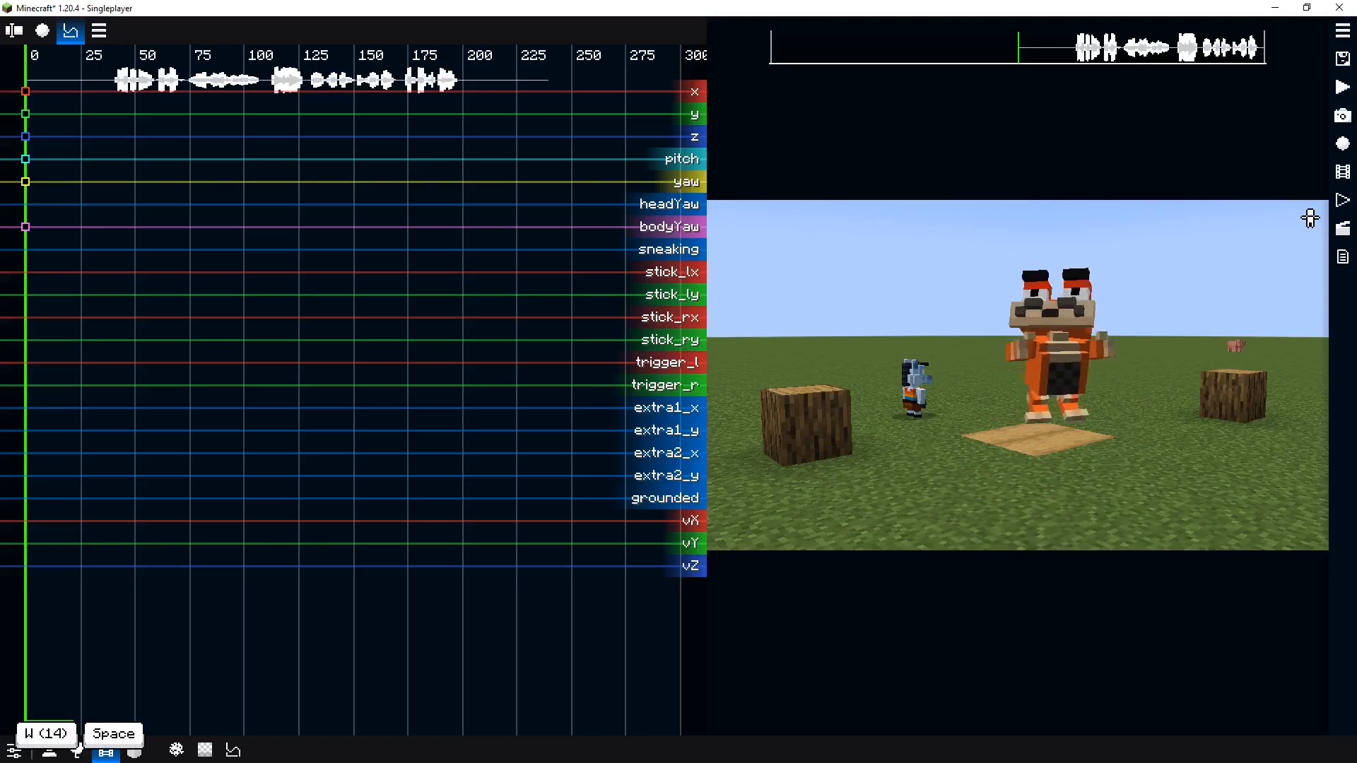
key("a")
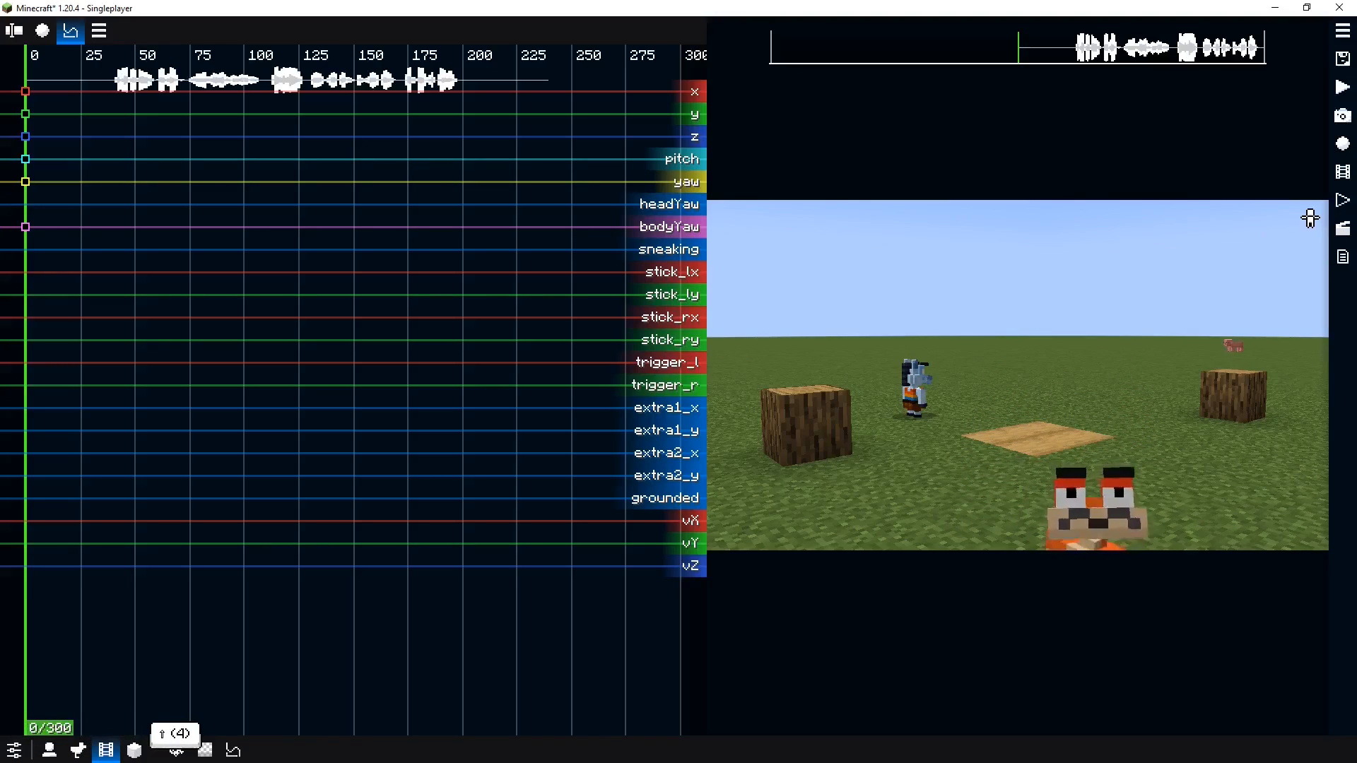
key("s")
key("w")
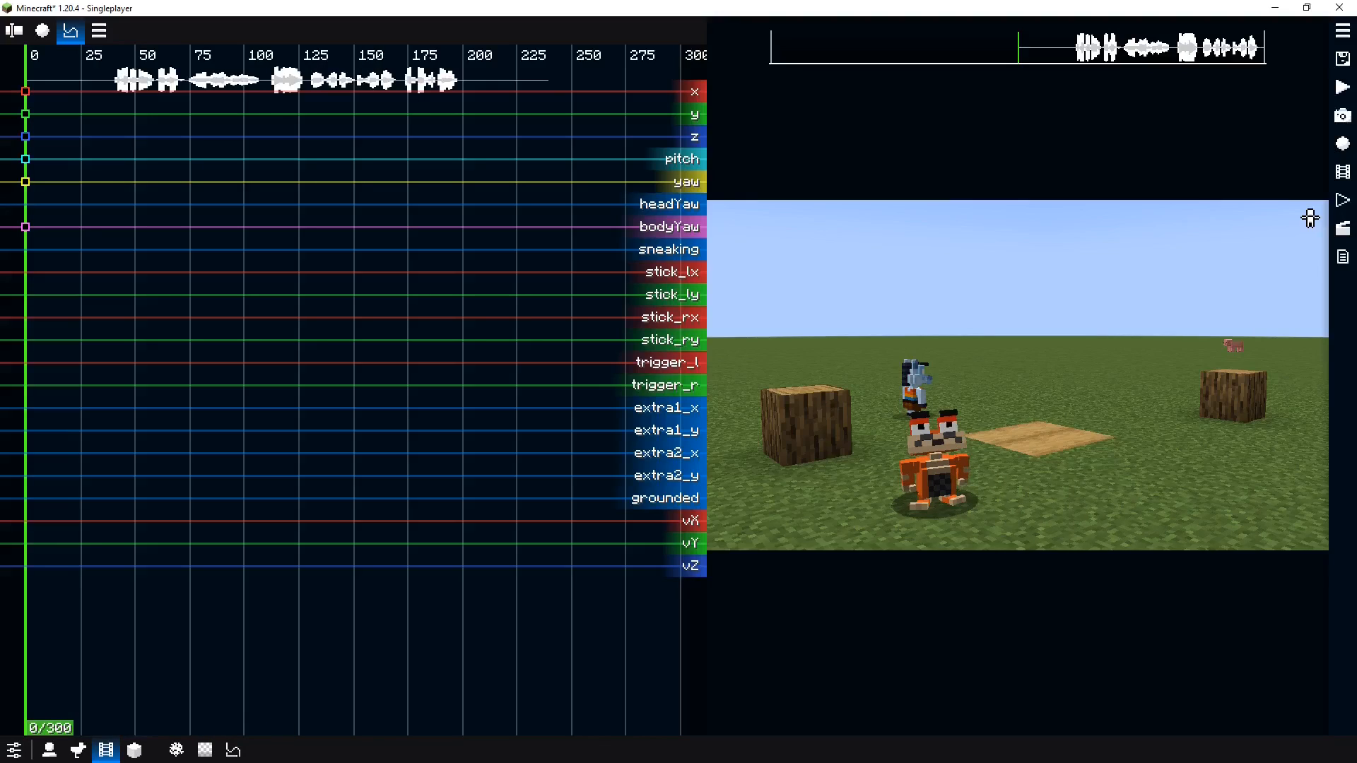
key("0")
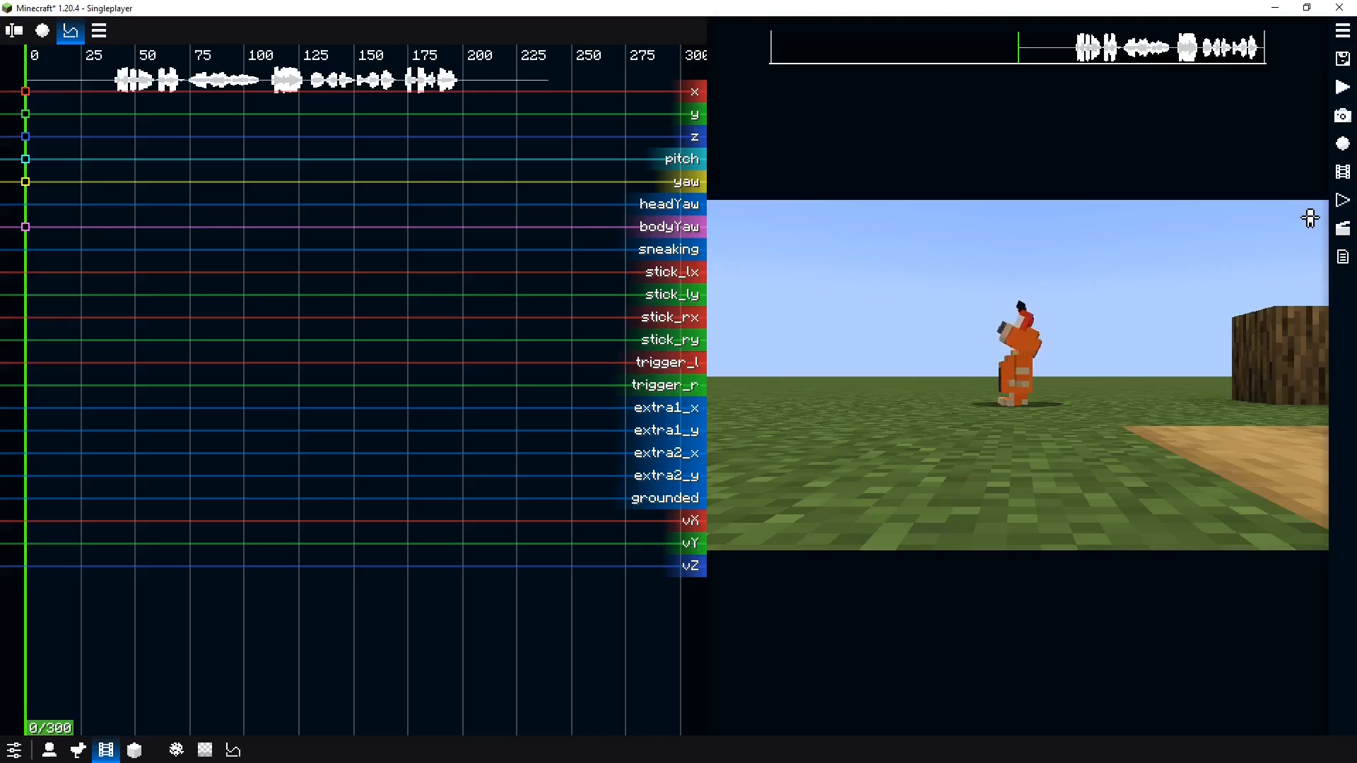
key("h")
key("0")
key("0")
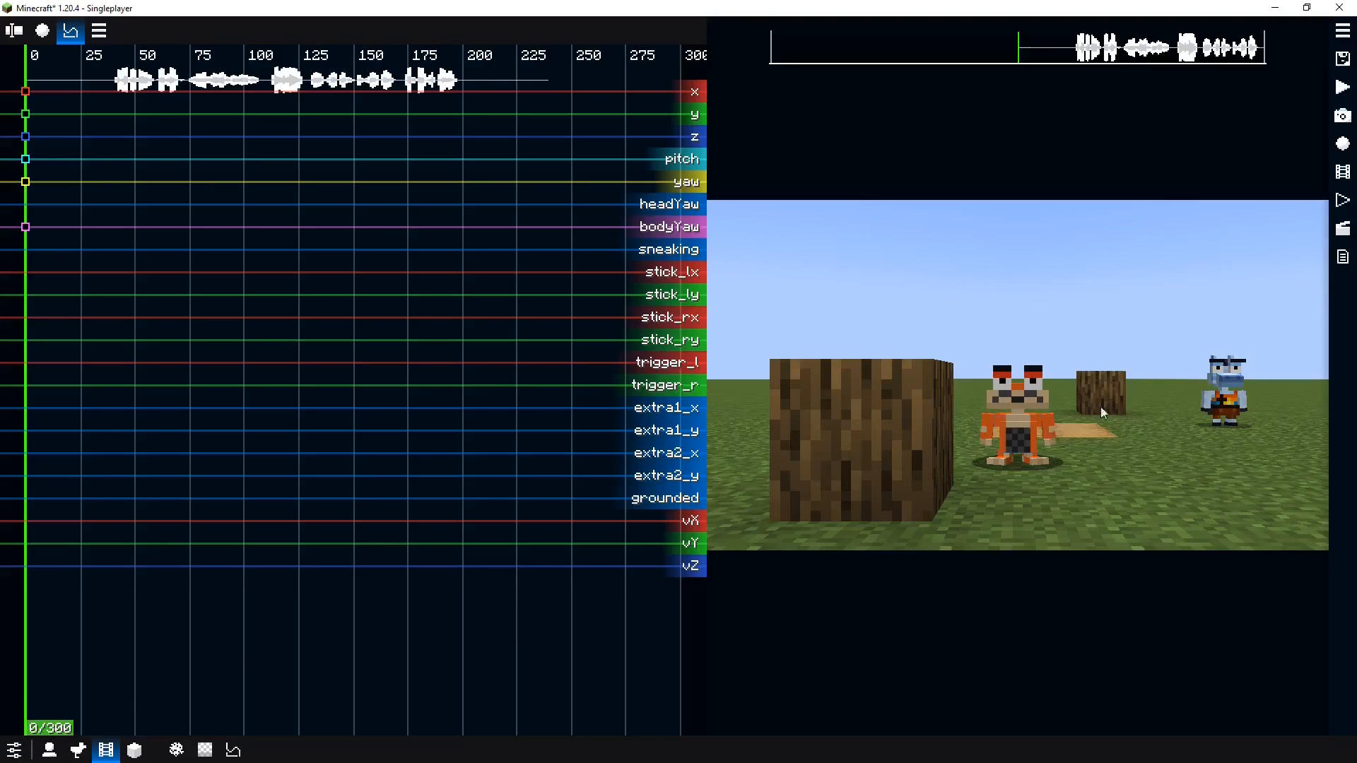
key("p")
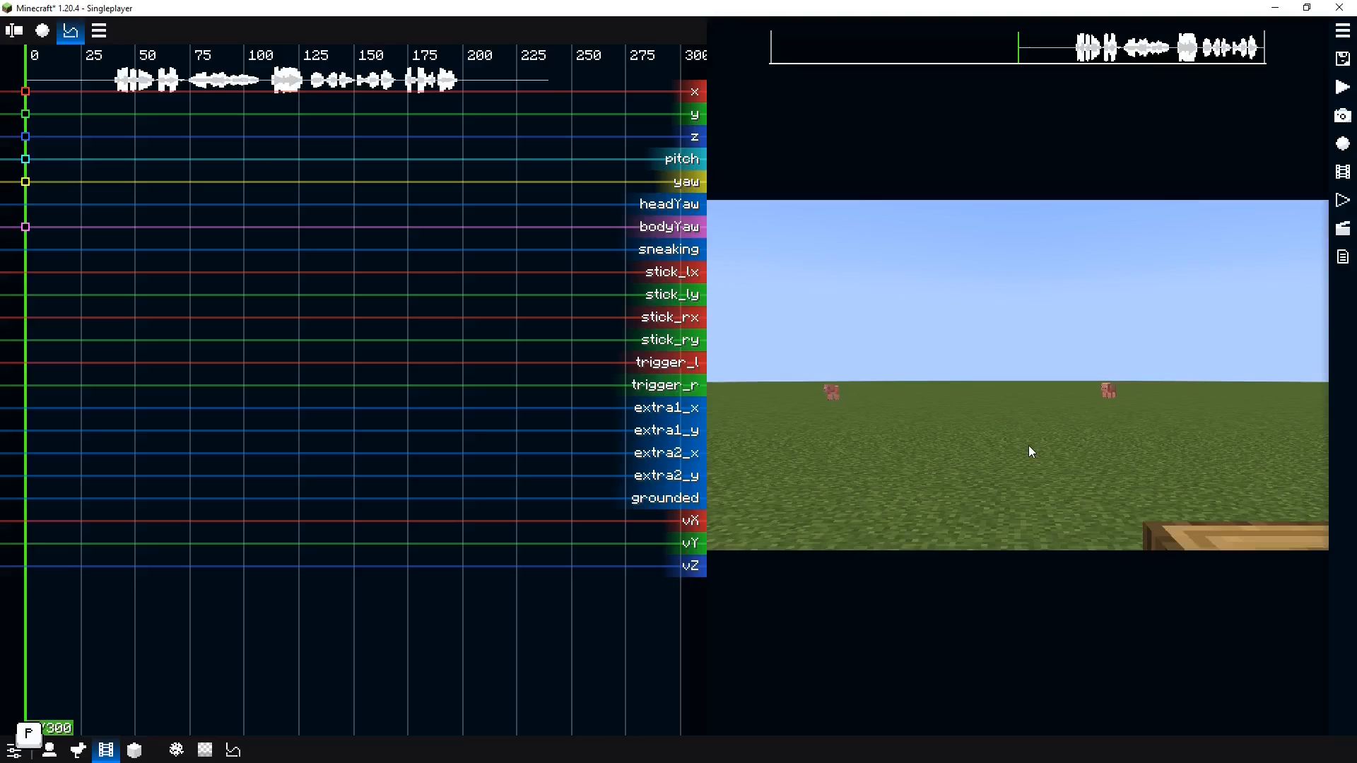
key("p")
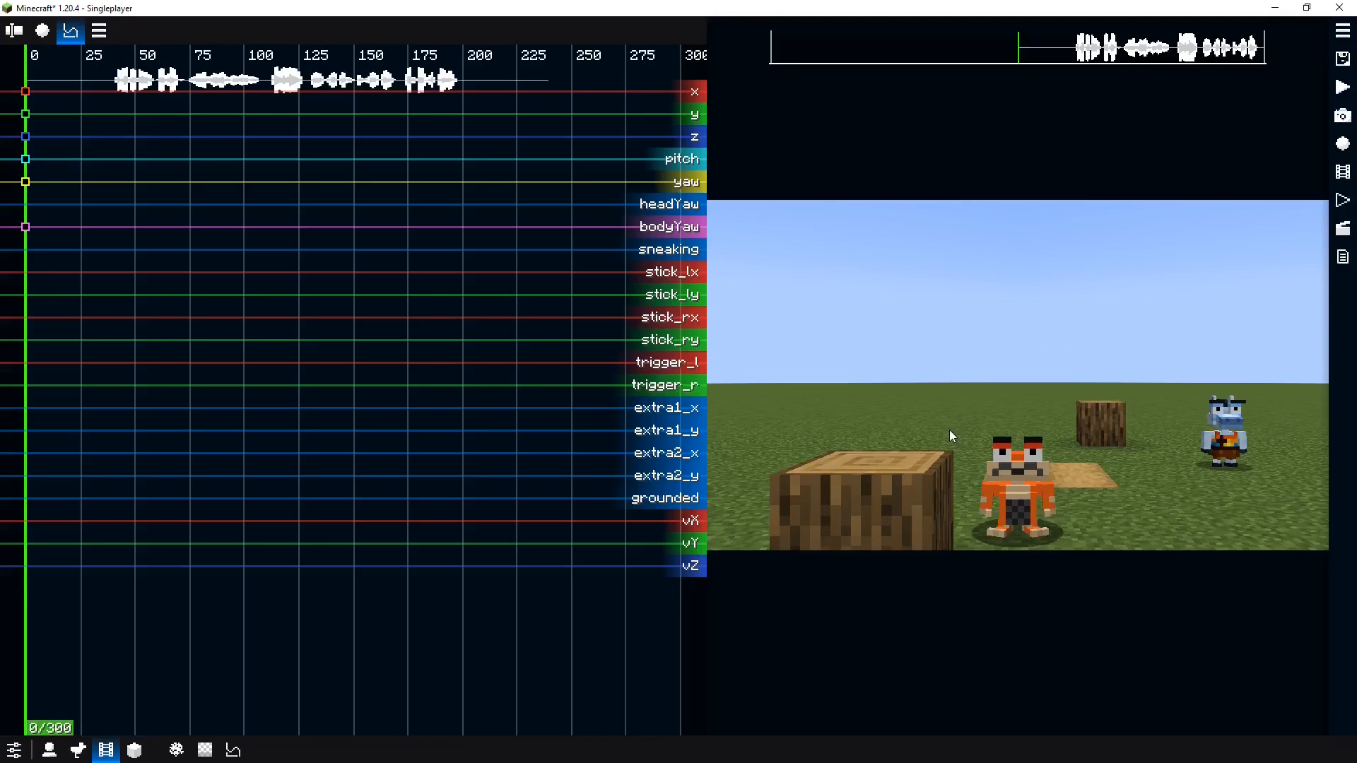
key("p")
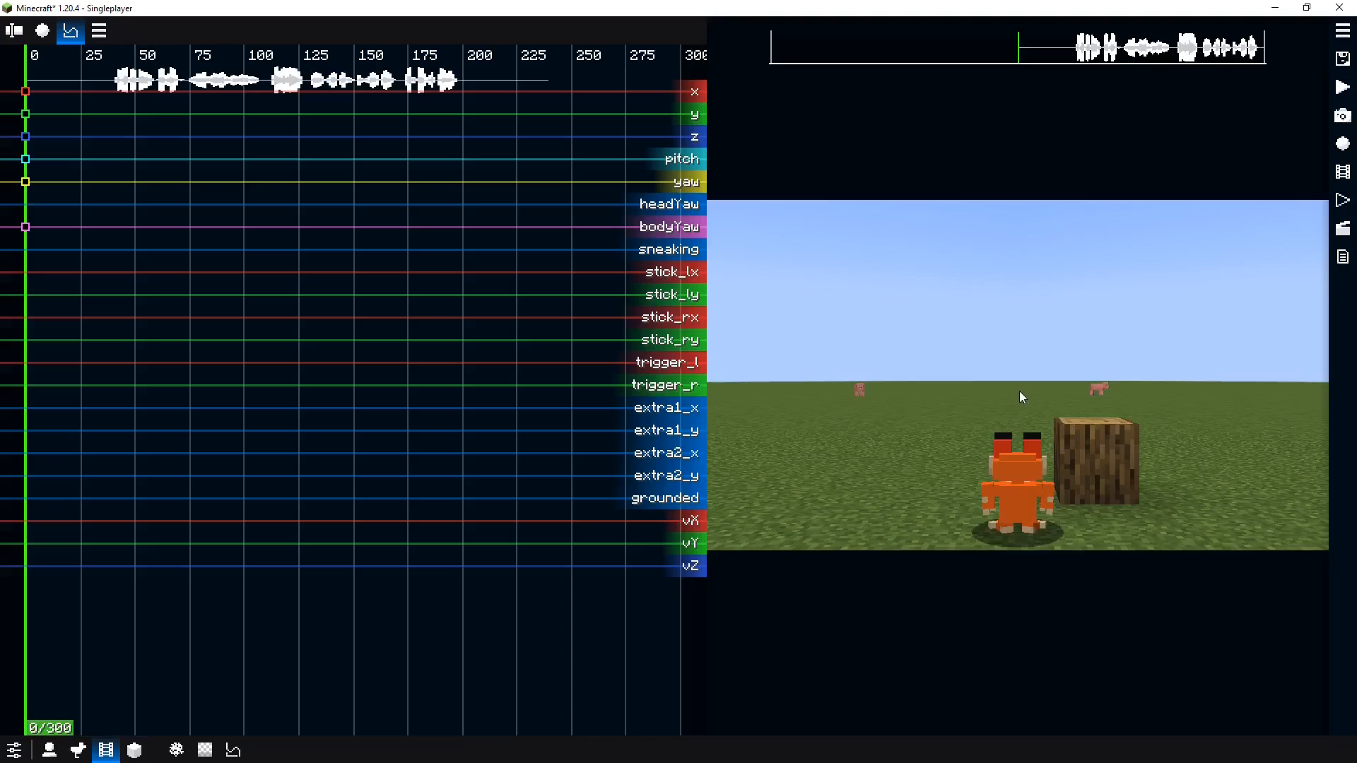
key("p")
key("p")
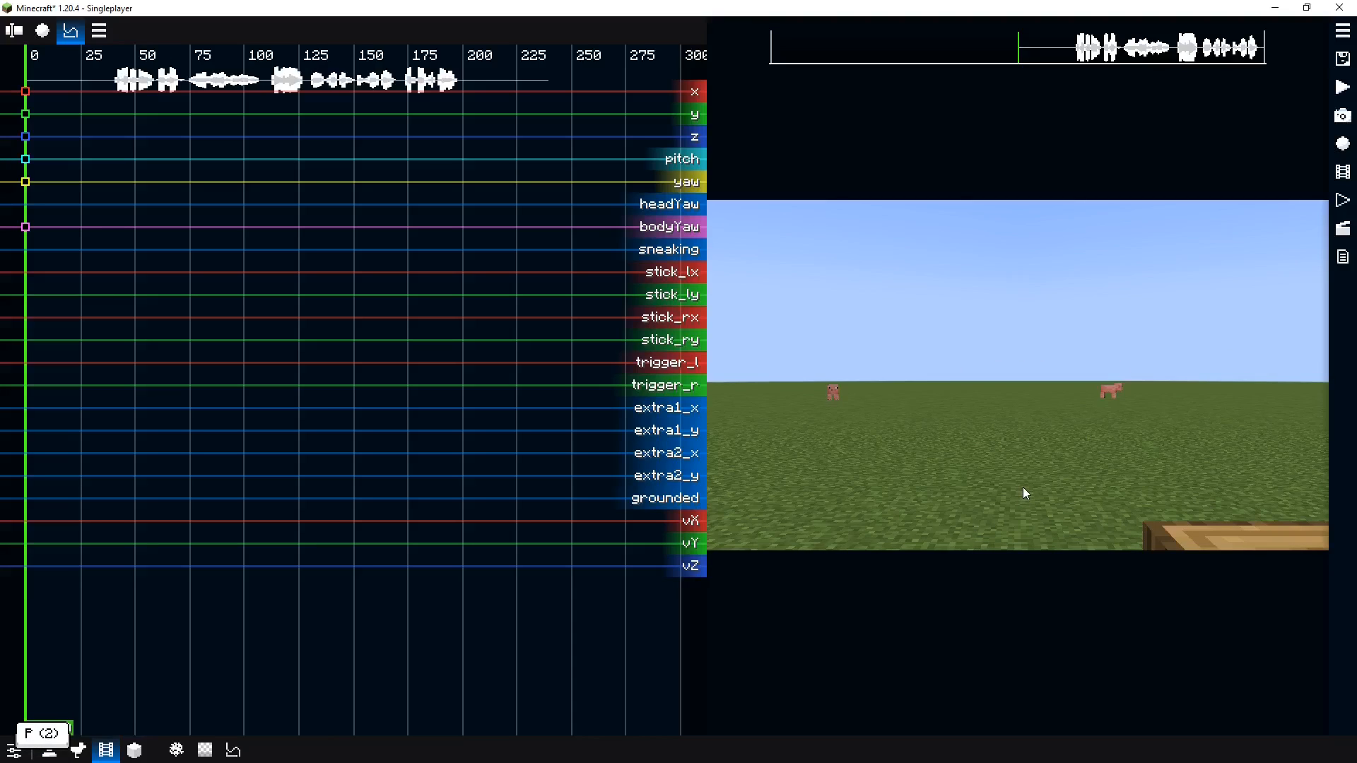
key("s")
key("s")
key("s")
key("d")
key("a")
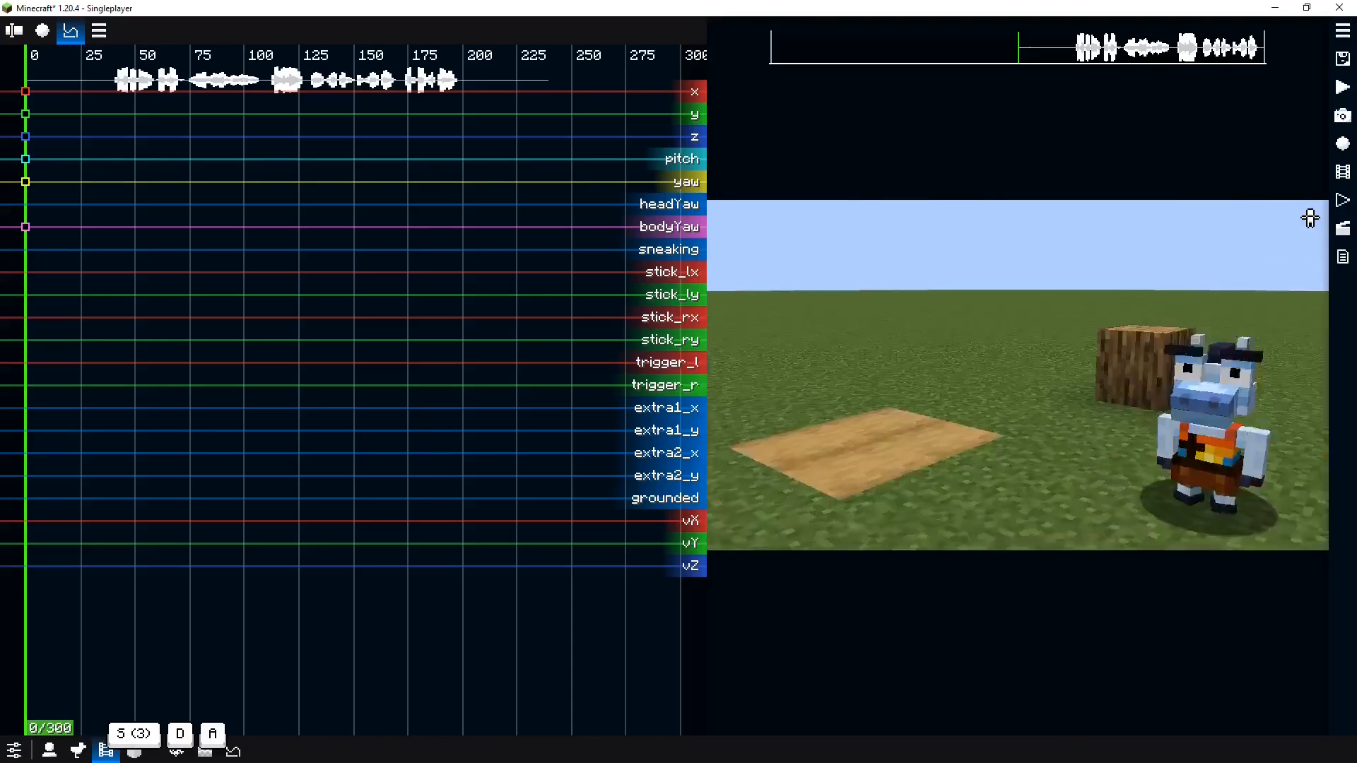
key("a")
key("shift")
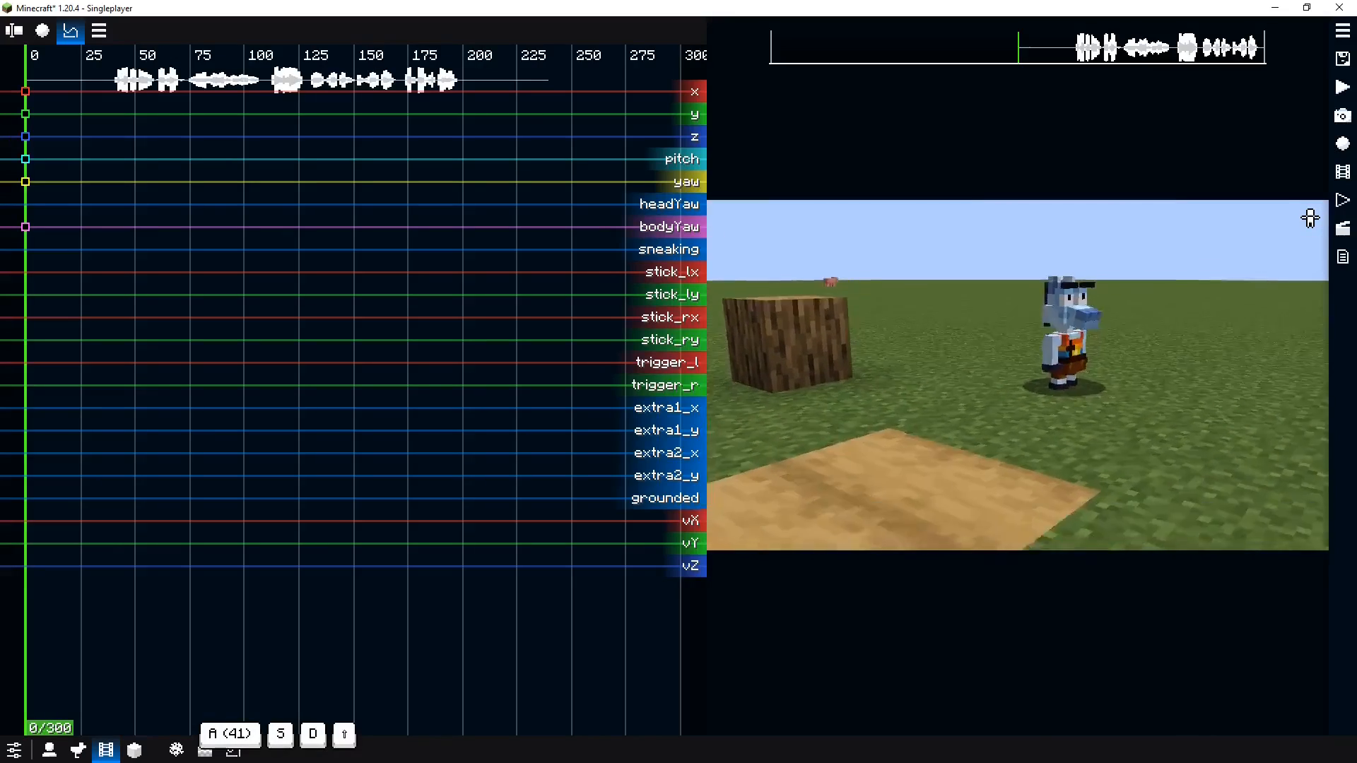
key("s")
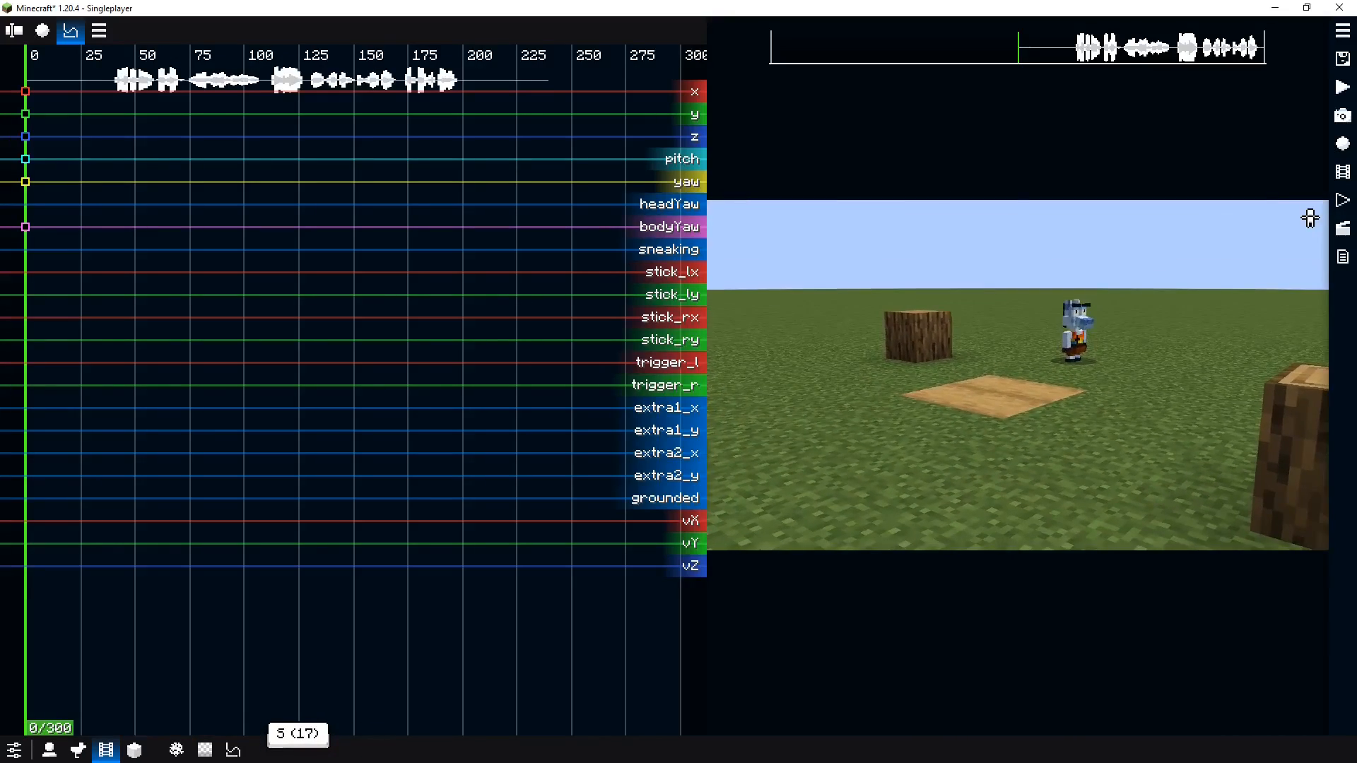
key("0")
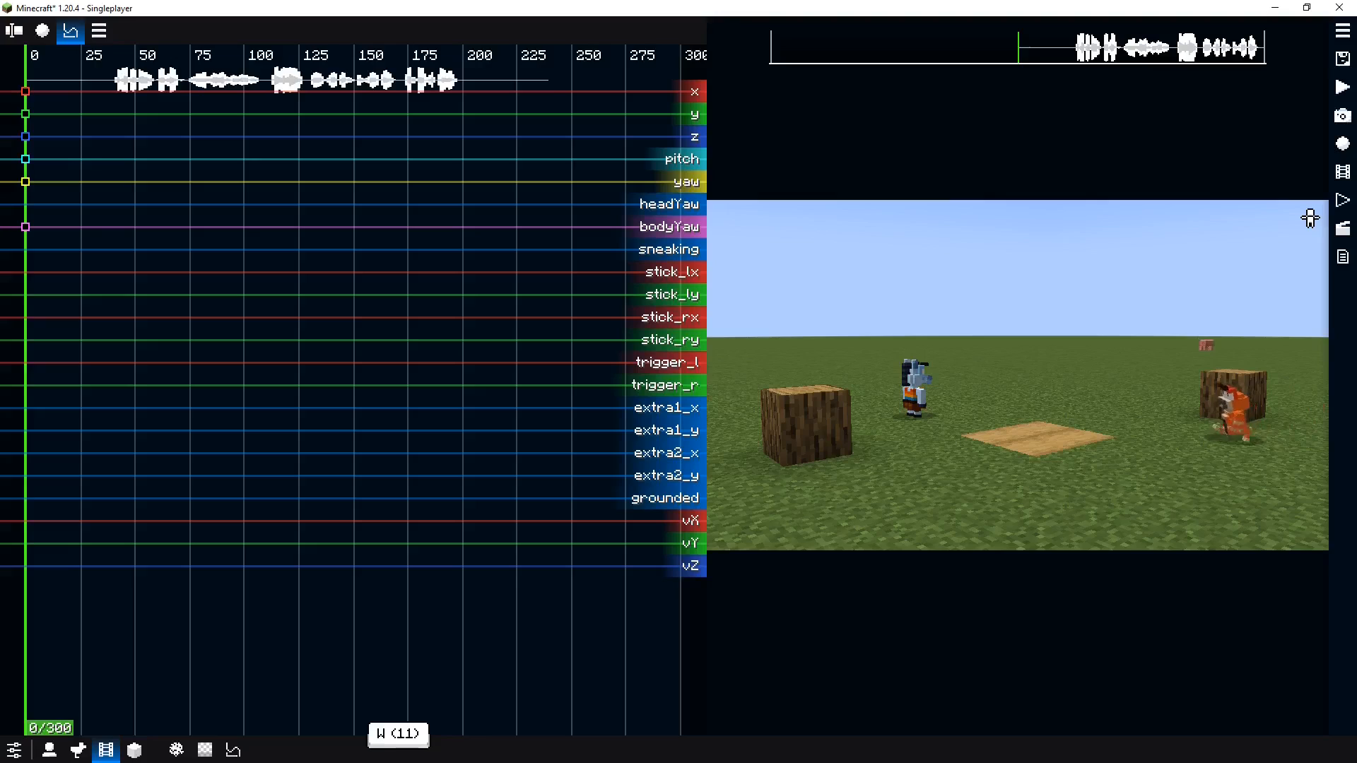
key("s")
key("0")
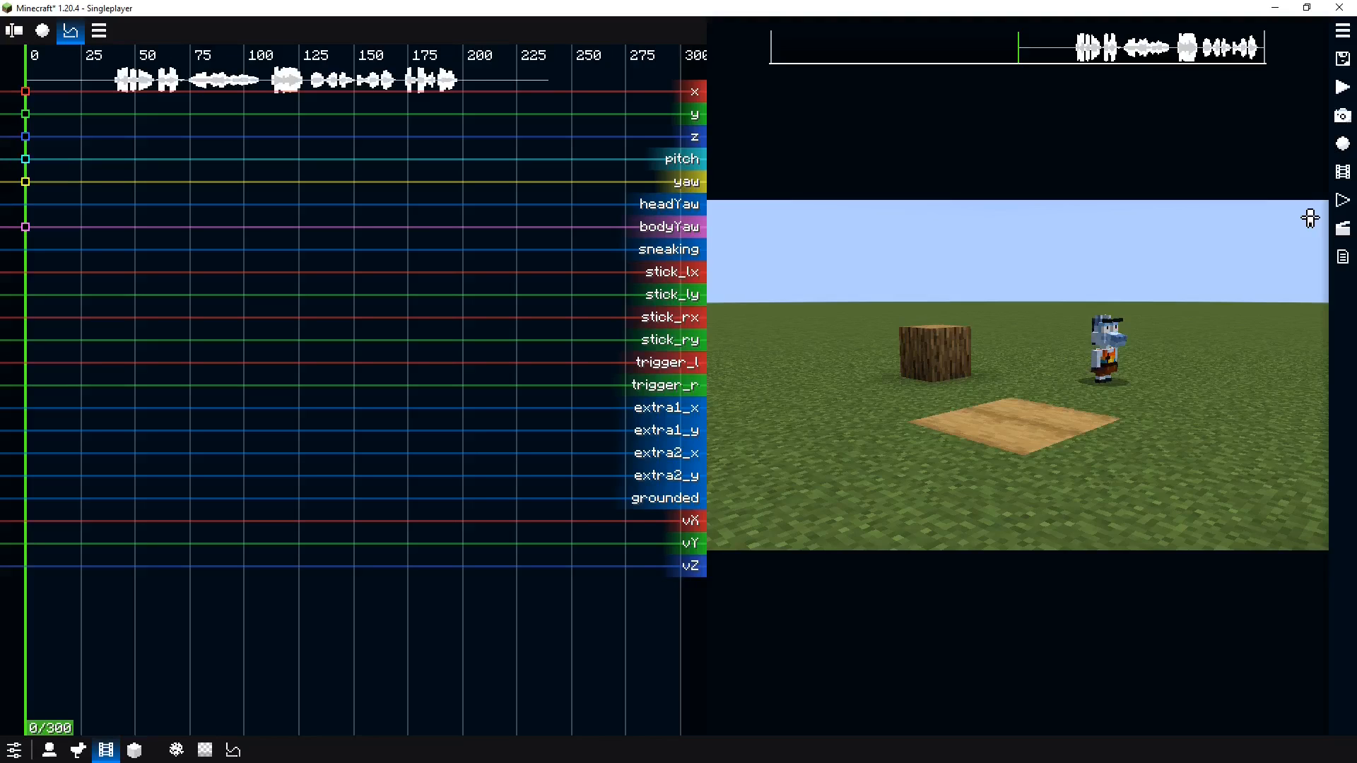
Position the Normie actor beside the right log stump and insert its starting keyframes for all channels
key("h")
key("h")
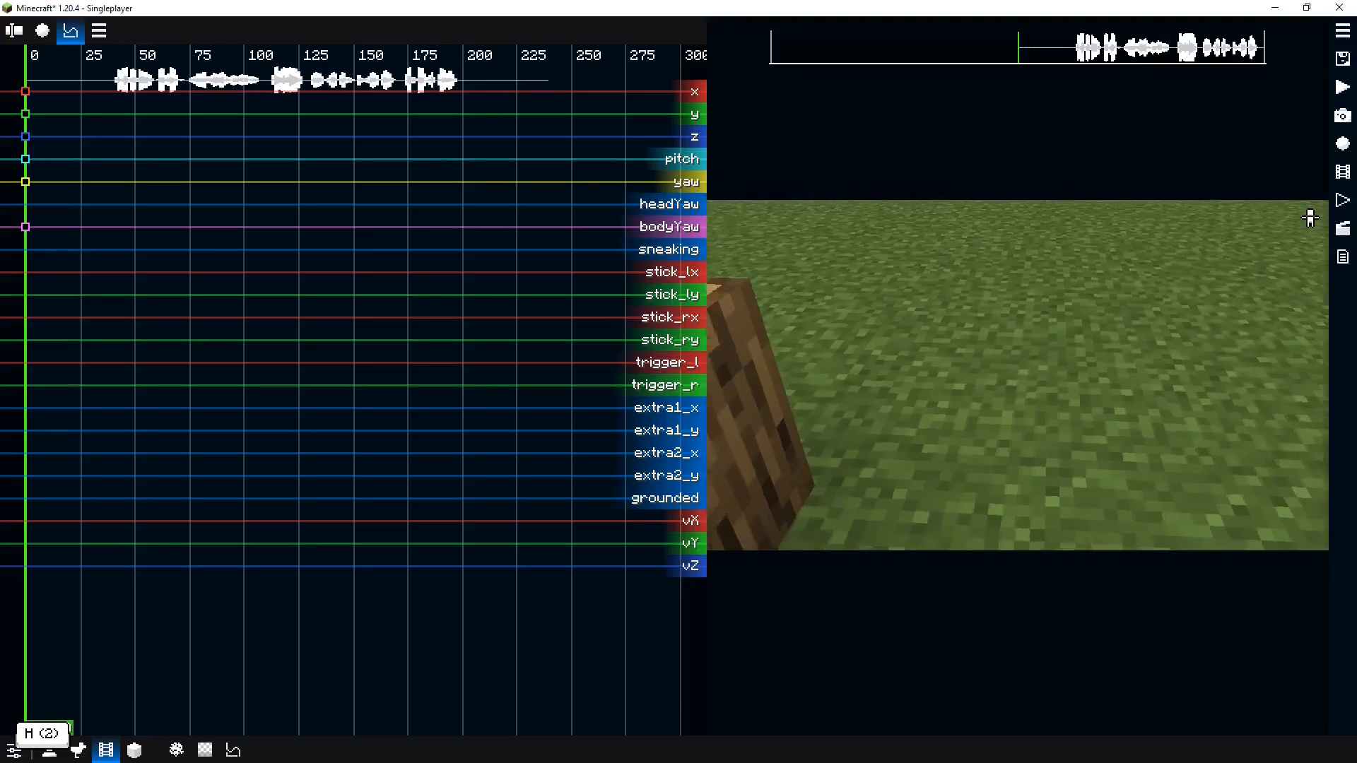
key("s")
key("d")
key("w")
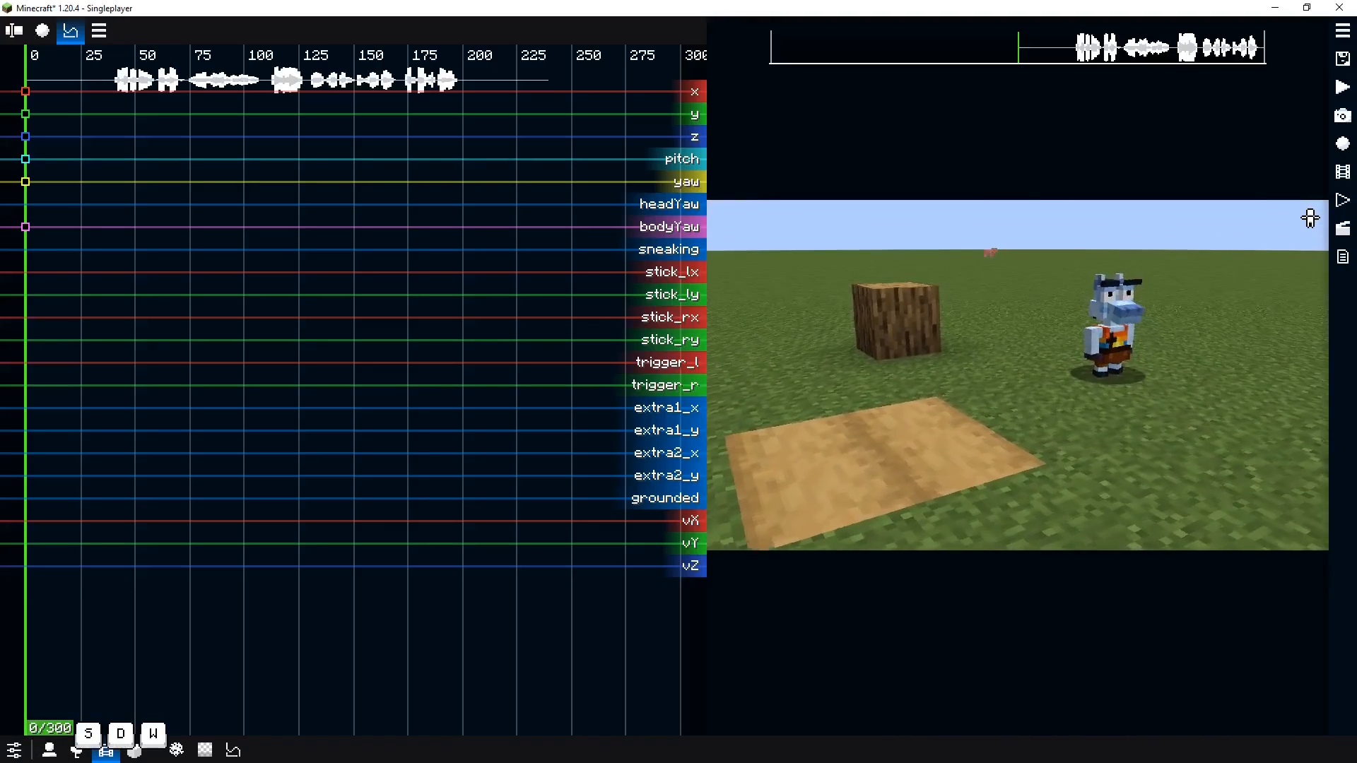
key("o")
key("s")
key("s")
key("a")
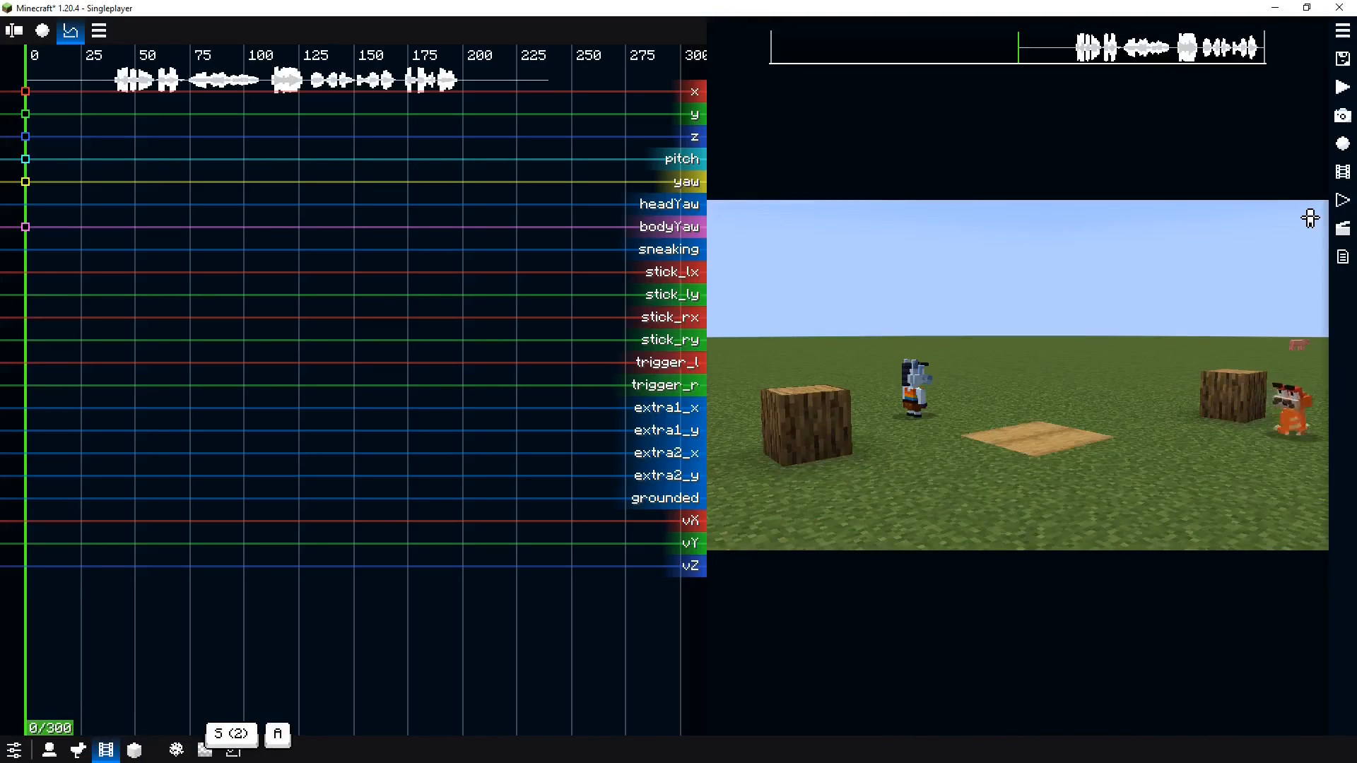
key("s")
key("s")
key("o")
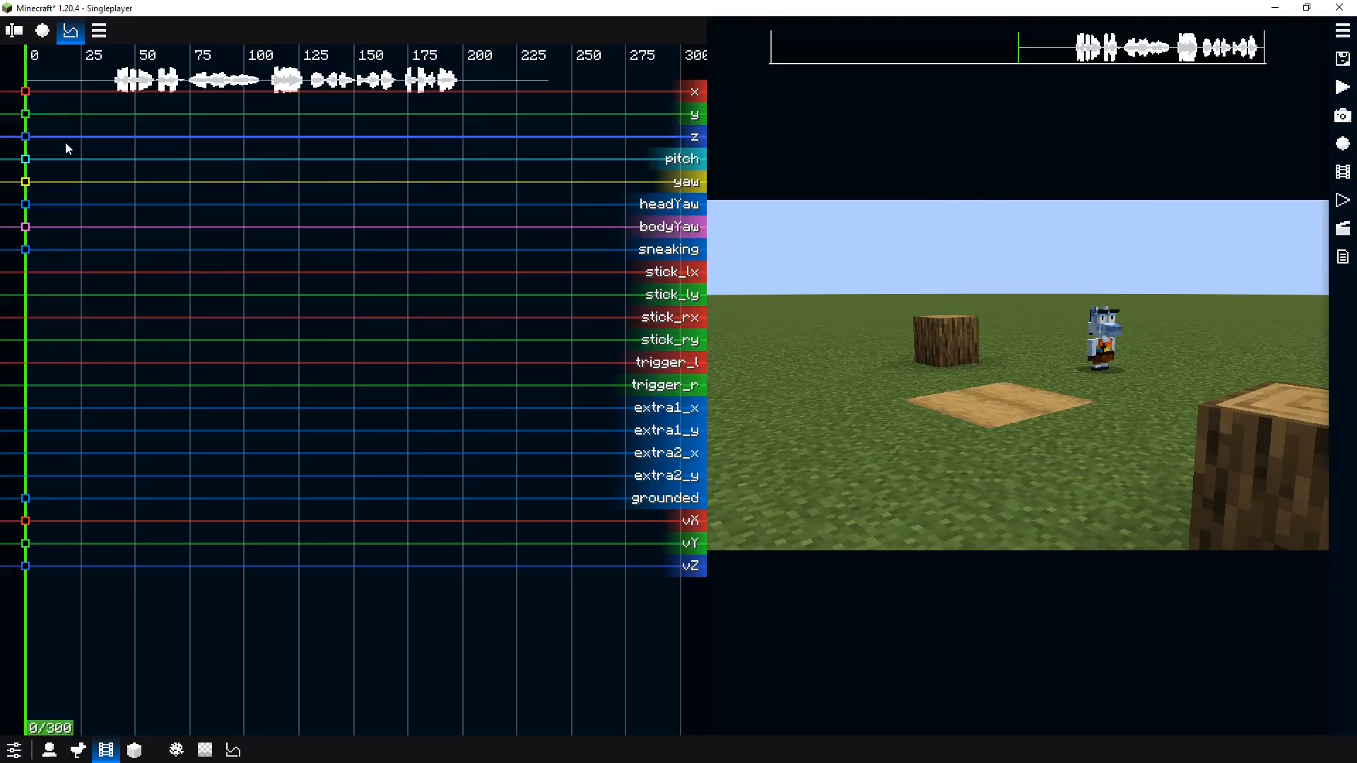
Select and inspect the Normie replay's starting keyframes on the x, pitch and bodyYaw channels
left_click_drag(56, 84, 1, 242)
left_click(117, 253)
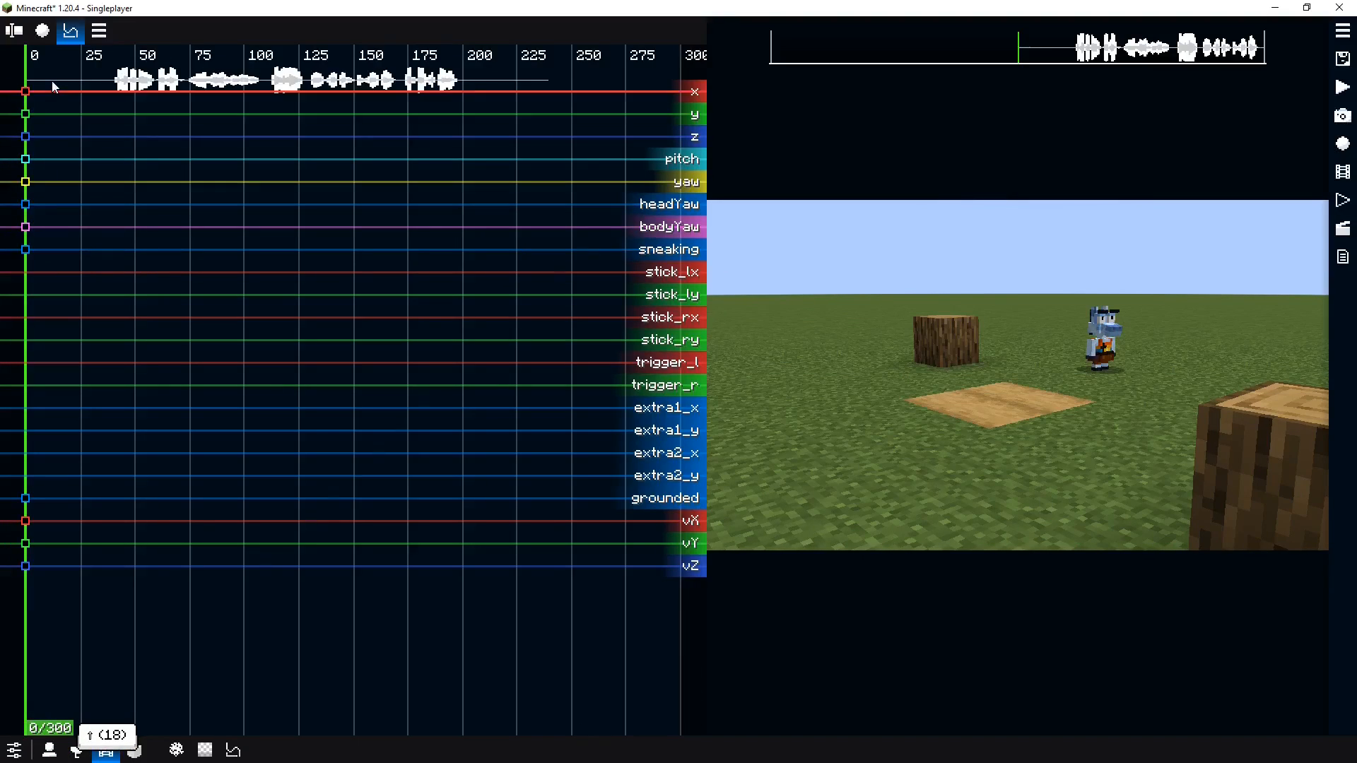
left_click_drag(69, 87, 14, 209)
left_click(80, 168)
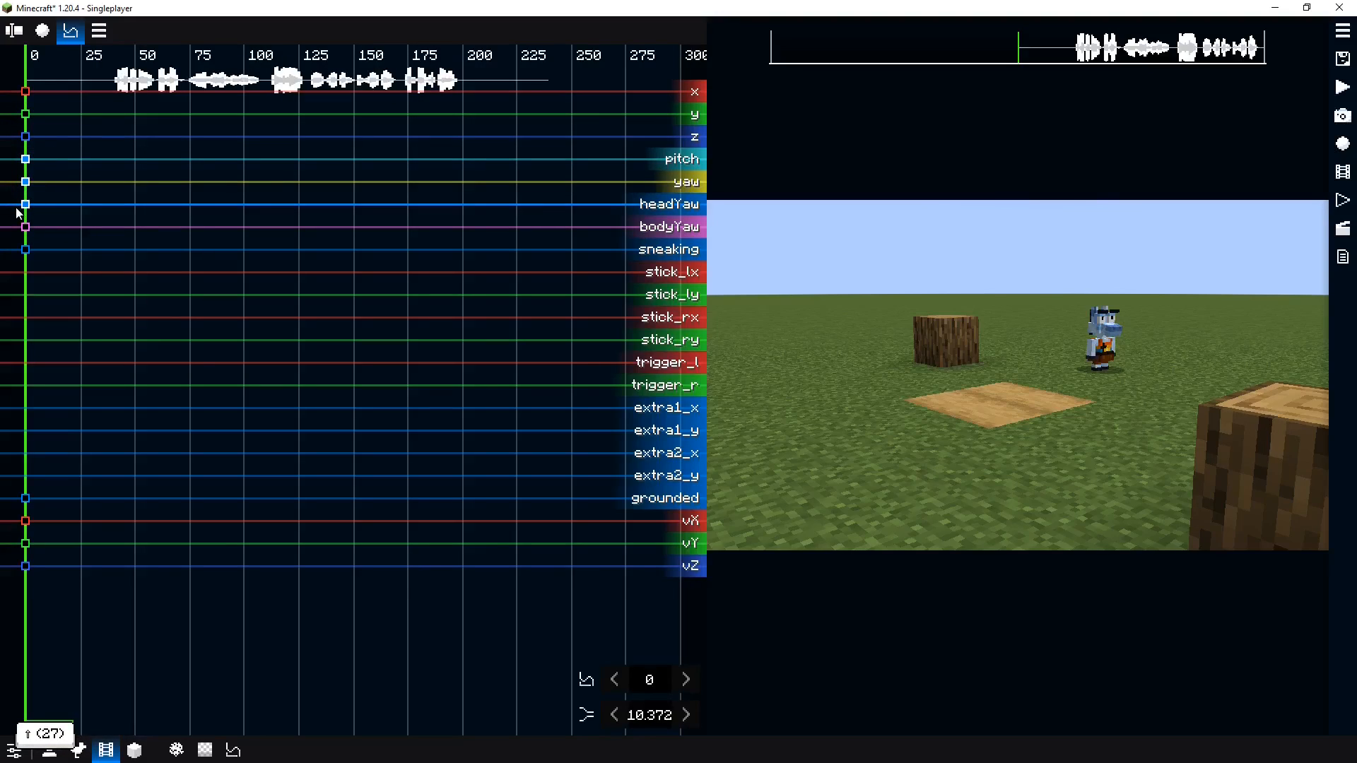
left_click(52, 218)
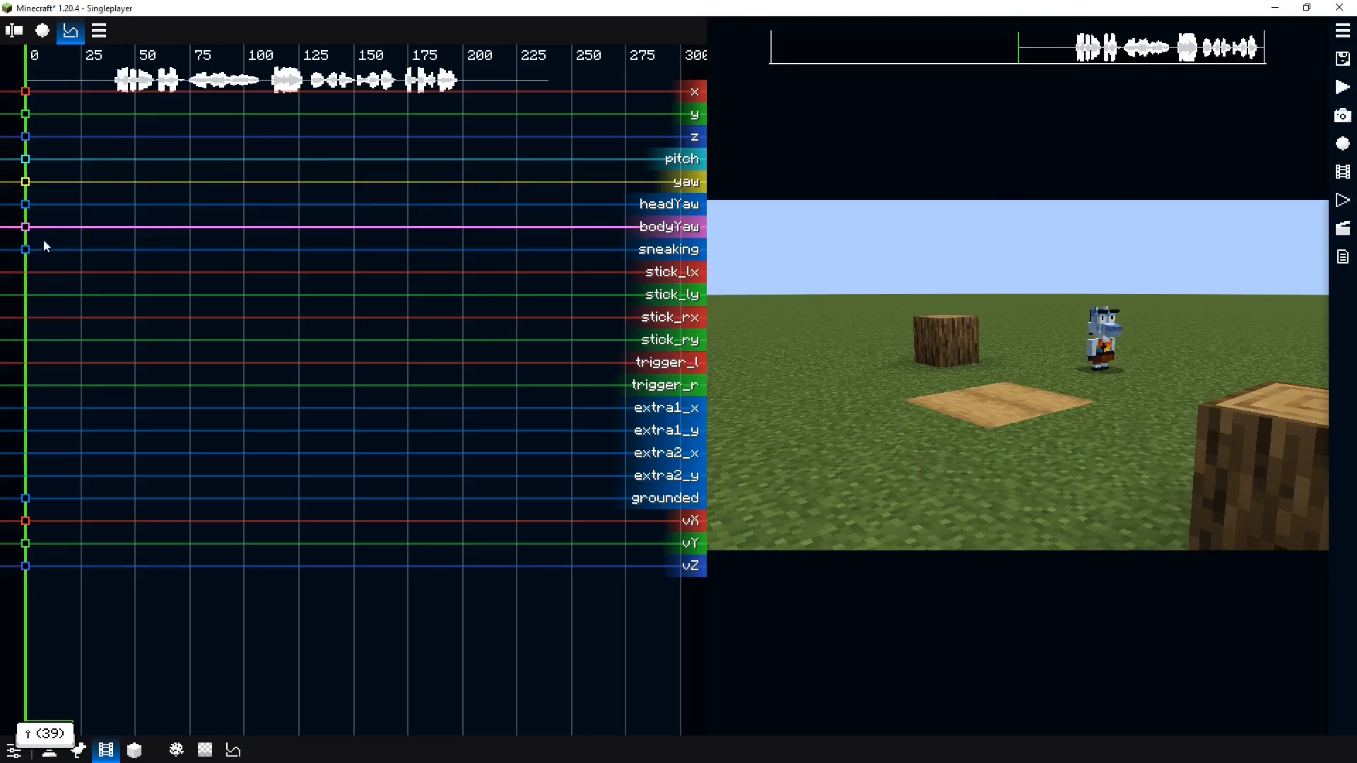
left_click(26, 249)
double_click(78, 250)
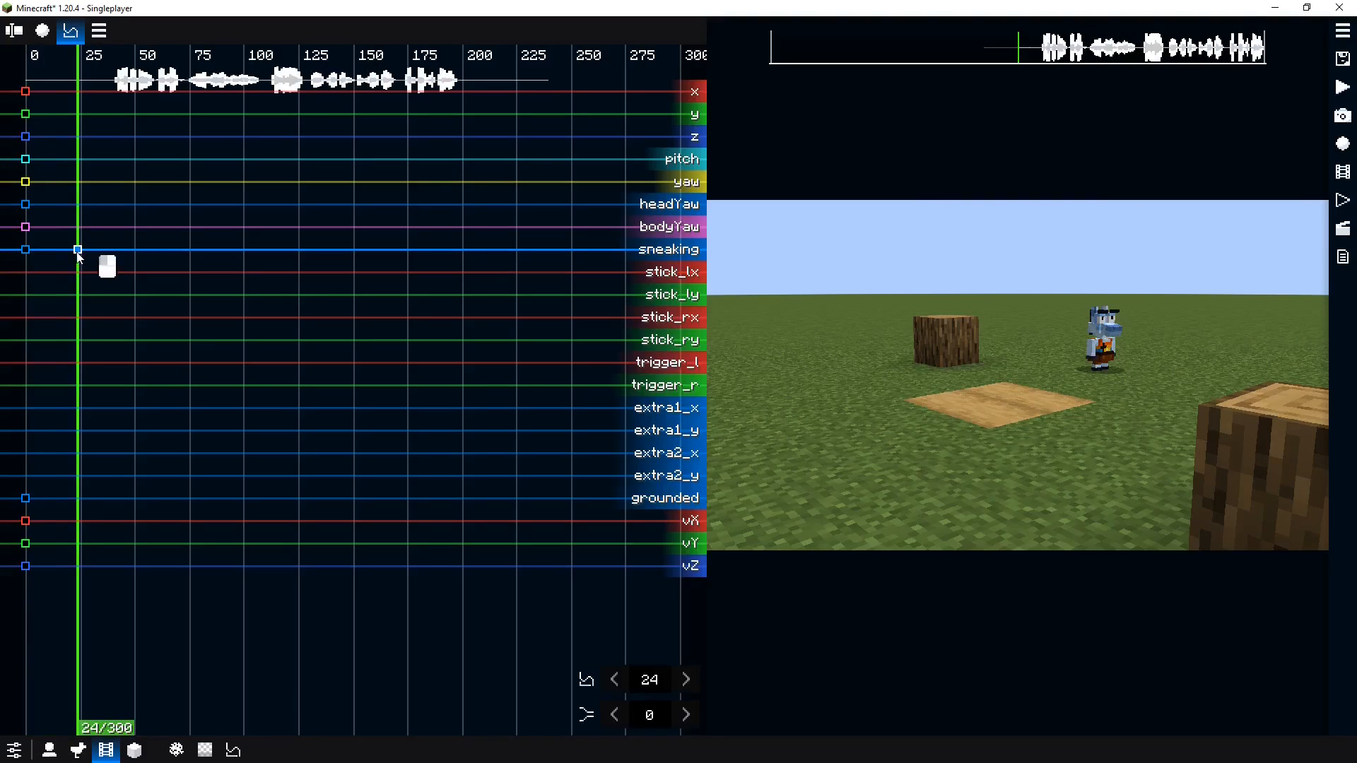
left_click(684, 717)
left_click_drag(72, 374, 83, 325)
key("o")
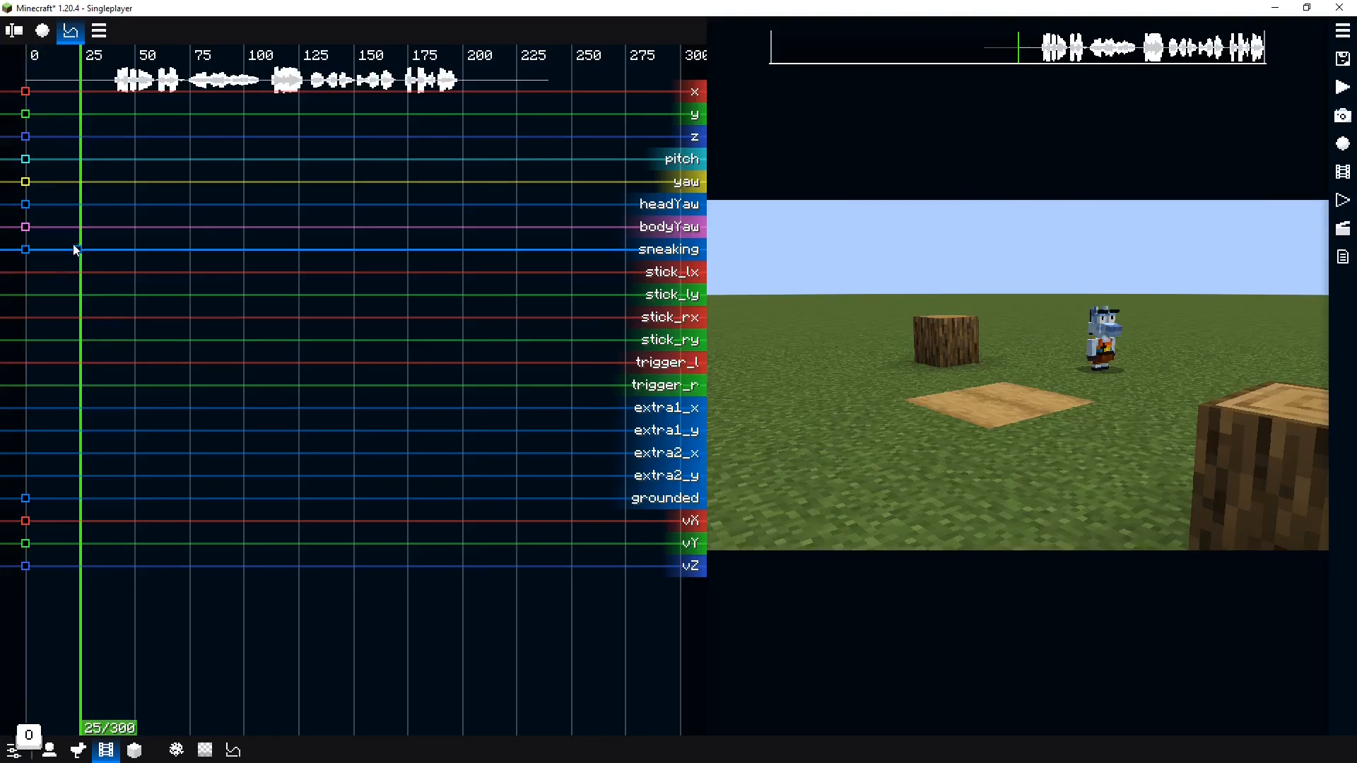
left_click(77, 250)
key("Delete")
left_click_drag(82, 266, 23, 285)
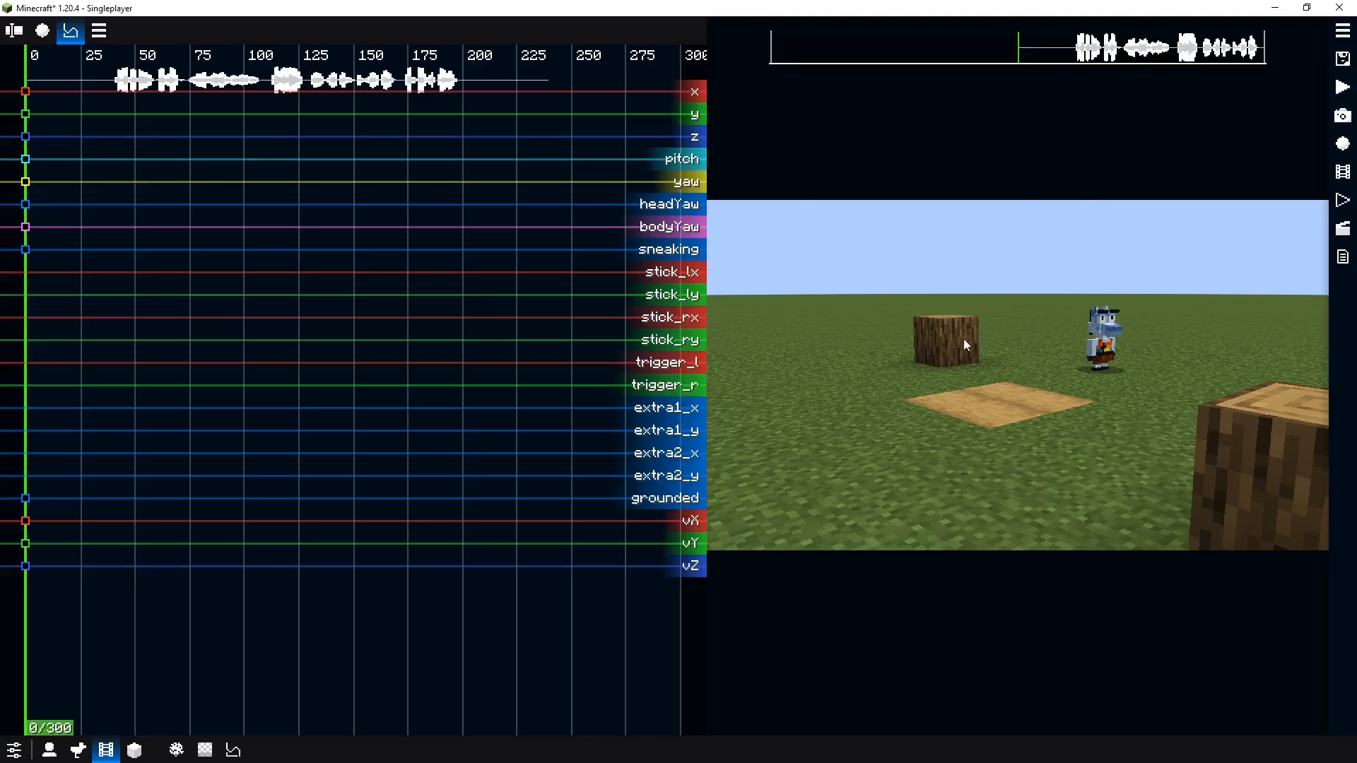
Record all keyframe groups of the Normie replay while walking the actor forward for about 100 ticks
left_click(42, 30)
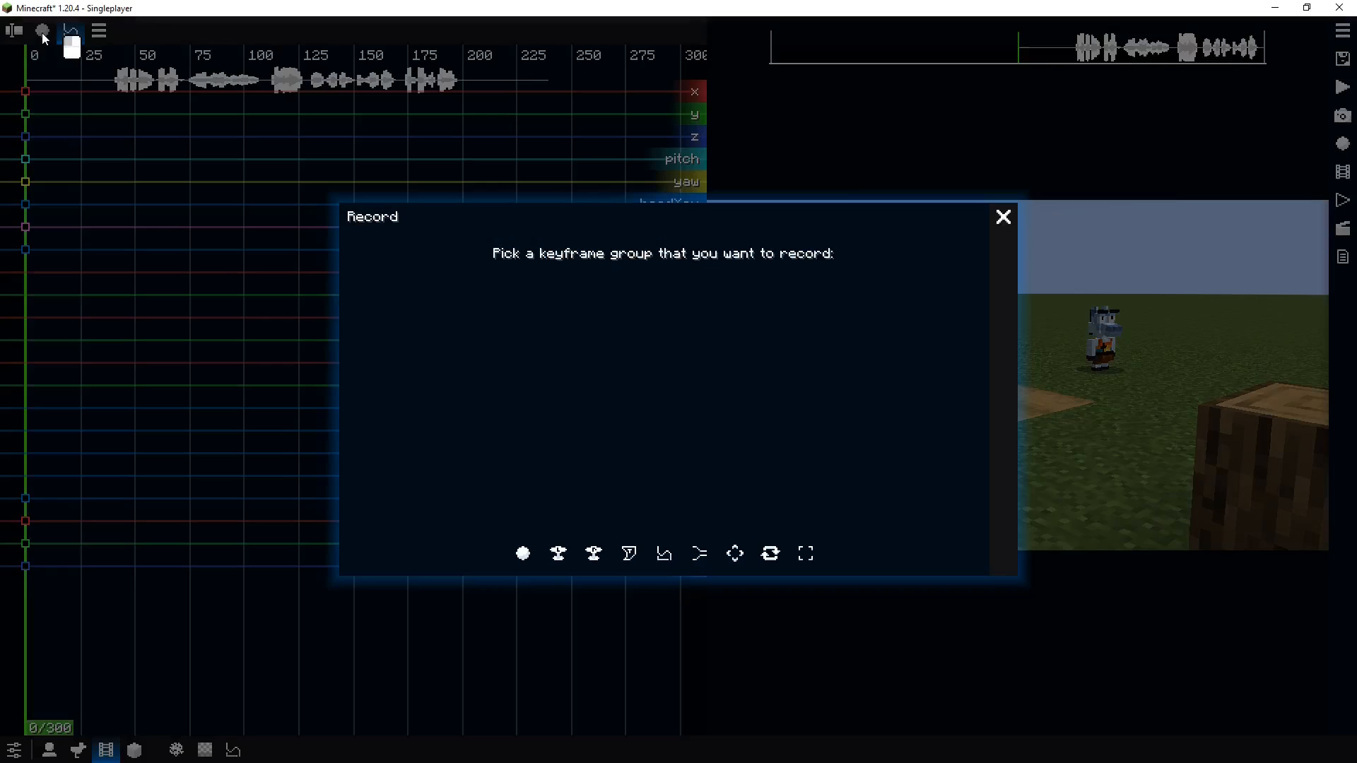
key("Escape")
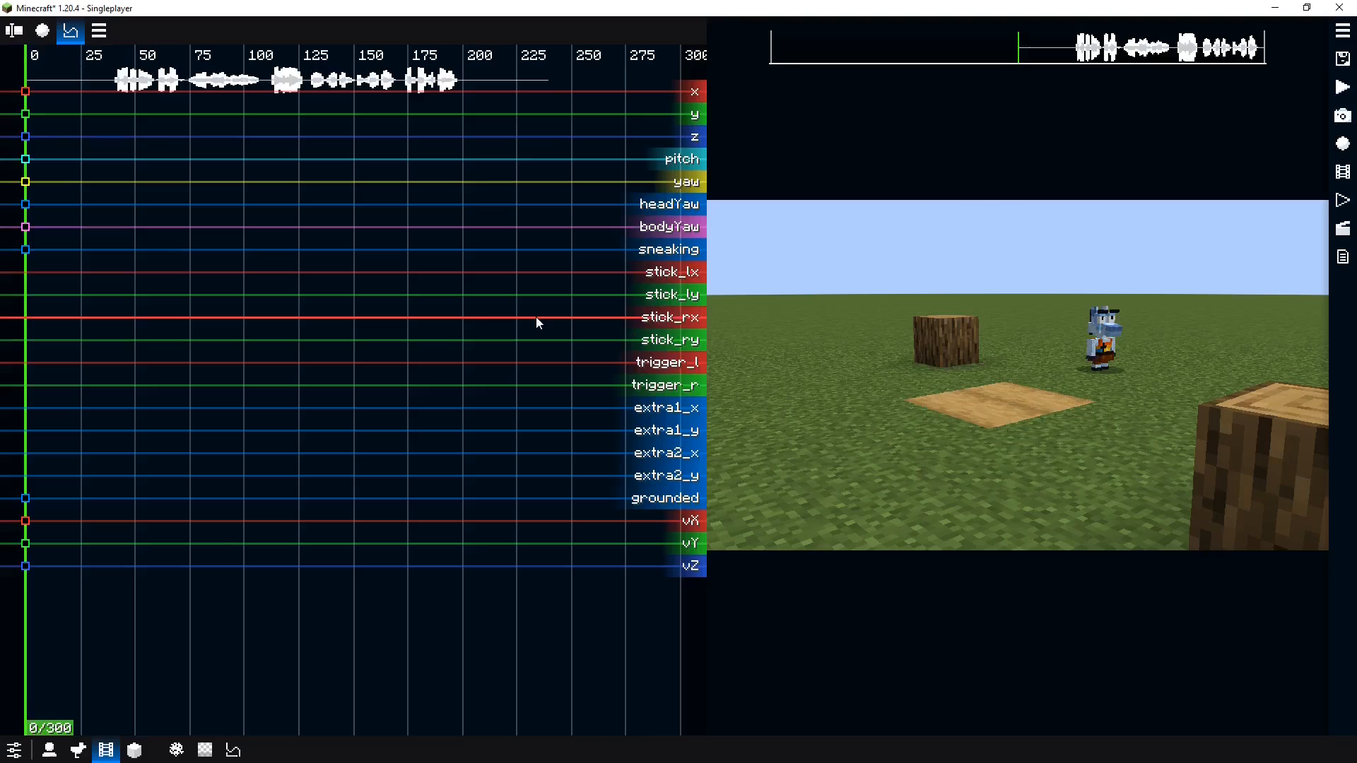
key("r")
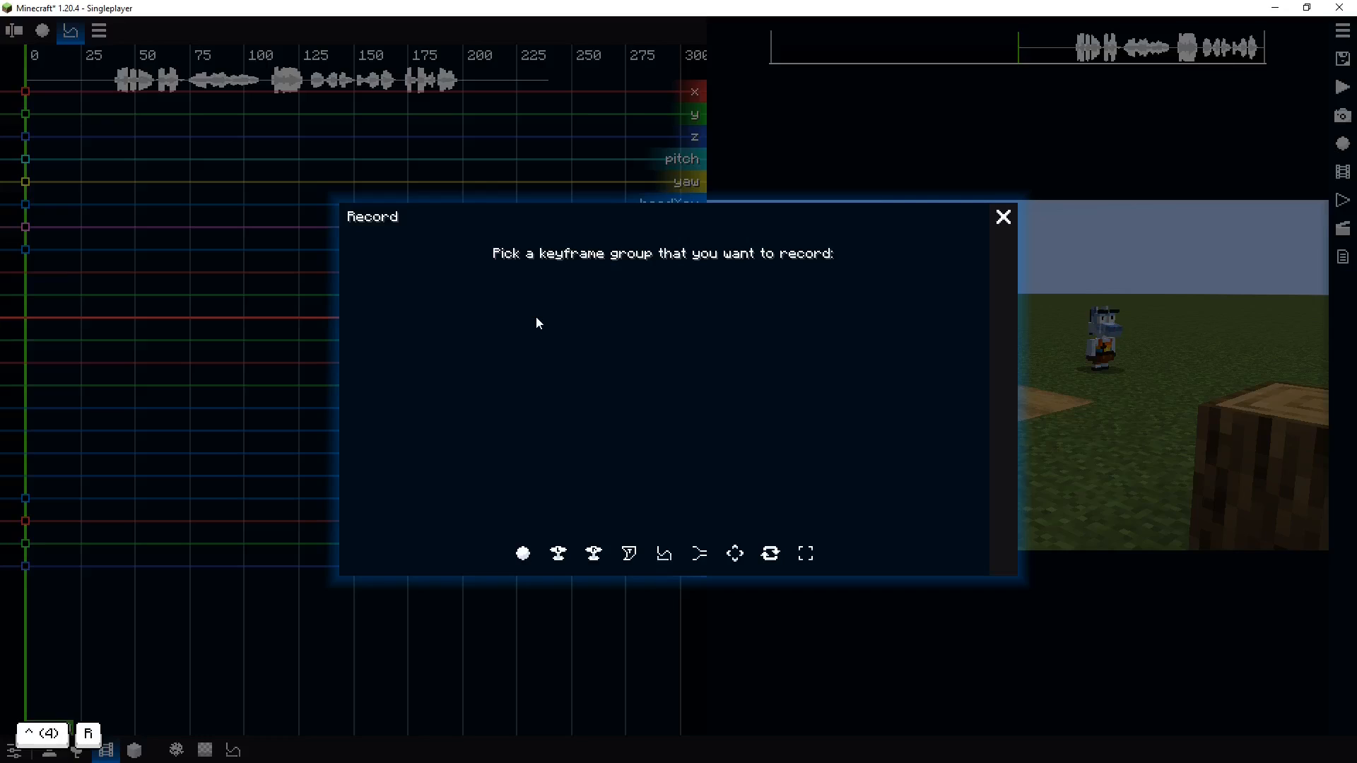
left_click(523, 554)
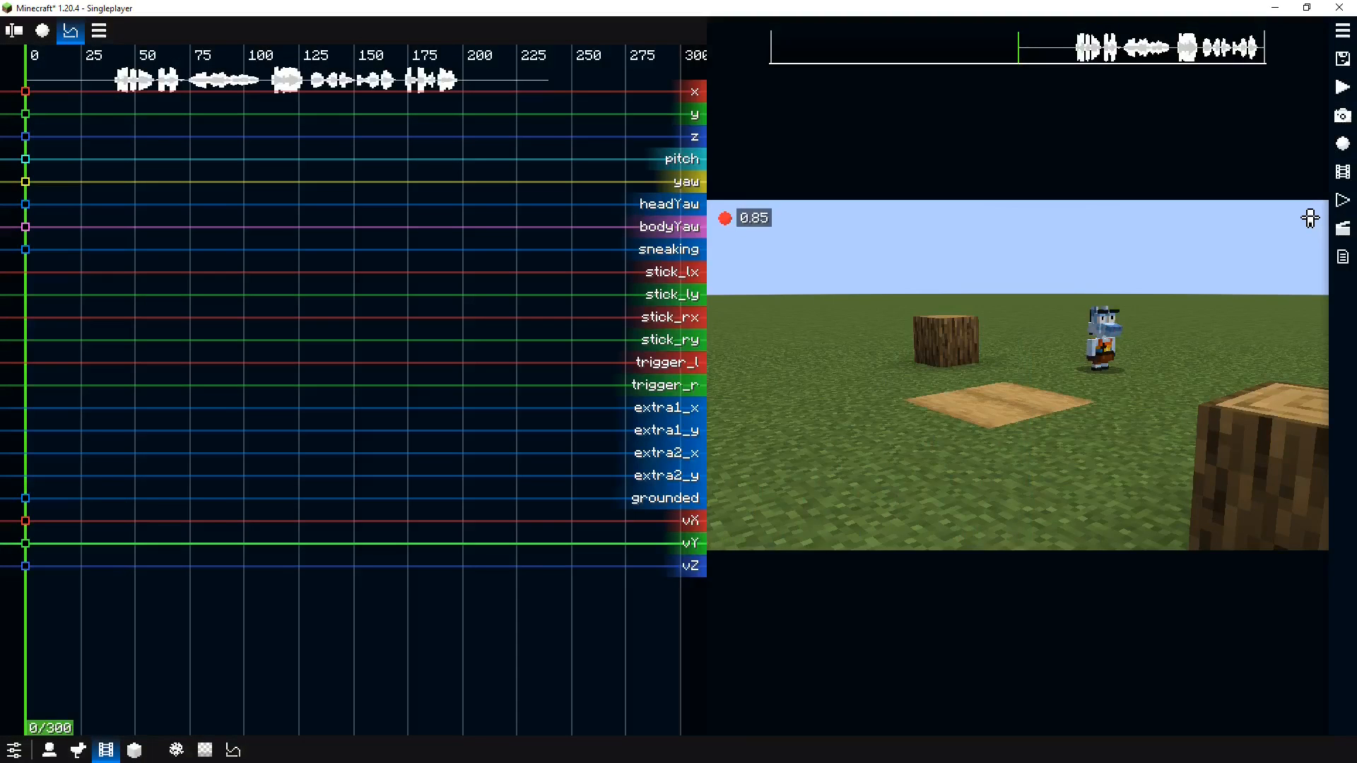
key("w")
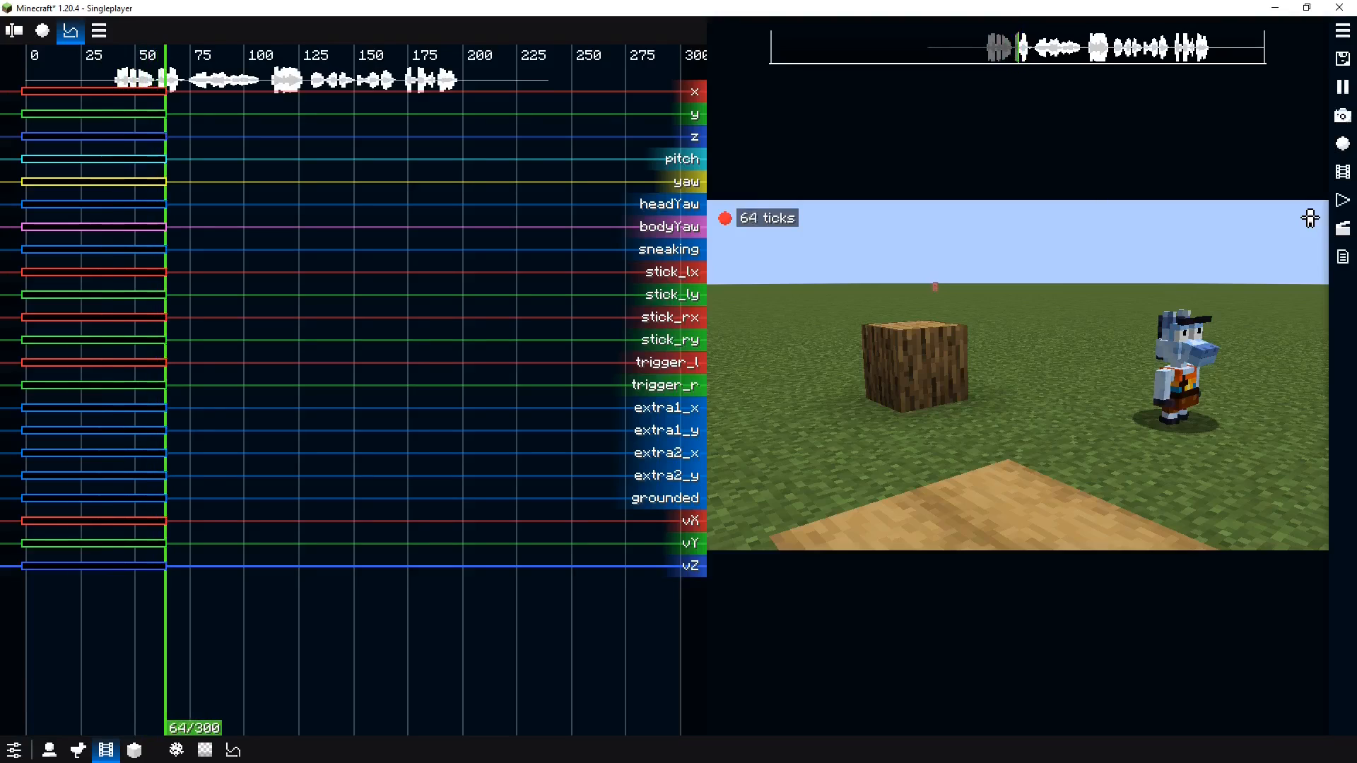
key("0")
key("0")
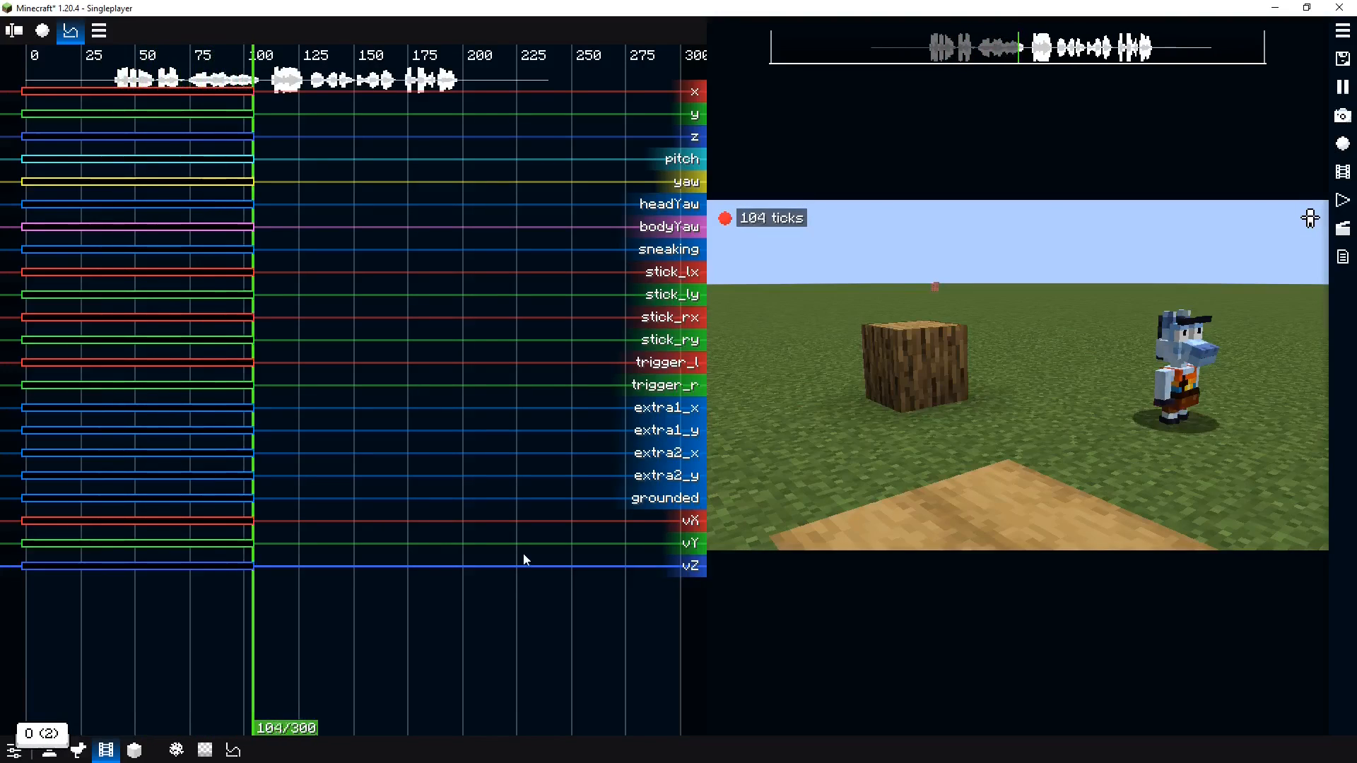
key("h")
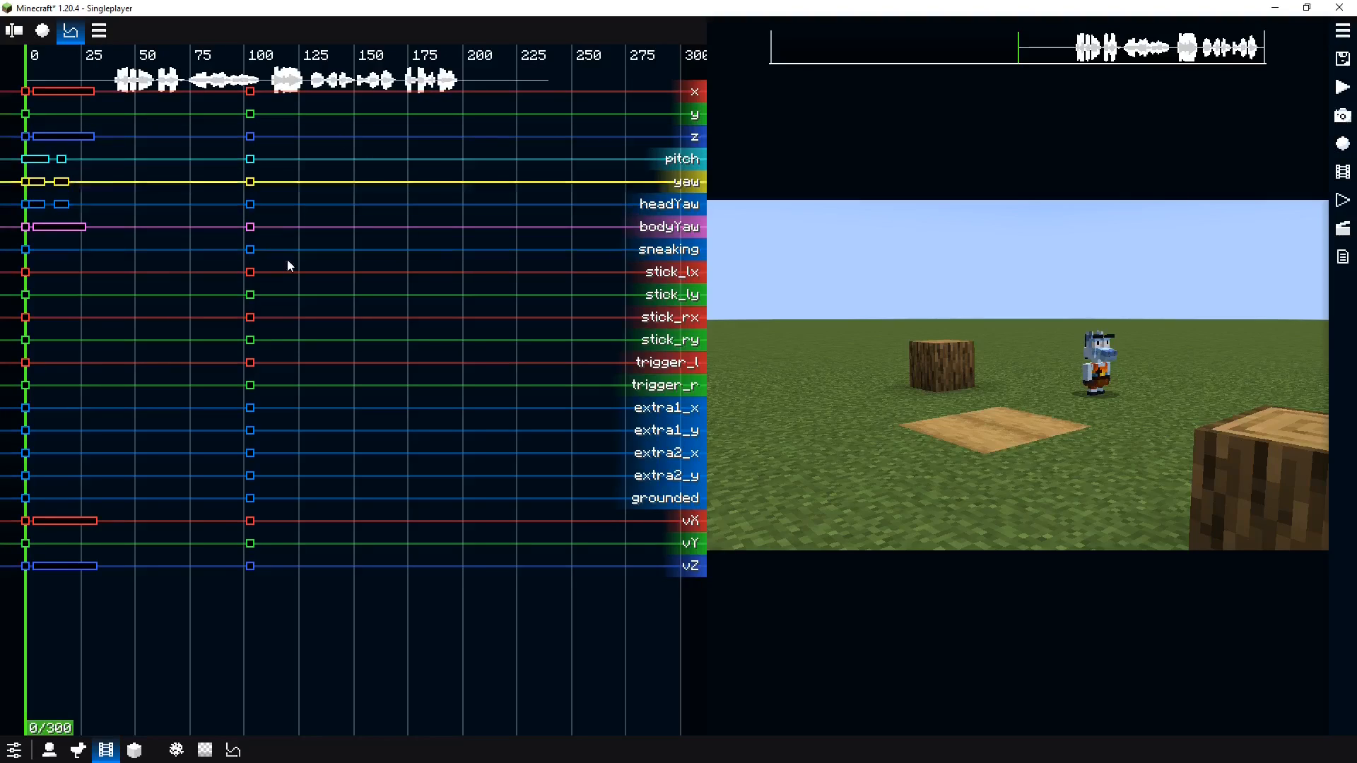
Undo the recorded keyframes of the Normie replay
key("ctrl+z")
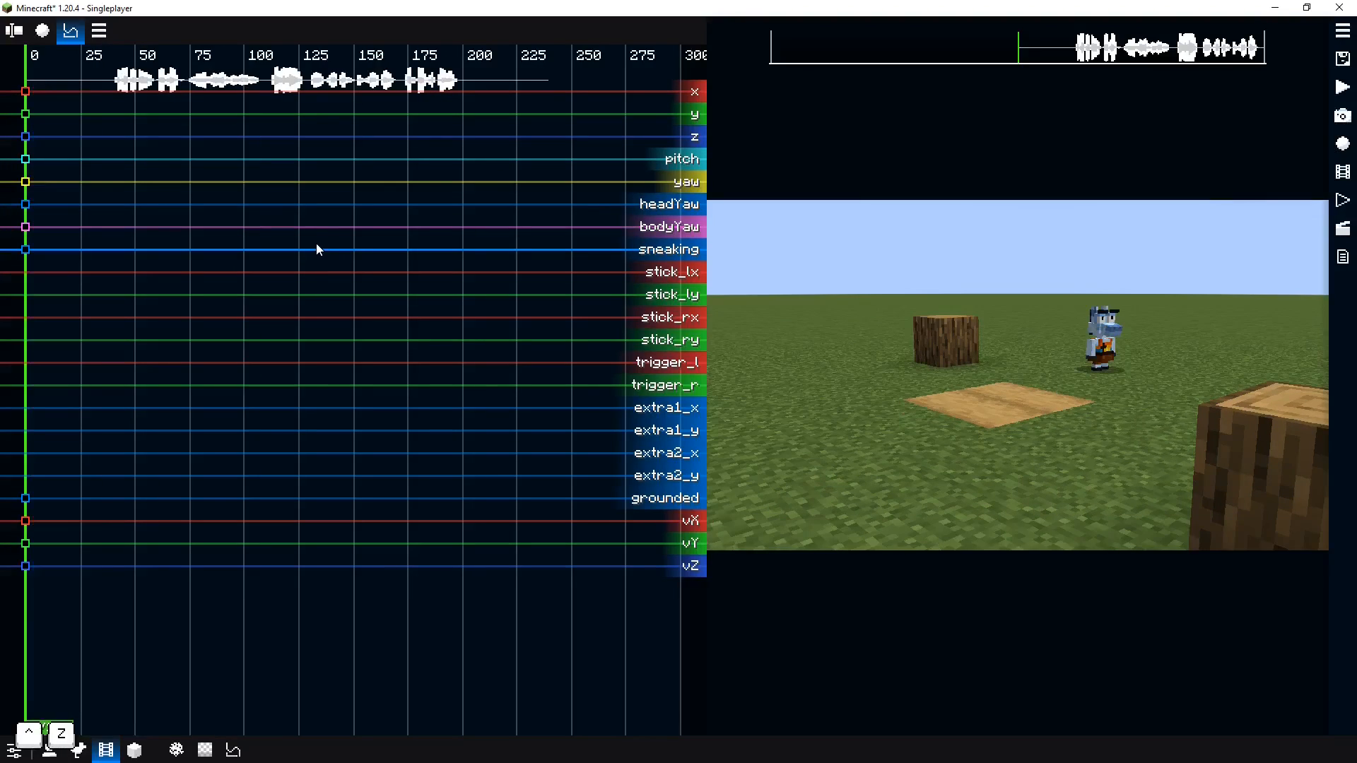
left_click_drag(120, 298, 1, 300)
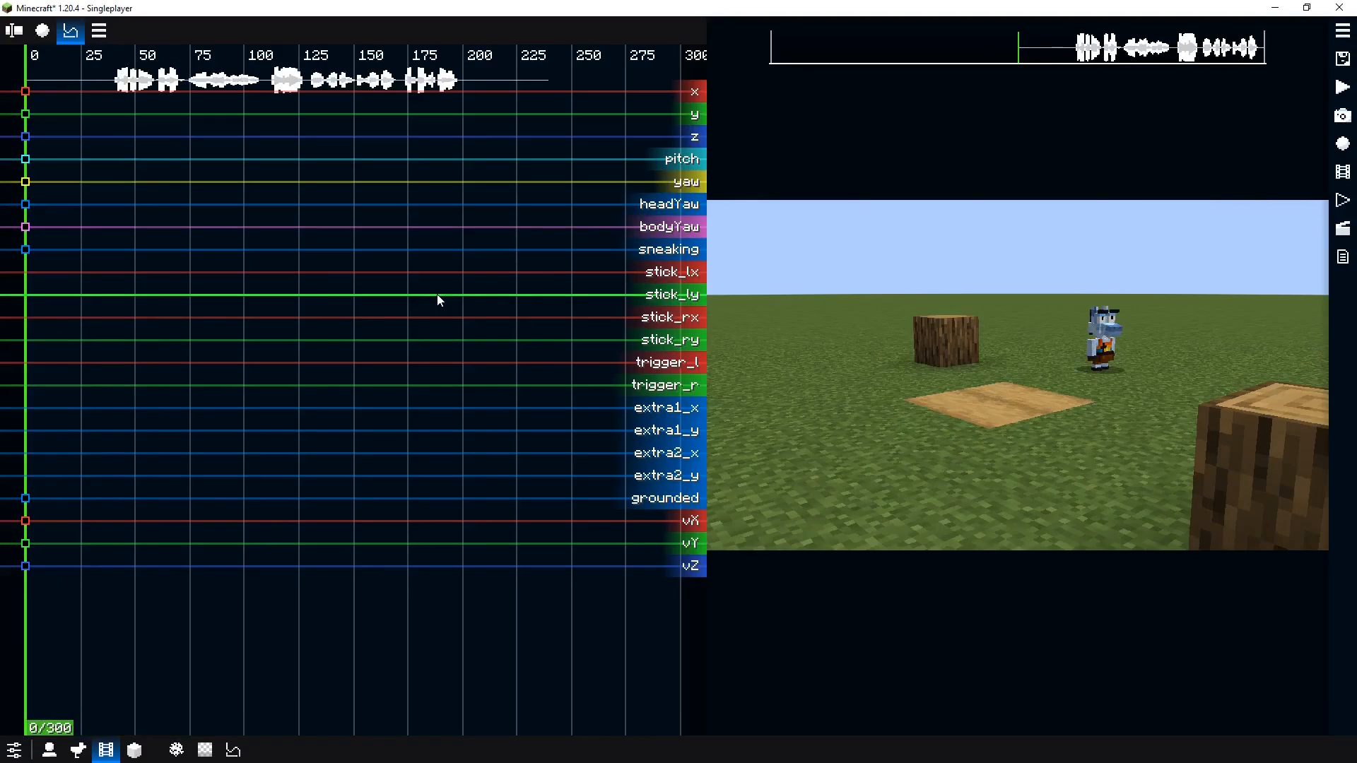
Record all keyframe groups of the Normie replay again while walking the actor forward for about 260 ticks
key("ctrl+r")
key("1")
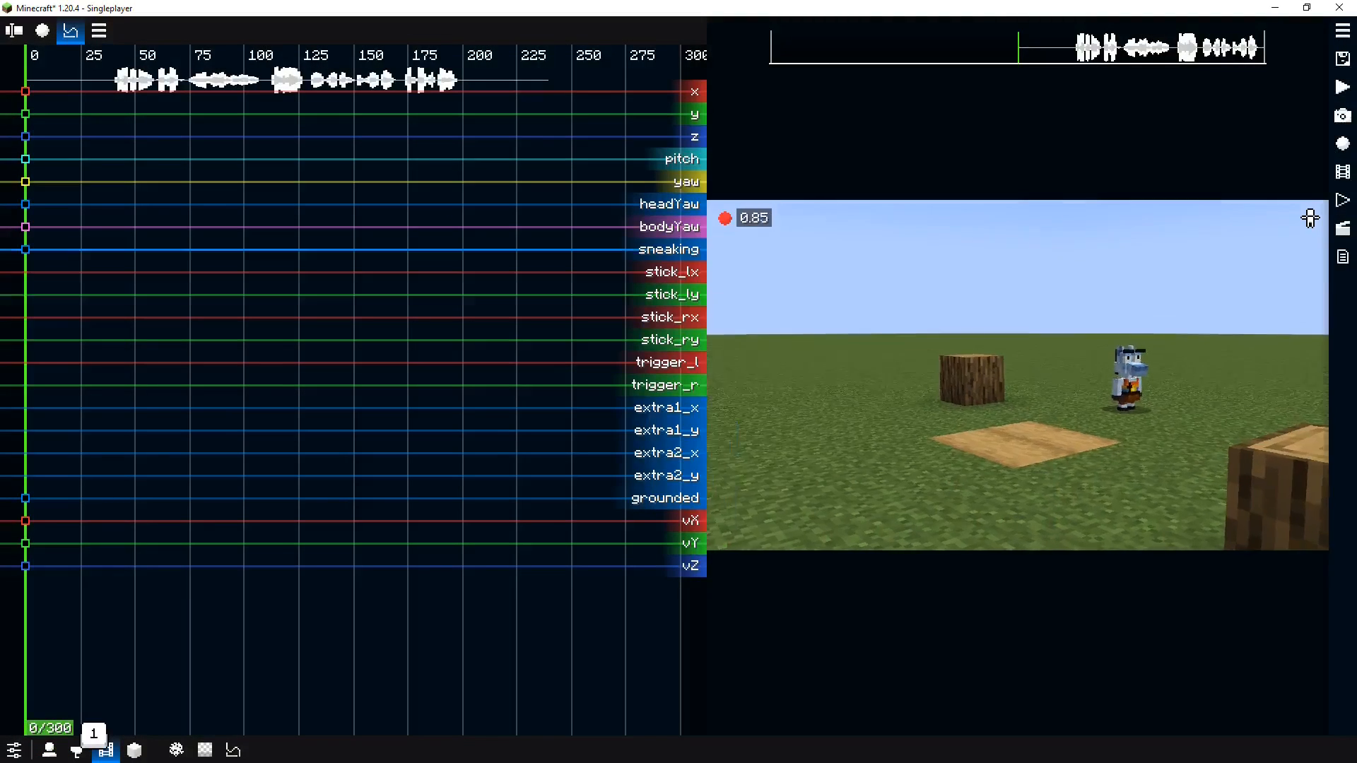
key("w")
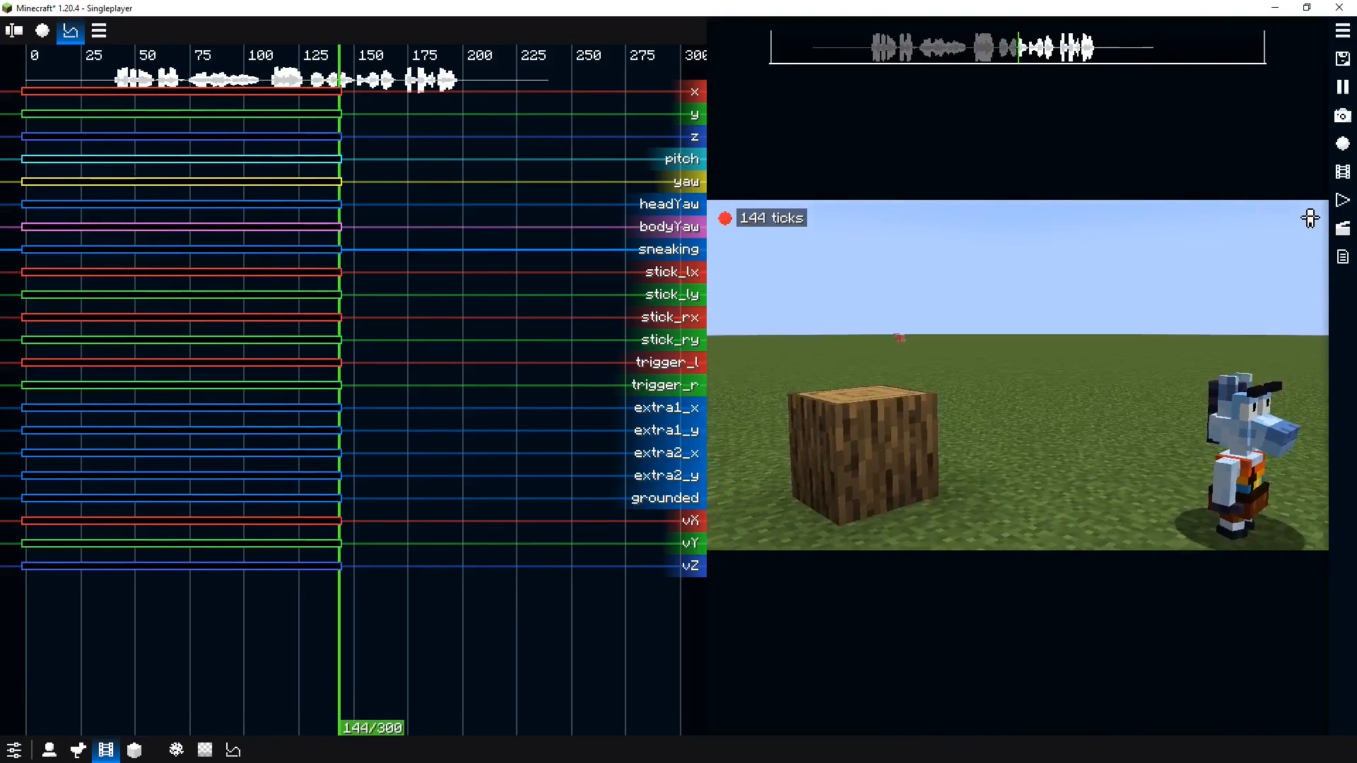
key("w")
key("ctrl")
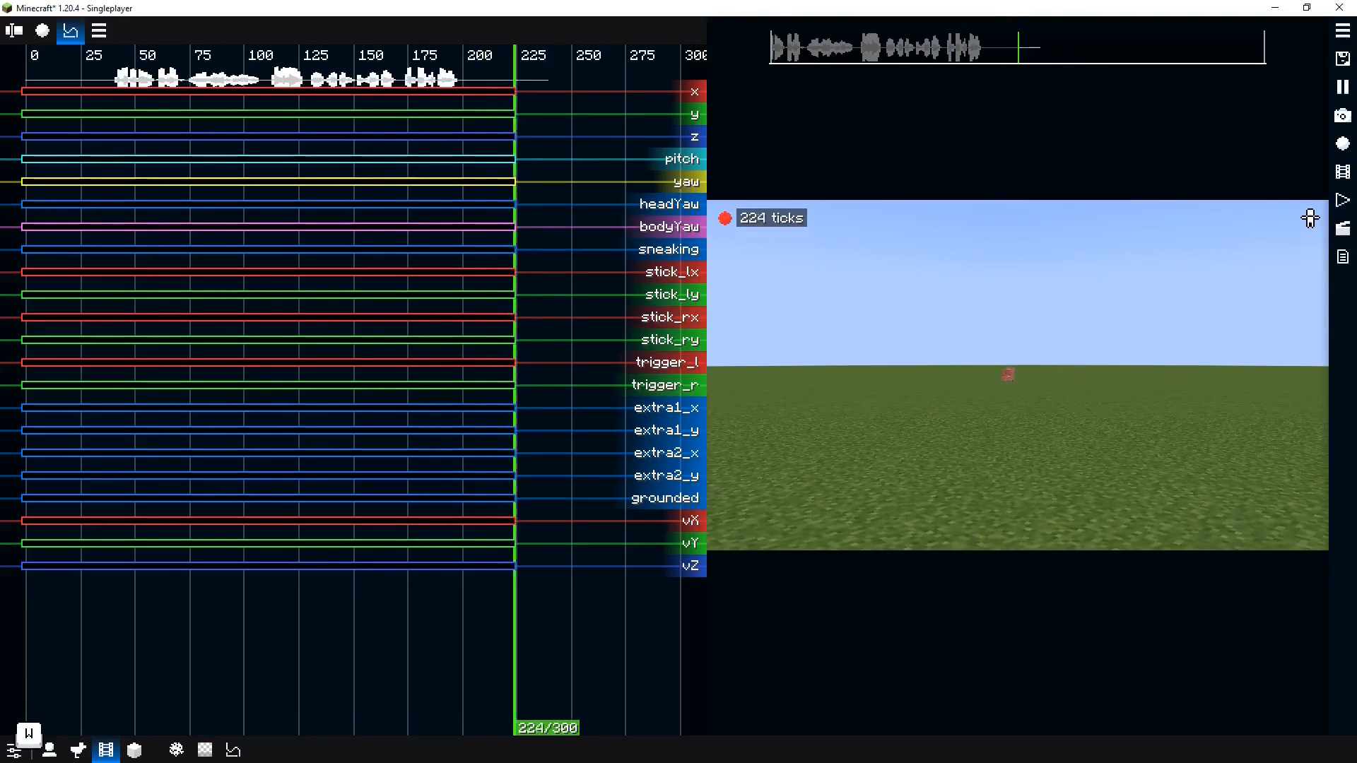
key("o")
key("space")
key("space")
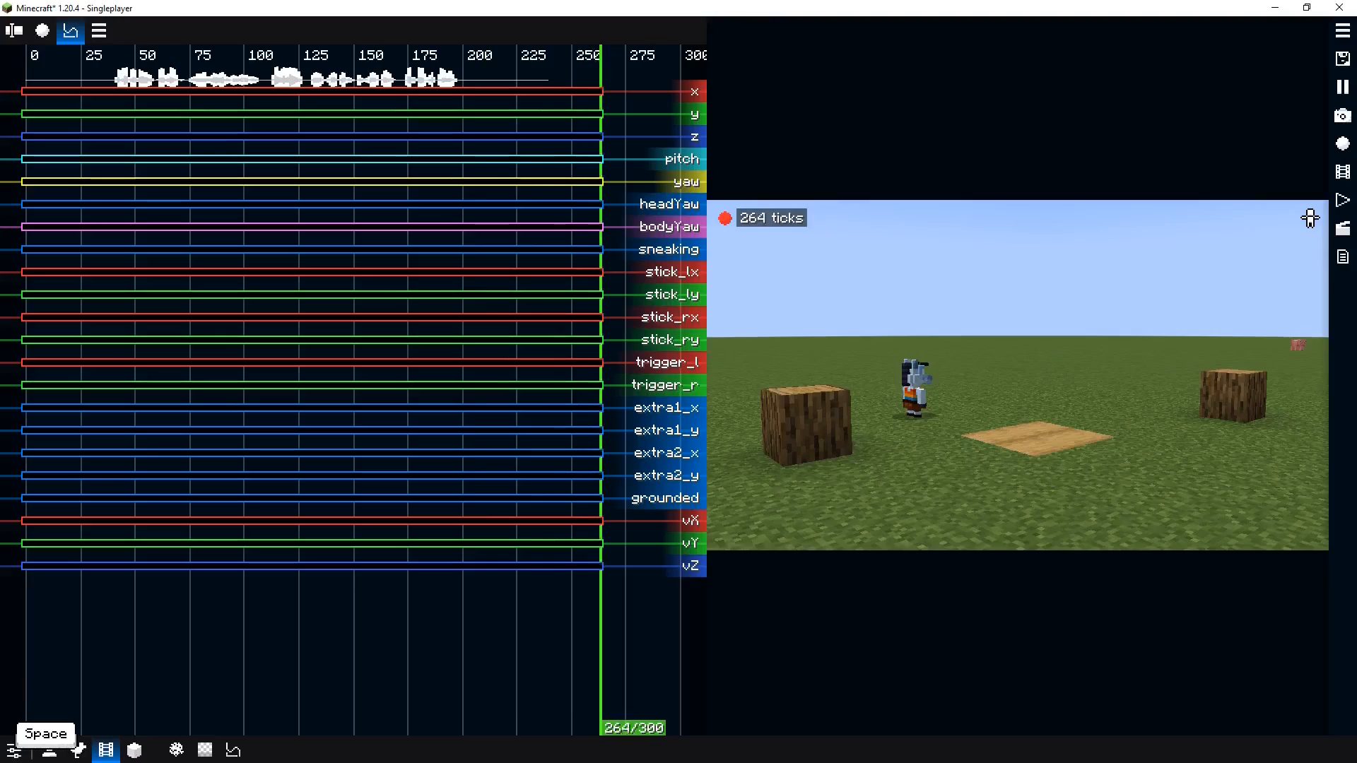
key("h")
left_click_drag(442, 295, 489, 291)
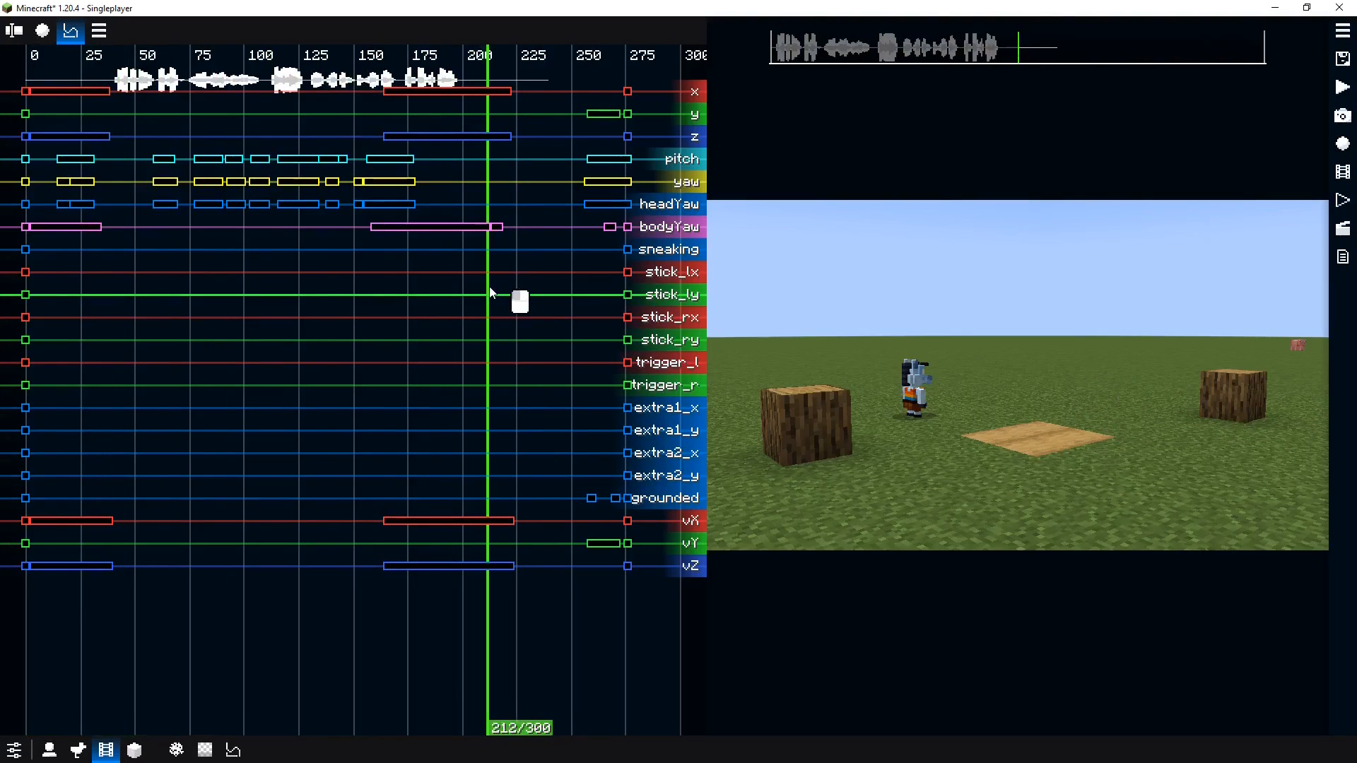
Remove the leftover keyframes at the end of the Normie replay and play back the result
scroll(472, 306, "right", 2)
left_click_drag(426, 67, 646, 642)
right_click(524, 407)
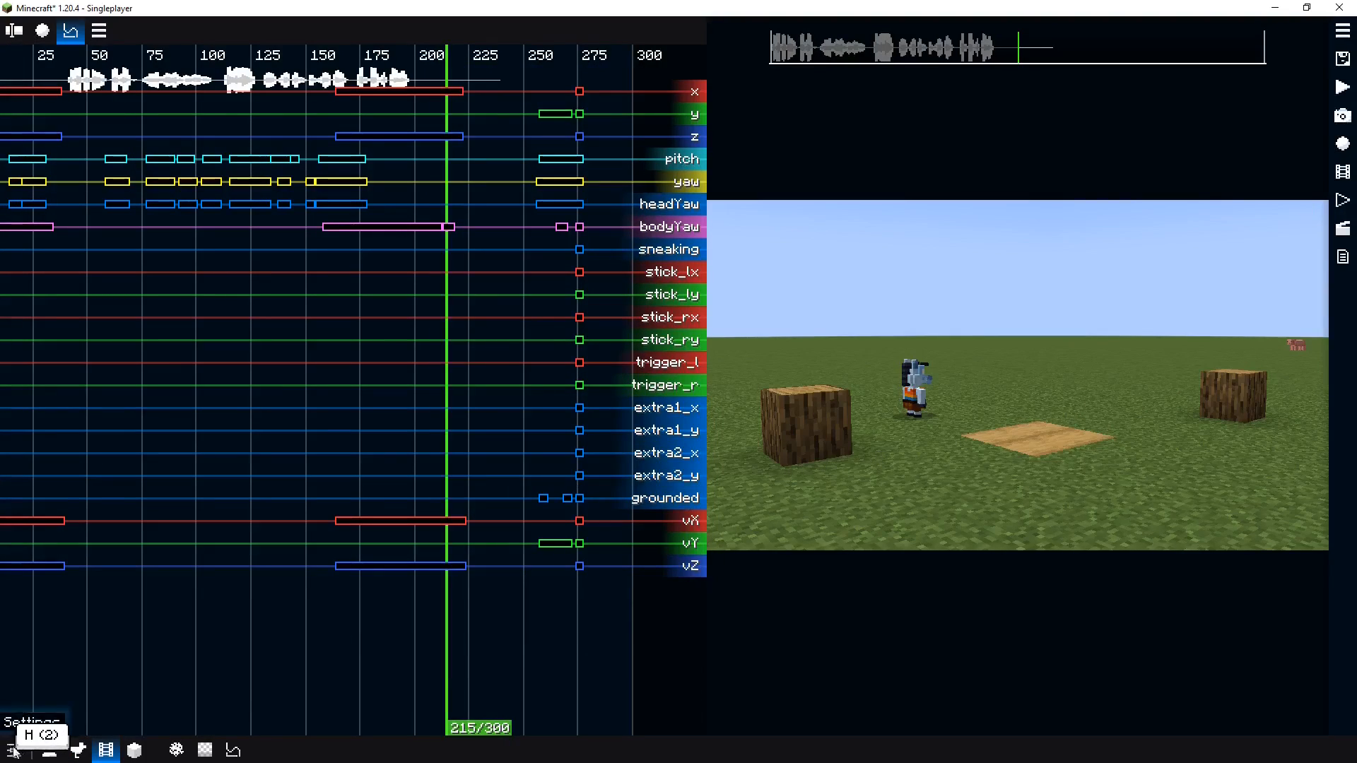
left_click_drag(422, 67, 656, 663)
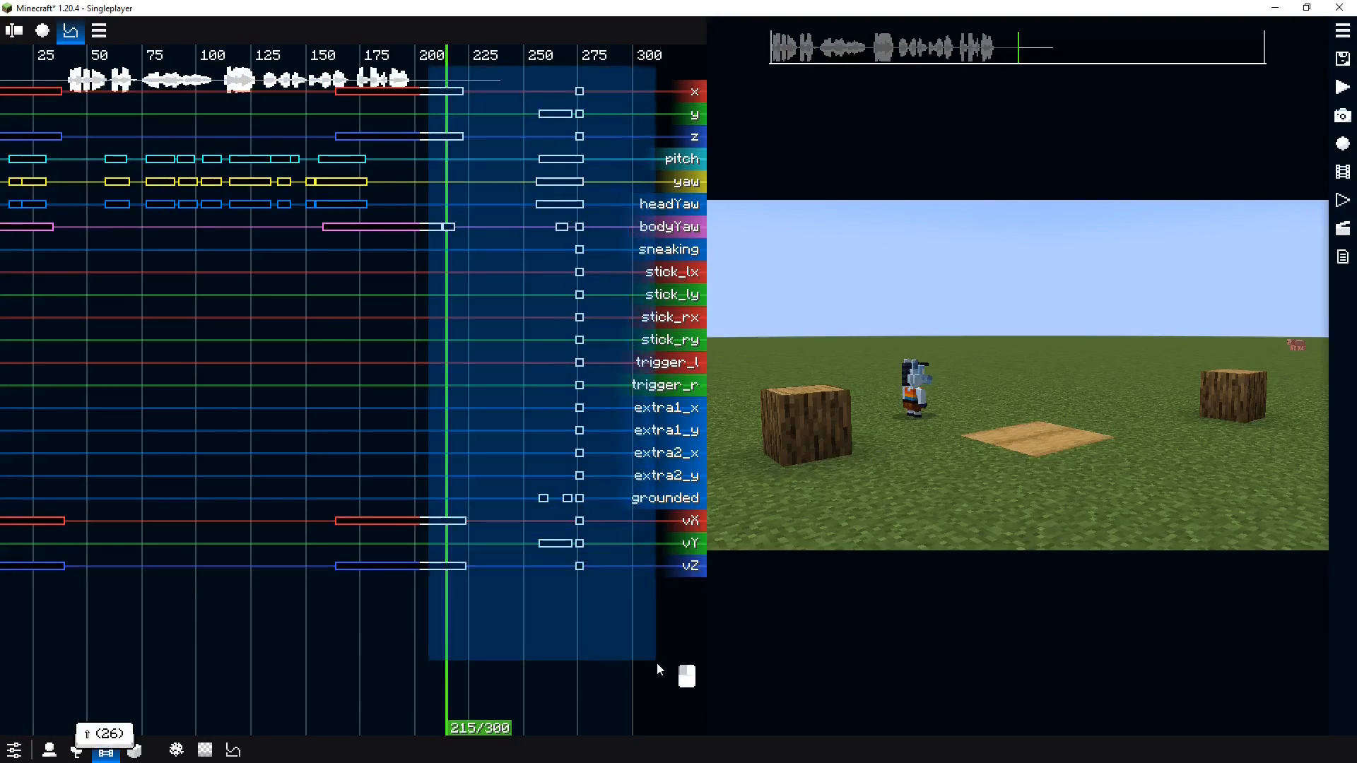
right_click(481, 342)
left_click(436, 342)
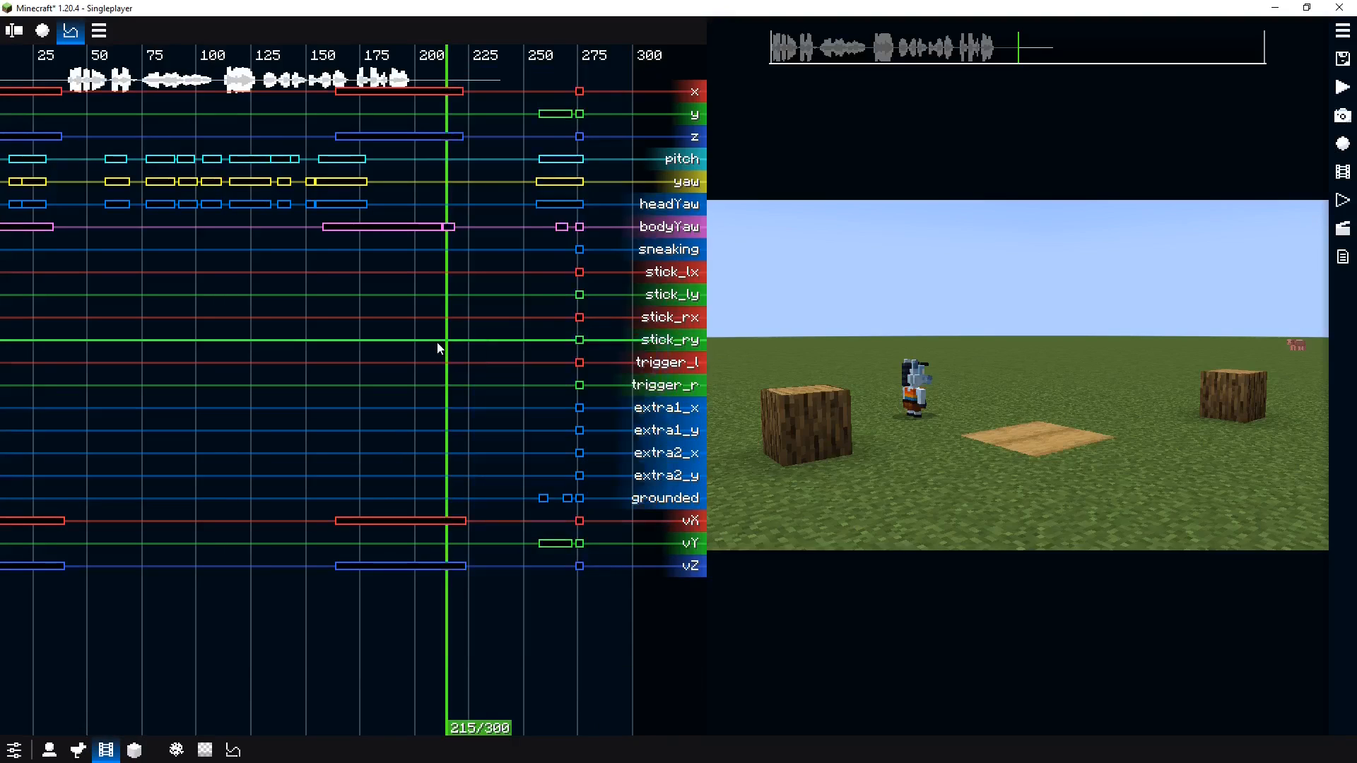
left_click_drag(552, 239, 436, 502)
left_click(472, 454)
left_click_drag(485, 84, 684, 600)
right_click(528, 452)
left_click(590, 576)
left_click_drag(276, 410, 365, 413)
left_click(134, 409)
key("space")
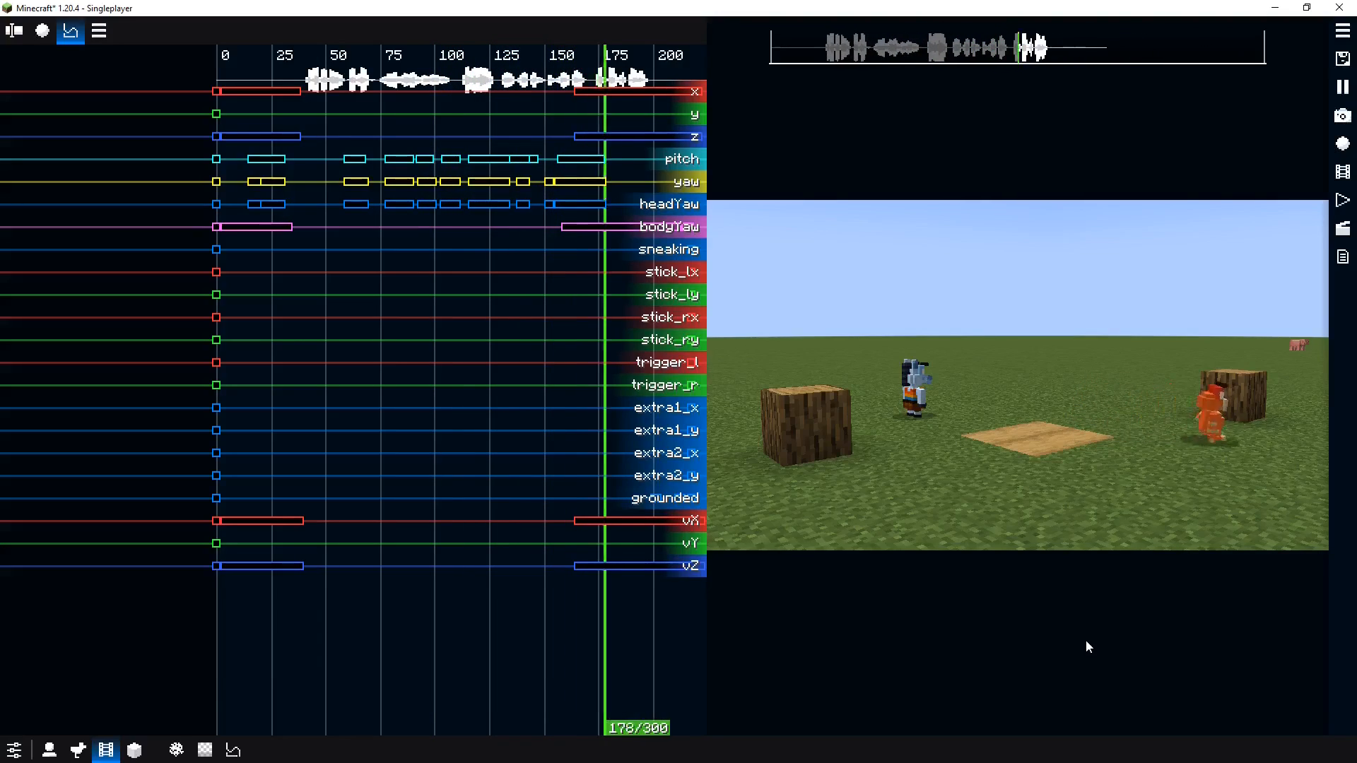
Select the McHorse actor's replay in the viewport and preview the scene from the start
key("space")
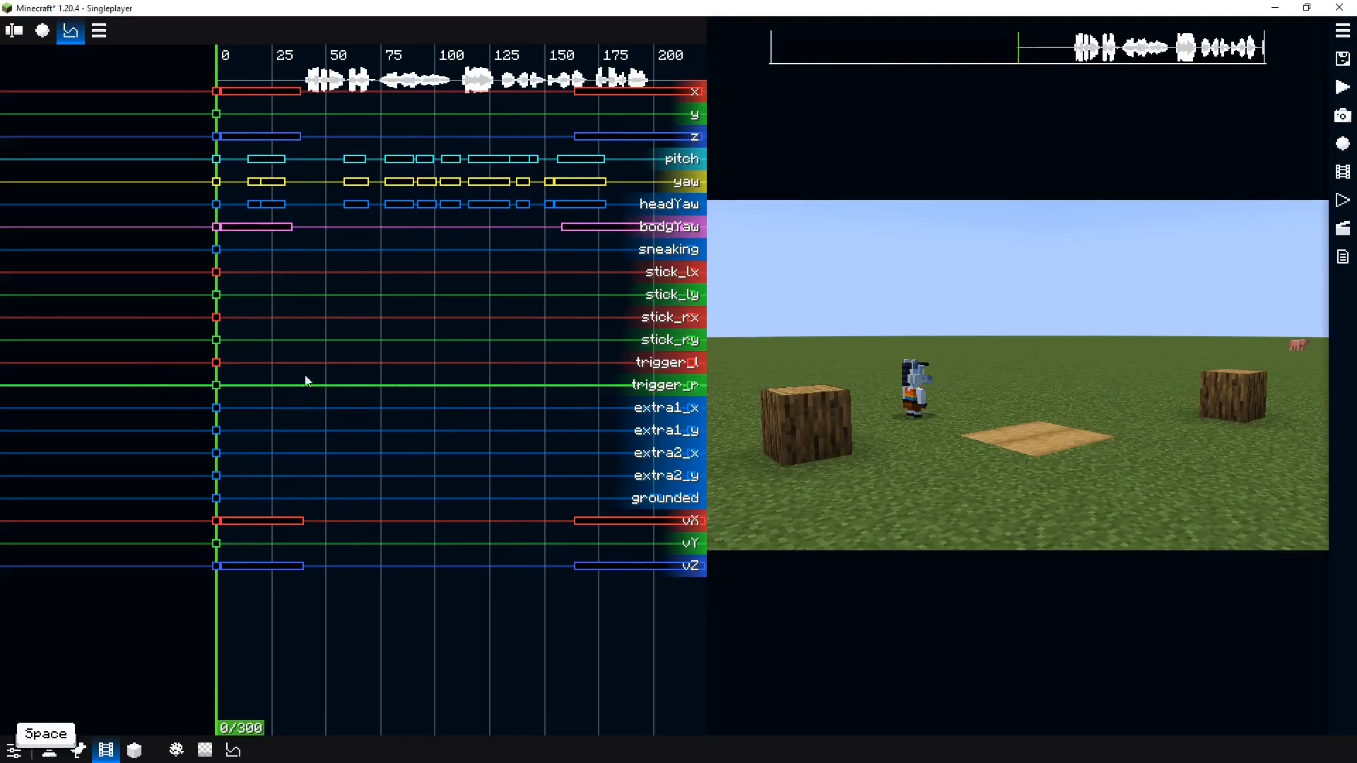
left_click(927, 402)
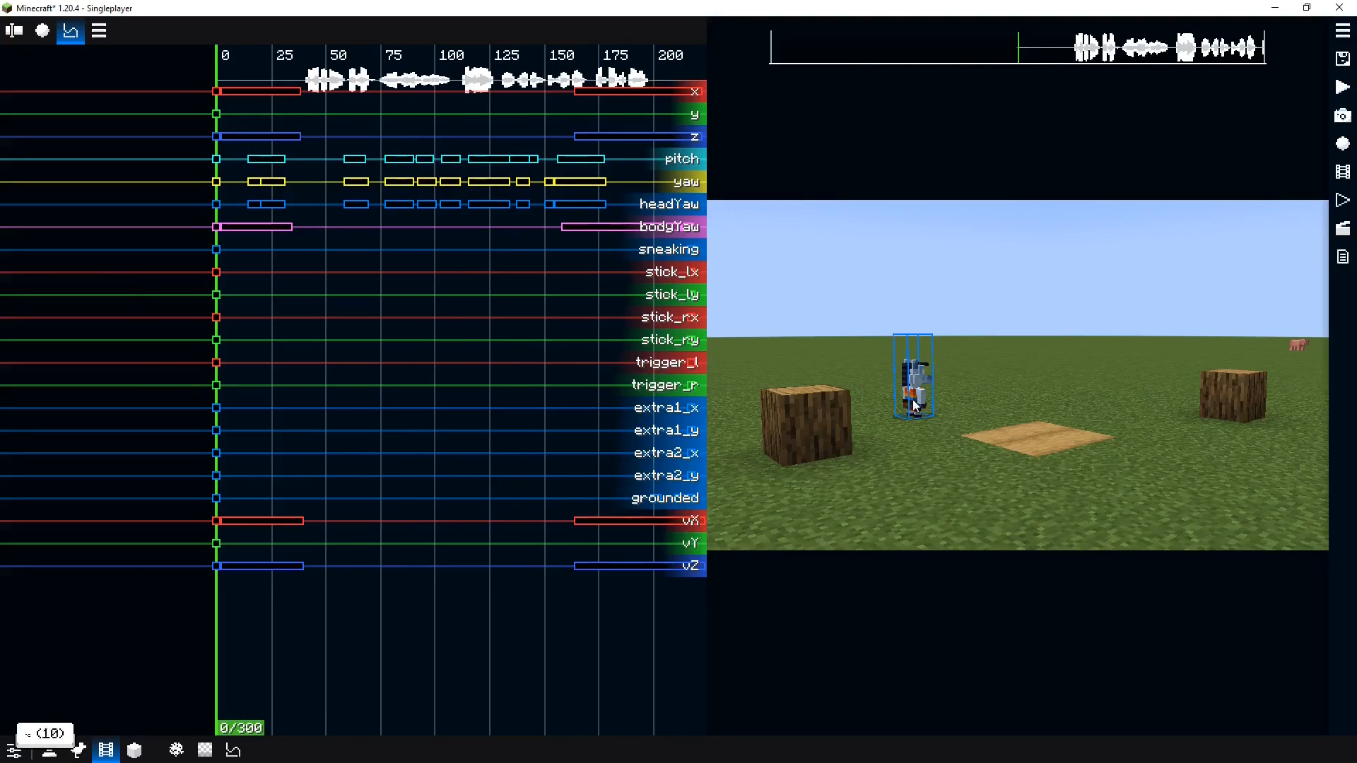
left_click(913, 395, "alt")
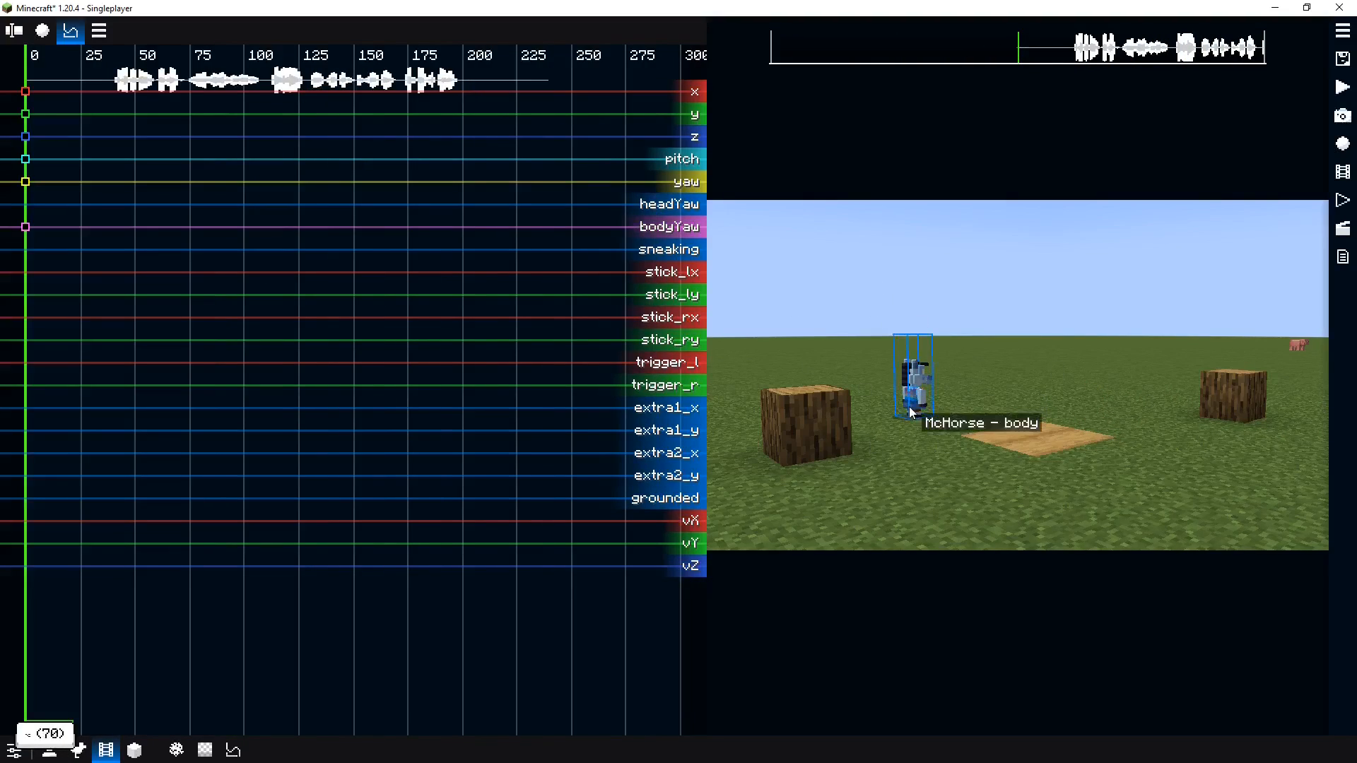
key("h")
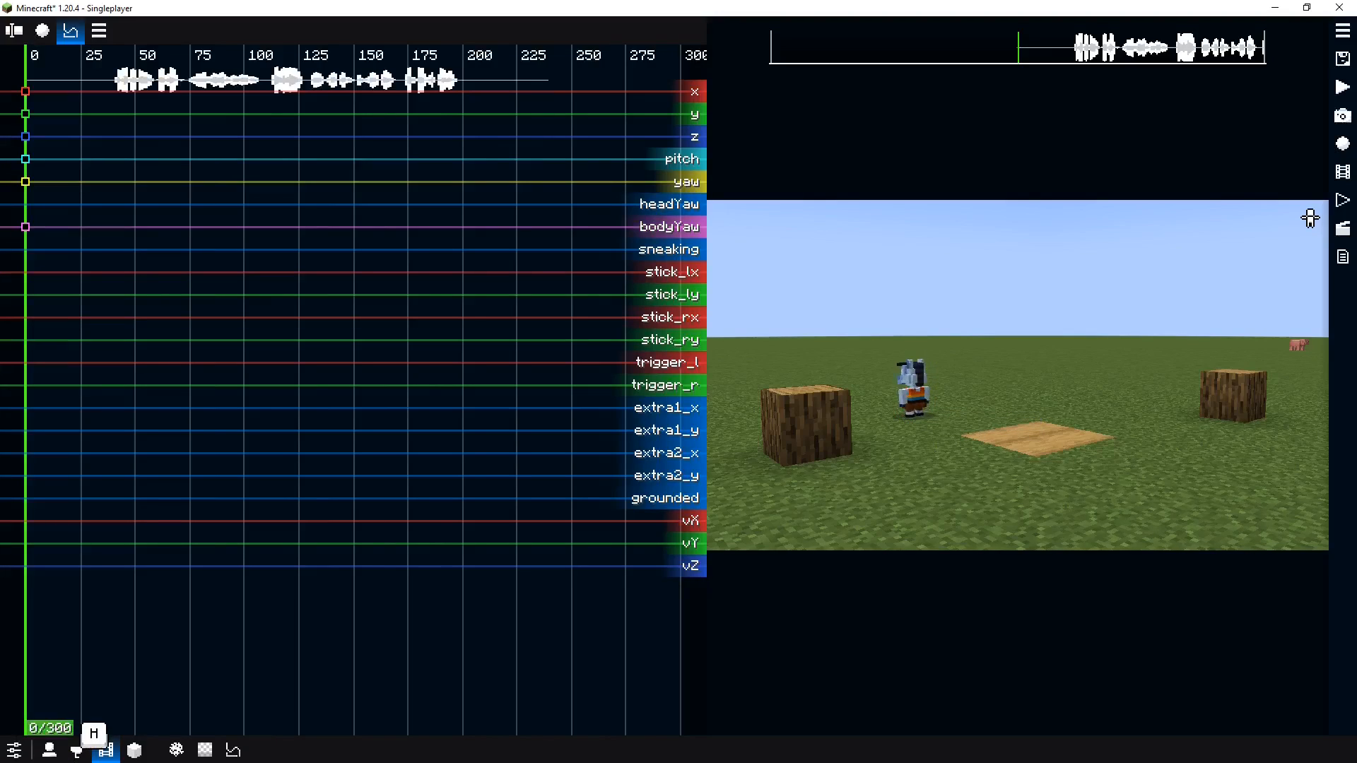
key("w")
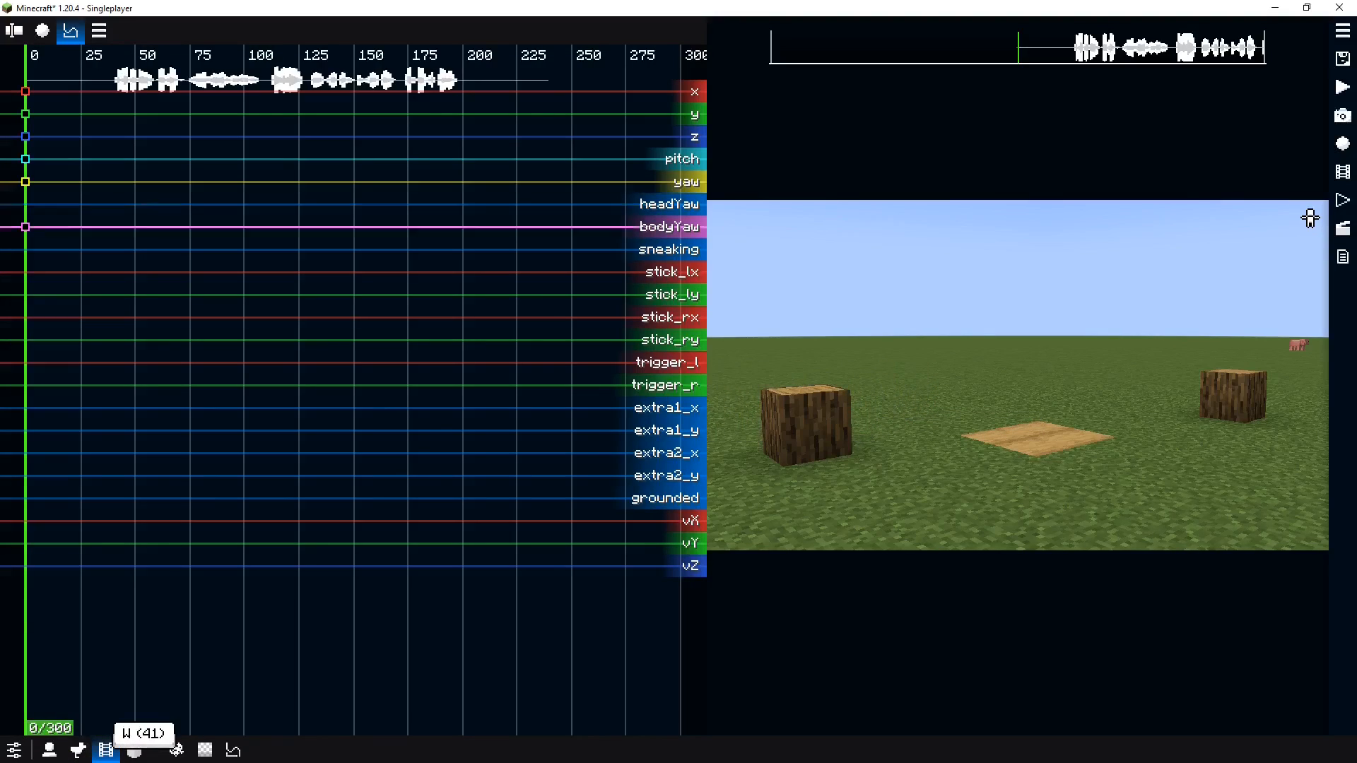
key("i")
key("o")
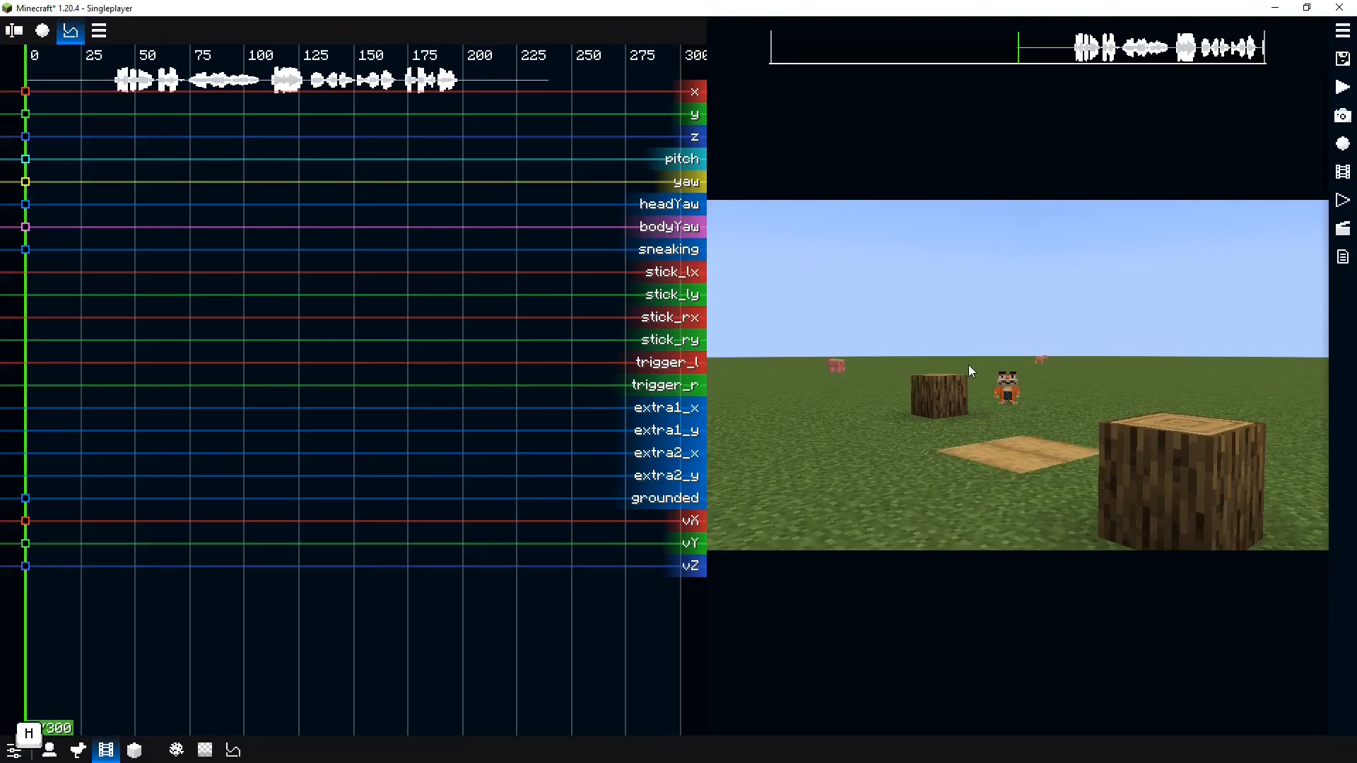
key("0")
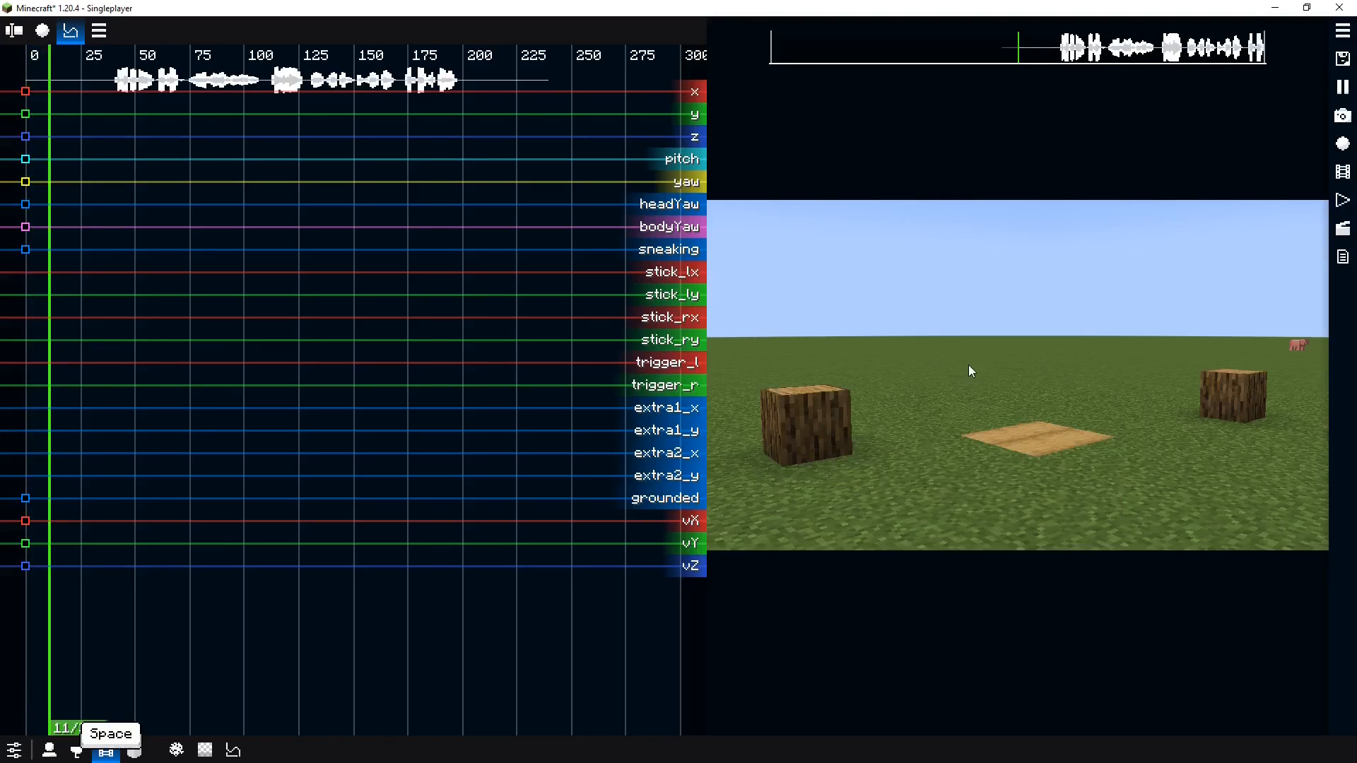
key("space")
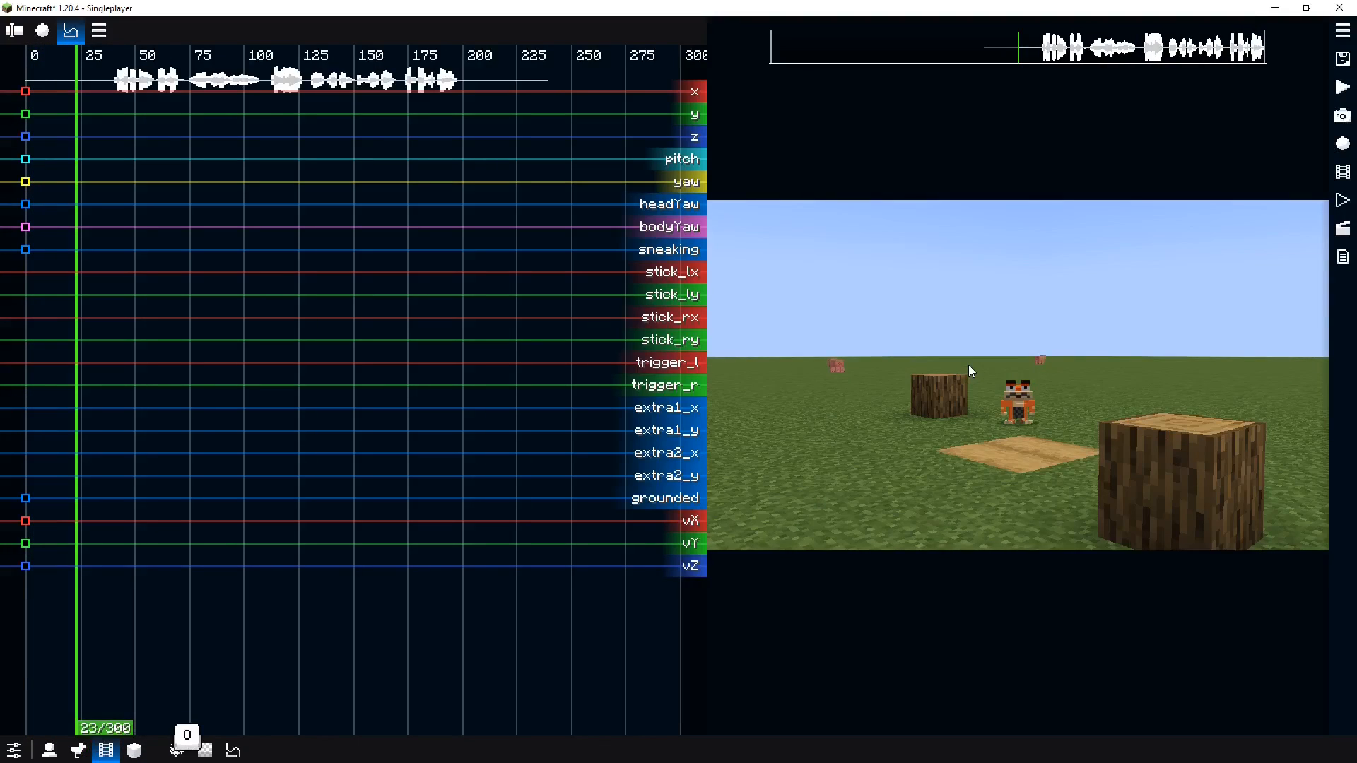
Record all keyframe groups of the McHorse replay while walking the actor forward for about 210 ticks
key("ctrl+r")
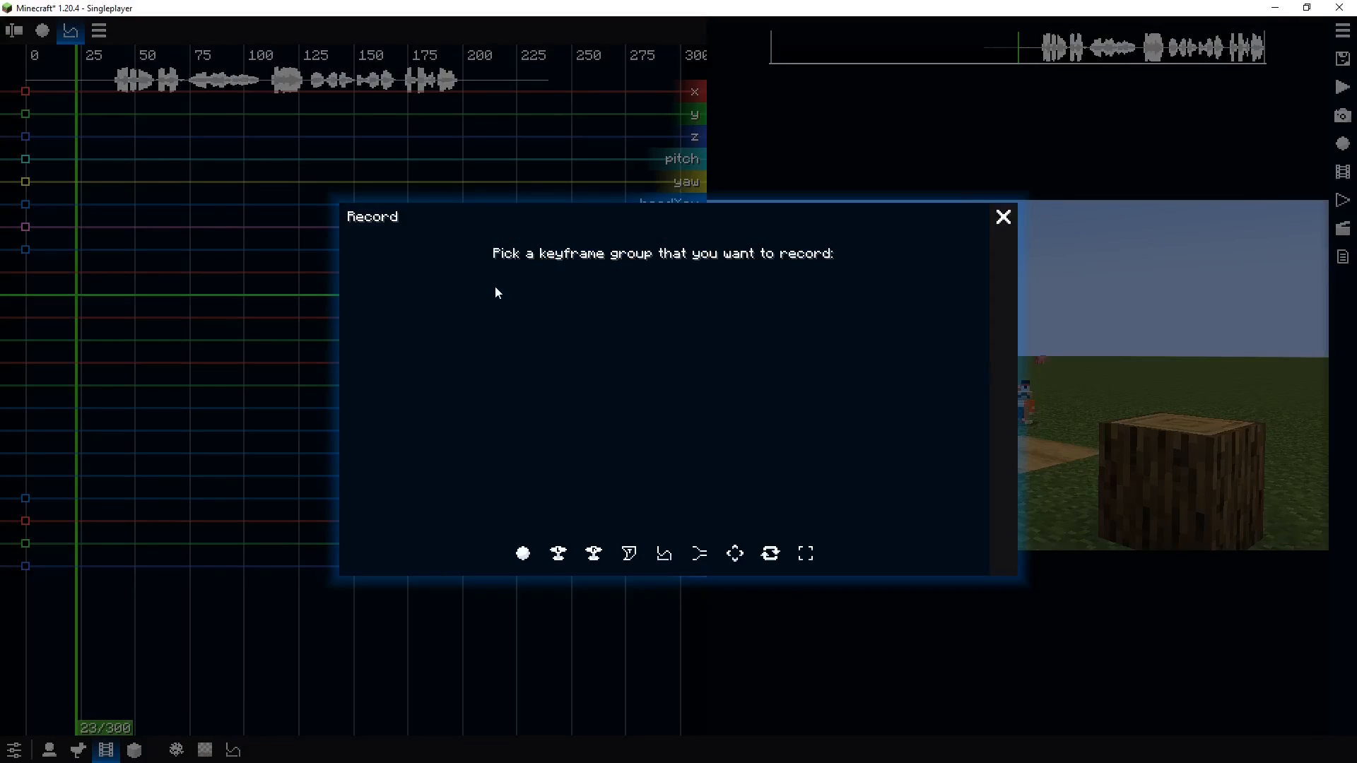
key("Escape")
left_click_drag(95, 174, 16, 179)
key("ctrl+r")
key("1")
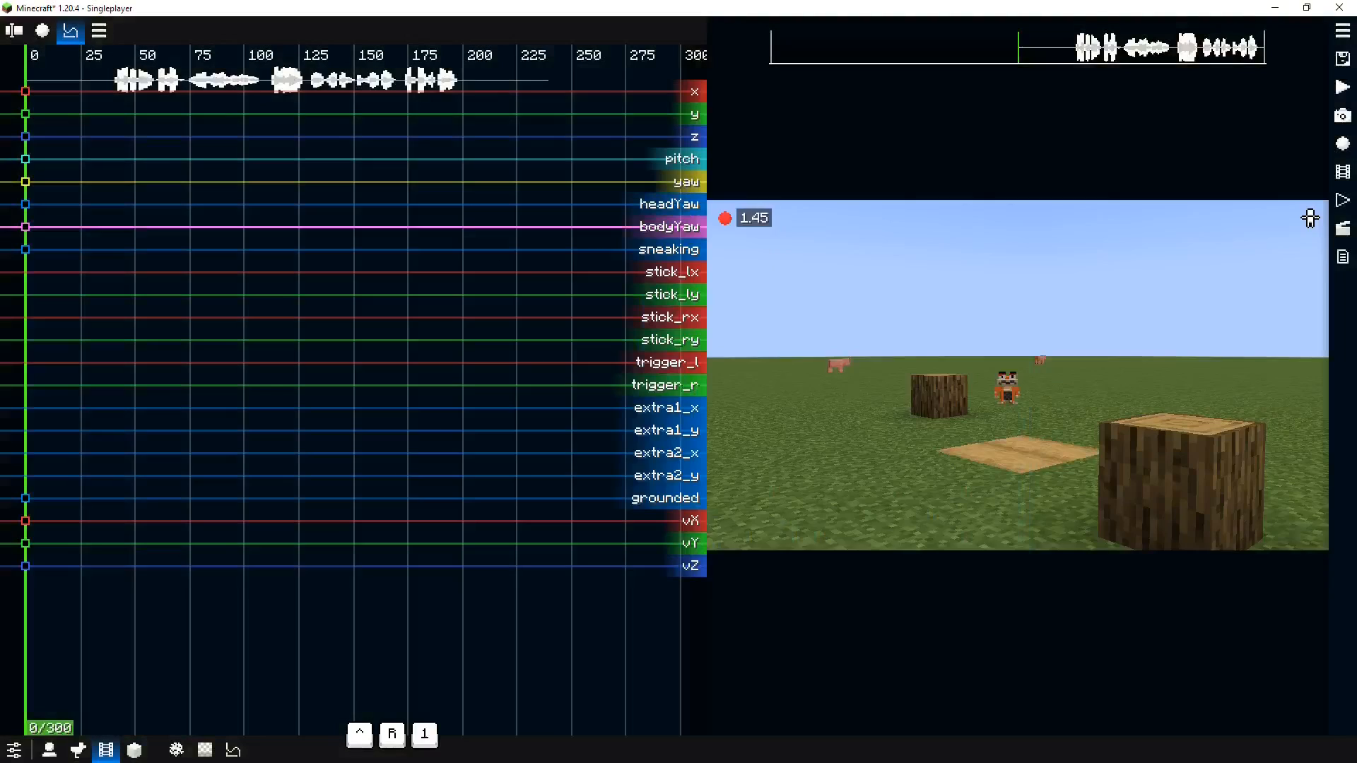
key("w")
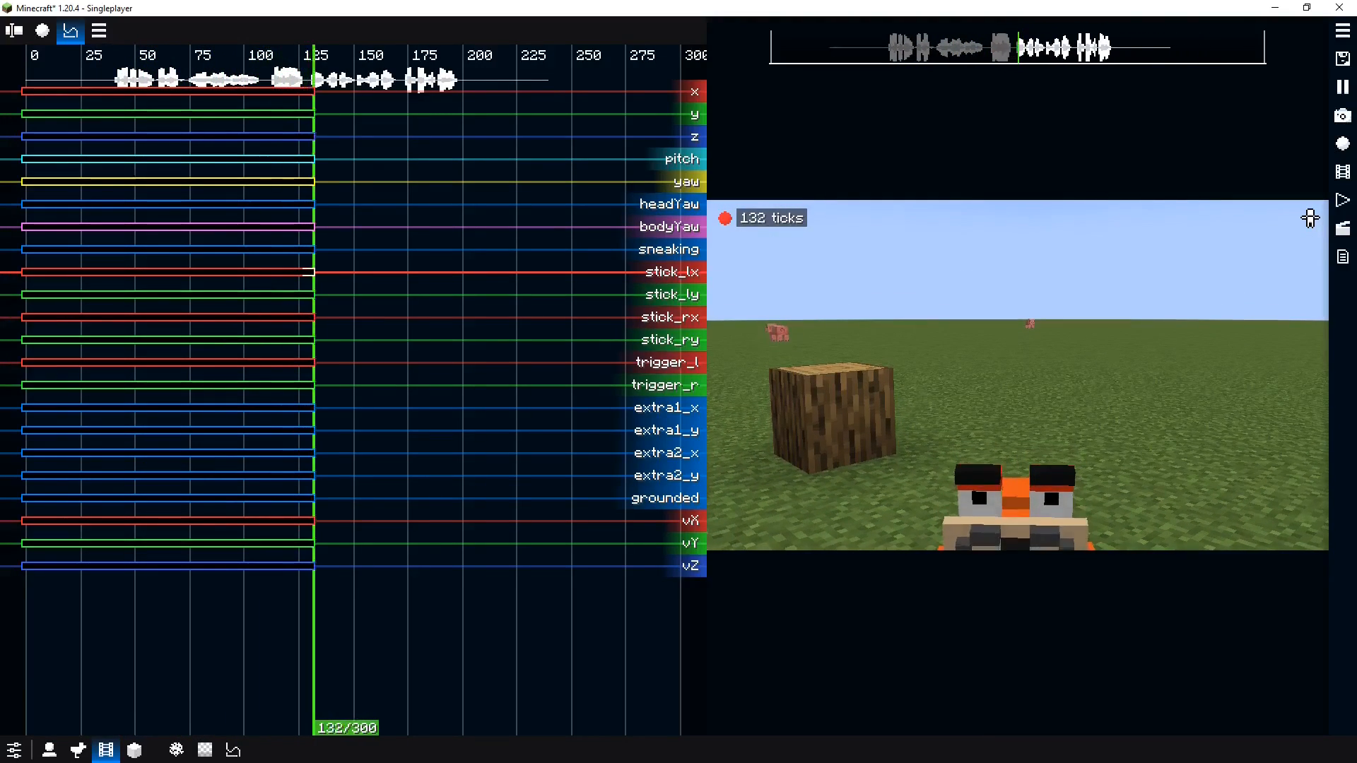
key("w")
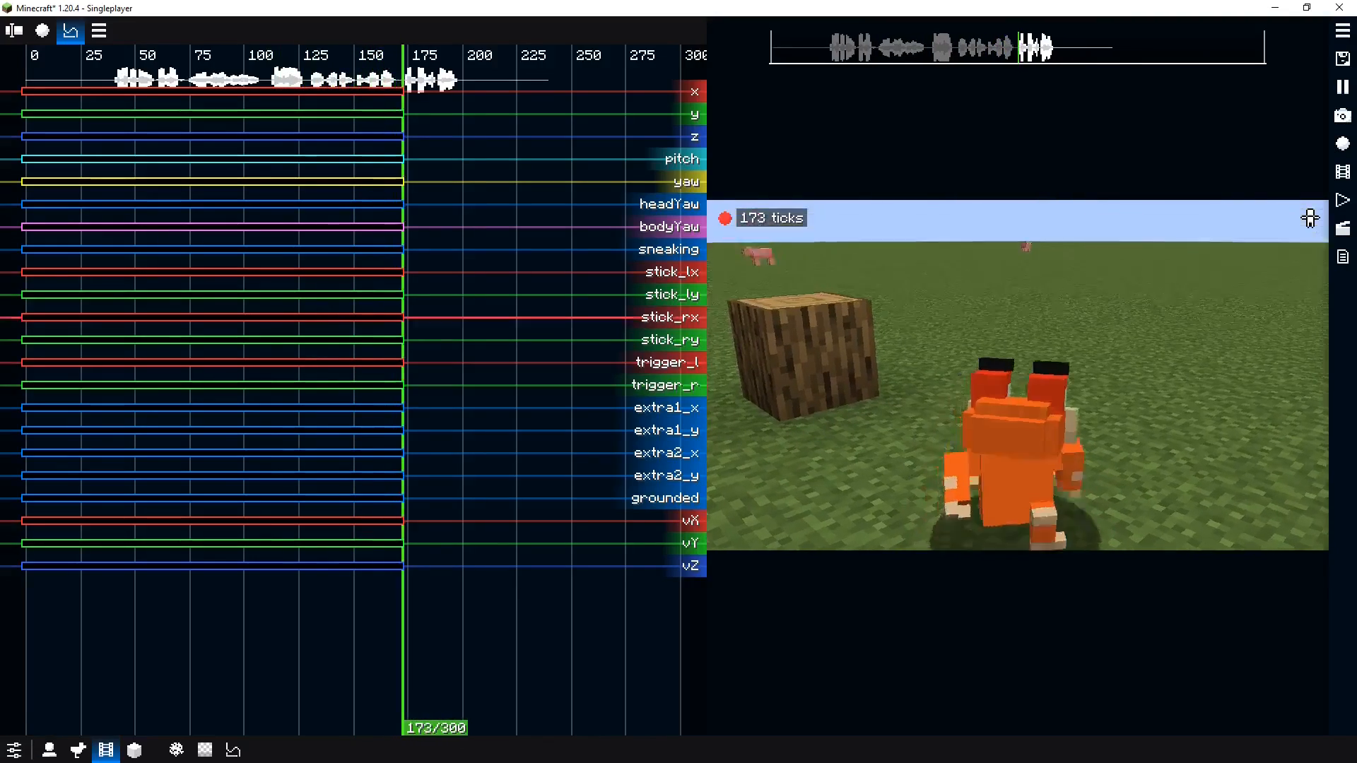
key("w")
key("w")
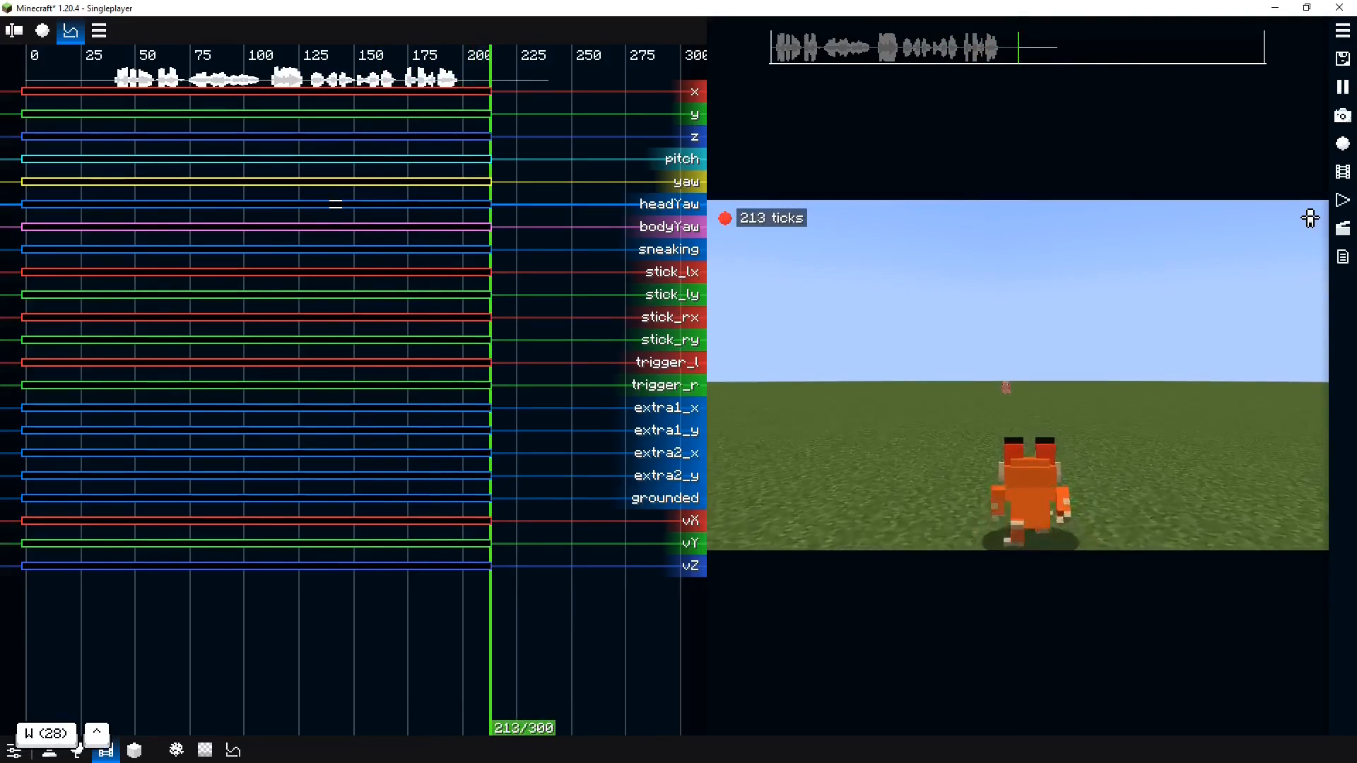
key("h")
Play back the film to review both actors' replays together
left_click_drag(452, 285, 3, 297)
key("space")
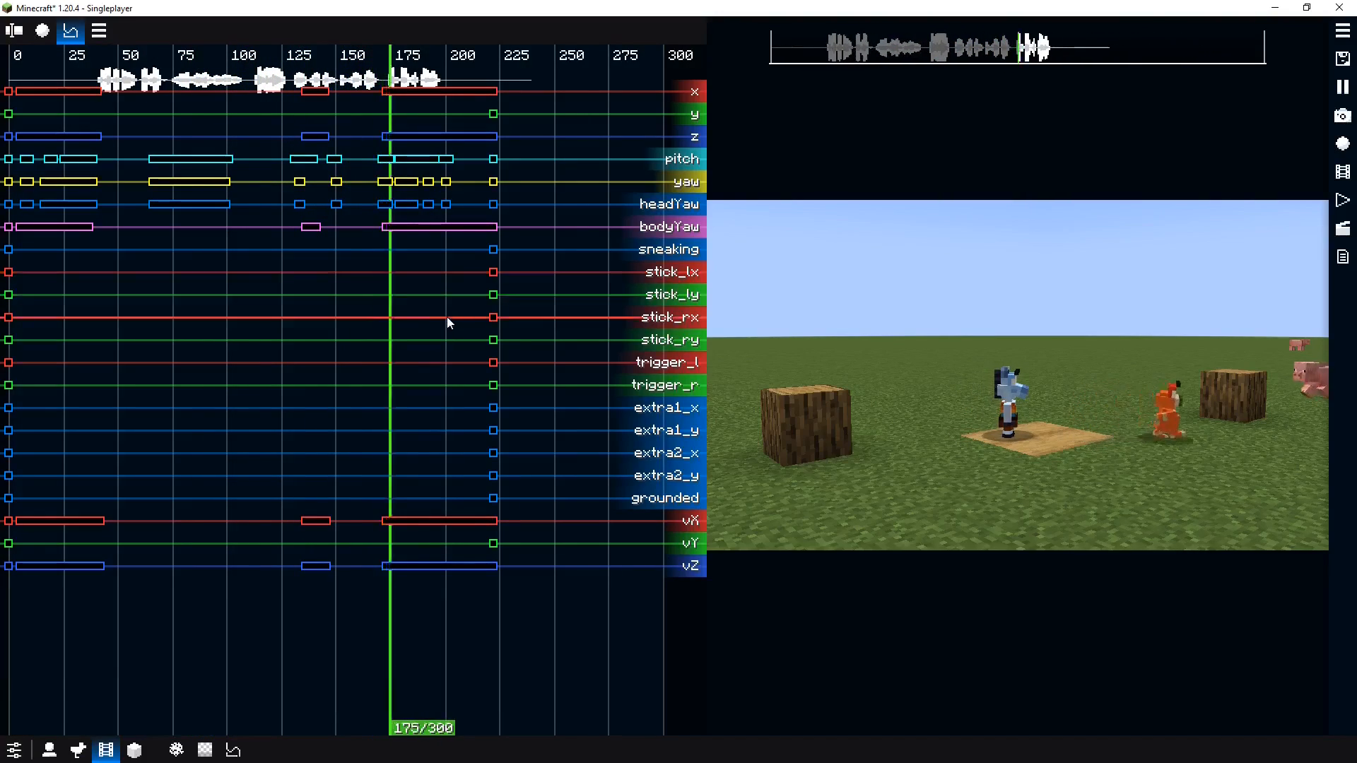
key("space")
left_click_drag(350, 318, 8, 323)
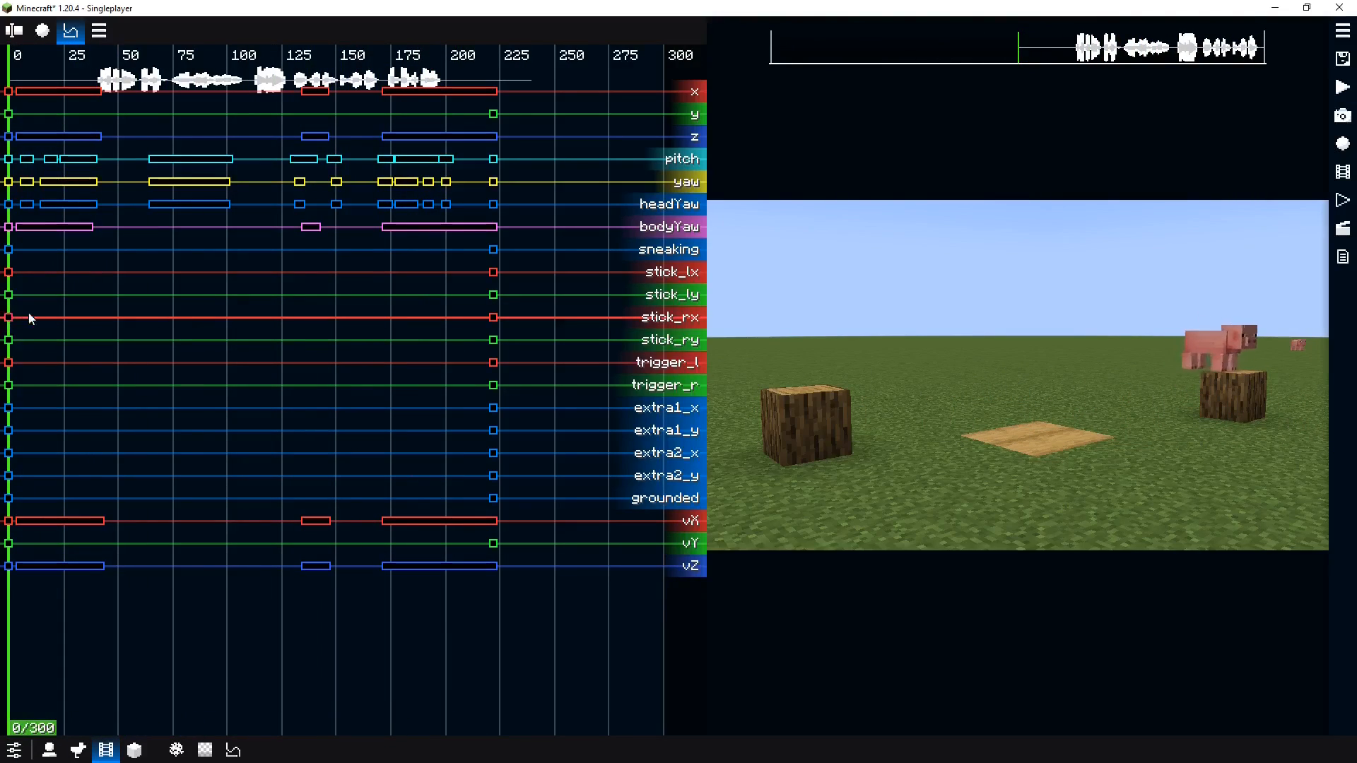
Shift the McHorse replay's final walking keyframes later so they start at tick 185, and preview the timing
left_click_drag(205, 316, 329, 327)
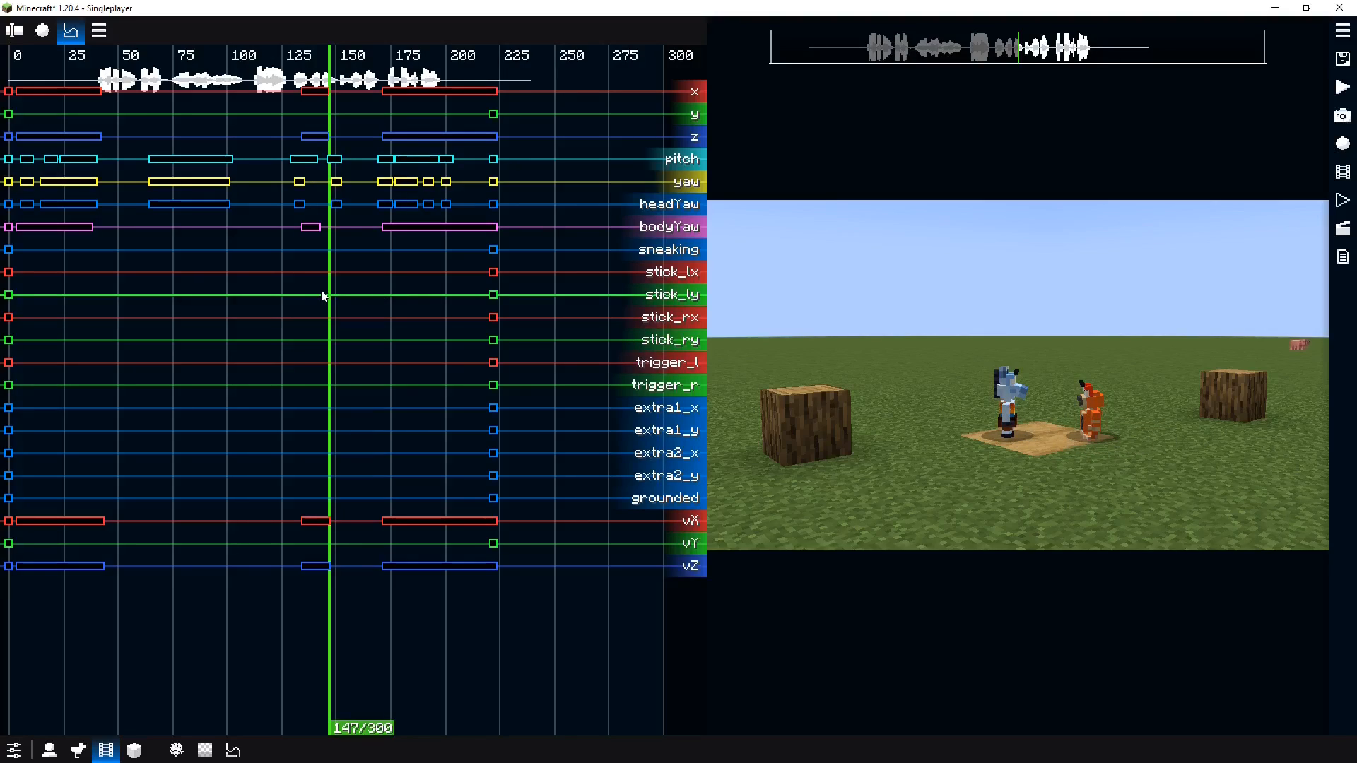
left_click_drag(322, 295, 369, 315)
key("shift")
key("shift")
key("shift")
left_click_drag(386, 107, 373, 140)
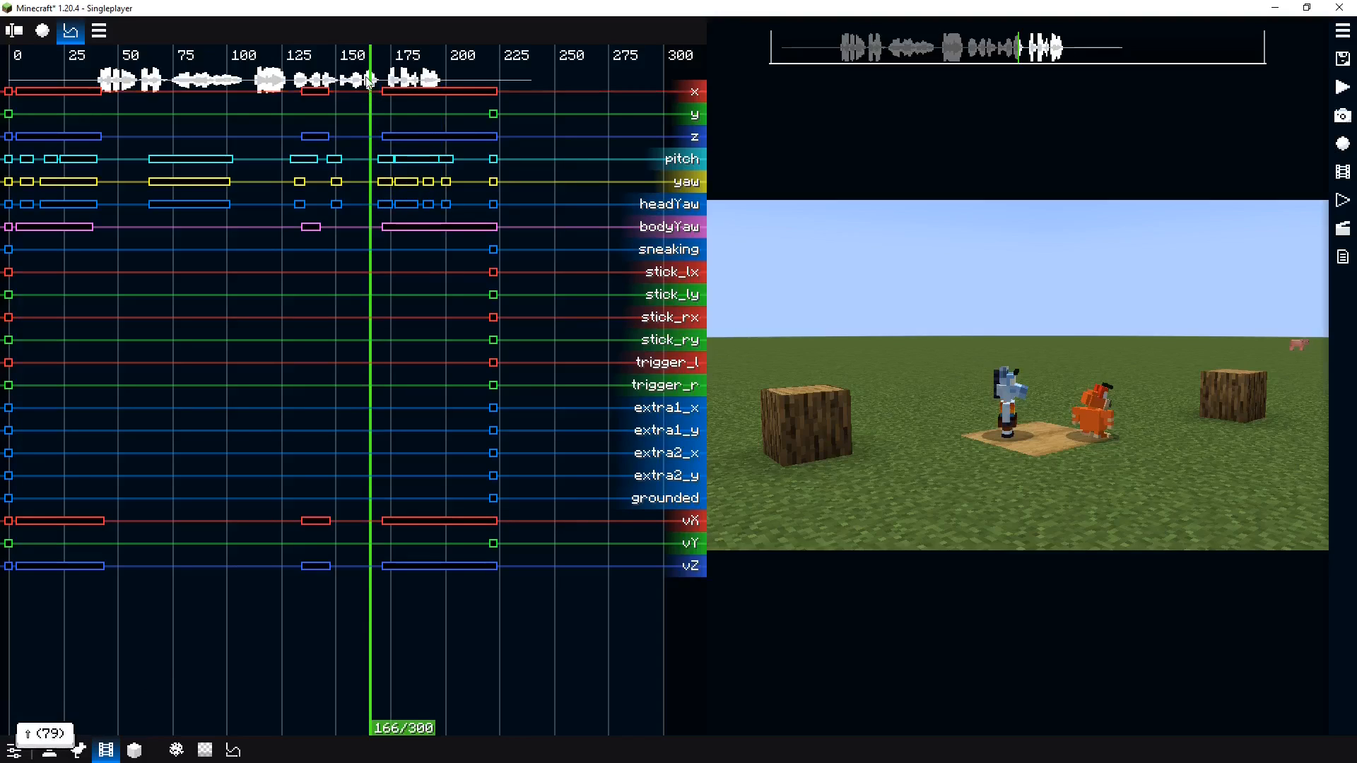
left_click_drag(368, 82, 540, 588)
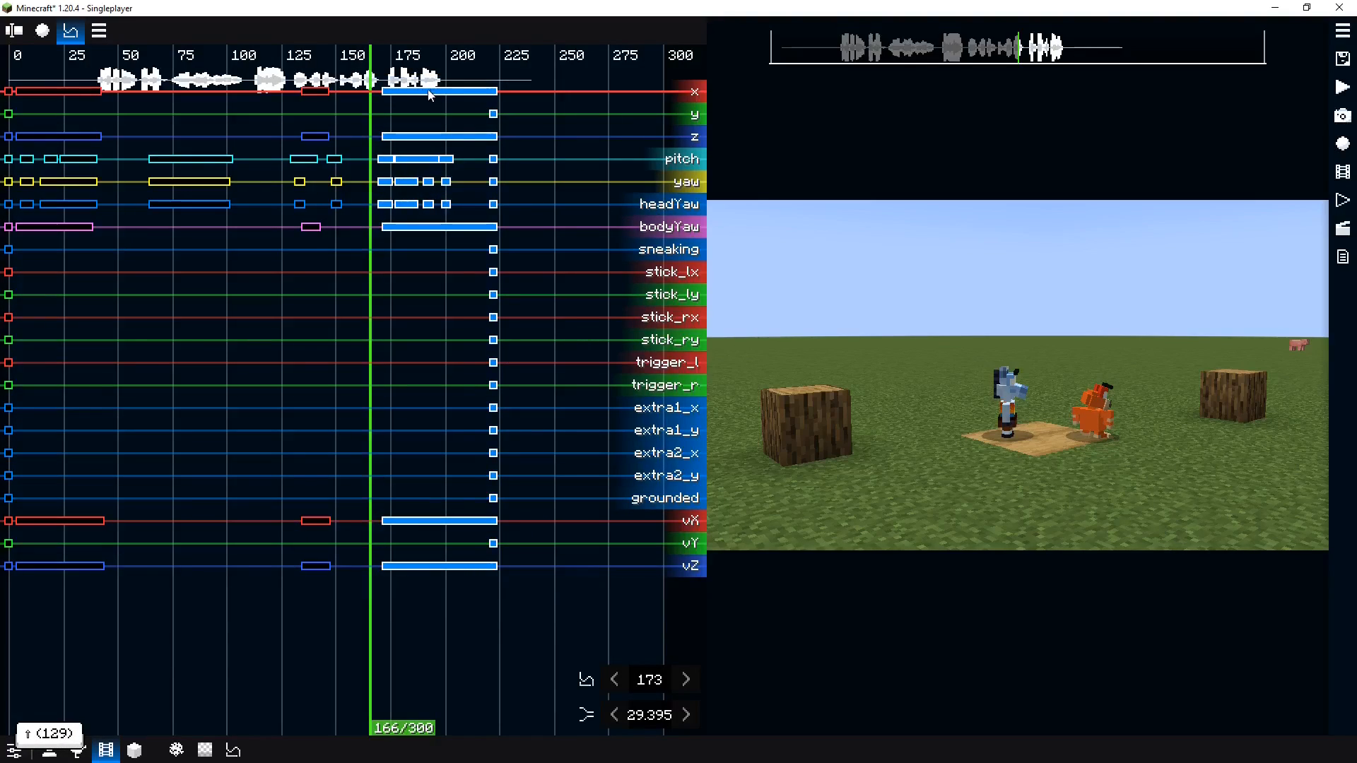
left_click_drag(429, 96, 445, 97)
key("space")
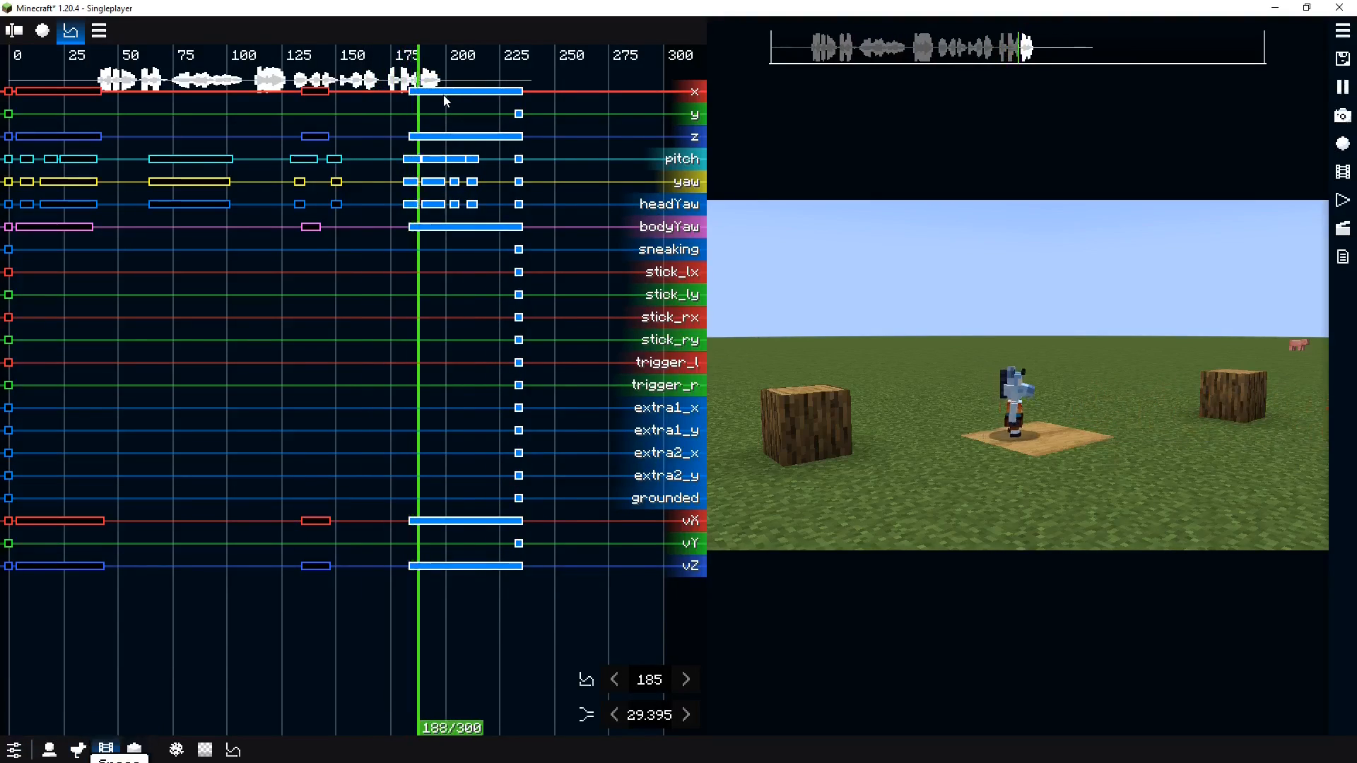
key("space")
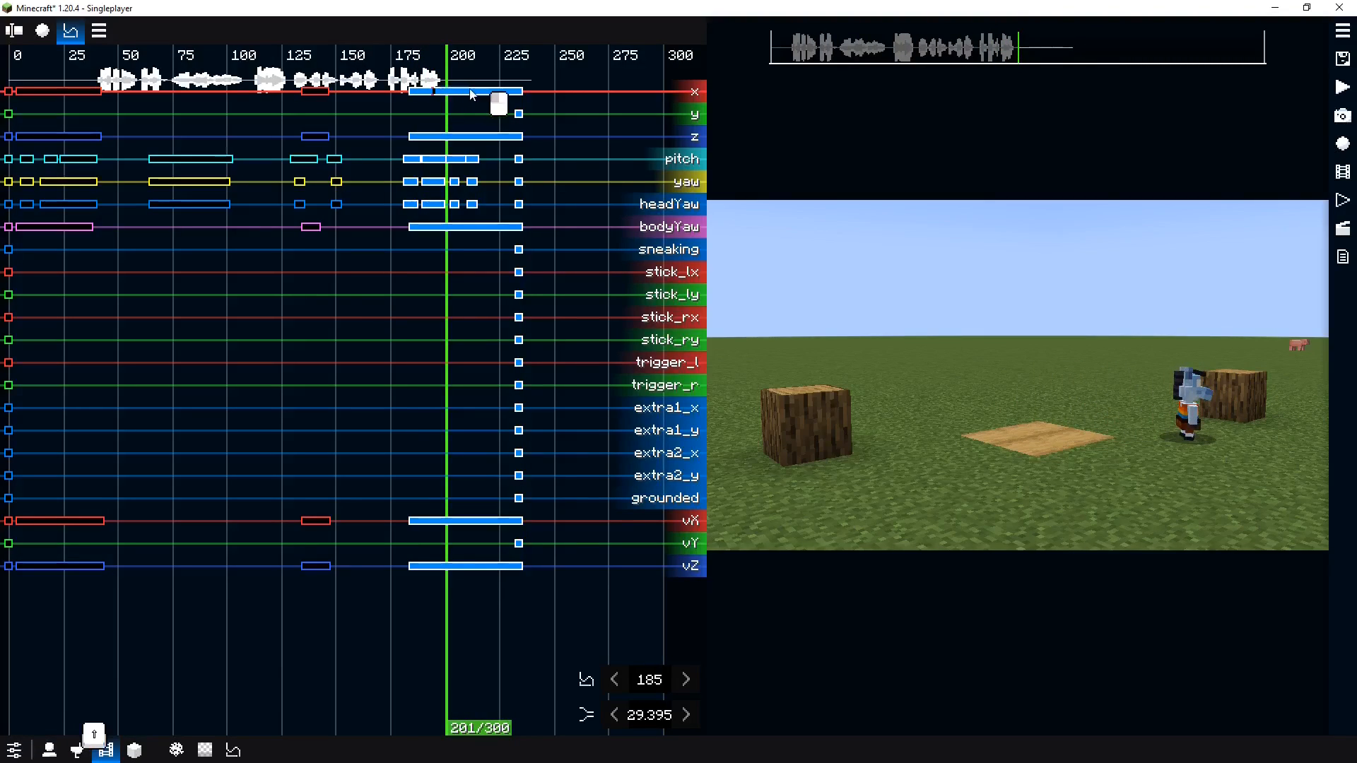
Shift the same McHorse walking keyframes further to start at tick 201 and play back the timing
left_click(391, 71)
left_click_drag(391, 72, 604, 615)
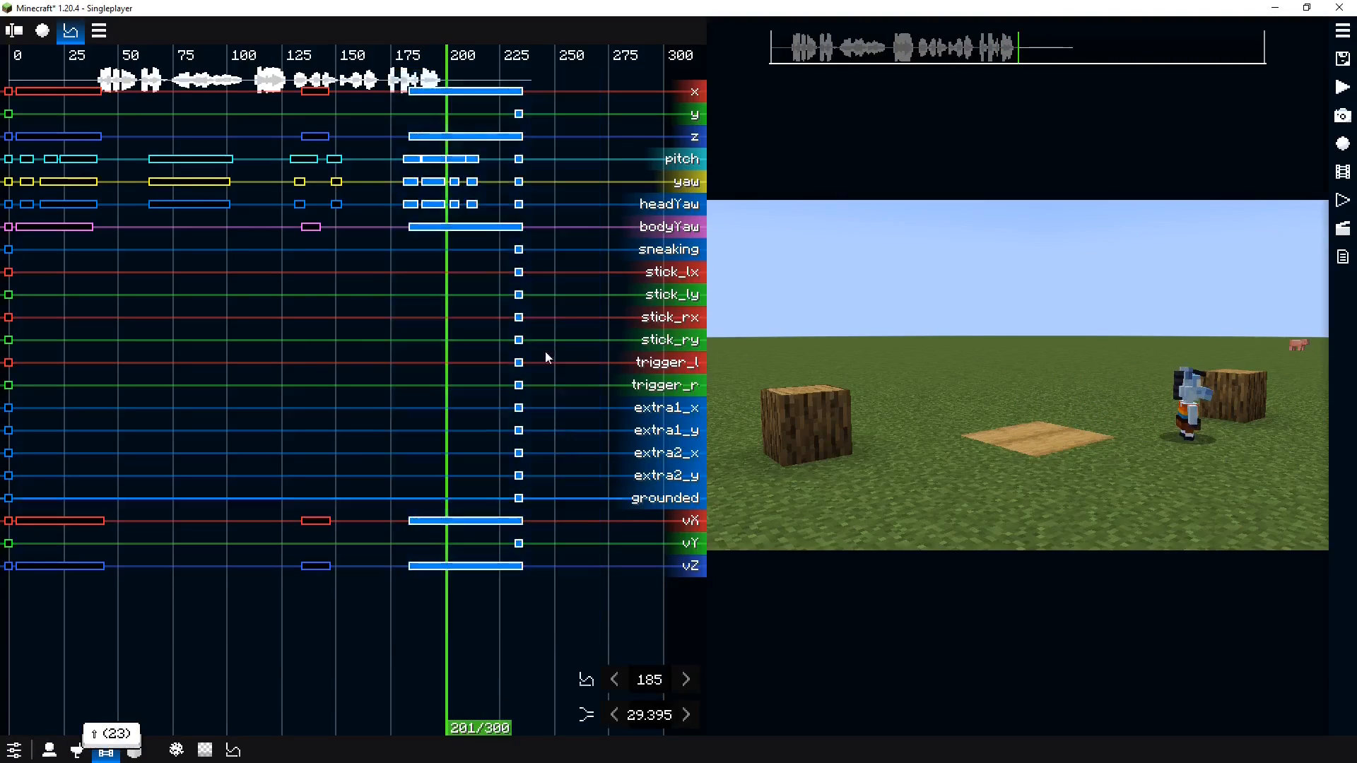
left_click_drag(429, 99, 463, 95)
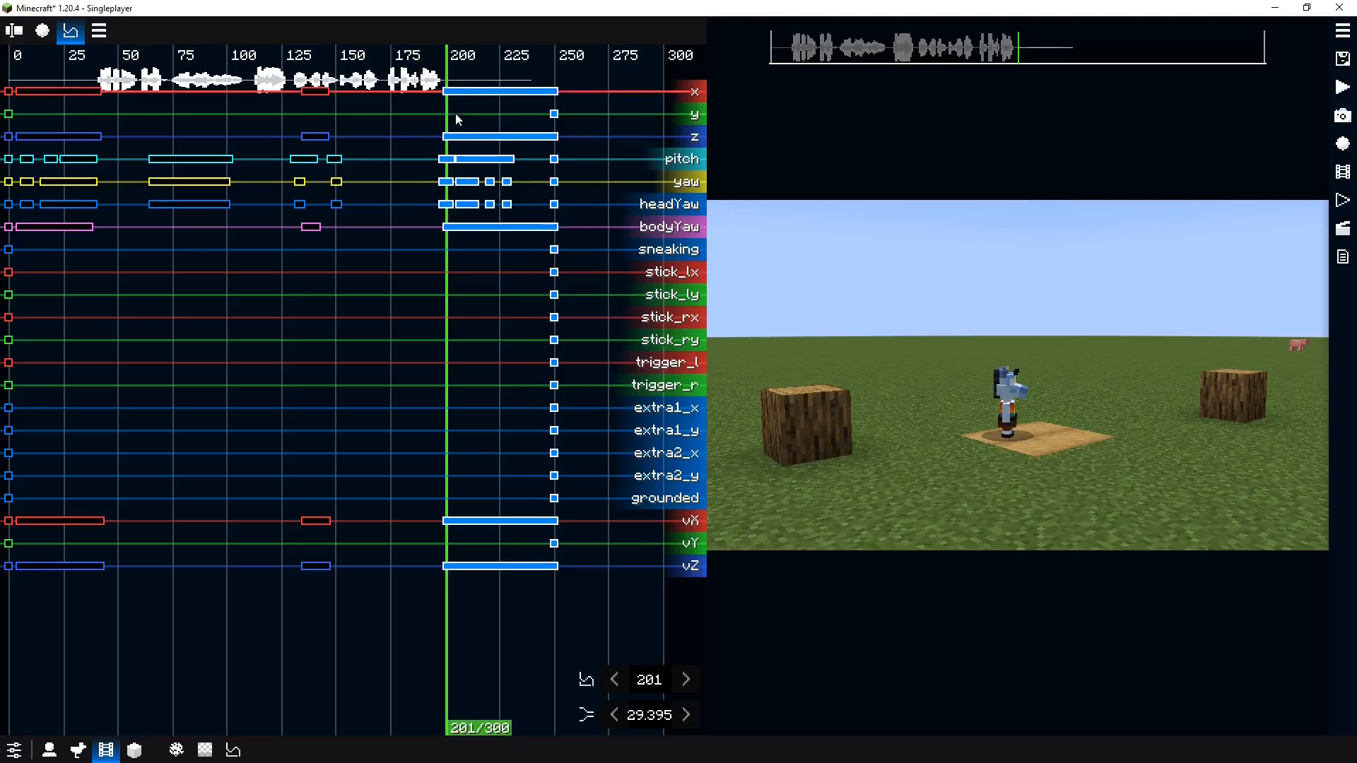
left_click(368, 133)
key("space")
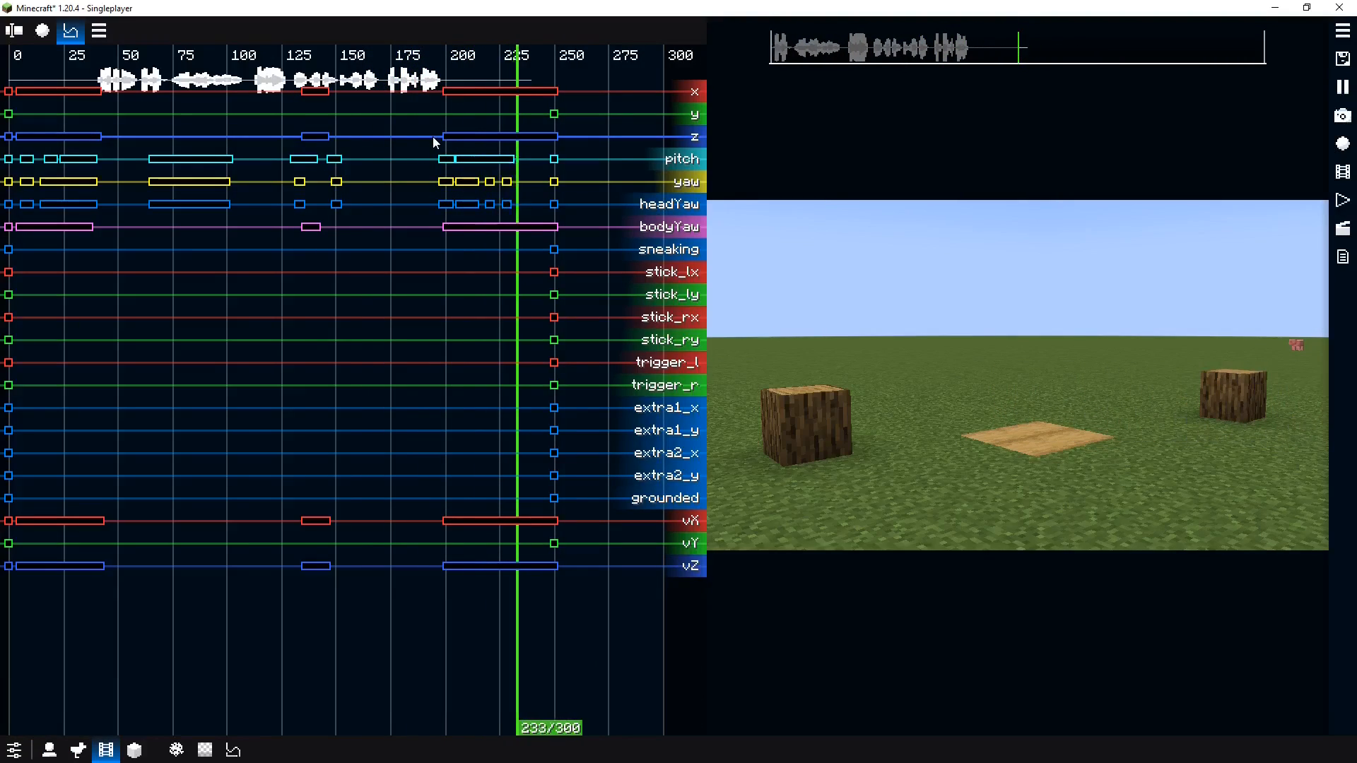
key("space")
Move the McHorse replay's end keyframes on the sneaking through grounded channels to tick 239
left_click_drag(534, 67, 596, 600)
left_click(574, 353)
left_click_drag(544, 243, 607, 508)
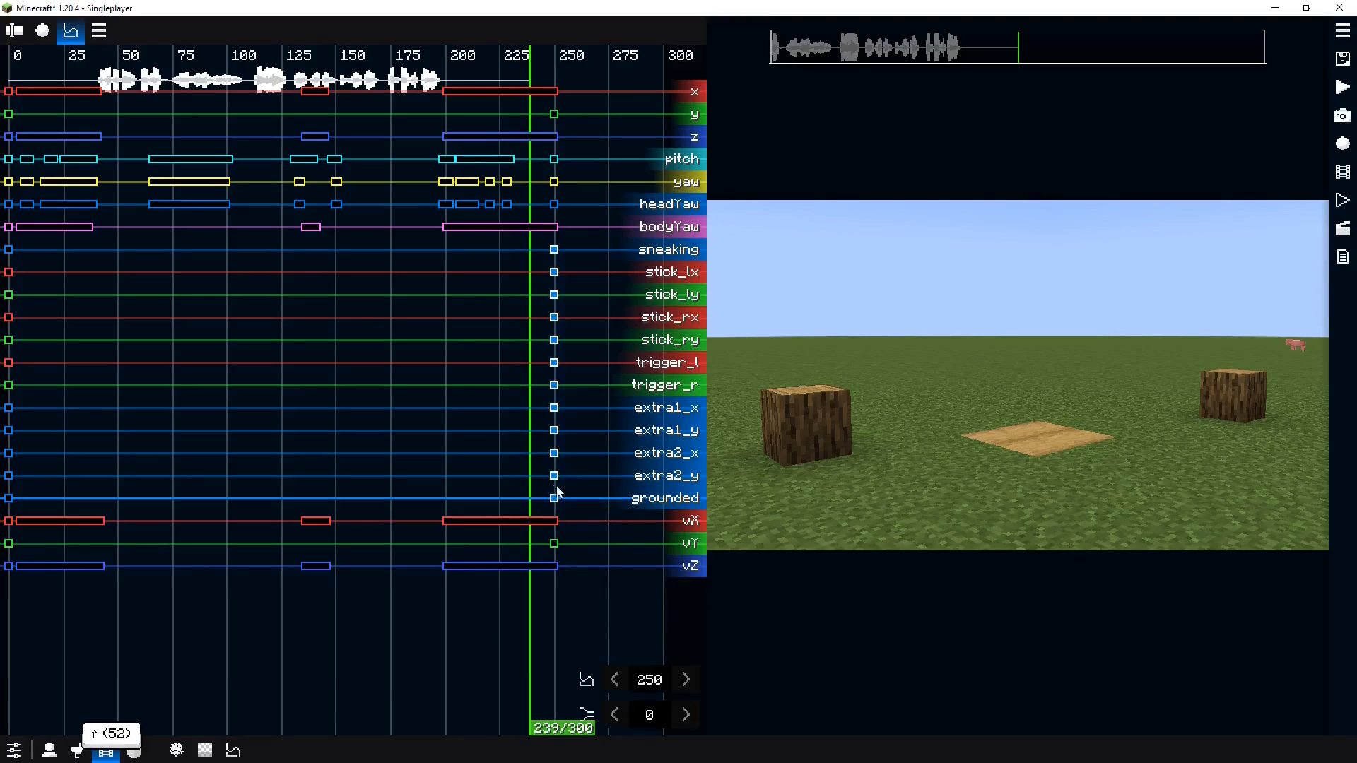
left_click(548, 432)
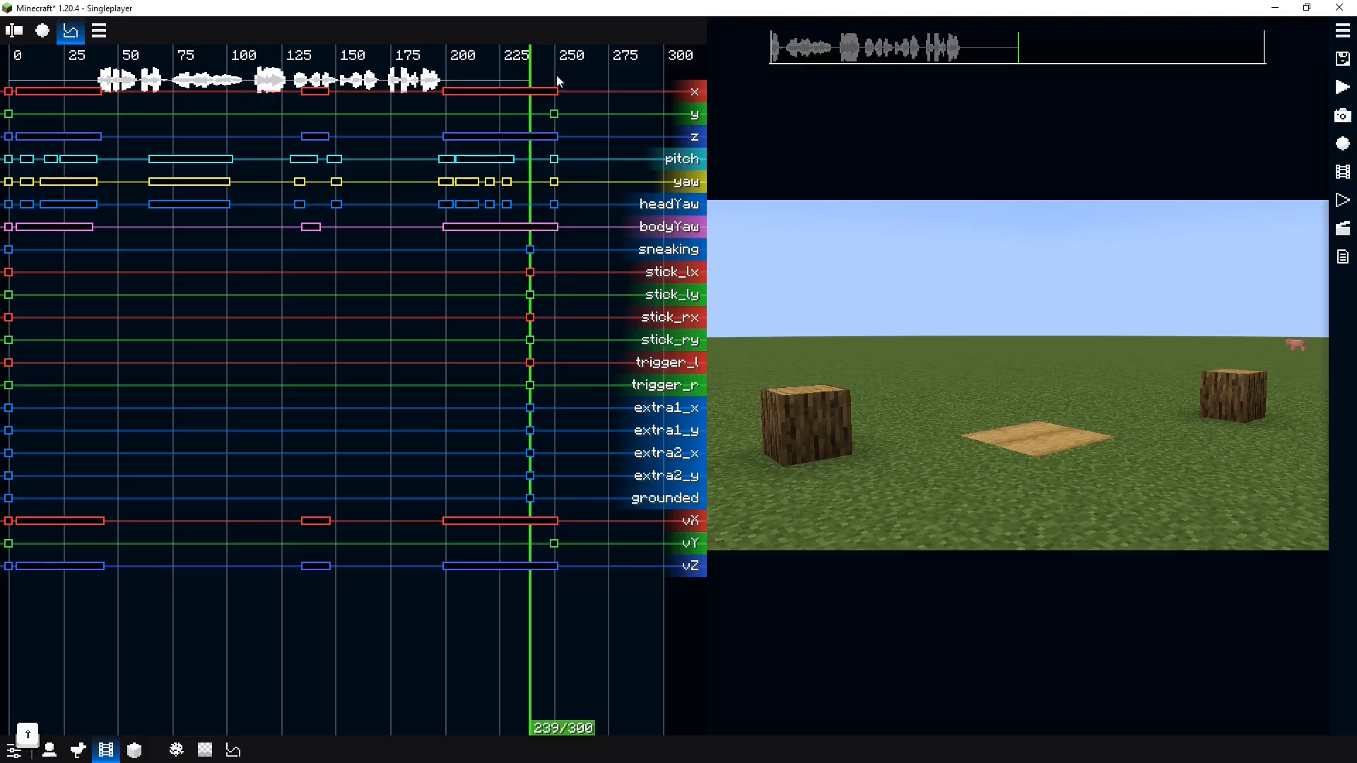
Remove the McHorse replay's selected end keyframes at tick 240
left_click_drag(535, 78, 660, 606)
right_click(622, 465)
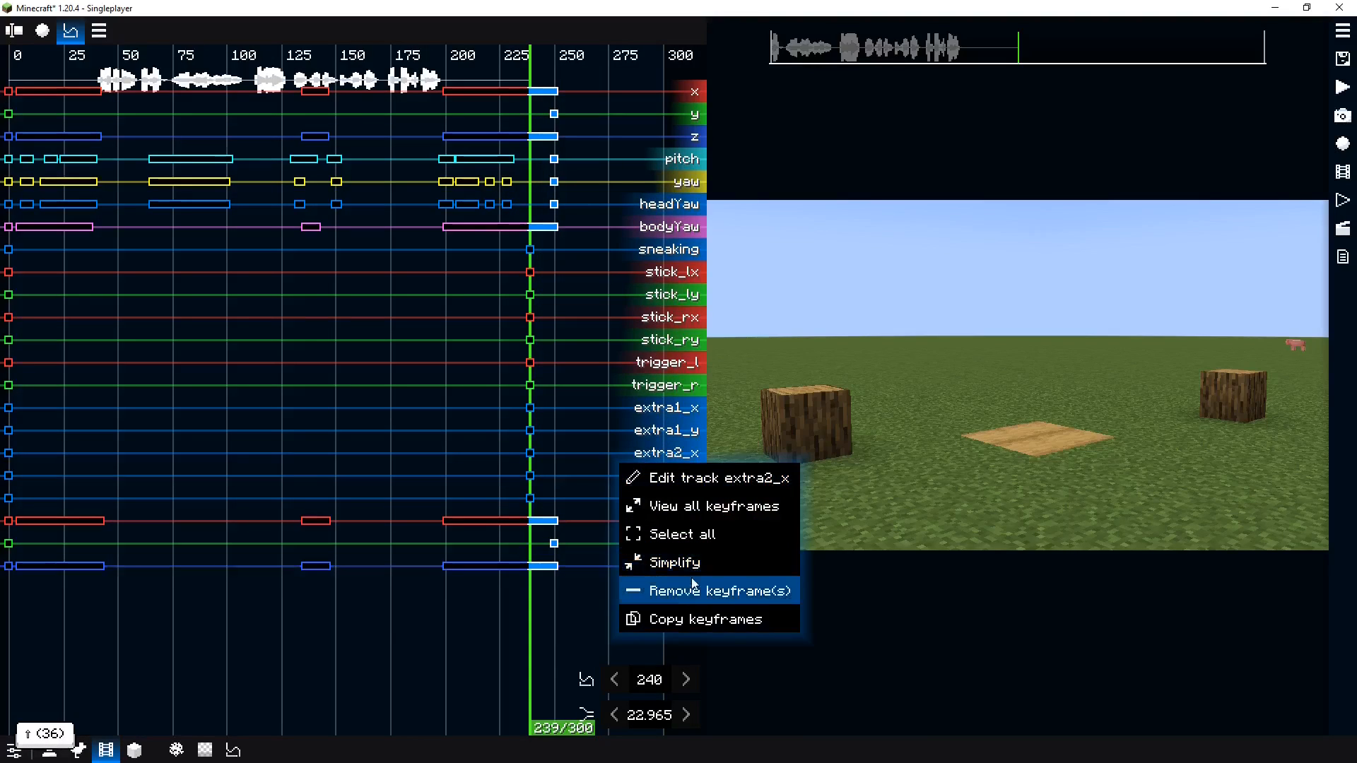
left_click(691, 589)
scroll(567, 527, "up", 5)
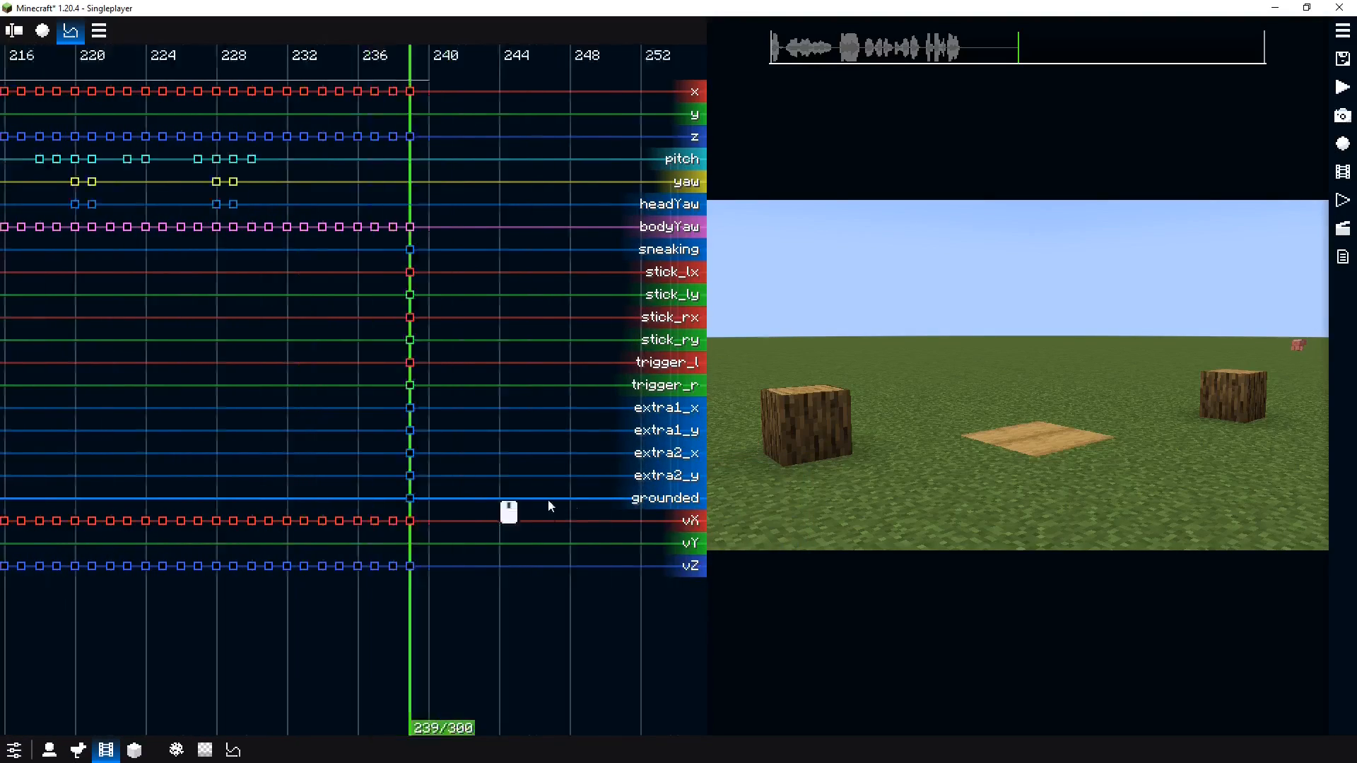
scroll(586, 504, "down", 8)
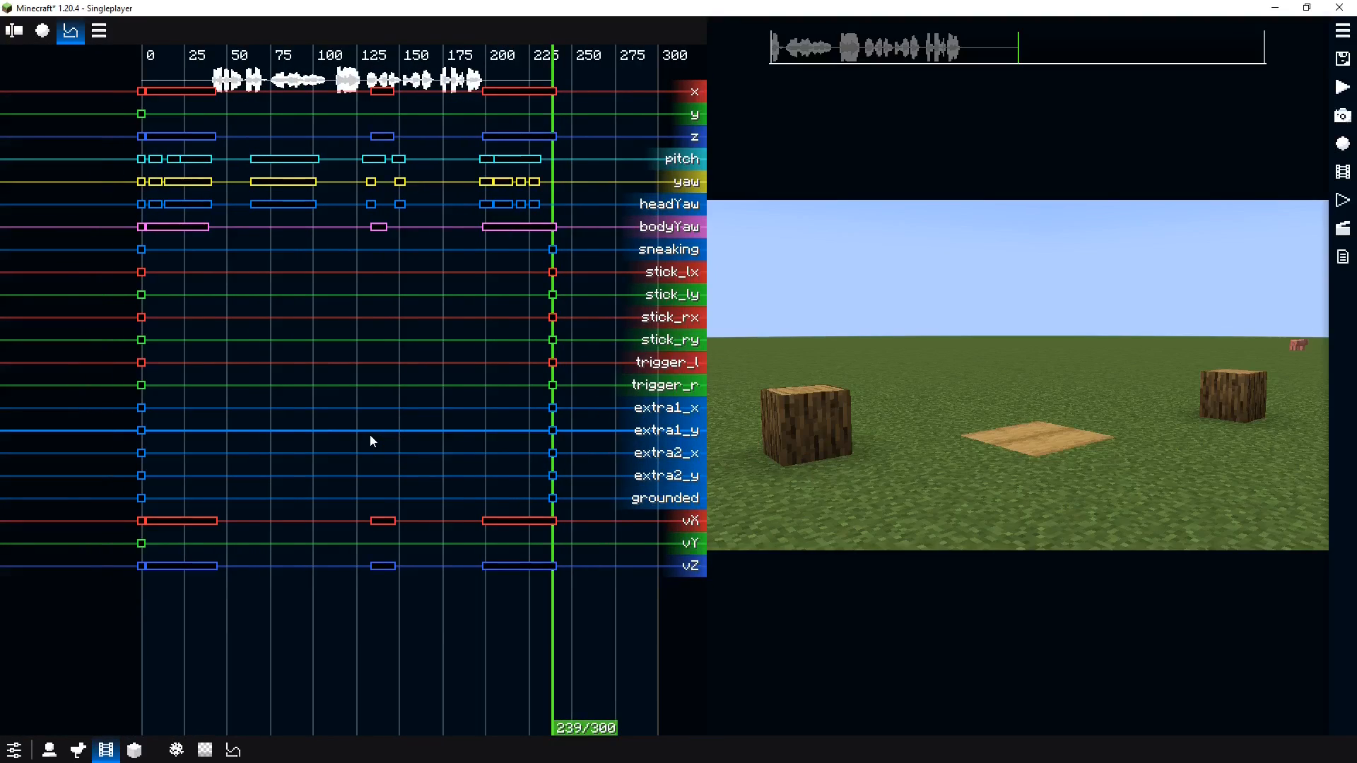
Offset the McHorse replay's x and z position keyframes so the actor stands on the board beside the other actor
left_click(356, 378)
left_click_drag(351, 370, 437, 362)
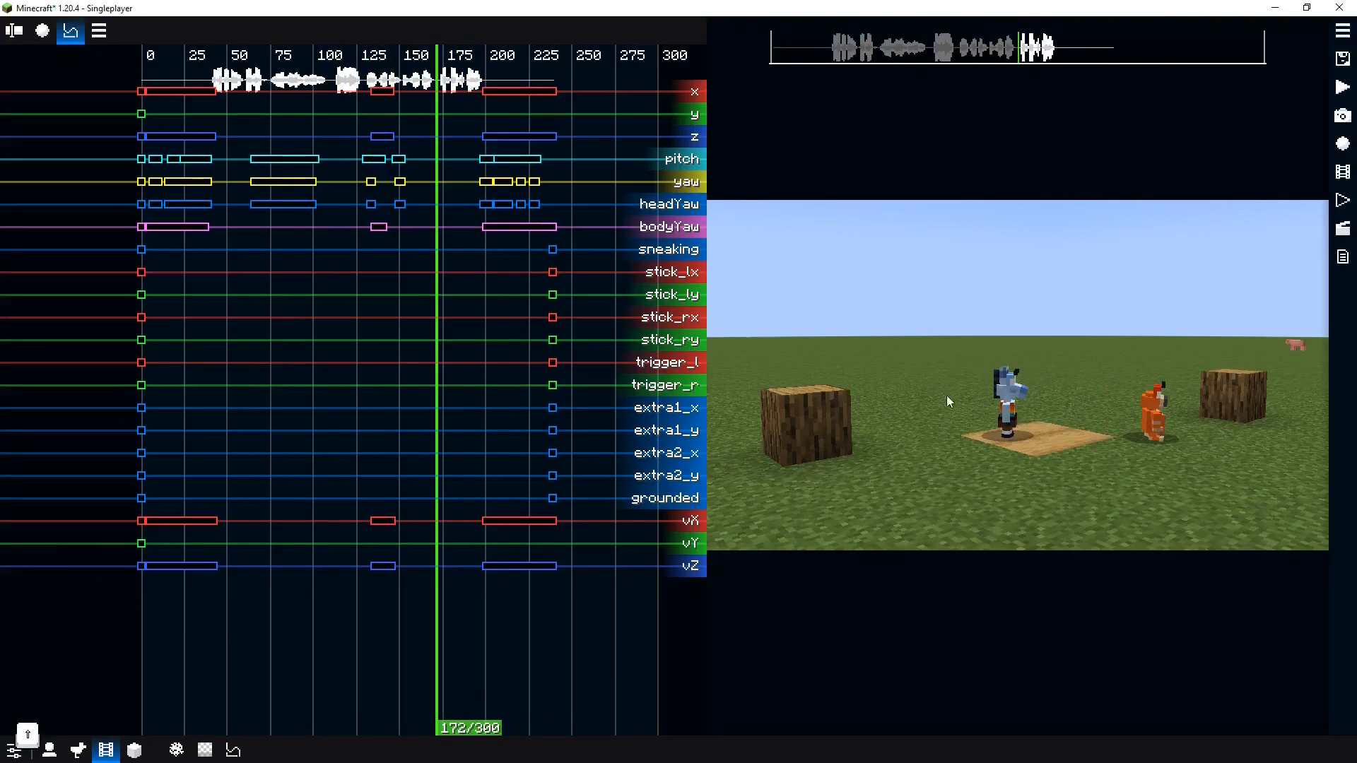
left_click_drag(112, 78, 593, 93)
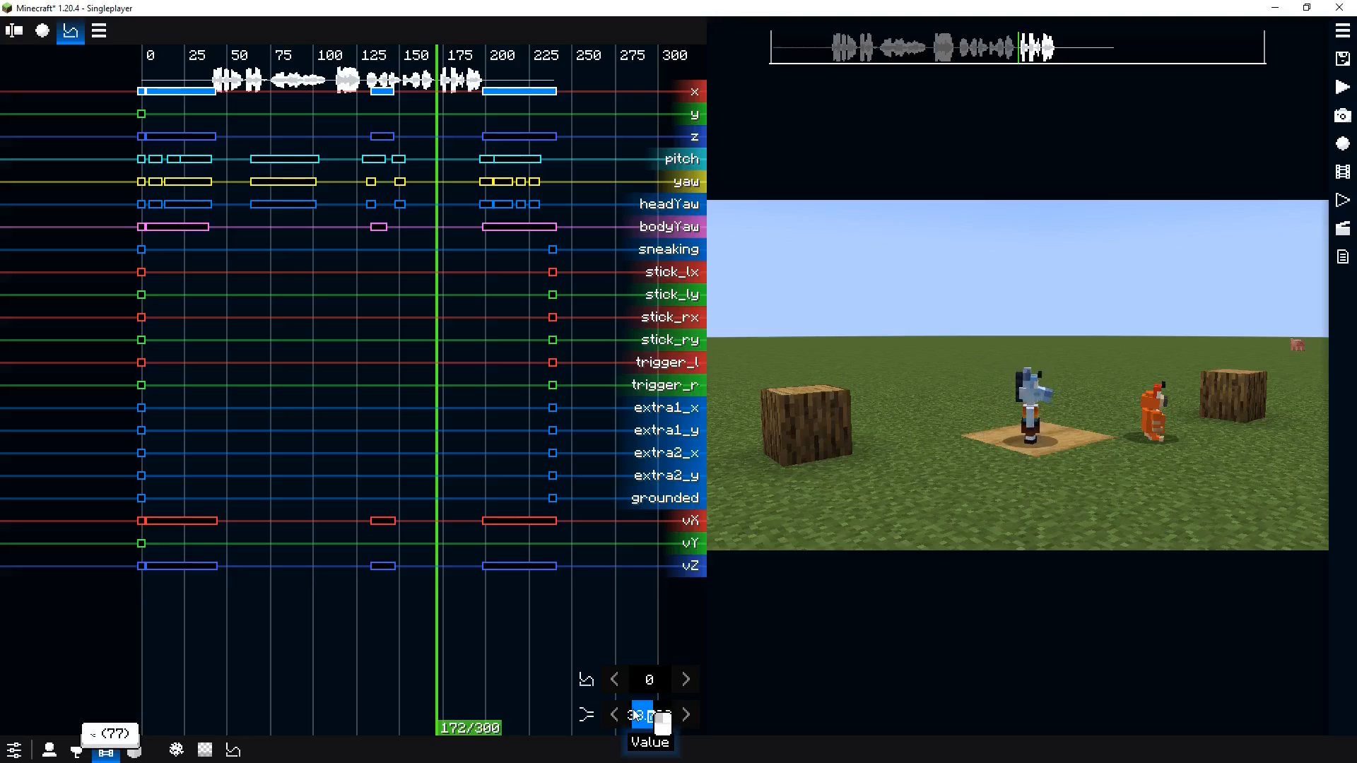
left_click(258, 121)
left_click_drag(424, 116, 409, 116)
left_click_drag(117, 133, 602, 149)
left_click_drag(662, 719, 670, 719)
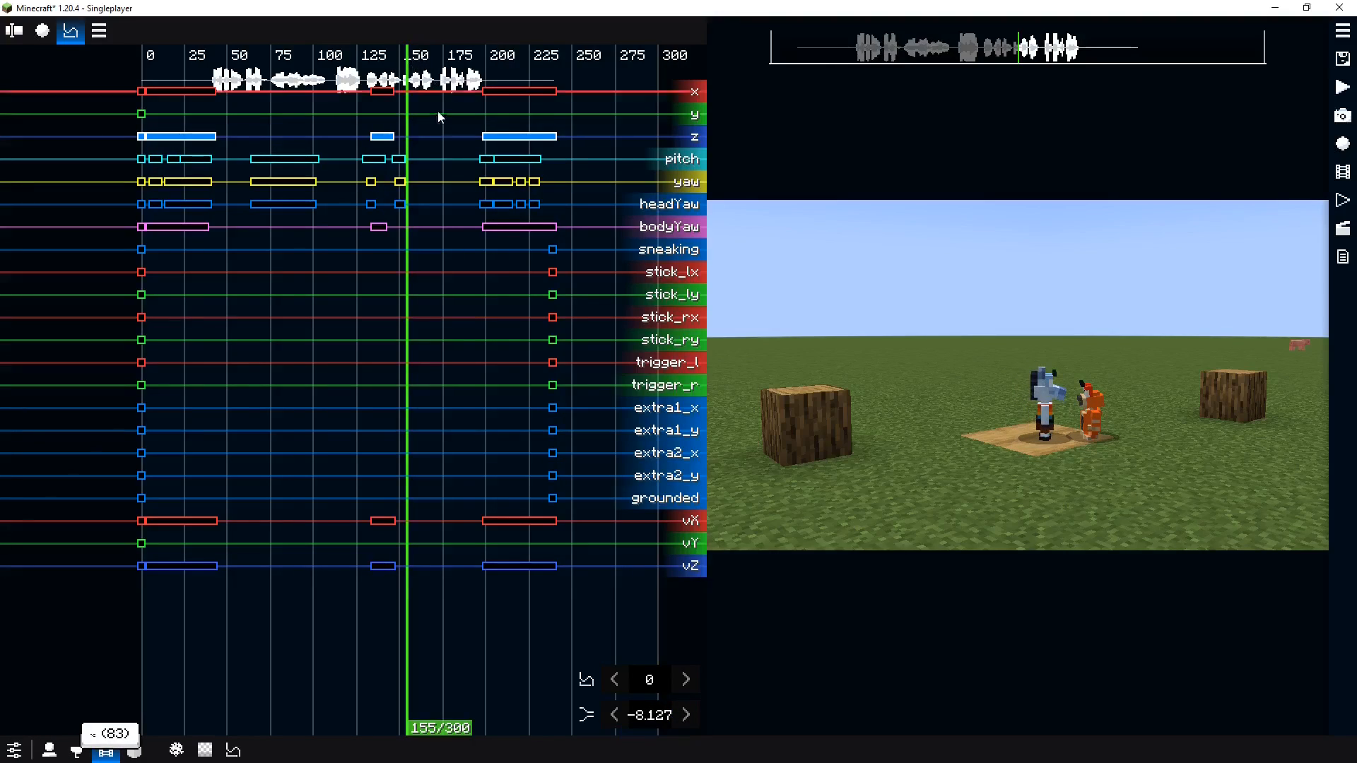
left_click_drag(122, 64, 590, 92)
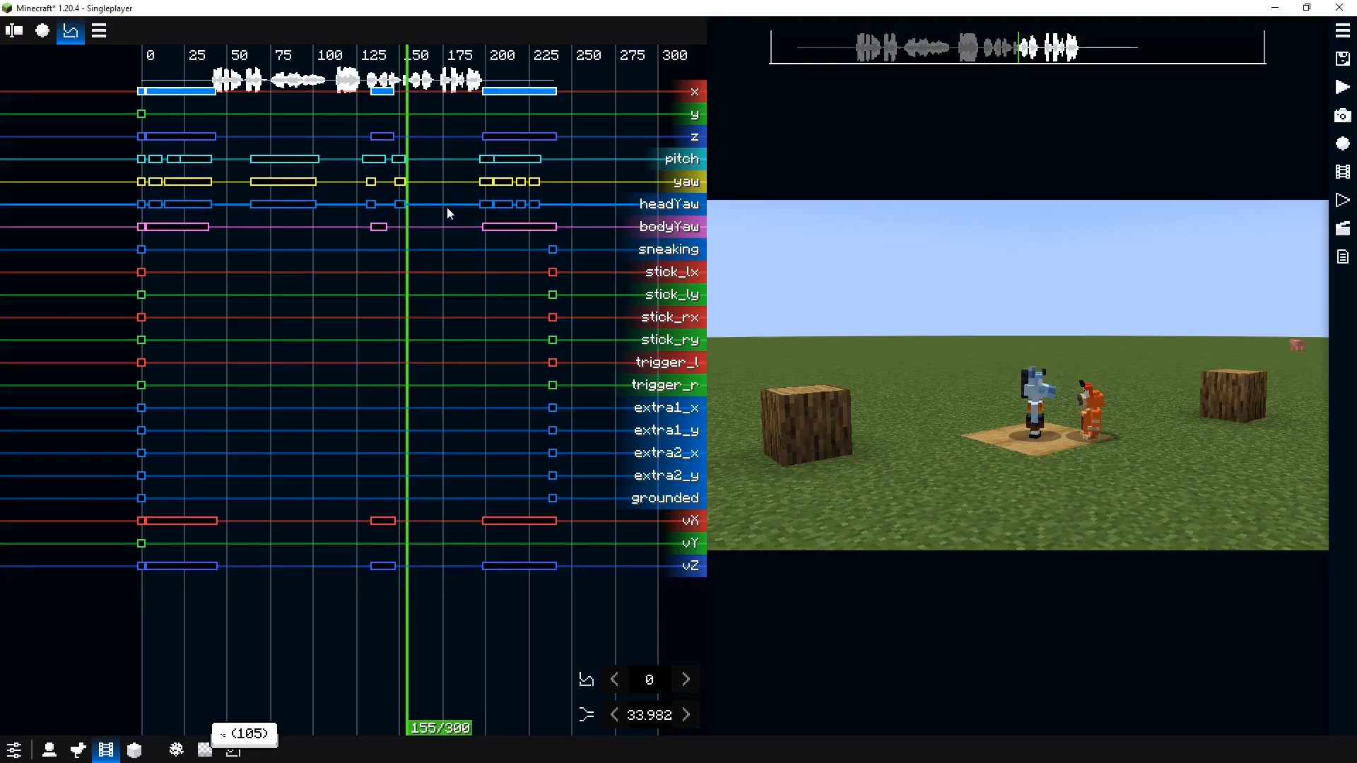
left_click(454, 121)
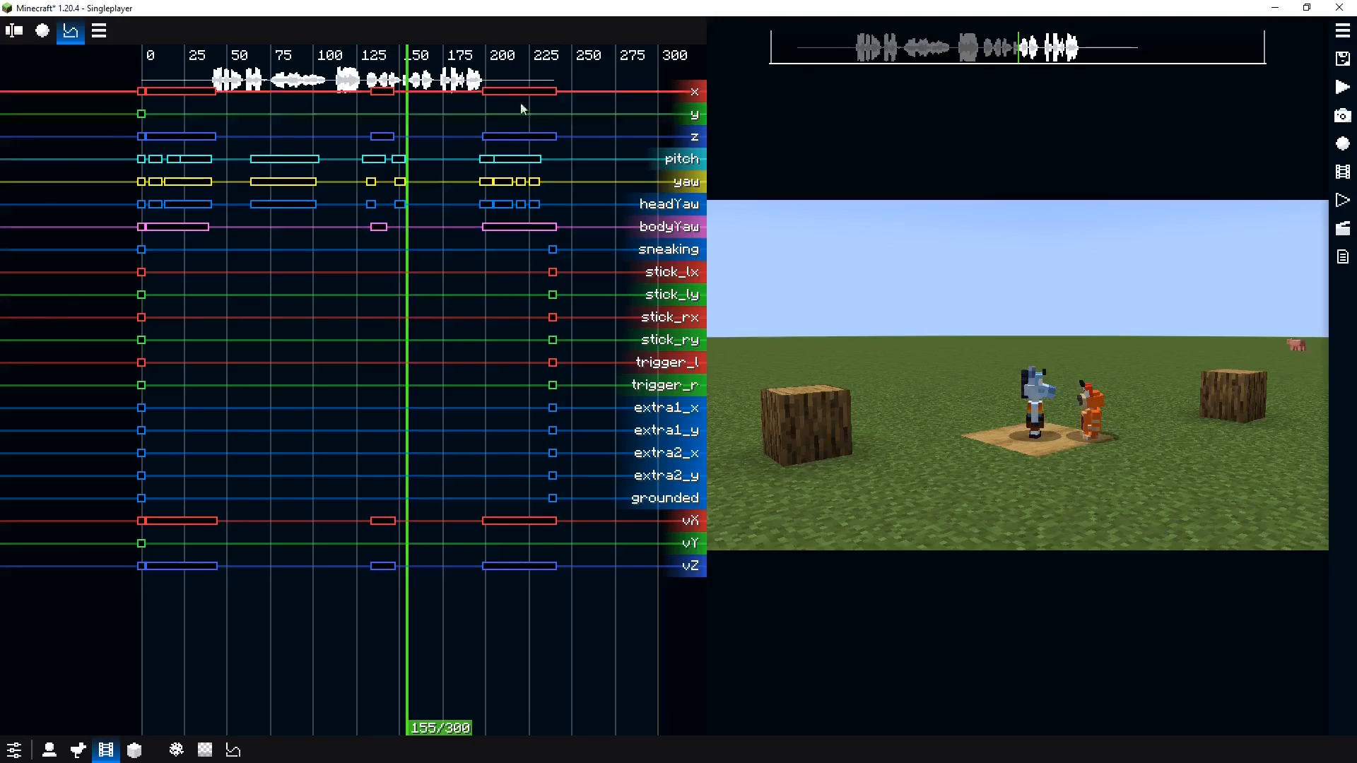
Shift the McHorse replay's middle group of keyframes earlier to start around tick 110 and preview the timing
left_click_drag(417, 340, 327, 270)
key("space")
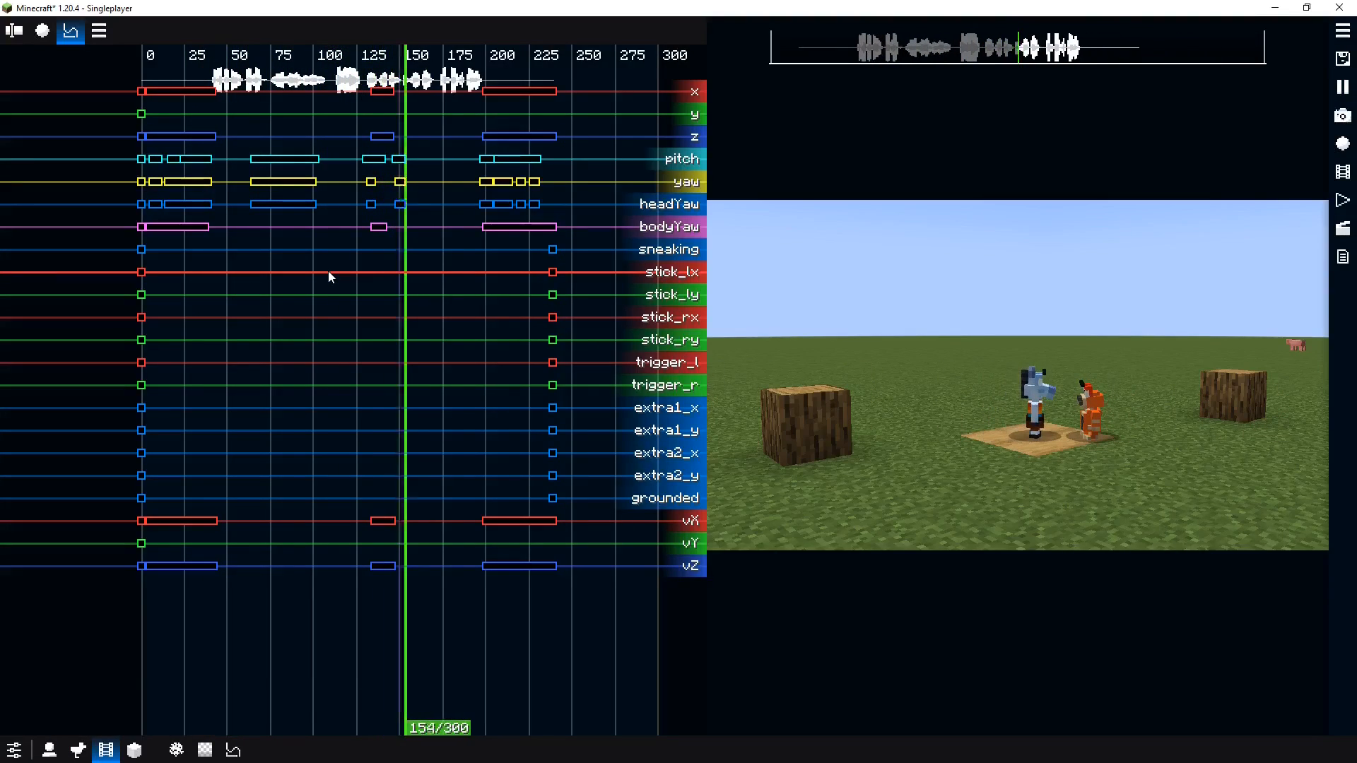
key("space")
scroll(379, 138, "down", 3)
scroll(380, 138, "up", 10)
left_click_drag(304, 135, 182, 178)
key("space")
key("space")
left_click_drag(360, 52, 561, 269)
left_click(608, 265)
scroll(565, 269, "up", 1)
left_click_drag(313, 57, 649, 306)
left_click_drag(440, 106, 184, 106)
left_click(22, 333)
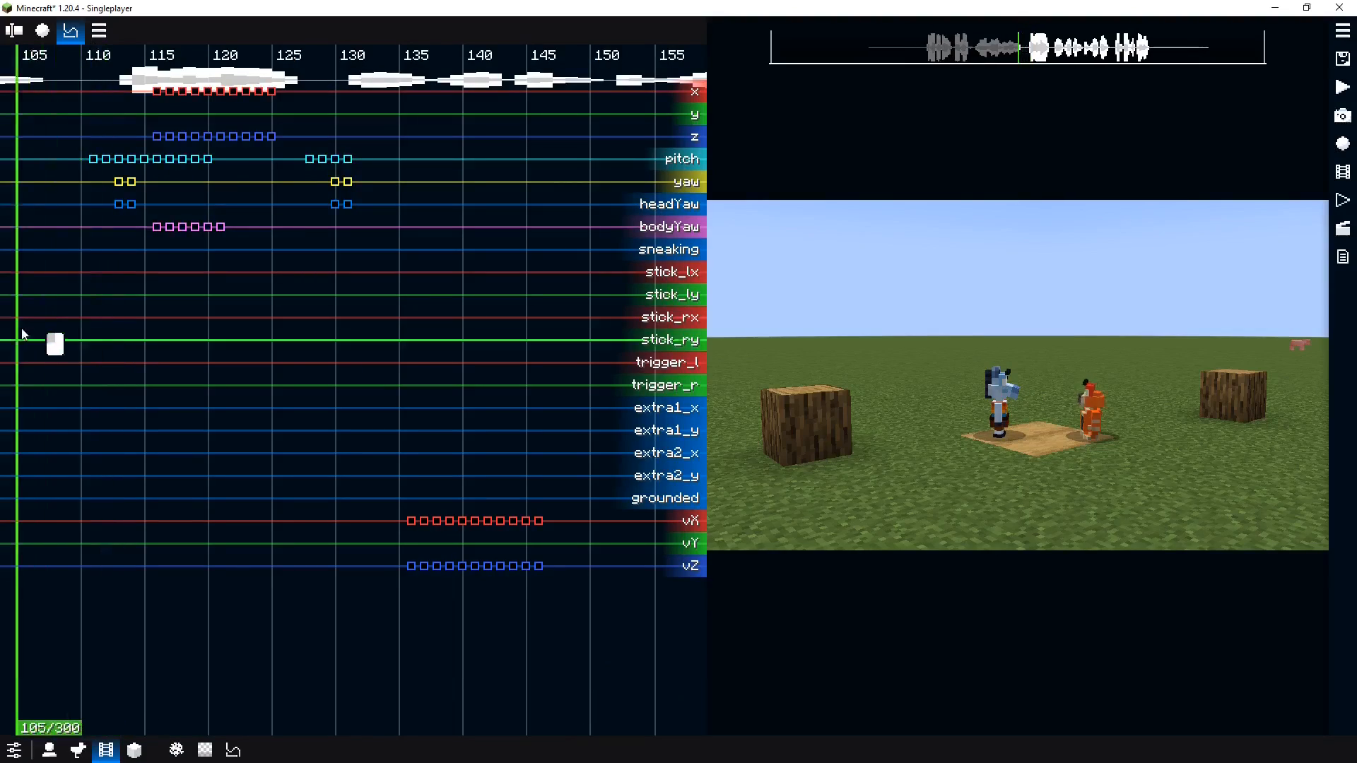
key("space")
key("space")
scroll(360, 344, "down", 1)
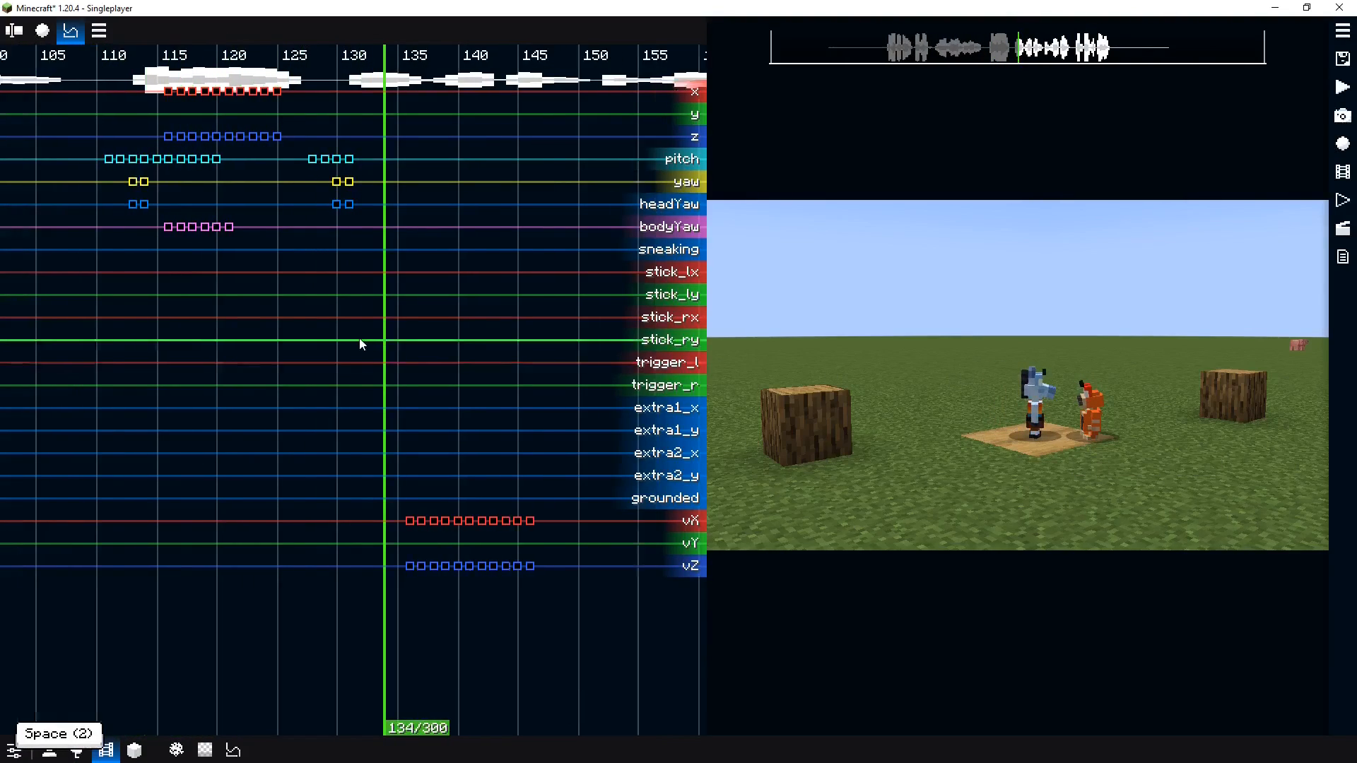
scroll(360, 344, "down", 6)
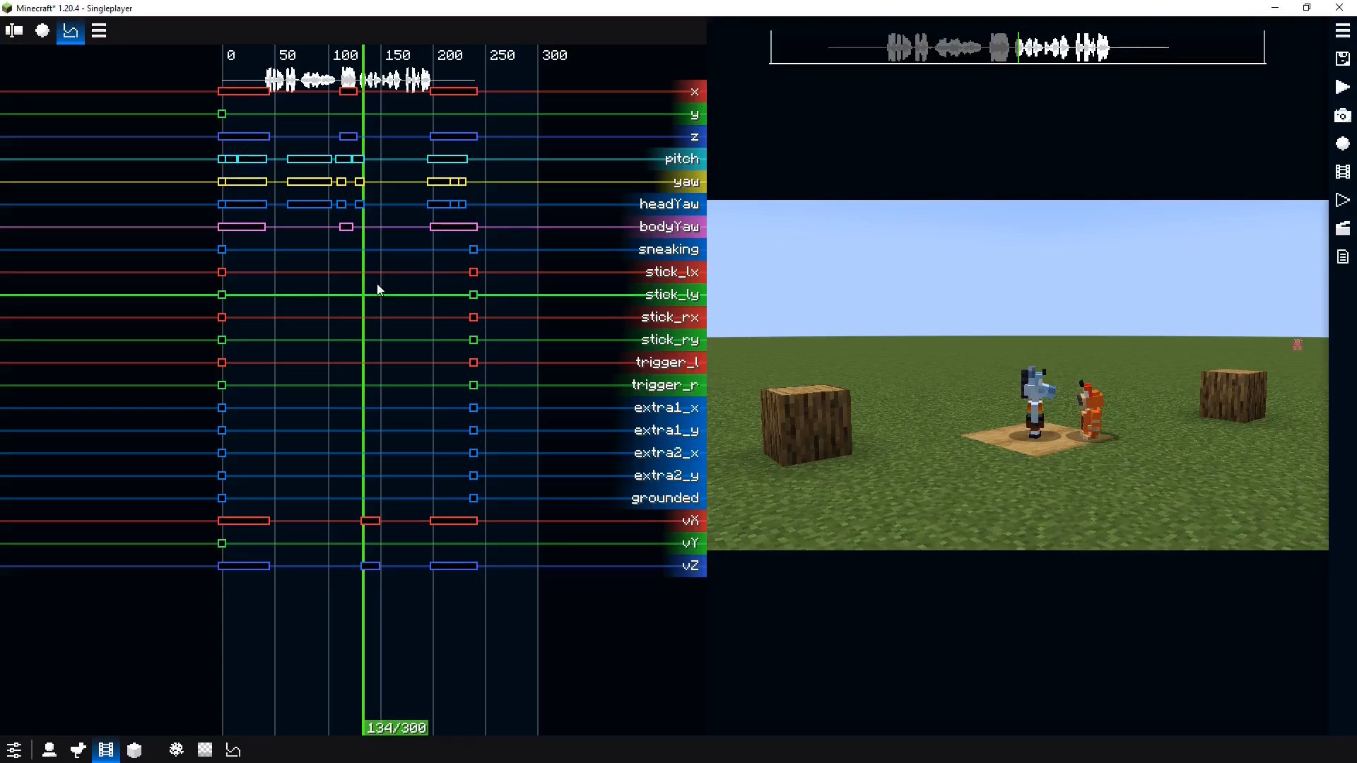
scroll(380, 283, "up", 1)
scroll(380, 290, "up", 3)
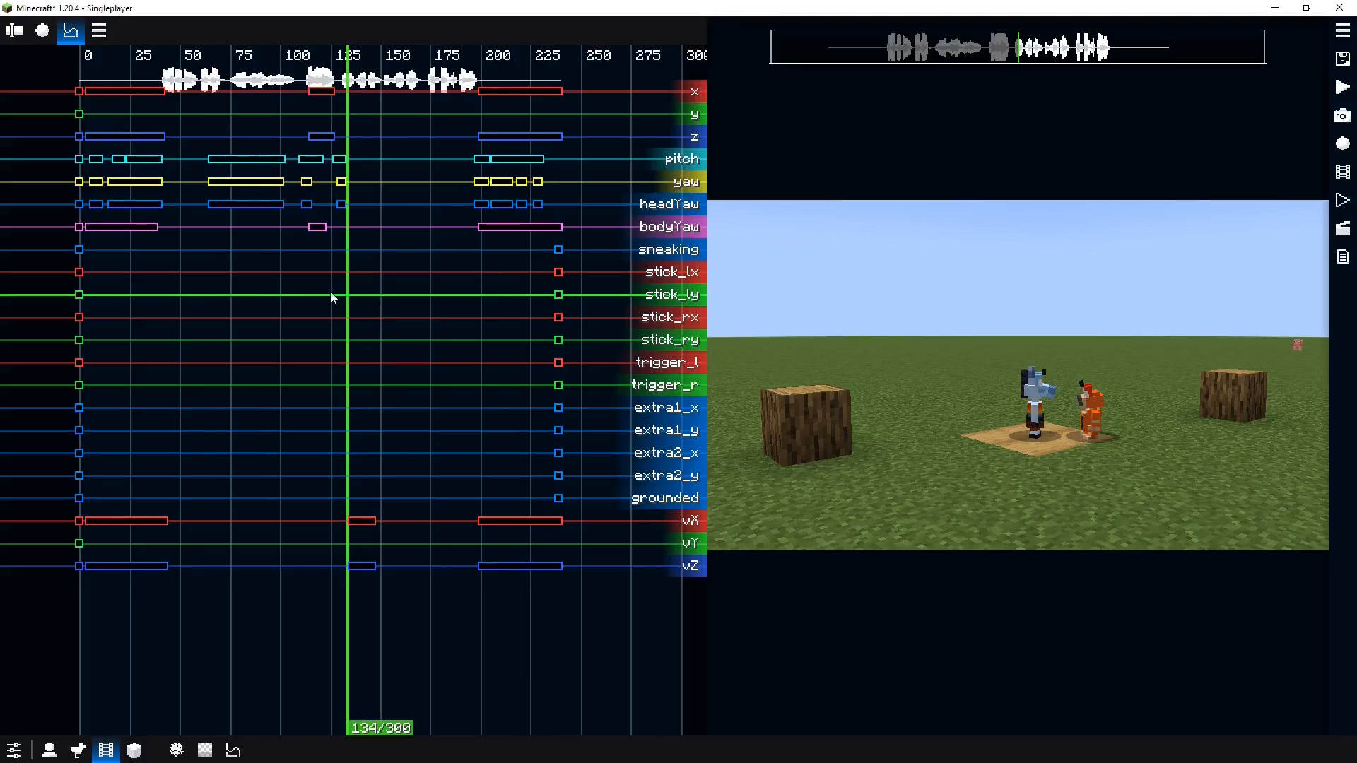
Shift the McHorse replay's final group of keyframes about 10 ticks earlier and play back the timing
left_click_drag(352, 294, 261, 291)
key("space")
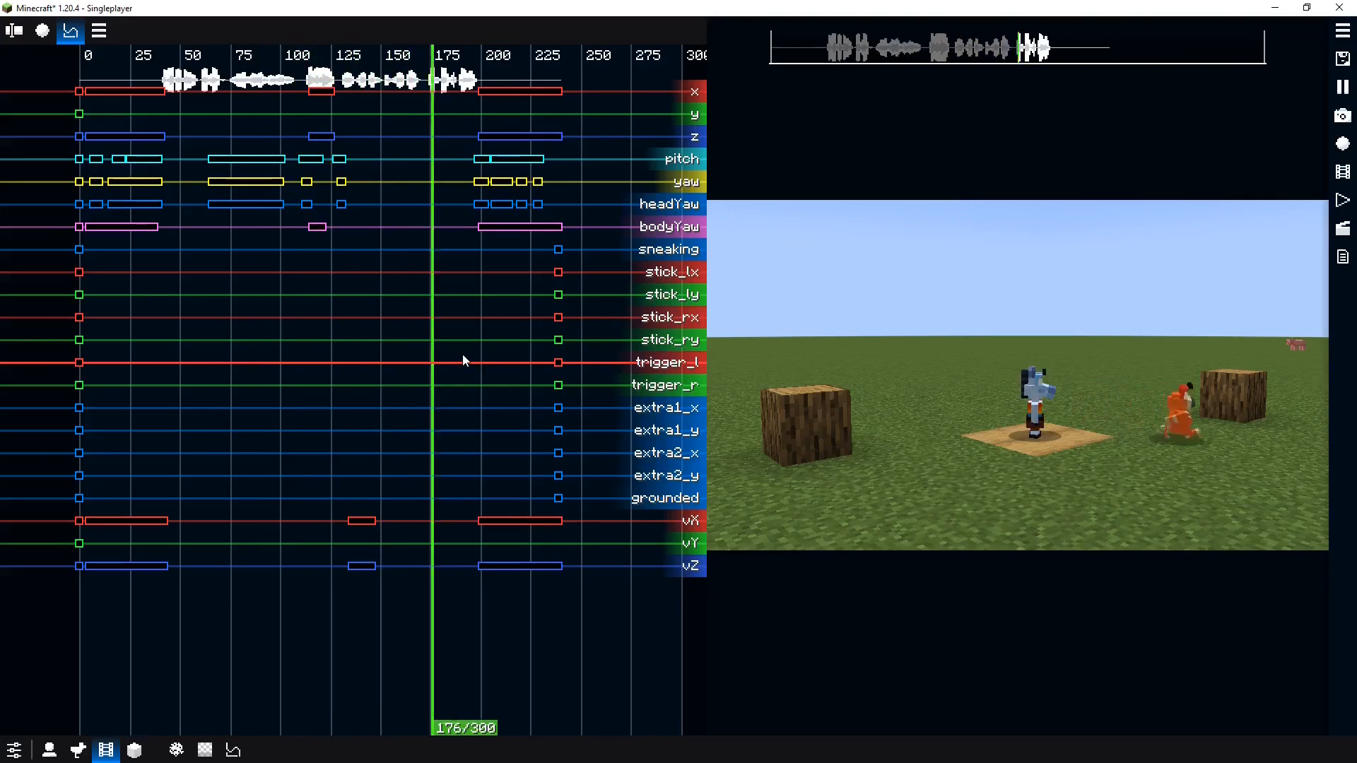
key("space")
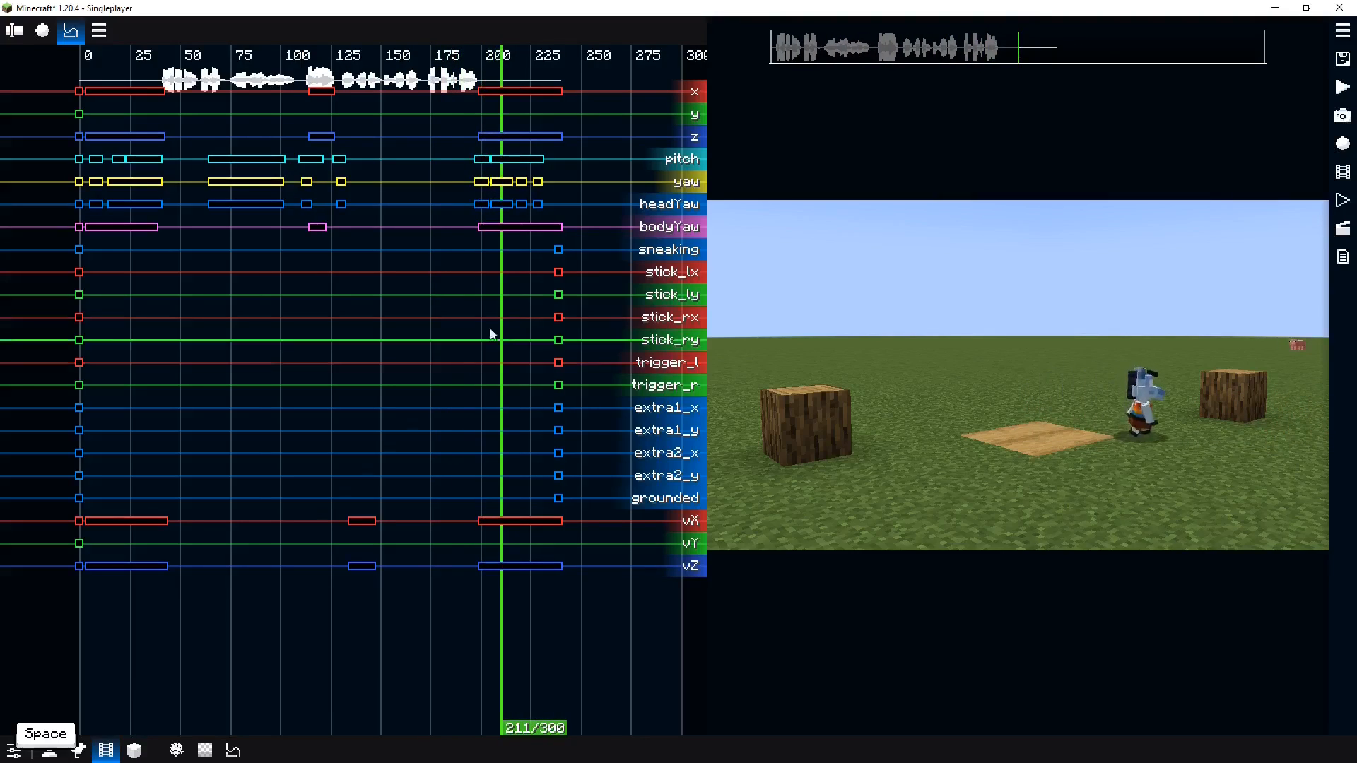
left_click_drag(491, 332, 464, 224)
left_click_drag(460, 82, 616, 611)
left_click_drag(509, 92, 490, 95)
left_click(451, 108)
key("space")
key("space")
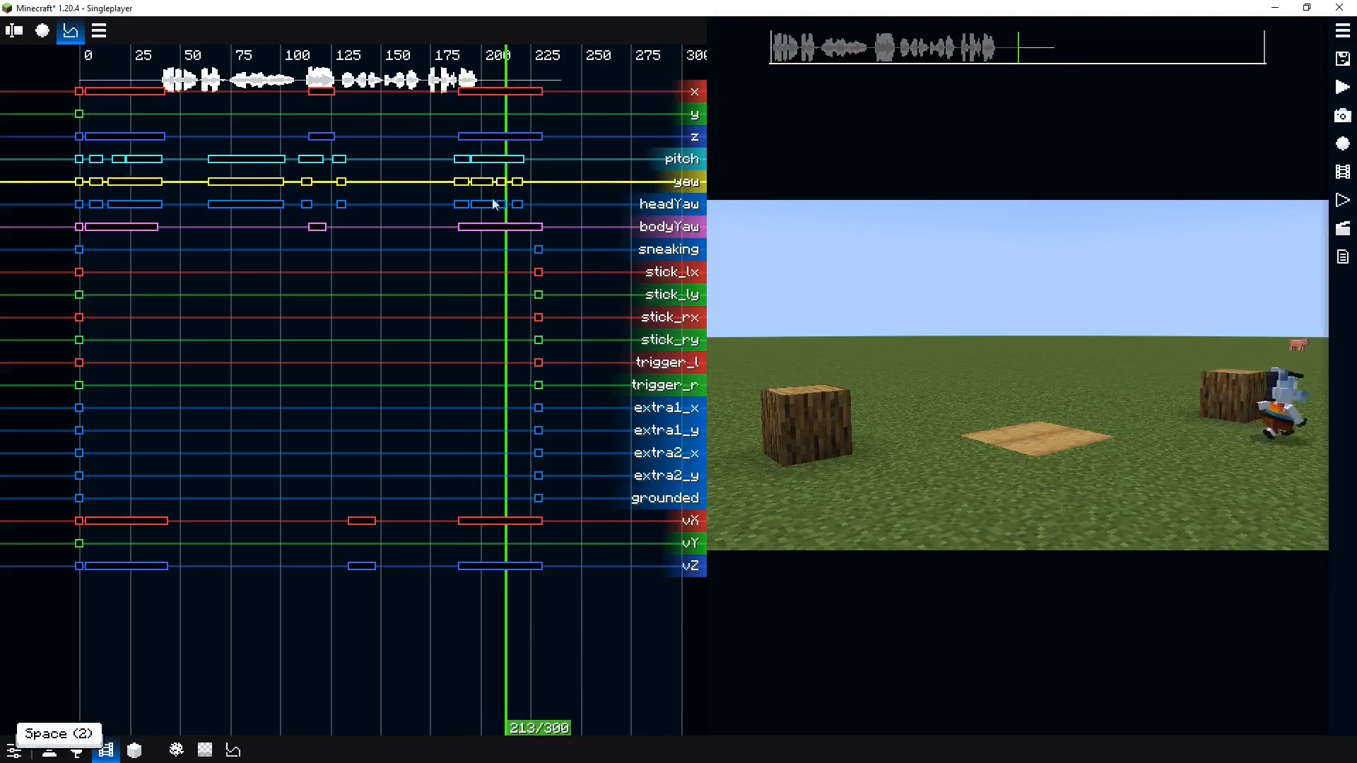
Switch to the camera editor and open the films list briefly
scroll(426, 349, "down", 1)
scroll(299, 291, "up", 1)
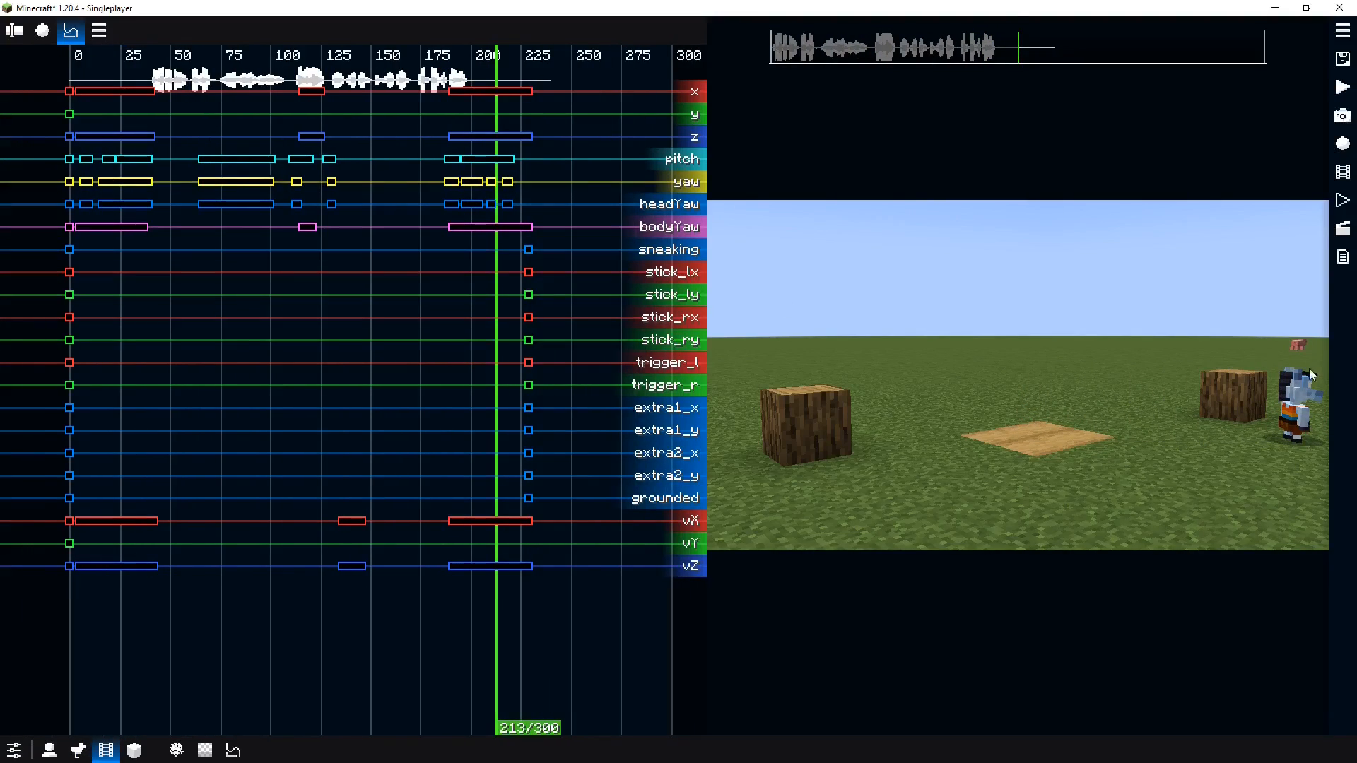
left_click_drag(254, 344, 197, 372)
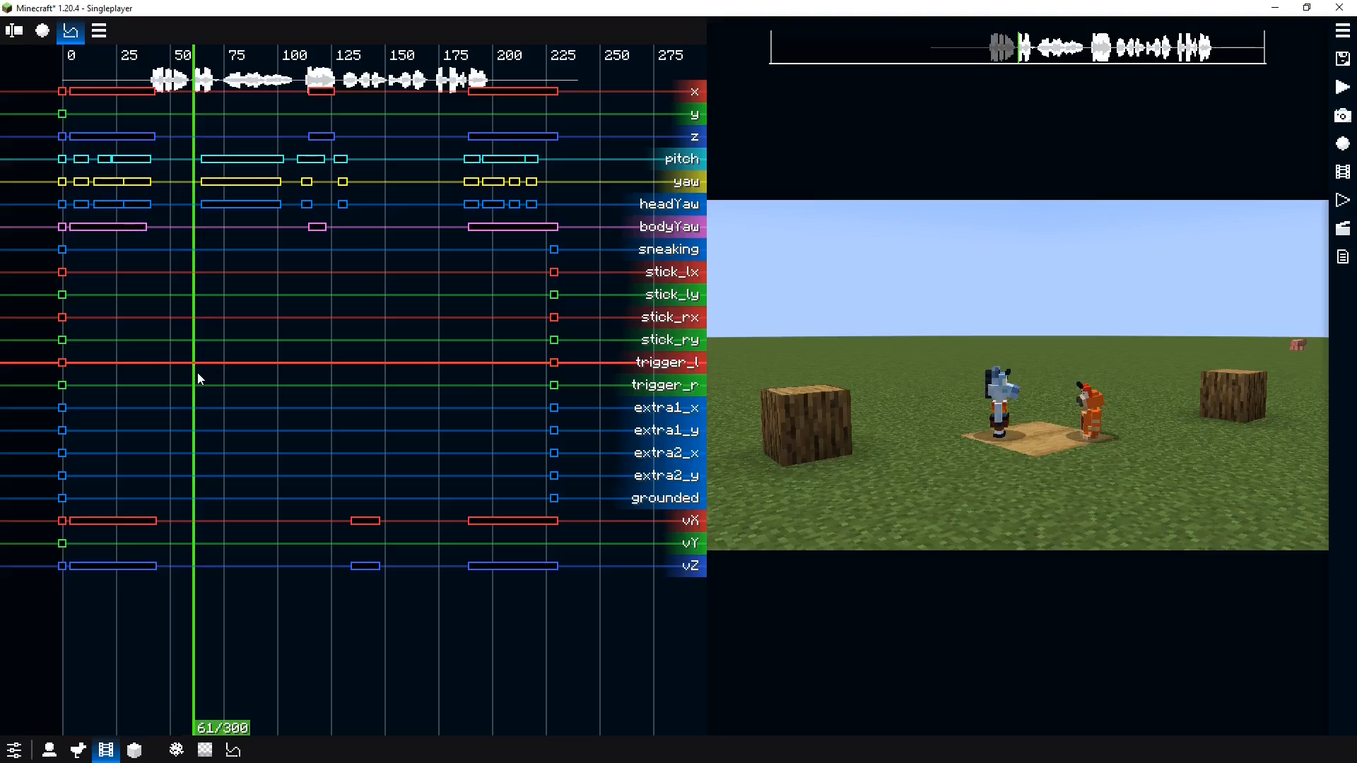
left_click(1339, 205)
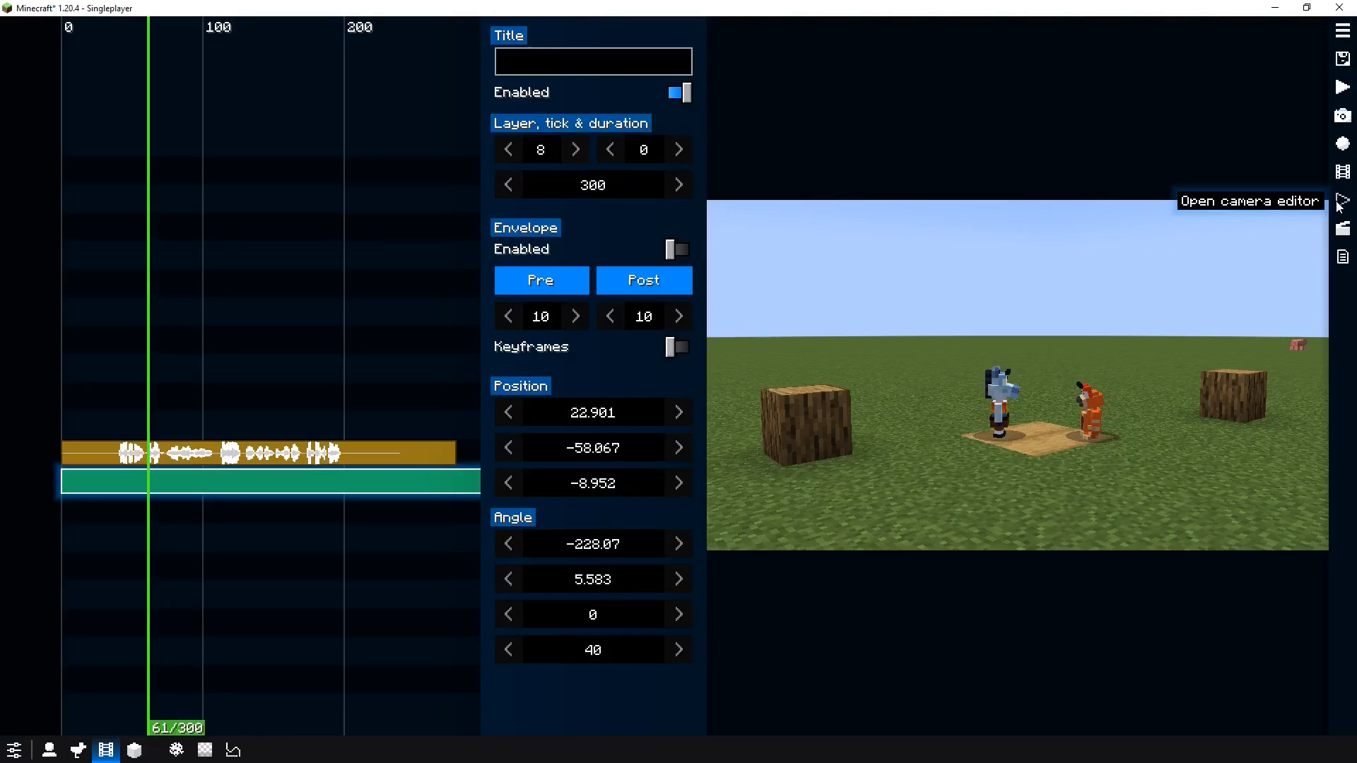
left_click_drag(293, 346, 248, 339)
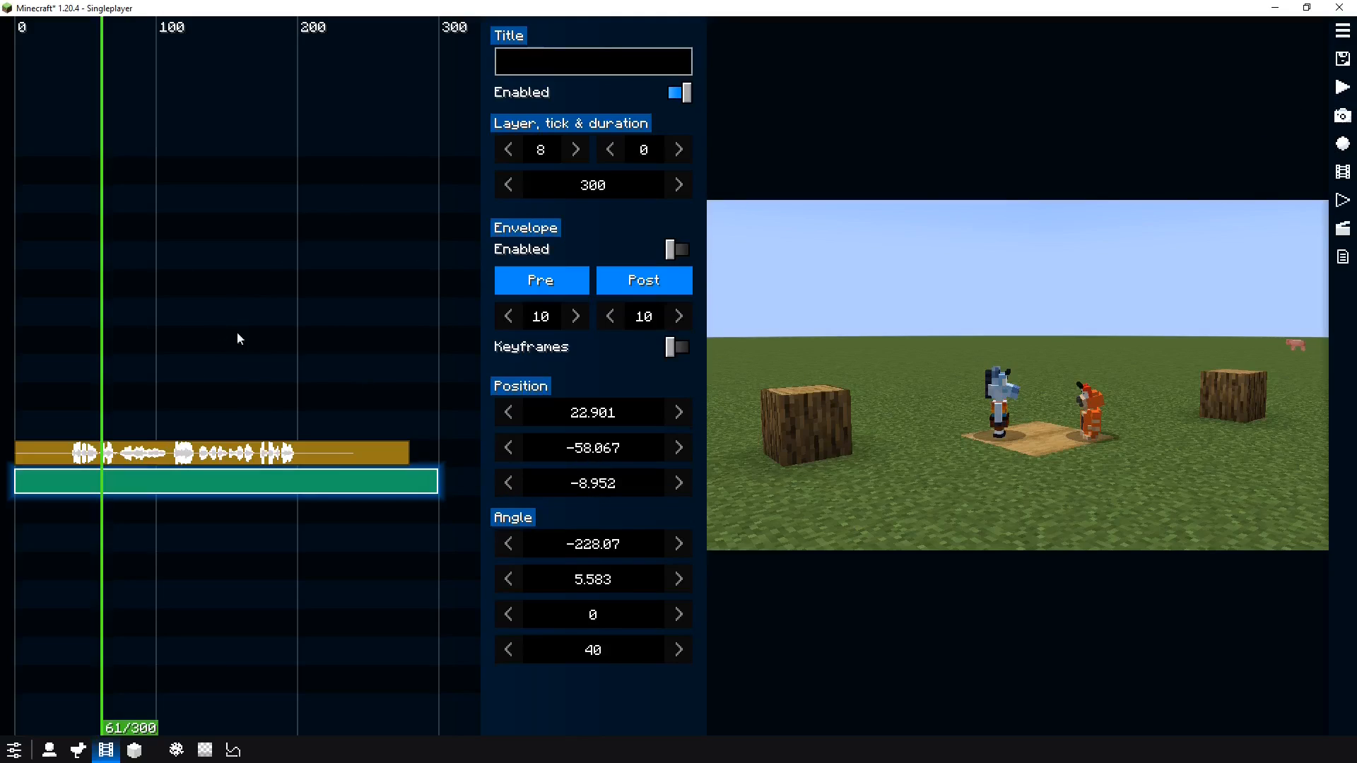
left_click(1342, 31)
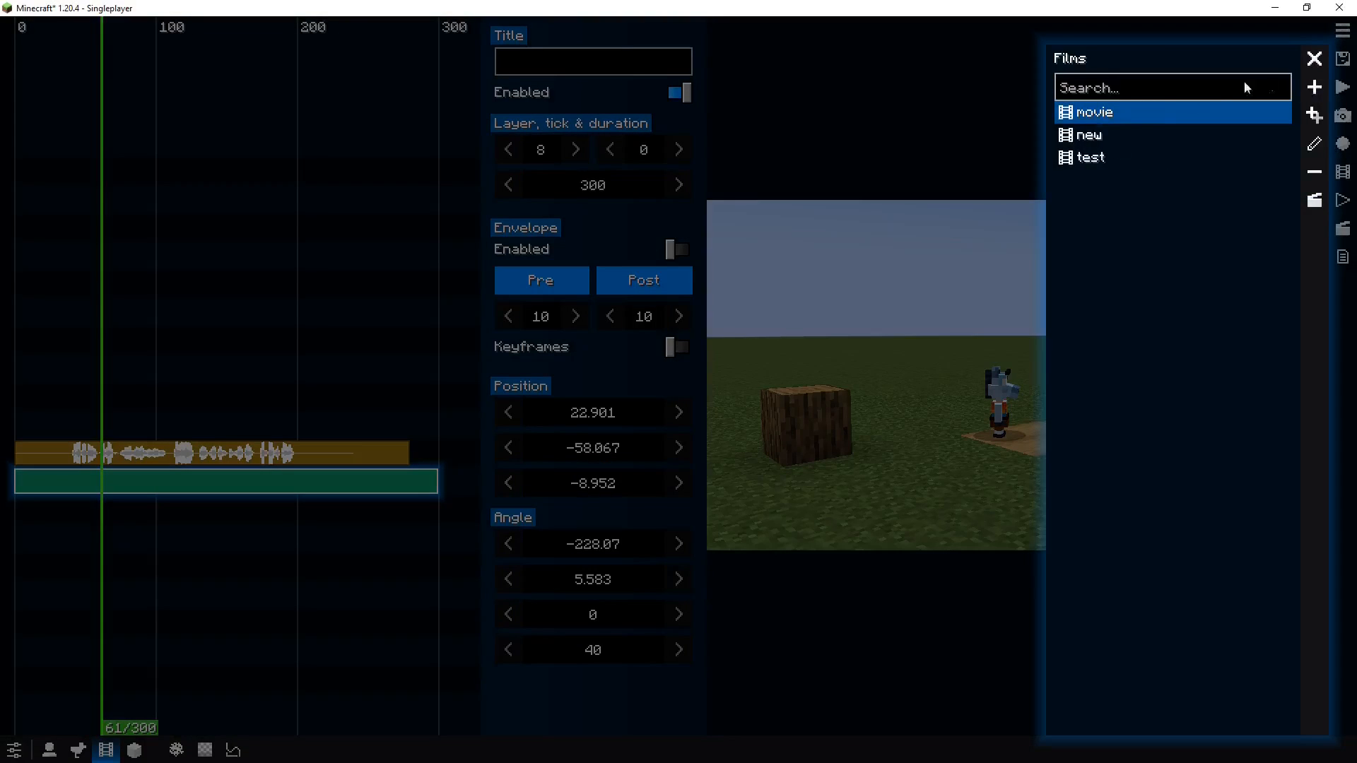
left_click(1309, 62)
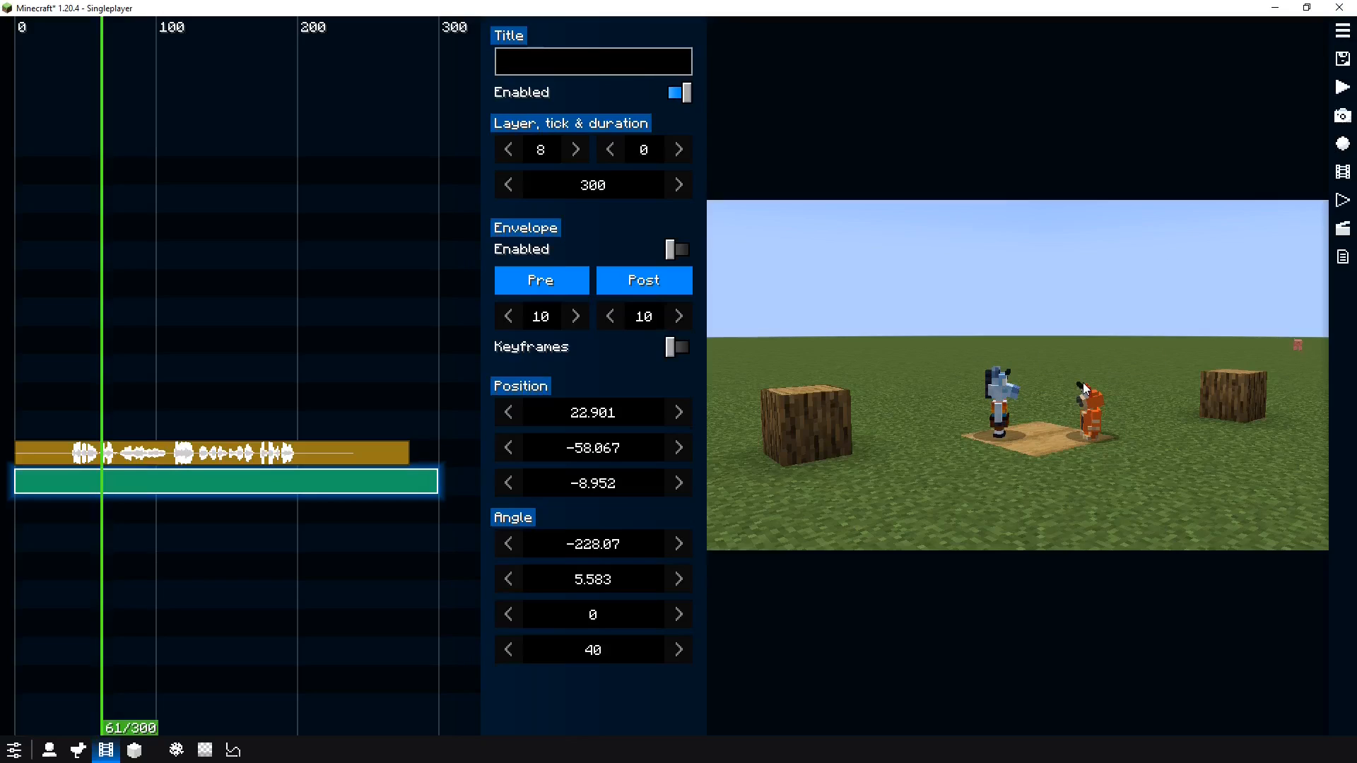
scroll(133, 354, "up", 2)
scroll(116, 354, "down", 3)
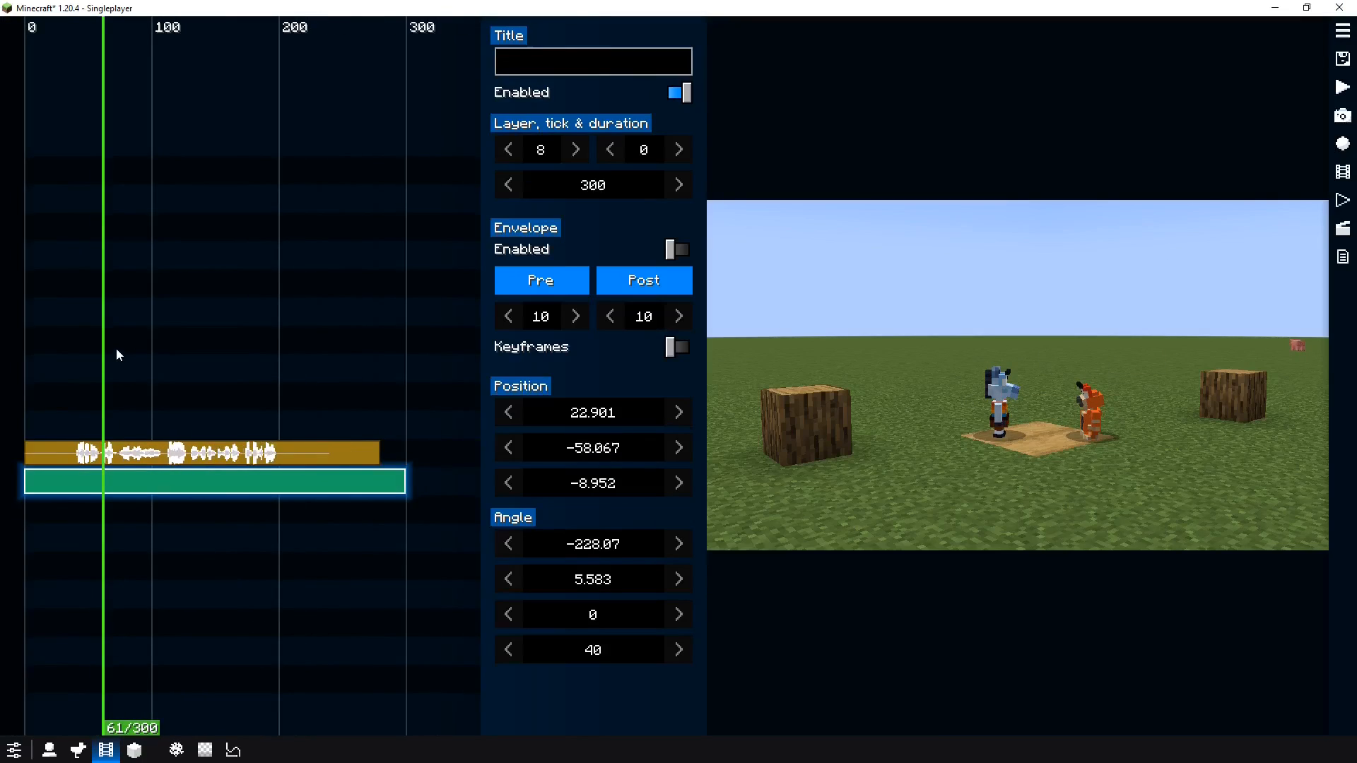
Deselect the camera clip and play back the film with its audio track to review the timing
key("shift+d")
scroll(206, 345, "up", 2)
left_click_drag(116, 351, 171, 353)
key("space")
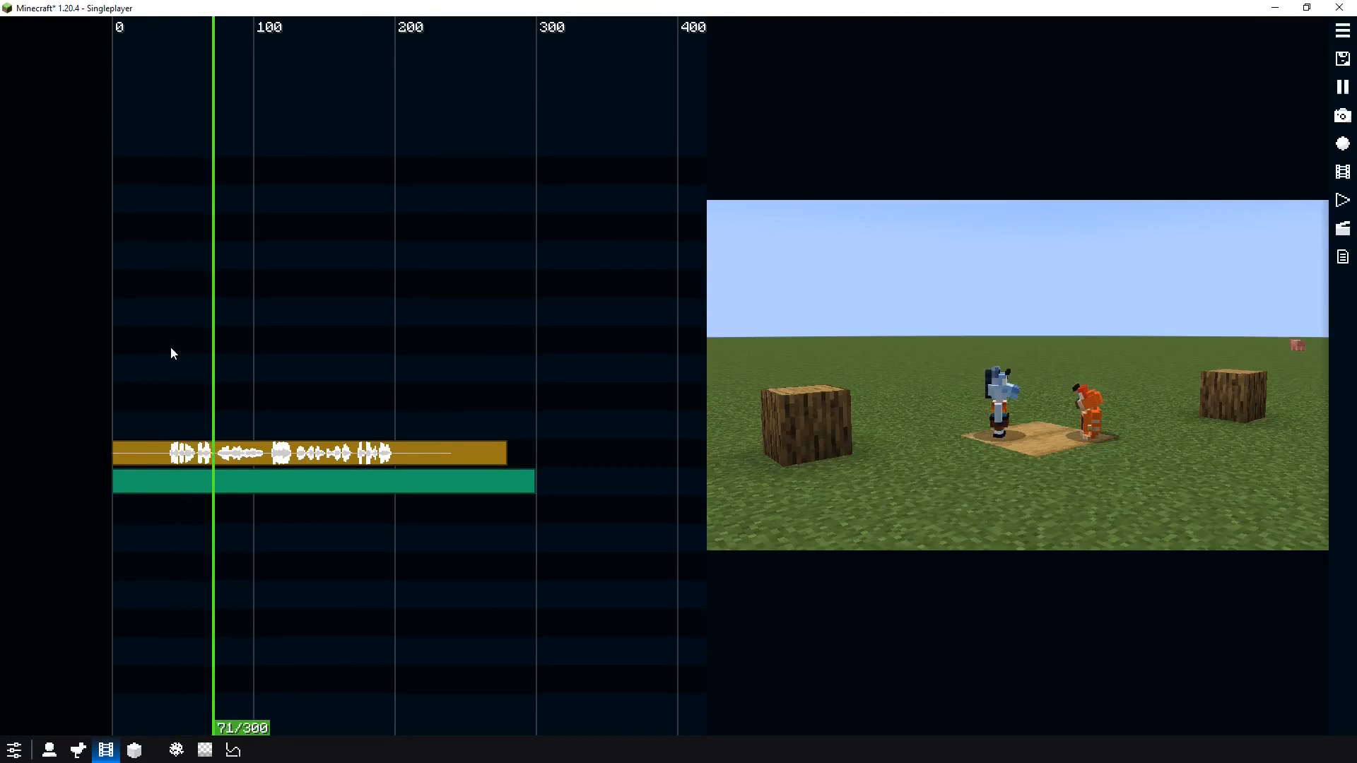
key("space")
left_click(117, 360)
key("space")
key("space")
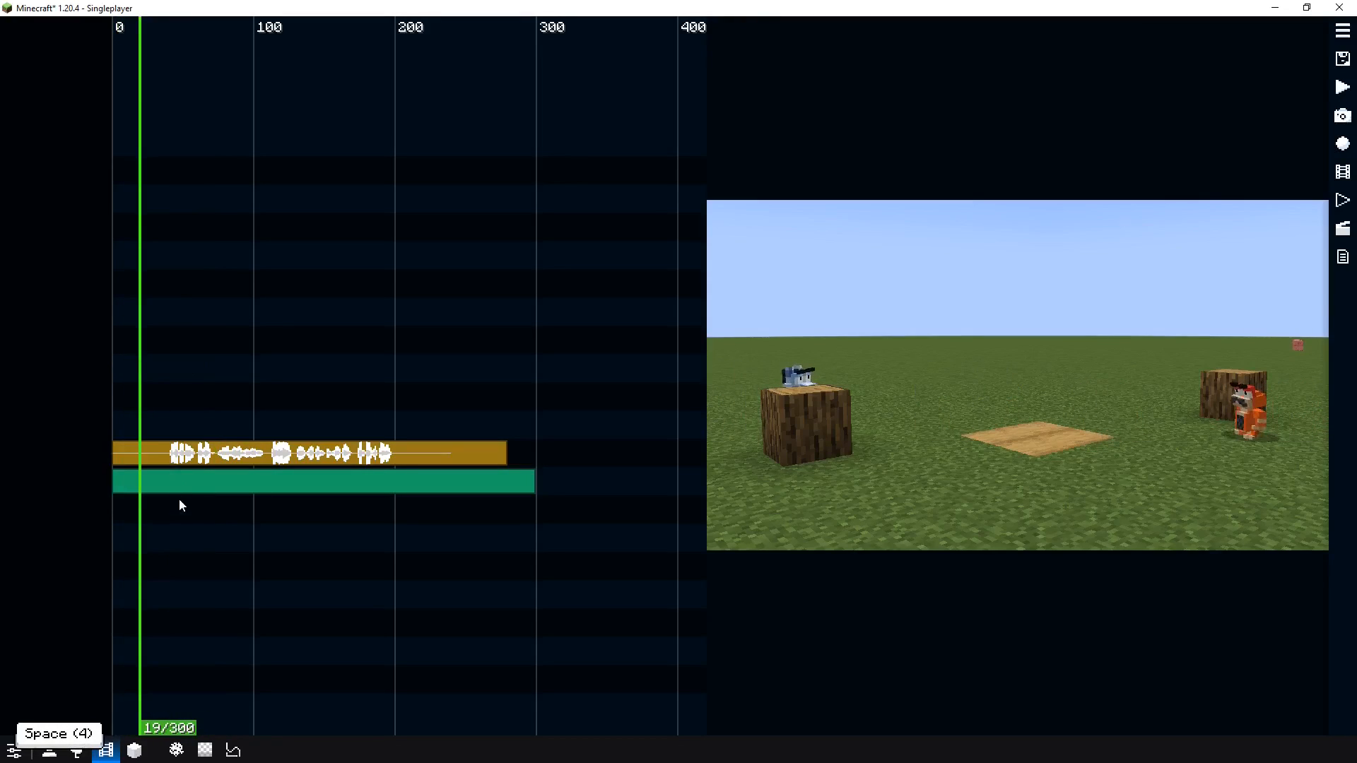
left_click(166, 406)
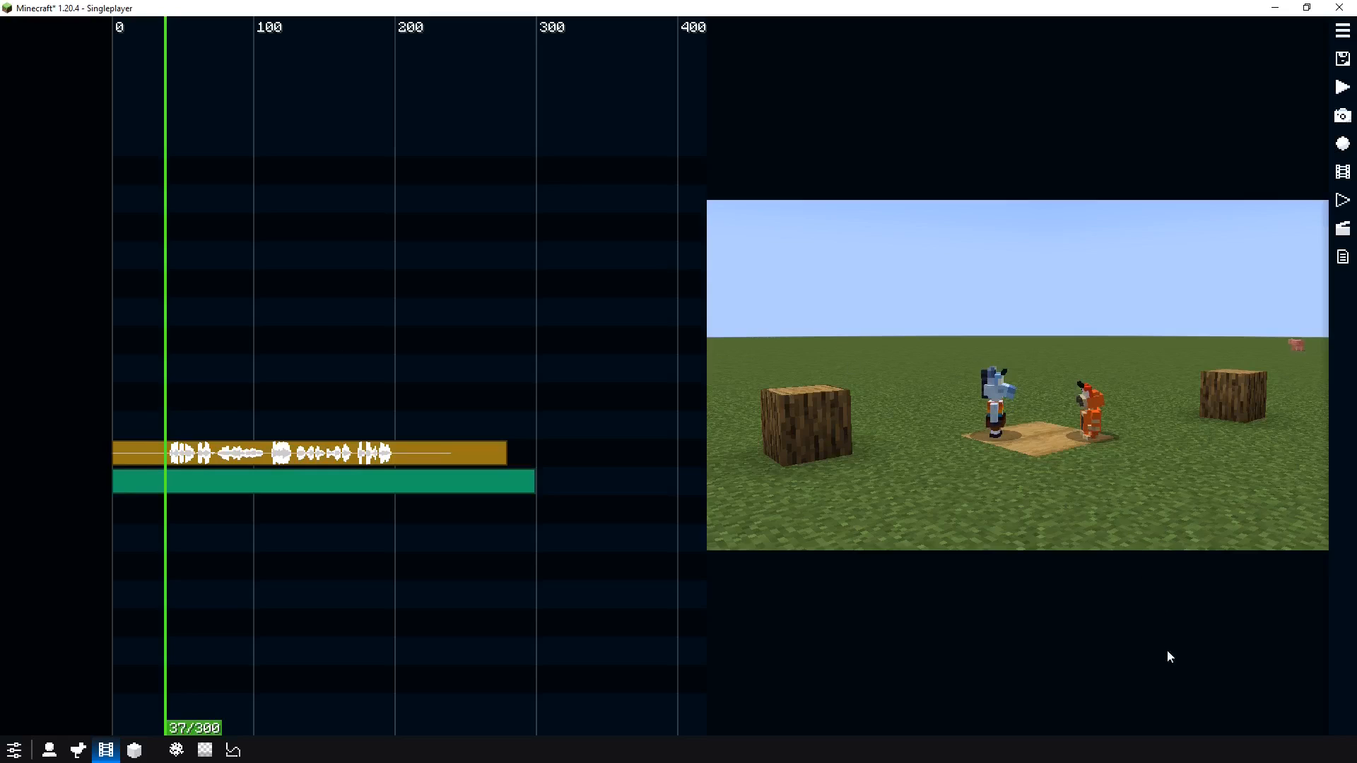
scroll(203, 418, "up", 2)
scroll(203, 418, "down", 3)
scroll(174, 413, "up", 3)
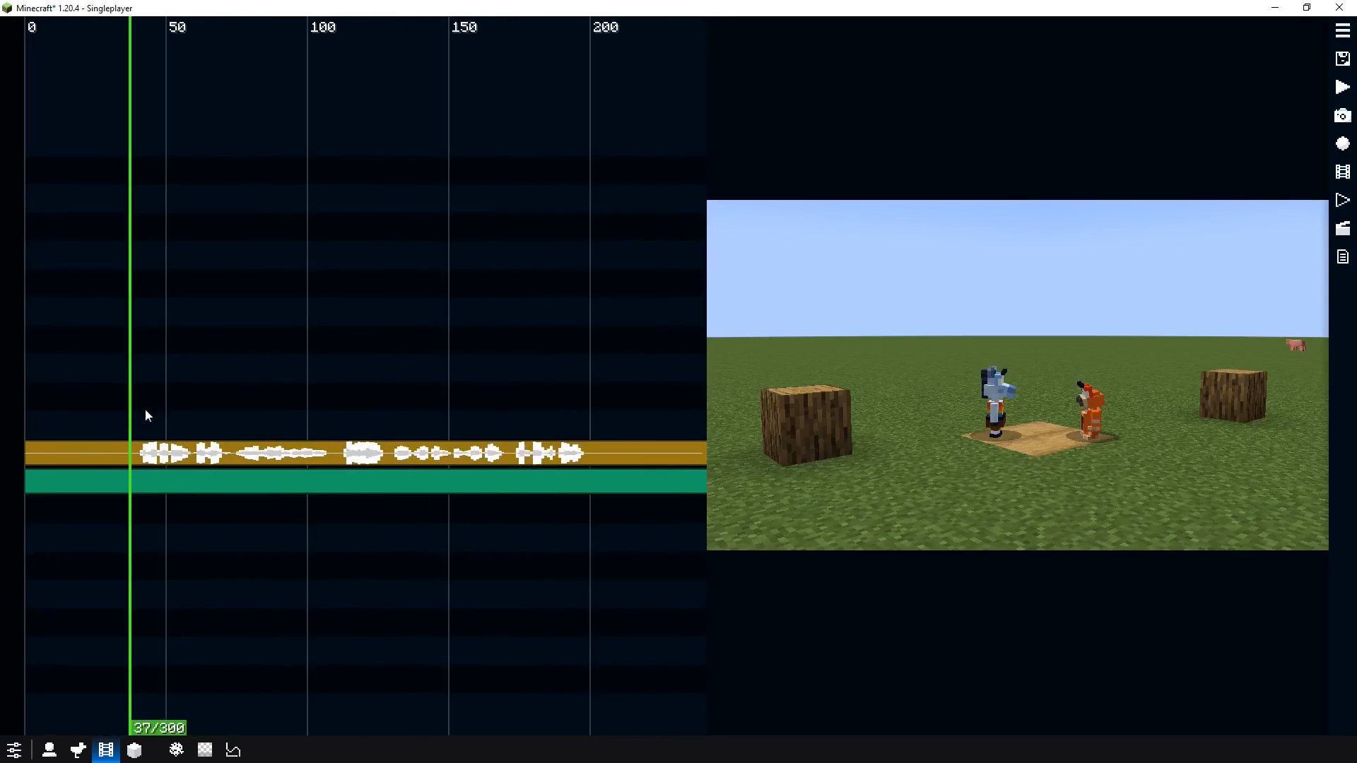
left_click(169, 401)
left_click_drag(175, 404, 234, 404)
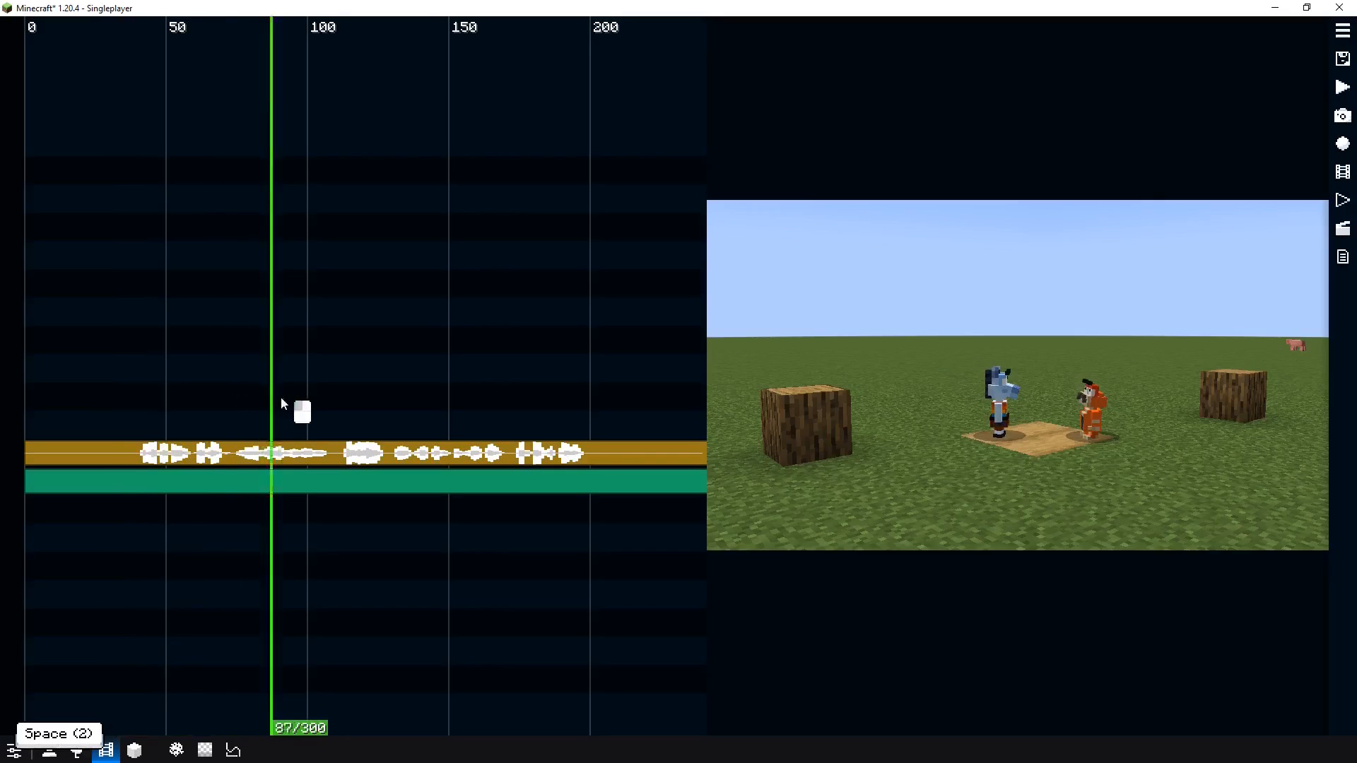
key("space")
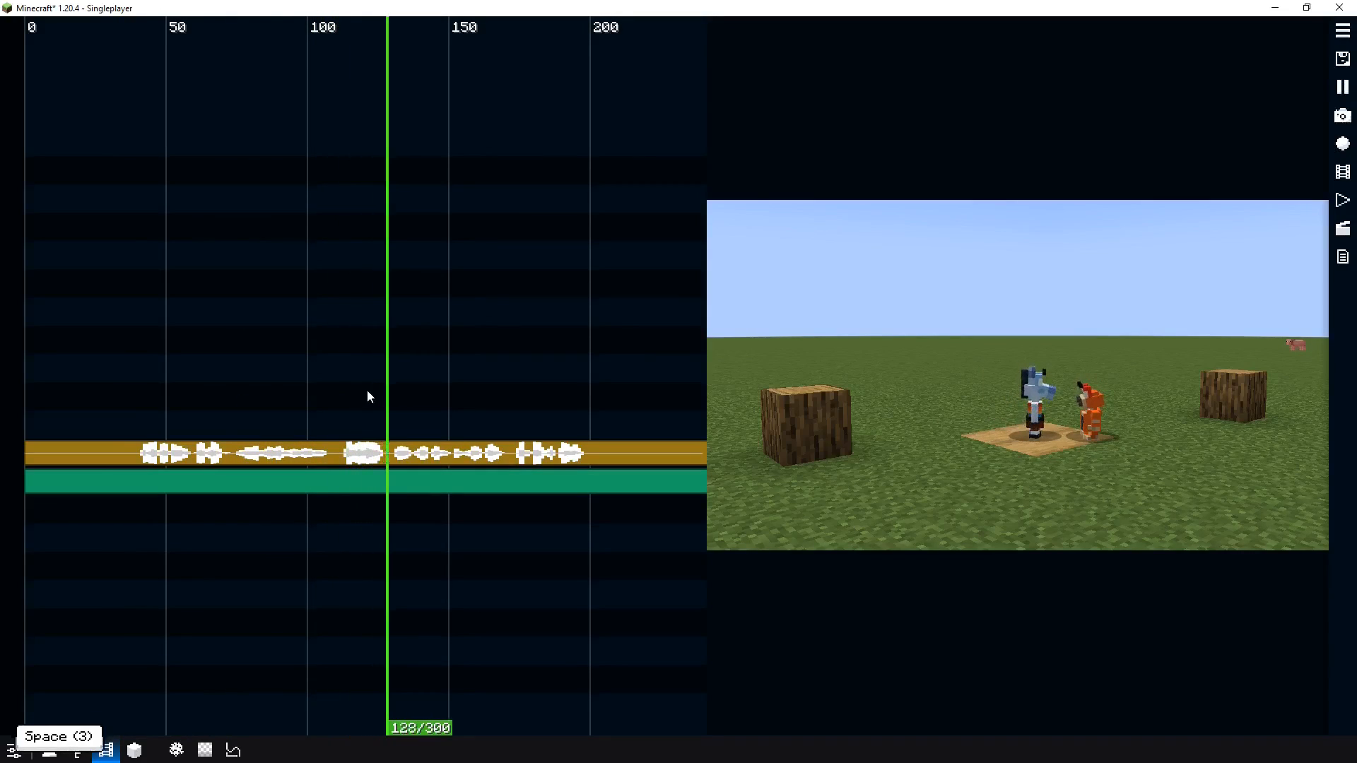
key("space")
left_click_drag(367, 390, 391, 390)
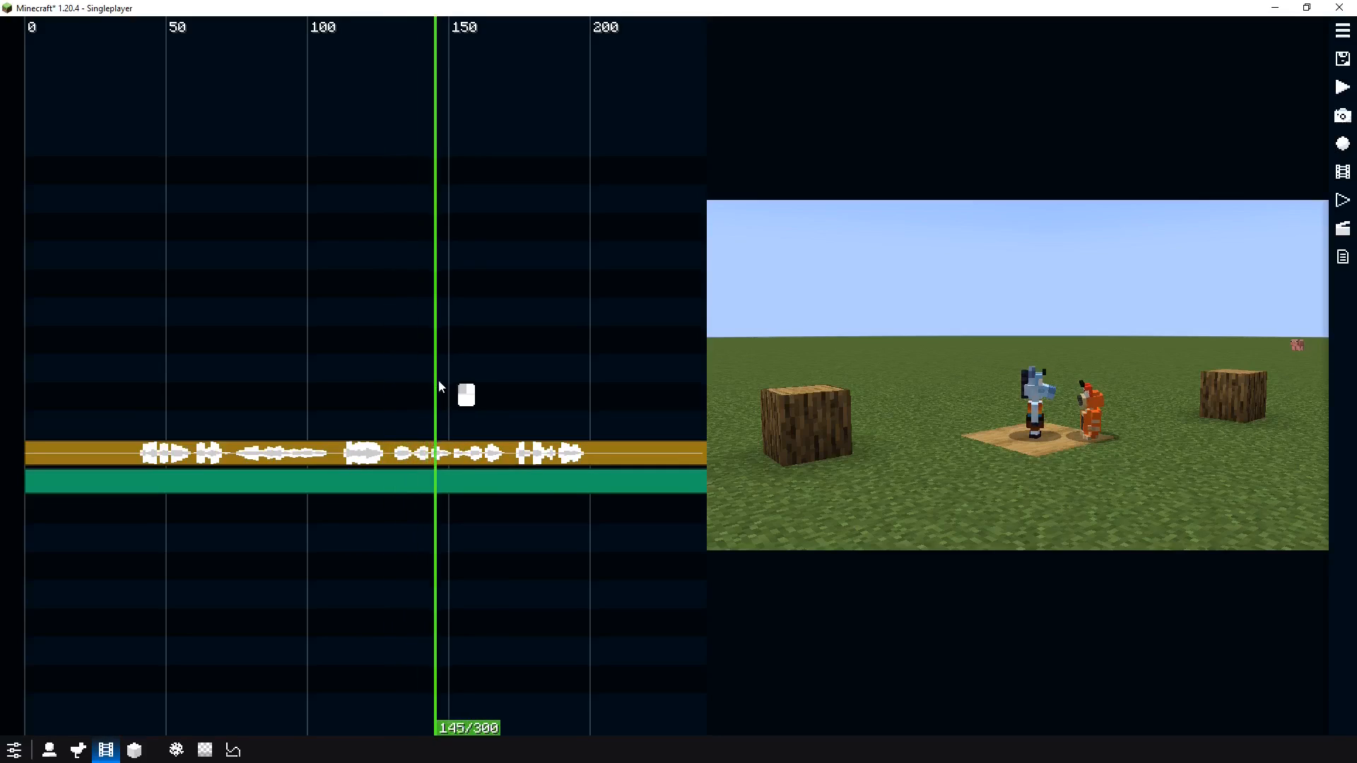
left_click_drag(507, 379, 489, 376)
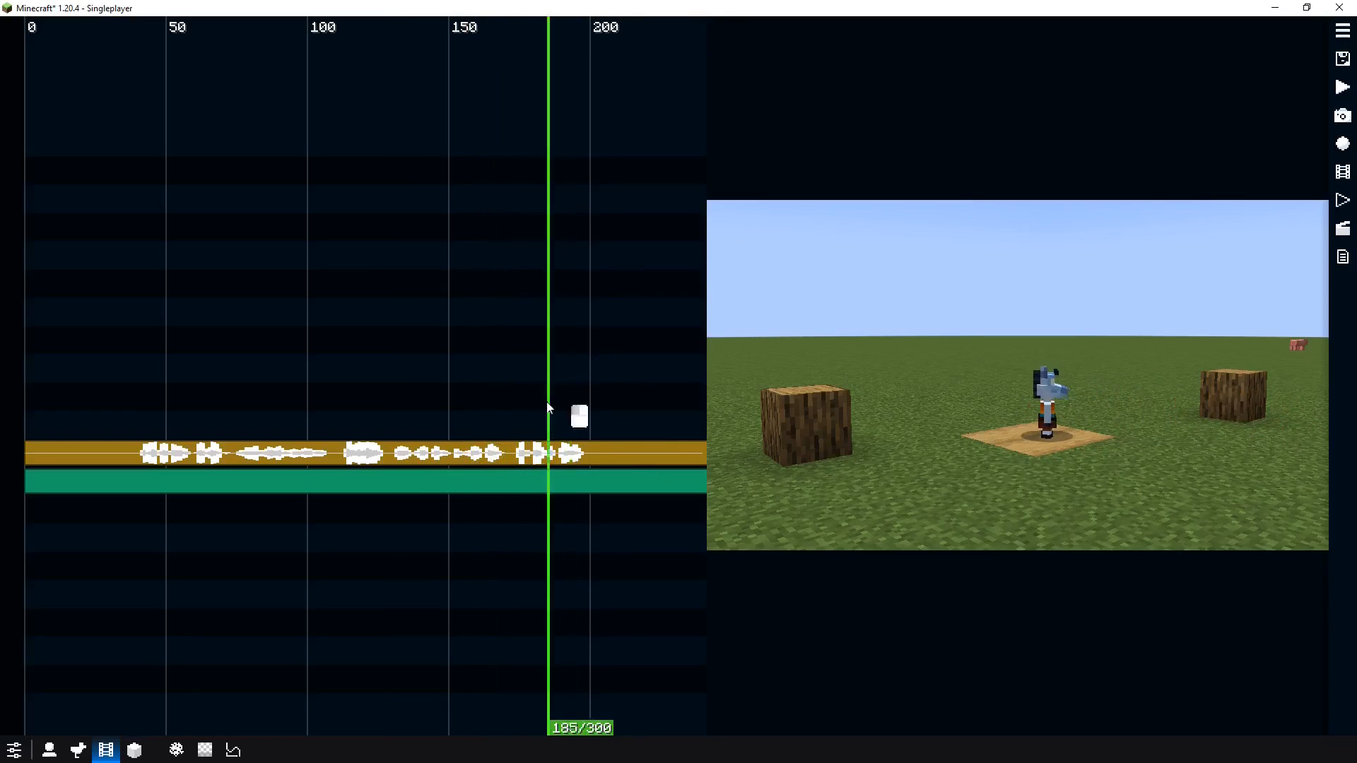
left_click_drag(549, 409, 499, 421)
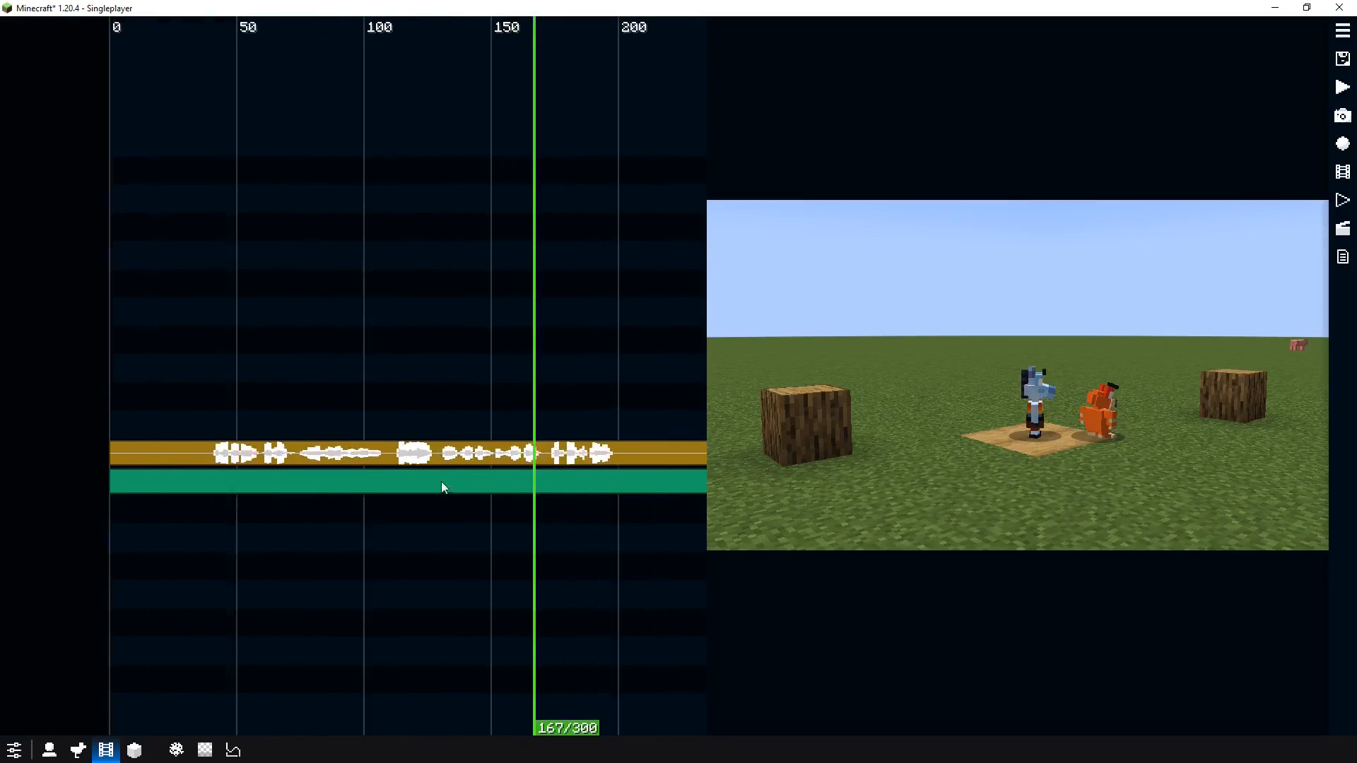
left_click_drag(446, 485, 198, 401)
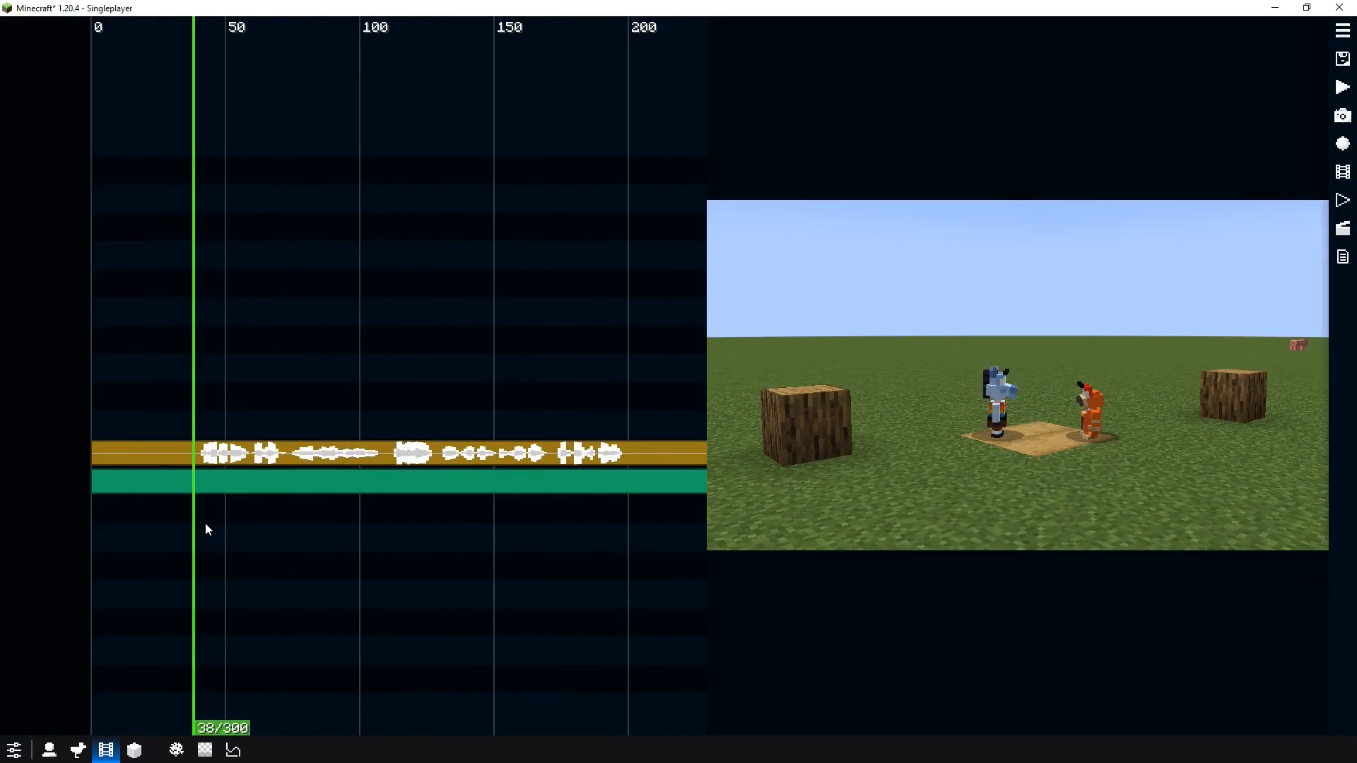
right_click(200, 550)
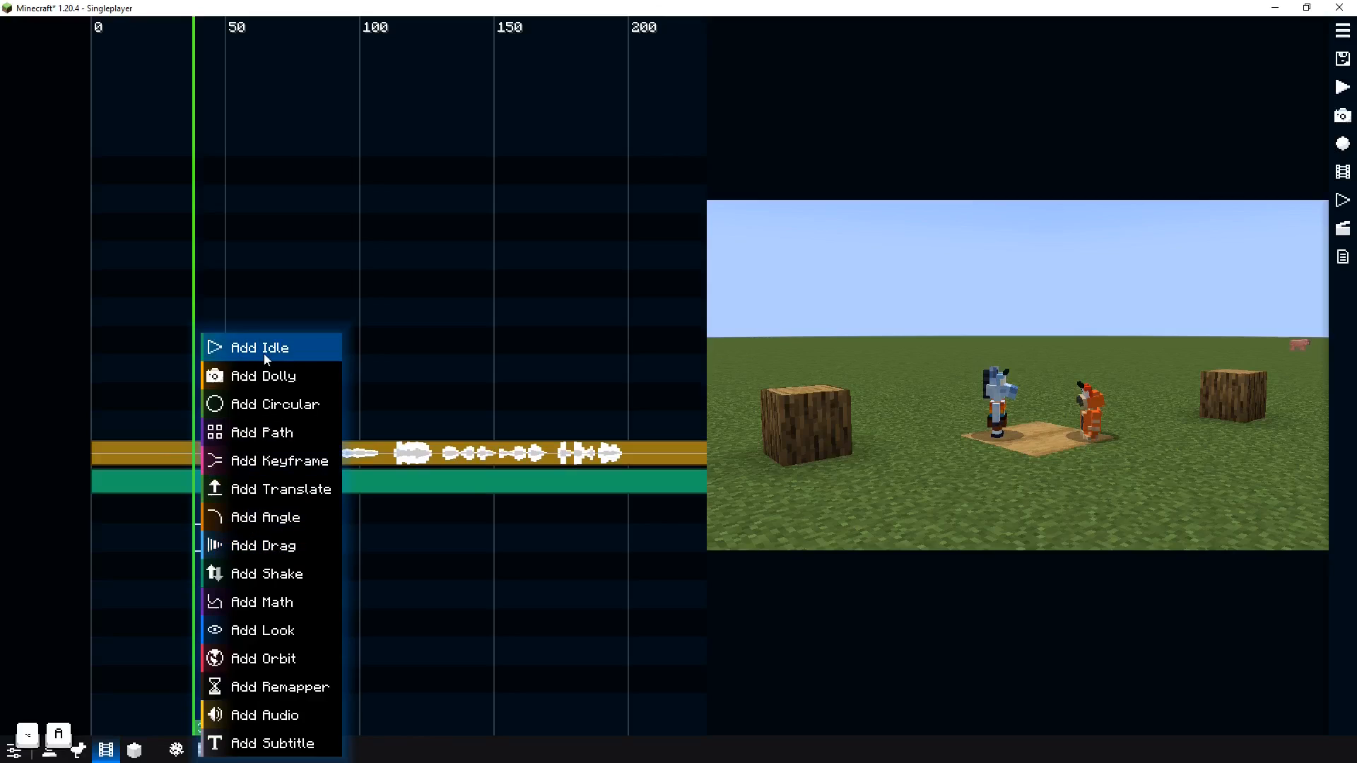
left_click(162, 366)
left_click(199, 349)
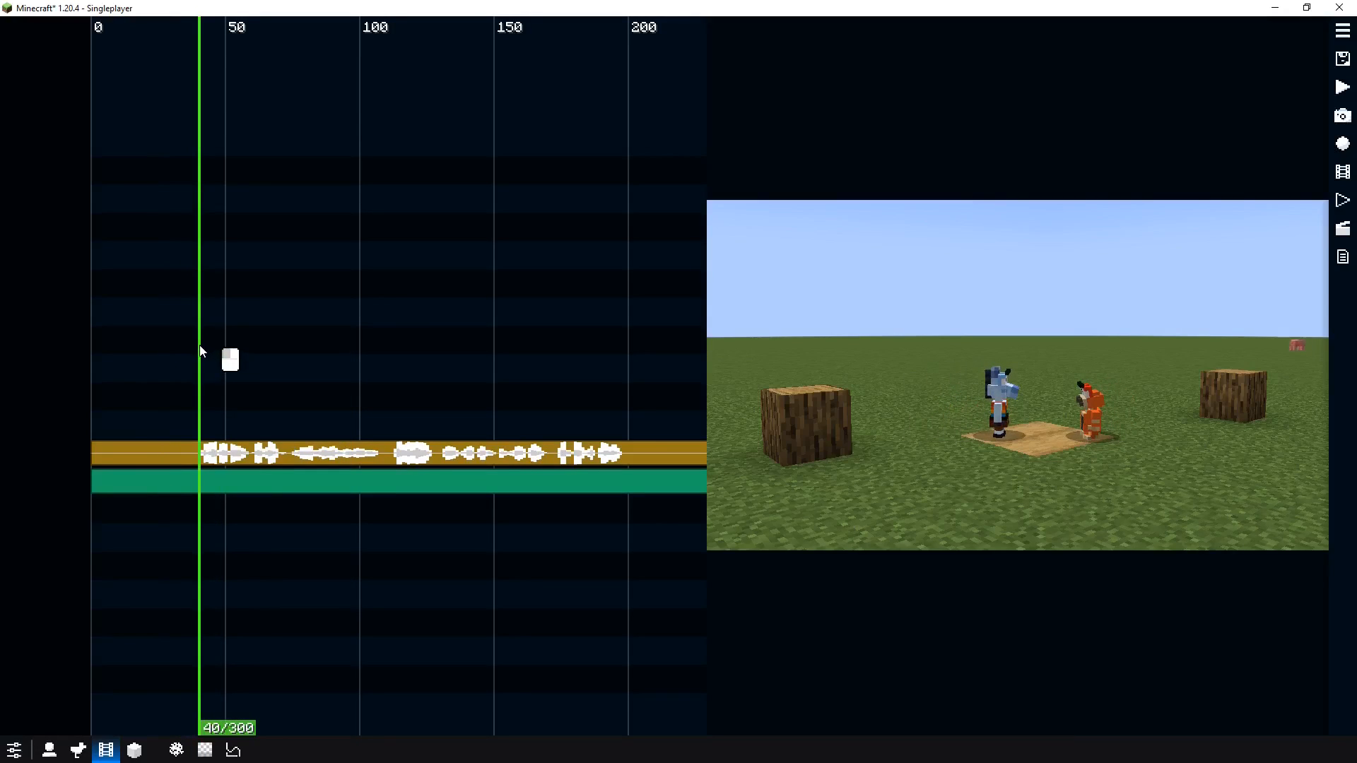
Select the camera clip and split it at tick 39
left_click(214, 451)
left_click(154, 478)
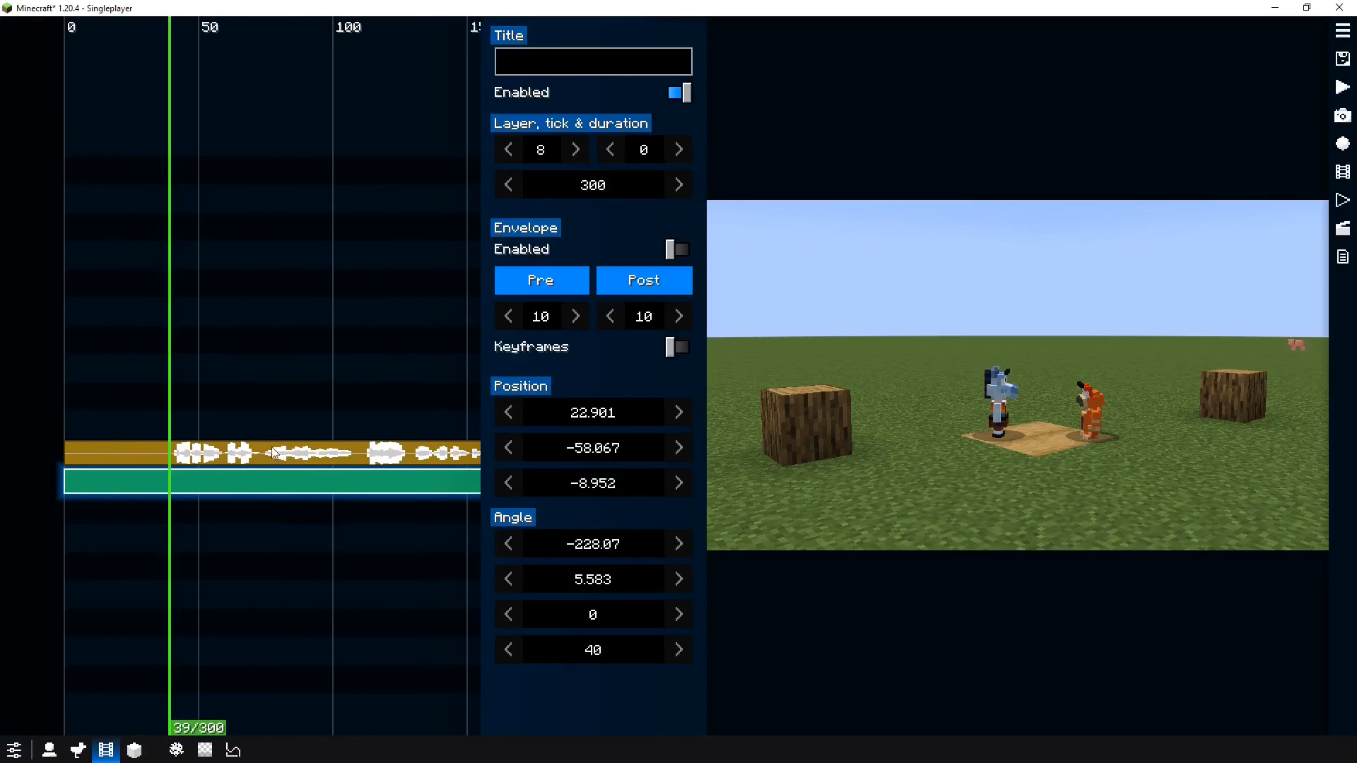
right_click(193, 488)
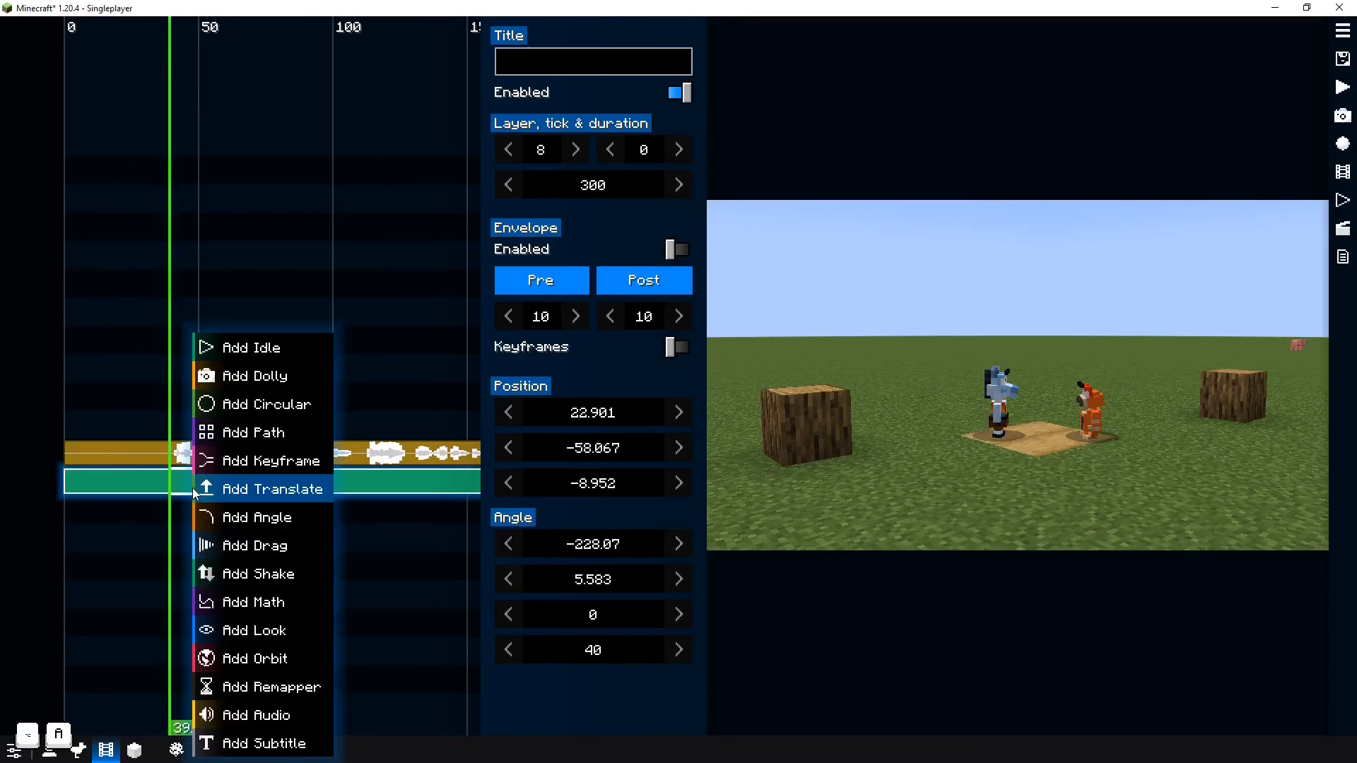
key("Escape")
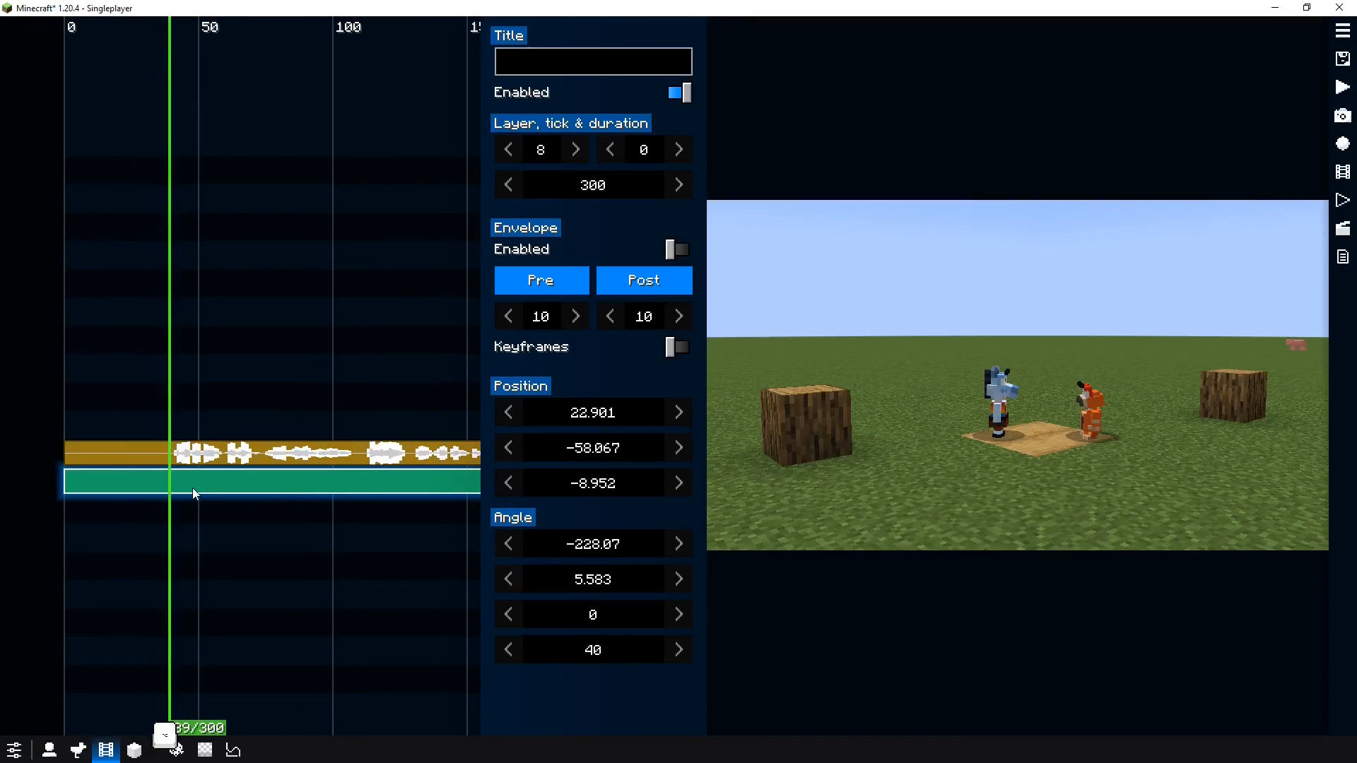
key("alt+c")
scroll(174, 503, "up", 5)
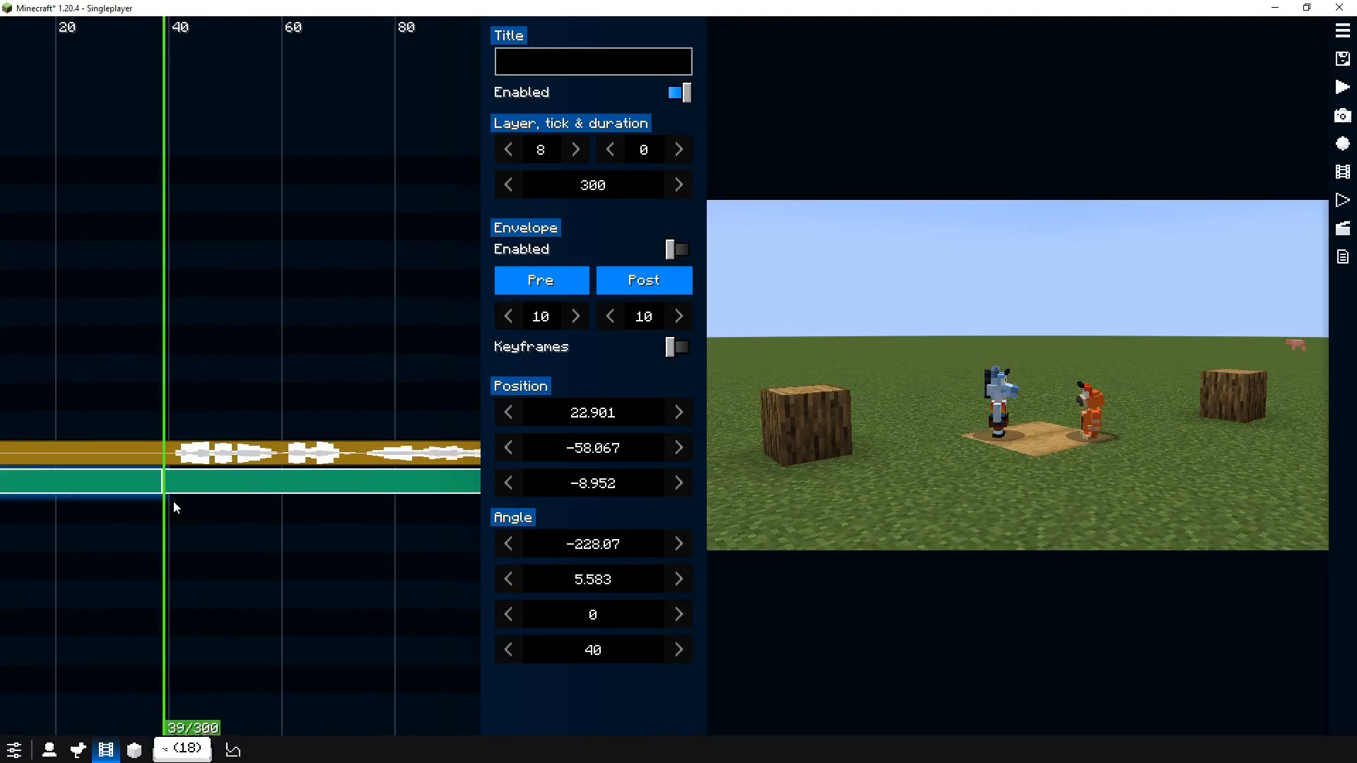
left_click(127, 463)
left_click(172, 483)
left_click_drag(172, 483, 274, 484)
left_click(205, 480)
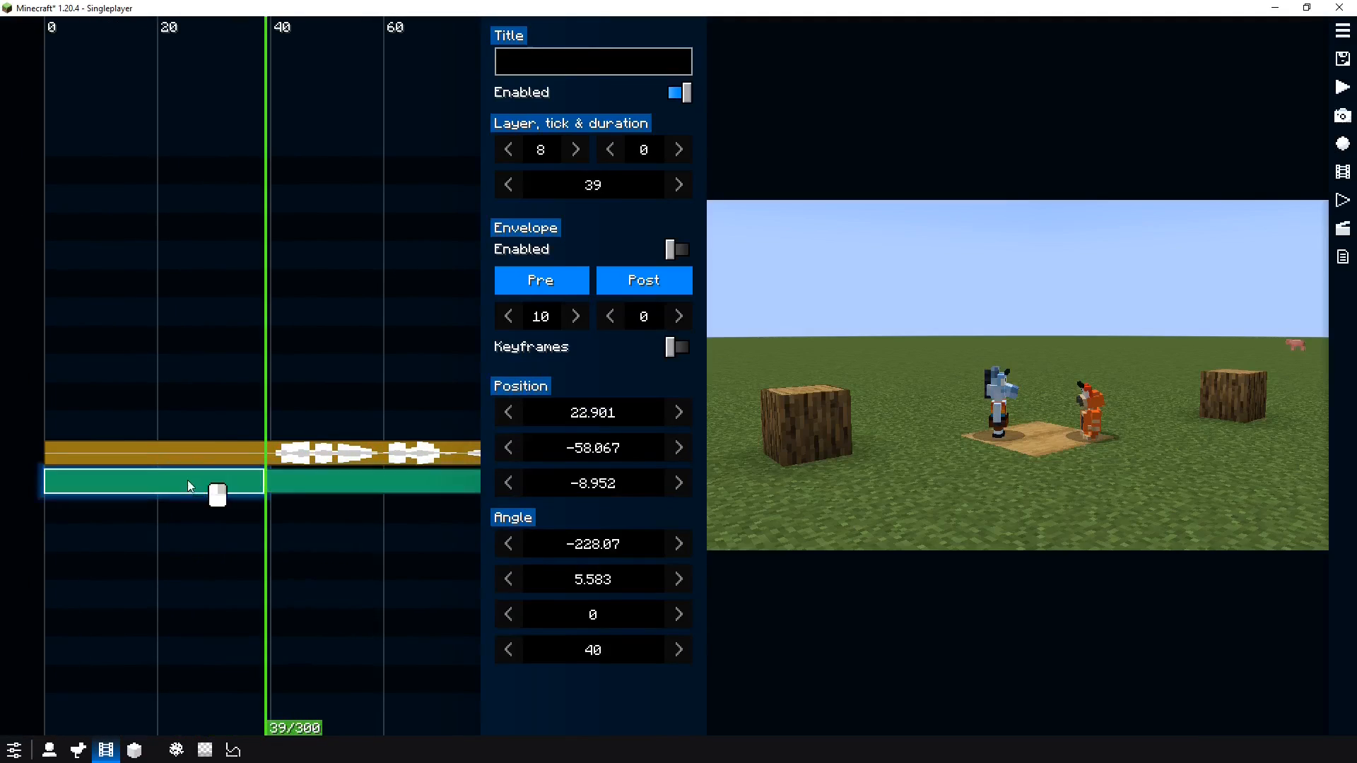
Play back the film and split the camera clip again at ticks 74 and 111
key("space")
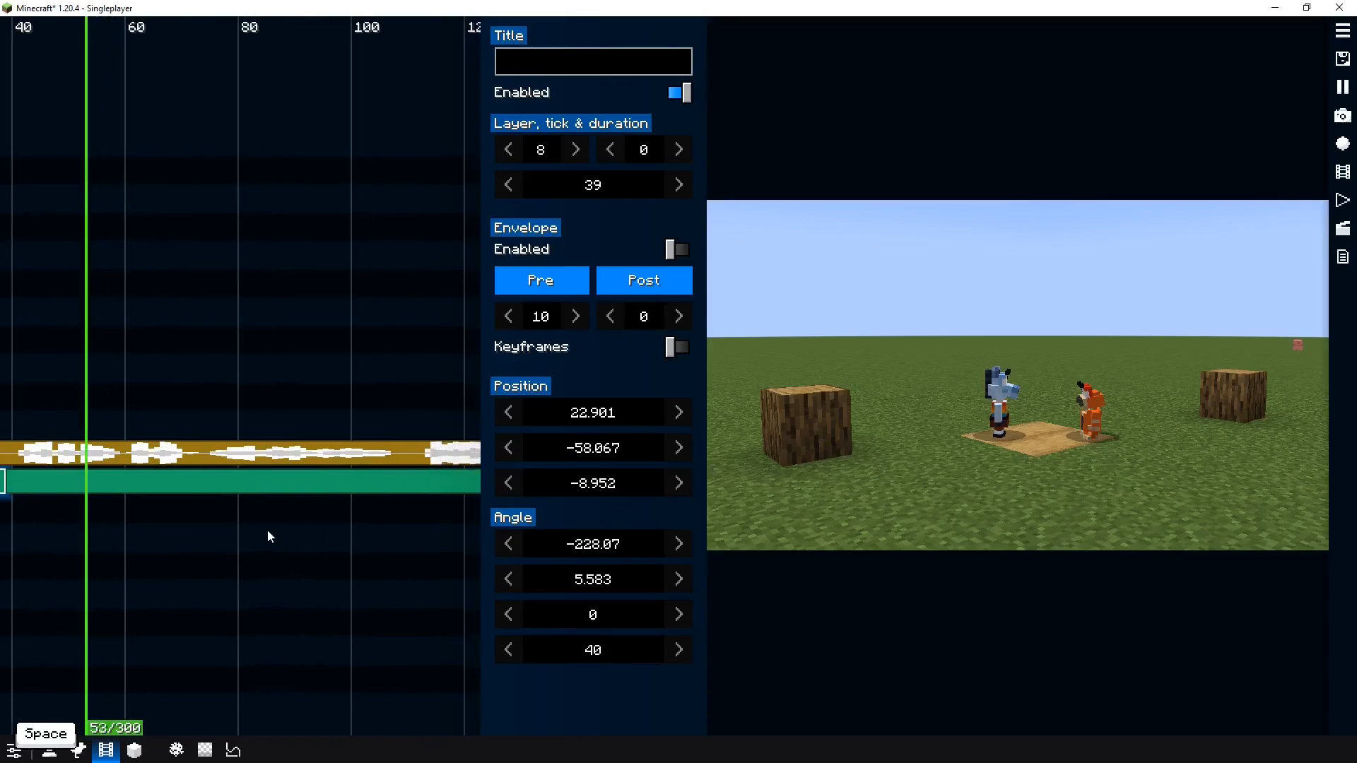
key("space")
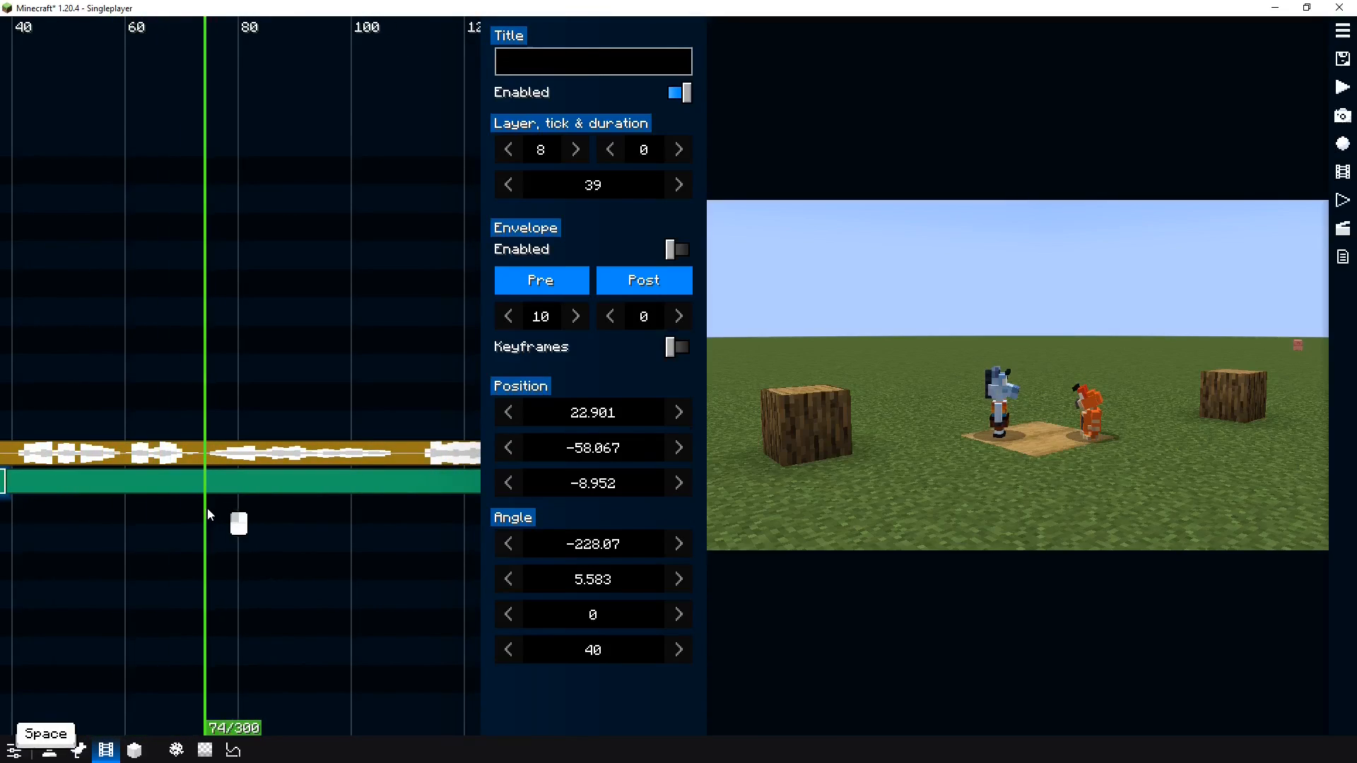
left_click(219, 499)
key("space")
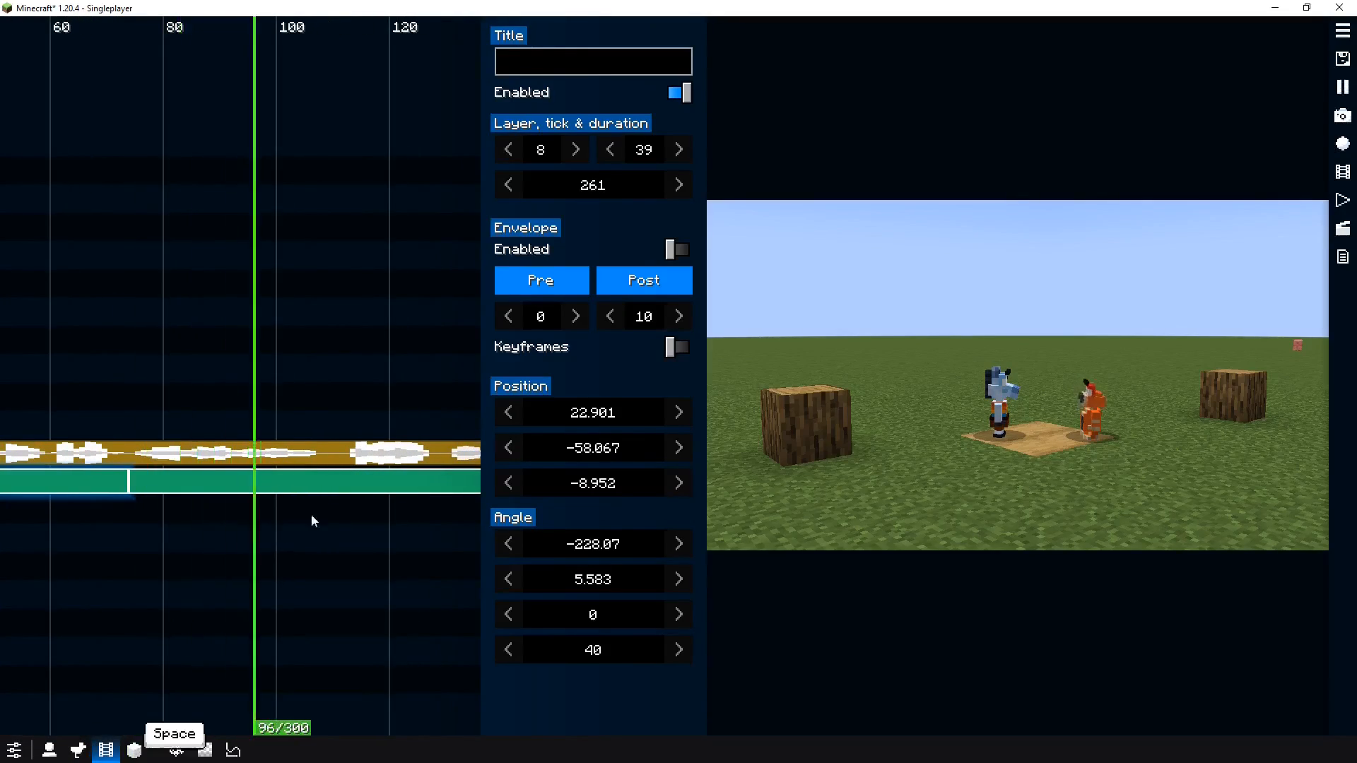
key("space")
left_click(239, 520)
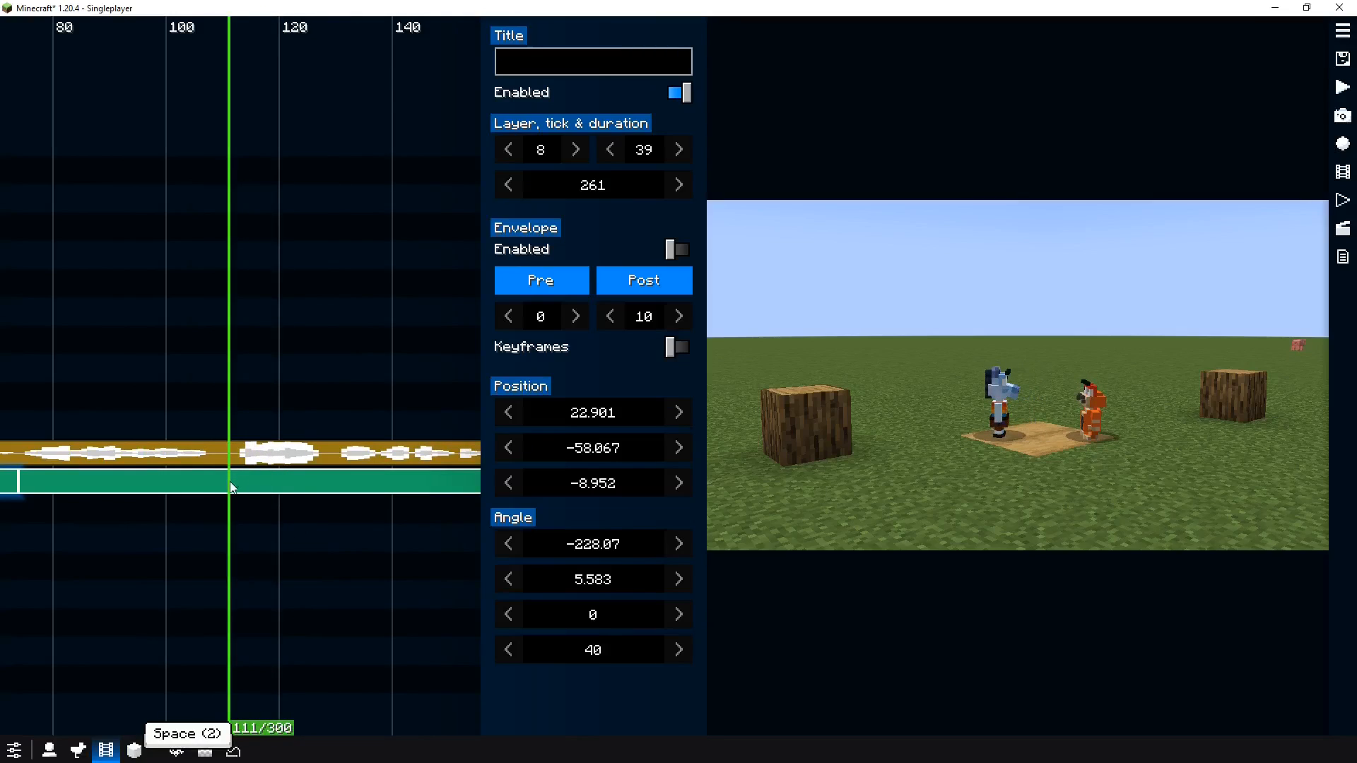
left_click(332, 494)
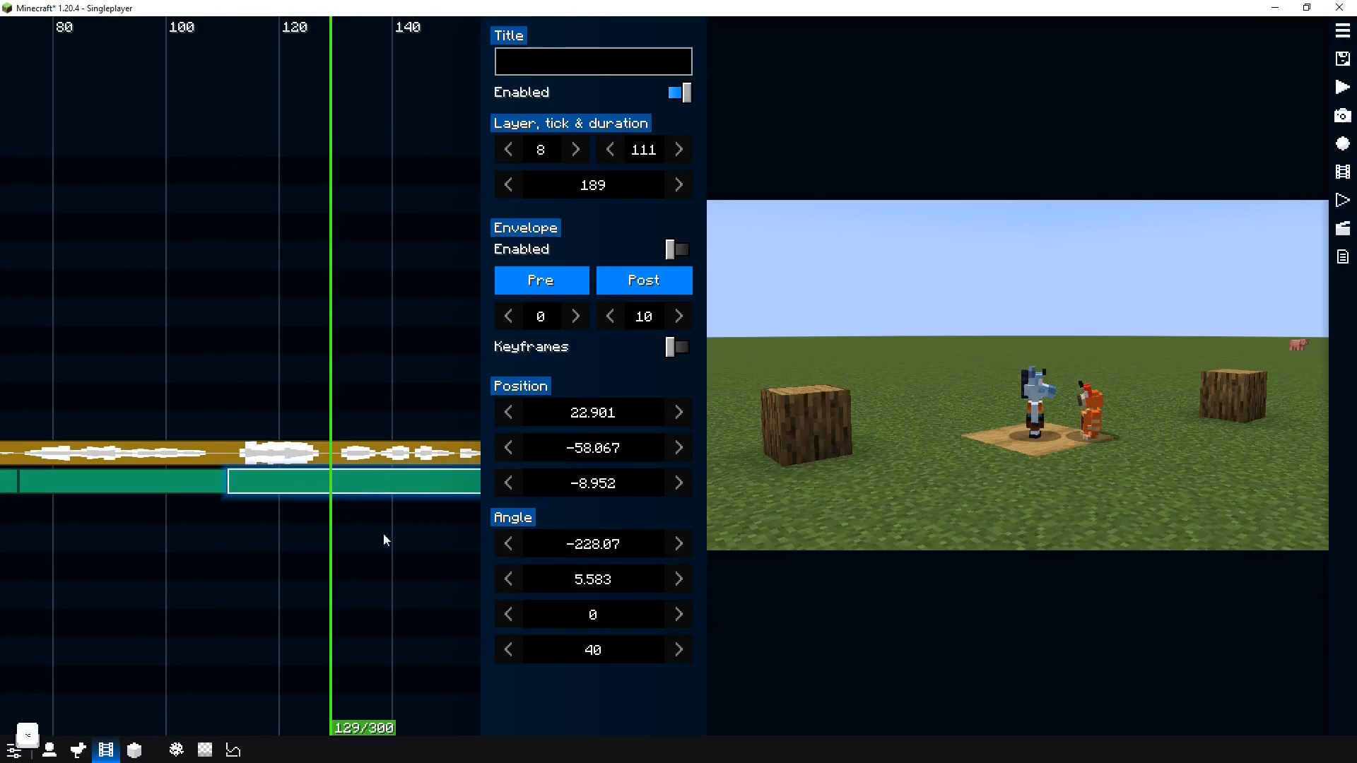
Split the camera clip at ticks 129 and 172 and play back the result
key("alt+c")
left_click_drag(410, 540, 157, 528)
mouse_move(323, 515)
left_mouse_down()
mouse_move(342, 515)
mouse_move(319, 515)
left_mouse_up()
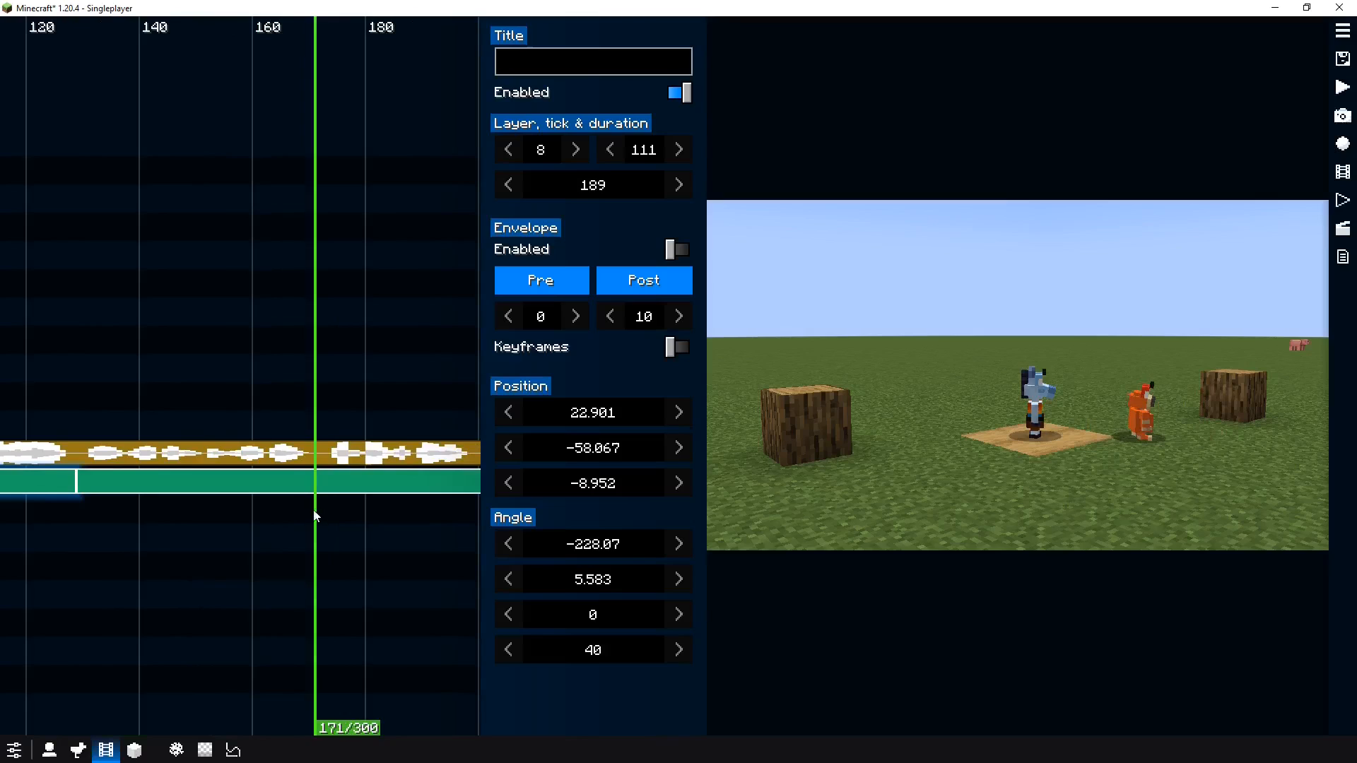
key("alt+c")
key("space")
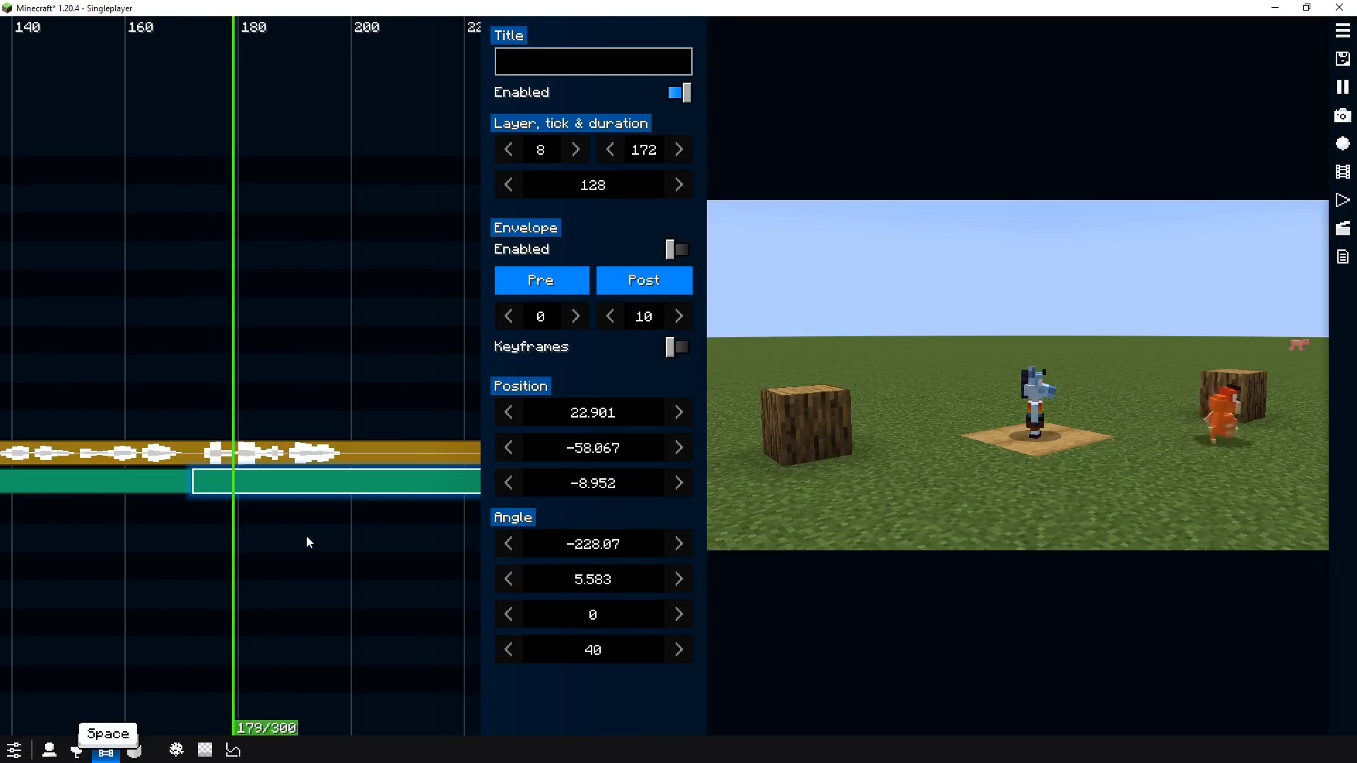
key("space")
Fly the camera for the segment starting at tick 39 into a close-up of both characters facing each other
scroll(285, 537, "up", 3)
scroll(285, 537, "down", 10)
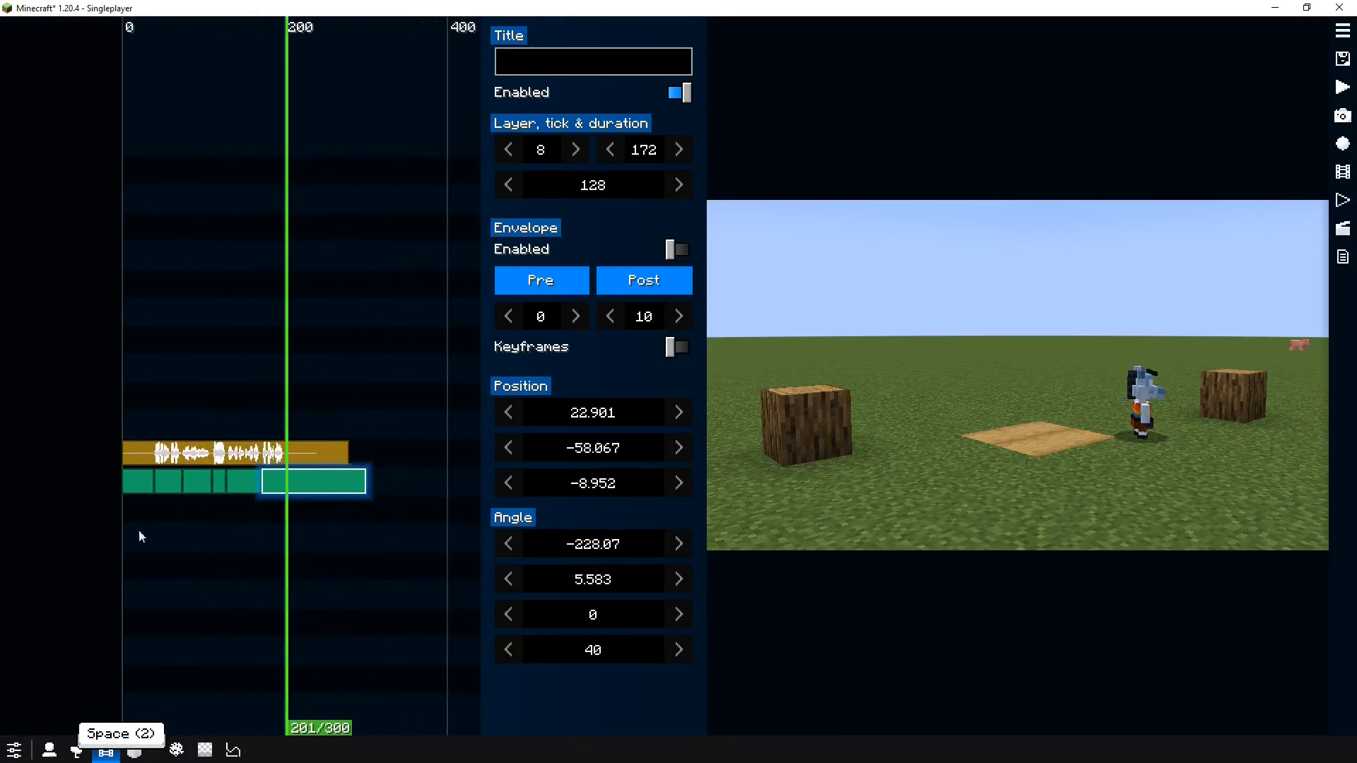
left_click_drag(138, 528, 205, 521)
scroll(205, 521, "up", 5)
left_click(253, 516)
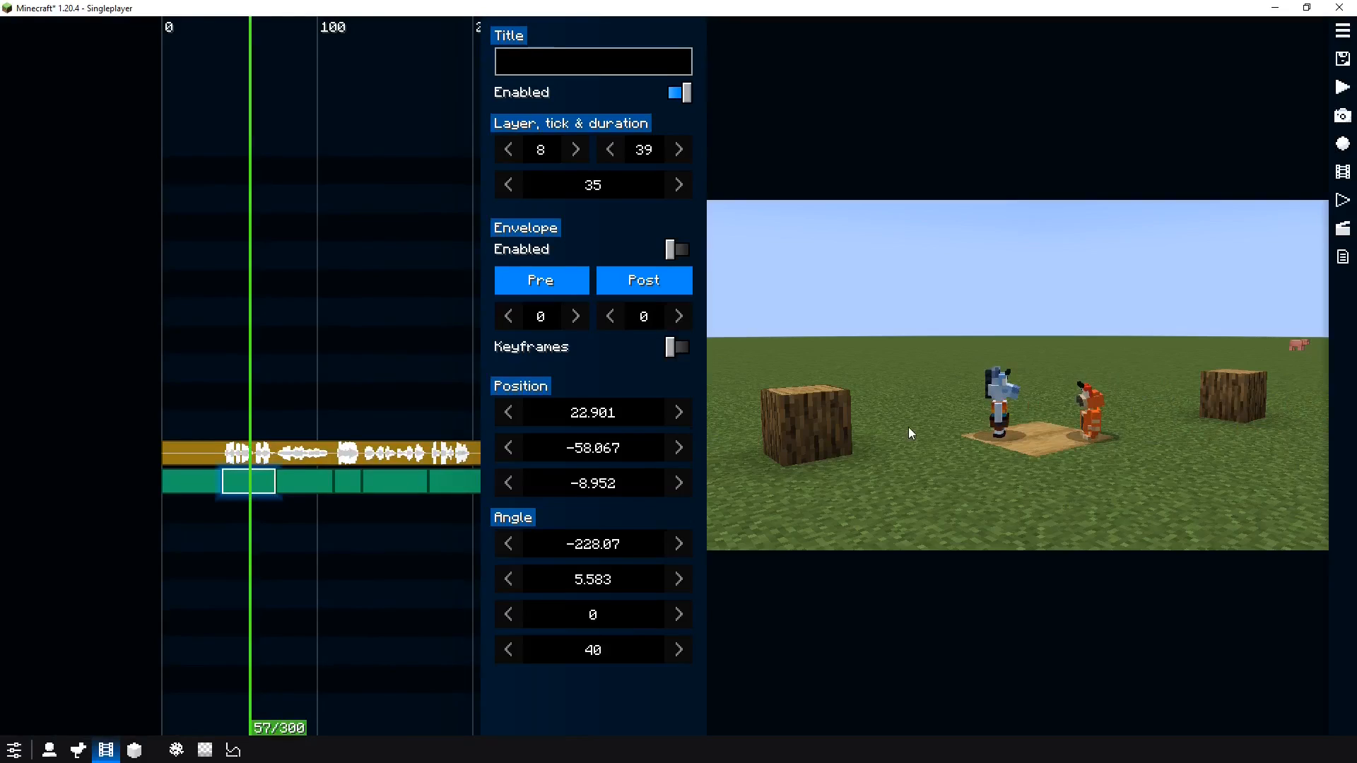
key("f")
key("w")
key("a")
key("a")
left_click_drag(908, 427, 1087, 386)
key("d")
key("d")
key("d")
key("d")
key("q")
key("q")
key("w")
key("w")
key("a")
key("d")
key("w")
key("a")
key("d")
key("s")
key("a")
key("s")
key("s")
key("d")
key("a")
key("e")
key("f")
key("space")
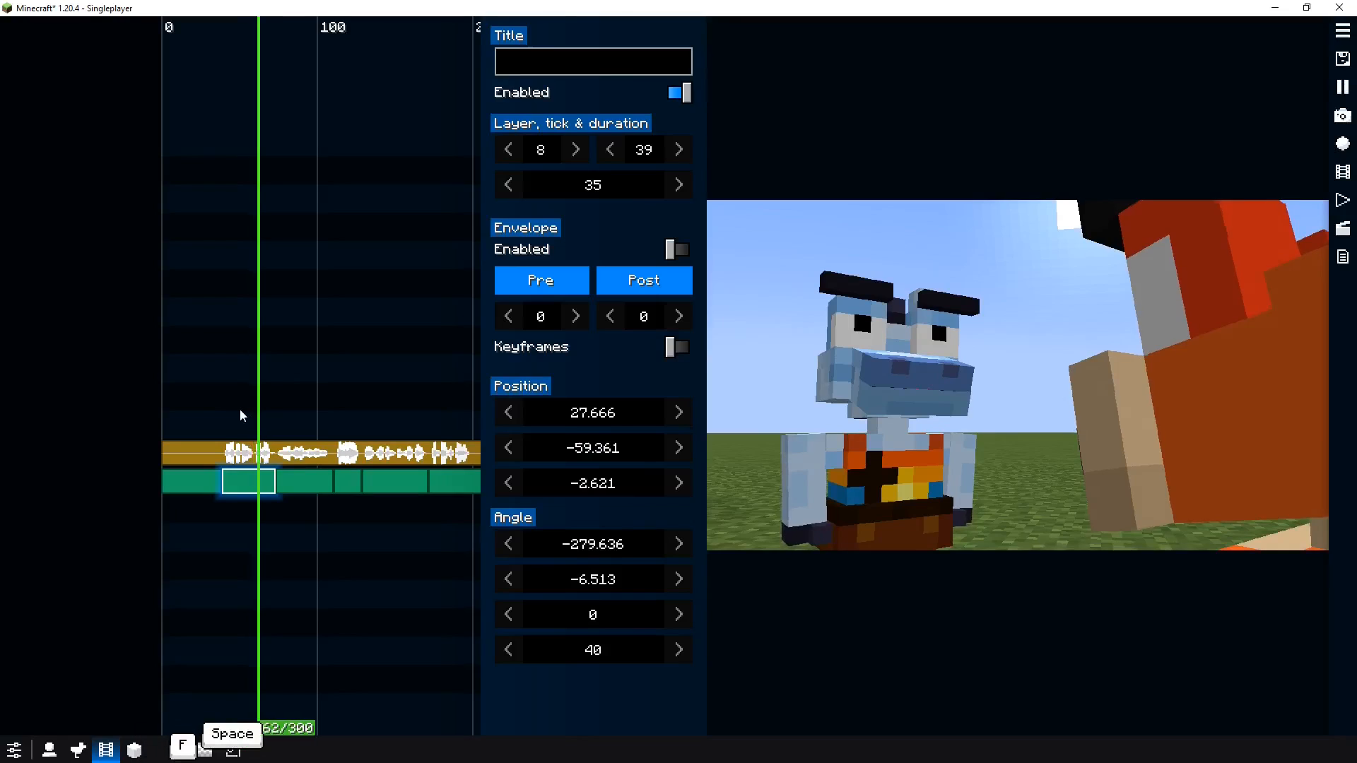
Fly the camera for the segment starting at tick 74 into an over-the-shoulder shot toward the orange character
key("space")
left_click(314, 481)
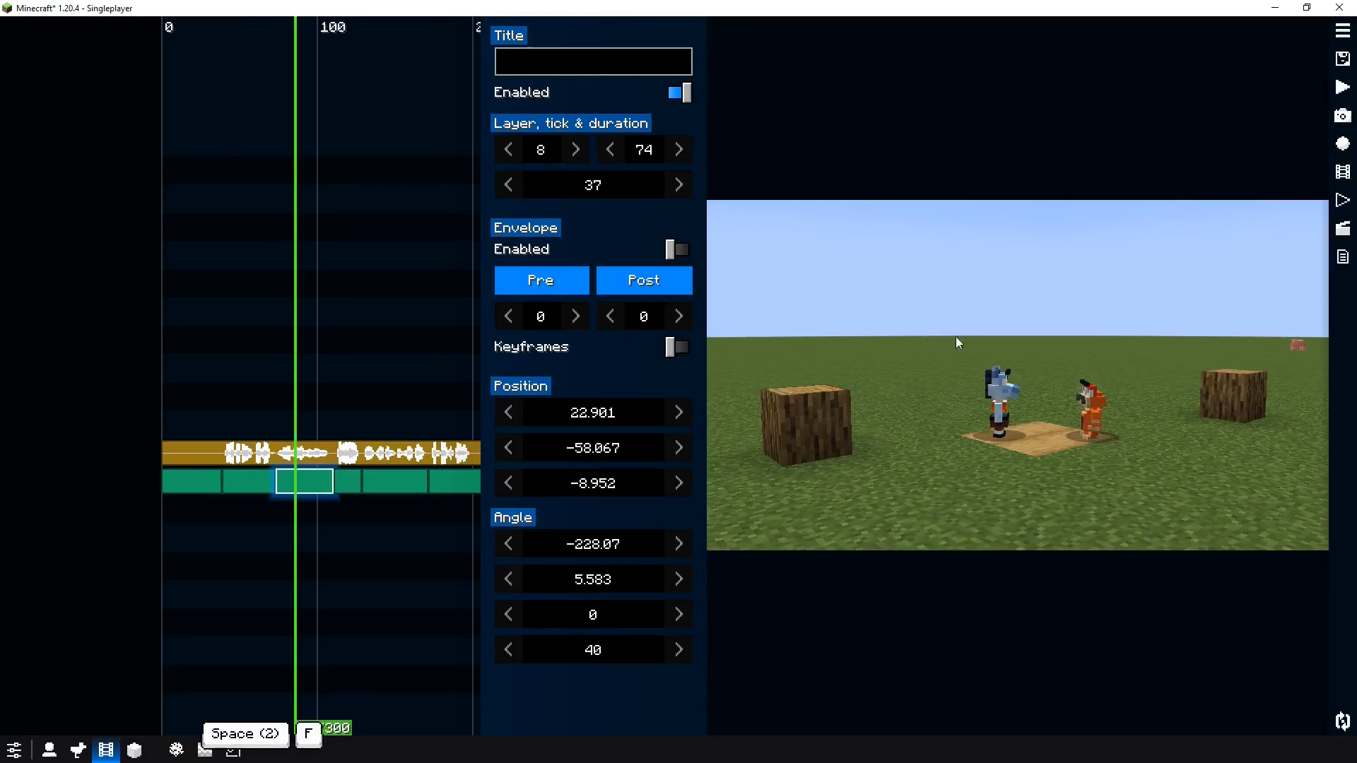
key("w")
key("a")
left_click_drag(955, 336, 1206, 327)
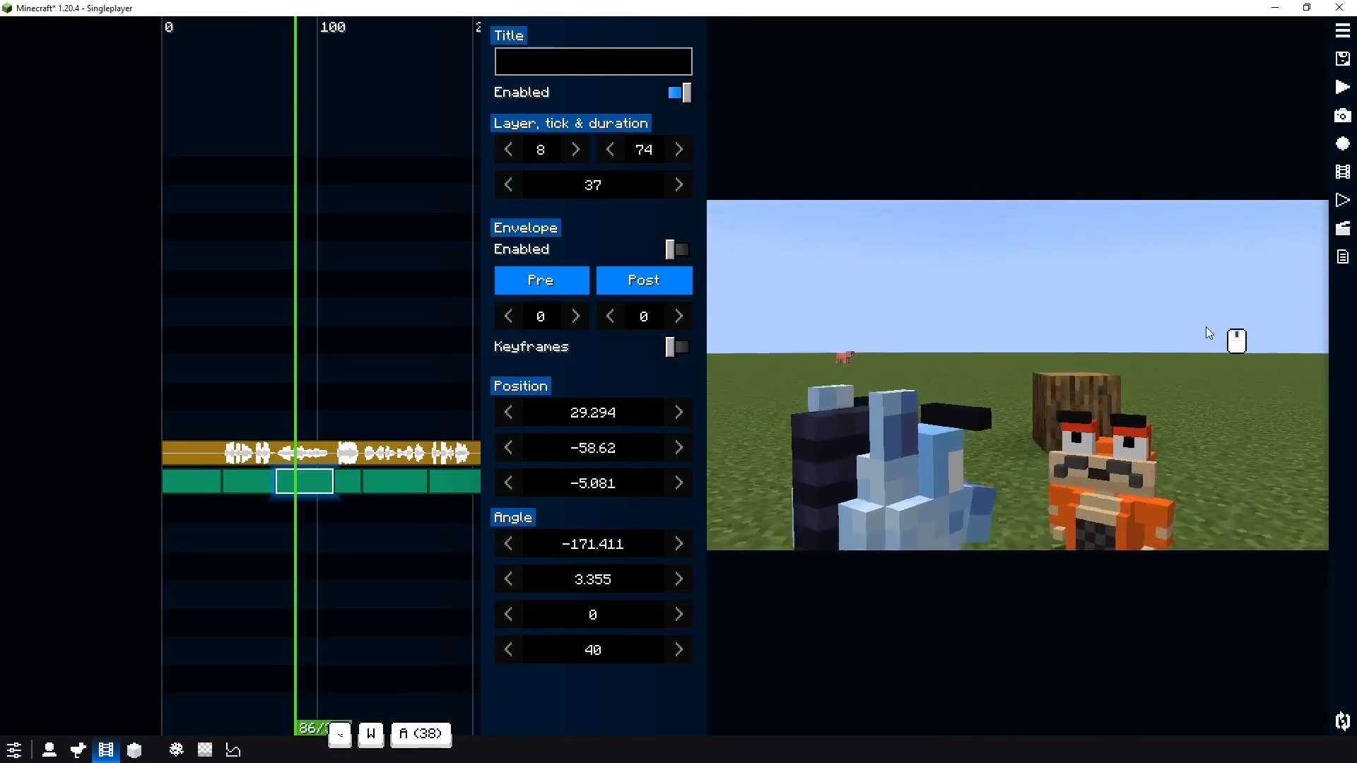
key("w")
key("q")
mouse_move(990, 359)
left_mouse_down()
mouse_move(1008, 349)
mouse_move(995, 337)
left_mouse_up()
key("a")
key("q")
key("d")
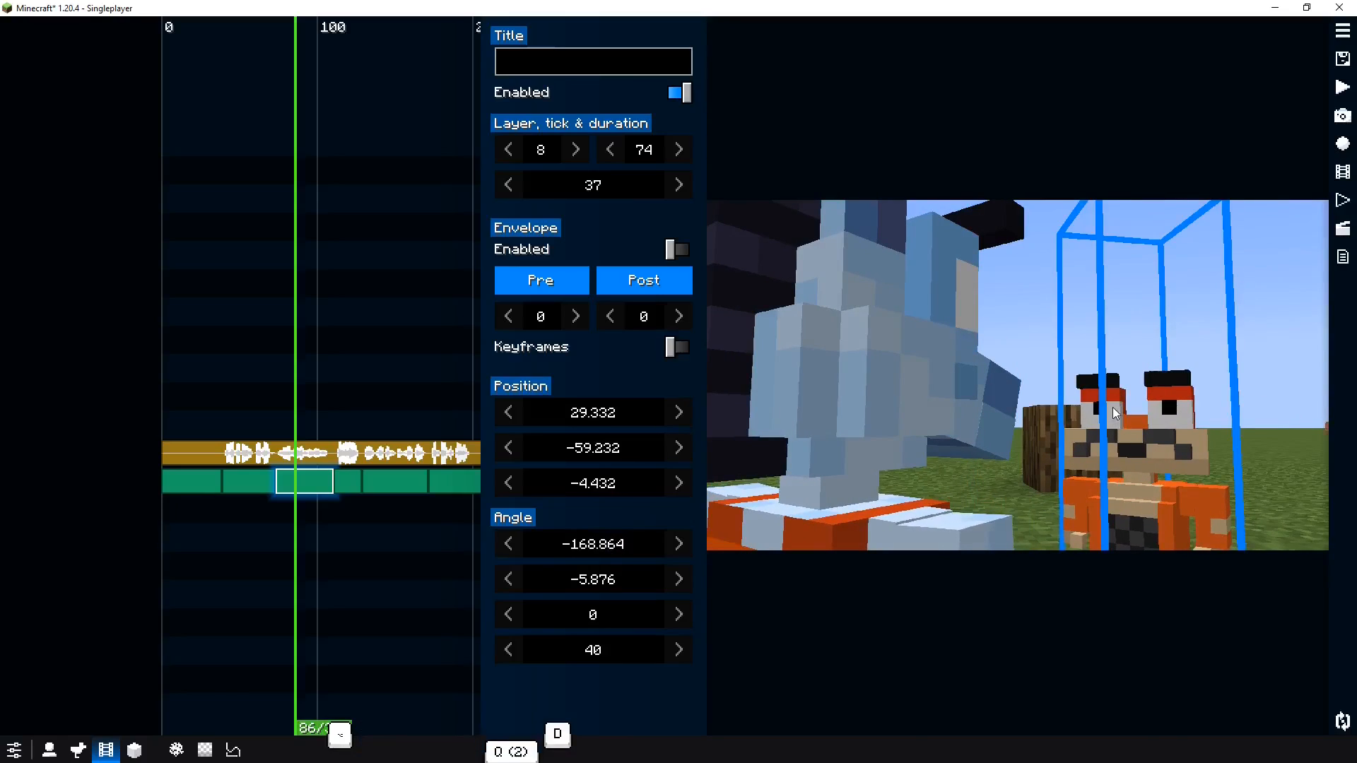
left_click_drag(1063, 363, 1046, 366)
key("space")
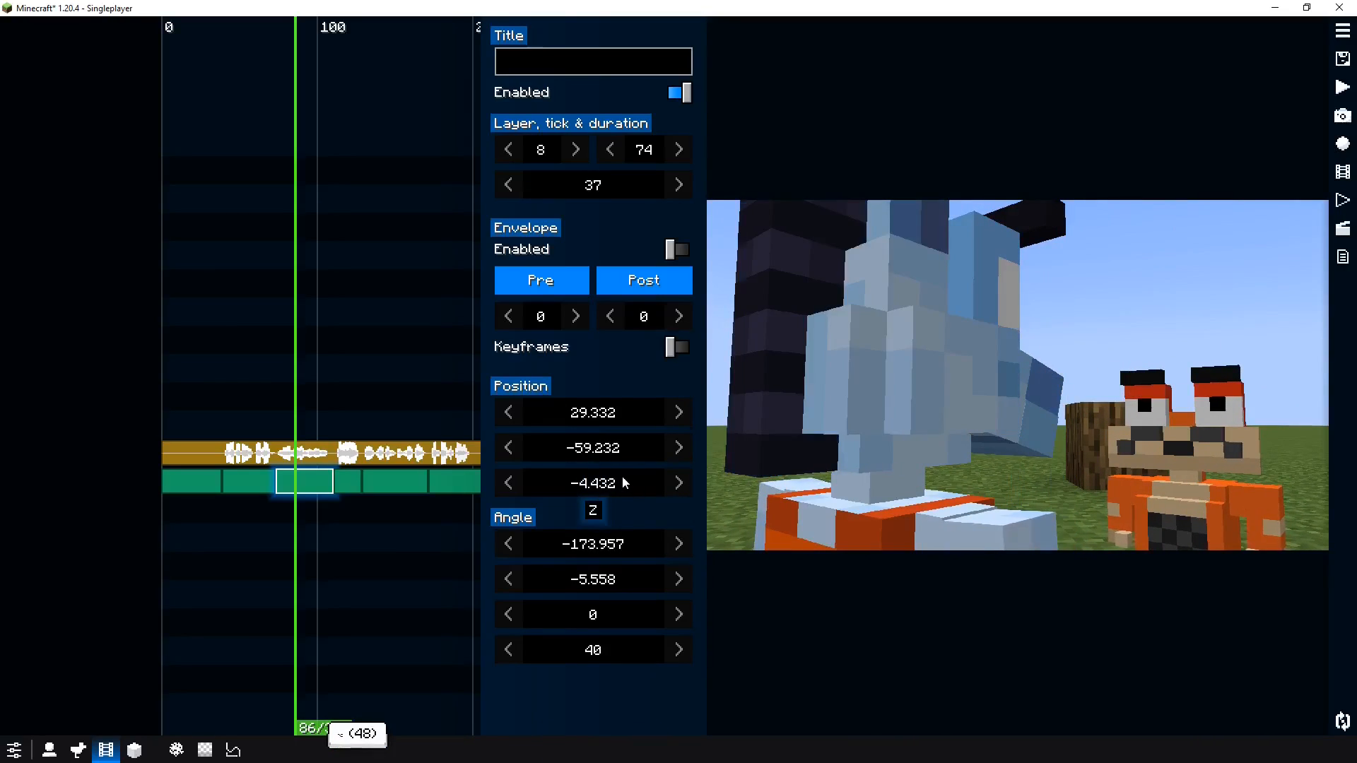
key("space")
Fly the camera for the segment starting at tick 111 into a low-angle close-up with FOV 31.9, then preview it
left_click(347, 489)
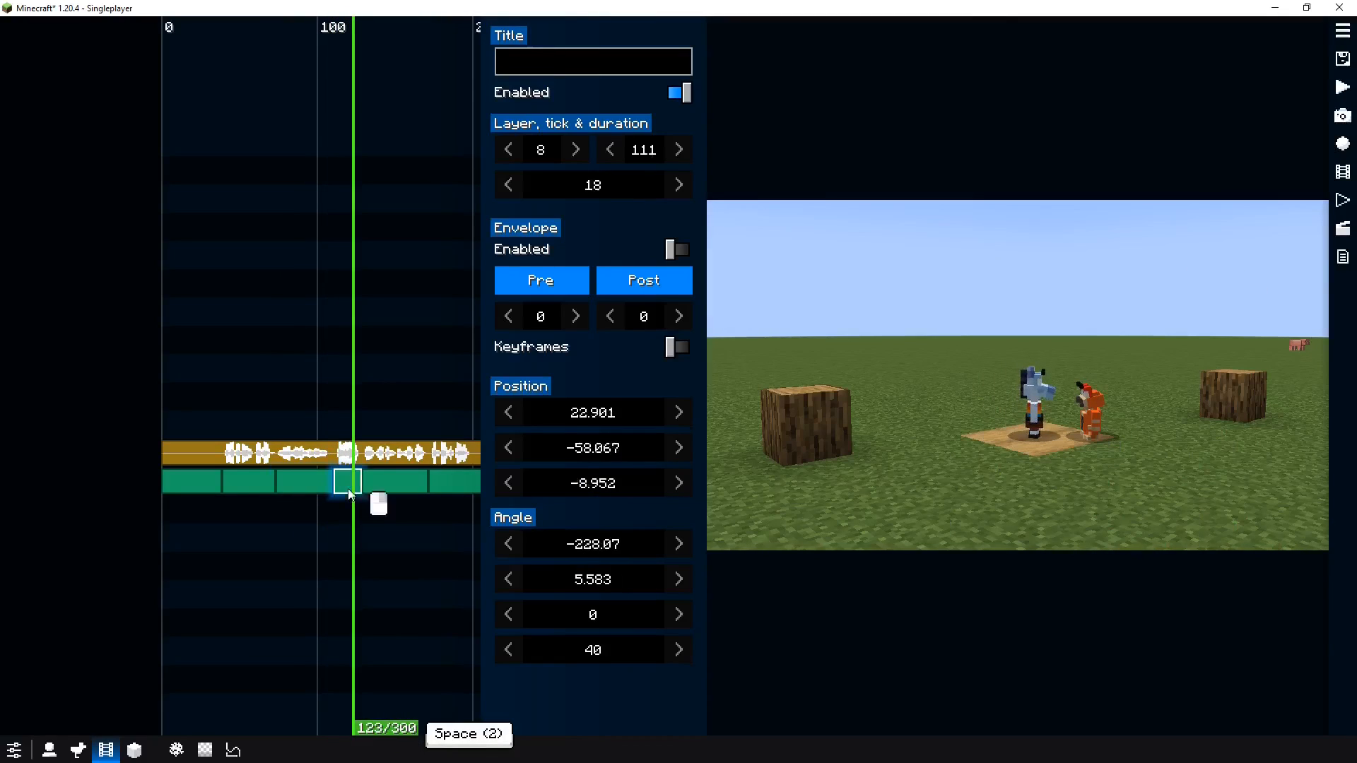
key("f")
left_click_drag(1097, 417, 970, 421)
key("d")
key("d")
key("w")
key("w")
key("q")
key("q")
key("q")
key("d")
key("a")
key("d")
key("f")
key("f")
key("f")
left_click_drag(579, 662, 363, 678)
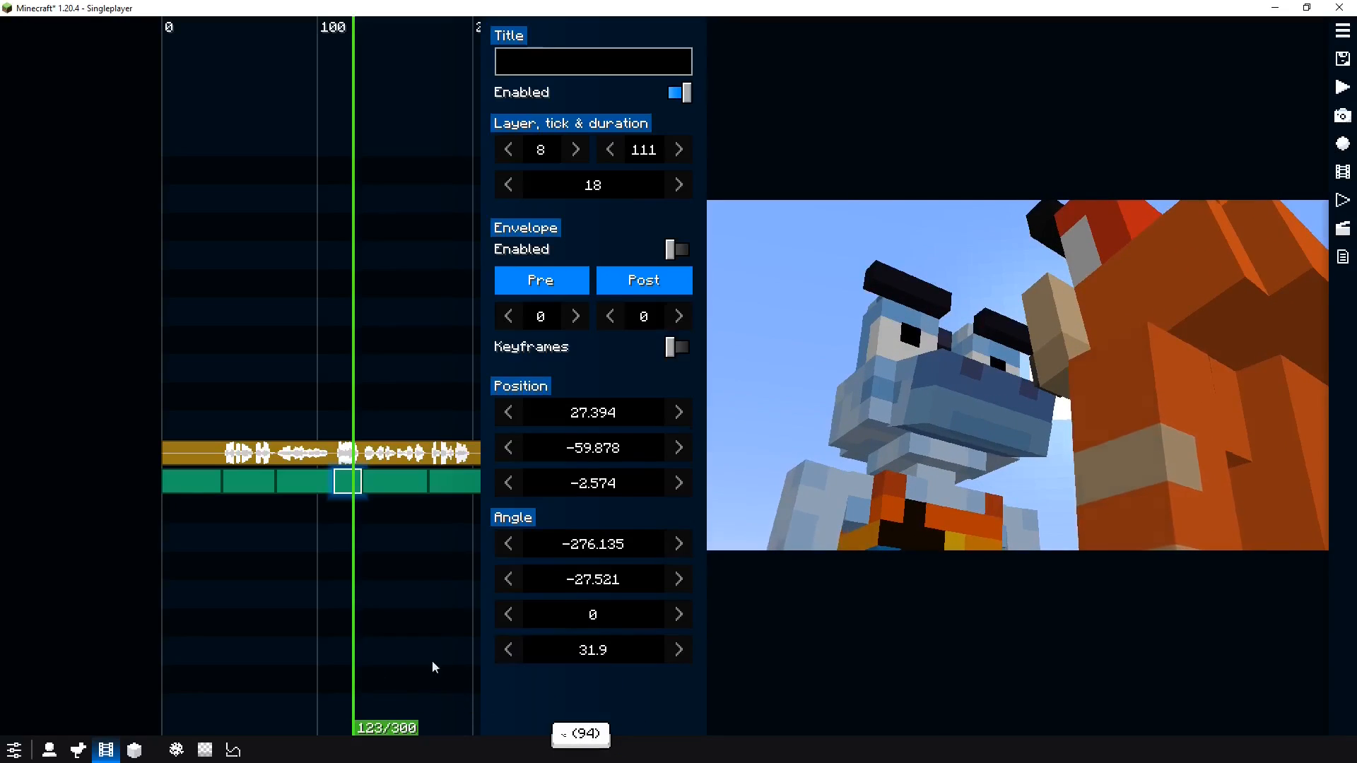
left_click_drag(379, 508, 306, 497)
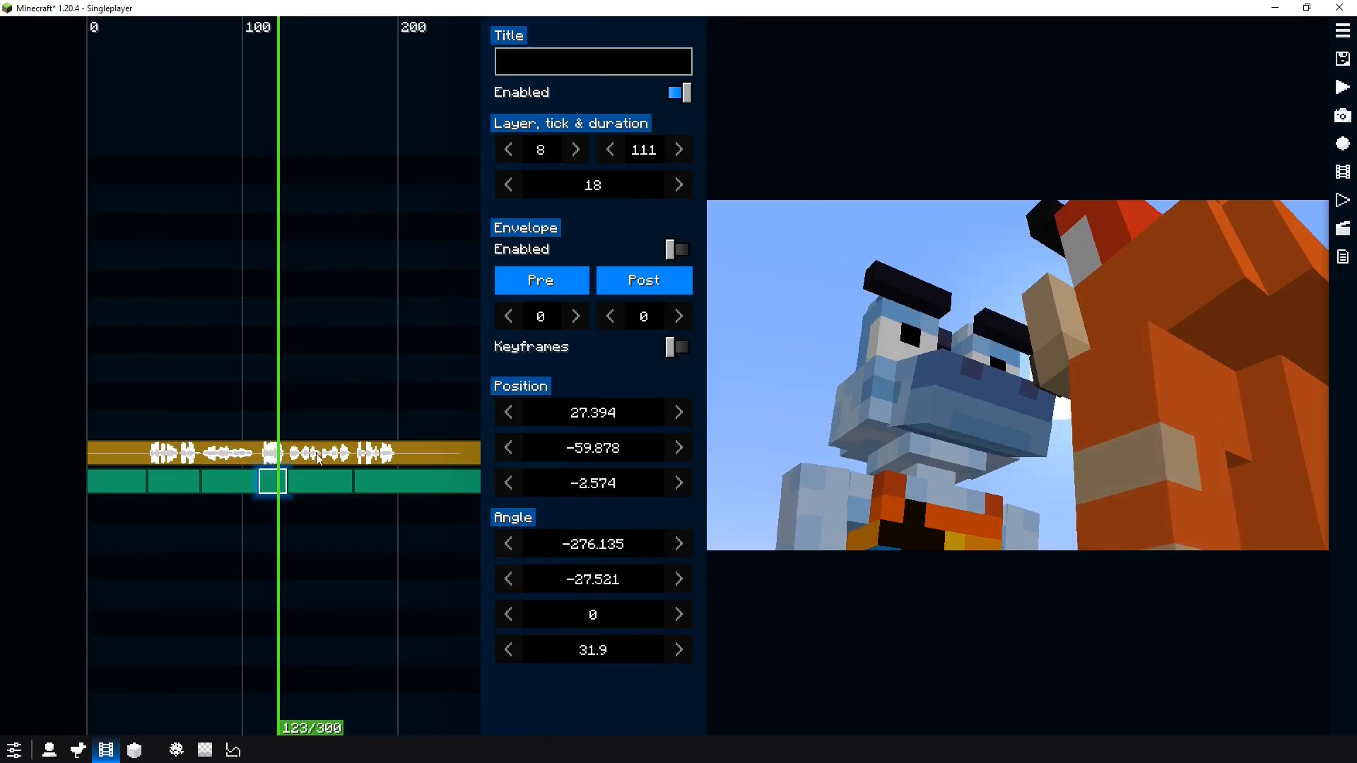
key("space")
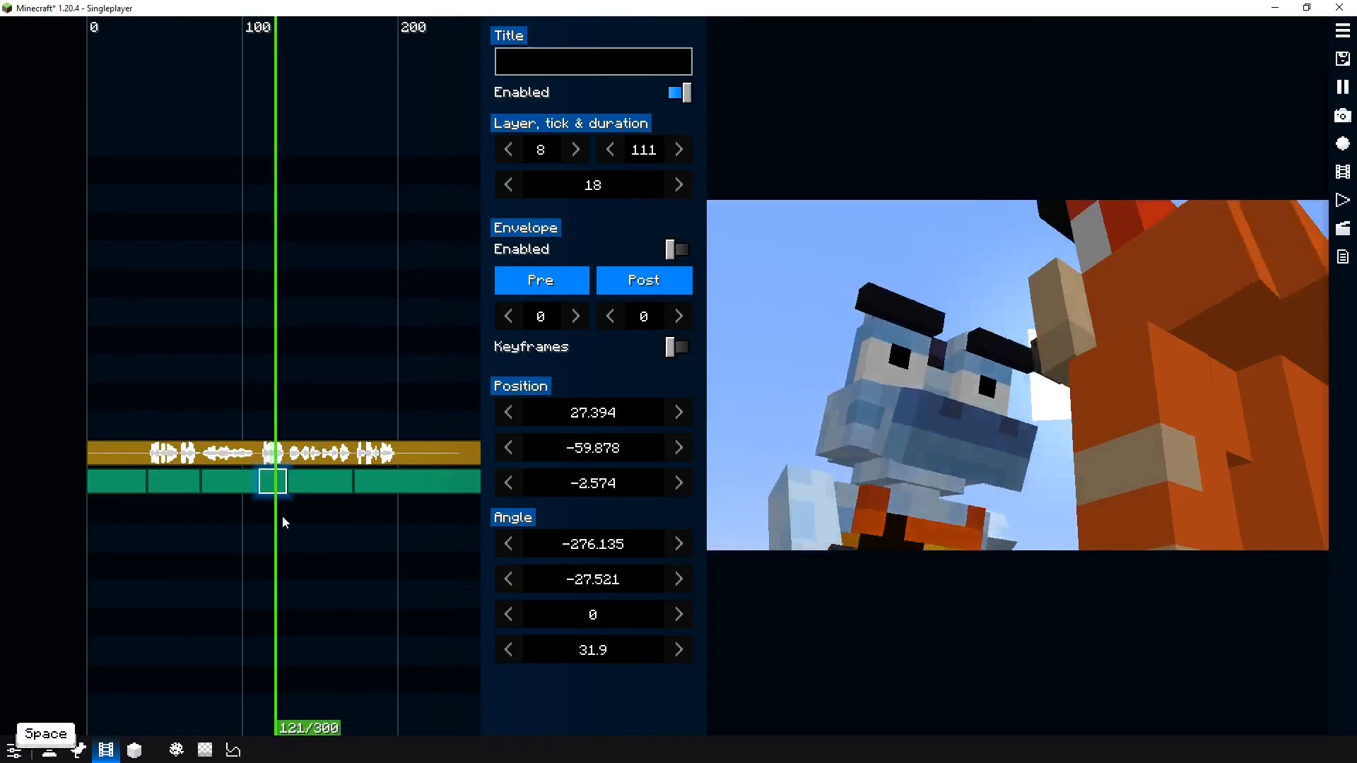
Fly the camera for the segment starting at tick 129 into a close-up of the orange character
left_click(321, 489)
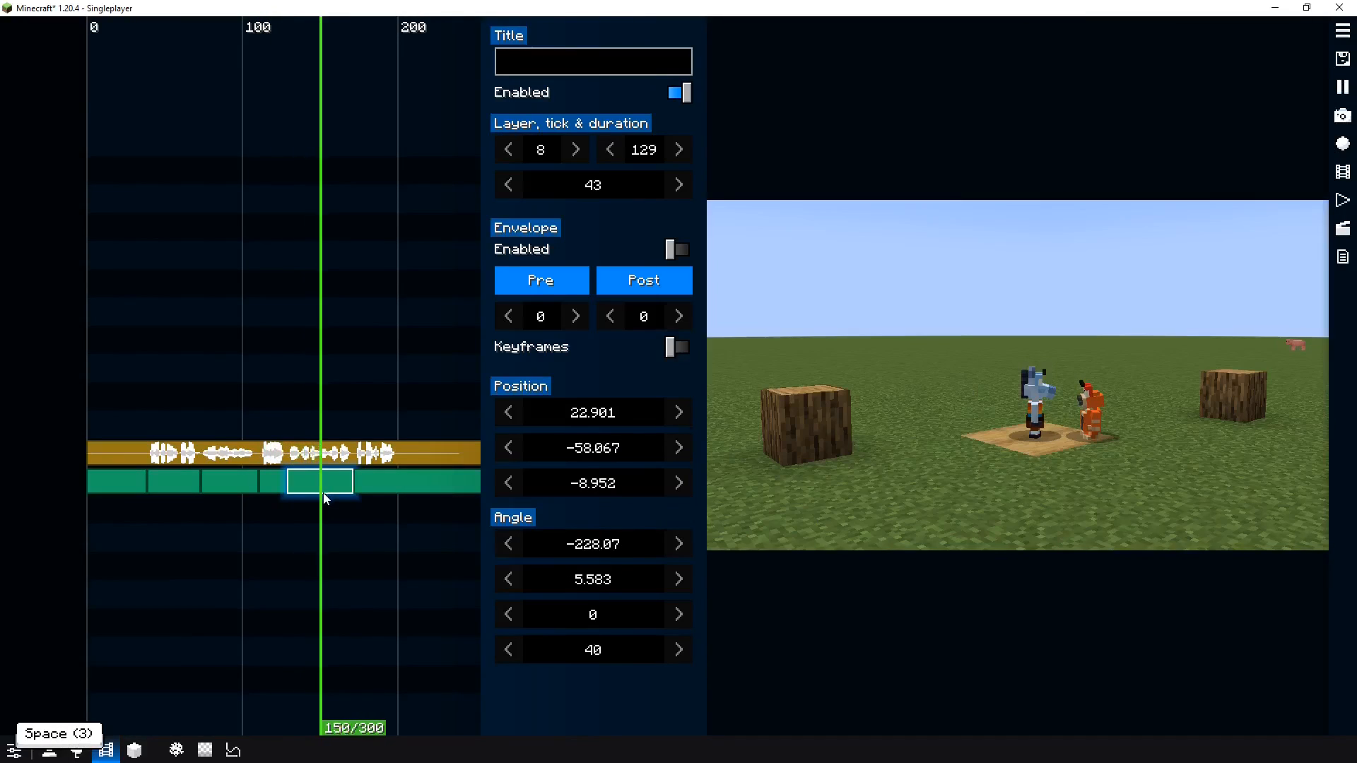
key("space")
mouse_move(240, 518)
left_mouse_down()
mouse_move(189, 520)
mouse_move(306, 512)
mouse_move(220, 516)
left_mouse_up()
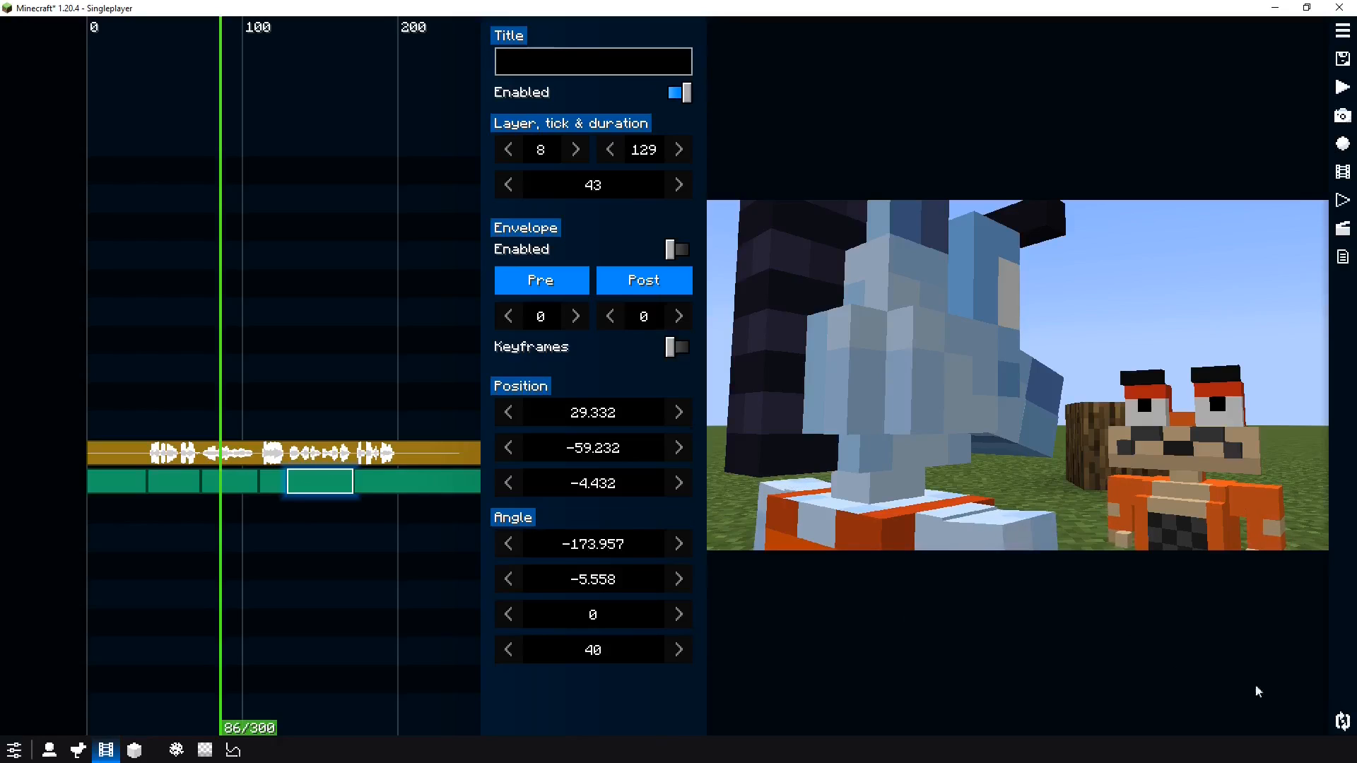
left_click_drag(210, 521, 311, 497)
key("grave")
key("d")
key("w")
left_click_drag(1161, 472, 1122, 427)
key("w")
key("q")
key("a")
key("d")
key("q")
key("w")
key("d")
key("space")
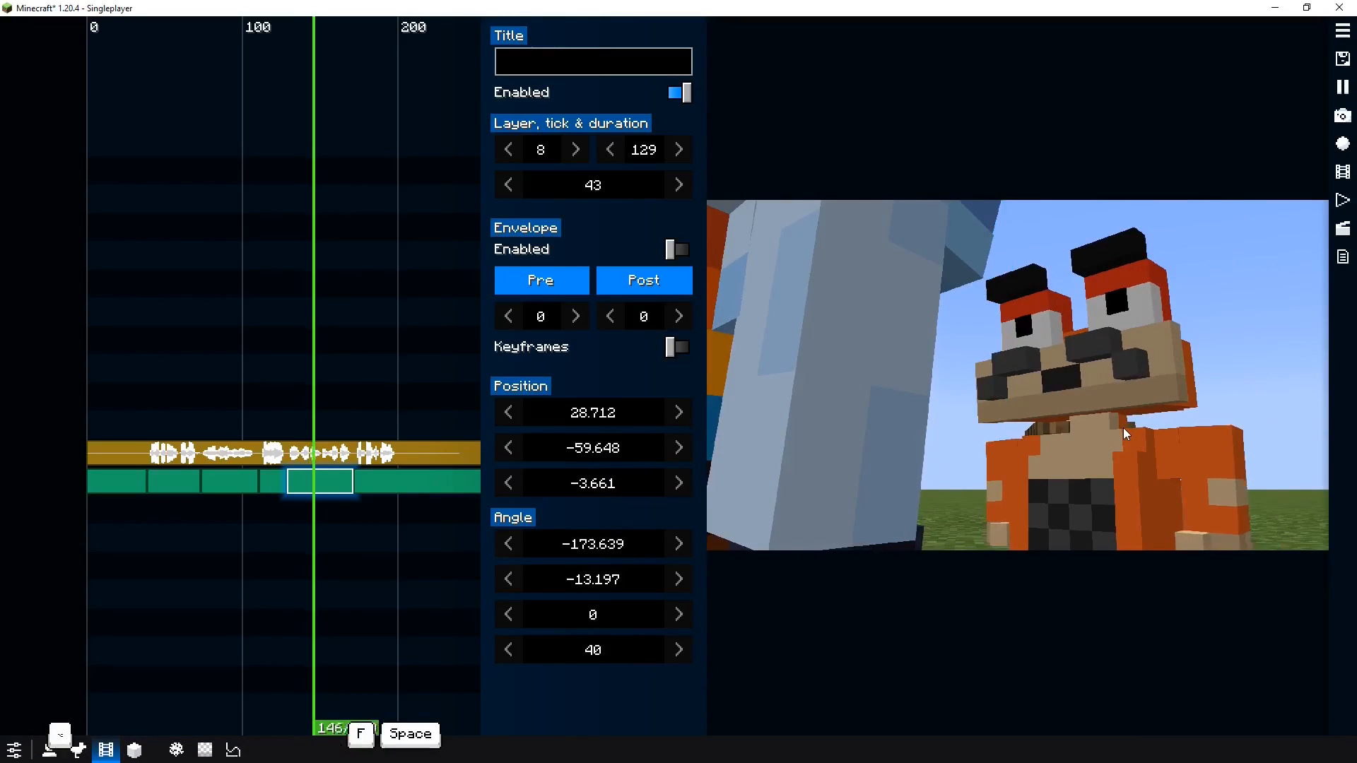
key("space")
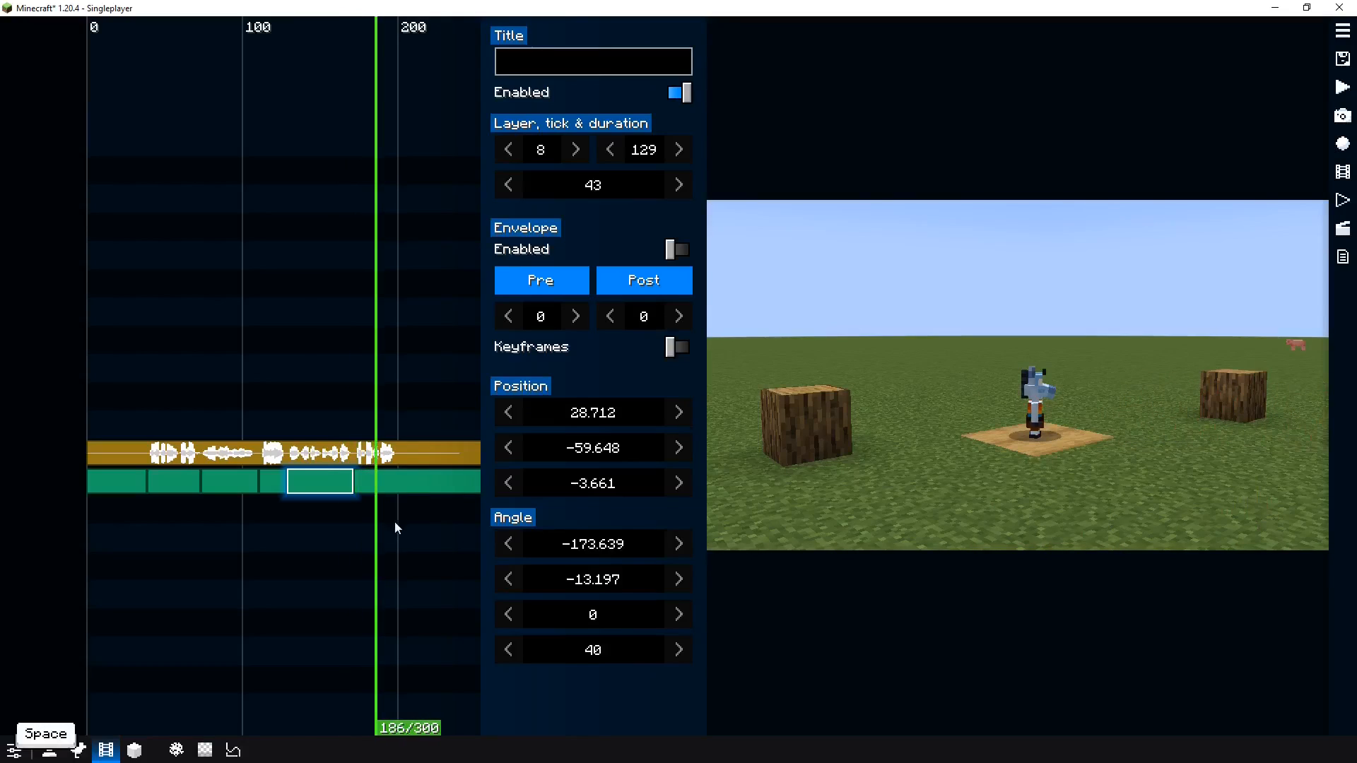
Fly the camera for the final segment starting at tick 172 into a ground-level shot toward the log and board
key("f")
left_click_drag(1018, 402, 919, 397)
key("d")
left_click_drag(1067, 428, 893, 388)
key("q")
key("w")
key("d")
key("e")
key("w")
key("d")
key("q")
key("s")
key("s")
key("q")
key("w")
key("f")
left_click(318, 536)
key("space")
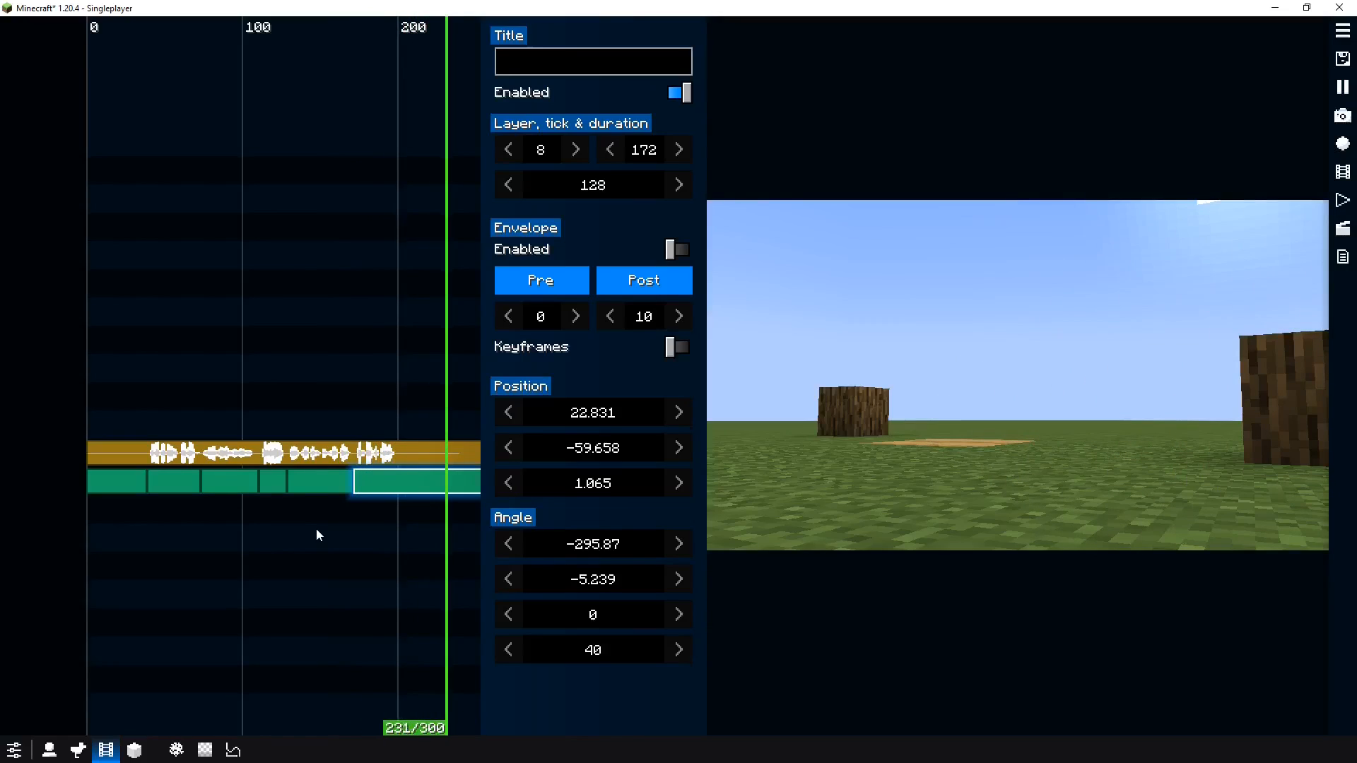
key("space")
Play back the film with its audio track to review the new camera cuts
scroll(367, 527, "down", 3)
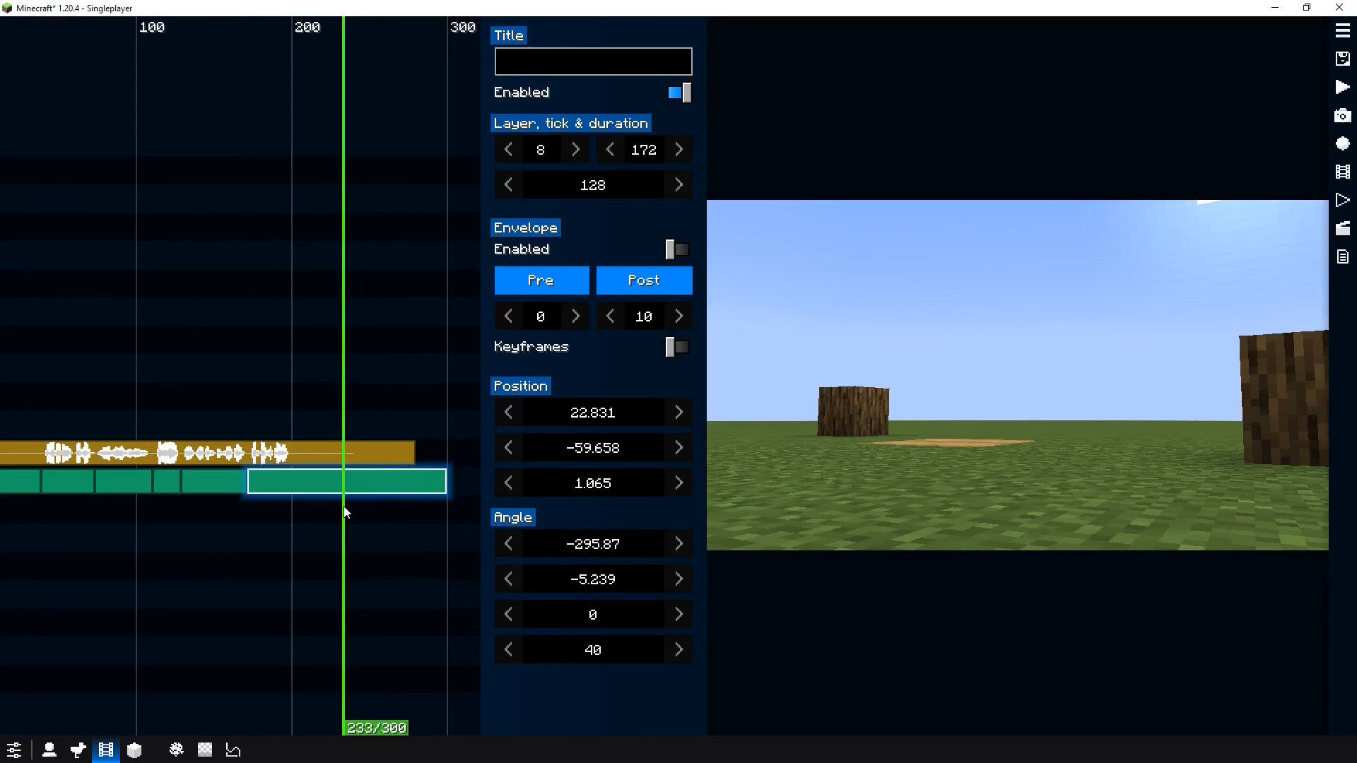
left_click(363, 452)
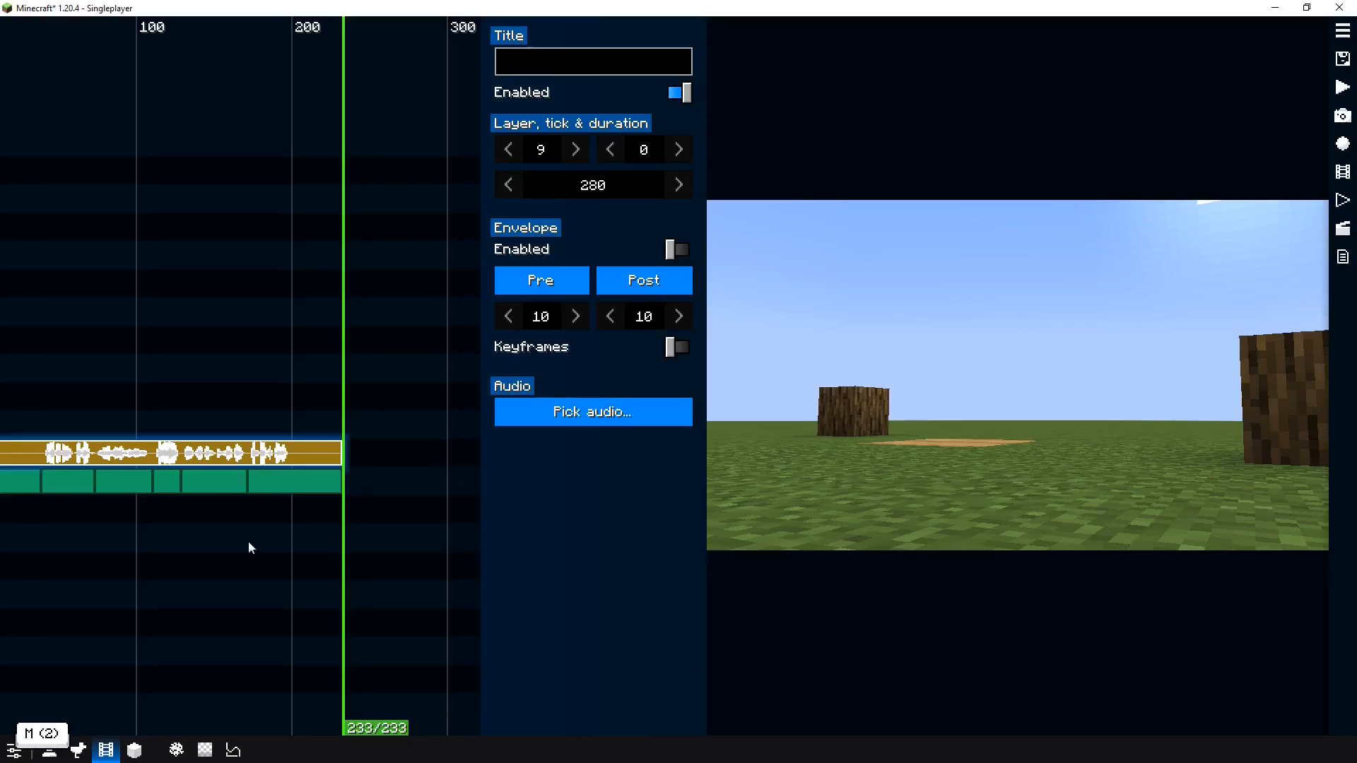
scroll(248, 540, "up", 3)
key("space")
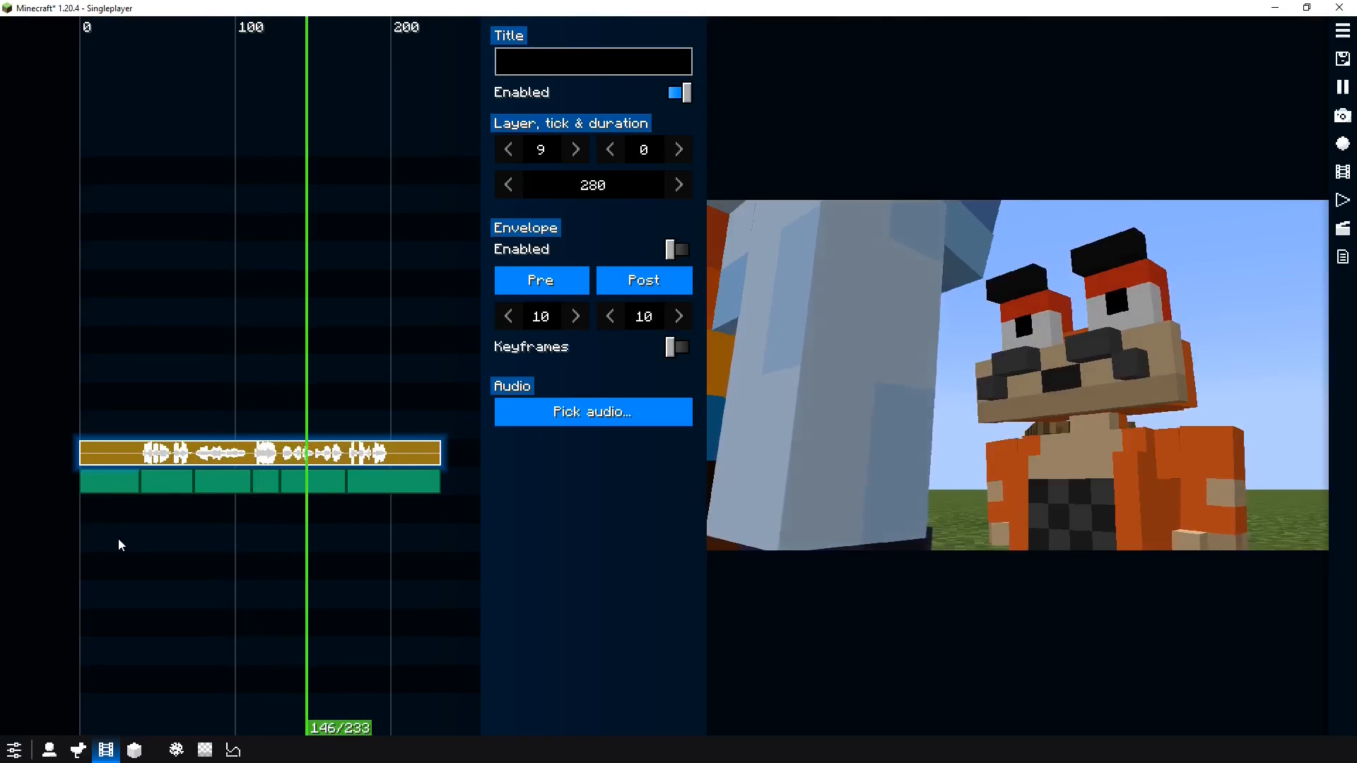
left_click_drag(216, 547, 197, 541)
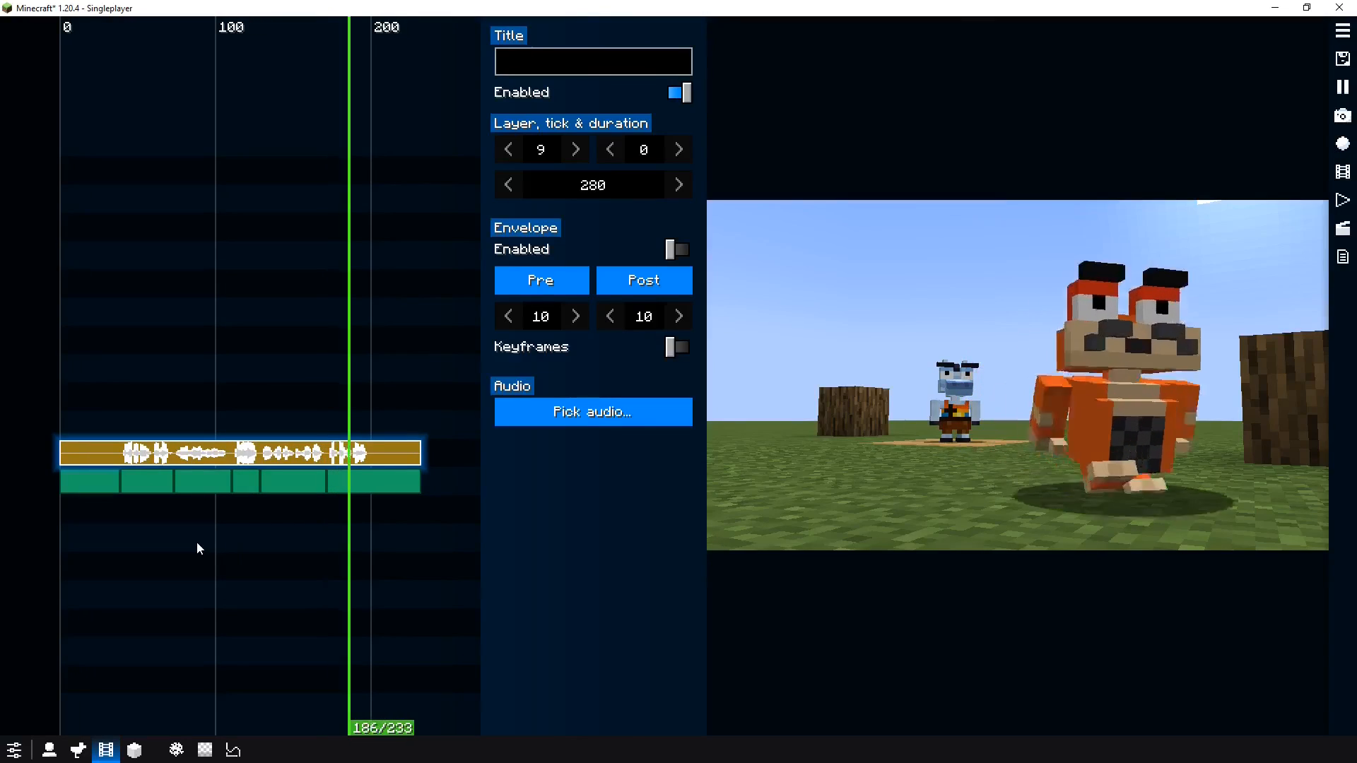
key("space")
Convert the first camera segment, ticks 0 to 39, into a Dolly clip
left_click(103, 485)
right_click(83, 482)
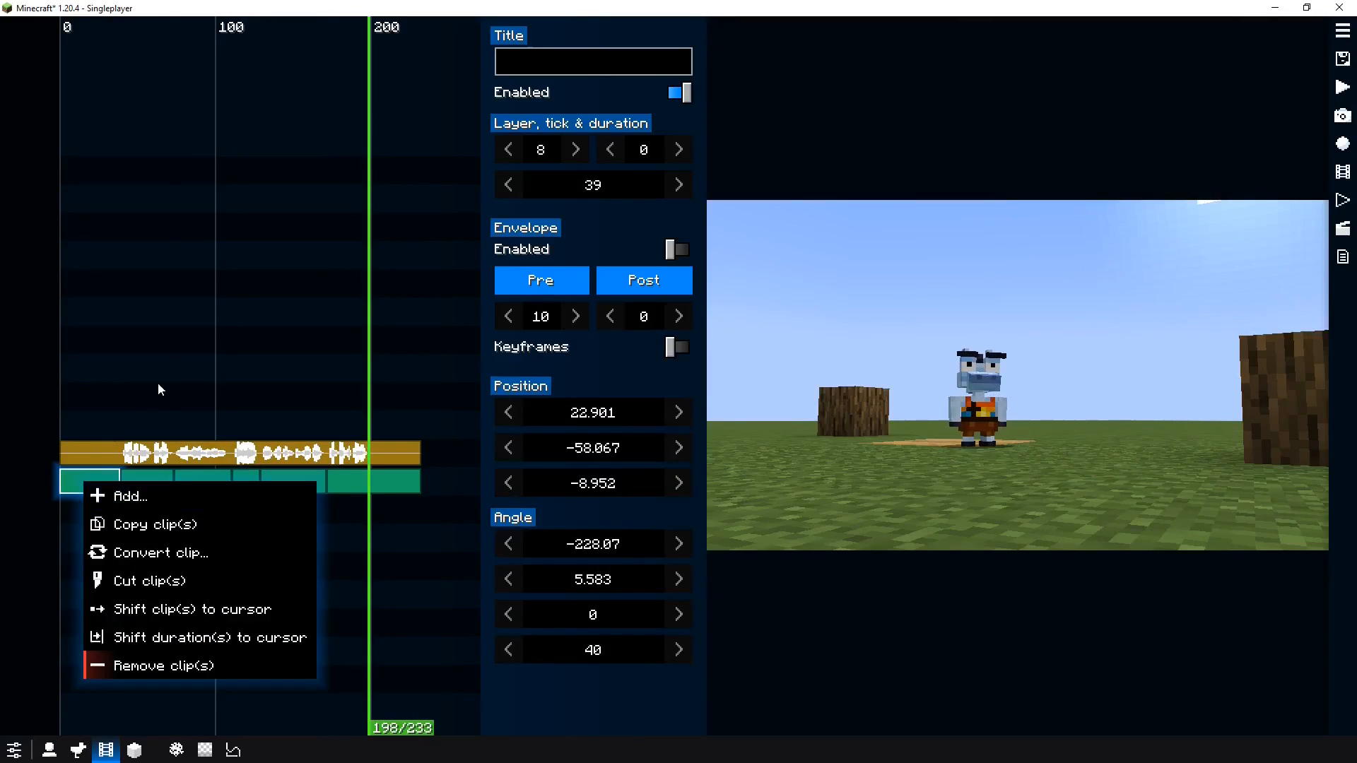
left_click_drag(159, 383, 72, 396)
left_click_drag(104, 450, 78, 395)
left_click(83, 483)
right_click(74, 481)
left_click(140, 544)
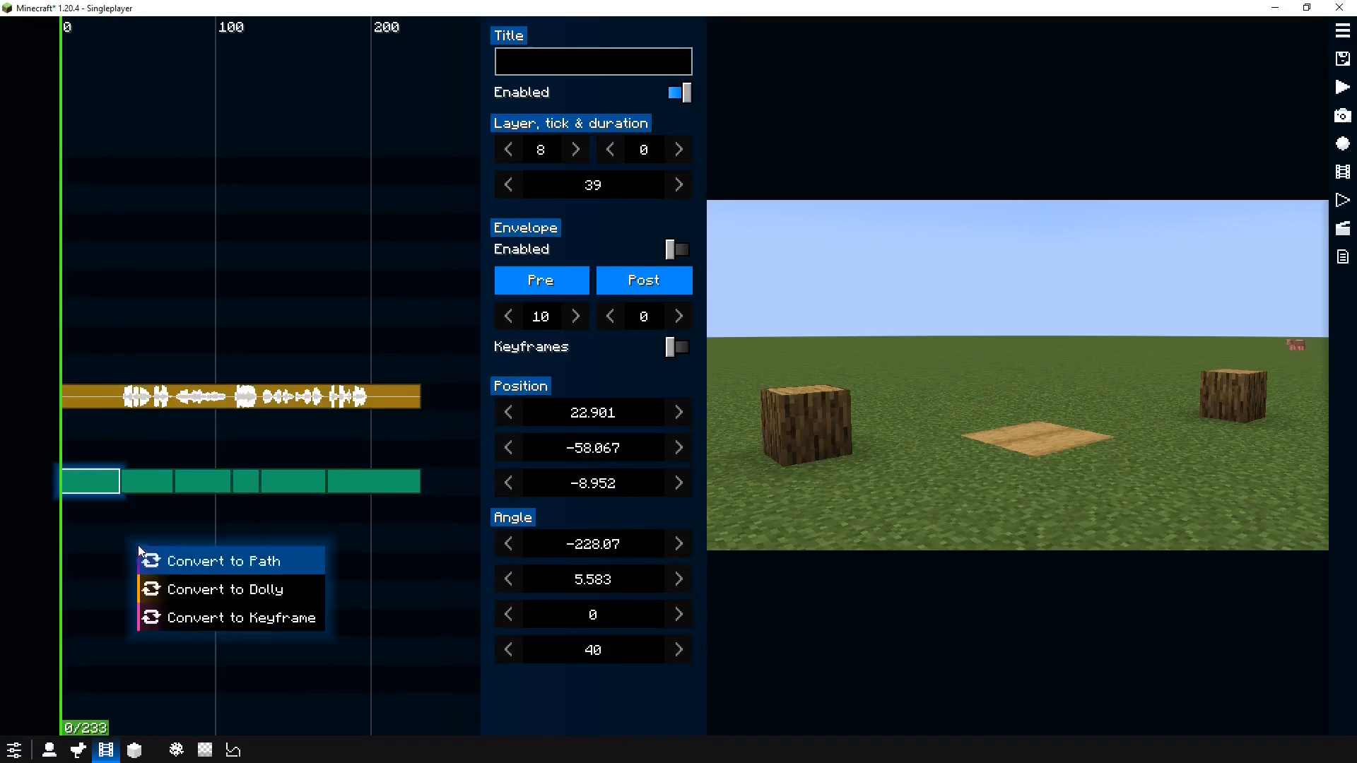
left_click(191, 589)
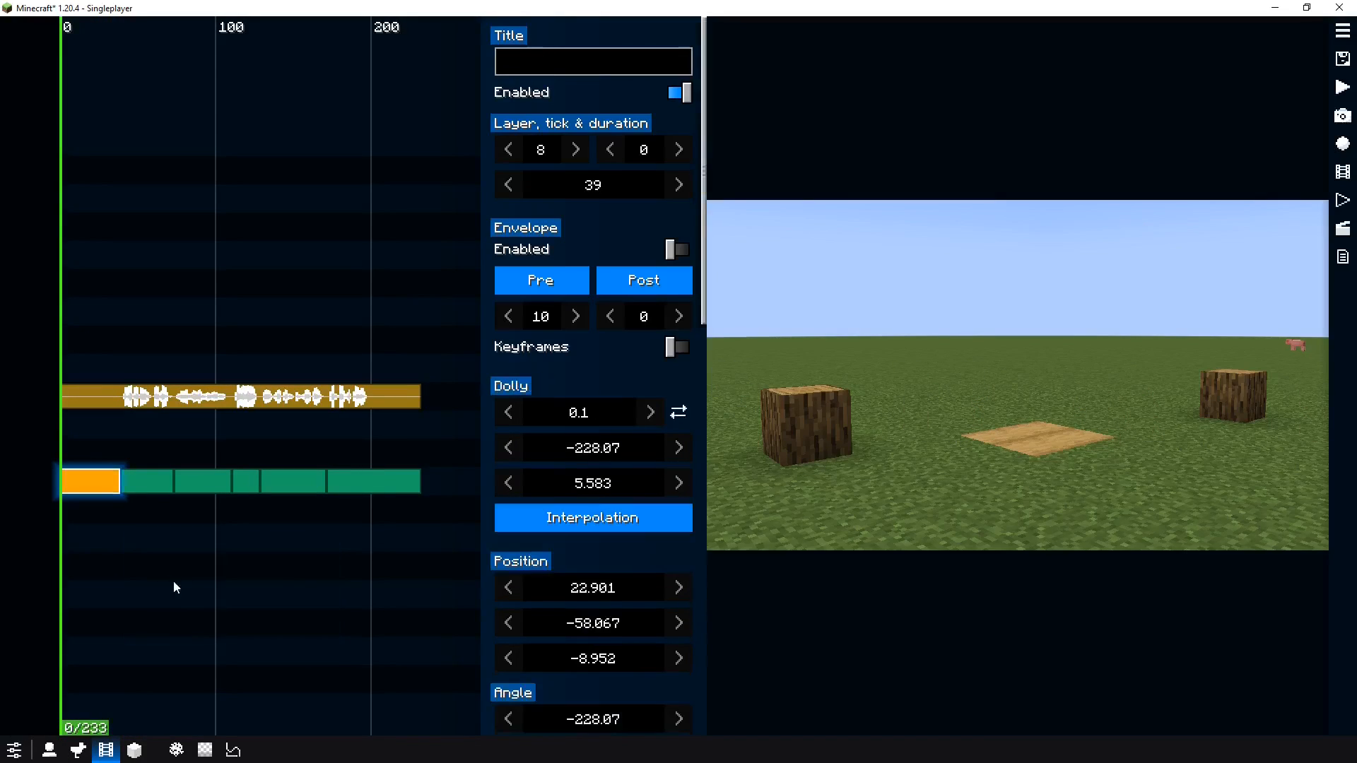
Play back the opening Dolly camera segment to review its motion
key("space")
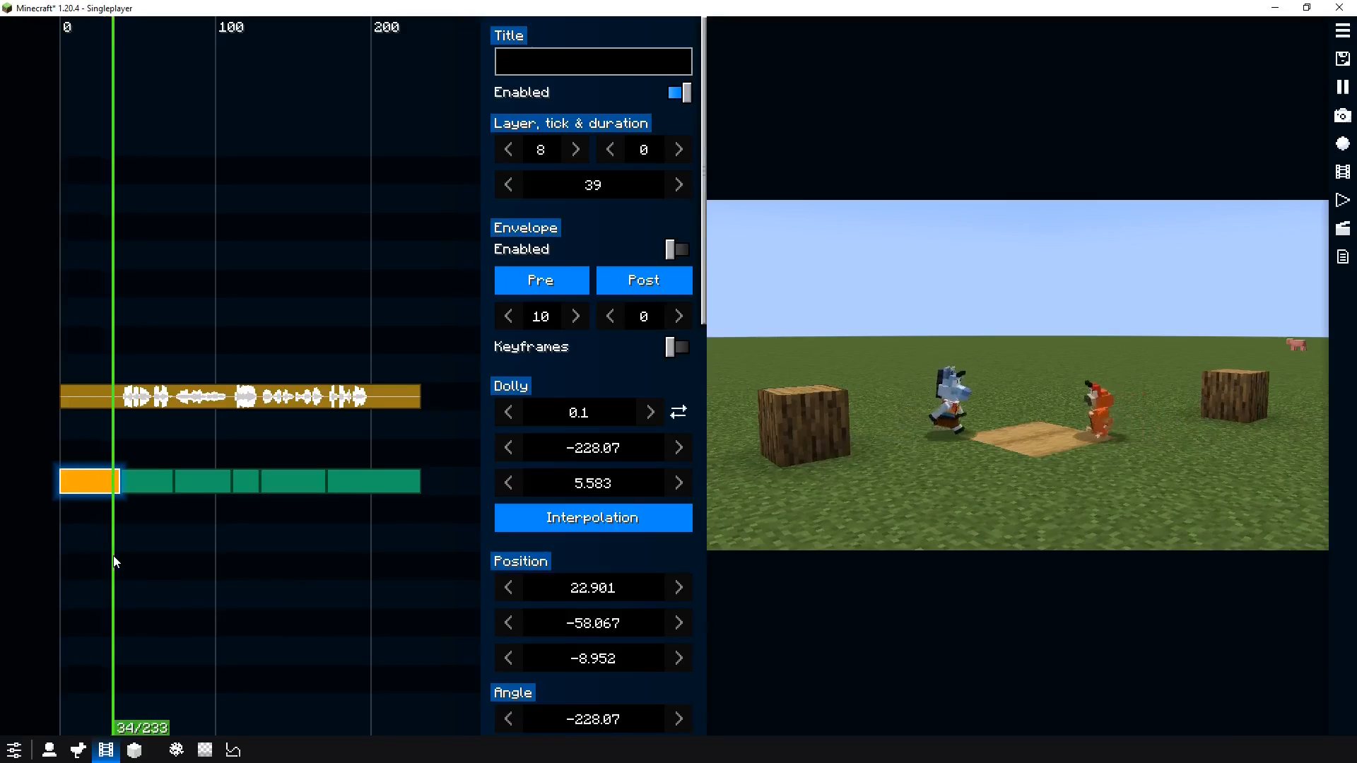
key("space")
left_click(93, 530)
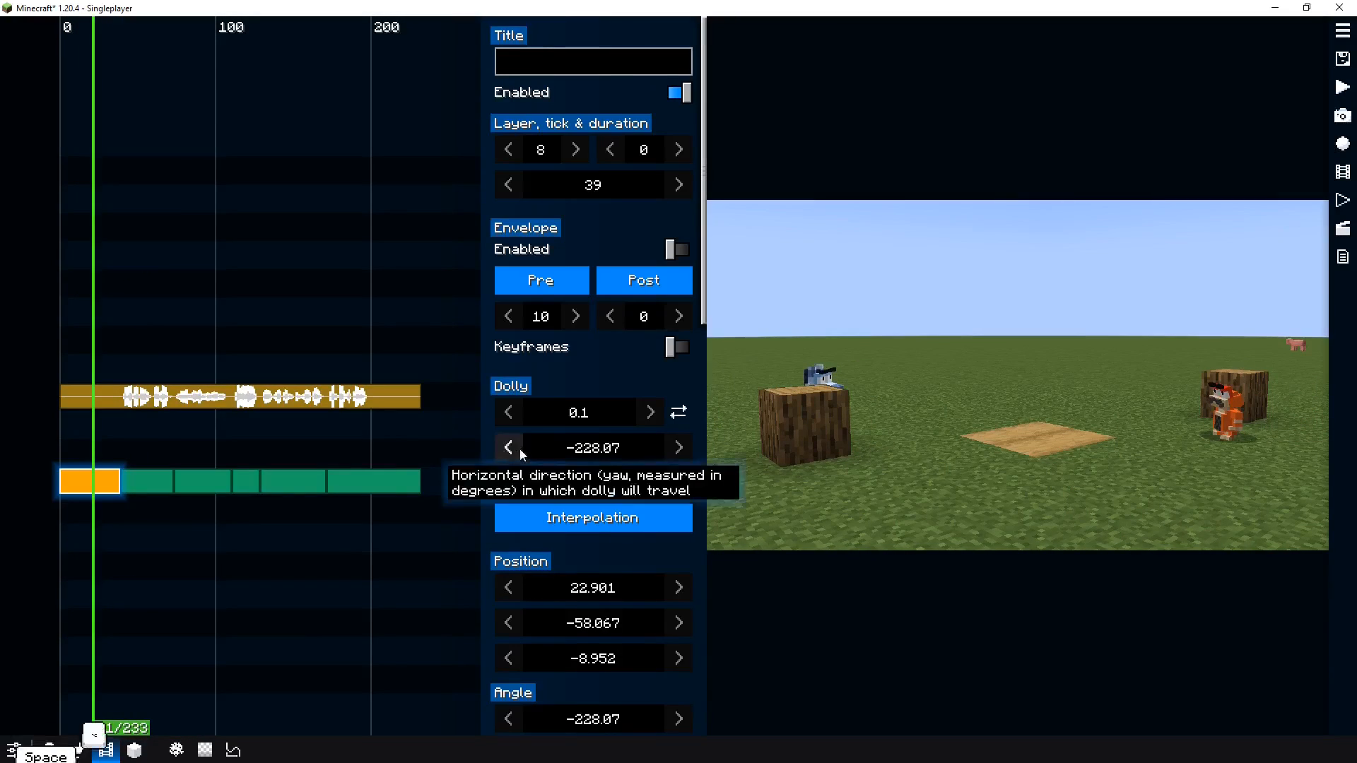
Adjust the first segment's dolly distance to 0.55 blocks and preview the result
left_click(576, 413)
left_click_drag(578, 414, 585, 414)
left_click(7, 532)
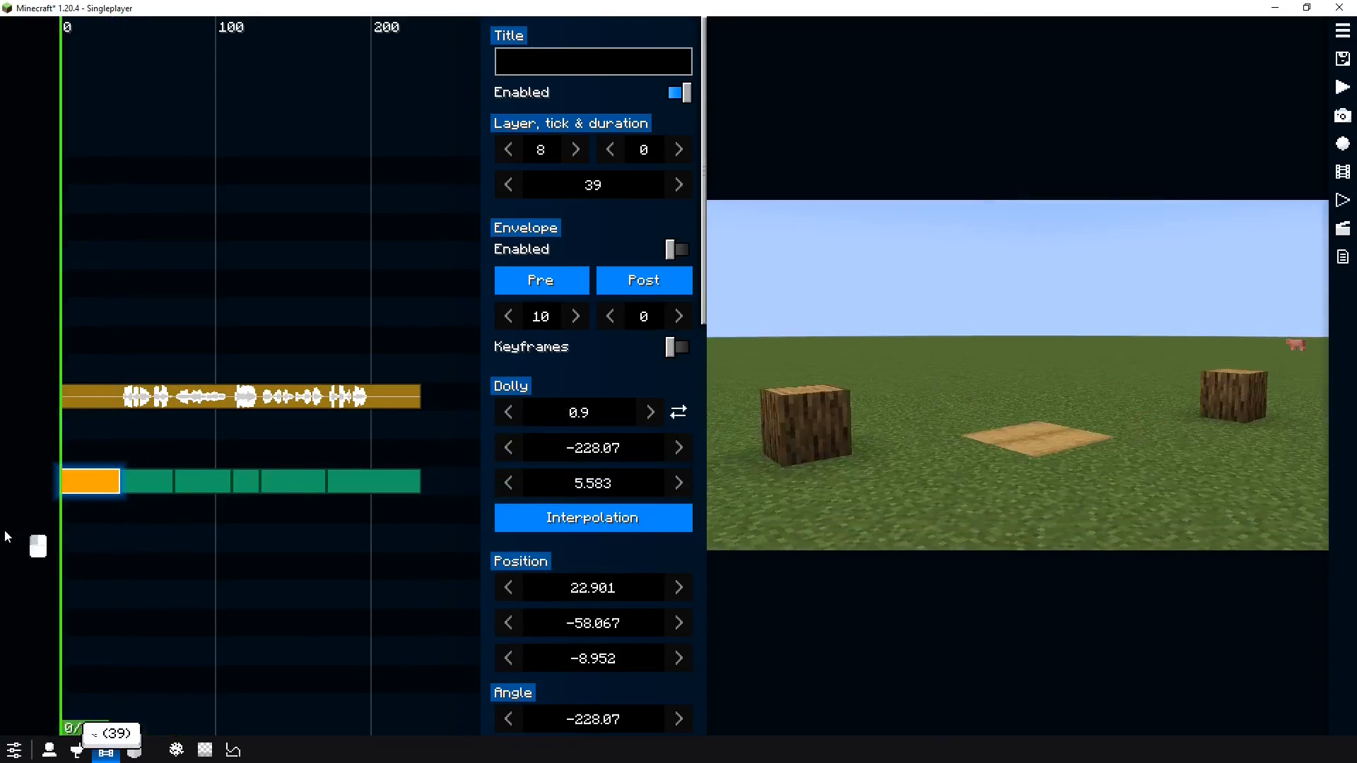
key("space")
key("space")
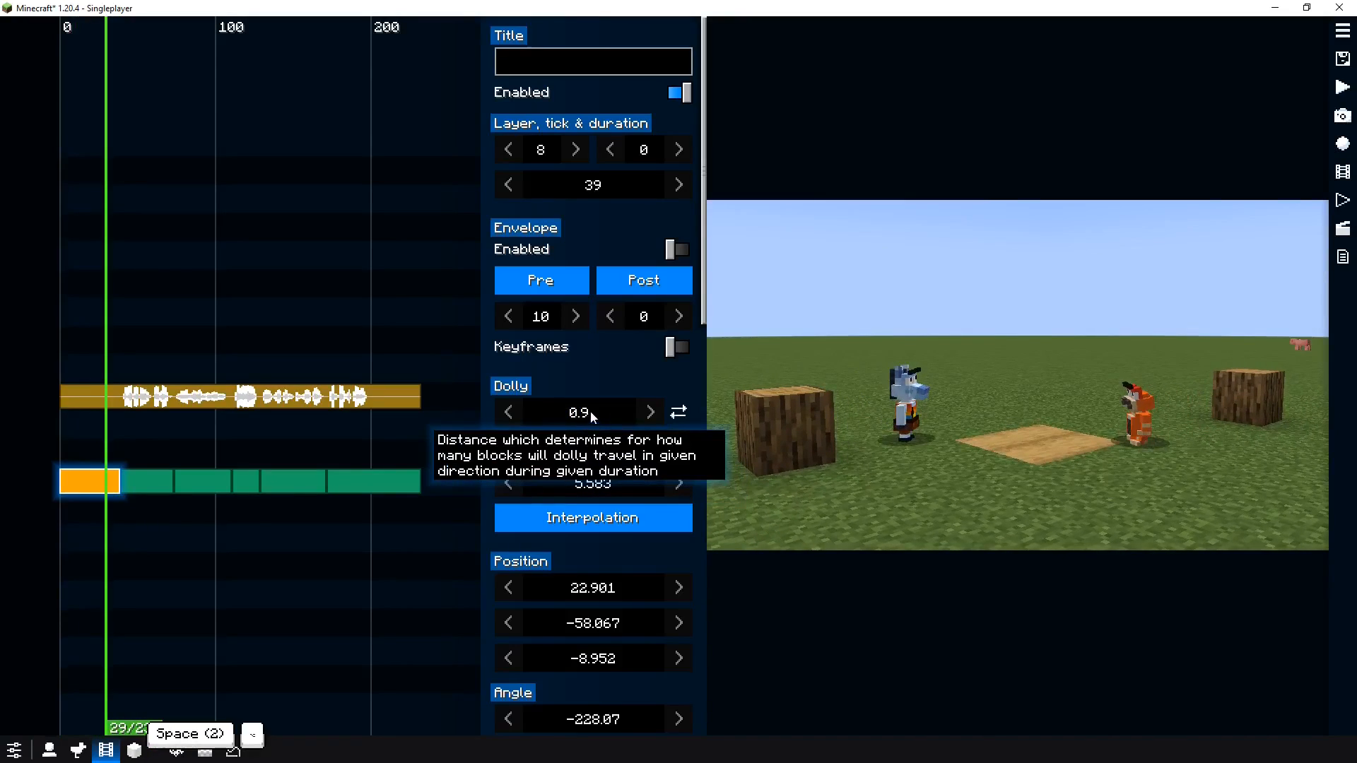
scroll(591, 411, "down", 20)
left_click(45, 531)
key("space")
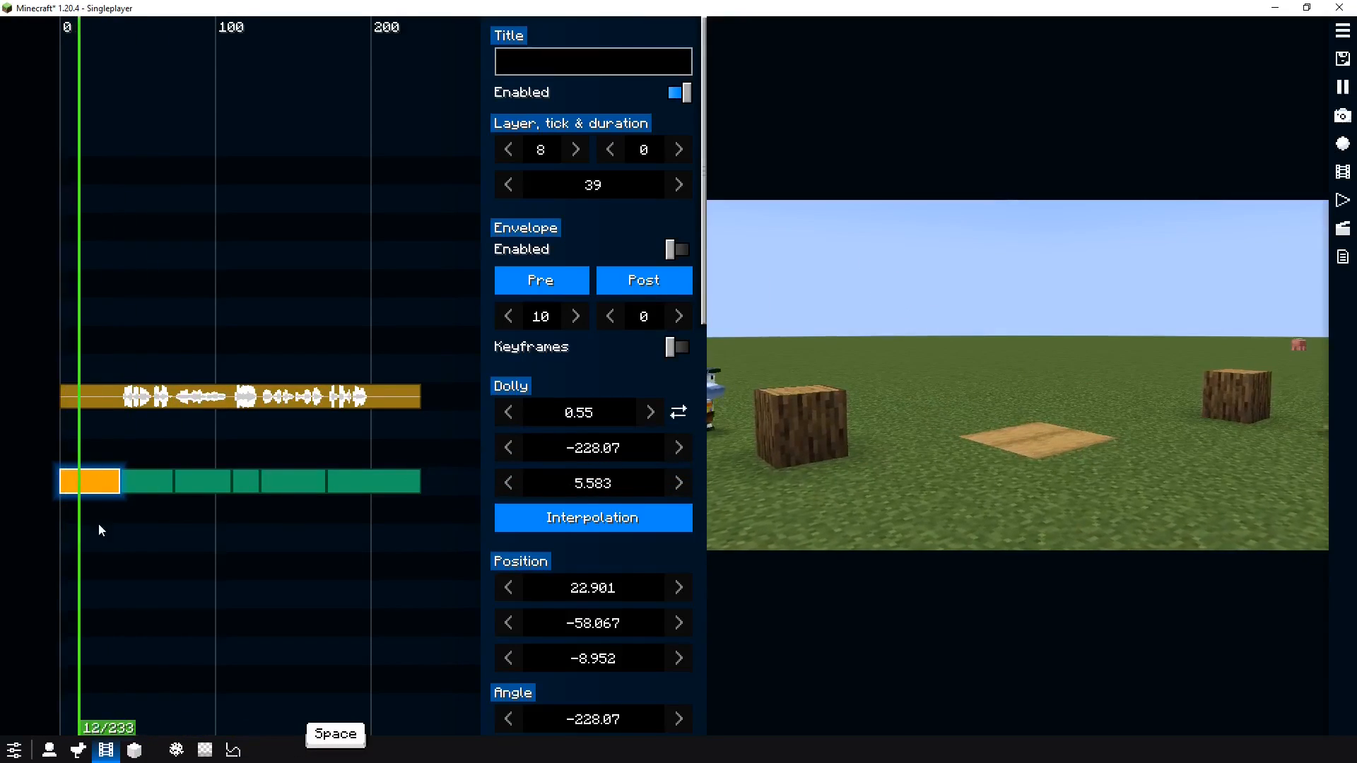
key("space")
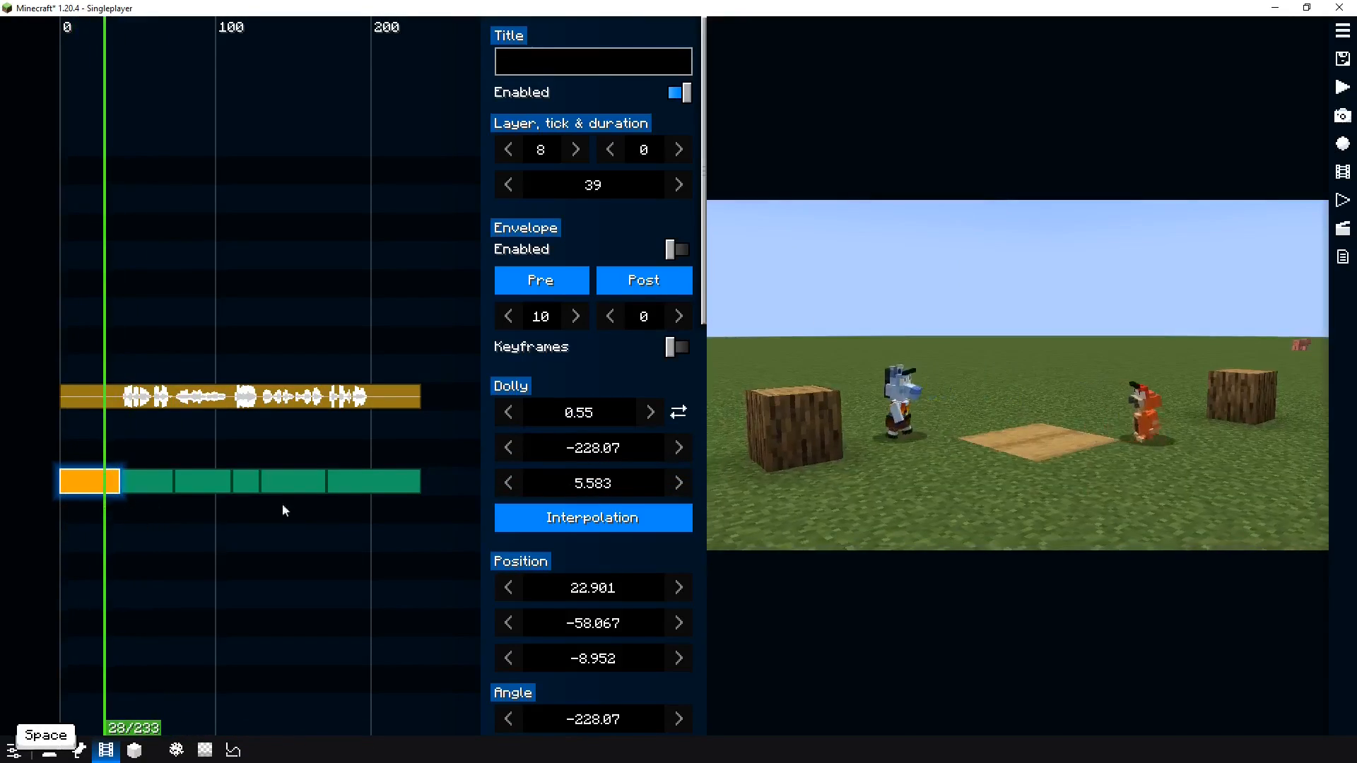
Set the first segment's dolly interpolation to Quadratic In/out and preview it
left_click(563, 517)
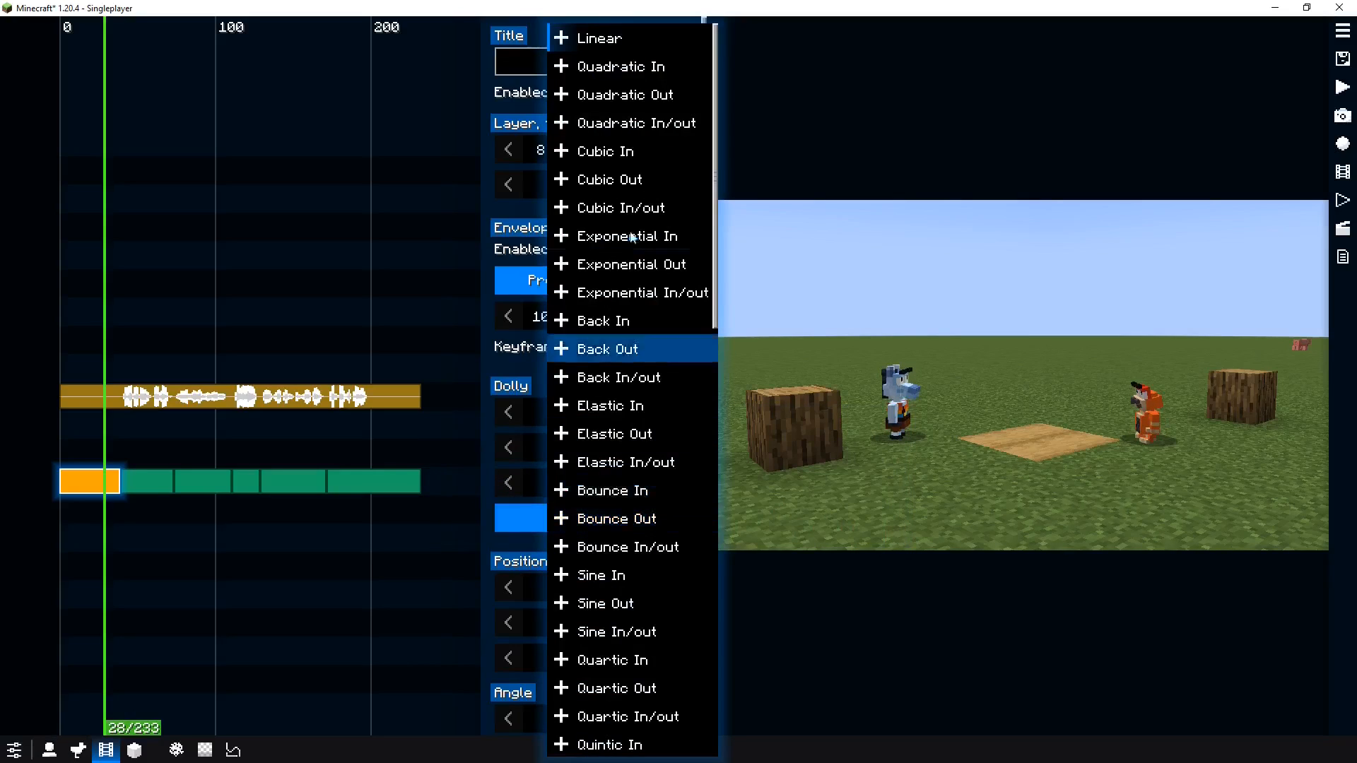
left_click(640, 125)
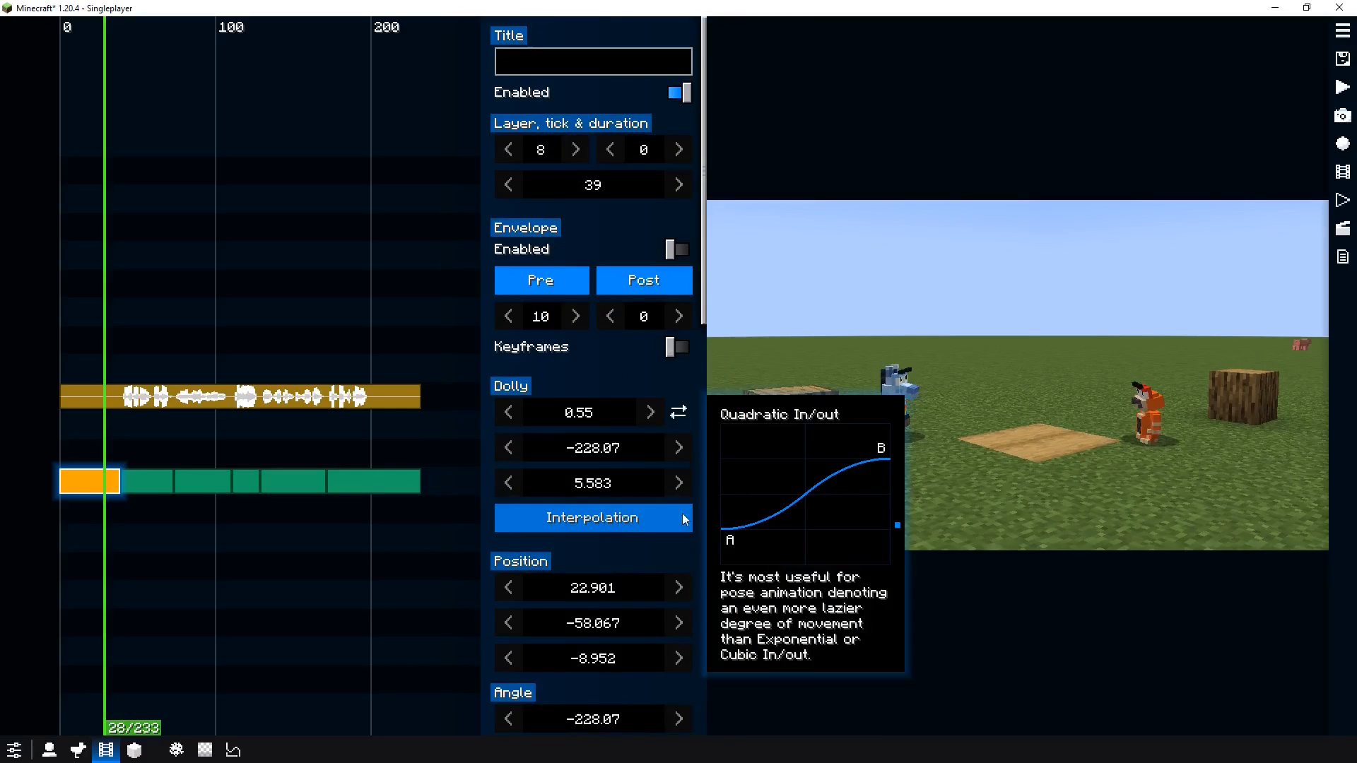
key("space")
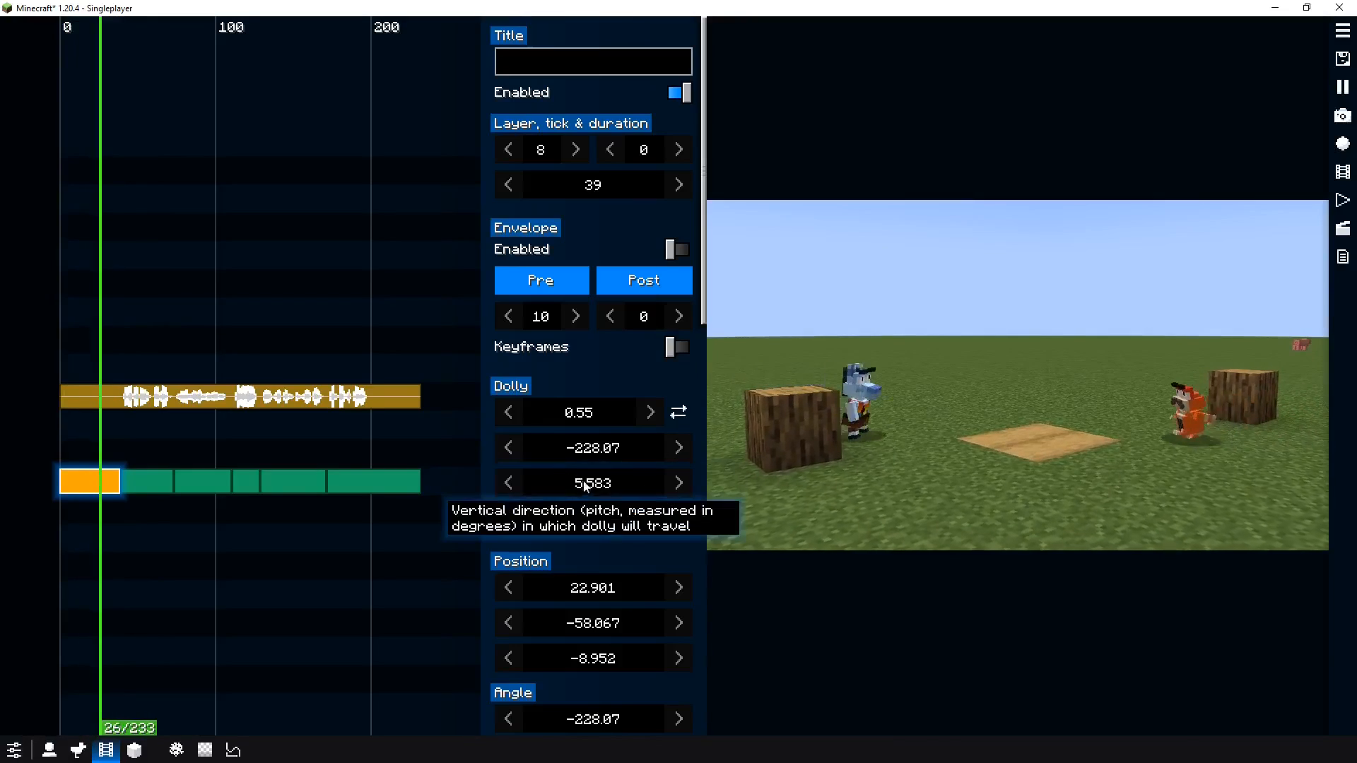
key("space")
Try Exponential Out interpolation for the first dolly segment and preview it
left_click(586, 517)
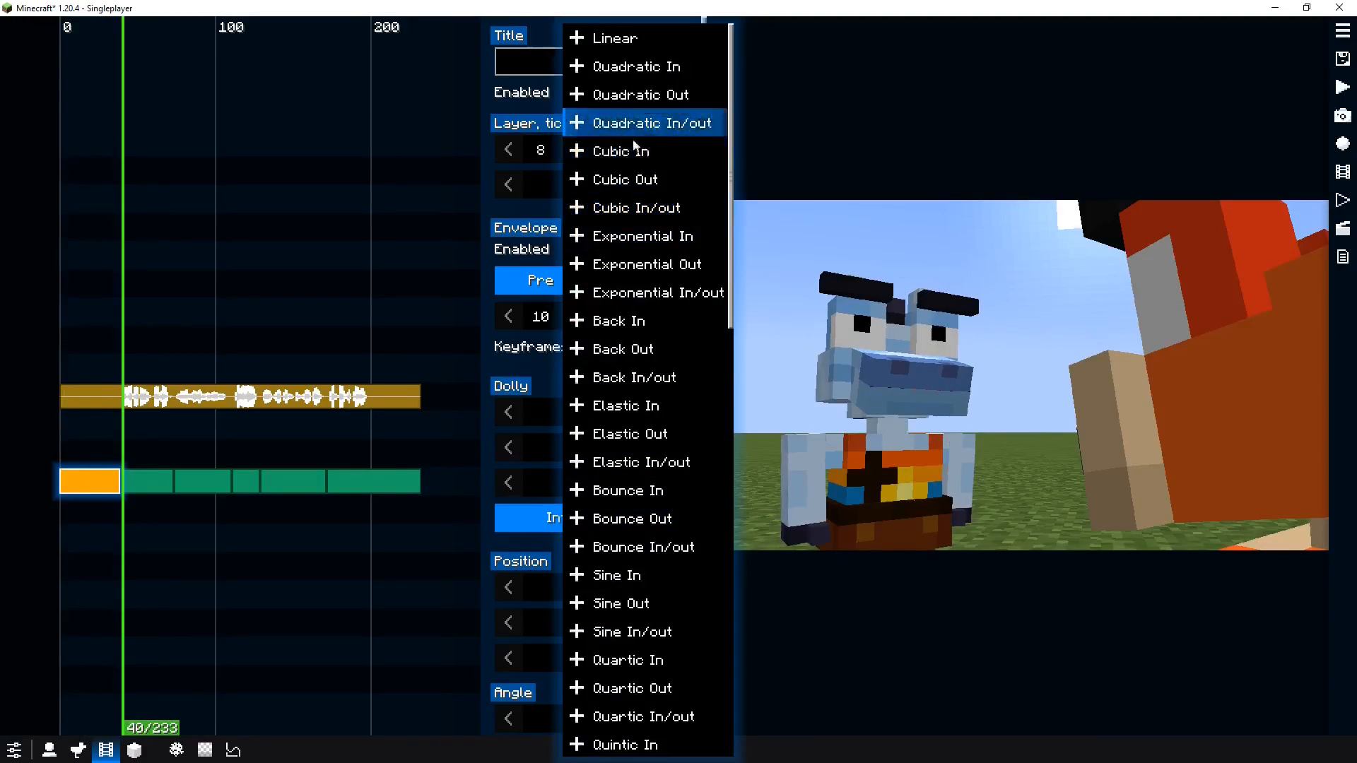
left_click(650, 268)
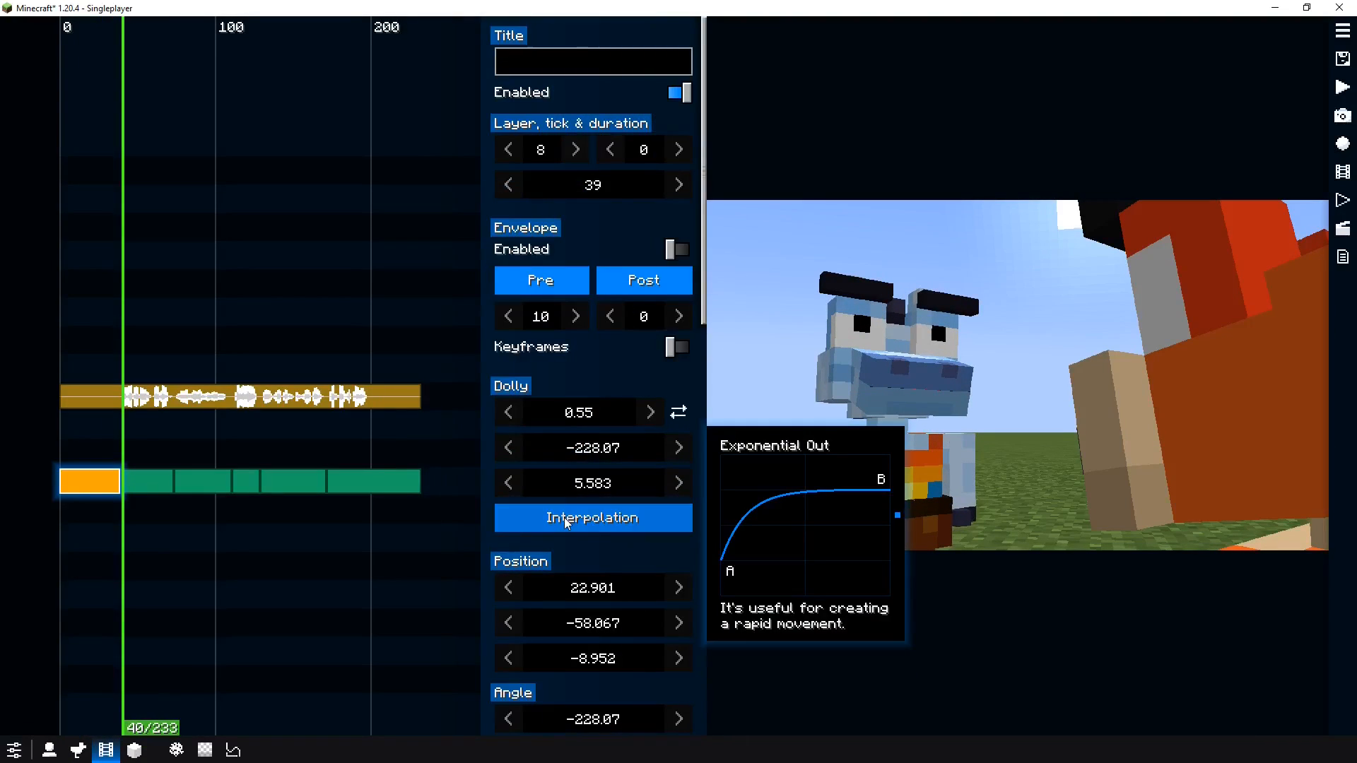
key("space")
key("space")
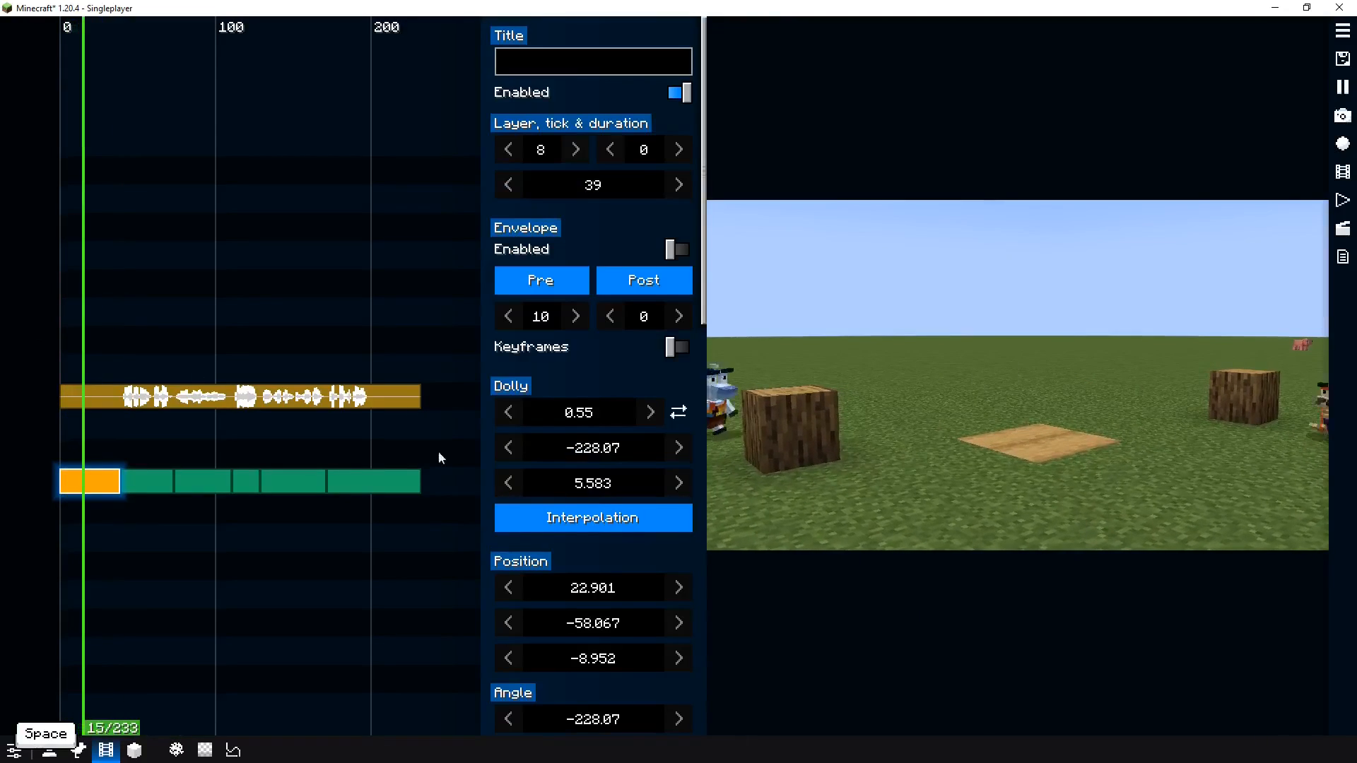
Try Exponential In/out interpolation for the first dolly segment and preview it
left_click(599, 518)
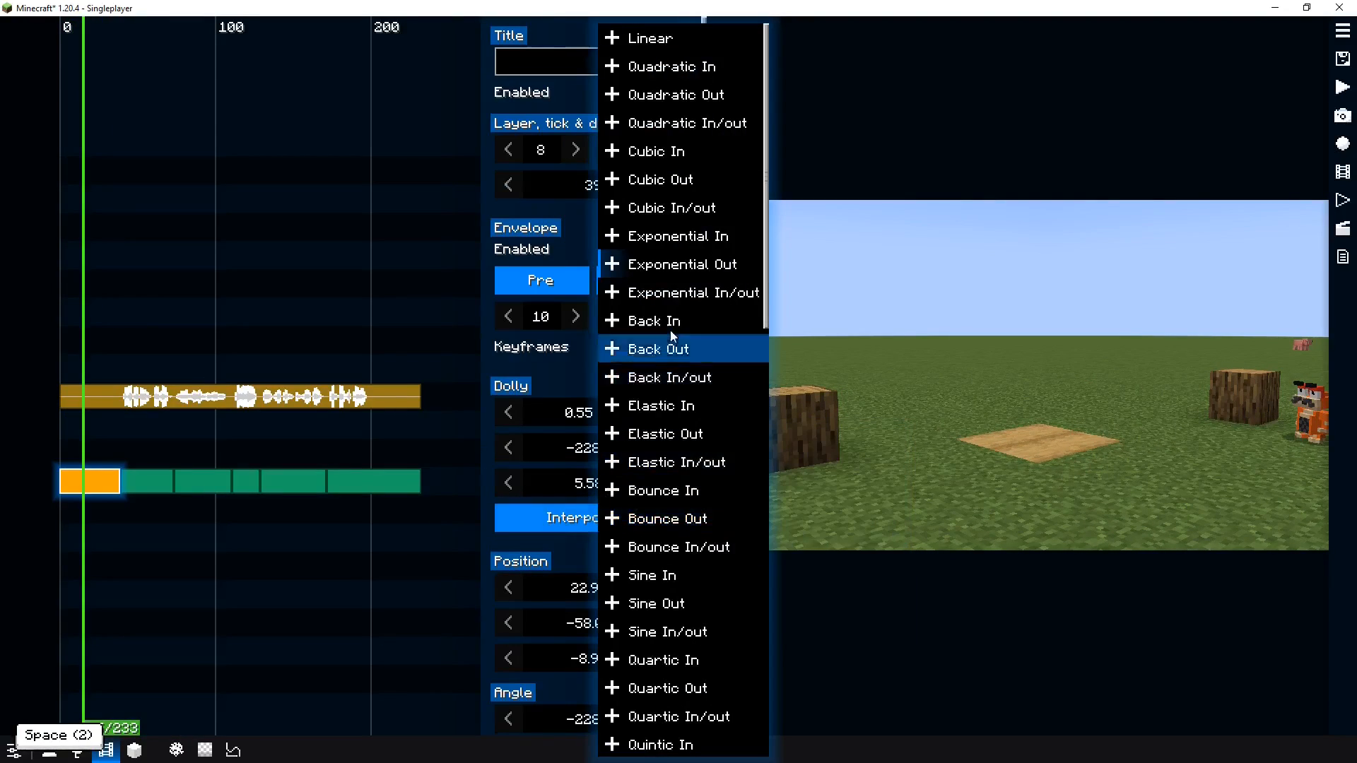
left_click(651, 292)
key("space")
key("space")
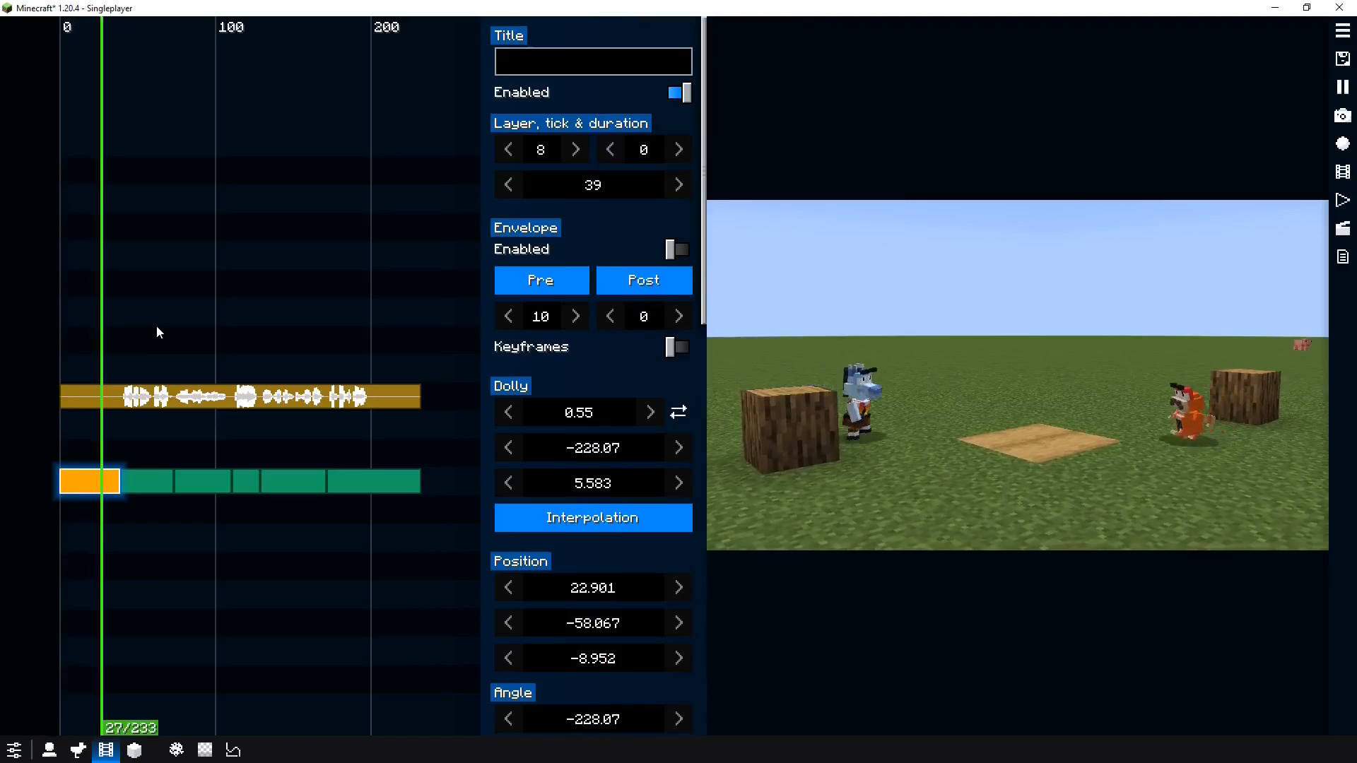
Restore Quadratic In/out interpolation on the first dolly segment and replay the opening cuts
left_click(592, 518)
left_click(653, 124)
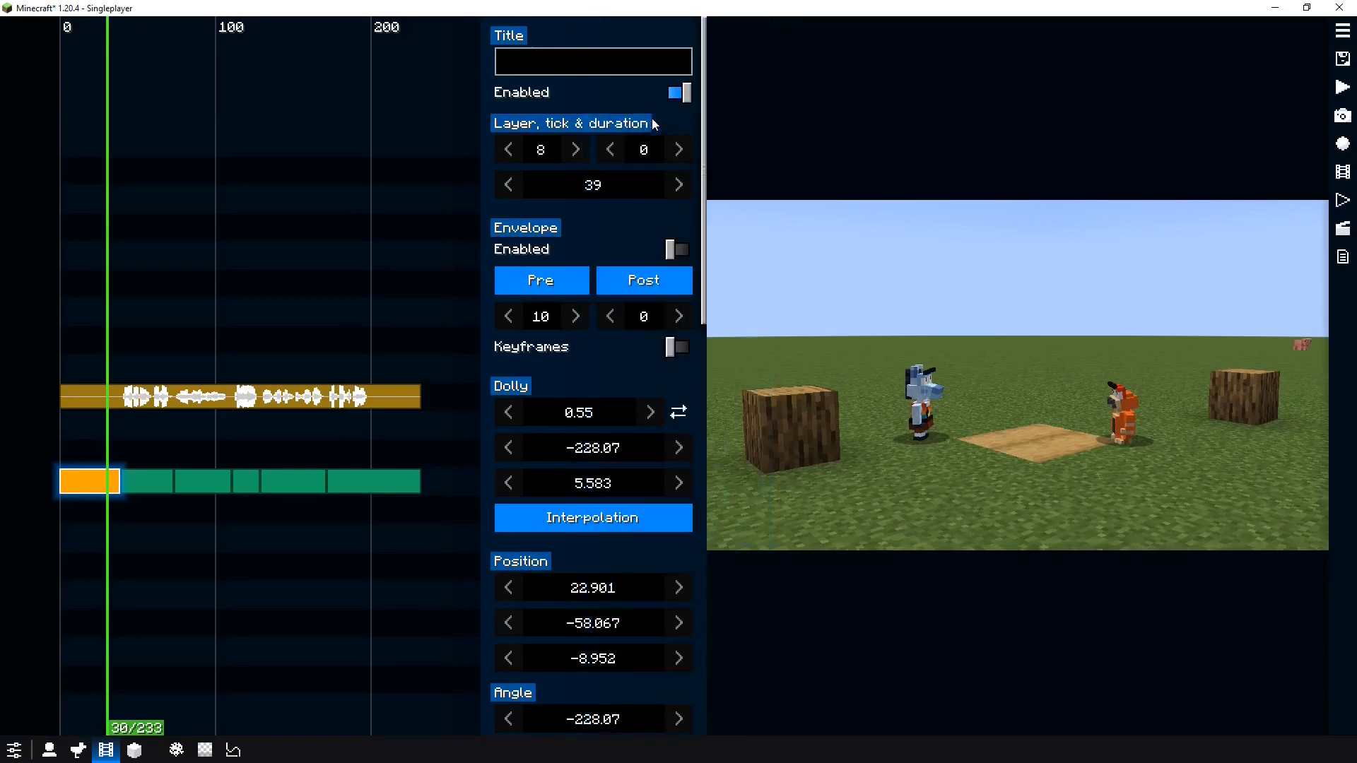
mouse_move(574, 528)
key("space")
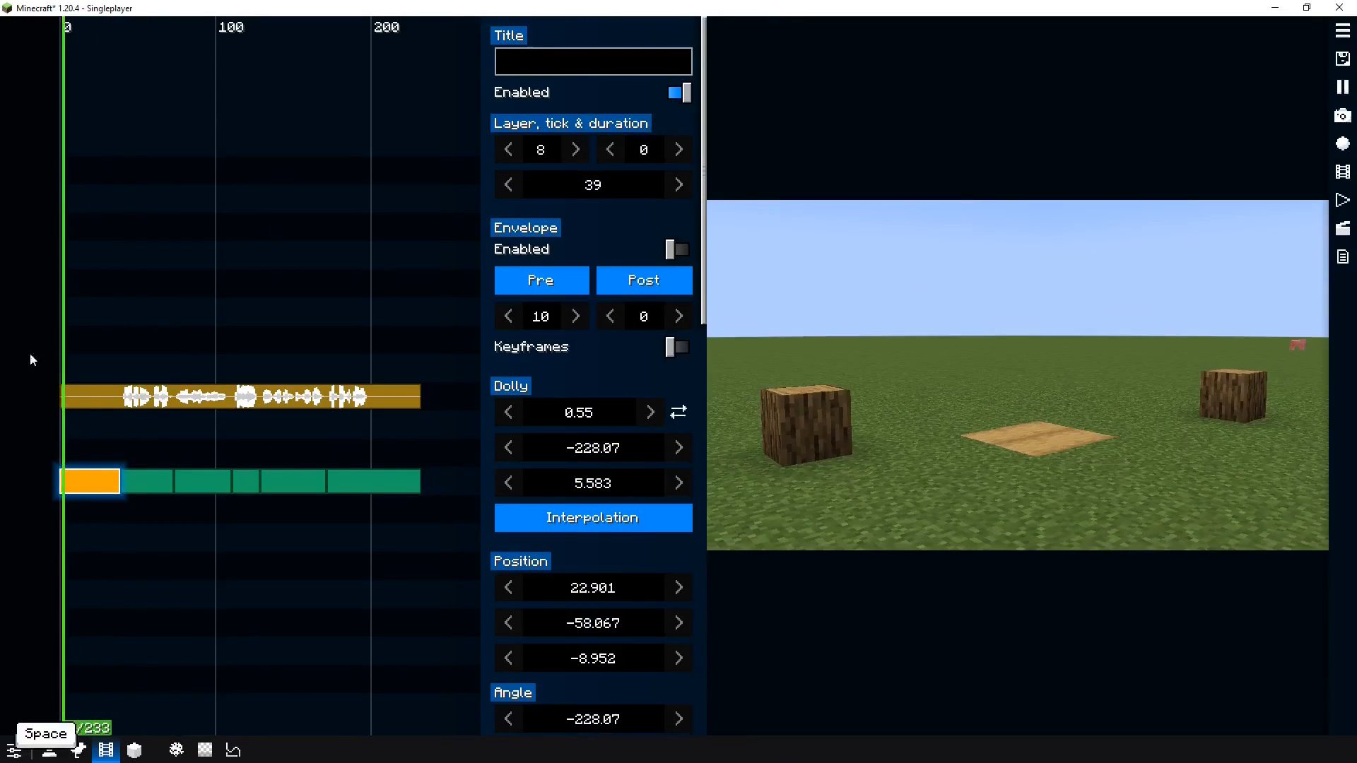
key("space")
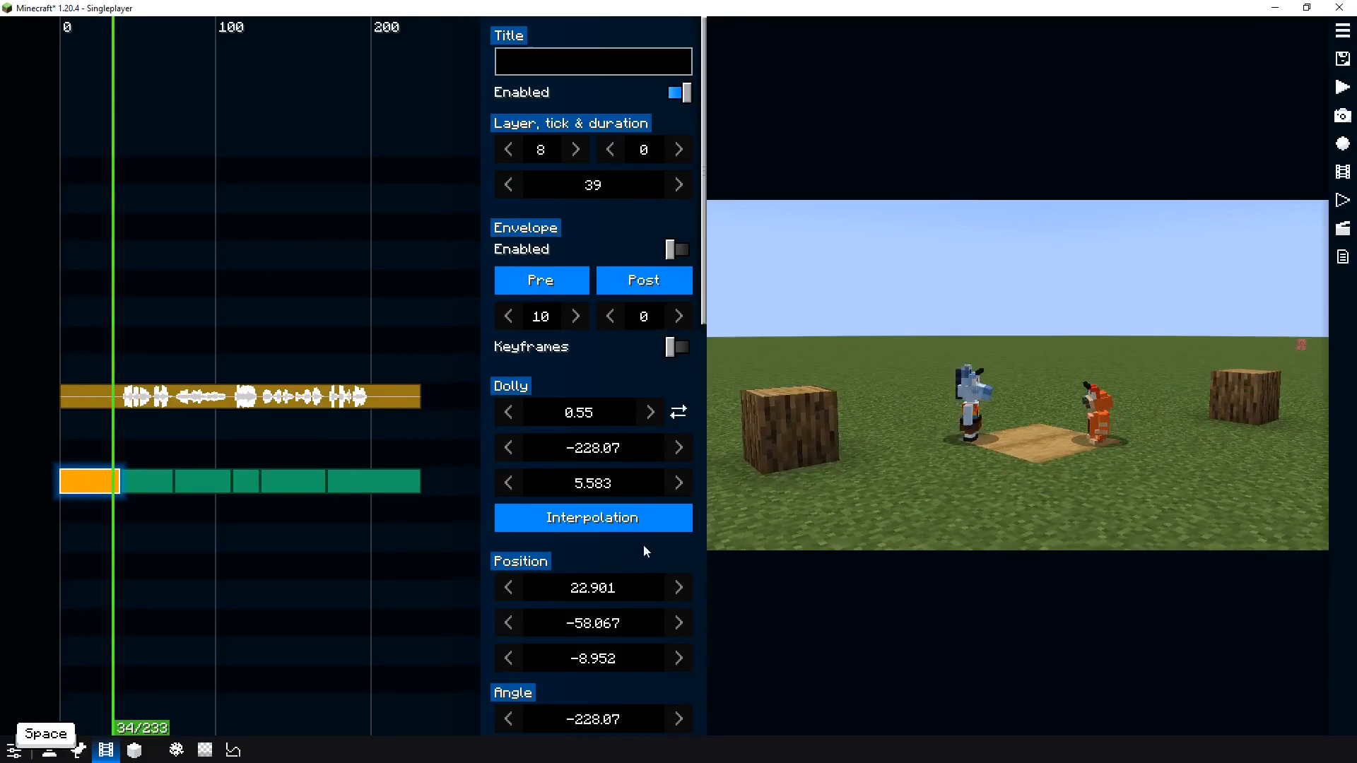
key("space")
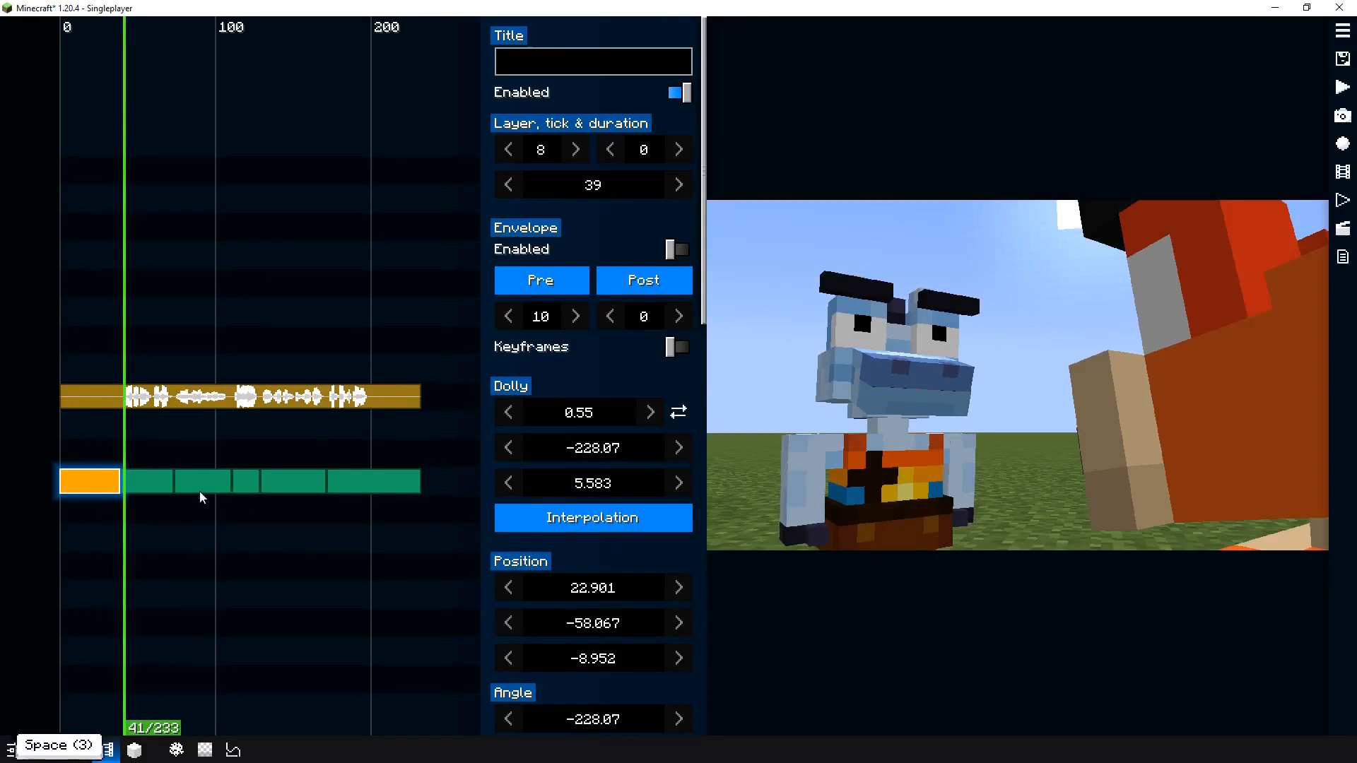
key("space")
Convert the second camera segment, starting at tick 39, into a Dolly clip and preview it
key("space")
left_click(151, 487)
right_click(152, 486)
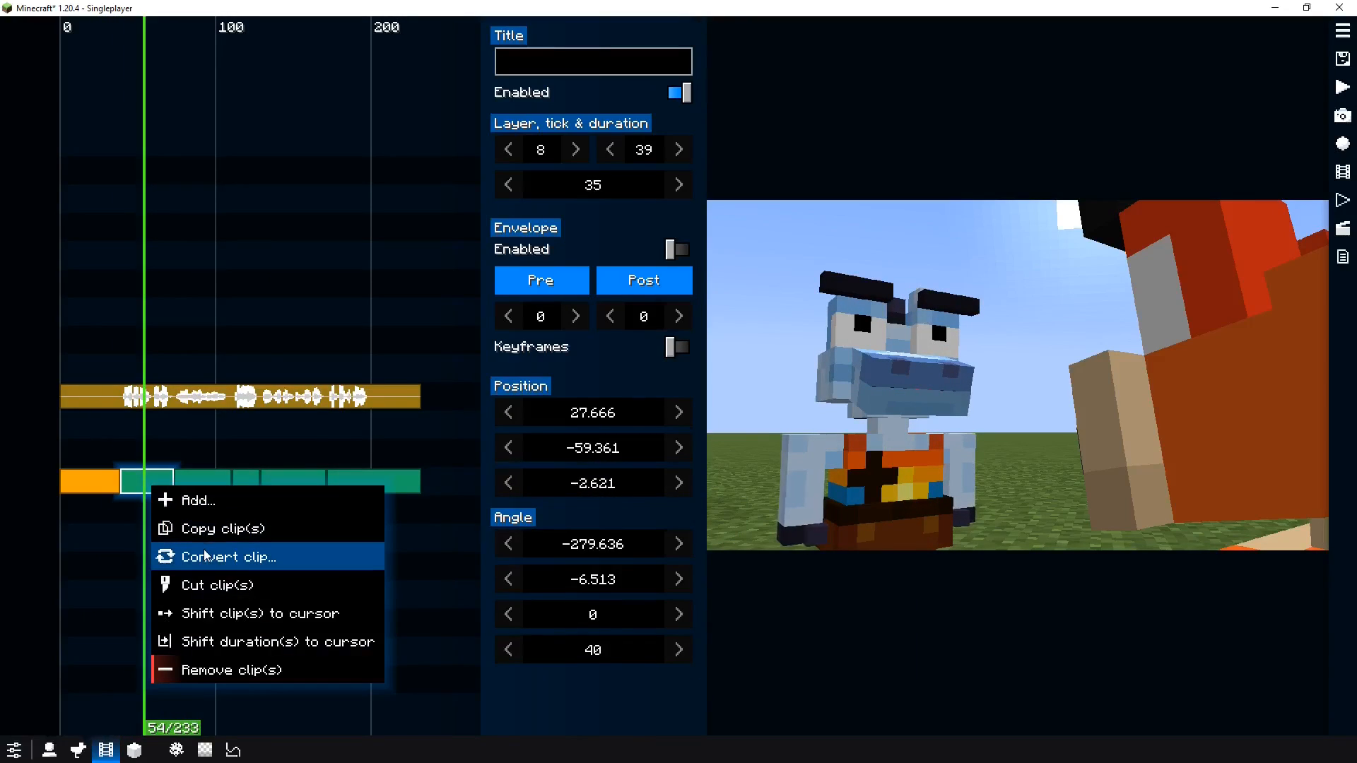
left_click(212, 558)
left_click(287, 593)
left_click(94, 515)
key("space")
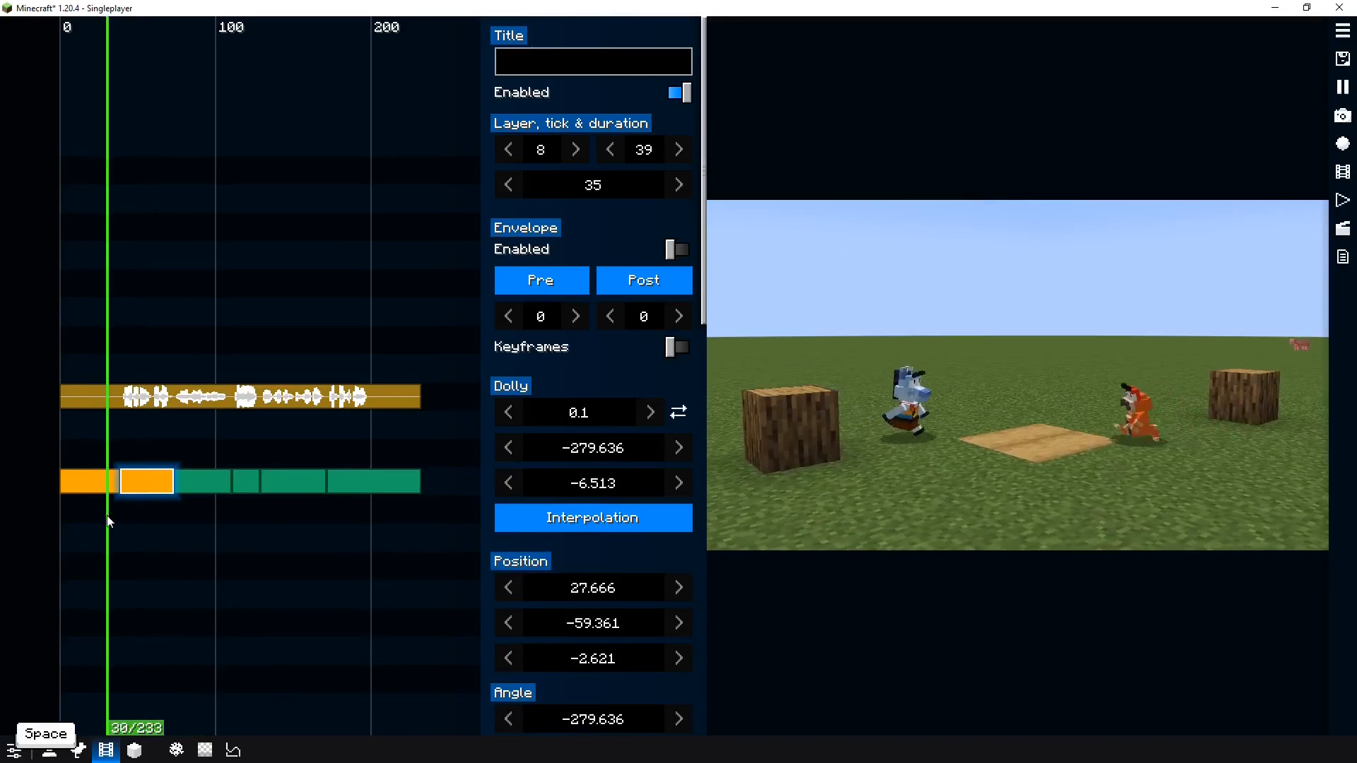
key("space")
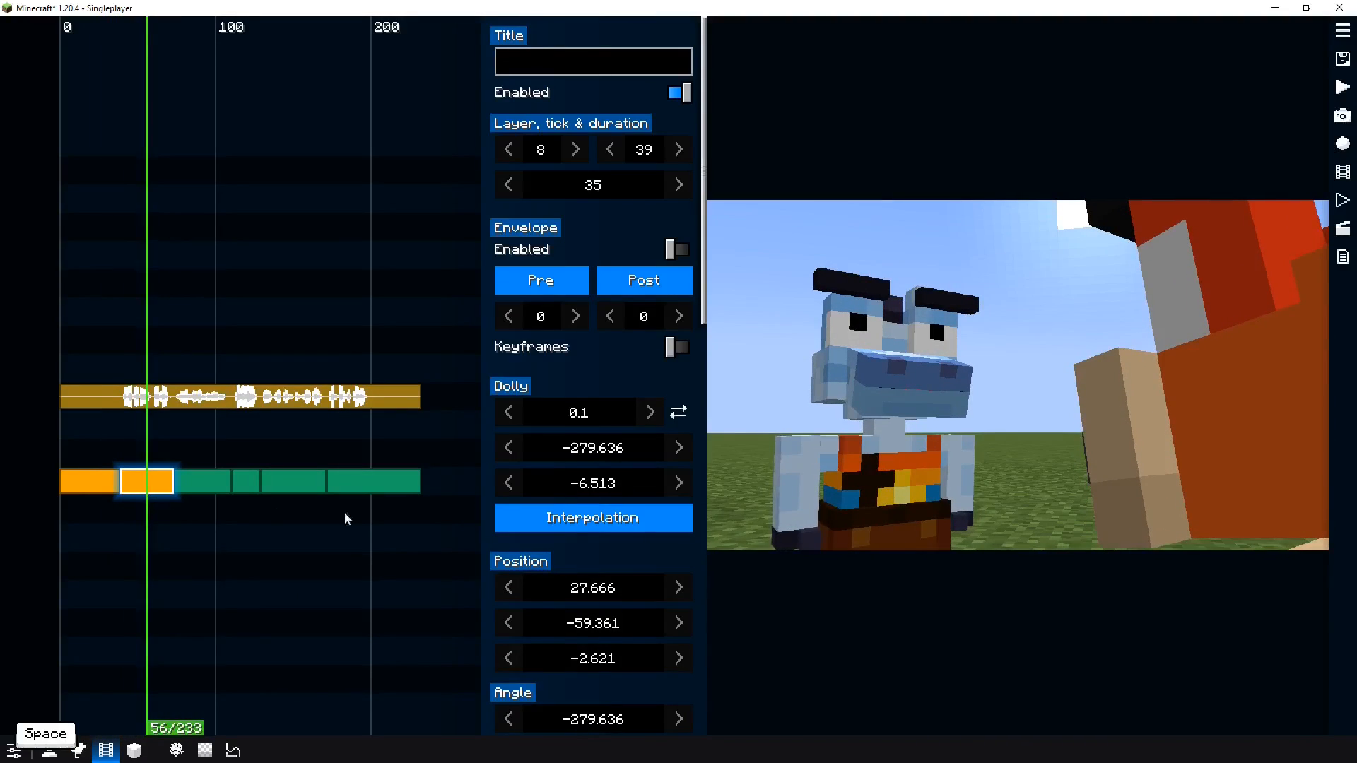
Set the second segment's dolly distance to 0.1/3 blocks and preview the shot
left_click(600, 410)
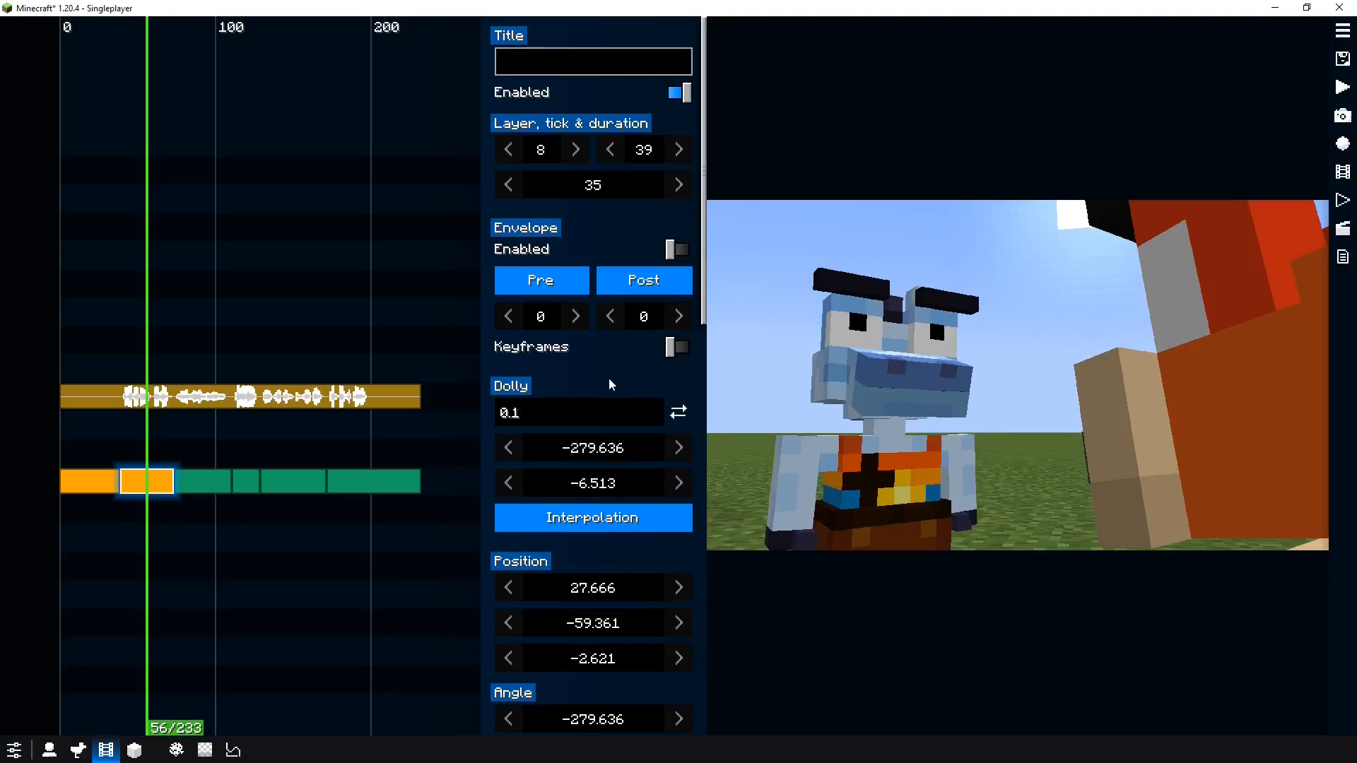
key("Return")
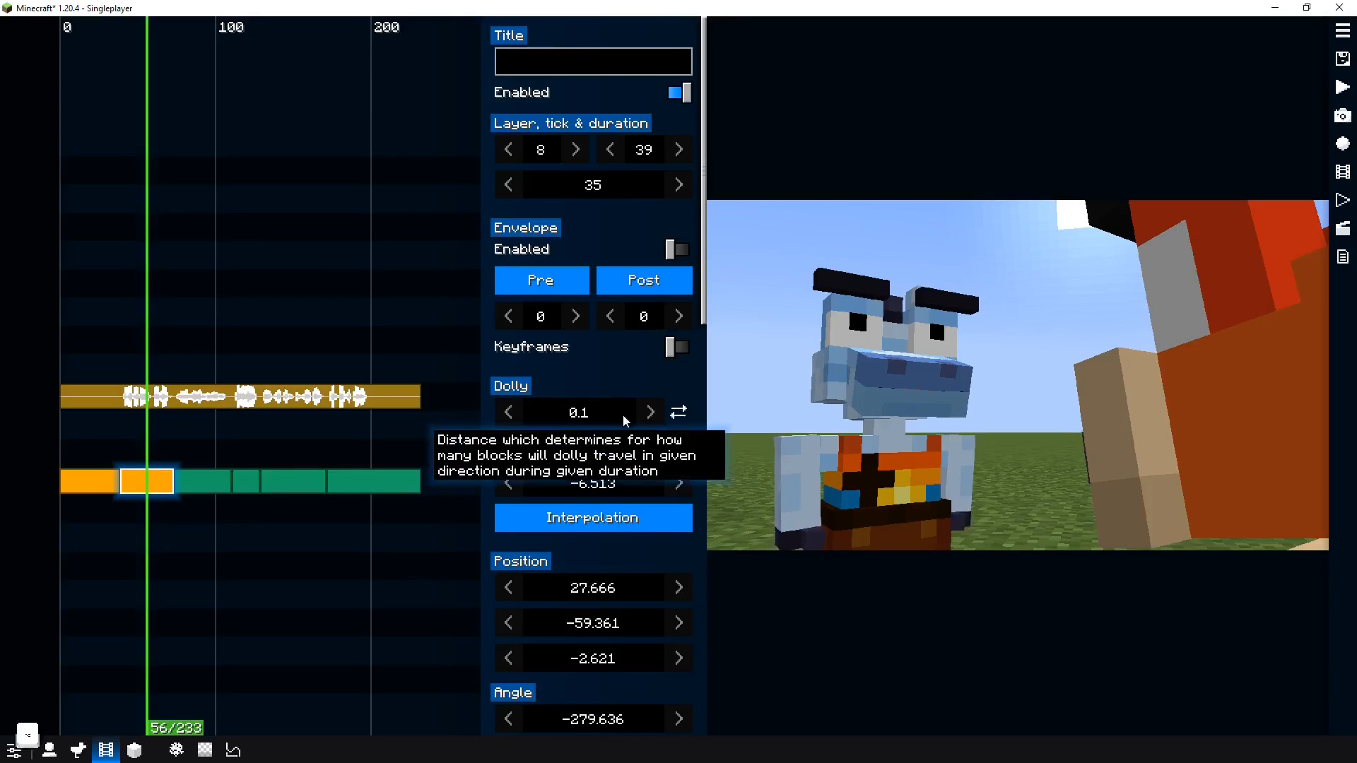
mouse_move(622, 415)
left_mouse_down()
mouse_move(594, 418)
mouse_move(616, 421)
left_mouse_up()
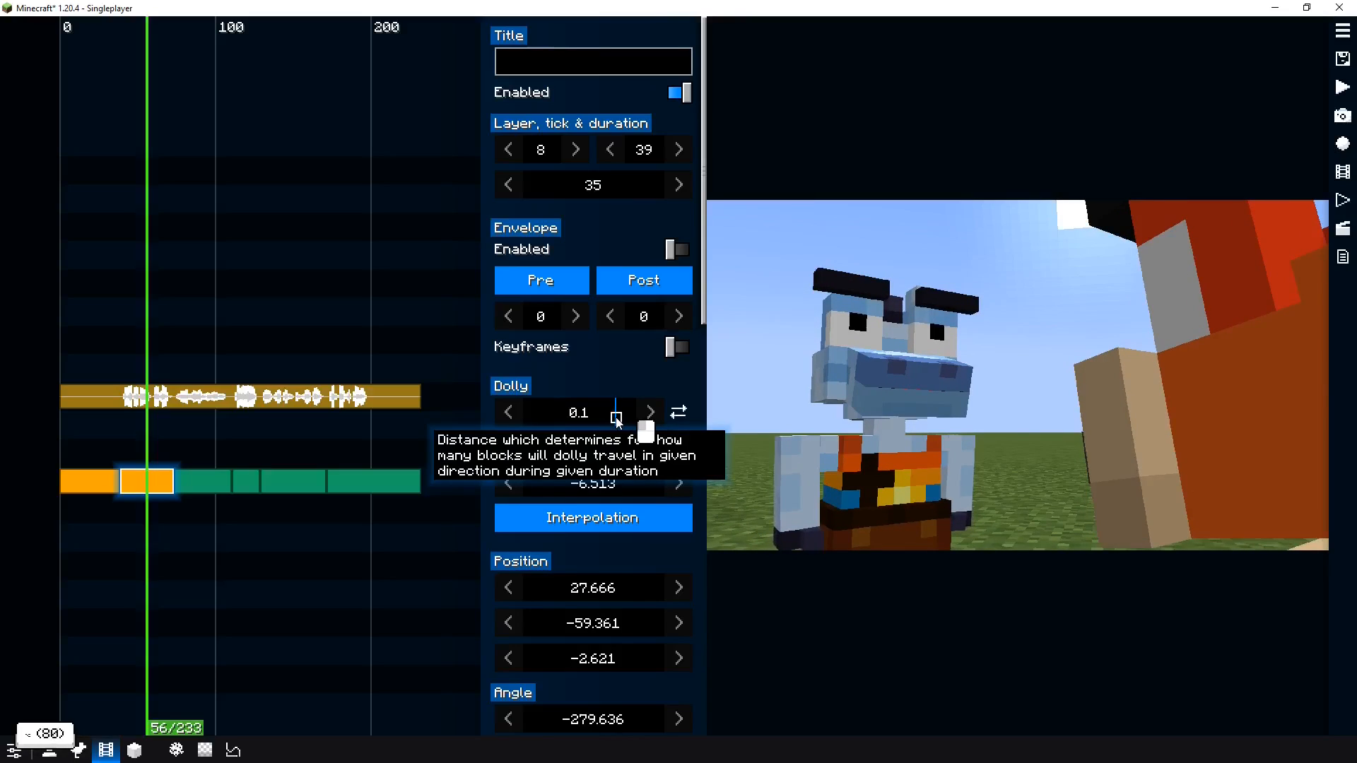
left_click(608, 417)
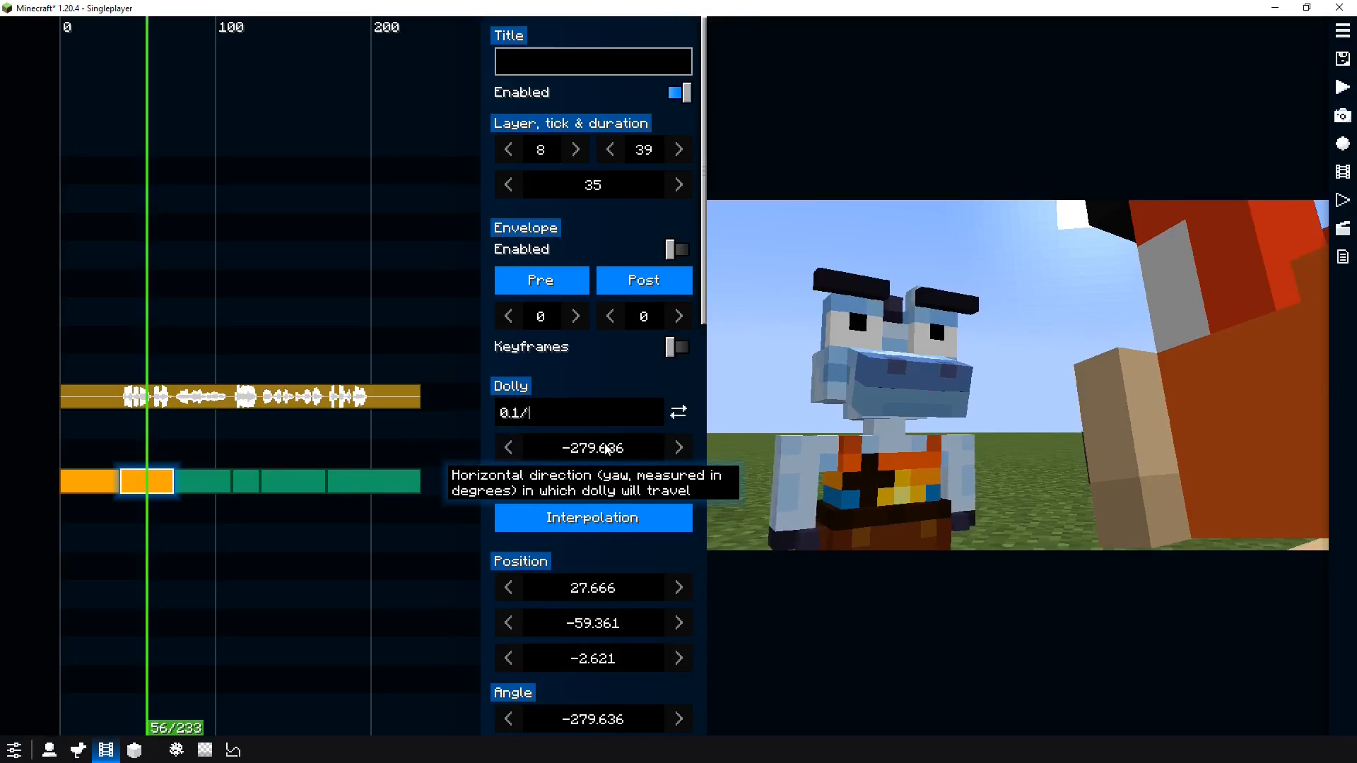
key("Return")
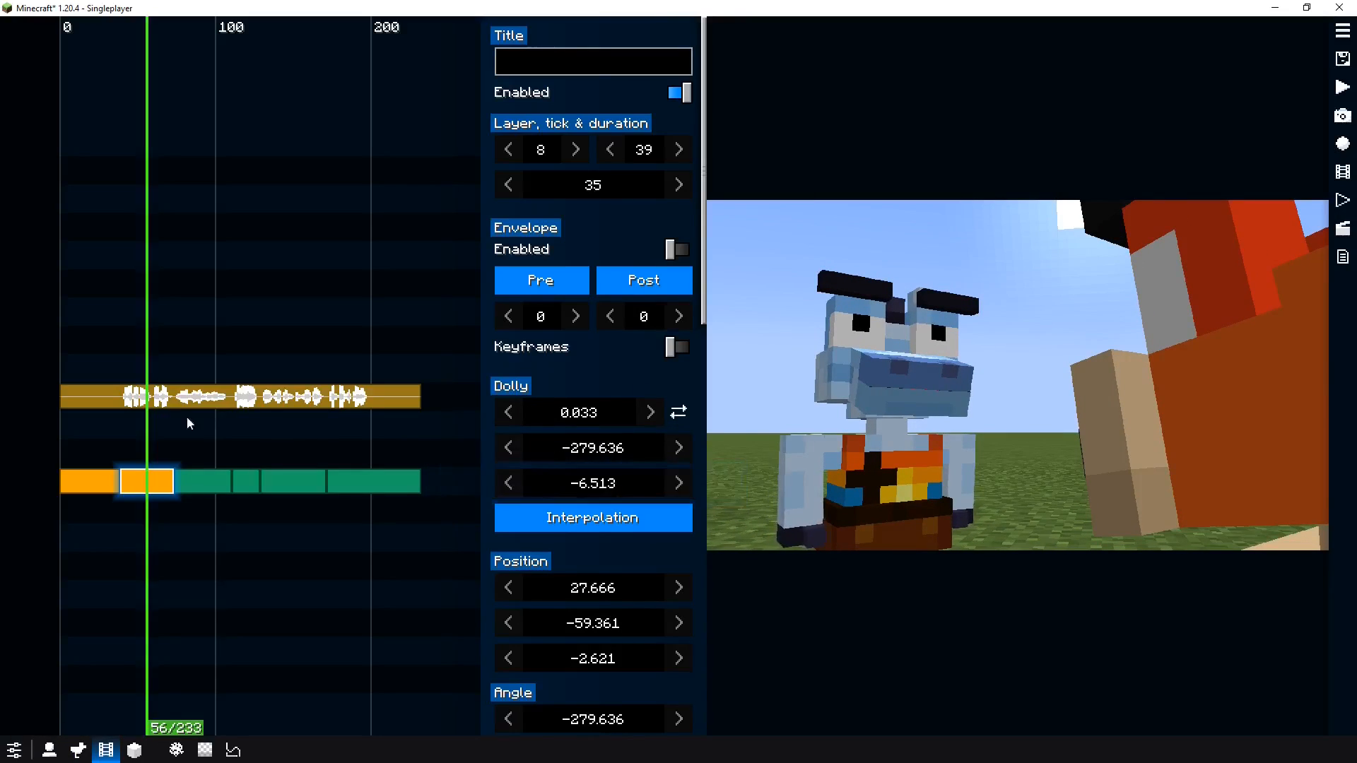
key("space")
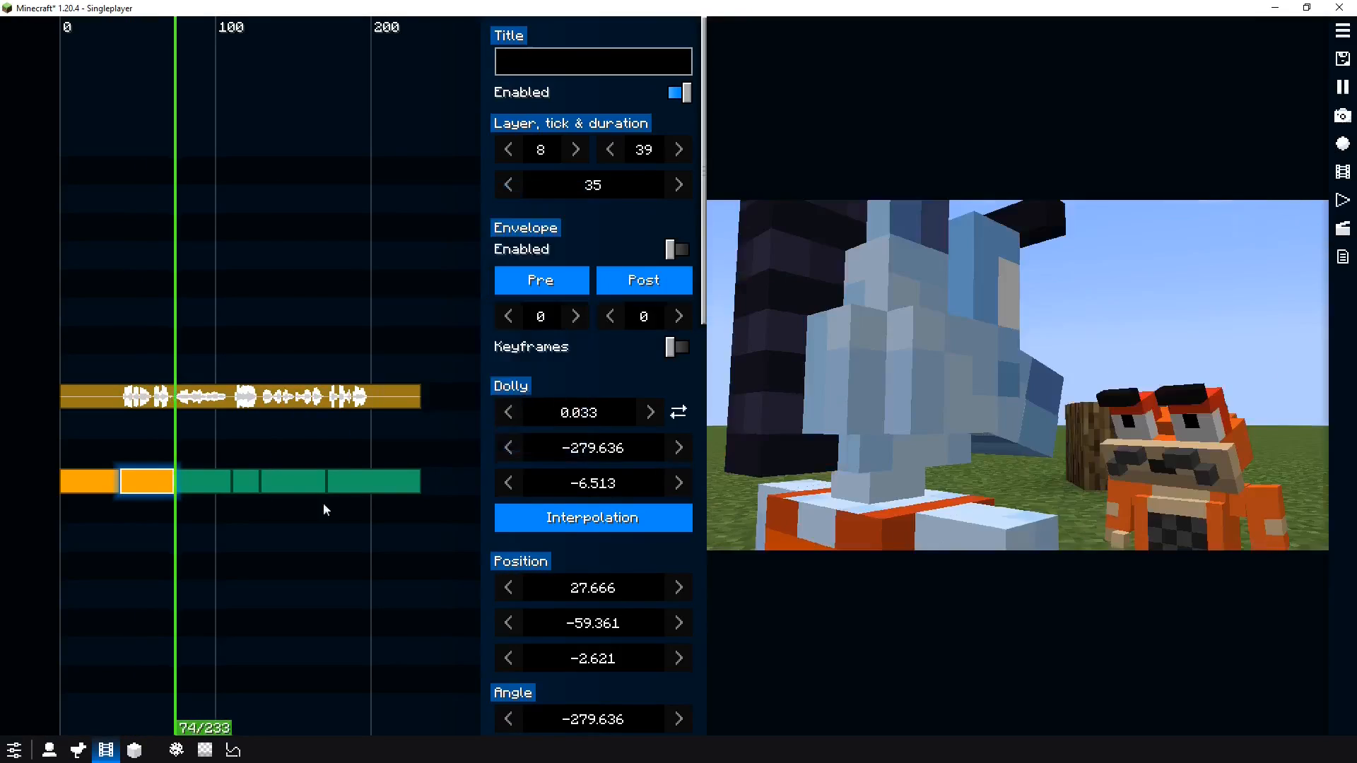
key("space")
Convert the third camera segment, starting at tick 74, into a Dolly clip and preview it
left_click(216, 483)
right_click(212, 488)
left_click(283, 558)
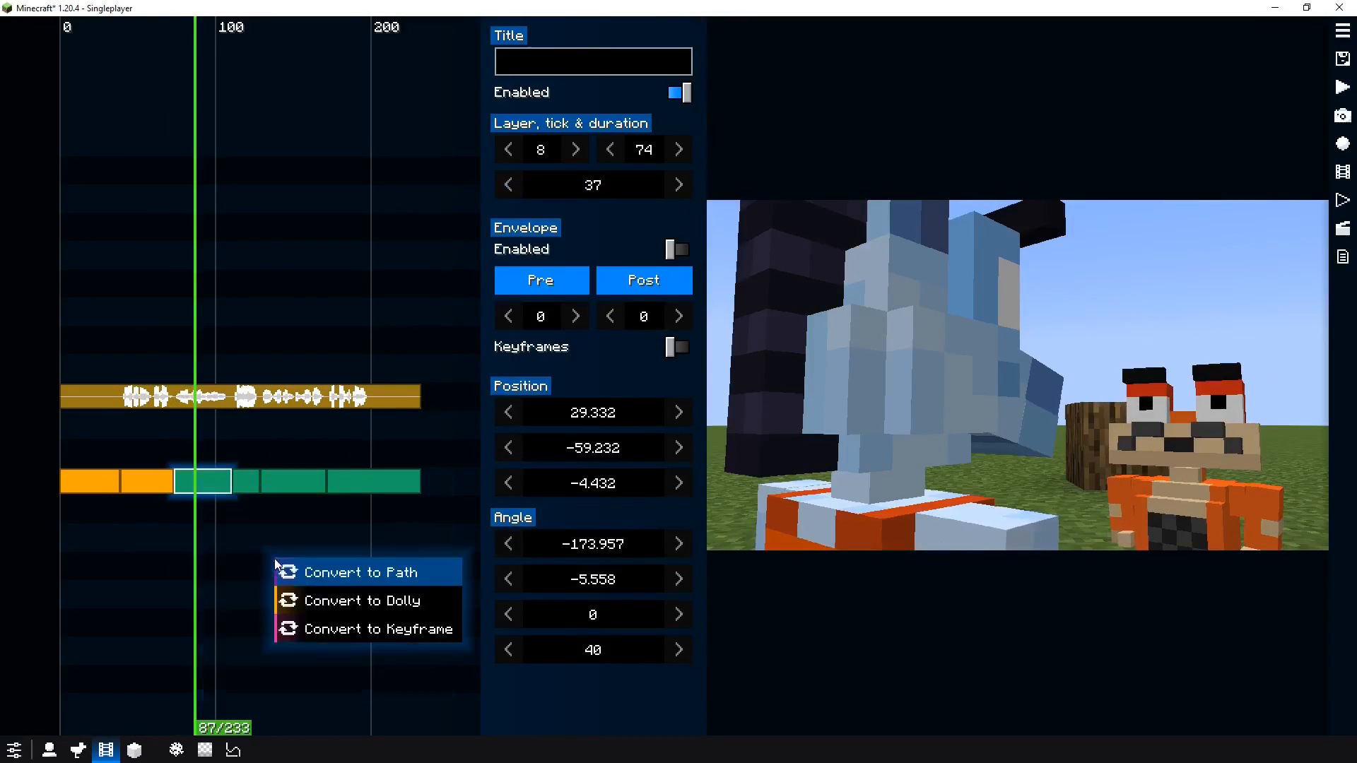
left_click(333, 599)
key("space")
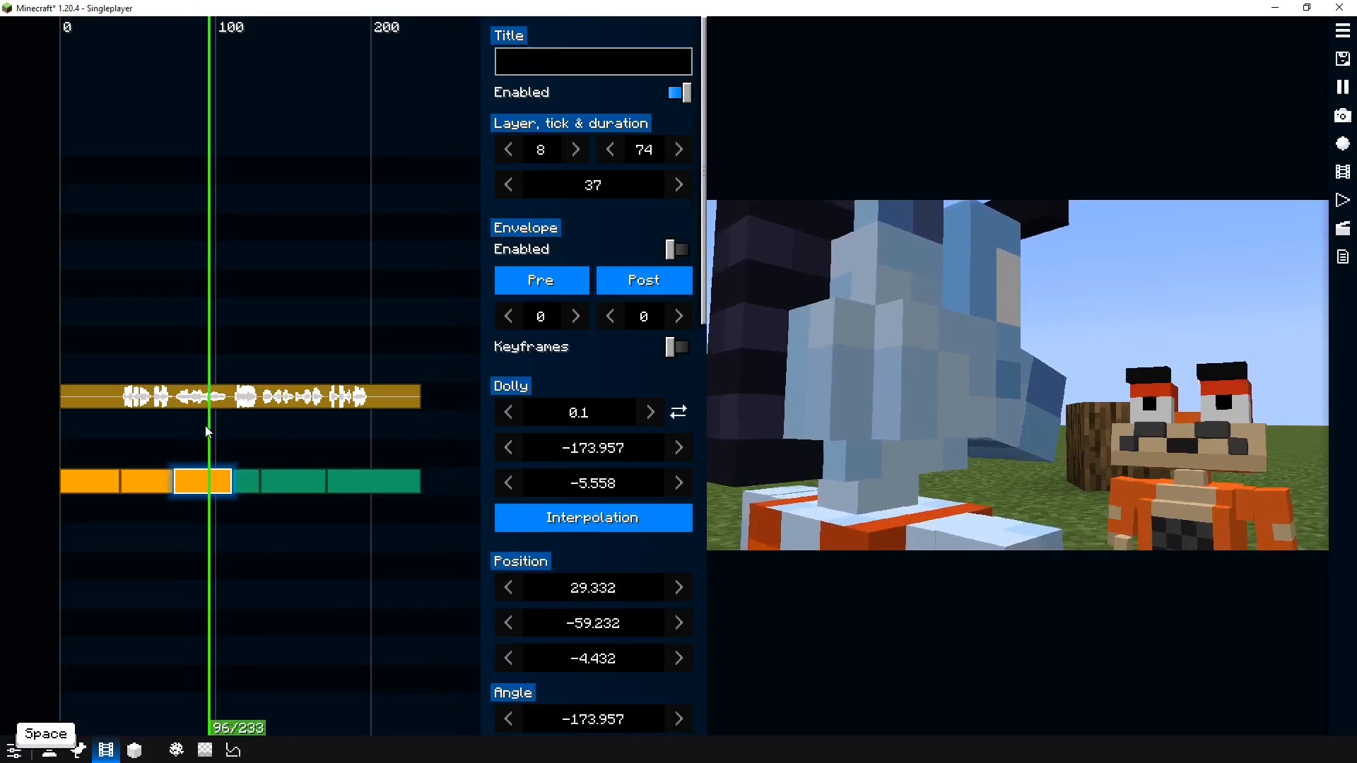
key("space")
Set the third segment's dolly distance to 0.1/3 blocks and preview the shot
left_click(598, 417)
type("/3")
key("Return")
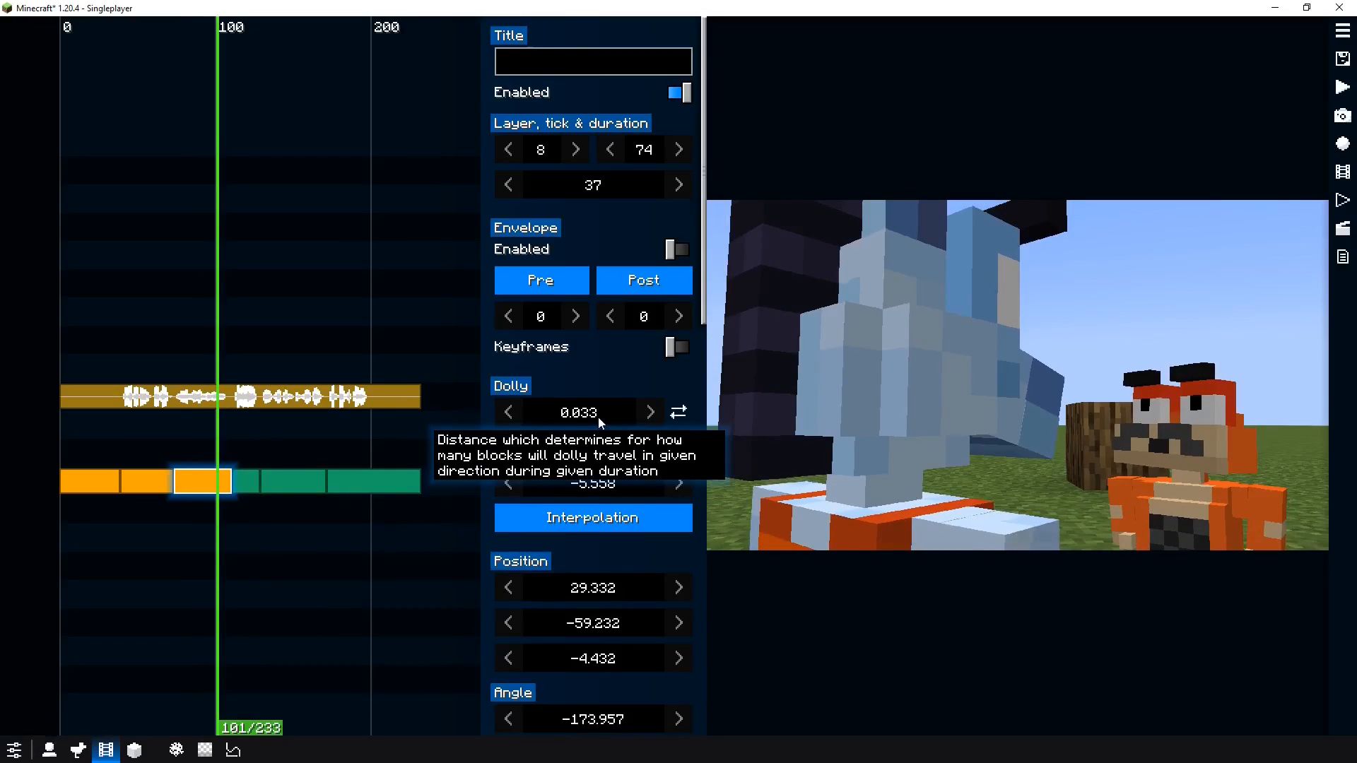
left_click_drag(194, 446, 173, 457)
key("space")
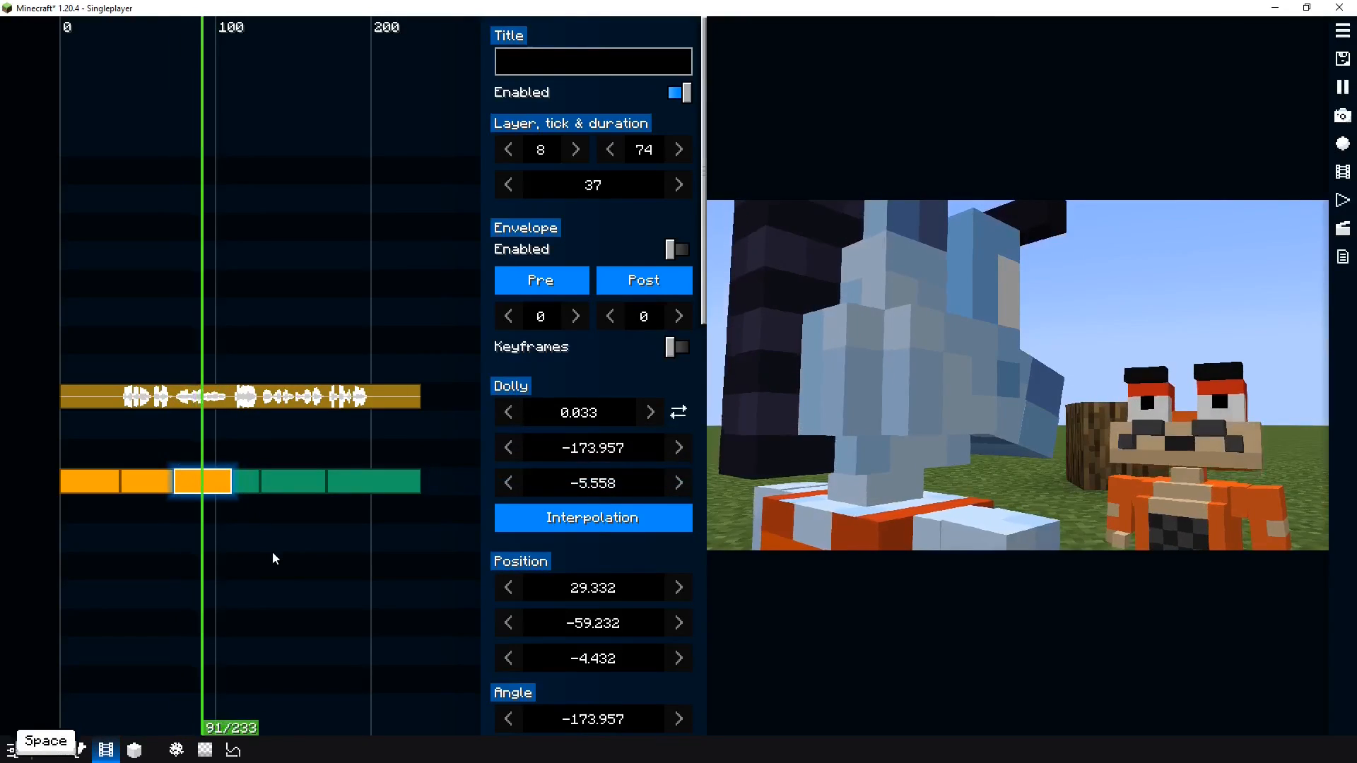
Convert the fourth camera segment, starting at tick 111, into a Dolly clip and preview it
right_click(244, 480)
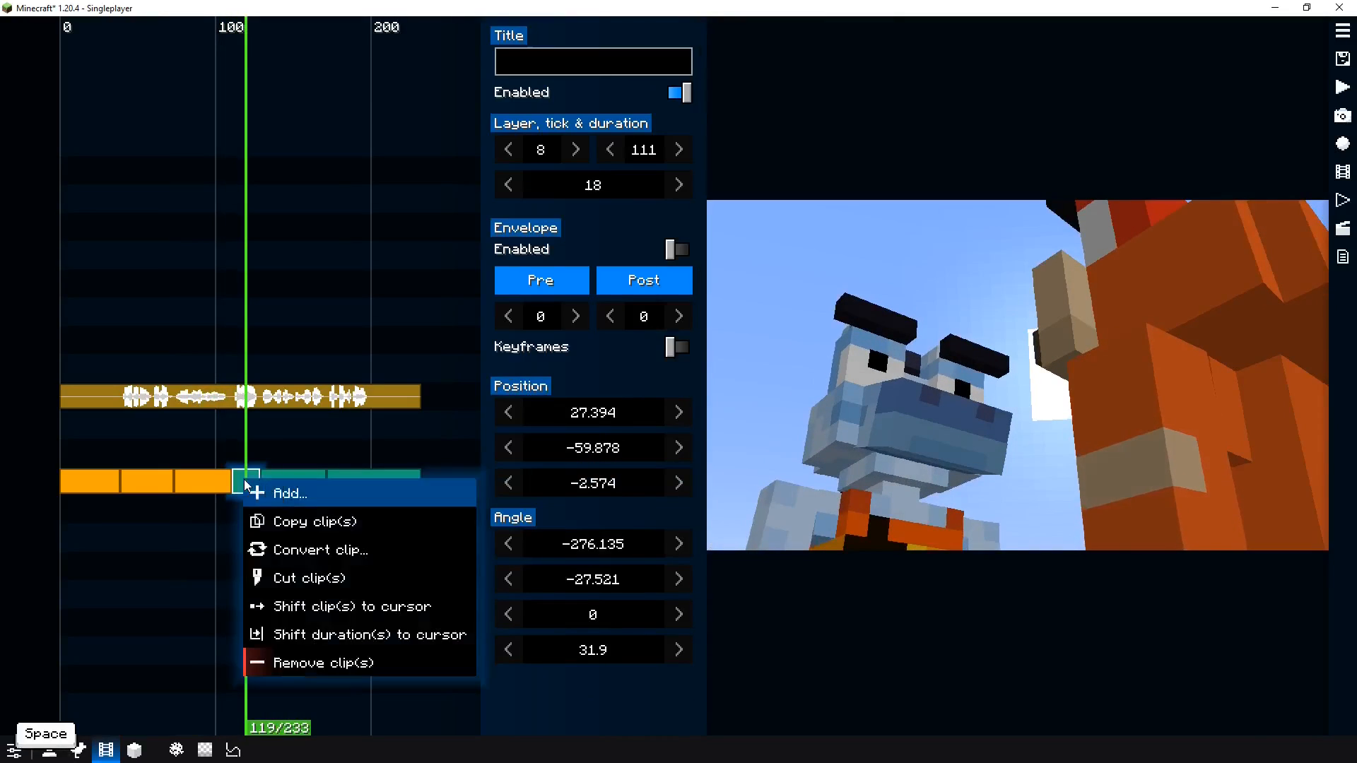
left_click(298, 551)
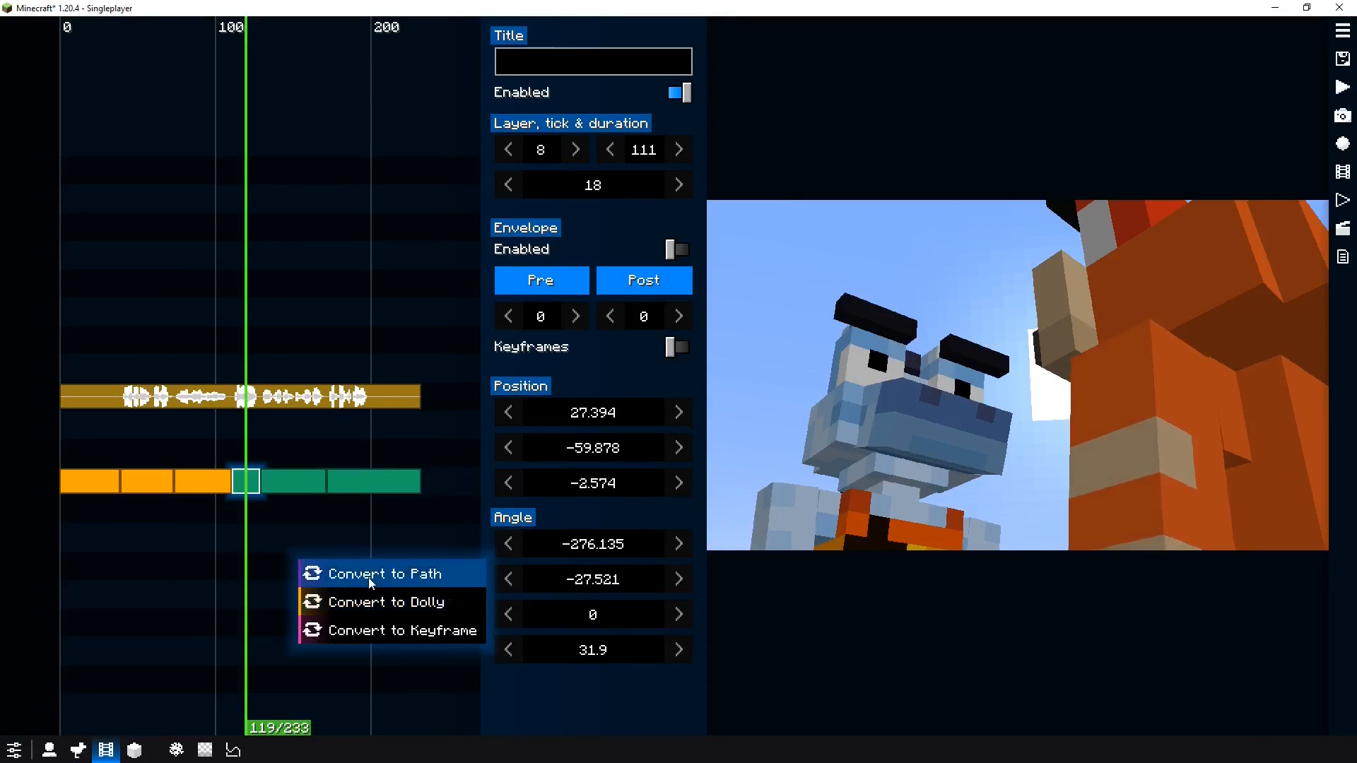
left_click(372, 606)
key("space")
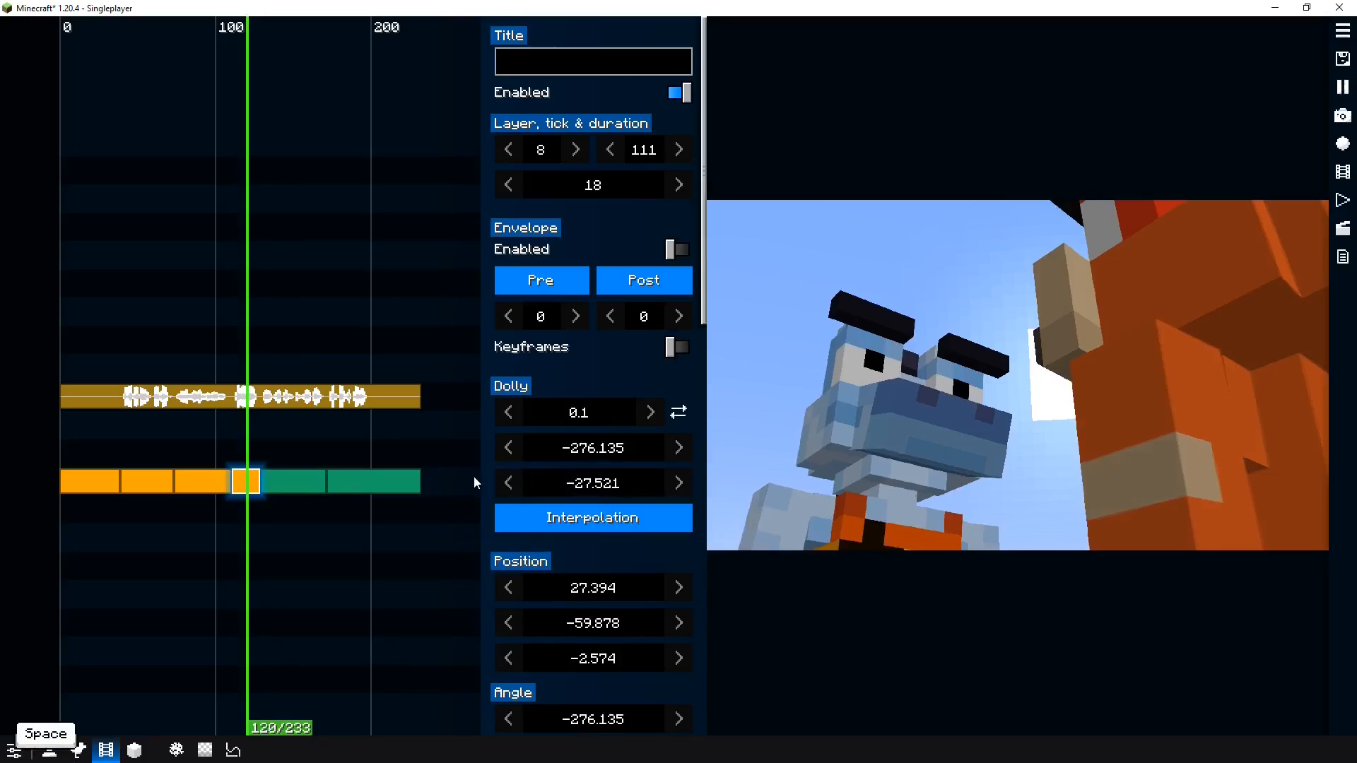
key("space")
left_click_drag(258, 453, 254, 453)
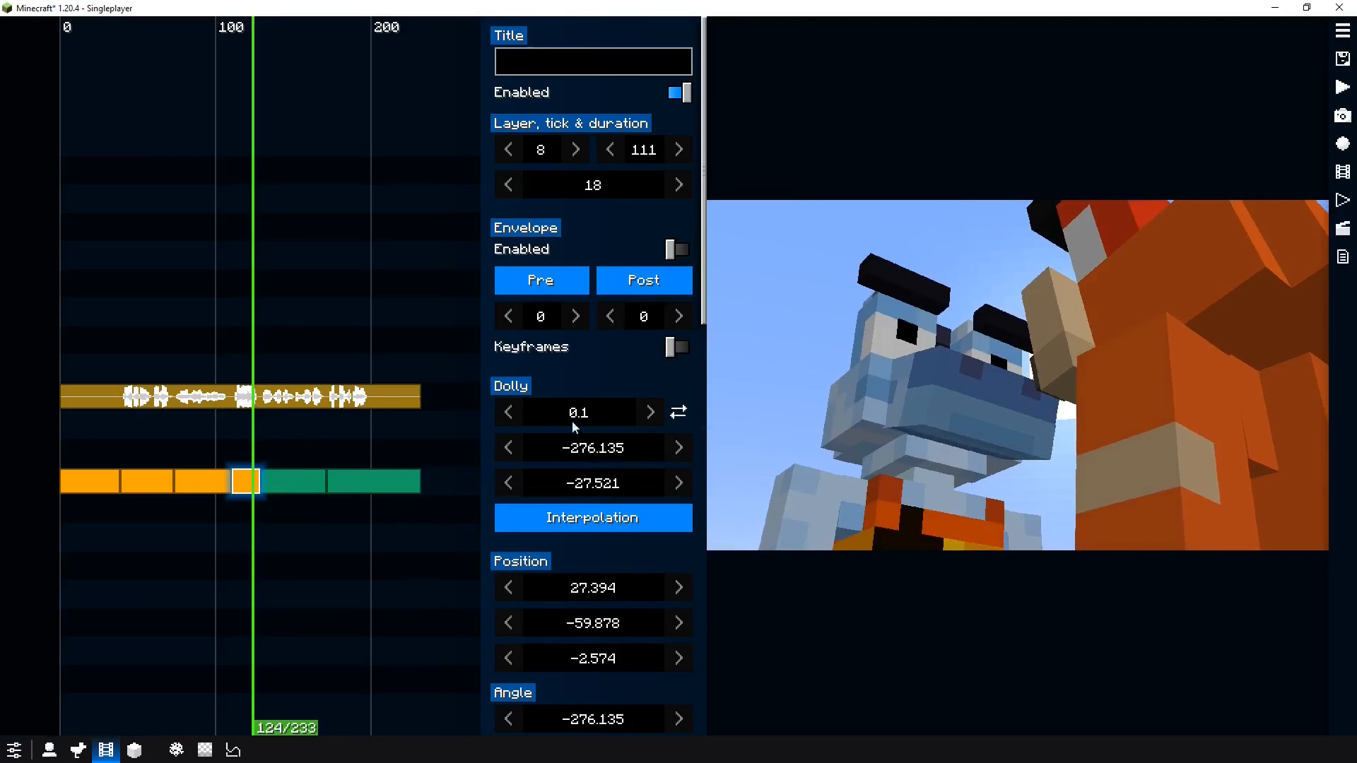
Set the fourth segment's dolly distance to 0.35 blocks and preview the shot
left_click_drag(586, 417, 597, 417)
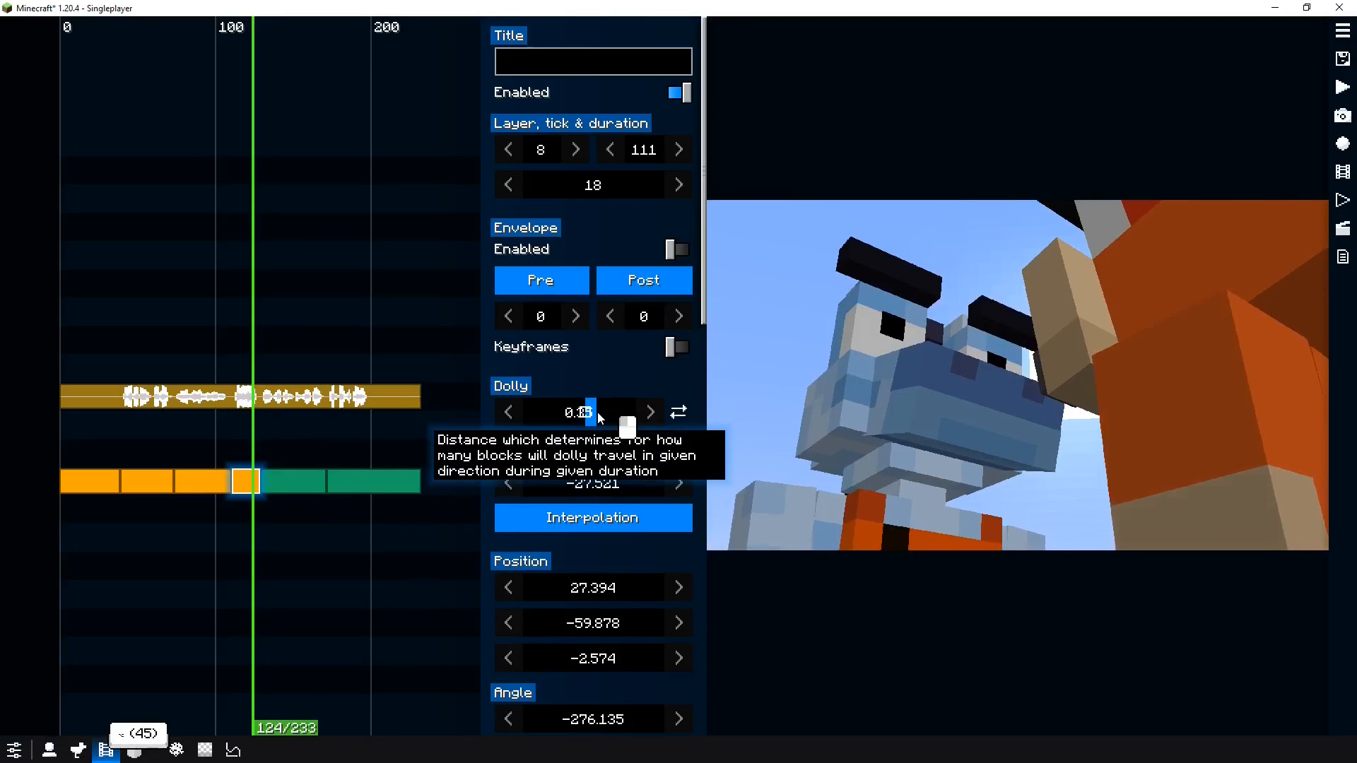
key("space")
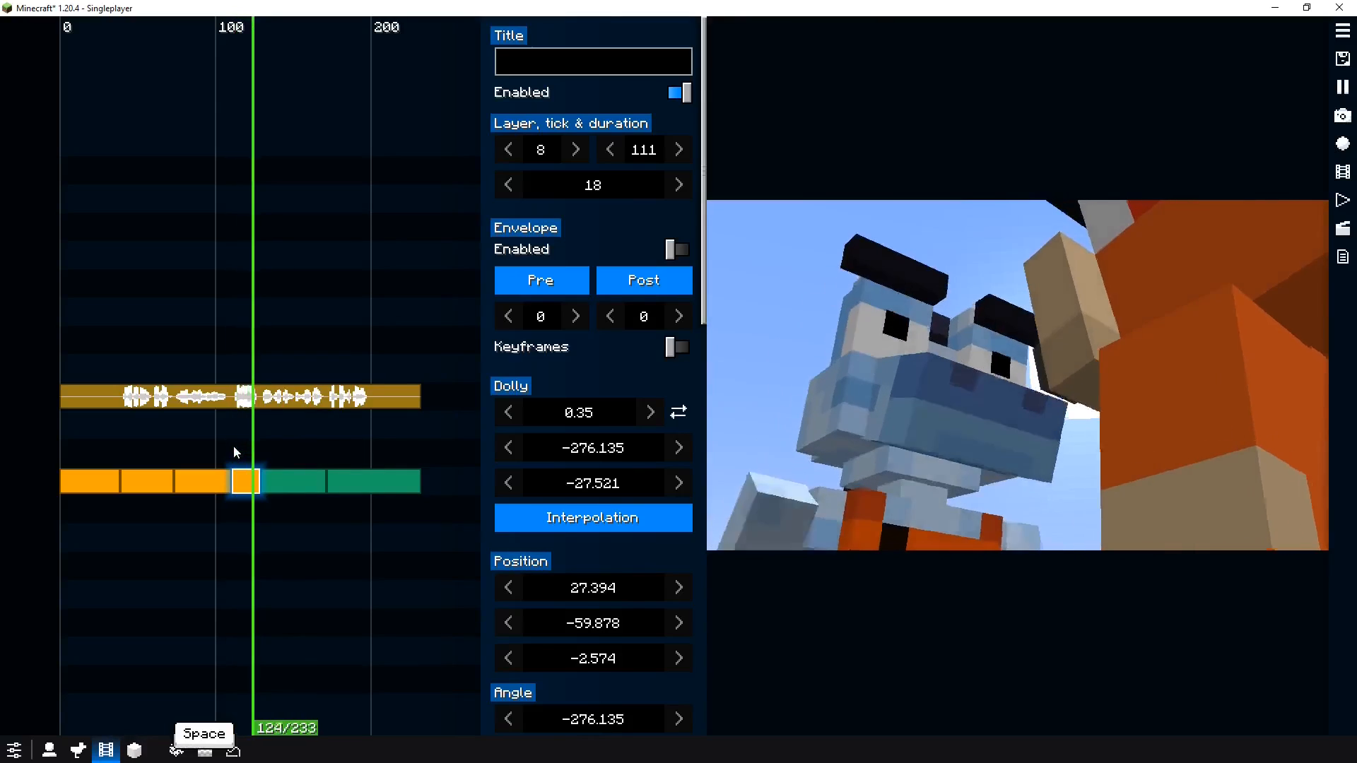
key("space")
Set the fourth dolly segment's interpolation to Exponential Out and preview the shot
left_click(592, 517)
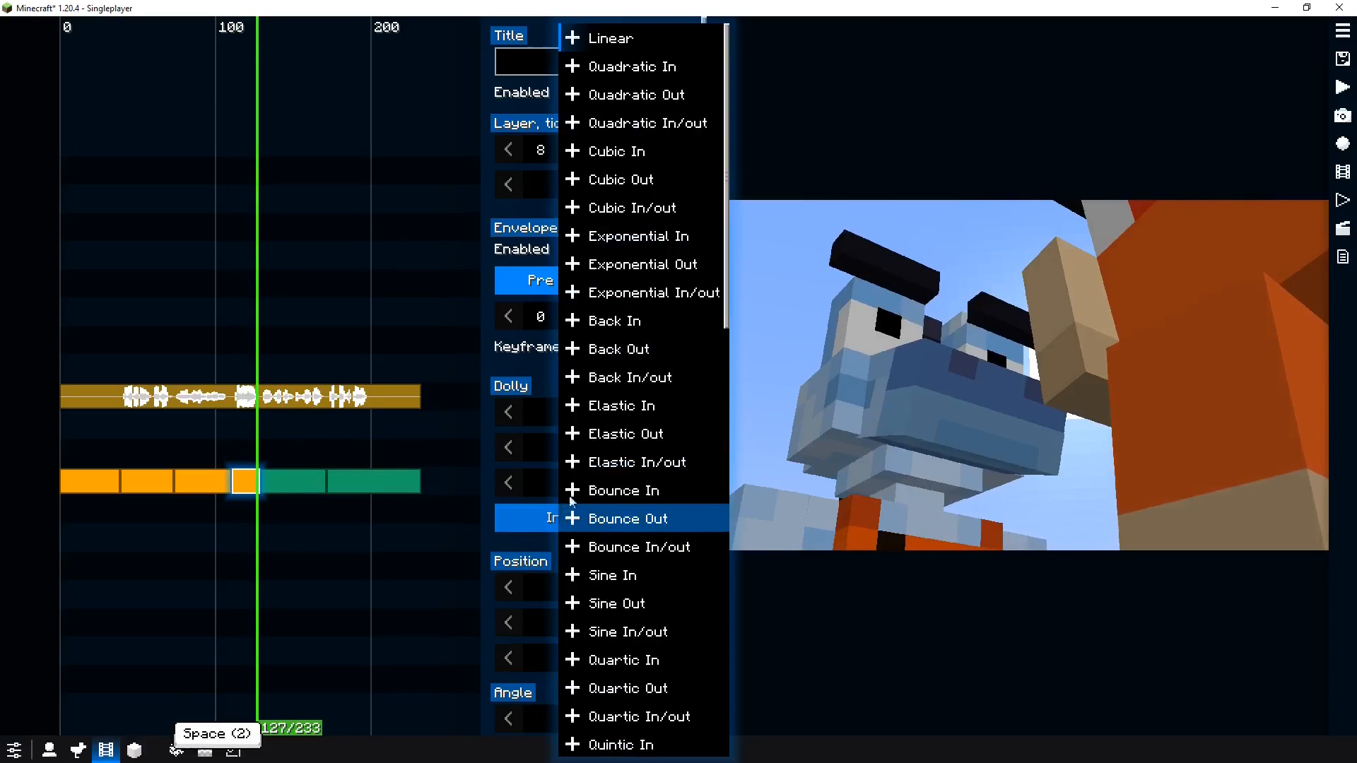
left_click(655, 271)
left_click(231, 461)
key("space")
left_click(230, 460)
key("space")
Change the fourth dolly segment's interpolation to Back In and preview the shot
left_click(537, 526)
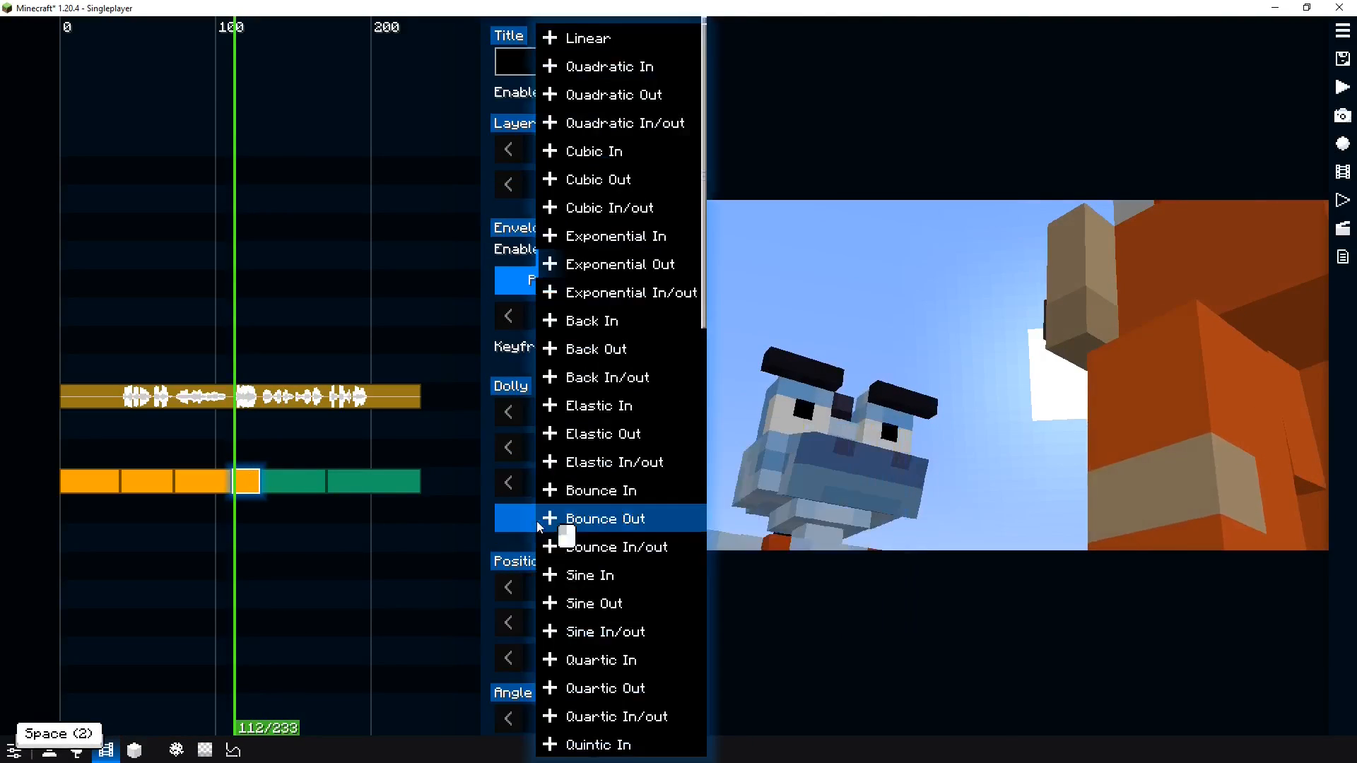
left_click(566, 321)
key("space")
key("space")
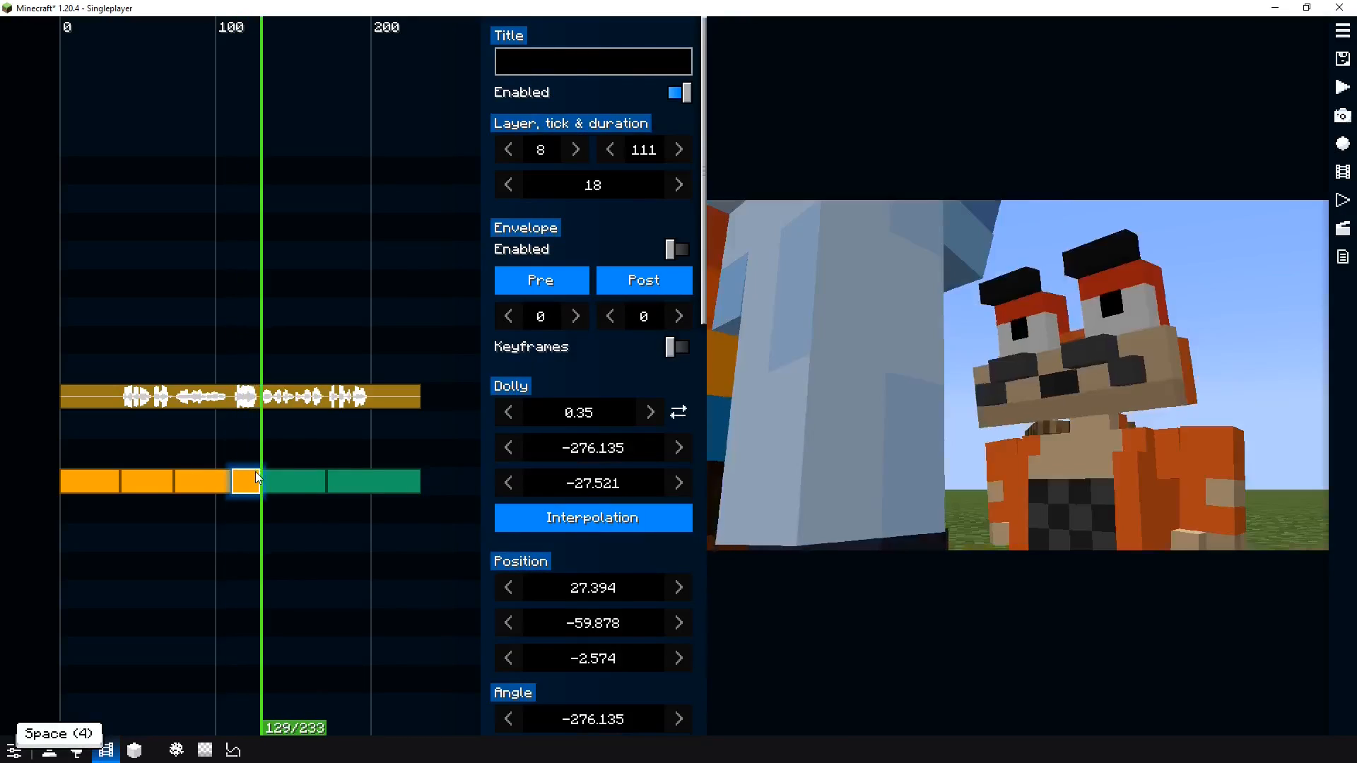
Convert the fourth camera segment, starting at tick 111, into a Path clip
right_click(256, 472)
left_click(242, 448)
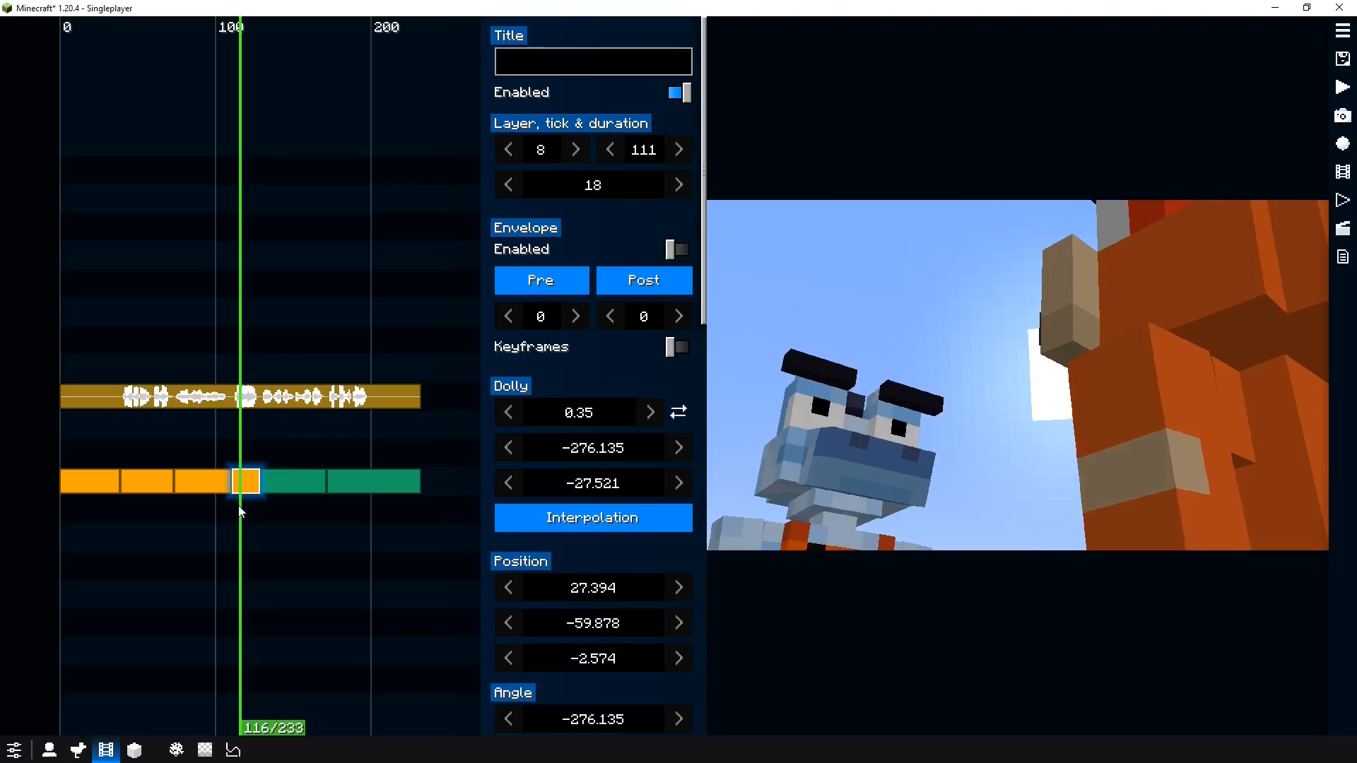
right_click(245, 489)
left_click(234, 454)
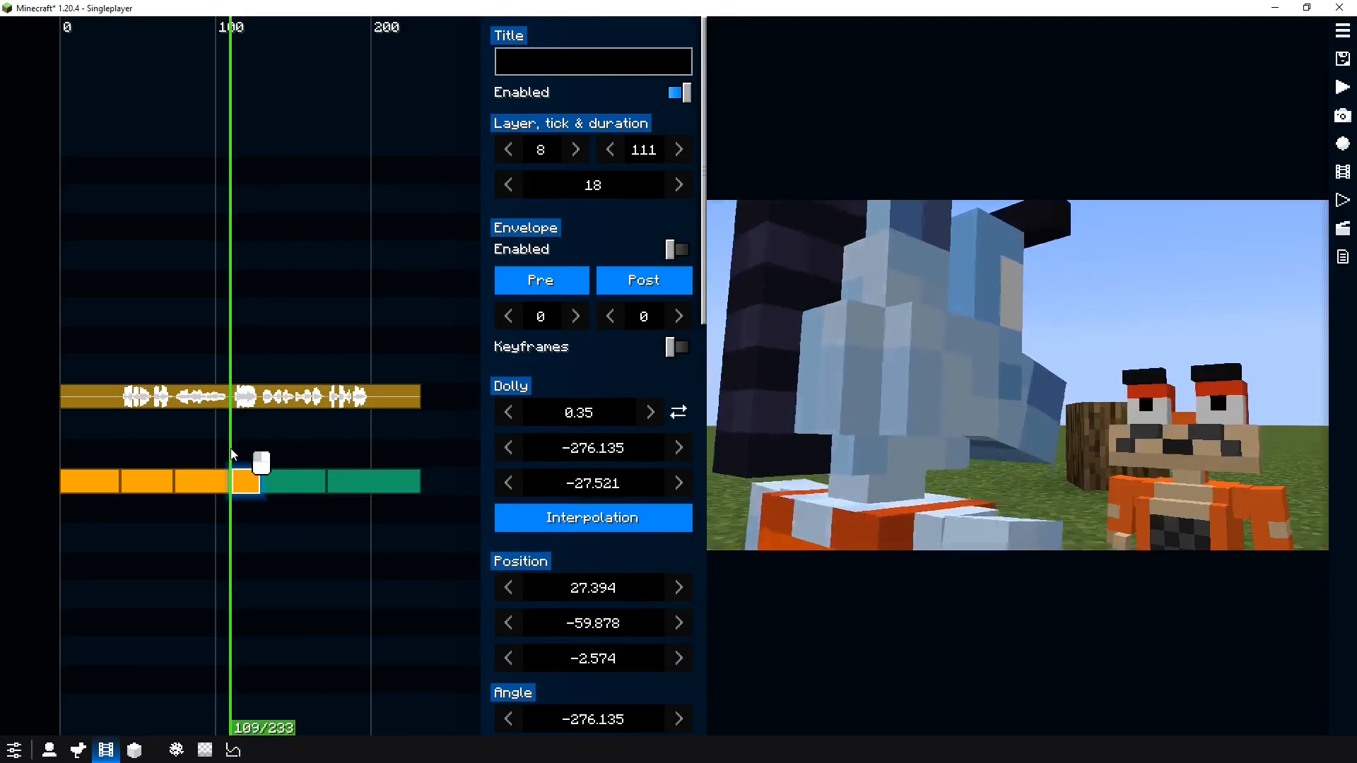
right_click(236, 472)
left_click(298, 549)
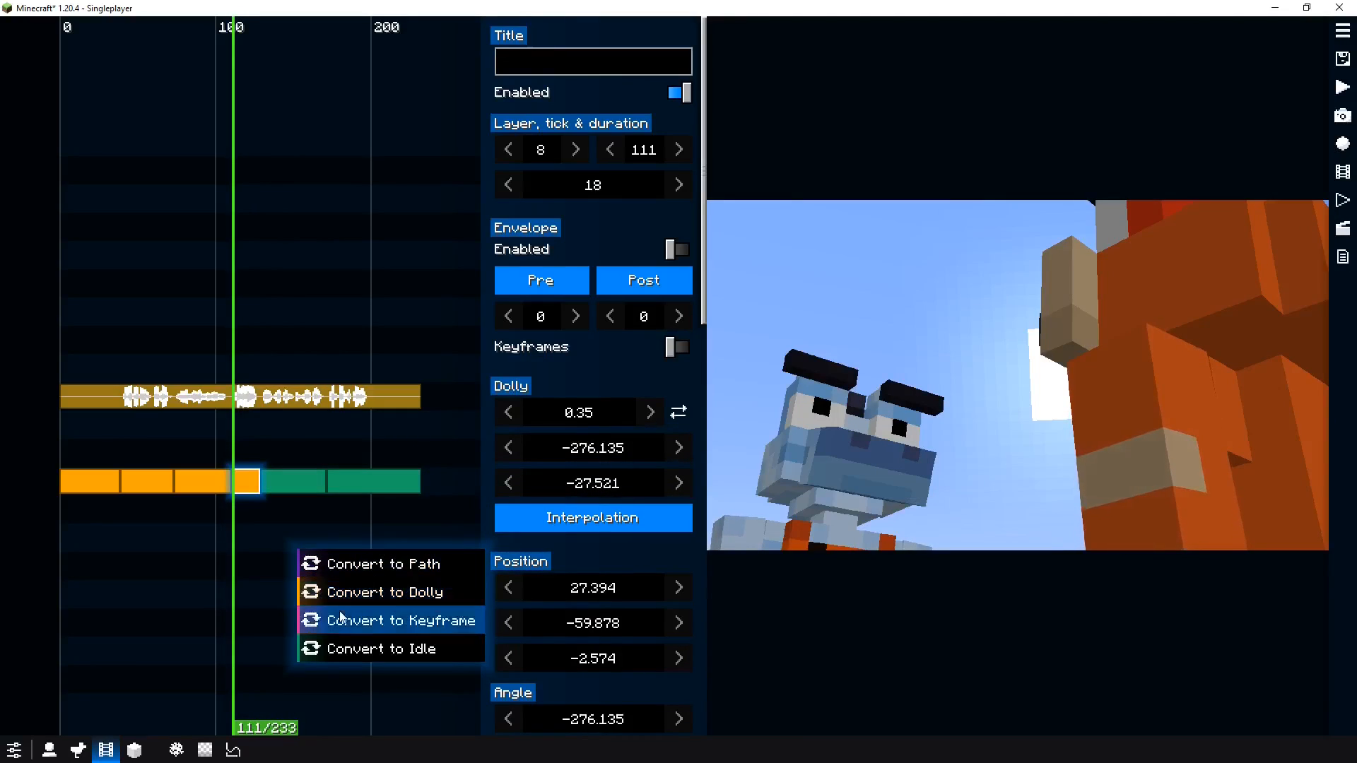
left_click(350, 564)
Set the path clip's field of view to 23.5 and preview the shot
left_click(548, 415)
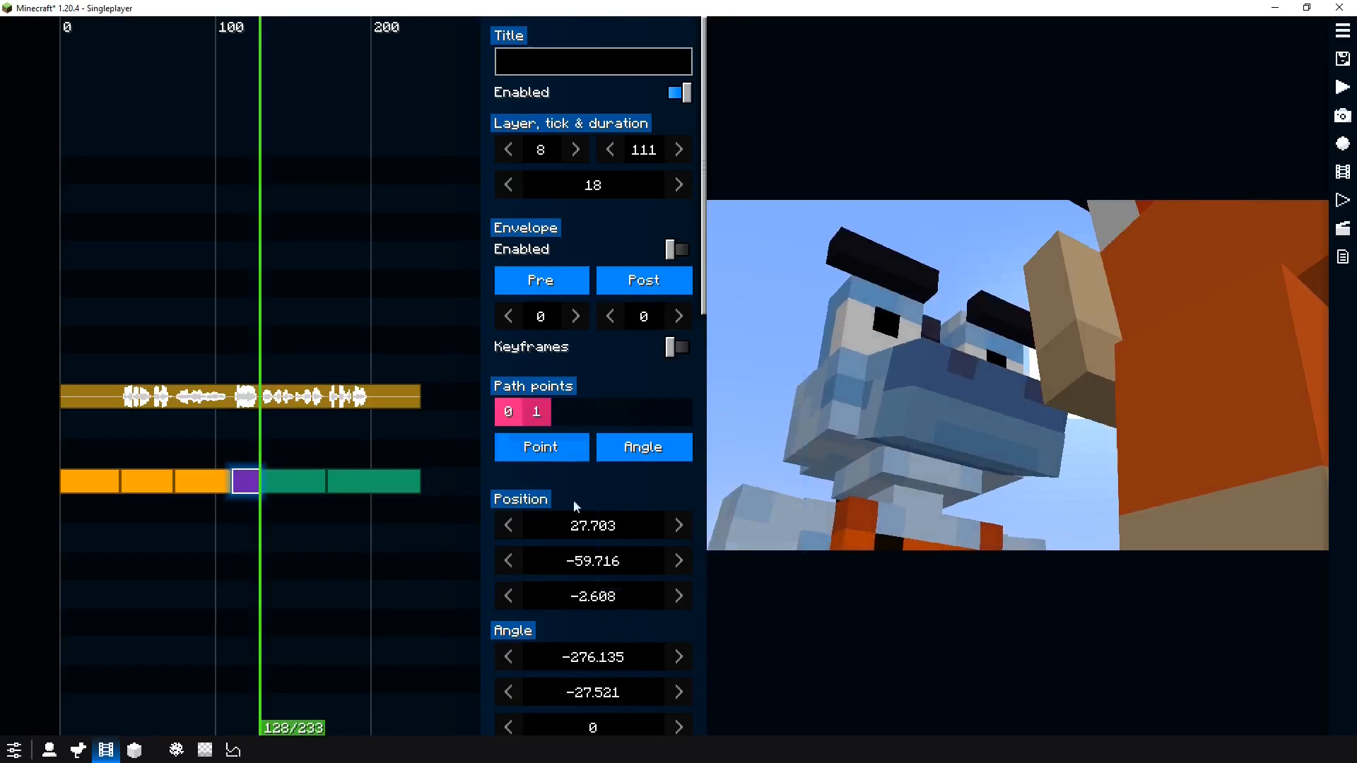
scroll(607, 636, "down", 5)
left_click_drag(609, 625, 353, 645)
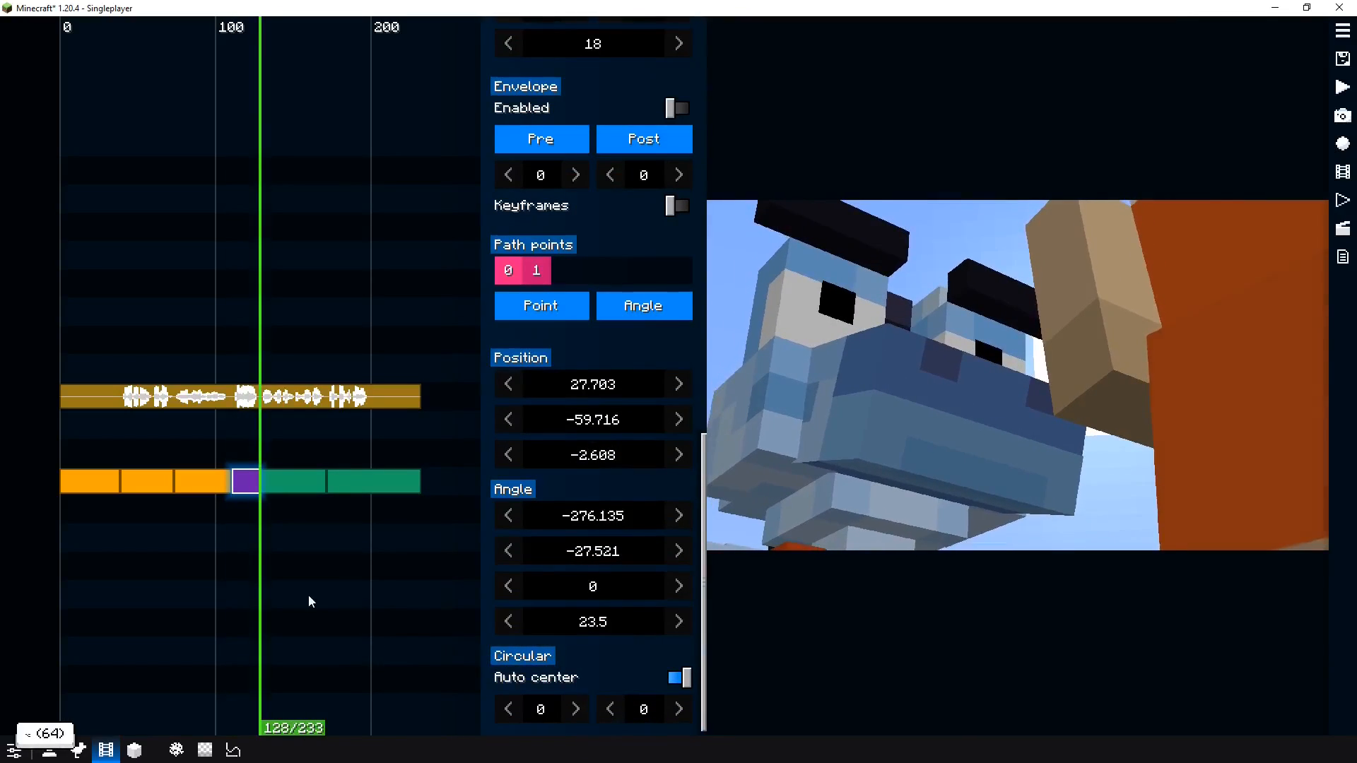
left_click(238, 587)
key("space")
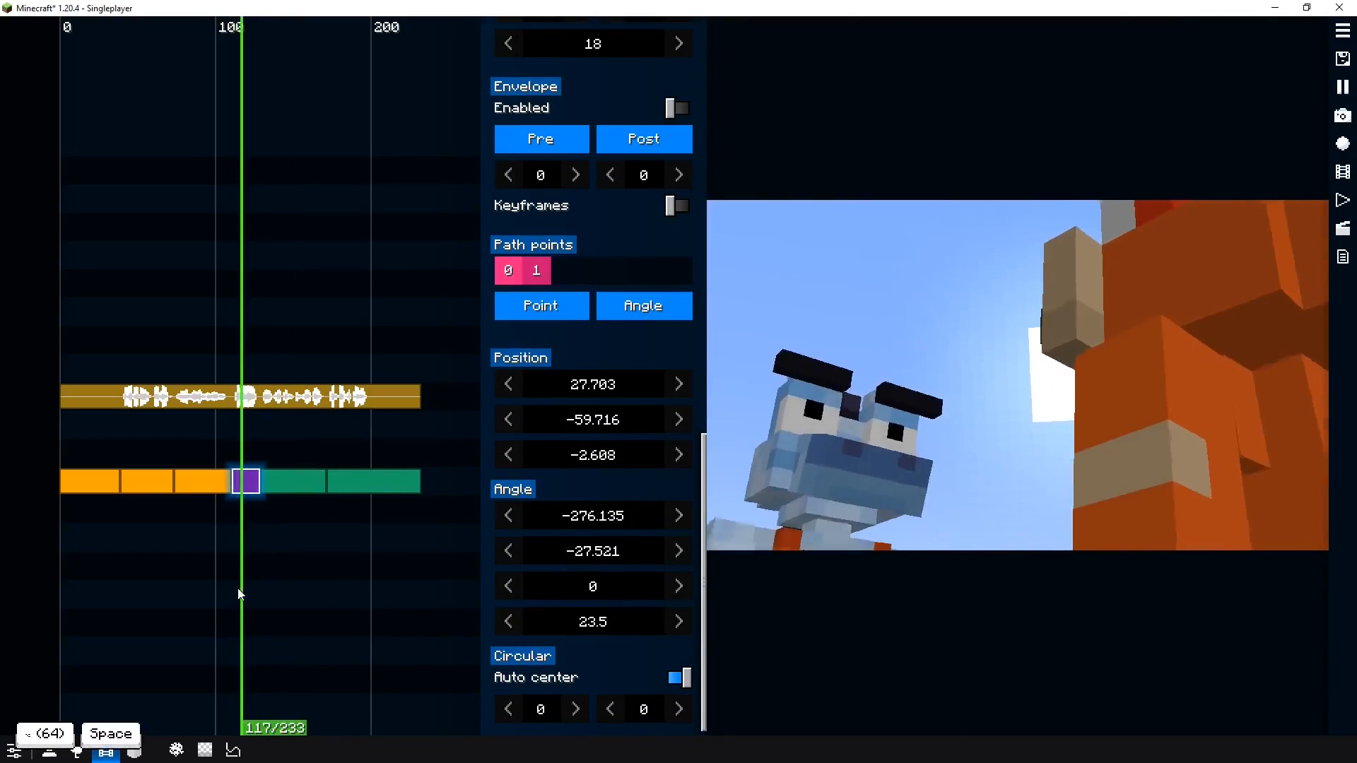
left_click(210, 591)
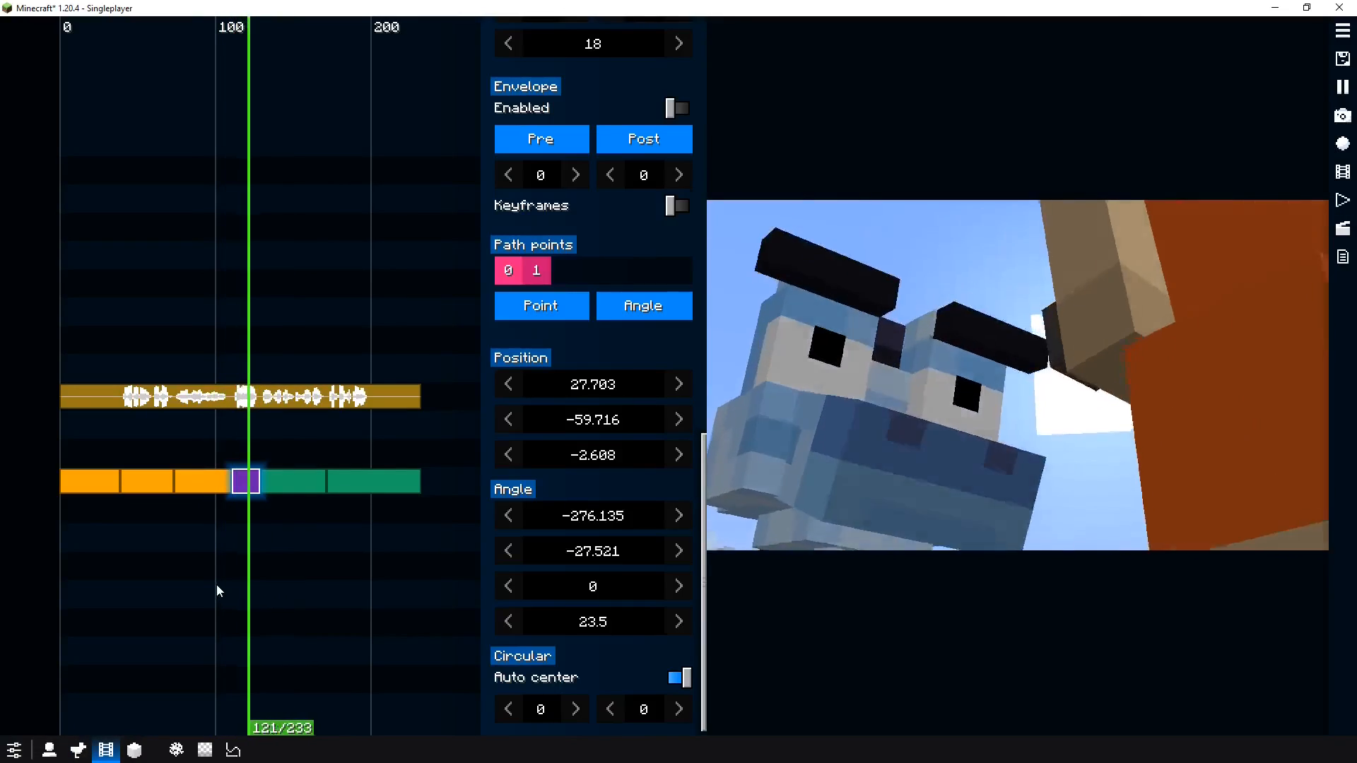
key("space")
Add a Shake clip on the layer above the path clip
key("space")
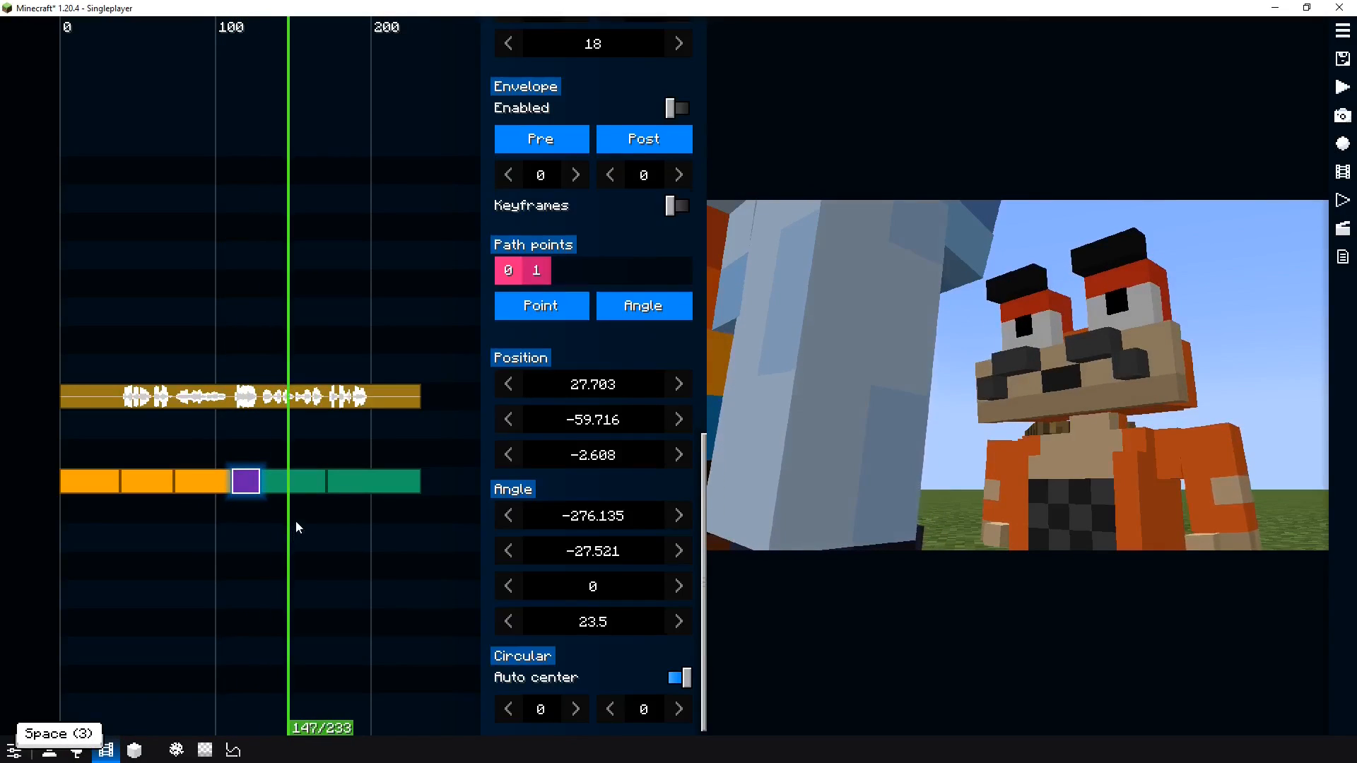
scroll(254, 530, "up", 2)
key("space")
key("space")
scroll(242, 539, "up", 2)
key("space")
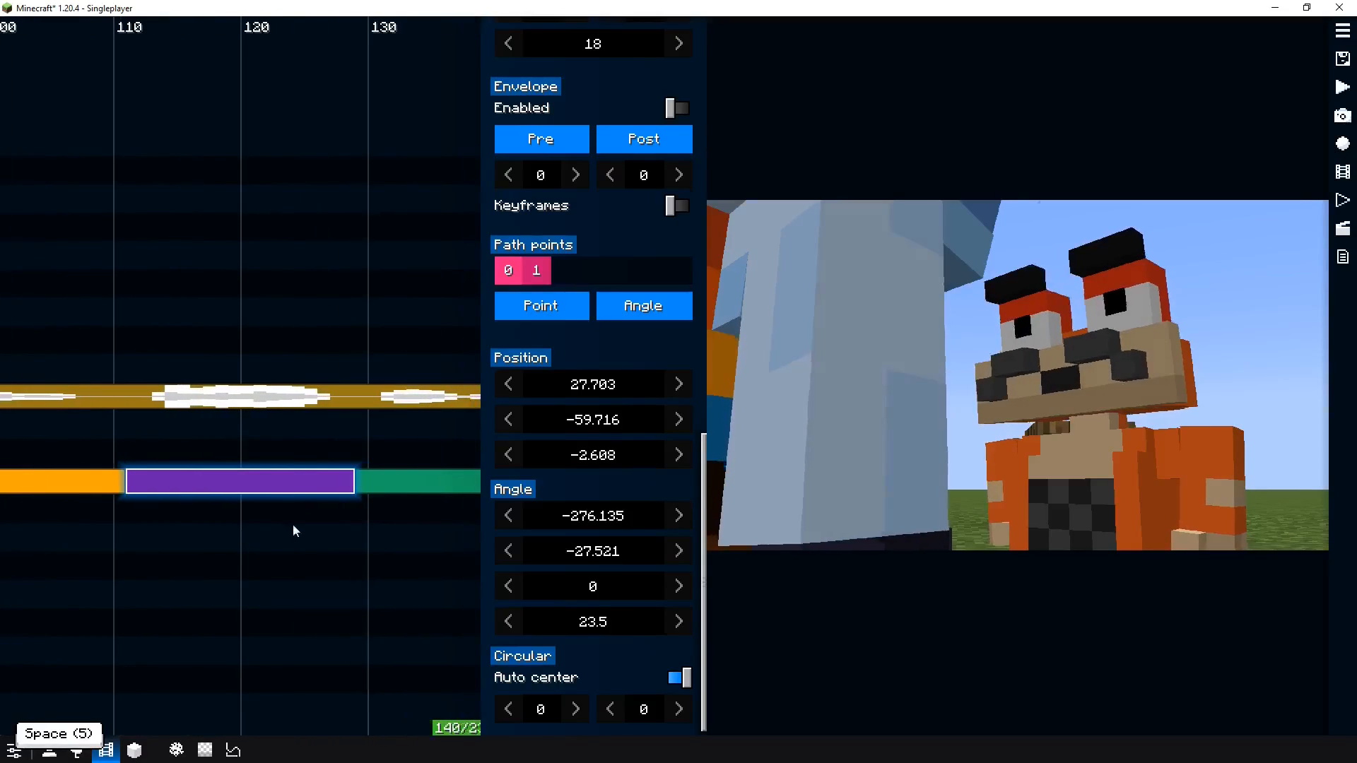
right_click(255, 435)
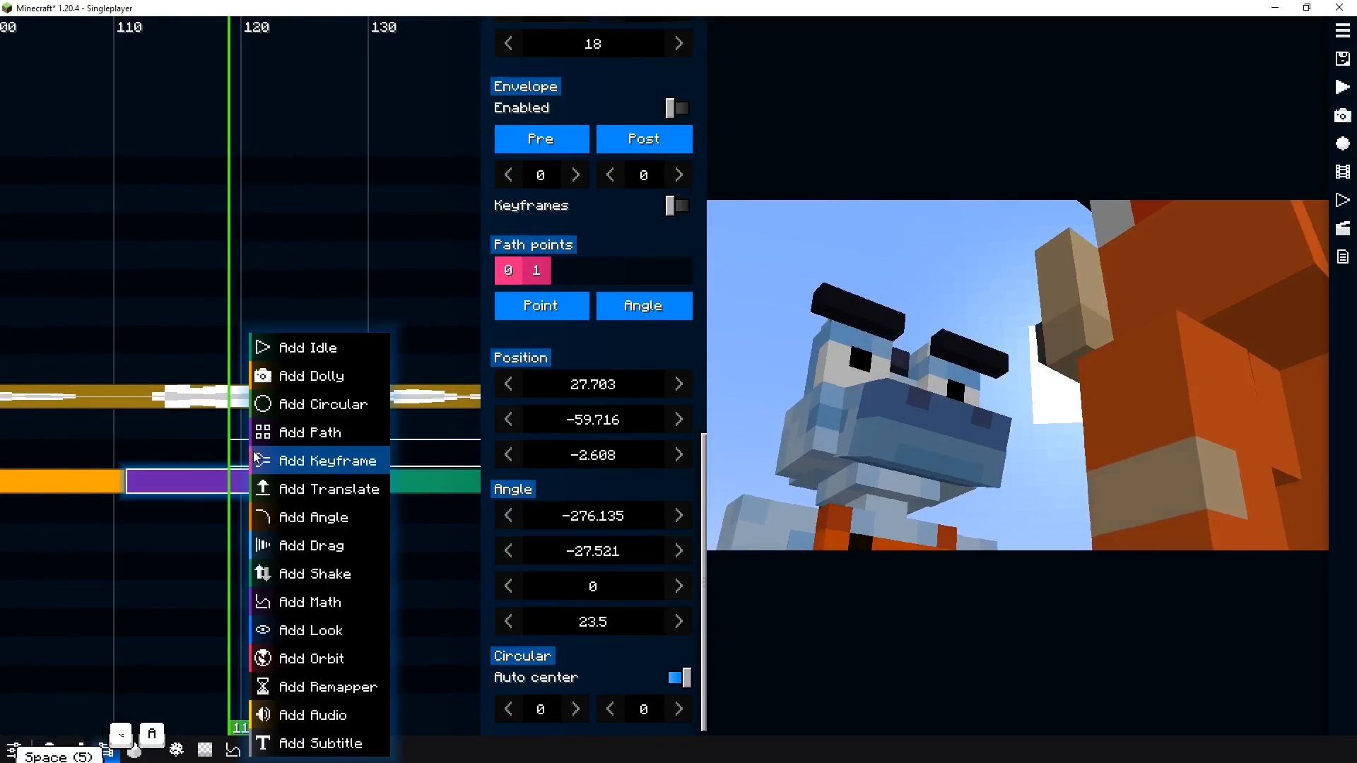
left_click(311, 573)
Set the Shake clip's values to 3 and shake amount 2, then preview the shot
key("space")
key("comma")
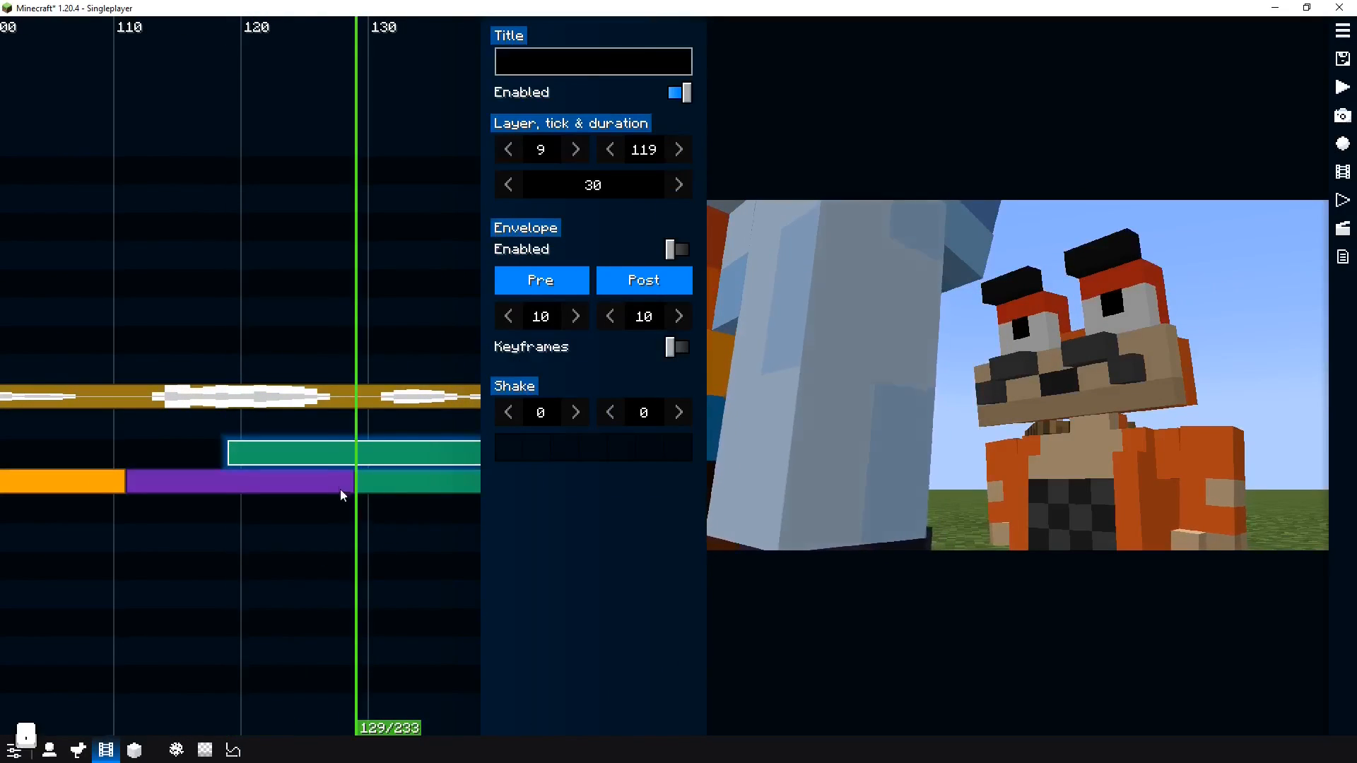
key("m")
left_click_drag(318, 526, 191, 541)
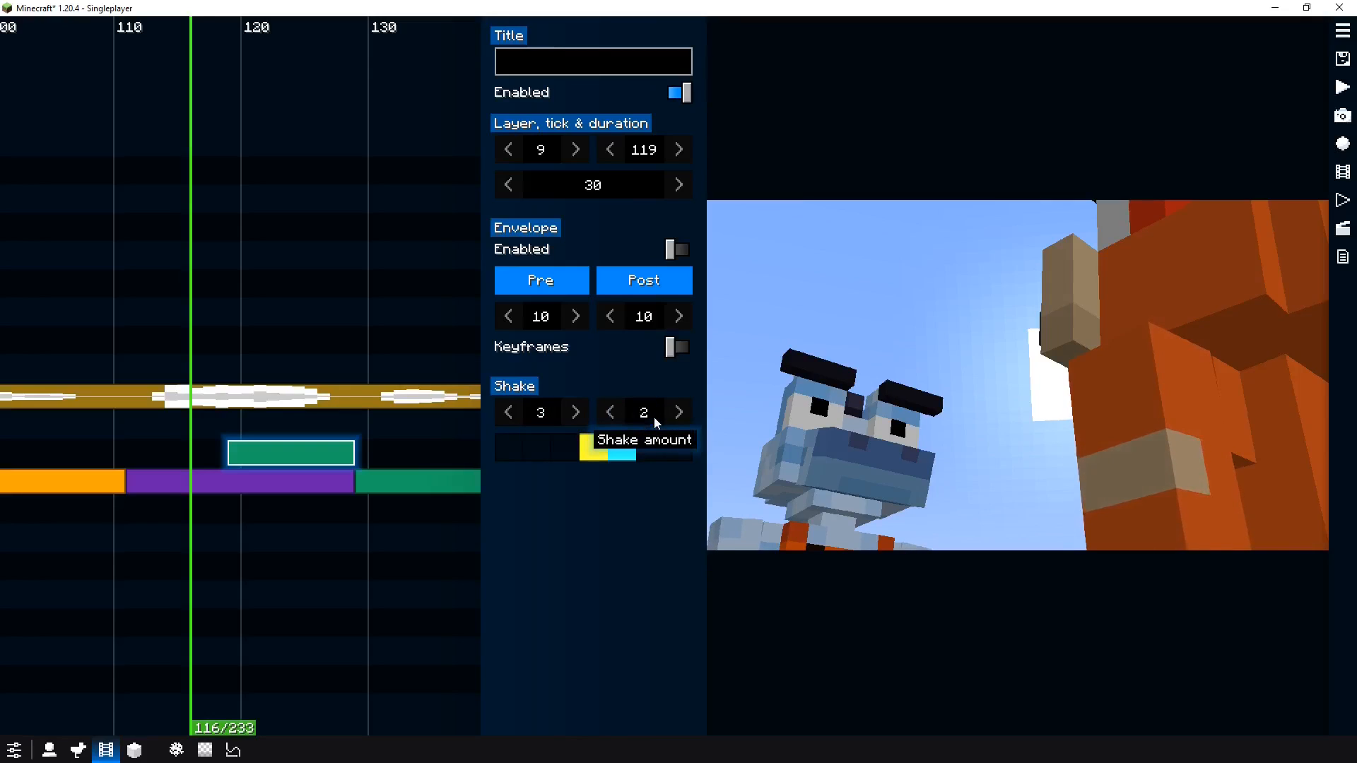
key("space")
key("space")
key("space")
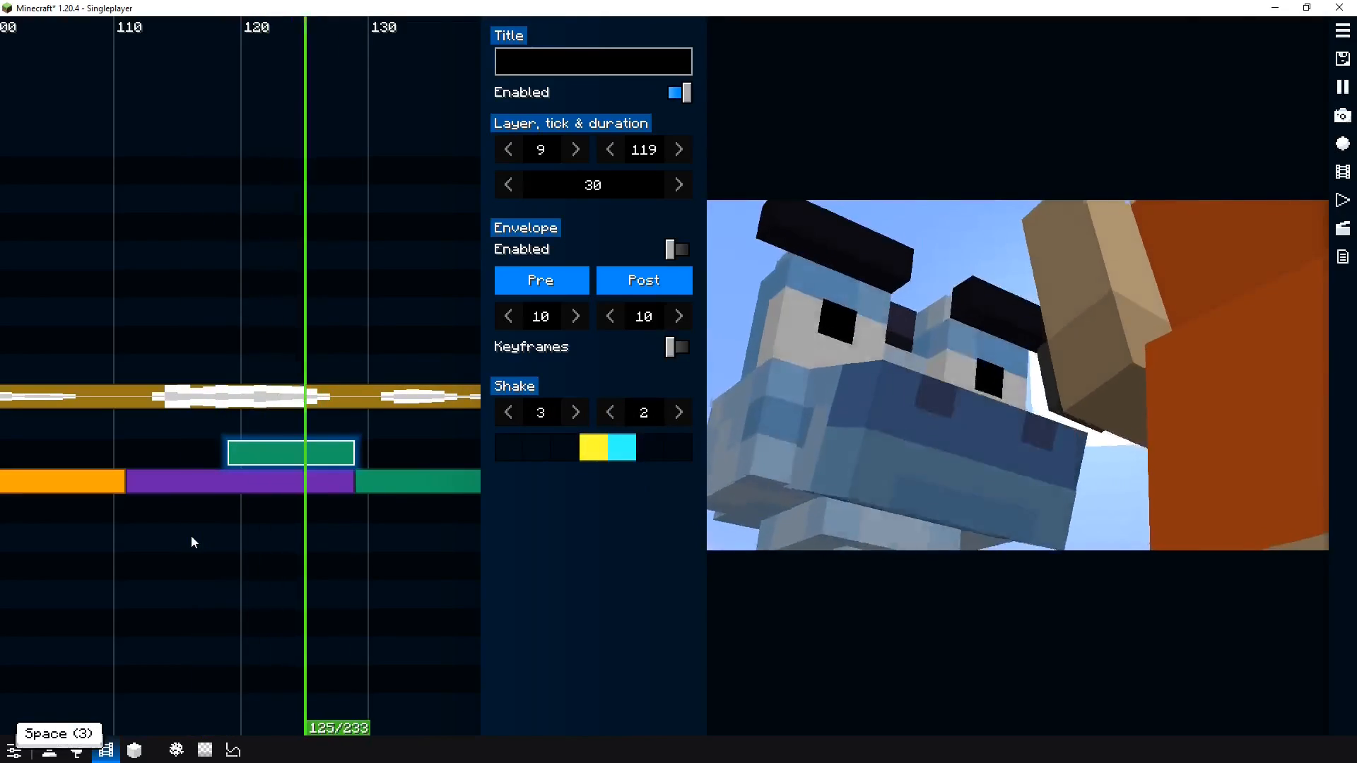
key("space")
key("space")
key("space")
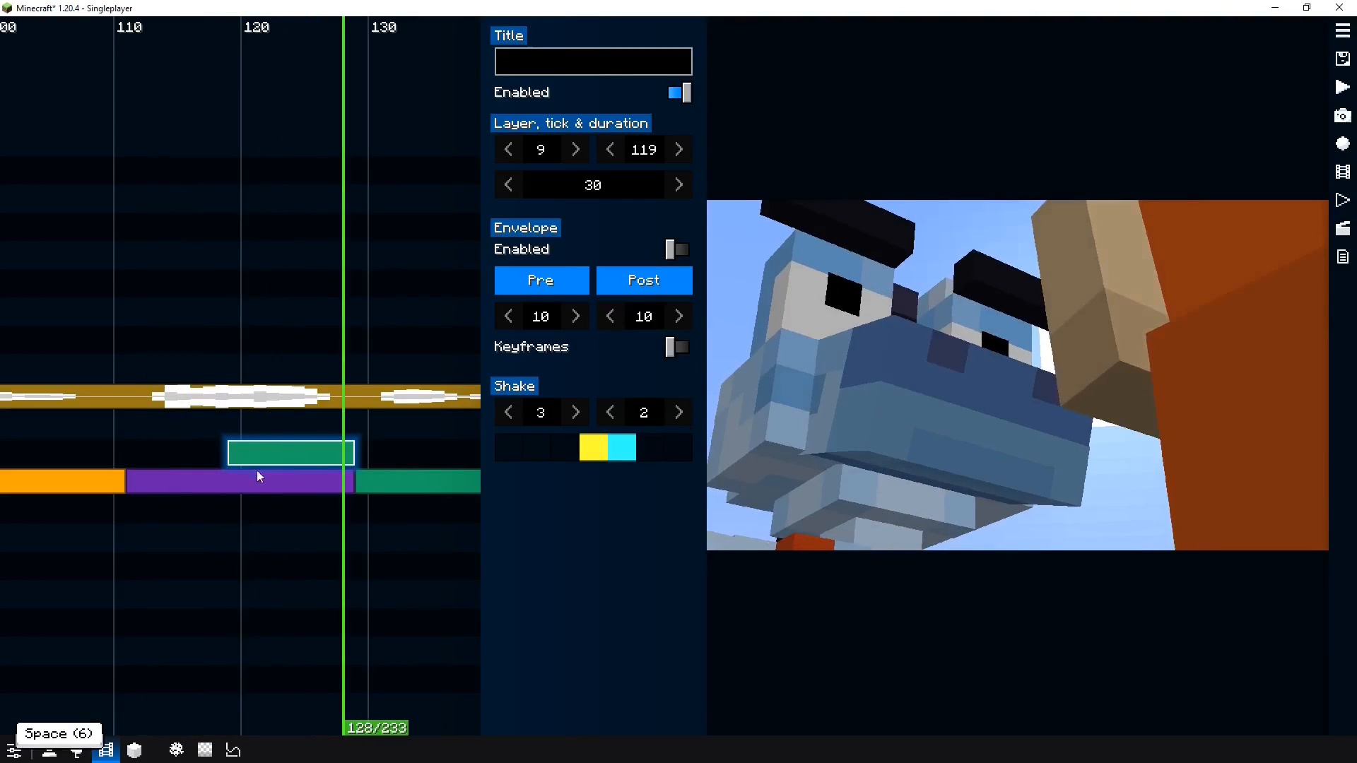
Move the Shake clip so it starts together with the path clip at tick 111
left_click_drag(200, 510, 138, 518)
key("shift+s")
left_click(341, 417)
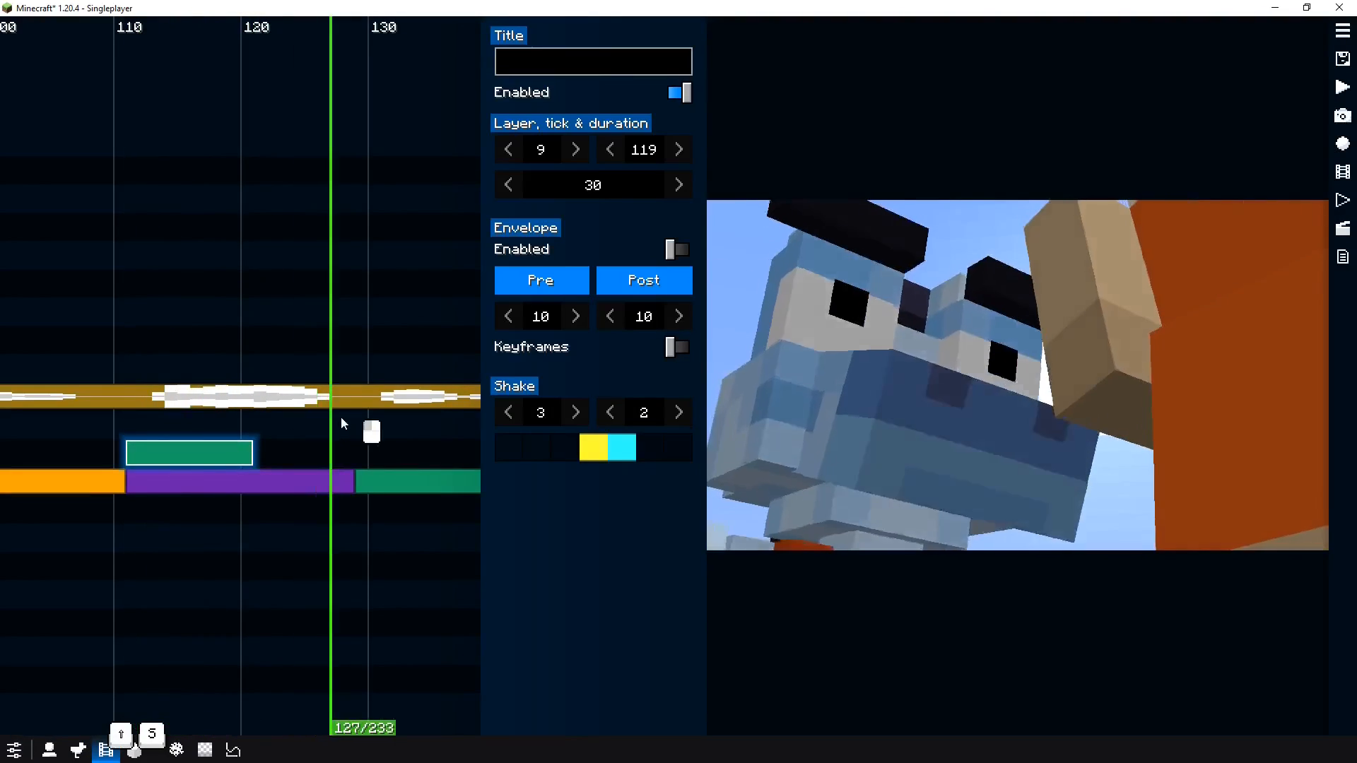
left_click_drag(340, 417, 188, 450)
key("shift+s")
key("shift+s")
key("shift+s")
right_click(257, 449)
left_click(121, 538)
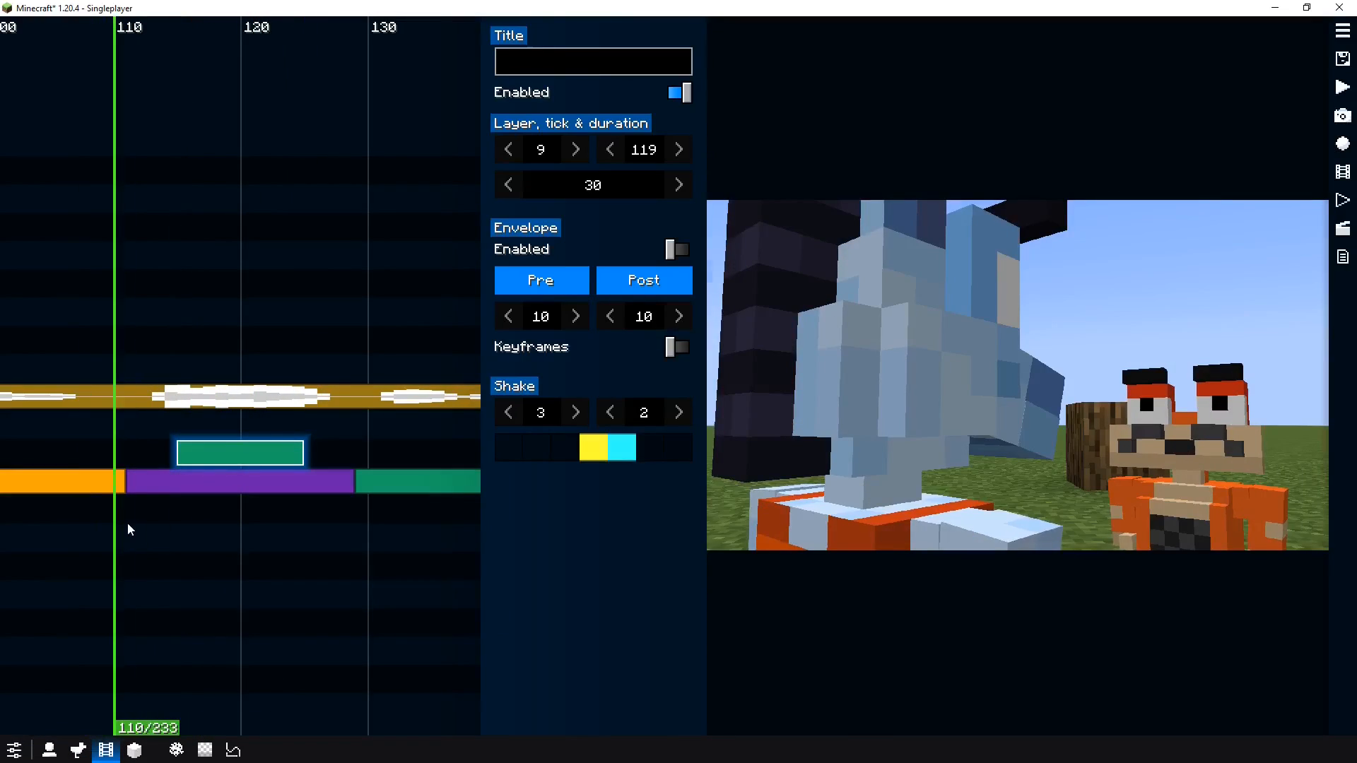
left_click(128, 524)
right_click(125, 437)
left_click(177, 538)
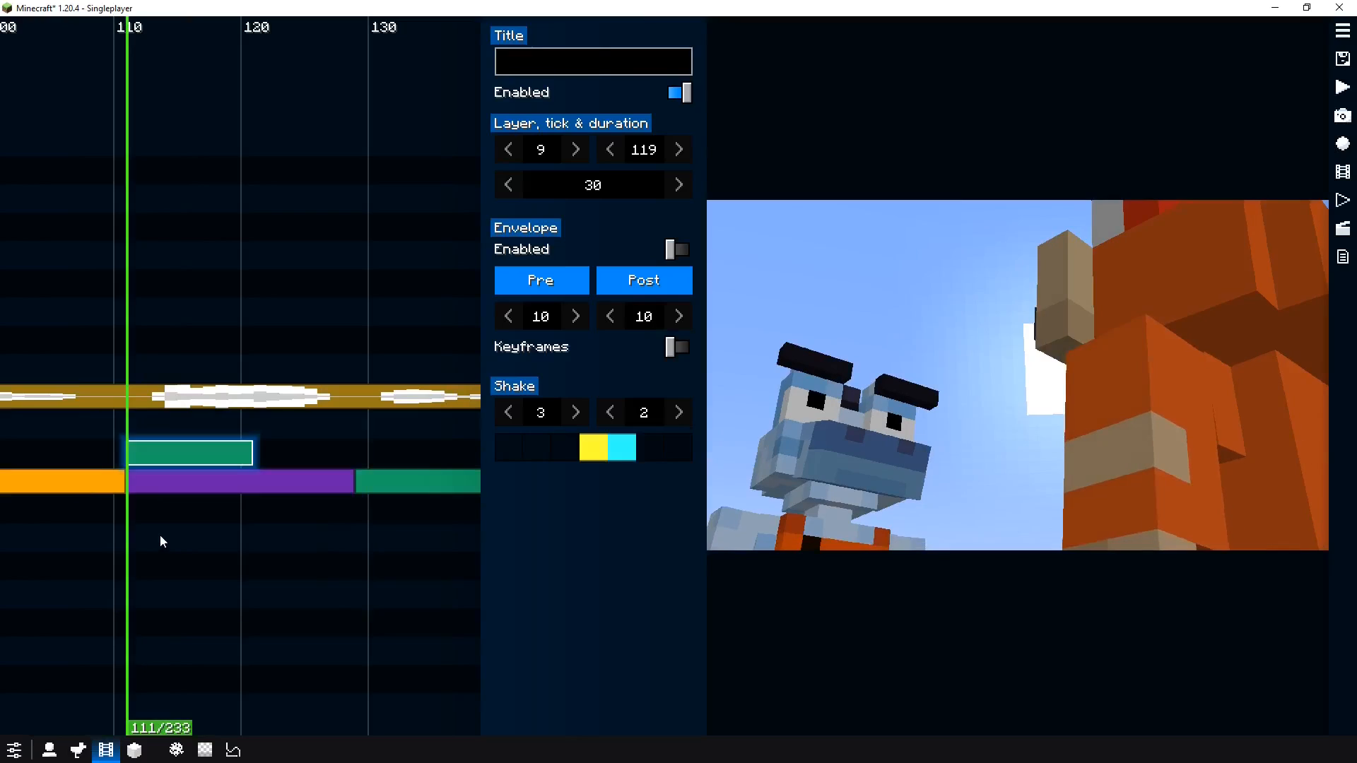
Extend the Shake clip's duration to end at tick 129 and preview the shot
left_click_drag(160, 542, 359, 526)
right_click(307, 432)
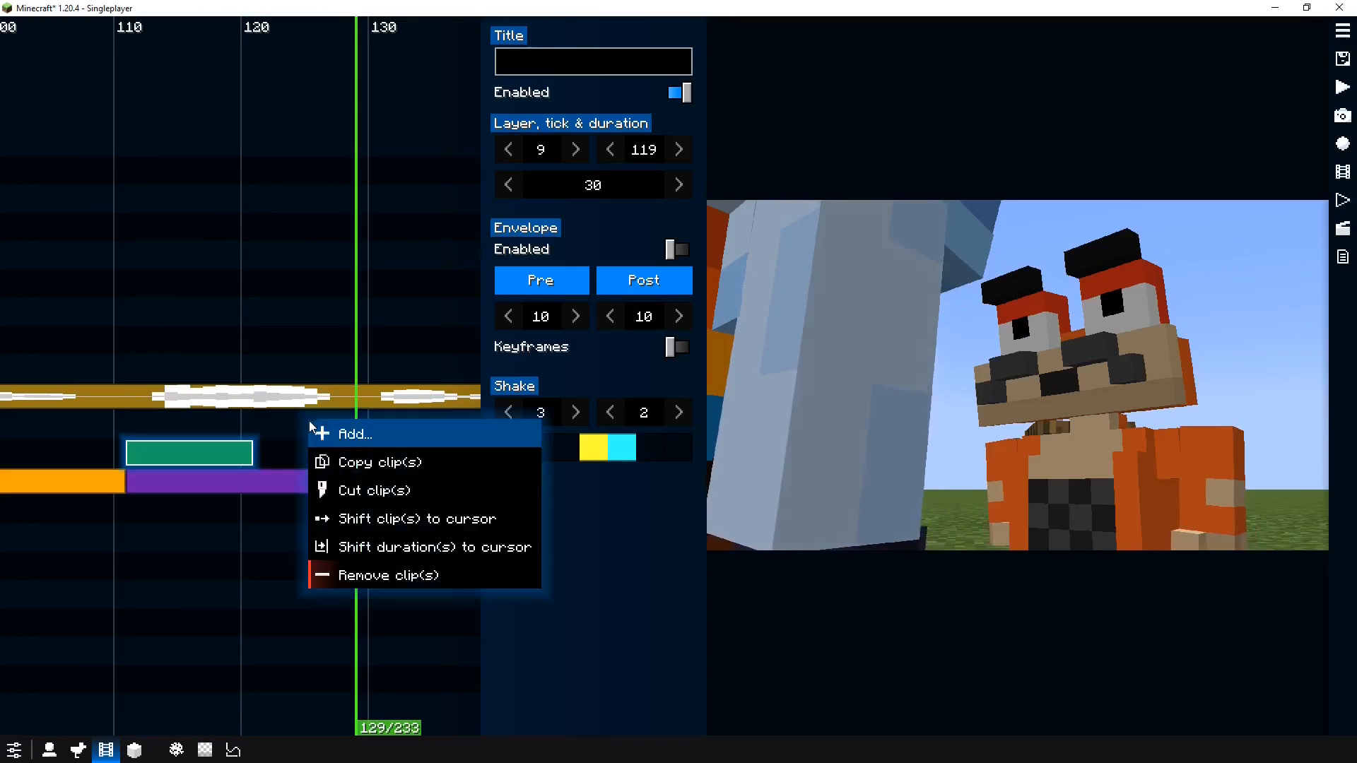
left_click(405, 543)
left_click(103, 519)
key("space")
key("space")
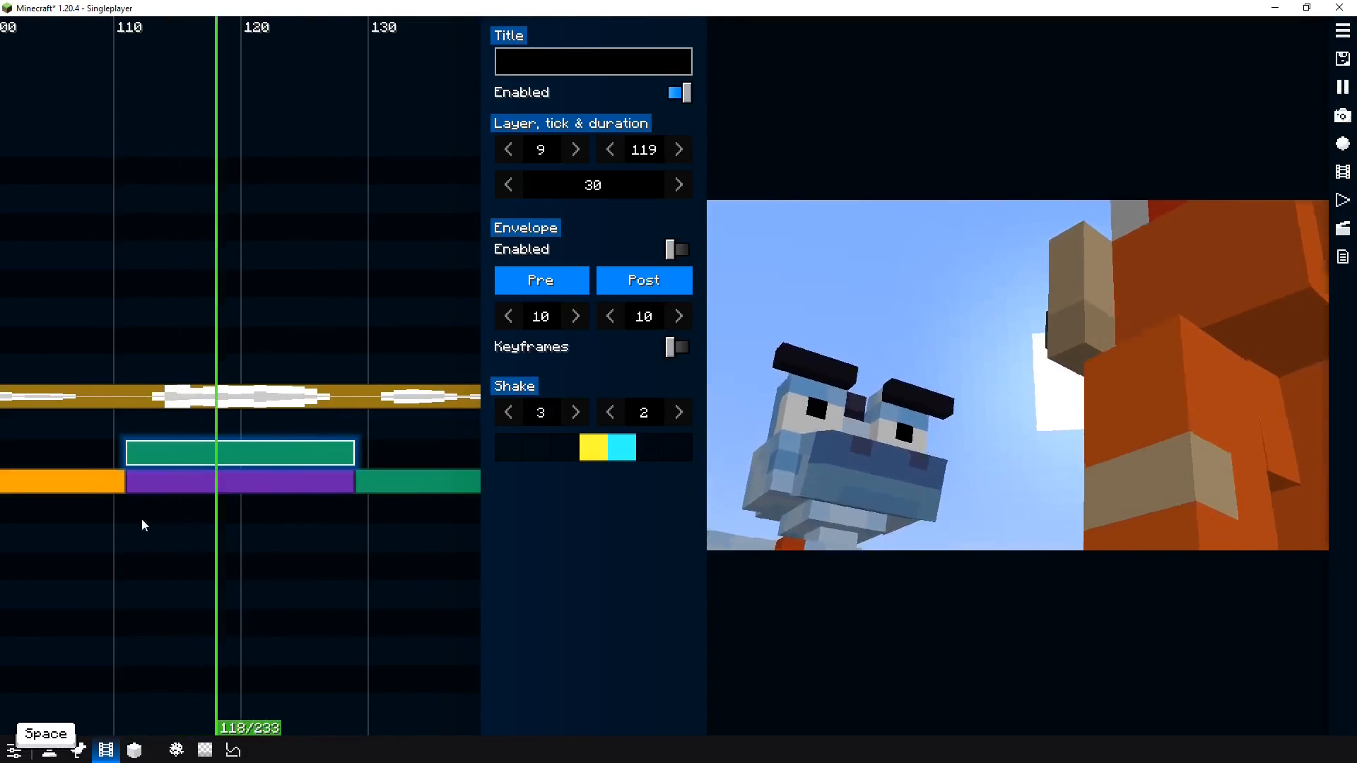
Lower the Shake clip's first shake value to 2.4 and preview the shot
left_click_drag(281, 510, 136, 508)
left_click_drag(532, 420, 520, 418)
key("space")
key("space")
left_click_drag(304, 515, 145, 537)
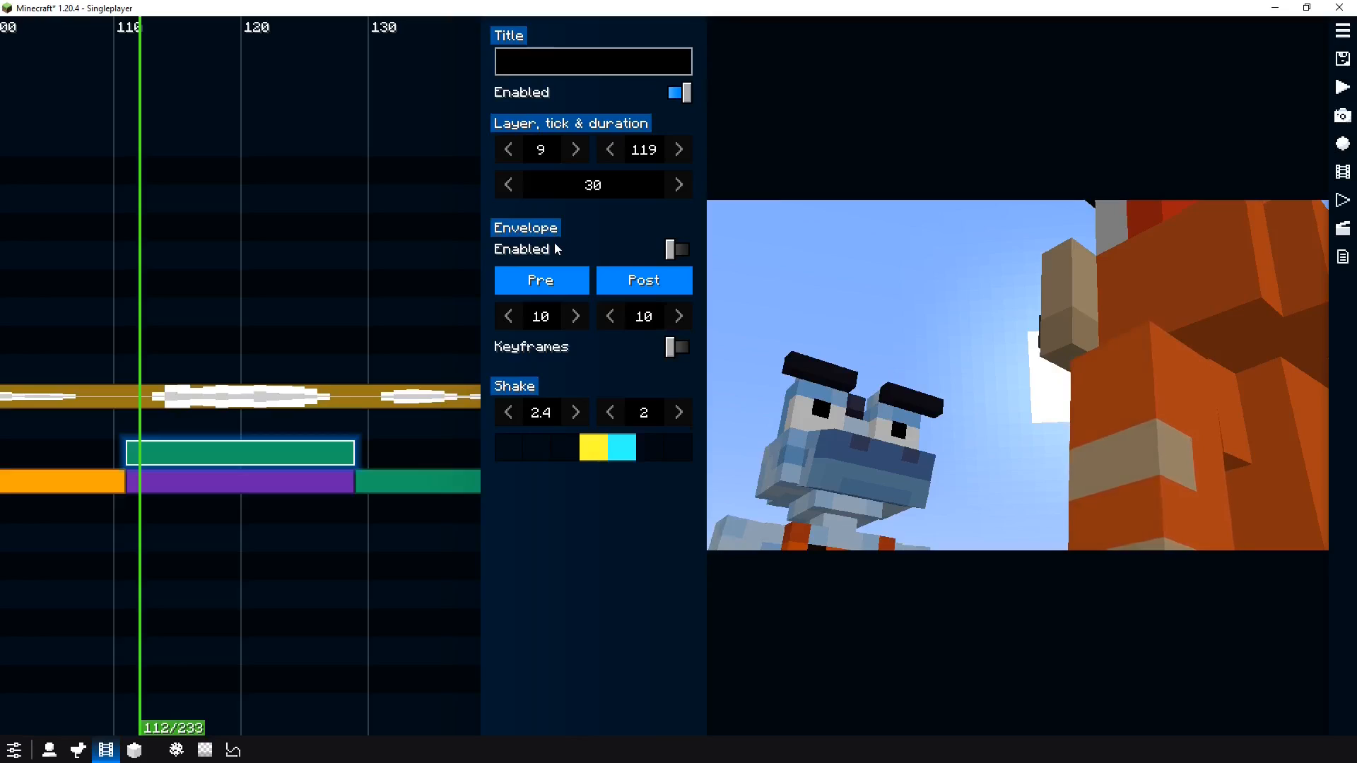
Enable the Shake clip's envelope, set its fade-out to 0, and preview the shot
left_click(602, 247)
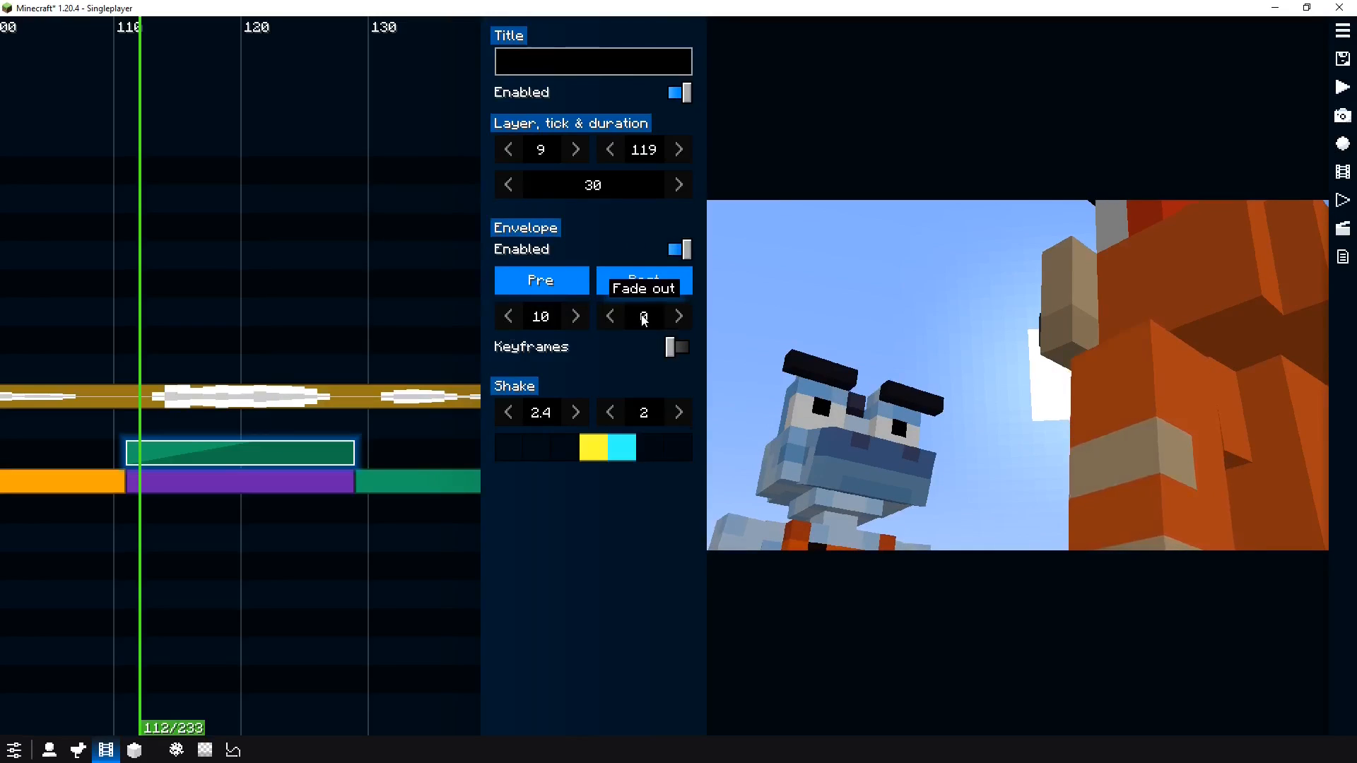
left_click_drag(106, 365, 85, 365)
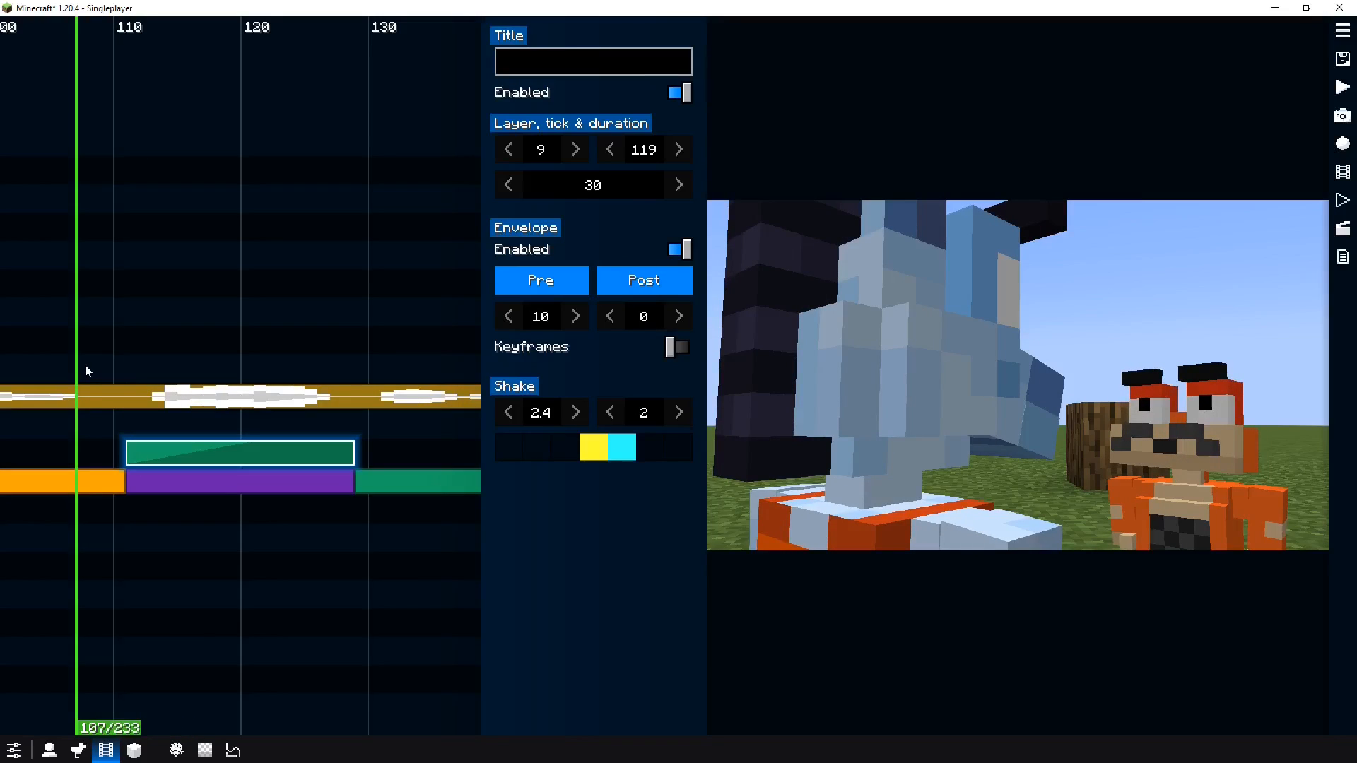
key("space")
key("space")
left_click(96, 360)
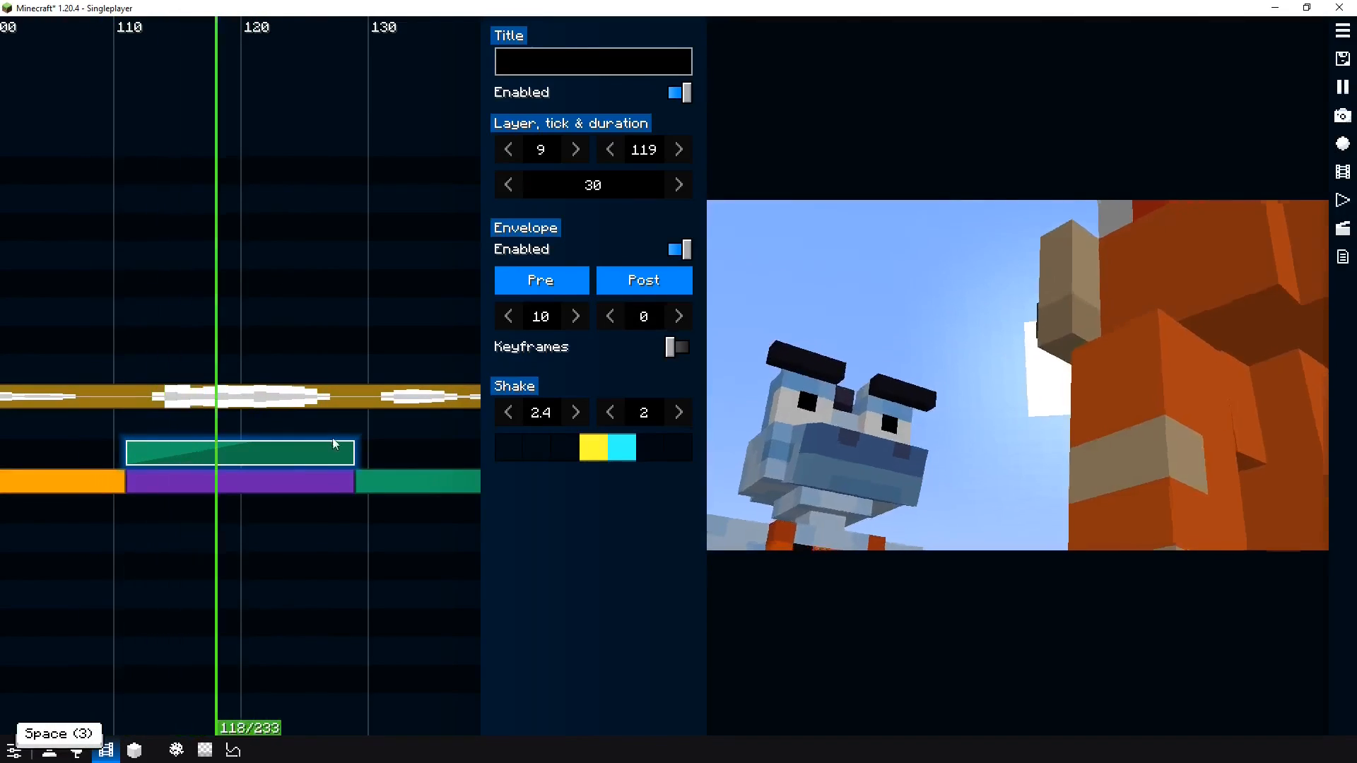
key("space")
key("space")
scroll(373, 504, "down", 3)
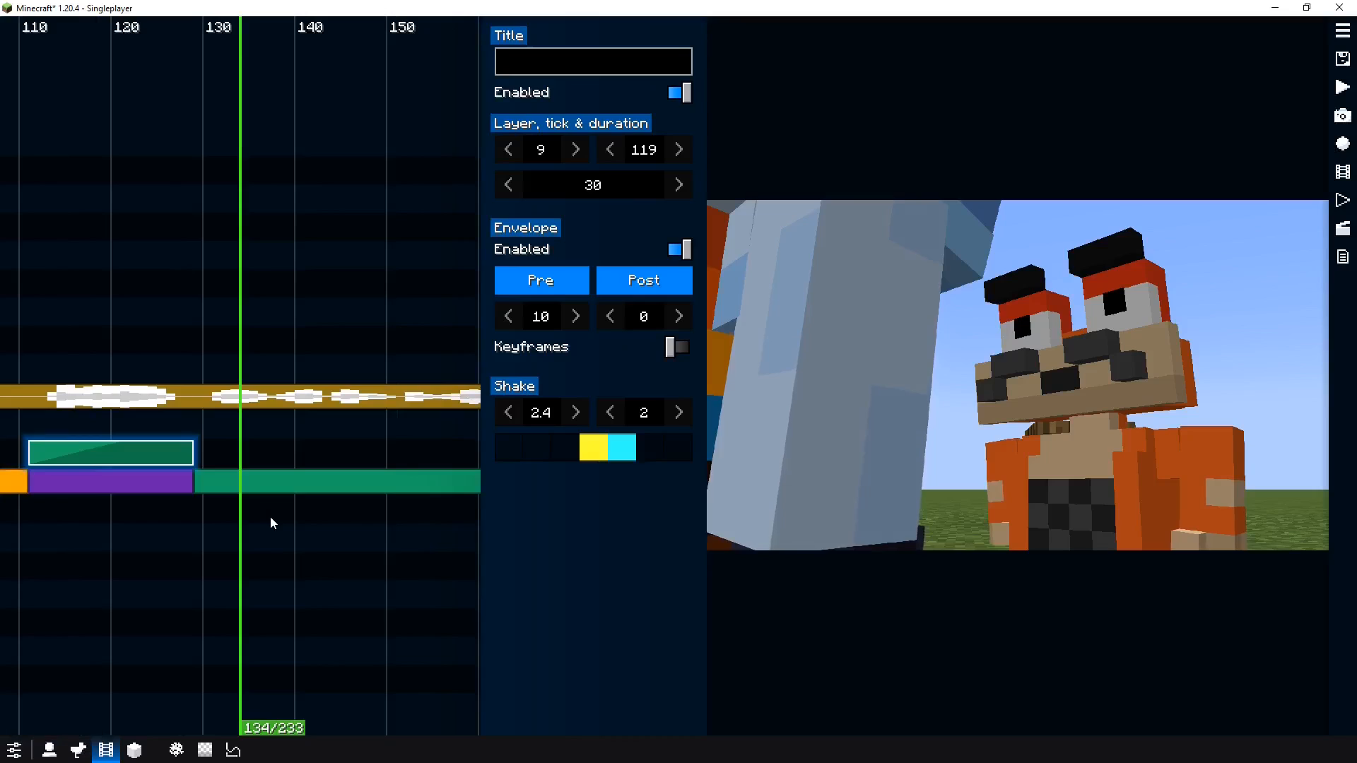
key("space")
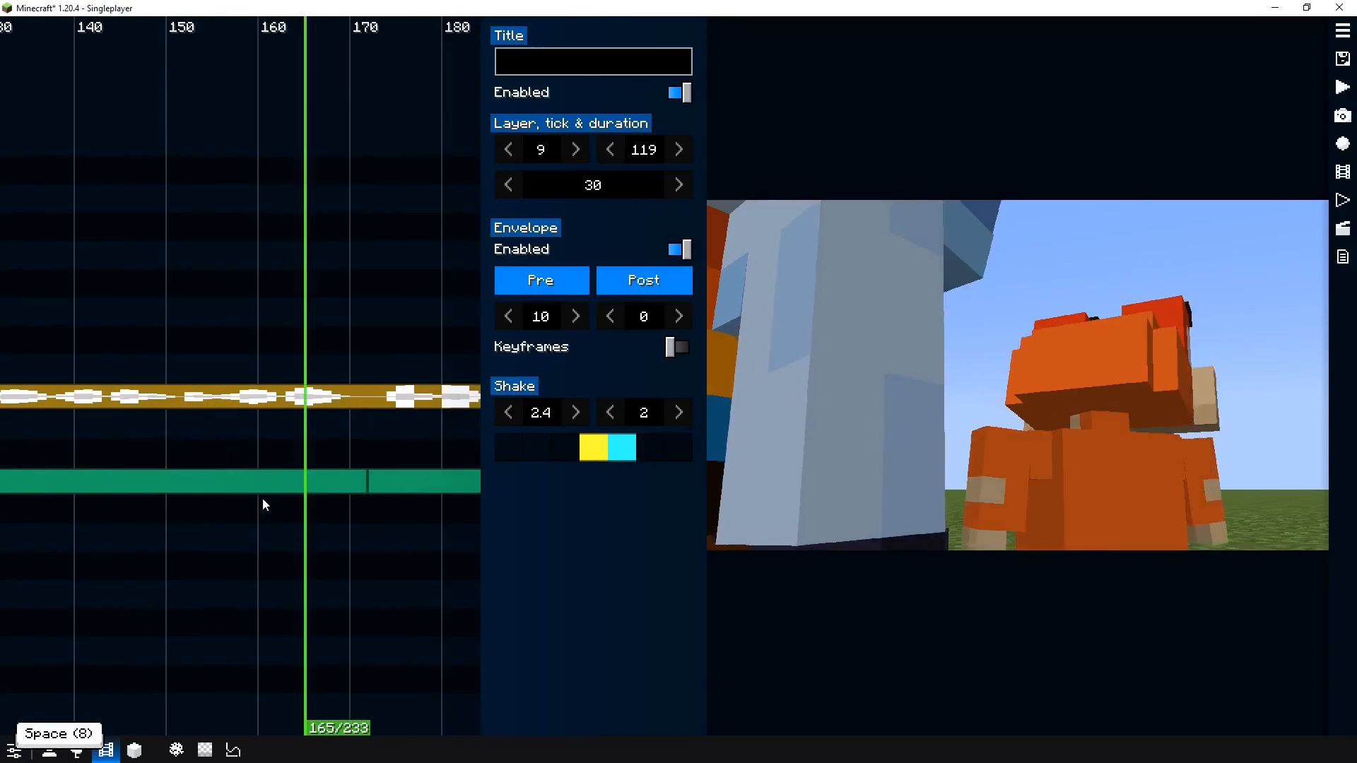
Convert the fifth camera segment, starting at tick 129, into a Dolly clip and preview it
right_click(256, 489)
left_click(341, 559)
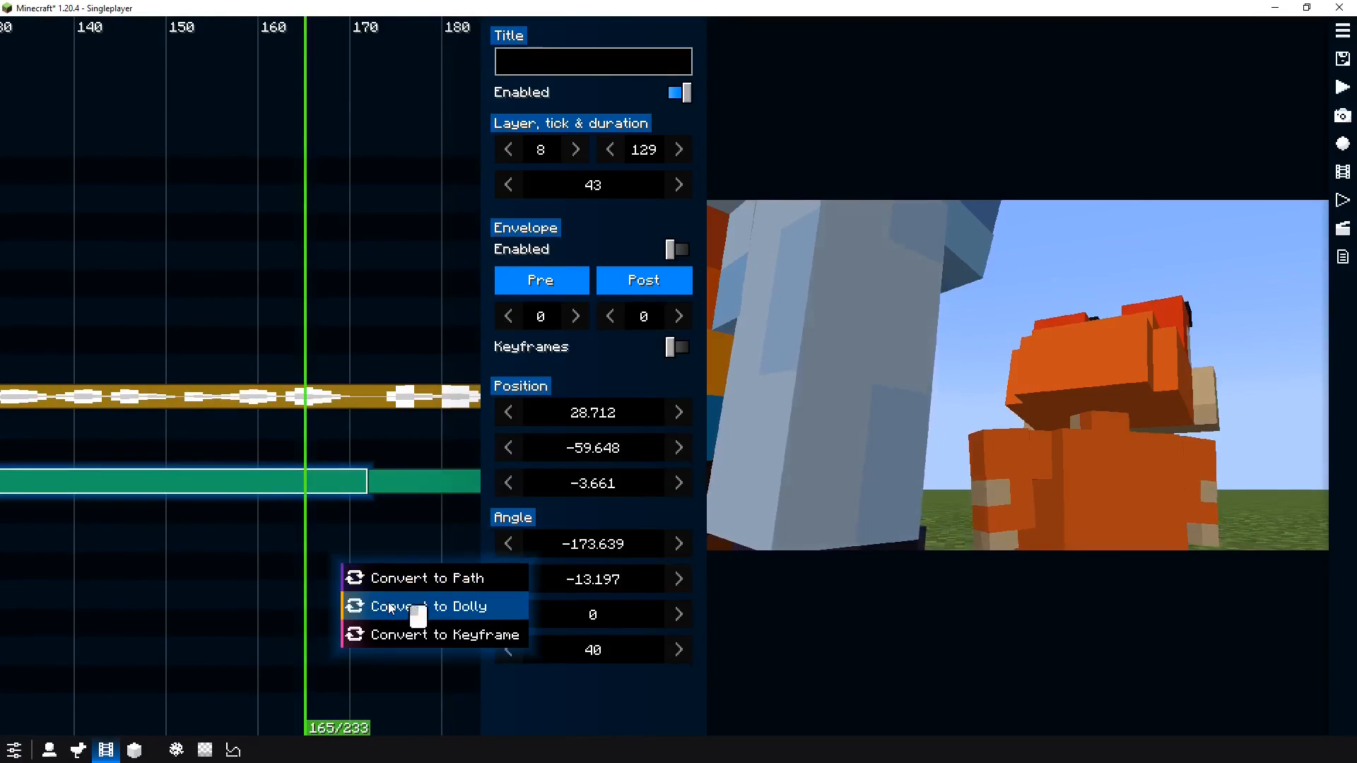
left_click(410, 614)
left_click_drag(213, 537, 359, 536)
left_click(176, 544)
key("space")
scroll(249, 553, "down", 3)
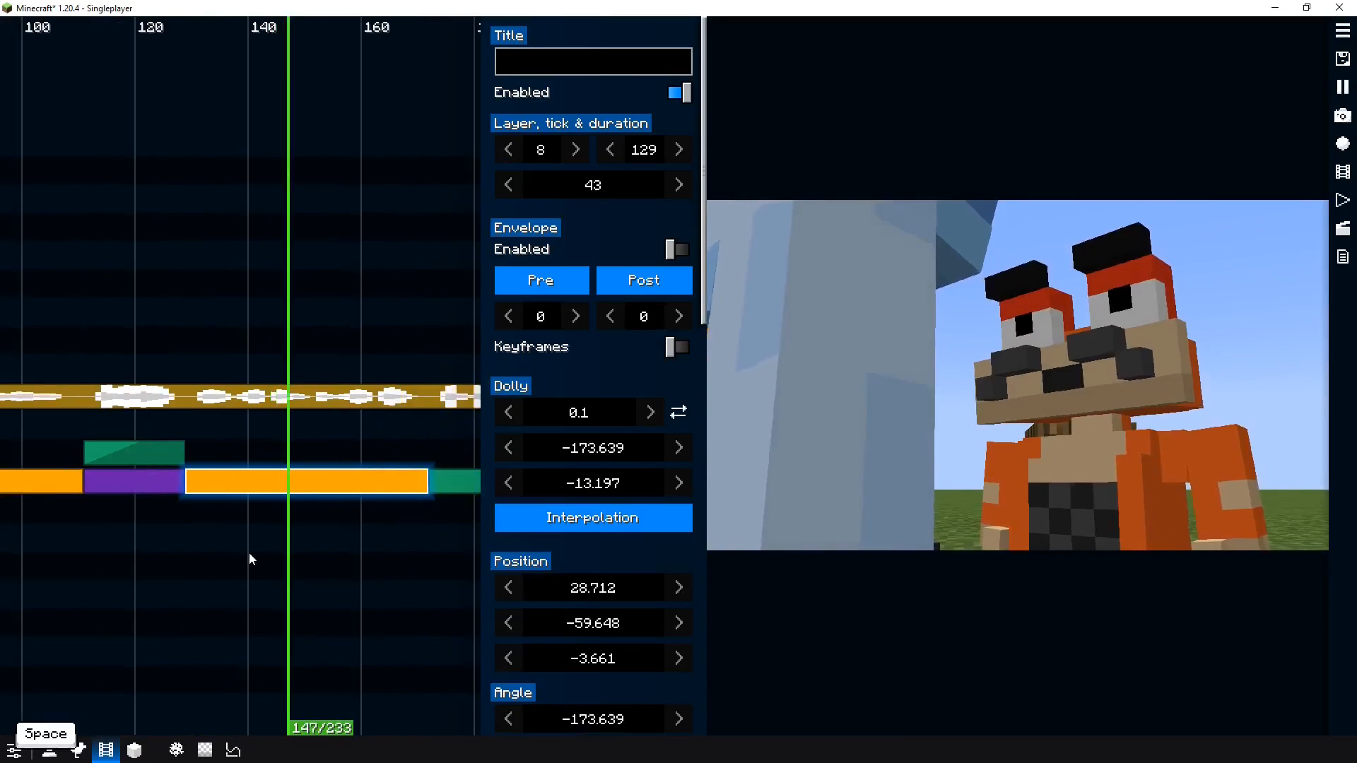
scroll(249, 552, "up", 2)
scroll(249, 553, "down", 6)
key("space")
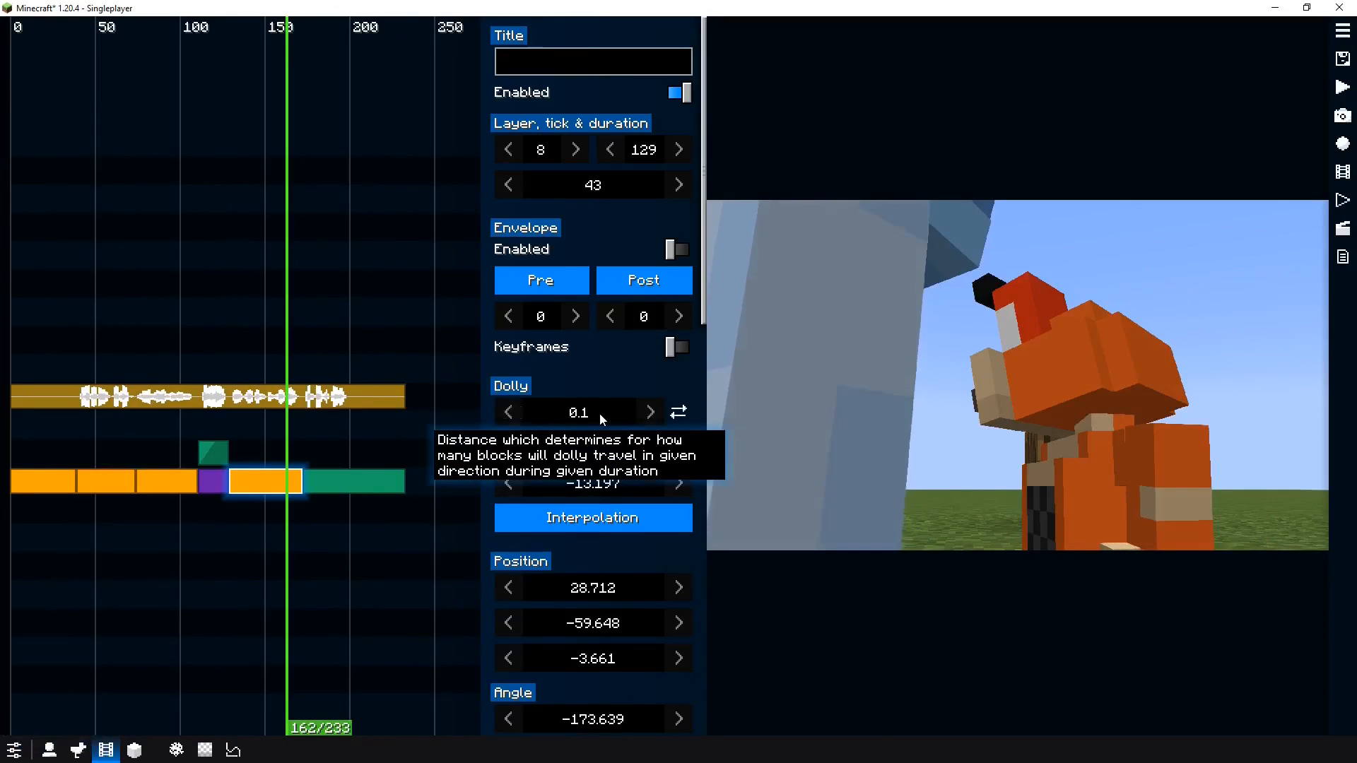
Reverse the fifth segment's dolly direction to -0.1 and preview the shot
left_click(680, 413)
left_click(205, 525)
key("space")
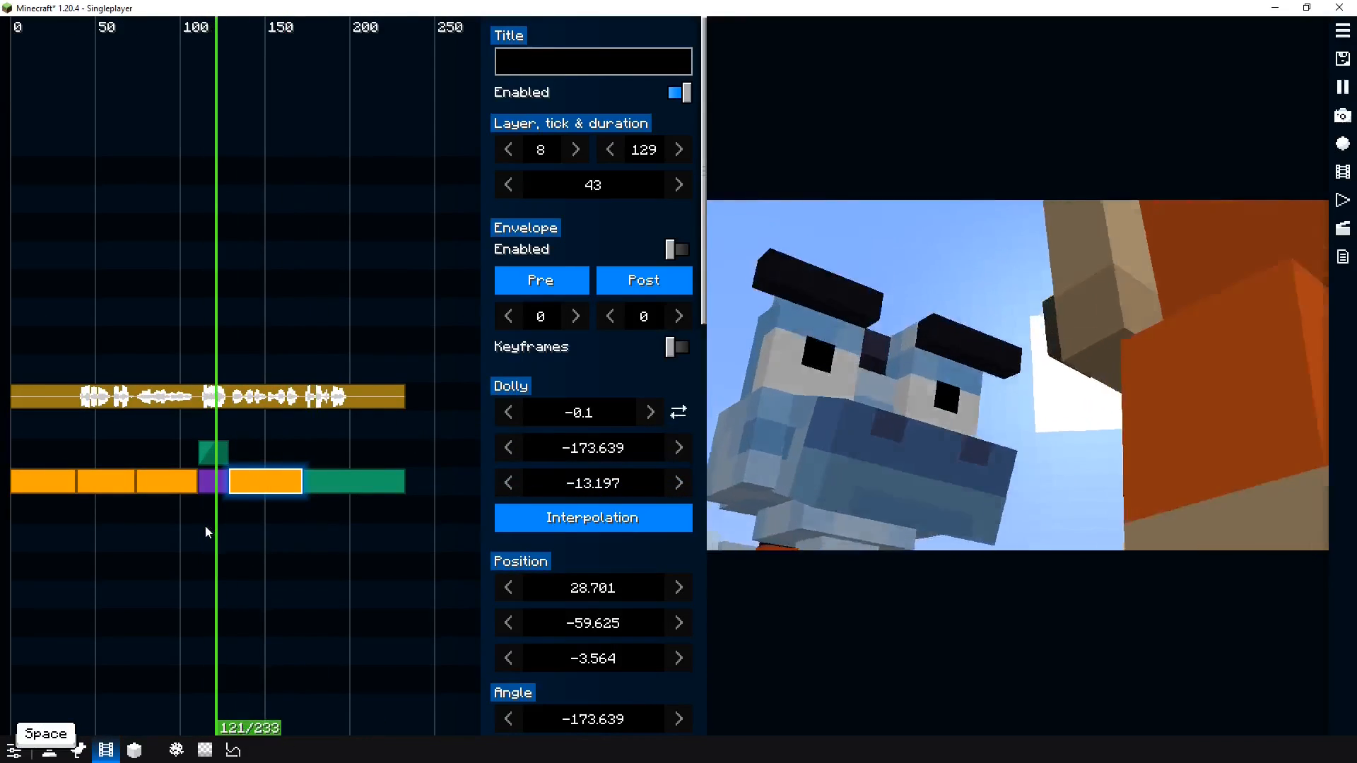
key("space")
left_click(572, 517)
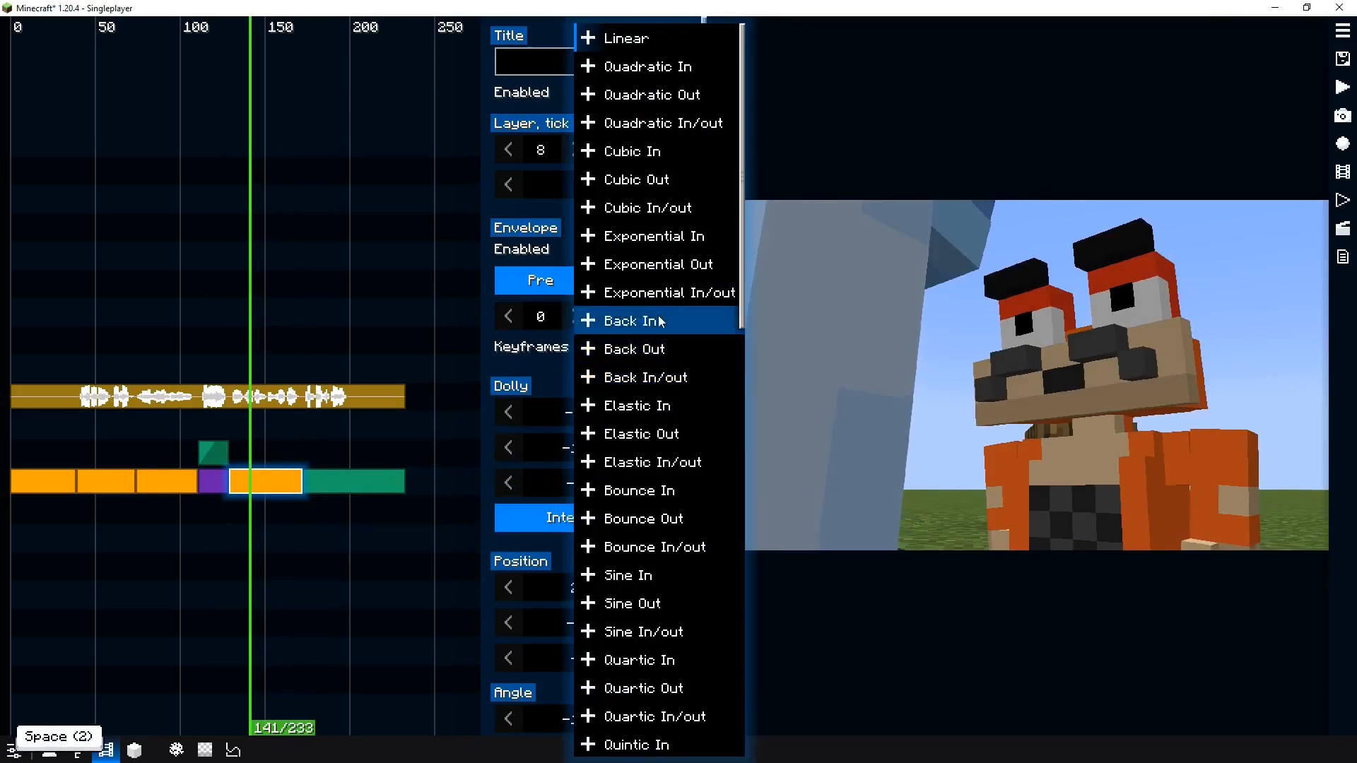
left_click(212, 553)
key("space")
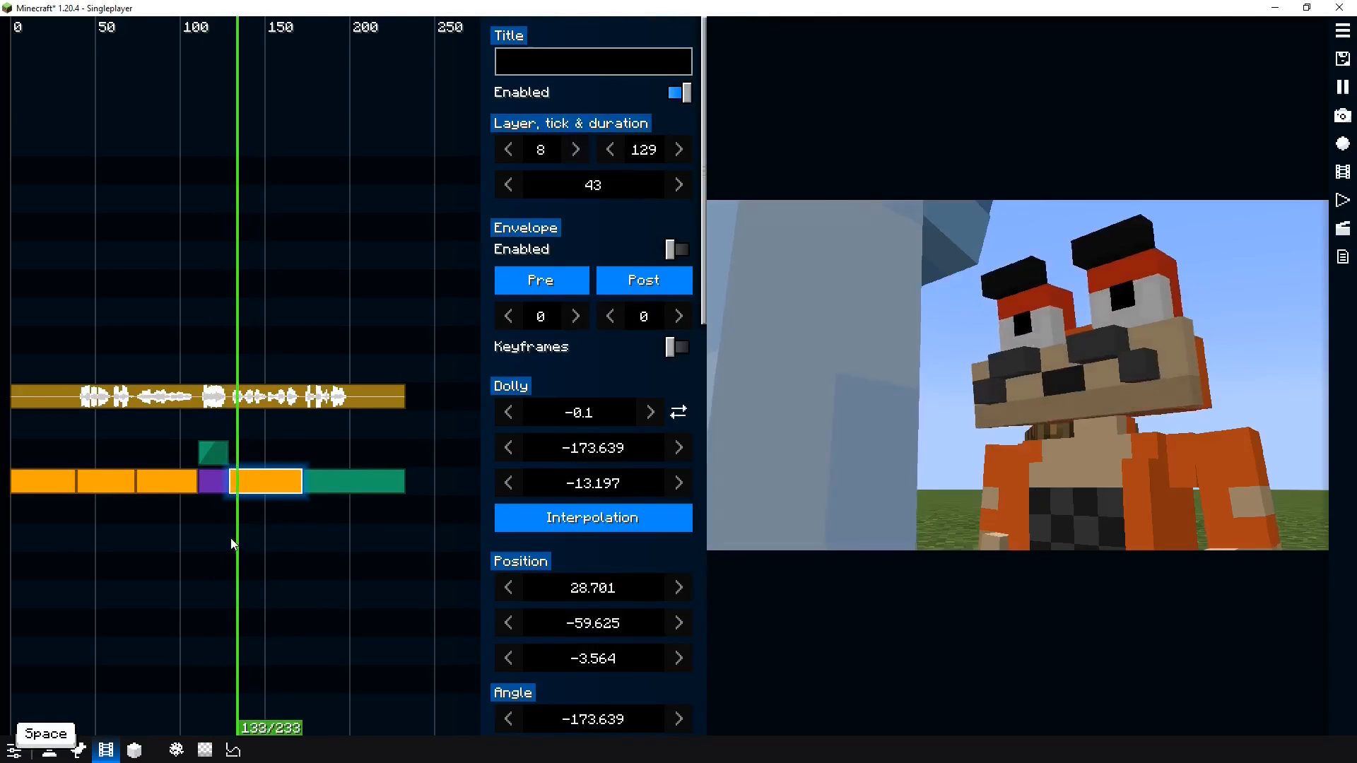
Convert the last camera segment, starting at tick 172, into a Path clip
left_click_drag(324, 534, 245, 528)
key("space")
left_click(297, 481)
right_click(297, 482)
key("Right")
key("Right")
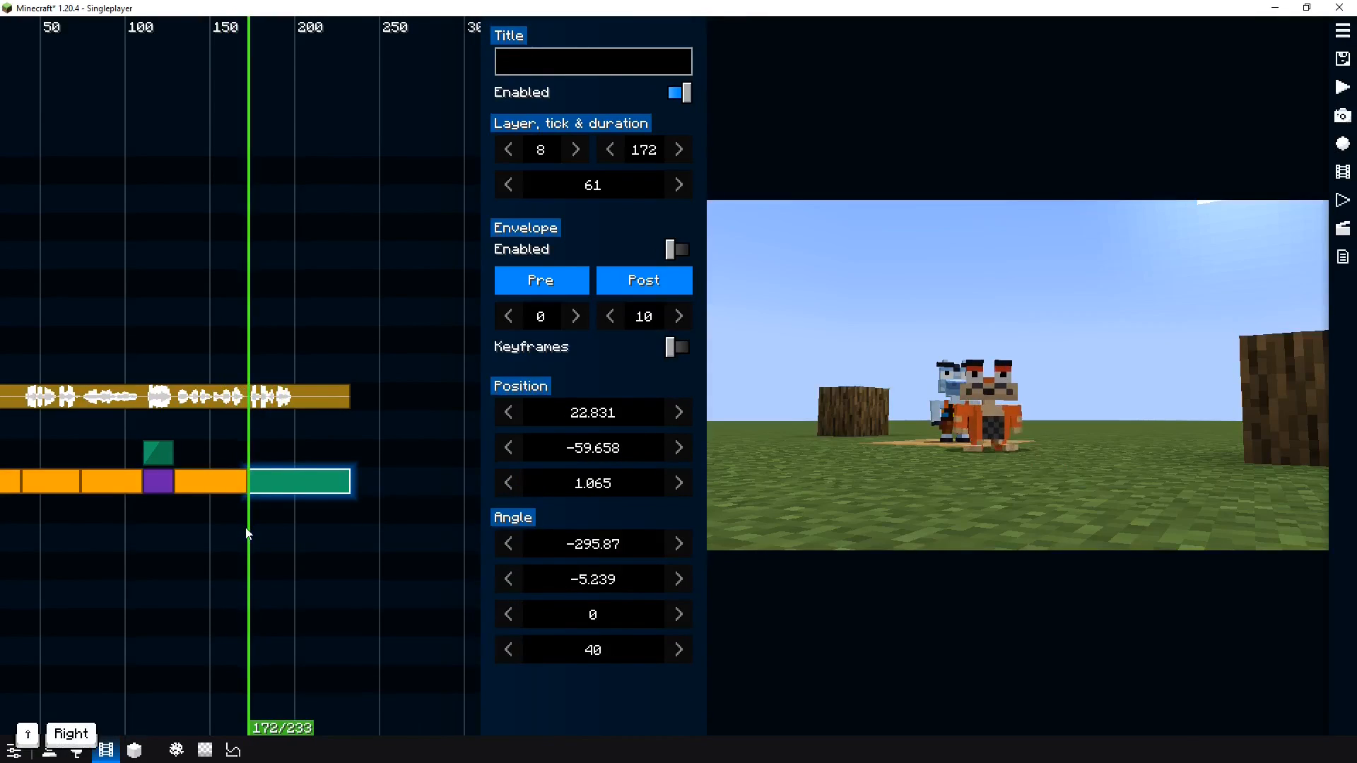
right_click(294, 480)
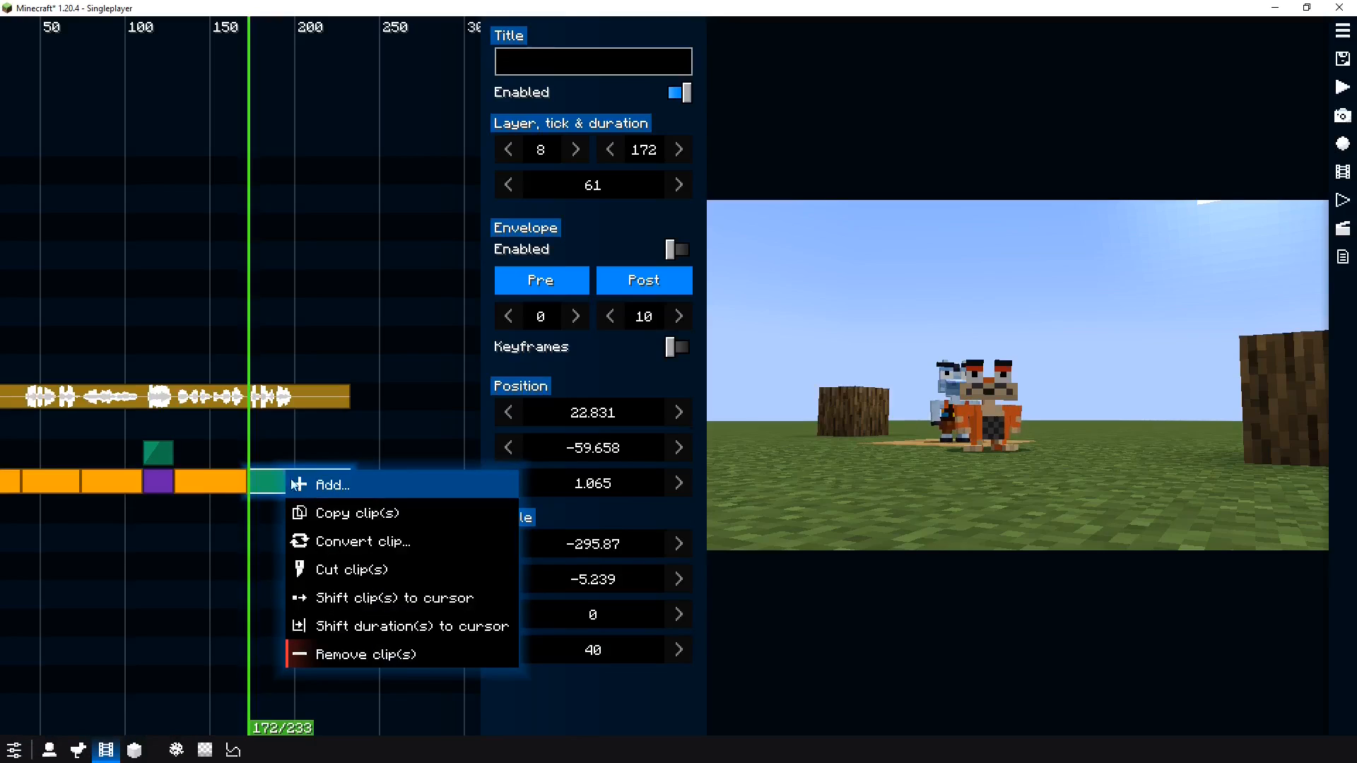
left_click(315, 542)
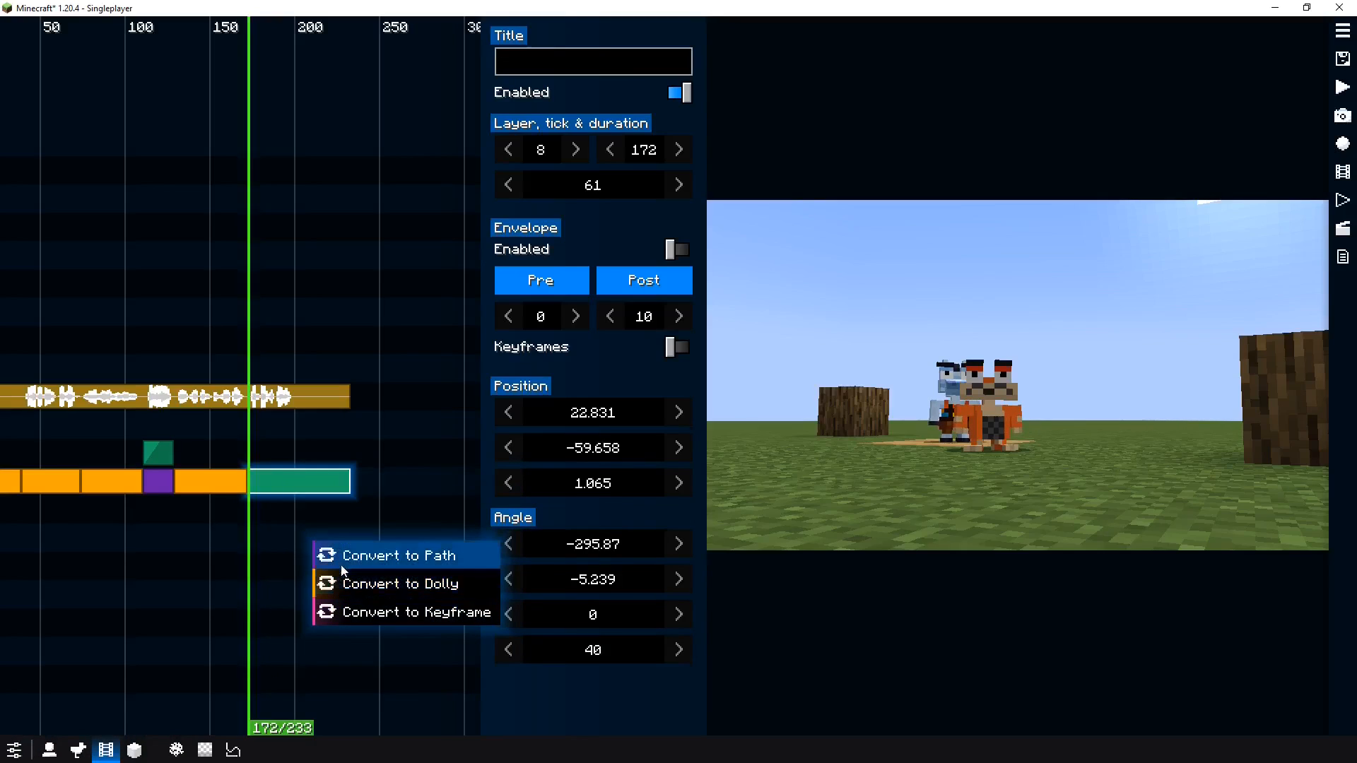
left_click(340, 563)
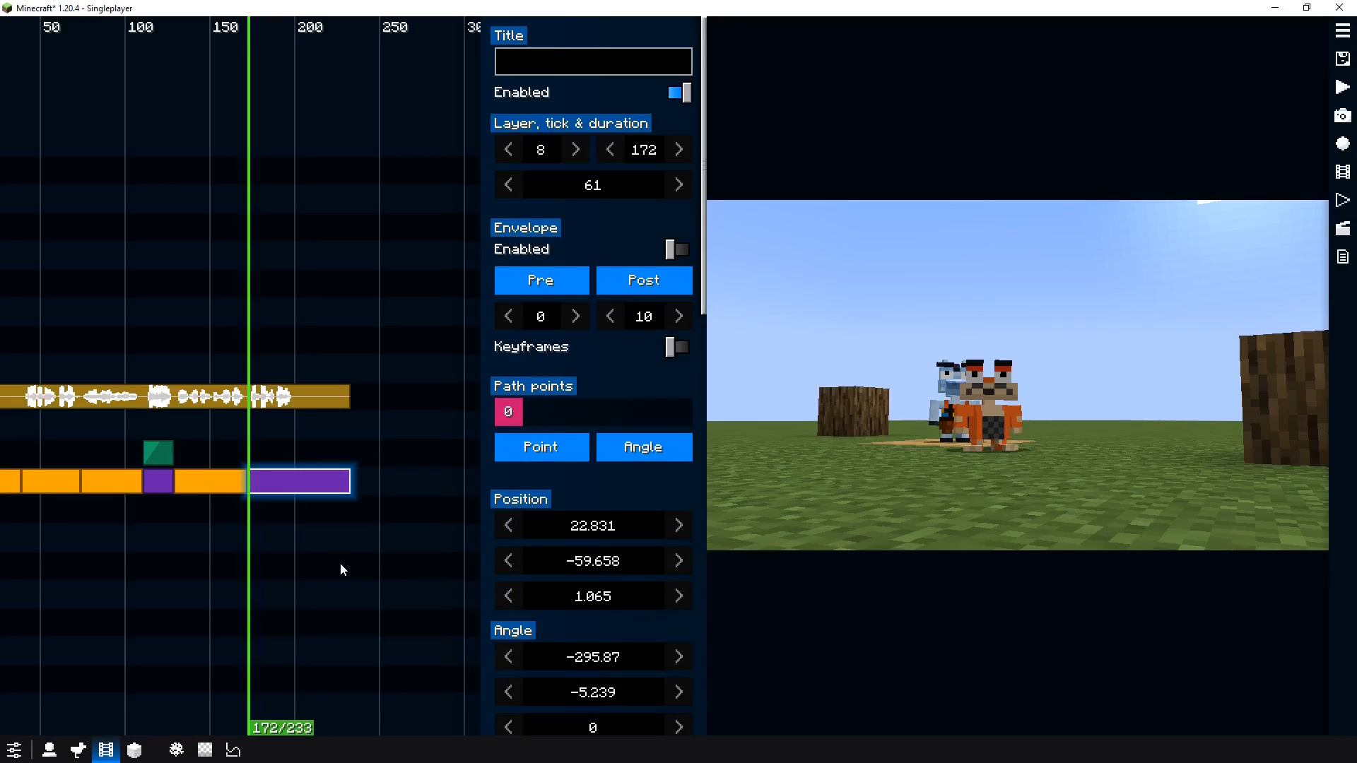
Add a second path point, fly the camera to a new end position for it, and preview the shot
right_click(541, 405)
left_click(558, 417)
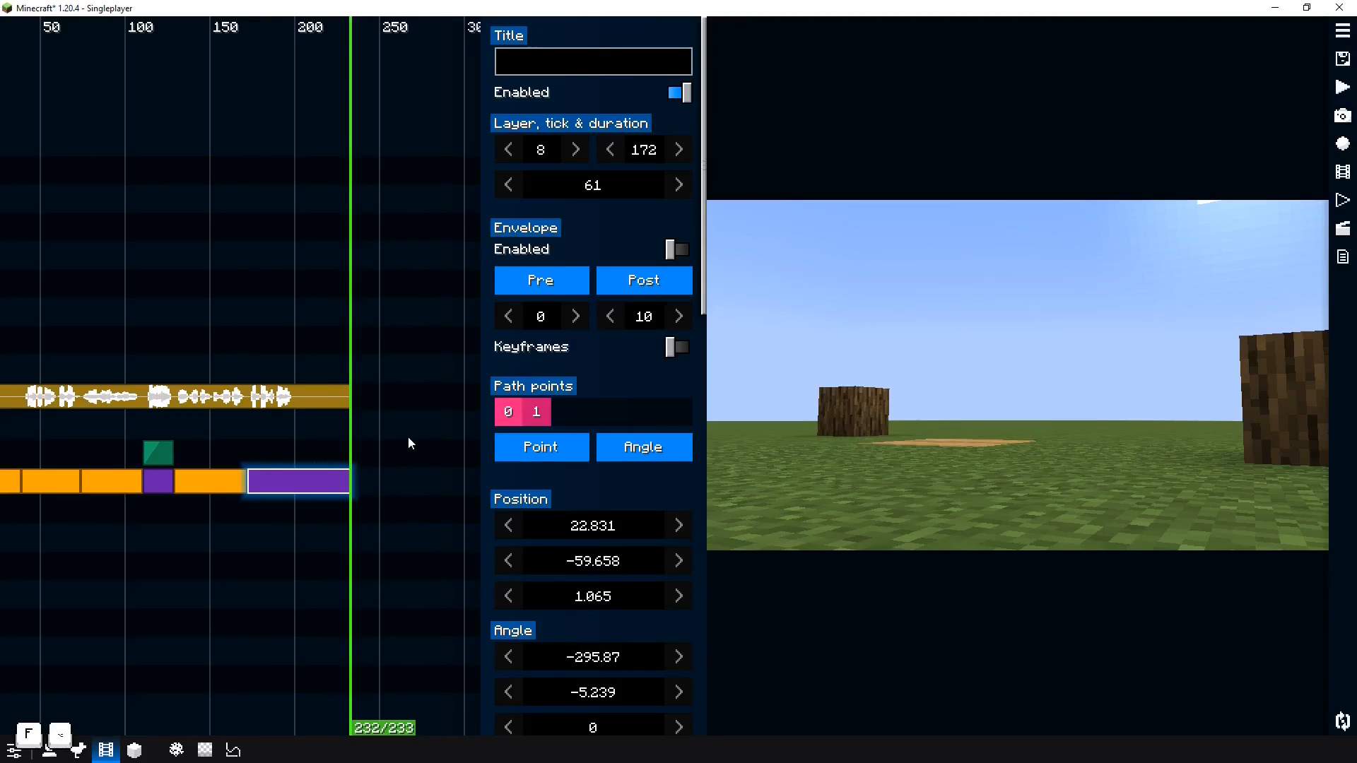
key("Right")
key("Right")
key("Right")
key("Right")
key("Right")
key("Right")
key("Right")
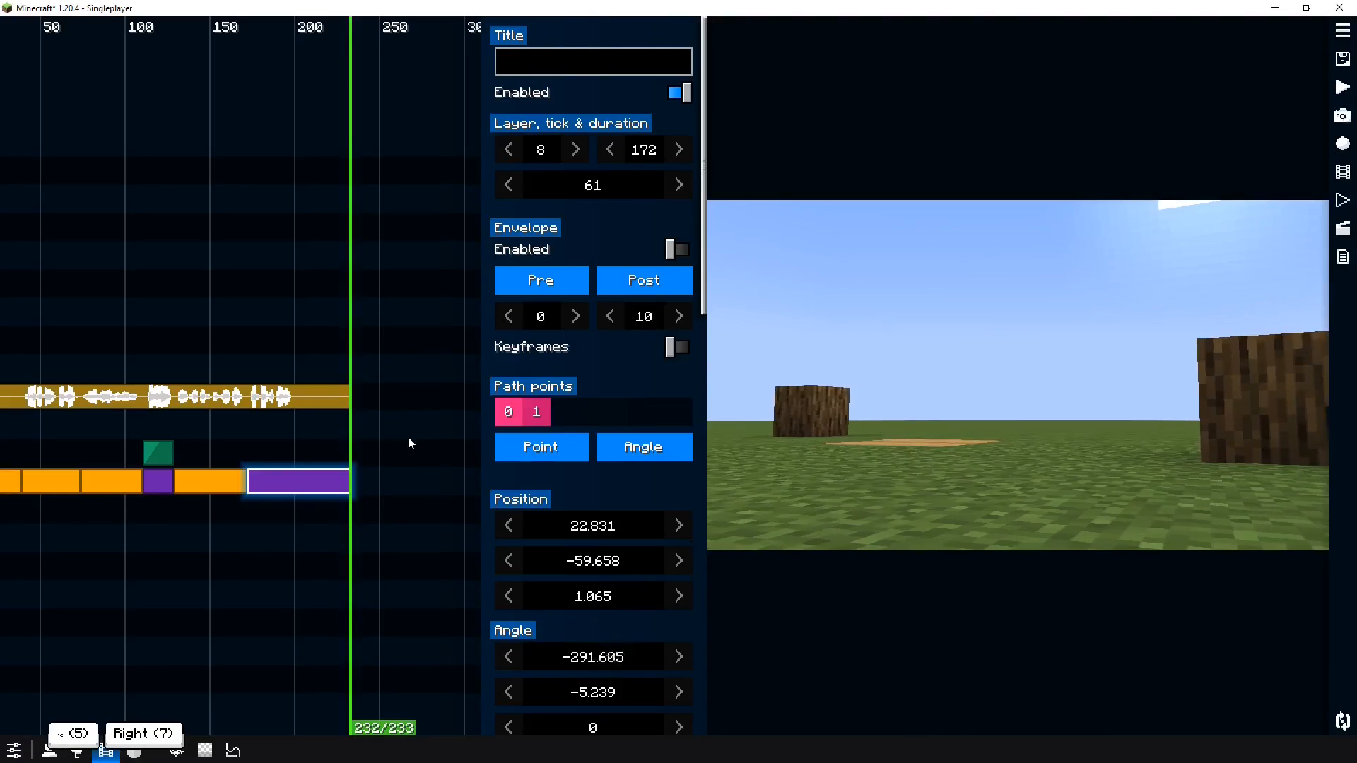
key("d")
key("a")
key("f")
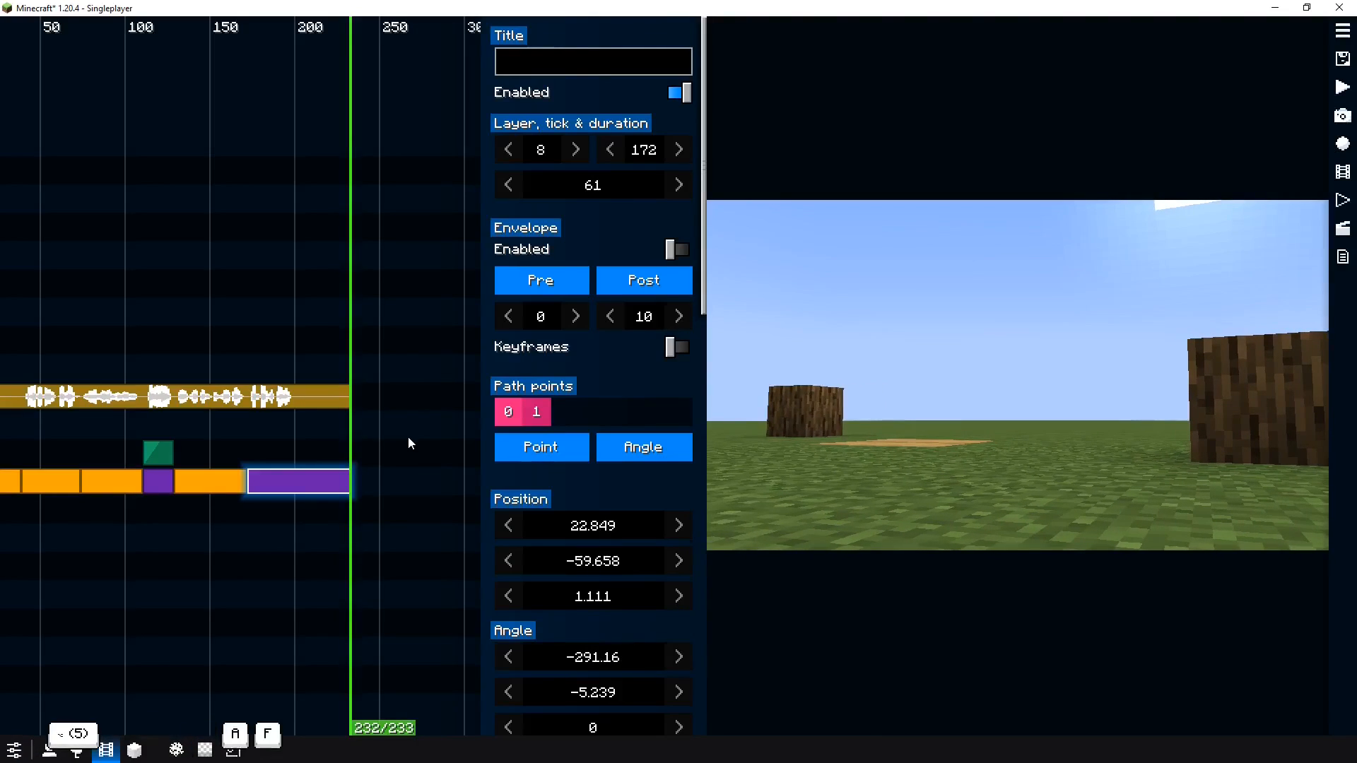
left_click_drag(407, 438, 241, 463)
key("space")
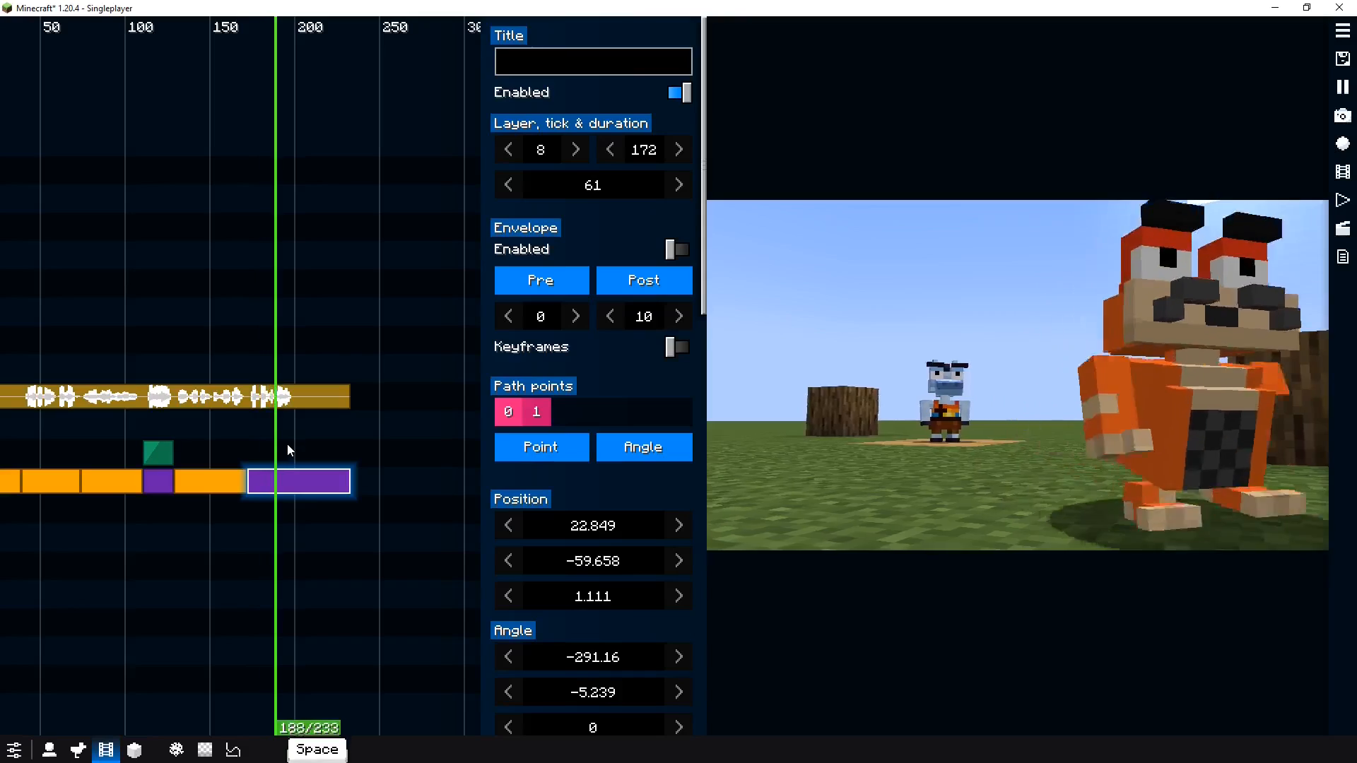
key("space")
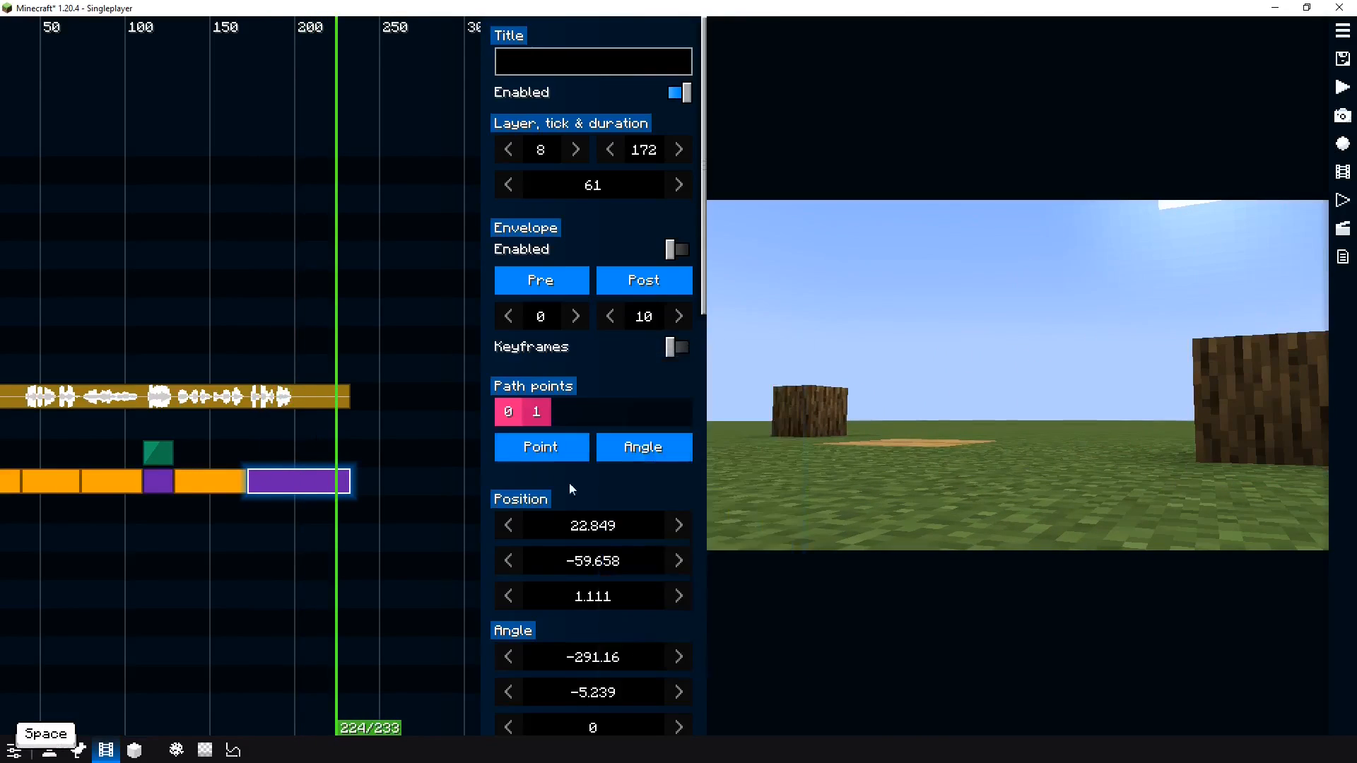
Set the path's point and angle interpolation to Quadratic In and preview the shot
scroll(607, 558, "down", 2)
scroll(608, 558, "down", 2)
left_click(545, 343)
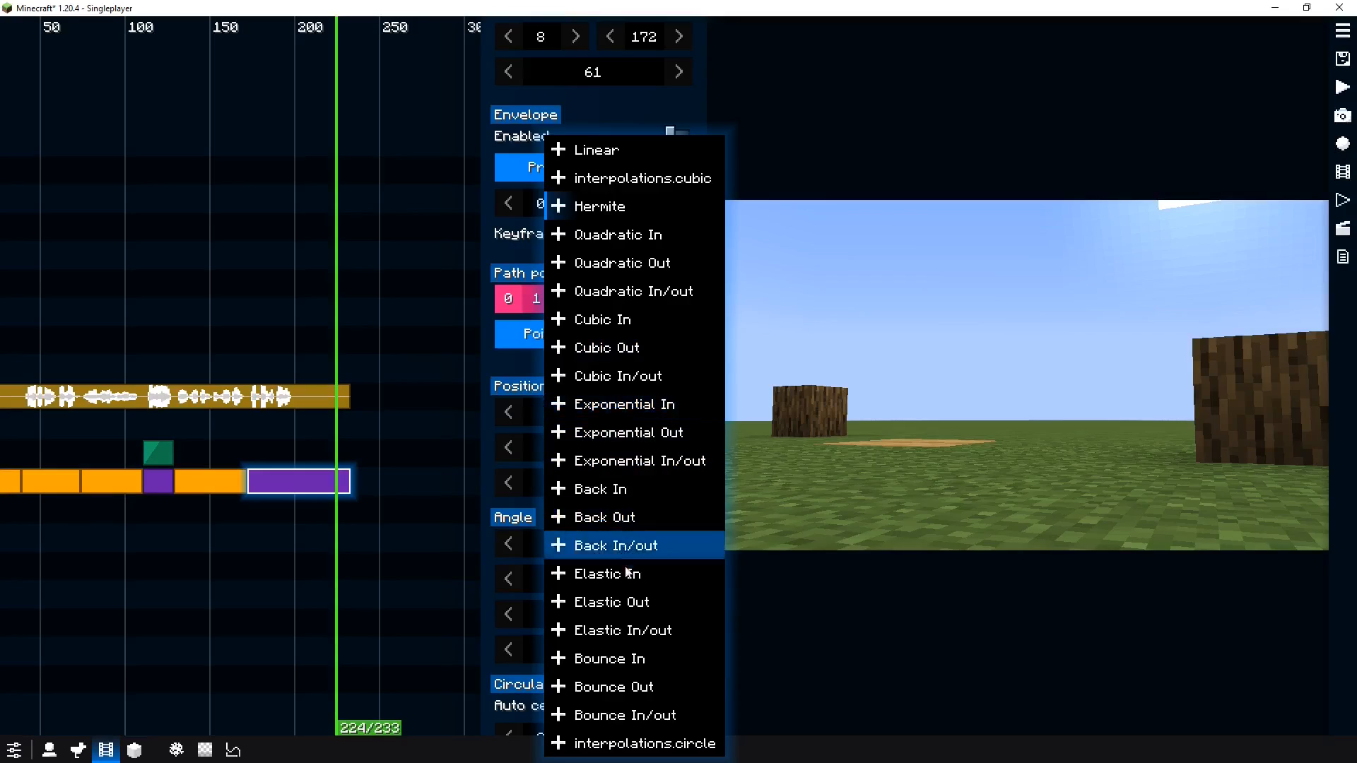
left_click(613, 240)
left_click(643, 340)
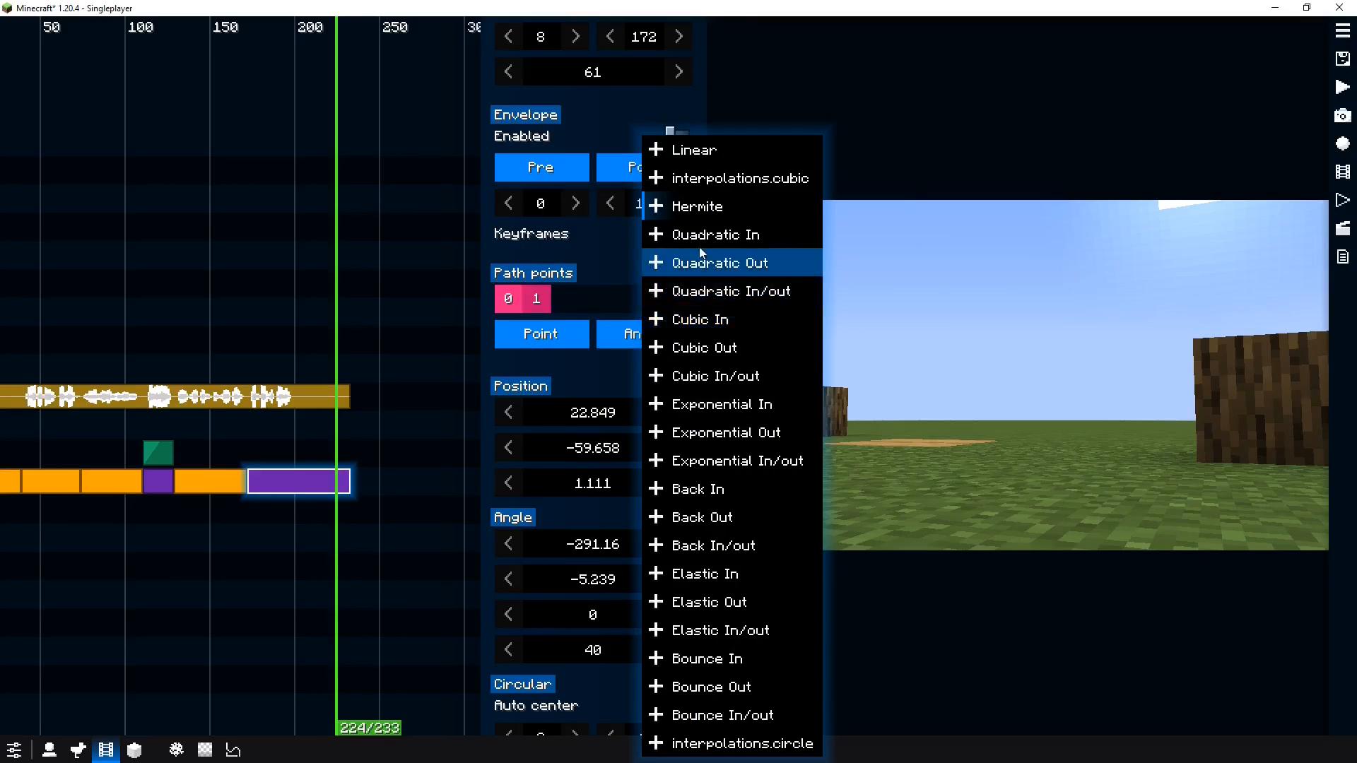
left_click(696, 240)
left_click(252, 451)
key("space")
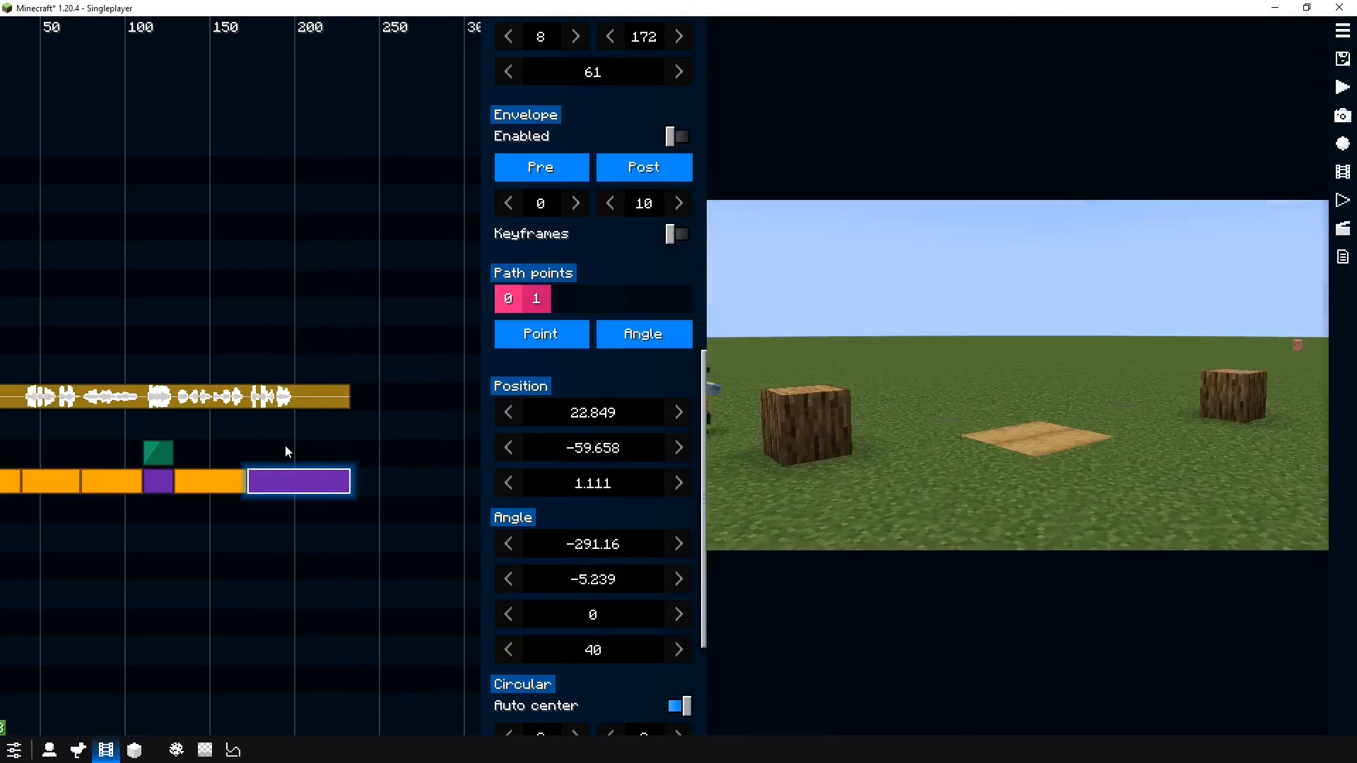
scroll(286, 447, "up", 5)
left_click_drag(181, 476, 290, 471)
scroll(290, 470, "down", 8)
scroll(289, 471, "down", 3)
key("space")
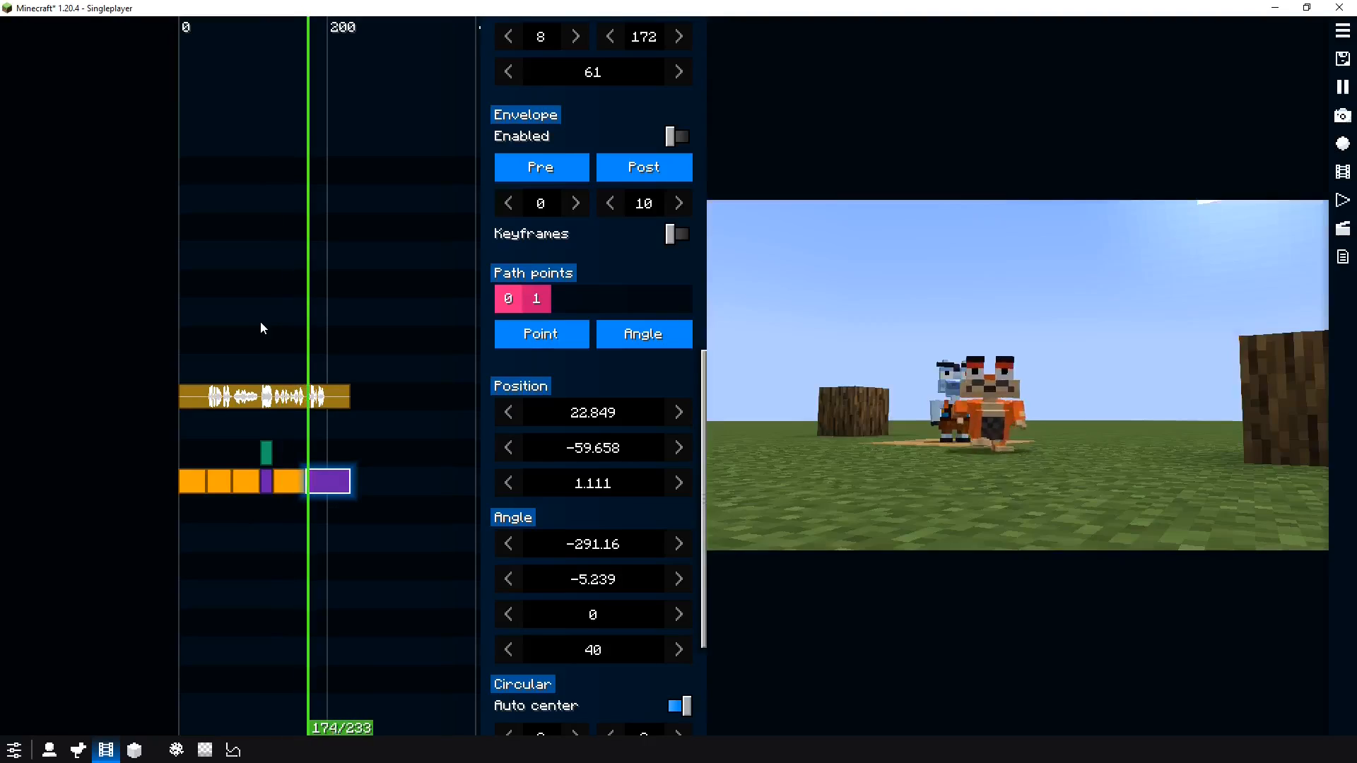
key("space")
Add a new camera clip on layer 9 starting at tick 56
scroll(207, 503, "up", 5)
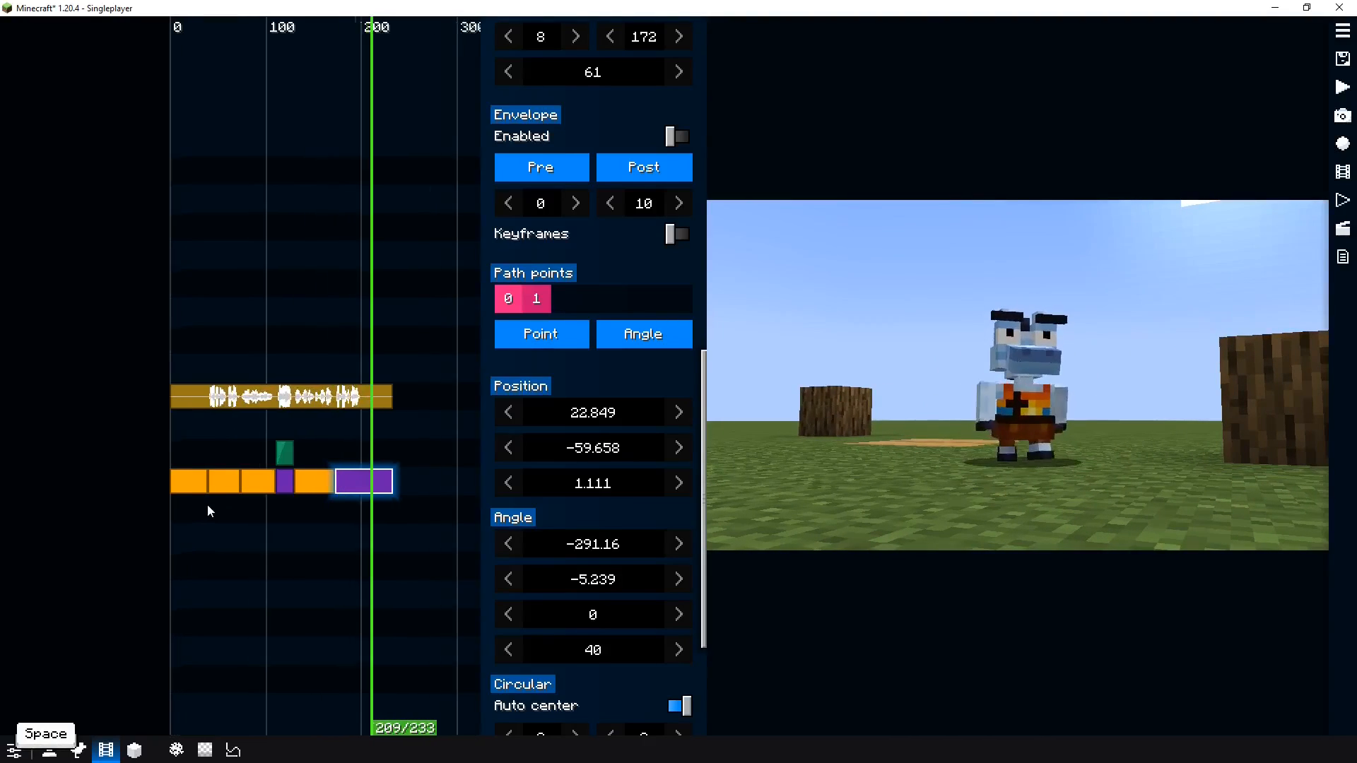
scroll(265, 522, "up", 5)
left_click_drag(204, 532, 314, 531)
left_click_drag(119, 532, 92, 531)
left_click_drag(116, 528, 334, 522)
left_click(169, 530)
left_click_drag(169, 536, 309, 530)
left_click_drag(333, 475, 236, 453)
right_click(235, 453)
left_click(279, 348)
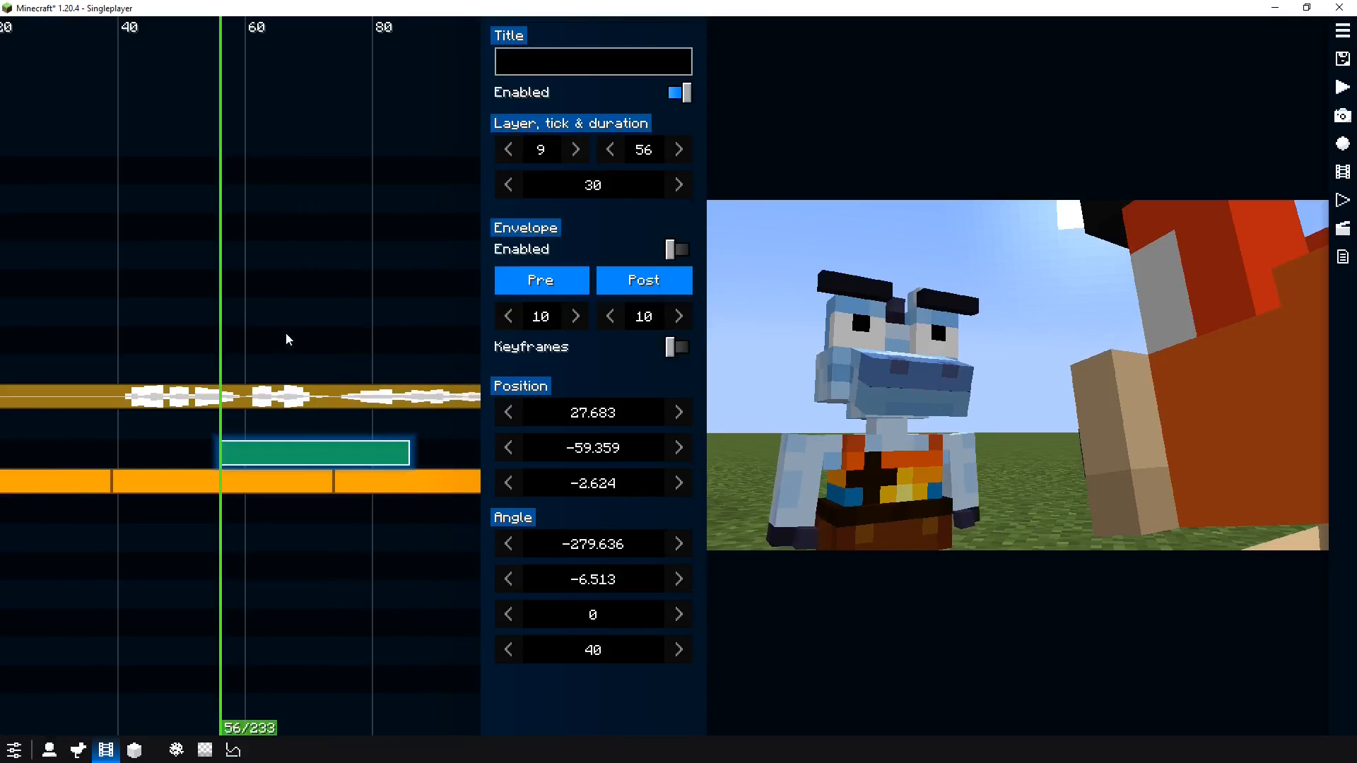
Shorten the layer 9 clip to 18 ticks and reframe its close-up with a field of view of 33.65
mouse_move(285, 332)
left_mouse_down()
mouse_move(332, 306)
mouse_move(297, 346)
left_mouse_up()
key("m")
left_click_drag(625, 657, 573, 574)
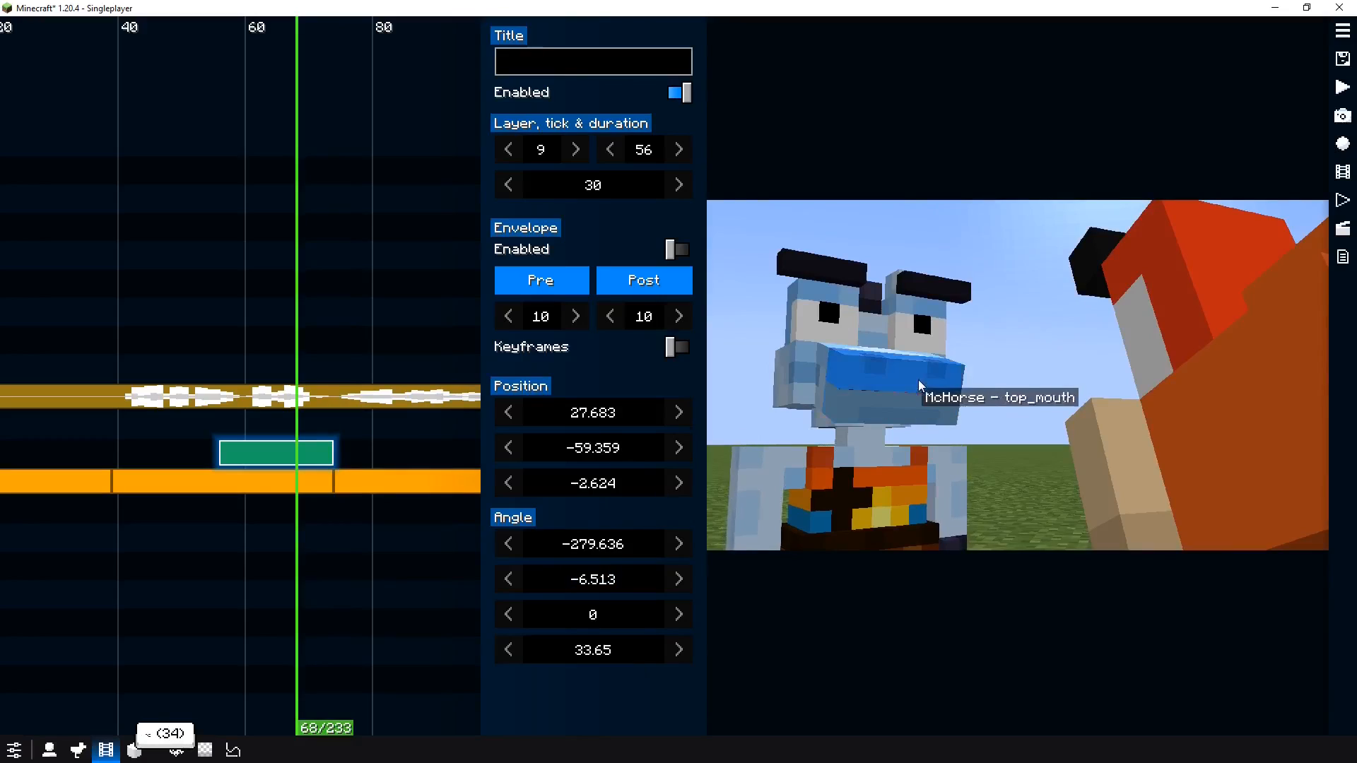
key("f")
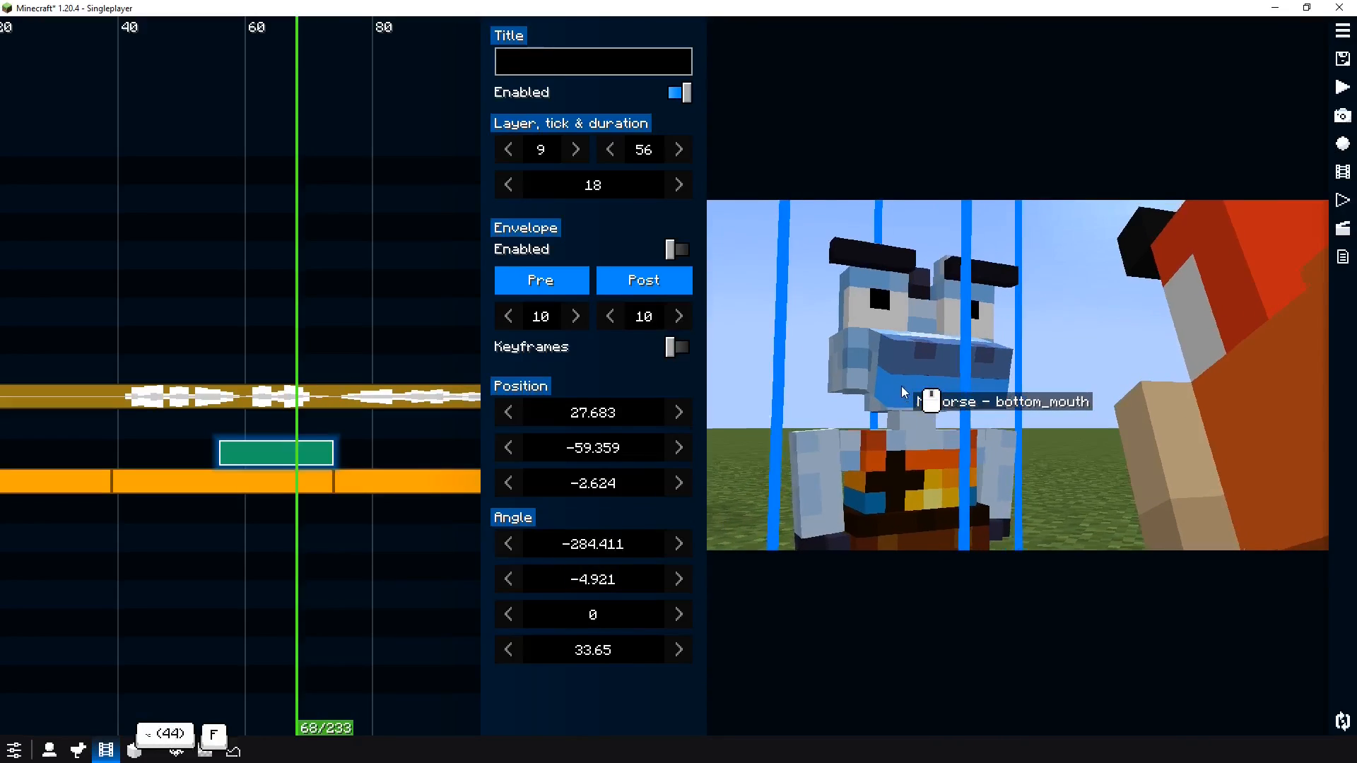
key("f")
Enable the layer 9 clip's envelope, set its fade-out to 0, and preview the shot
left_click(555, 251)
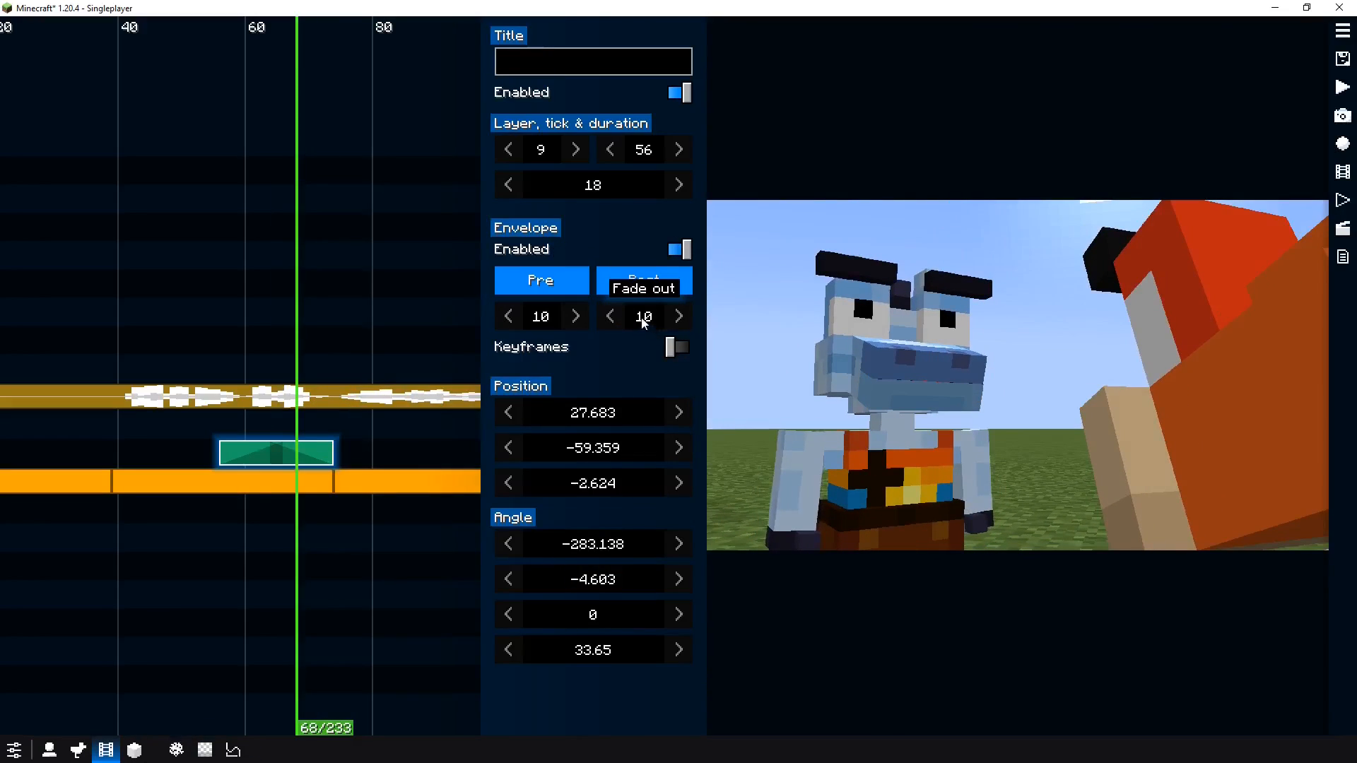
key("Return")
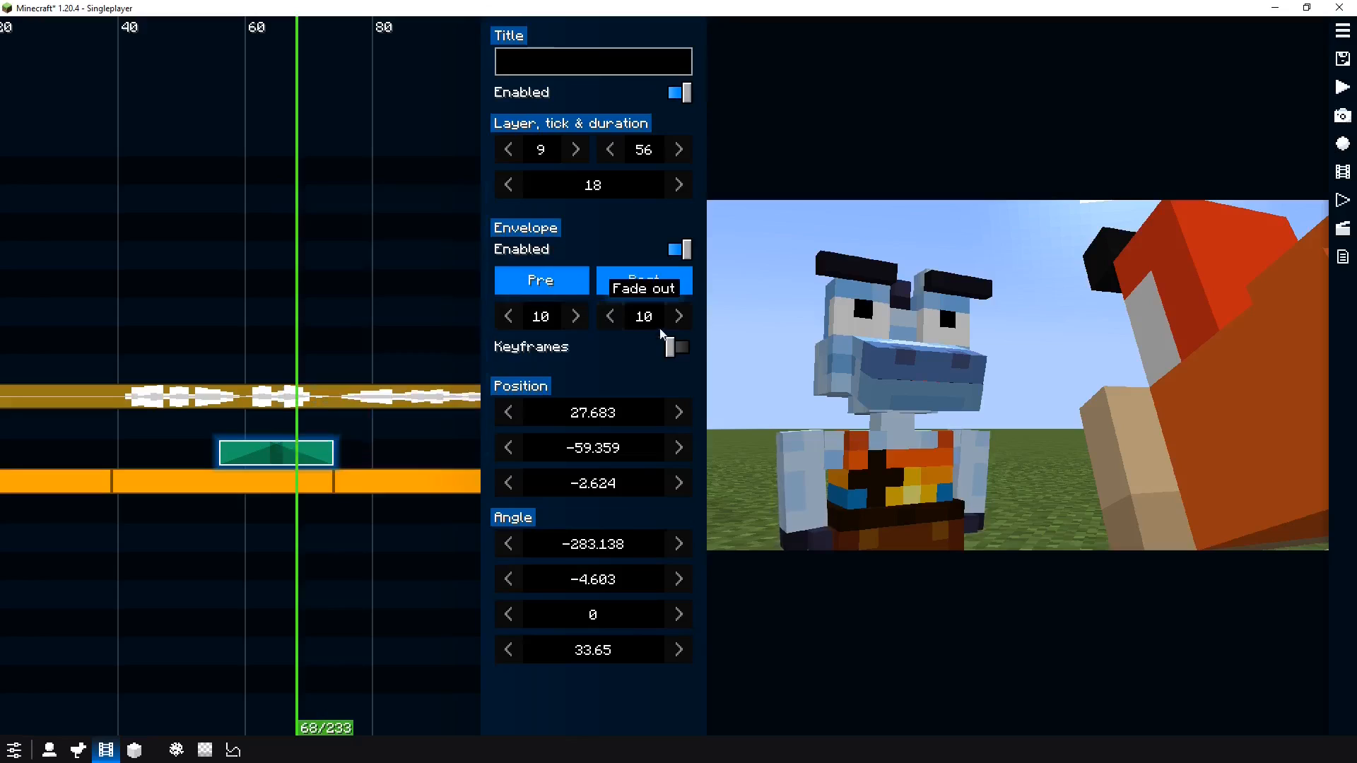
key("BackSpace")
key("BackSpace")
type("0")
key("Return")
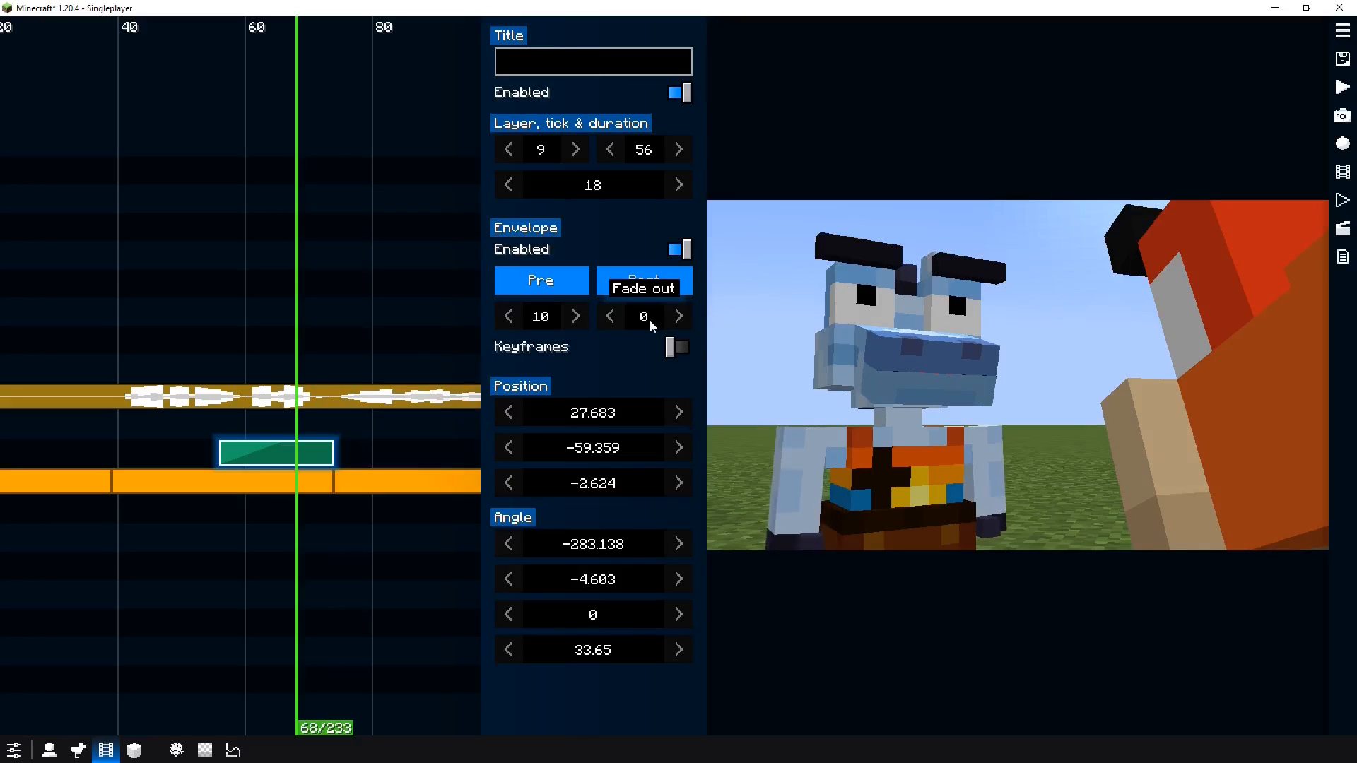
left_click_drag(269, 340, 215, 345)
right_click(215, 345)
key("space")
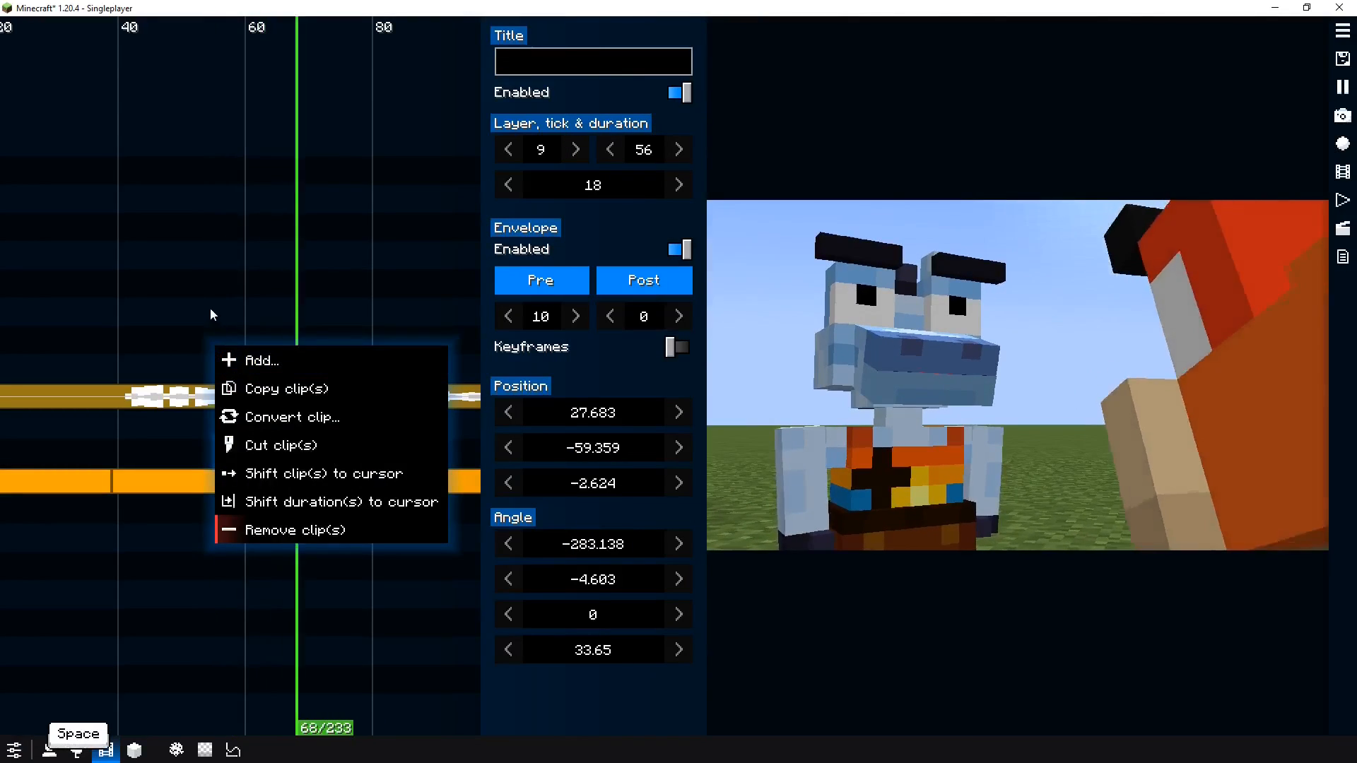
left_click(128, 326)
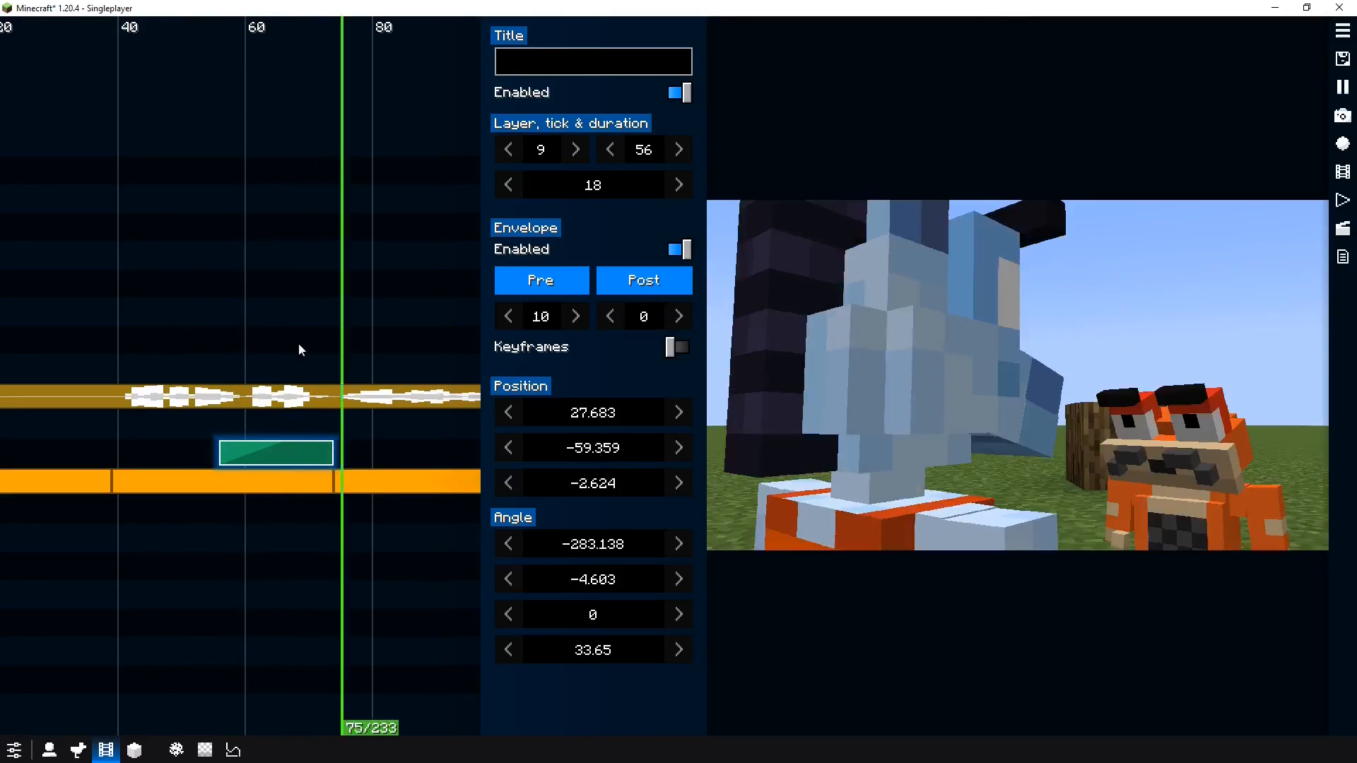
key("space")
key("space")
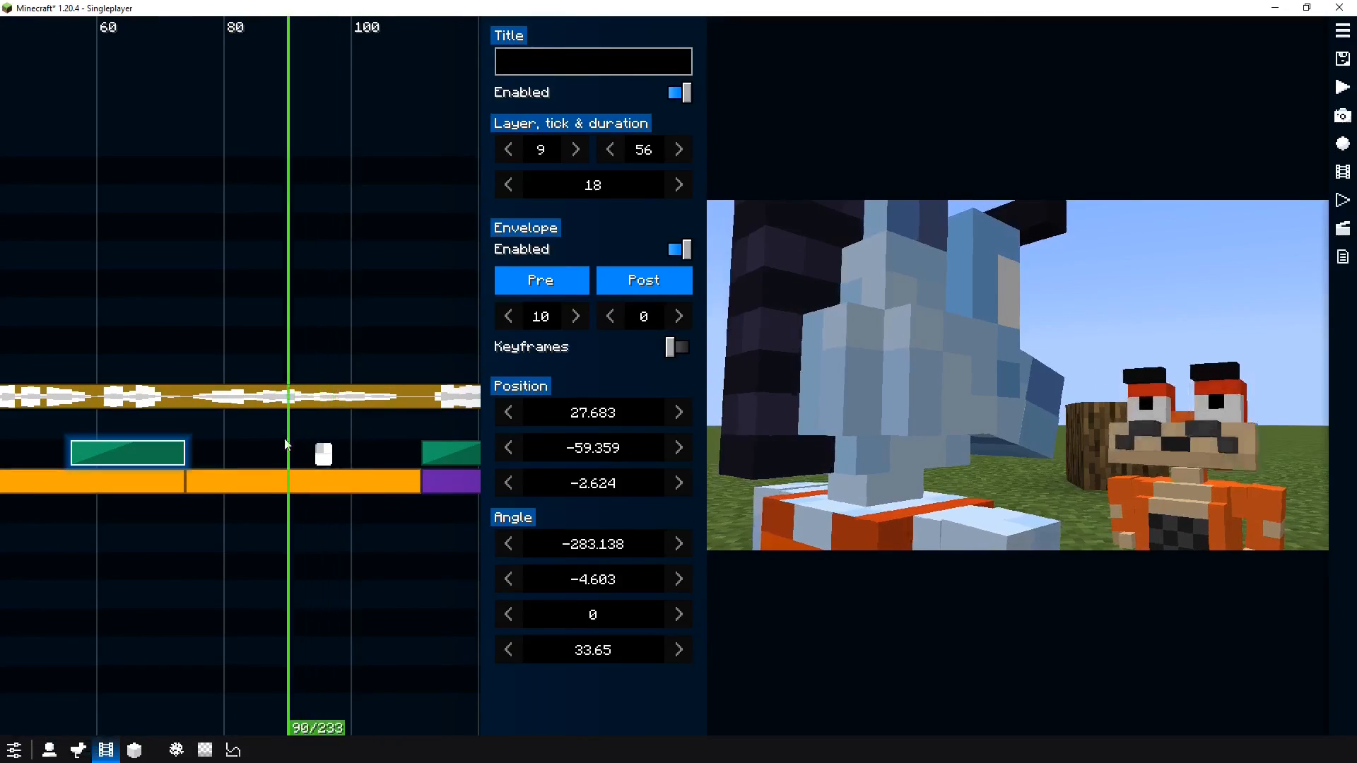
Add a new camera clip on layer 10 starting at tick 90 and enable its envelope
right_click(321, 428)
left_click(353, 432)
left_click_drag(413, 452, 278, 339)
key("shift+Right")
key("m")
left_click(675, 250)
key("q")
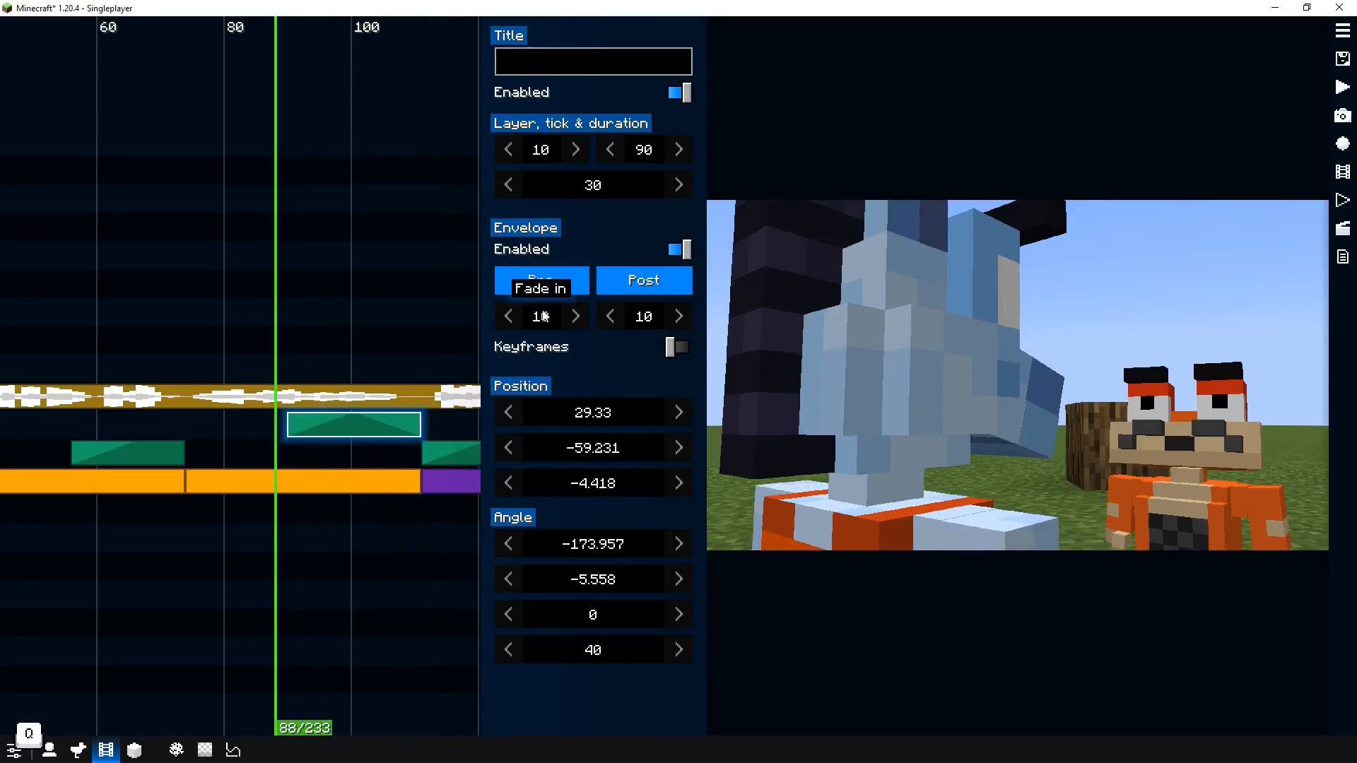
Set the layer 10 clip's fade-in easing to Quadratic In/out and its fade-out to 0
left_click(544, 282)
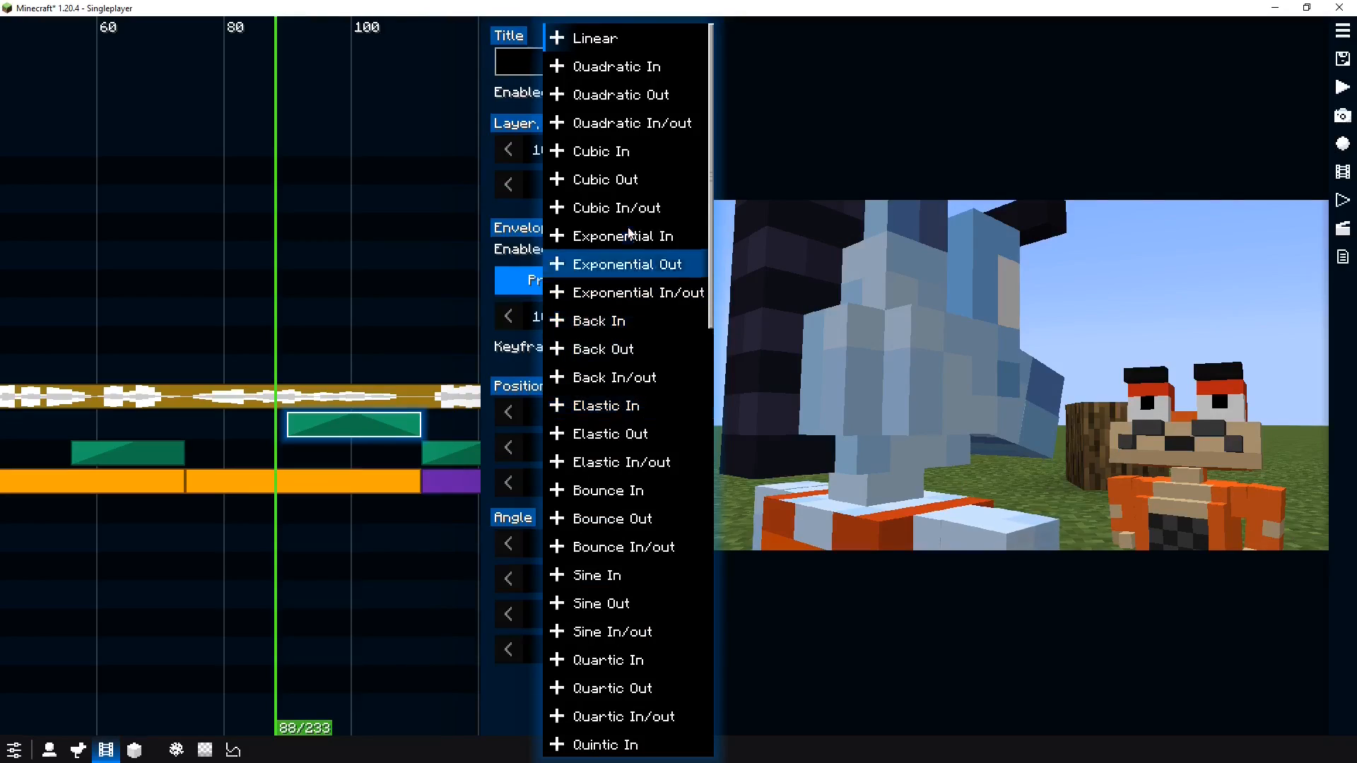
left_click(642, 127)
left_click(644, 327)
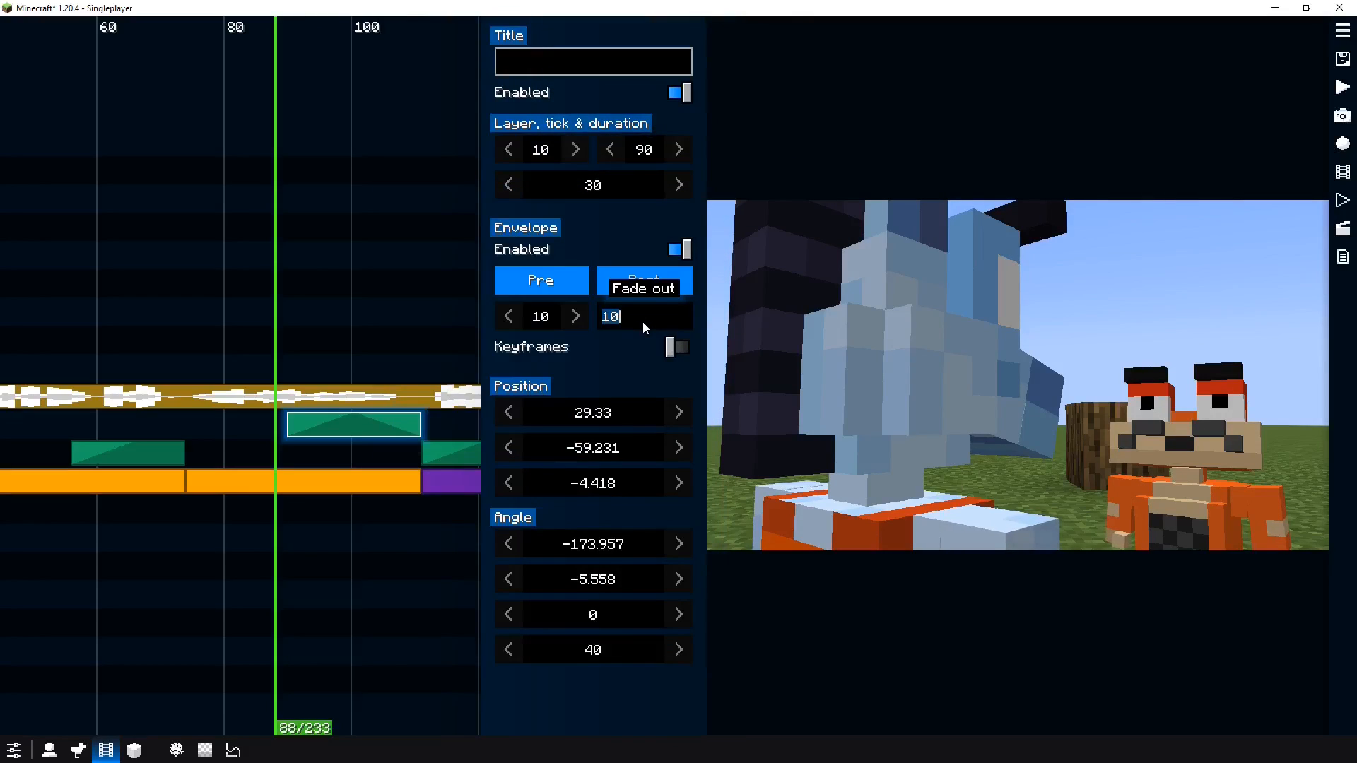
type("0")
key("Return")
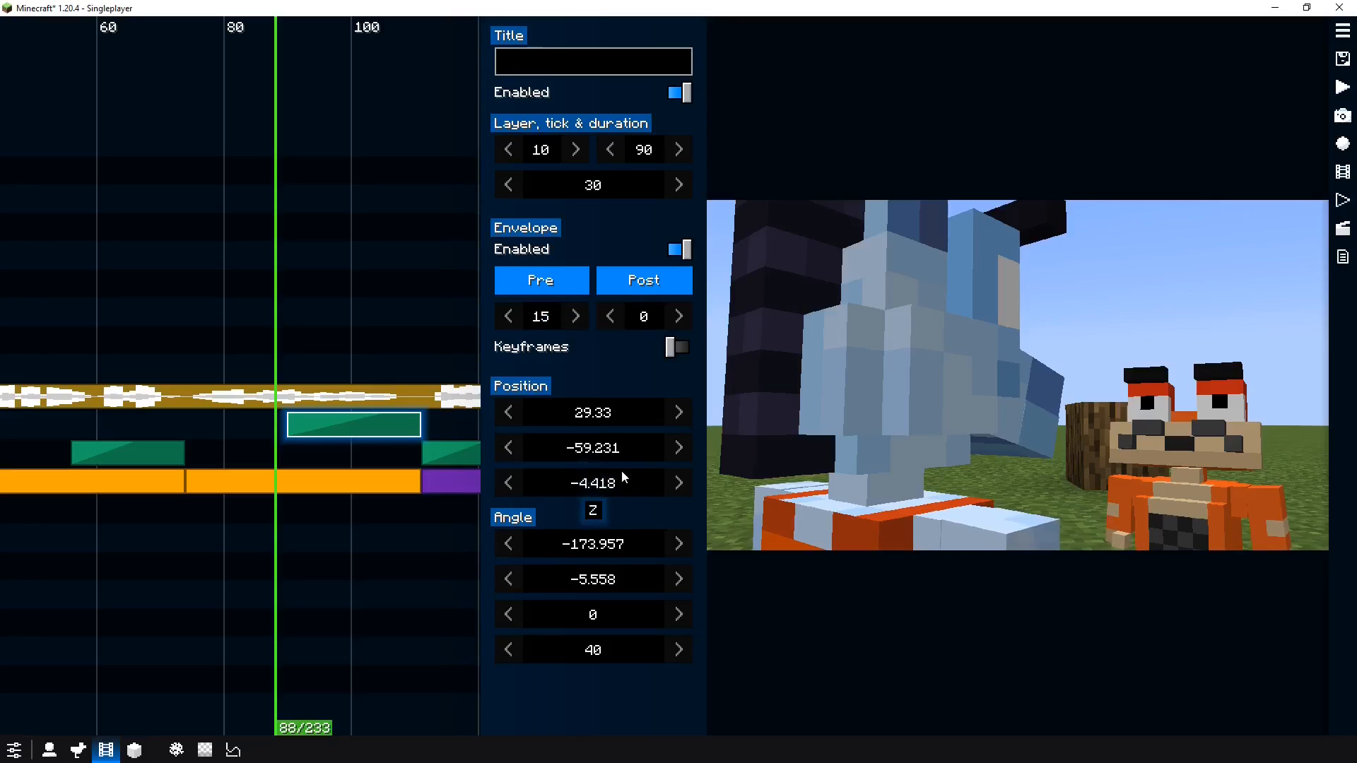
Reframe the layer 10 clip with 21 ticks duration, pitch 1.857 and field of view 26.75, and preview it
key("f")
left_click_drag(1065, 423, 1096, 436)
left_click_drag(286, 524, 405, 520)
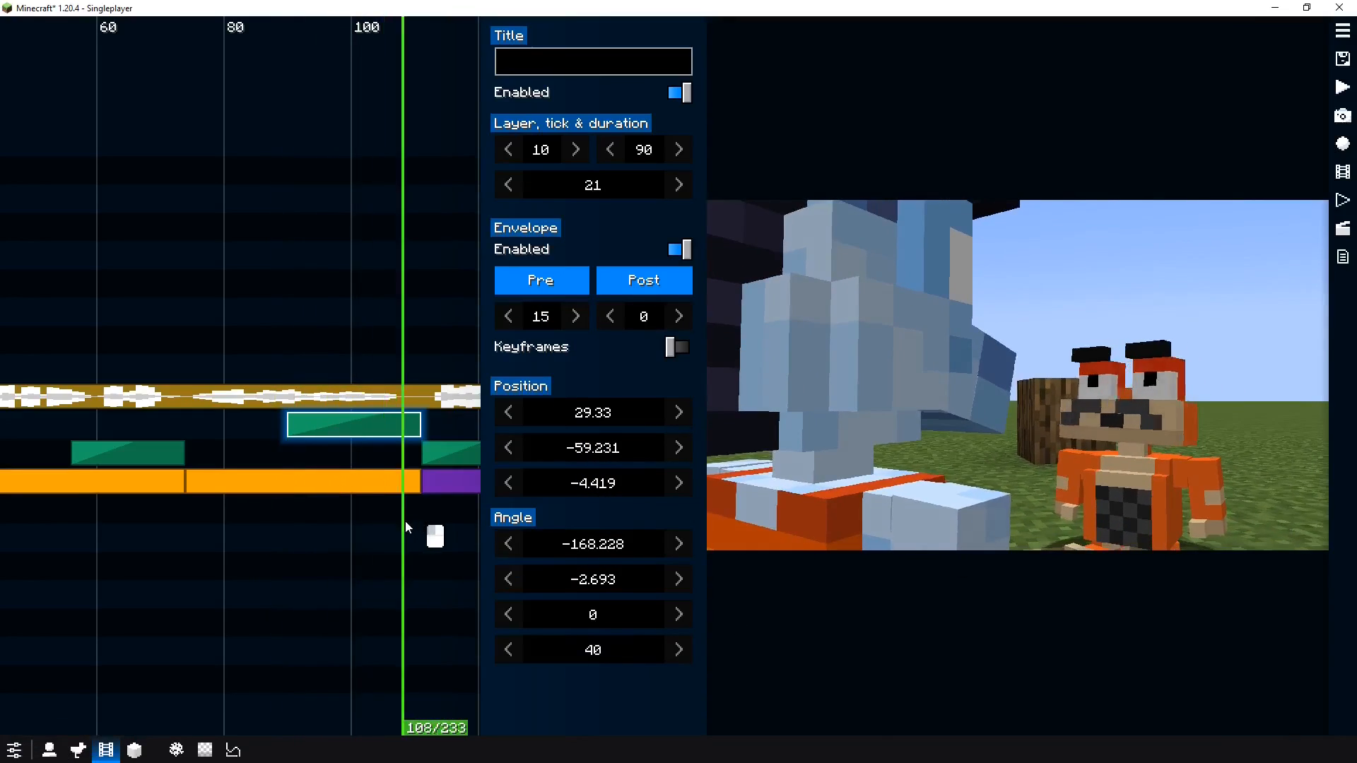
left_click_drag(610, 649, 531, 665)
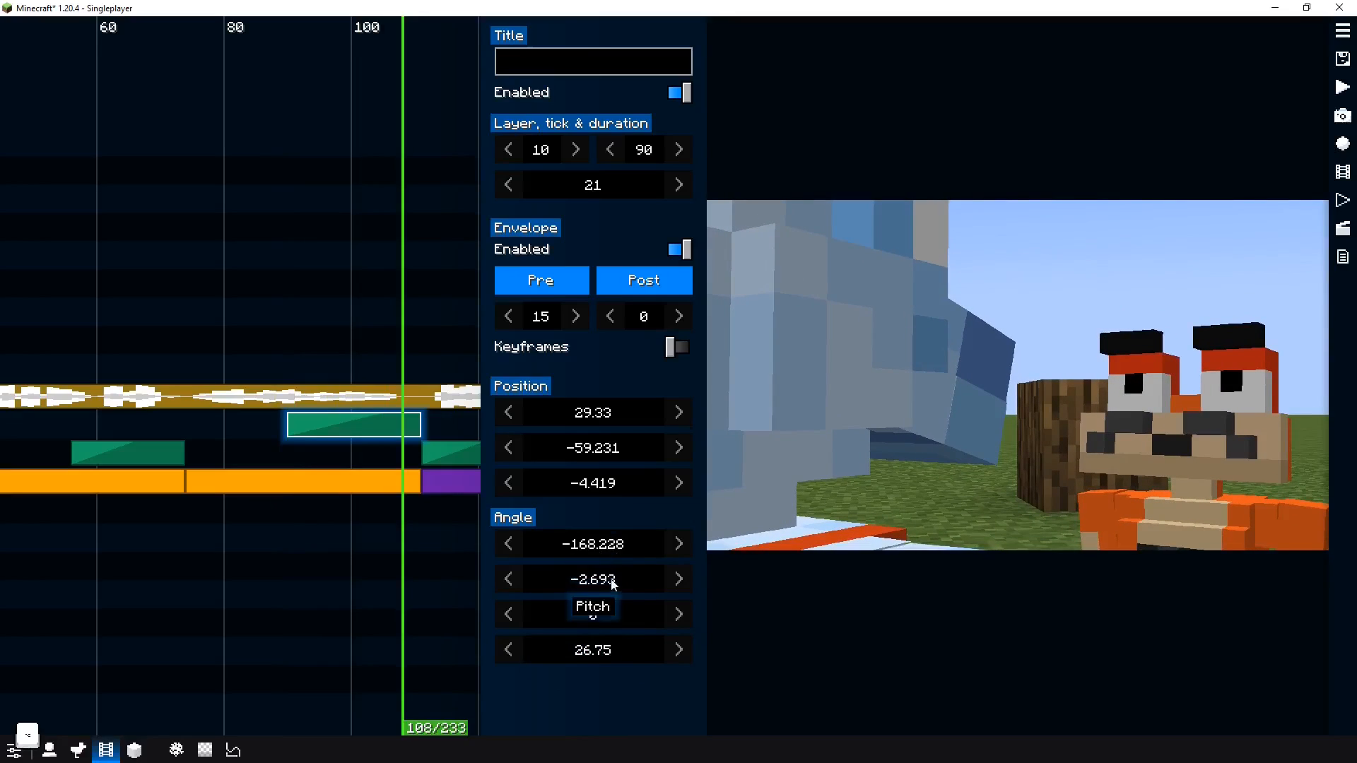
left_click_drag(610, 579, 740, 584)
key("space")
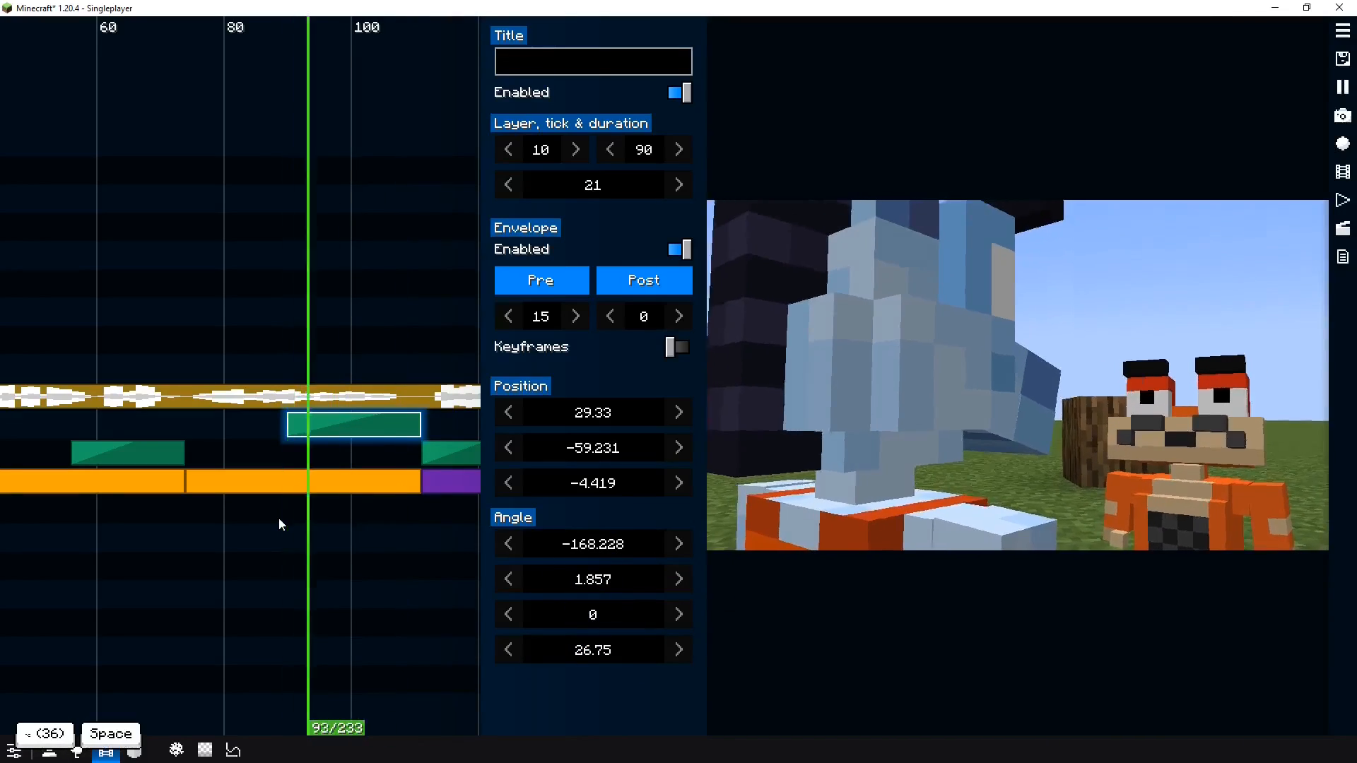
key("space")
Play back the whole film from the start to review the camera cuts
left_click_drag(338, 535, 233, 547)
key("space")
scroll(325, 566, "up", 3)
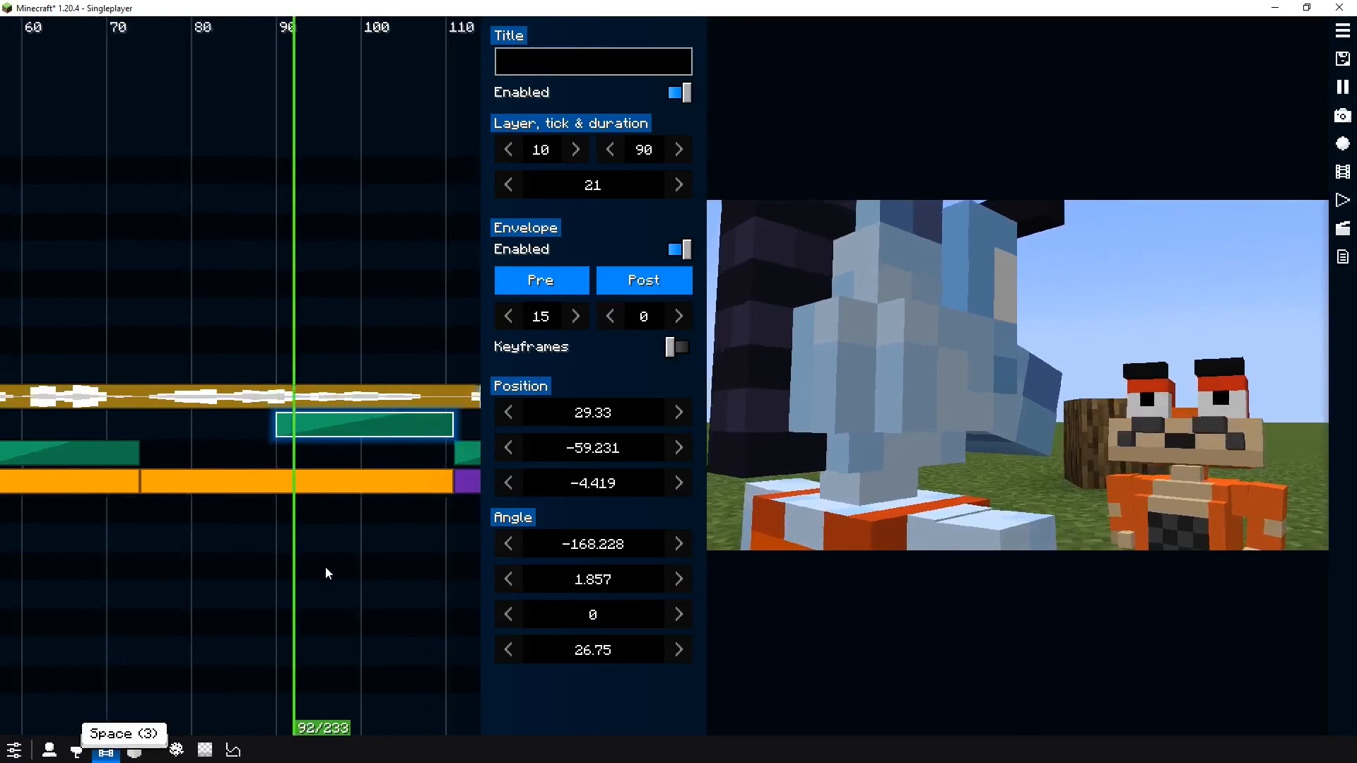
scroll(325, 566, "down", 6)
scroll(325, 566, "down", 3)
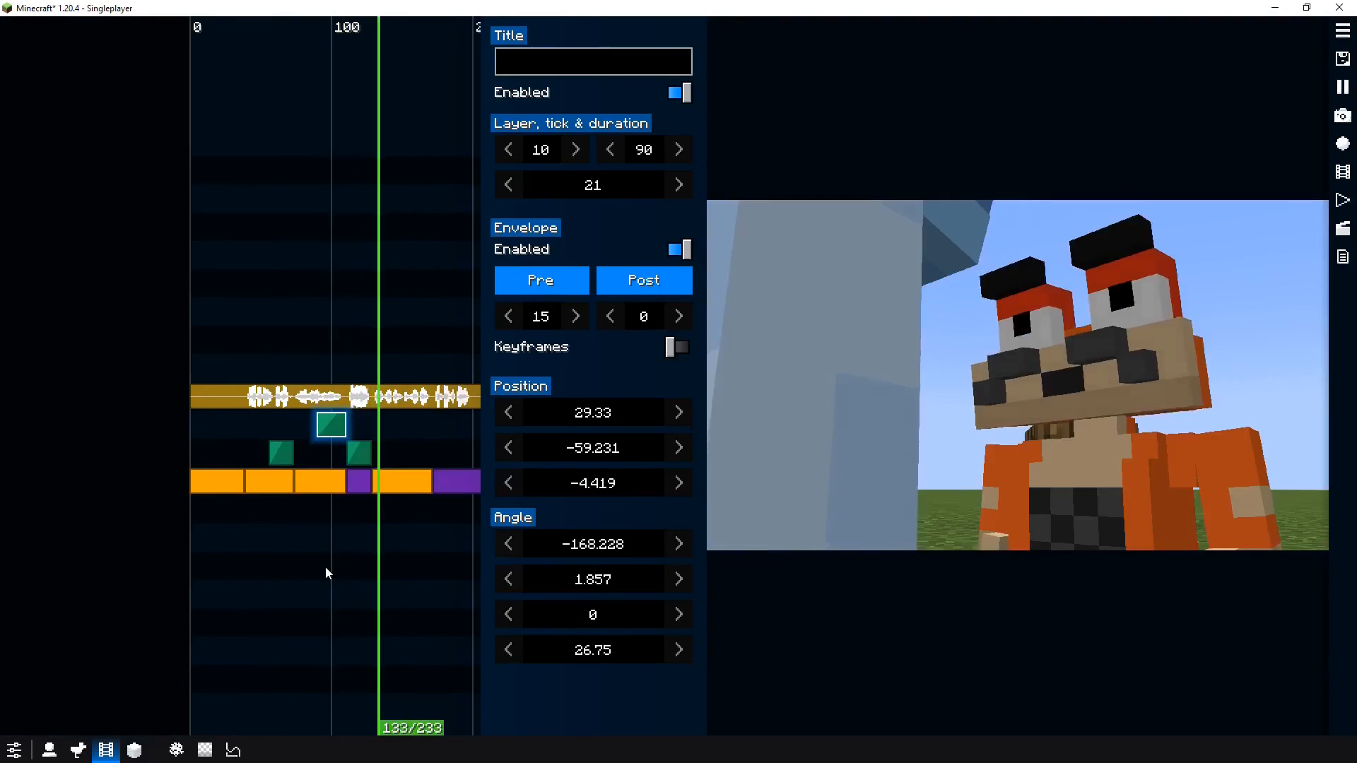
scroll(362, 565, "down", 1)
scroll(378, 565, "down", 1)
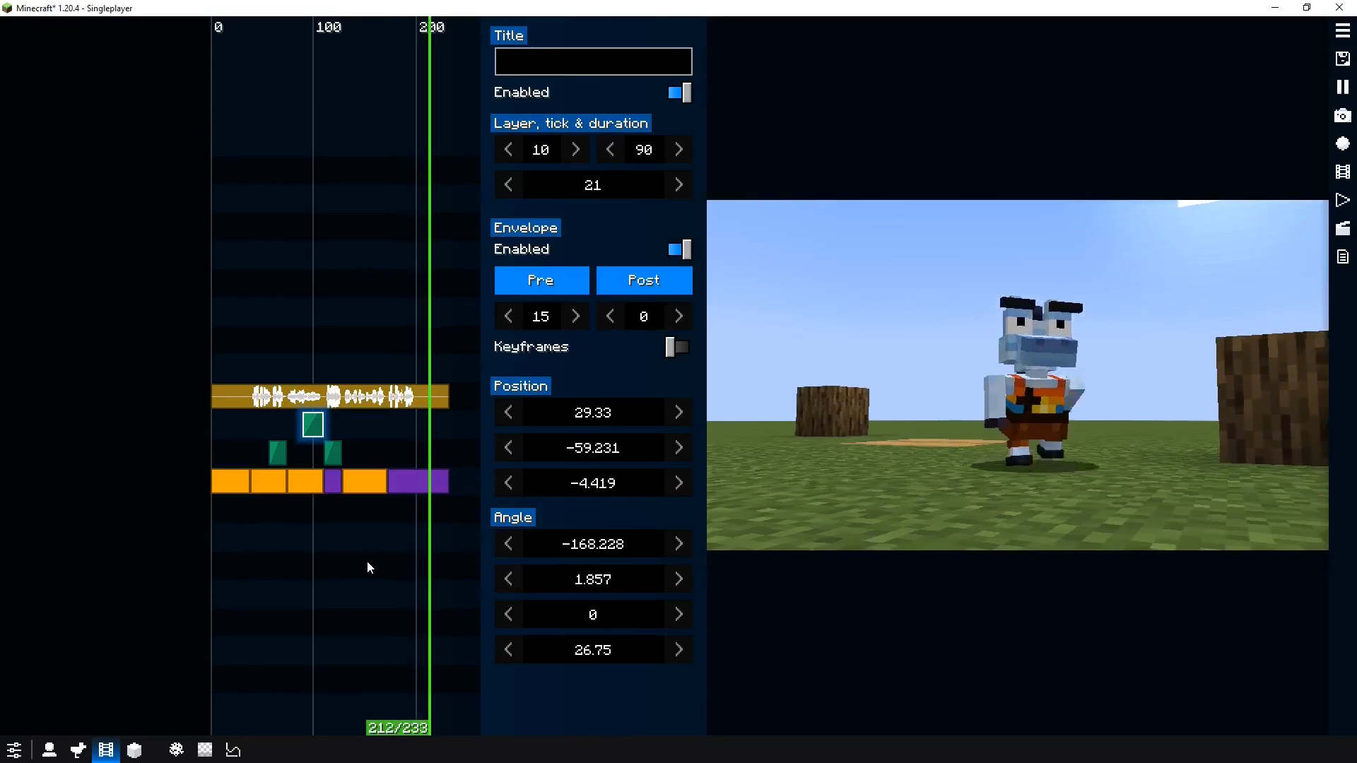
key("space")
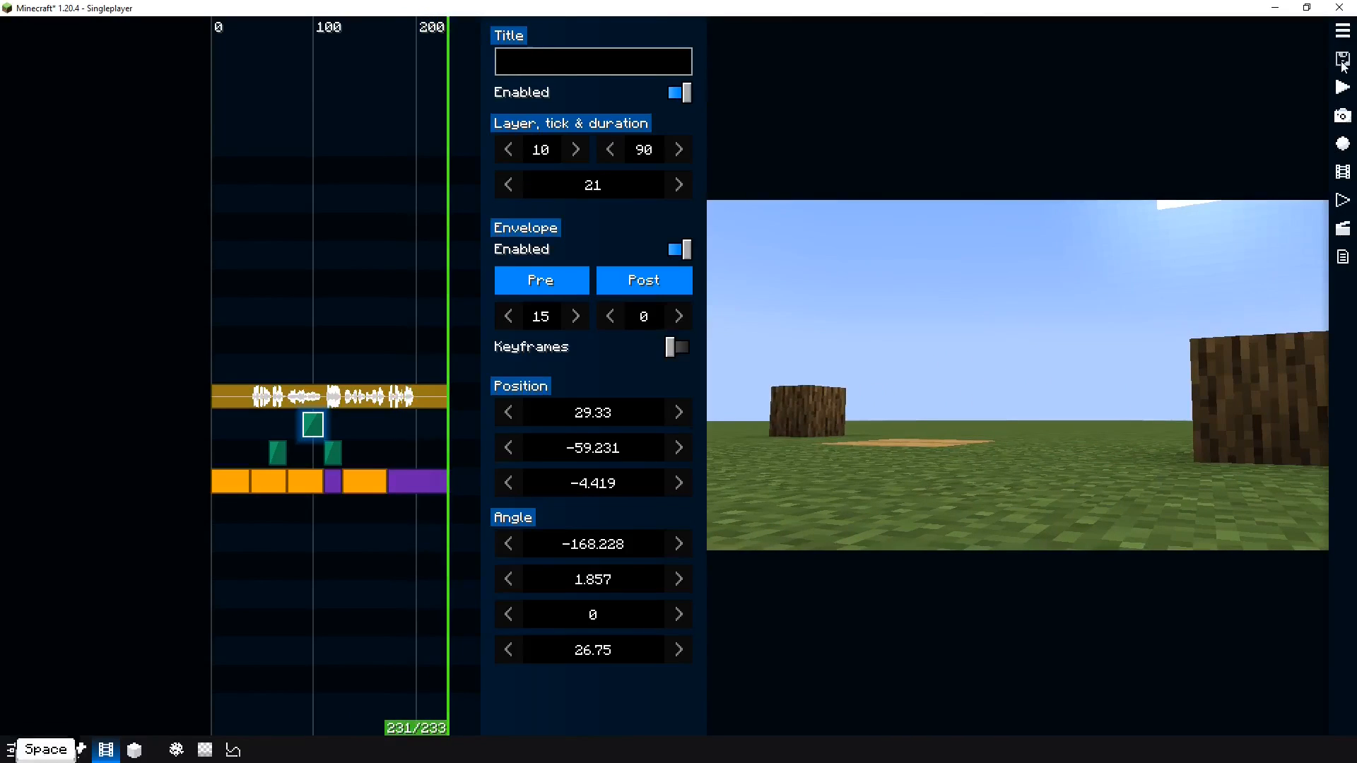
left_click_drag(328, 538, 150, 537)
key("space")
key("space")
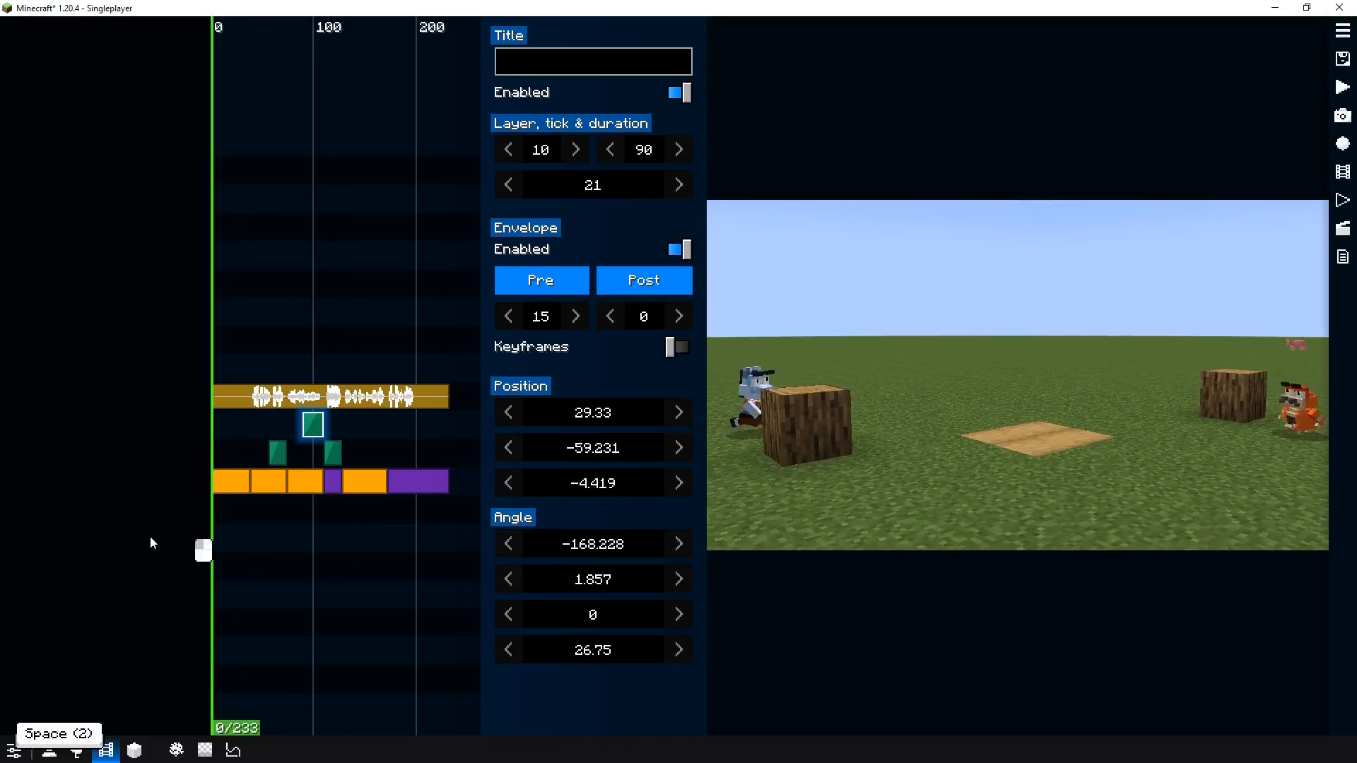
key("space")
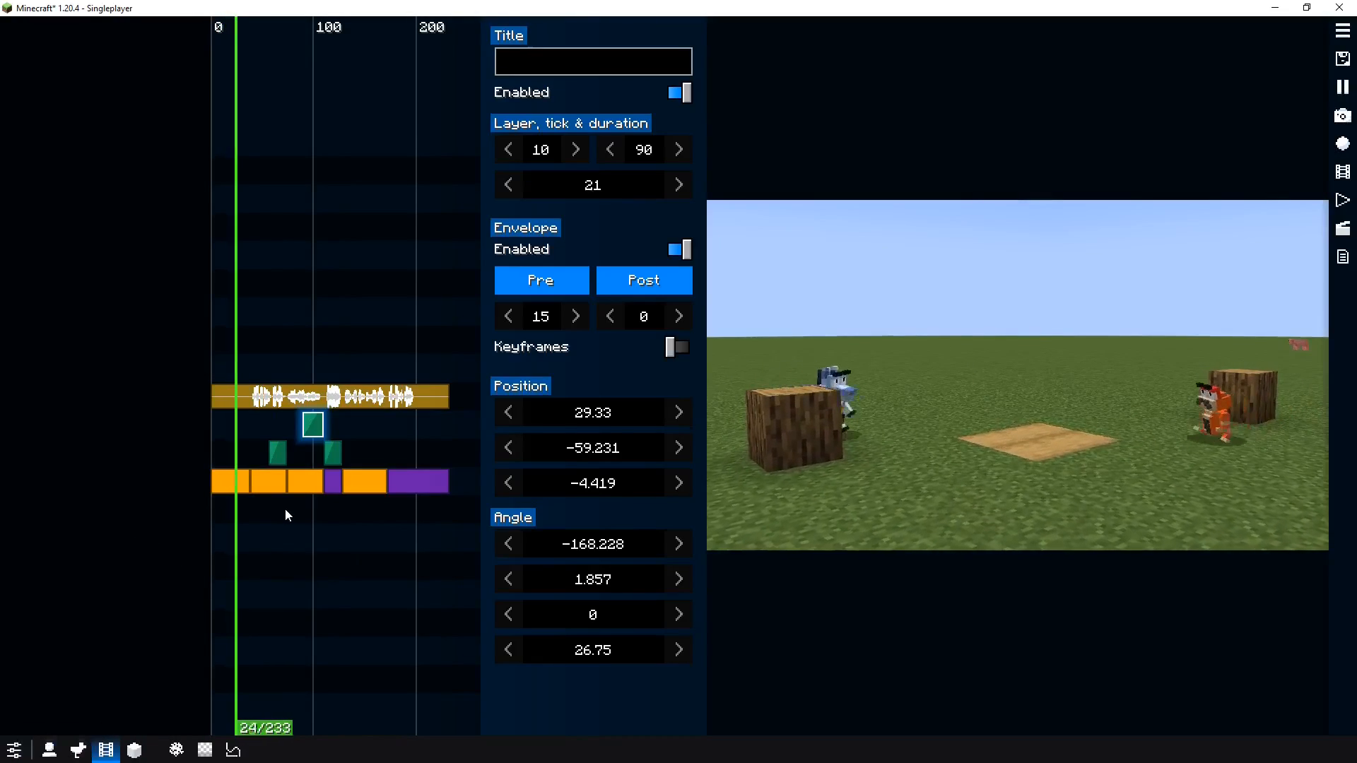
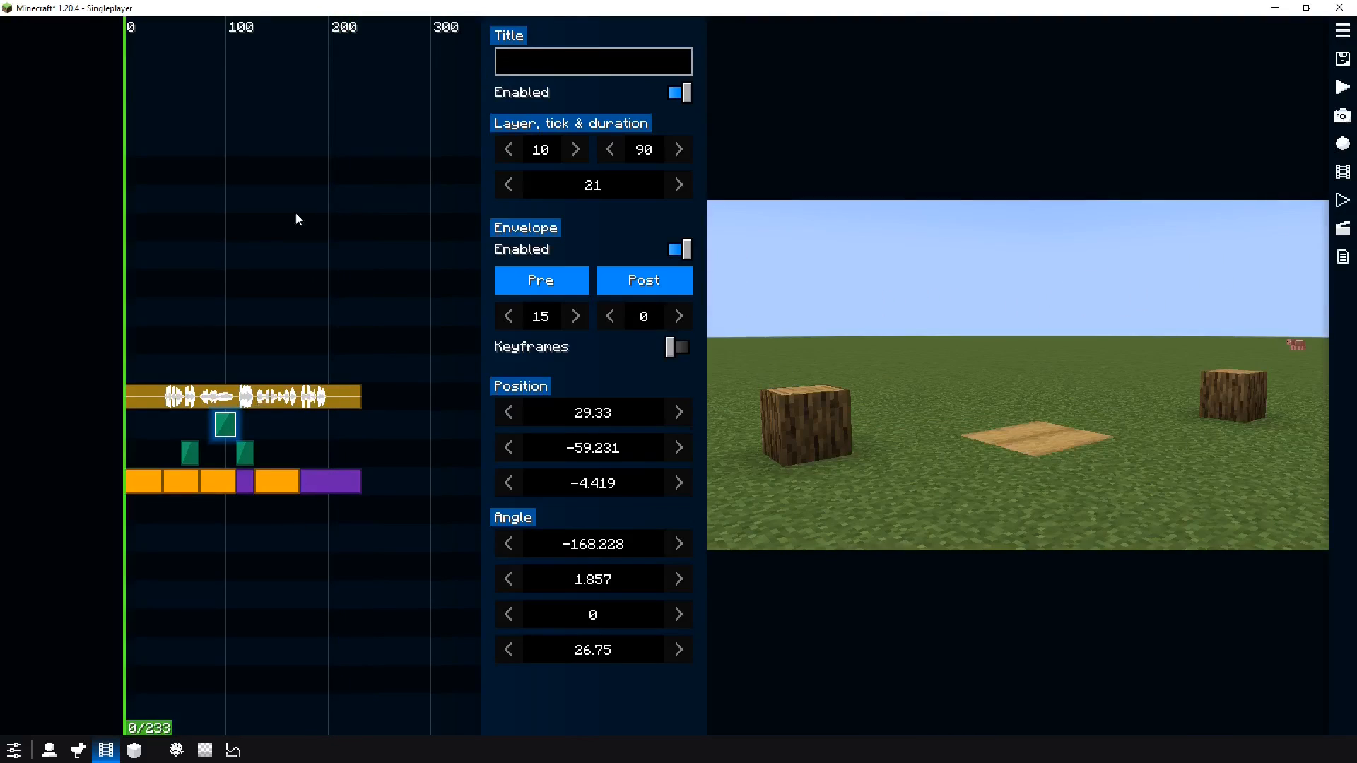
Zoom into the timeline and inspect the dolly and path camera clips around ticks 70 to 130
left_click_drag(148, 475, 318, 474)
scroll(239, 510, "up", 8)
left_click_drag(211, 493, 338, 493)
left_click_drag(212, 519, 118, 518)
left_click(156, 446)
left_click_drag(266, 475, 157, 510)
left_click(201, 482)
scroll(175, 477, "down", 3)
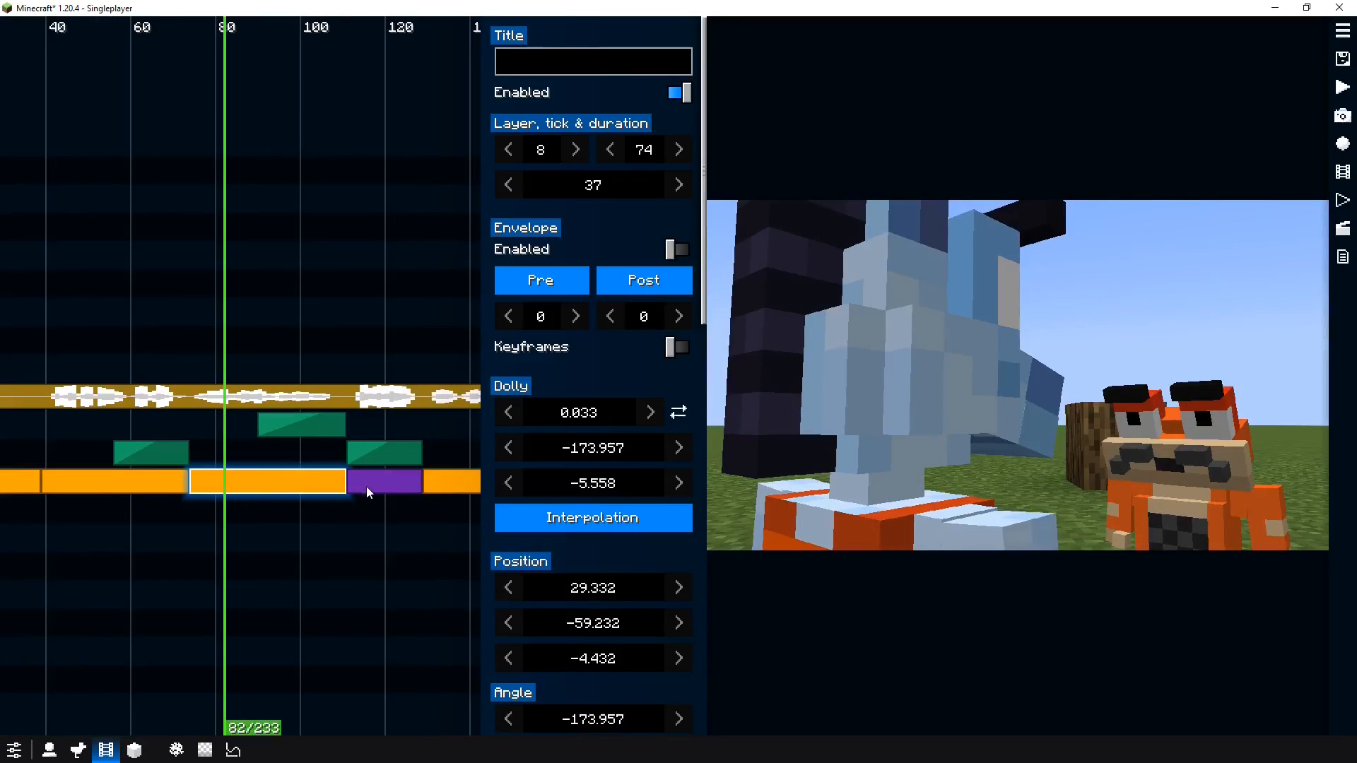
Select the path clip on layer 8 and play the film back through it
left_click(366, 486)
left_click(356, 515)
key("space")
key("space")
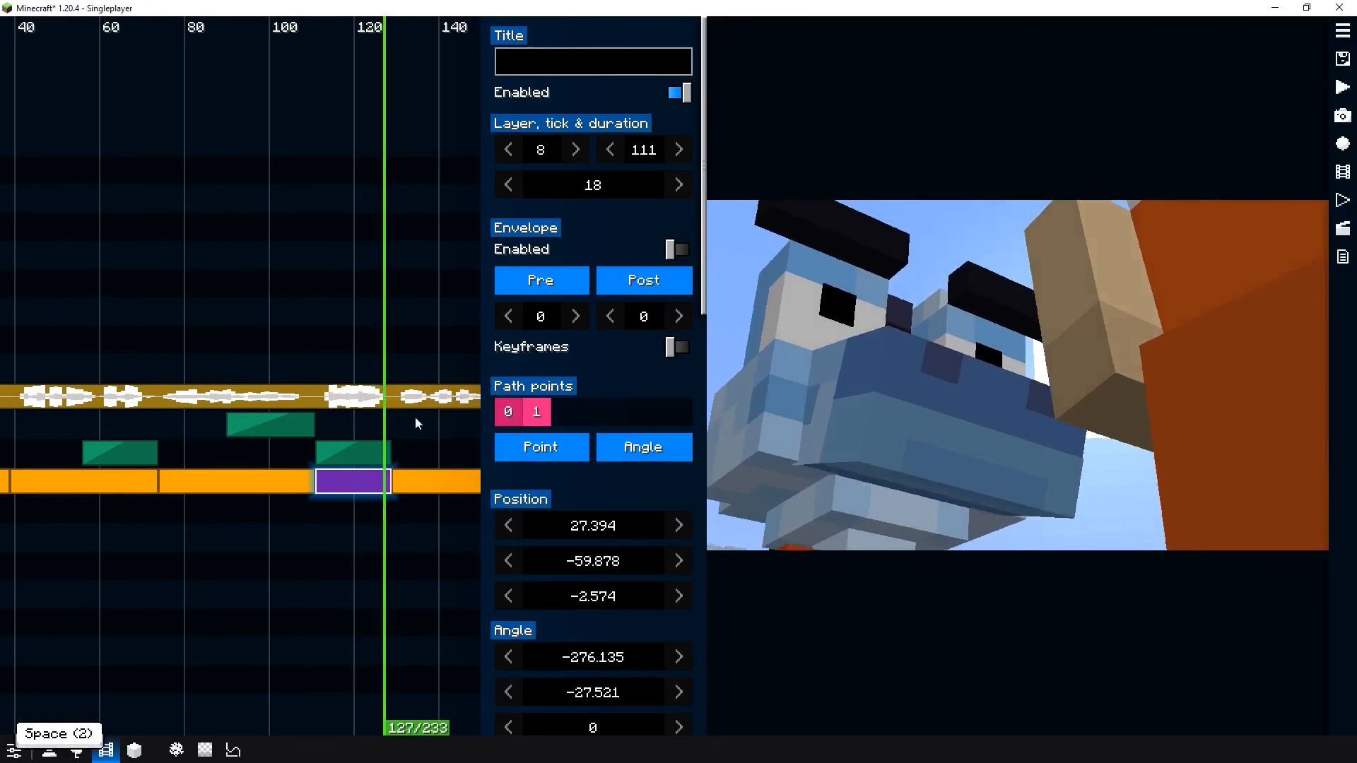
right_click(346, 483)
left_click(286, 524)
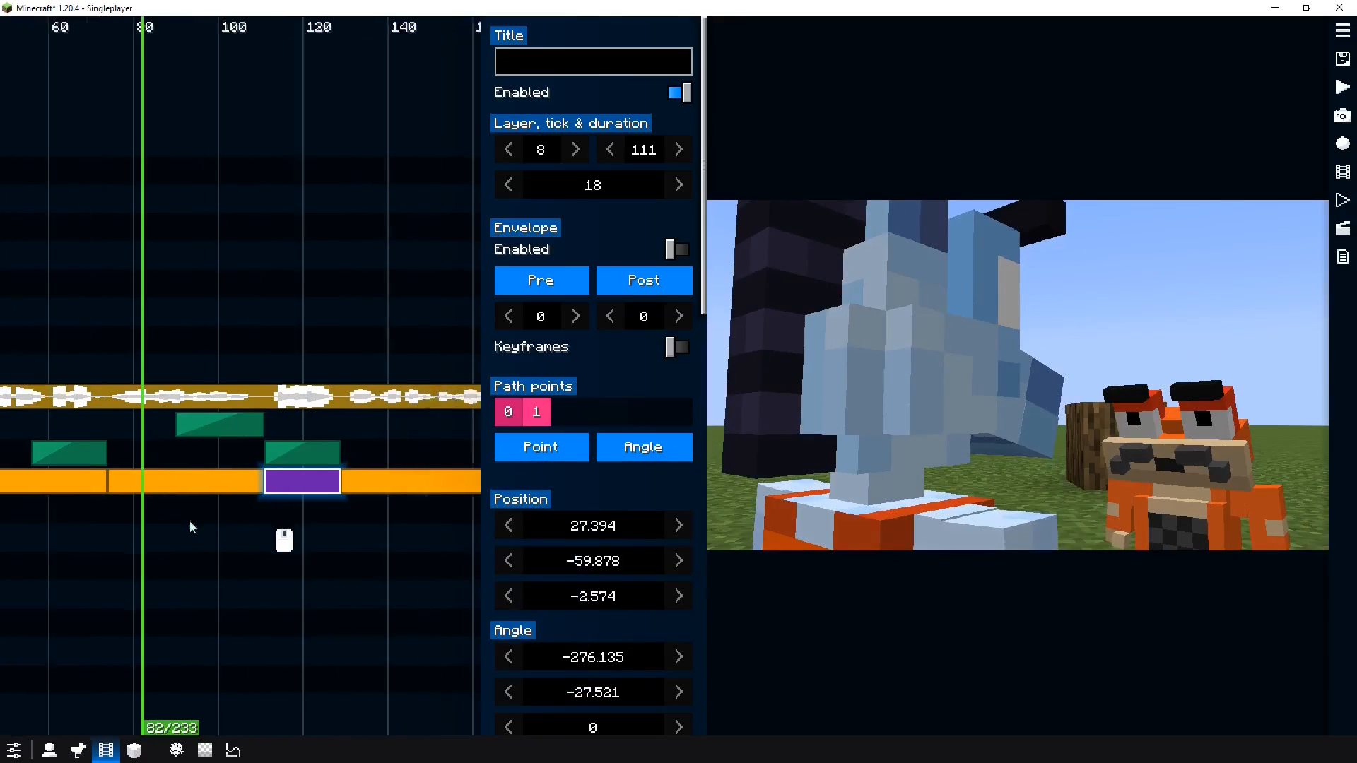
scroll(237, 520, "up", 4)
scroll(240, 520, "down", 8)
left_click_drag(215, 512, 24, 489)
scroll(62, 488, "up", 1)
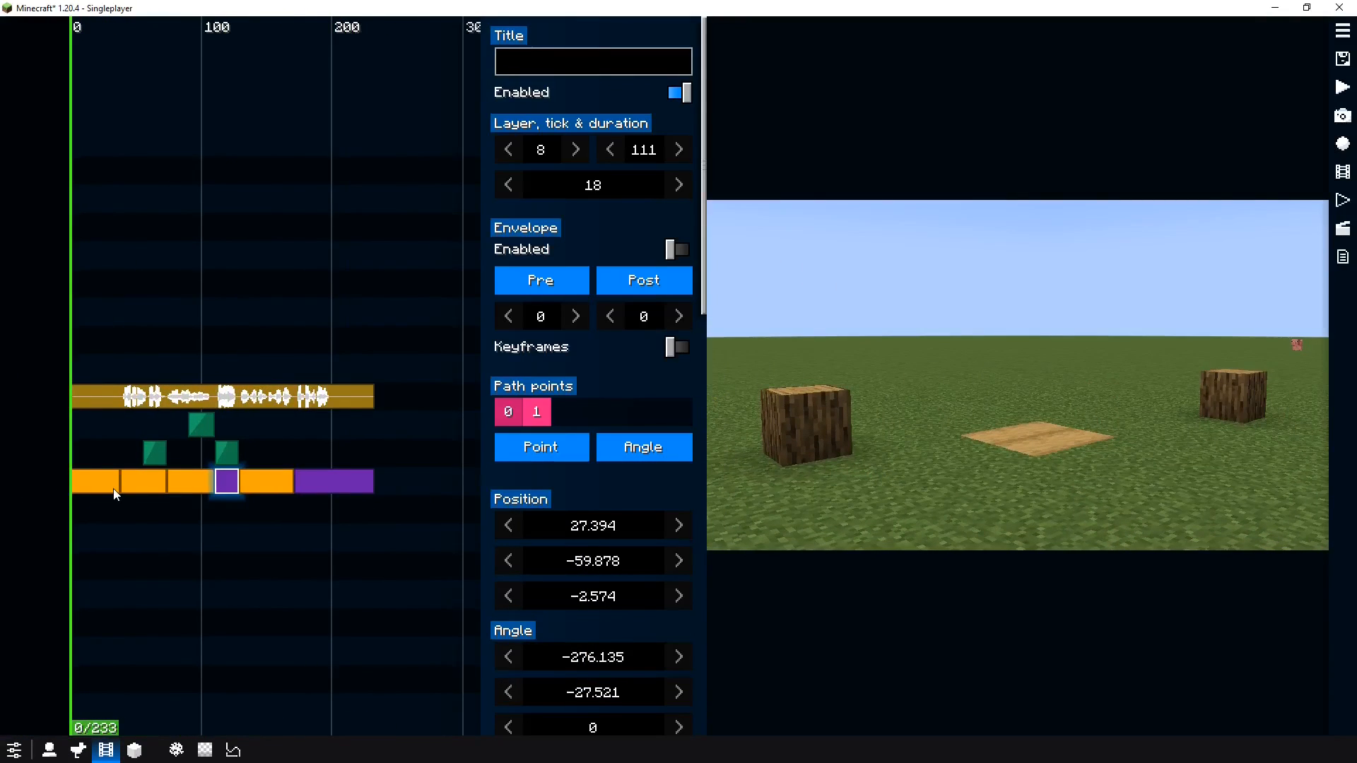
scroll(119, 494, "up", 3)
right_click(188, 344)
left_click(226, 348)
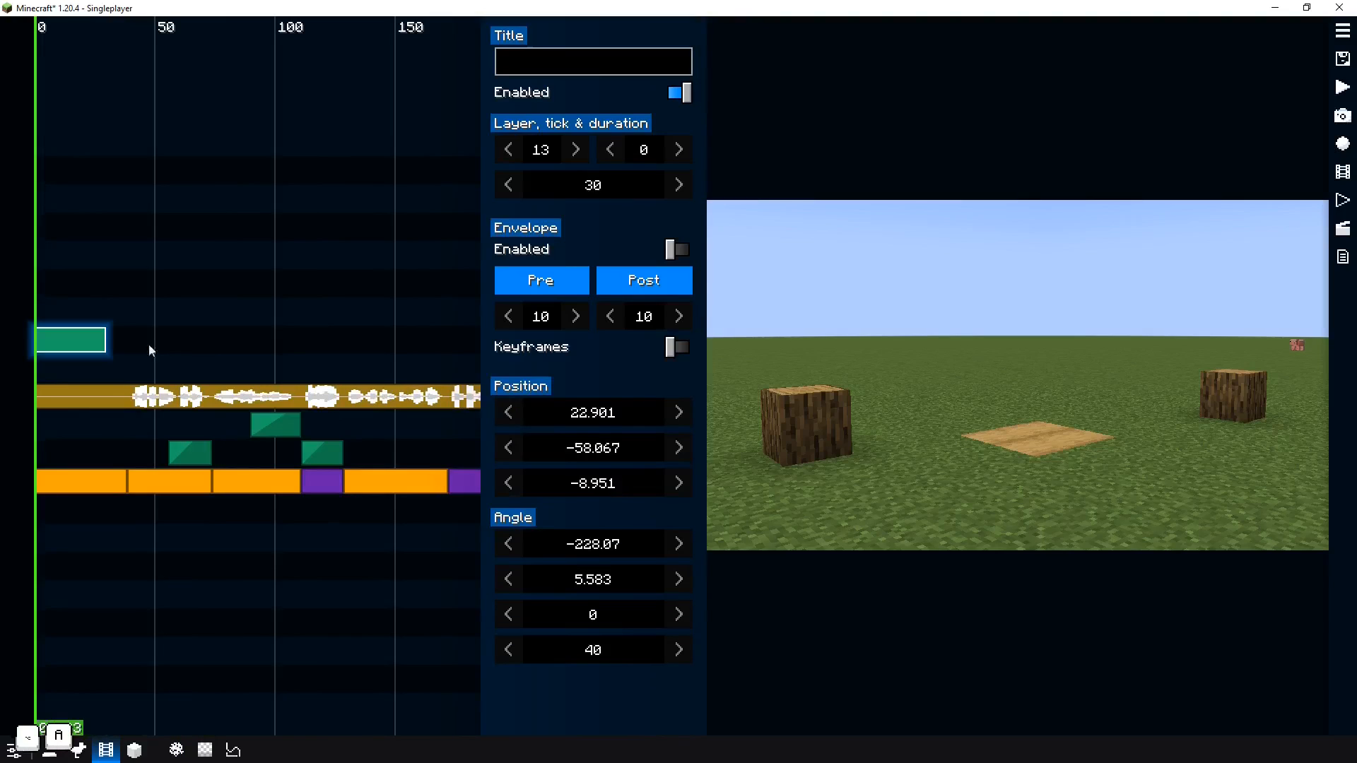
key("ctrl+x")
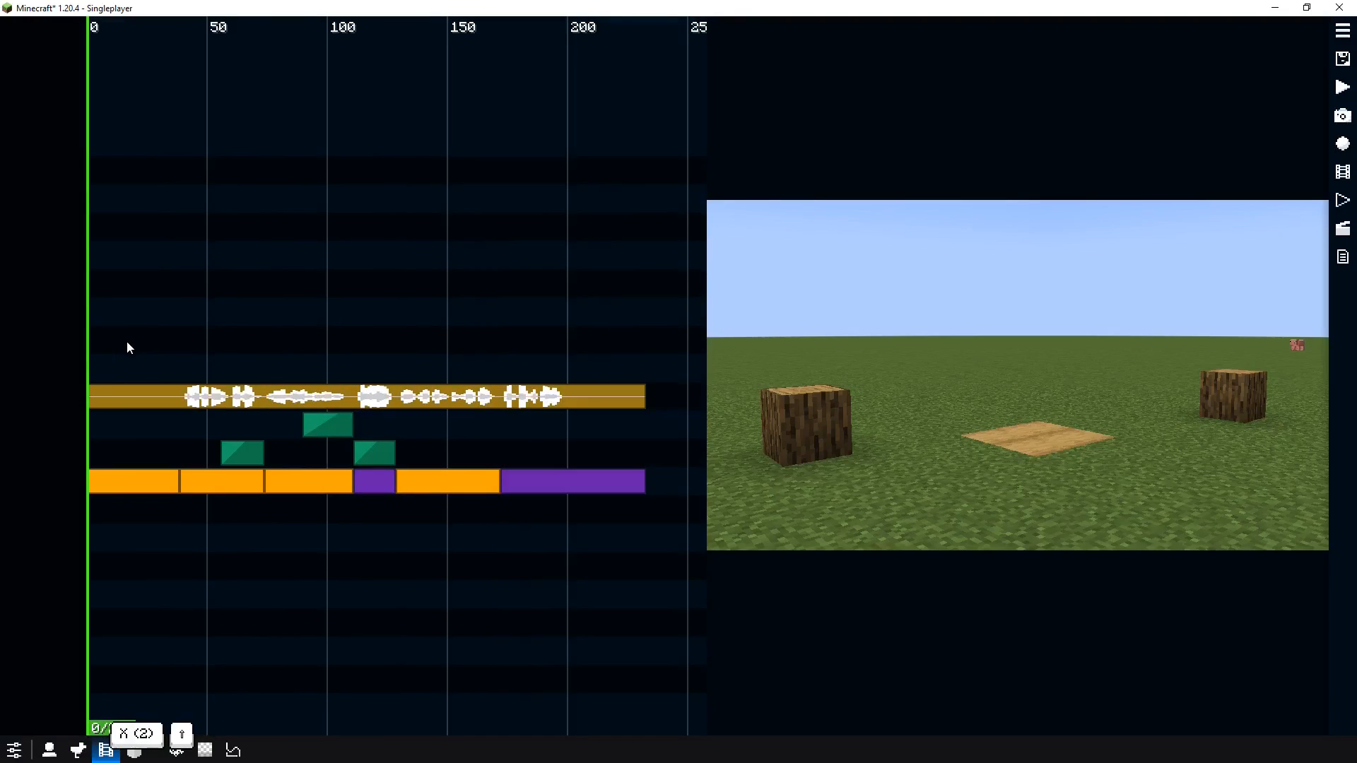
Open the keybind list and read through the clip and player controller shortcuts
key("F9")
scroll(118, 342, "down", 3)
scroll(119, 342, "up", 1)
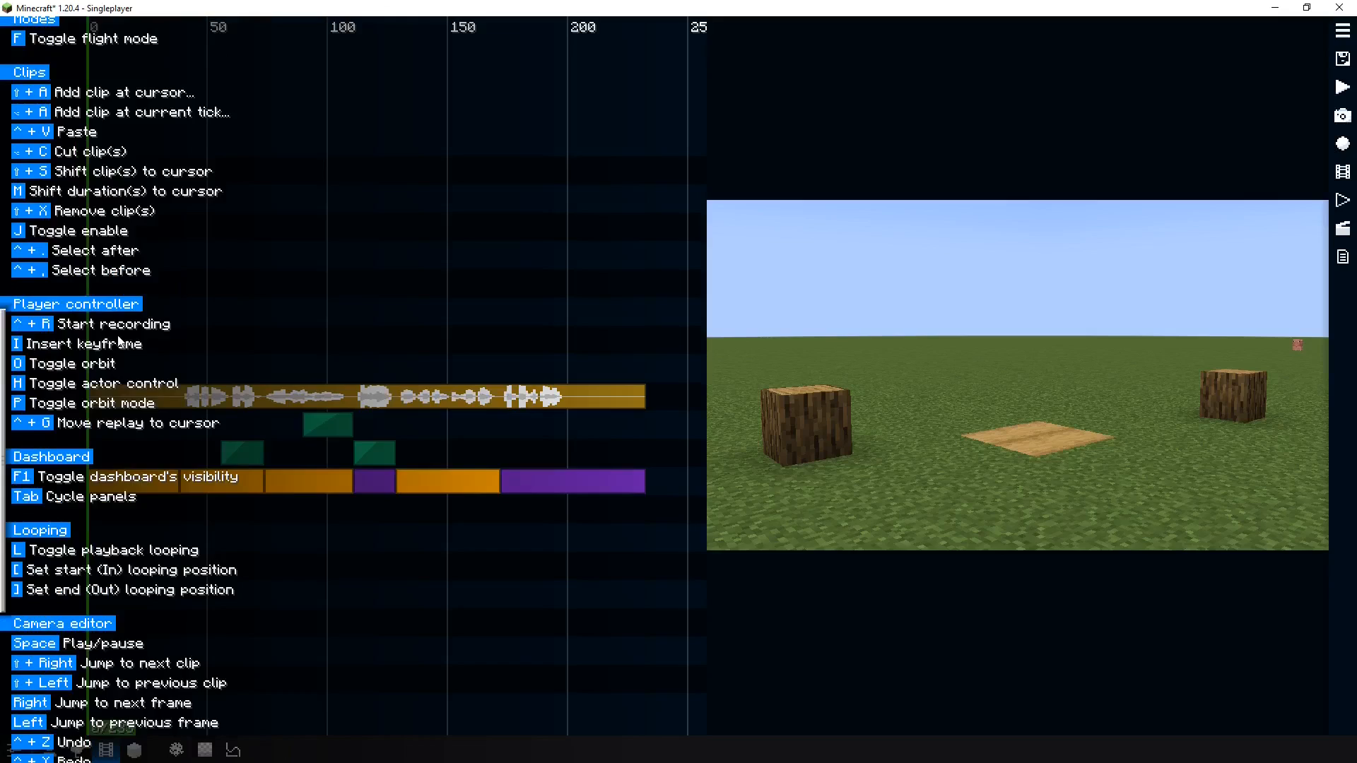
scroll(119, 342, "down", 1)
scroll(32, 222, "up", 2)
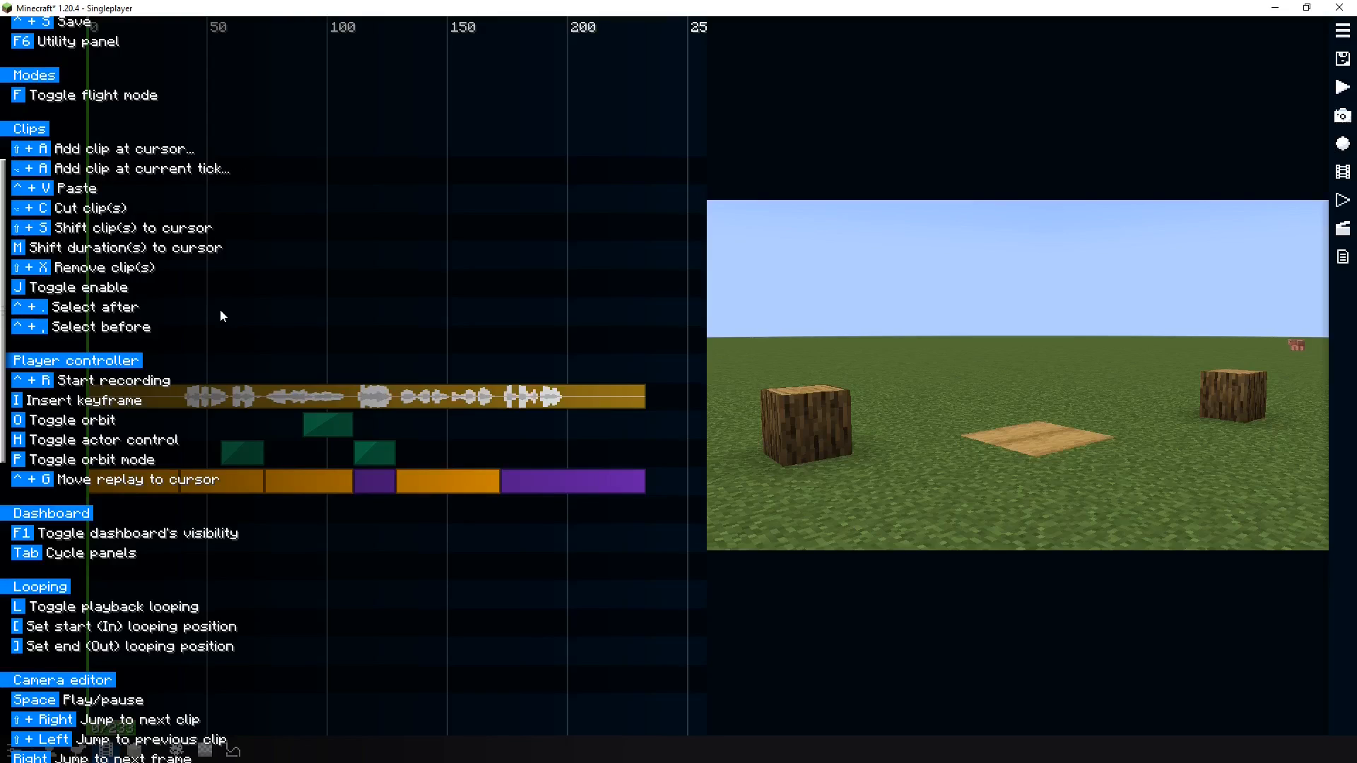
key("F9")
Scrub the playhead to about tick 43 and consult the keybind list once more
right_click(212, 289)
left_click(200, 298)
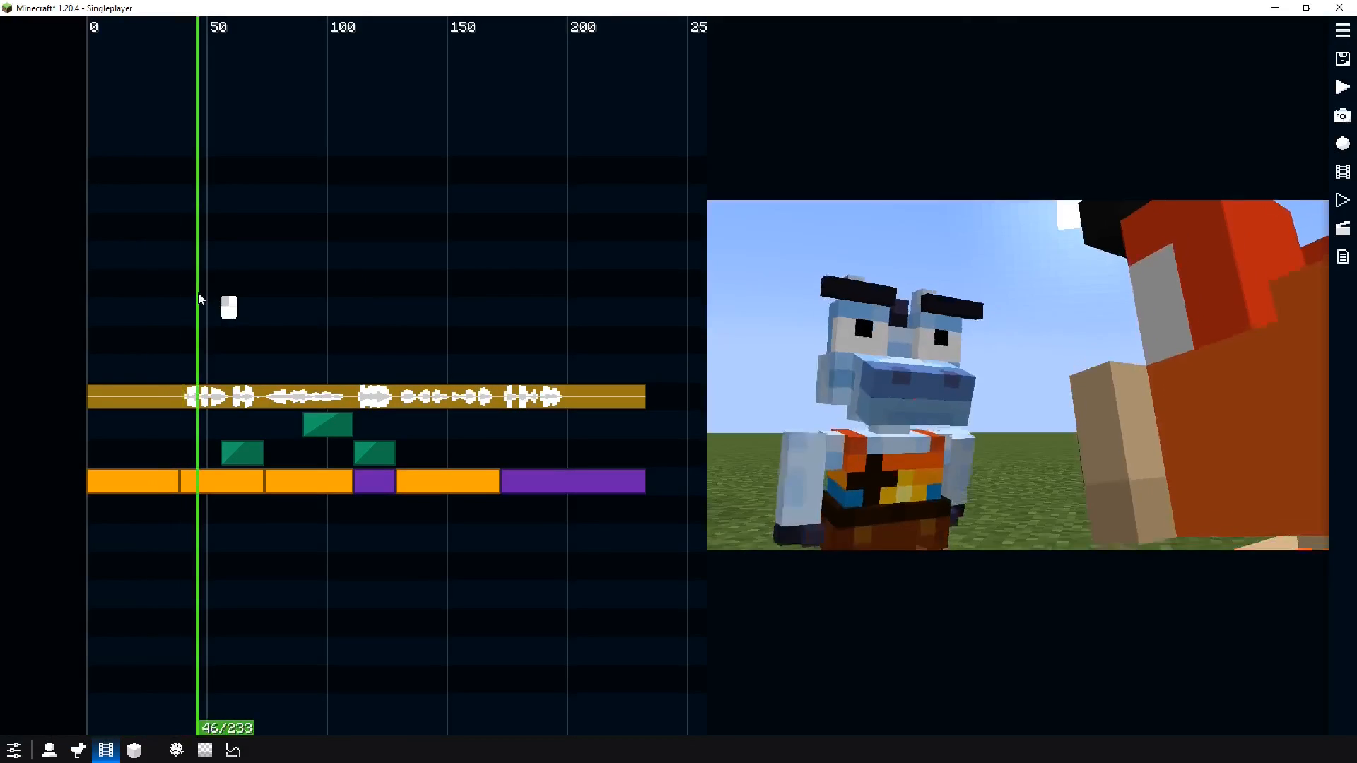
left_click(155, 301)
key("F8")
key("F9")
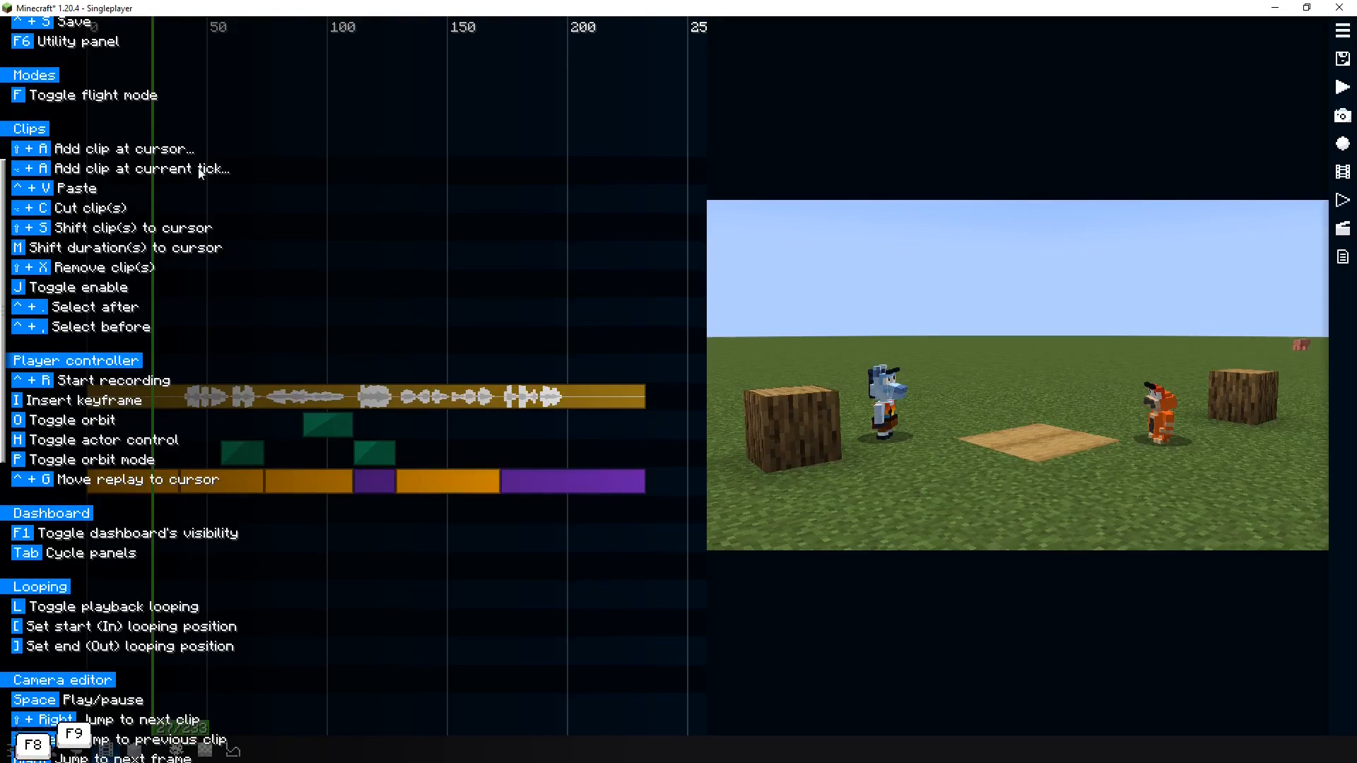
scroll(106, 286, "up", 2)
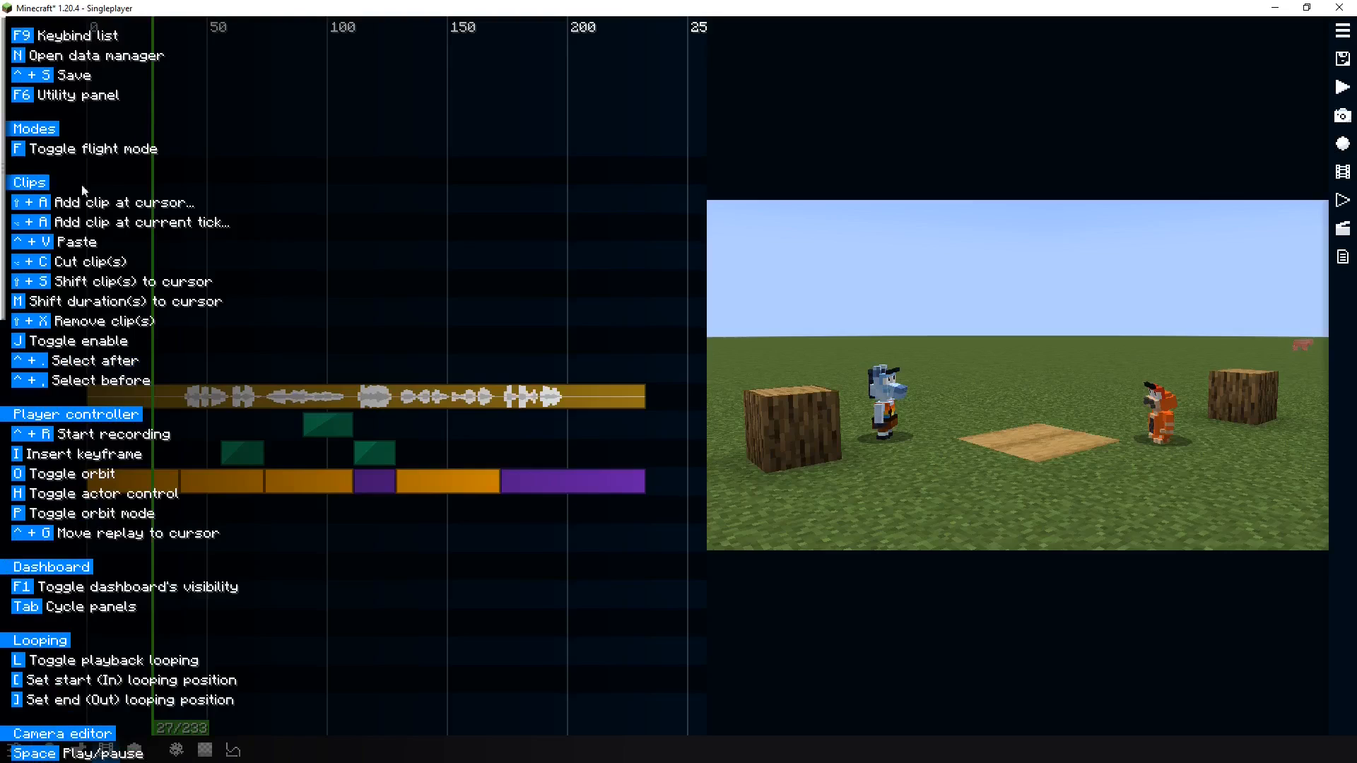
key("F9")
left_click_drag(191, 288, 186, 286)
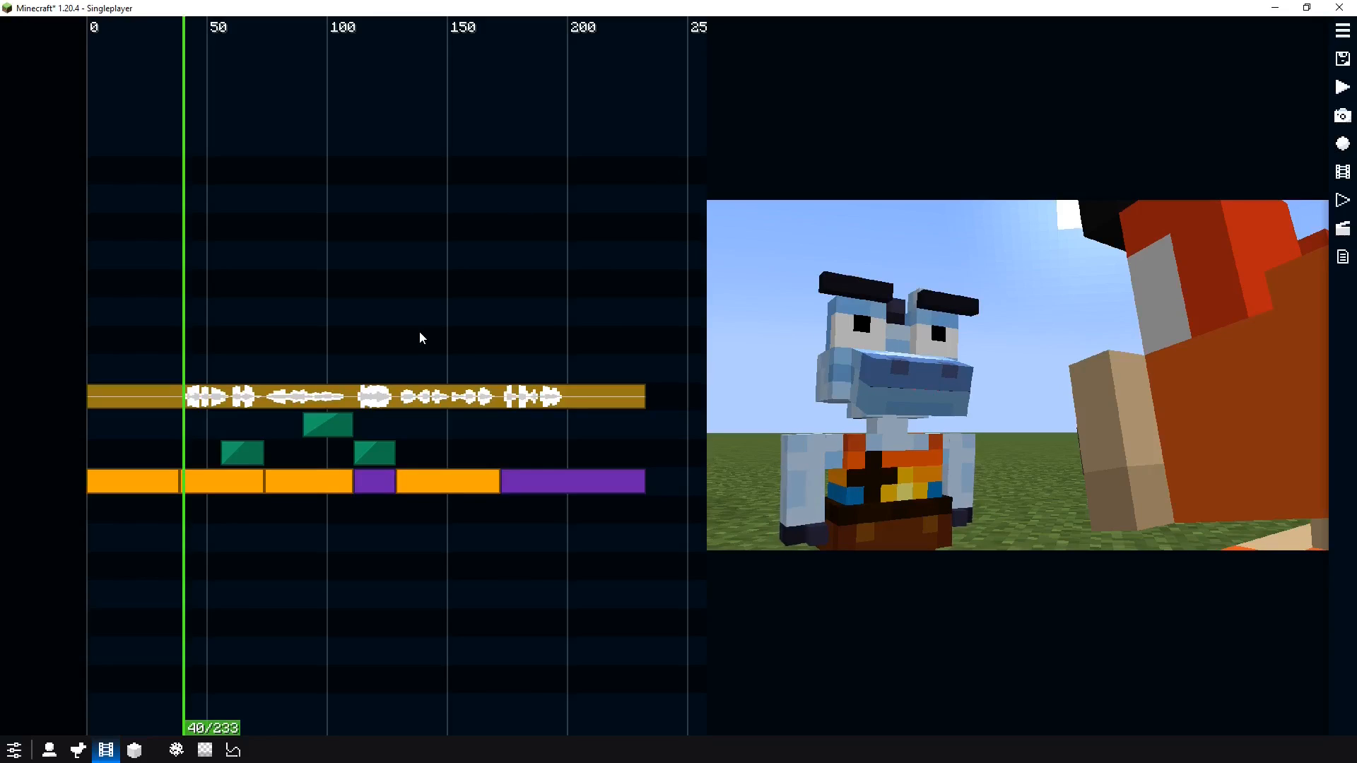
left_click_drag(185, 315, 194, 313)
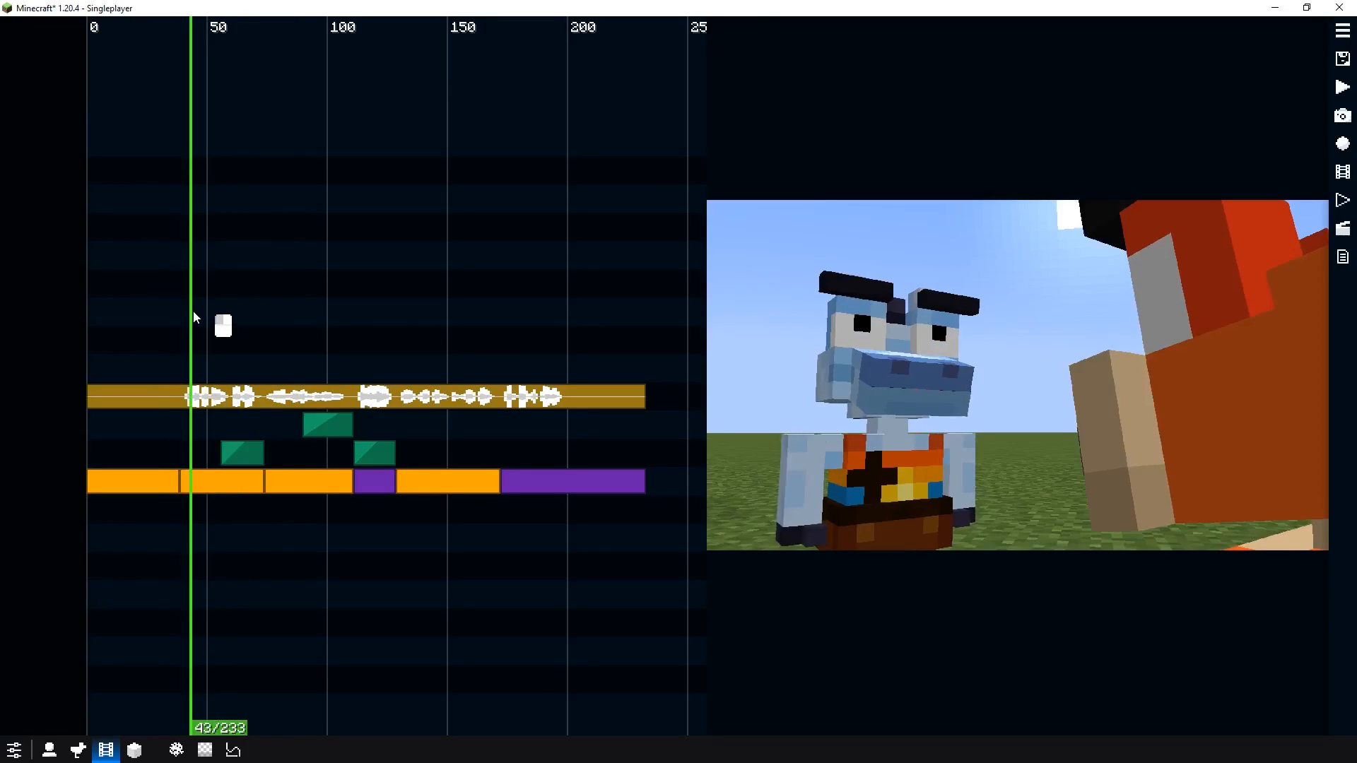
Open the replay's model property keyframes and insert a pose keyframe for the blue actor at tick 39
left_click(1342, 229)
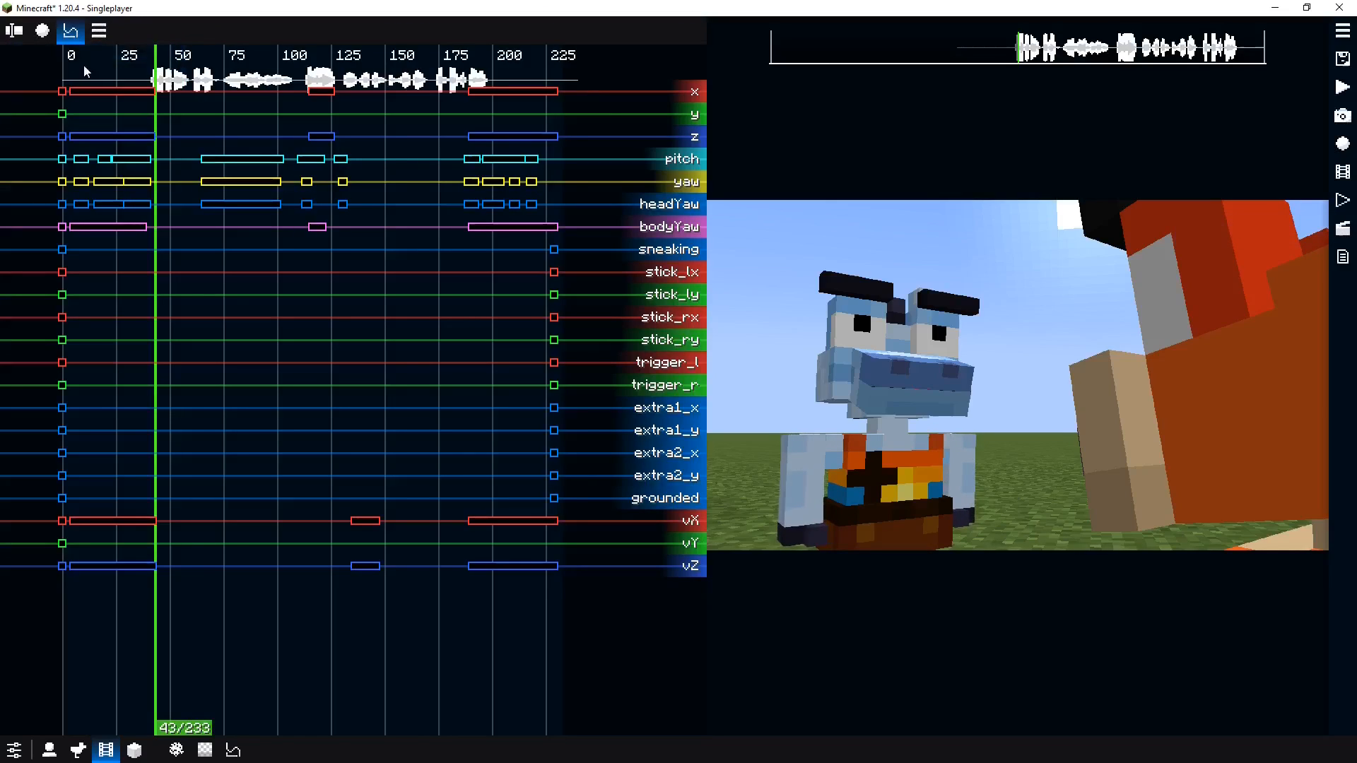
left_click(99, 31)
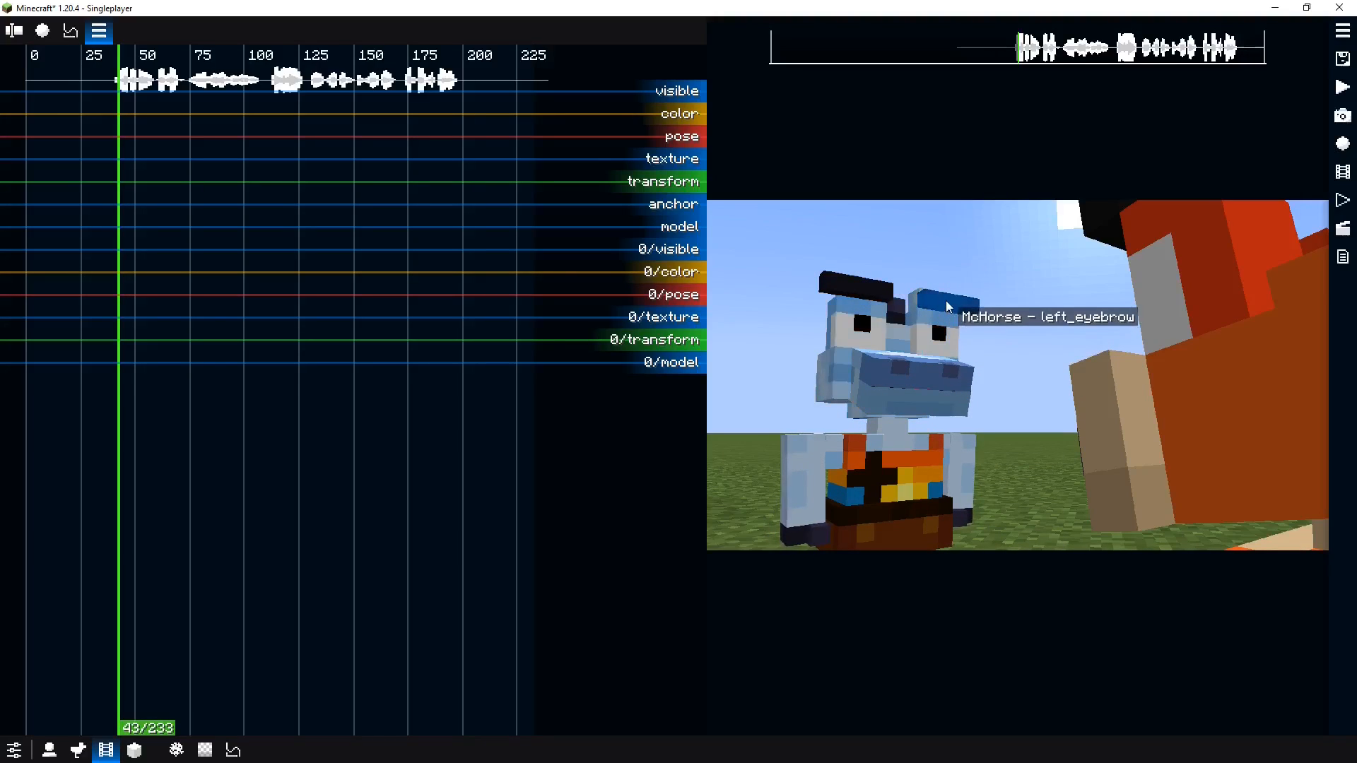
right_click(862, 312)
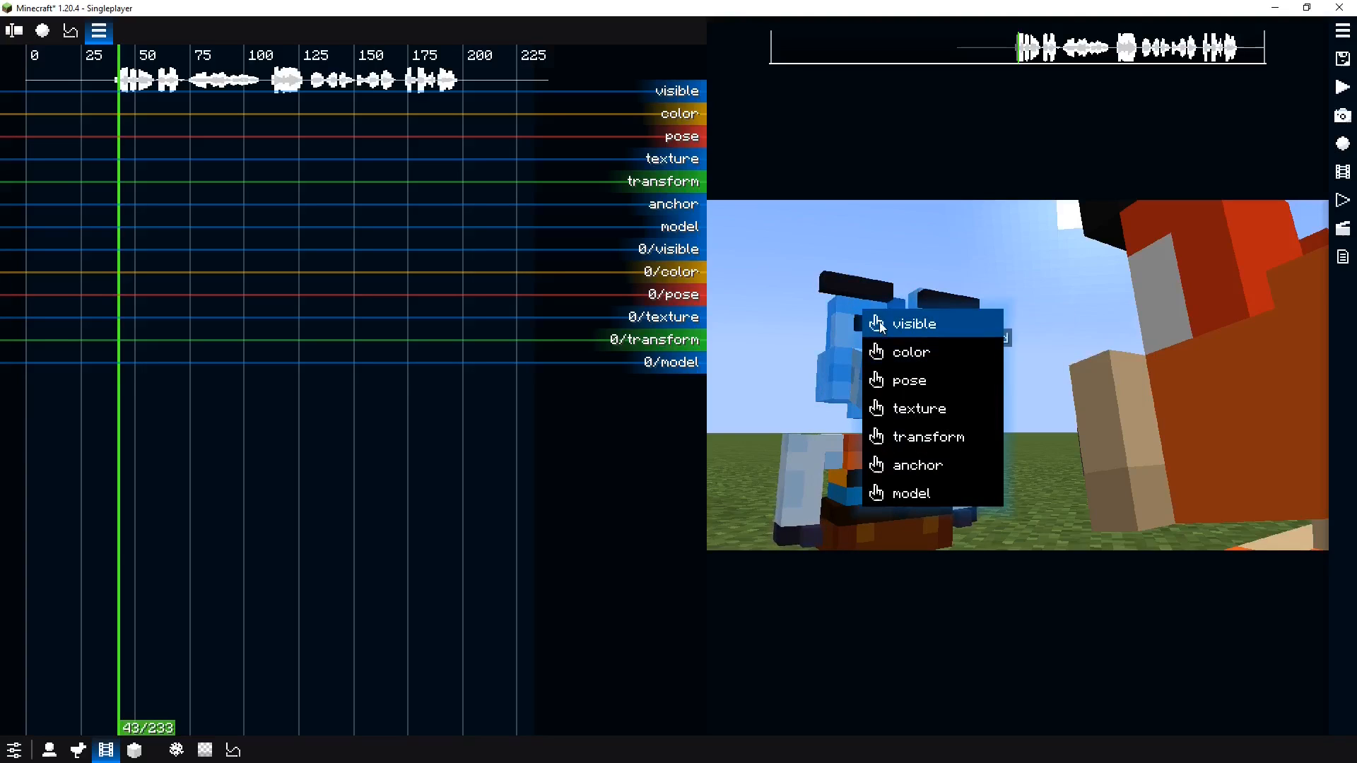
left_click(932, 385)
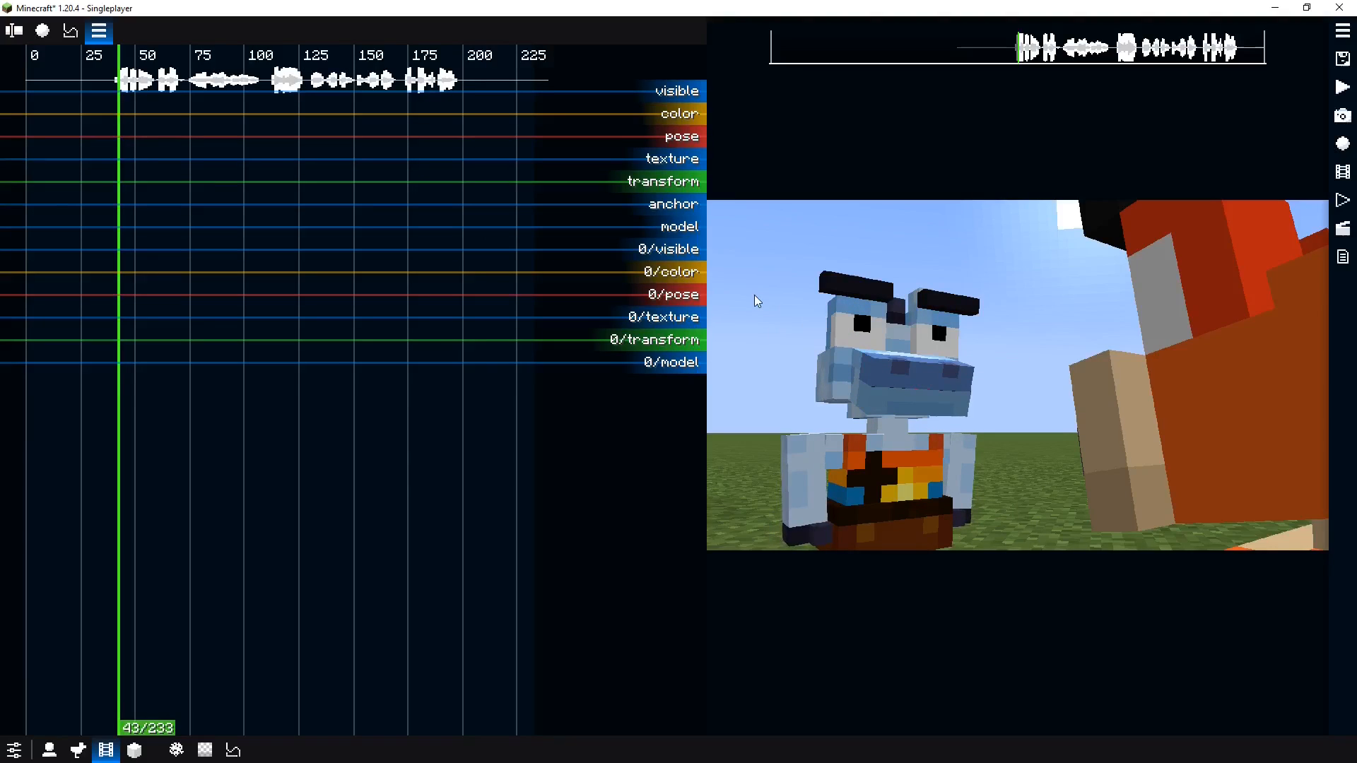
right_click(842, 321)
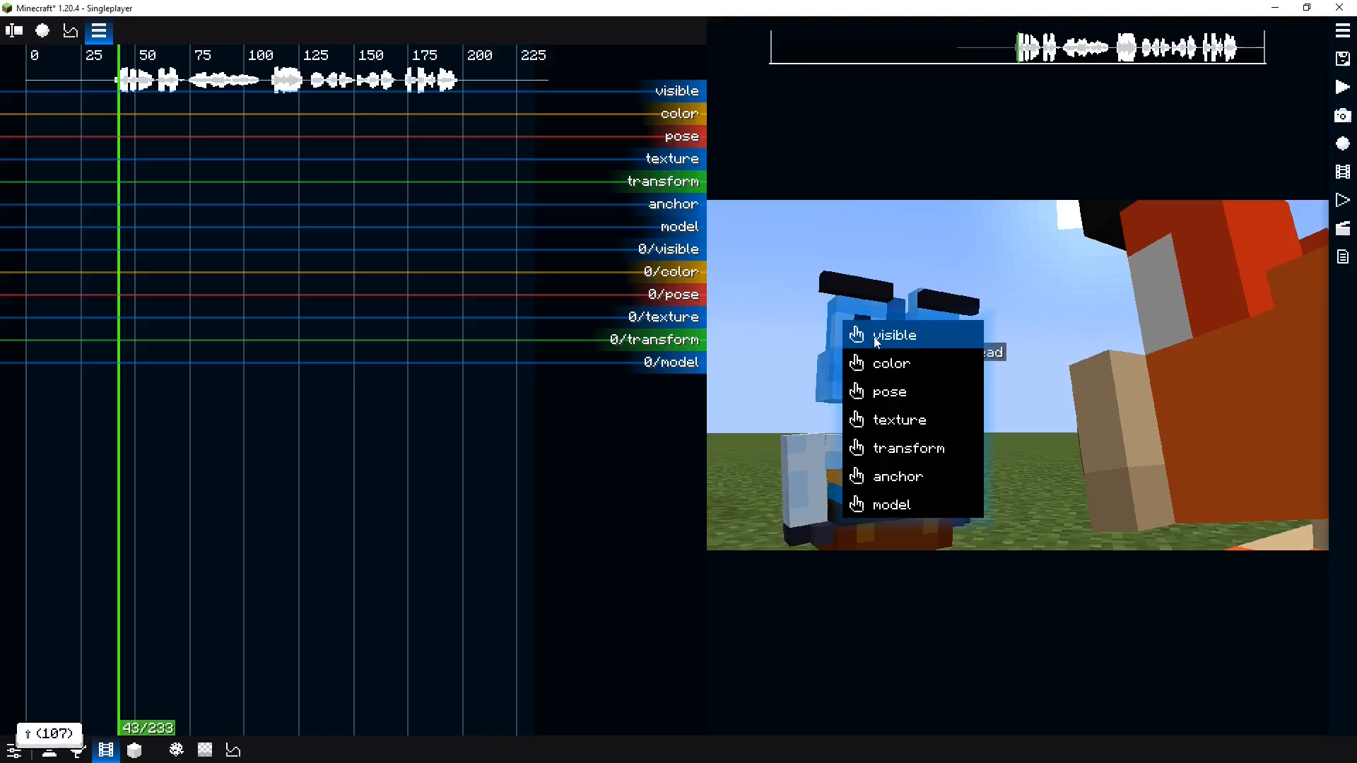
left_click(888, 393)
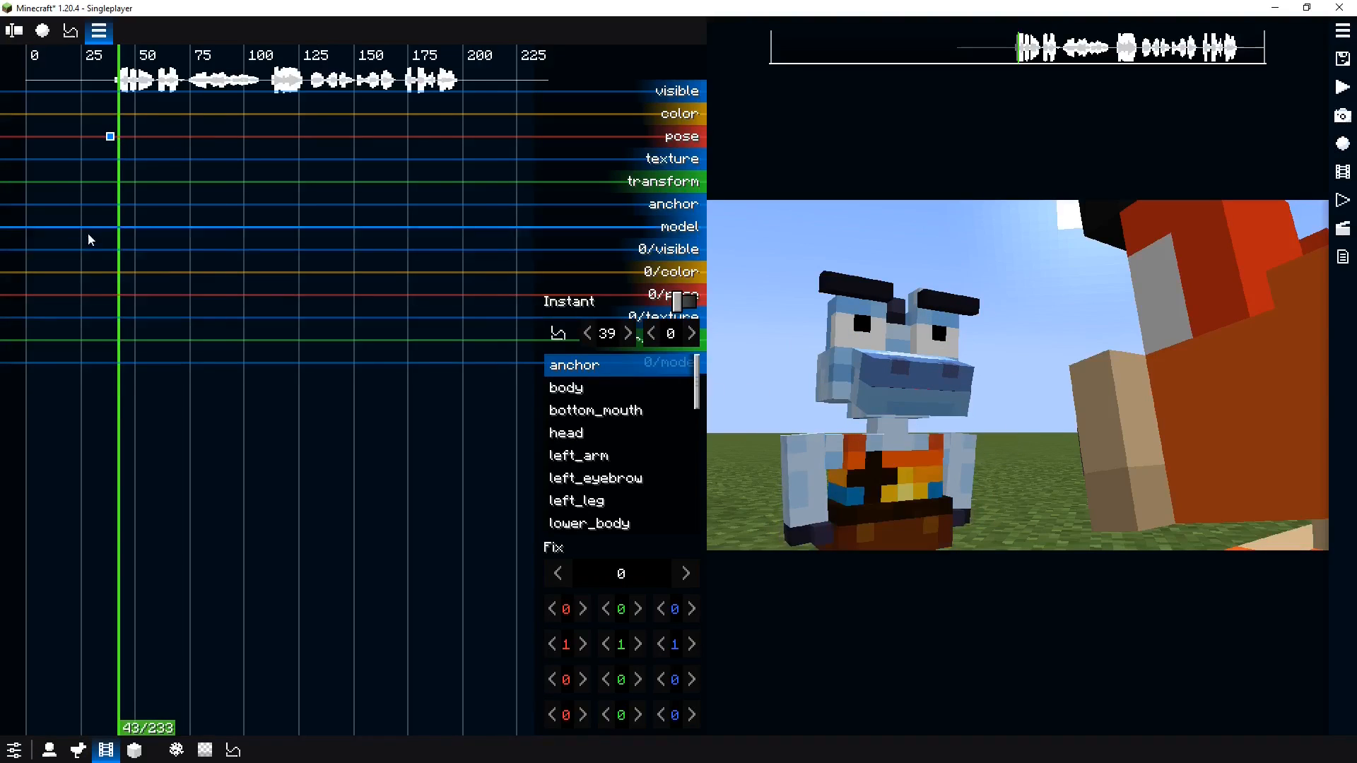
Move the first pose keyframe to tick 41
scroll(316, 193, "up", 5)
key("space")
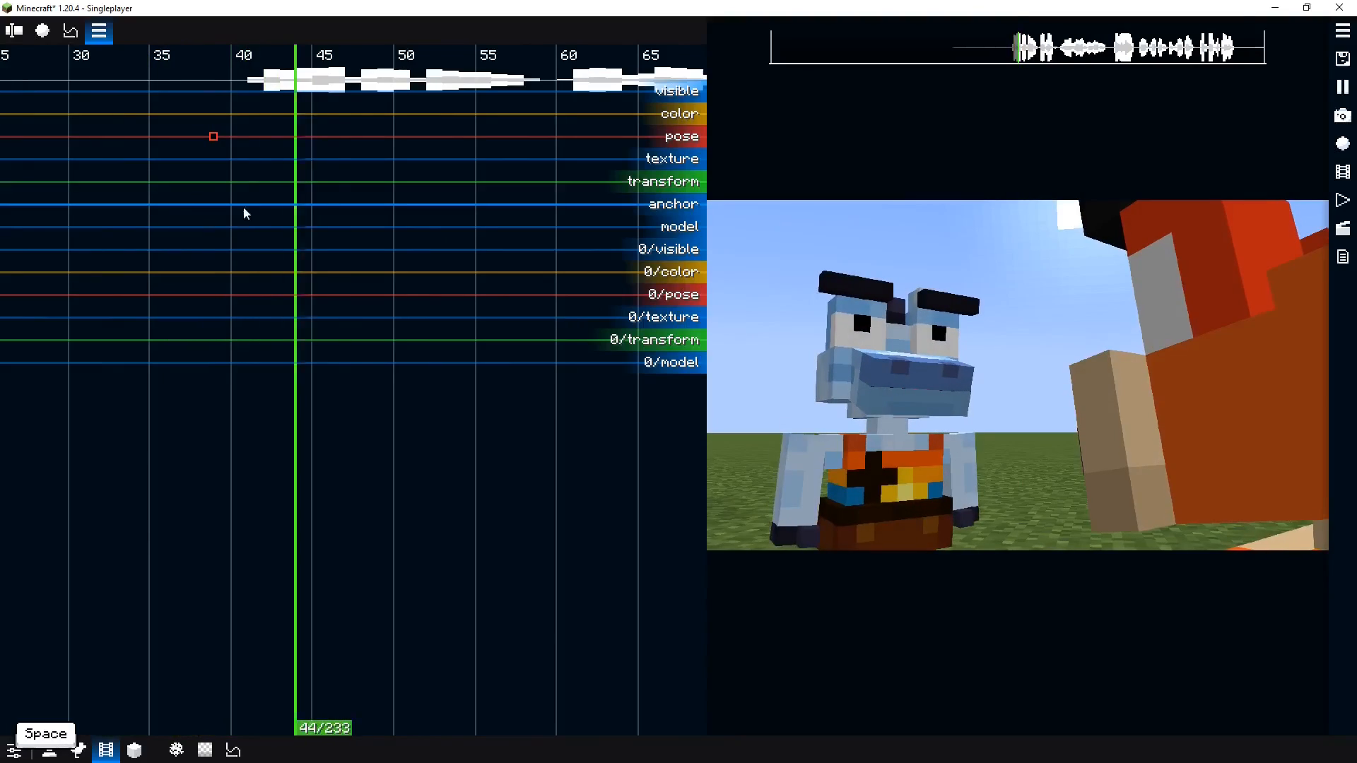
key("space")
left_click_drag(214, 138, 246, 136)
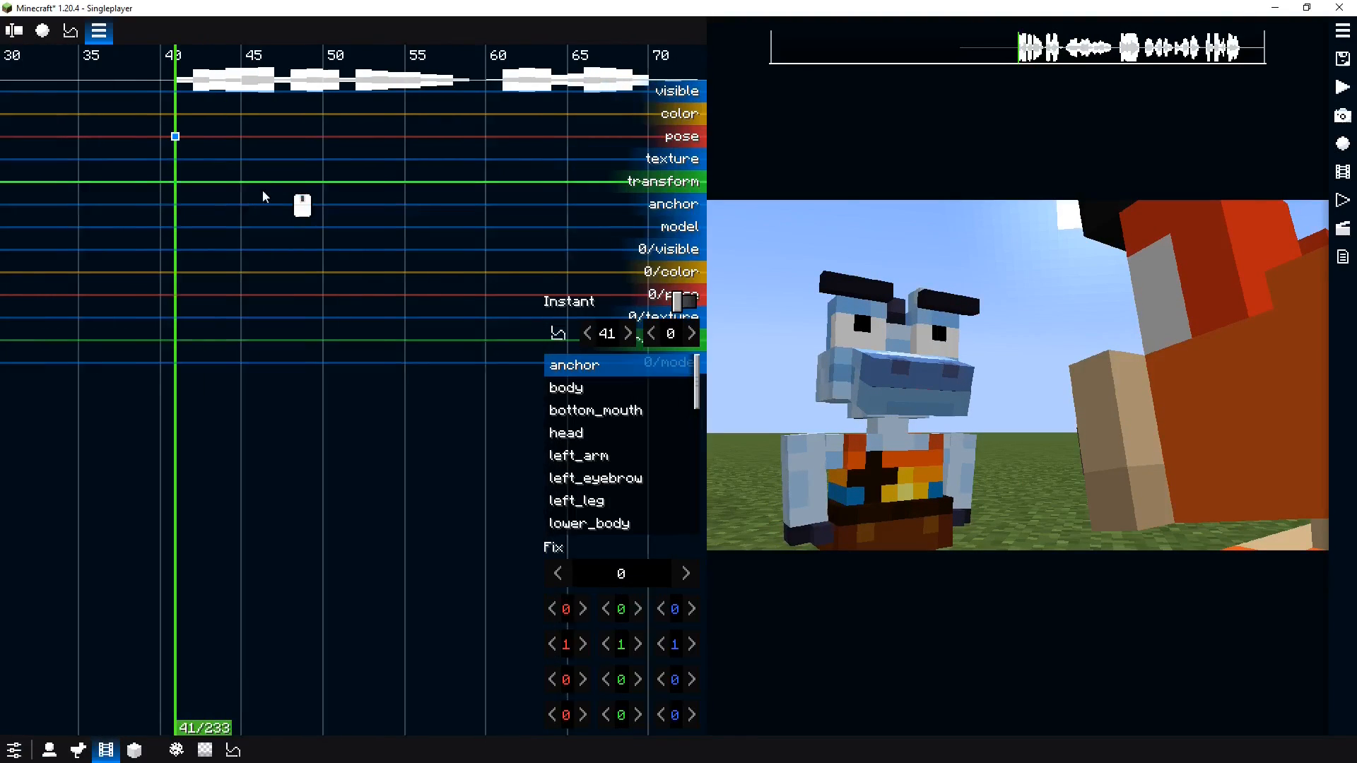
Add a second pose keyframe at tick 52 and rotate the blue actor's right arm to 62 and 65
left_click_drag(227, 219, 353, 207)
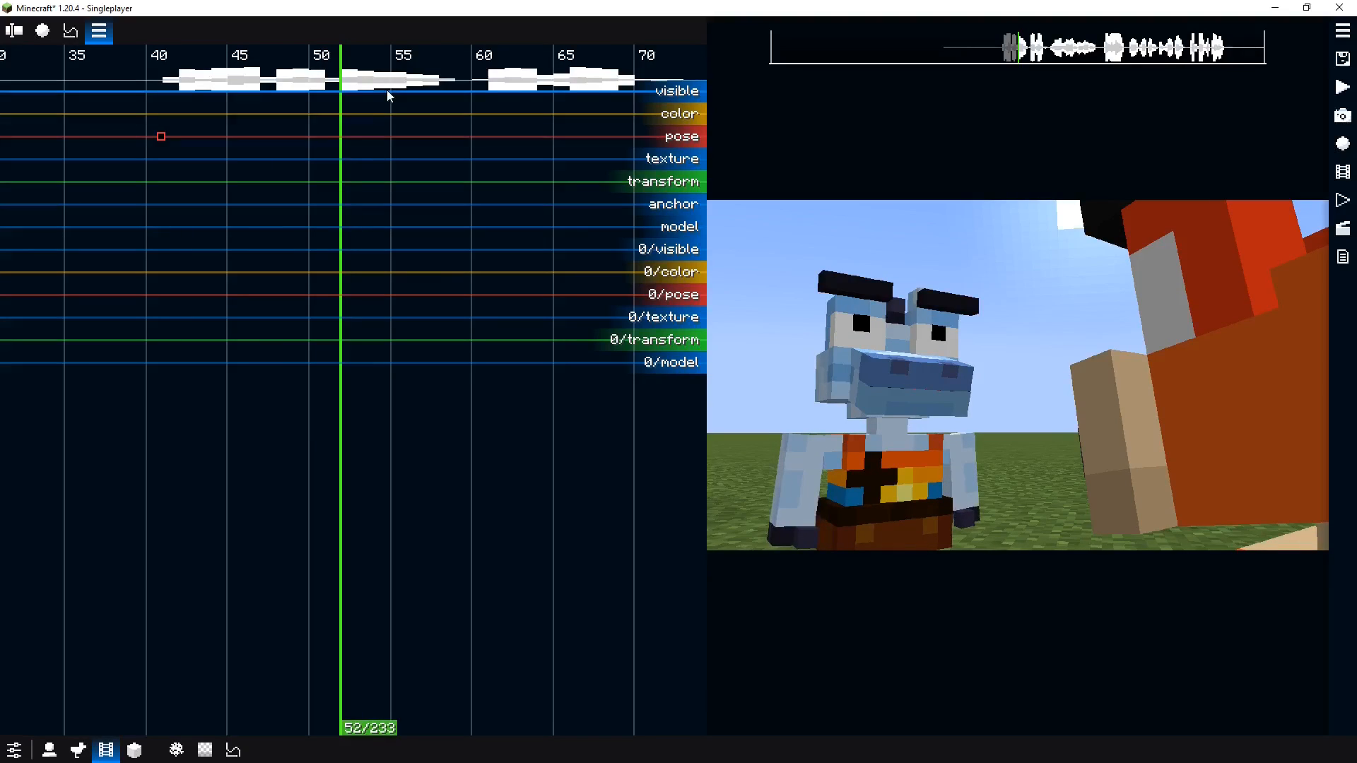
double_click(341, 137)
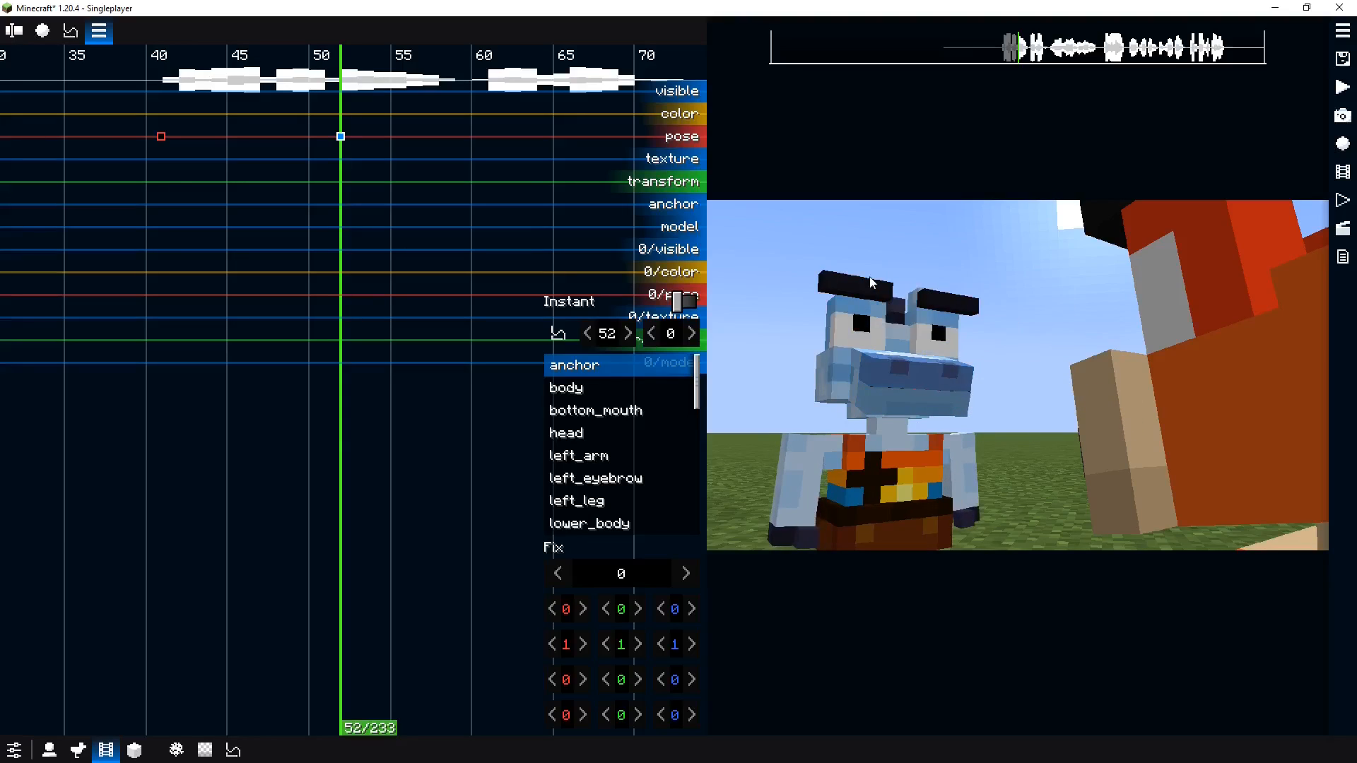
left_click(799, 488)
left_click_drag(566, 679, 712, 666)
left_click_drag(681, 609, 654, 615)
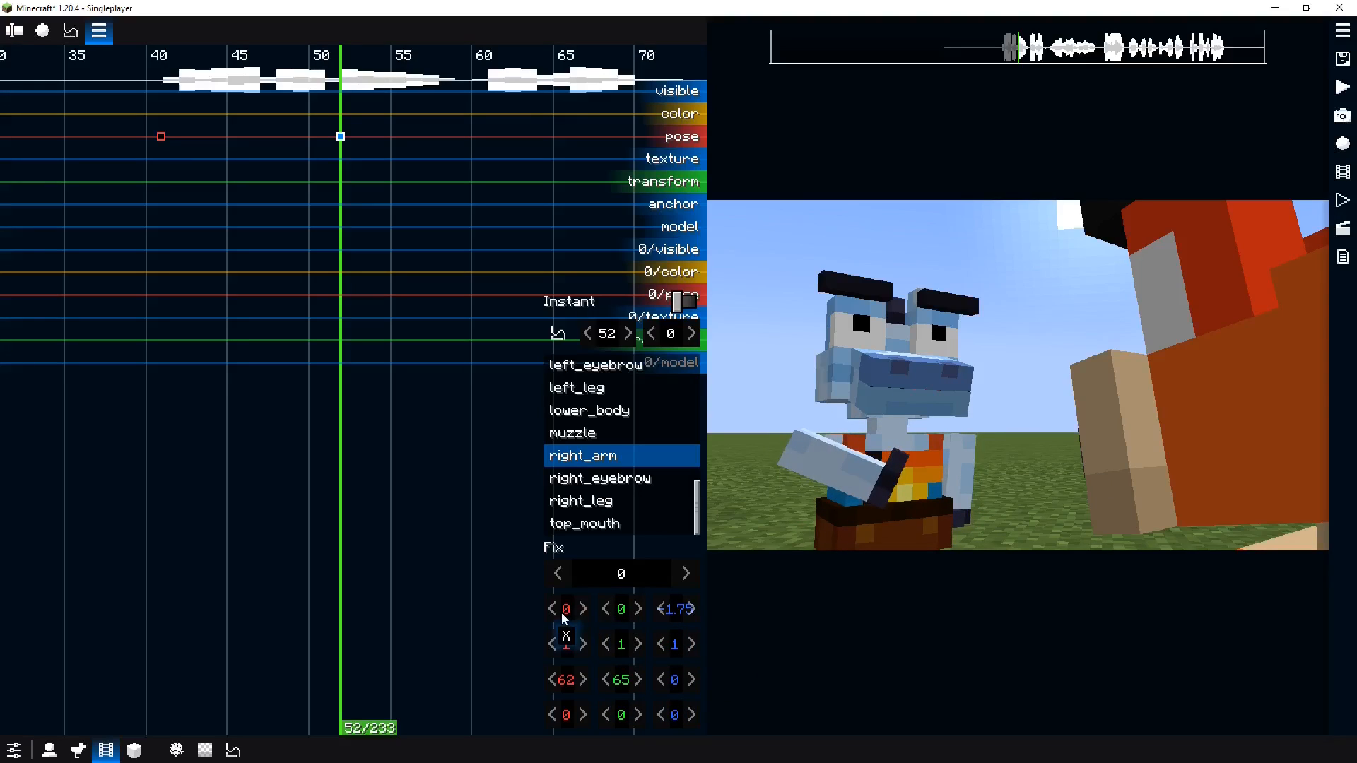
left_click_drag(566, 609, 617, 613)
Pose the left arm in that keyframe with rotation 96 and -89, shifting it inward
left_click(967, 448)
left_click_drag(565, 680, 507, 684)
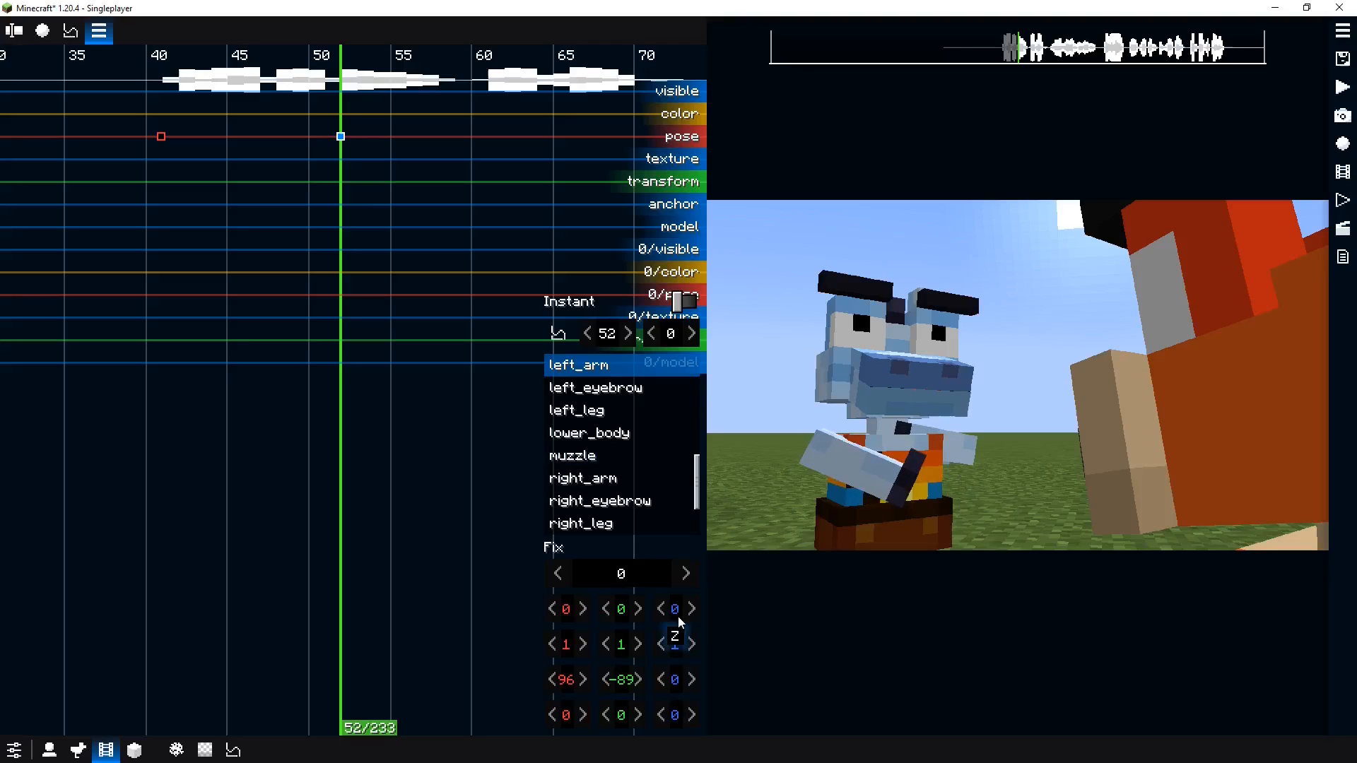
left_click_drag(679, 622, 512, 625)
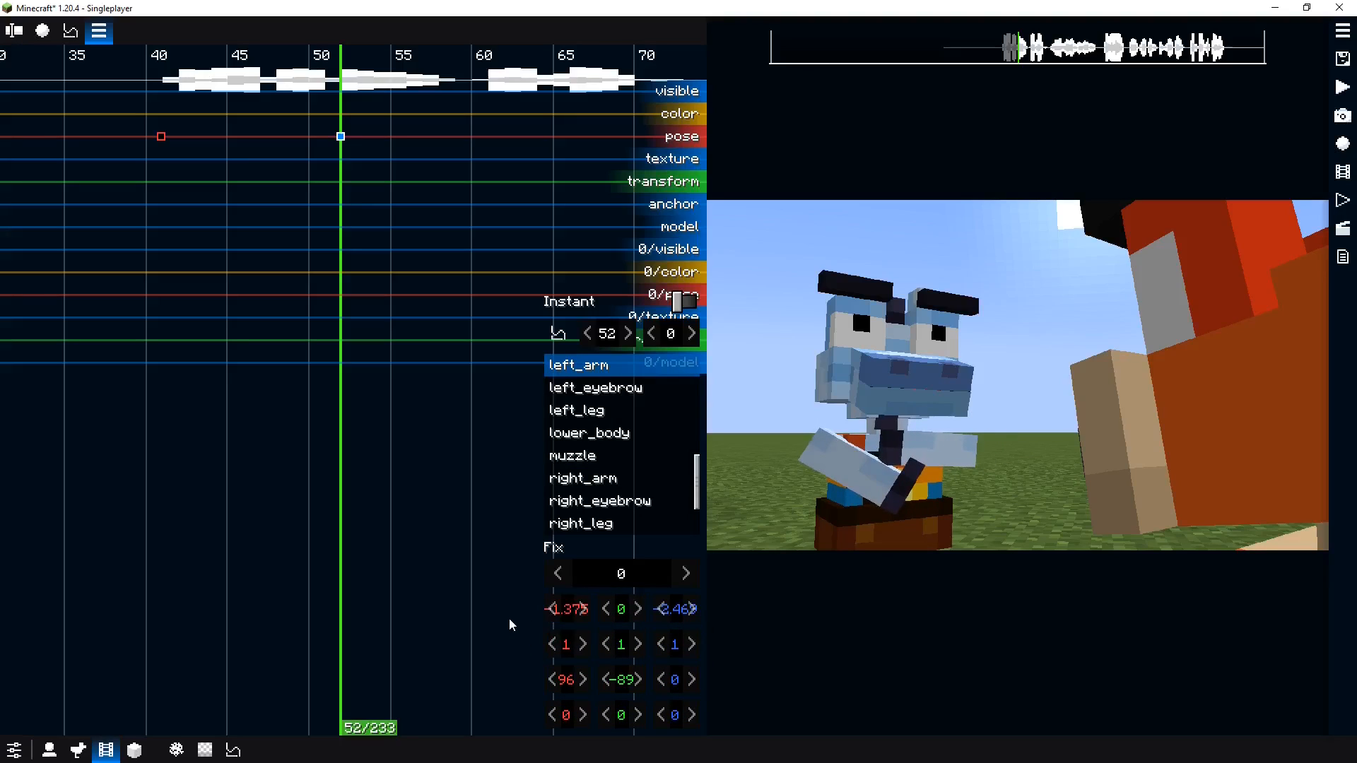
Adjust the head and tilt the eyebrows in the tick 52 pose keyframe
left_click(876, 374)
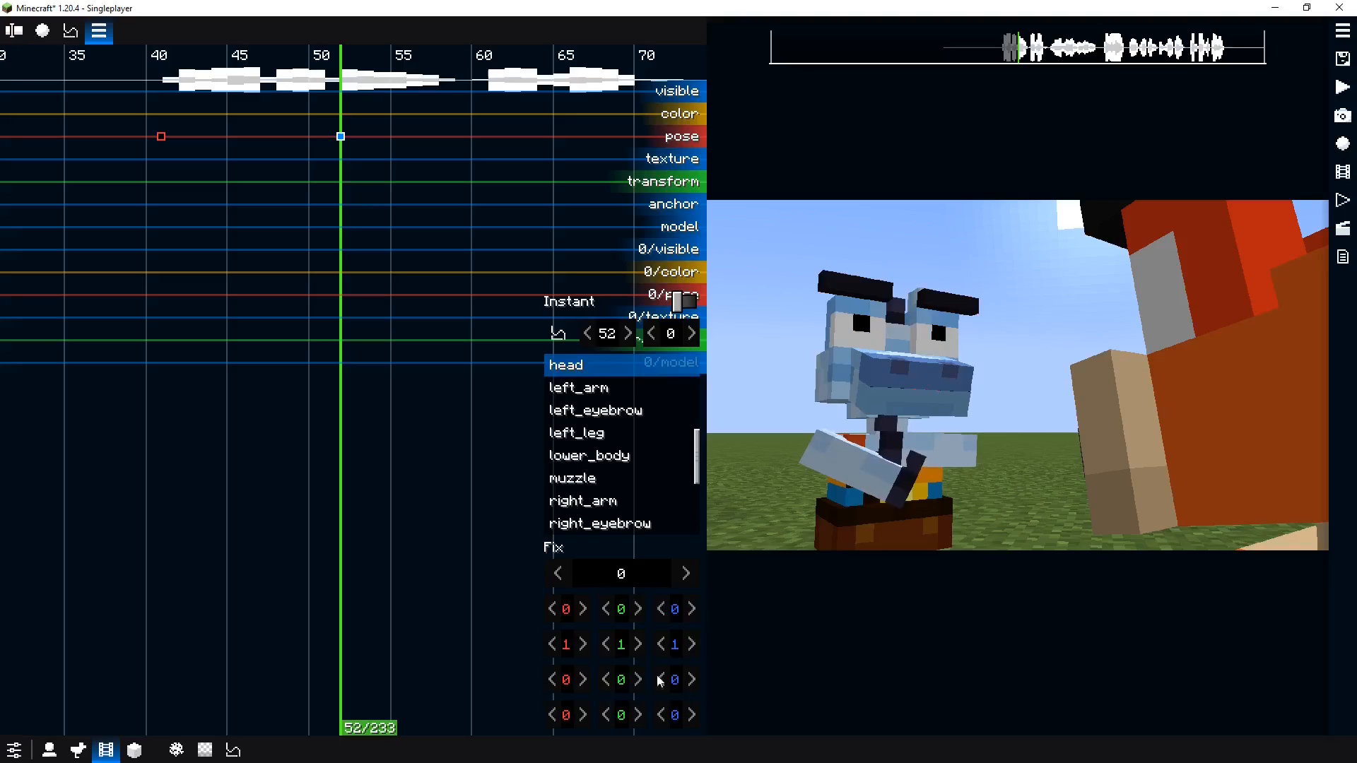
left_click_drag(665, 680, 661, 682)
left_click(834, 293)
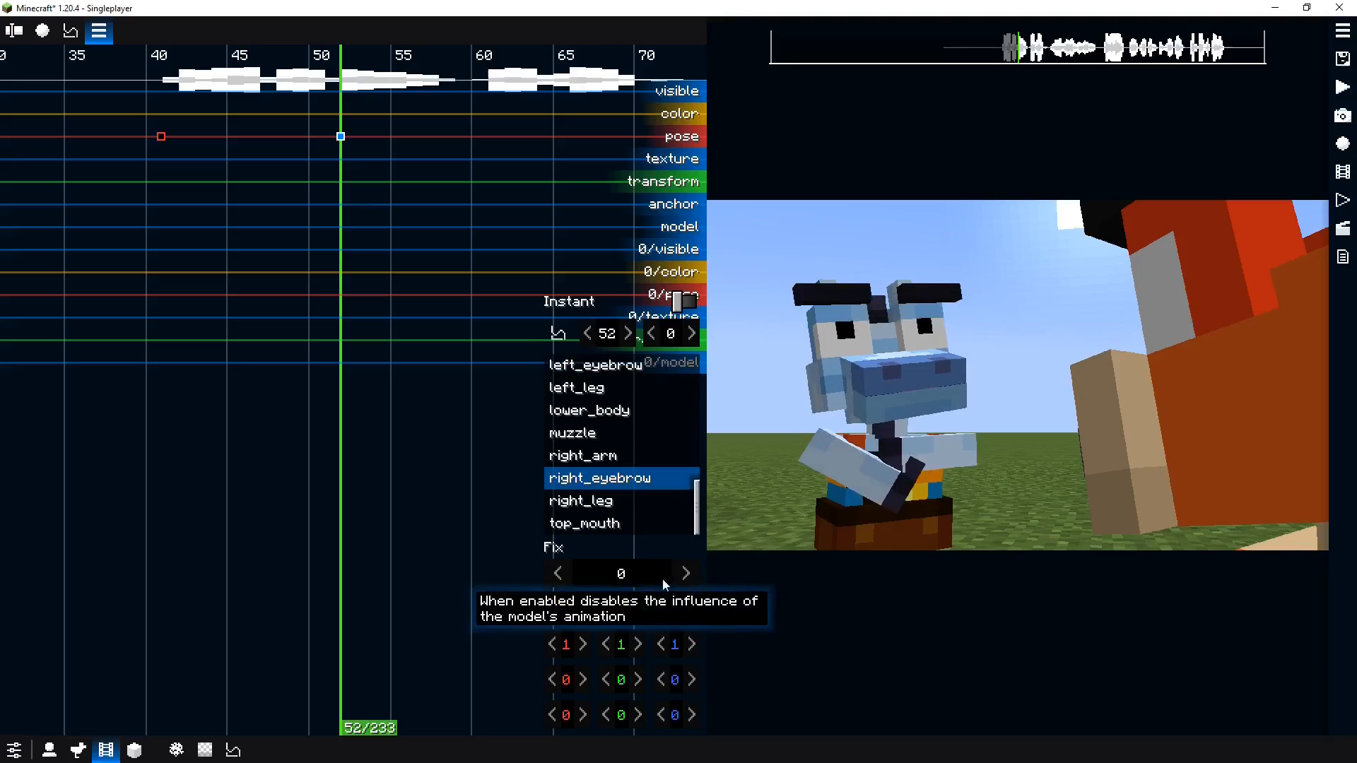
left_click_drag(620, 608, 689, 625)
left_click(918, 290)
left_click(697, 663)
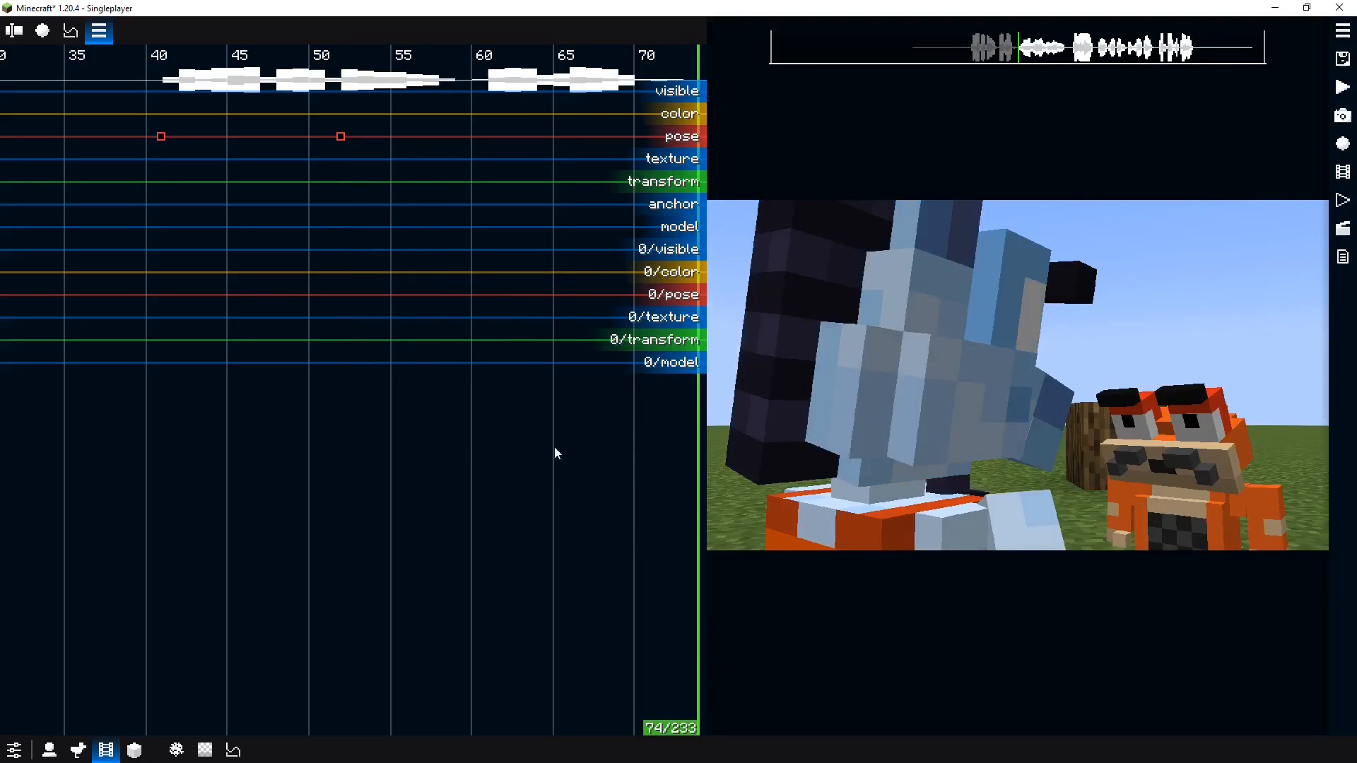
Play back the pose animation between the two keyframes
left_click(207, 431)
key("space")
key("space")
key("space")
key("space")
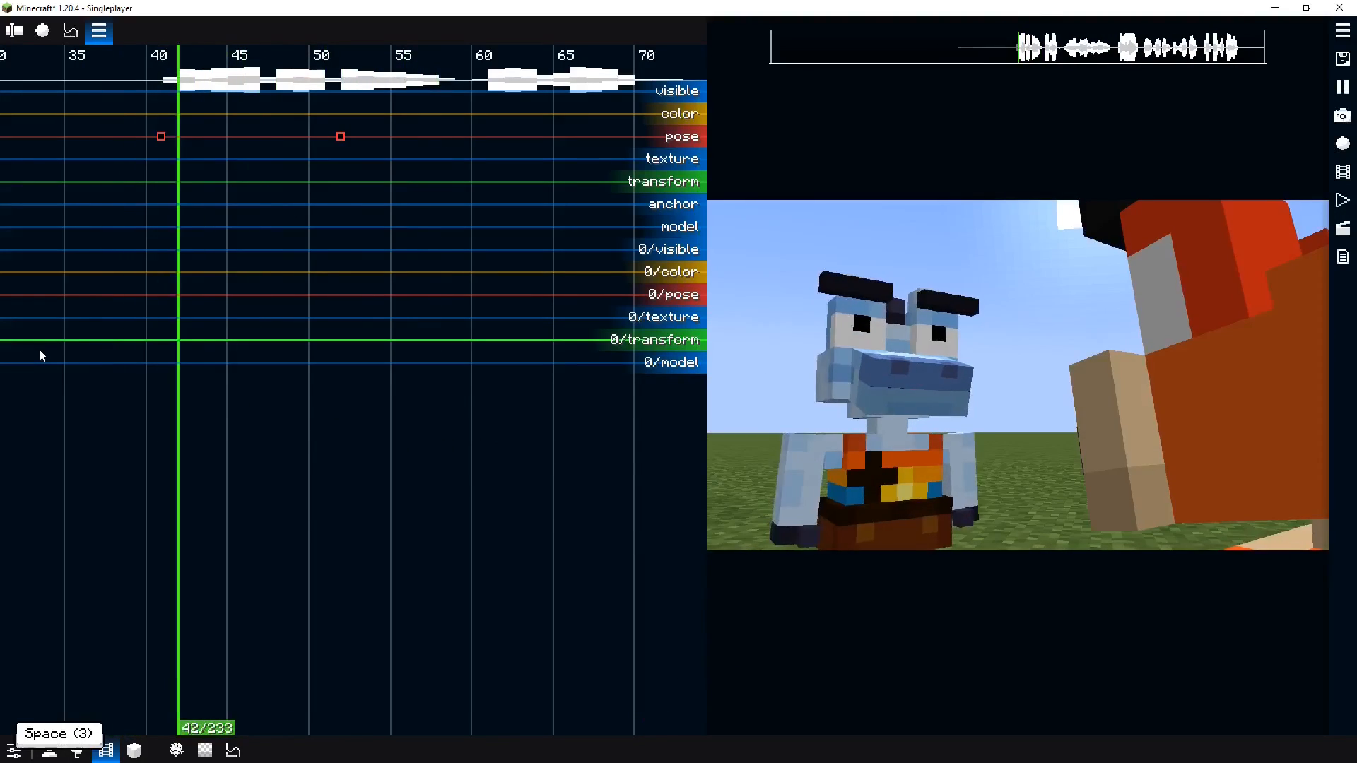
left_click(124, 232)
key("space")
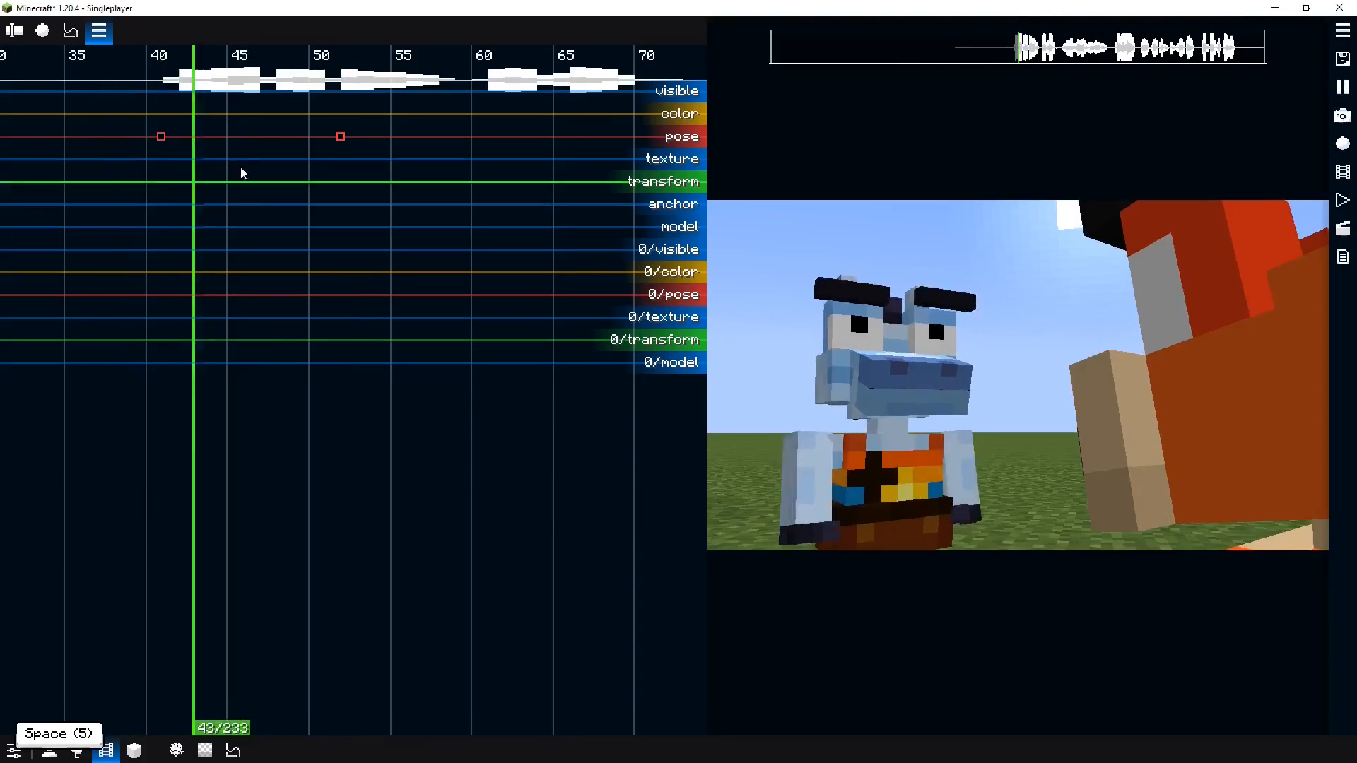
Set the first pose keyframe's easing to Exponential Out and preview it
key("space")
left_click(162, 137)
left_click(558, 334)
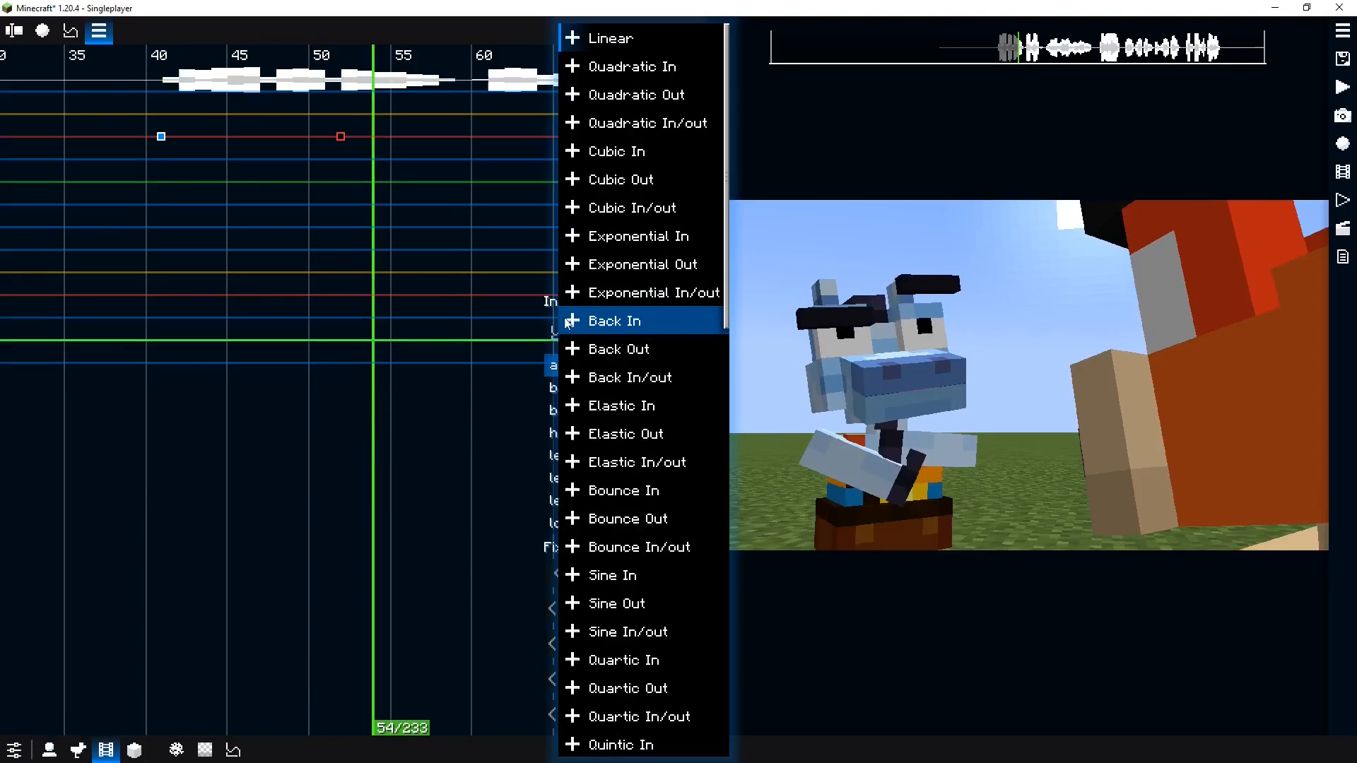
left_click(599, 269)
left_click(108, 223)
Move the second pose keyframe to about tick 59
key("space")
key("space")
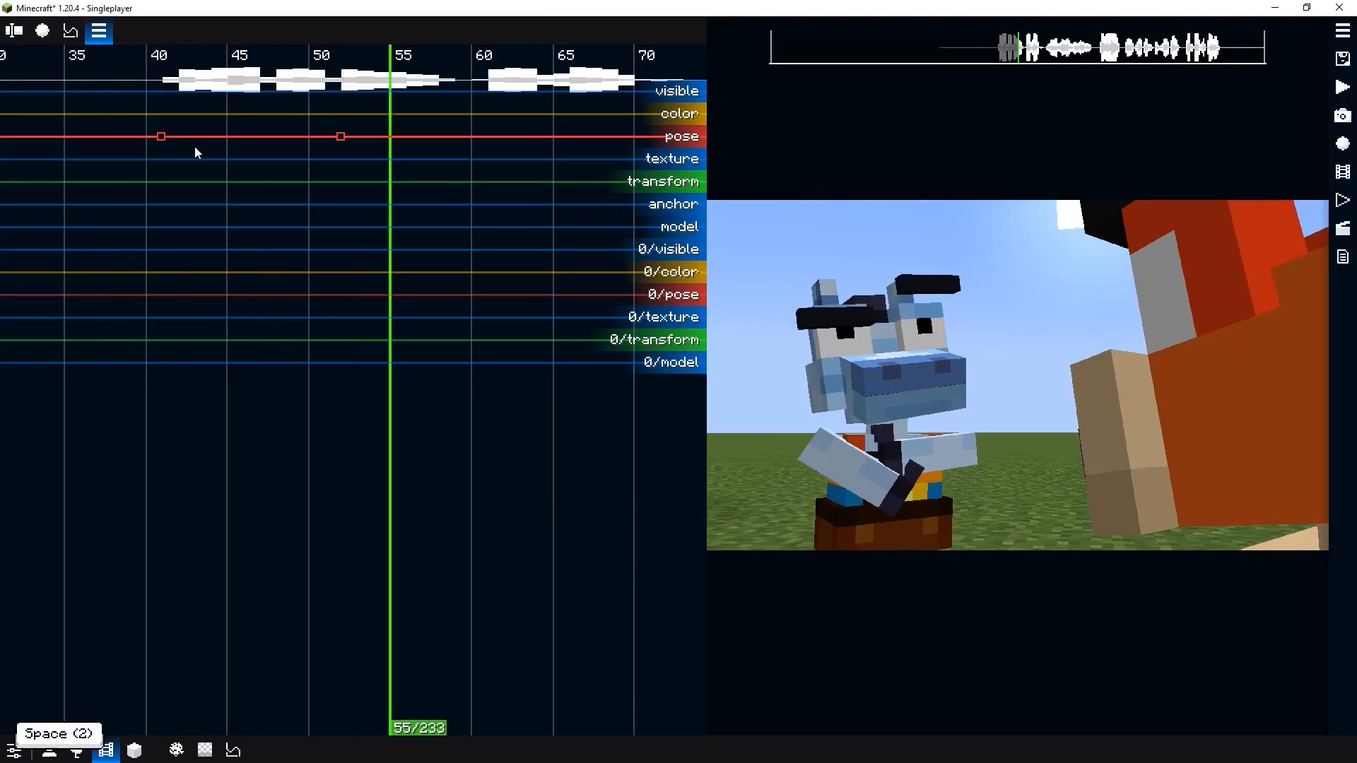
left_click(161, 137)
left_click(132, 239)
key("space")
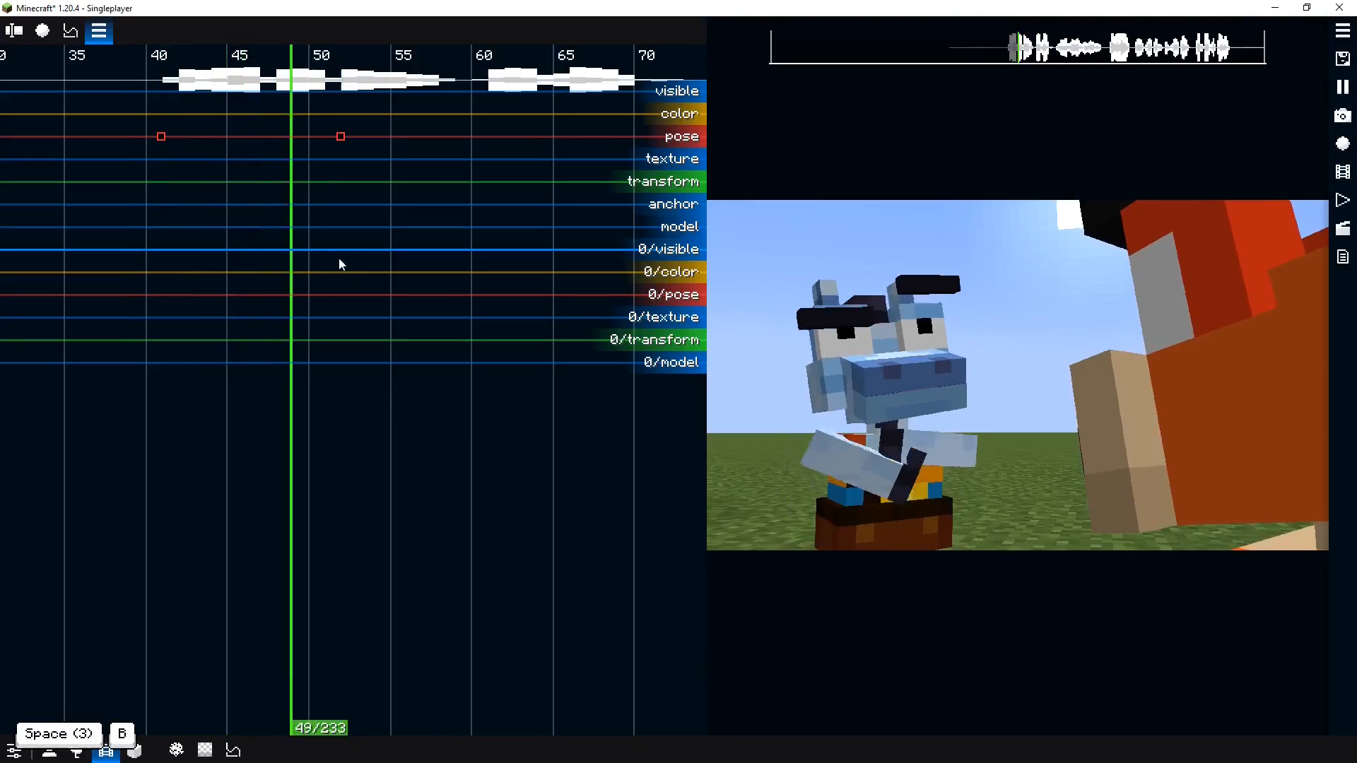
key("space")
left_click_drag(341, 136, 472, 136)
left_click(140, 163)
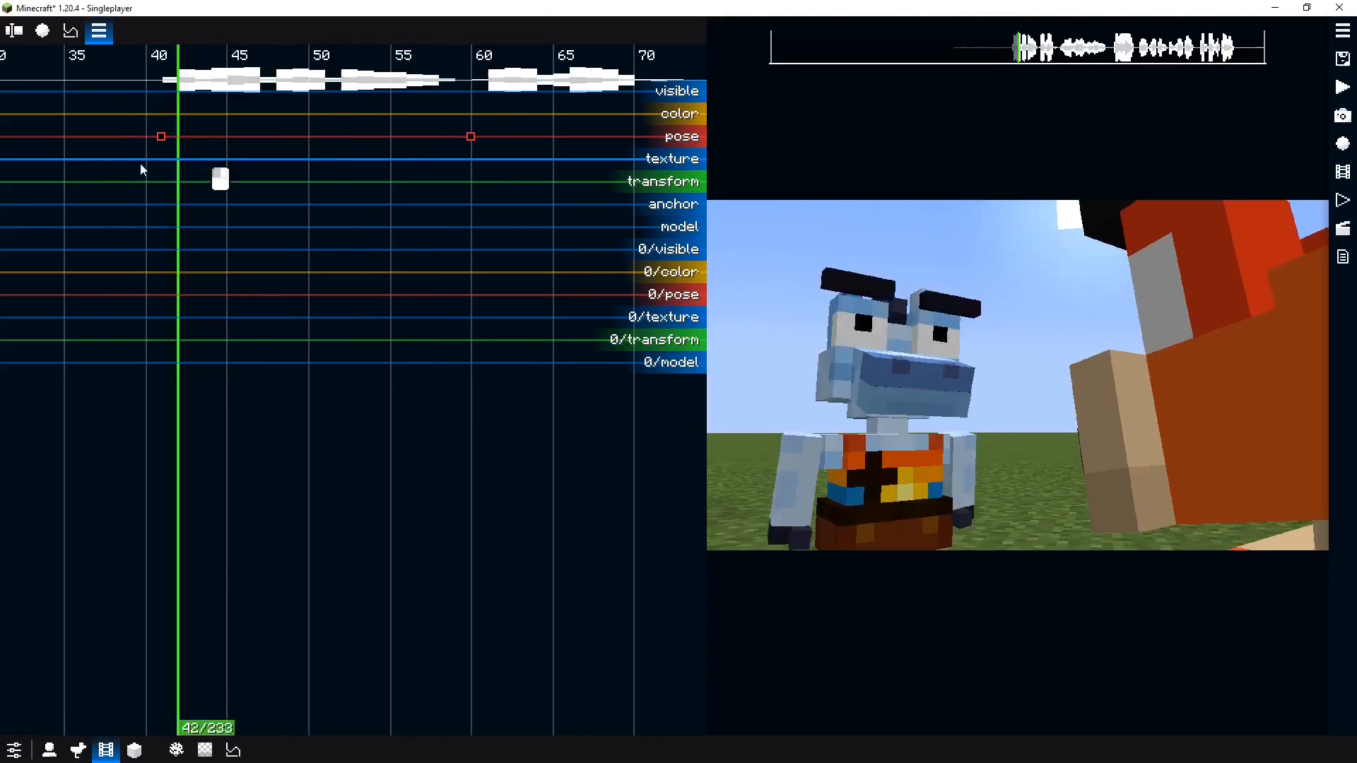
Add a pose keyframe at tick 72 and reset the left arm's transformation in it
key("space")
key("space")
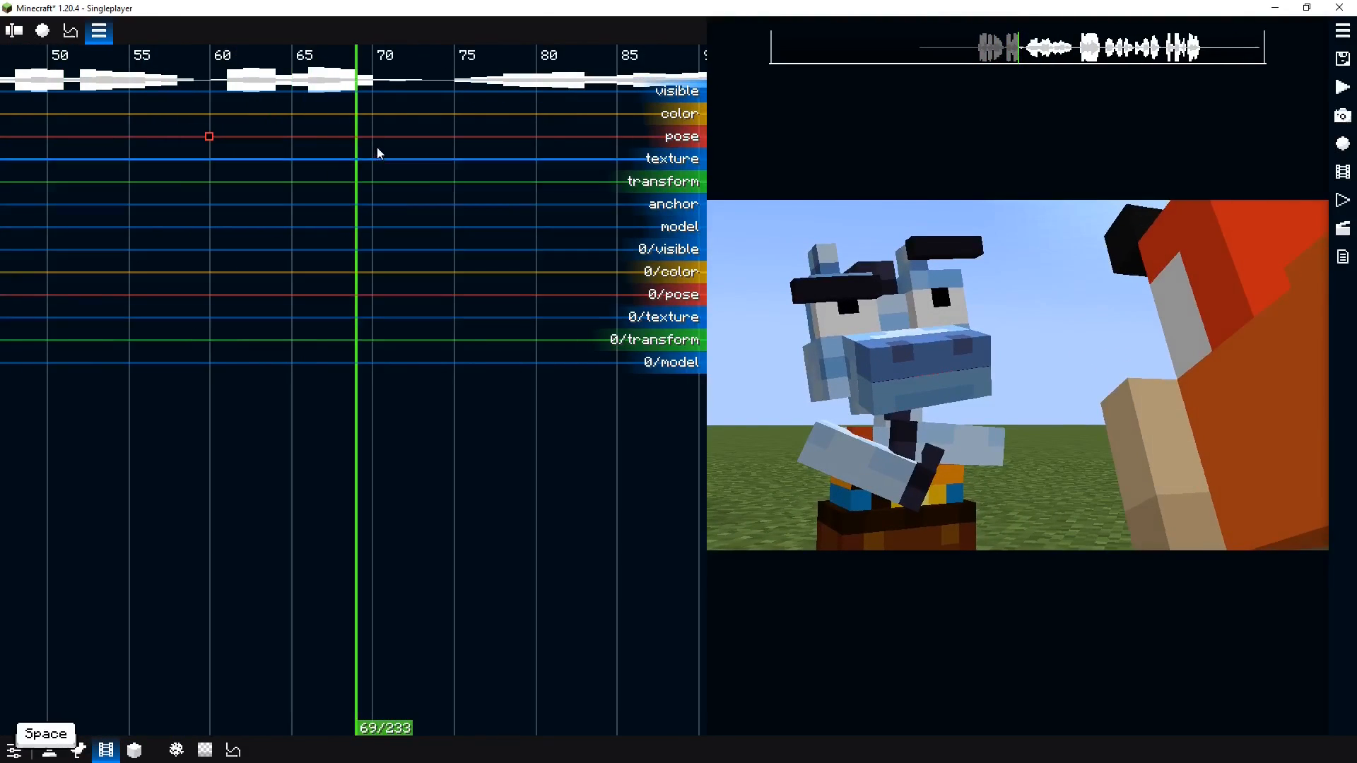
mouse_move(375, 148)
left_mouse_down()
mouse_move(338, 133)
mouse_move(400, 138)
left_mouse_up()
double_click(400, 137)
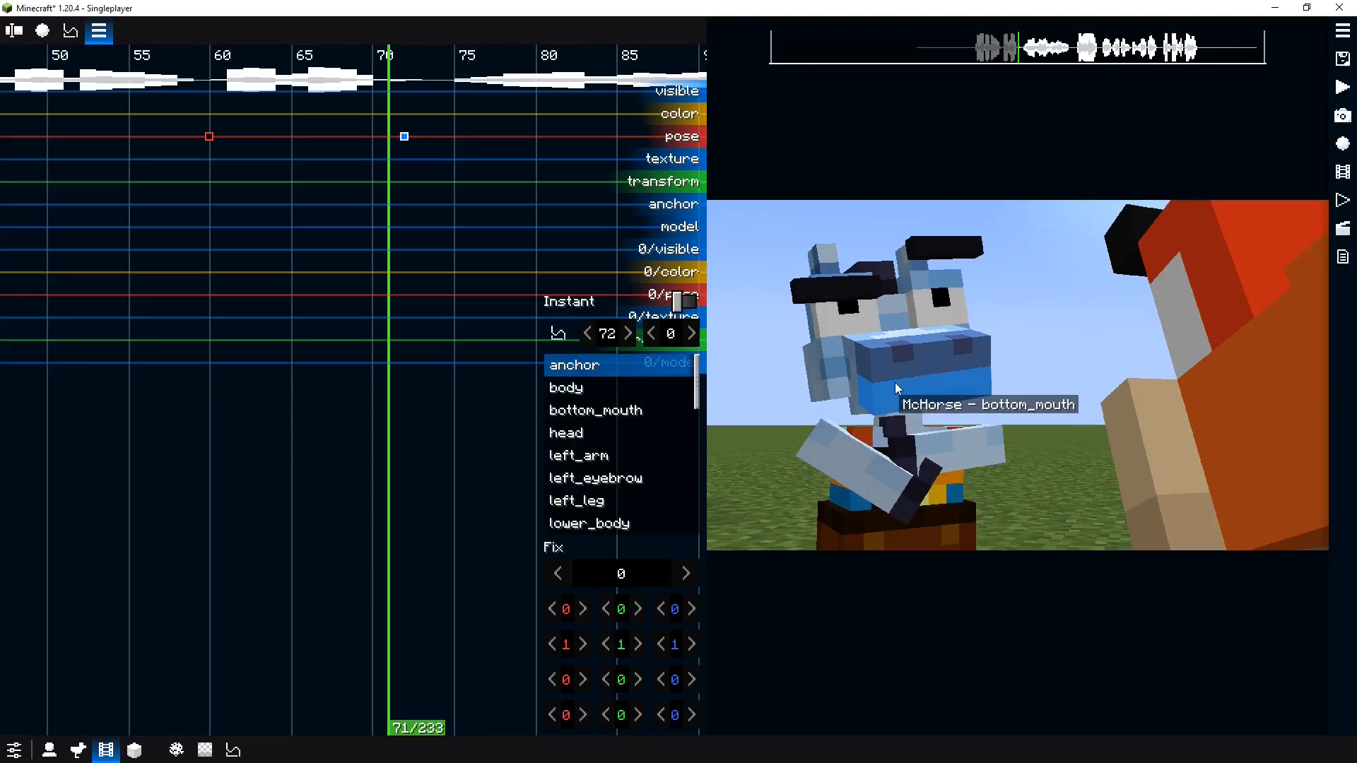
left_click(909, 458)
right_click(631, 628)
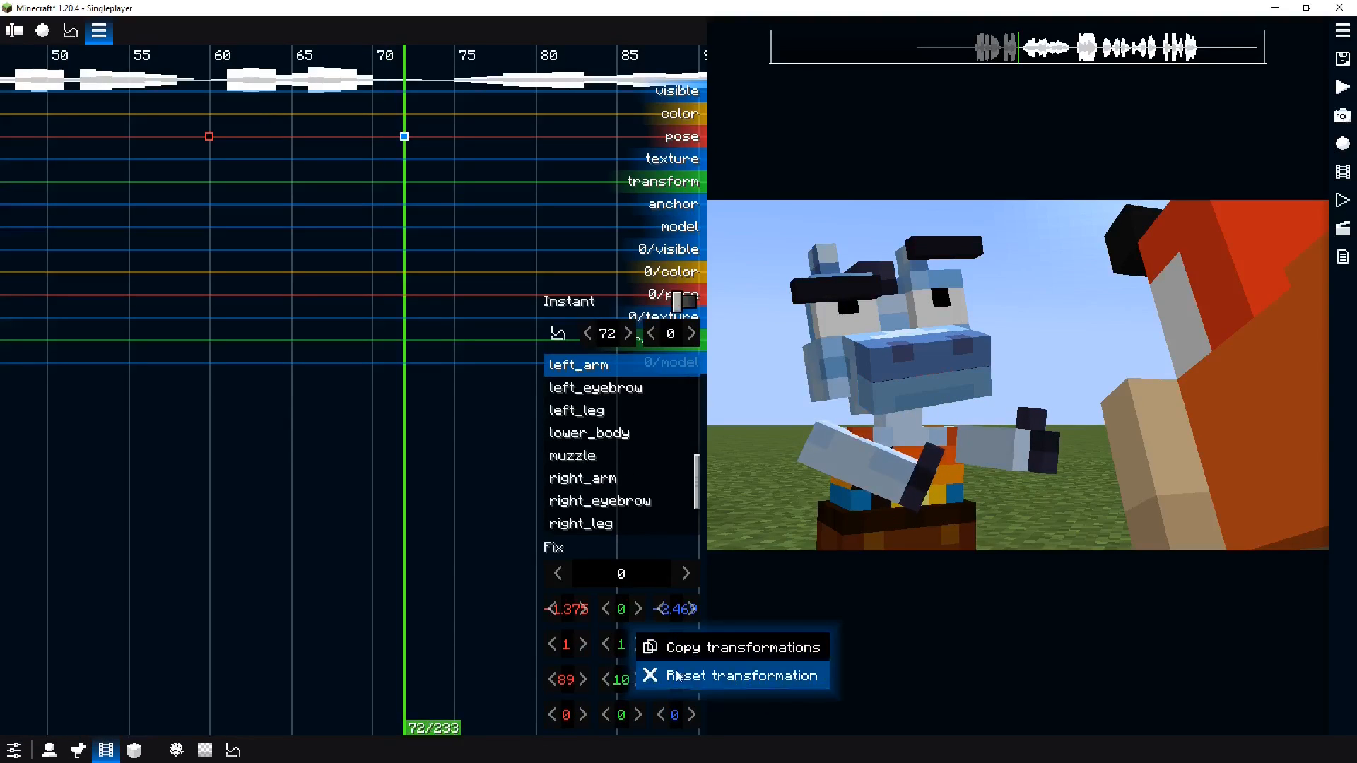
left_click(721, 673)
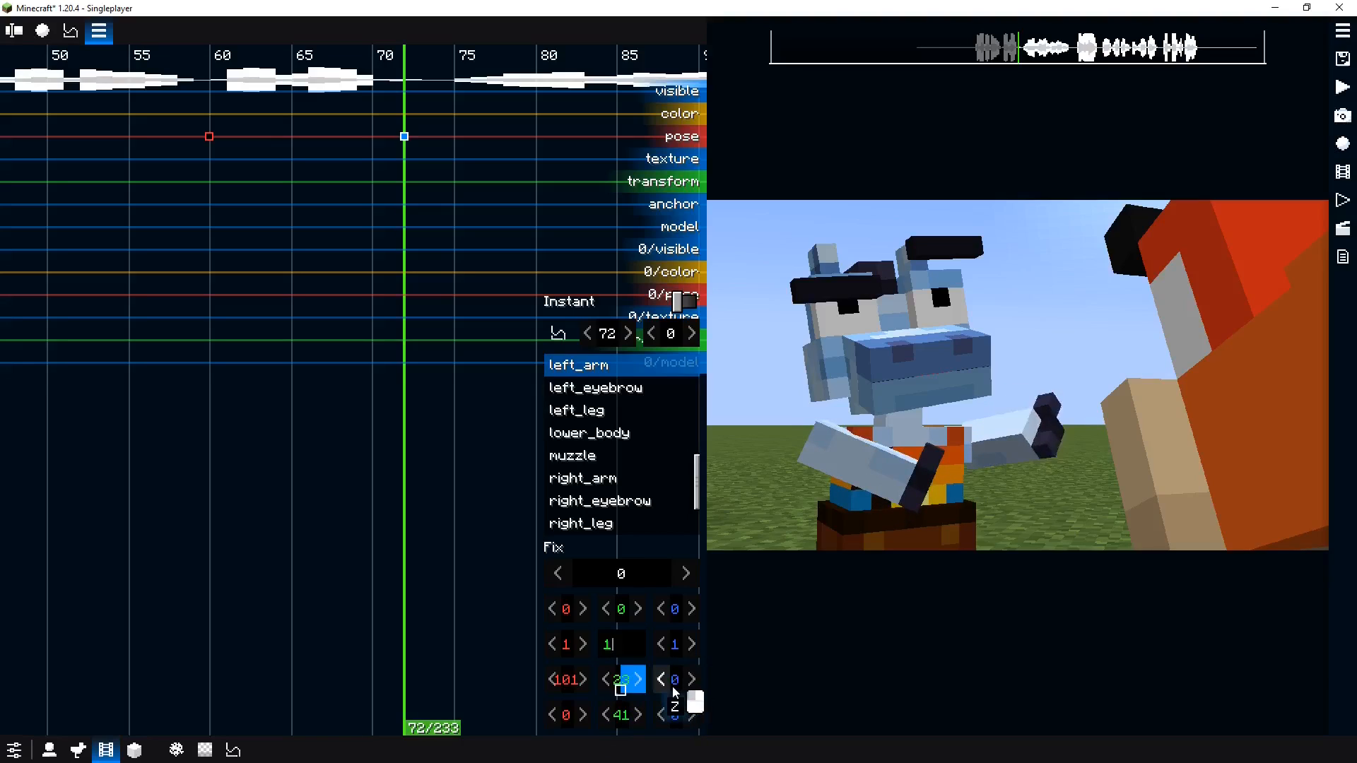
Adjust the right eyebrow and left eyebrow and select the mouth and right arm parts in the tick 72 pose keyframe
left_click(883, 287)
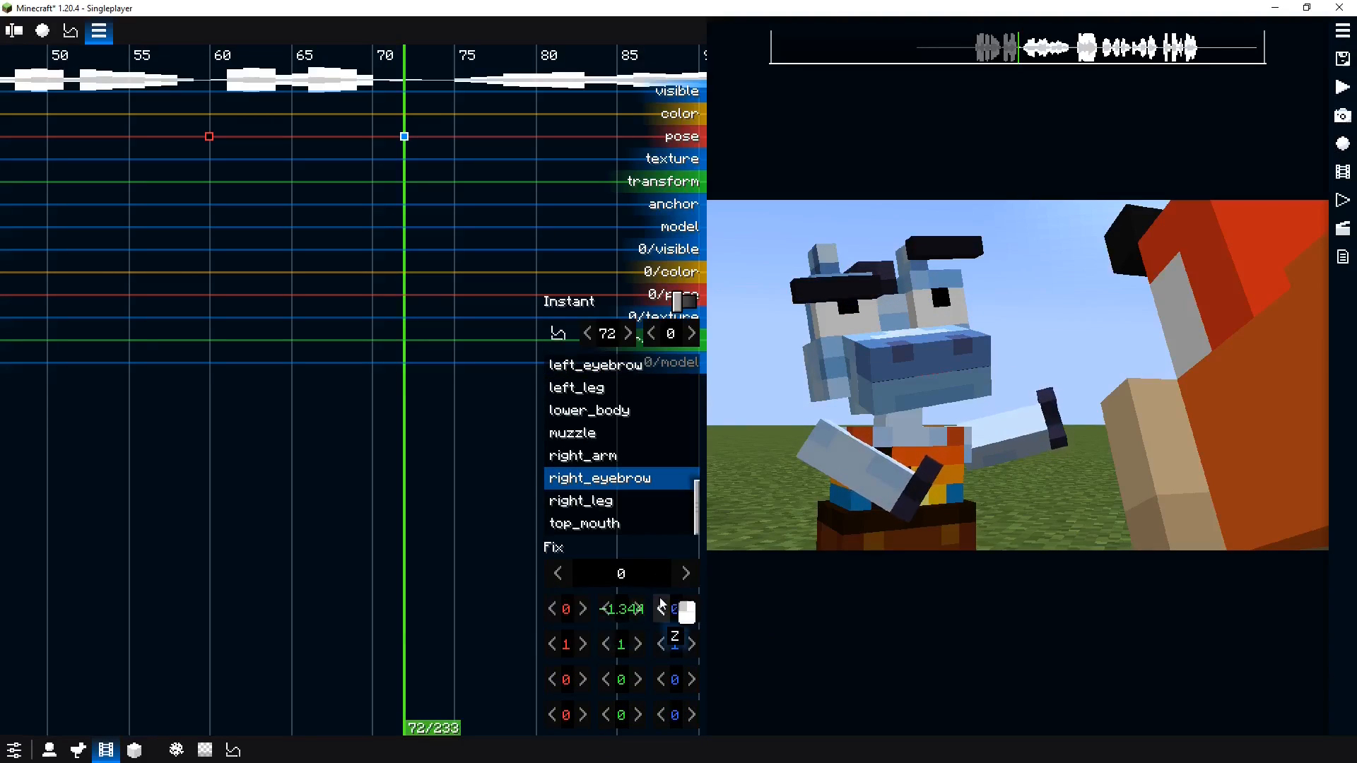
mouse_move(660, 598)
left_mouse_down()
mouse_move(681, 600)
mouse_move(662, 606)
left_mouse_up()
left_click(912, 359)
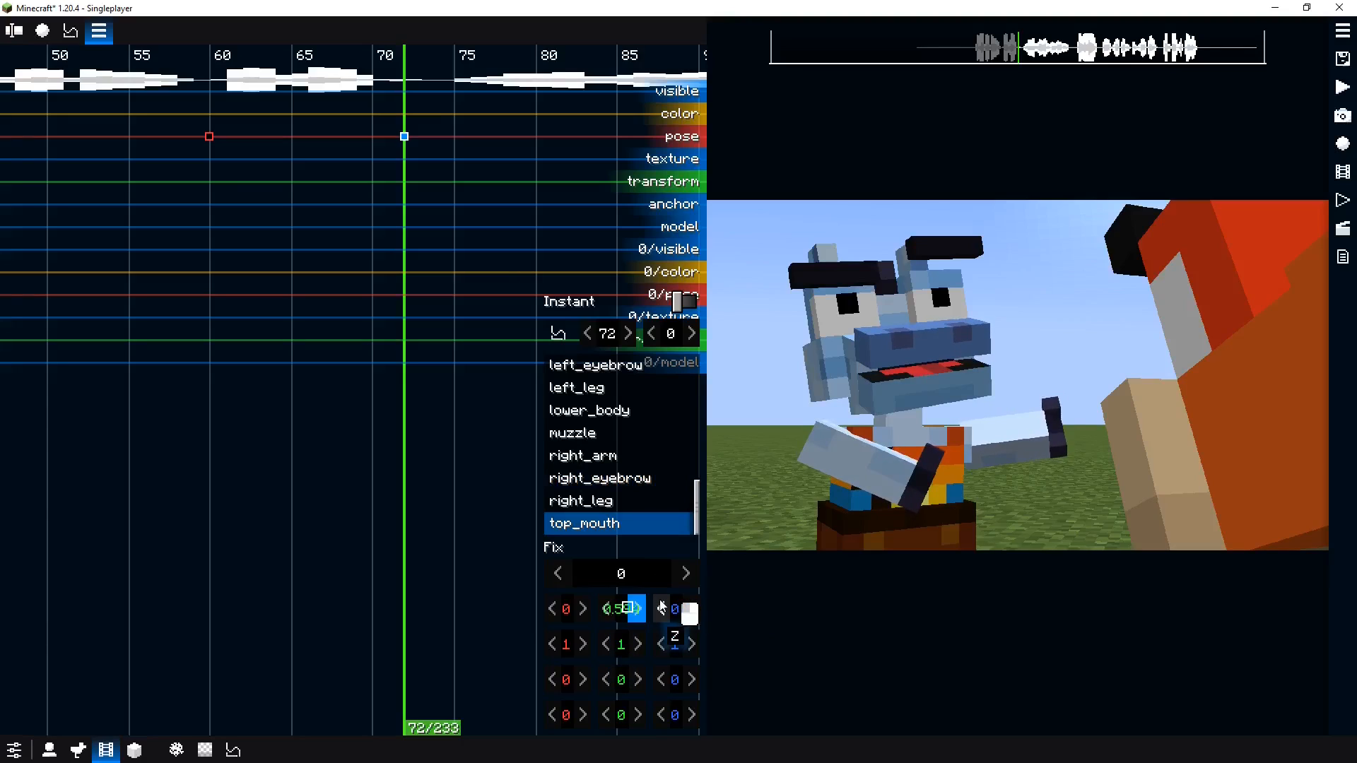
left_click(887, 395)
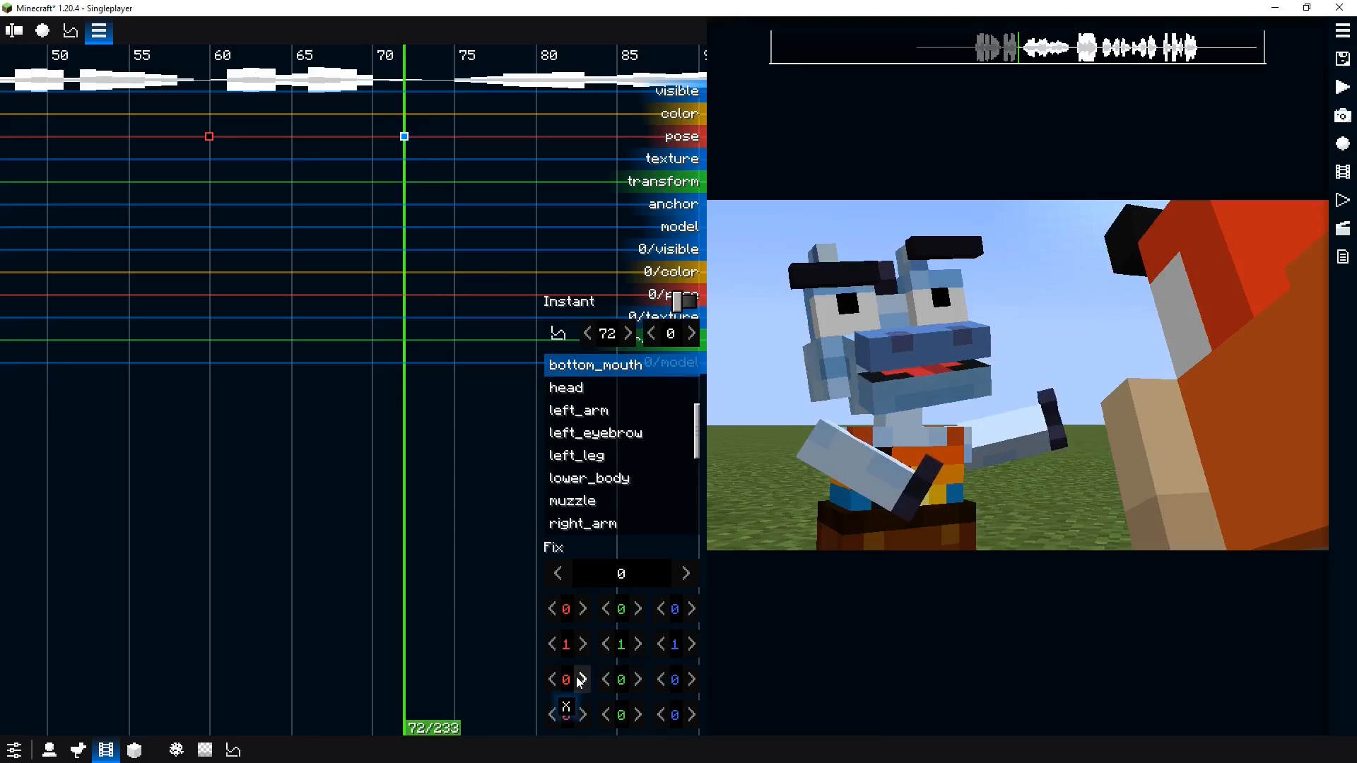
left_click(947, 249)
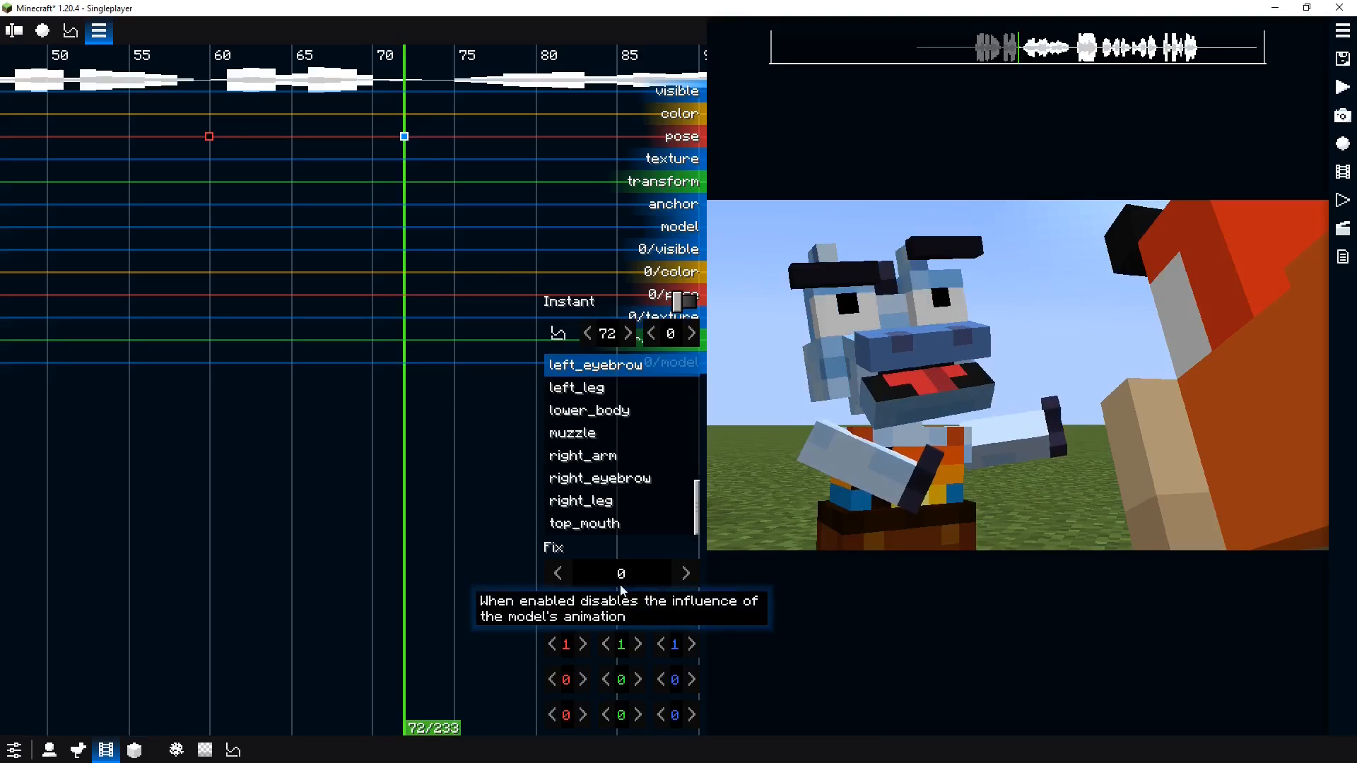
left_click_drag(622, 609, 597, 619)
left_click(843, 452)
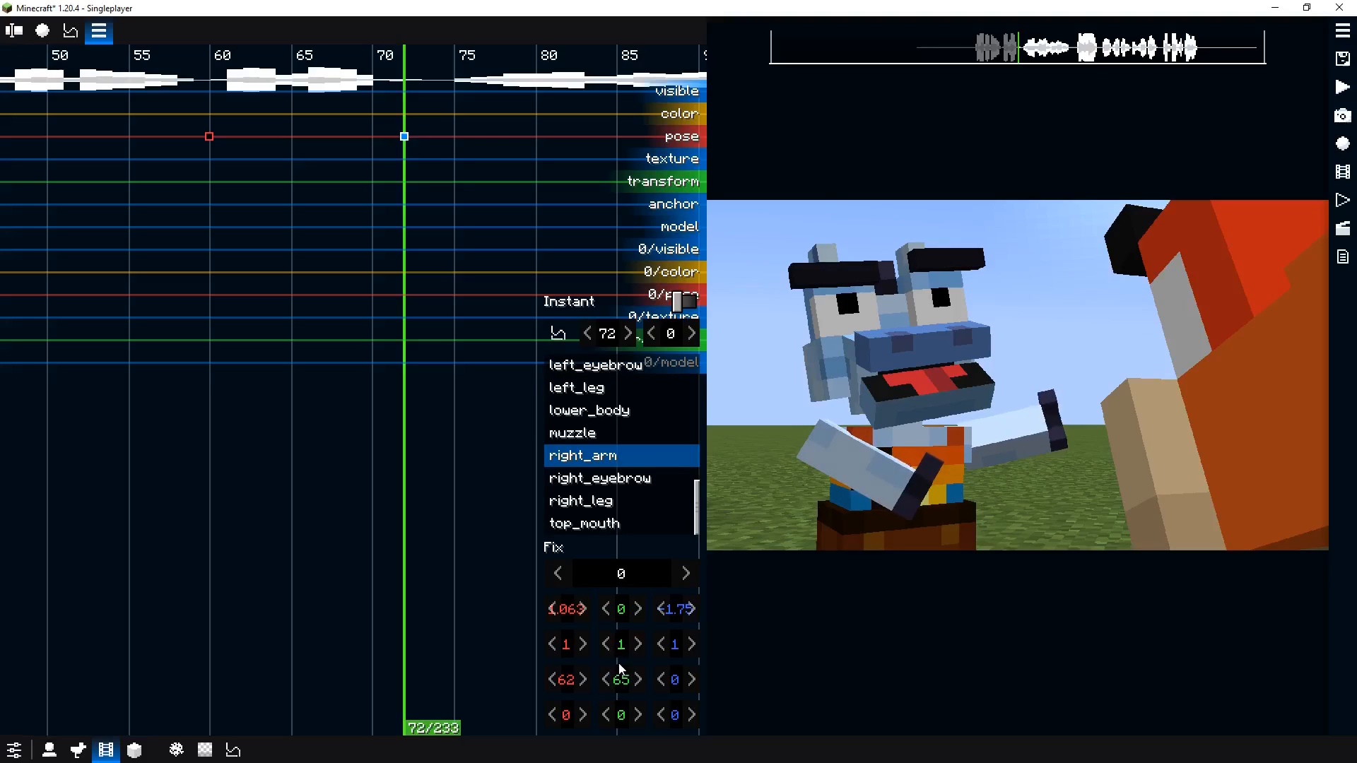
Play back the pose animation across the keyframes
left_click(215, 197)
key("space")
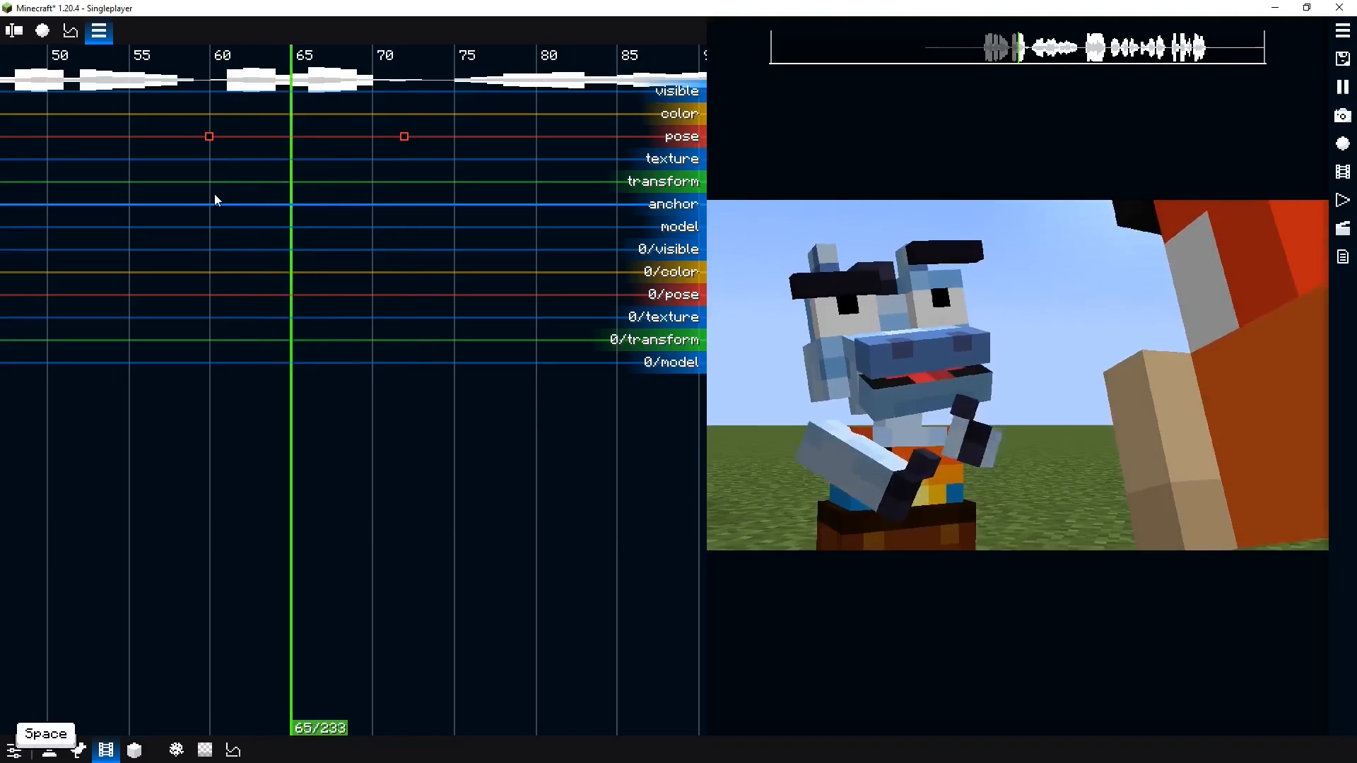
key("space")
scroll(332, 191, "down", 2)
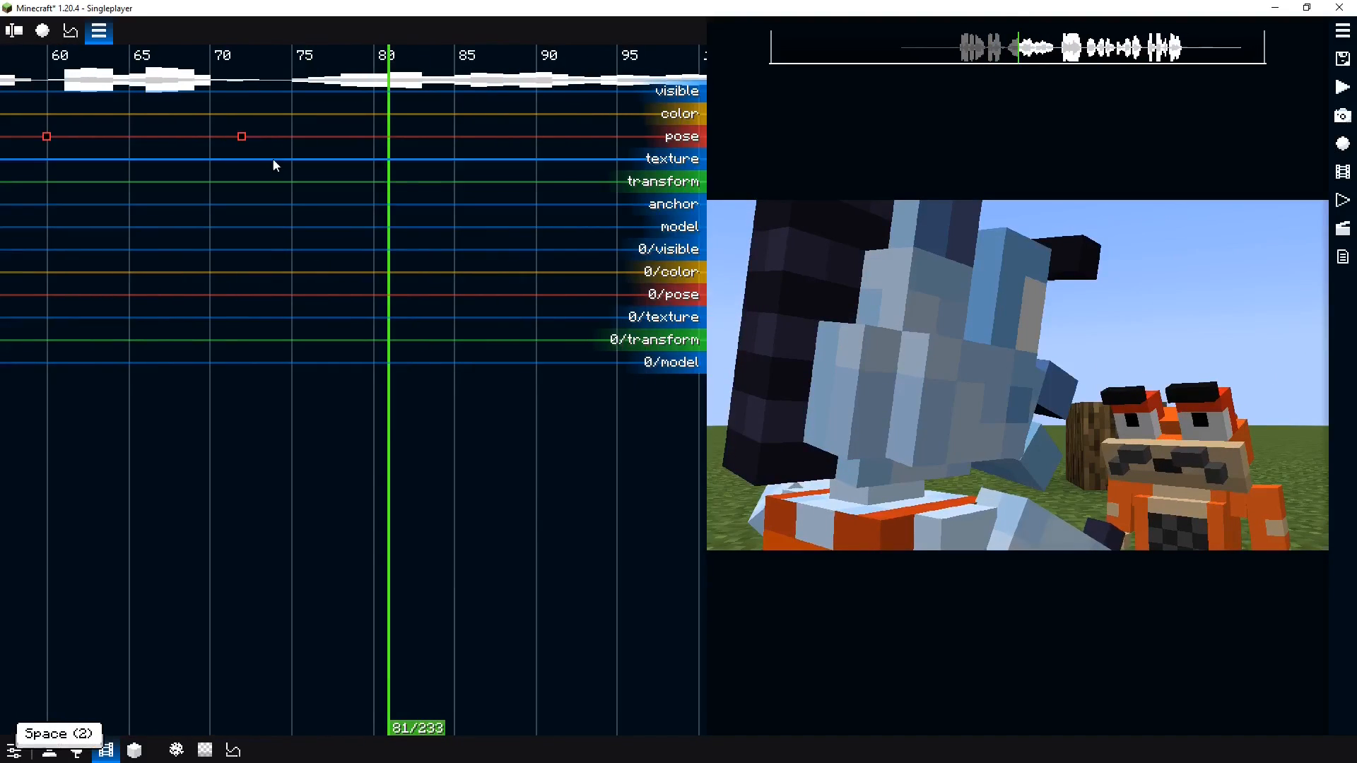
left_click(46, 137)
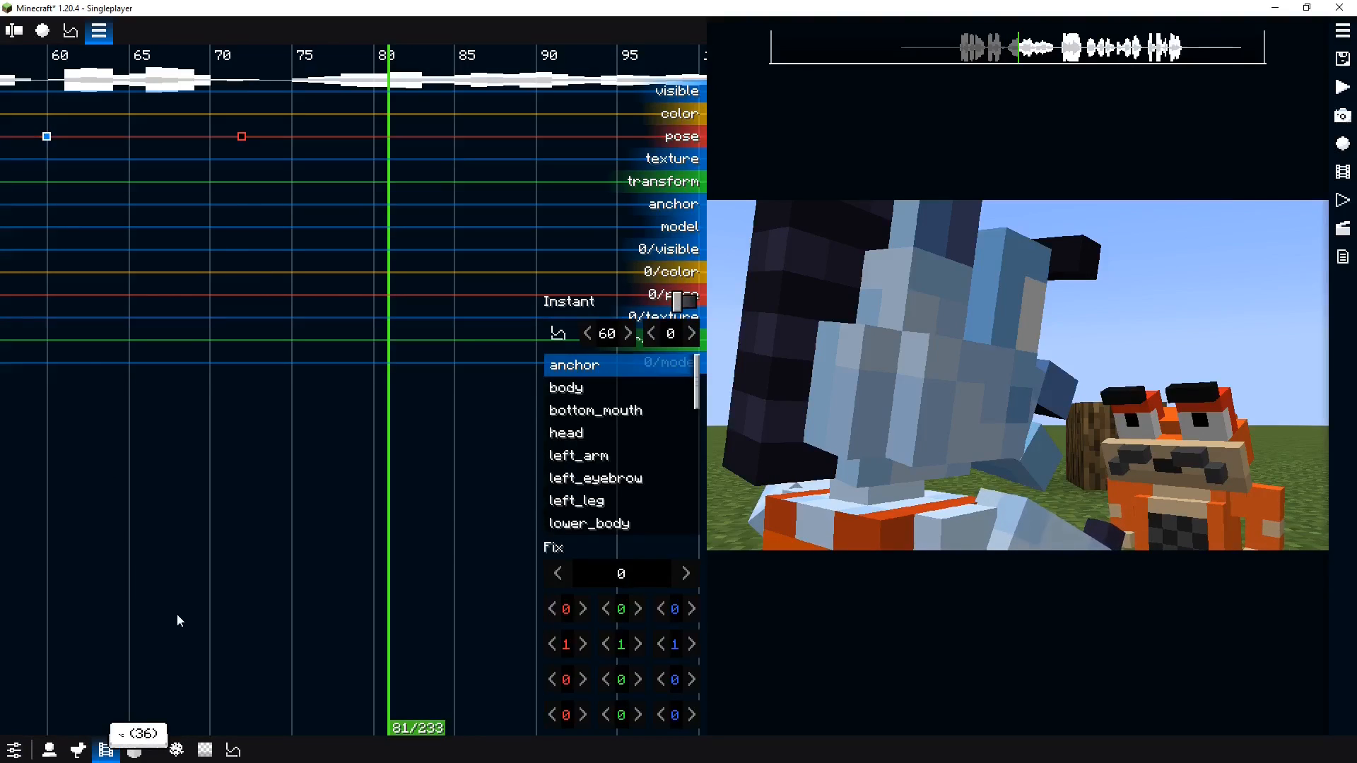
left_click(75, 176)
left_click_drag(22, 106, 133, 185)
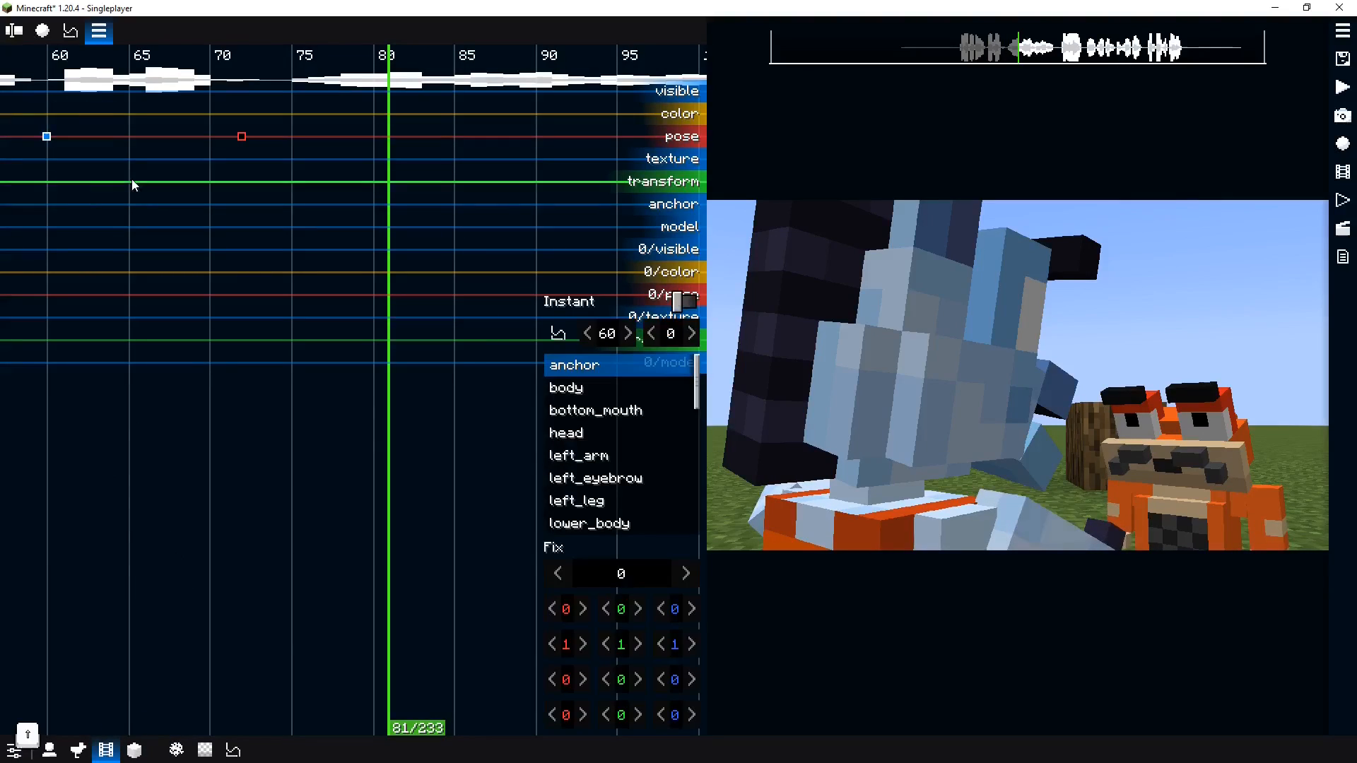
left_click_drag(73, 150, 109, 149)
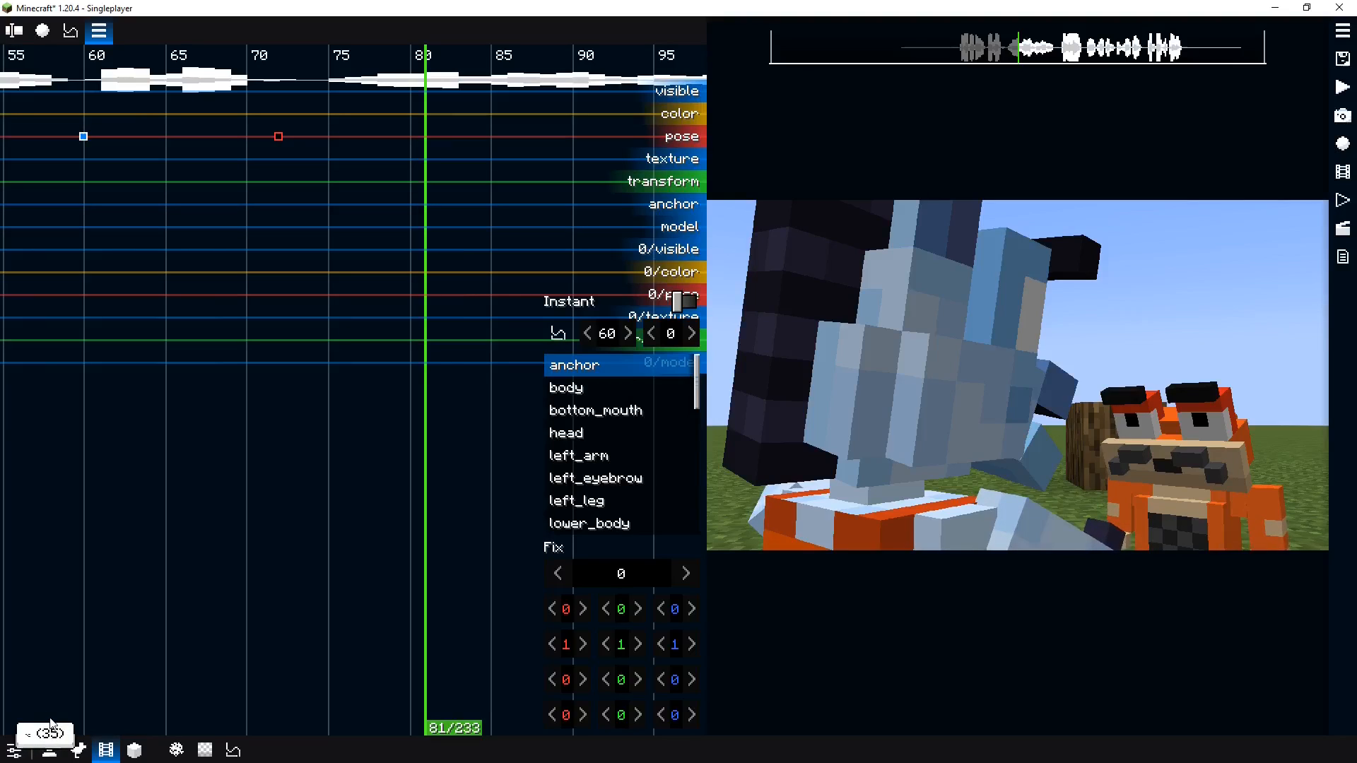
left_click(167, 232)
key("space")
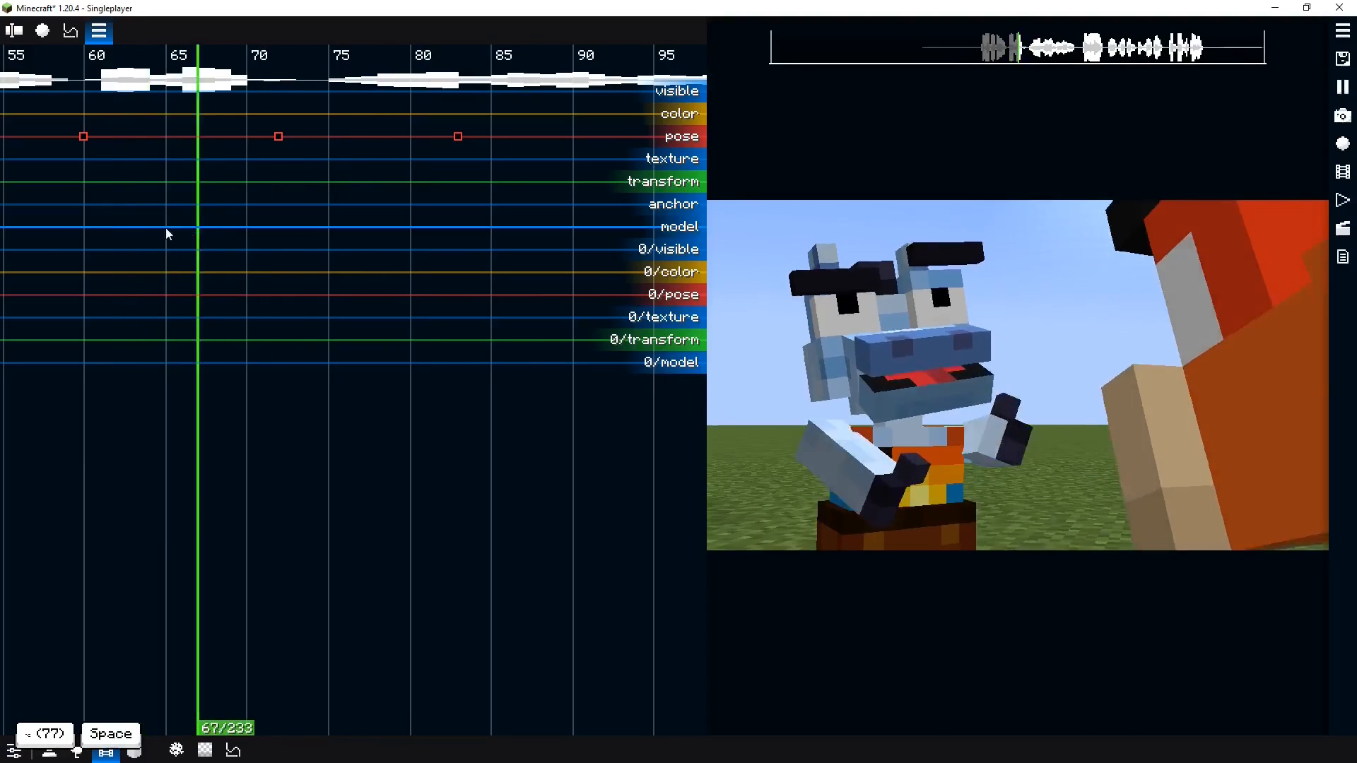
key("space")
Set the tick 72 pose keyframe's easing to Exponential In/out and preview playback
left_click(279, 137)
left_click(562, 330)
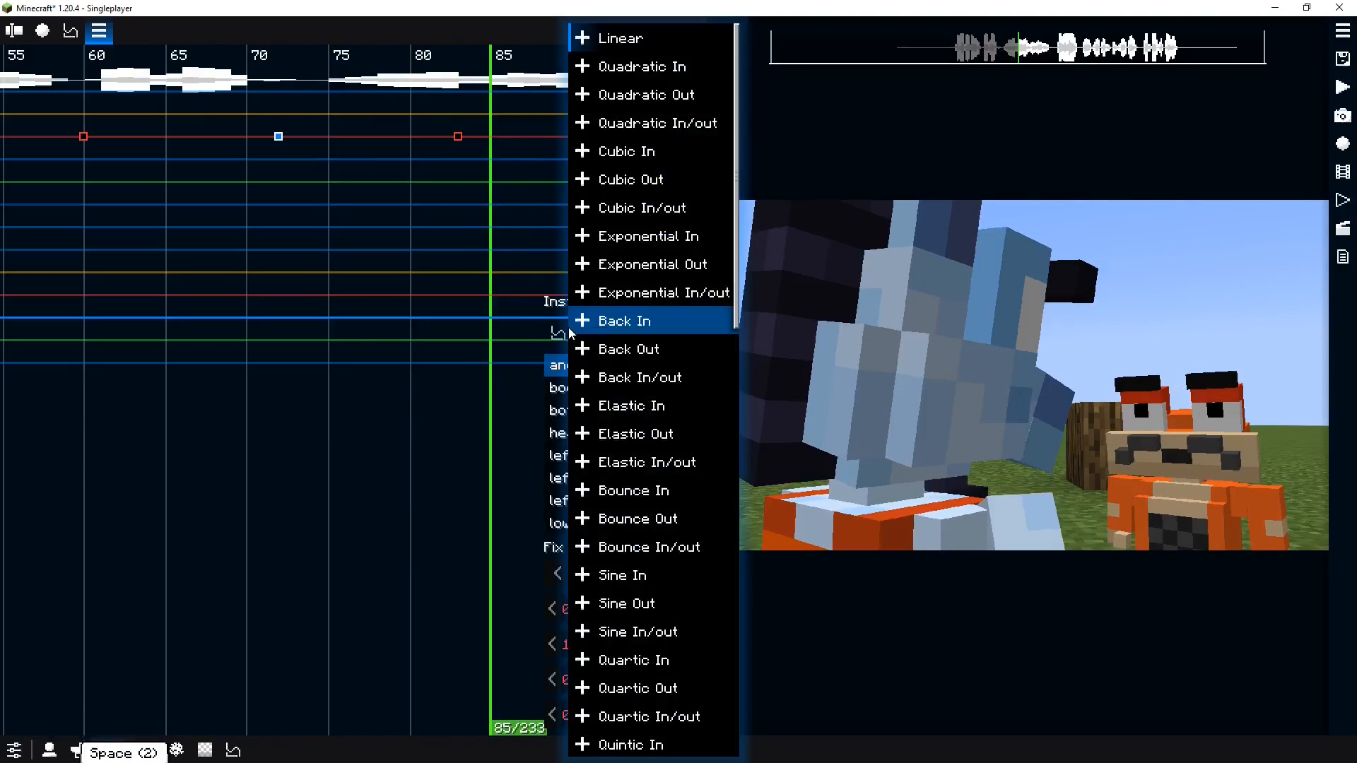
key("e")
left_click(242, 252)
key("space")
left_click(86, 246)
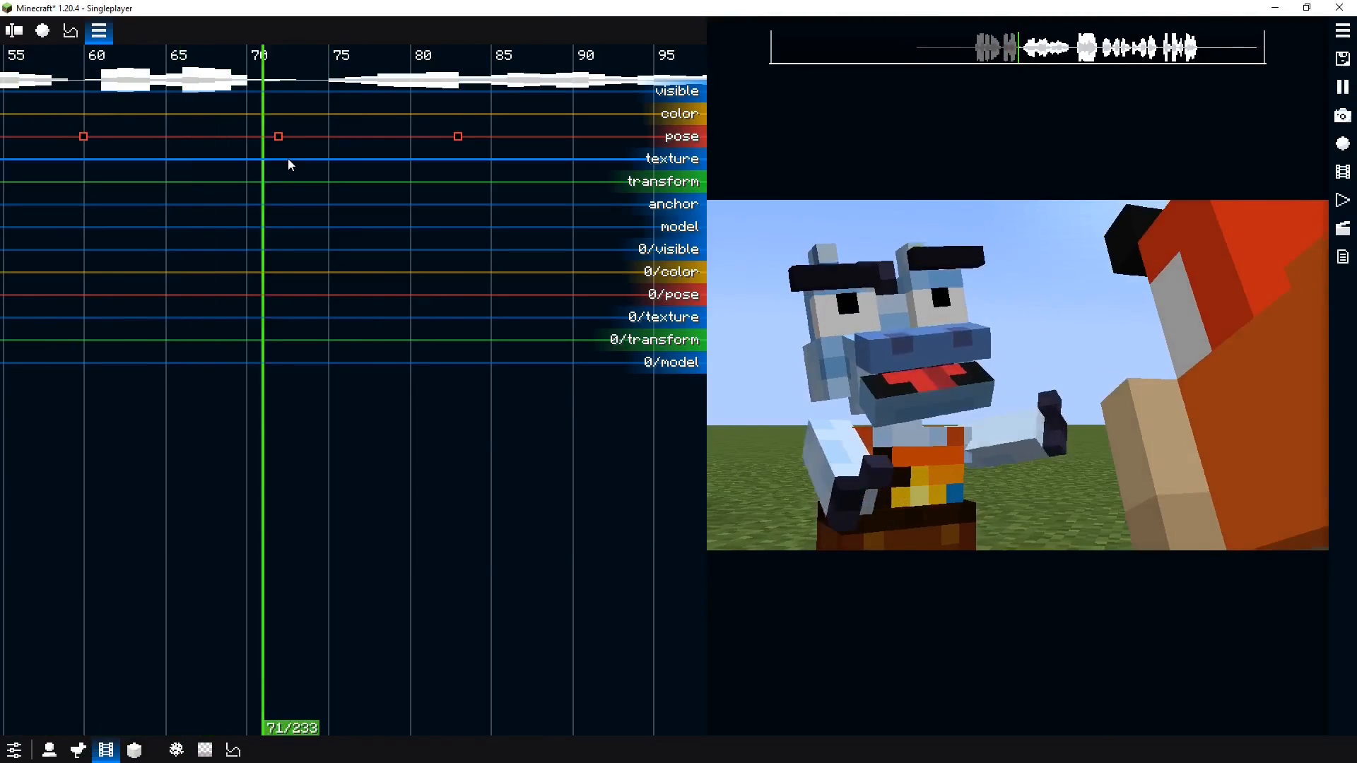
Set the first pose keyframe's easing to Back Out and preview the animation
left_click(84, 137)
key("space")
left_click(555, 332)
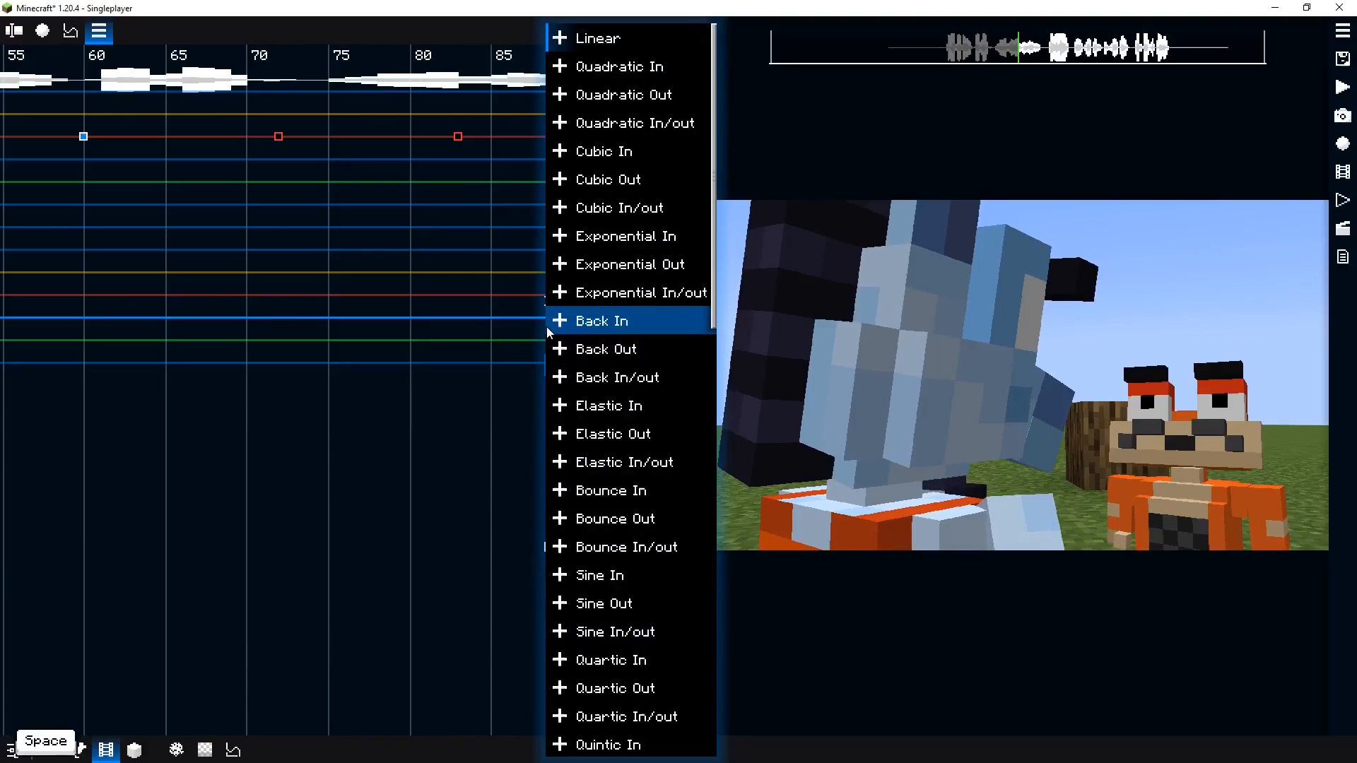
key("shift+b")
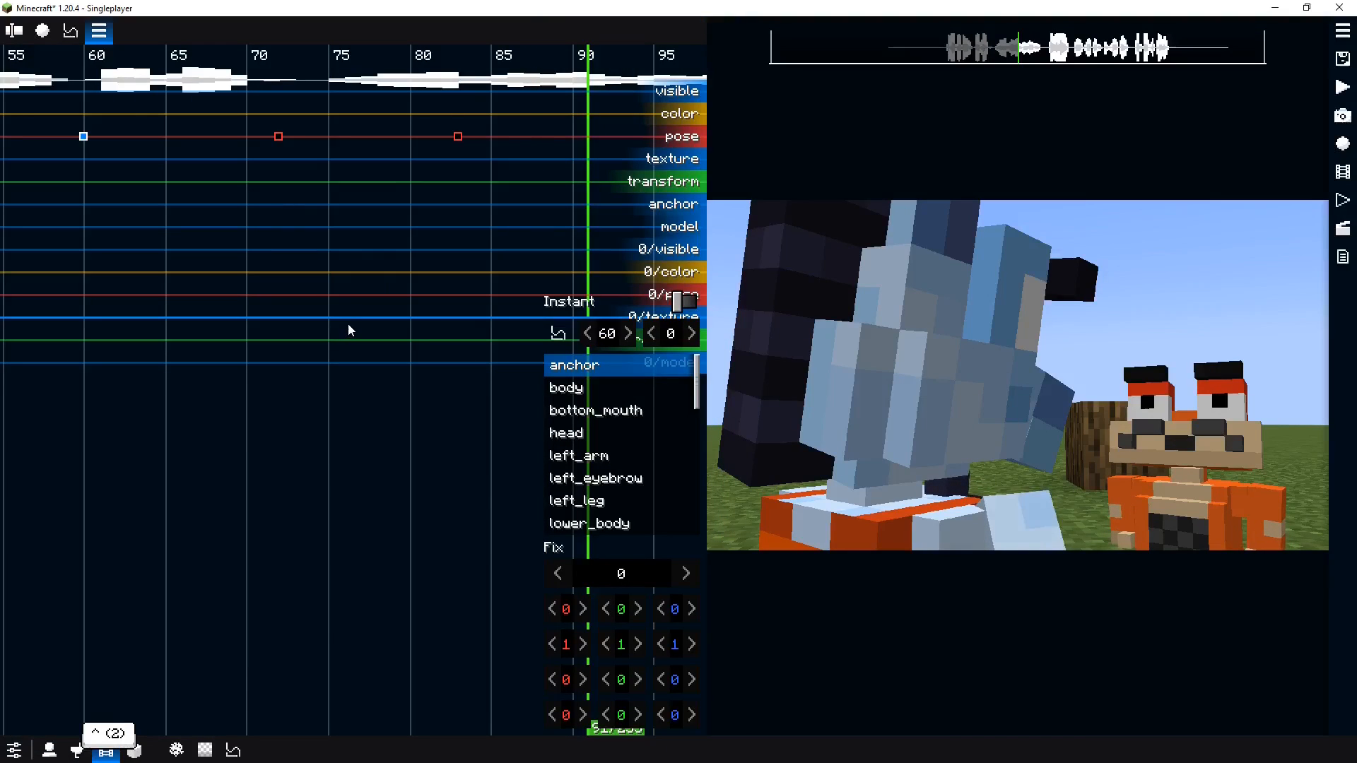
left_click(99, 285)
key("space")
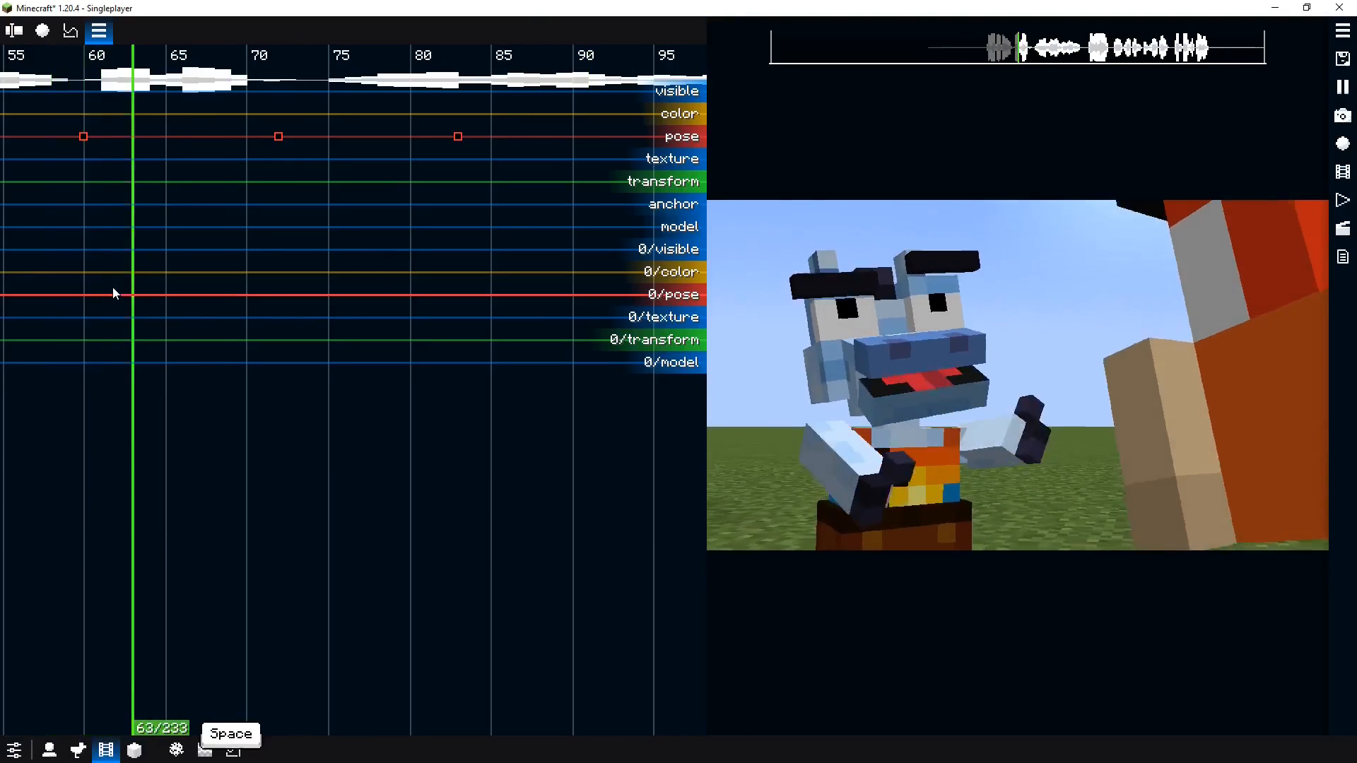
key("space")
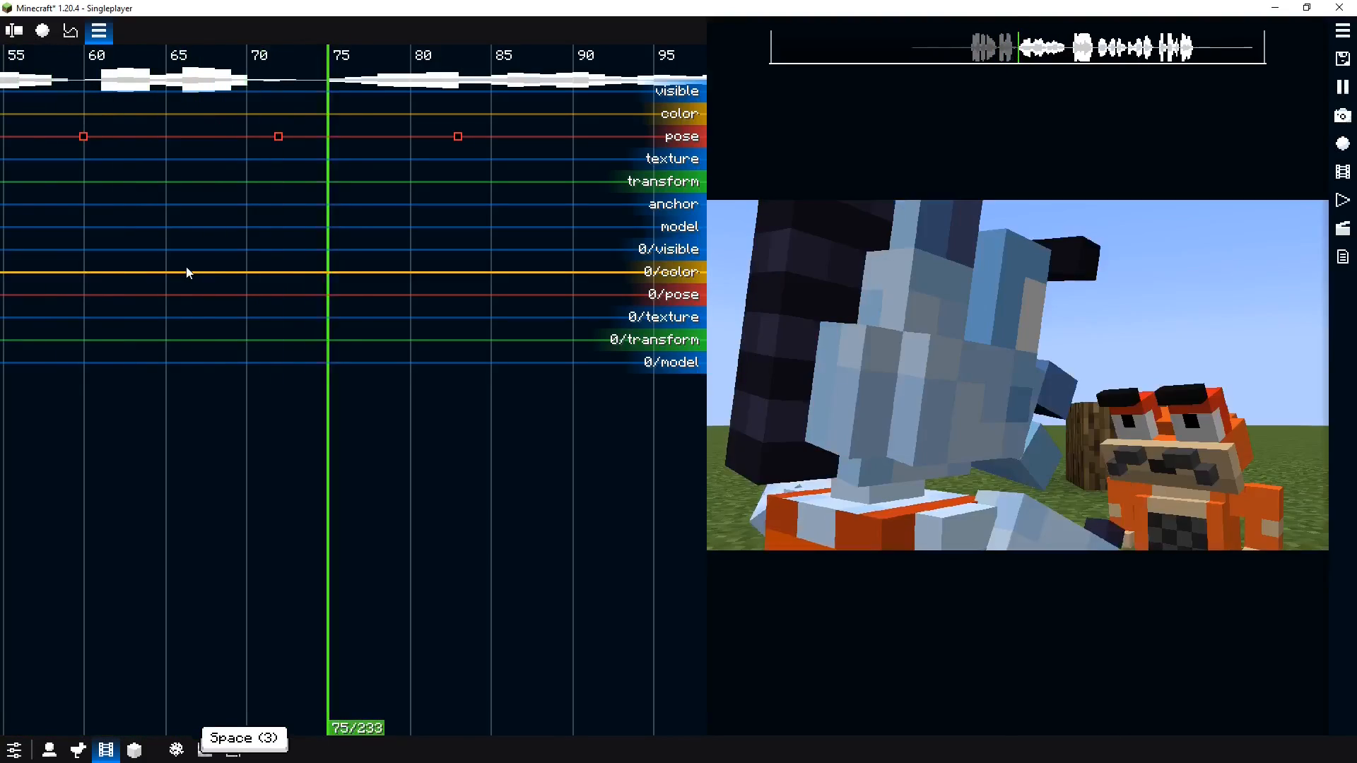
key("space")
key("space")
key("space")
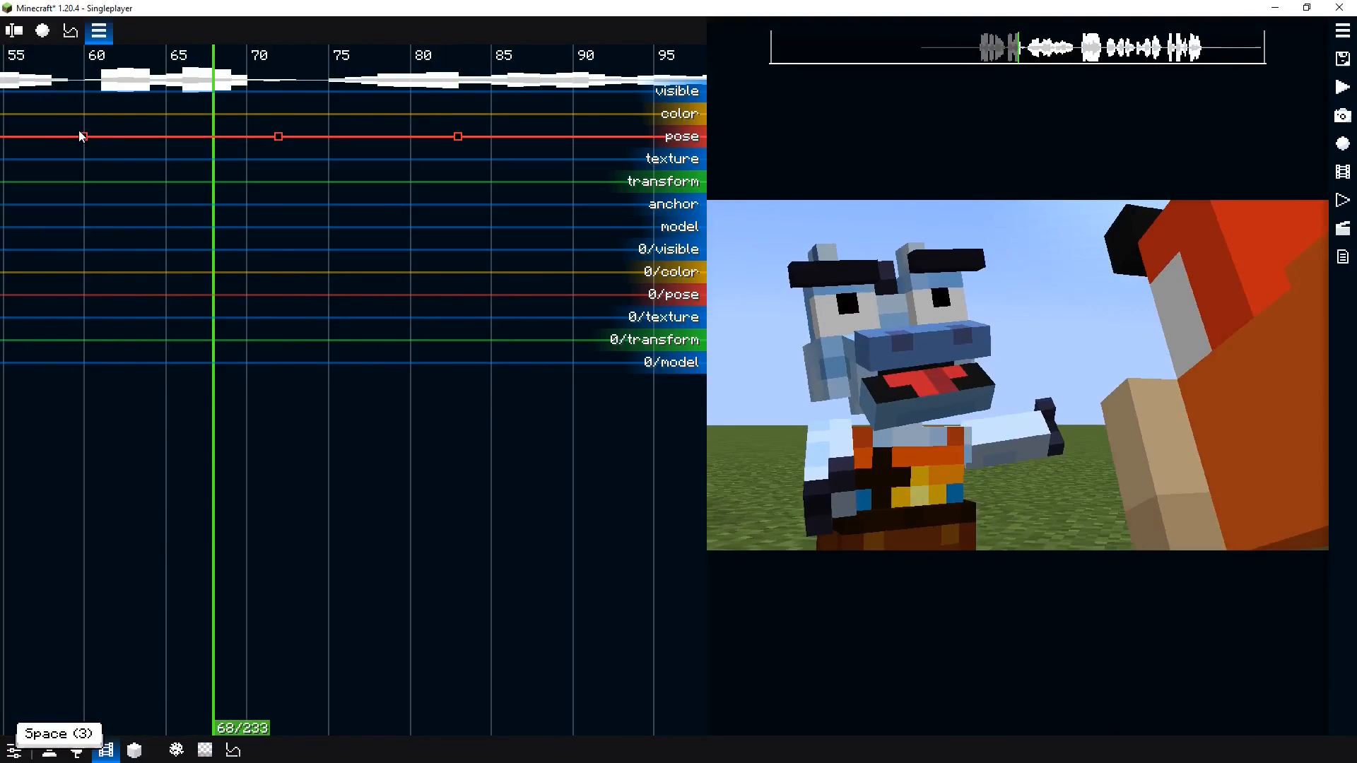
Open the keyboard shortcuts overlay and examine the interpolation shortcuts
left_click(83, 139)
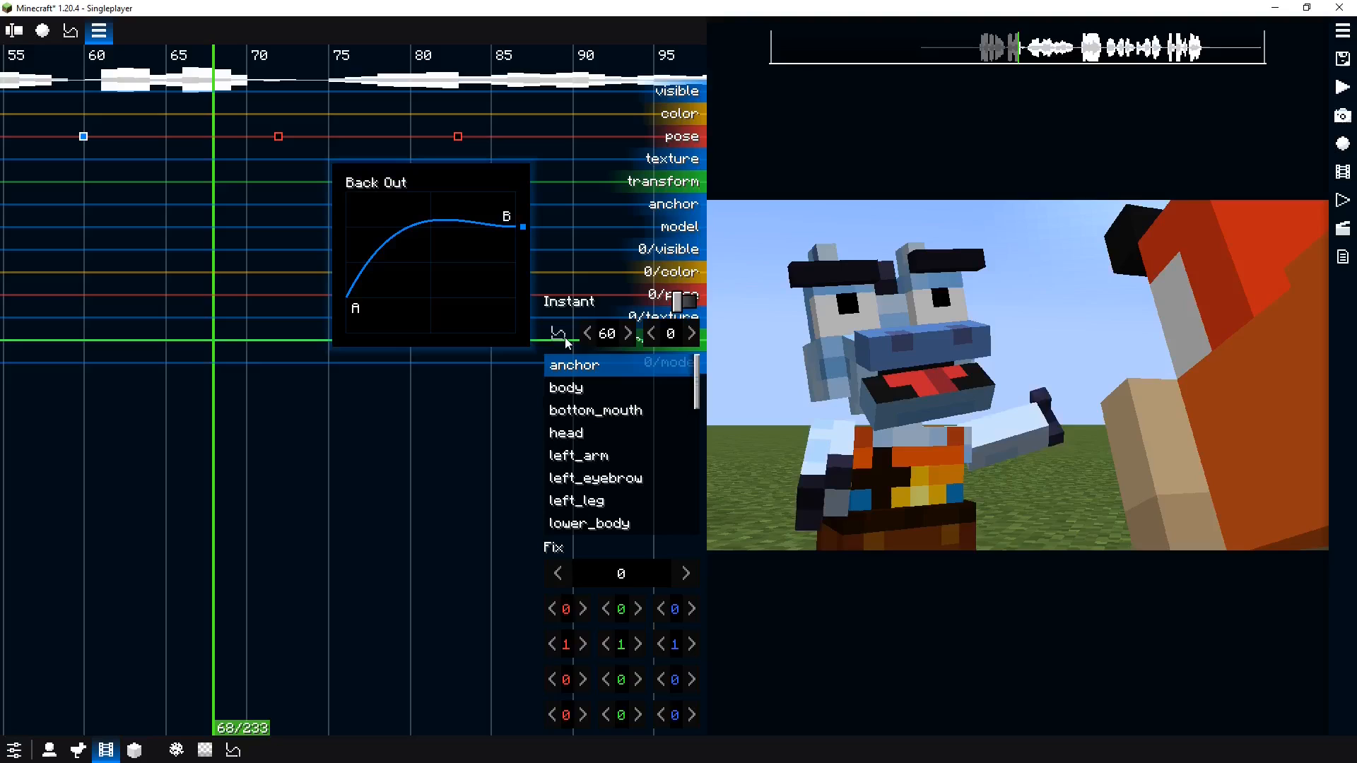
key("F9")
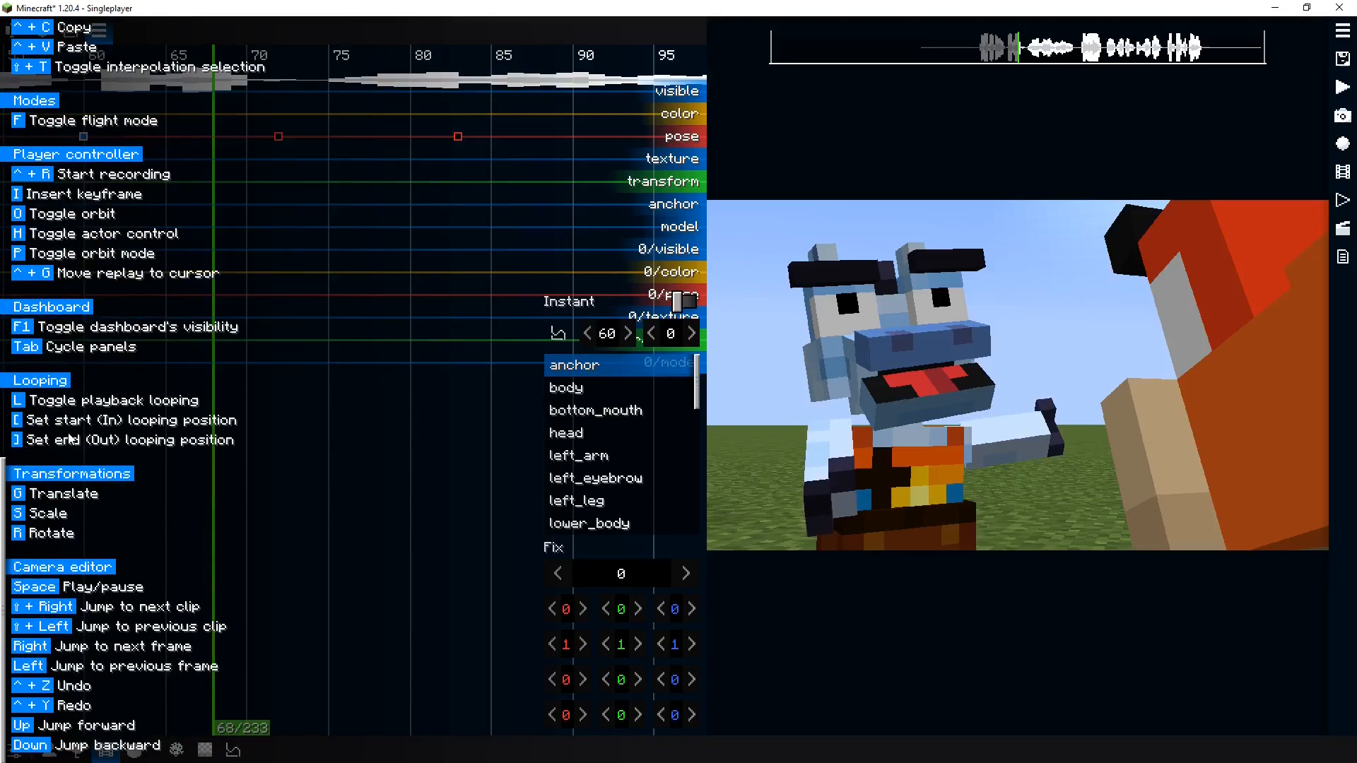
left_click(564, 335)
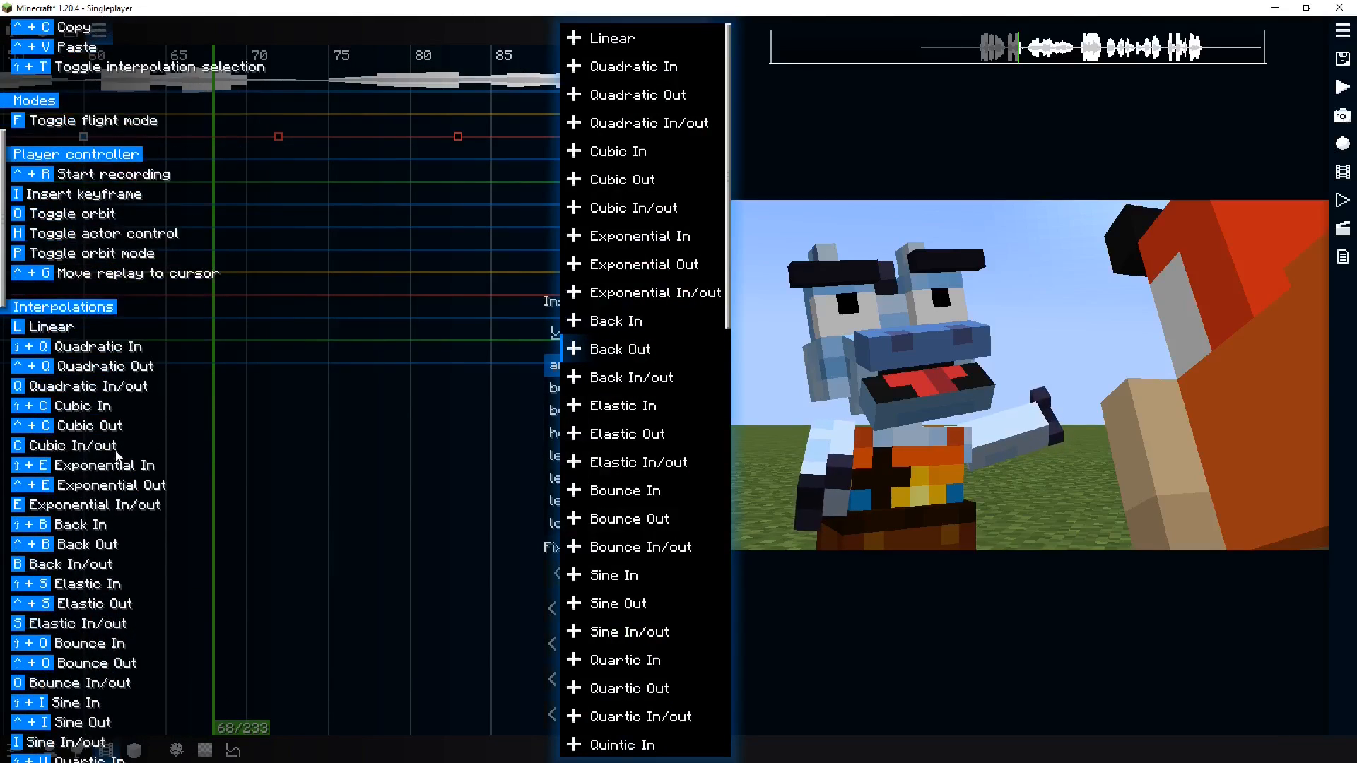
scroll(117, 456, "up", 4)
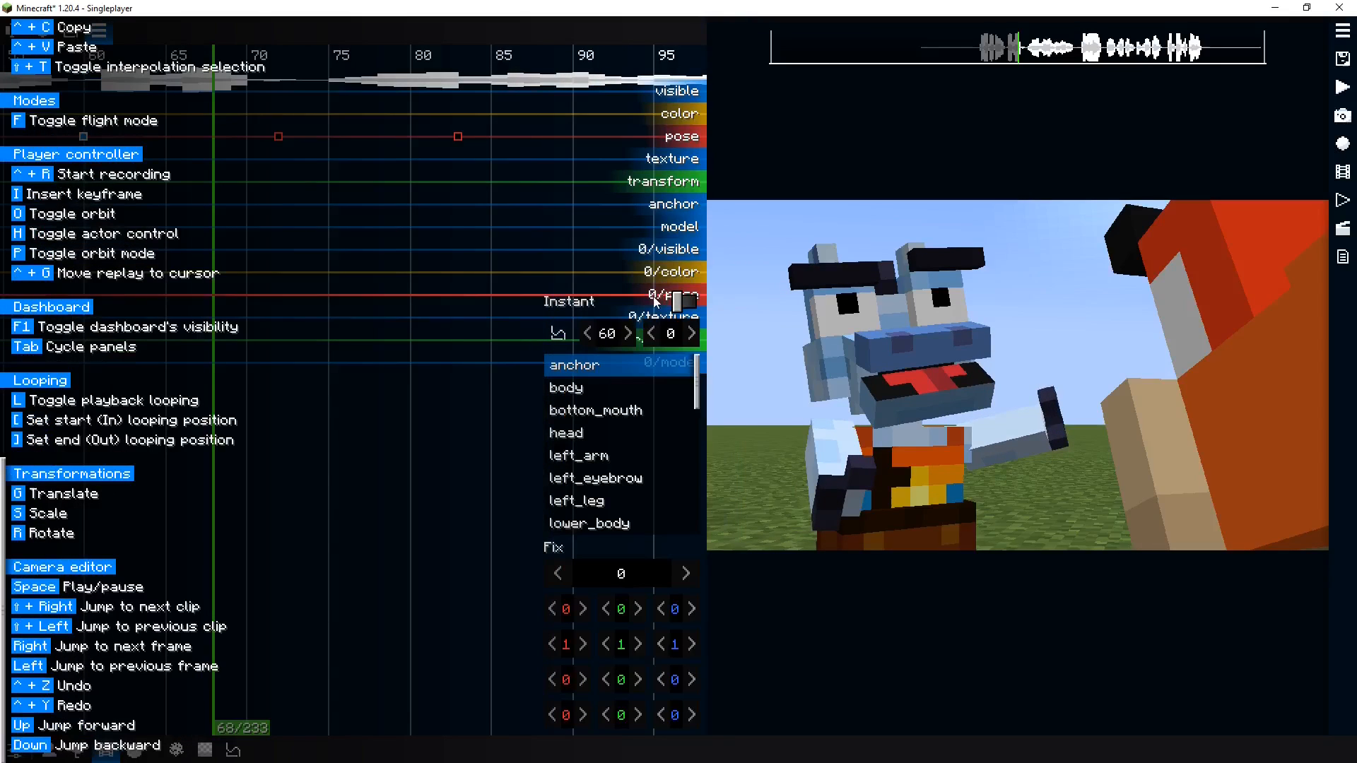
key("F9")
Browse the full easing list and reapply Back Out to the first pose keyframe
key("space")
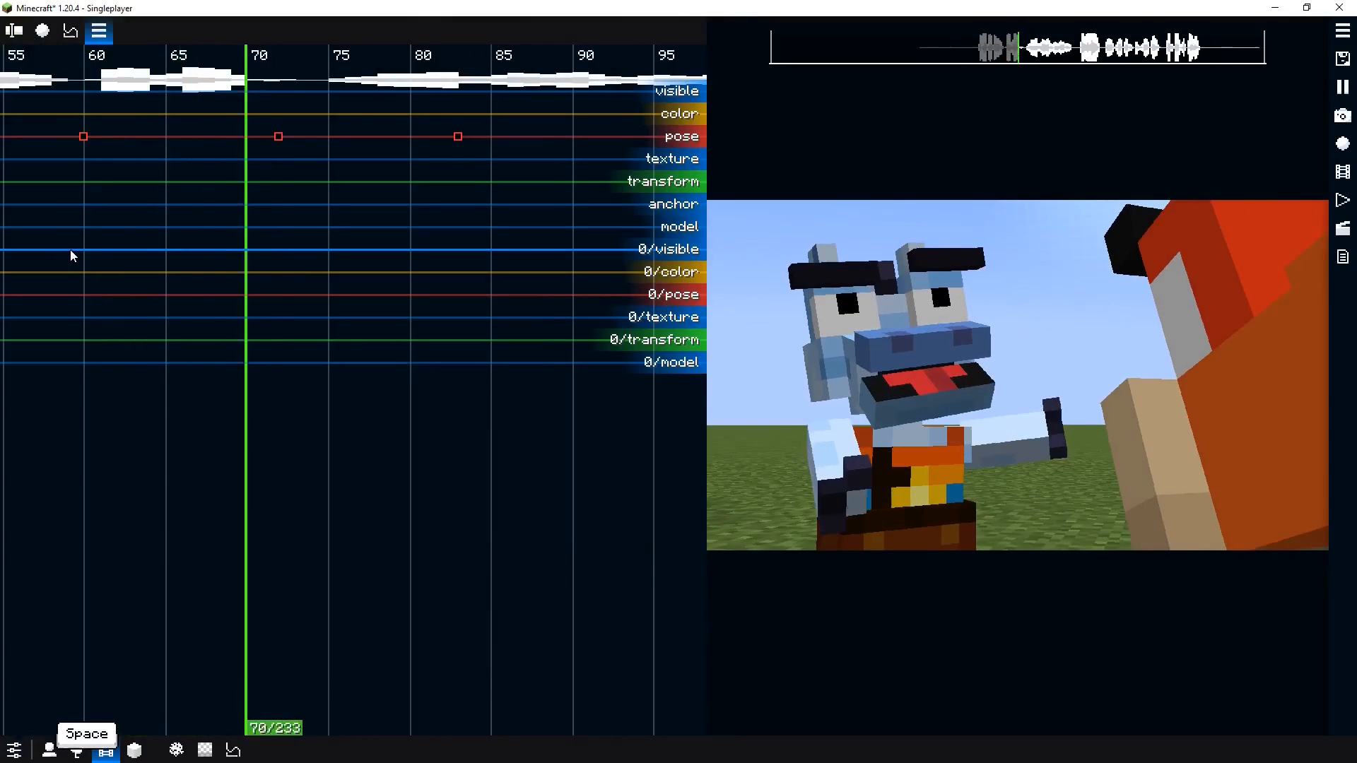
key("space")
left_click(83, 137)
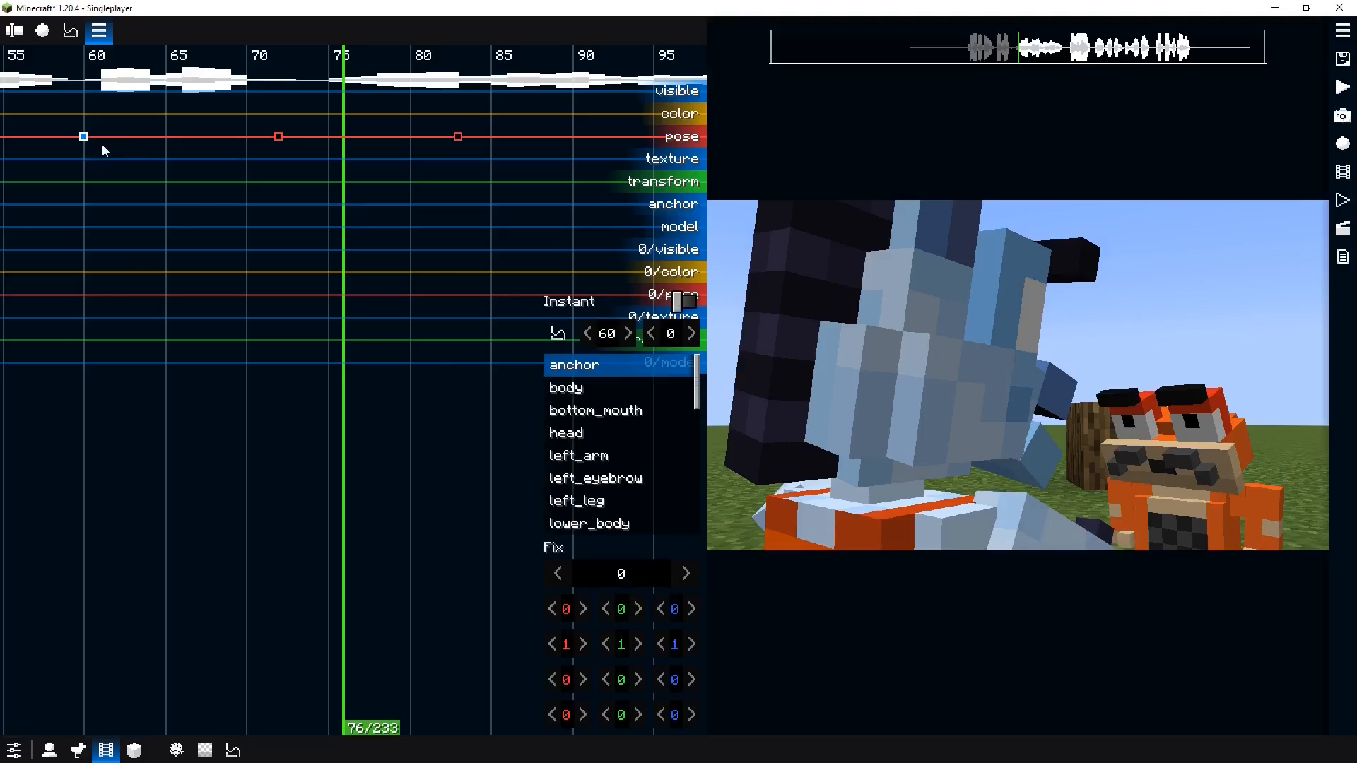
left_click(557, 332)
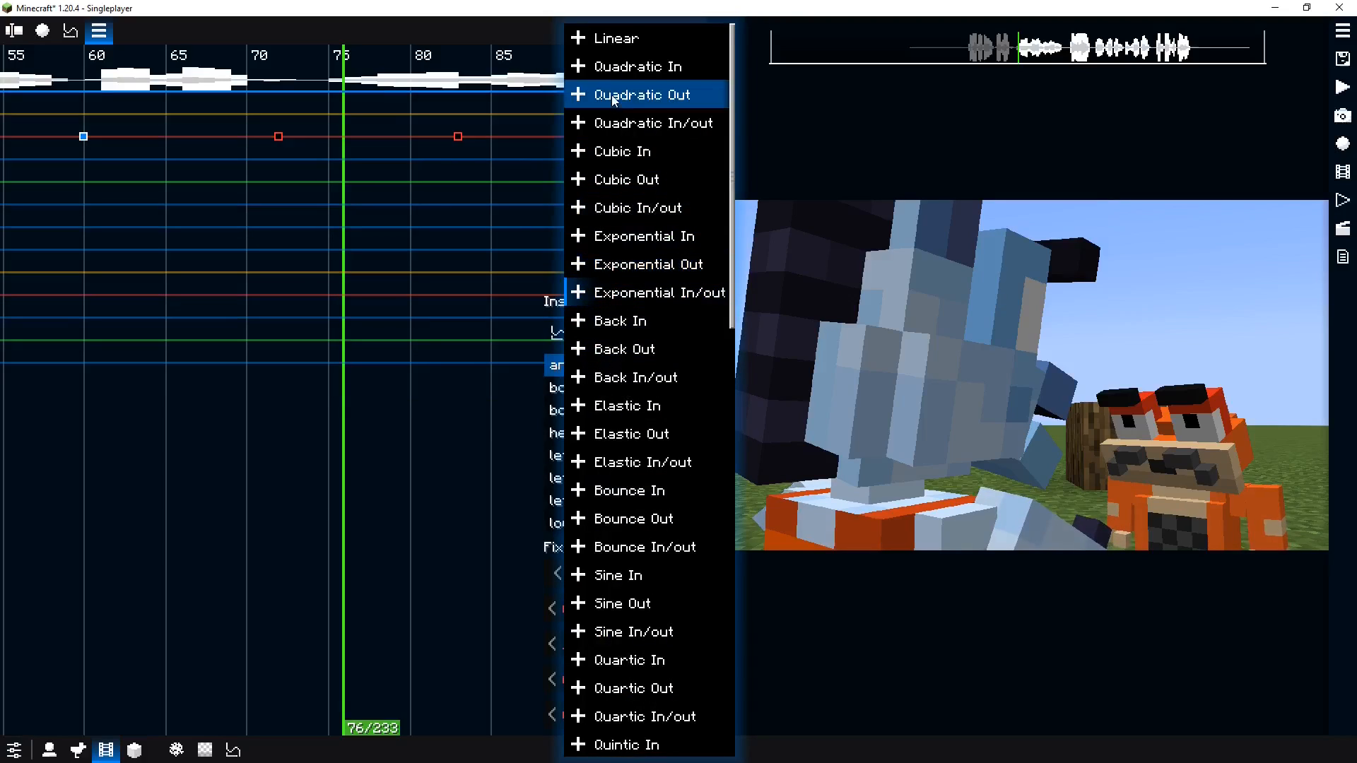
scroll(639, 518, "down", 3)
scroll(643, 519, "up", 2)
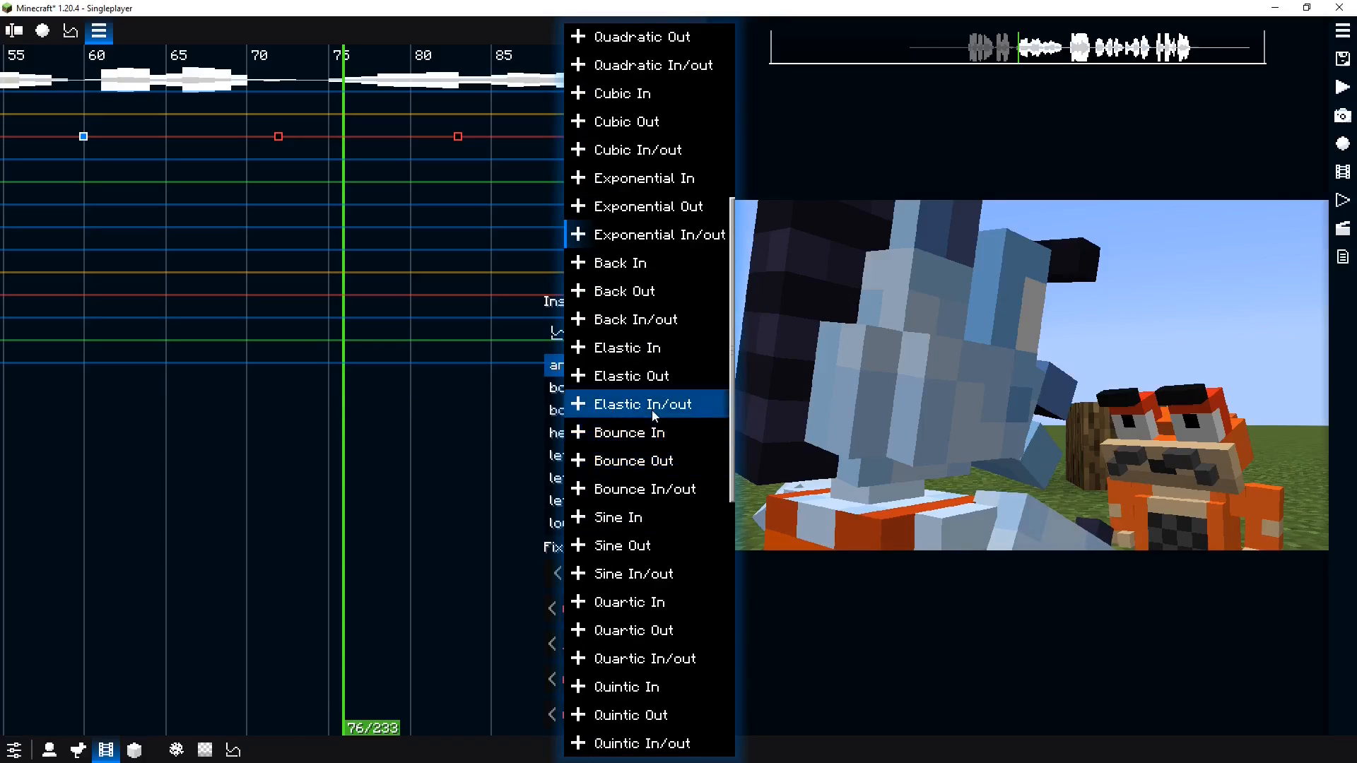
scroll(656, 550, "up", 1)
scroll(656, 550, "down", 3)
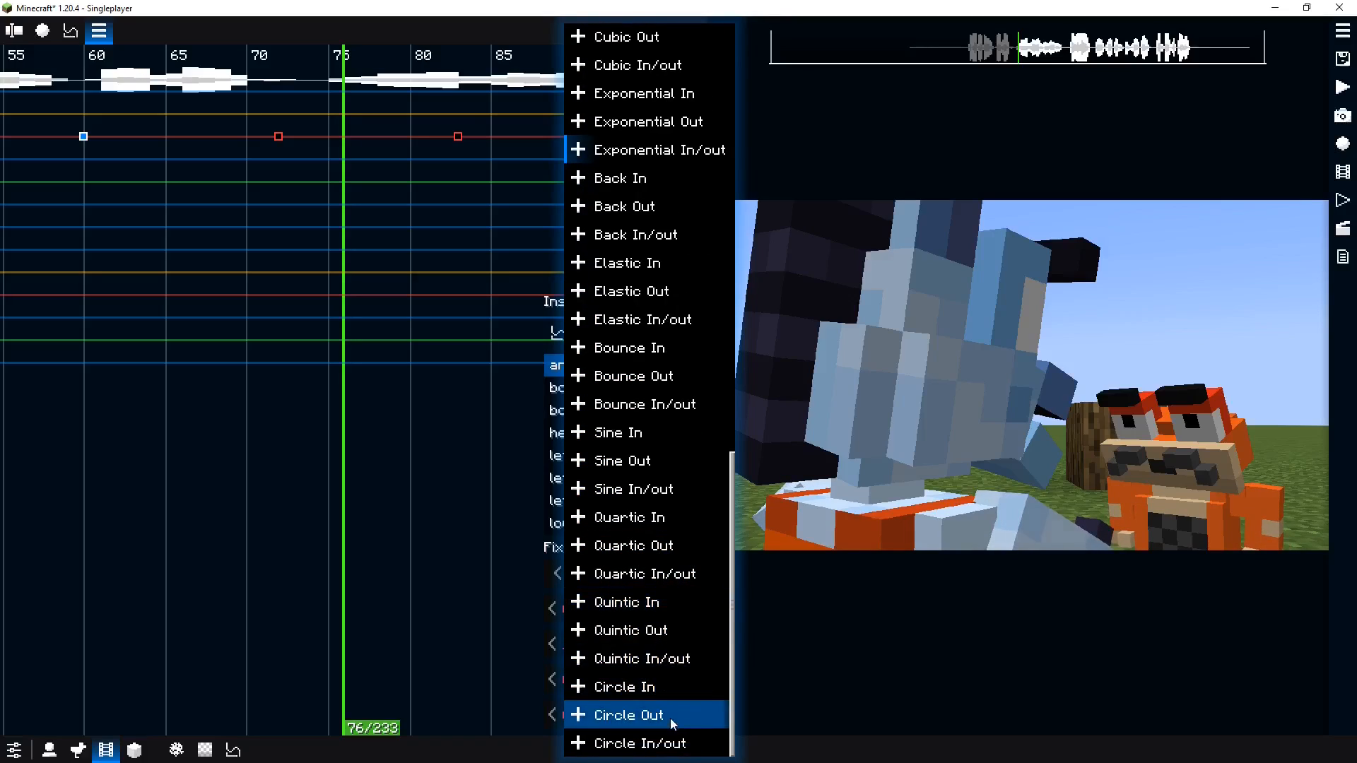
scroll(664, 703, "up", 3)
scroll(668, 700, "up", 1)
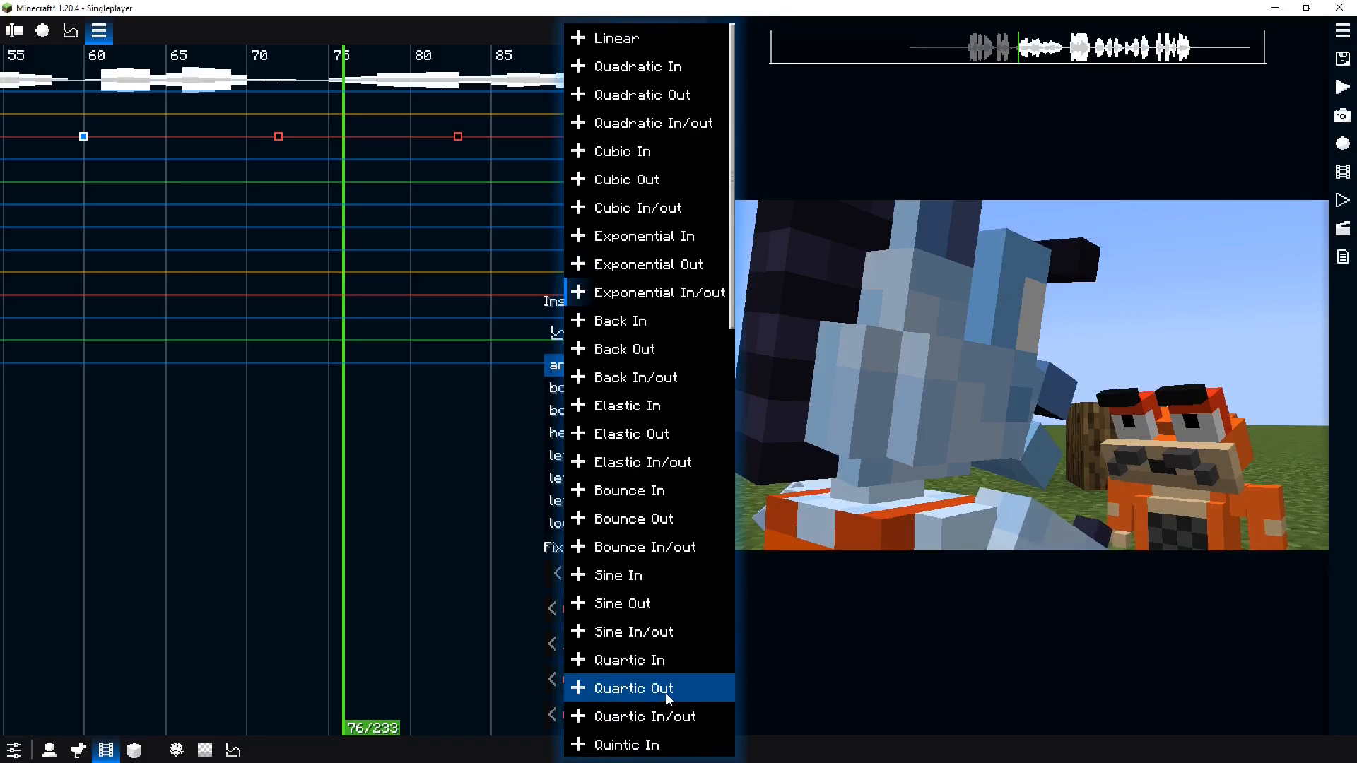
scroll(667, 700, "down", 2)
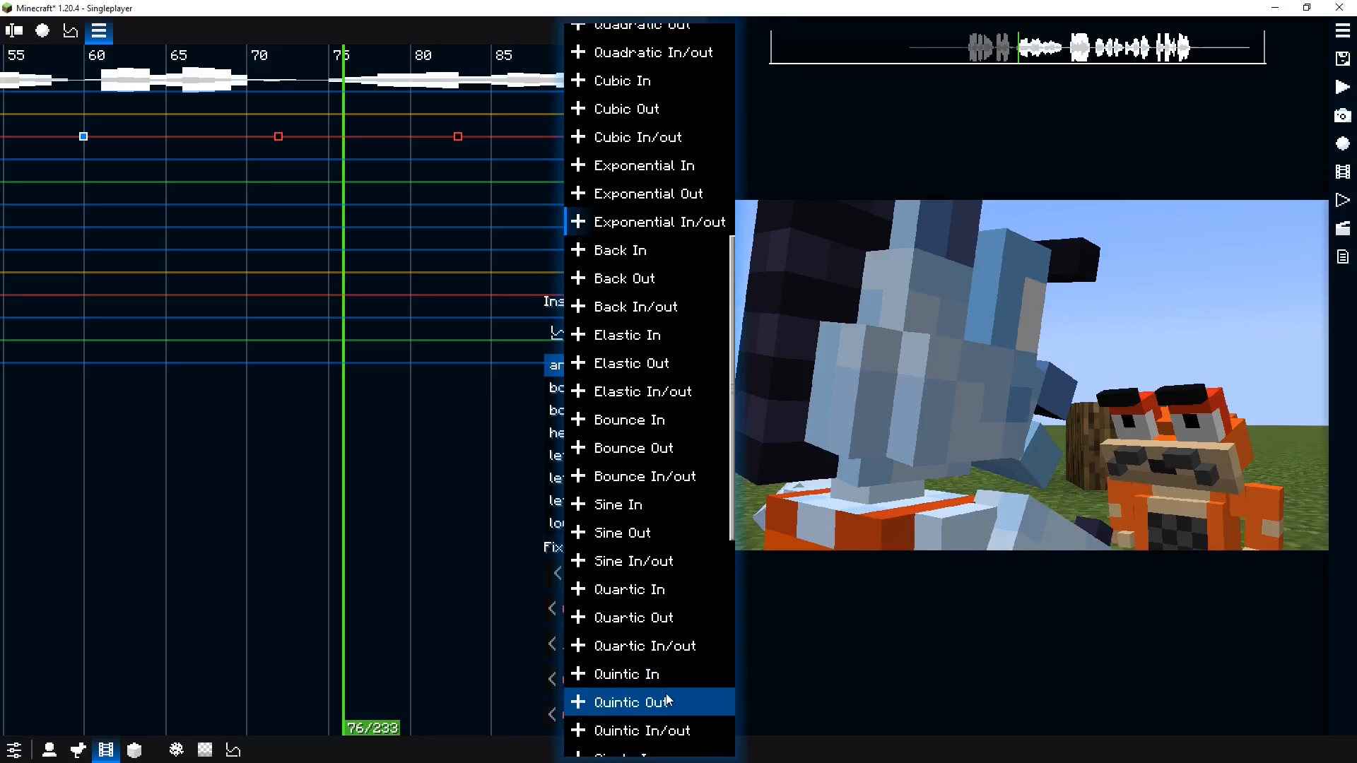
left_click(658, 284)
Add two new pose keyframes at about ticks 110 and 119
key("space")
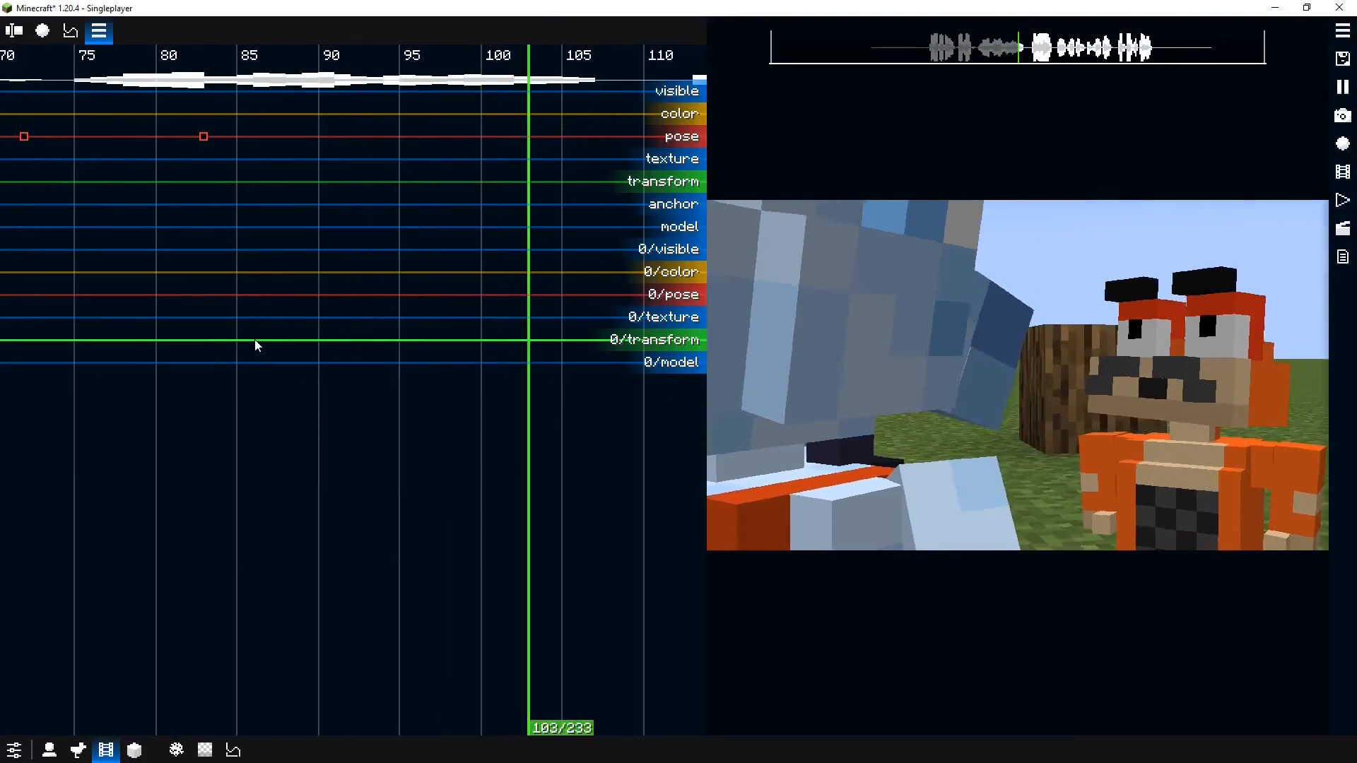
key("space")
mouse_move(404, 162)
left_mouse_down()
mouse_move(281, 138)
mouse_move(103, 164)
mouse_move(429, 154)
mouse_move(409, 149)
left_mouse_up()
double_click(275, 137)
double_click(403, 137)
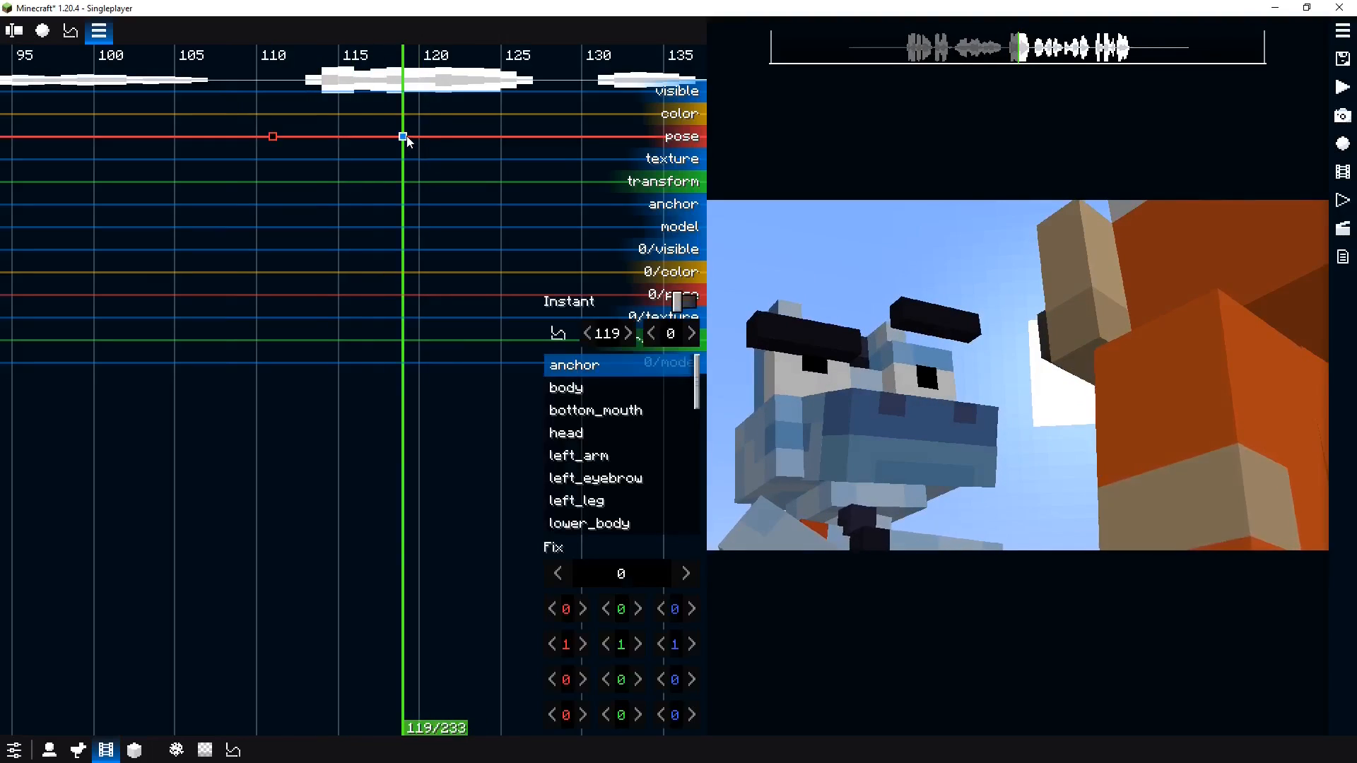
Lower the left eyebrow and reset the head's transform on the tick-119 pose keyframe
left_click(957, 314)
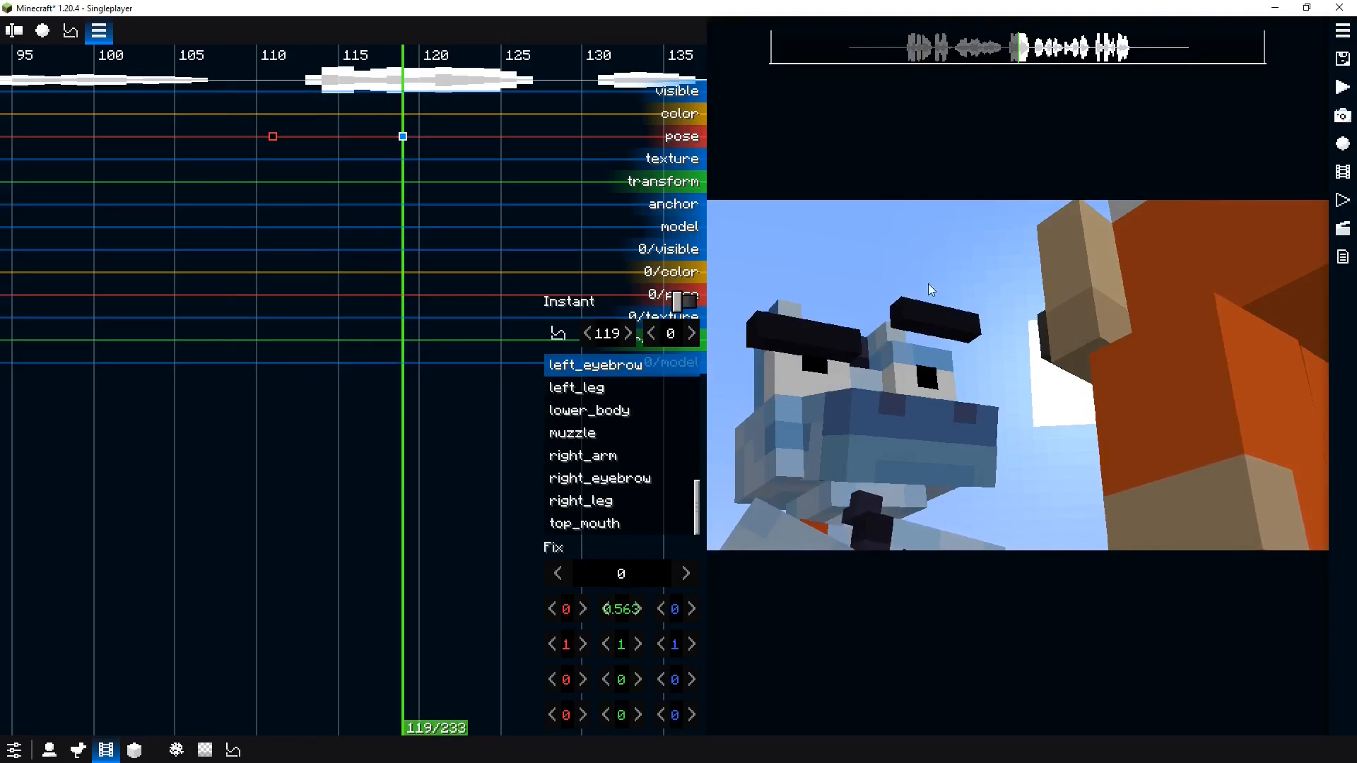
left_click_drag(596, 638, 547, 664)
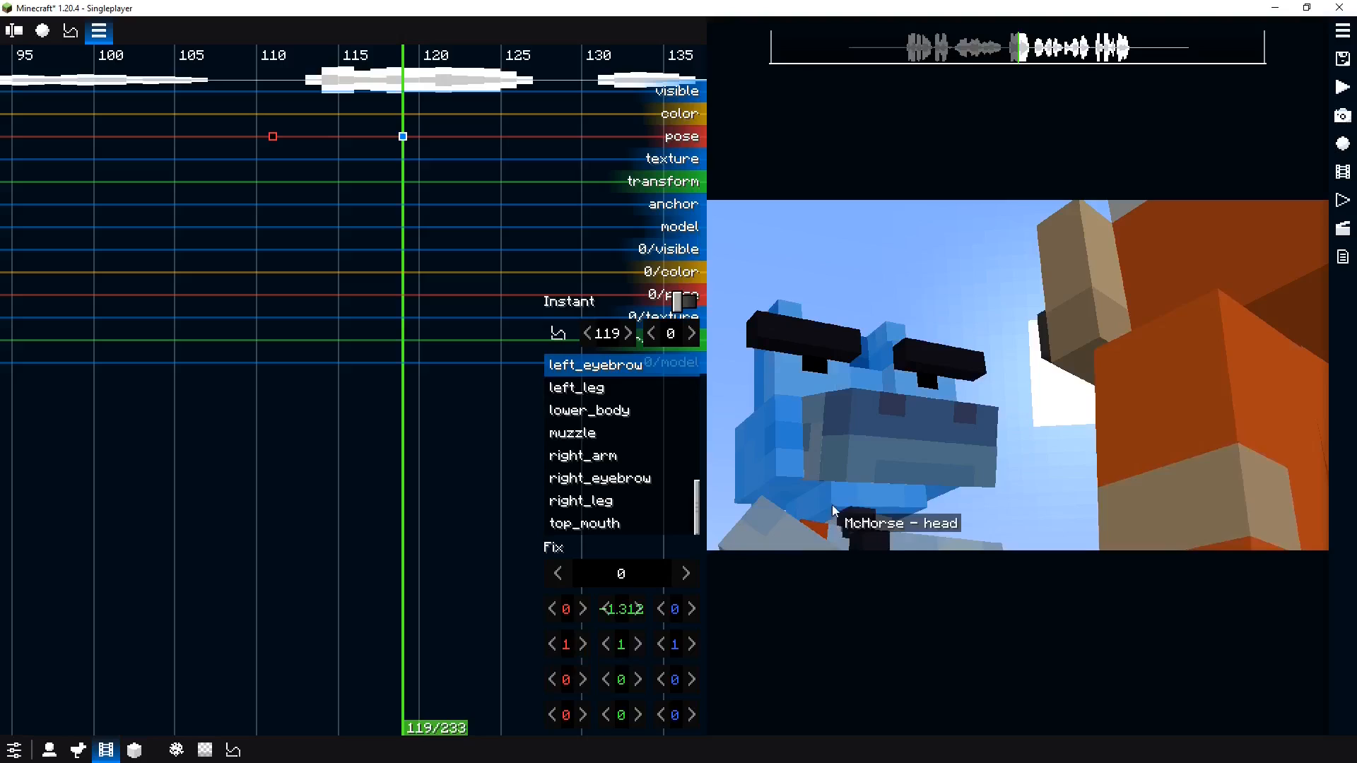
left_click(832, 505)
right_click(602, 613)
left_click(662, 663)
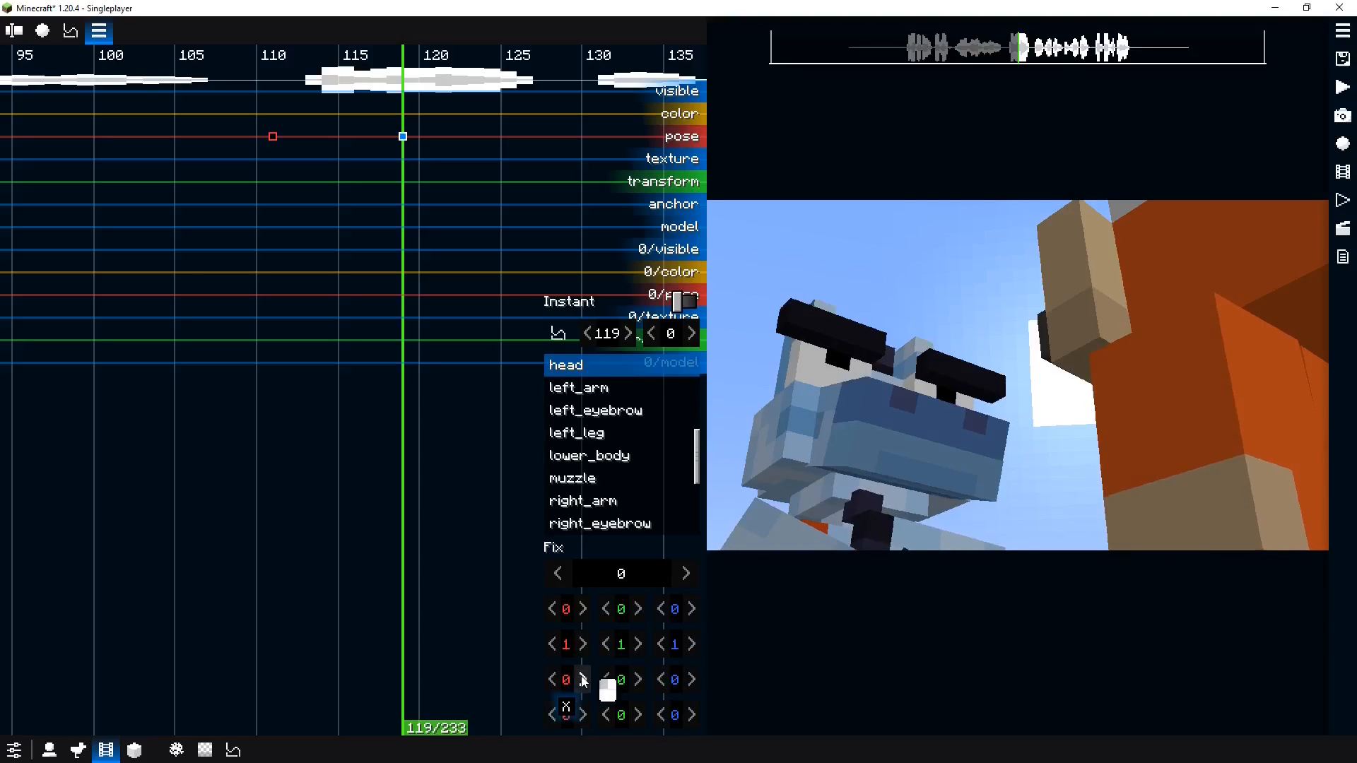
Scrub the timeline and preview the animation around the new keyframes
left_click(768, 532)
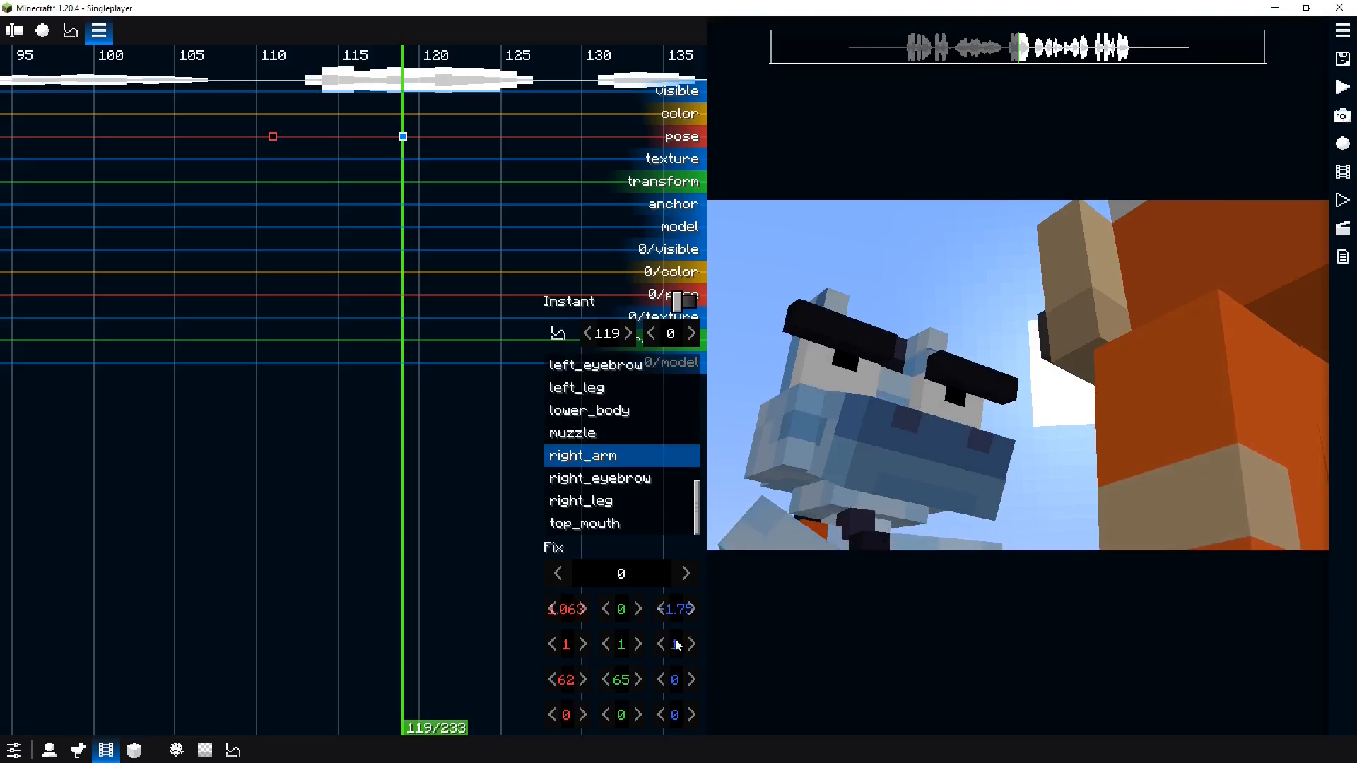
left_click_drag(419, 331, 322, 335)
left_click(210, 342)
key("space")
key("space")
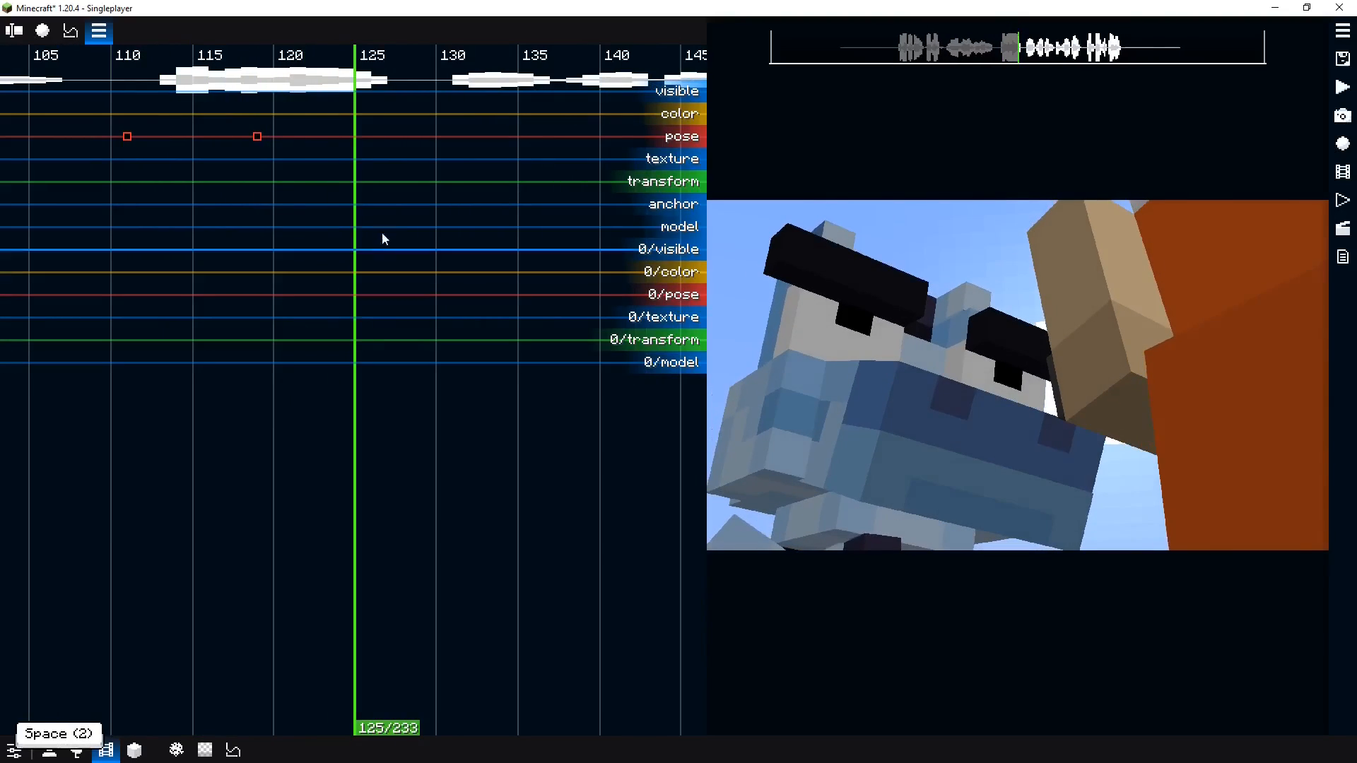
Add a pose keyframe at tick 127 and reset both the right and left arm transforms on it
left_click_drag(383, 204, 392, 202)
double_click(385, 136)
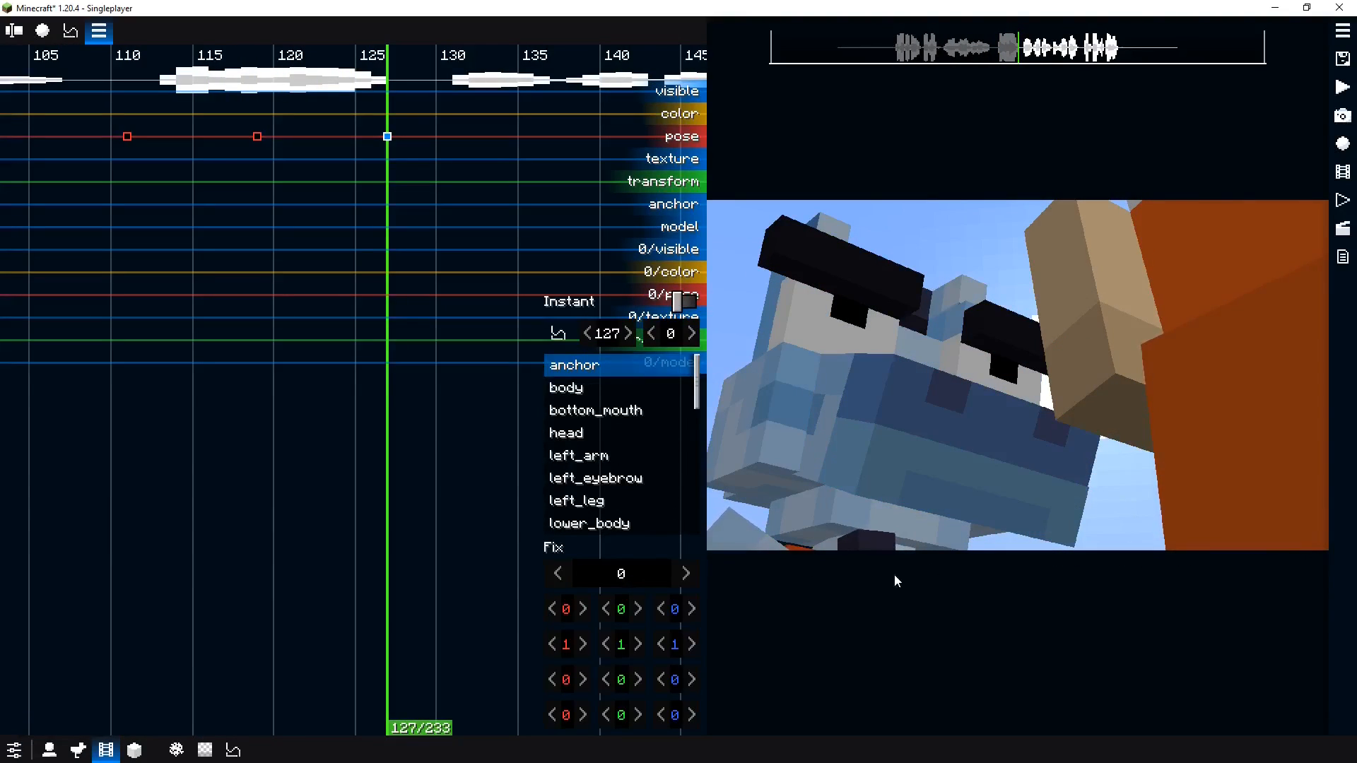
left_click(763, 544)
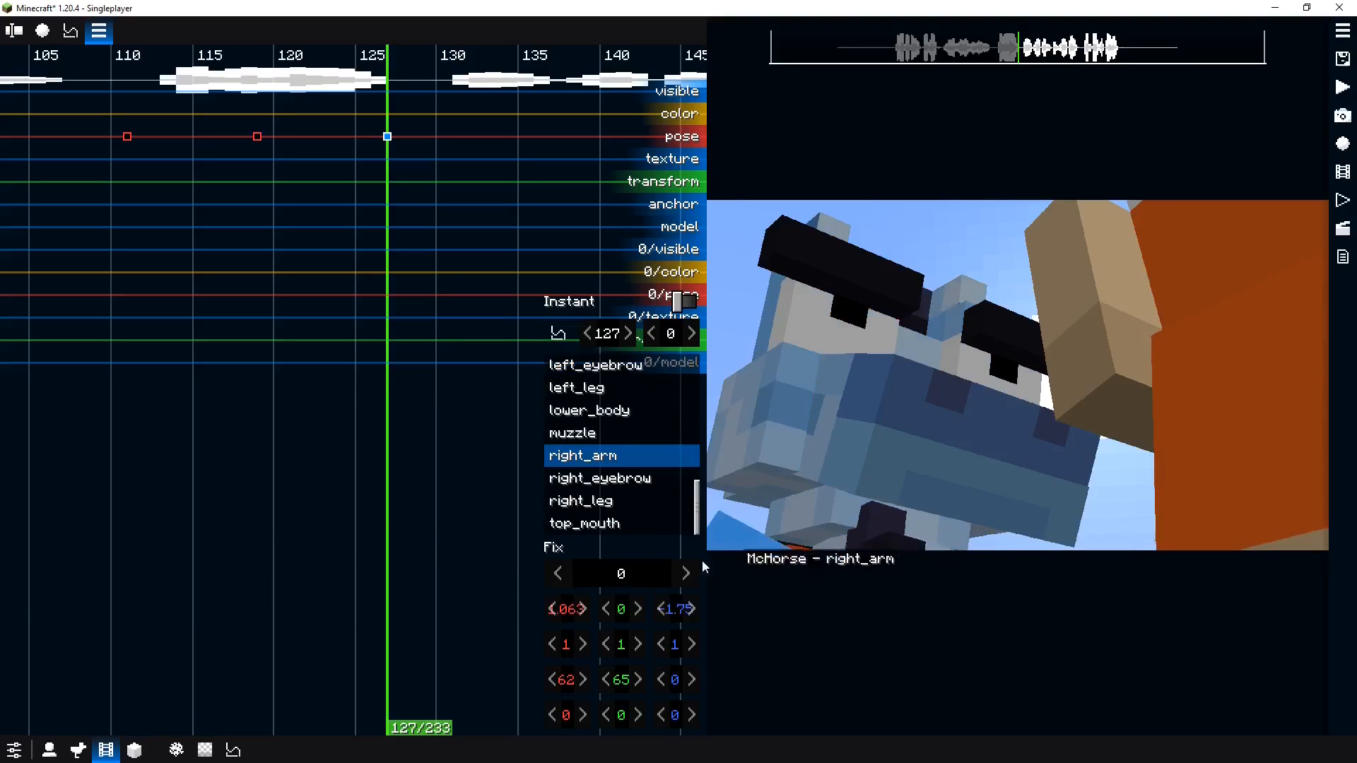
right_click(637, 622)
left_click(766, 668)
left_click(861, 549)
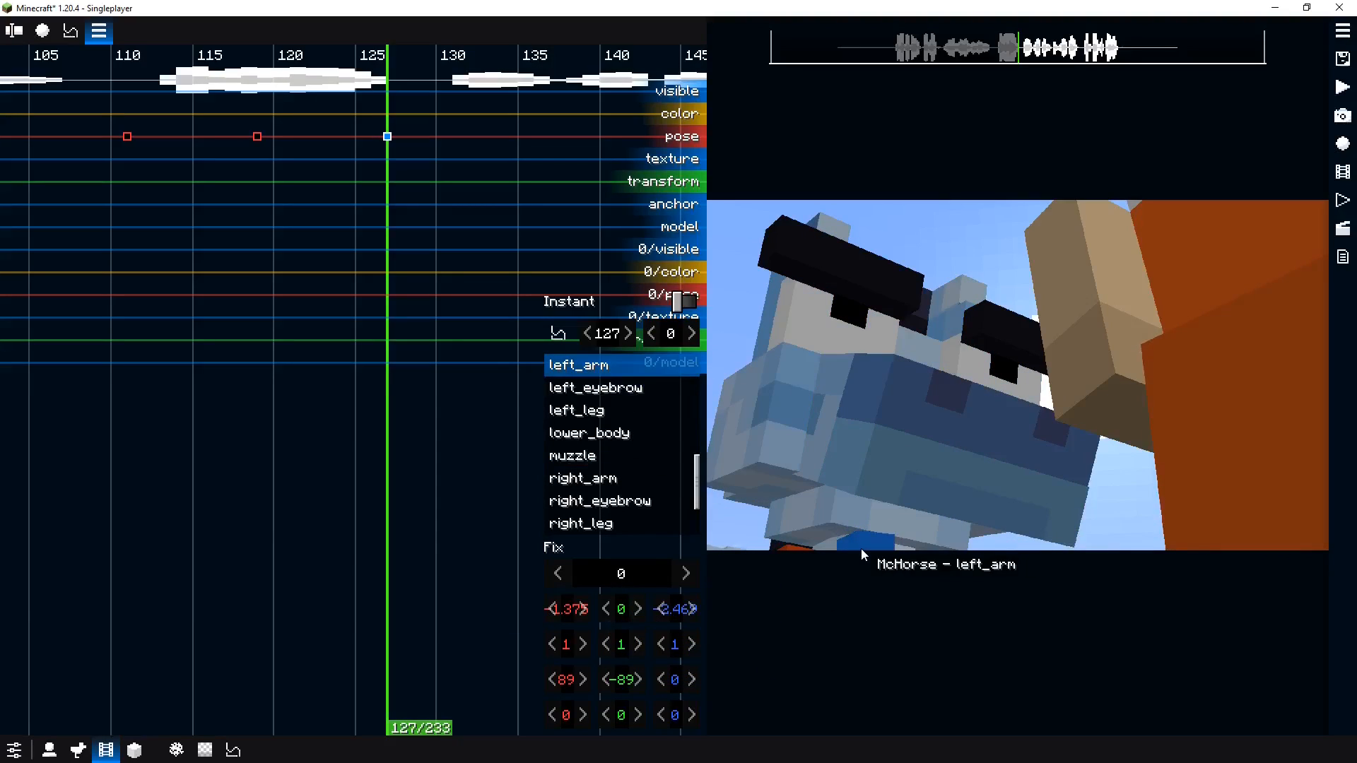
right_click(620, 667)
left_click(702, 706)
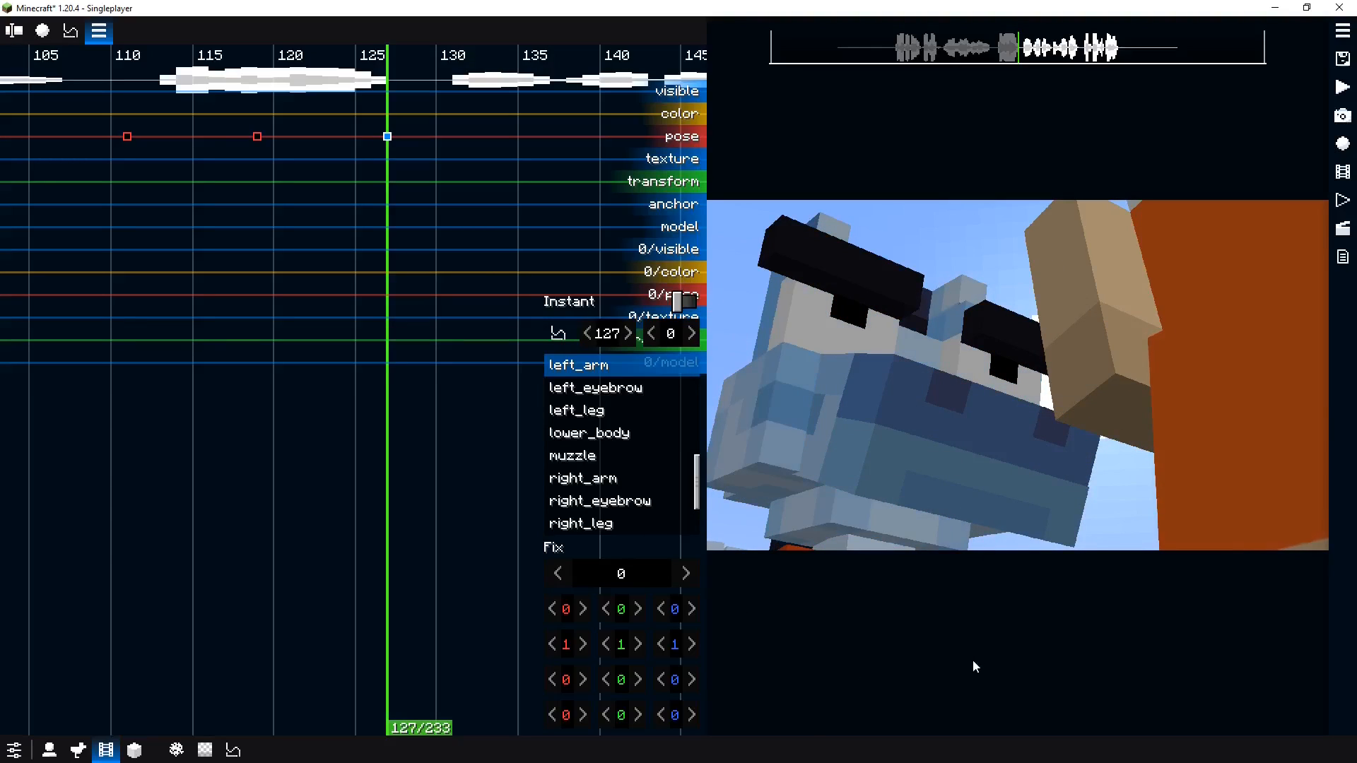
Rotate the right arm forward to 74° on X and set its Z offset to -2 on the tick-127 keyframe
key("0")
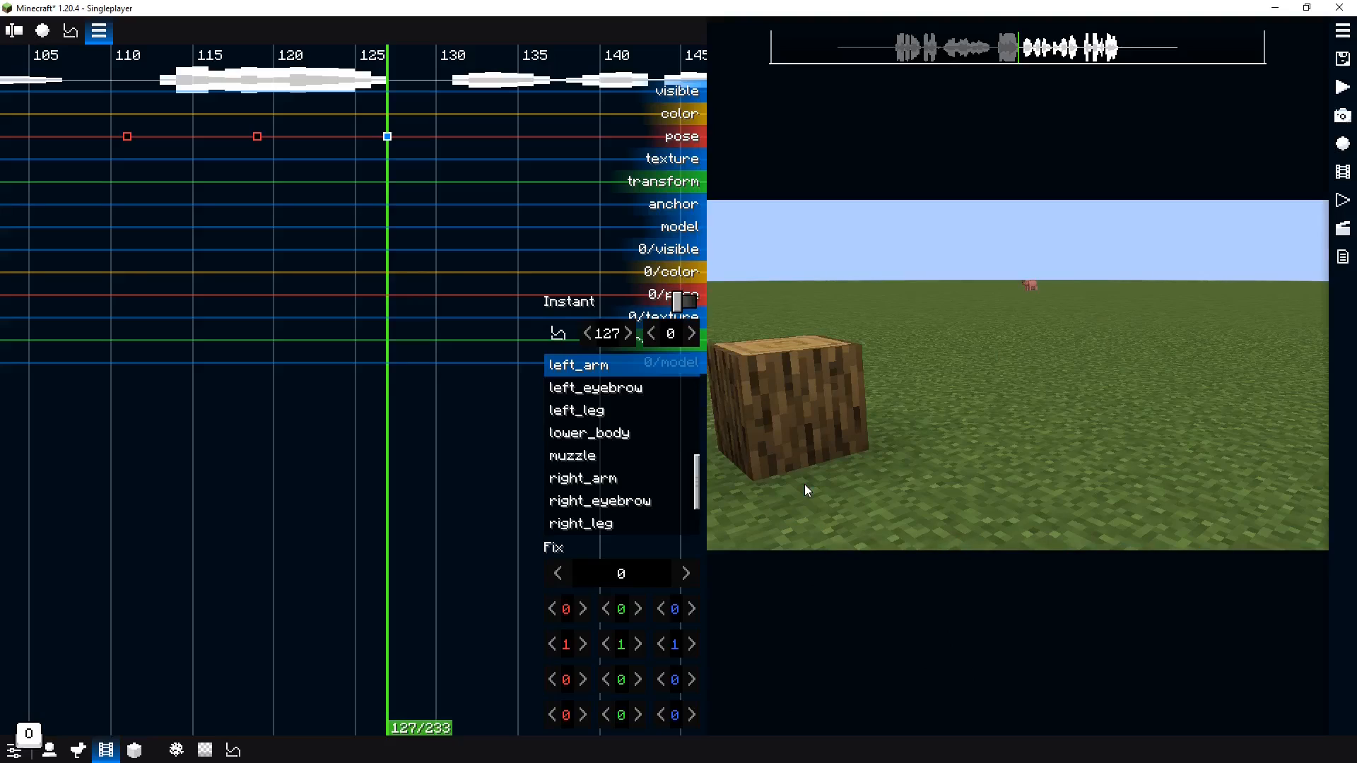
key("0")
key("0")
key("0")
key("0")
key("f")
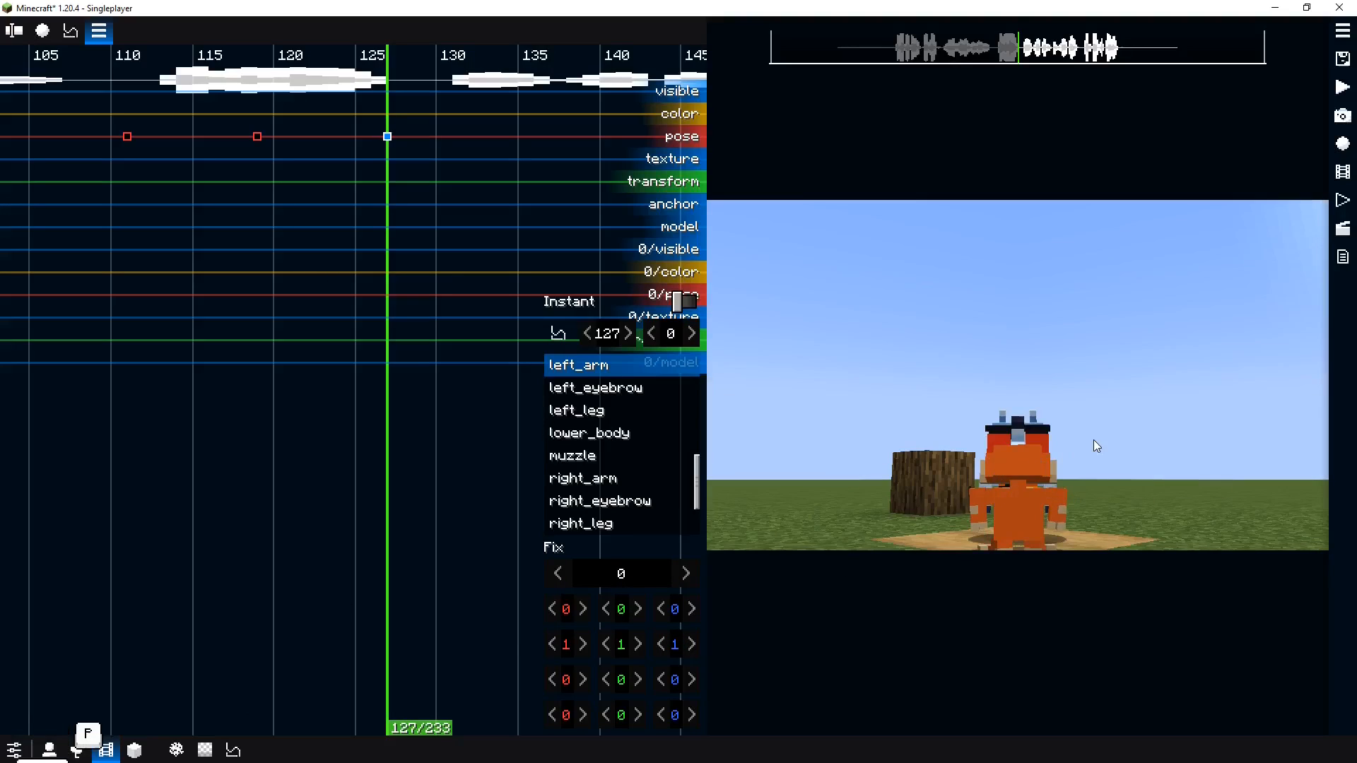
key("p")
key("p")
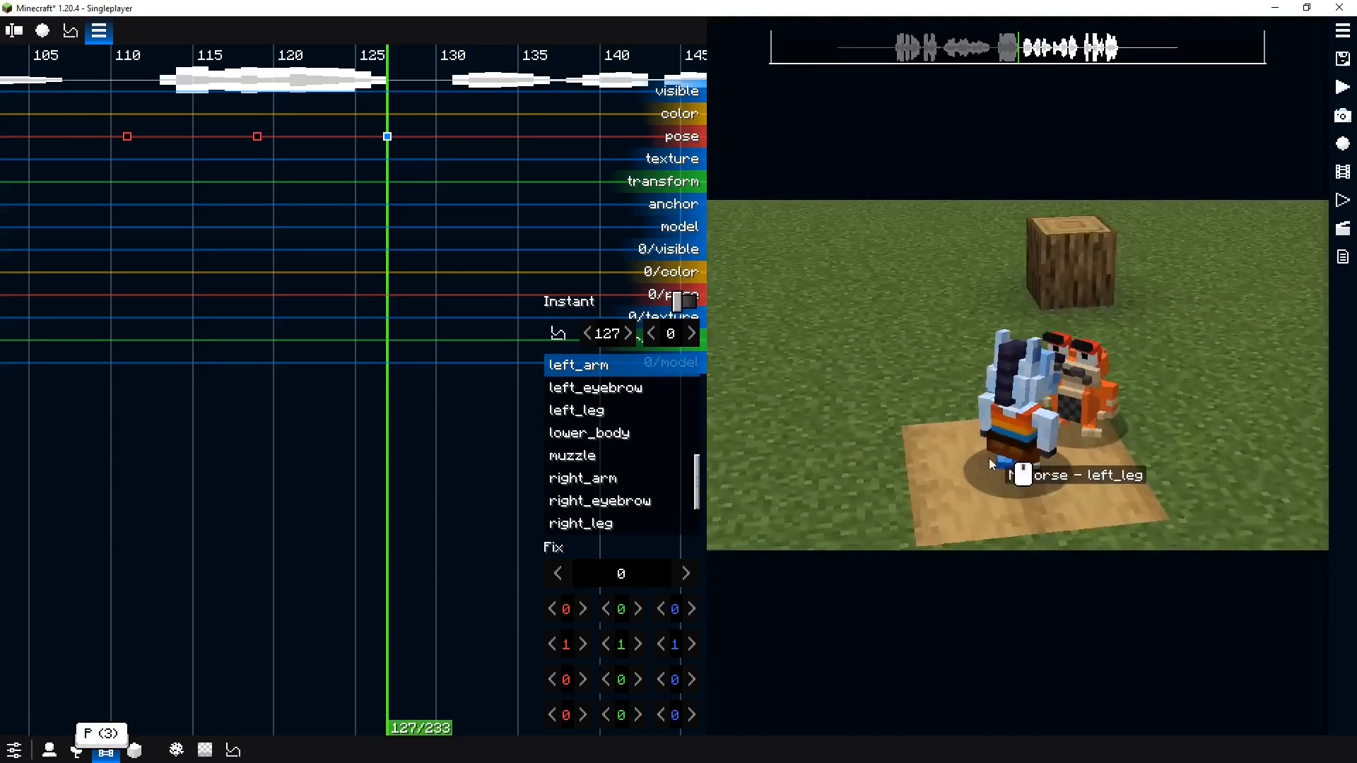
left_click_drag(989, 458, 918, 454)
scroll(932, 463, "up", 4)
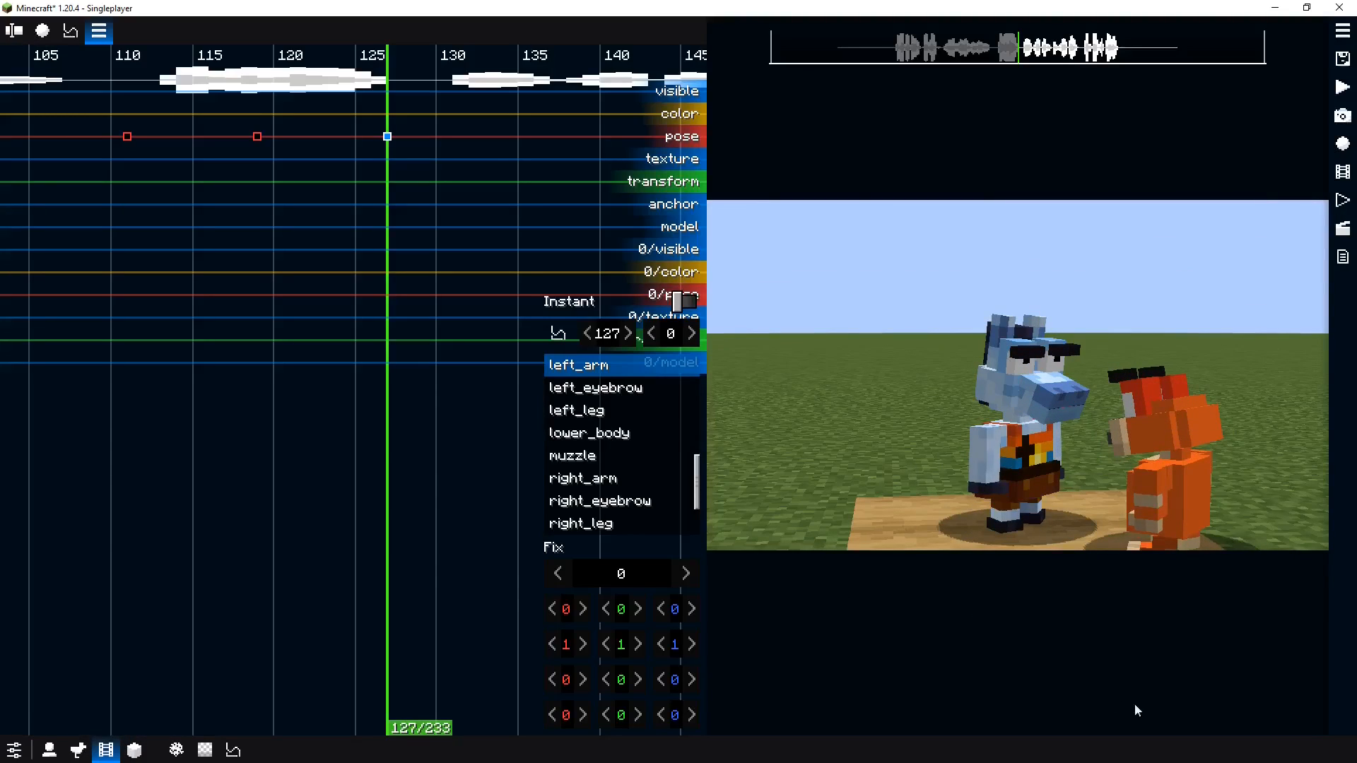
left_click_drag(1074, 494, 1030, 507)
scroll(1011, 494, "up", 4)
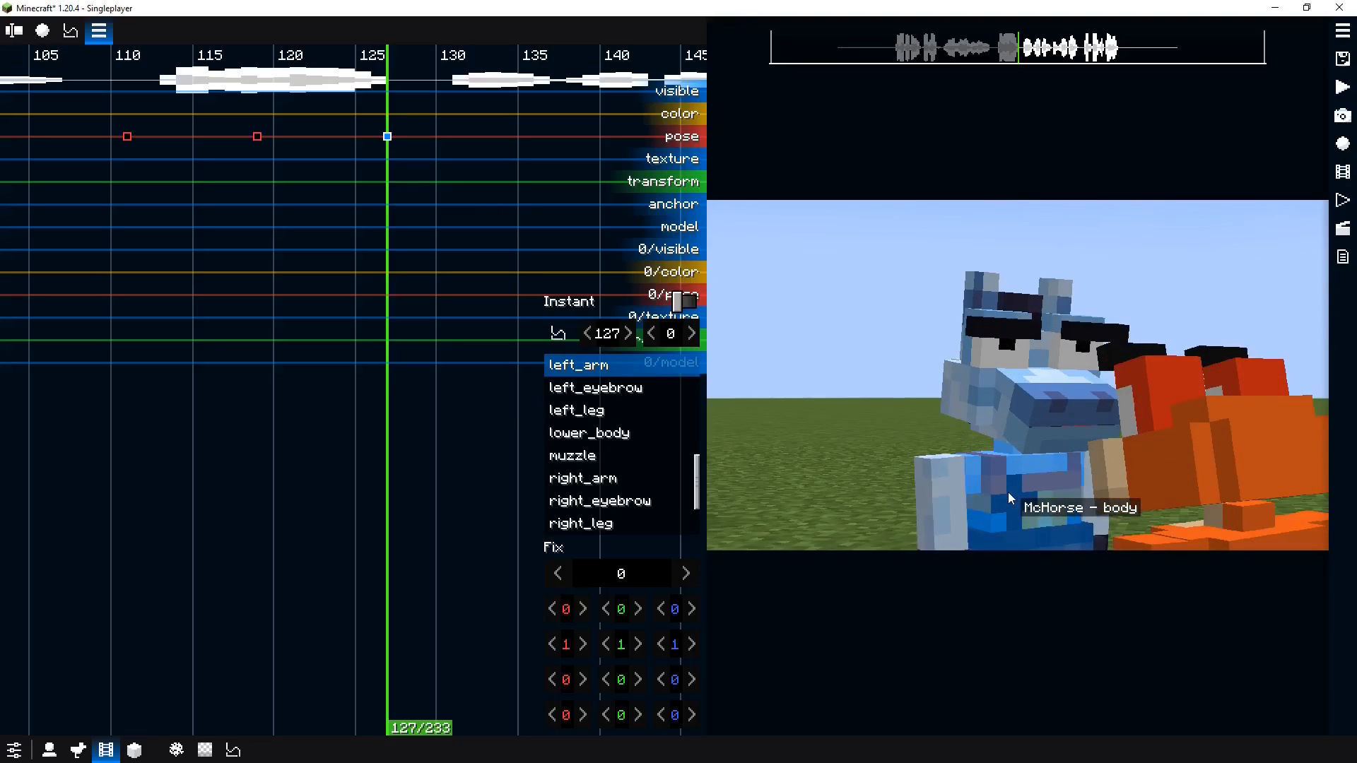
scroll(1018, 495, "down", 5)
left_click(953, 487)
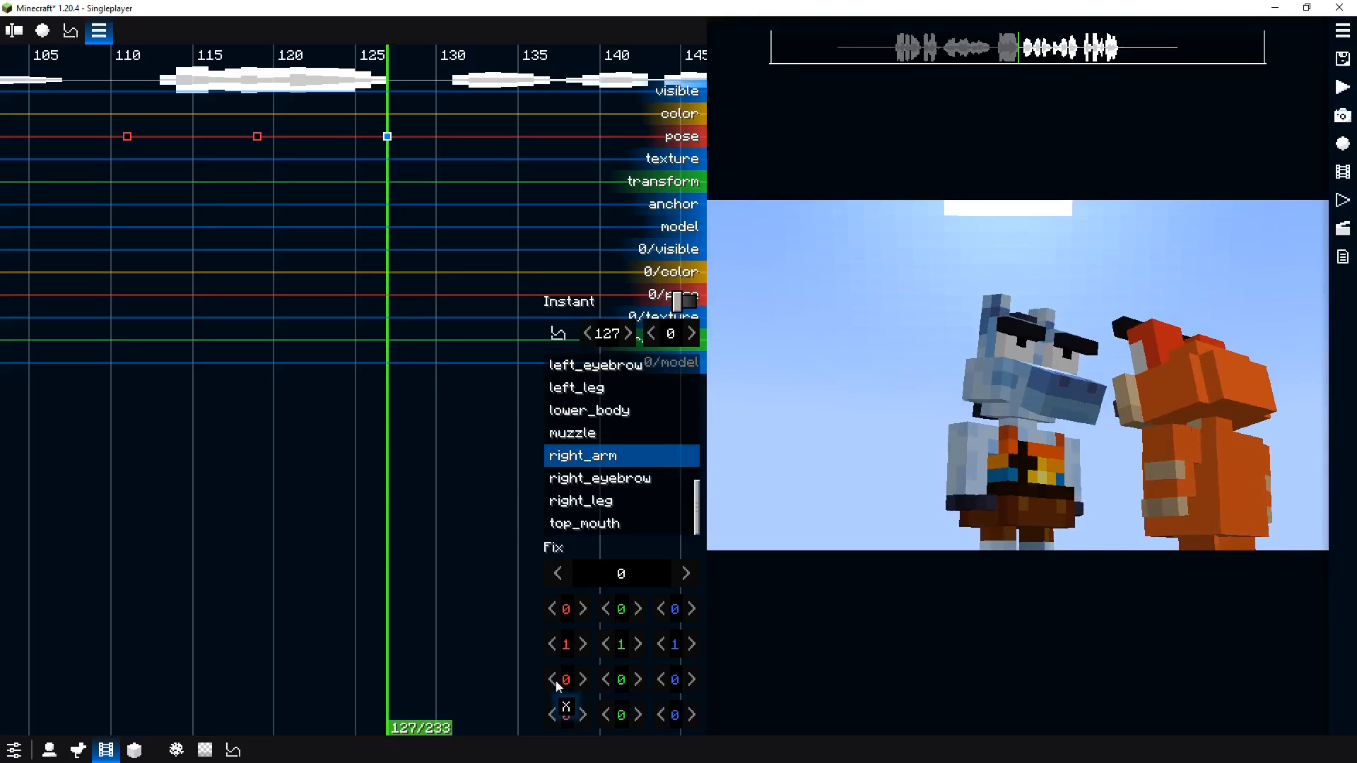
left_click_drag(558, 685, 686, 647)
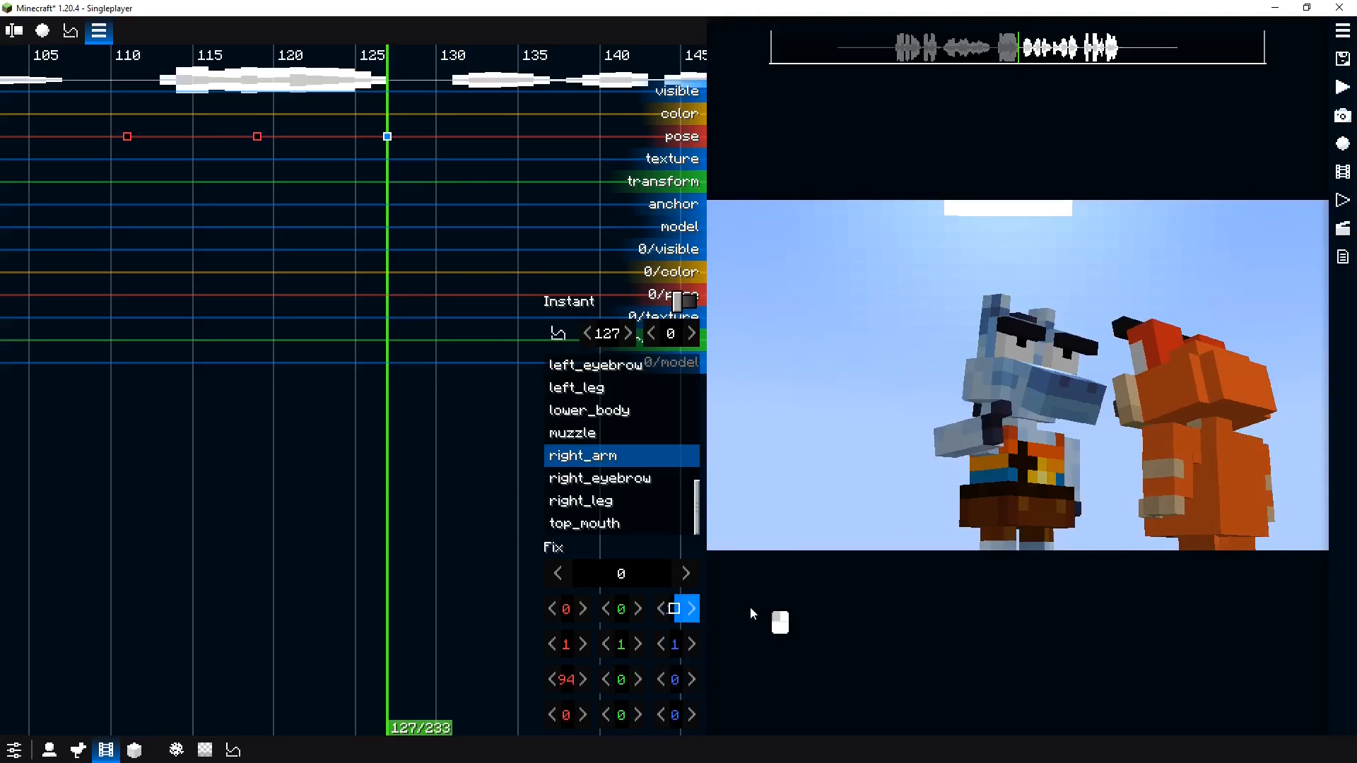
left_click_drag(750, 609, 598, 602)
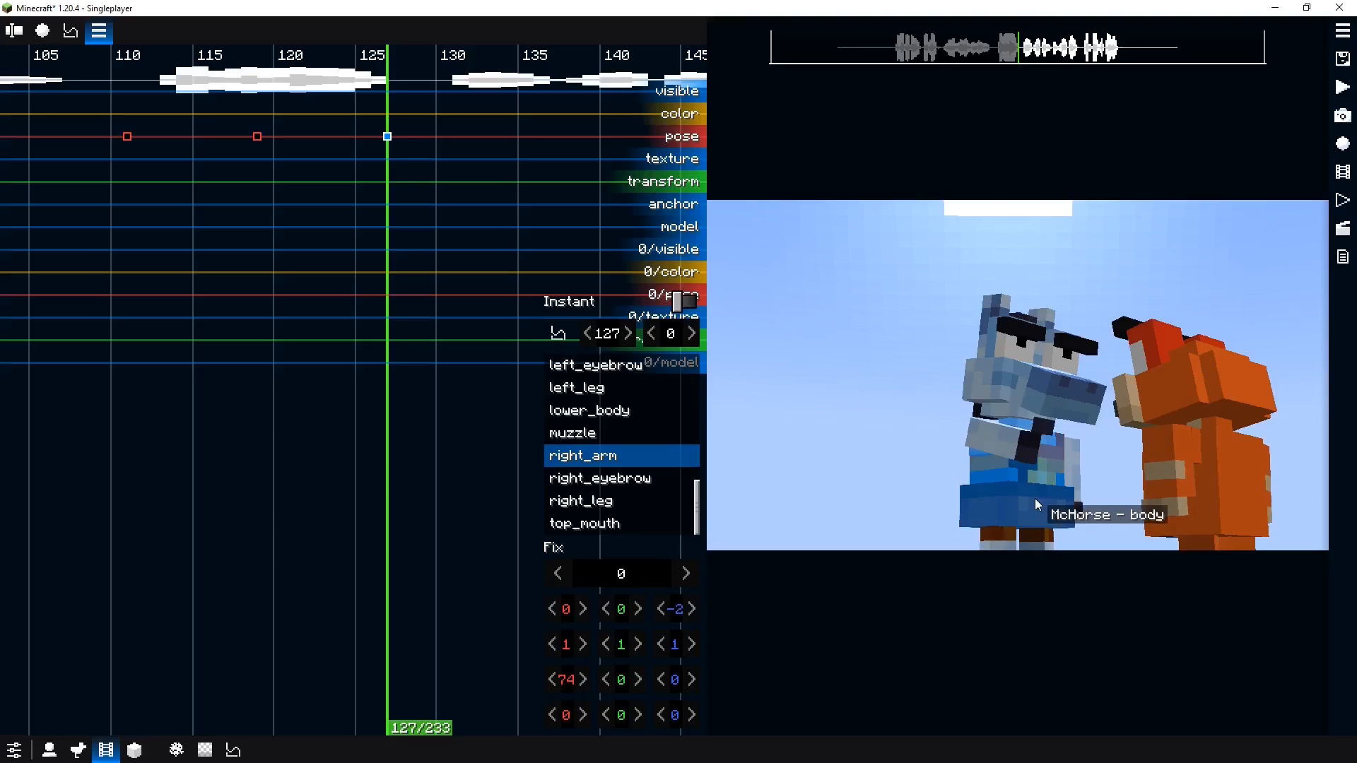
Pose the left arm with an X rotation of 80°, Y rotation of -22° and Z offset about -1.09
left_click(1069, 466)
left_click_drag(565, 679, 687, 664)
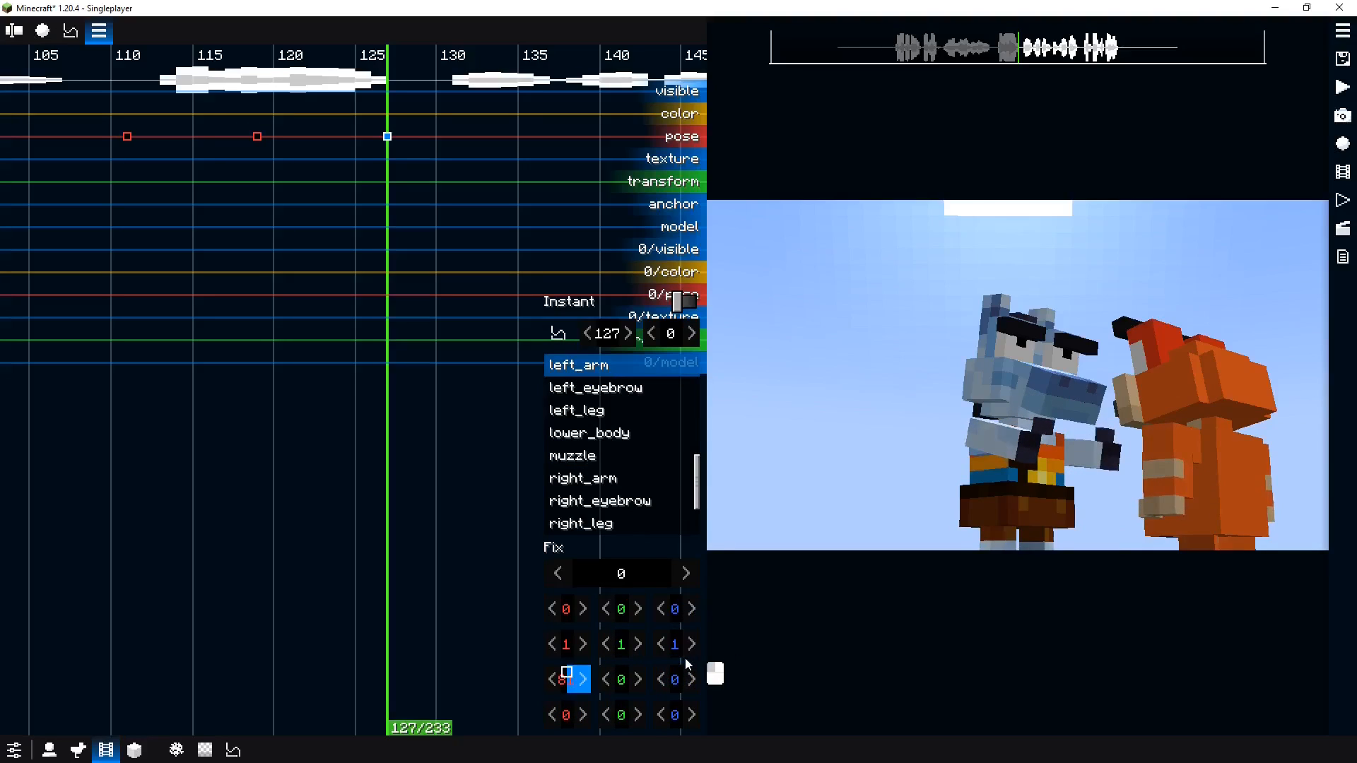
left_click(724, 602)
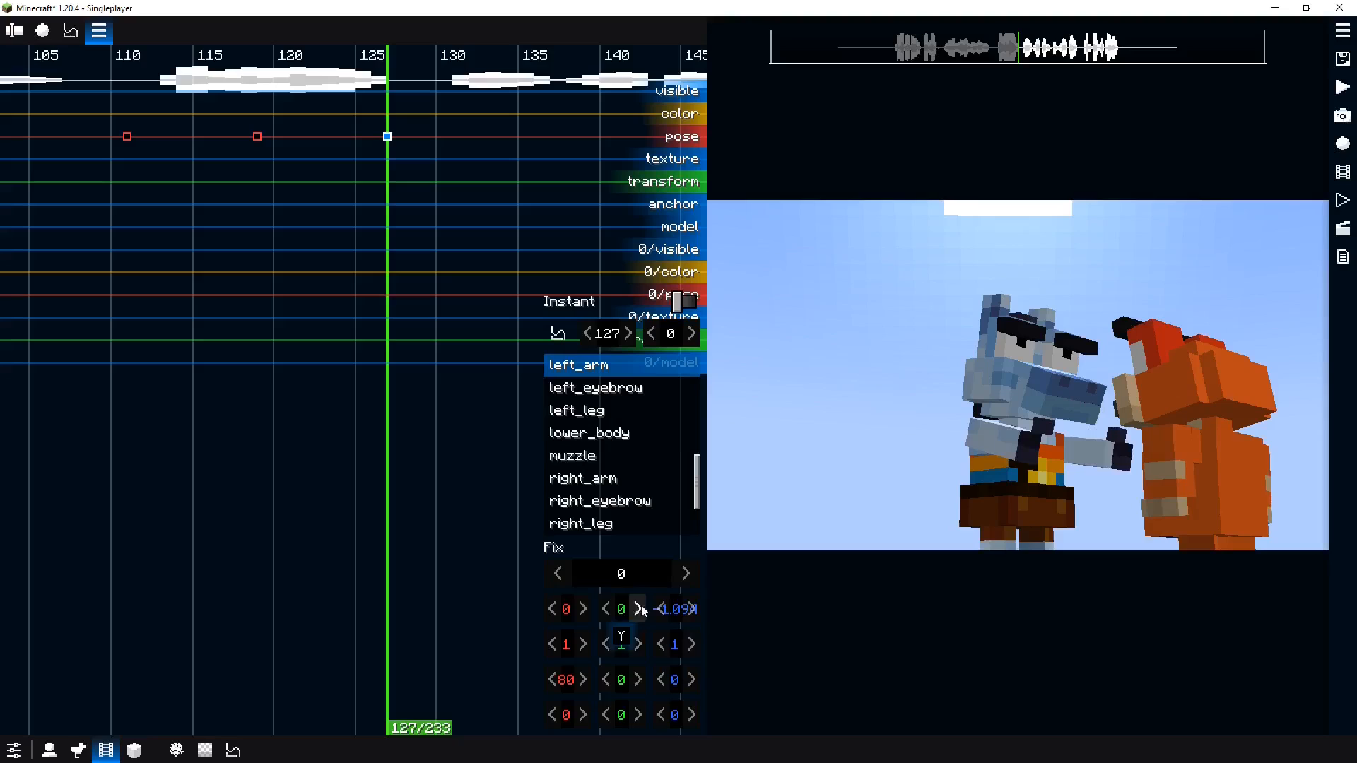
left_click_drag(618, 684, 586, 684)
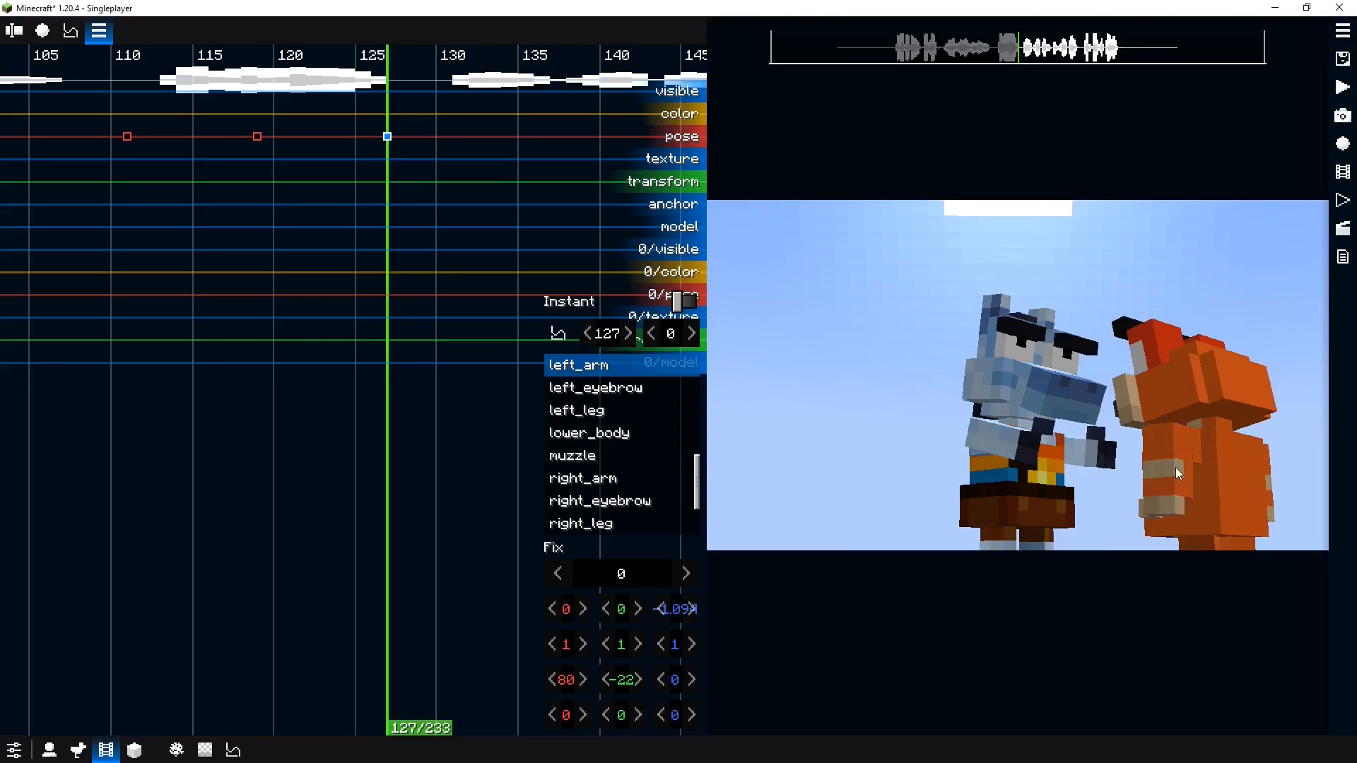
Repose the right arm to X rotation 92°, Y rotation 31°, Y offset about 1.25 and Z offset about -6.03
left_click_drag(1176, 467, 1095, 498)
scroll(1096, 497, "down", 5)
scroll(1014, 478, "up", 2)
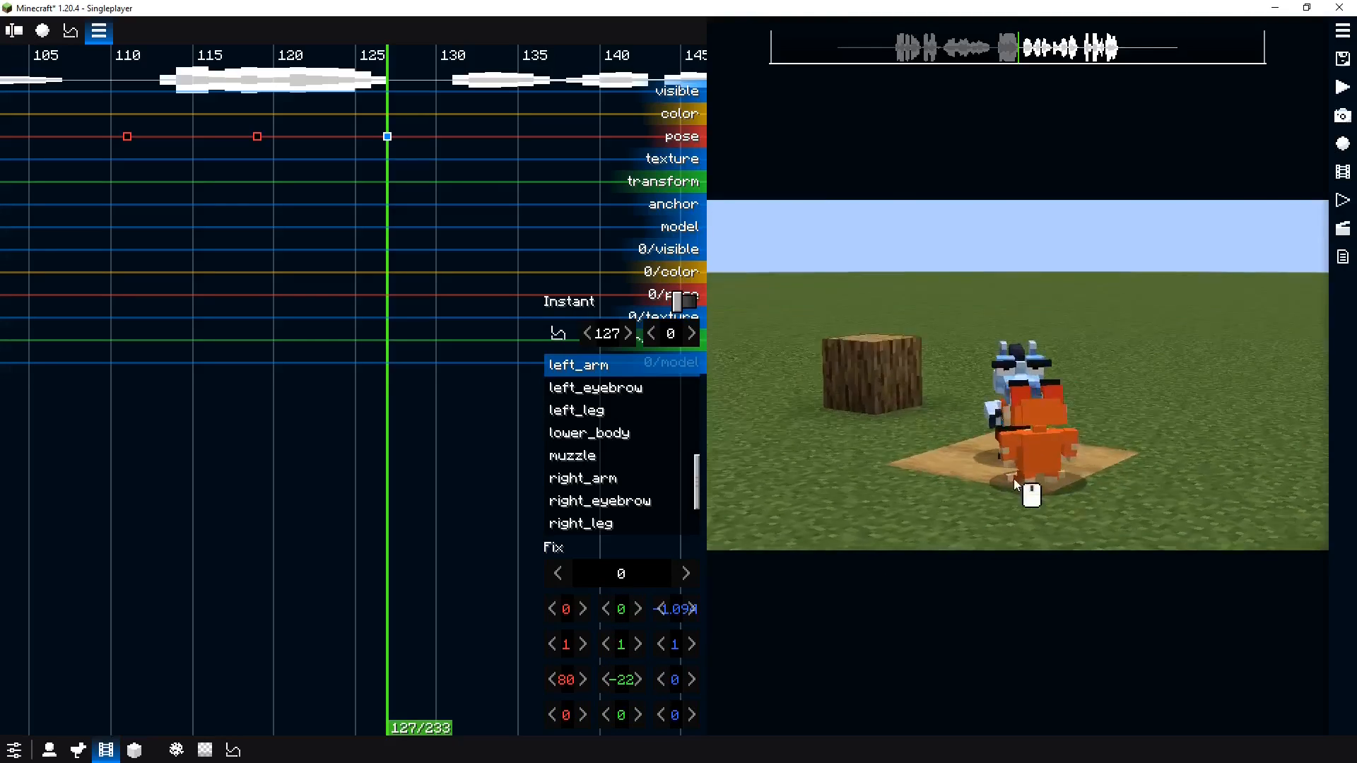
left_click_drag(1013, 477, 1001, 447)
left_click(1002, 448)
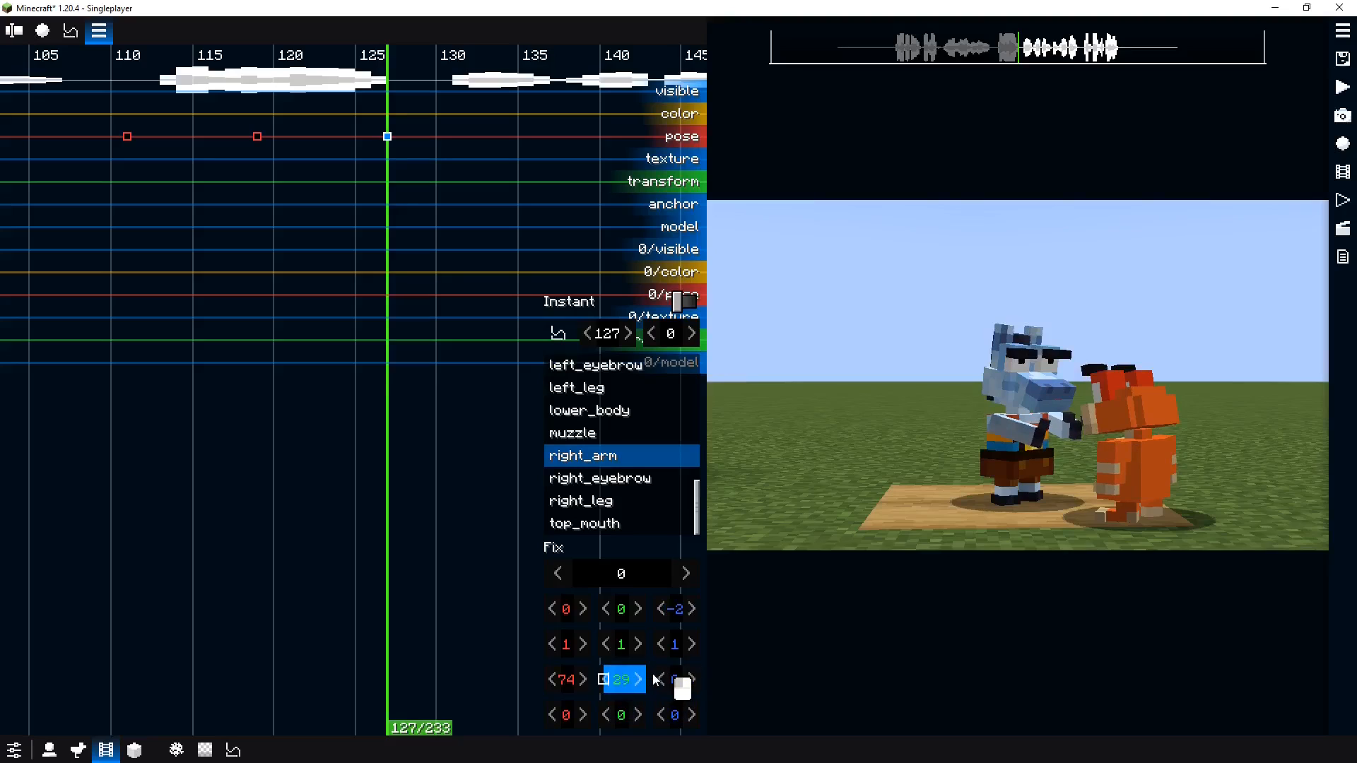
key("p")
key("p")
key("p")
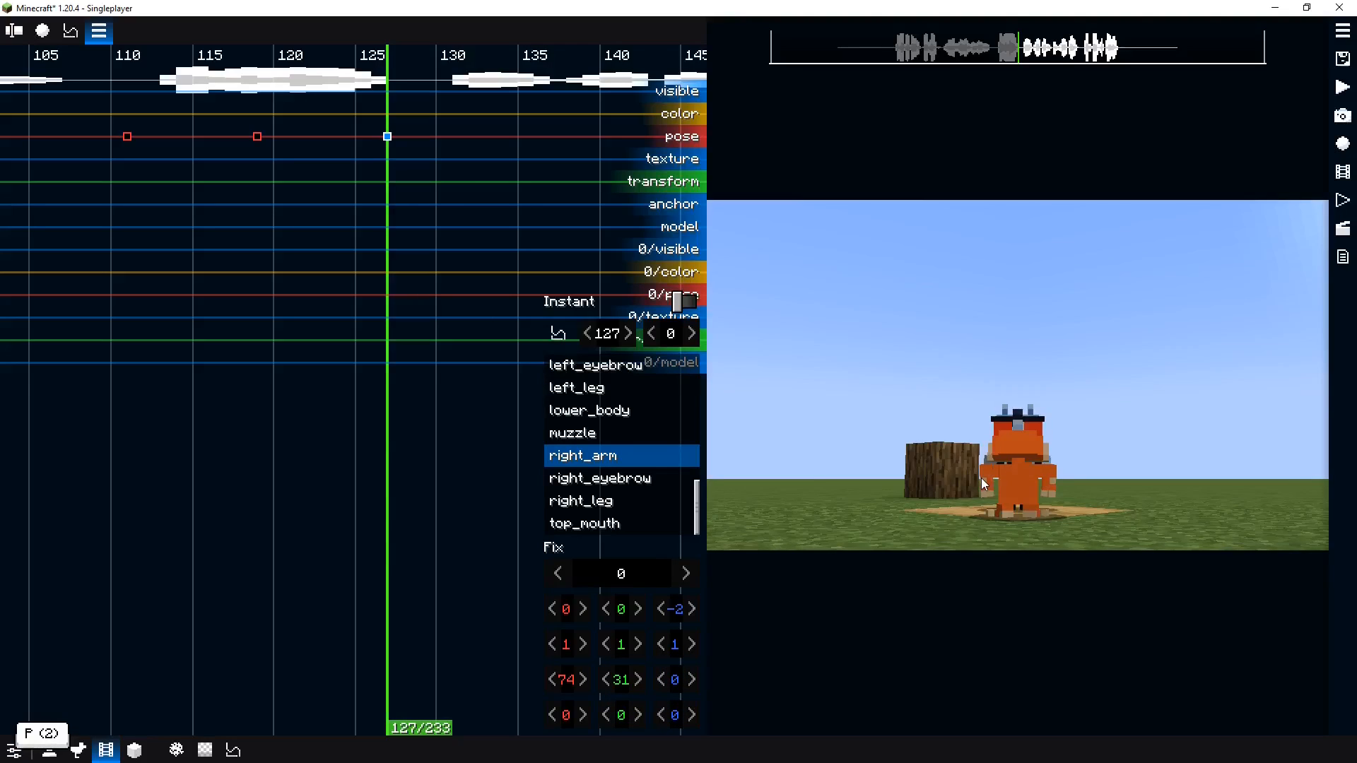
key("p")
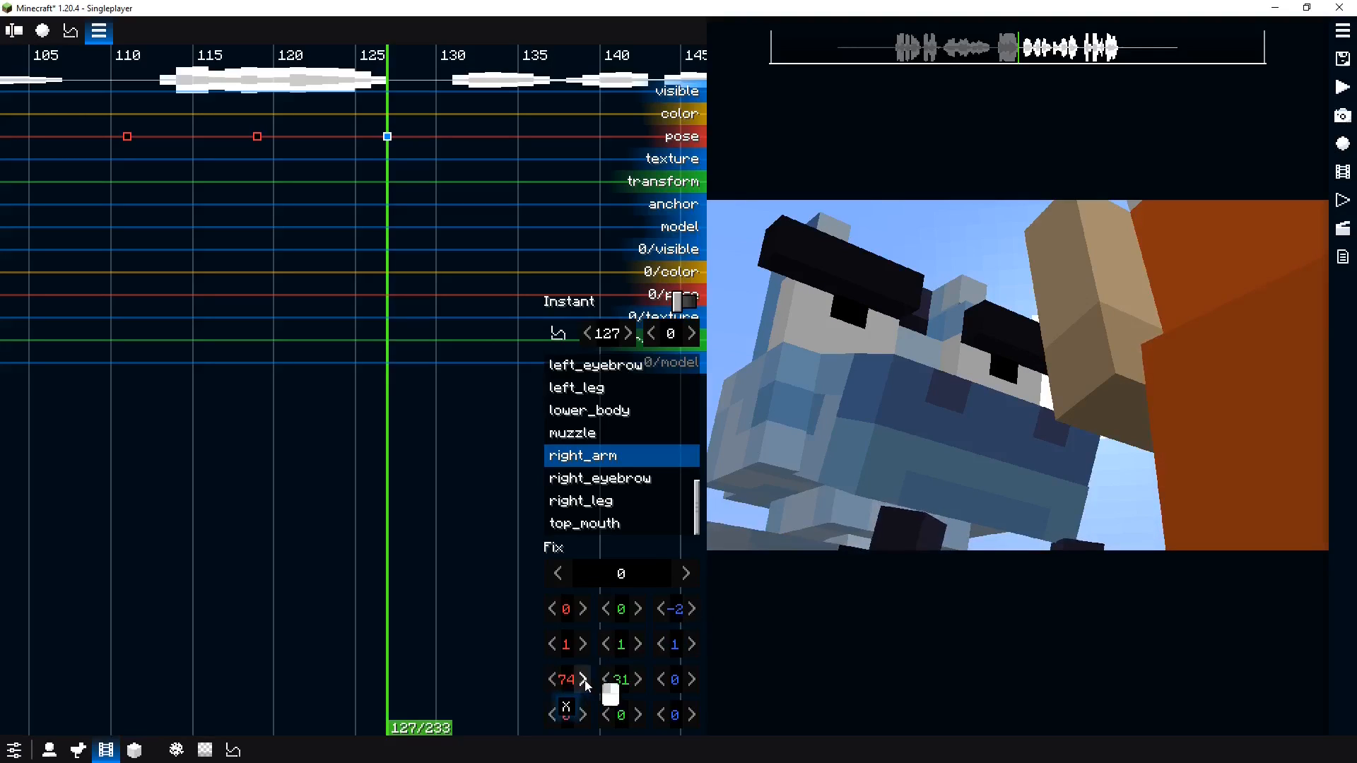
left_click_drag(584, 680, 665, 675)
left_click_drag(678, 611, 537, 596)
mouse_move(616, 612)
left_mouse_down()
mouse_move(602, 636)
mouse_move(713, 609)
mouse_move(637, 608)
left_mouse_up()
key("p")
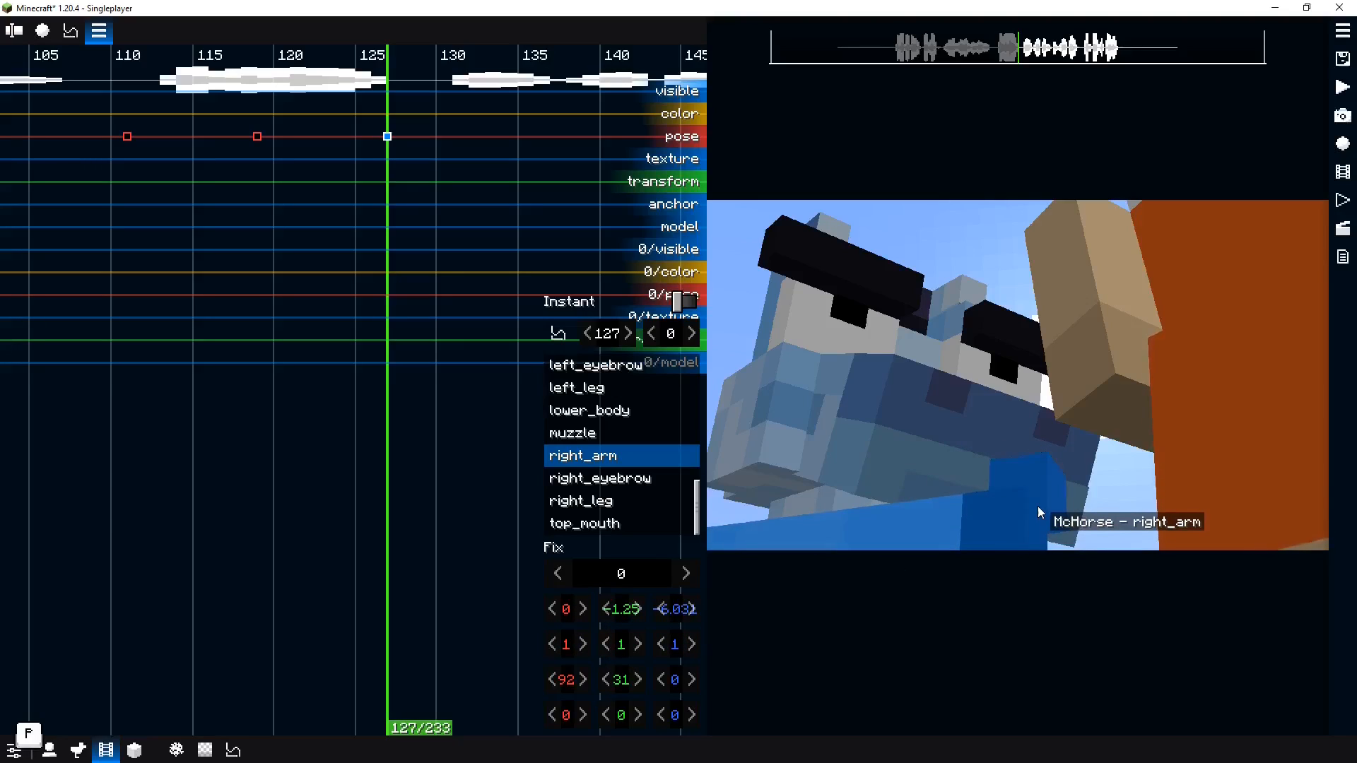
Raise the left arm to a 96° X rotation with a Z offset about -6.53
key("0")
key("0")
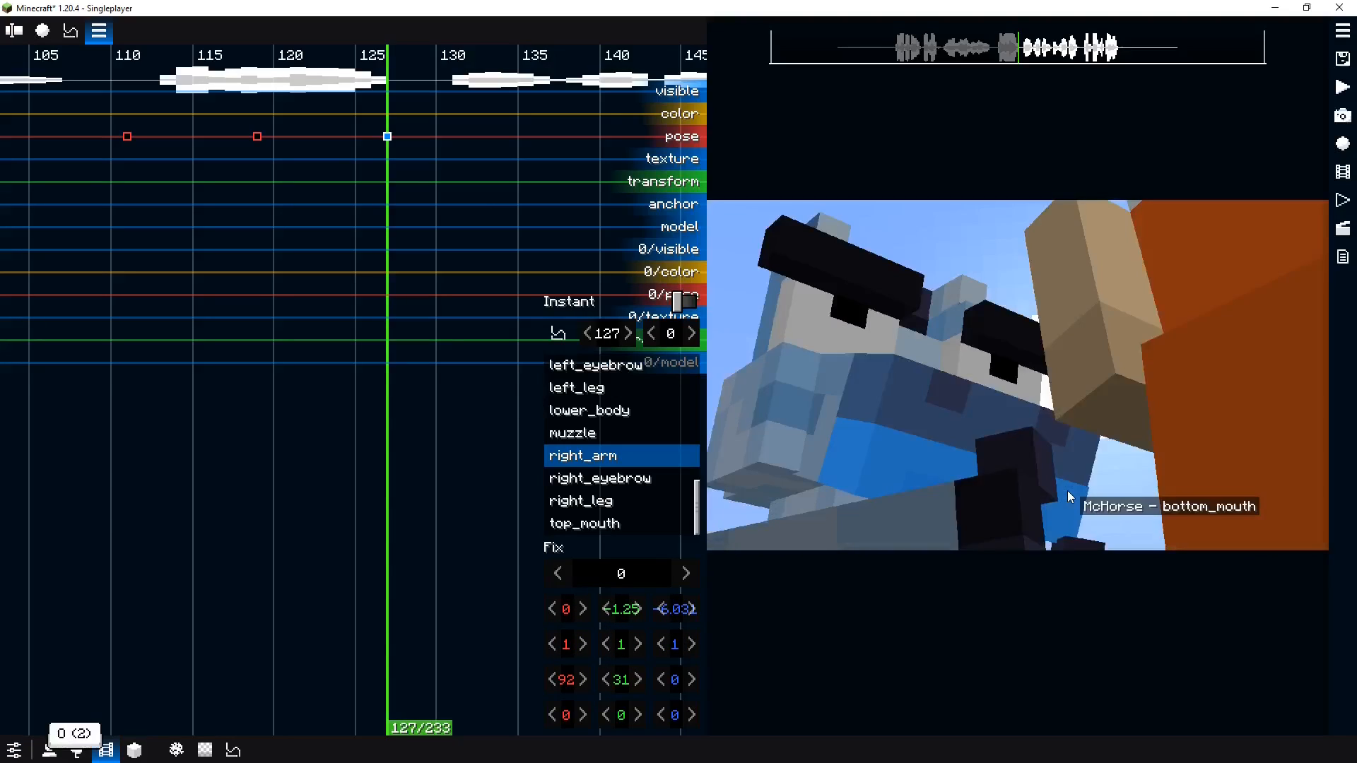
key("p")
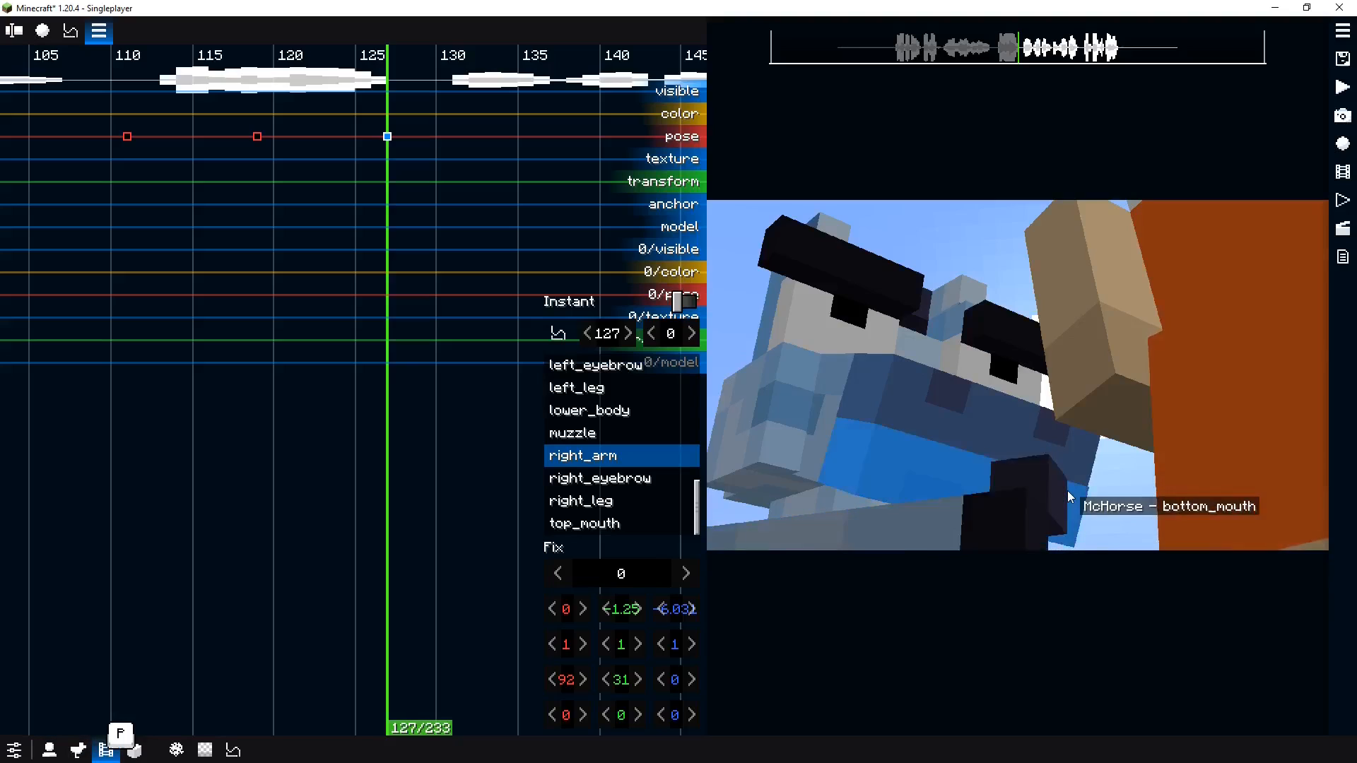
key("o")
key("p")
key("p")
key("p")
left_click_drag(1099, 491, 1024, 481)
scroll(1024, 481, "down", 4)
scroll(1024, 481, "up", 6)
left_click(1014, 447)
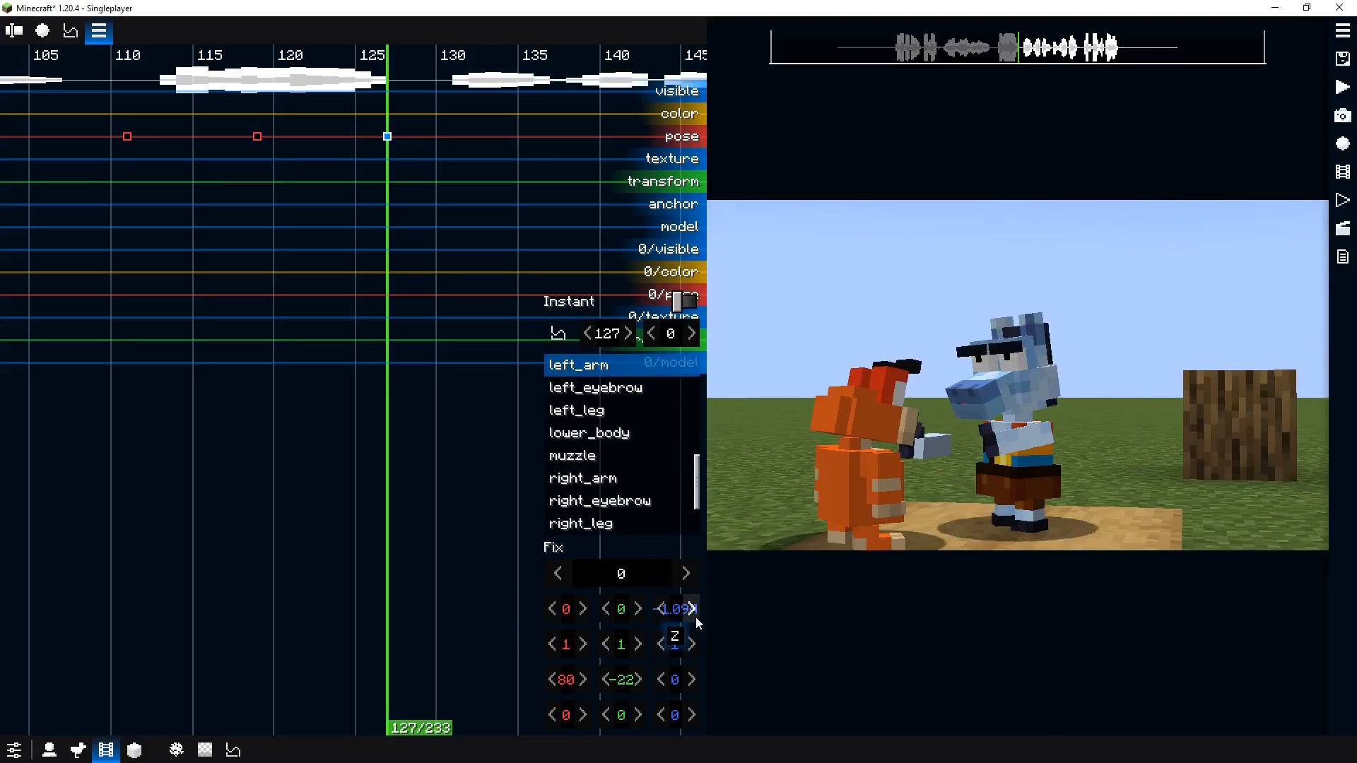
left_click_drag(447, 609, 446, 608)
key("p")
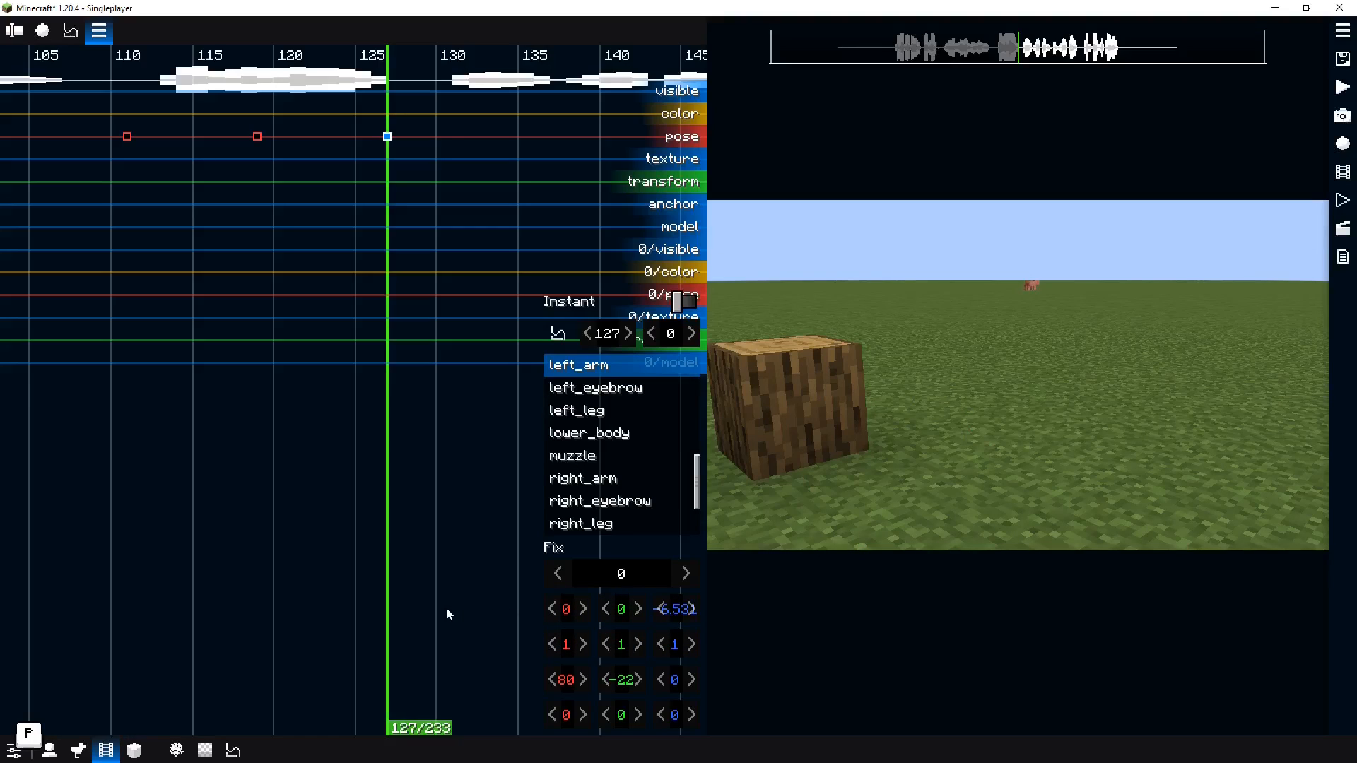
key("p")
key("p")
key("p")
key("o")
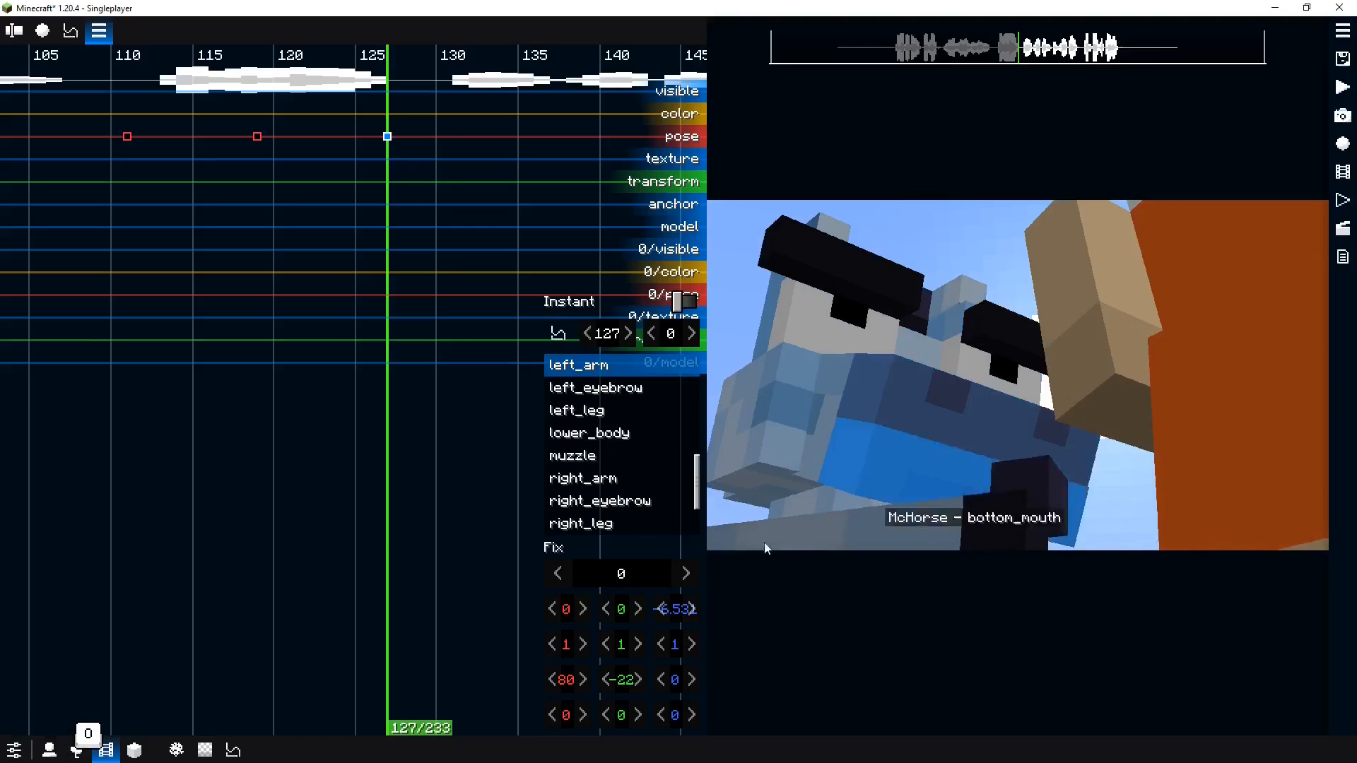
mouse_move(565, 679)
left_mouse_down()
mouse_move(637, 678)
mouse_move(591, 679)
left_mouse_up()
left_click_drag(588, 682, 355, 600)
Preview the animation and return the playhead to tick 127
left_click(1141, 523)
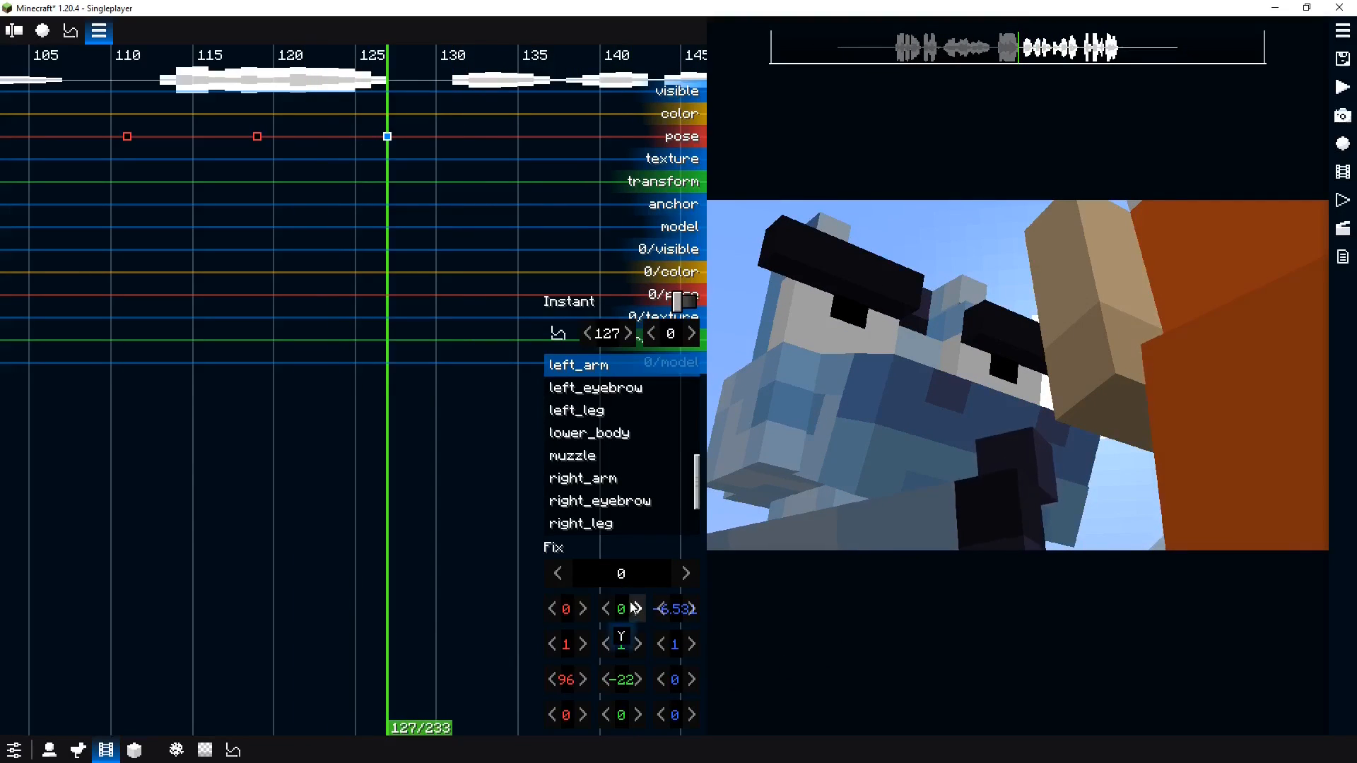
left_click(167, 411)
key("space")
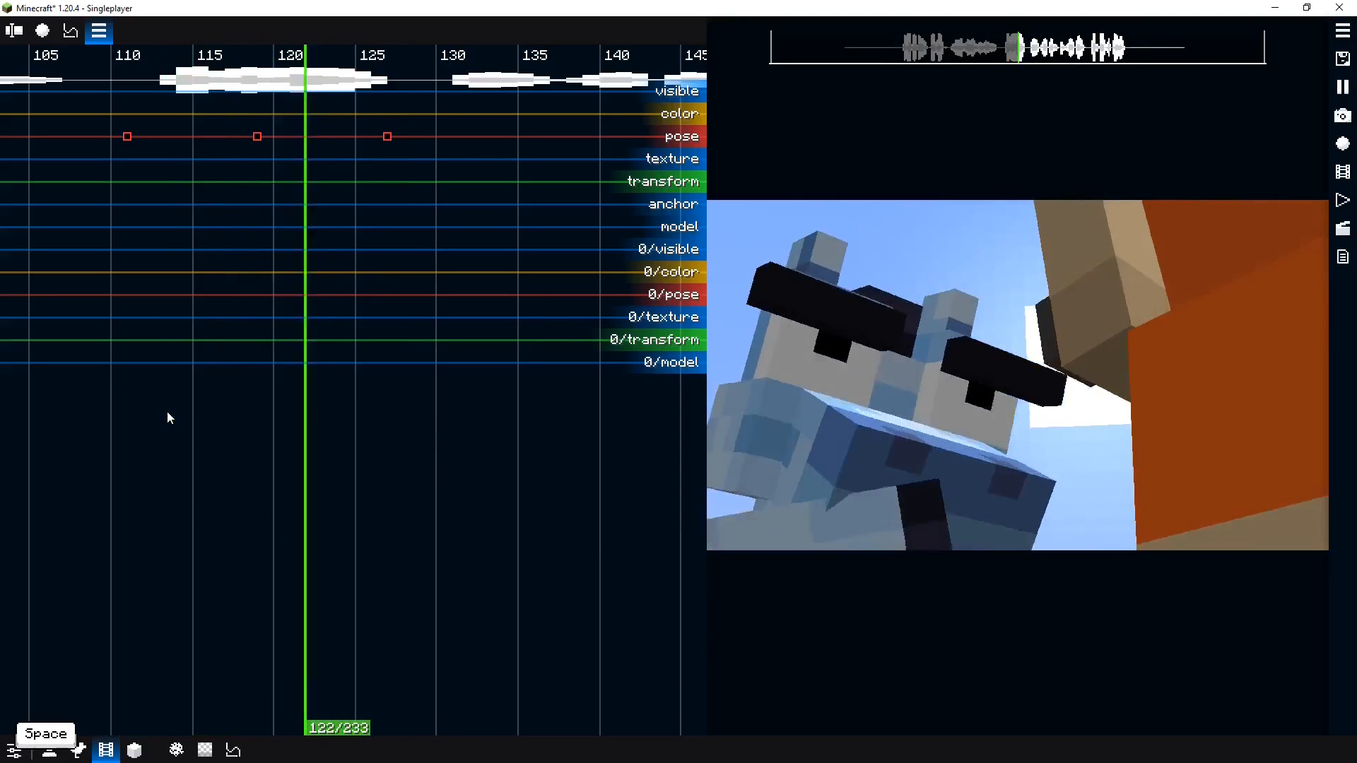
key("space")
left_click(265, 404)
left_click_drag(265, 404, 401, 383)
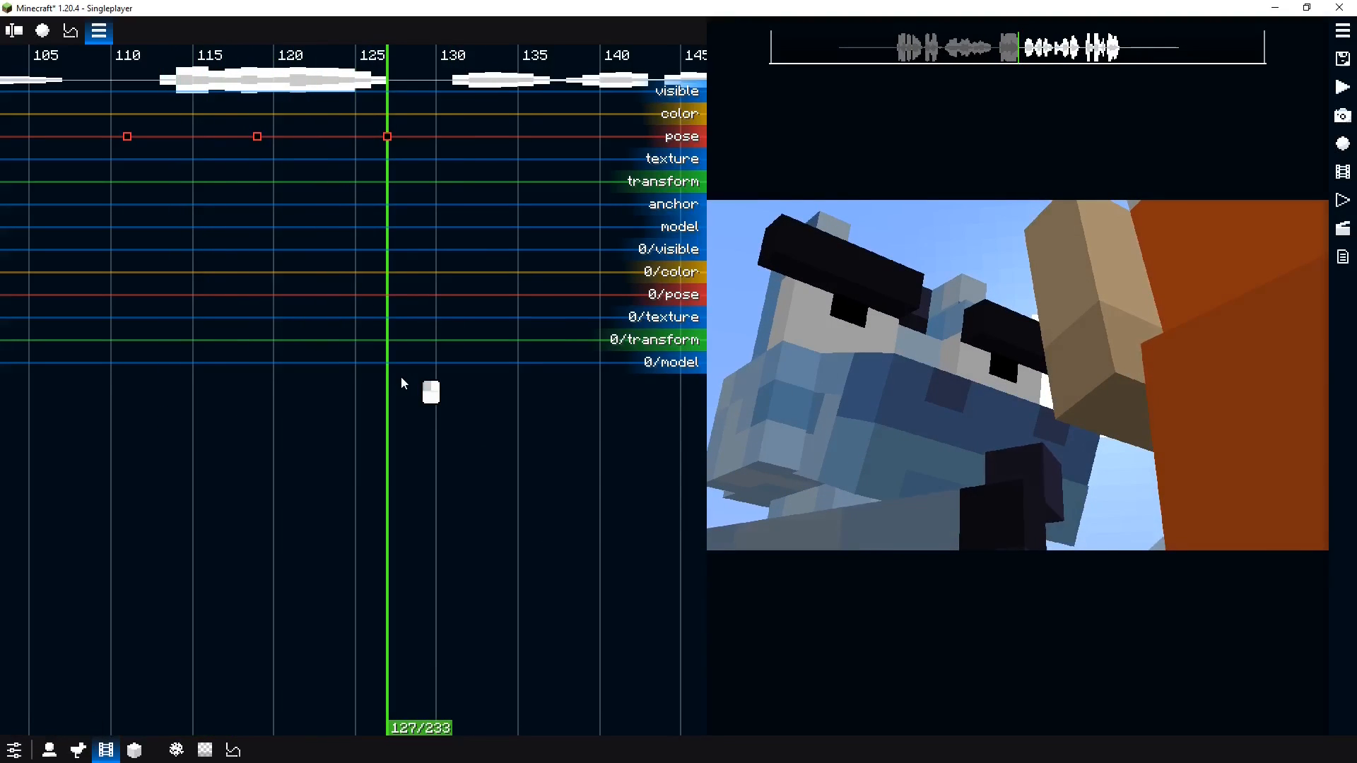
Adjust the right arm at tick 127 to offsets about 1.09, -0.19, -0.15, Y rotation 19° and Y scale 1.5, then copy its transform
left_click(922, 542)
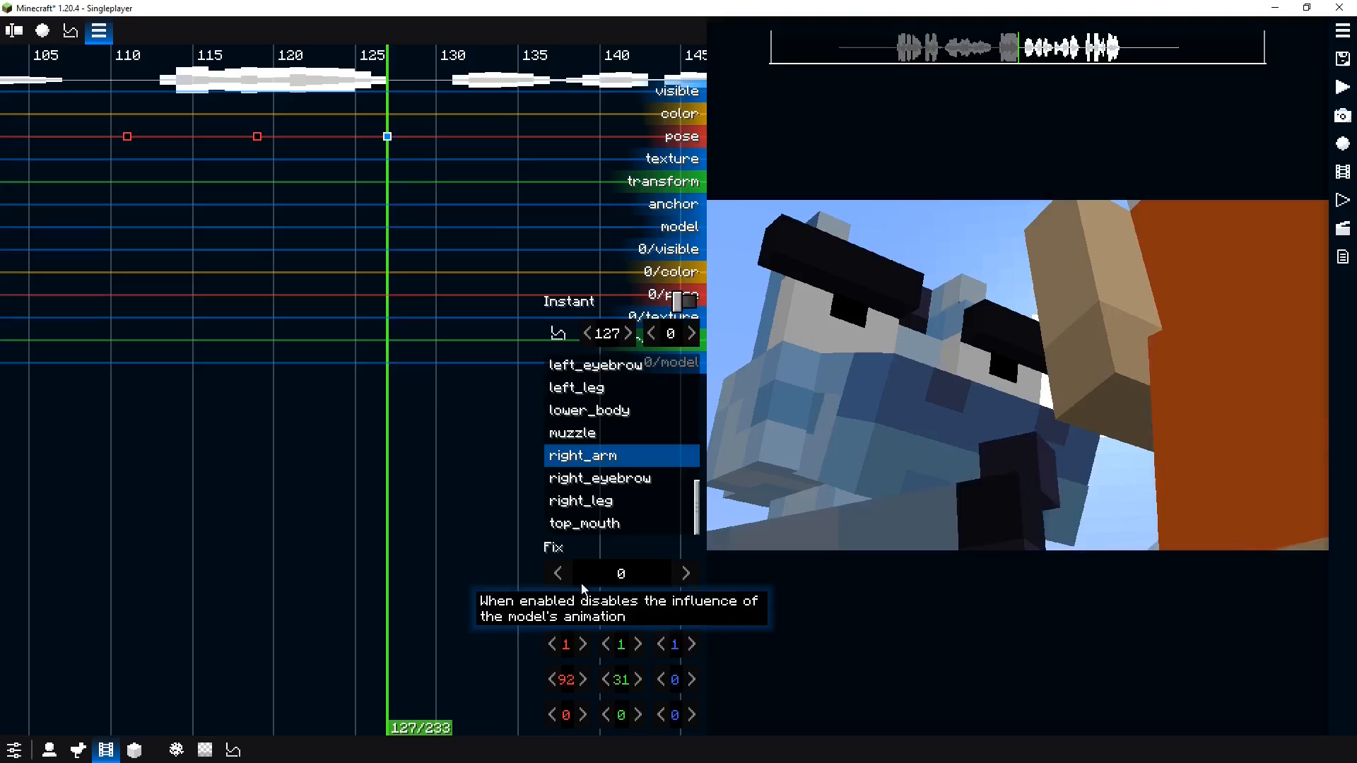
key("o")
left_click_drag(1150, 485, 787, 630)
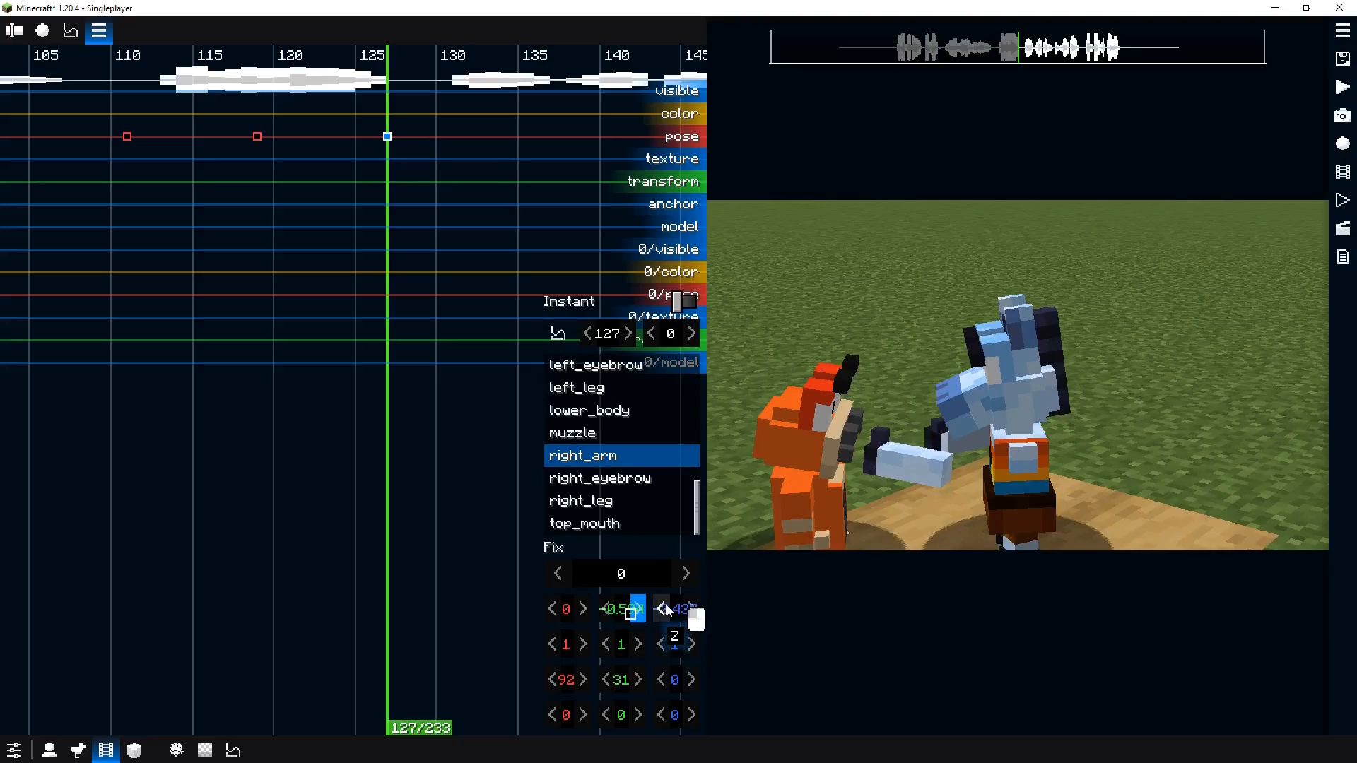
left_click_drag(938, 494, 720, 619)
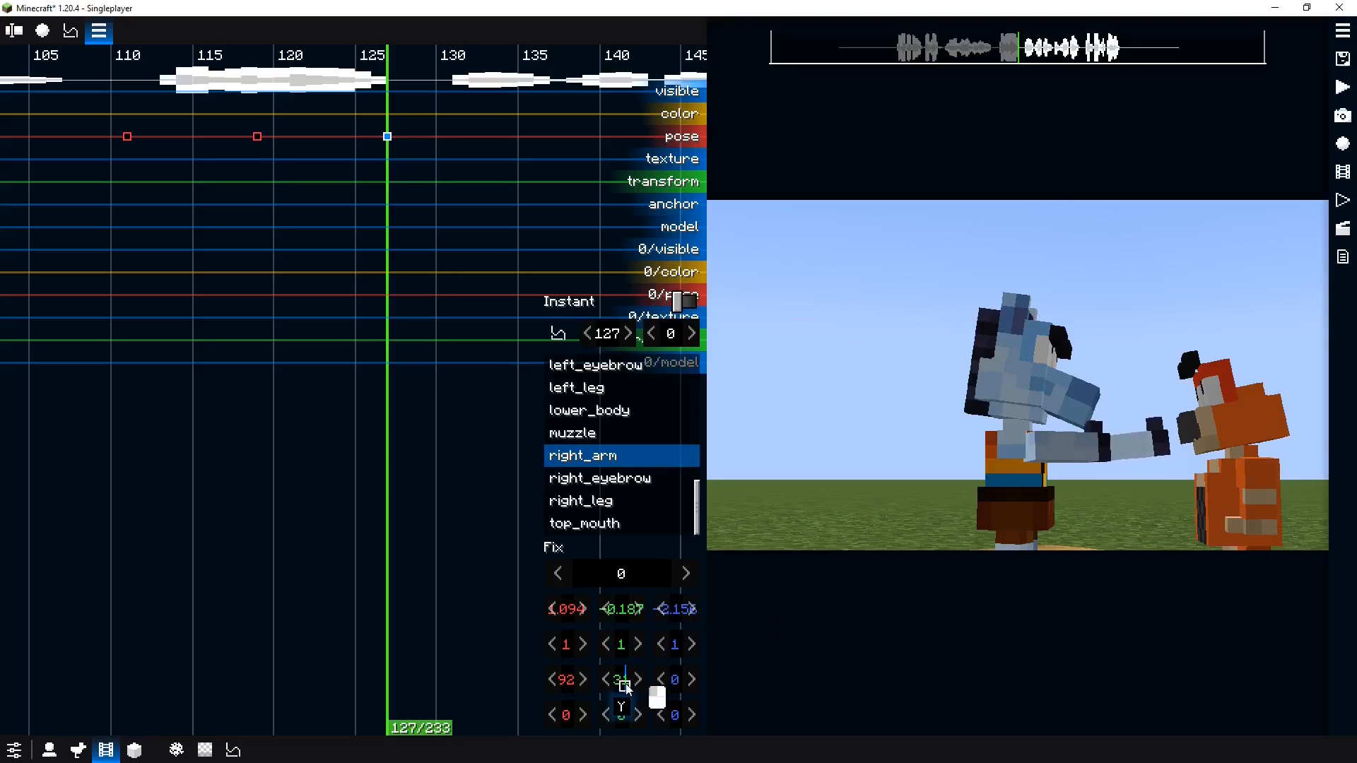
left_click_drag(626, 688, 634, 657)
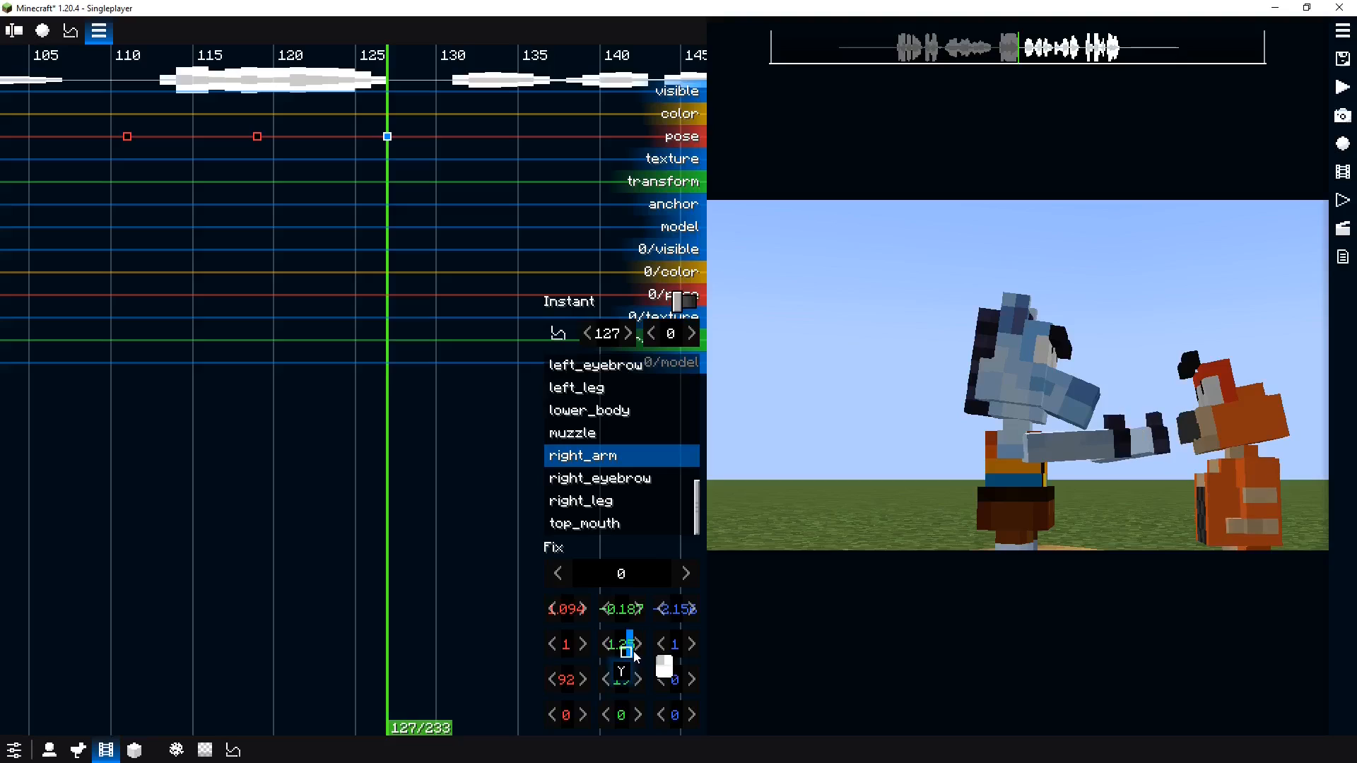
right_click(627, 621)
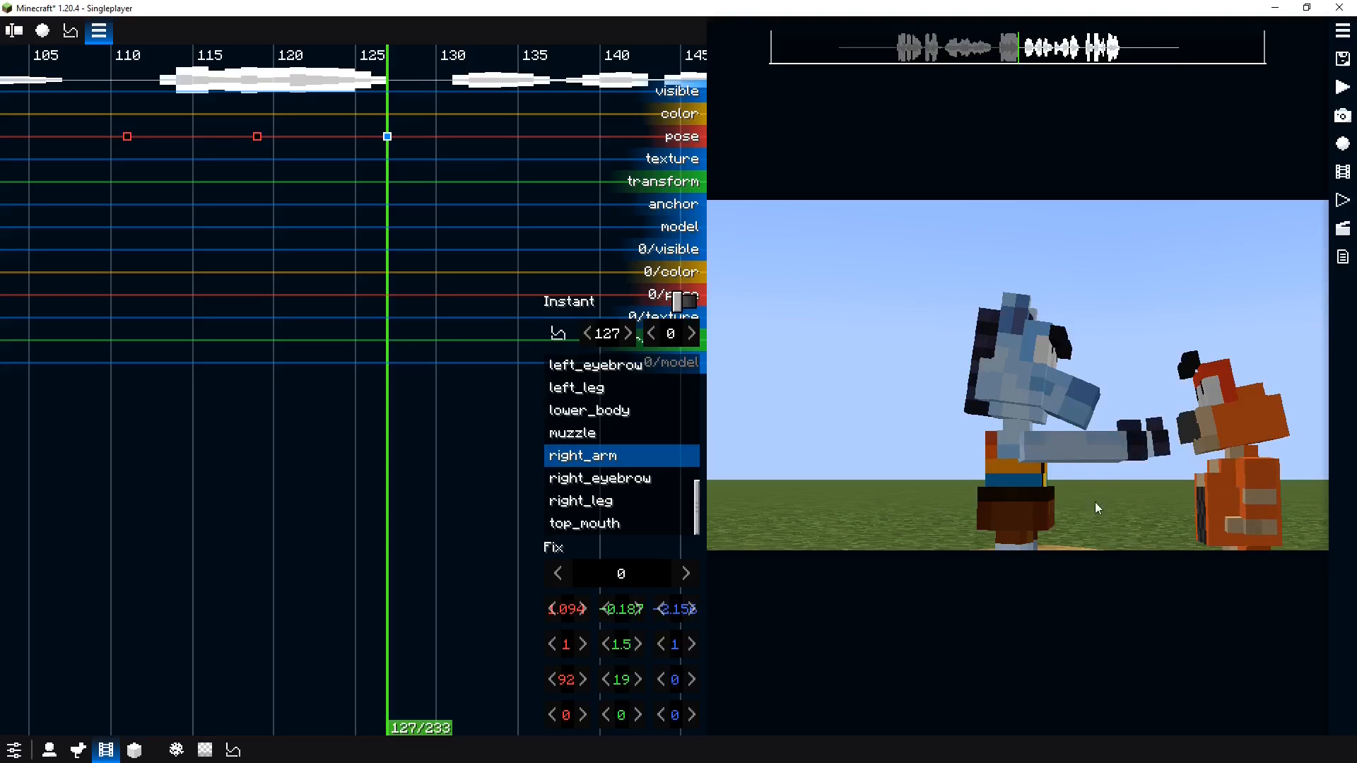
Paste the arm transform onto the left arm mirrored, with Y rotation -19° and X offset -1.09
left_click_drag(1095, 502, 1053, 564)
left_click(1119, 452)
right_click(670, 609)
left_click(677, 622)
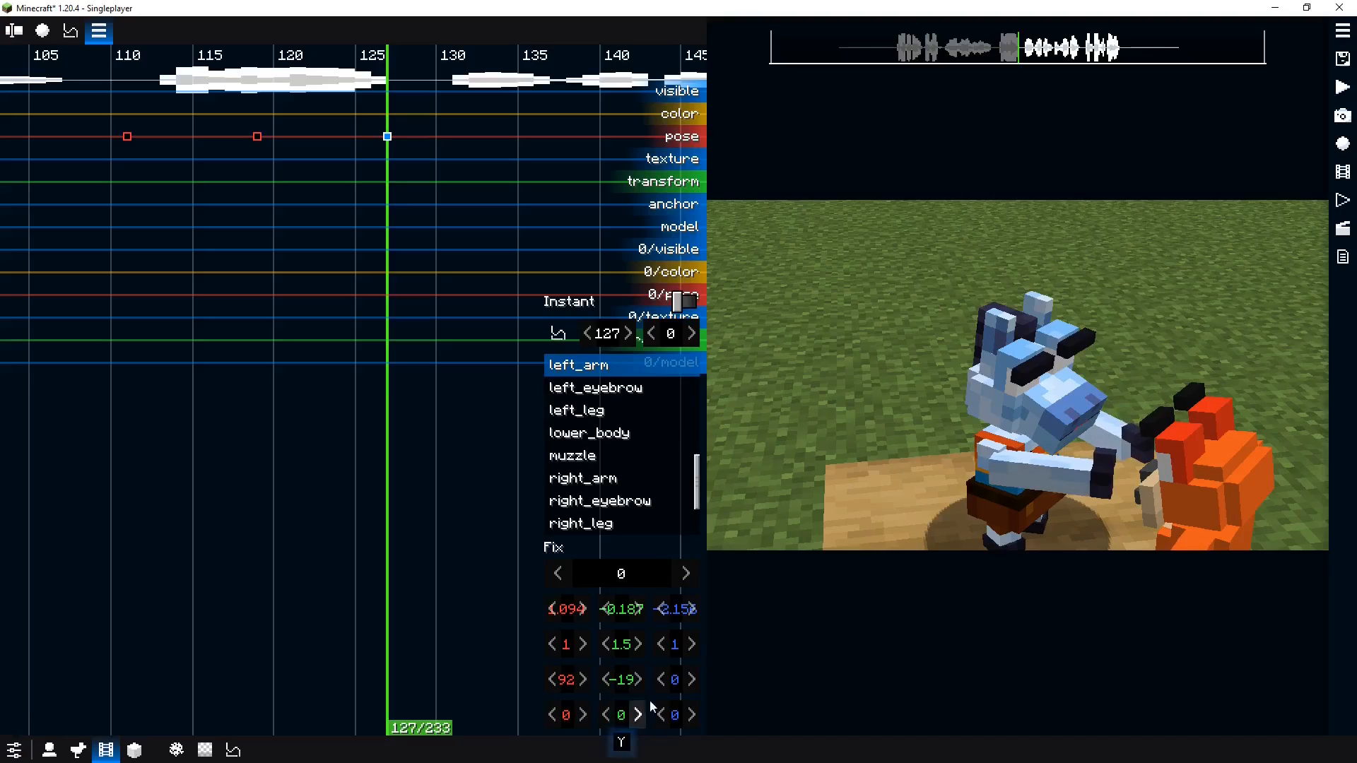
scroll(933, 531, "down", 5)
left_click_drag(940, 530, 821, 537)
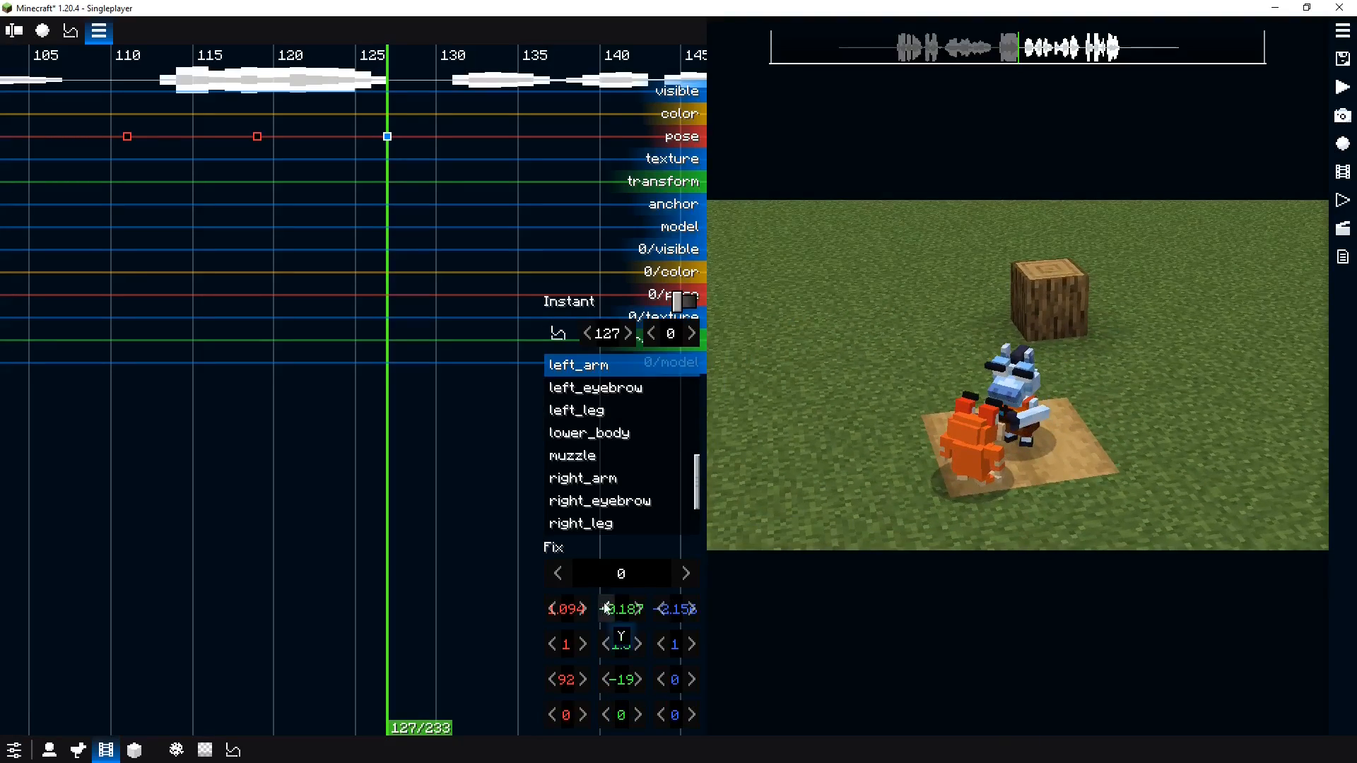
key("minus")
left_click_drag(1006, 479, 1027, 452)
scroll(904, 468, "up", 5)
key("o")
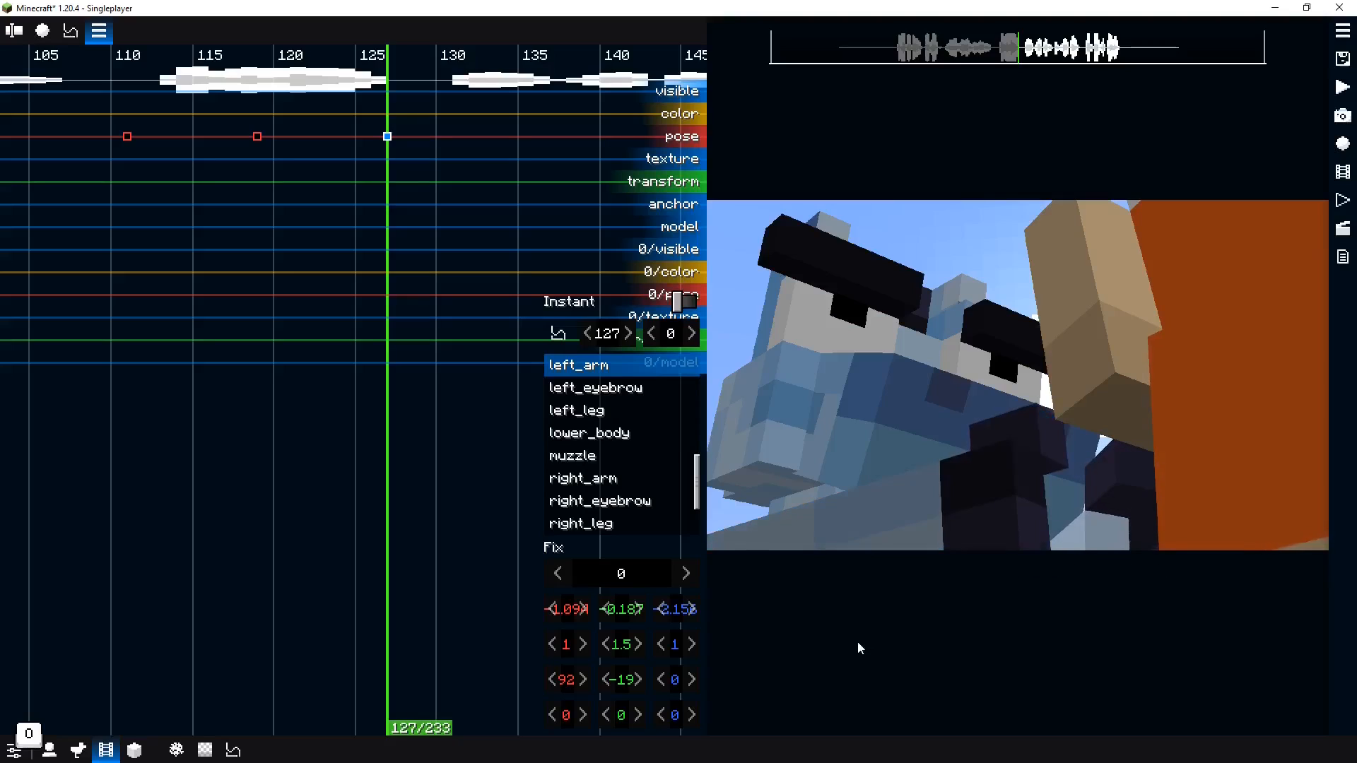
Preview the punch animation from around tick 110
left_click(325, 366)
key("space")
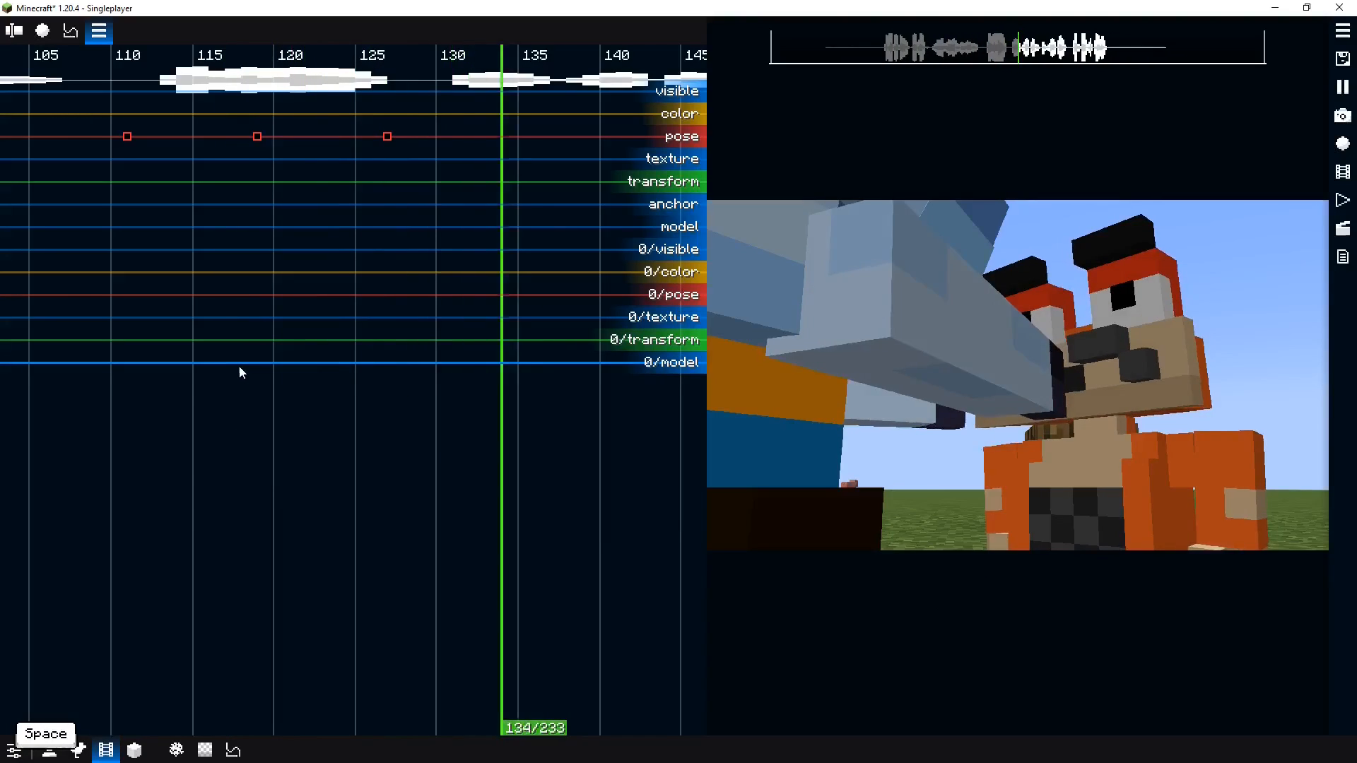
key("space")
left_click_drag(242, 363, 127, 351)
key("space")
key("space")
Set Fix to 1 for both the right and left arms on the tick 119 pose keyframe
left_click(272, 143)
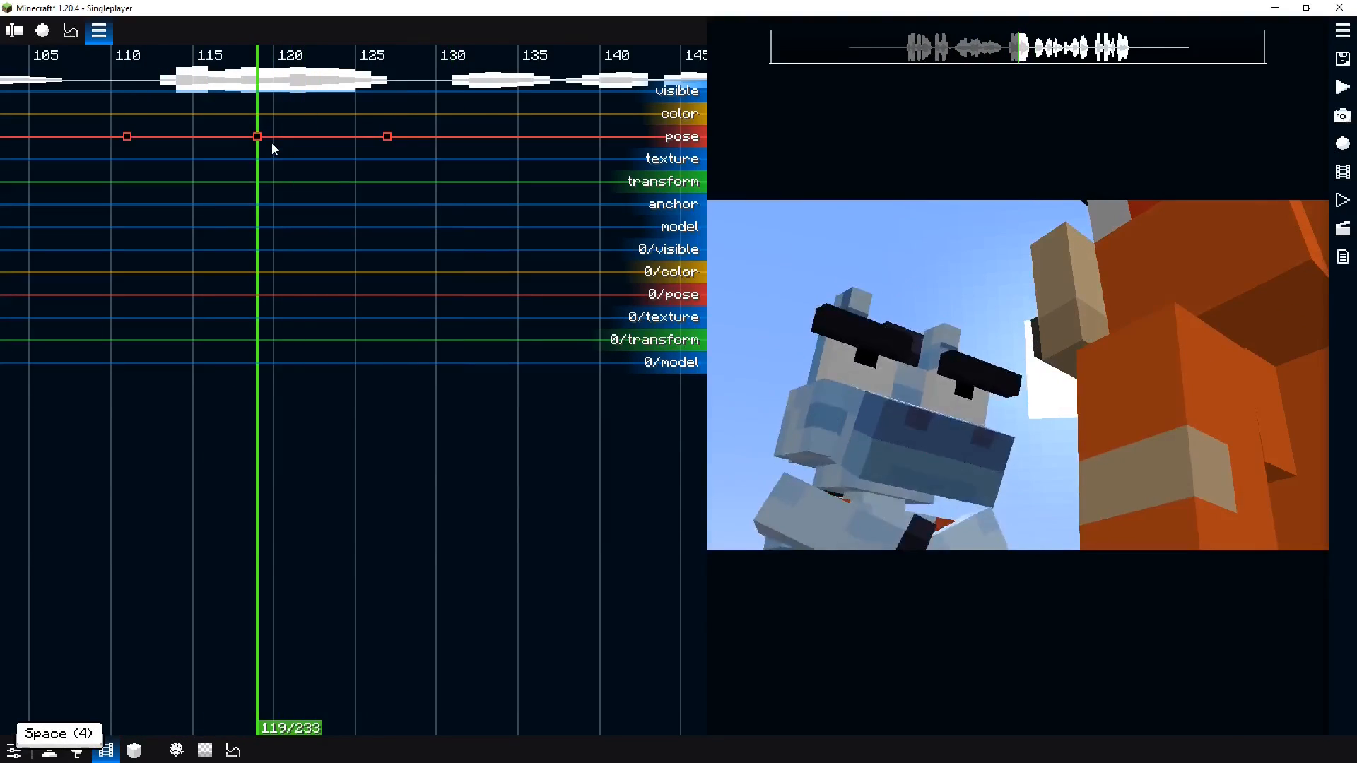
left_click(258, 137)
left_click(846, 533)
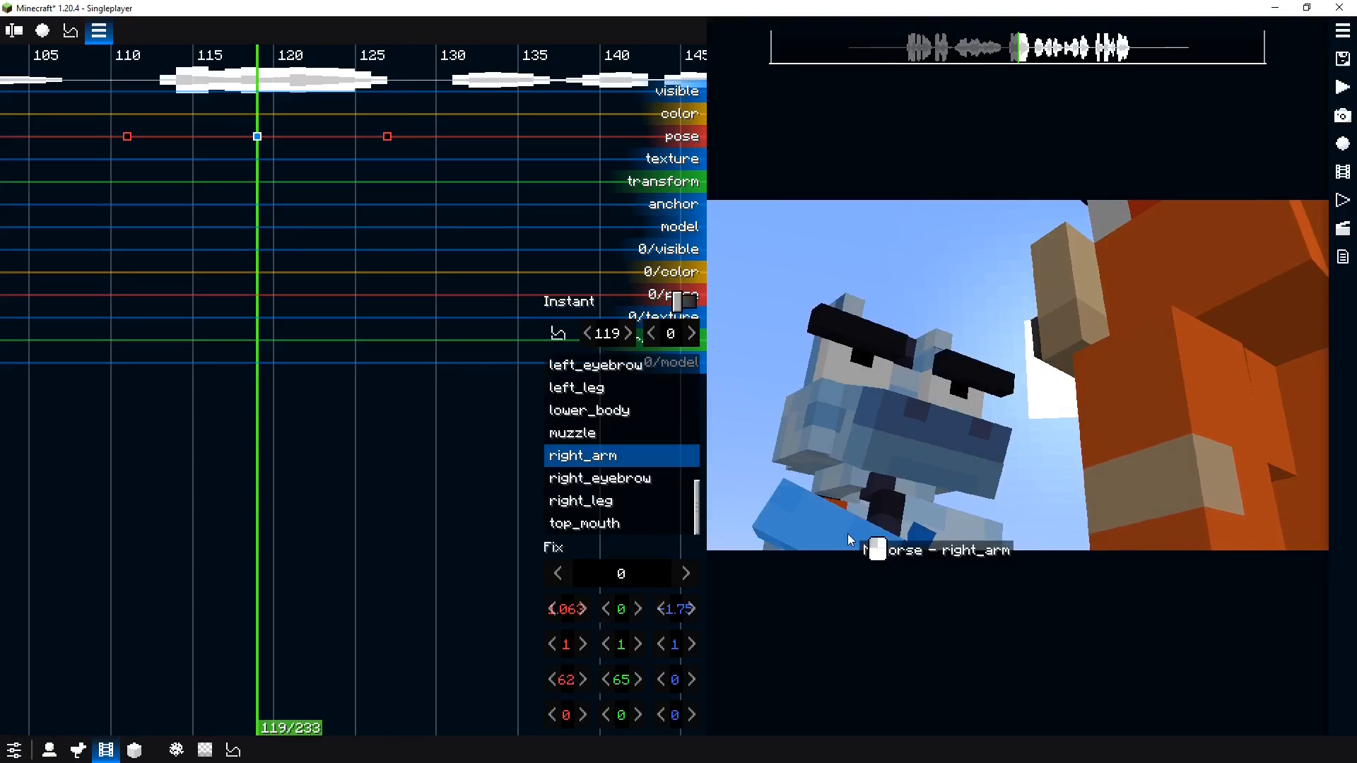
left_click(630, 574)
type("1")
left_click(952, 516)
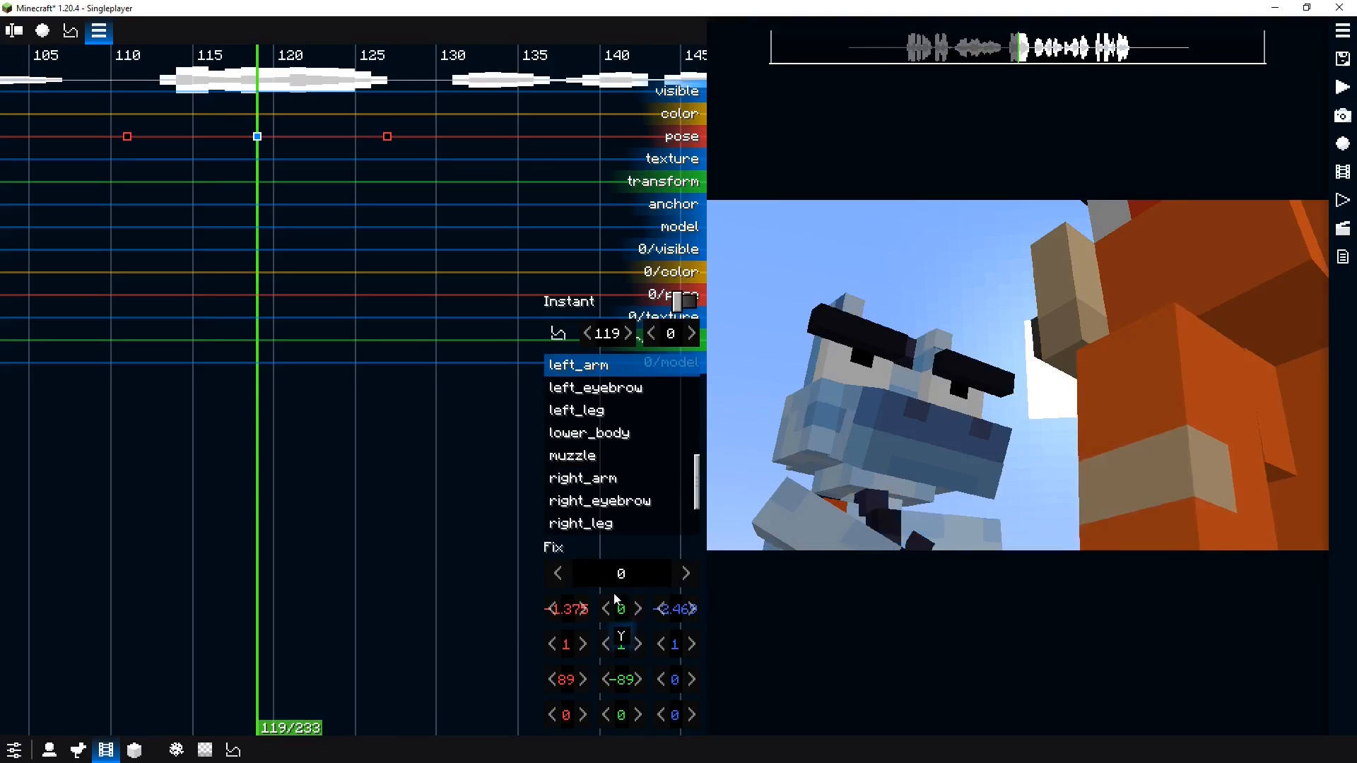
left_click(617, 575)
type("1")
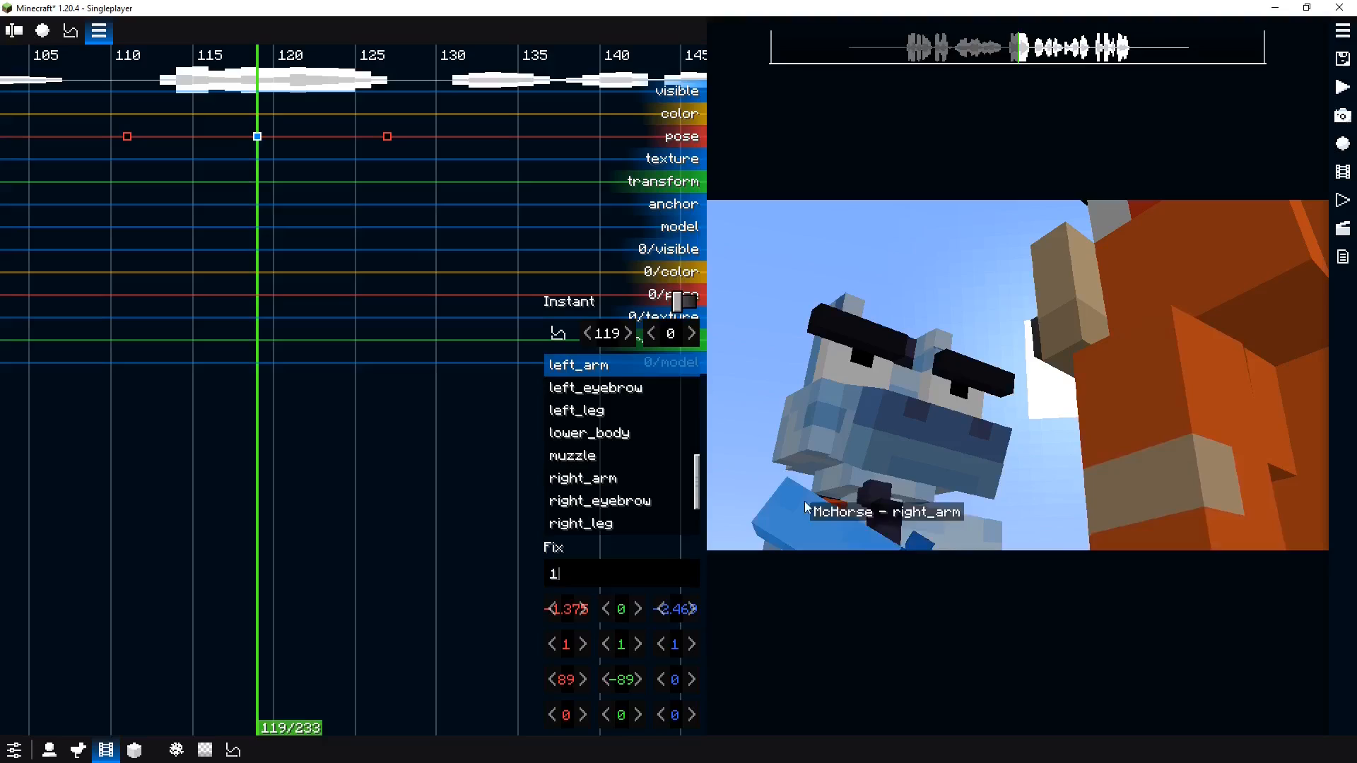
Check both arms' Fix value on the tick 127 pose keyframe and preview the animation
left_click(387, 137)
left_click(819, 494)
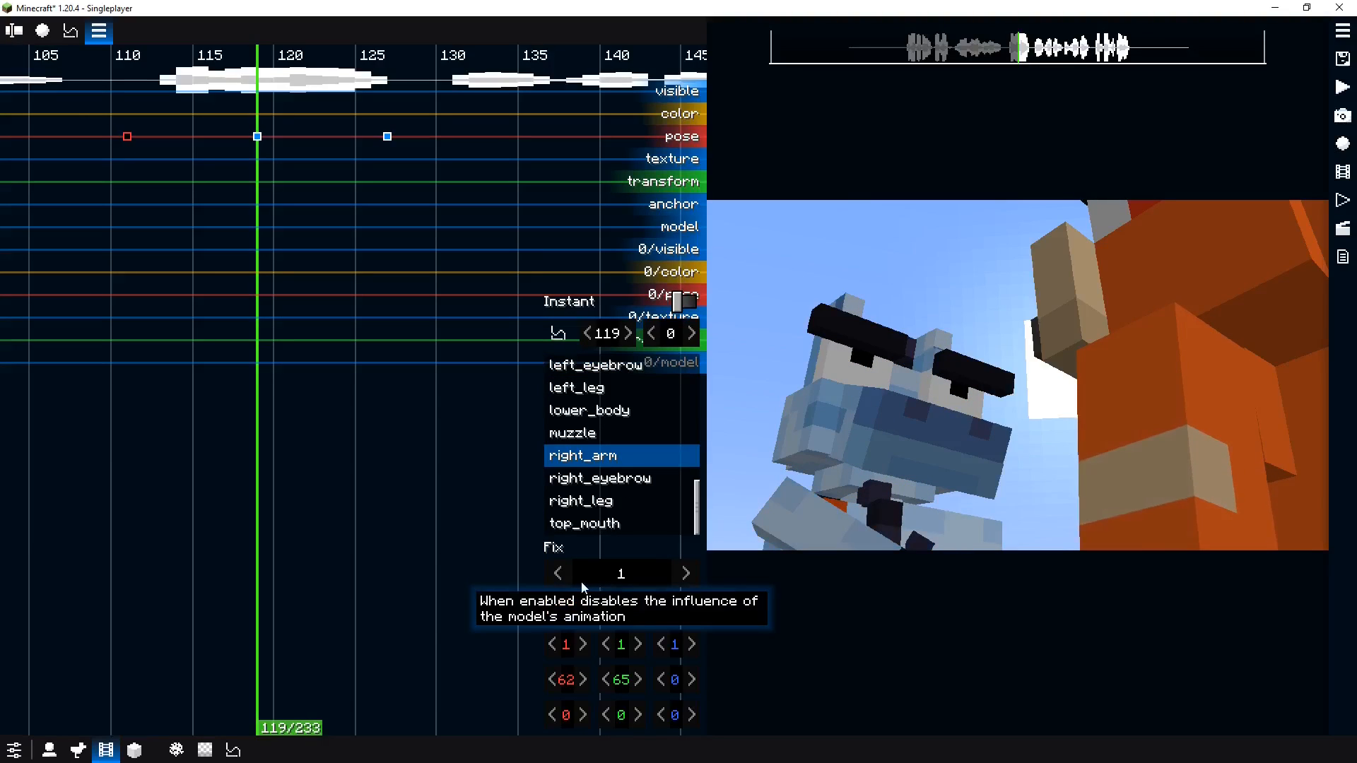
left_click_drag(355, 252, 396, 244)
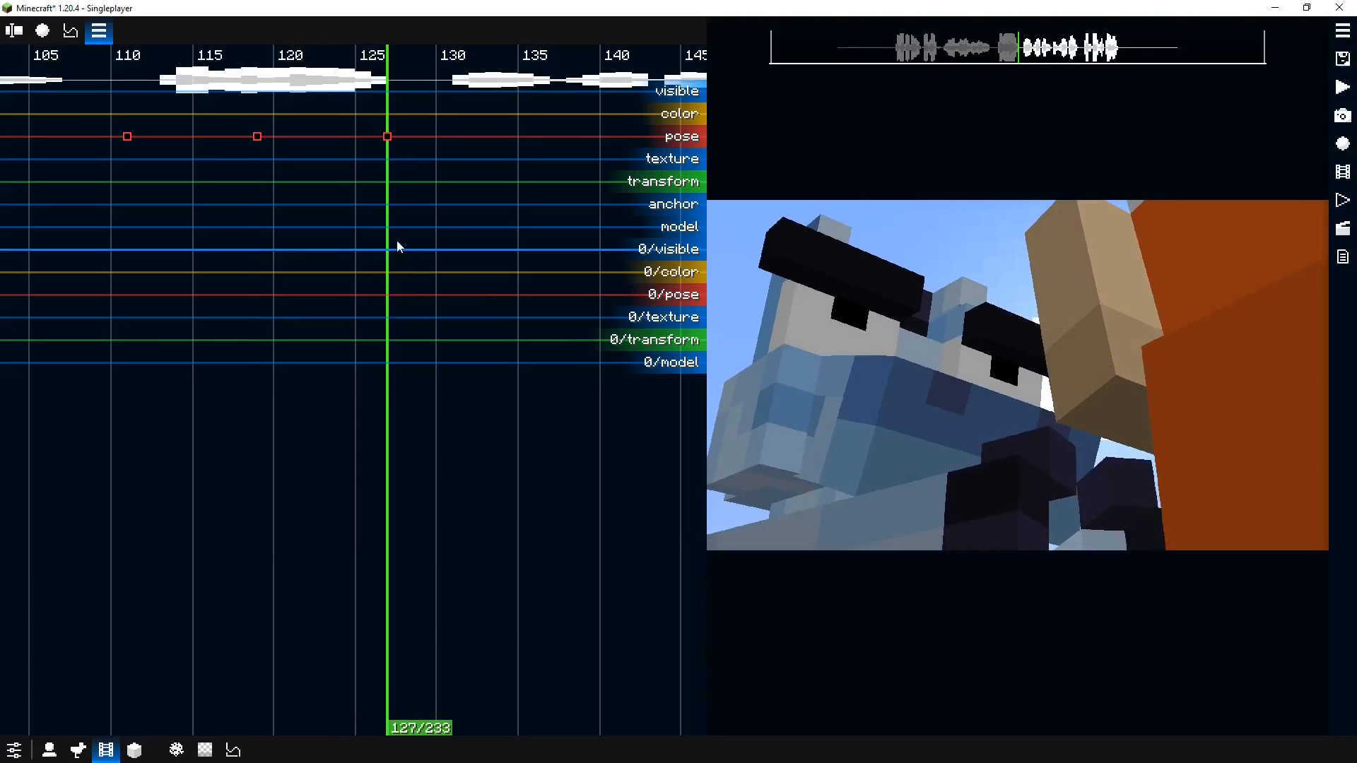
left_click(918, 521)
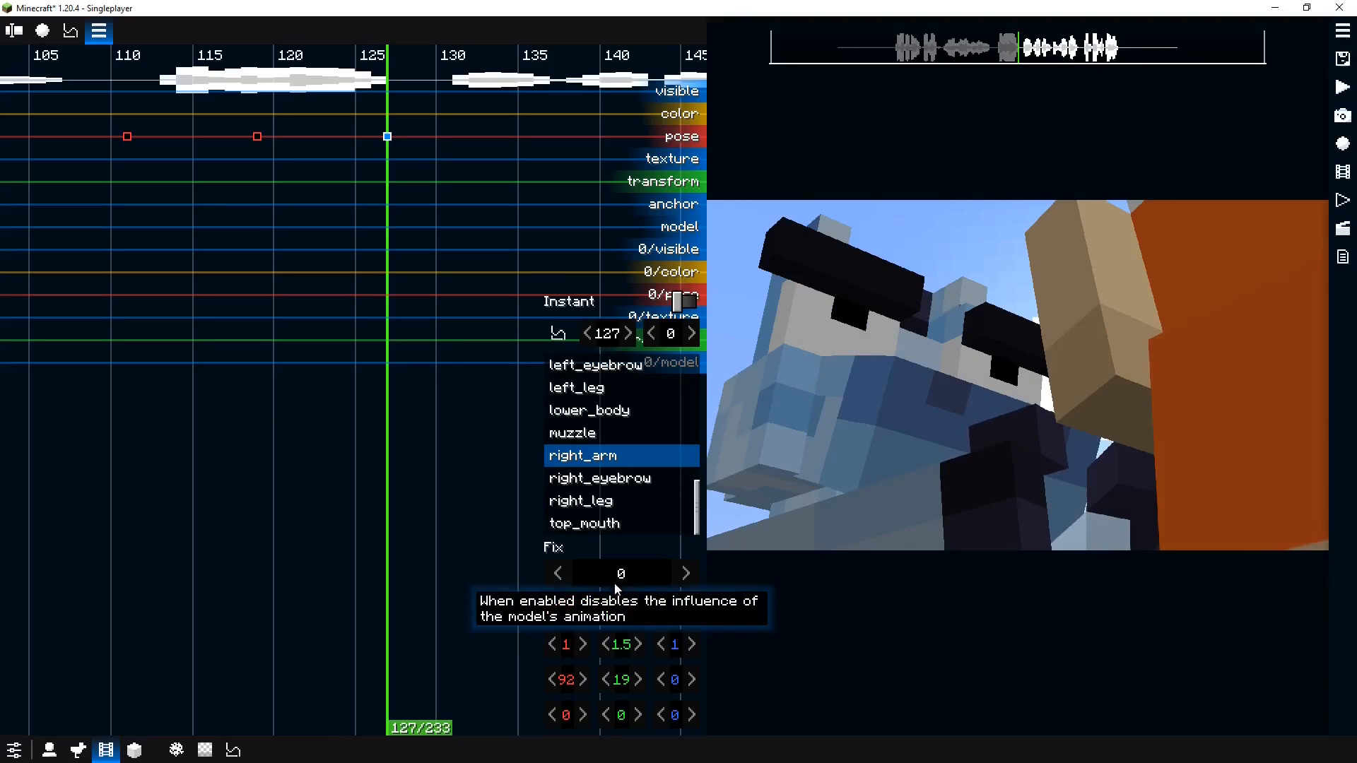
left_click_drag(359, 393, 387, 400)
left_click(940, 497)
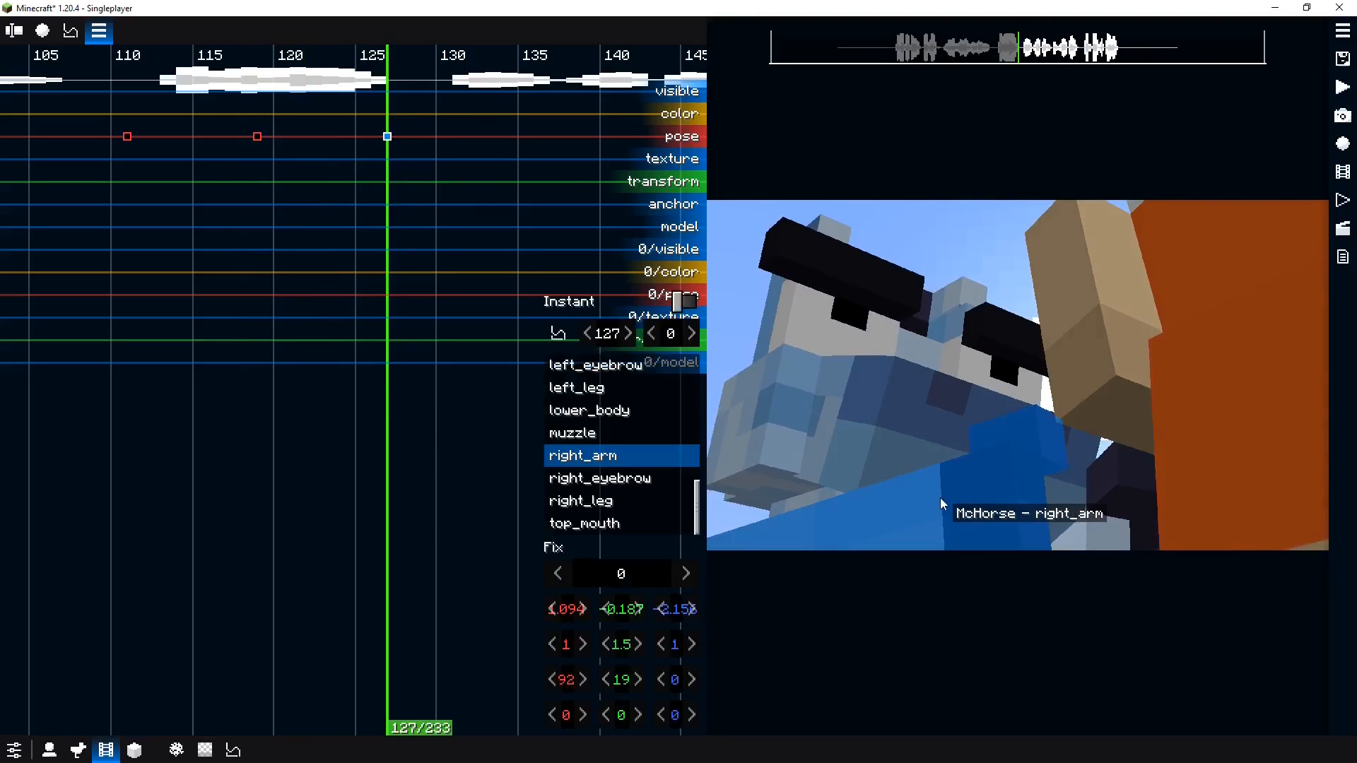
left_click(633, 581)
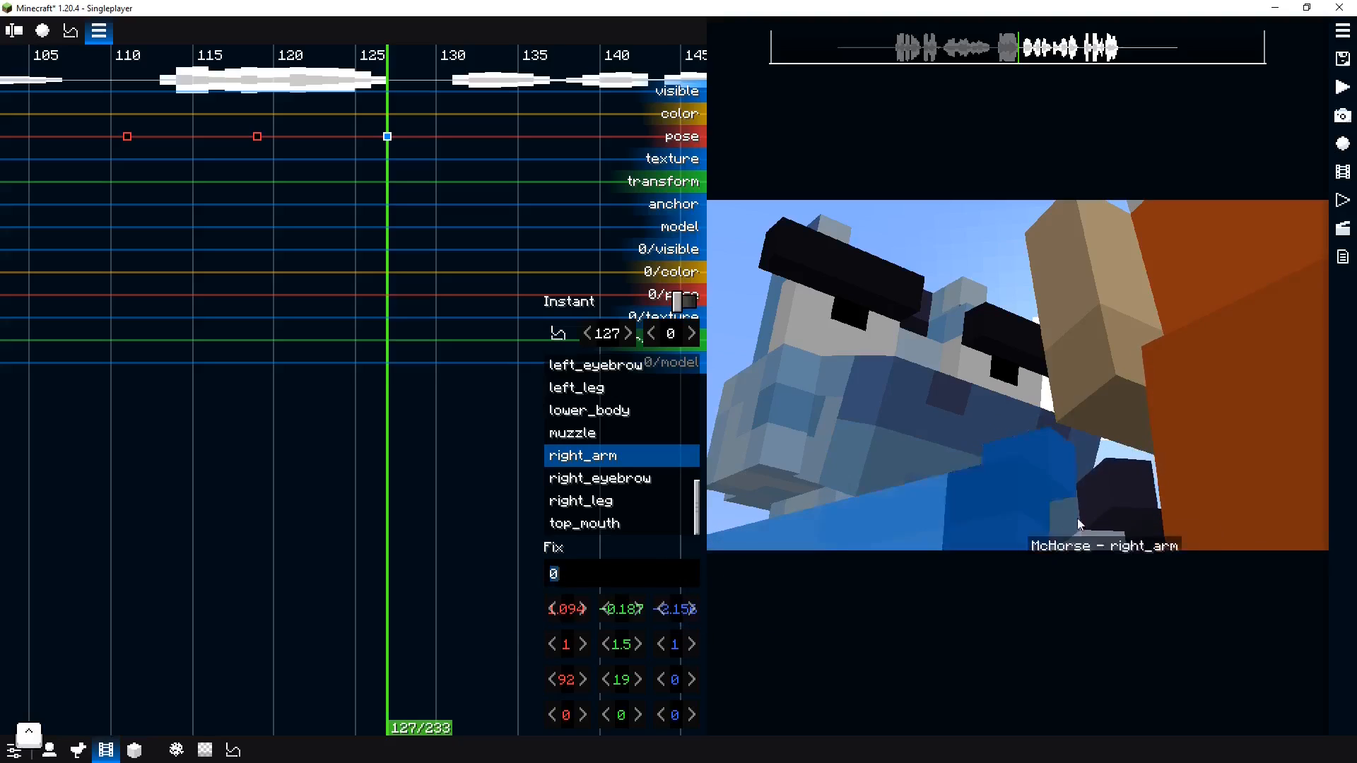
left_click(1123, 506)
left_click(621, 573)
key("space")
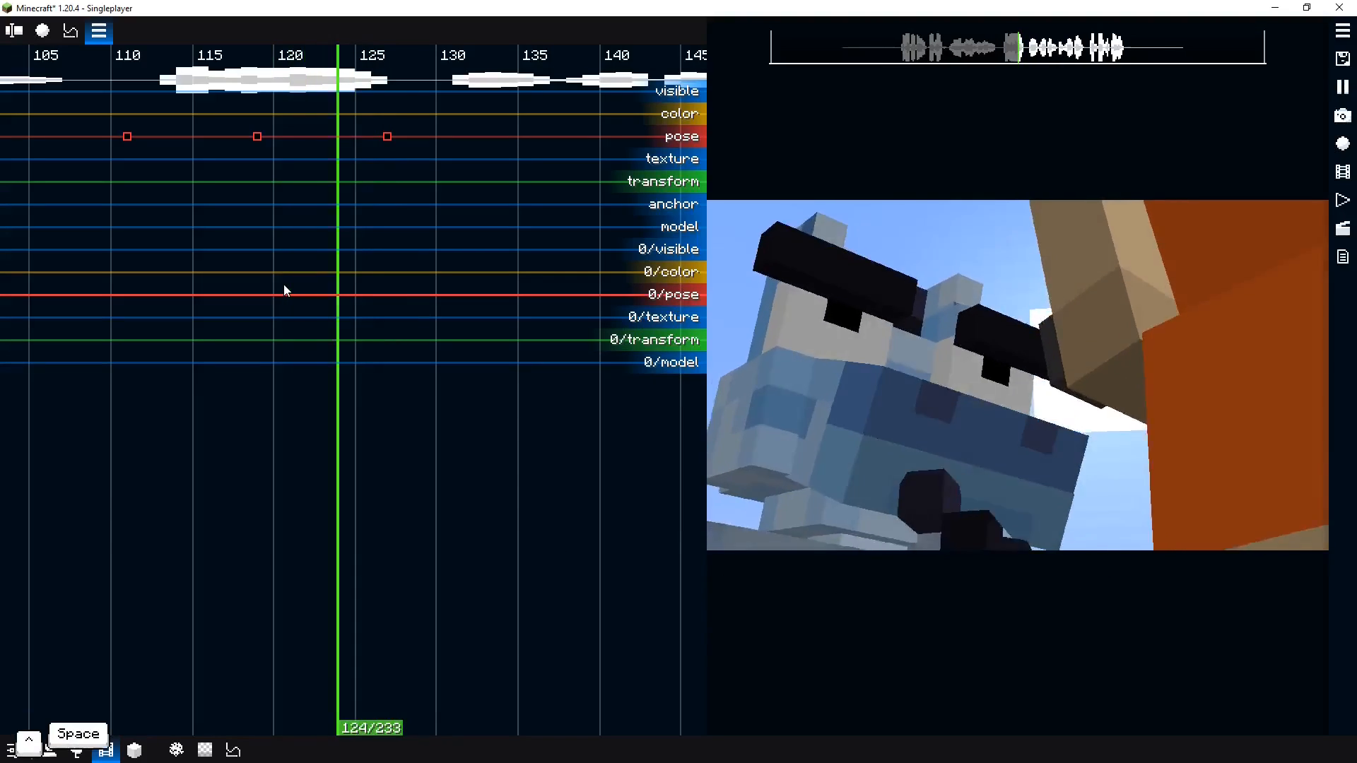
key("space")
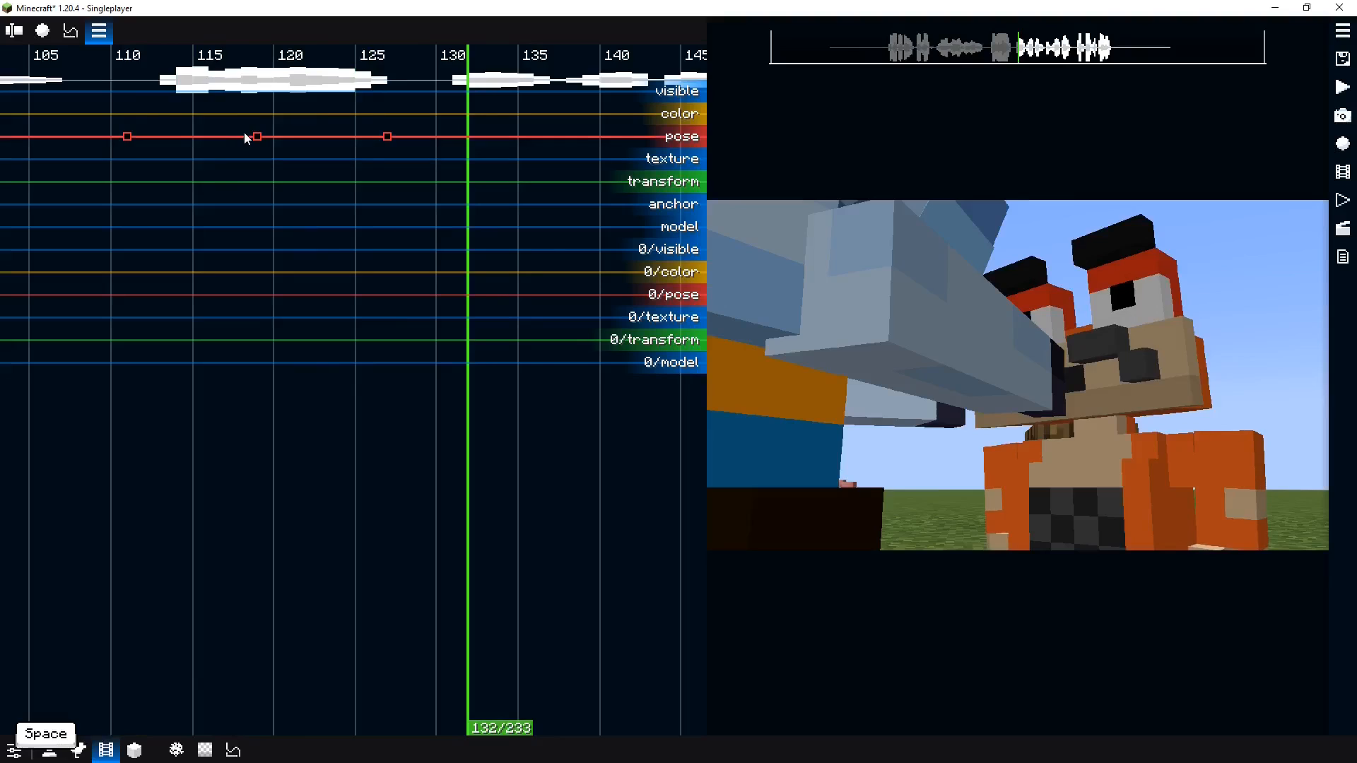
Set the tick 119 pose keyframe's interpolation to Back In/out
left_click(257, 137)
left_click(554, 329)
key("b")
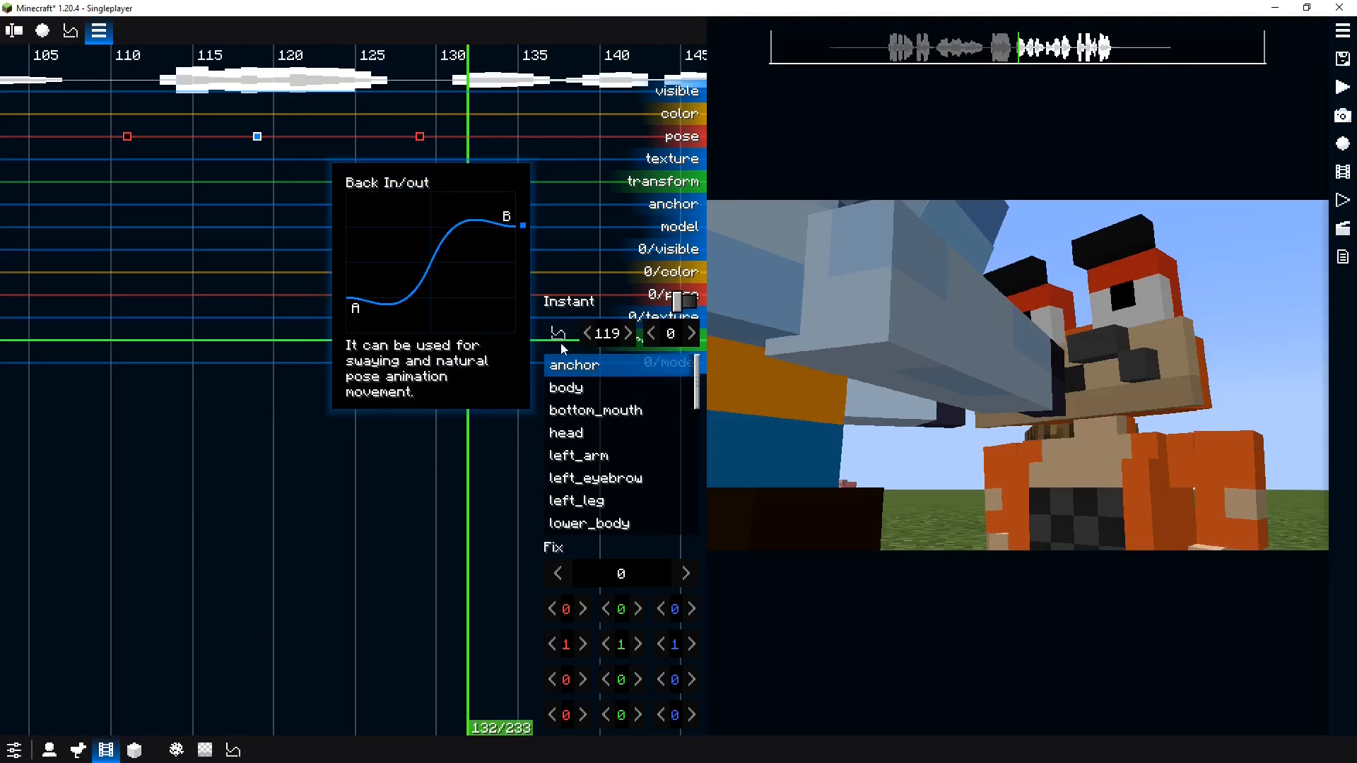
Play back the punch sequence to review the eased motion
key("space")
key("space")
key("space")
key("space")
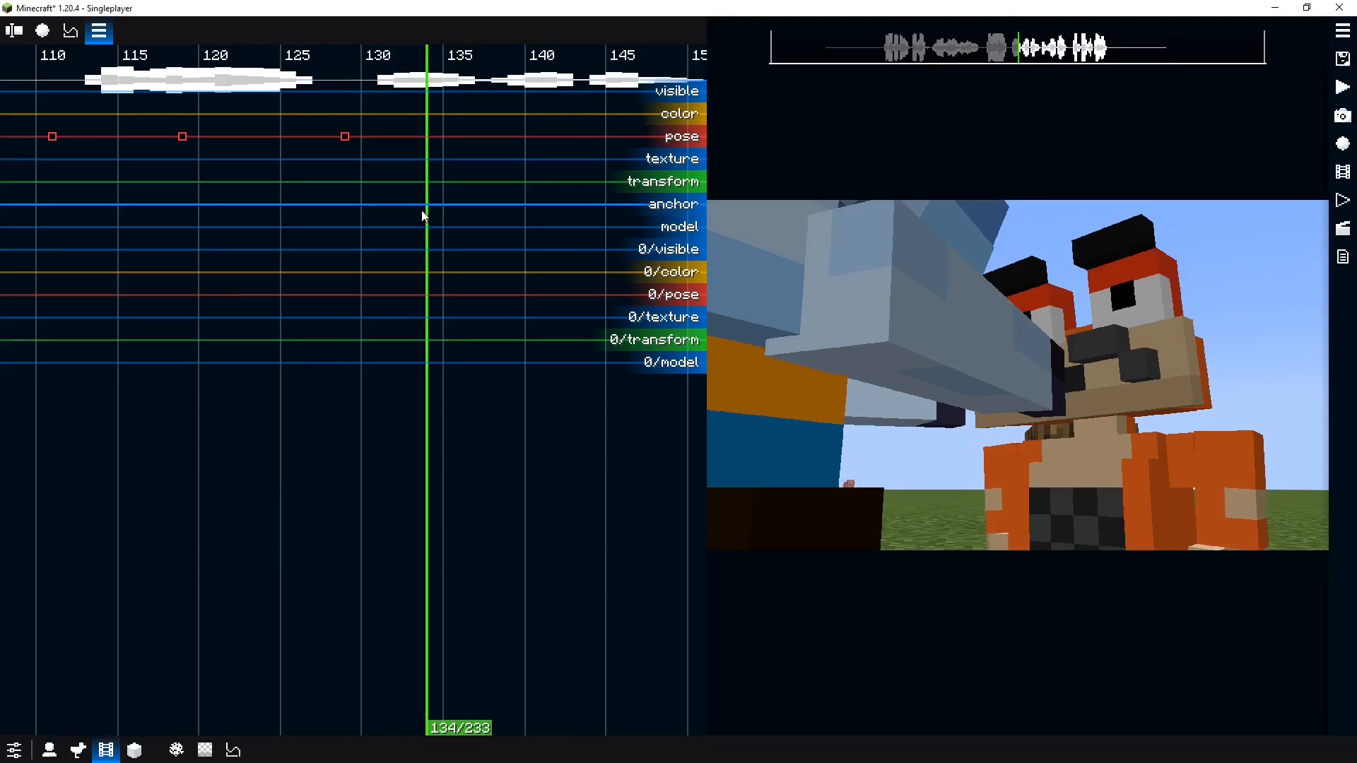
key("space")
key("space")
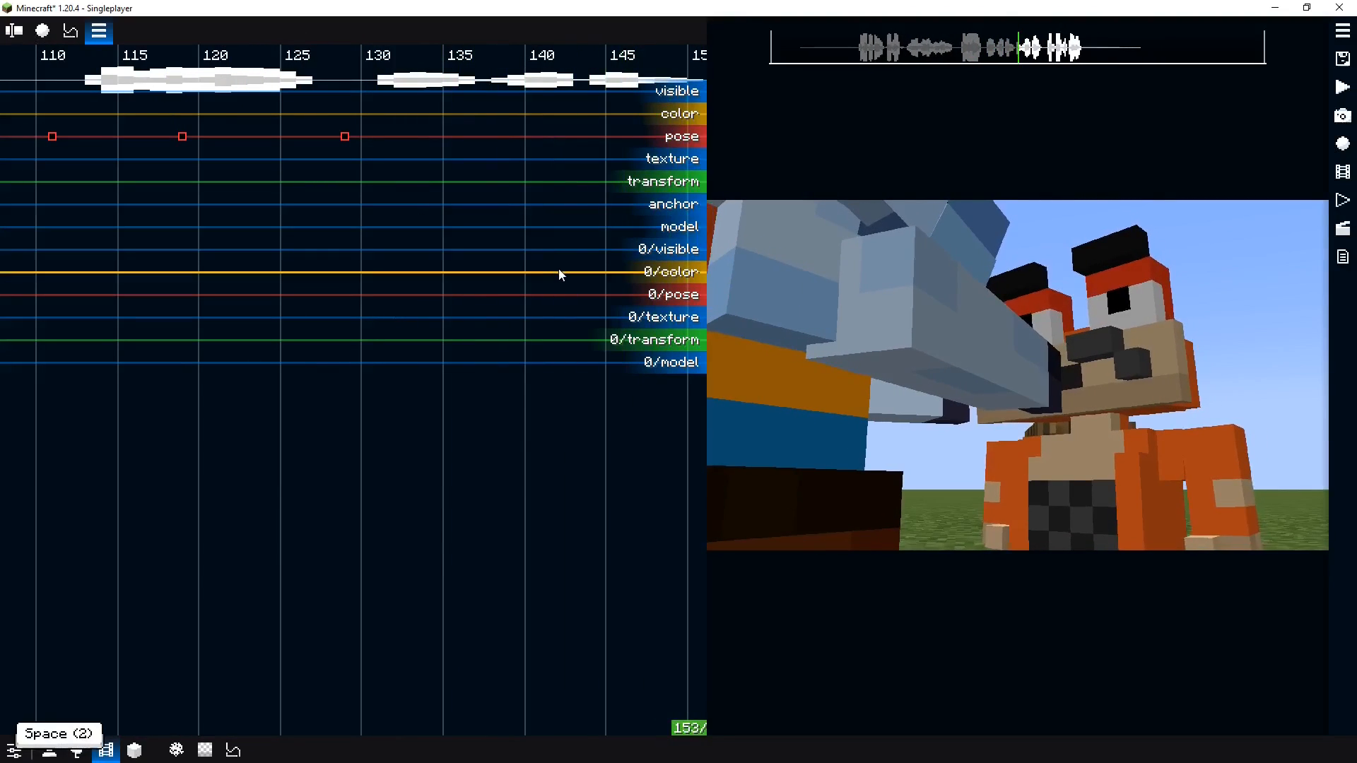
left_click(248, 217)
key("space")
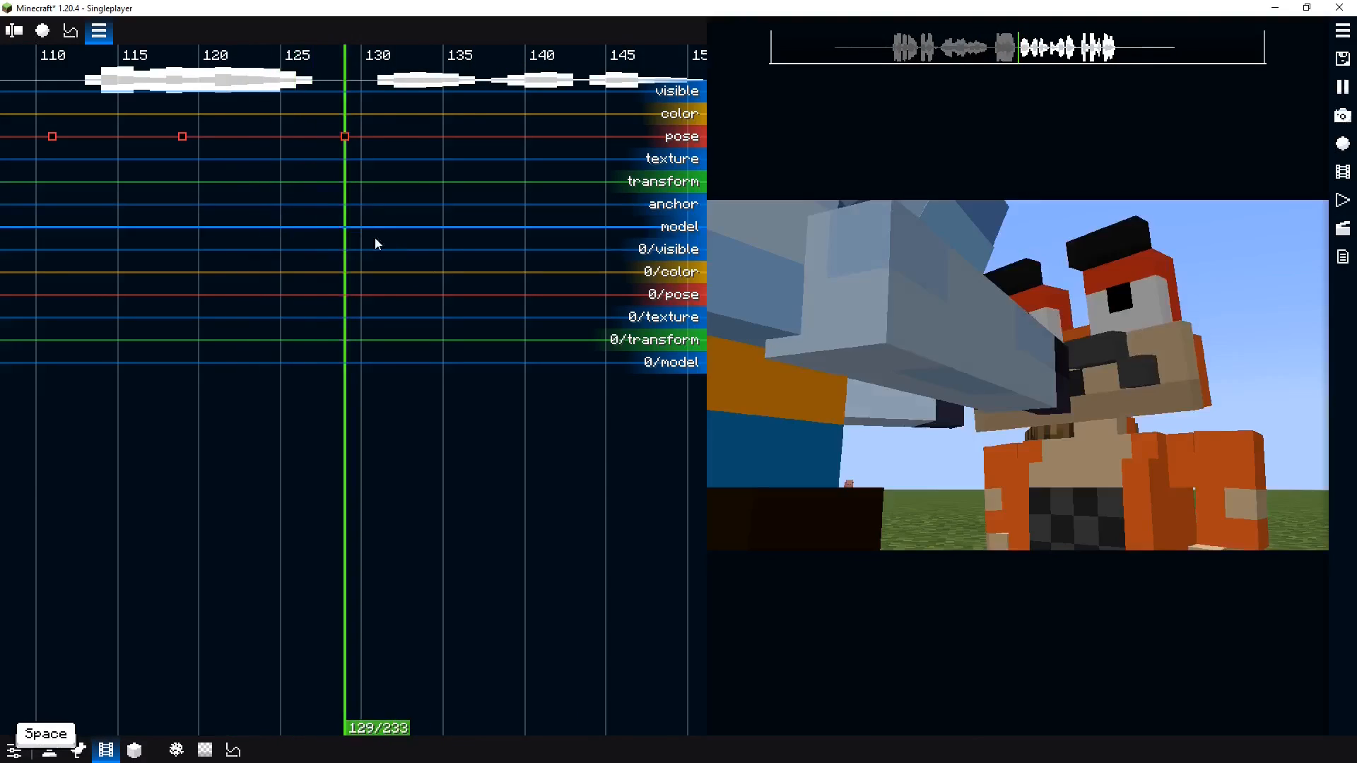
key("space")
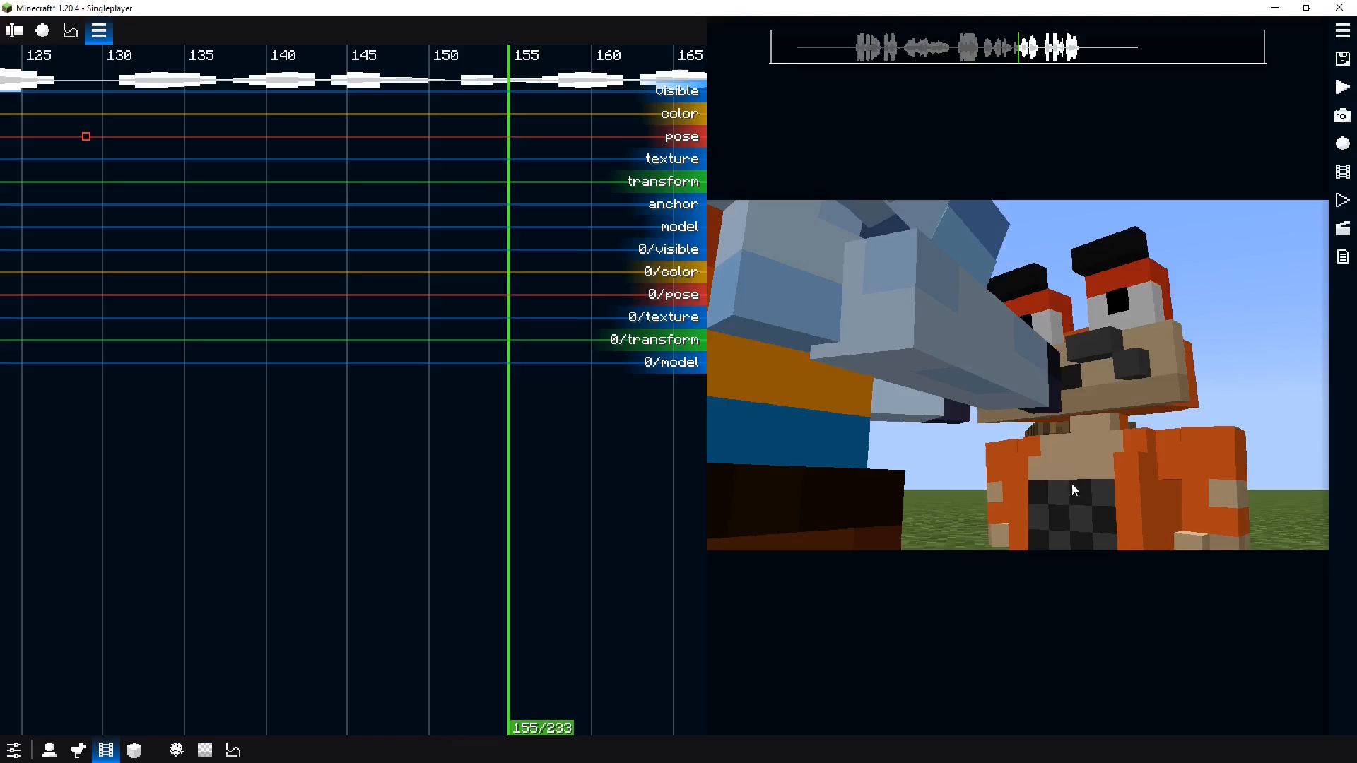
left_click(315, 246)
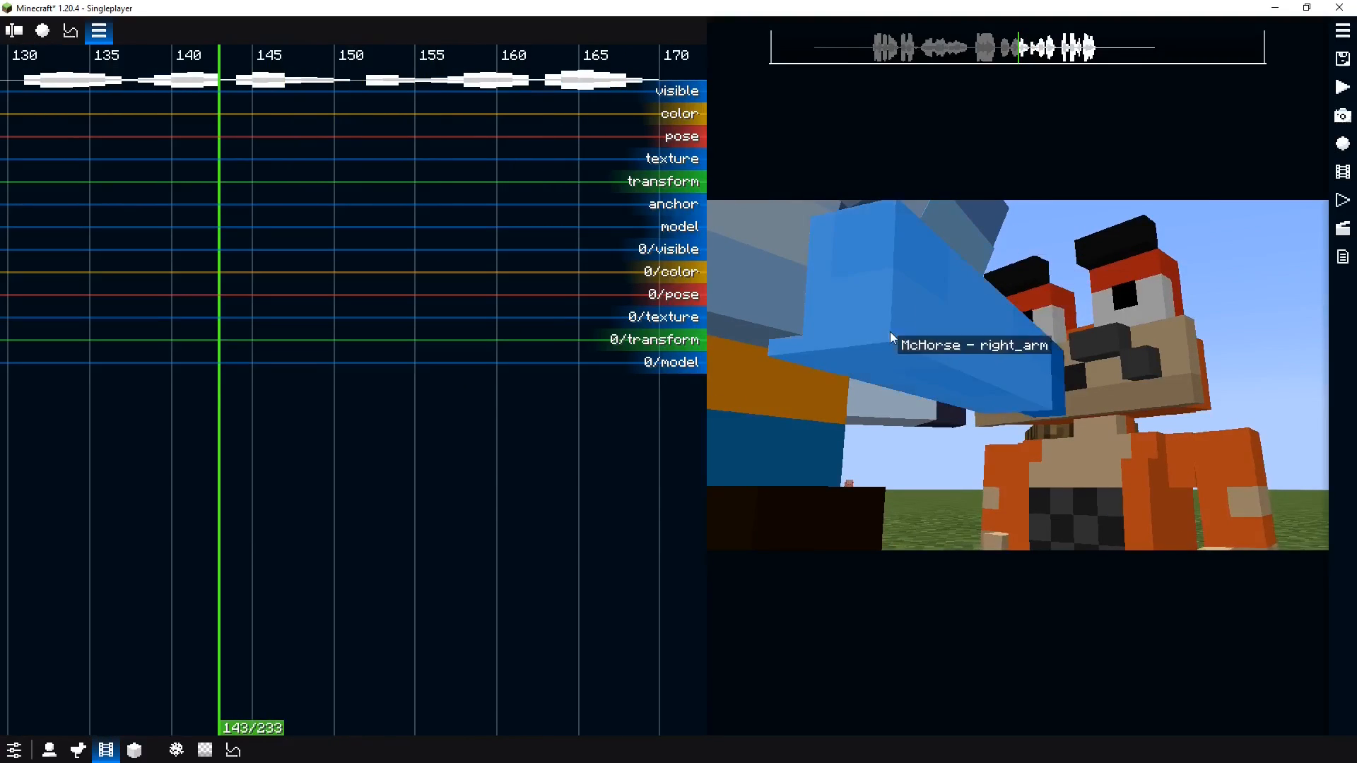
key("space")
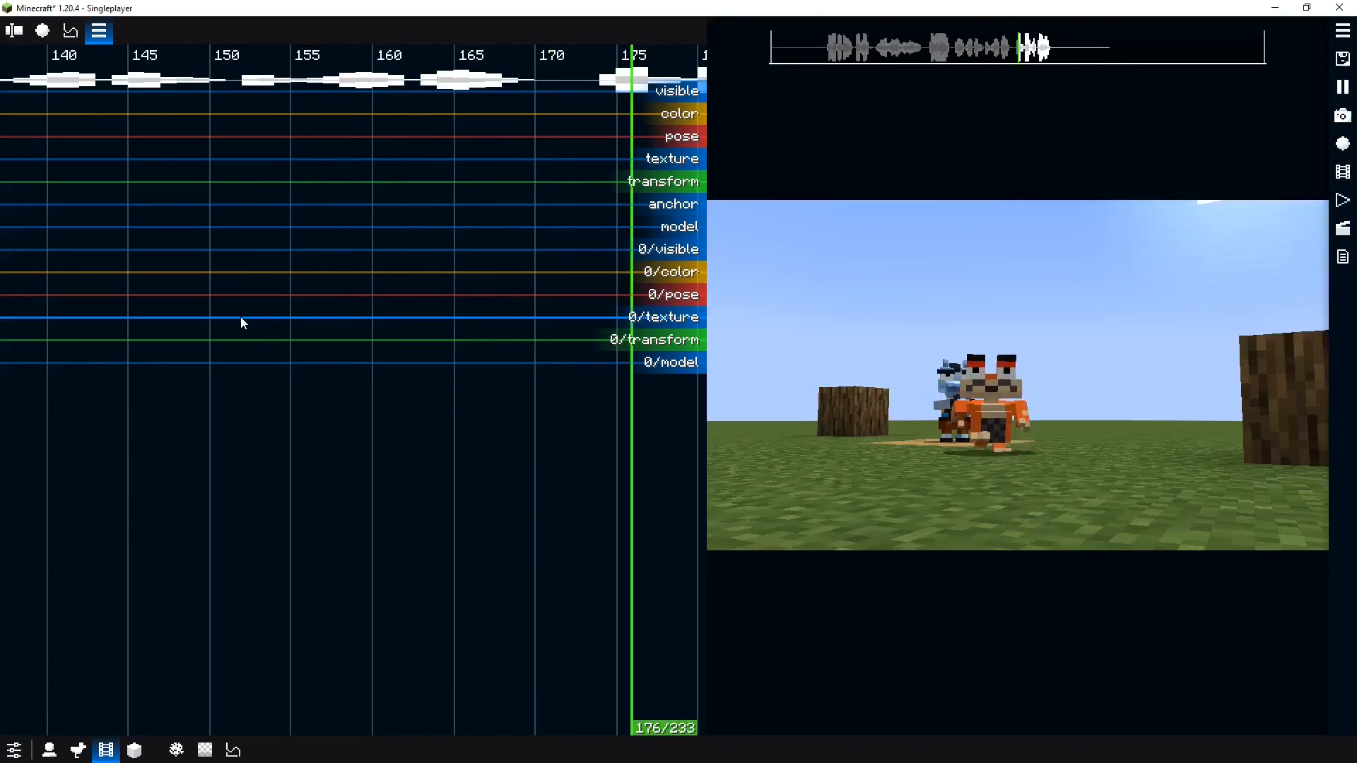
key("space")
Add a pose keyframe for the blue actor at tick 177
left_click_drag(508, 212, 356, 195)
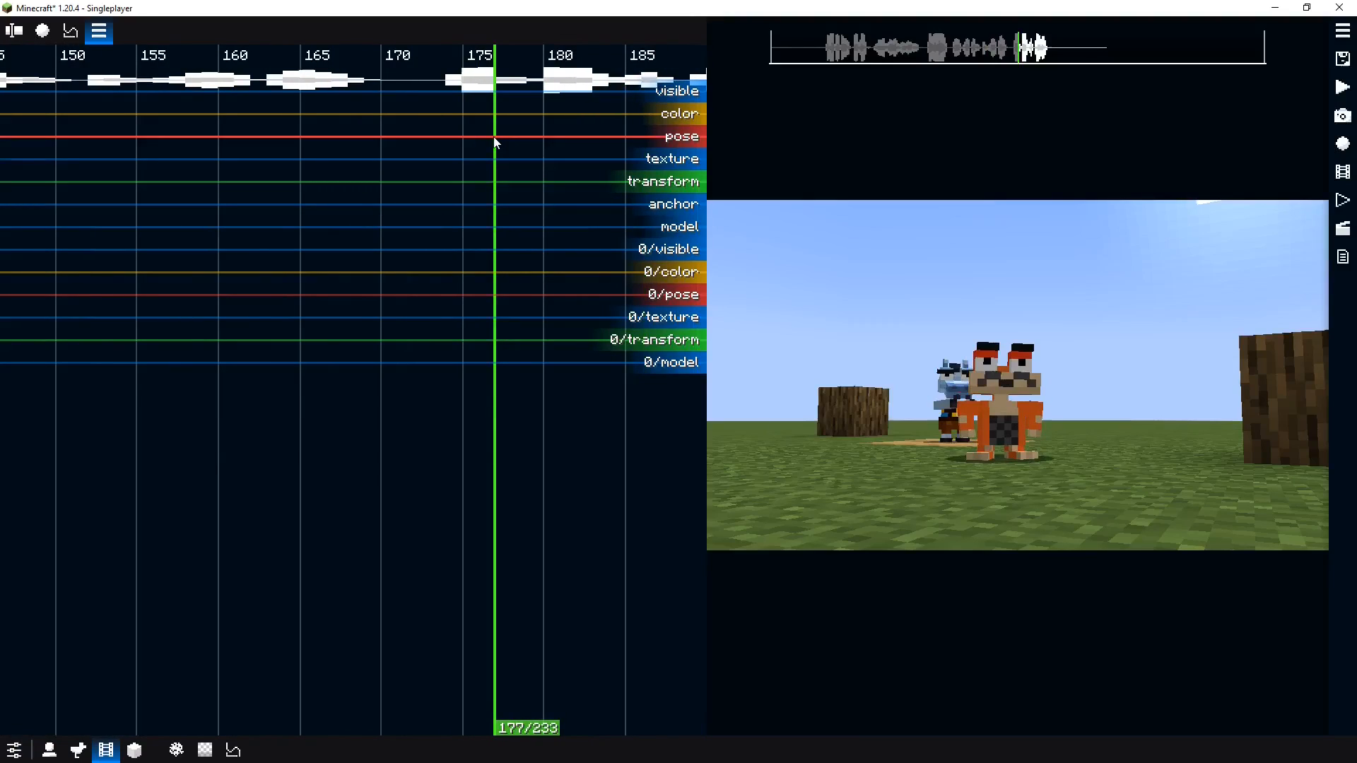
double_click(494, 138)
key("space")
key("space")
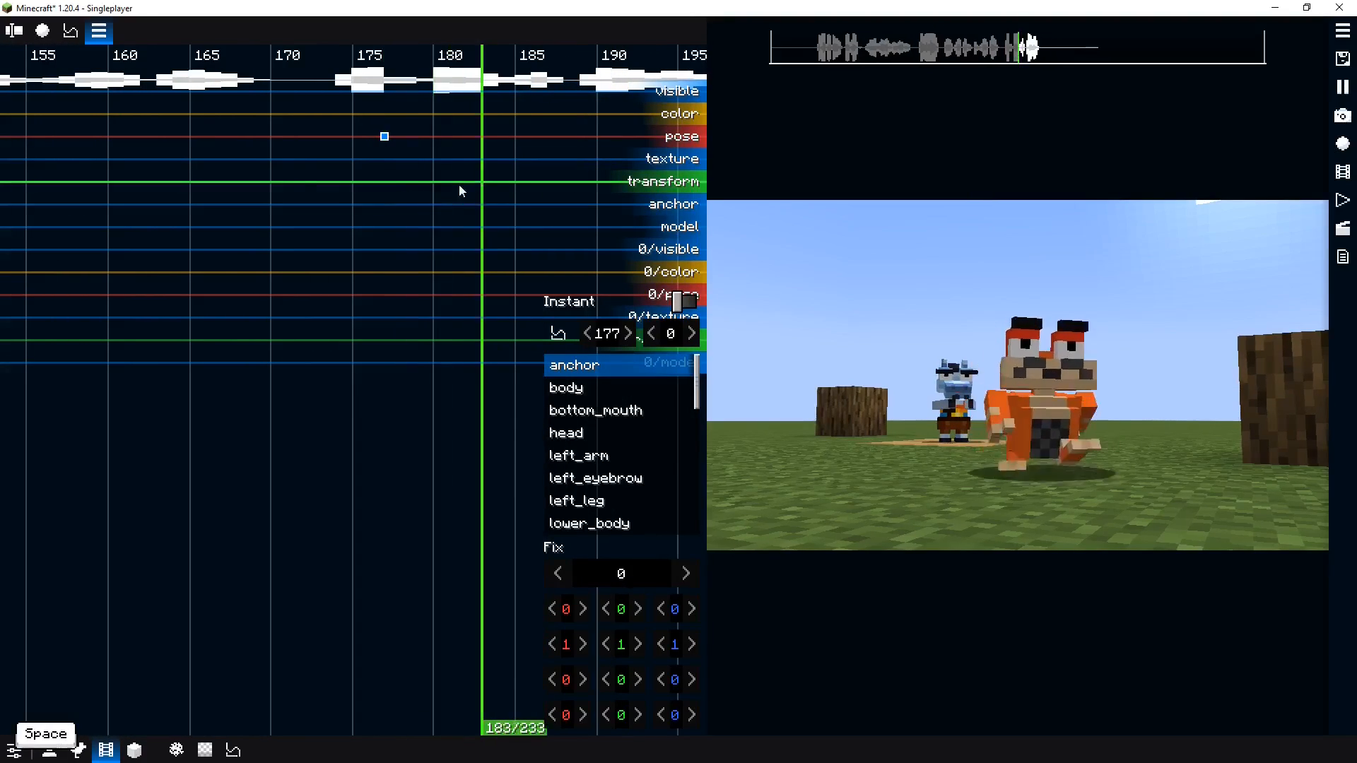
Add a pose keyframe at tick 190 and reset its pose
right_click(633, 450)
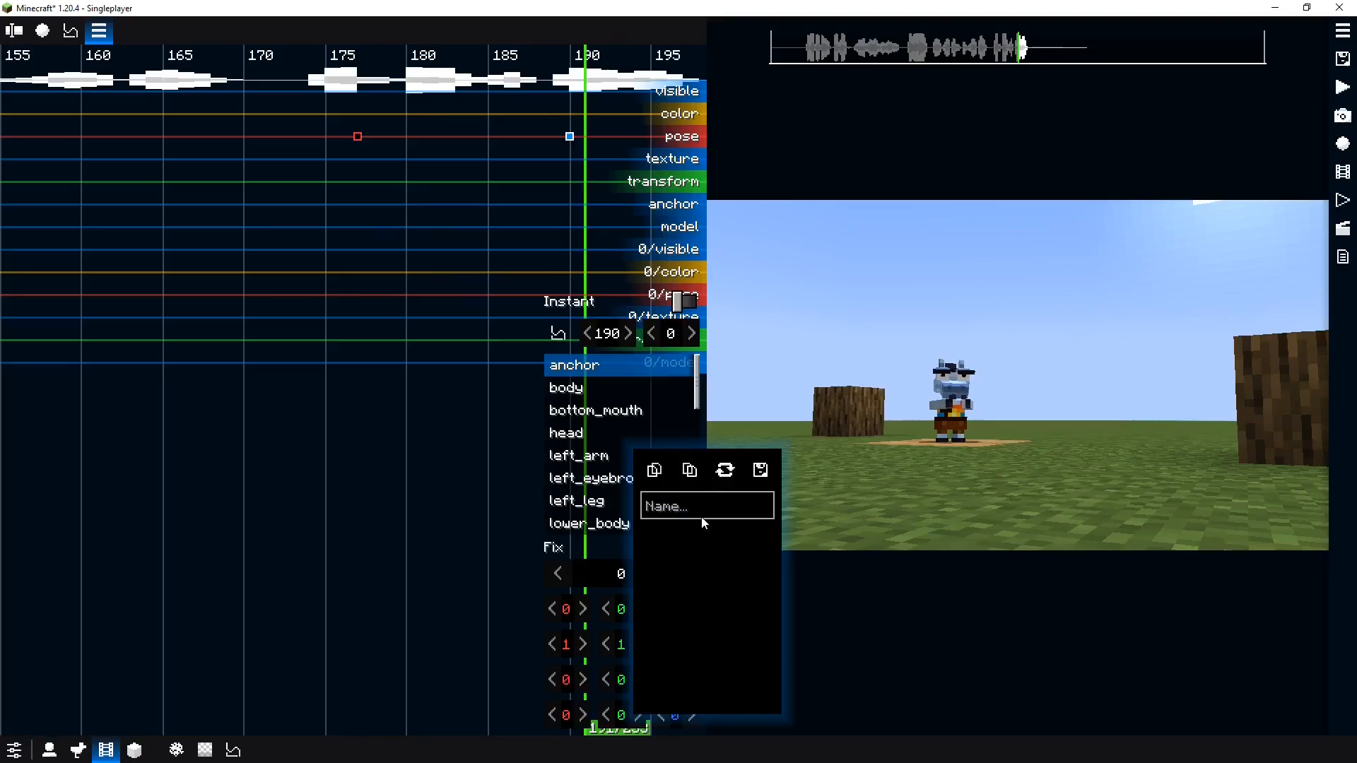
left_click_drag(466, 225, 574, 194)
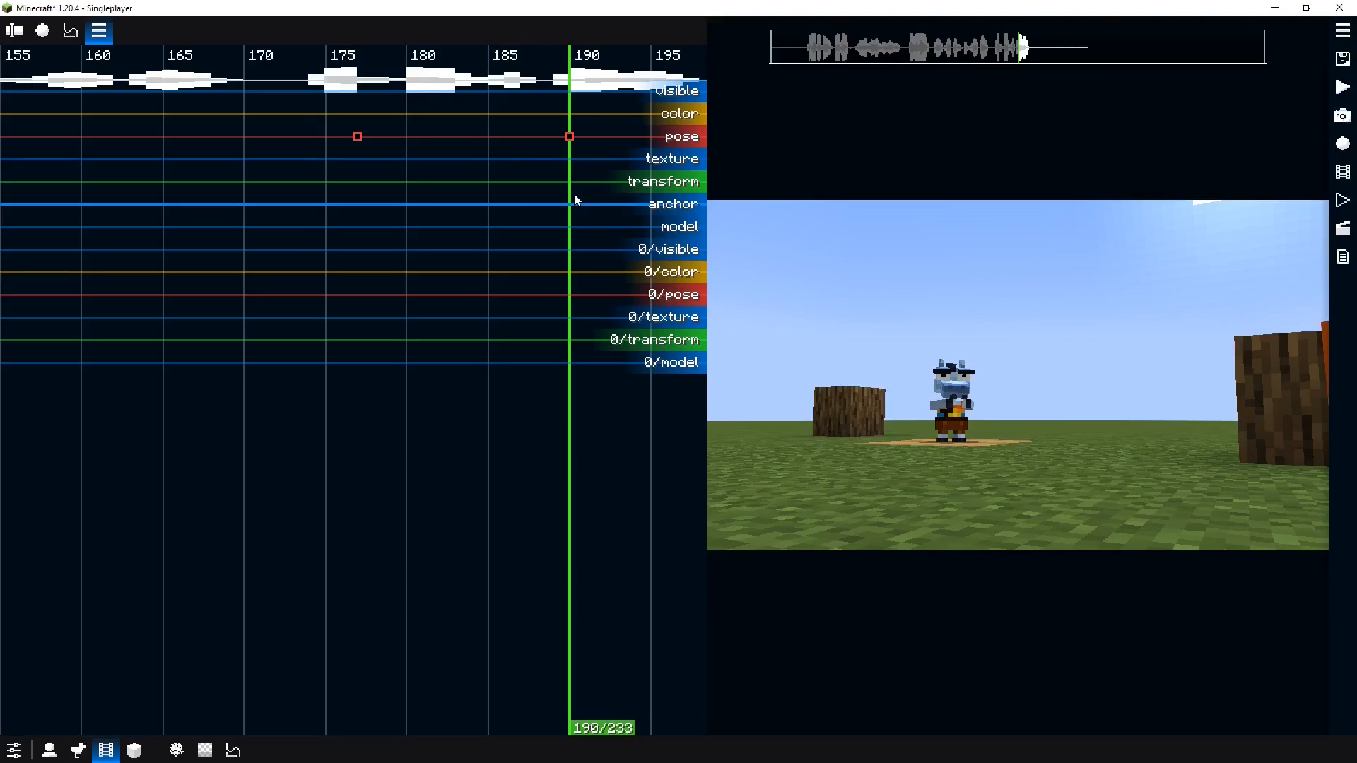
mouse_move(574, 194)
left_mouse_down()
mouse_move(554, 205)
mouse_move(573, 204)
left_mouse_up()
left_click(570, 137)
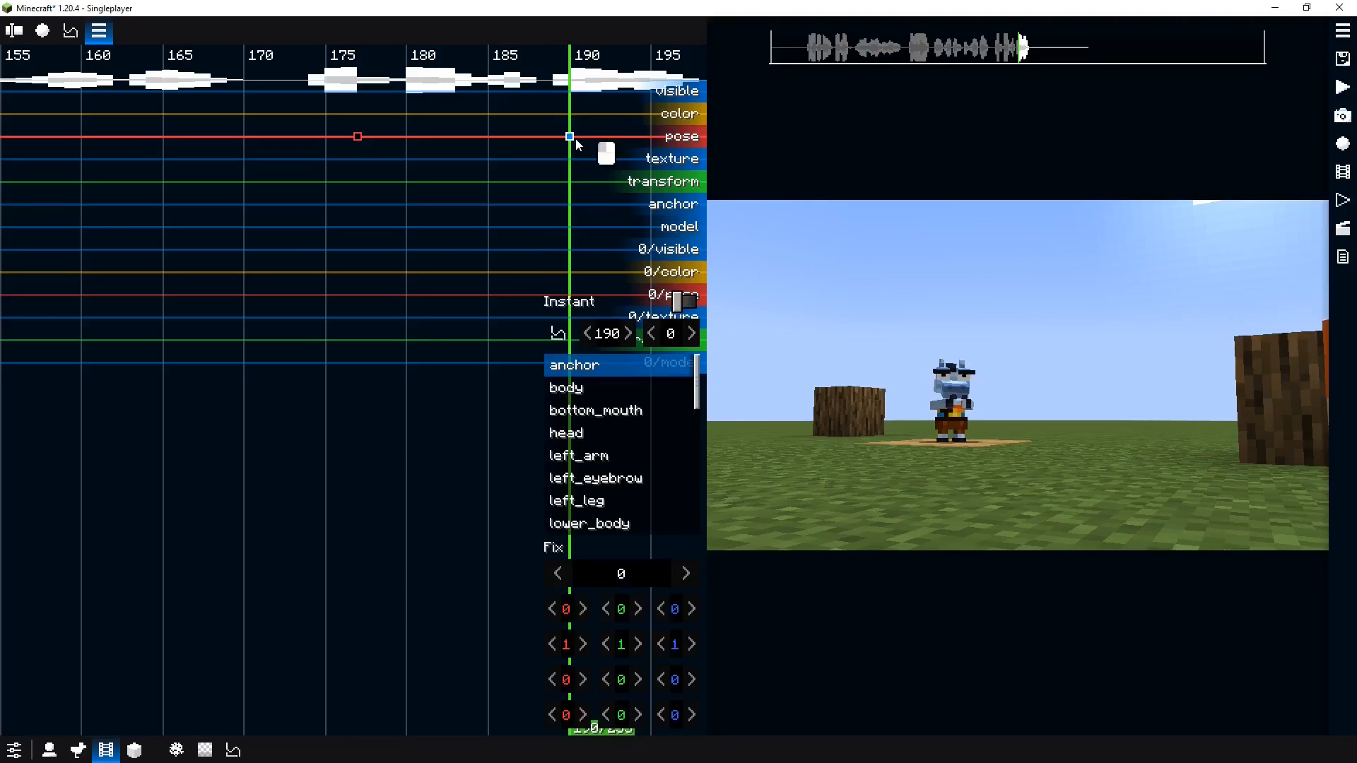
right_click(622, 430)
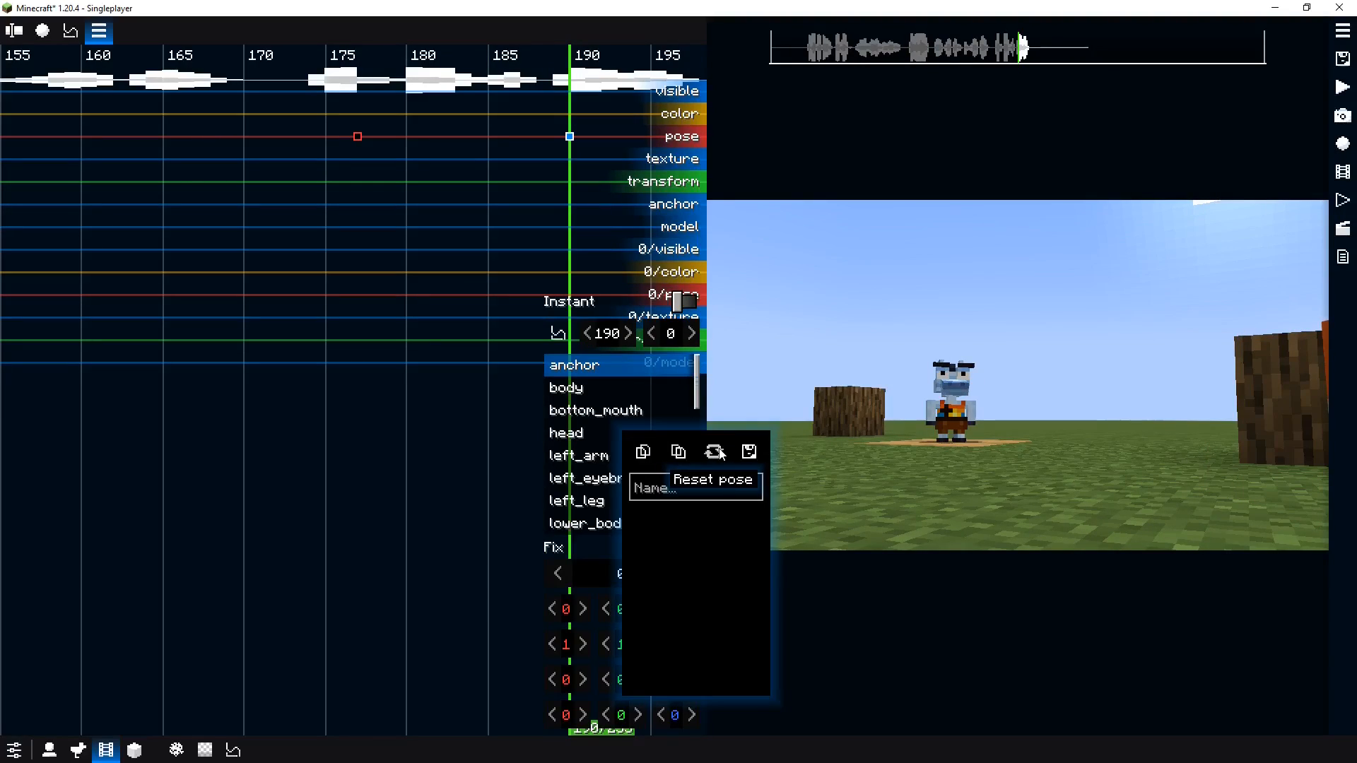
Raise the right arm at tick 190 with X rotation 140° and Y rotation -57°
left_click(932, 415)
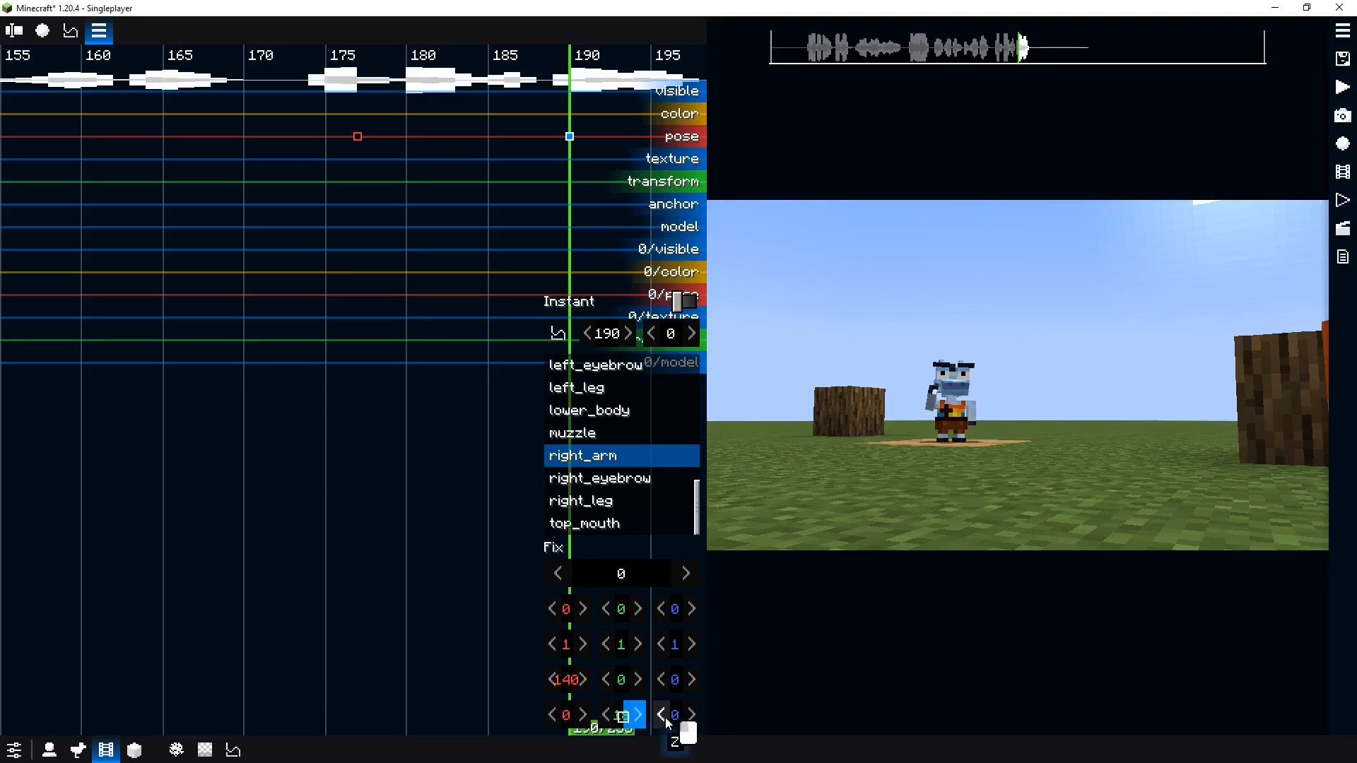
left_click_drag(718, 720, 559, 693)
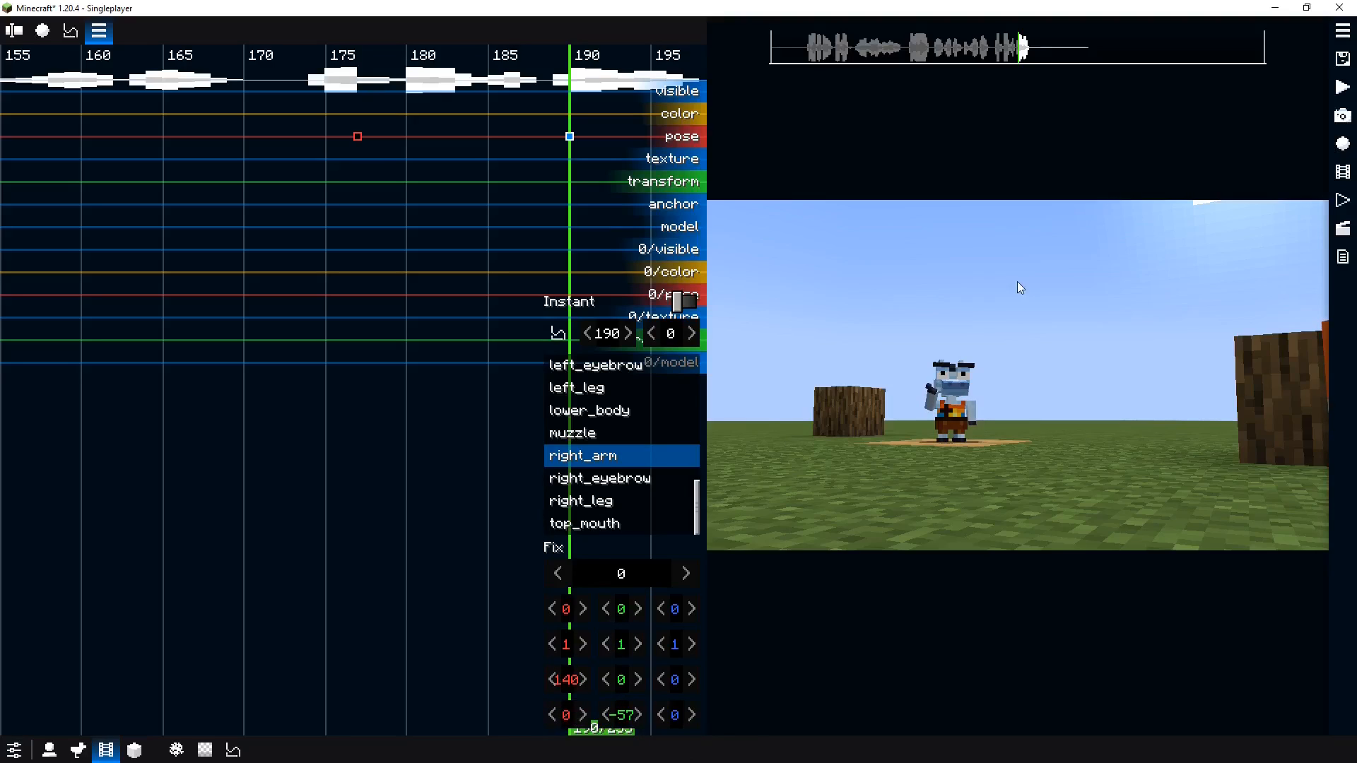
Inspect the blue actor's eyebrow and arm limbs at tick 190 and play back the punch
left_click(947, 373)
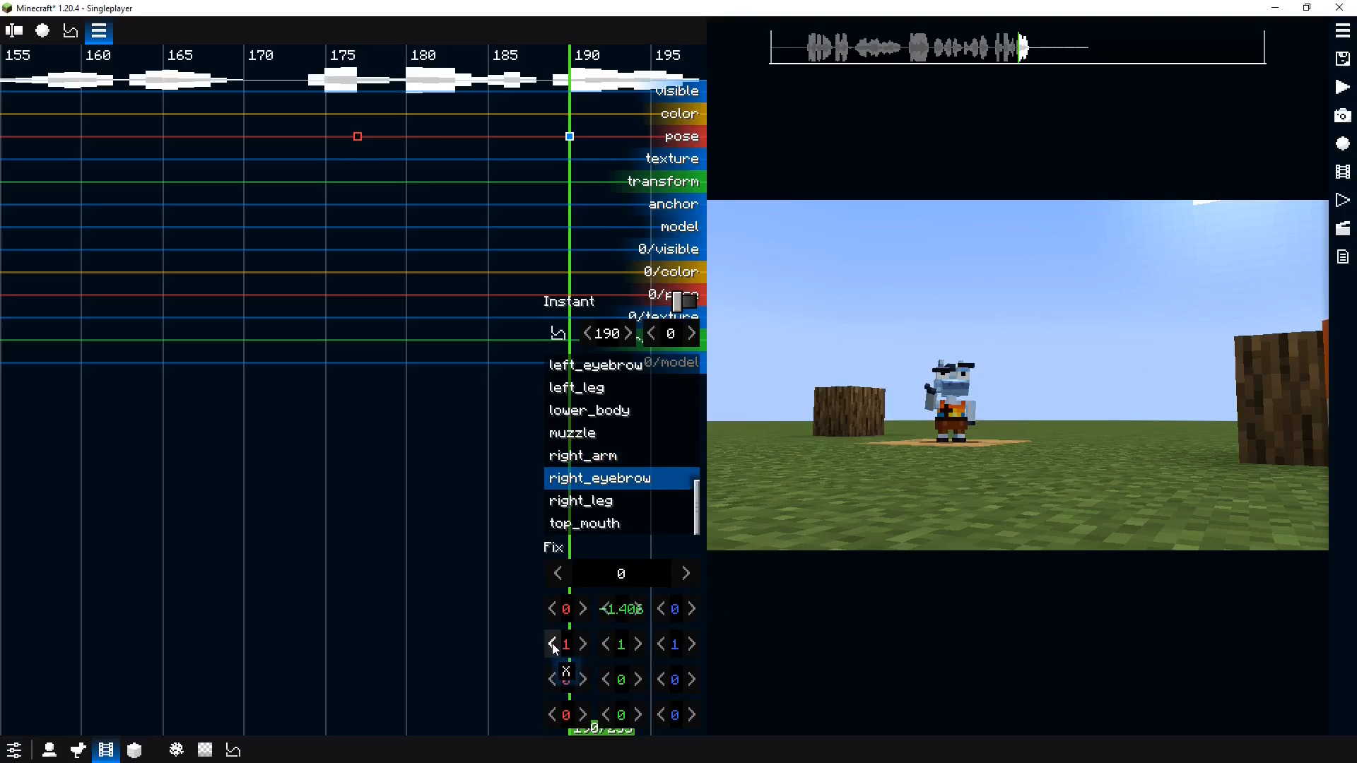
left_click(973, 373)
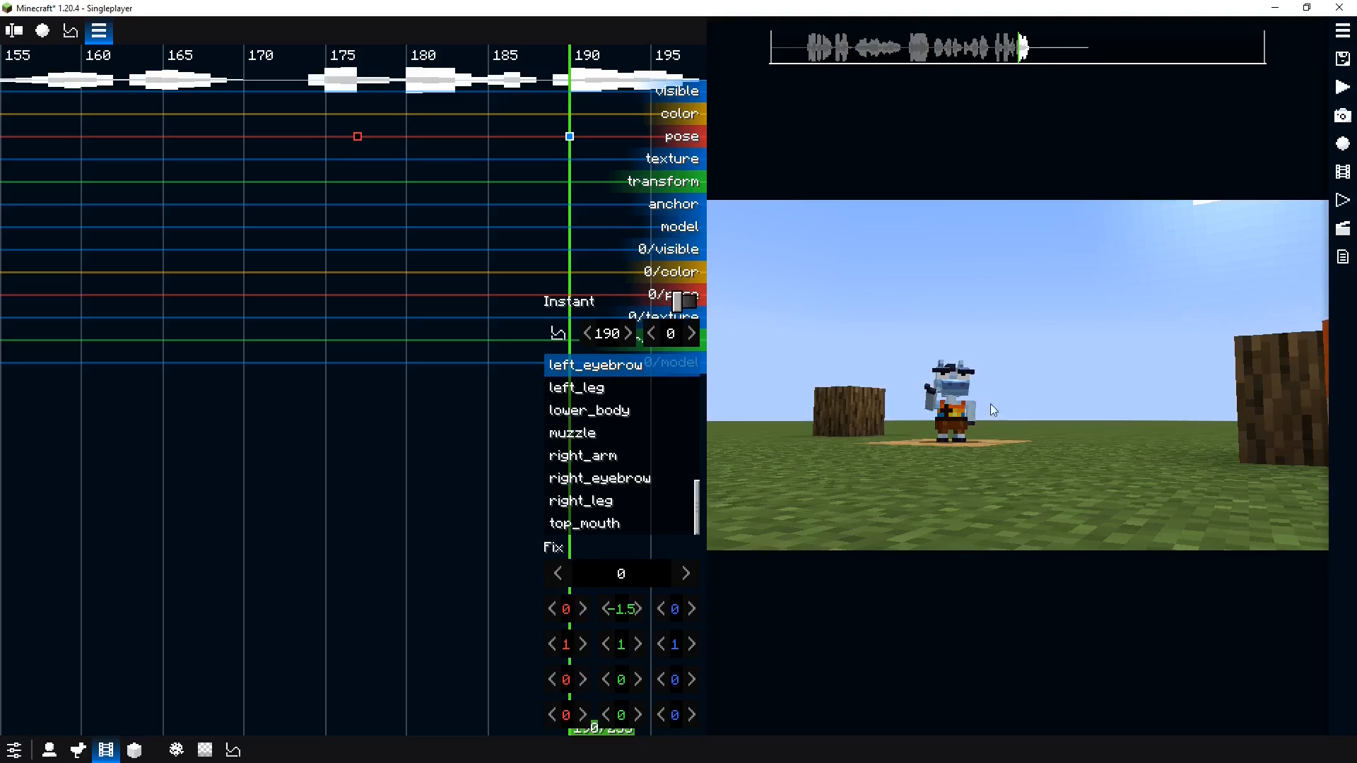
left_click(972, 409)
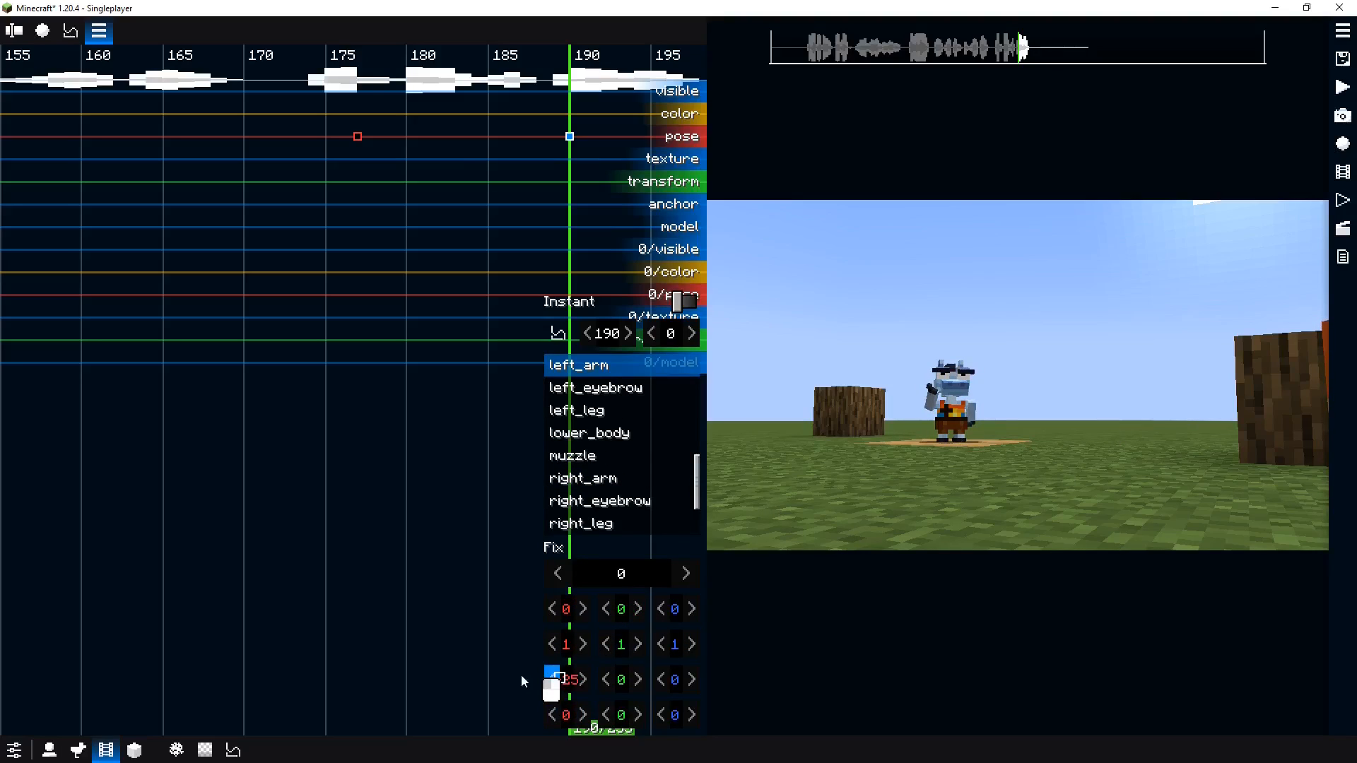
left_click(369, 227)
key("space")
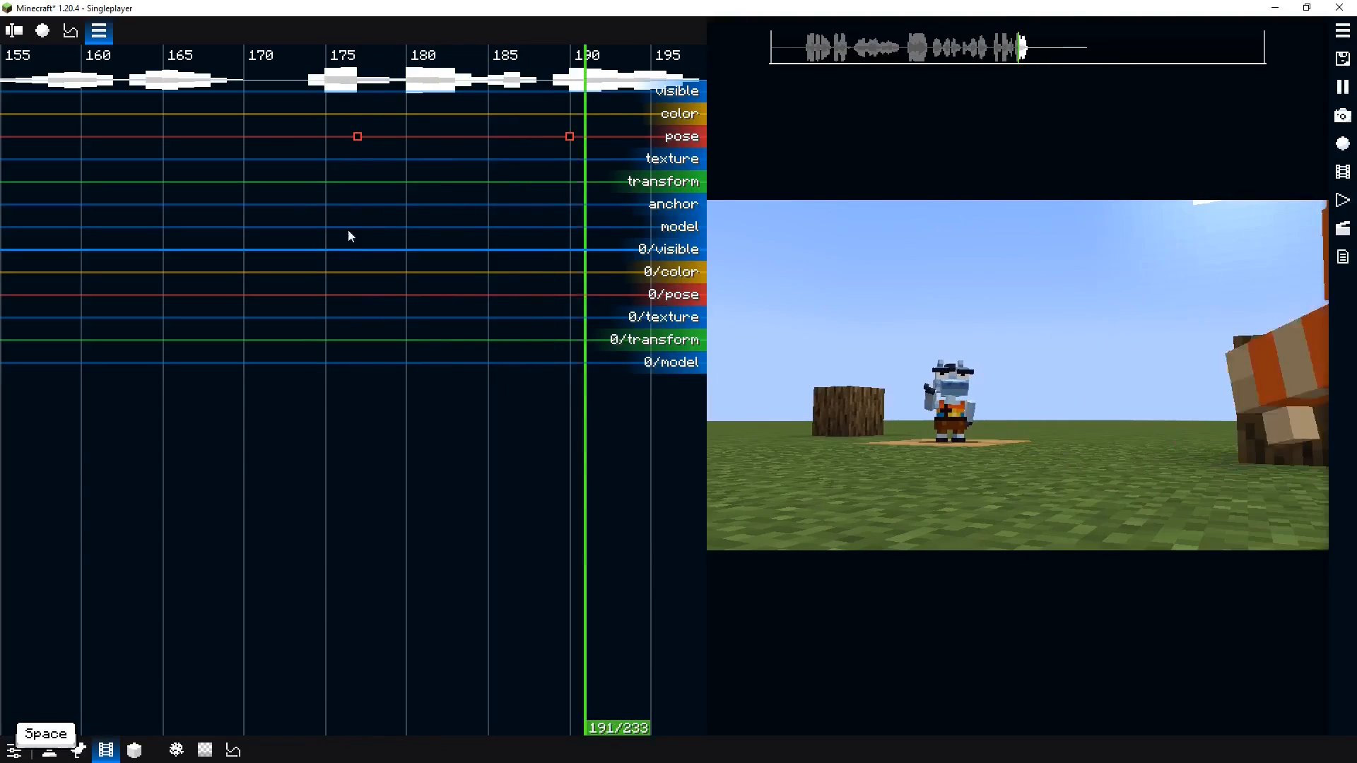
key("space")
Shift the raised-arm pose keyframe earlier to about tick 183 and preview the motion
left_click(569, 137)
left_click(329, 163)
key("space")
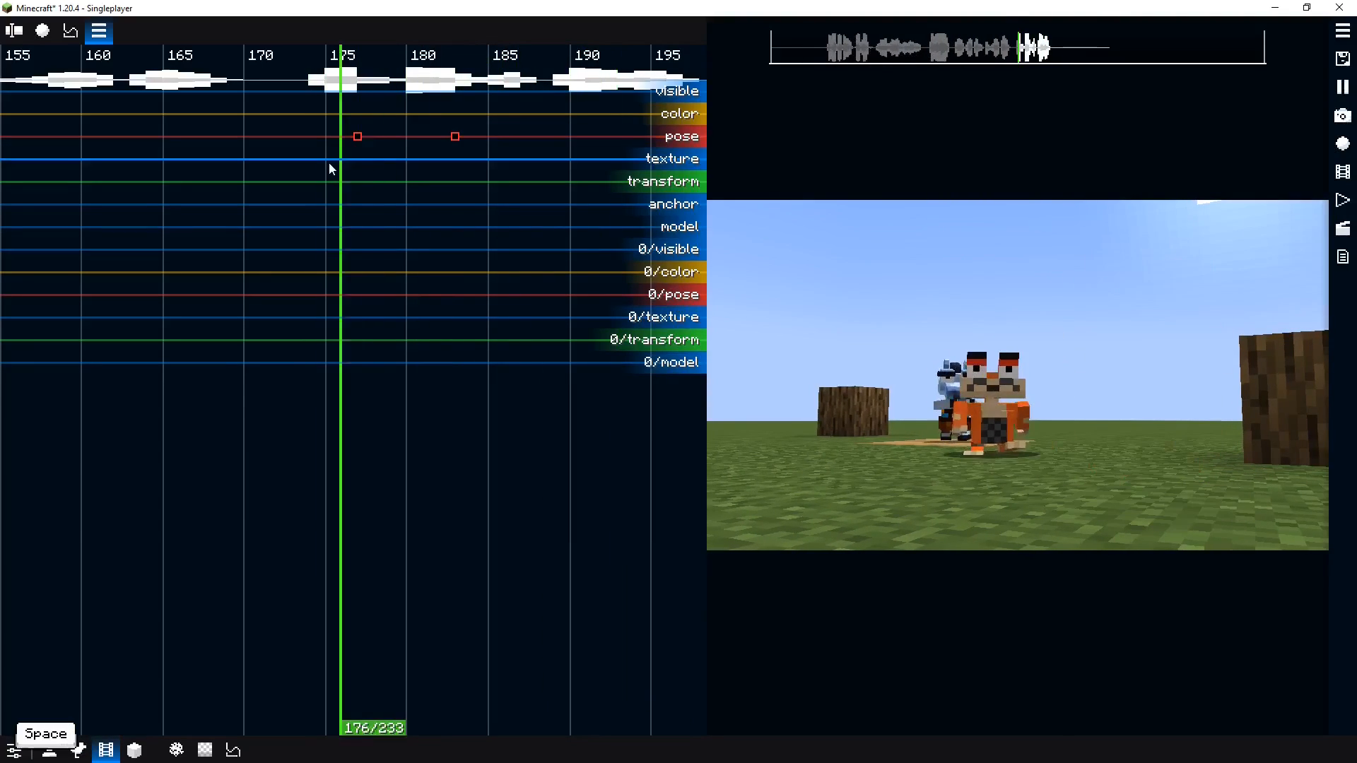
key("space")
Set the tick 177 pose keyframe's interpolation to Elastic Out and preview it
left_click(356, 136)
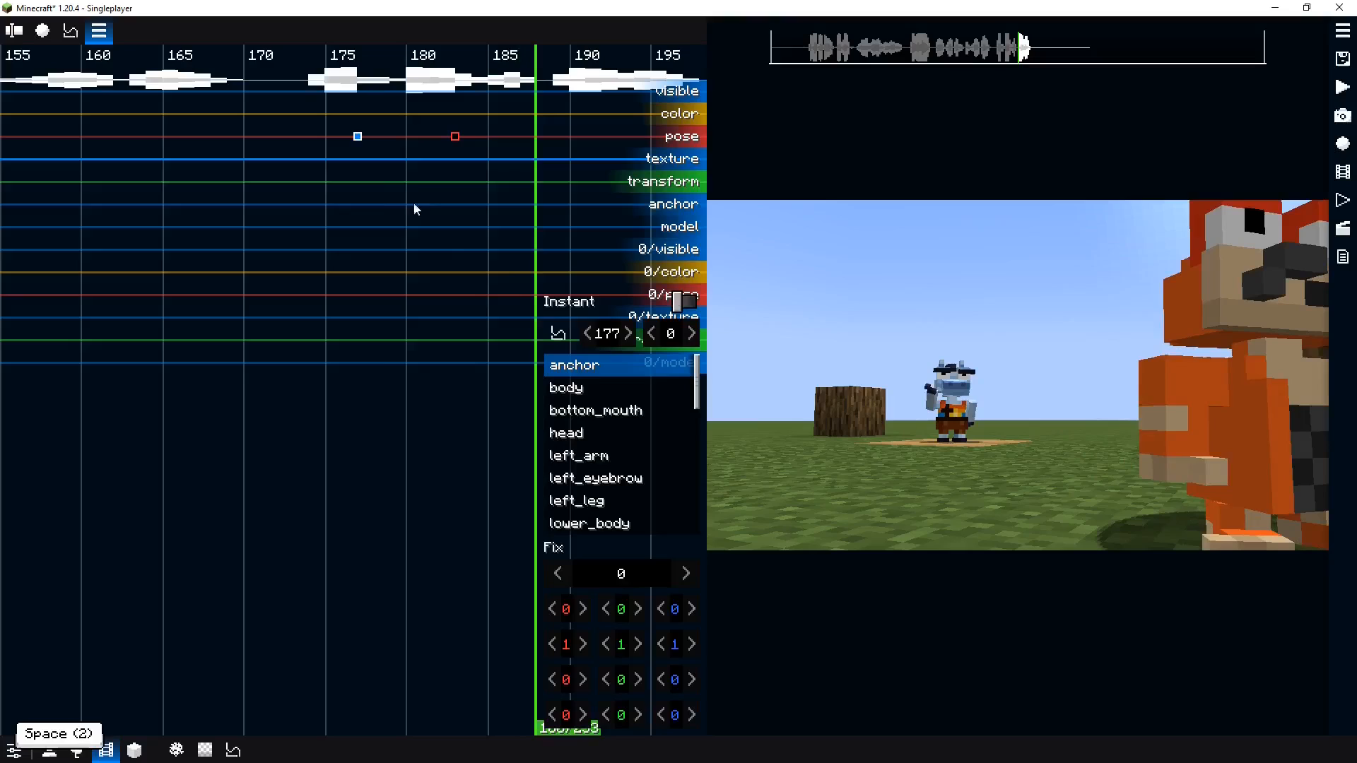
left_click(558, 333)
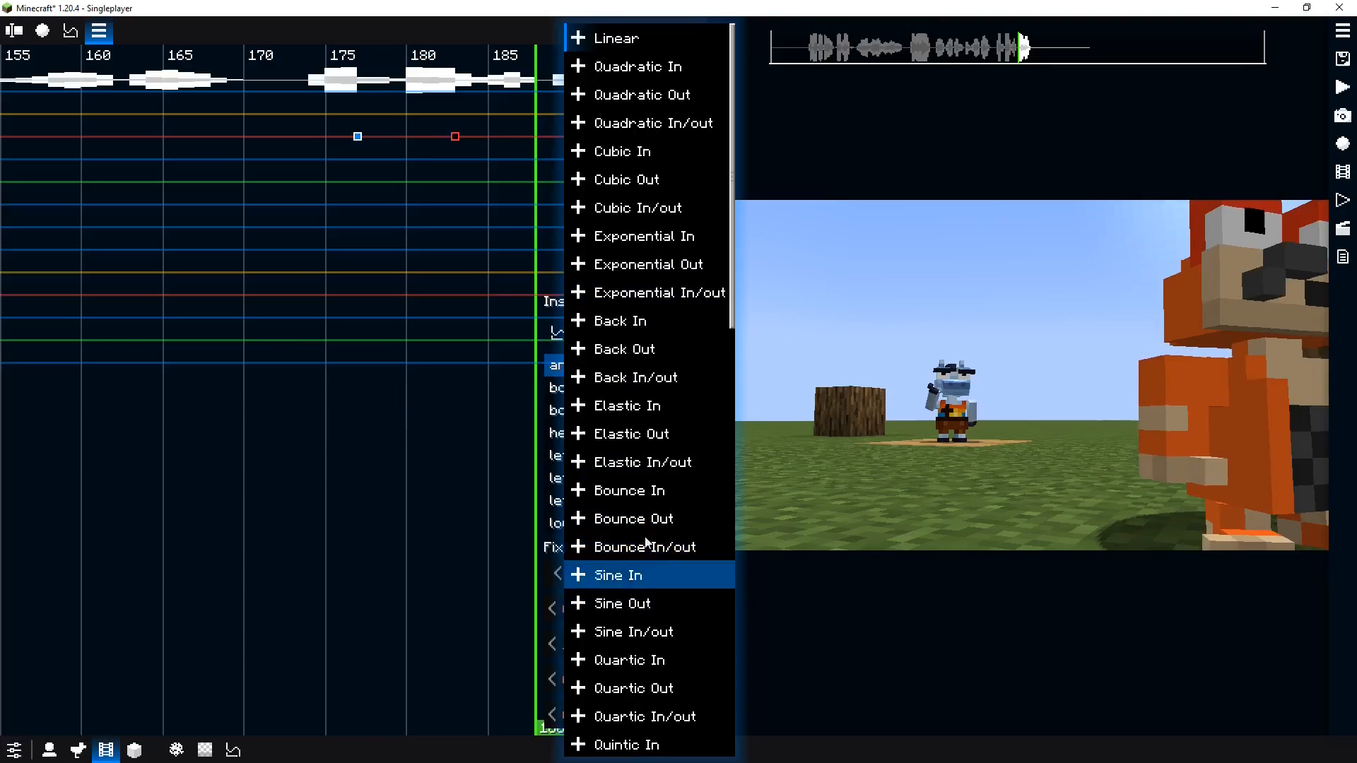
left_click(657, 435)
left_click(333, 281)
key("space")
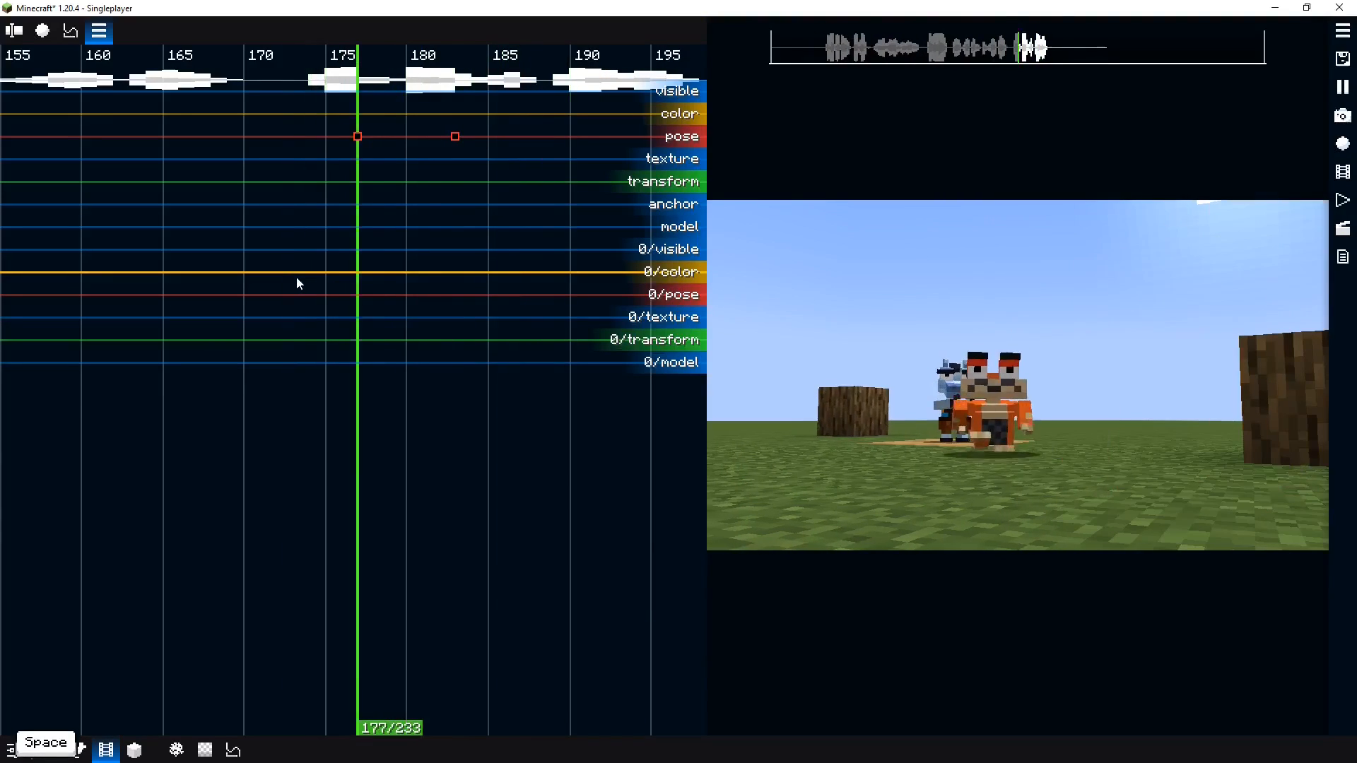
key("space")
Move the raised-arm pose keyframe to tick 188 and play back the punch to review it
left_click_drag(455, 136, 535, 137)
left_click_drag(437, 161, 363, 168)
key("space")
left_click(258, 192)
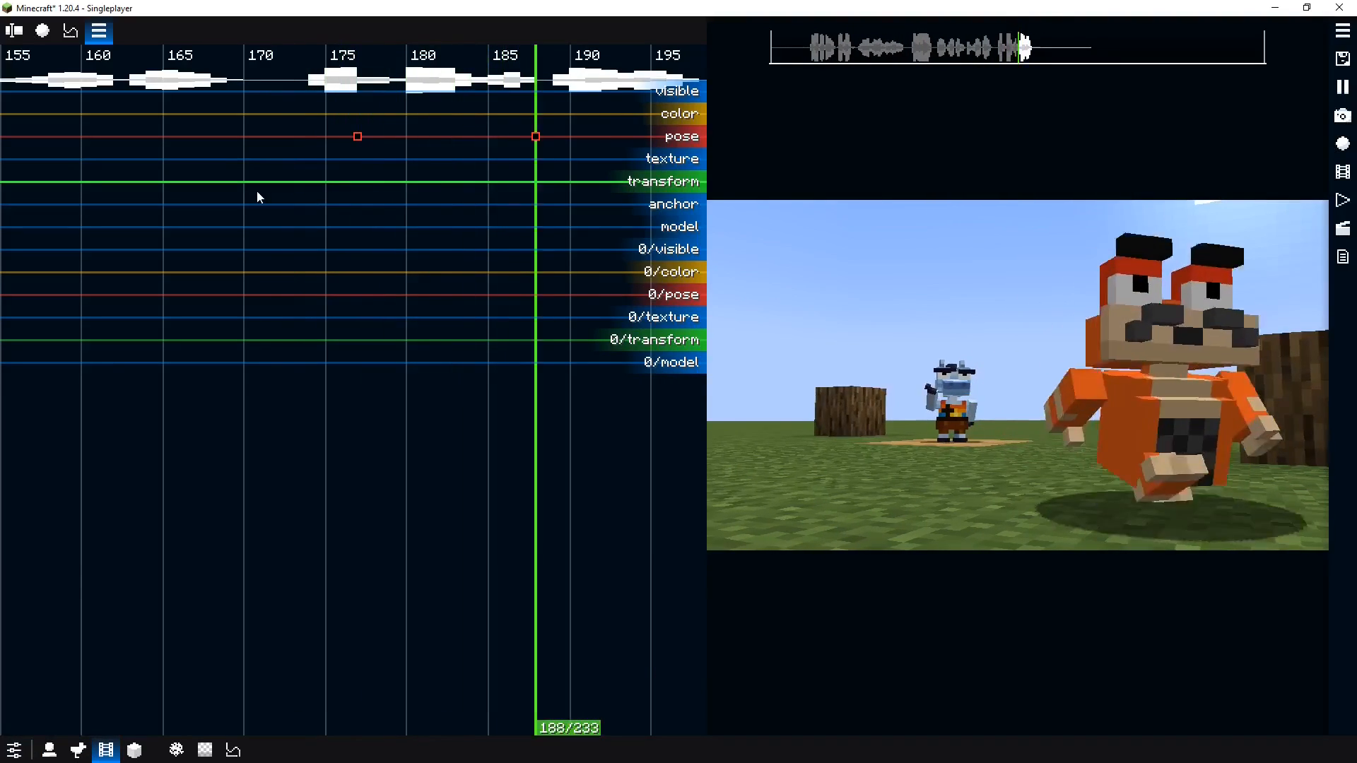
key("space")
left_click(534, 167)
key("space")
key("space")
key("space")
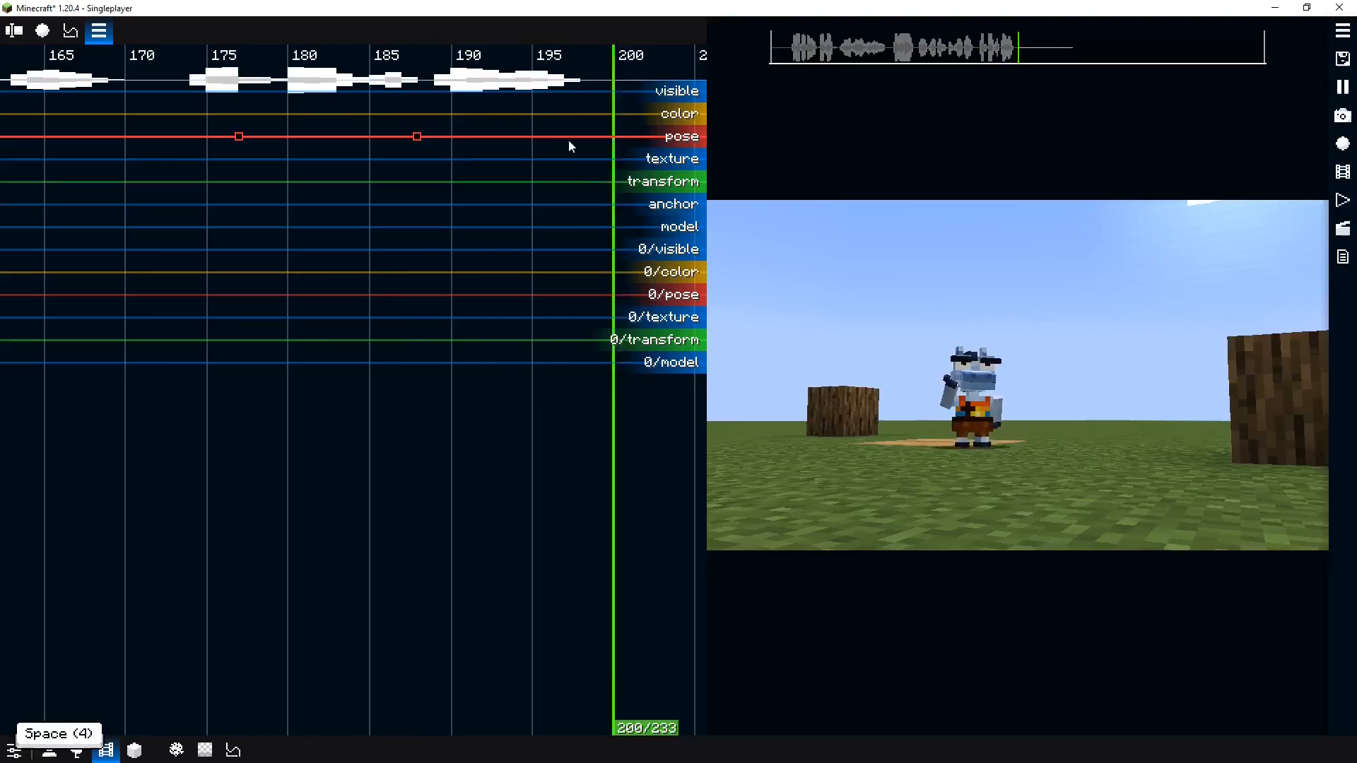
key("space")
Set the right arm's Fix value to 0.9 on the tick 188 pose keyframe
left_click_drag(568, 140, 520, 140)
left_click_drag(390, 139, 371, 137)
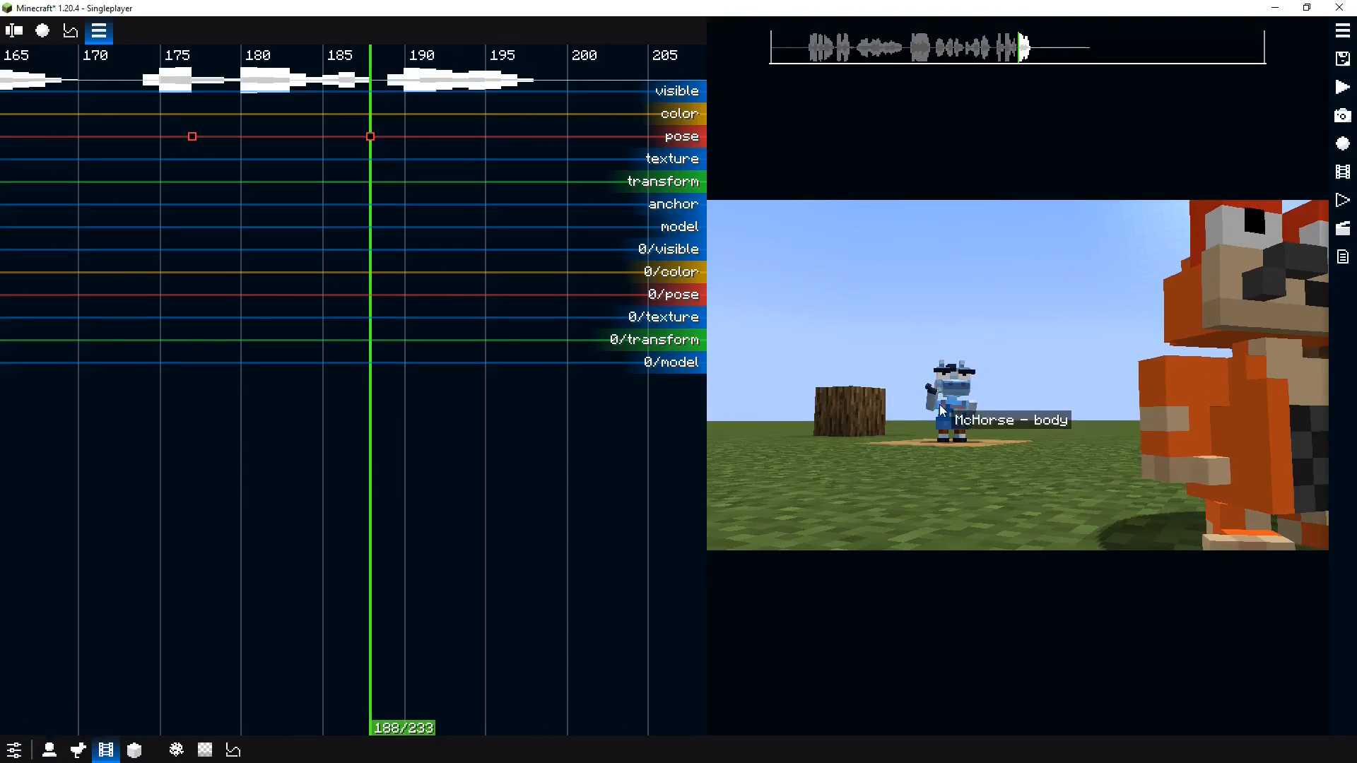
left_click(922, 414)
left_click(636, 575)
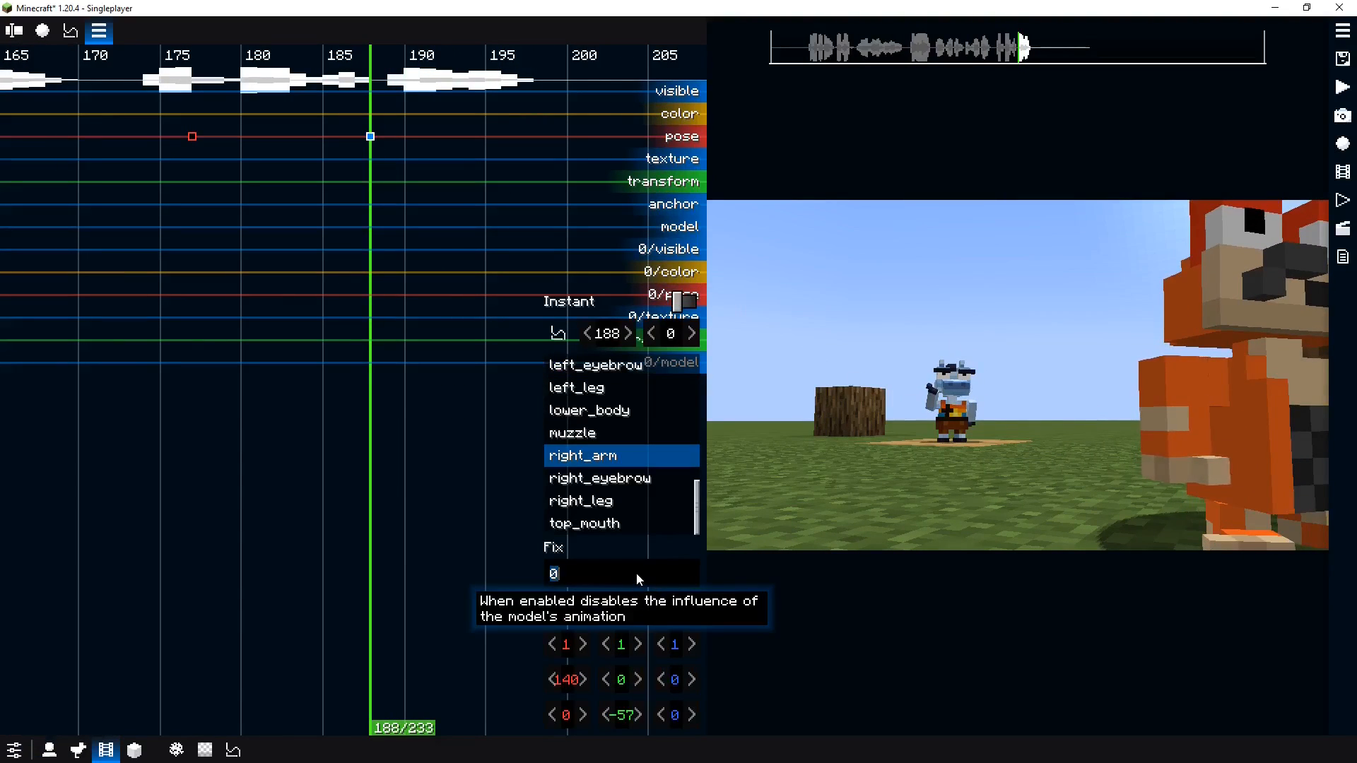
type("1")
type("0.9")
key("Return")
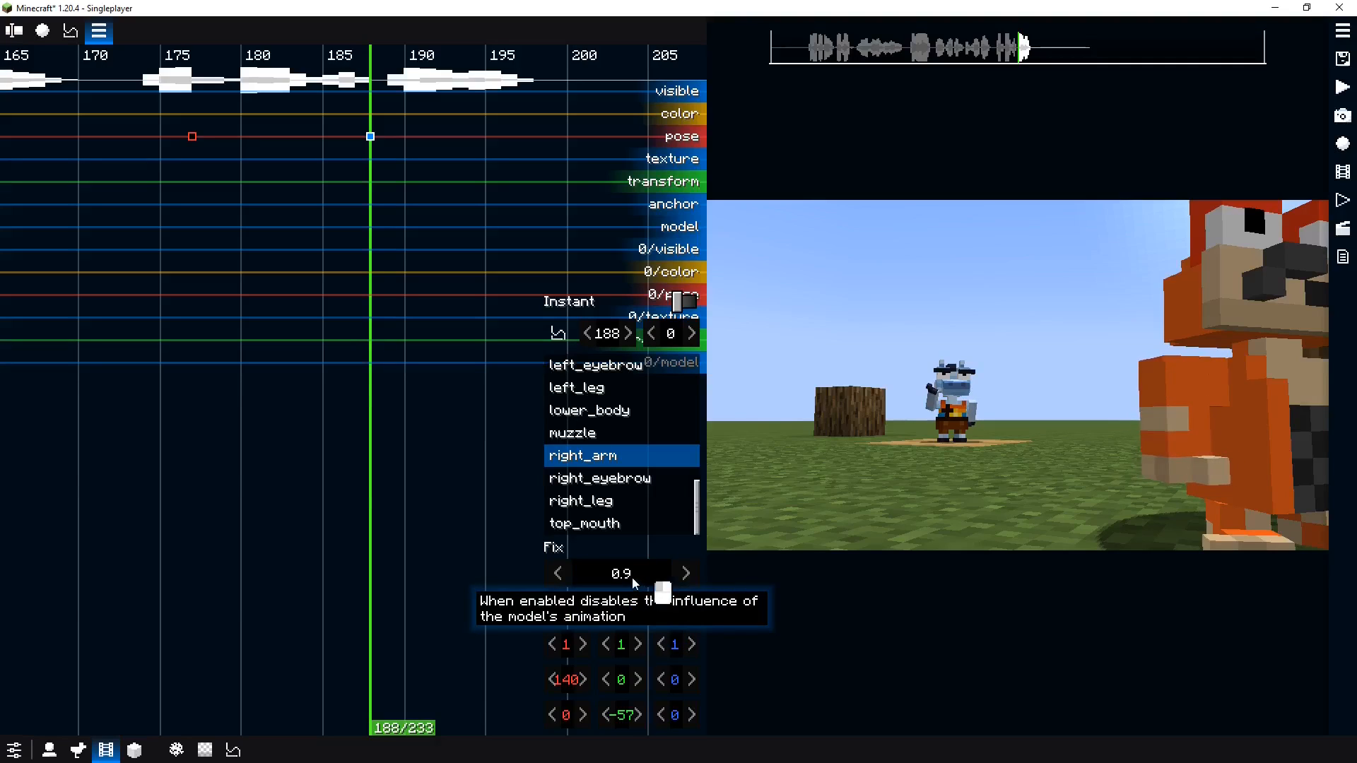
left_click(633, 579)
key("ctrl+a")
type("0")
key("Return")
left_click(632, 579)
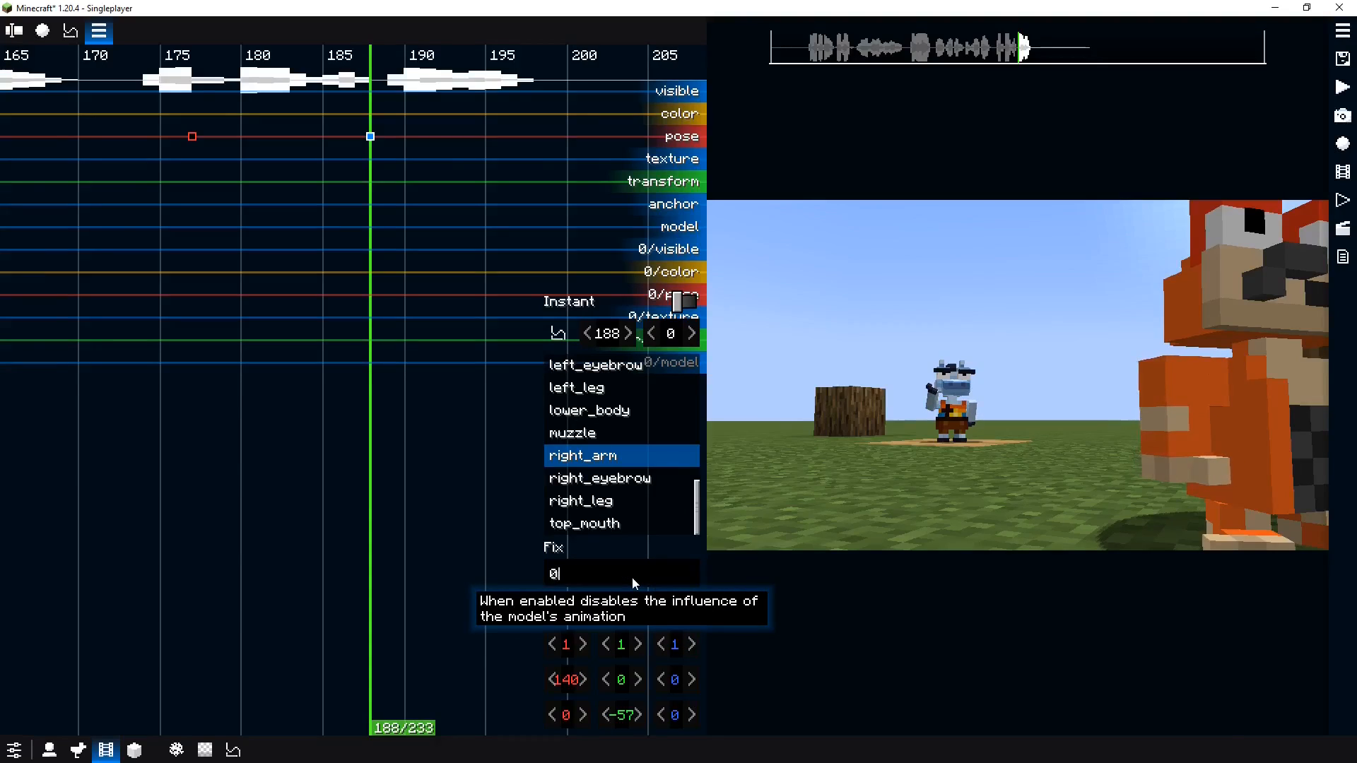
key("BackSpace")
type("1")
left_click(492, 546)
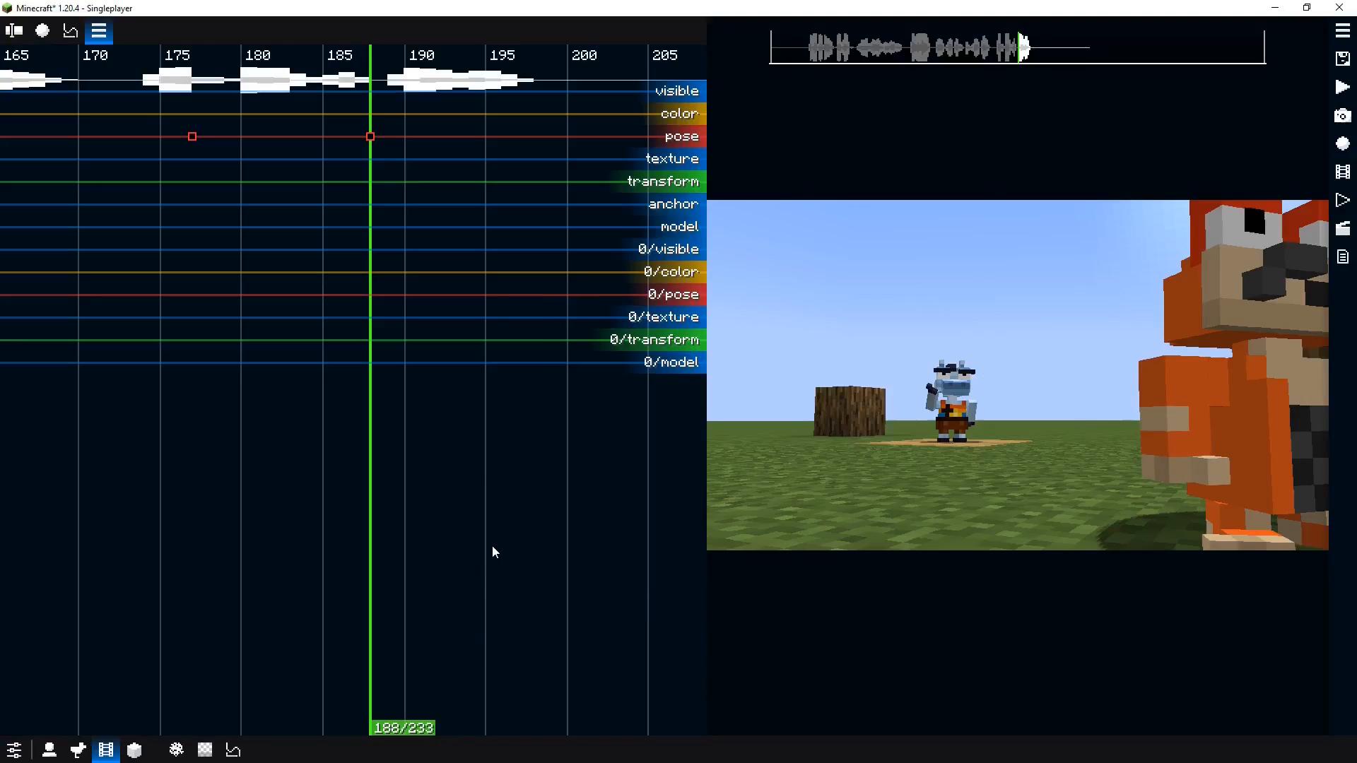
left_click(931, 404)
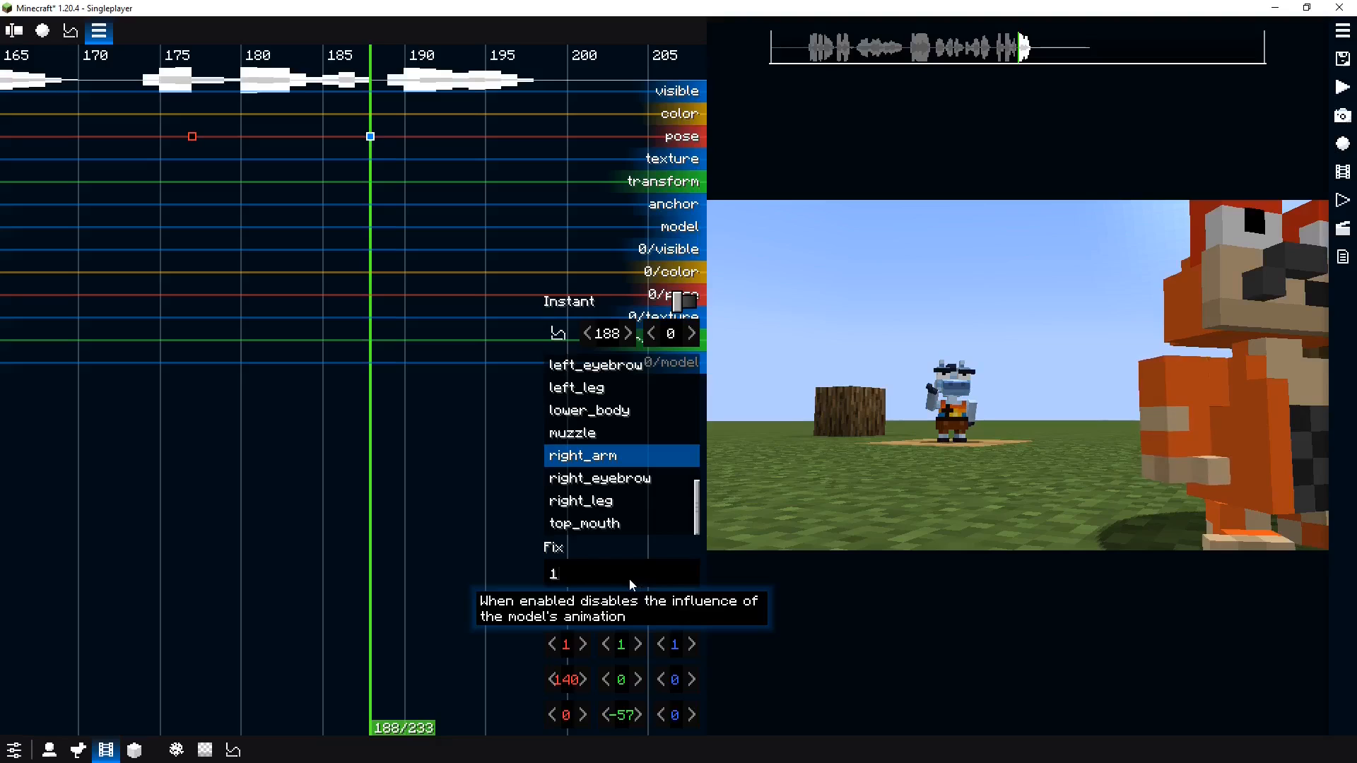
key("BackSpace")
type("0.9")
key("Return")
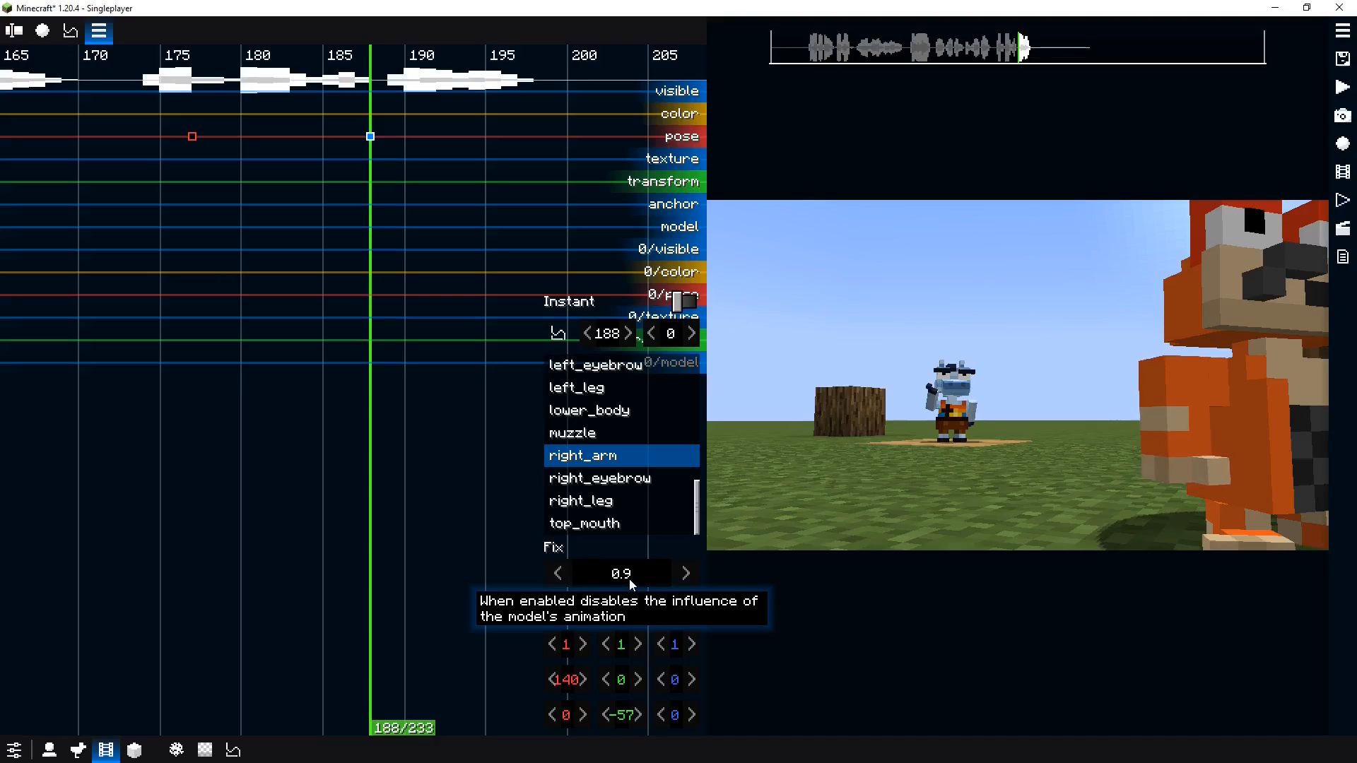
Play back the punch sequence to review the right arm's motion
left_click(212, 342)
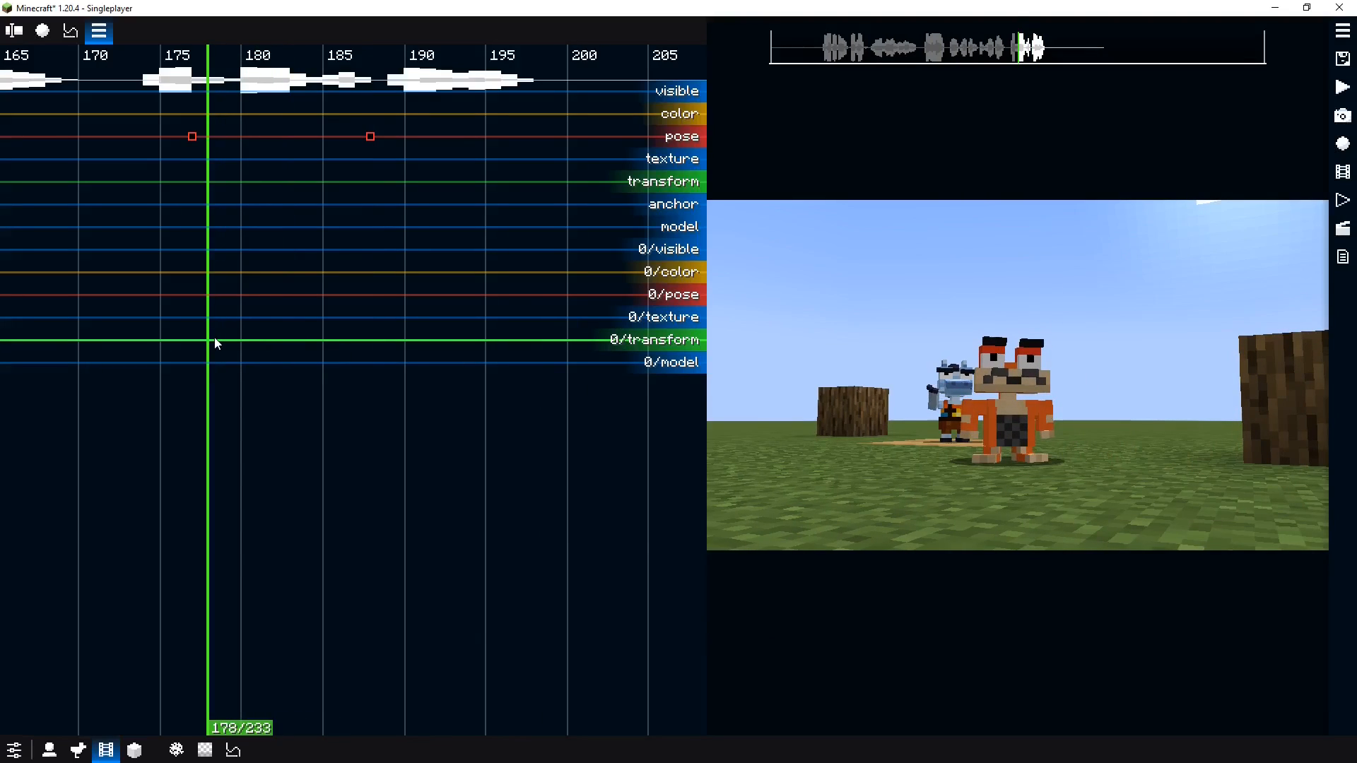
key("space")
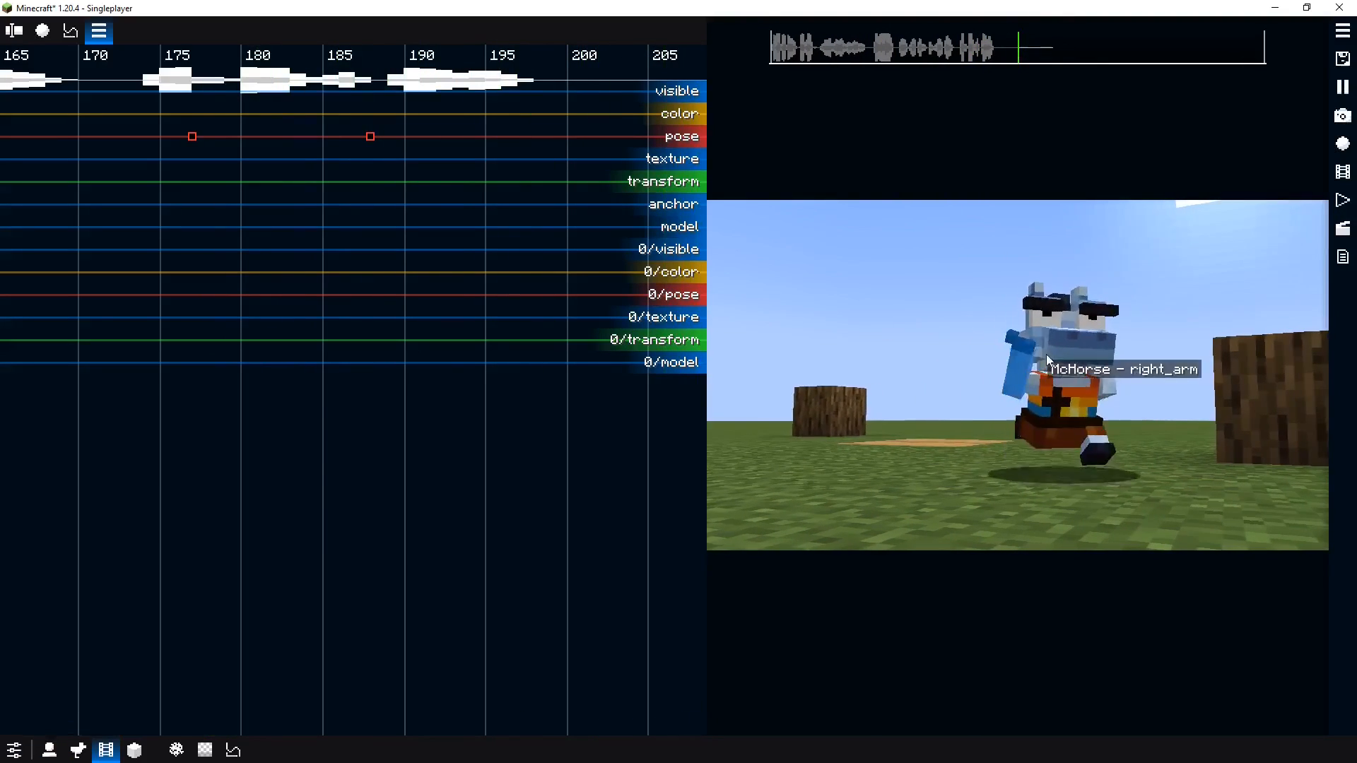
key("space")
left_click_drag(336, 248, 180, 239)
key("space")
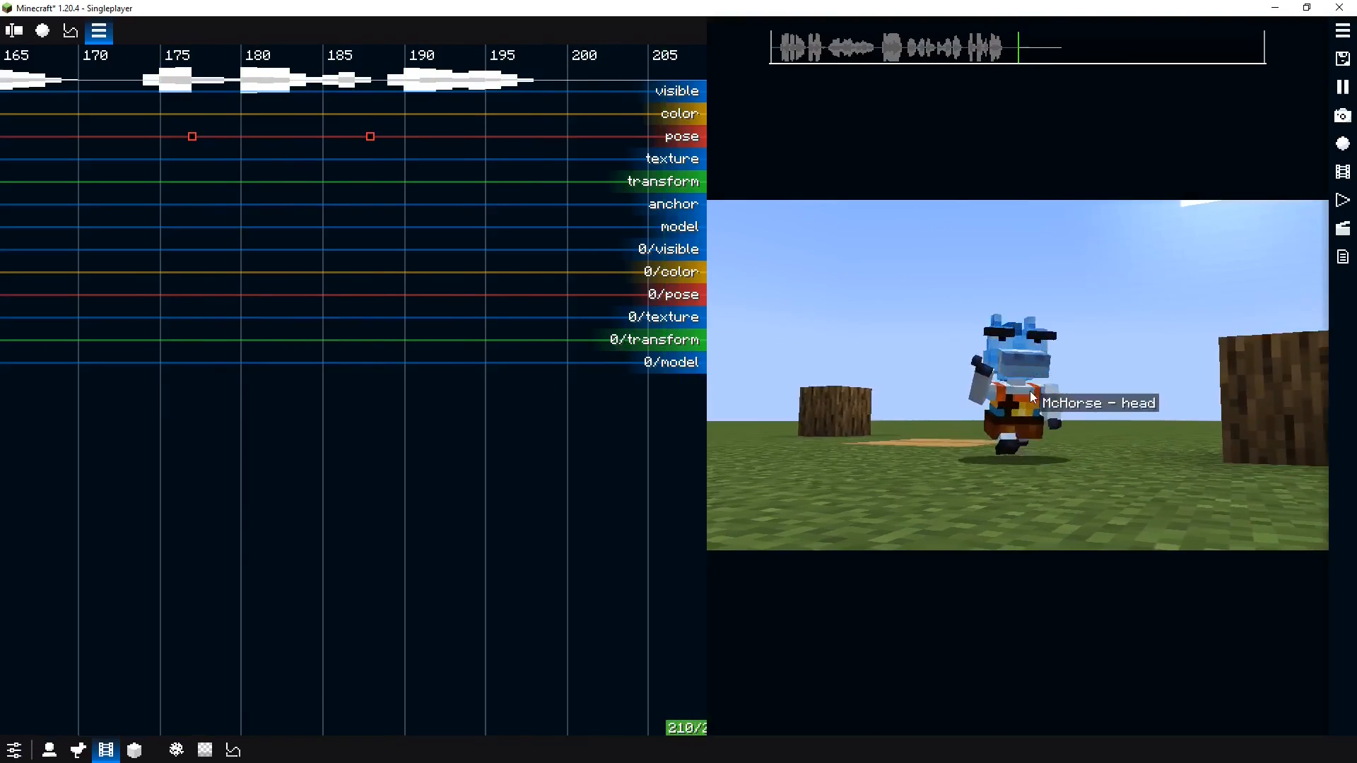
key("space")
Set the right arm's Fix value to 0.95 on the tick 188 pose keyframe
left_click(370, 223)
left_click(933, 402)
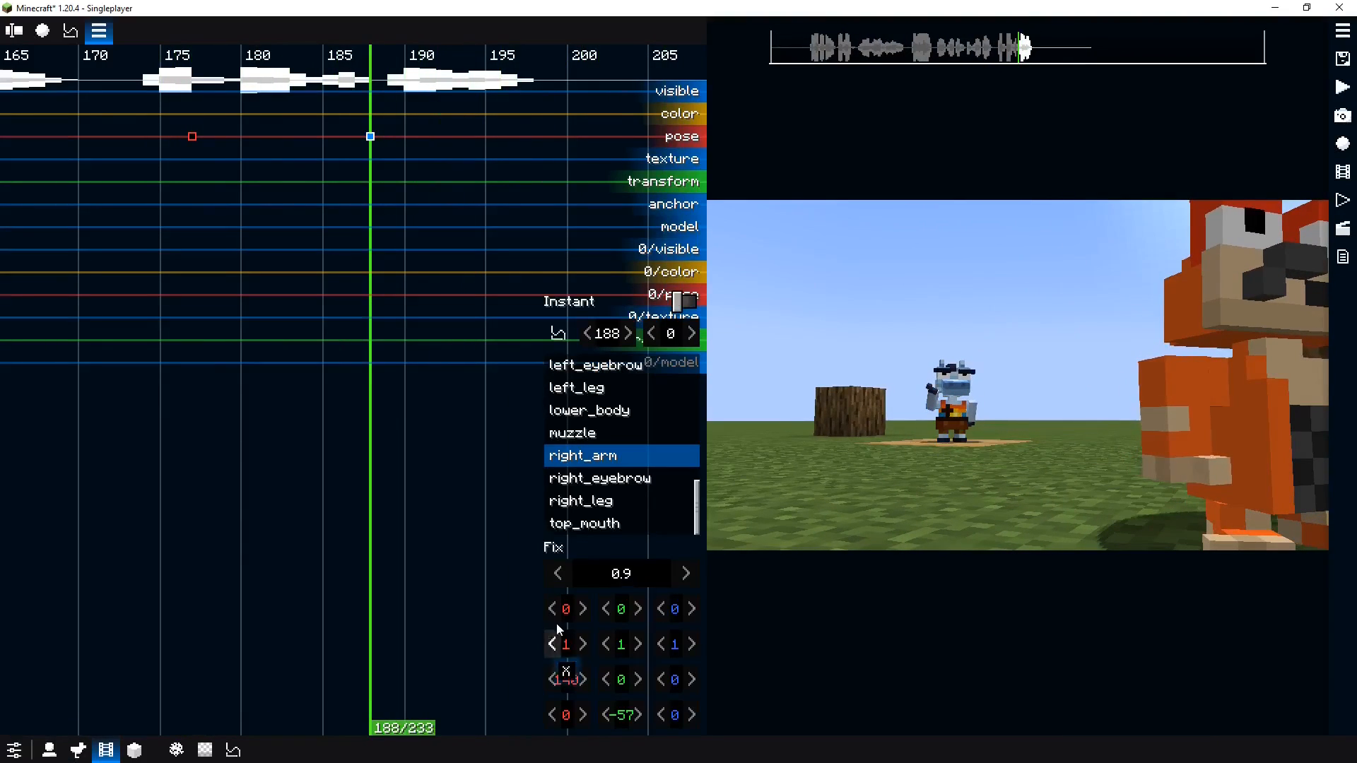
left_click(613, 571)
key("space")
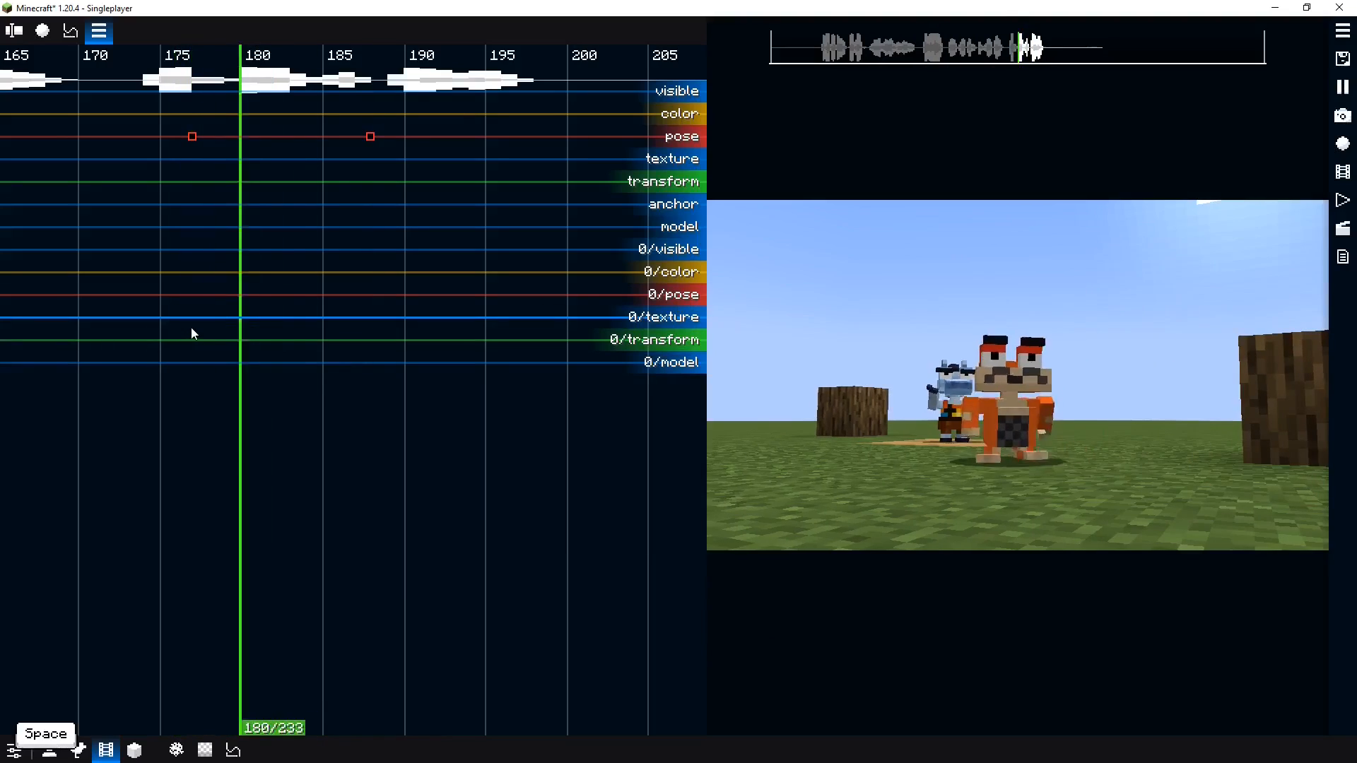
key("space")
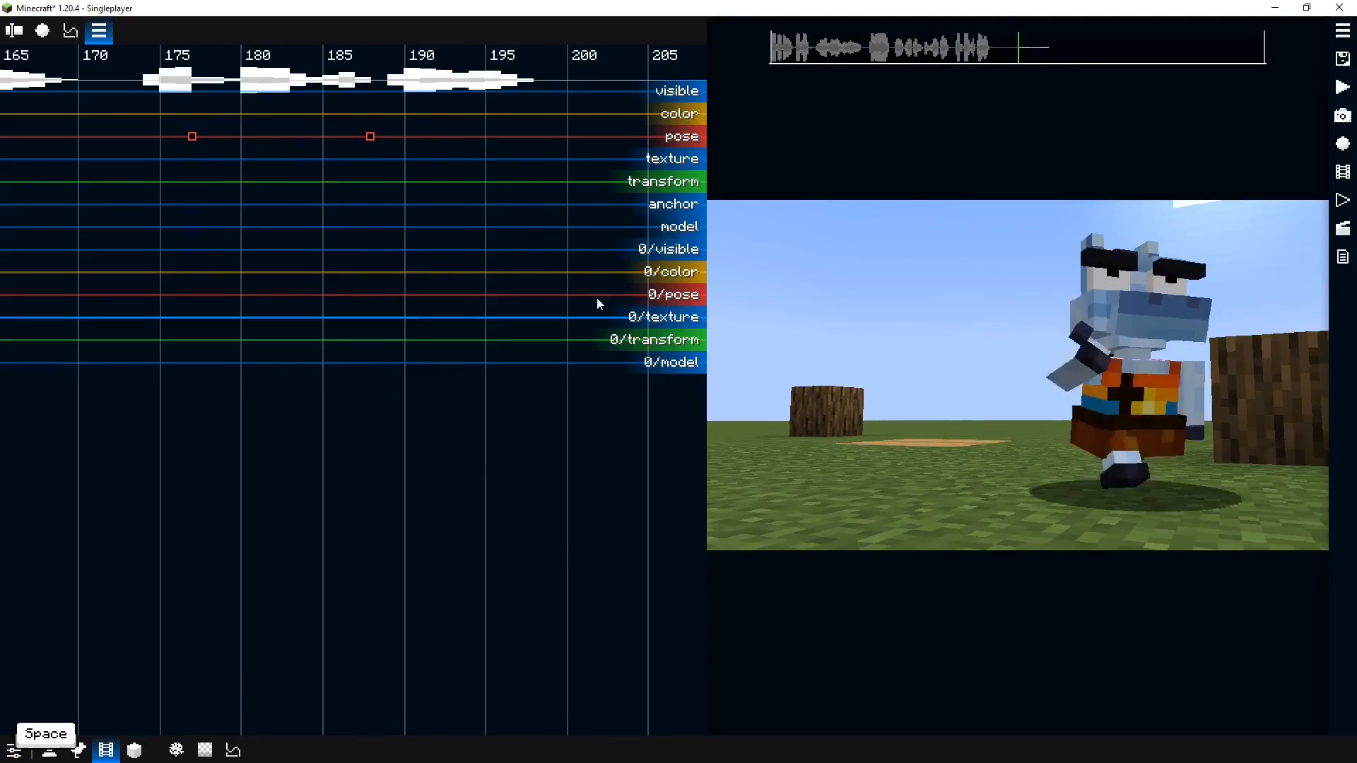
left_click(370, 295)
left_click(915, 427)
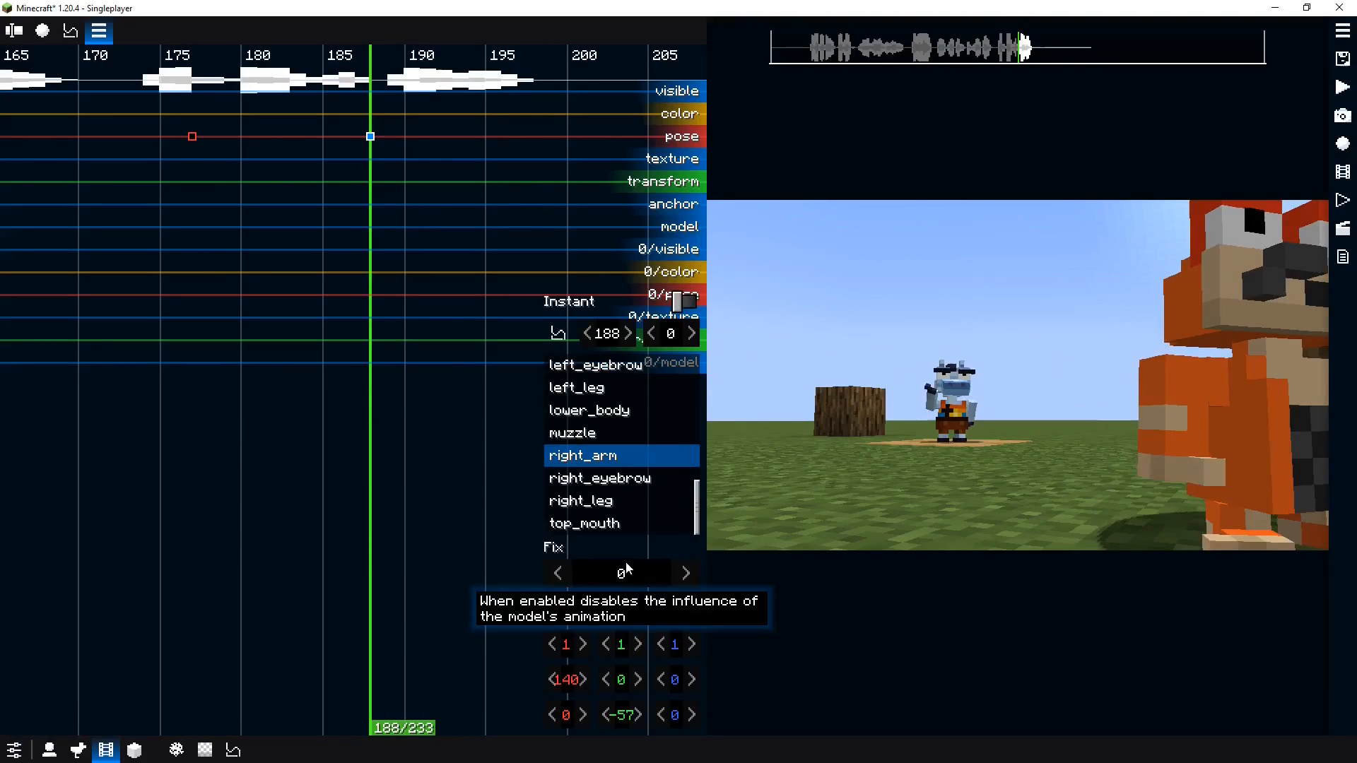
type("0.05")
key("Return")
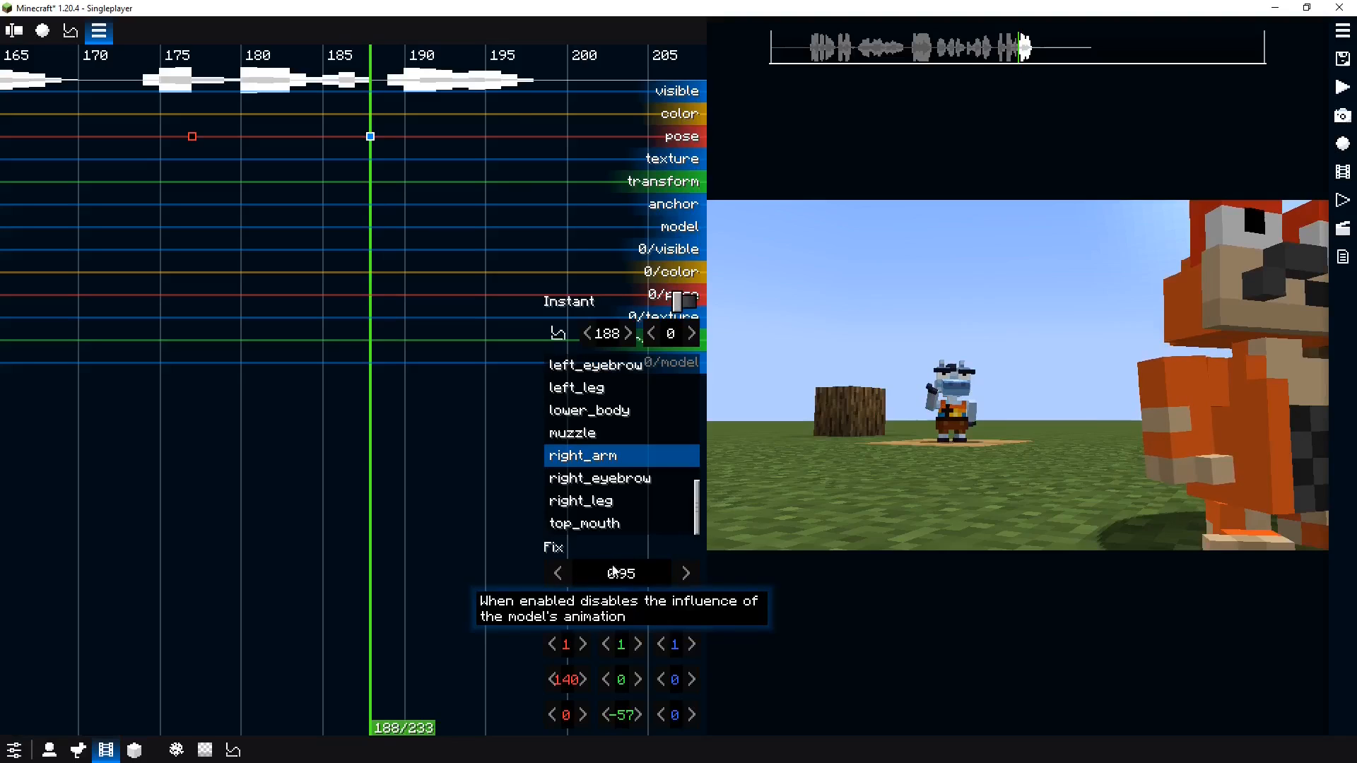
Play back the punch sequence to check the arm movement
key("space")
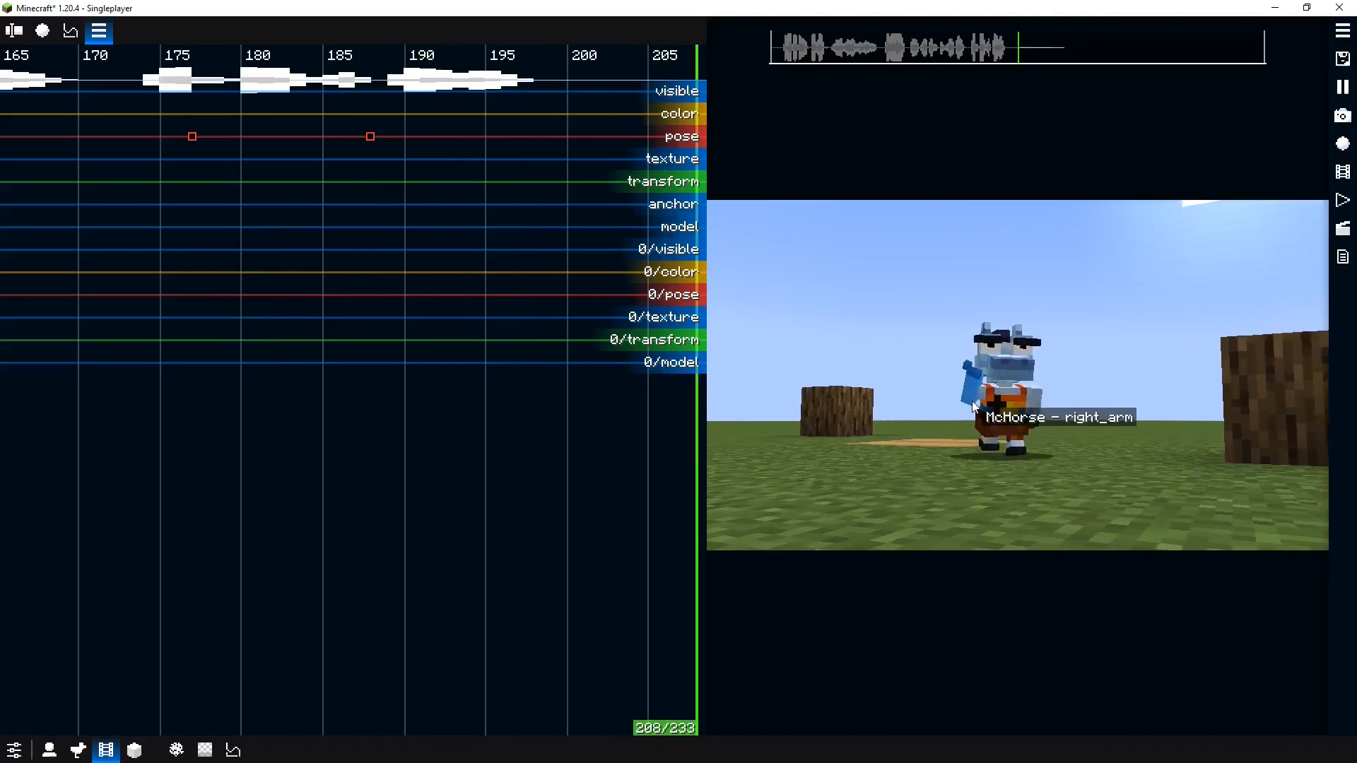
key("space")
key("space")
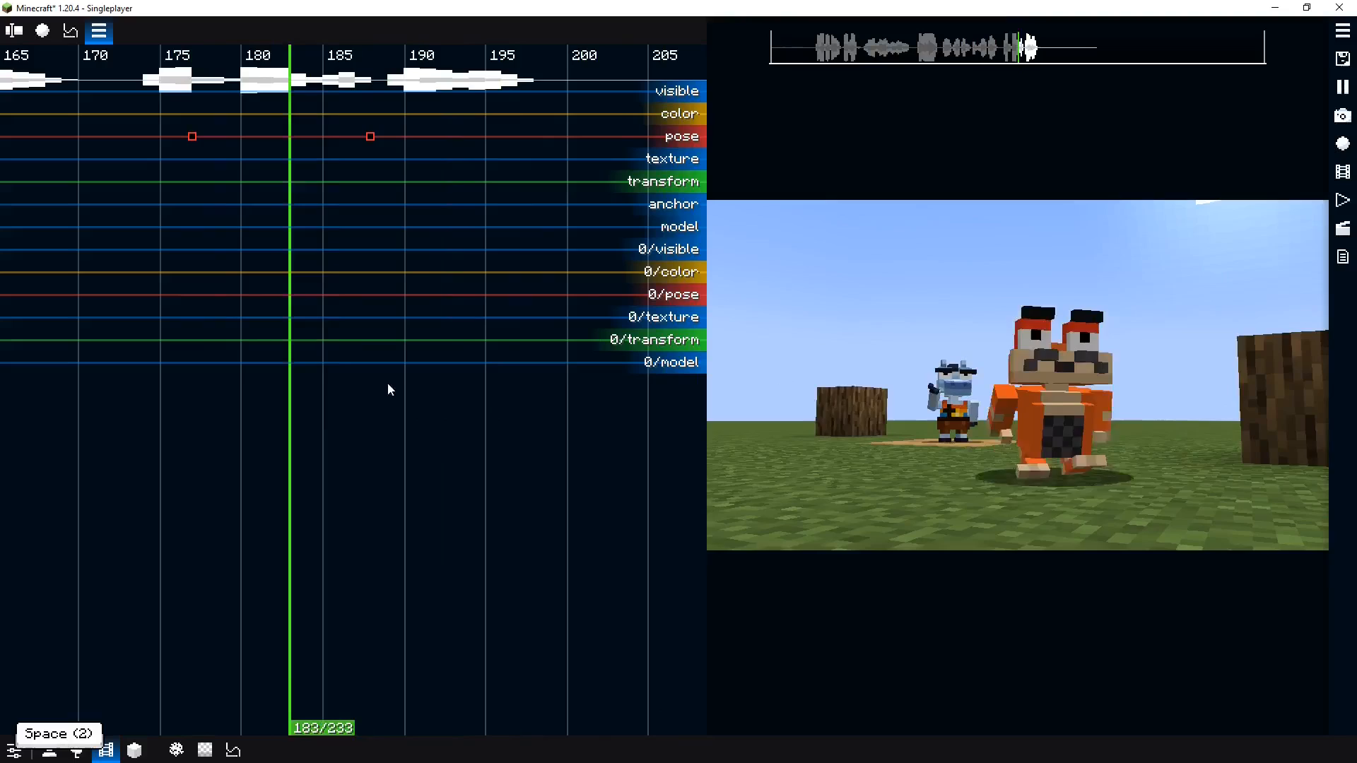
key("space")
Add a pose keyframe at tick 203 and rotate the bottom_mouth open
left_click_drag(508, 315, 379, 315)
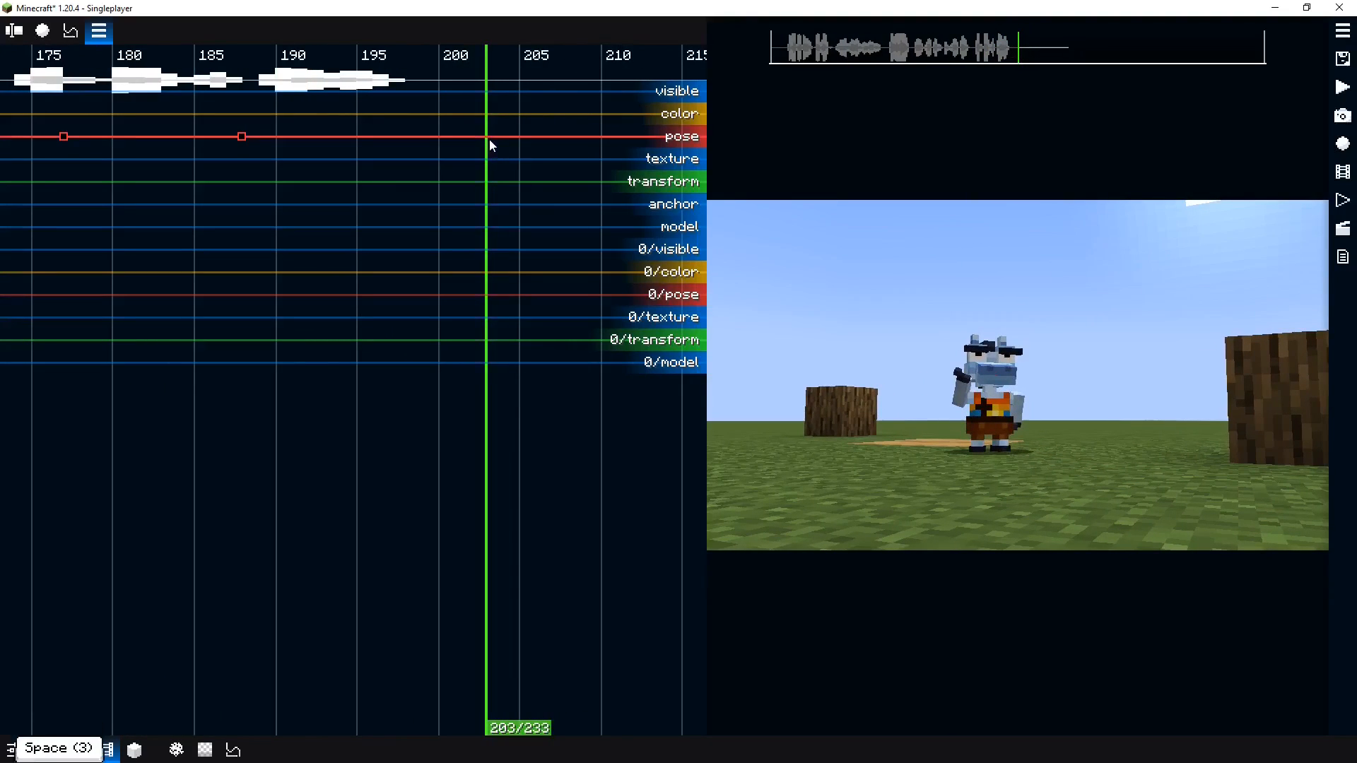
double_click(486, 138)
left_click_drag(515, 232, 357, 246)
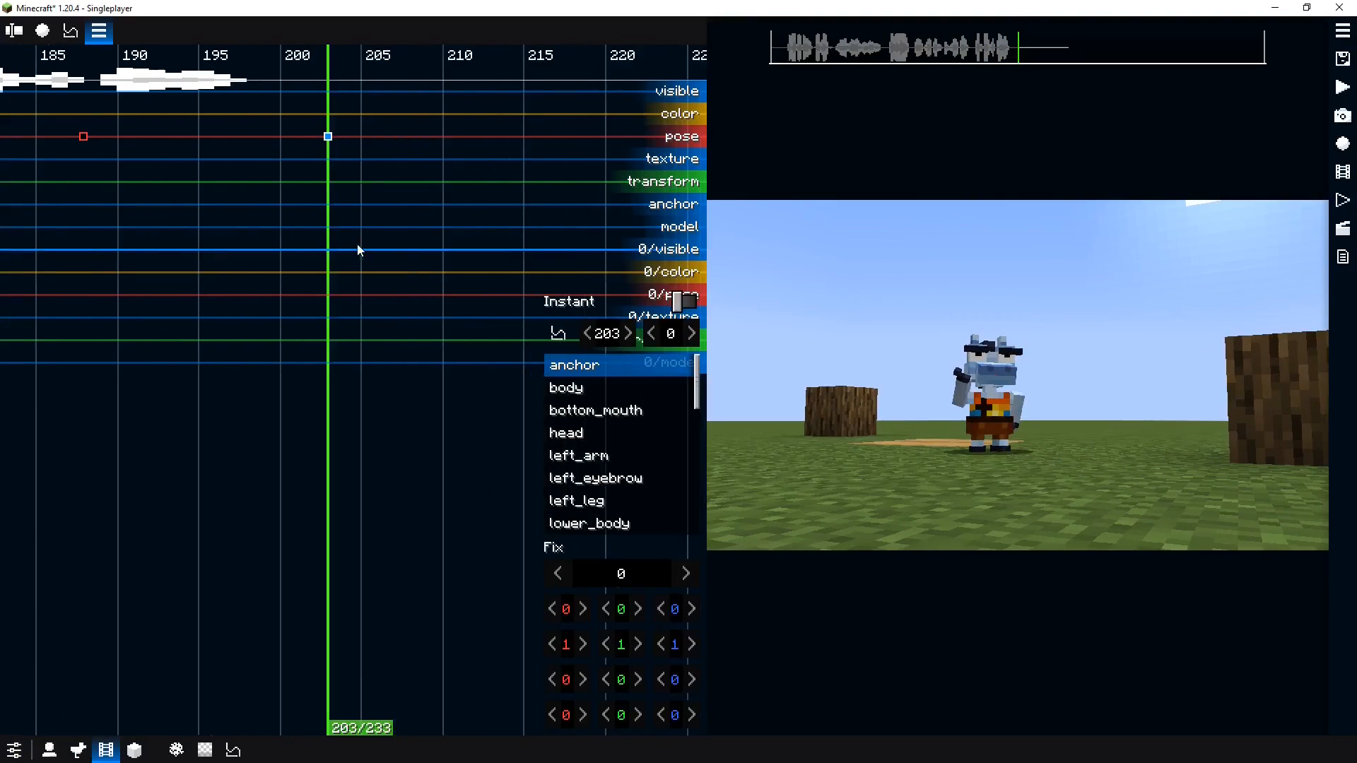
left_click(1002, 360)
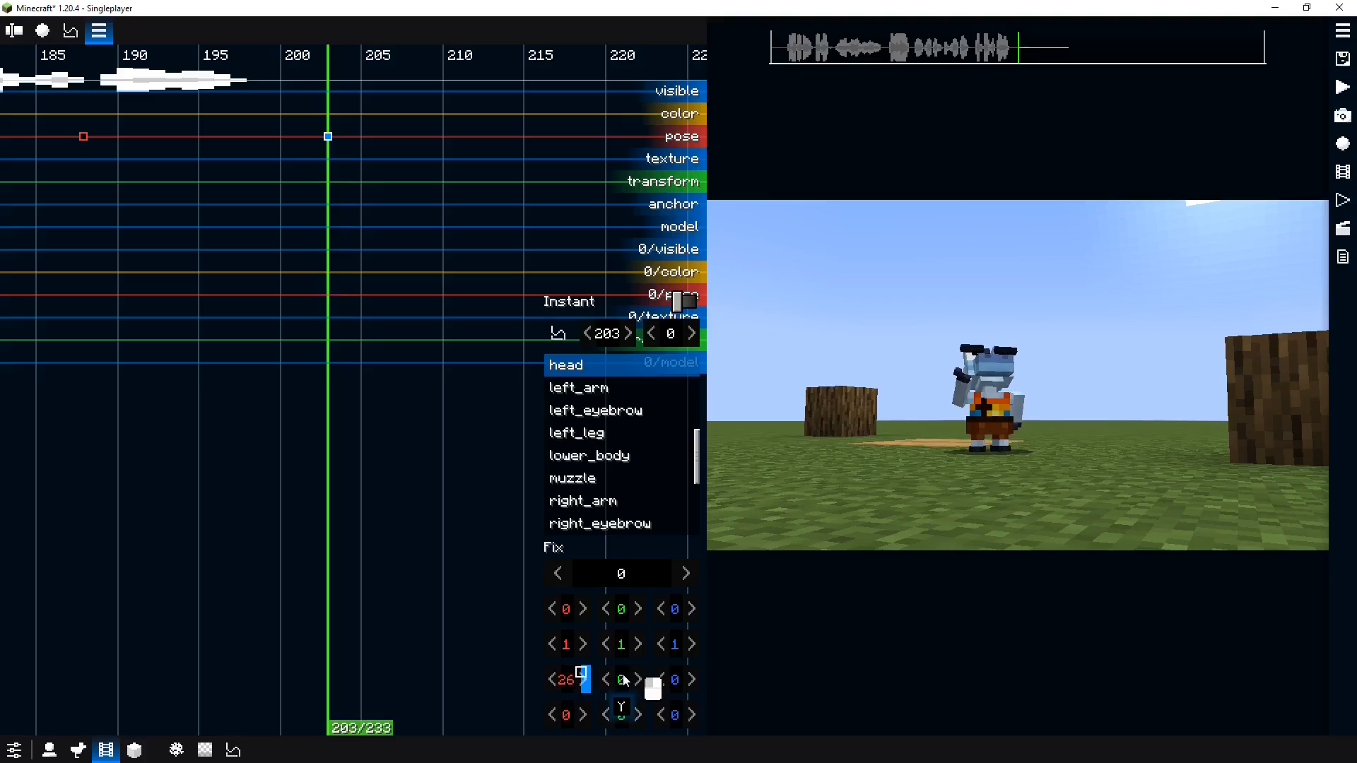
left_click(989, 364)
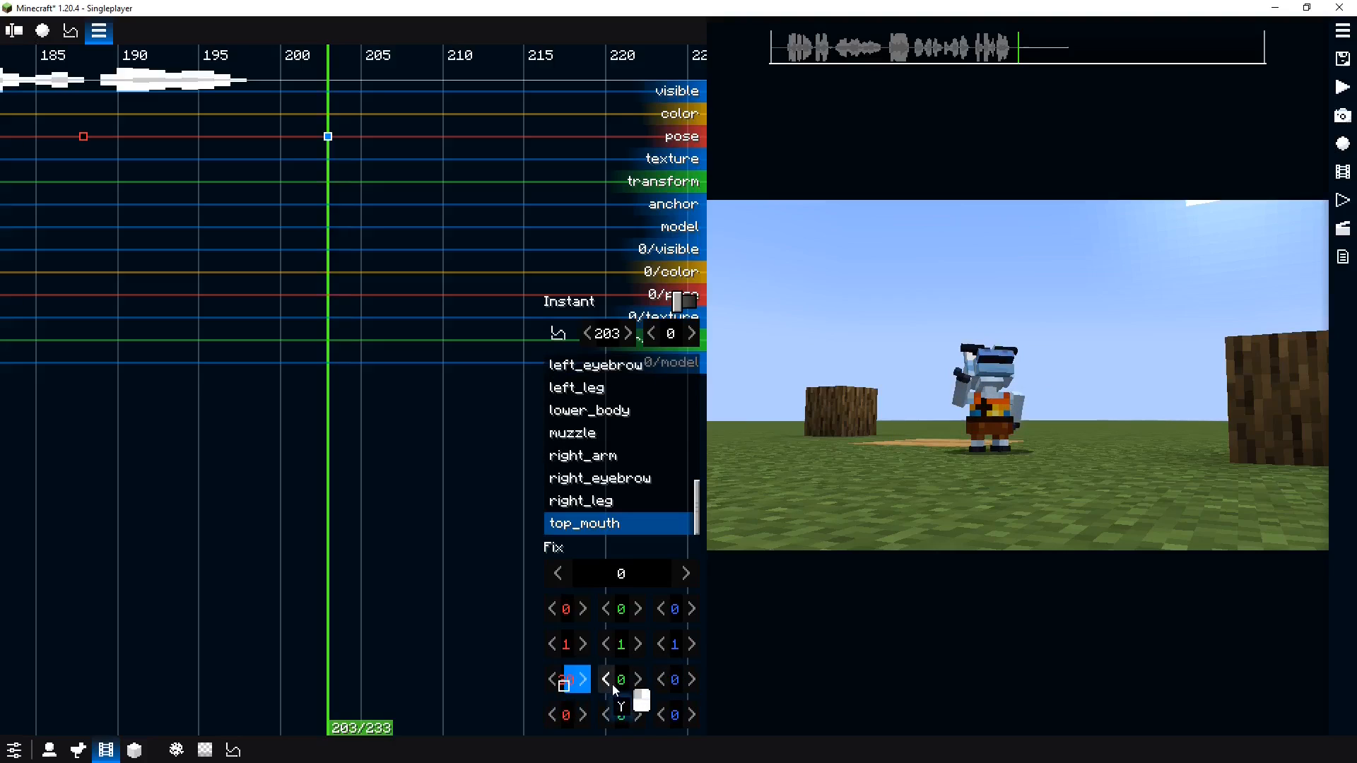
left_click(1005, 382)
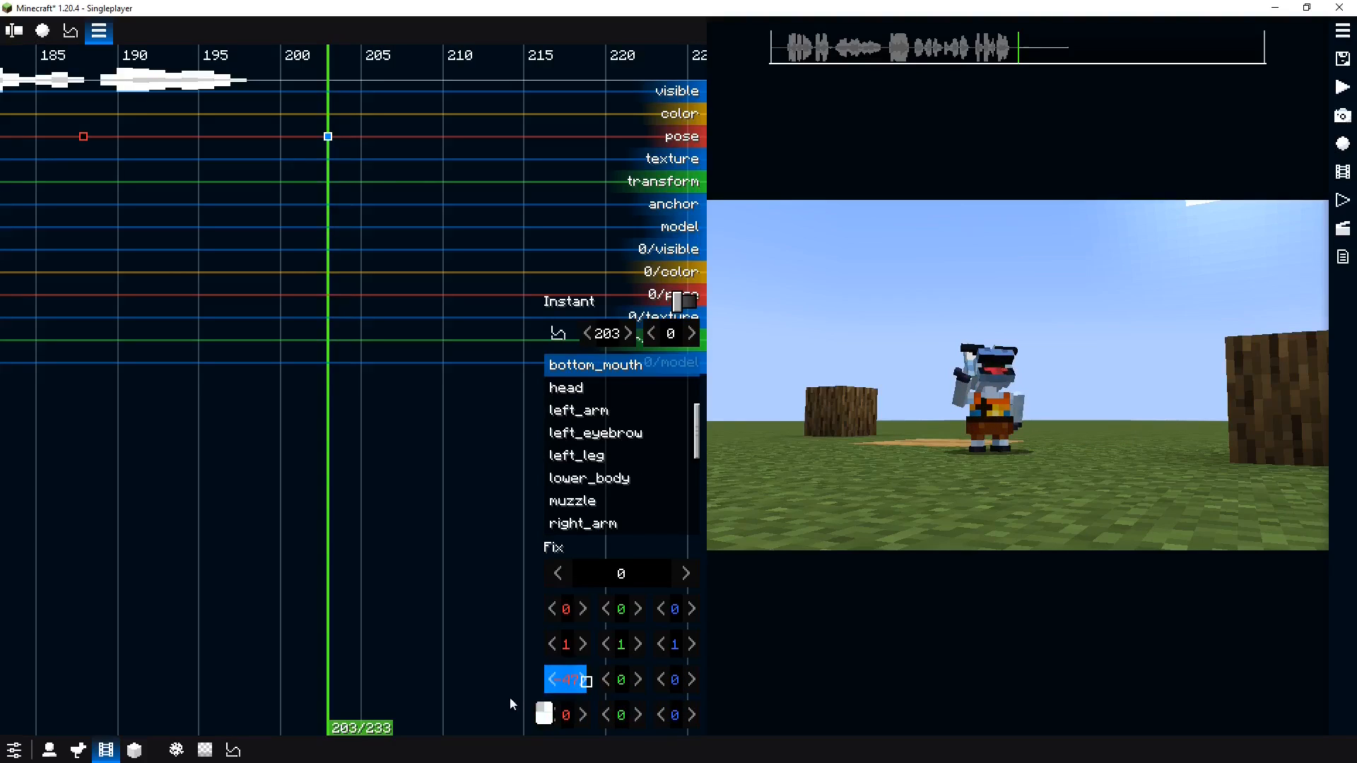
left_click(978, 371)
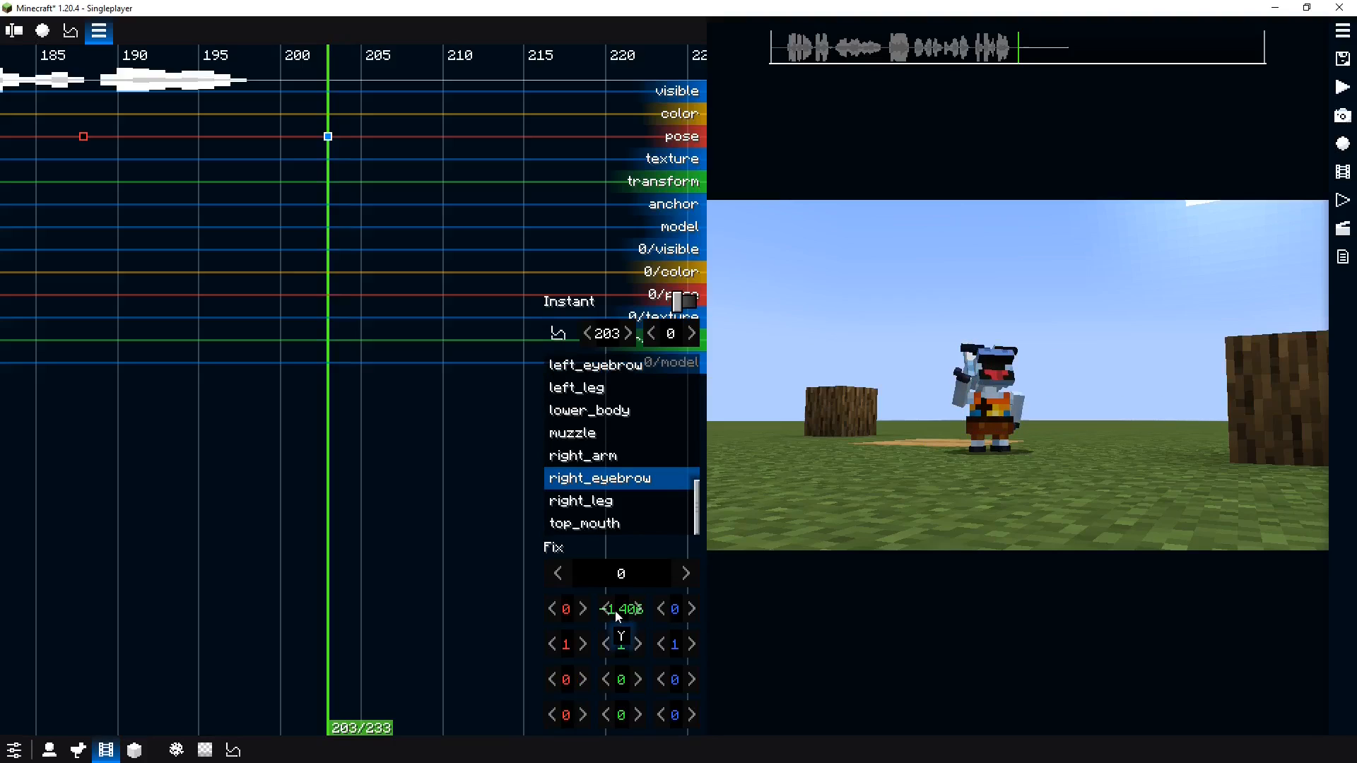
Play back the sequence from about tick 196 to review the mouth opening
left_click(123, 364)
key("space")
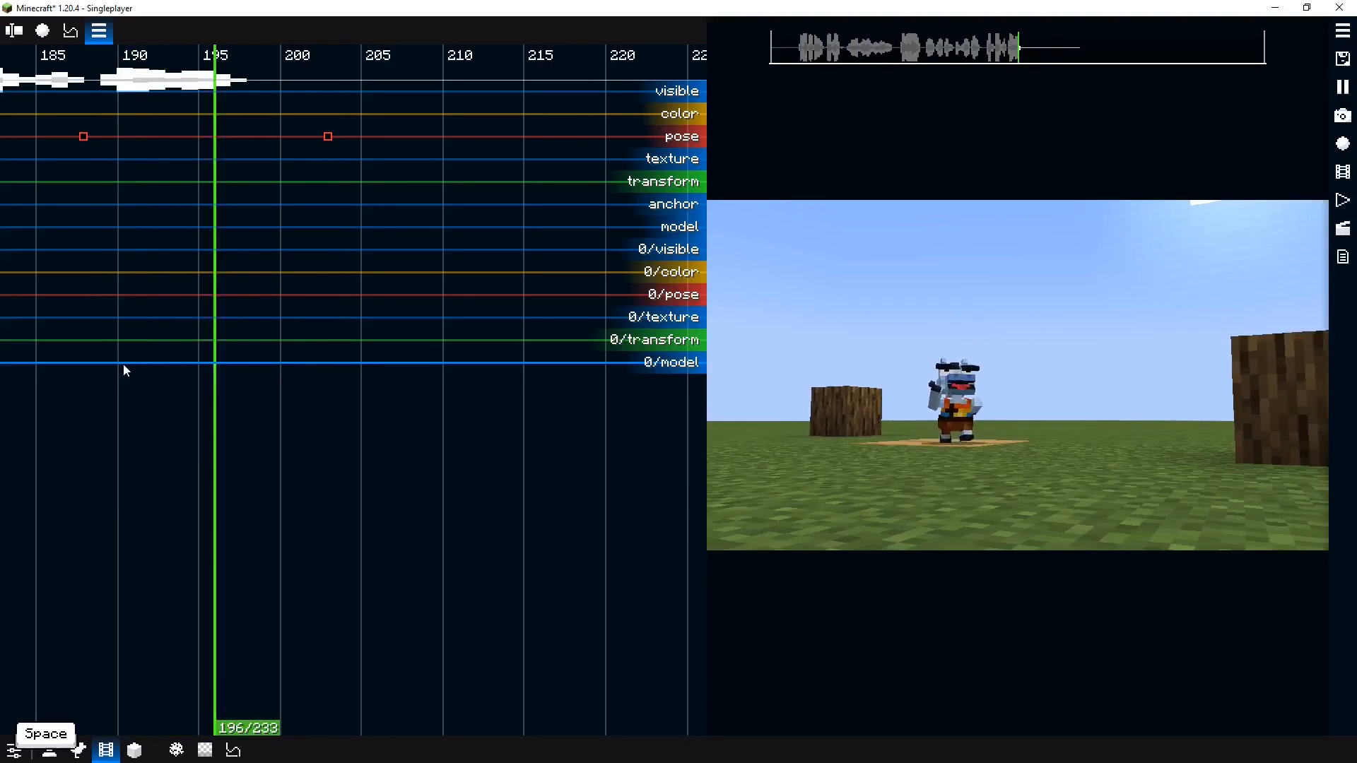
key("space")
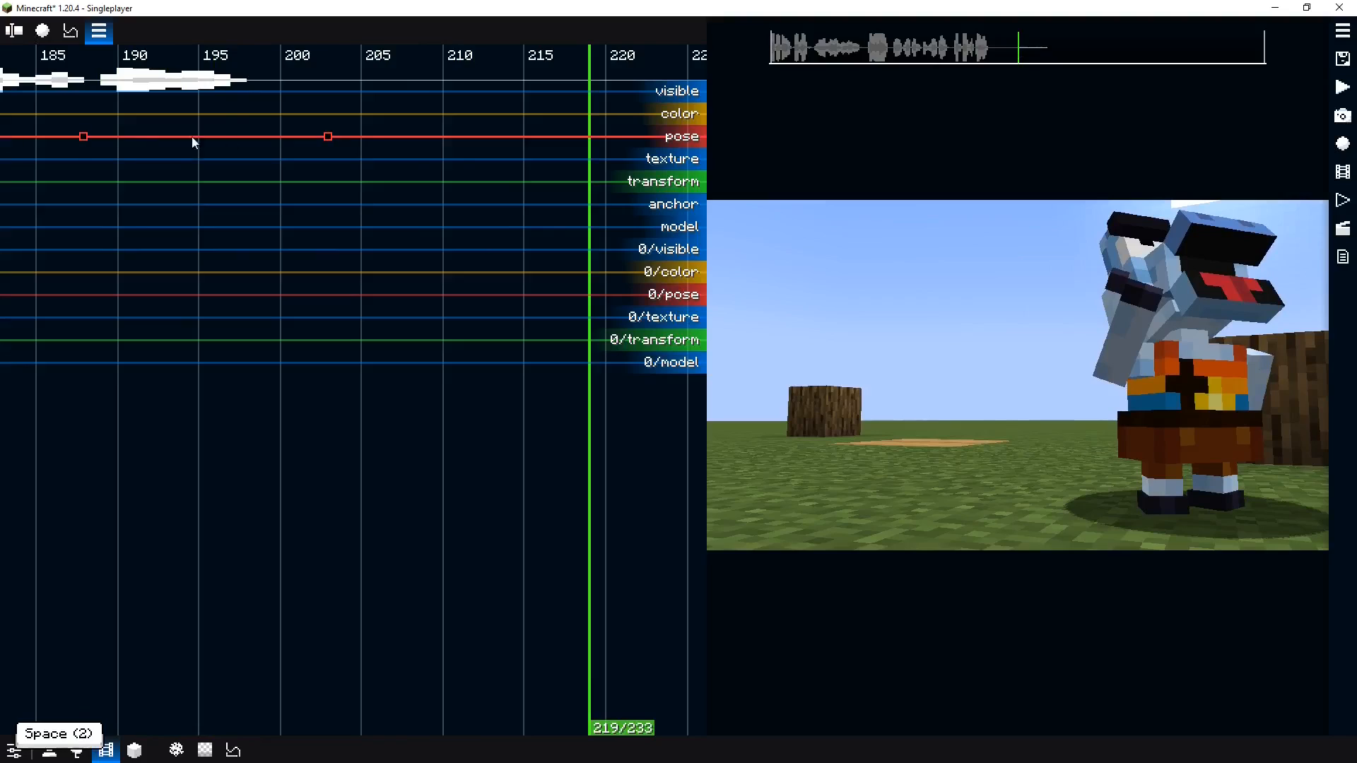
On the tick 203 pose keyframe, rotate the left arm's X to 104 and set its Fix value to 0.9
left_click(1255, 370)
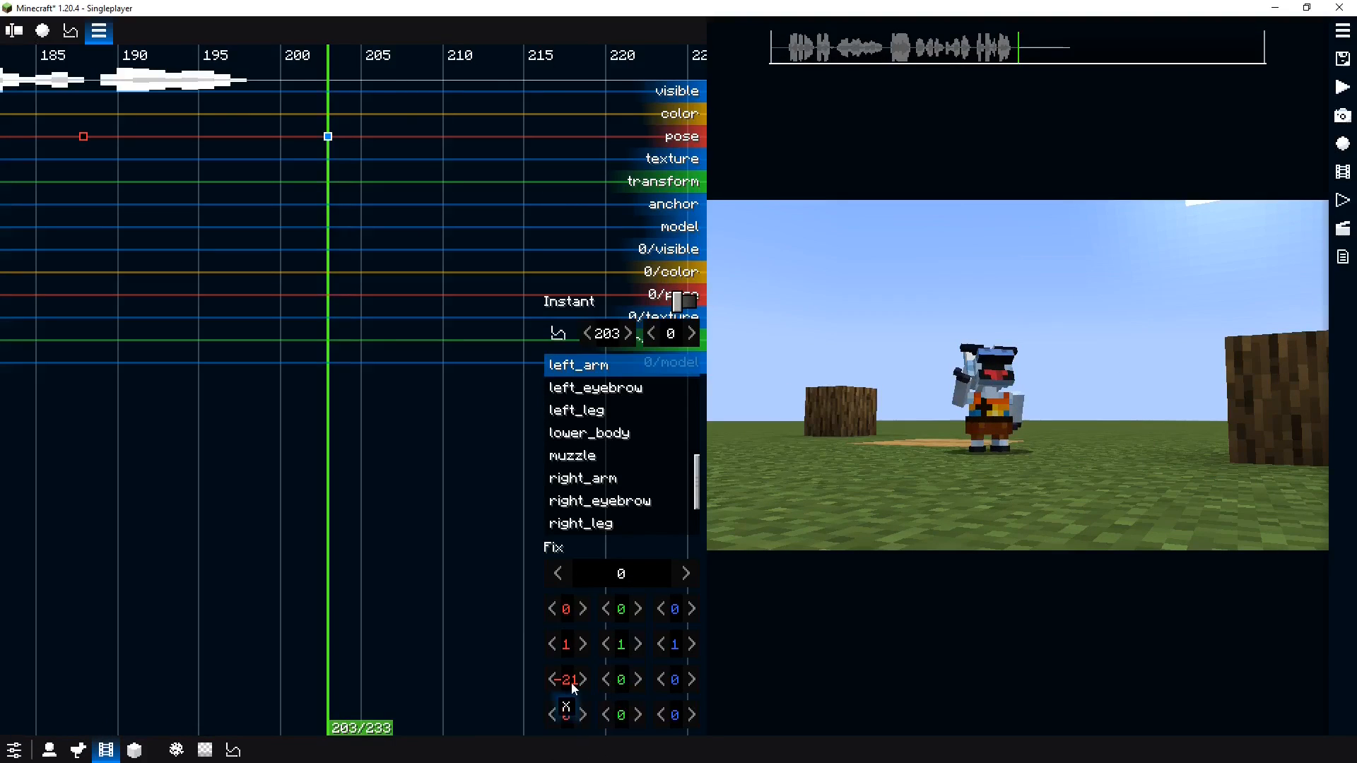
left_click_drag(723, 677, 756, 675)
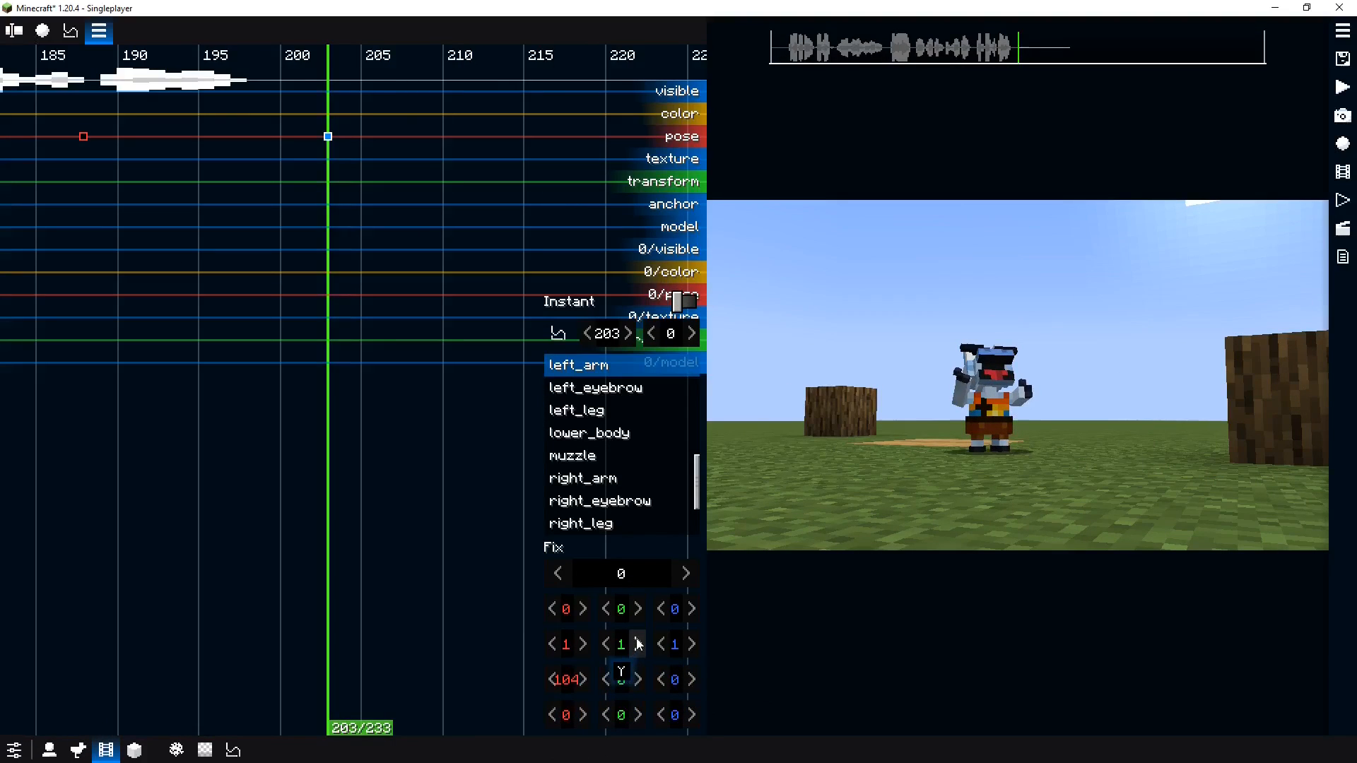
left_click(637, 575)
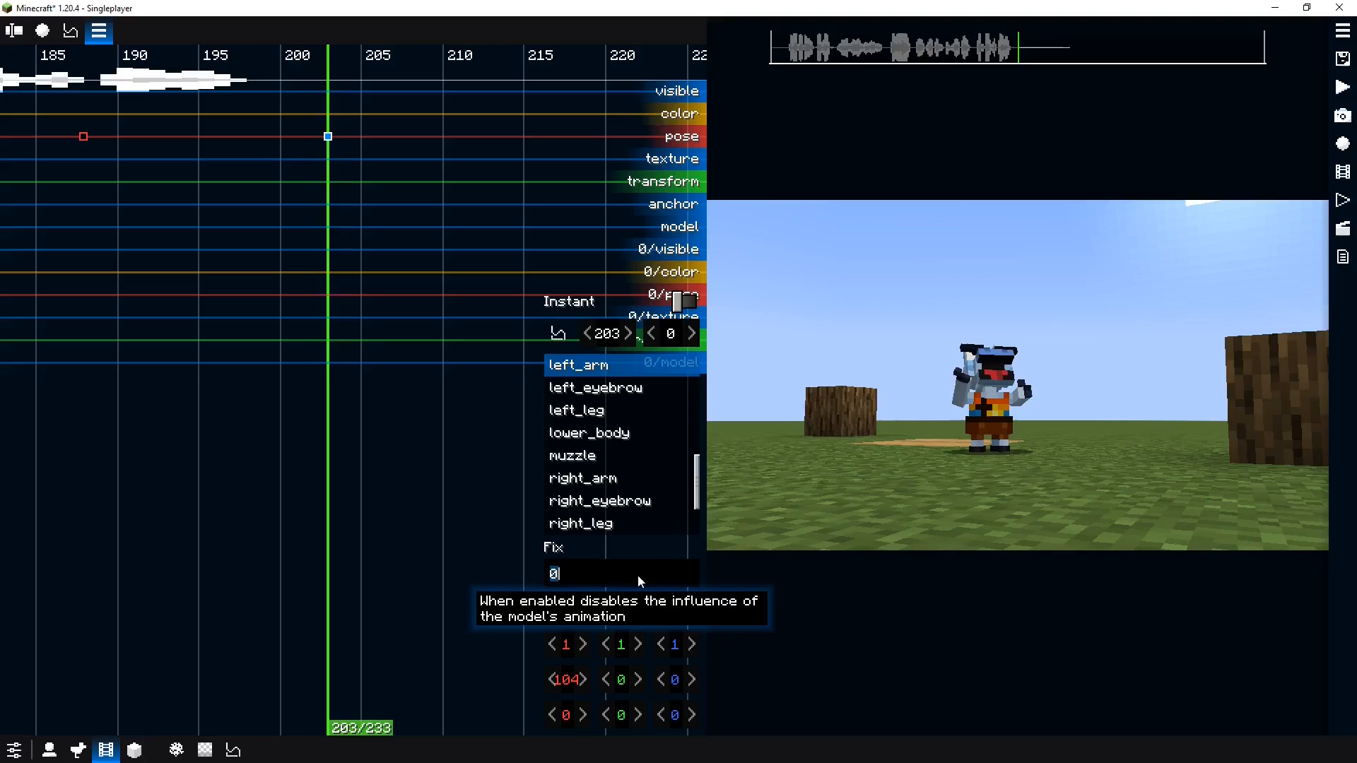
type("0.9")
key("Return")
Play back the sequence to review the new arm and mouth poses
scroll(637, 575, "down", 1)
left_click_drag(139, 337, 106, 335)
key("space")
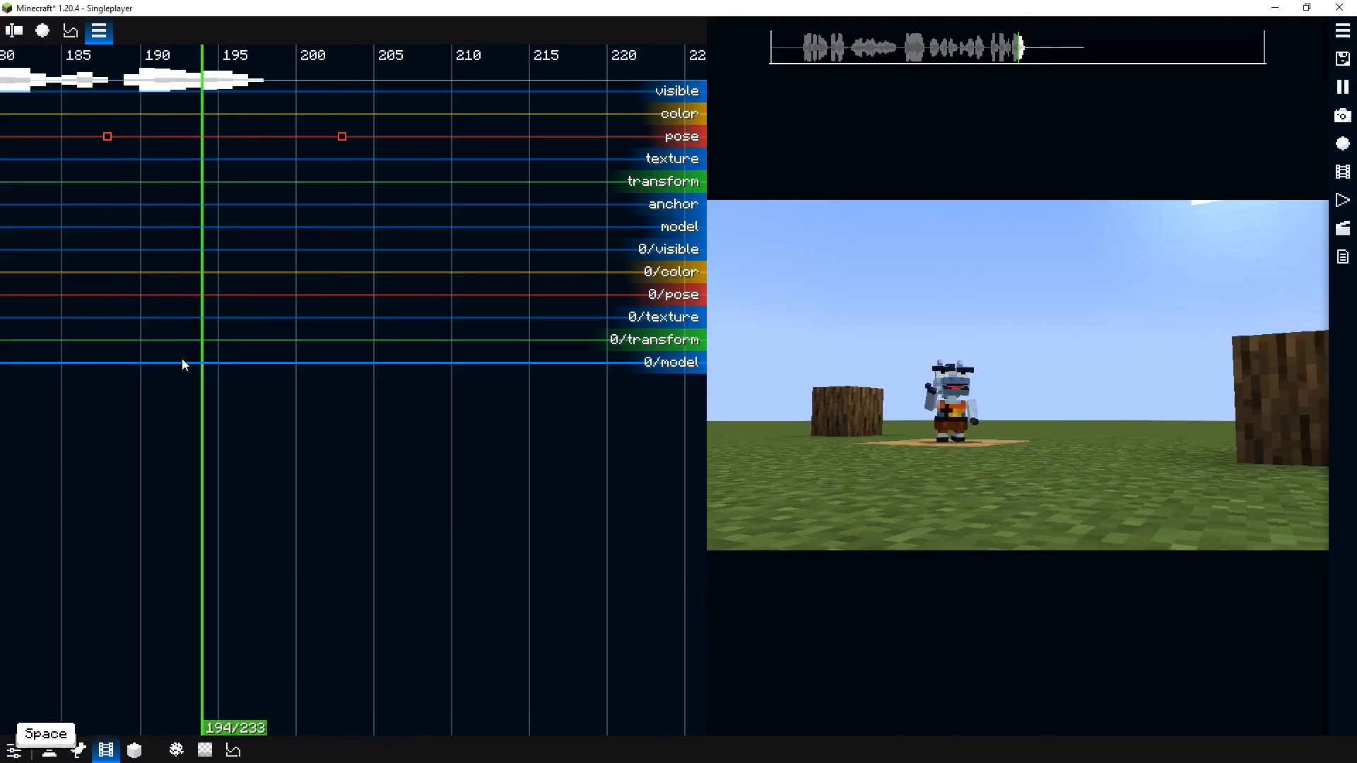
key("space")
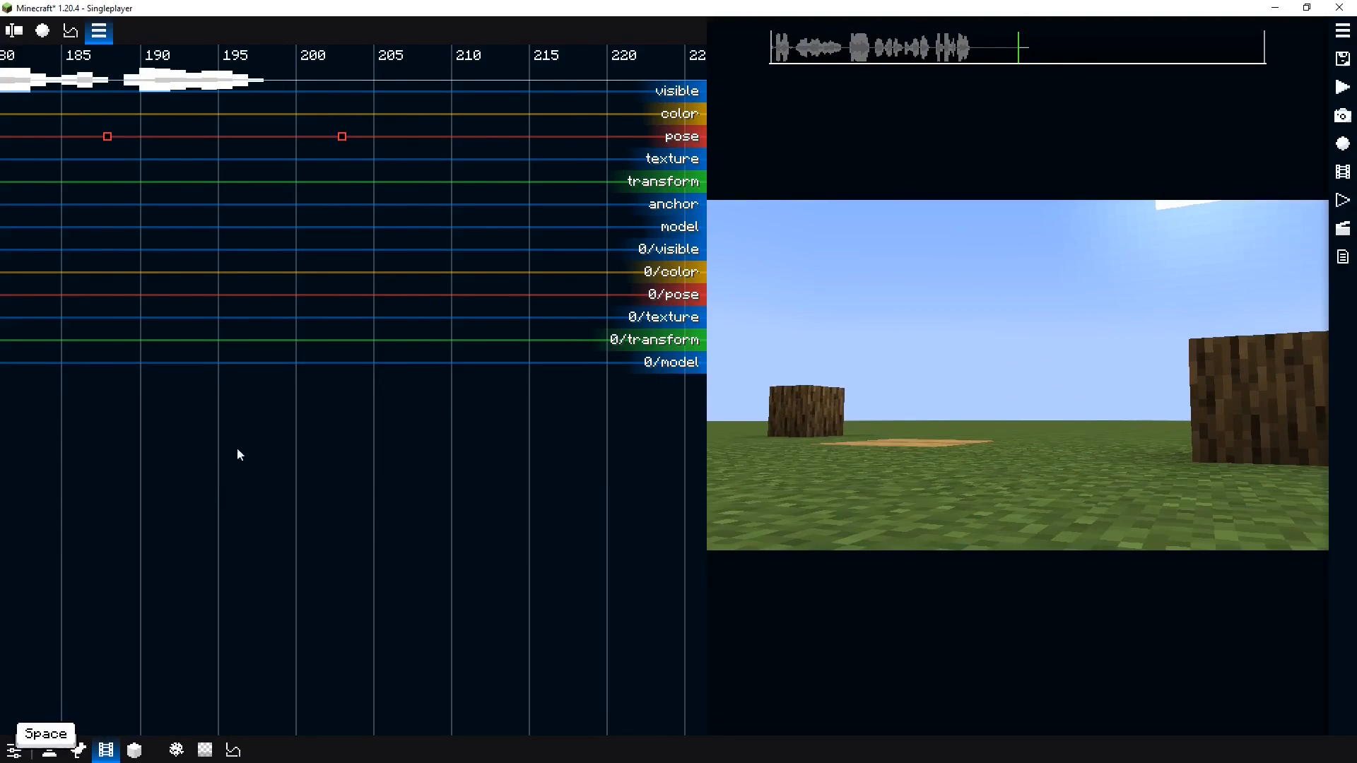
scroll(247, 464, "down", 4)
key("space")
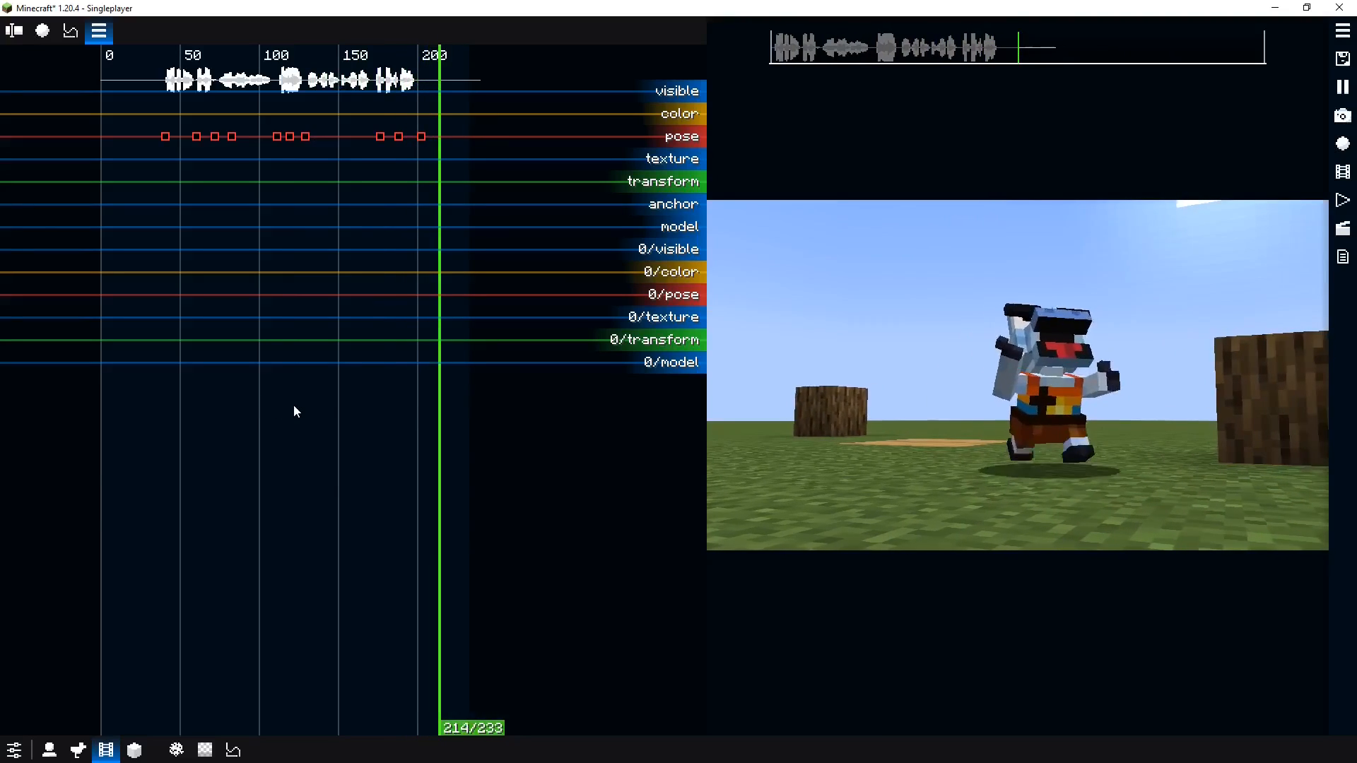
key("space")
Select the Normie actor's replay and play back his part of the scene
left_click(269, 403)
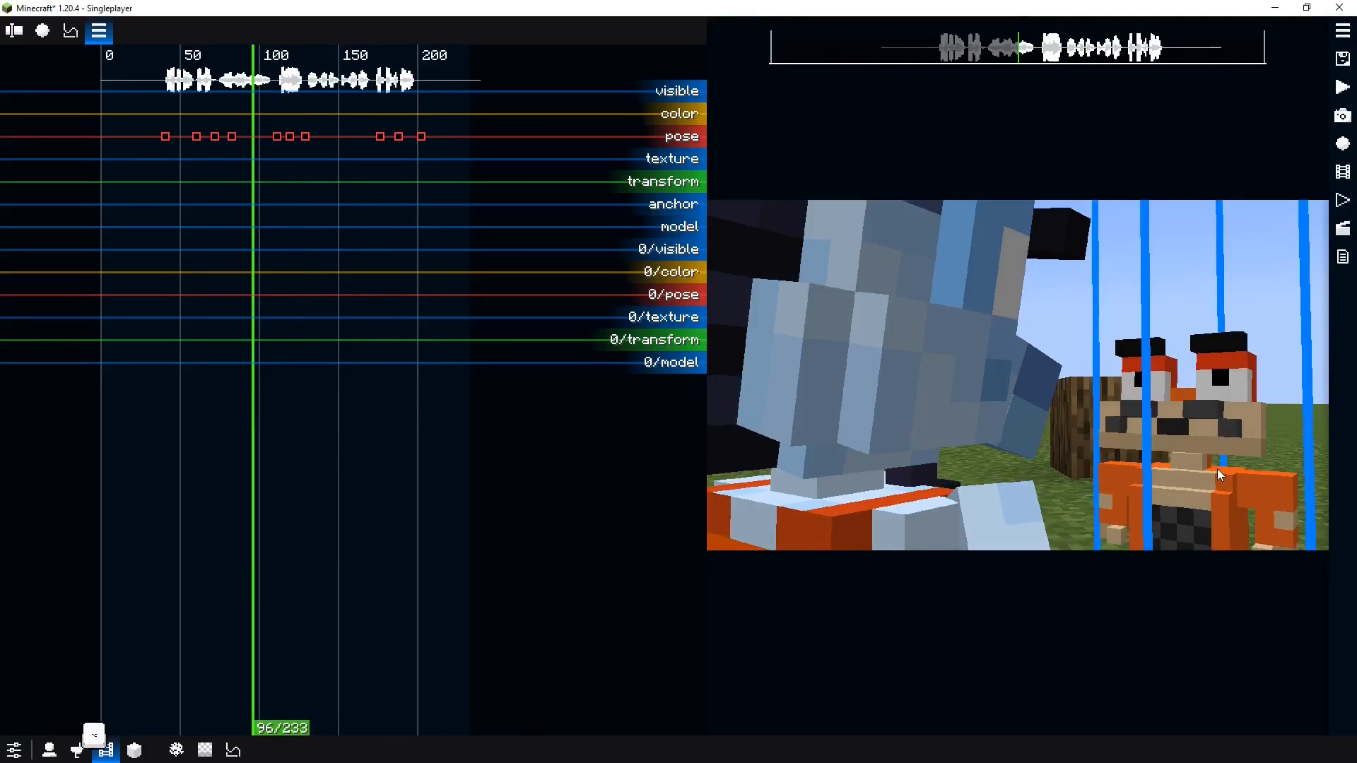
left_click(1217, 468)
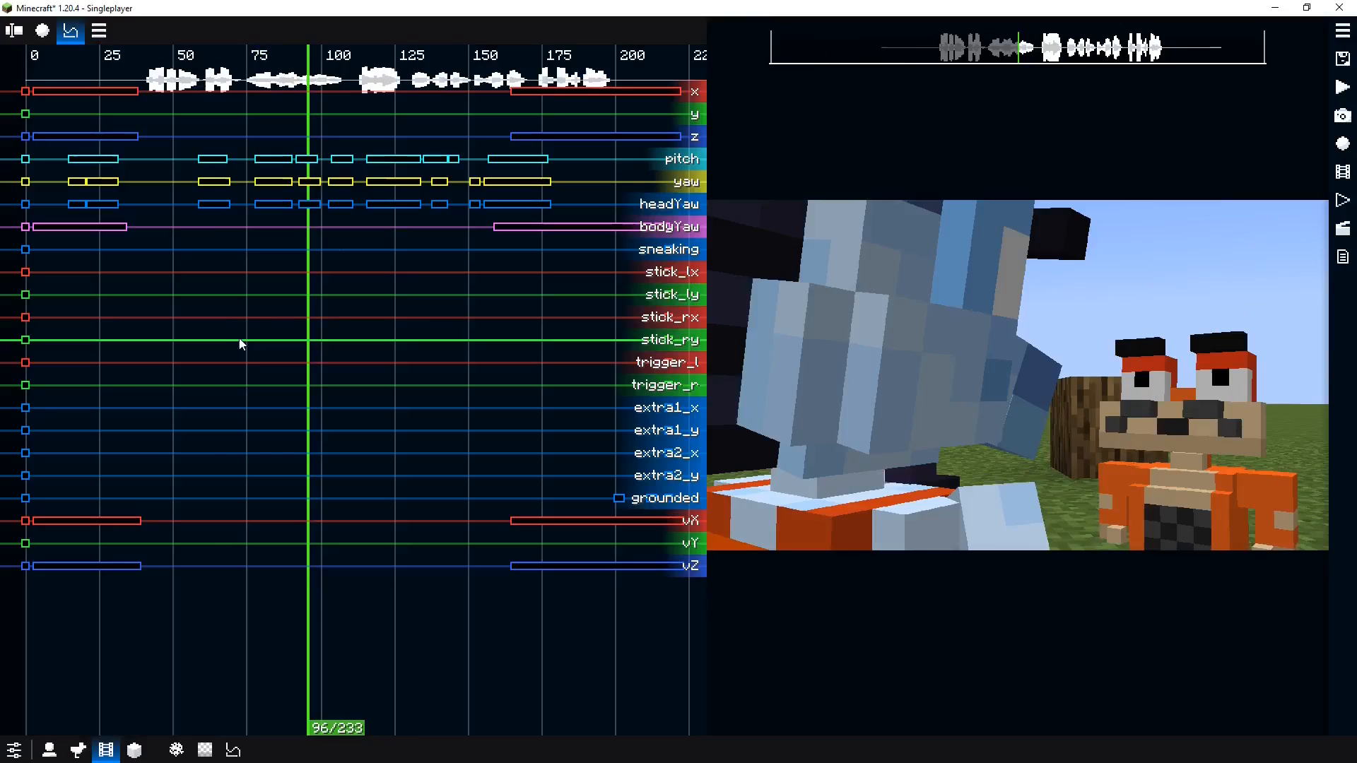
left_click_drag(205, 282, 147, 182)
key("space")
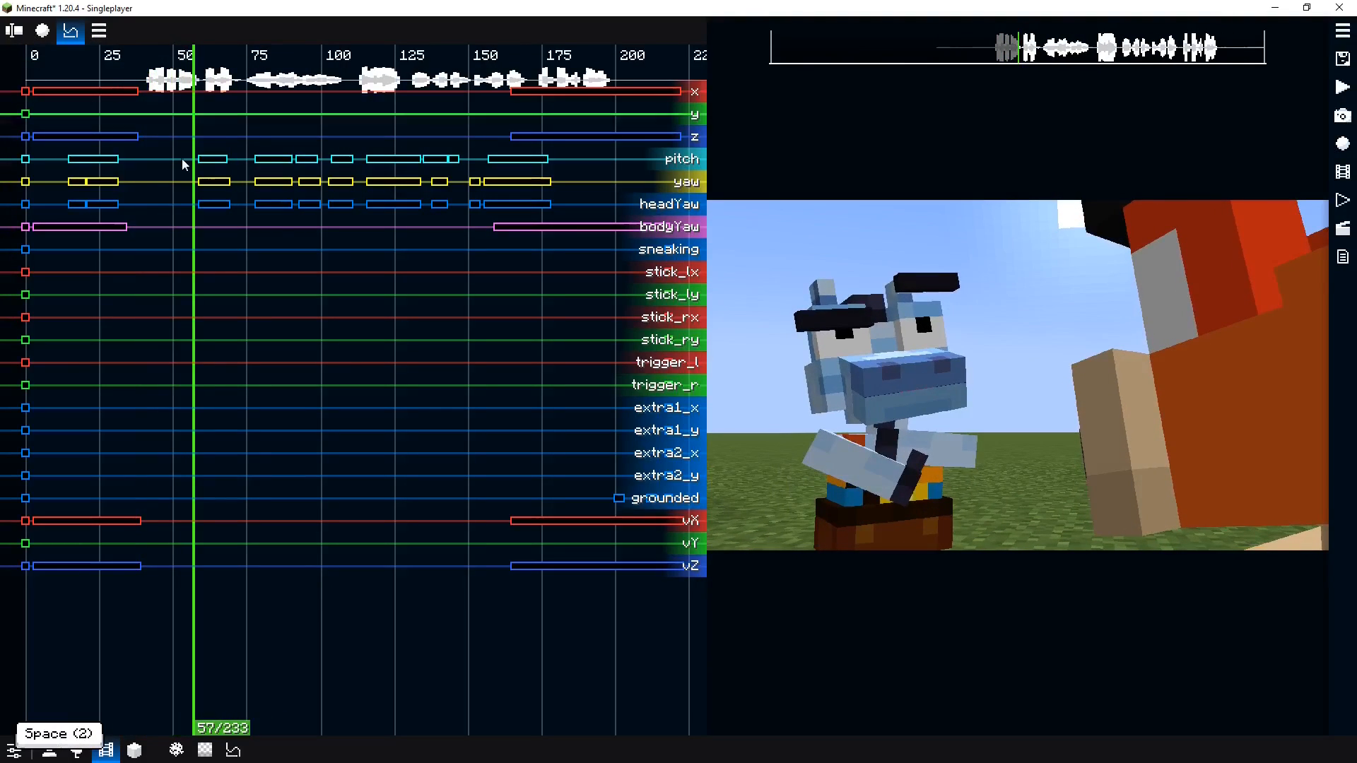
key("space")
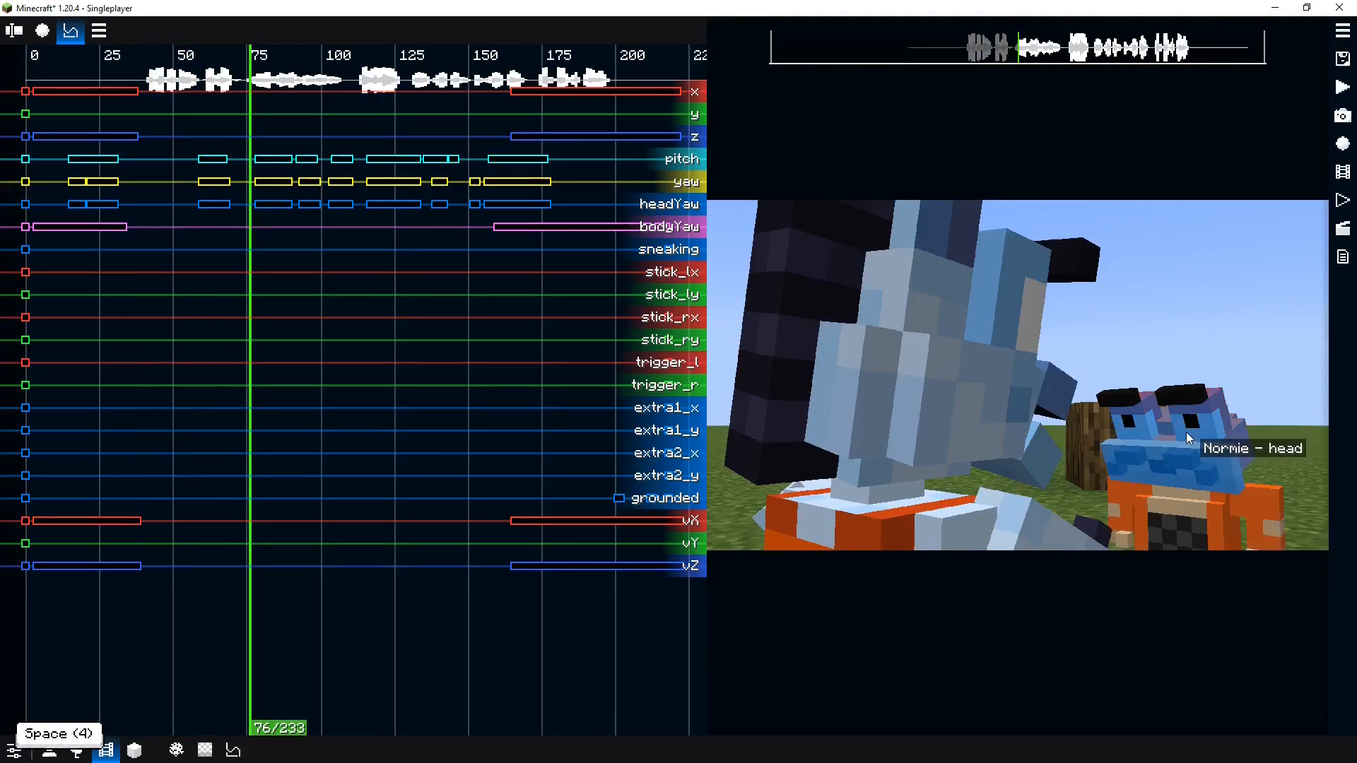
Add a pose keyframe for Normie's head at tick 76
right_click(1171, 435, "shift")
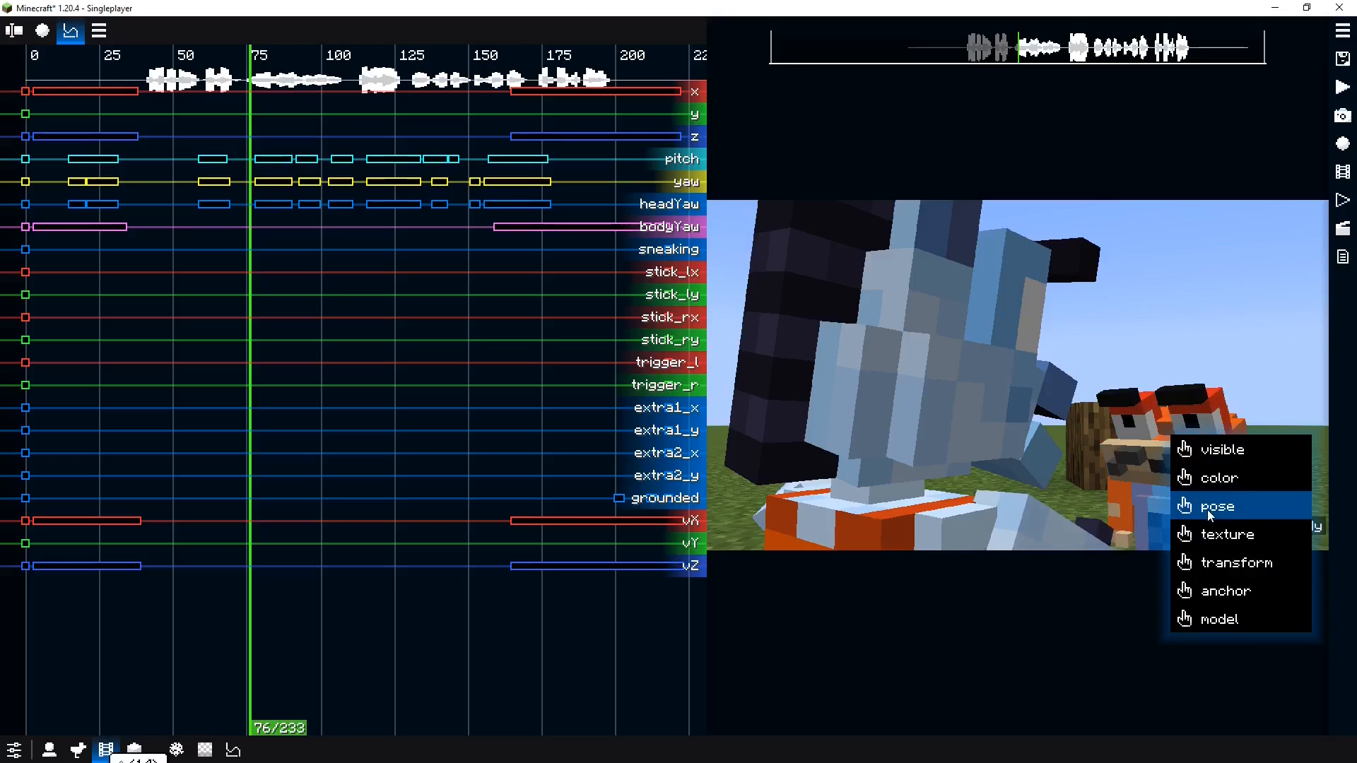
left_click(1207, 510)
scroll(296, 343, "down", 2)
scroll(296, 343, "up", 3)
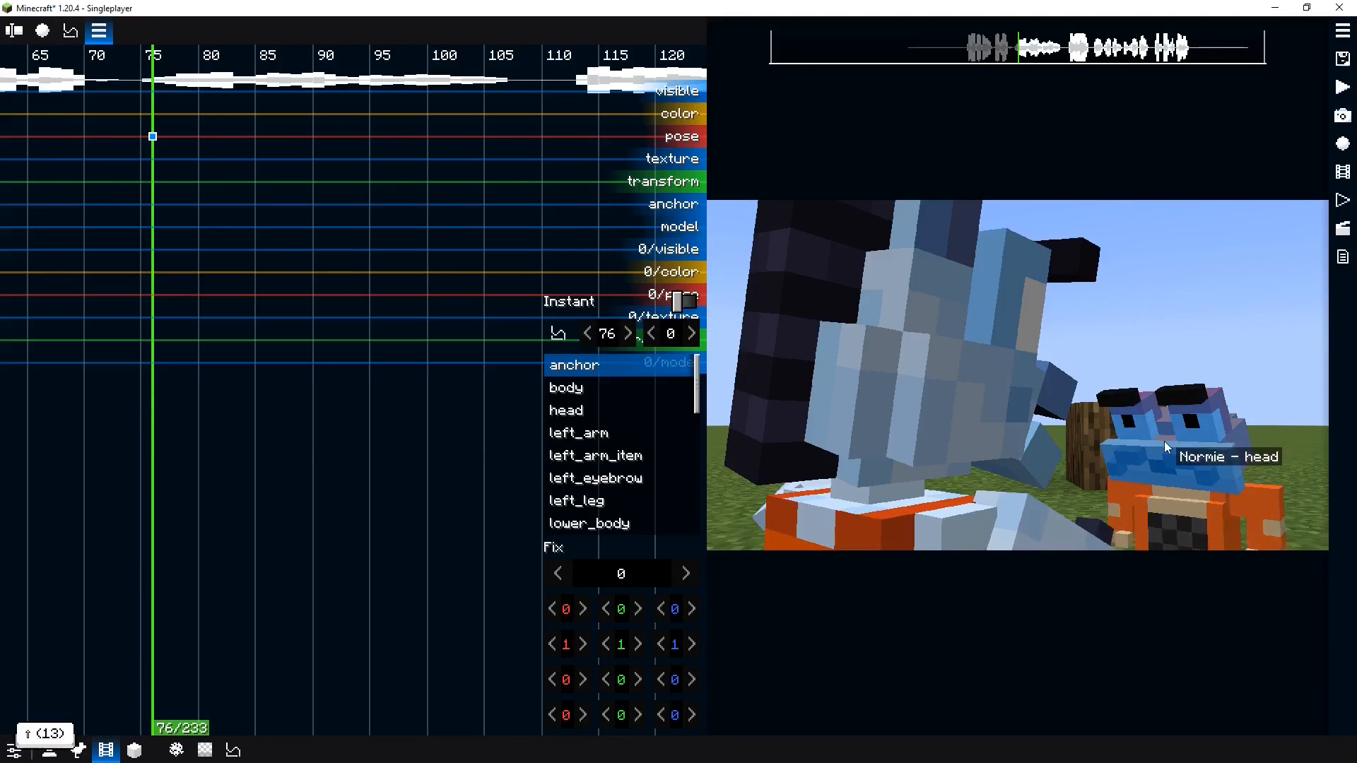
Add a visible keyframe at tick 75 for Normie and toggle its value
right_click(1164, 441, "shift")
left_click(145, 255)
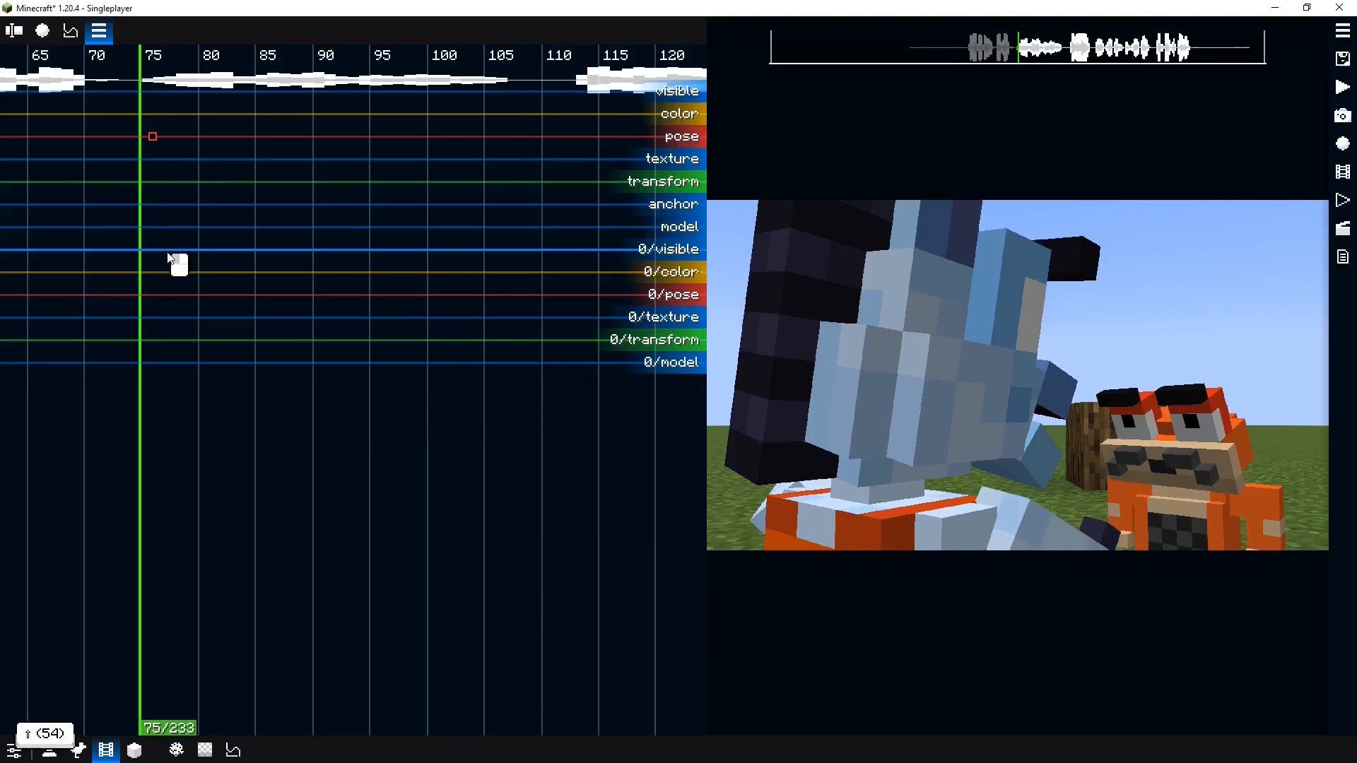
right_click(1176, 443, "shift")
left_click(1210, 458)
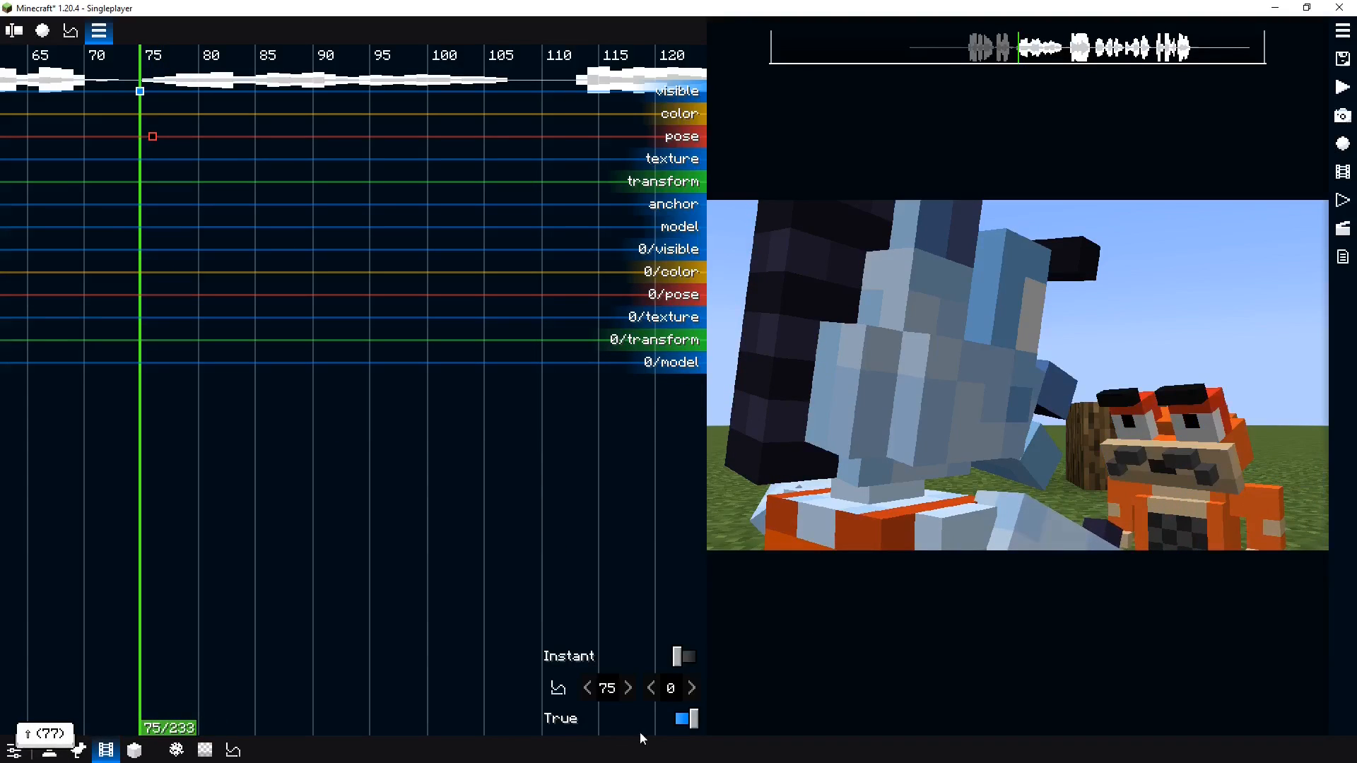
left_click(677, 719)
left_click(679, 719)
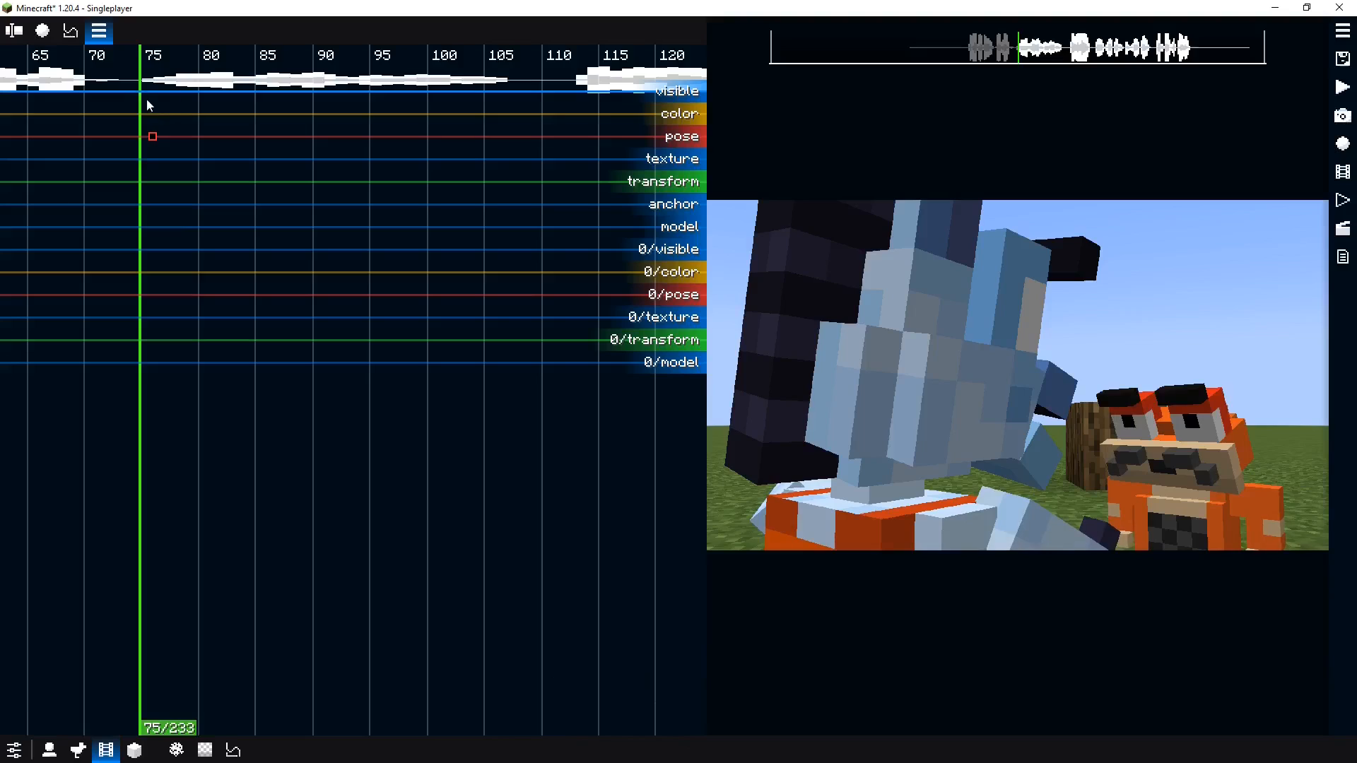
Add a pose keyframe for Normie at tick 85 and play back around it
left_click_drag(150, 107, 255, 117)
left_click(256, 134, "ctrl")
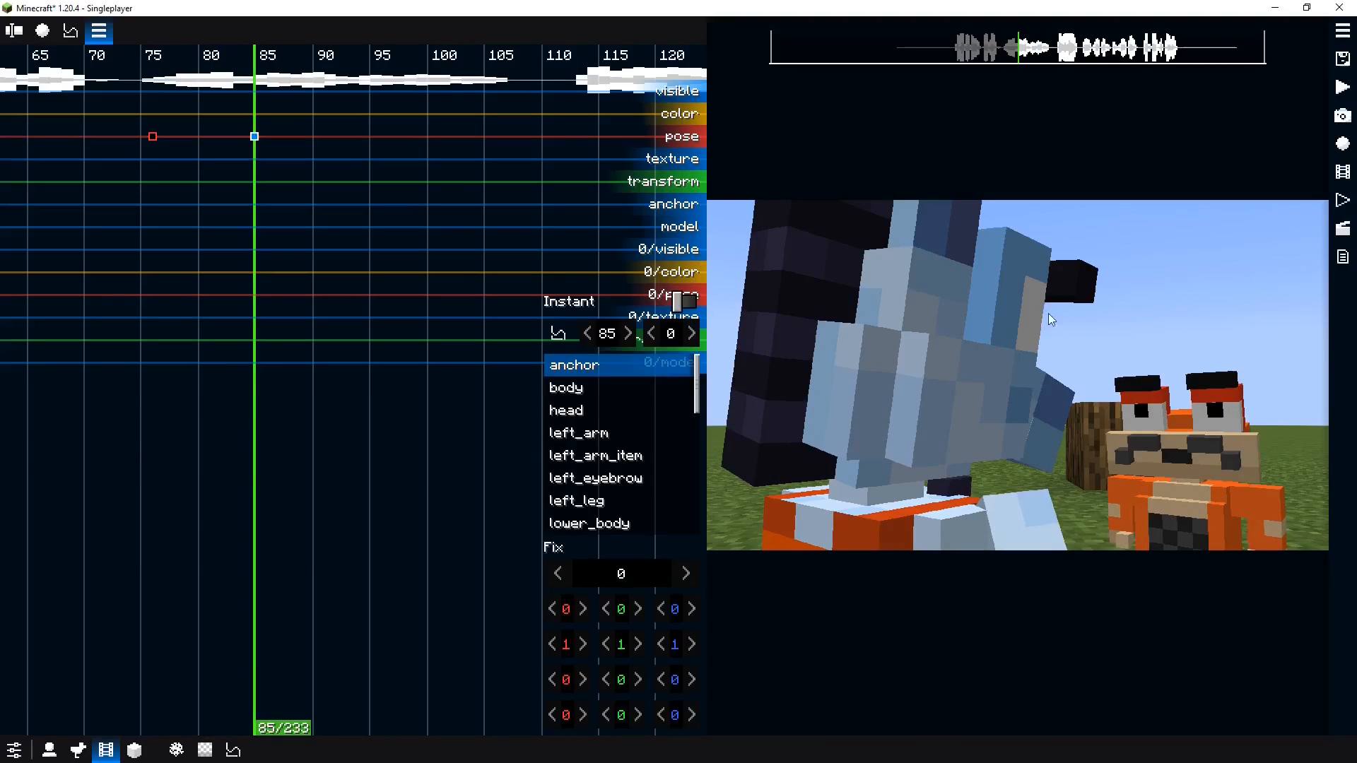
key("space")
key("space")
left_click(203, 257)
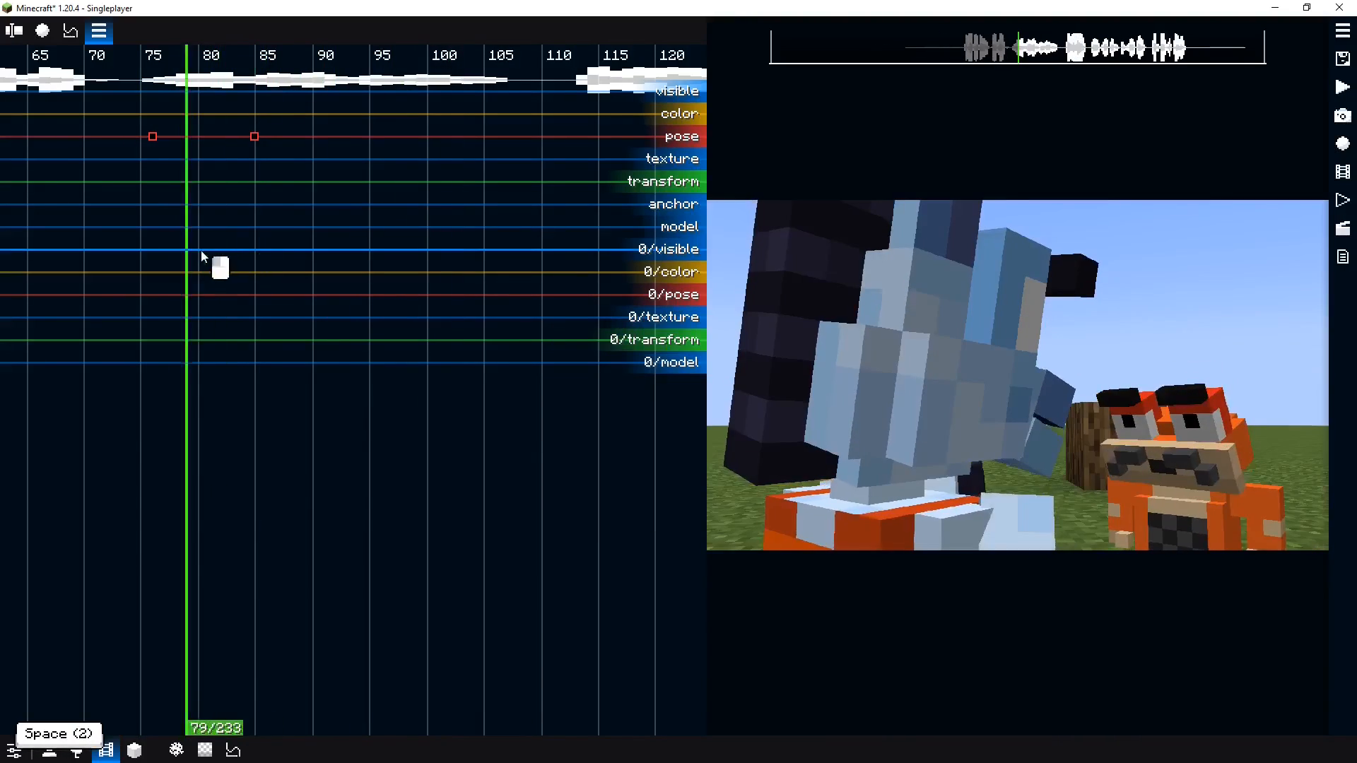
left_click_drag(201, 257, 259, 248)
Raise both of Normie's eyebrows about 0.7–0.78 and tilt the right eyebrow on the tick 85 pose
left_click(1125, 401)
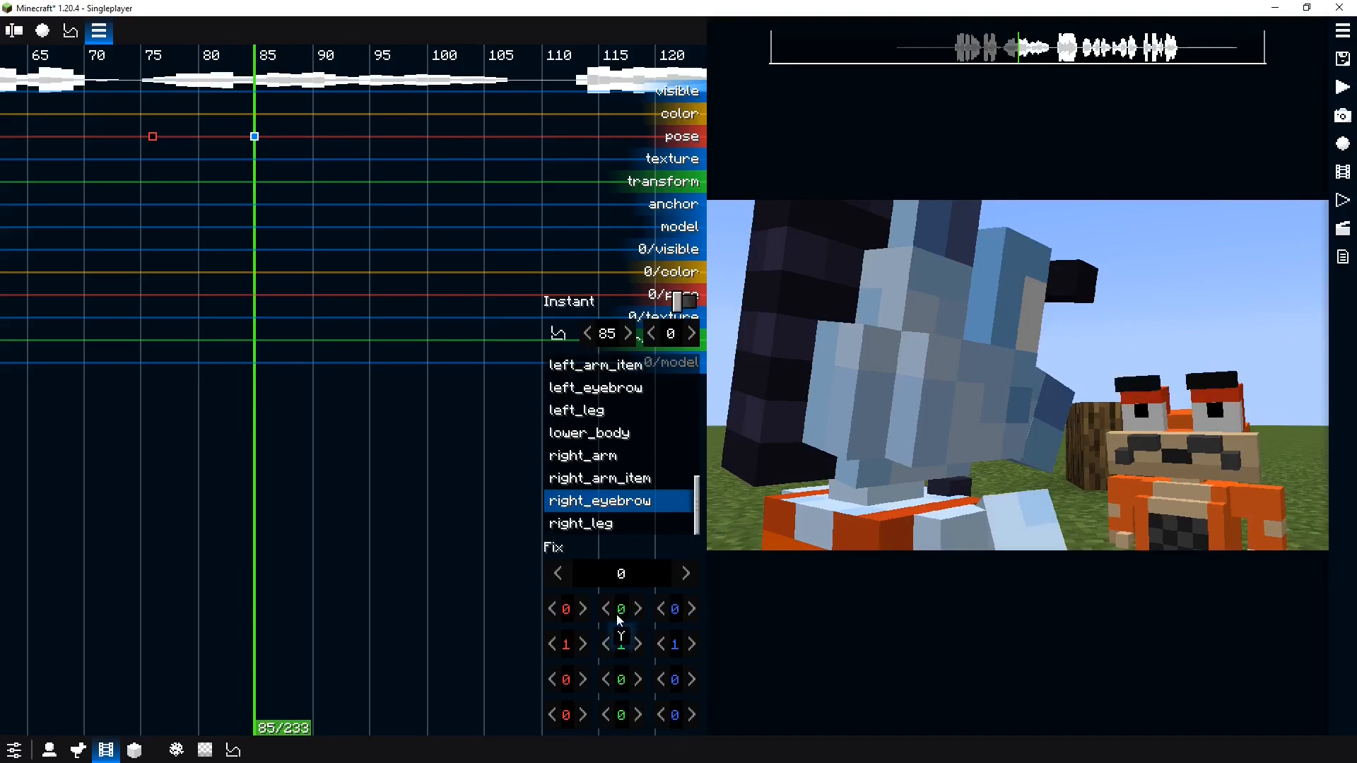
left_click_drag(662, 612, 650, 612)
left_click(1164, 402)
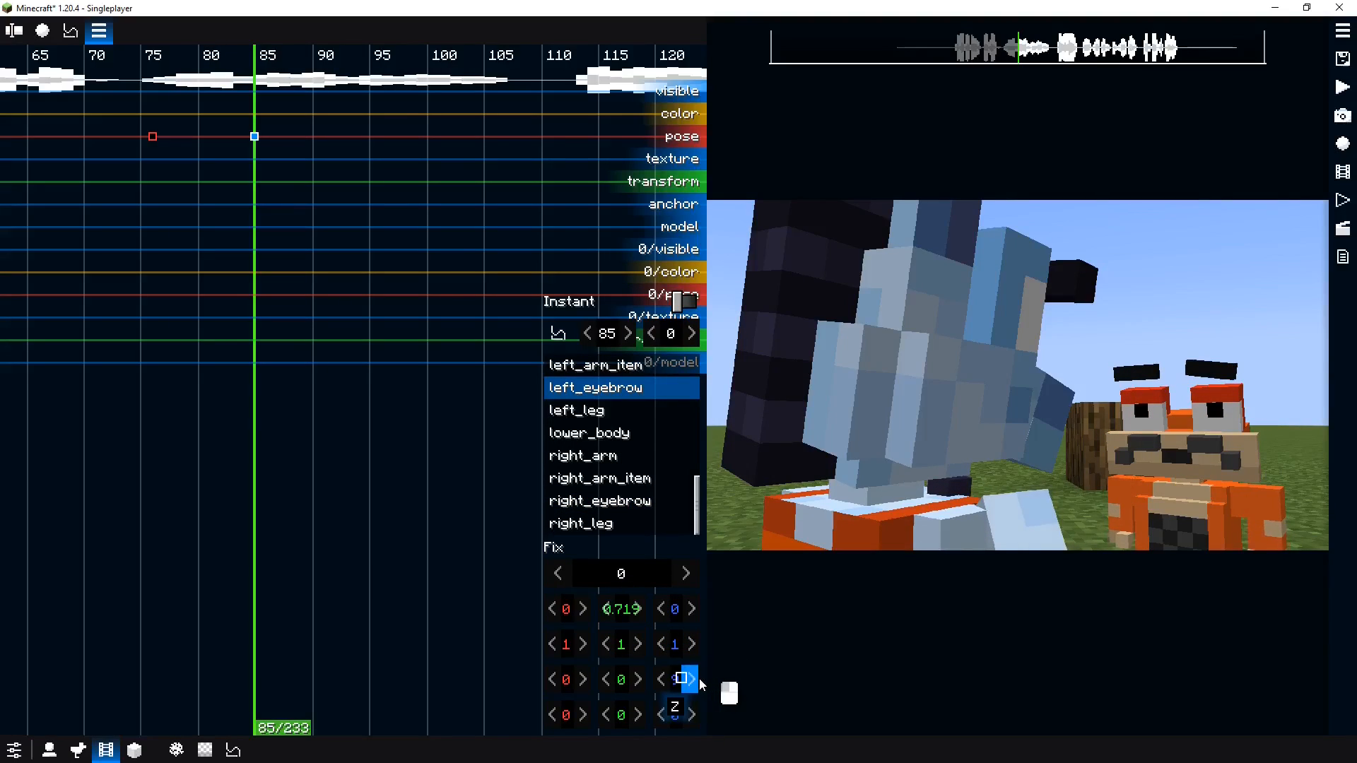
left_click(1134, 389)
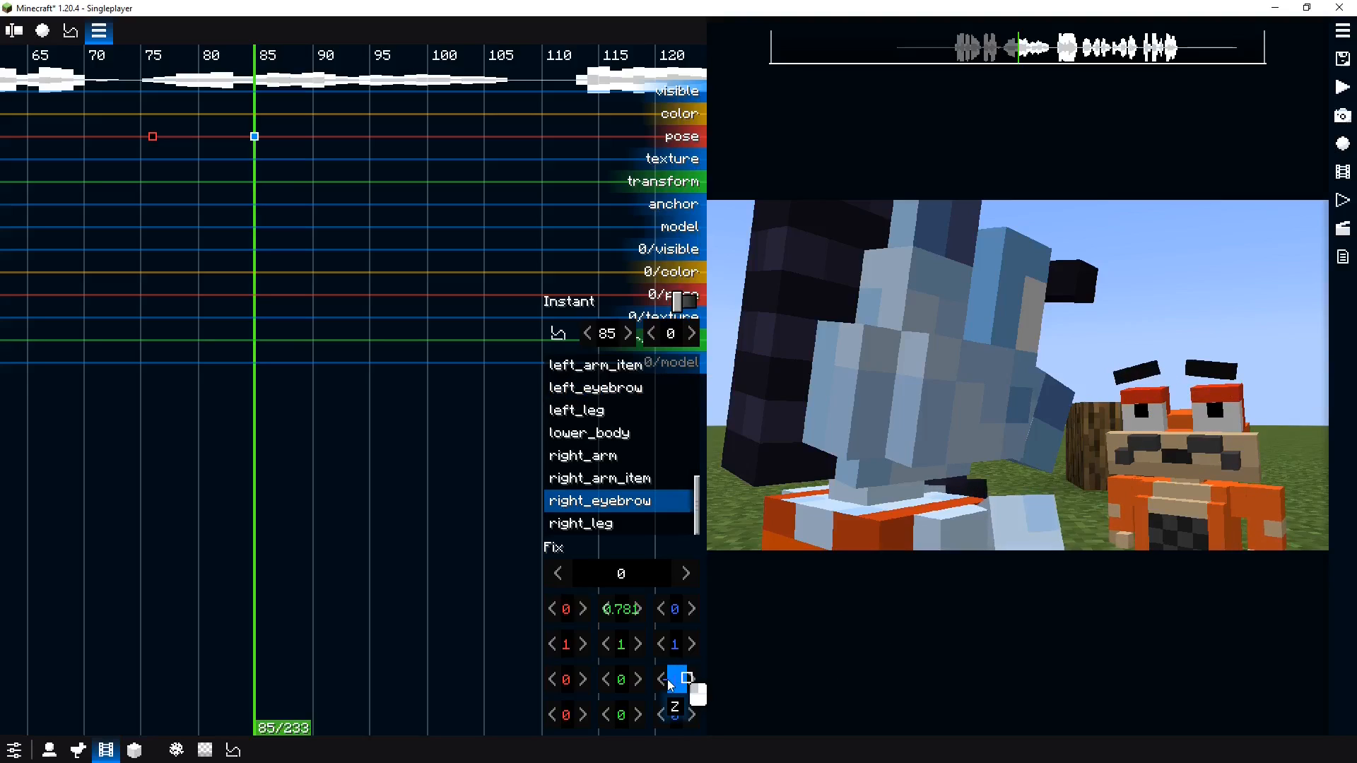
left_click_drag(687, 678, 667, 680)
Add a pose keyframe for Normie's eyes at tick 81
left_click_drag(293, 318, 209, 333)
right_click(1130, 421)
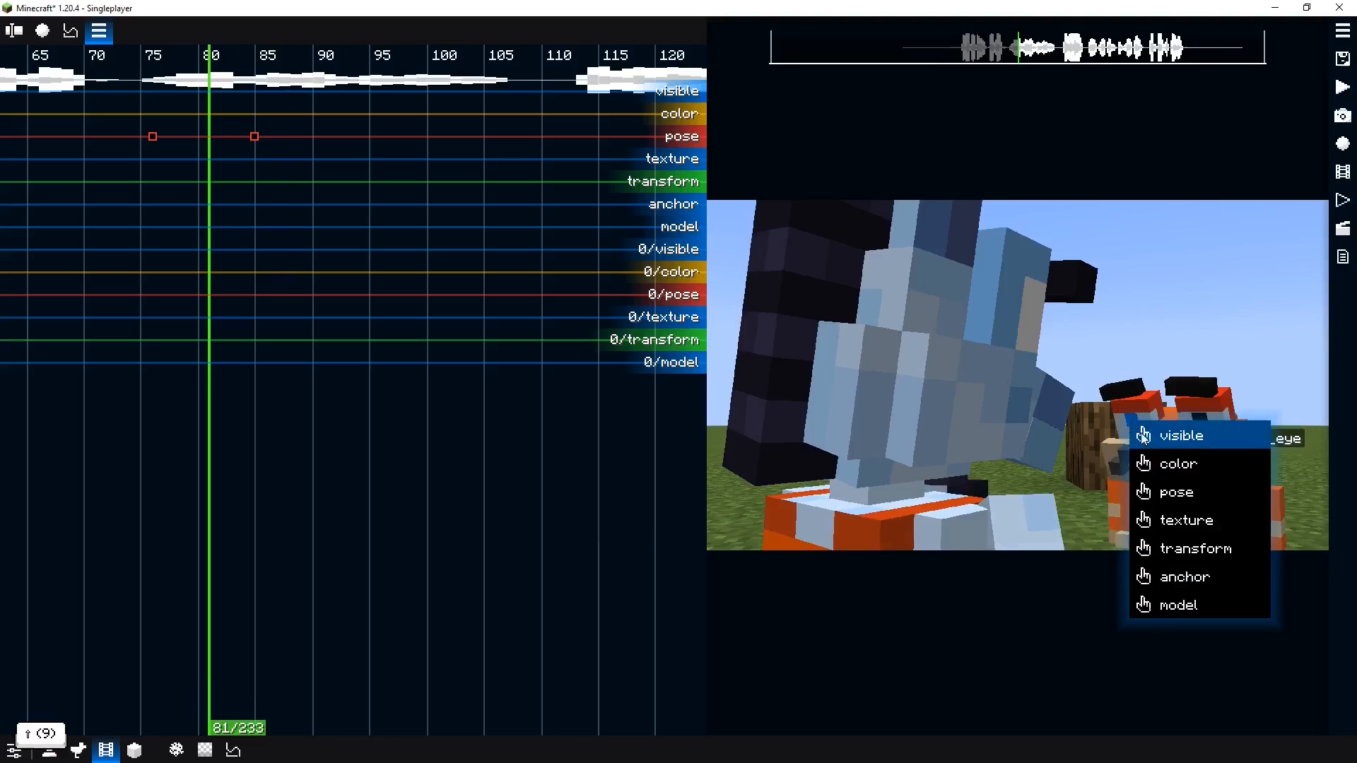
left_click(1162, 491)
Add an eye pose keyframe at tick 90 and shrink the left eye's scale to 0.5
left_click_drag(254, 261, 316, 239)
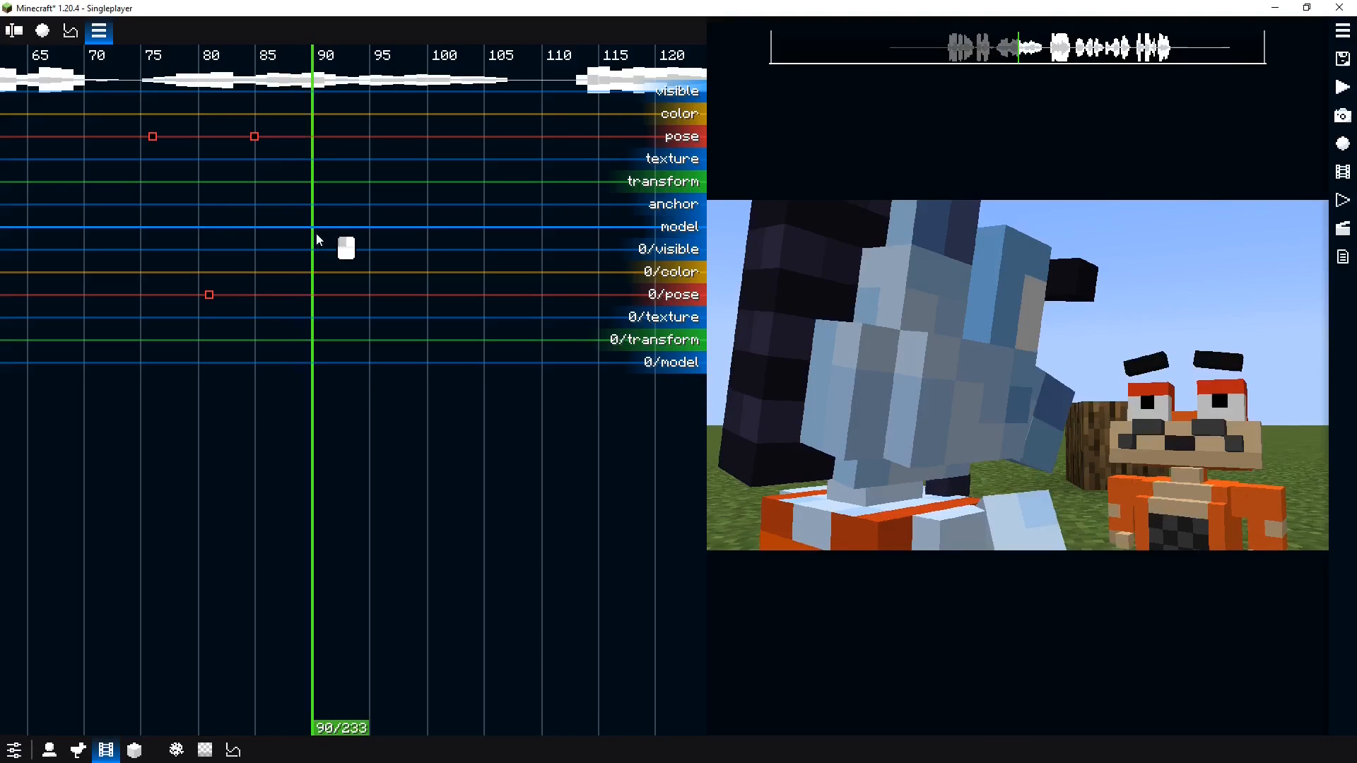
right_click(1211, 399)
left_click(1237, 469)
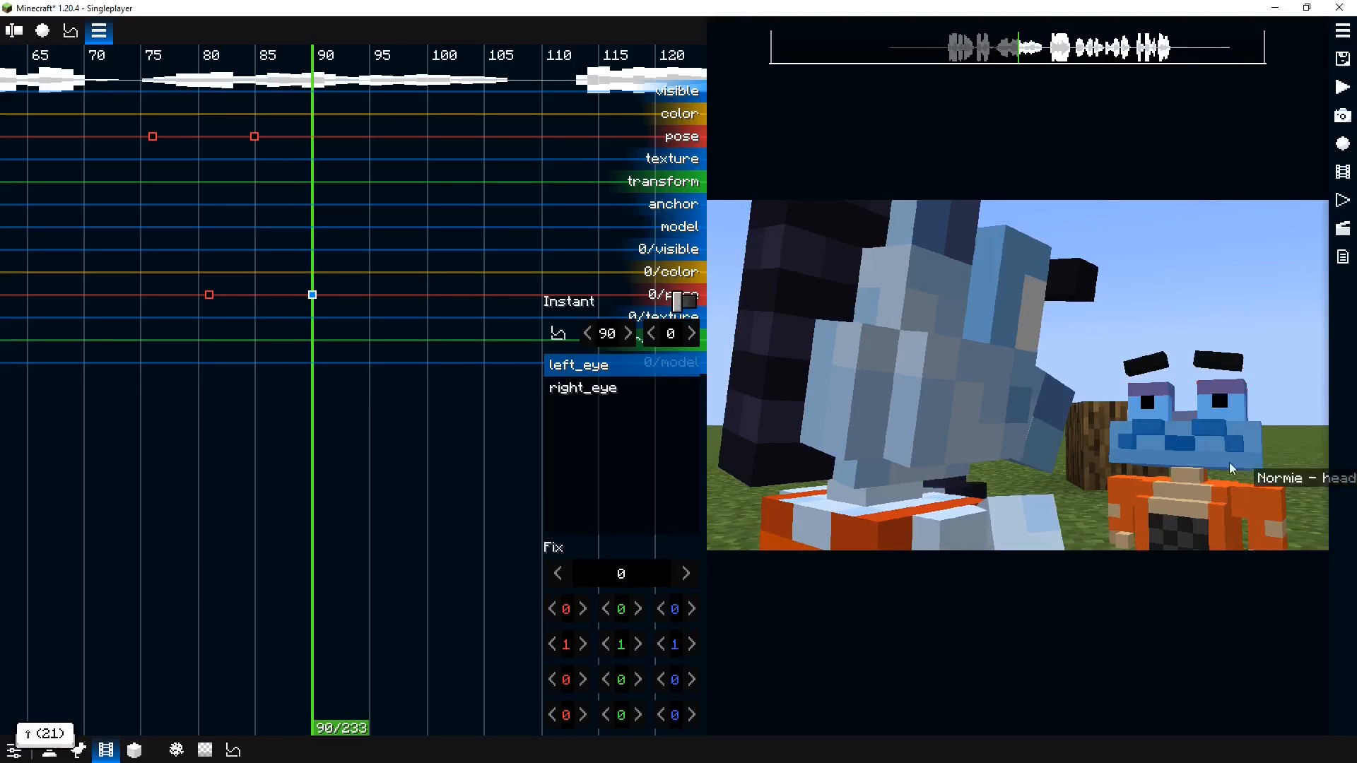
left_click(241, 359)
left_click(313, 294)
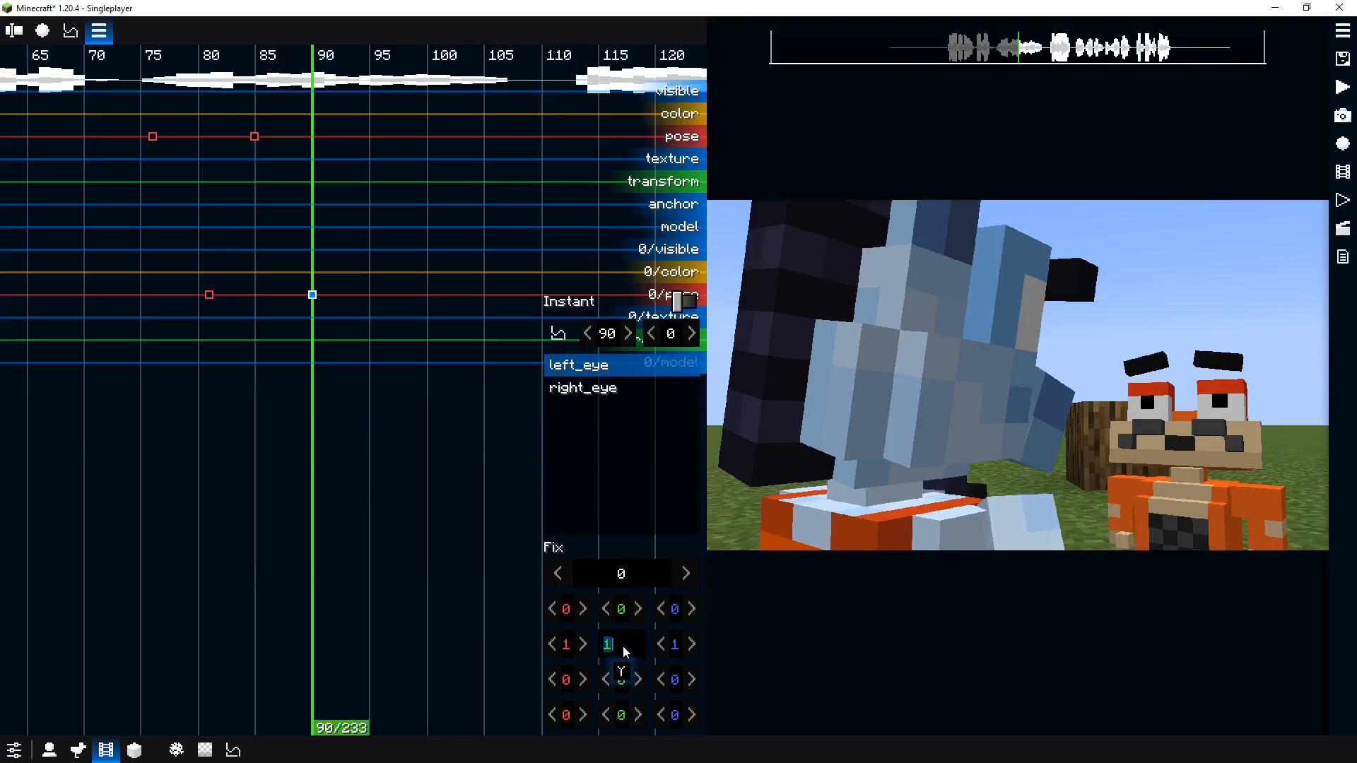
type("0.5")
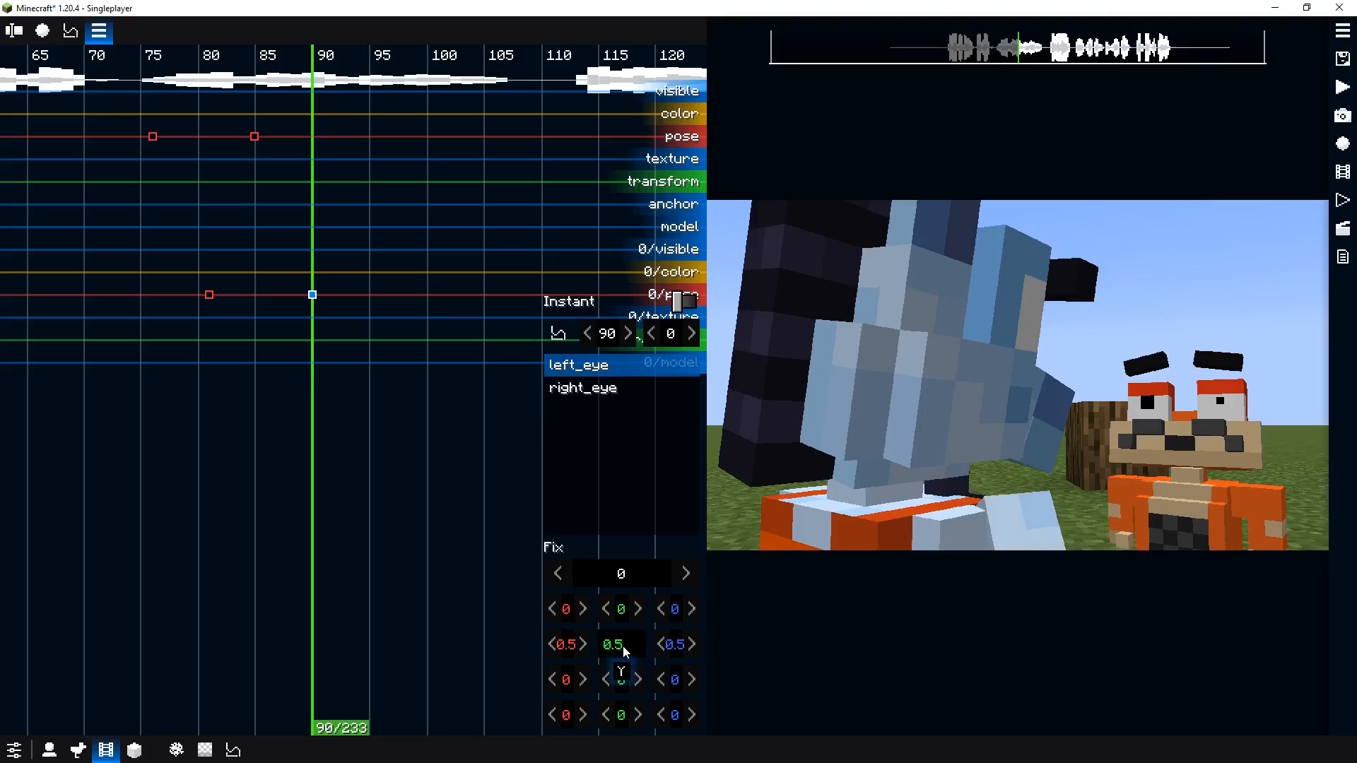
right_click(625, 649)
left_click(645, 627)
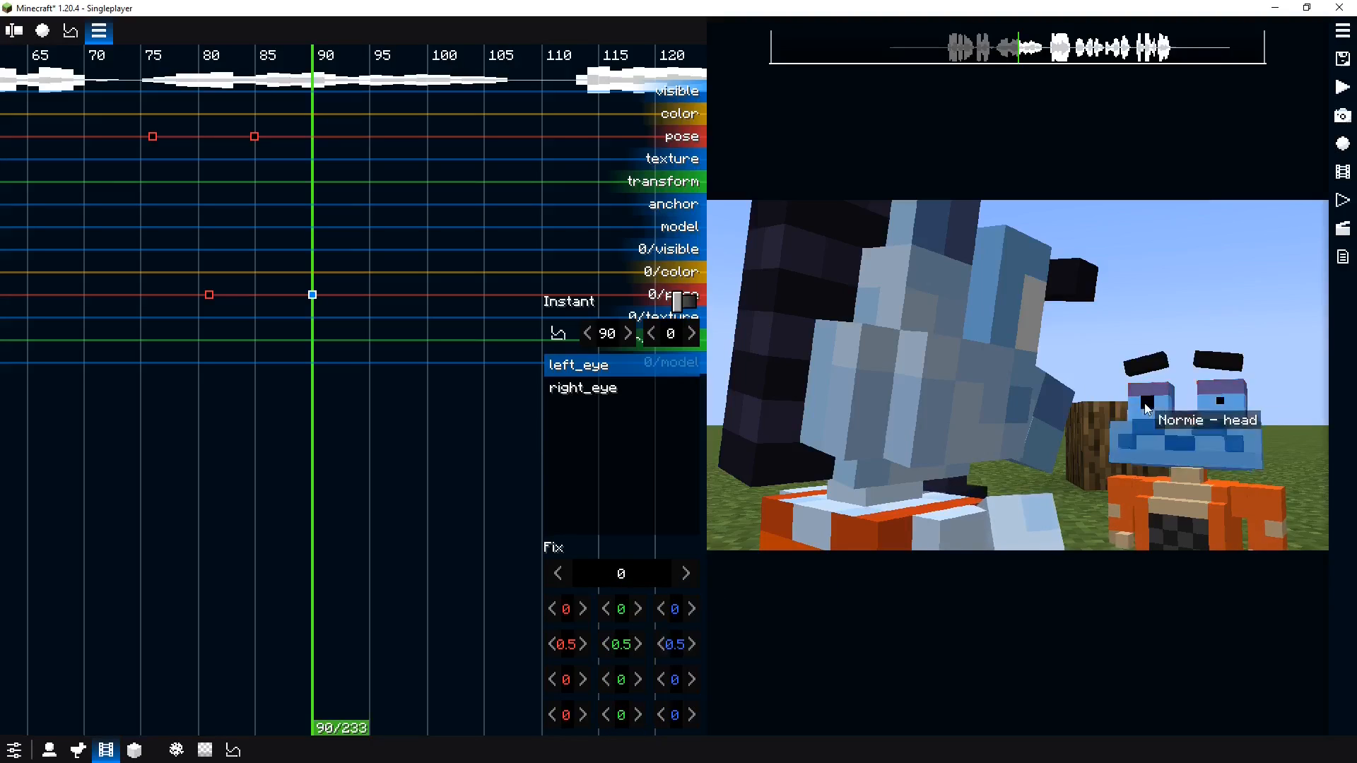
right_click(650, 652)
left_click(226, 427)
Play back the eye and eyebrow animation around tick 85
key("space")
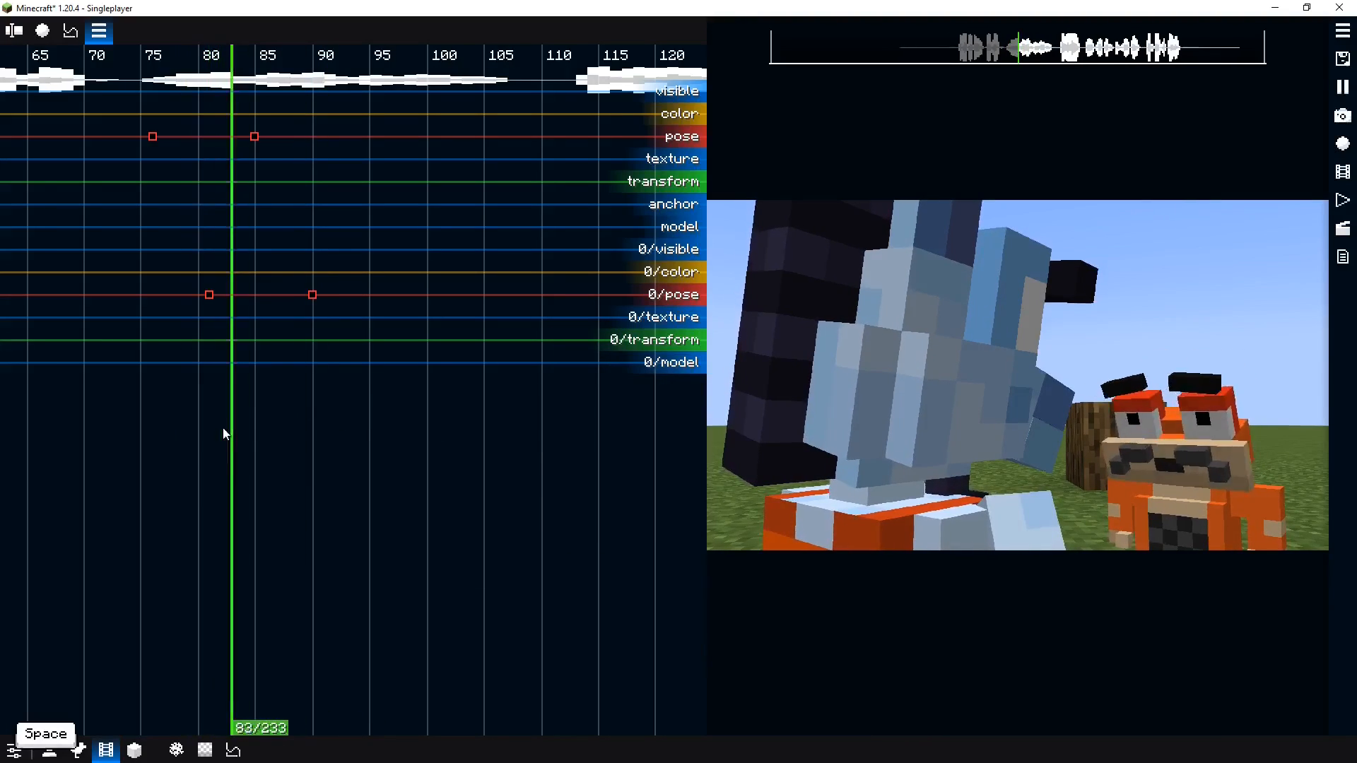
key("space")
left_click_drag(231, 424, 267, 335)
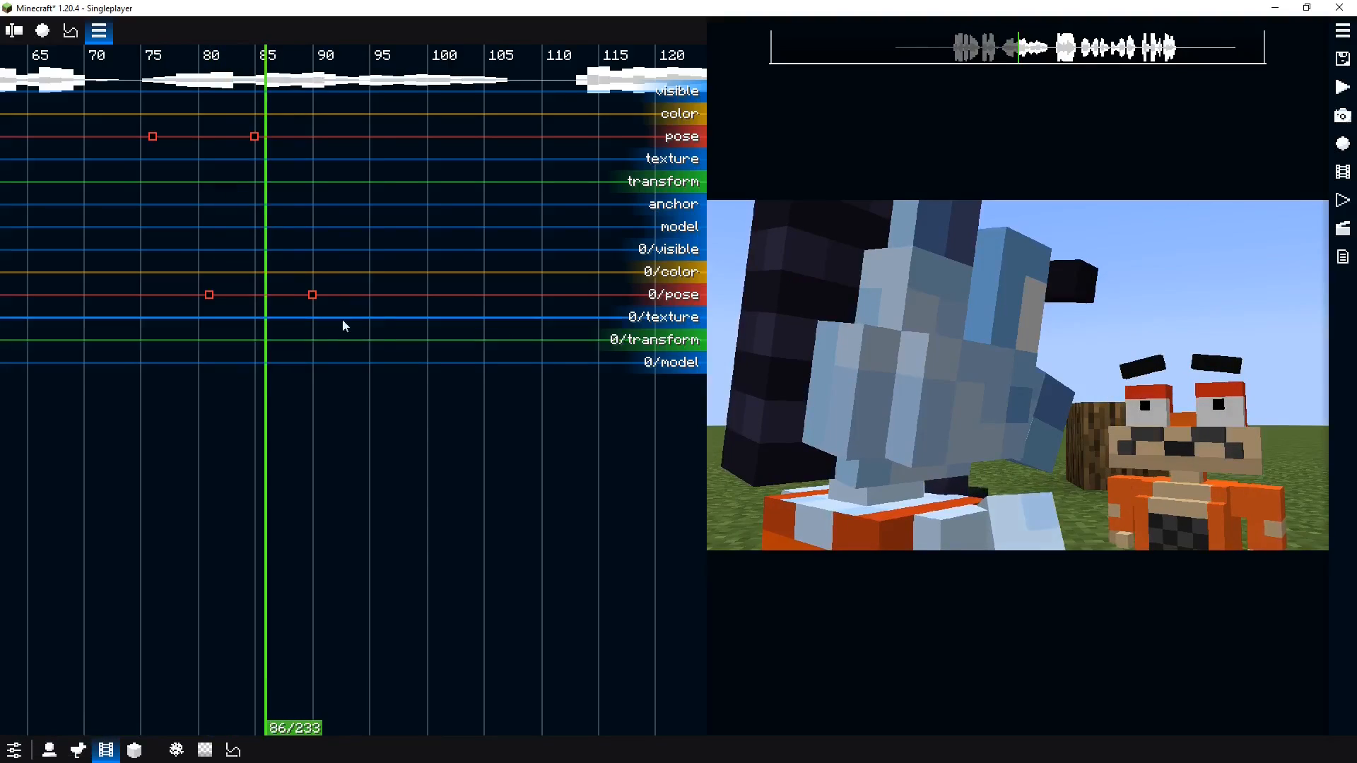
Add a pose keyframe at tick 94 and raise both of Normie's arms up toward his face
left_click_drag(314, 205, 362, 182)
double_click(364, 136)
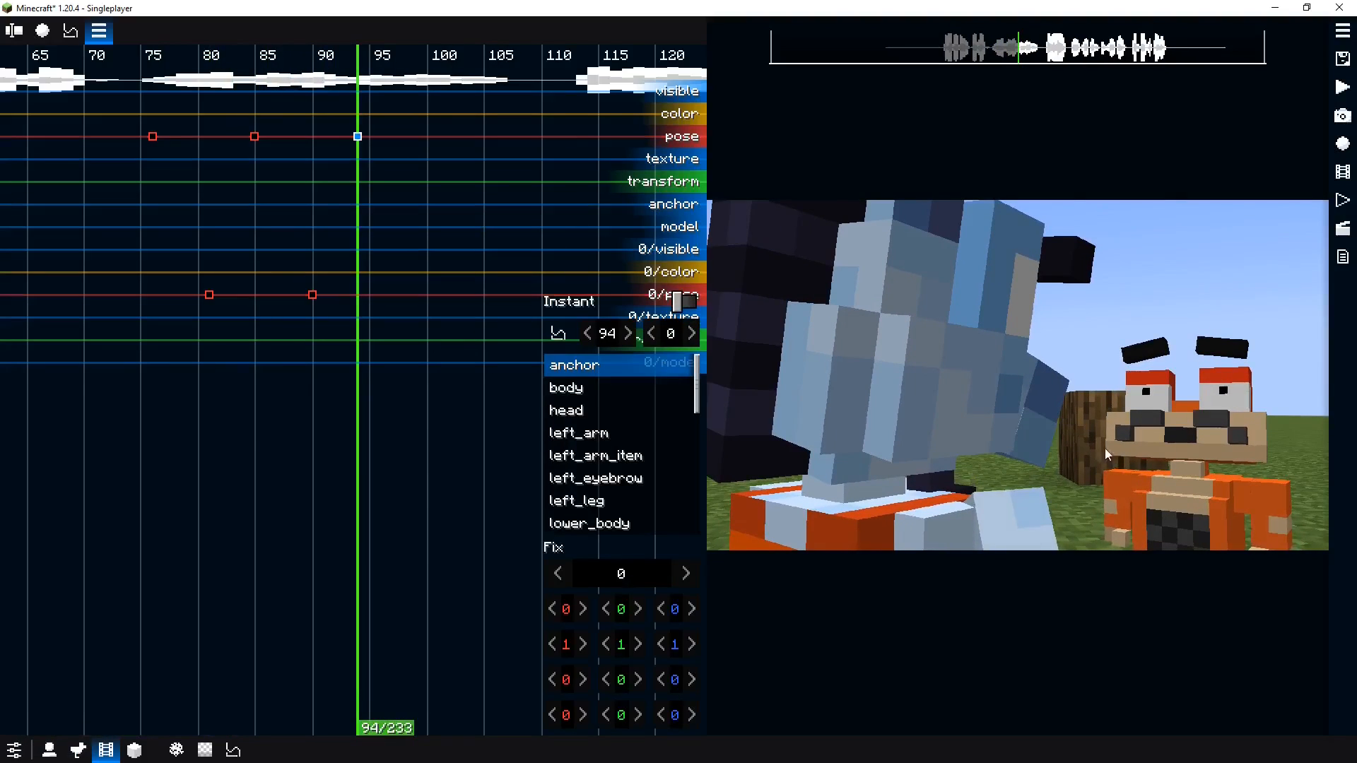
left_click(1107, 454)
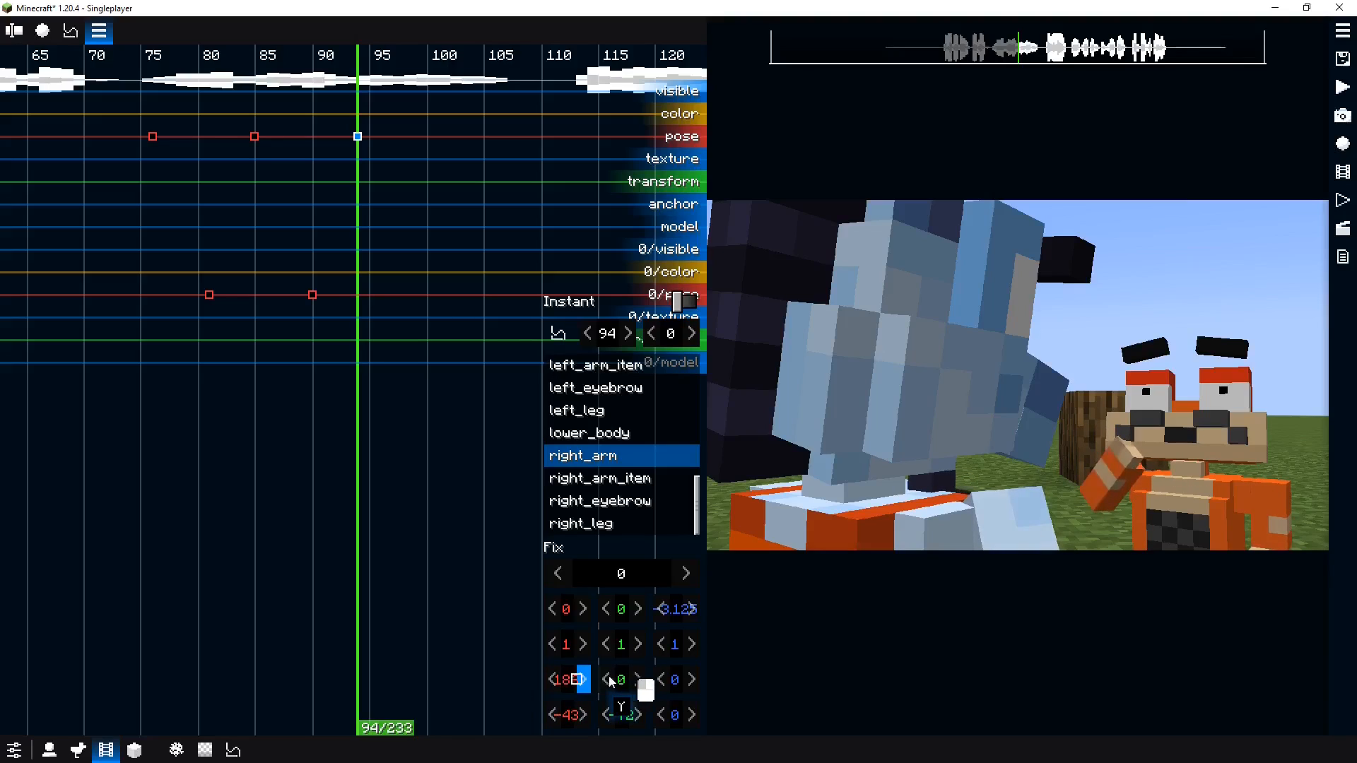
right_click(616, 610)
left_click(658, 612)
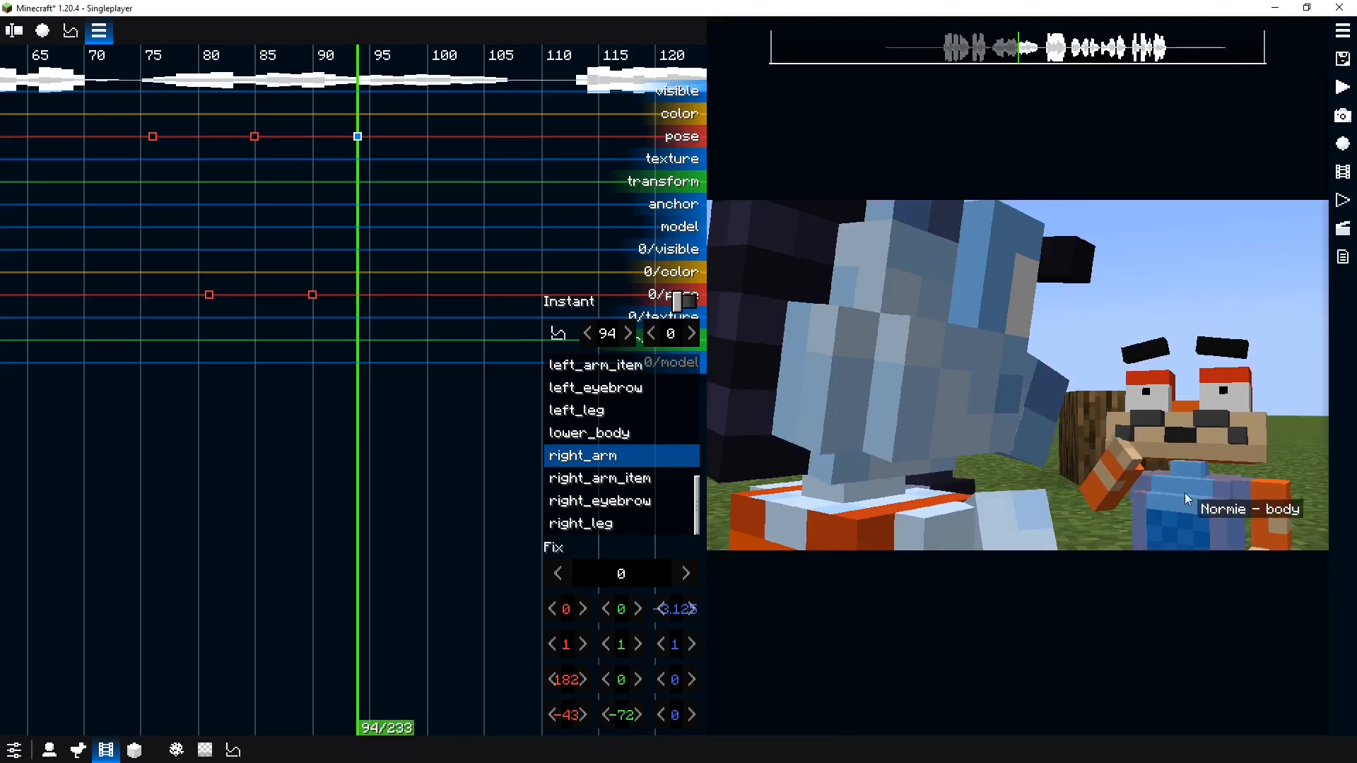
left_click(1267, 520)
right_click(638, 611)
left_click(696, 631)
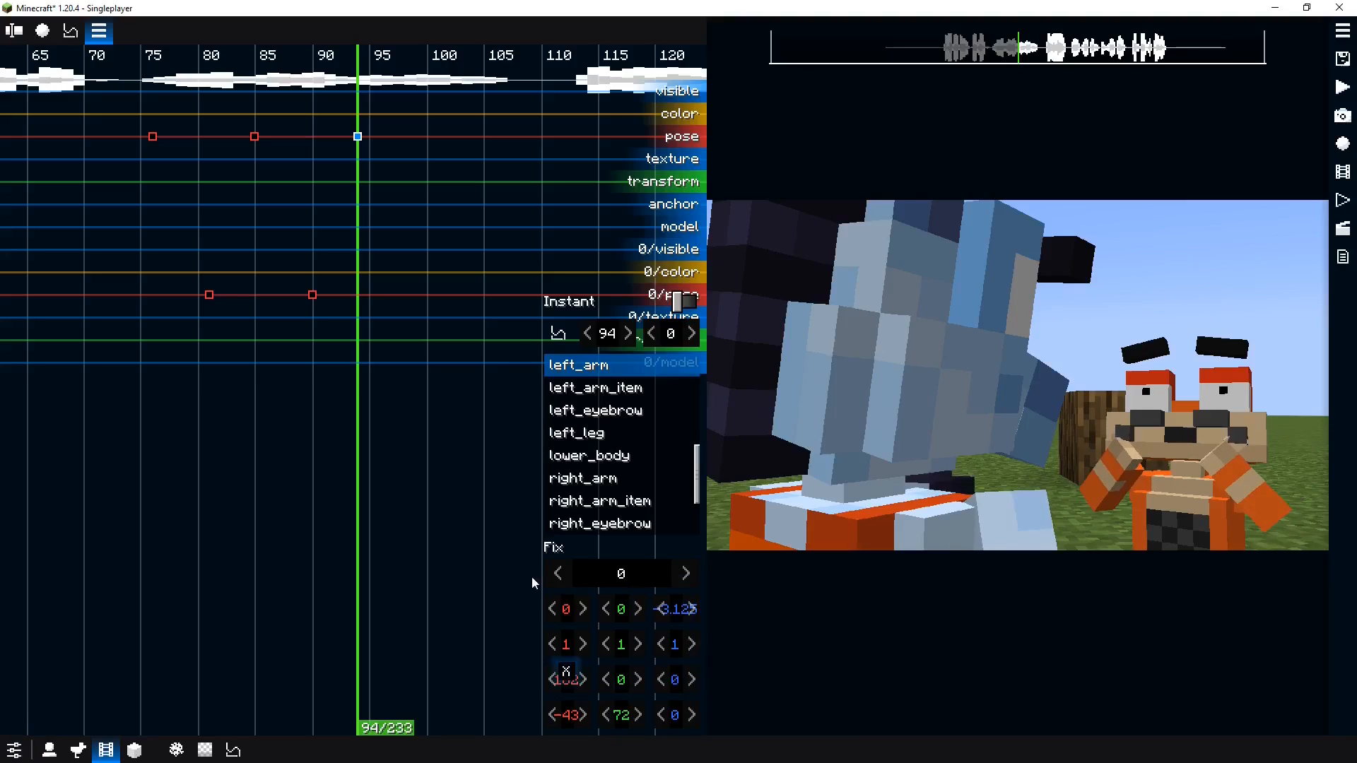
Play back Normie's animation past tick 120
left_click(191, 393)
key("space")
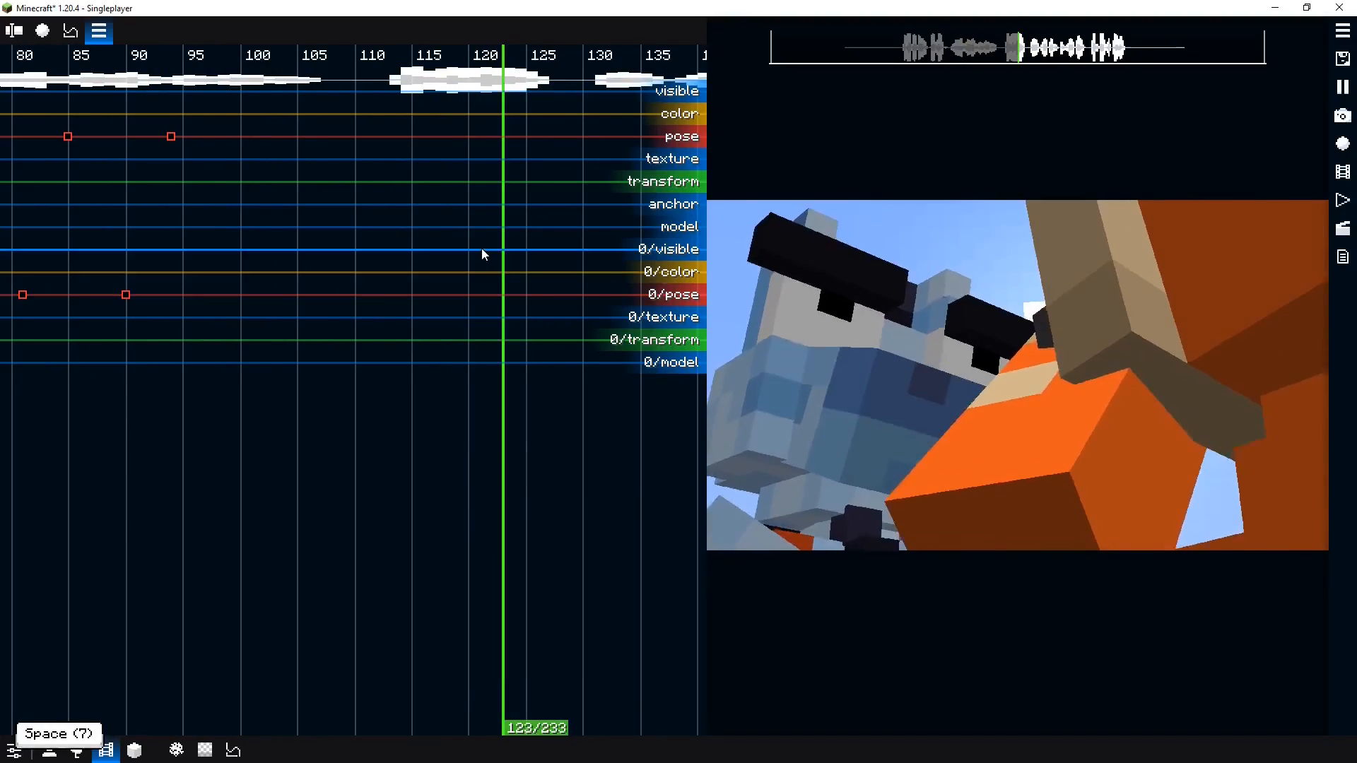
key("space")
Add a pose keyframe for Normie at tick 113 and play back from there
left_click_drag(503, 147, 396, 145)
double_click(391, 138)
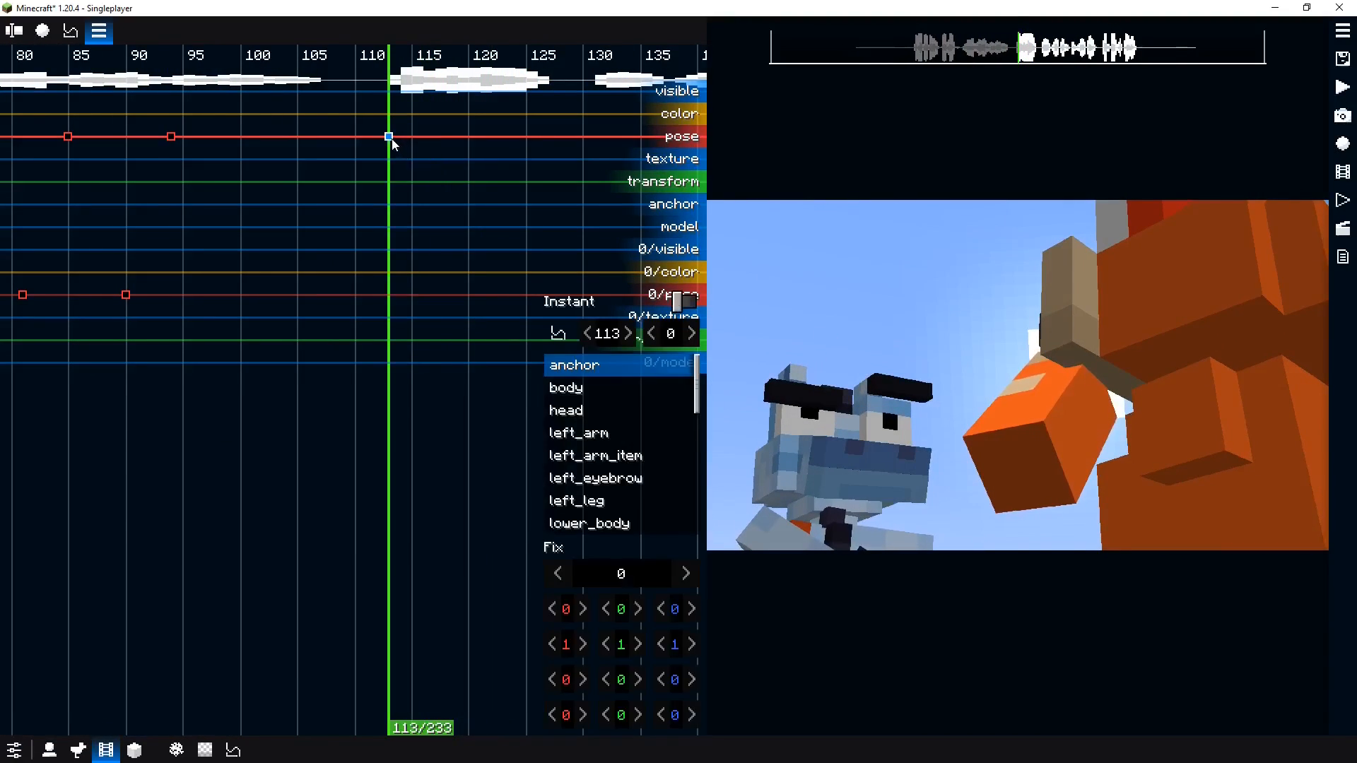
key("space")
key("space")
left_click(456, 144)
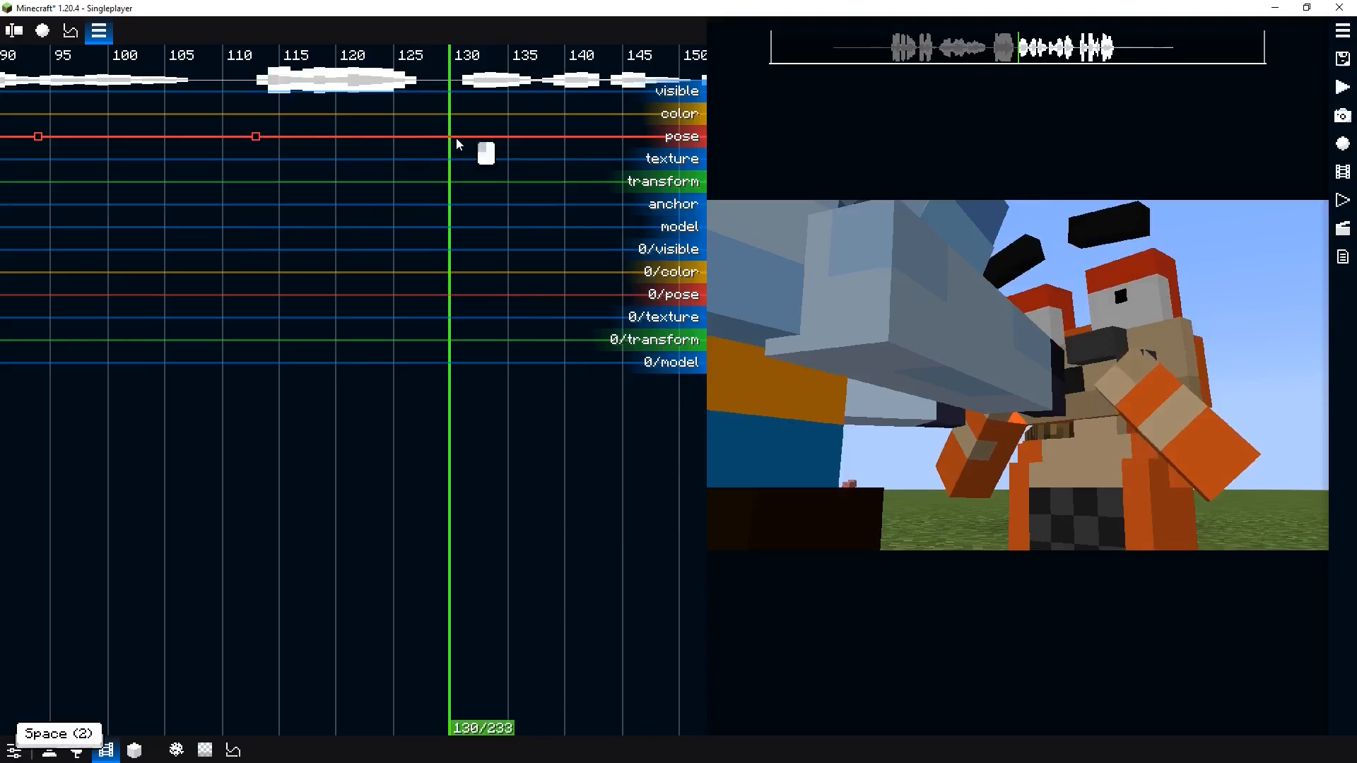
Add a pose keyframe for Normie at tick 130 and tilt his body forward to 15 degrees
double_click(449, 136)
right_click(449, 137)
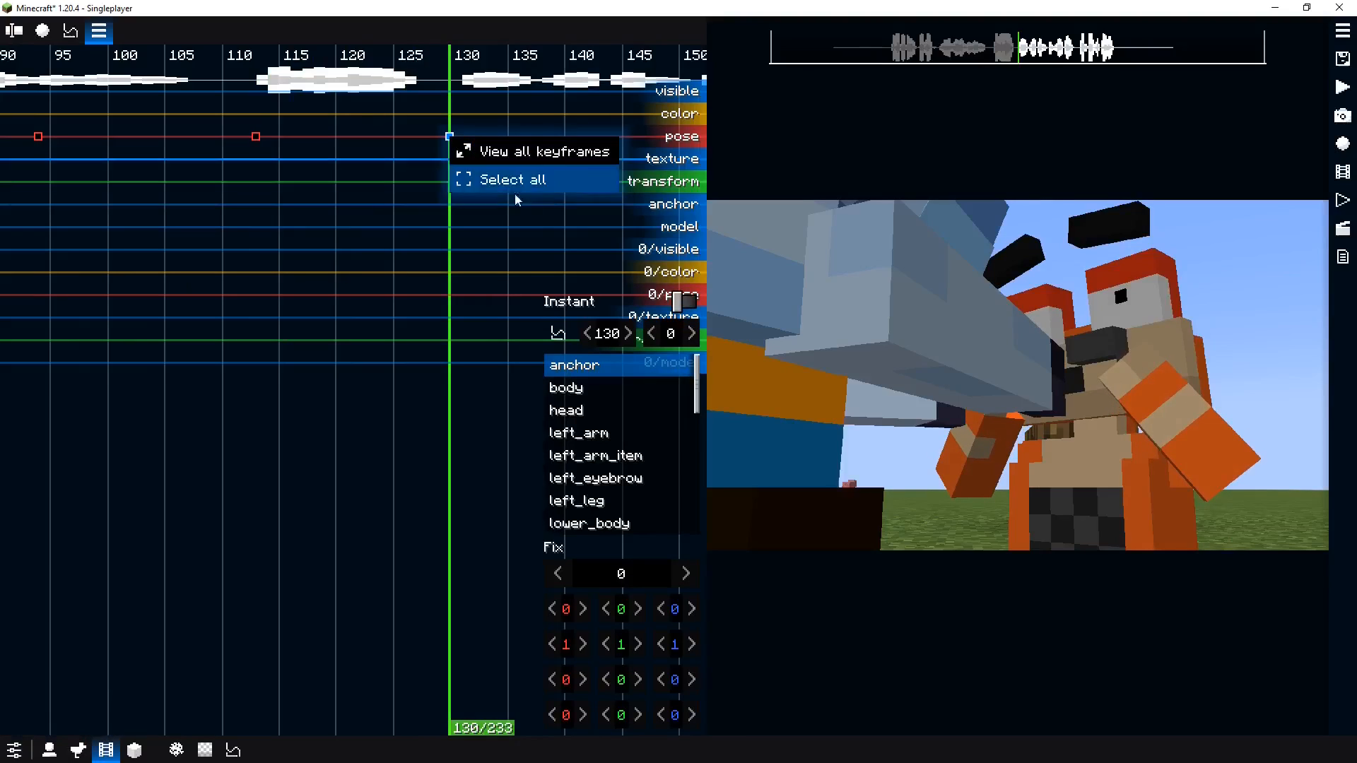
right_click(620, 404)
left_click(708, 421)
left_click(1091, 506)
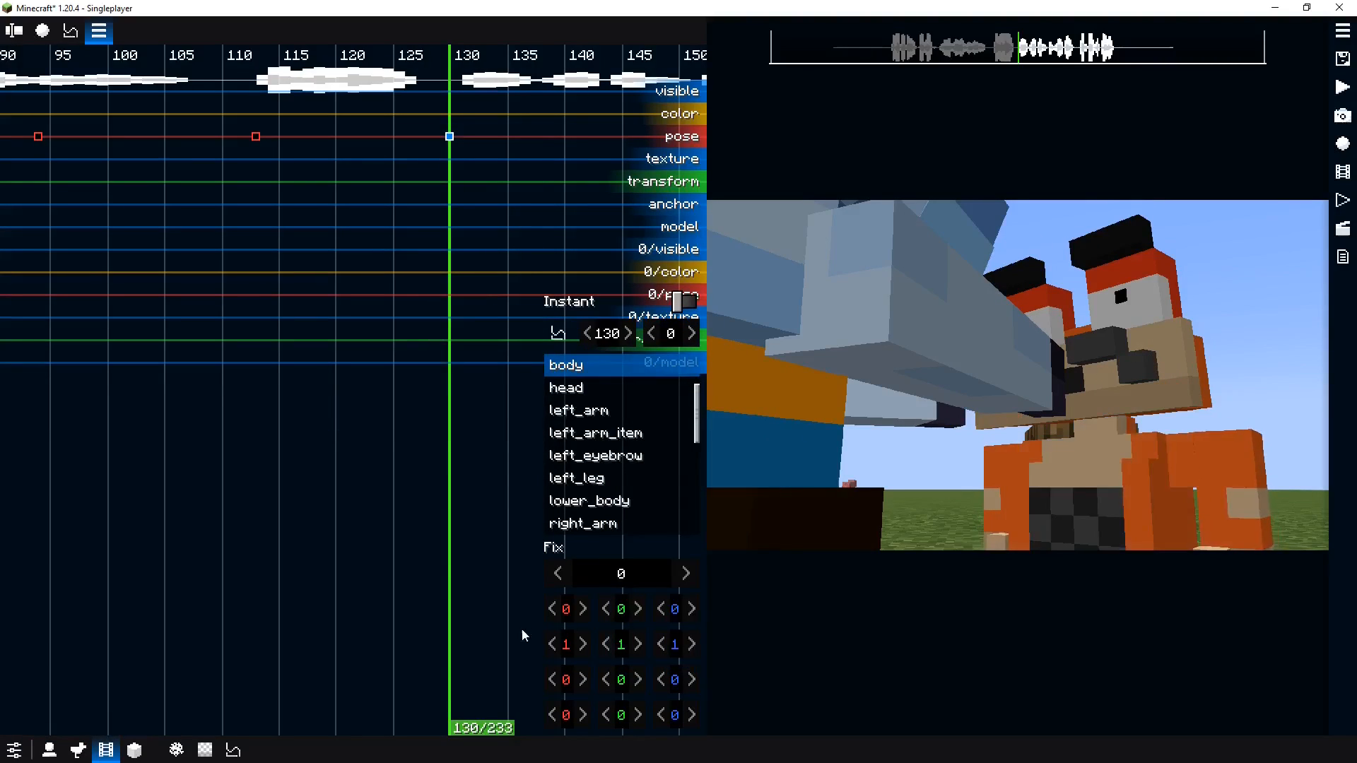
left_click_drag(591, 691, 594, 696)
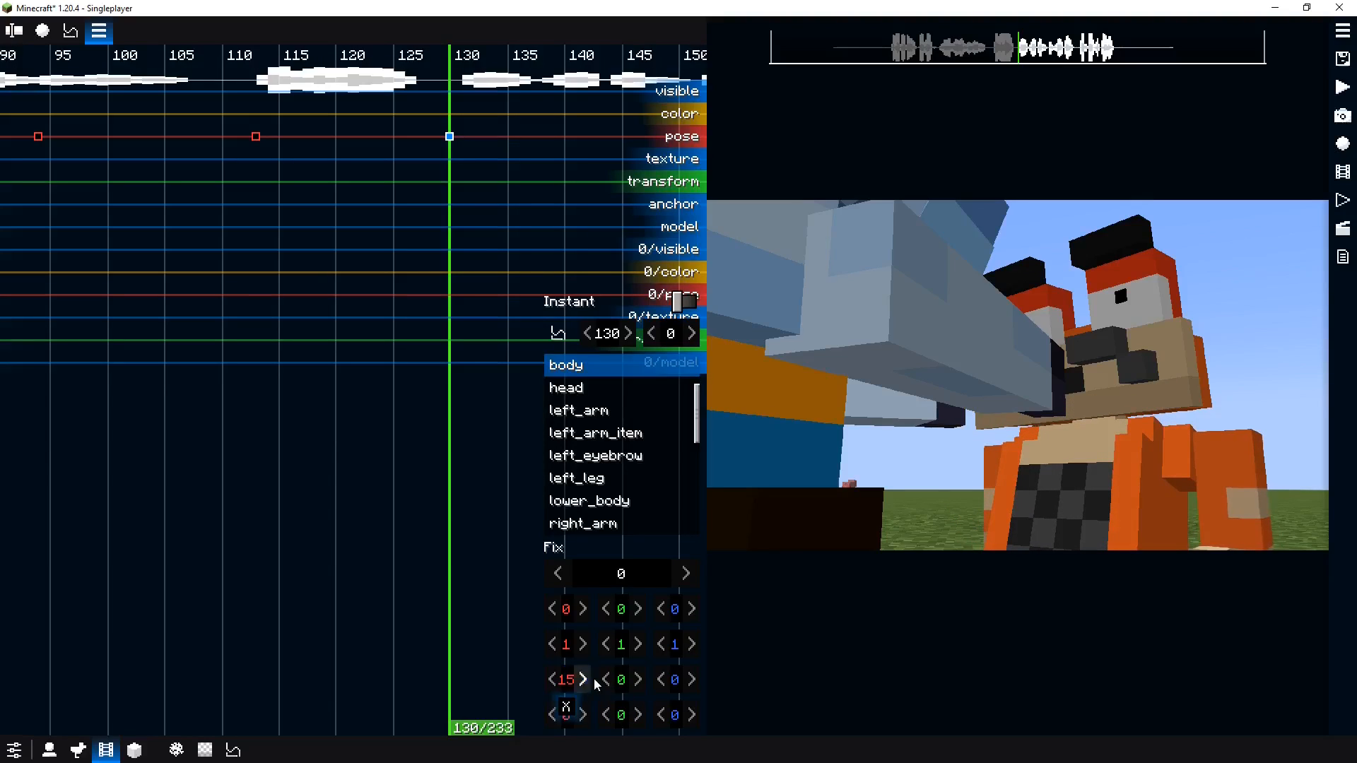
Tilt Normie's head forward to 29 degrees in the tick 130 pose
scroll(604, 405, "up", 1)
left_click_drag(684, 616, 521, 615)
left_click(1078, 360)
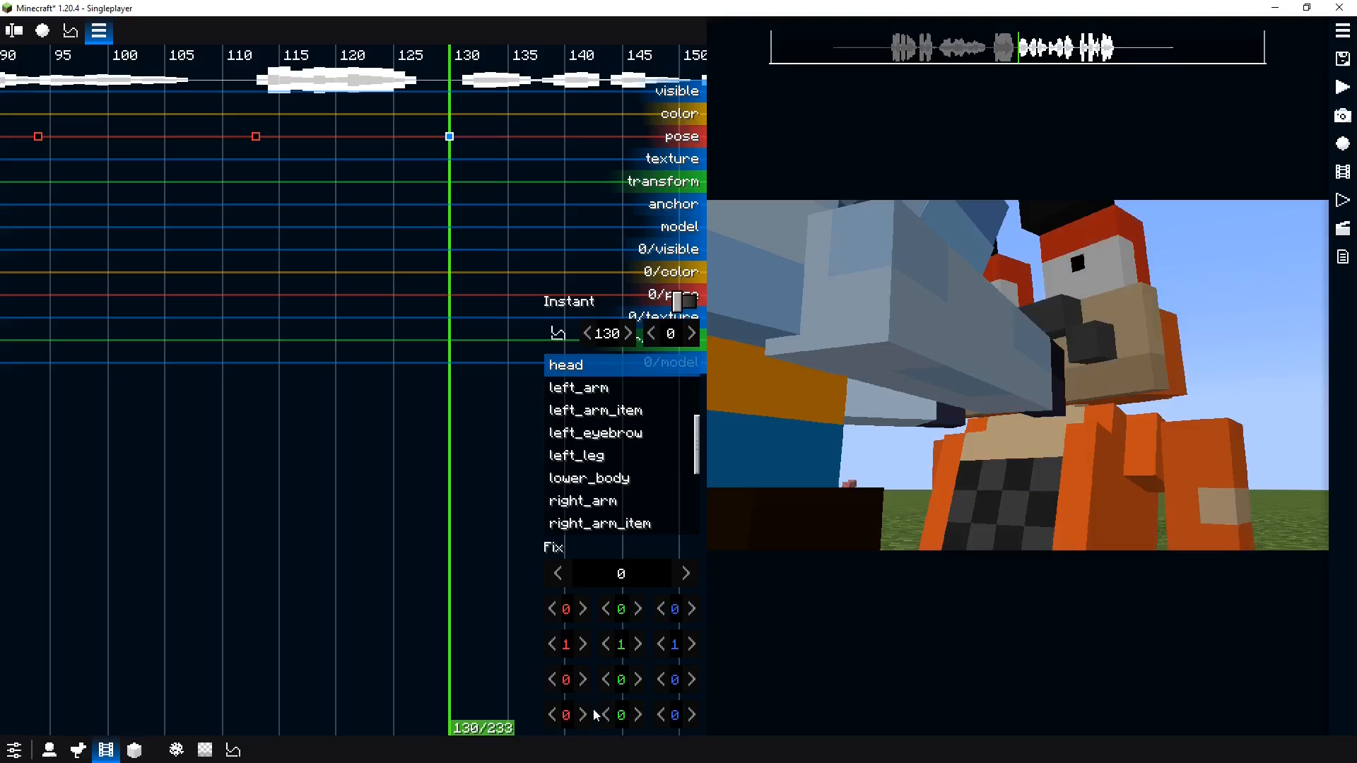
left_click_drag(566, 679, 629, 691)
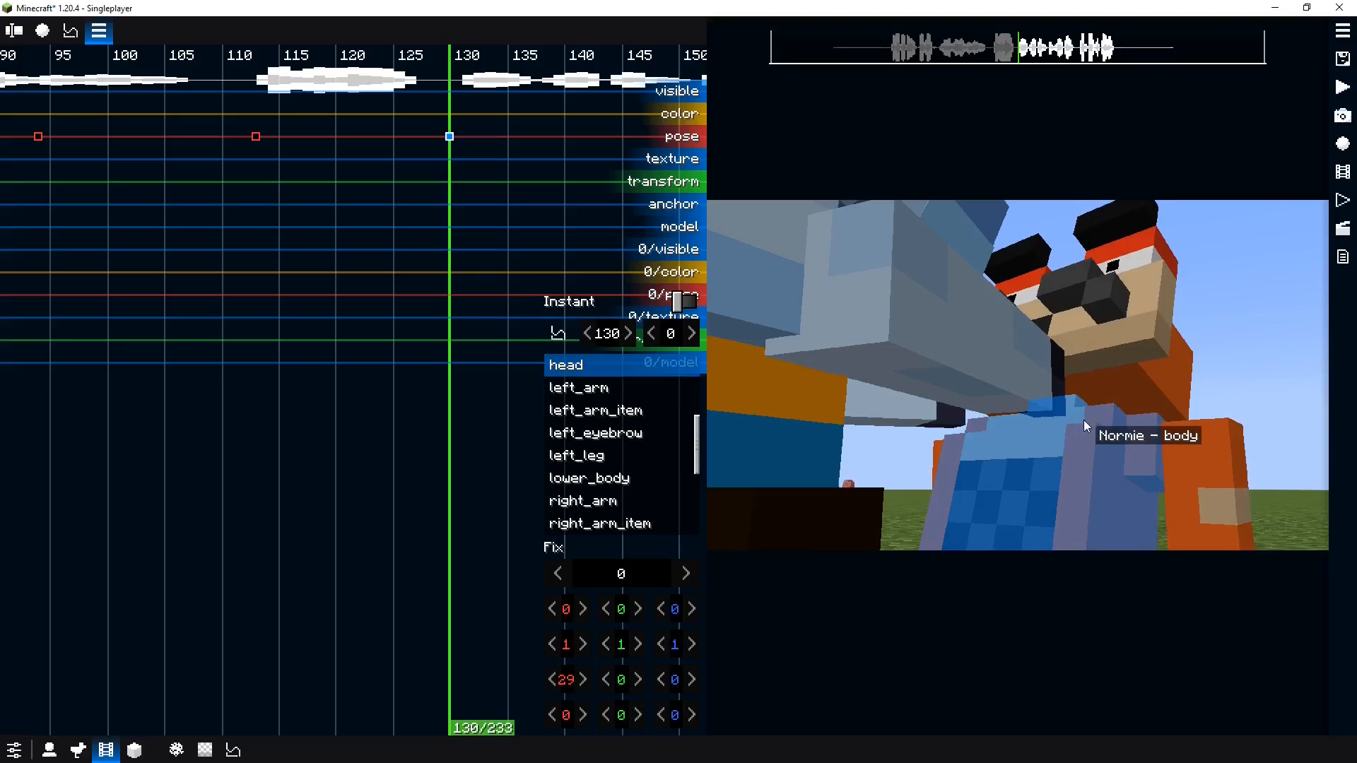
Rotate Normie's left arm to 101 and -29 degrees, offset it by -0.75 and -2, and copy its transformations
left_click(1204, 481)
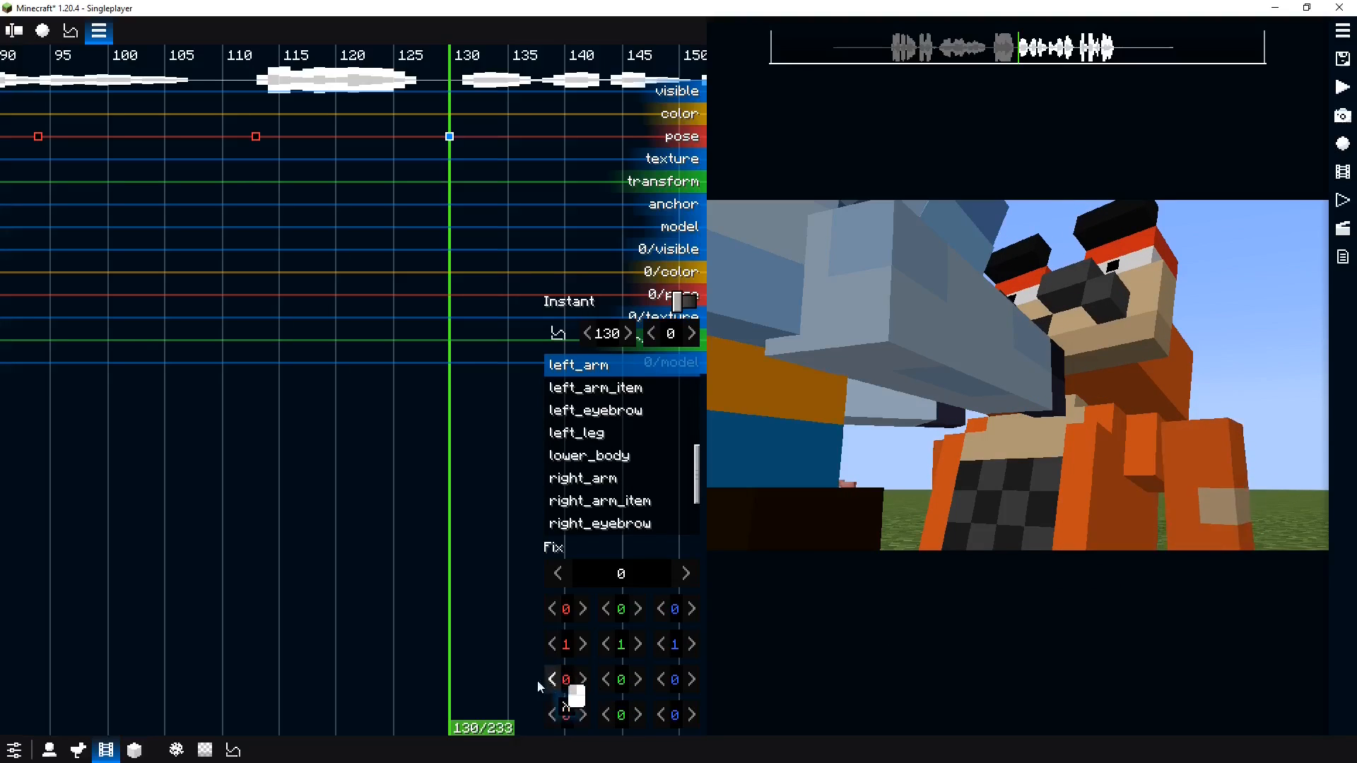
left_click_drag(561, 680, 702, 681)
left_click_drag(614, 677, 574, 679)
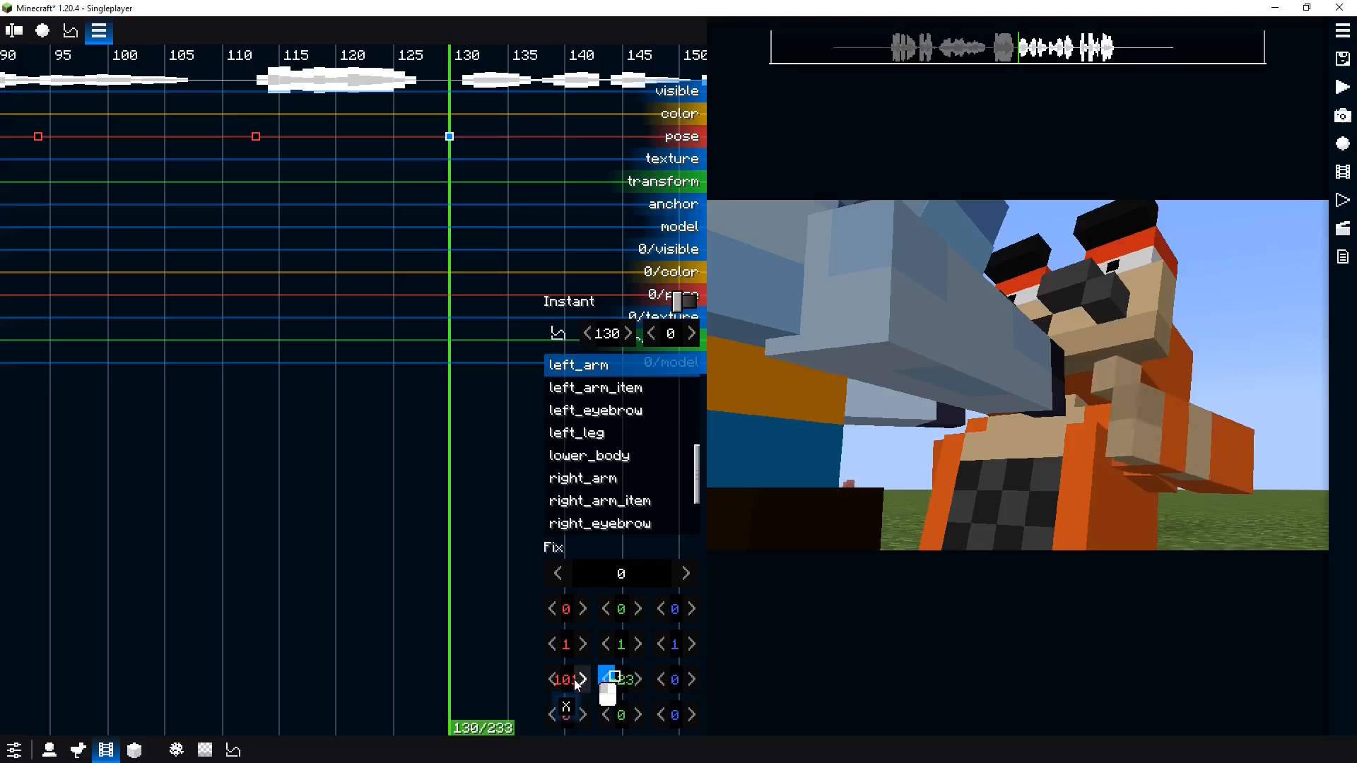
left_click_drag(686, 625, 528, 612)
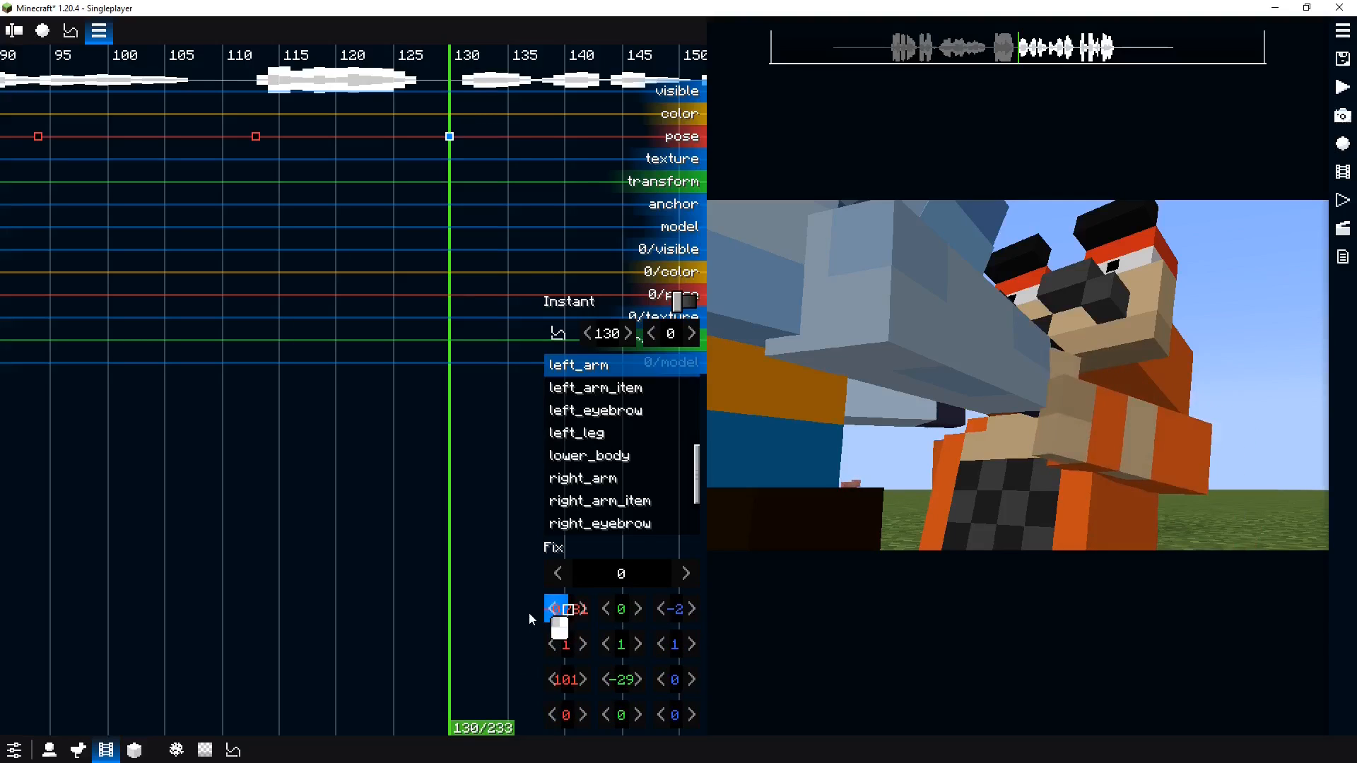
right_click(578, 639)
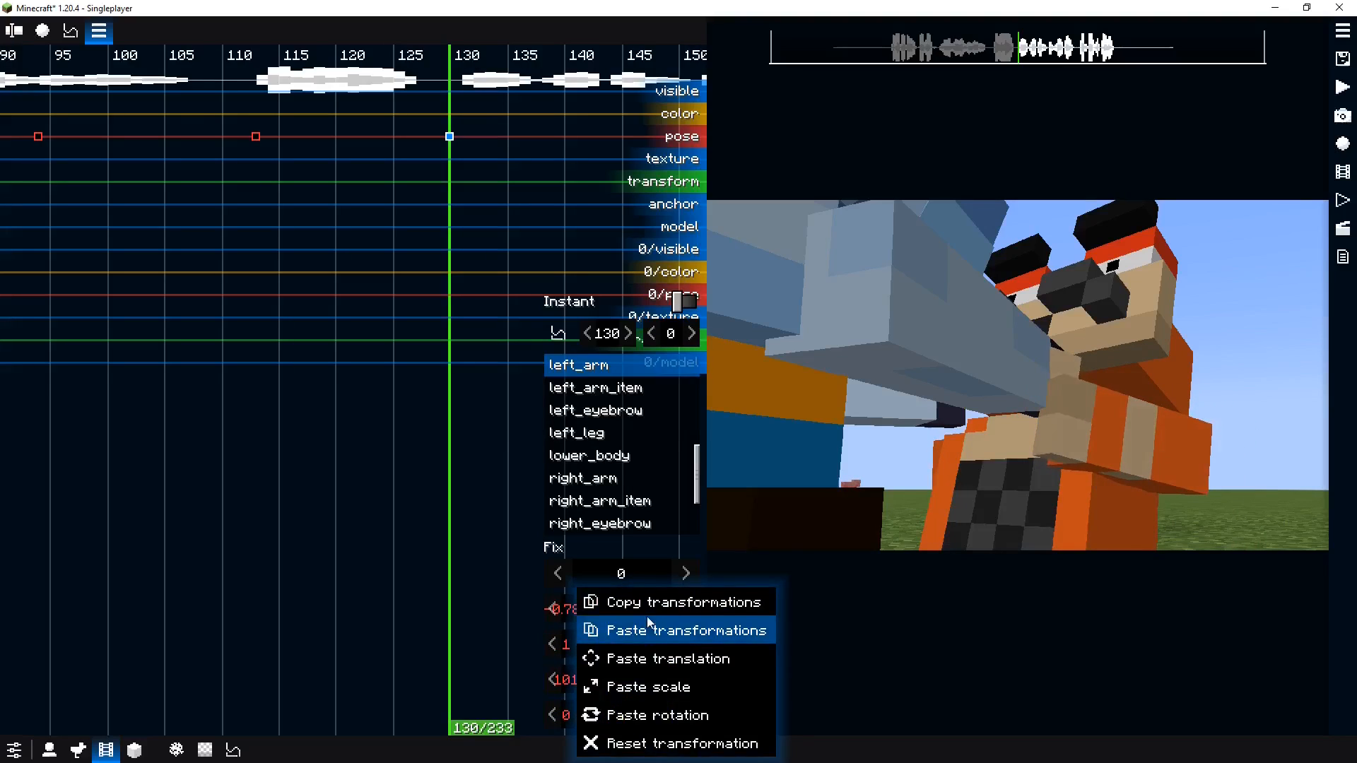
left_click(647, 602)
Paste the copied arm transformations onto Normie's right arm
left_click(938, 445)
right_click(592, 627)
left_click(593, 629)
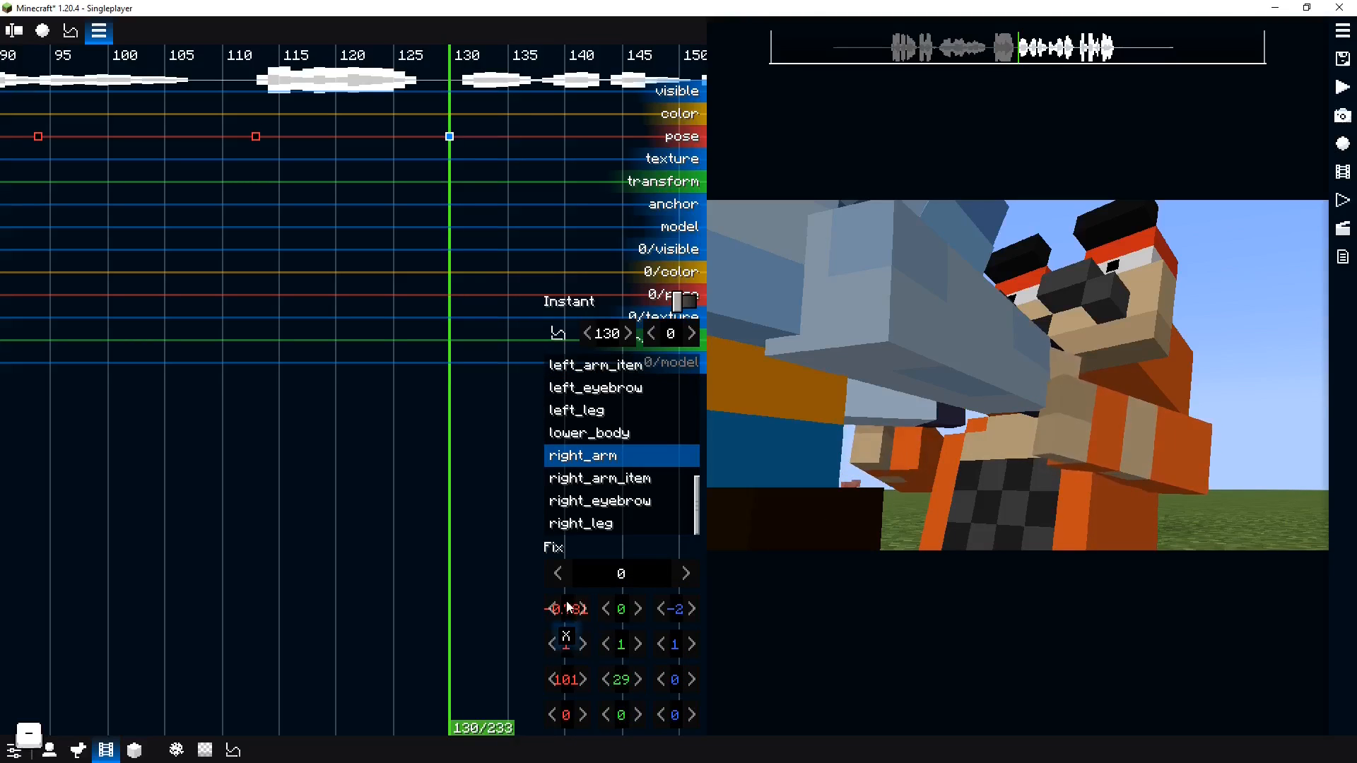
Play back Normie's animation from around tick 104
left_click(305, 398)
key("space")
left_click(142, 356)
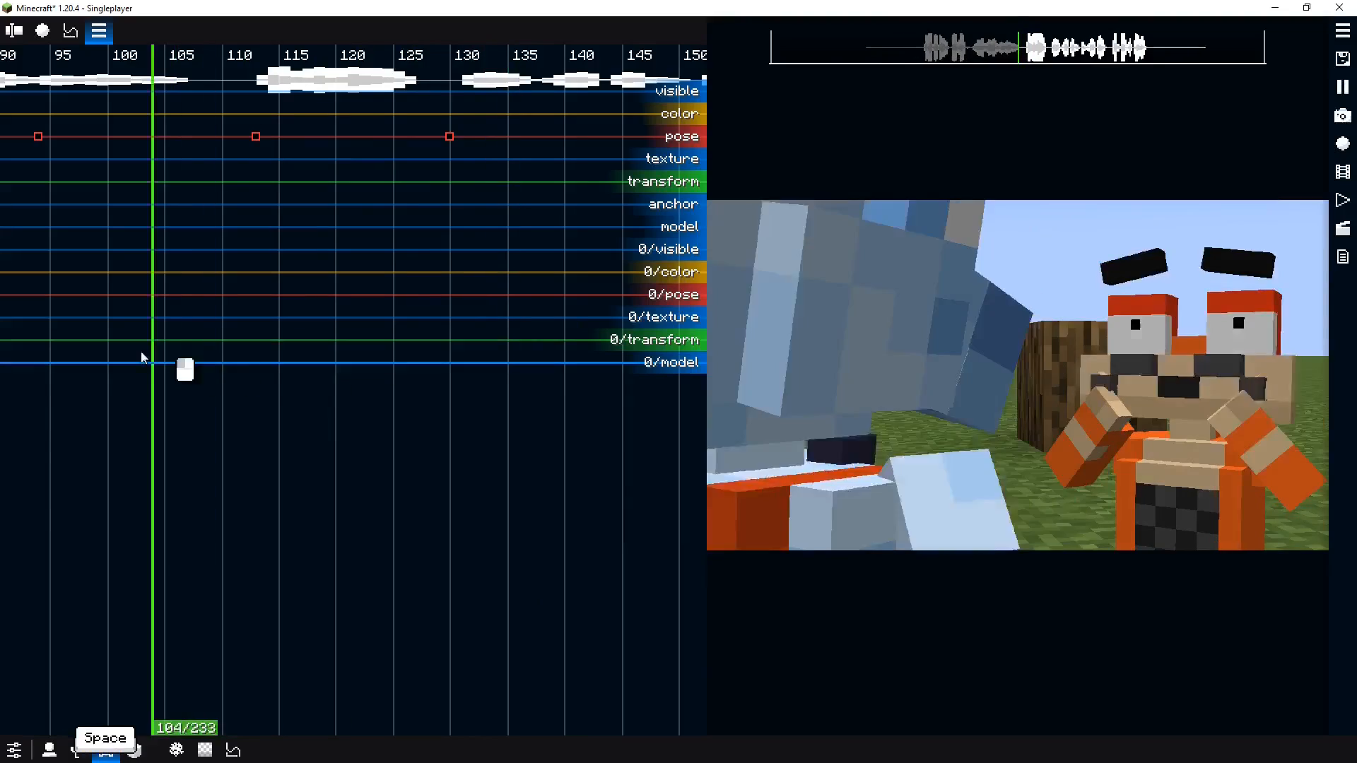
key("space")
Add a pose keyframe for Normie at about tick 122 and play back the animation
double_click(372, 140)
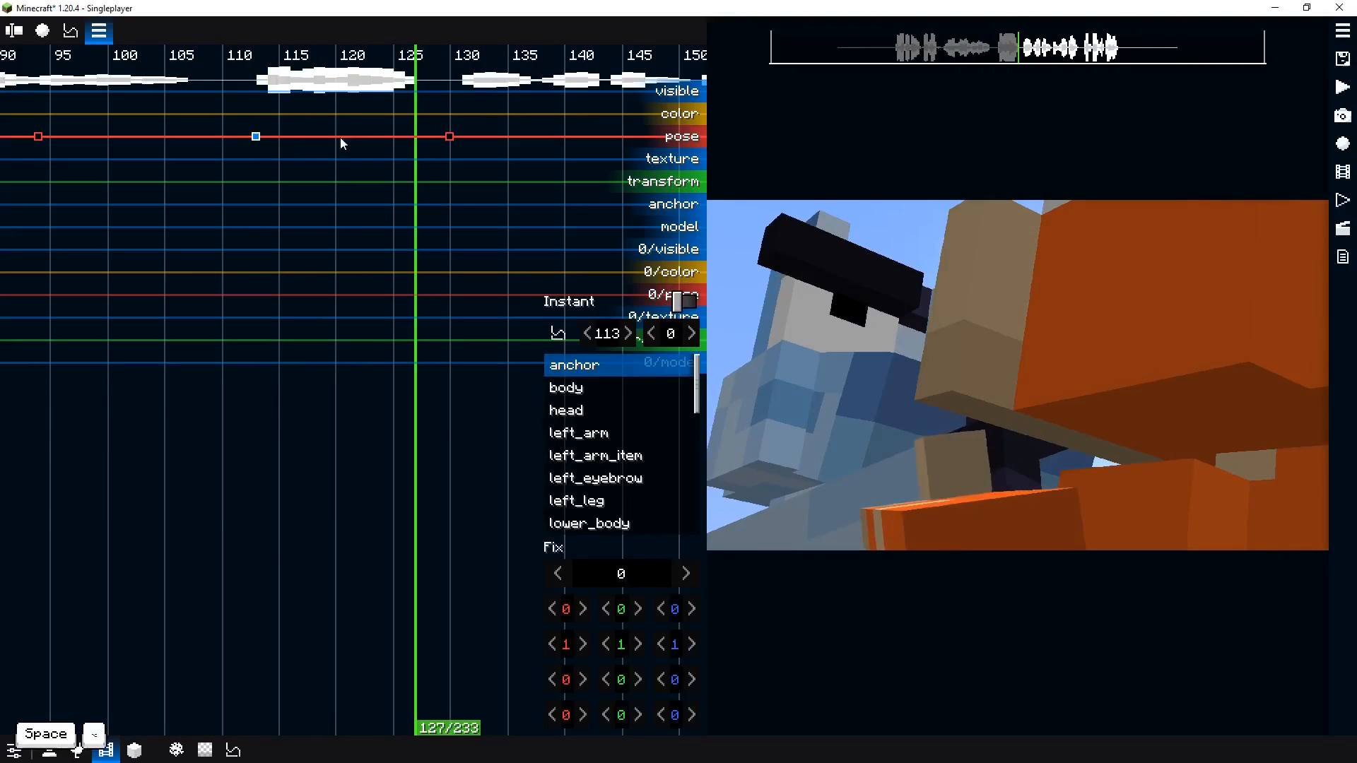
left_click(337, 177)
key("space")
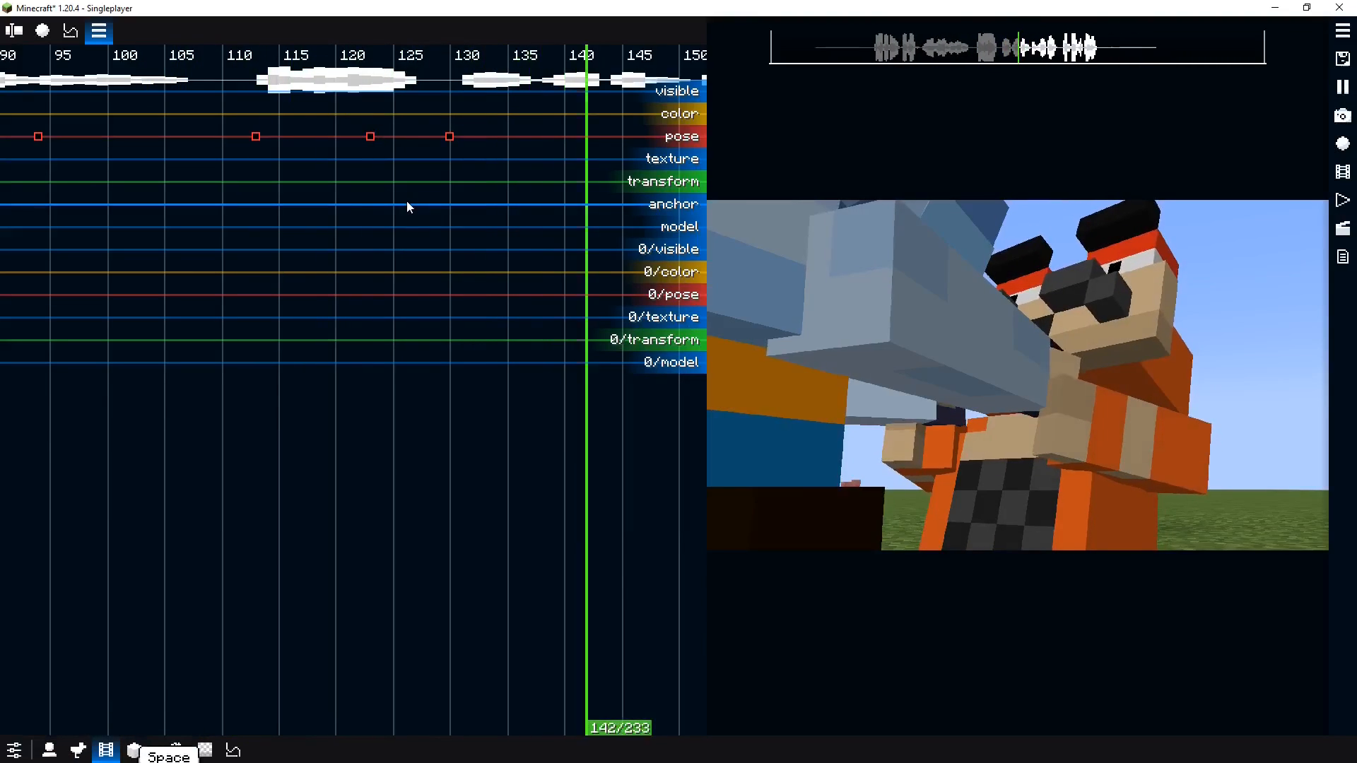
key("space")
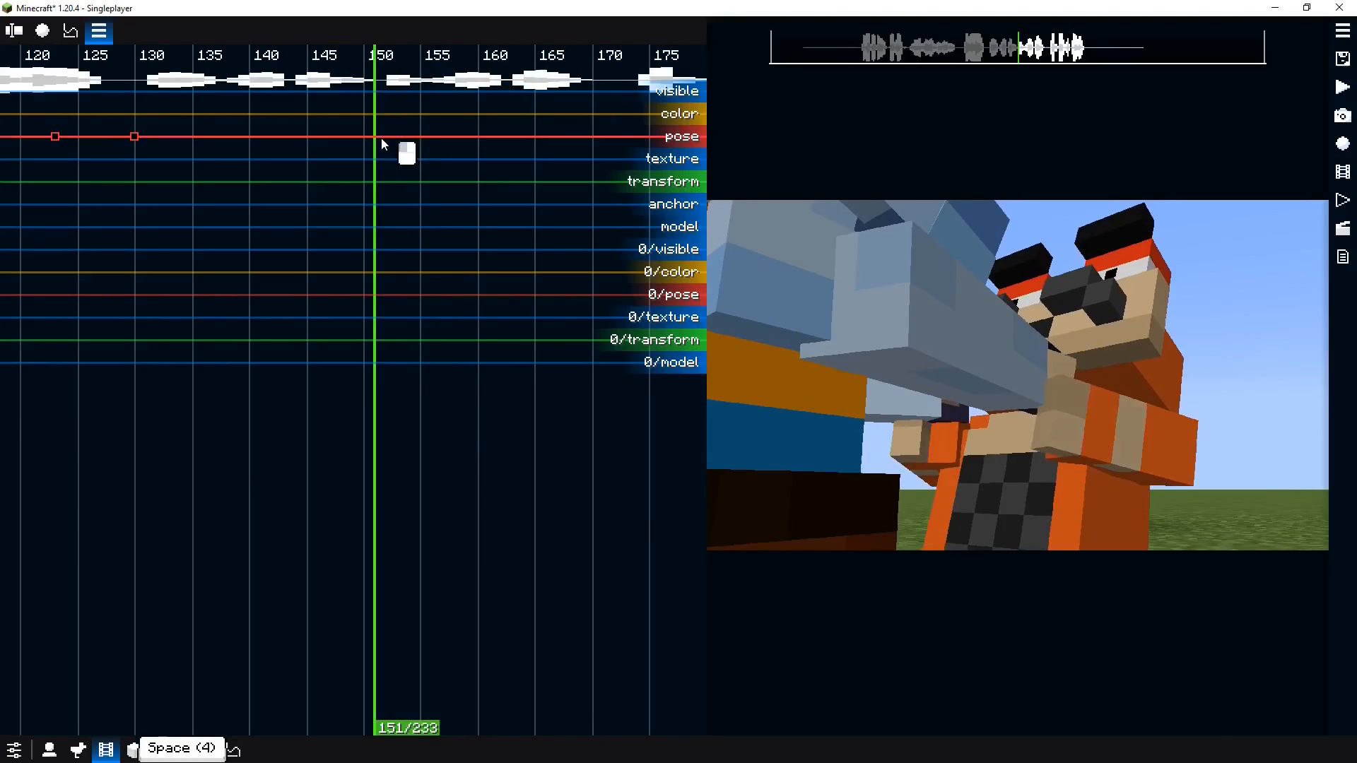
Add a pose keyframe for Normie at tick 151 and play back from there
double_click(380, 138)
key("space")
key("space")
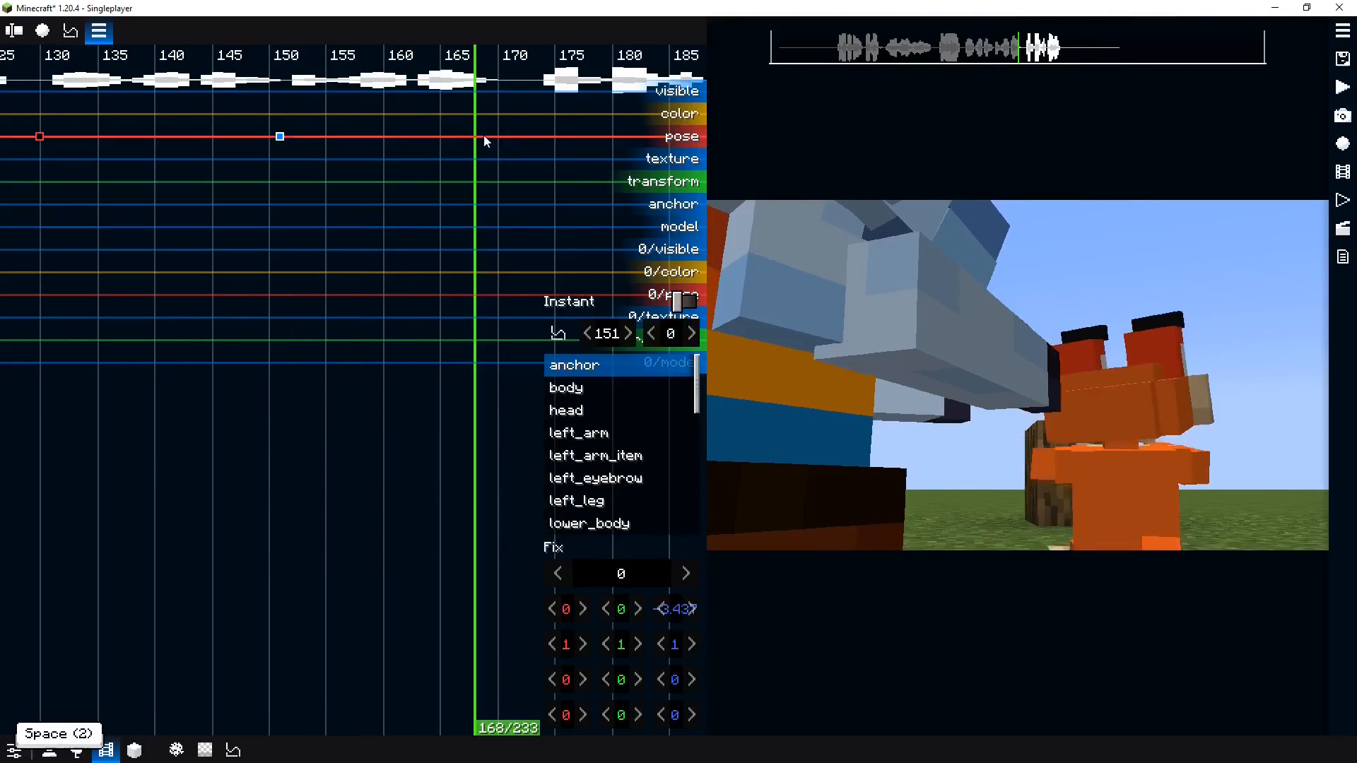
Move to tick 159 and add another pose keyframe for Normie
left_click(419, 147)
left_click_drag(419, 141, 375, 143)
double_click(373, 137)
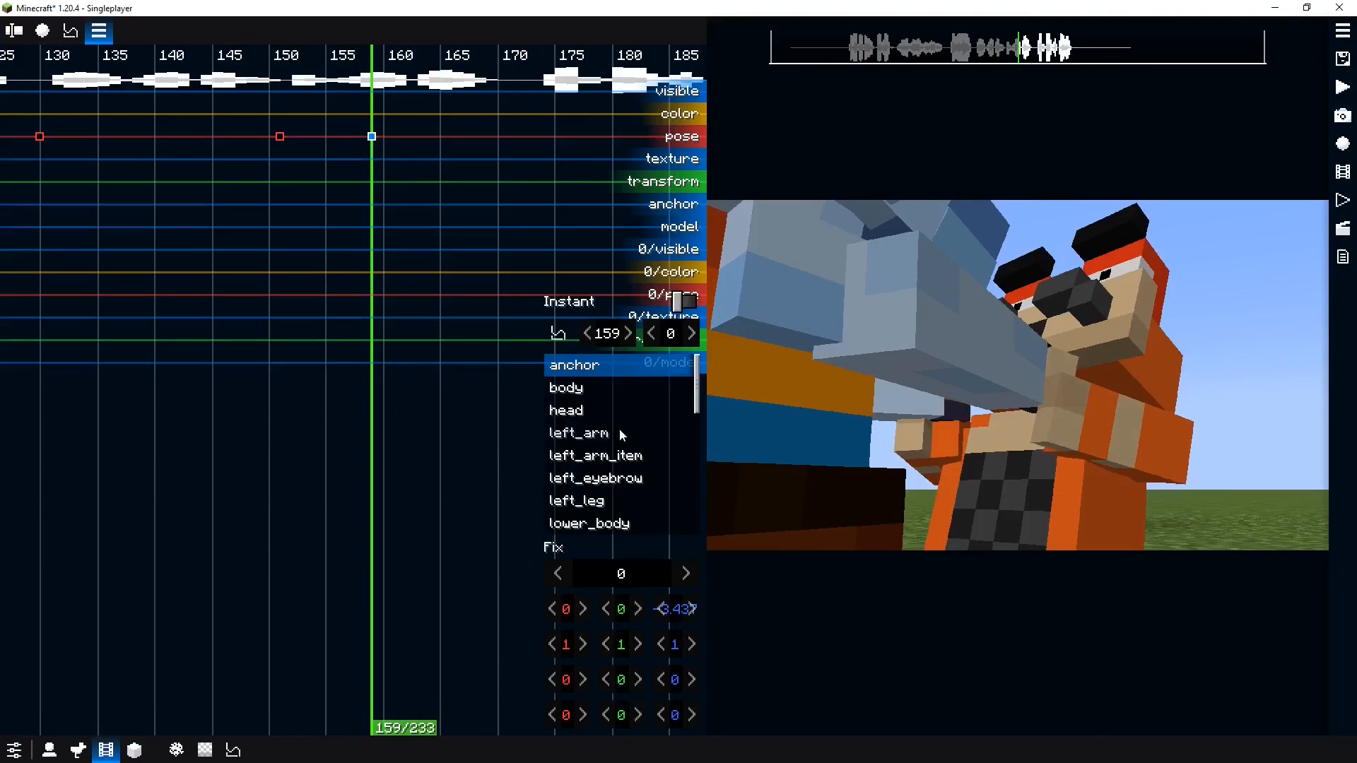
right_click(619, 430)
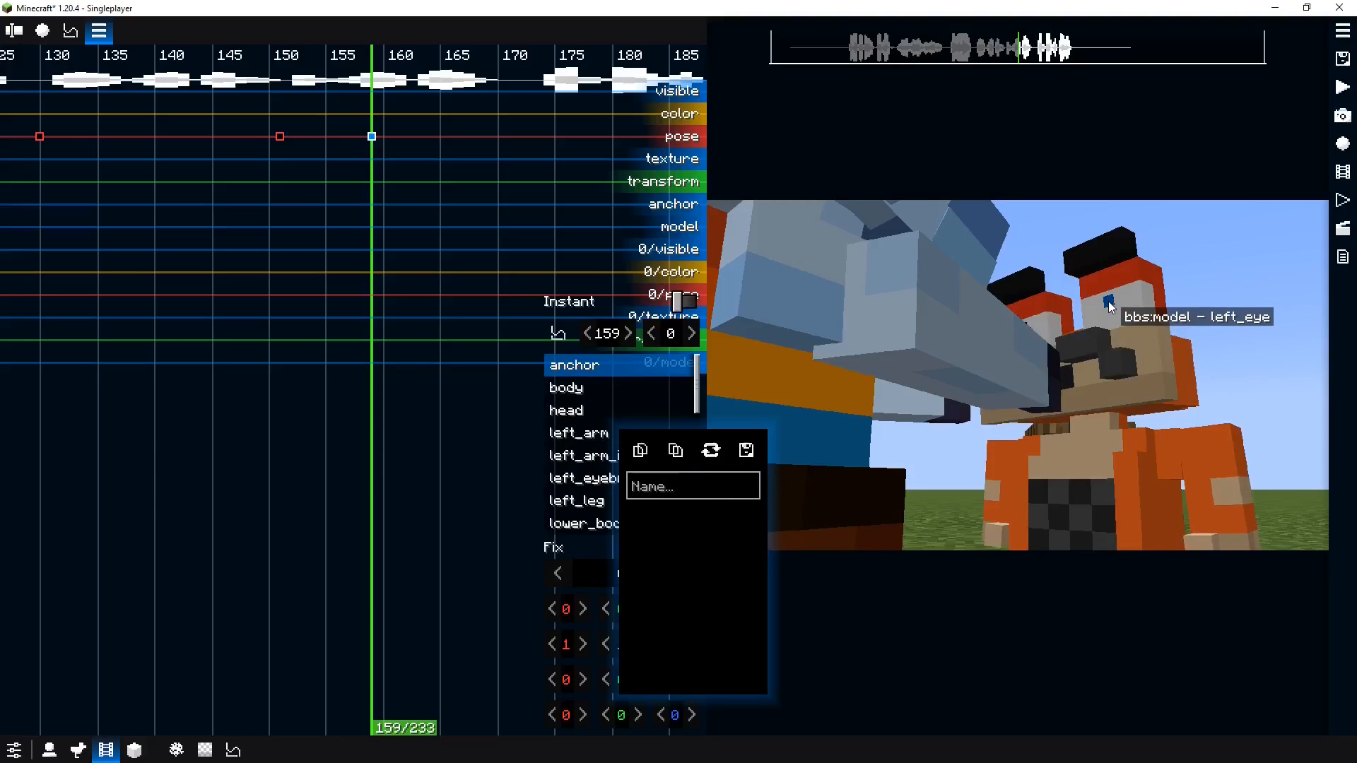
Add a keyframe on Normie's eye pose track at tick 157
left_click_drag(354, 251, 258, 236)
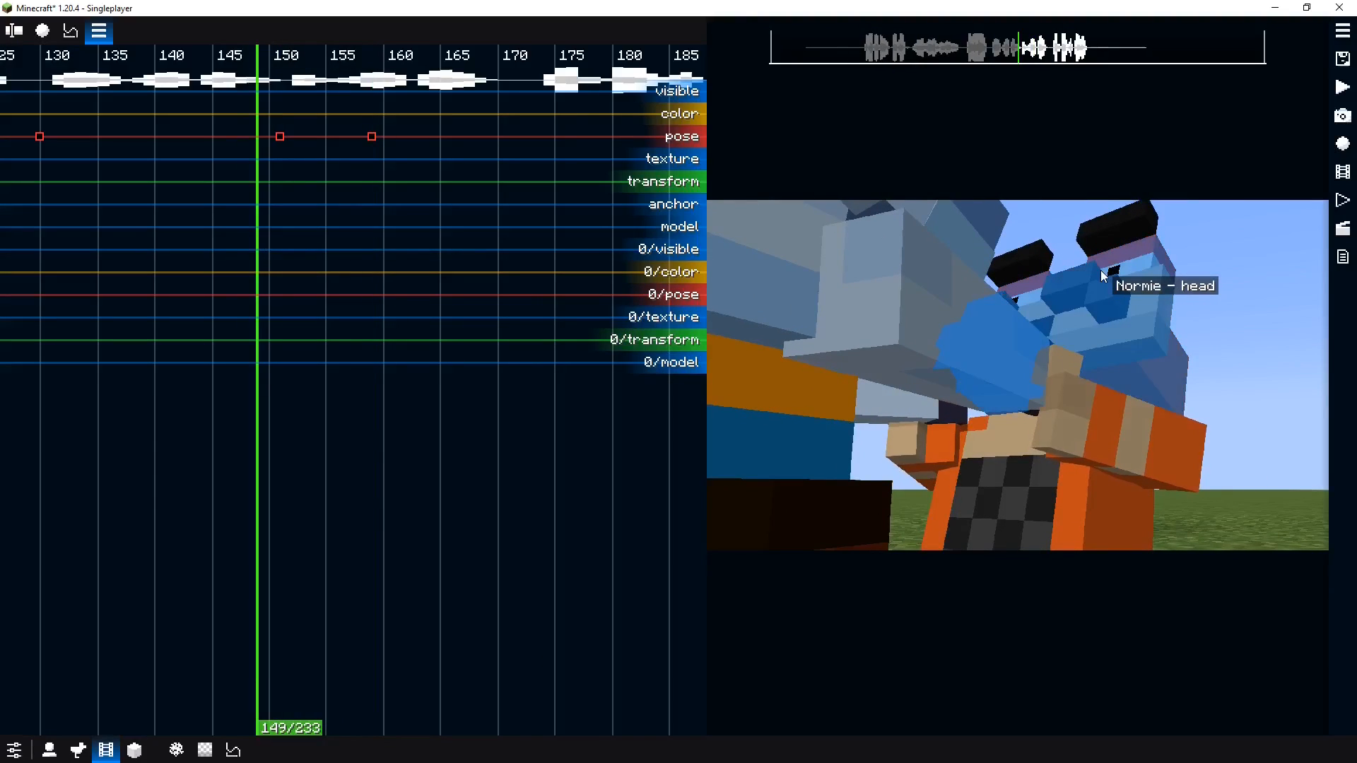
right_click(1112, 270)
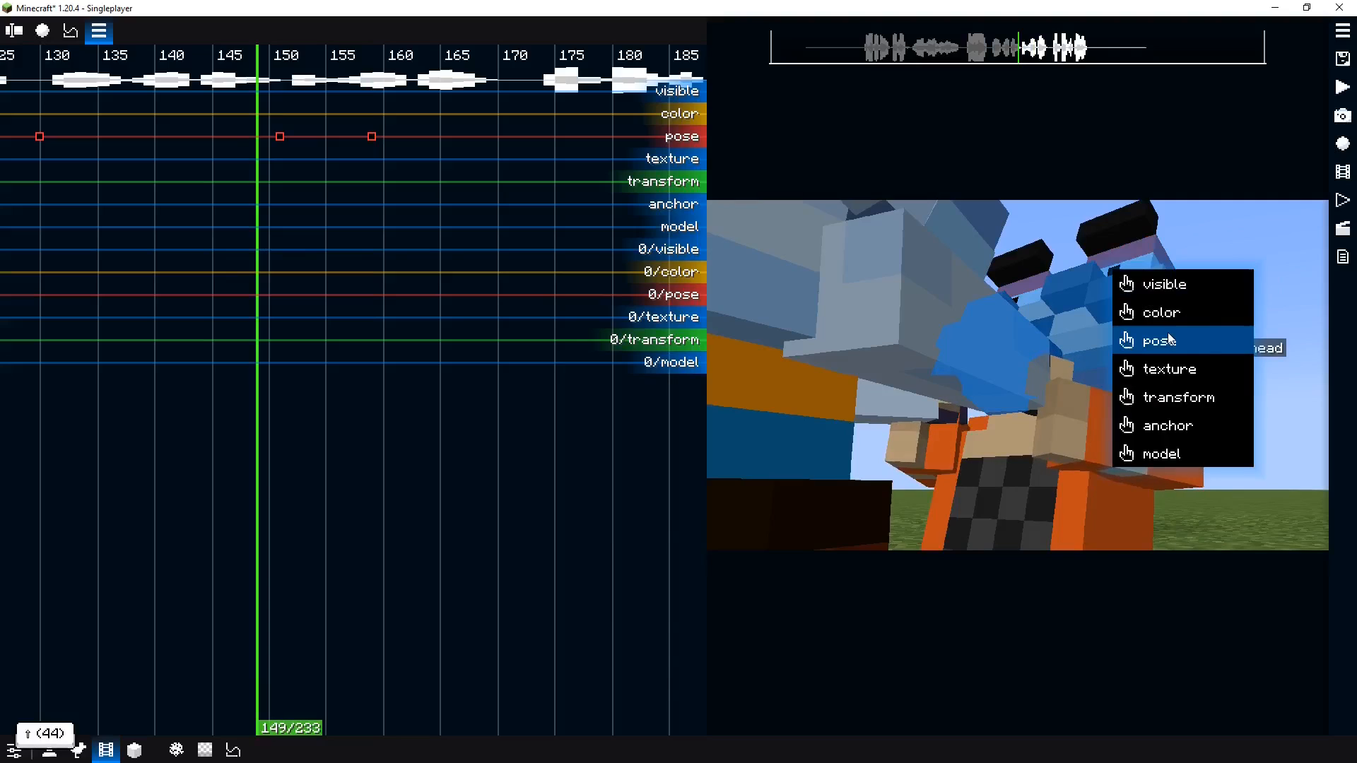
left_click(1169, 340)
left_click(342, 226)
double_click(349, 294)
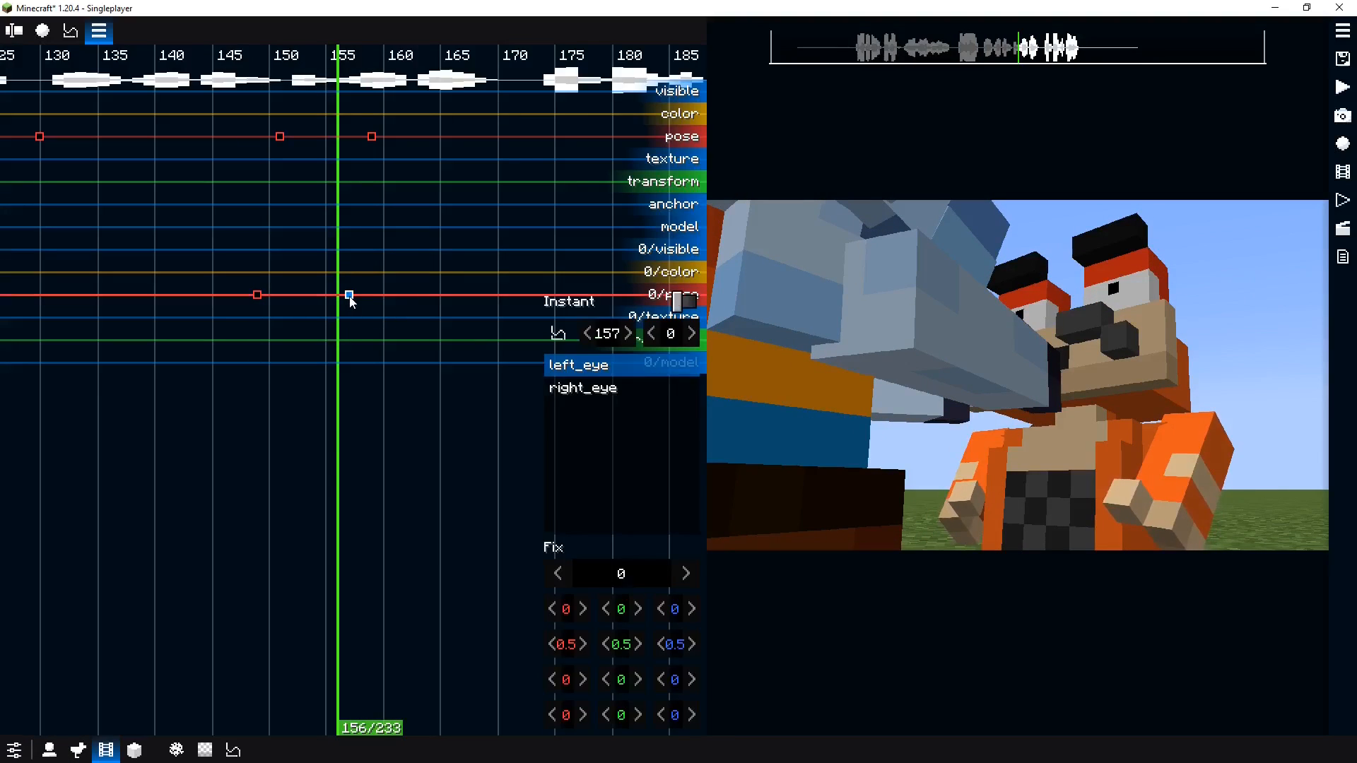
right_click(632, 404)
left_click(732, 426)
Play back the animation around tick 152
left_click(274, 279)
key("space")
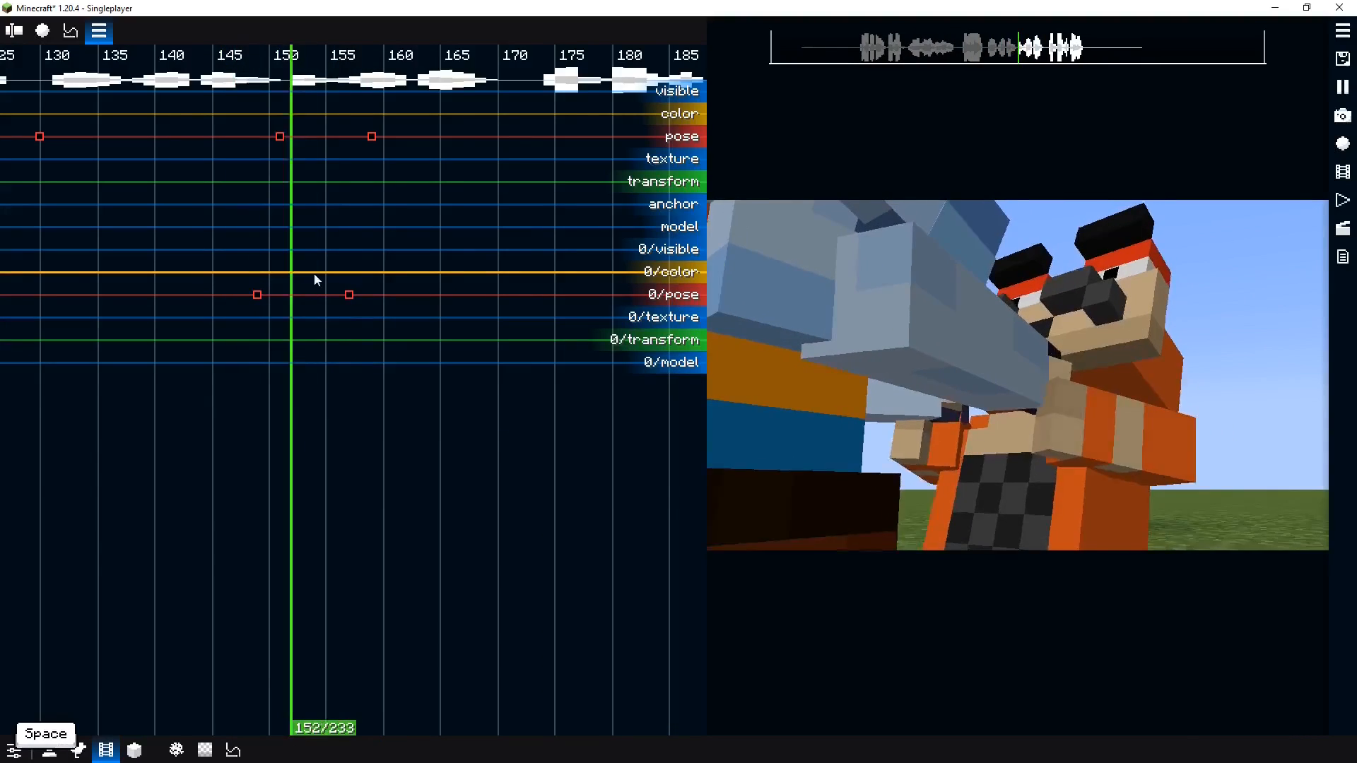
key("space")
At tick 159, raise the right eyebrow 0.719 with -20 degree tilt and the left eyebrow 0.781 with 14 degrees
left_click_drag(327, 226, 375, 182)
left_click(1074, 251)
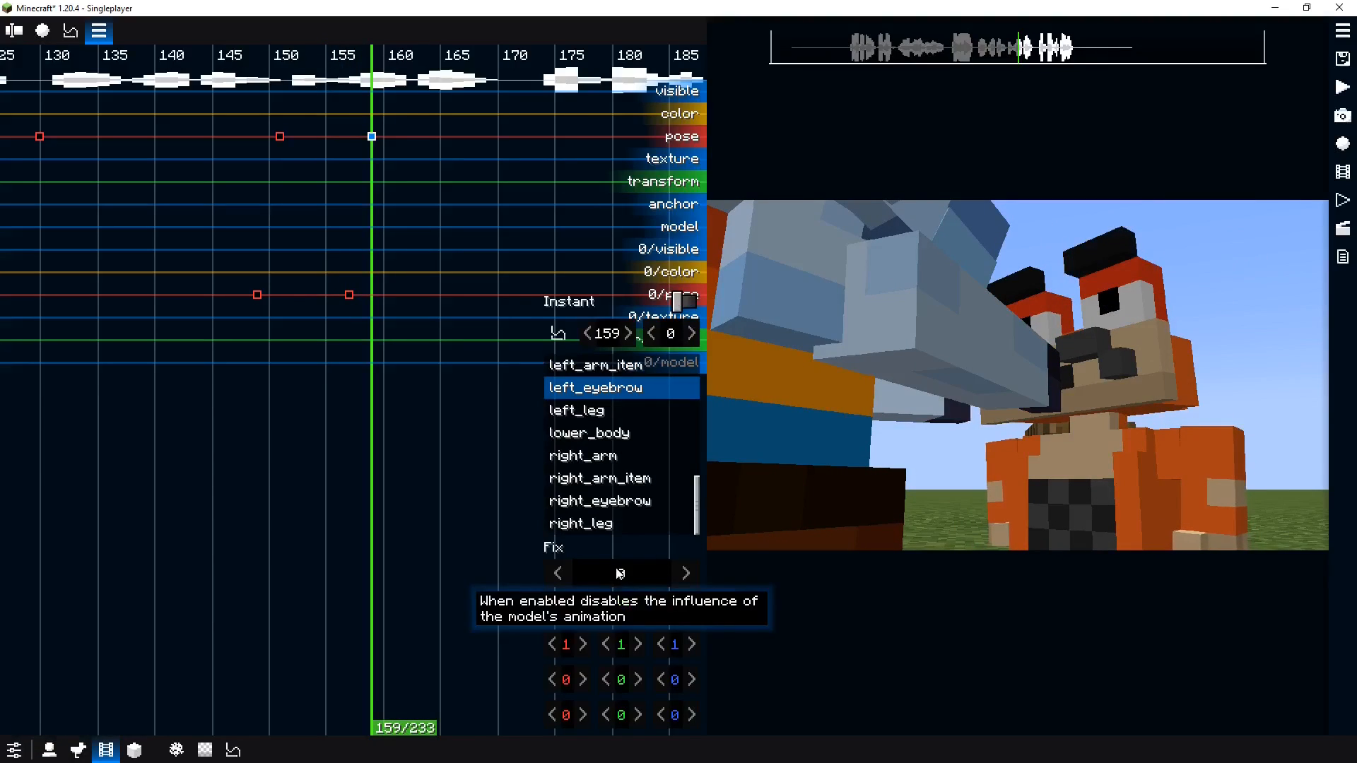
left_click(1018, 283)
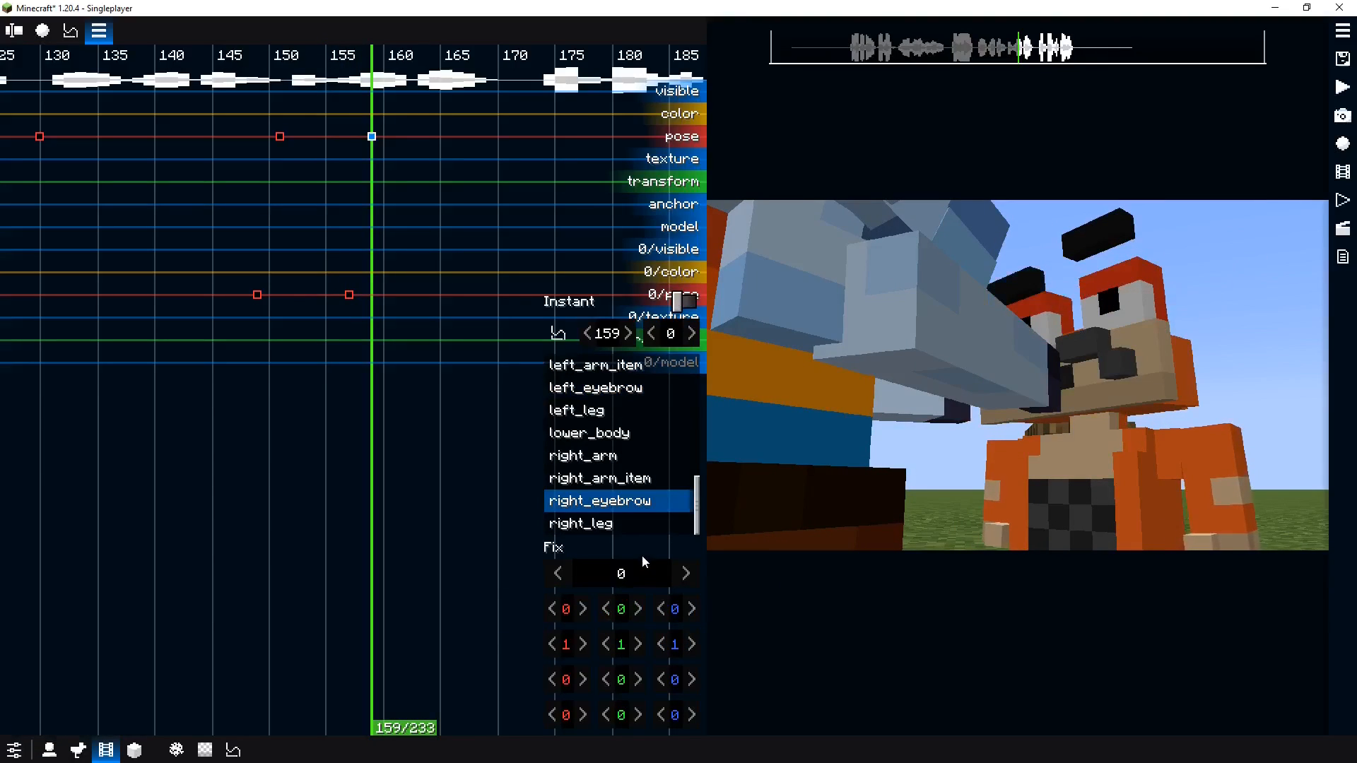
left_click_drag(648, 589, 440, 566)
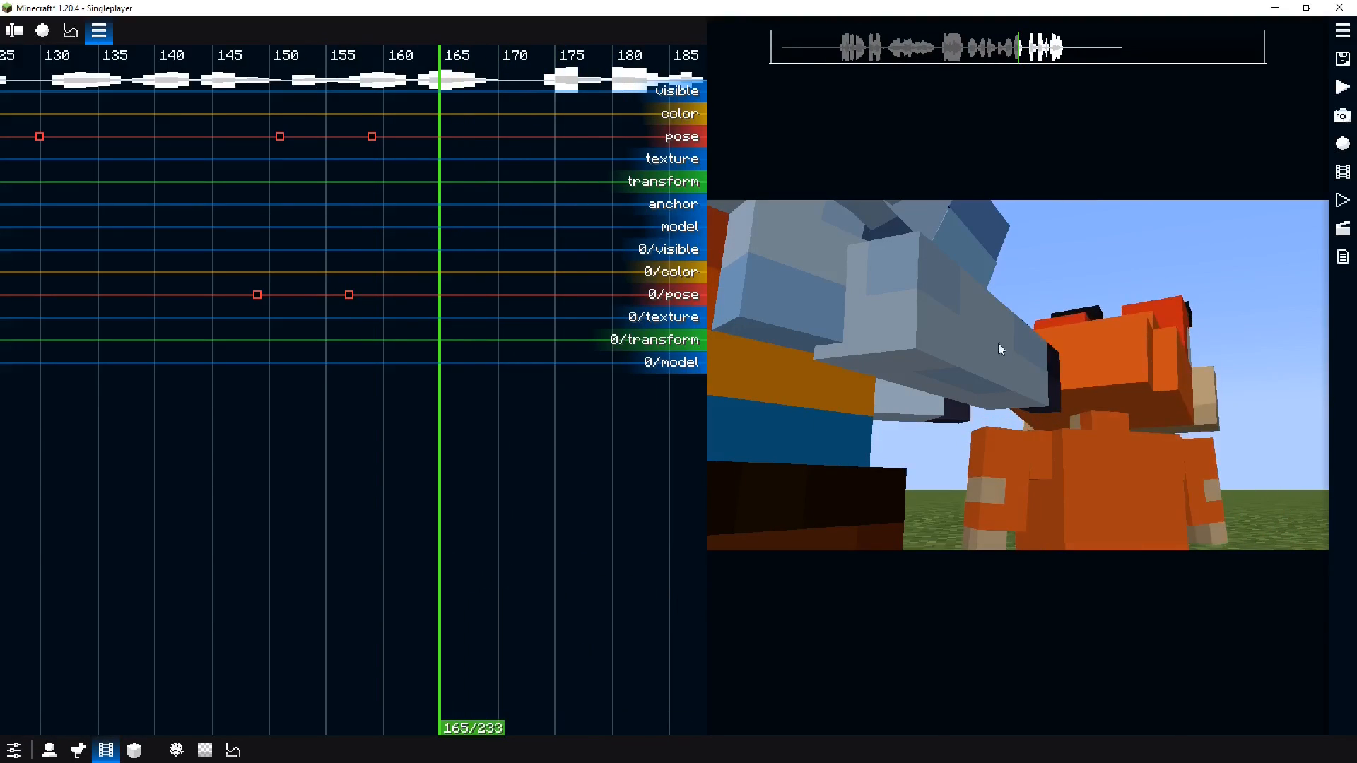
left_click(1088, 316)
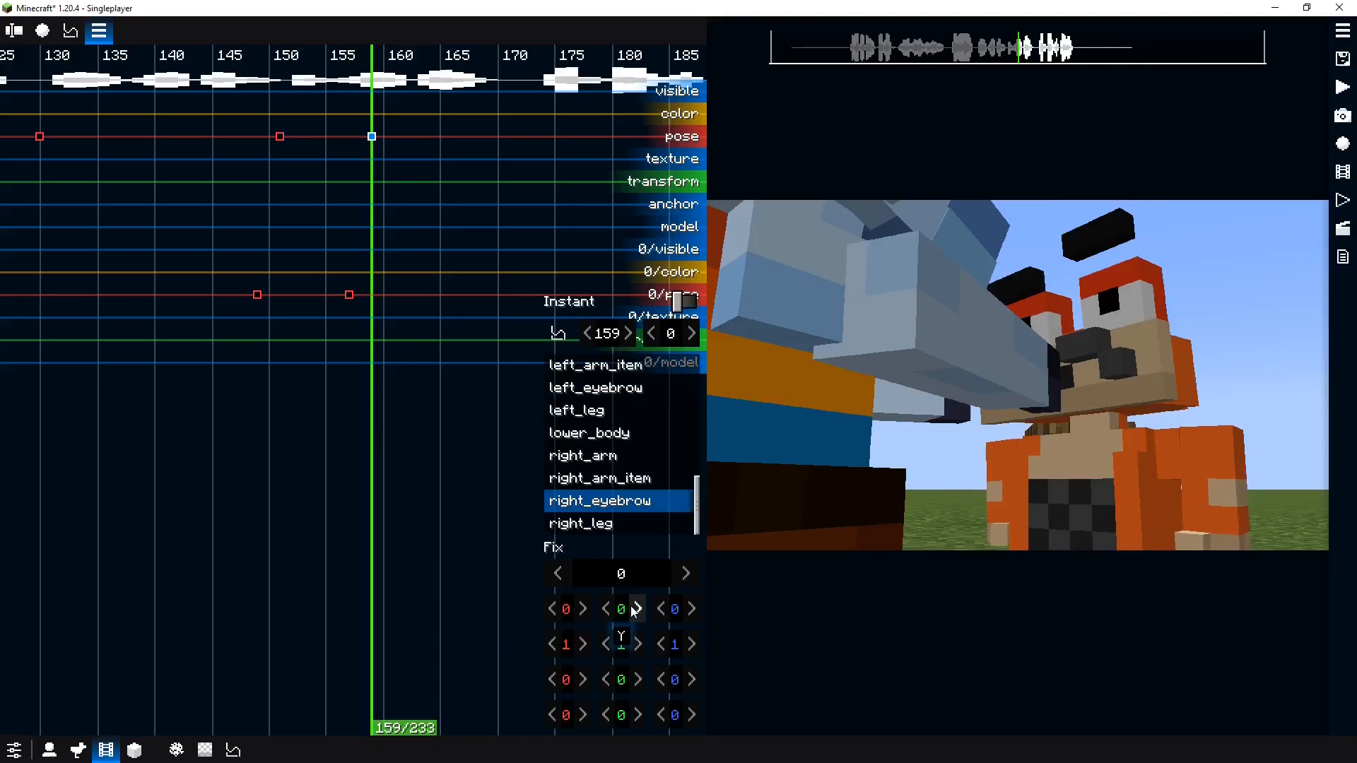
left_click(1105, 235)
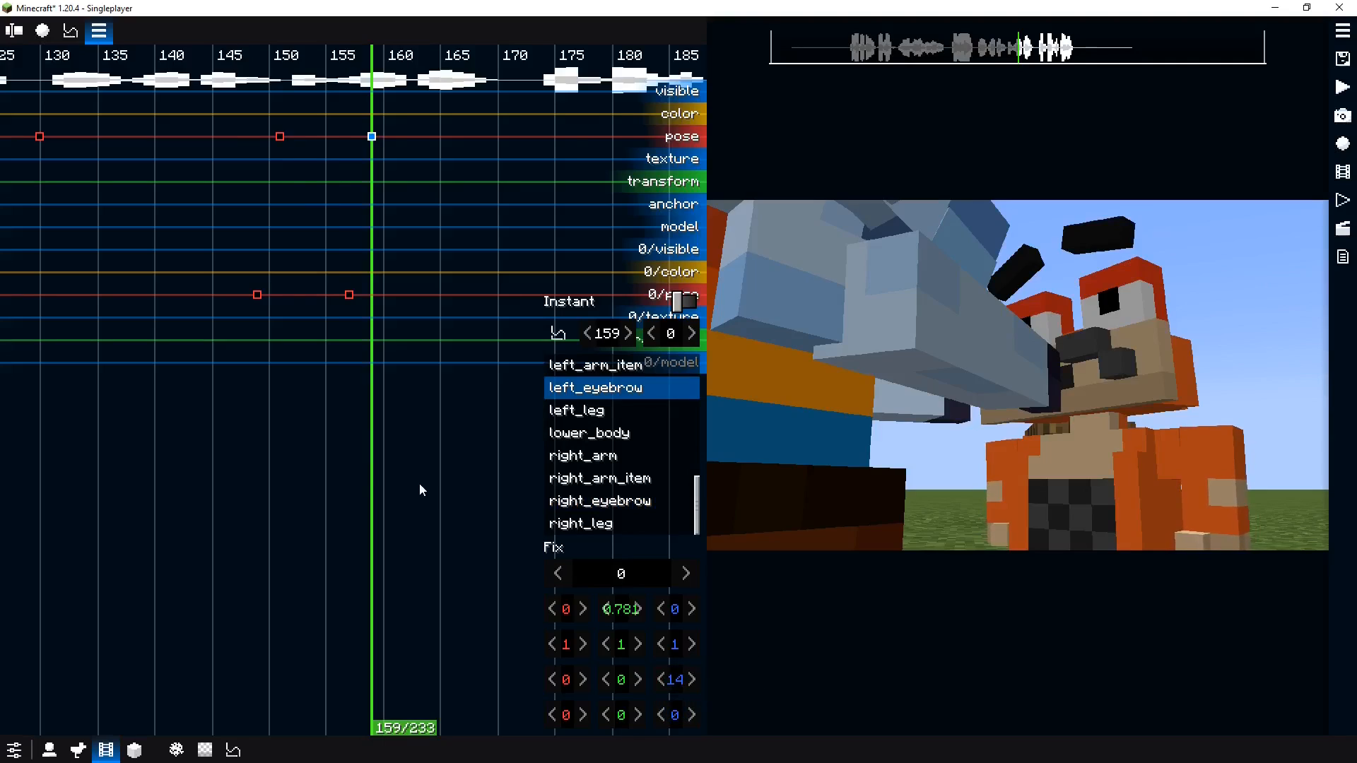
Play back the eyebrow animation around tick 148
left_click(246, 456)
key("space")
key("space")
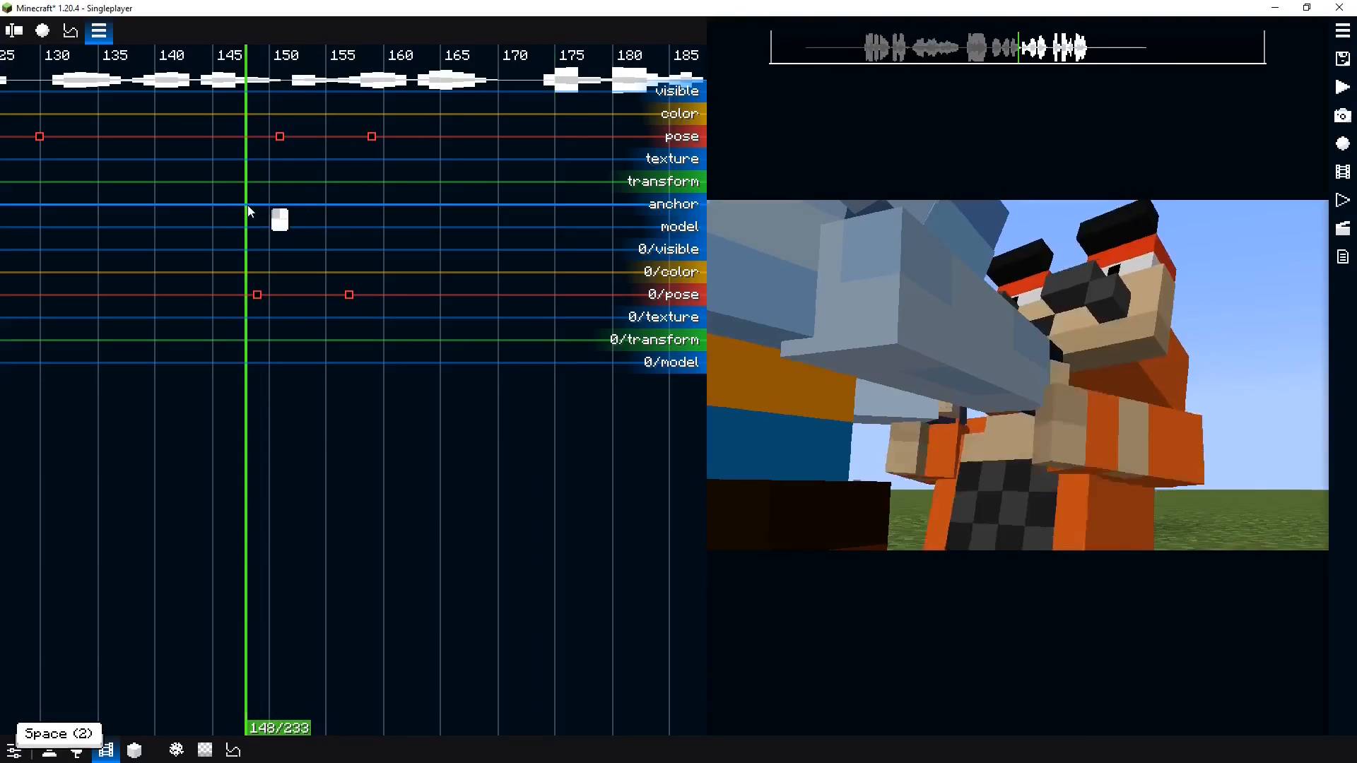
key("space")
key("space")
Set the tick 151 pose keyframe's interpolation to Quadratic Out
left_click(279, 137)
left_click(556, 333)
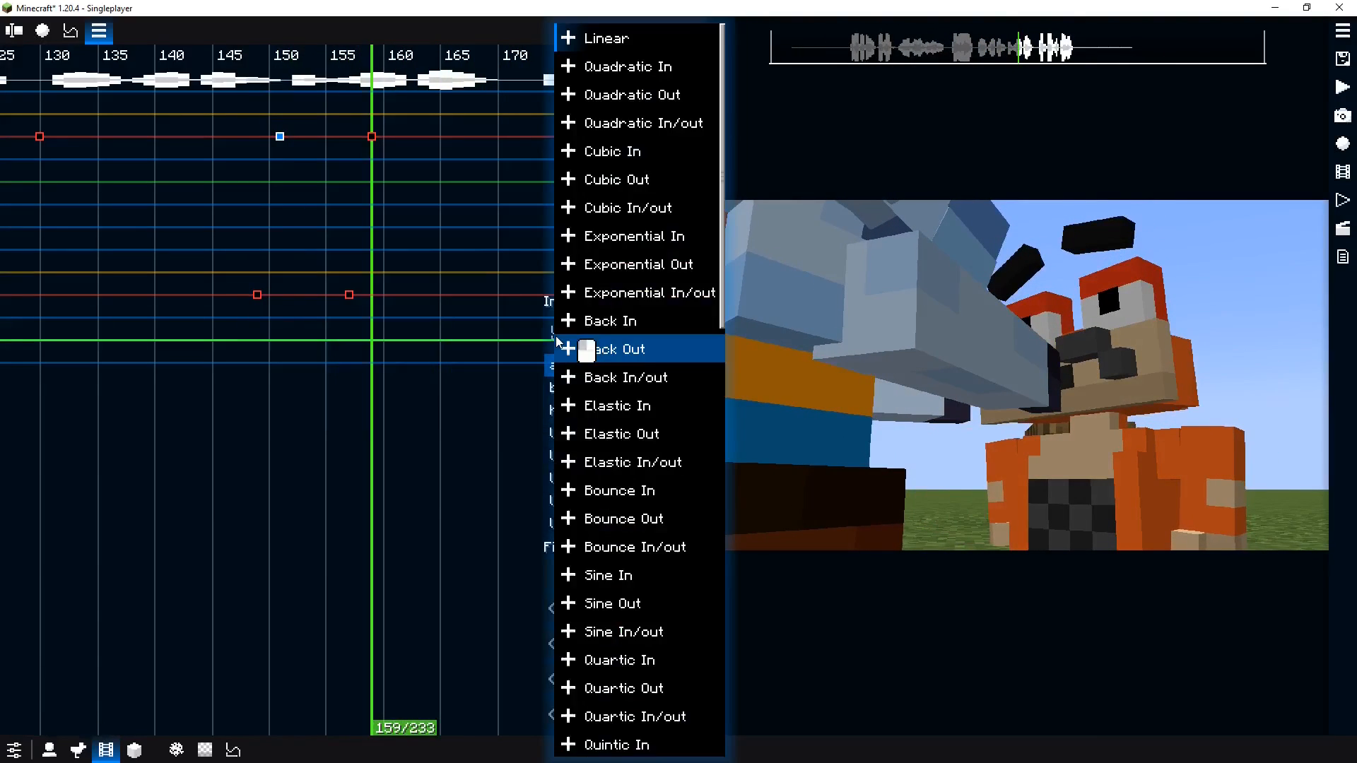
left_click(611, 103)
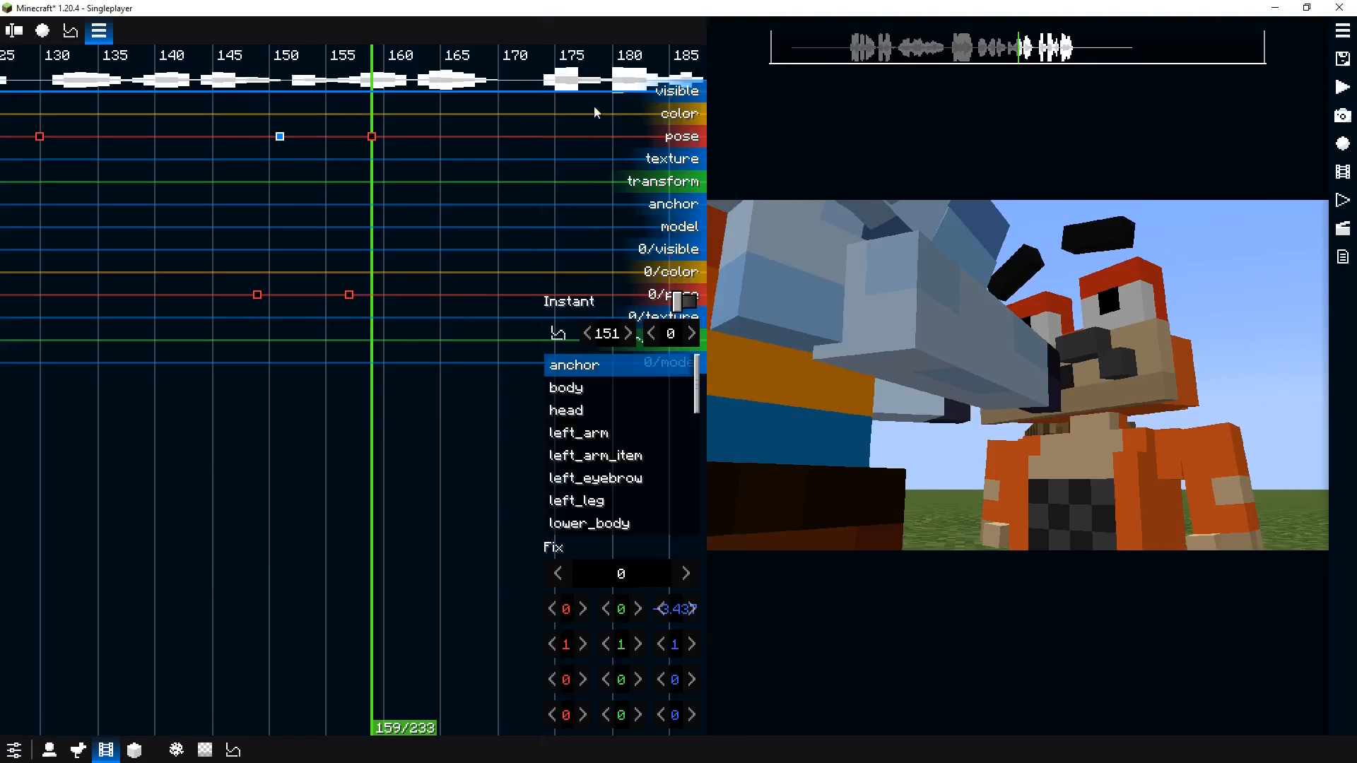
Play back the animation from around tick 143
left_click(243, 226)
key("space")
left_click(201, 231)
left_click(174, 230)
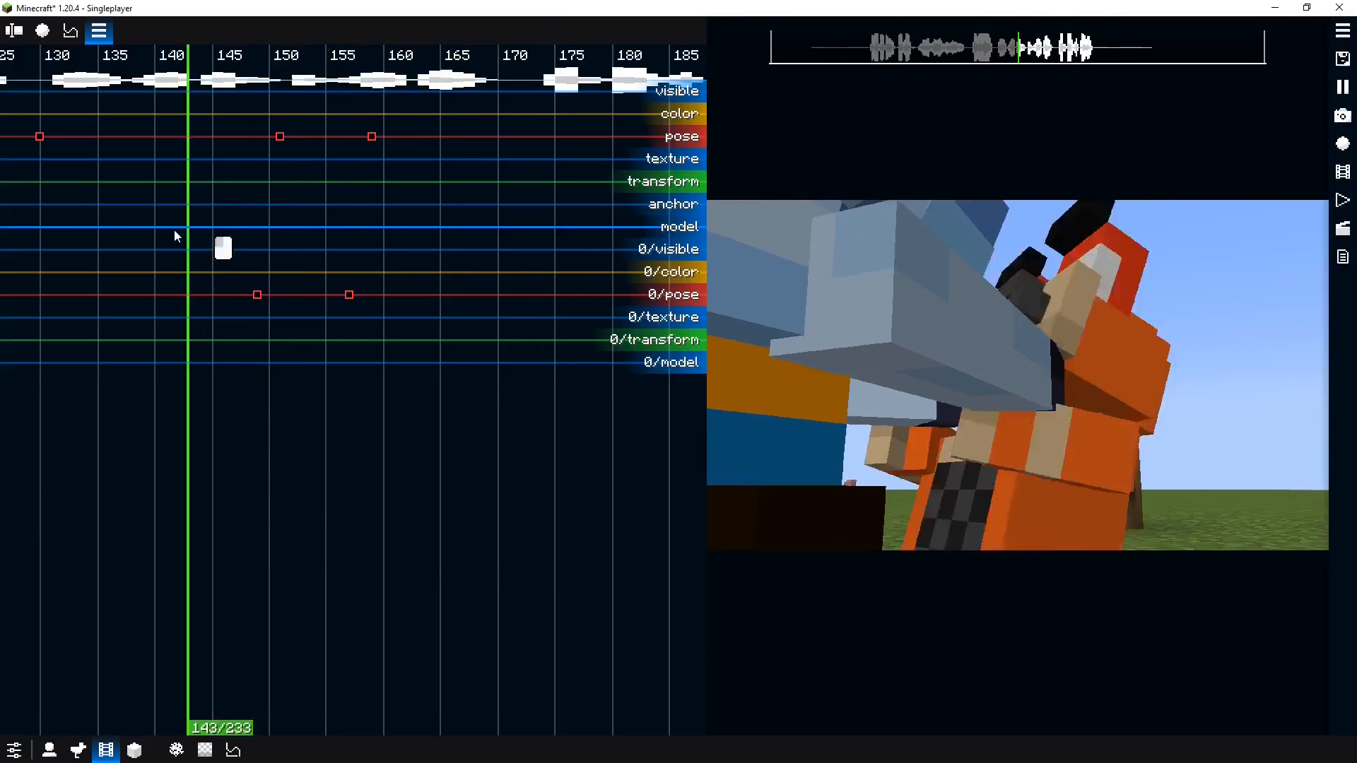
key("space")
Select the blue actor and add a pose keyframe for it at tick 153
left_click_drag(245, 225, 312, 218)
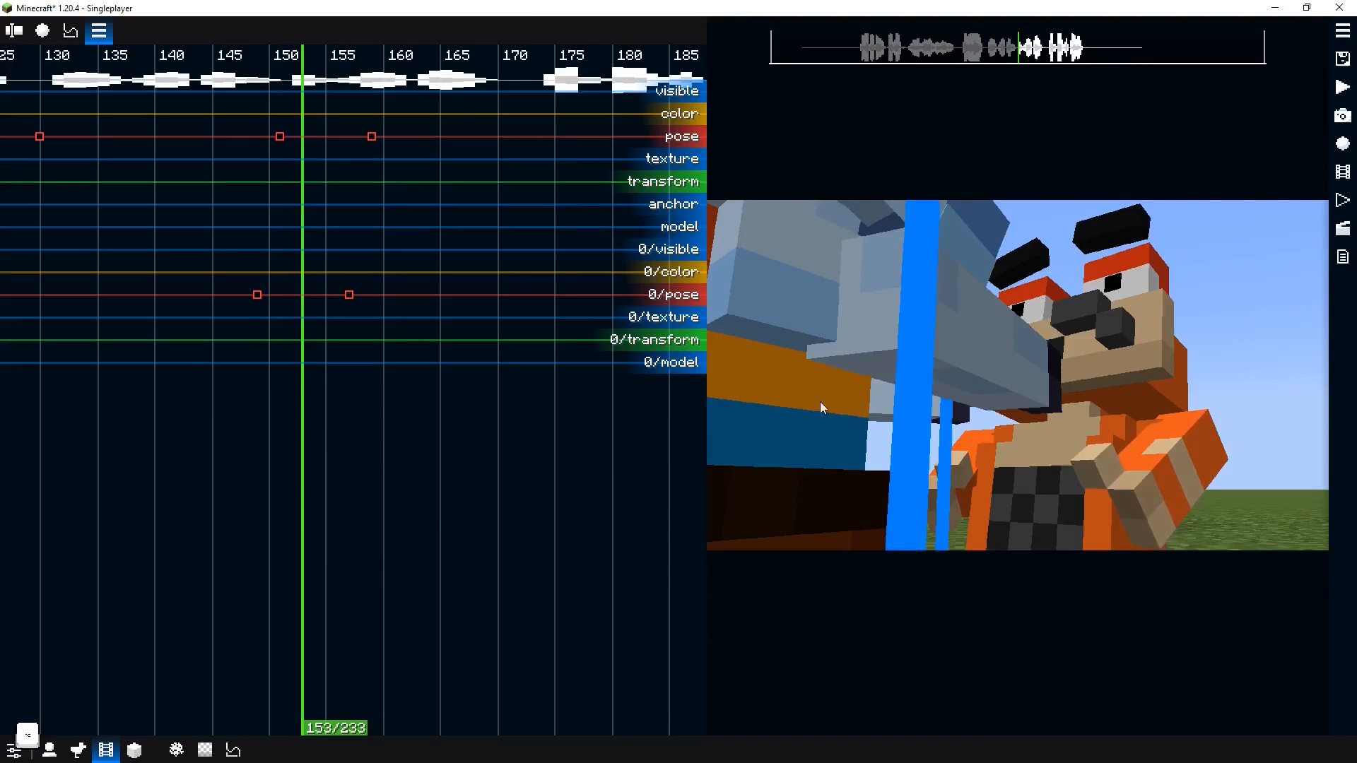
left_click(780, 390, "alt")
left_click(854, 359)
scroll(359, 227, "down", 5)
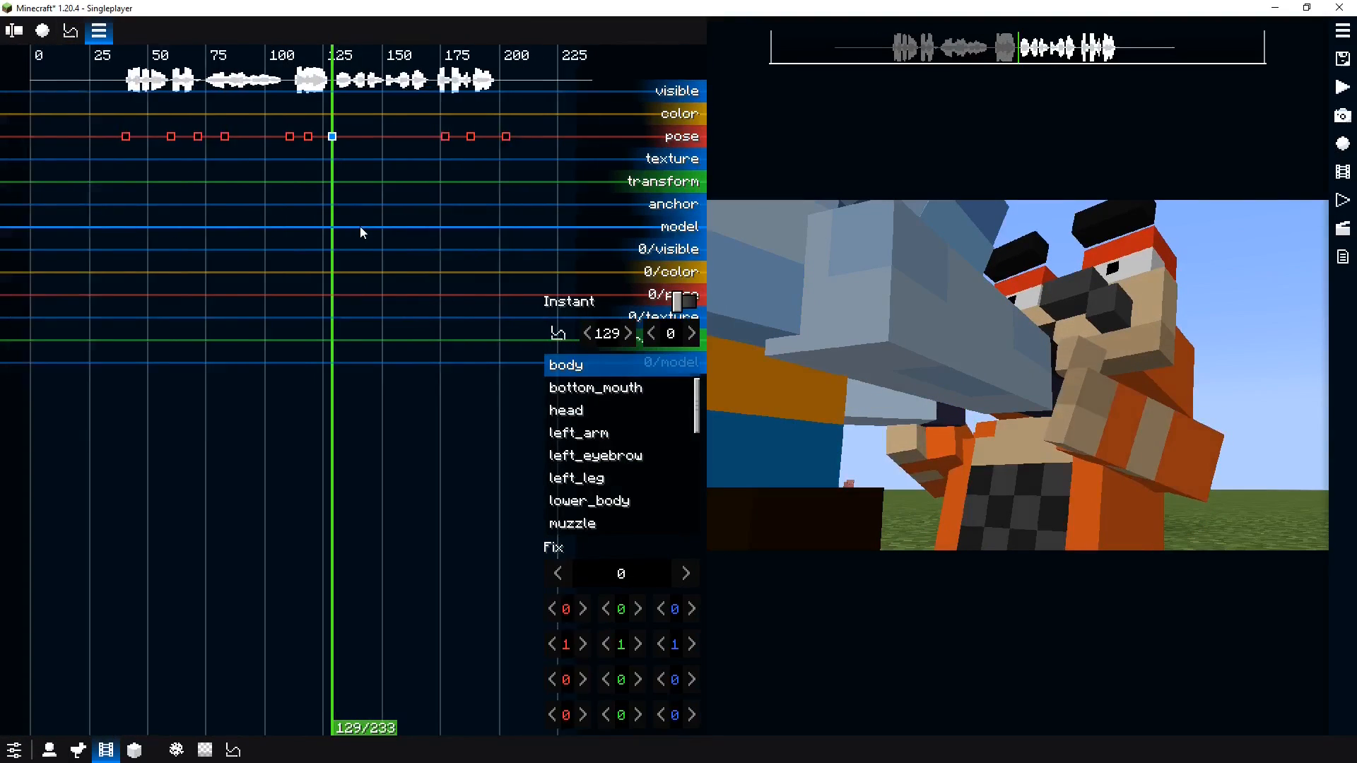
scroll(361, 228, "up", 4)
left_click_drag(361, 227, 430, 233)
double_click(426, 137)
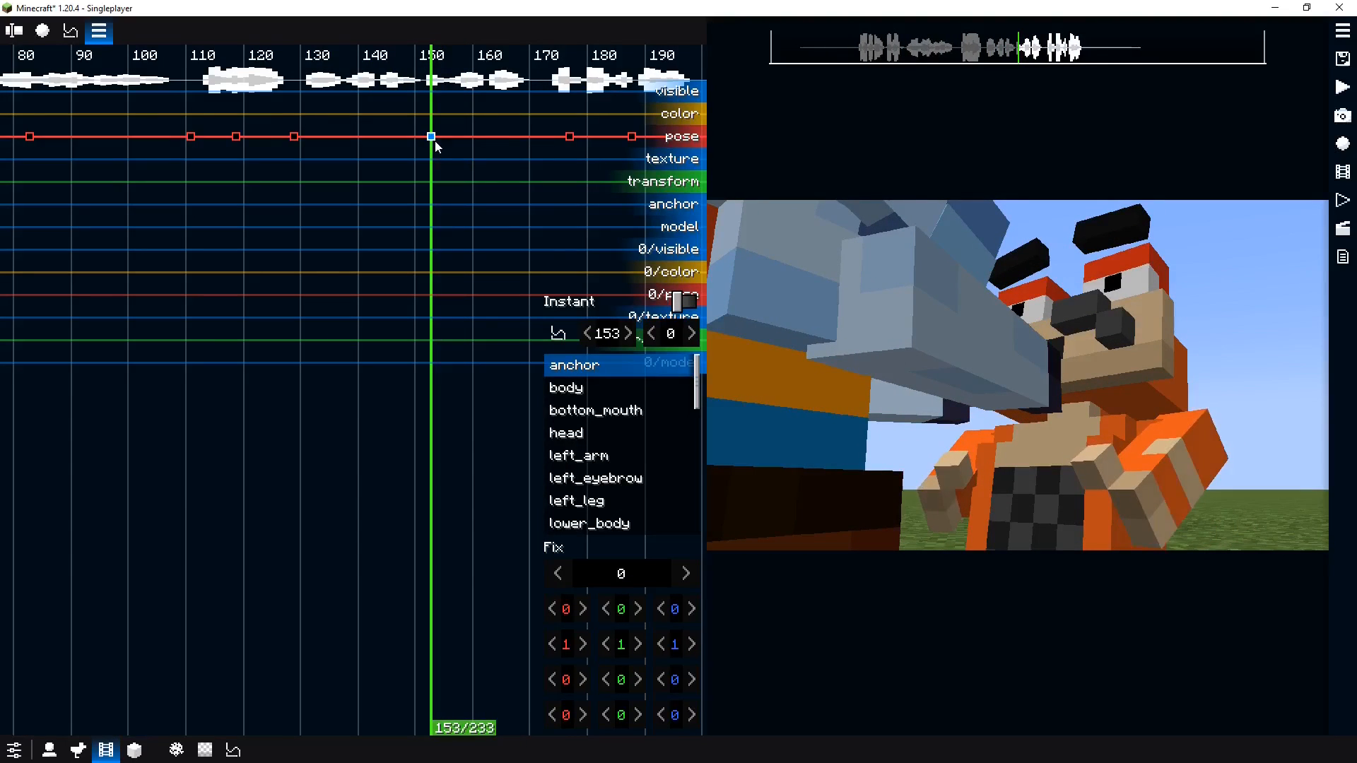
Add another pose keyframe for the blue actor at tick 159
left_click_drag(436, 146, 467, 139)
double_click(466, 137)
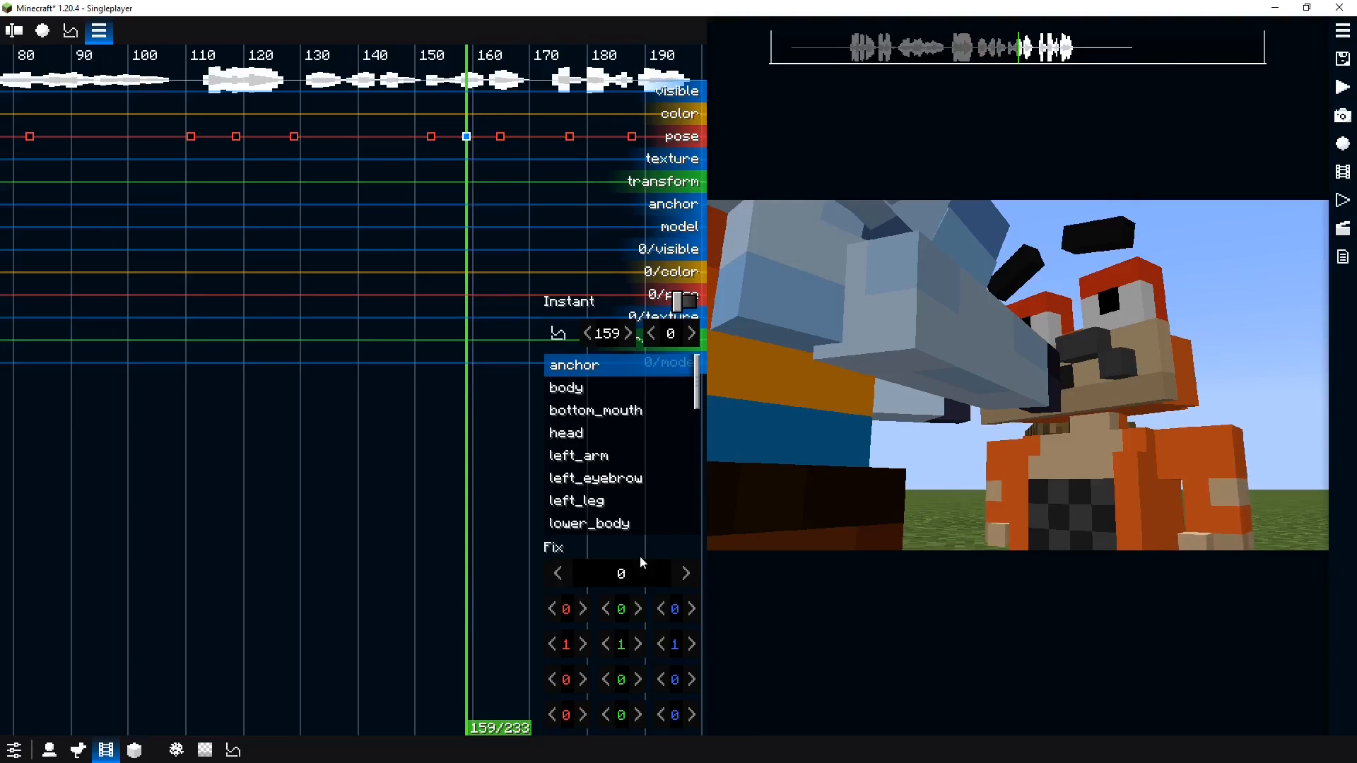
left_click(440, 227)
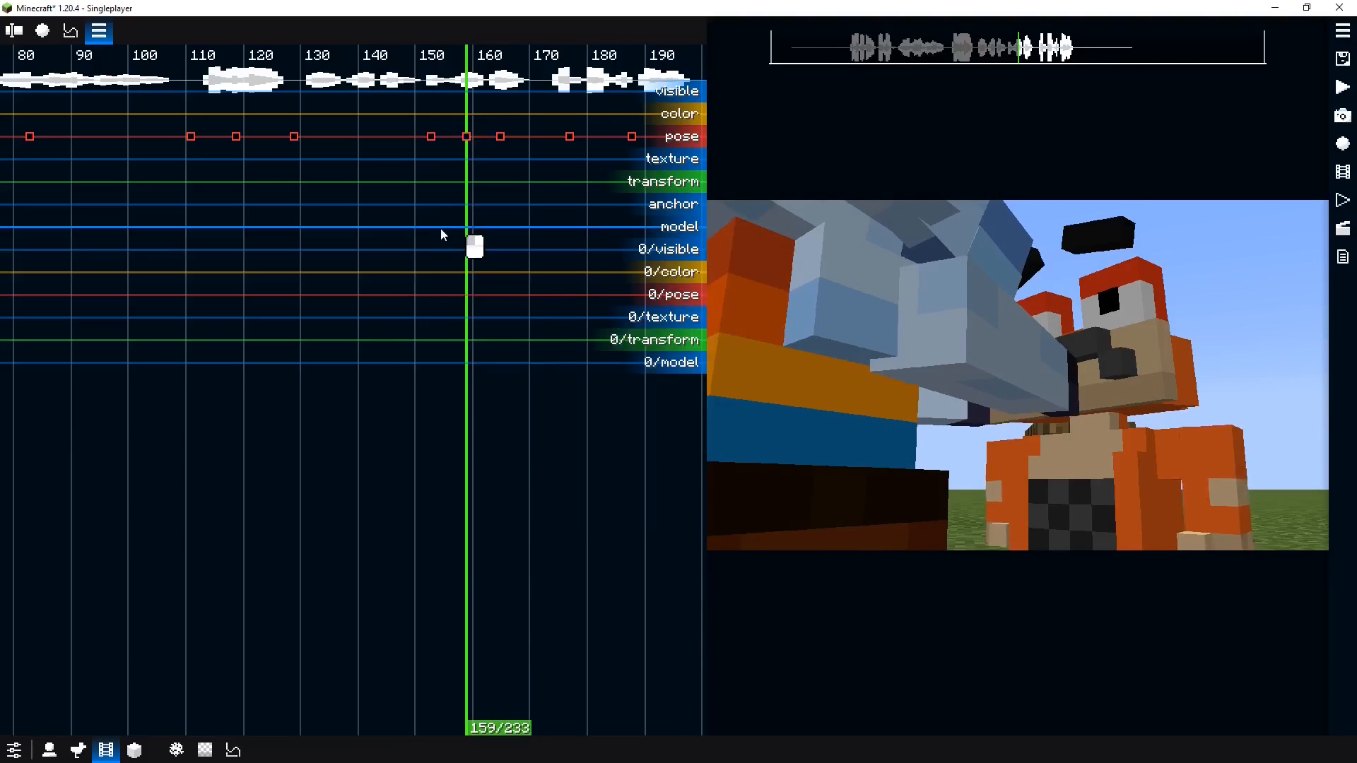
Play back the animation briefly from tick 159
key("space")
key("space")
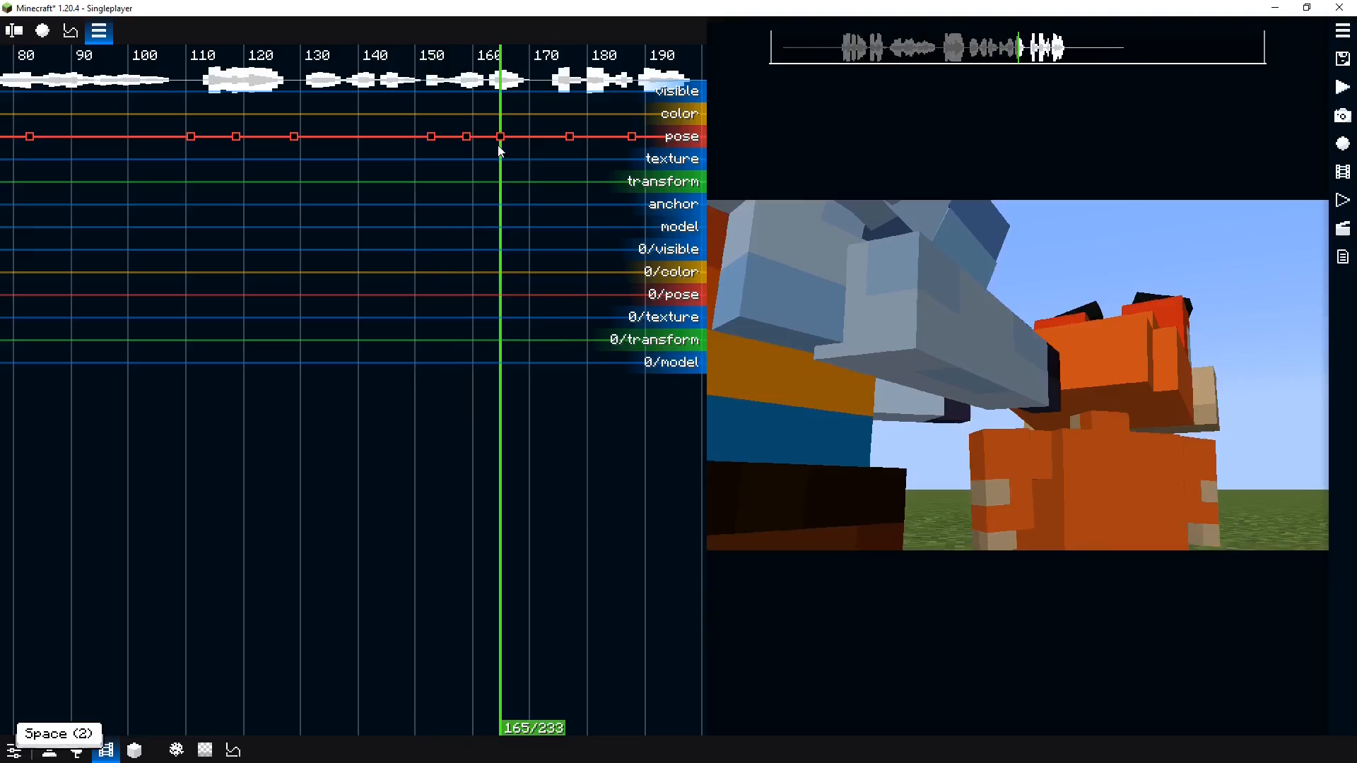
Move the blue actor's tick 159 pose keyframe back to tick 157 and adjust its anchor offset
mouse_move(465, 135)
left_mouse_down()
mouse_move(388, 165)
mouse_move(463, 163)
mouse_move(414, 162)
mouse_move(413, 144)
mouse_move(474, 158)
mouse_move(453, 156)
left_mouse_up()
left_click(459, 140, "ctrl")
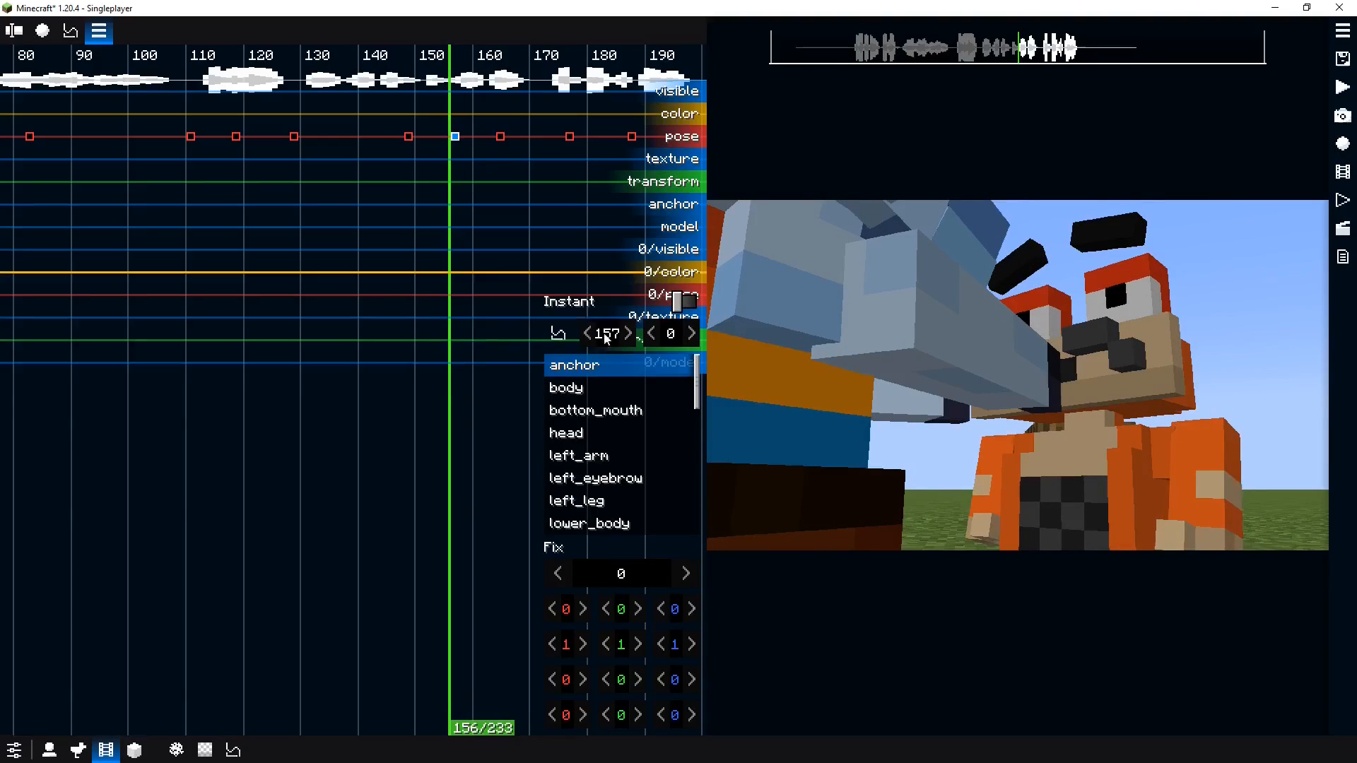
left_click_drag(675, 621, 617, 607)
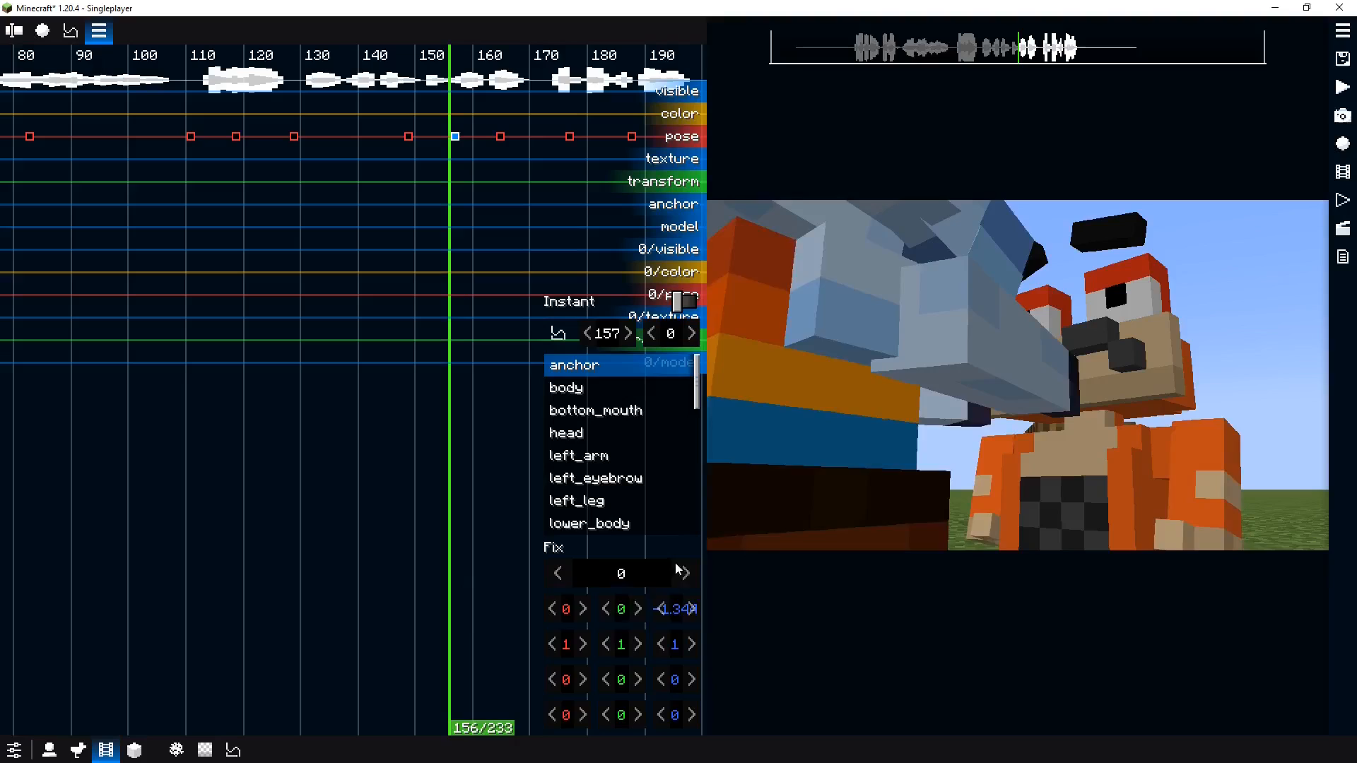
Select the blue actor's left arm in the viewport and rotate it to 92 degrees on X
left_click(938, 359)
left_click_drag(556, 677, 490, 667)
left_click(932, 406)
left_click(948, 406)
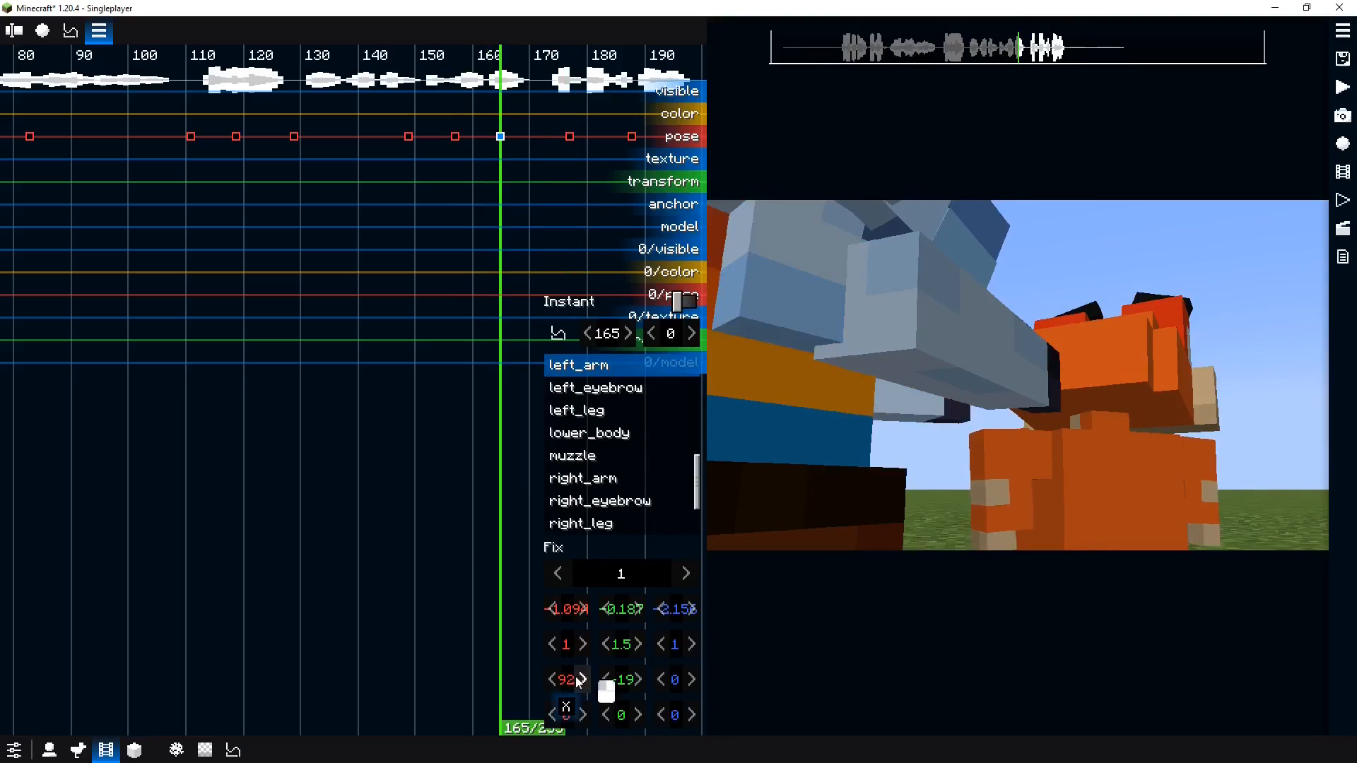
Scrub the timeline and play back the punch
left_click_drag(399, 248, 465, 241)
key("space")
key("space")
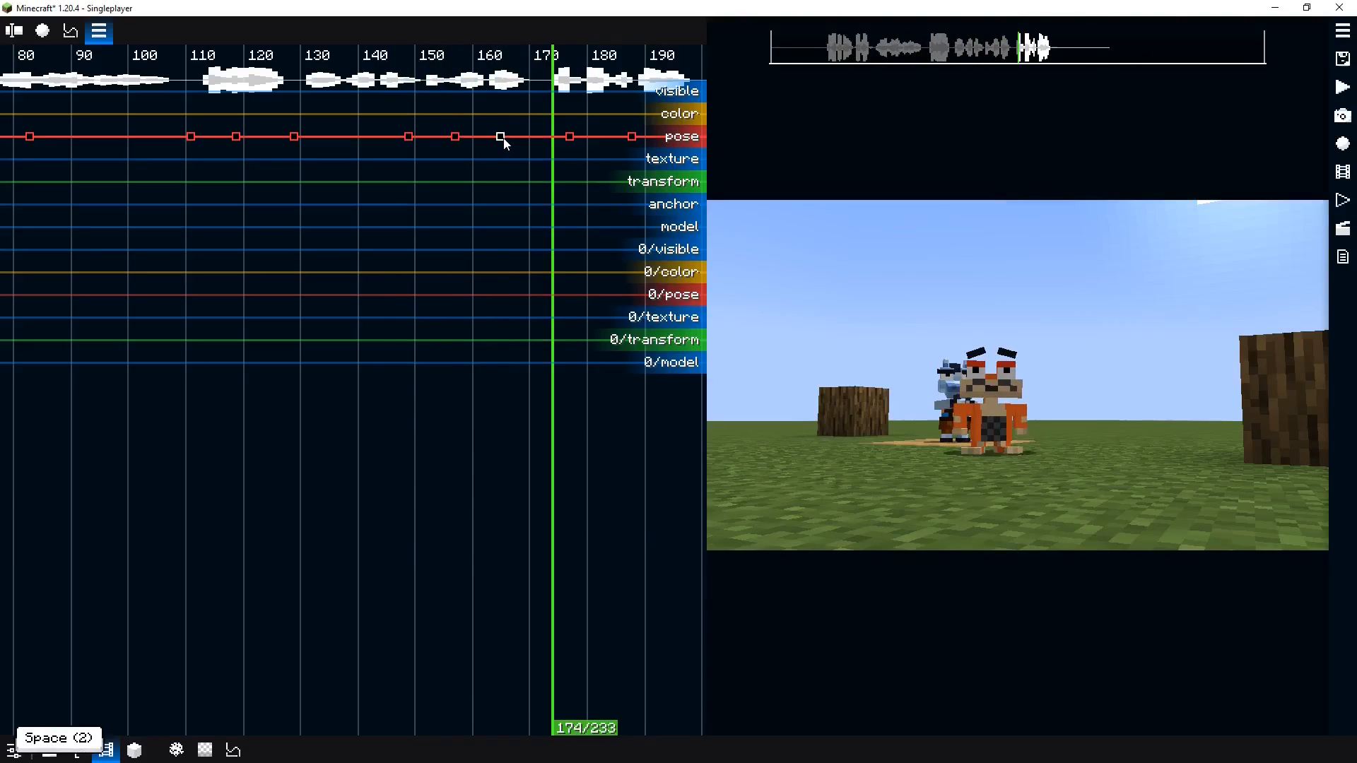
Move the tick 165 pose keyframe to tick 166 and return the playhead to tick 157
double_click(502, 139)
left_click(411, 138)
left_click(506, 142, "alt")
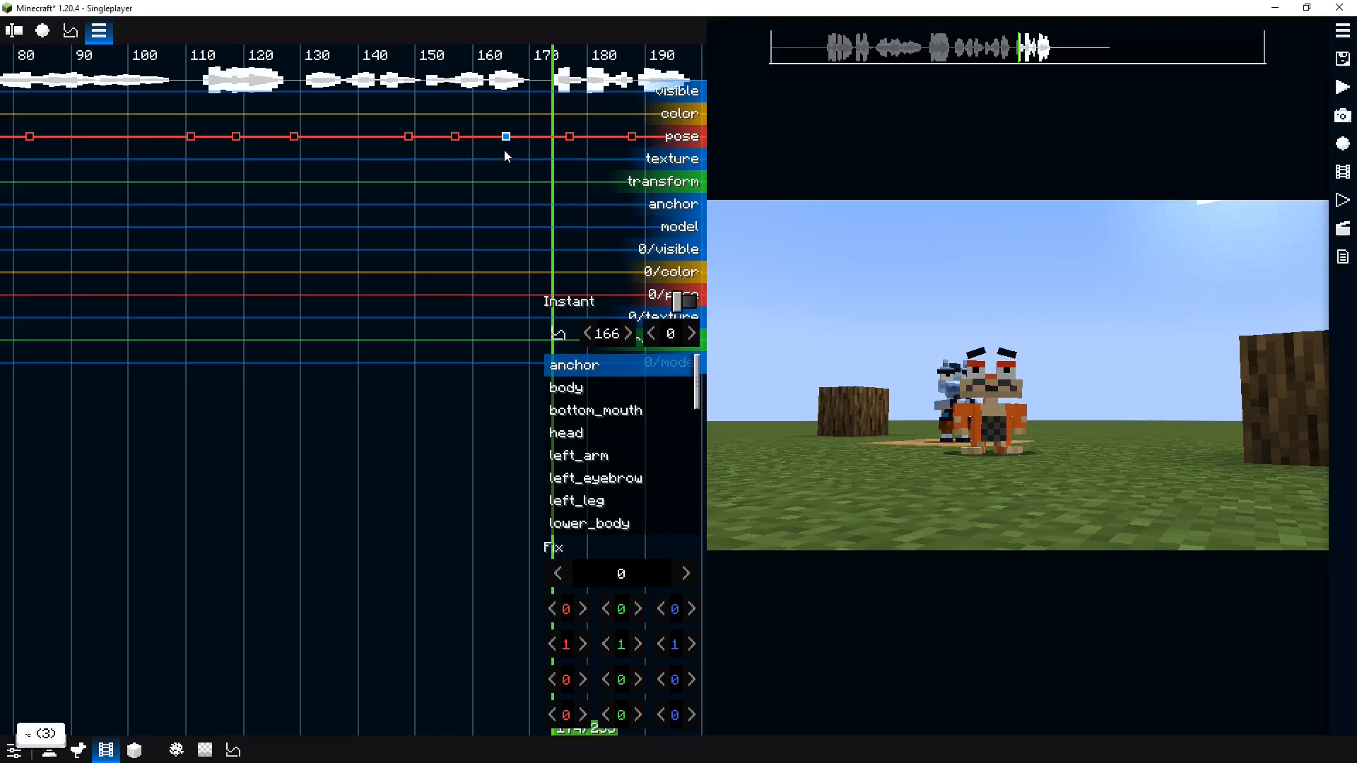
left_click_drag(499, 156, 459, 156)
left_click(938, 414)
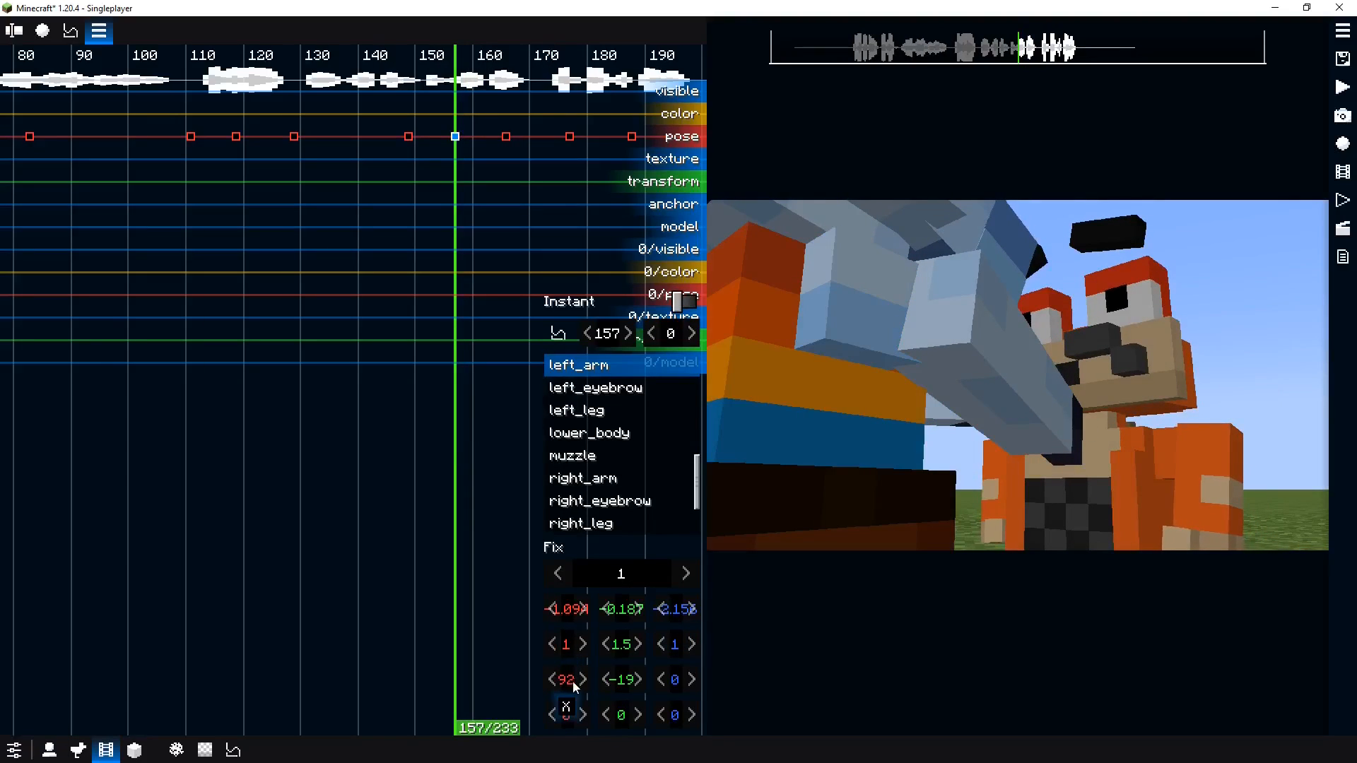
Play back the punch several times around ticks 150 to 170
left_click(396, 248)
key("space")
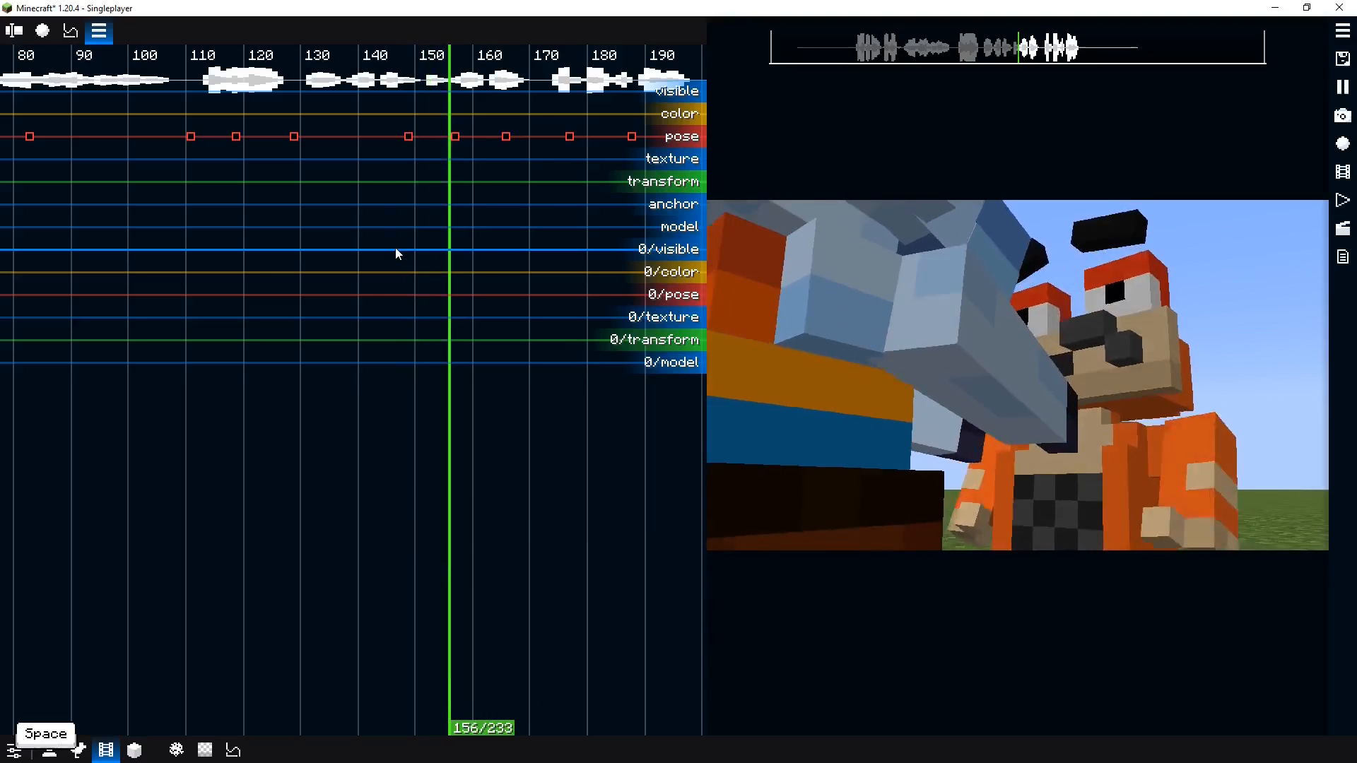
key("space")
left_click(454, 137)
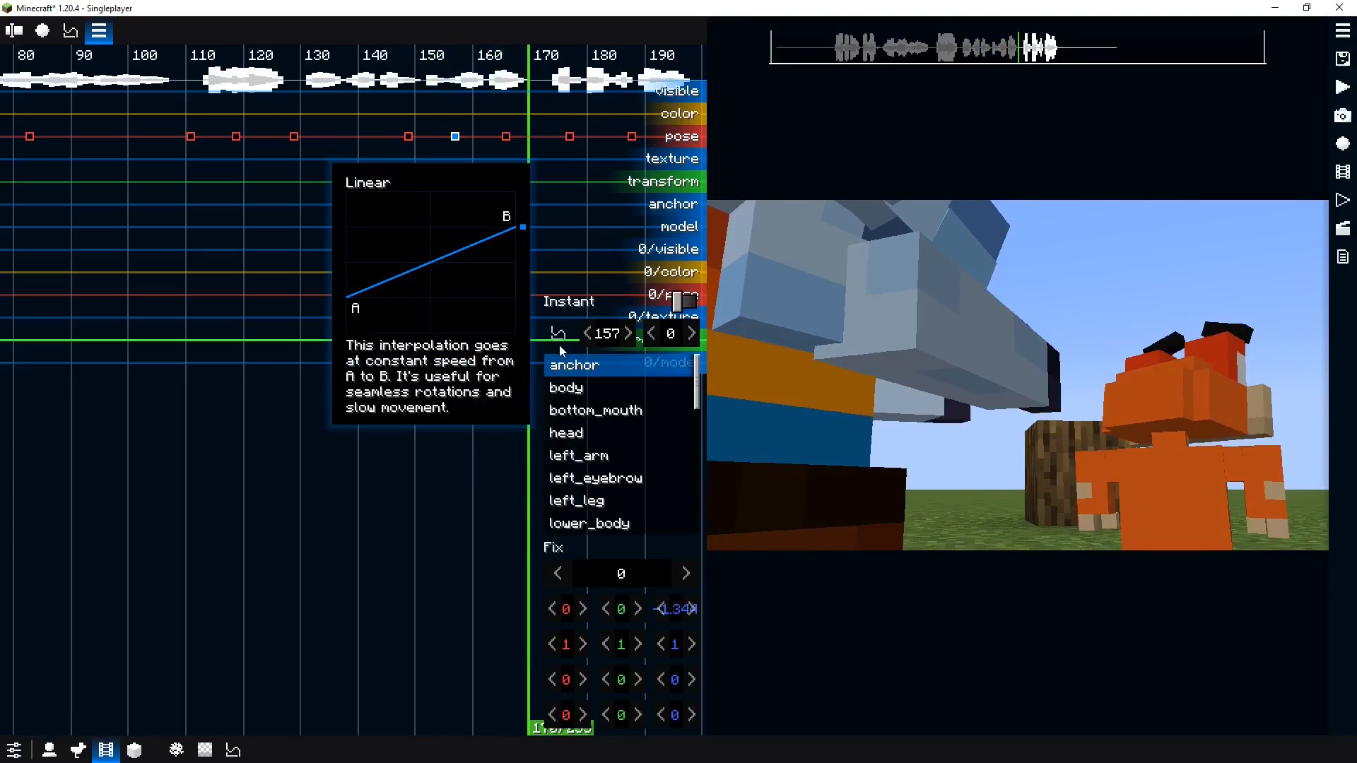
left_click(413, 164)
key("space")
left_click(417, 163)
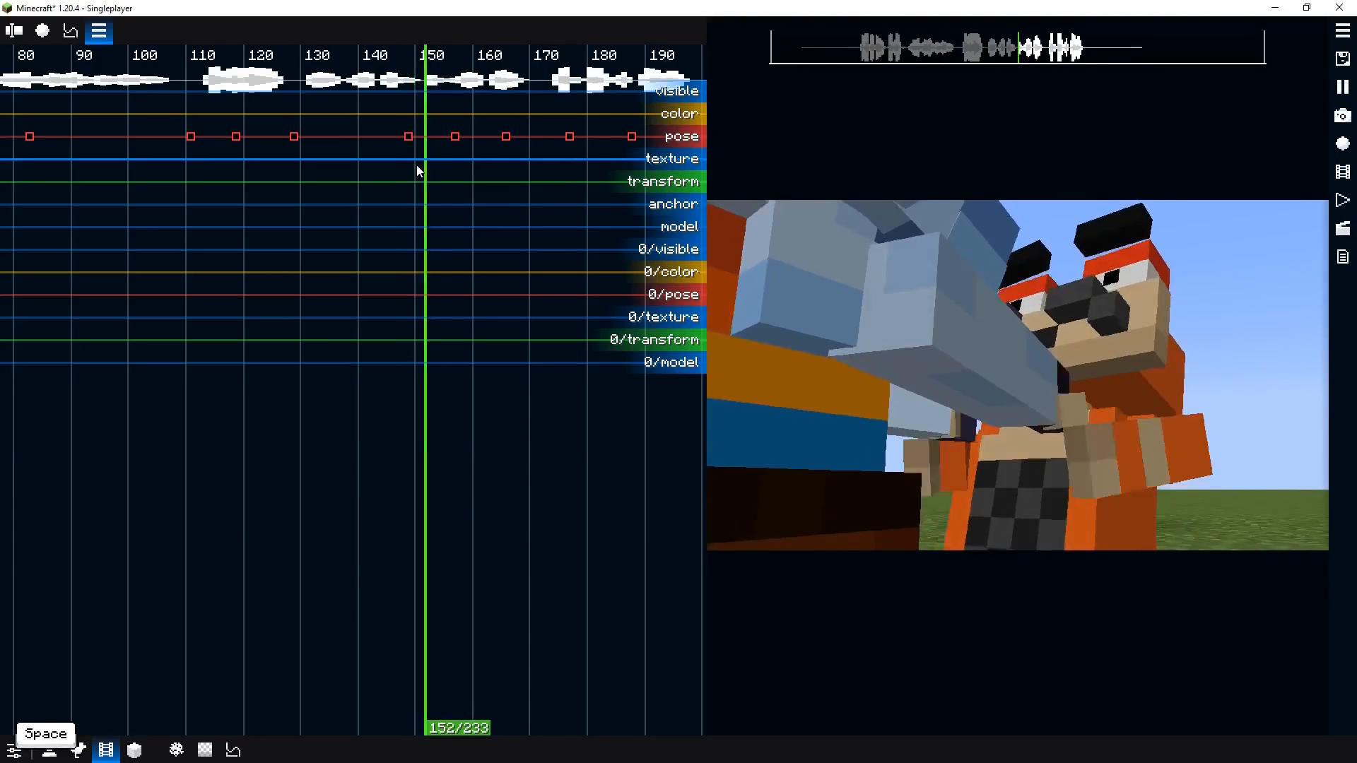
key("space")
Set the tick 149 pose keyframe's interpolation to Quadratic In/out
left_click(410, 137)
left_click(559, 334)
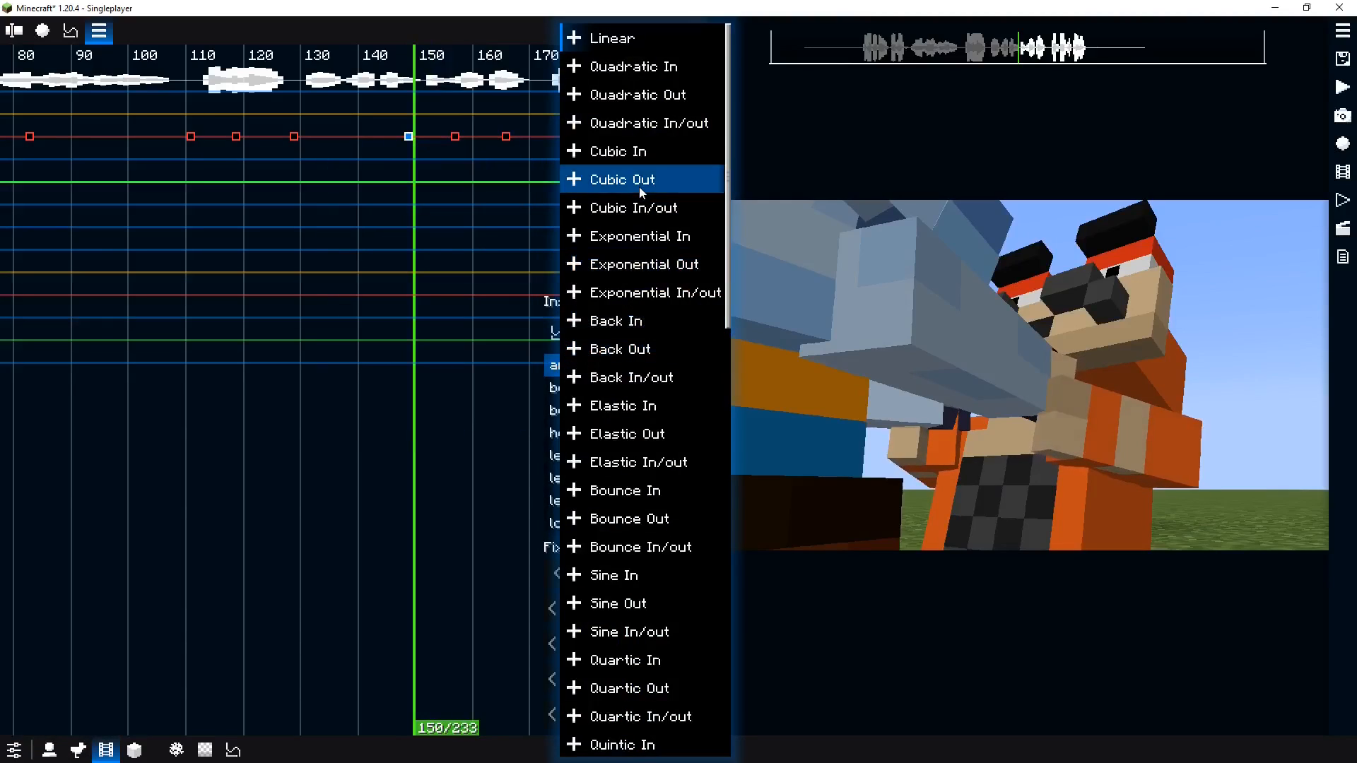
left_click(634, 100)
left_click(559, 334)
left_click(608, 125)
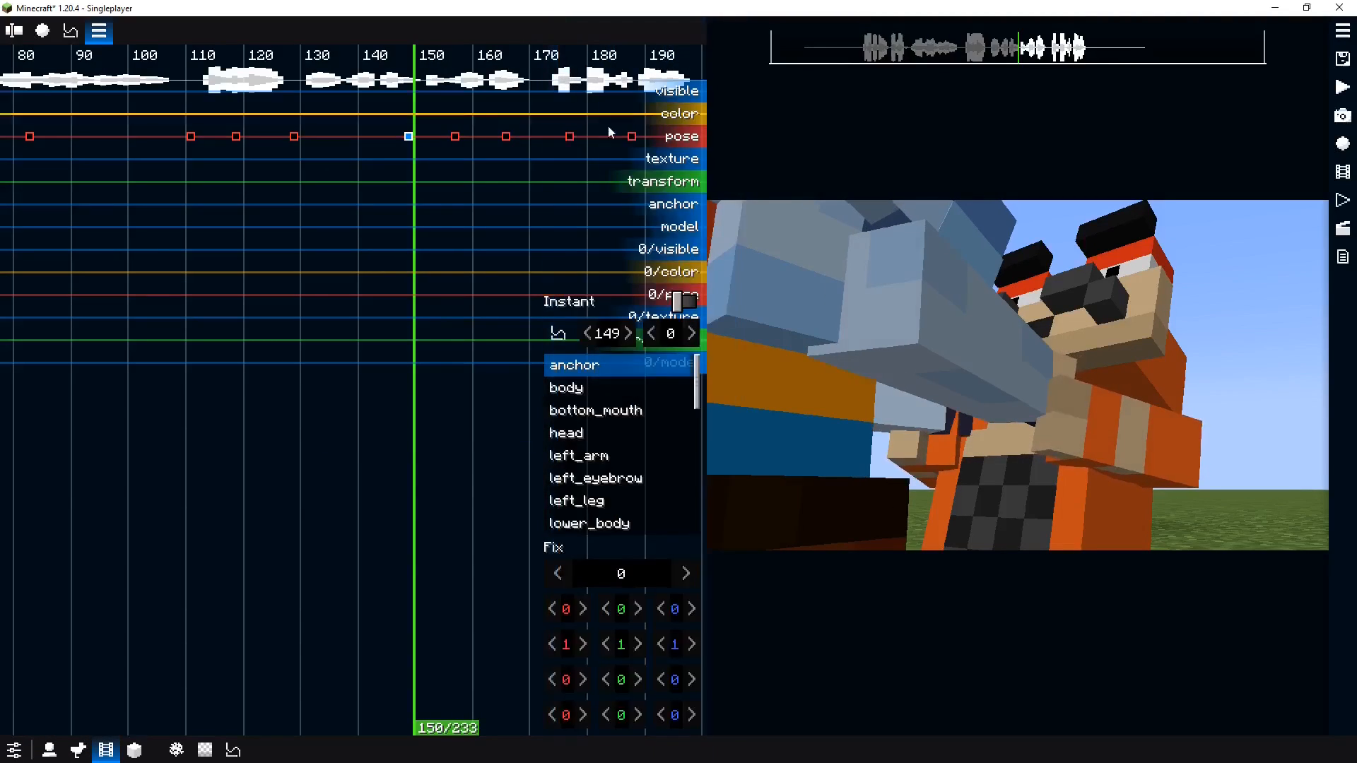
Play back the edited punch and zoom the timeline out to show the whole film
left_click(374, 219)
key("space")
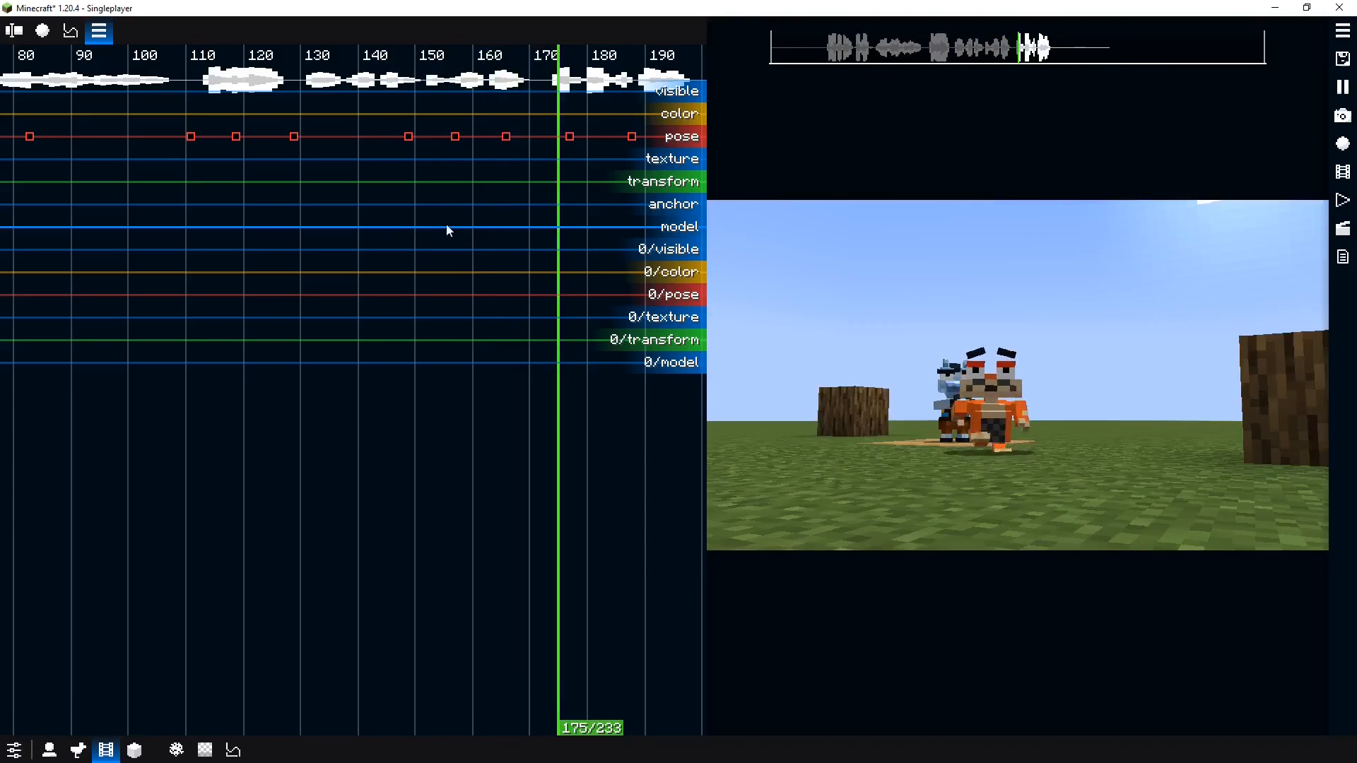
scroll(506, 313, "down", 3)
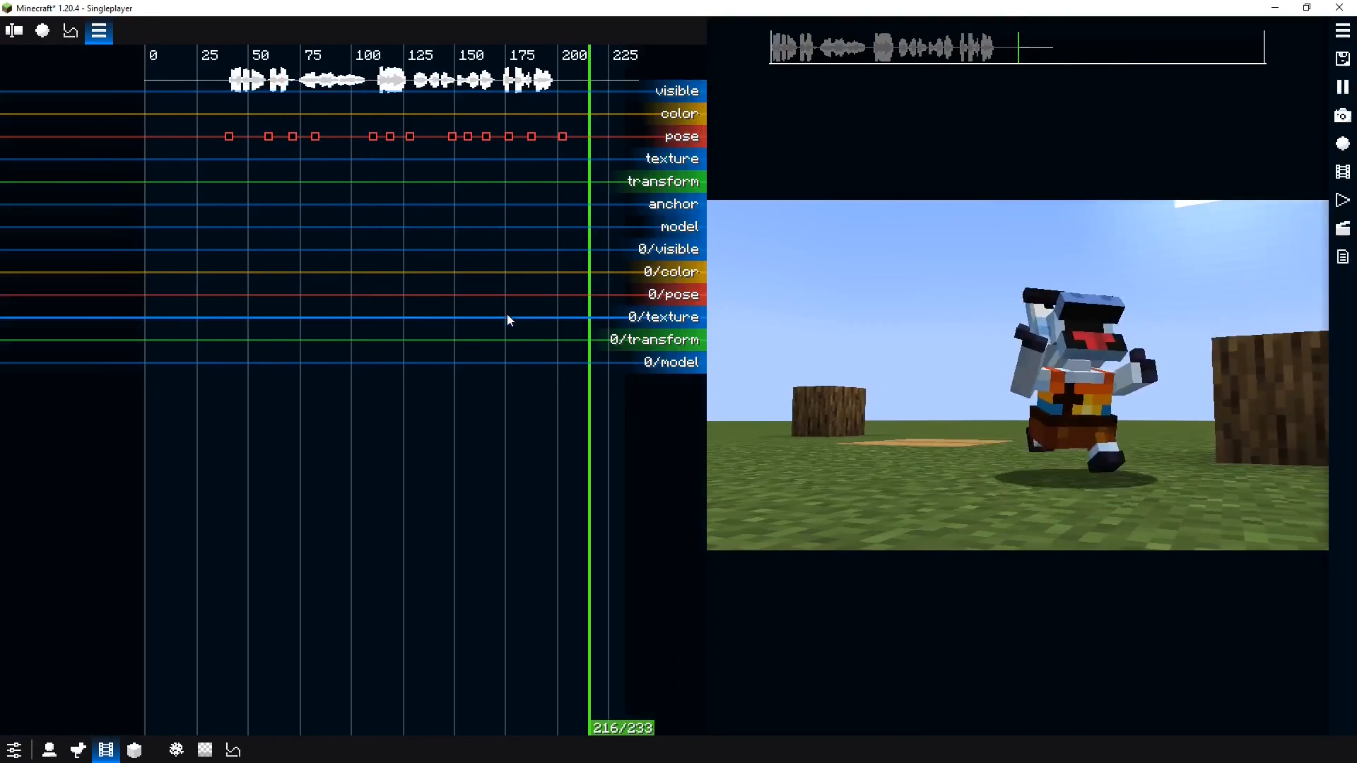
scroll(507, 314, "down", 2)
key("space")
Return the playhead to the start and save the film
left_click_drag(325, 284, 248, 277)
key("ctrl+s")
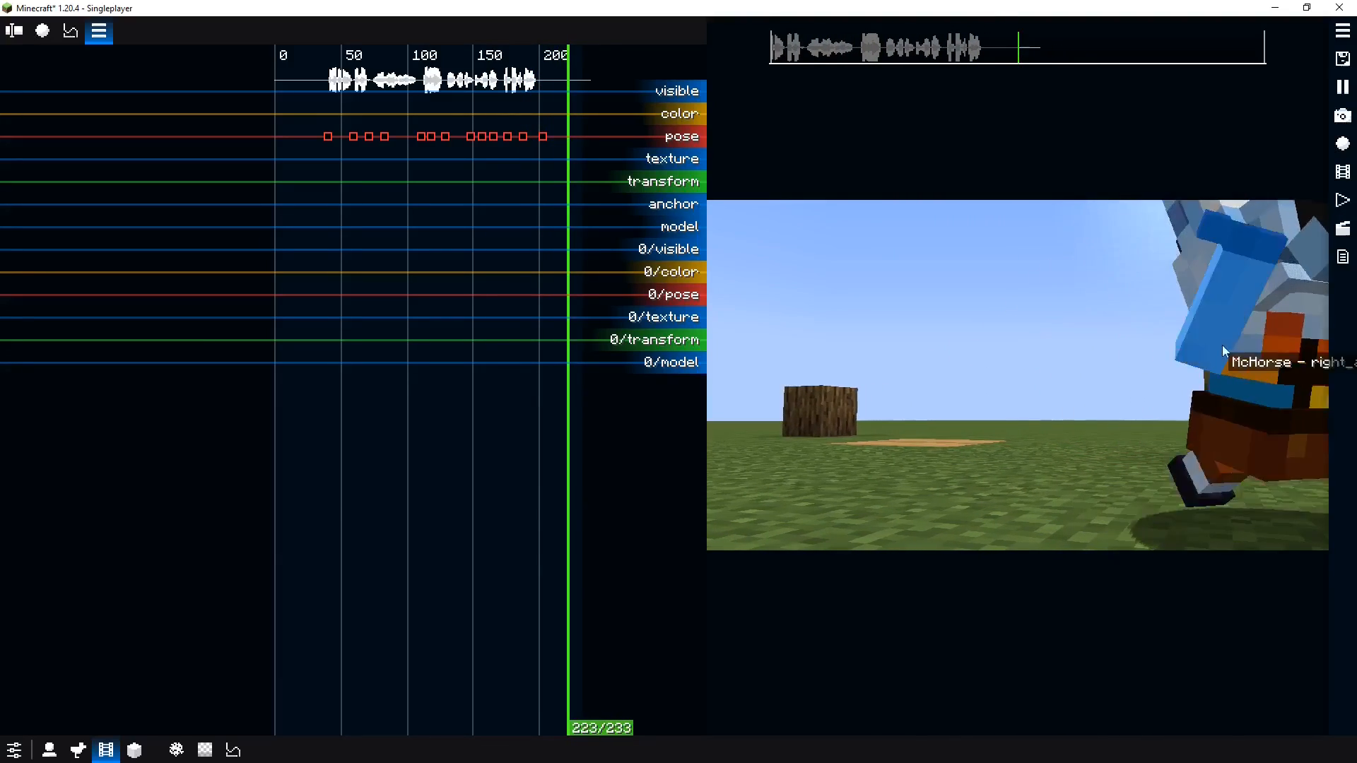
Open the videos folder, play the newest rendered video, and close the player
left_click(1342, 173)
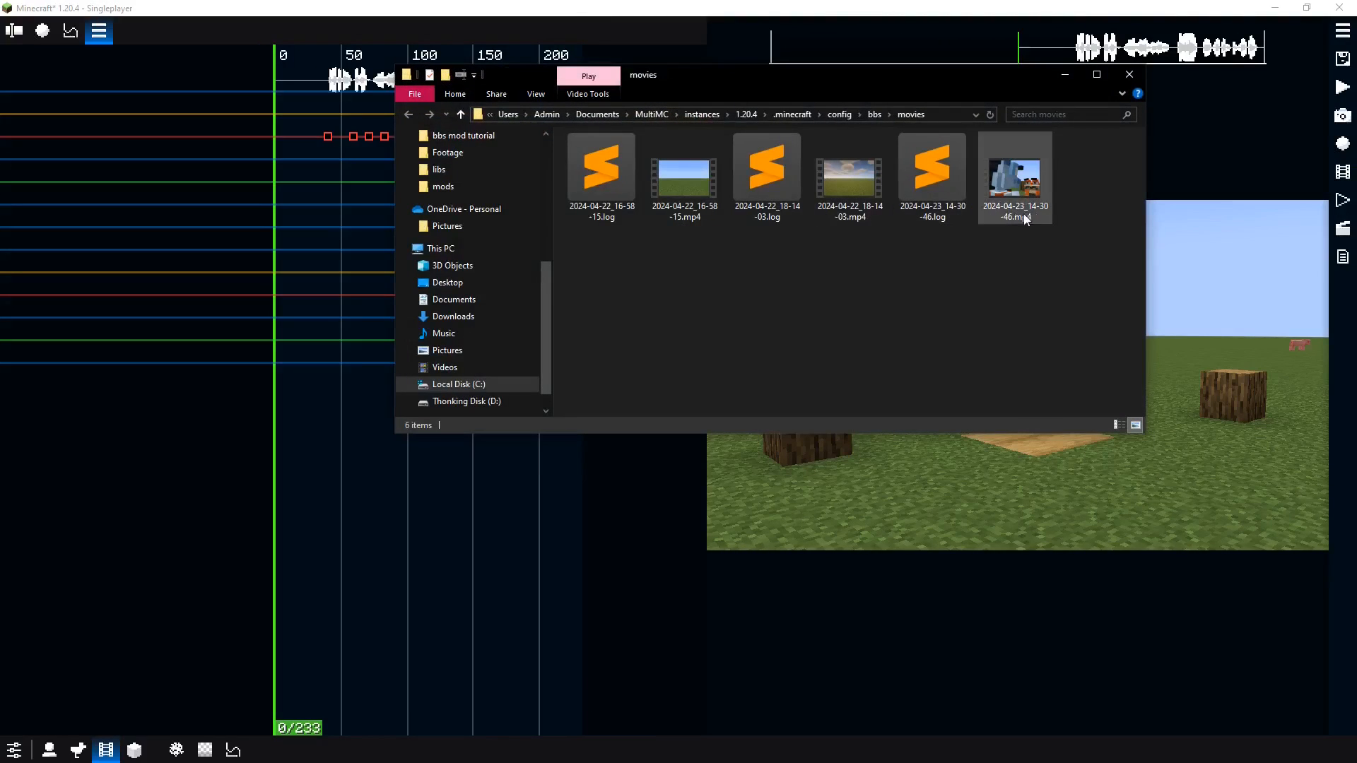
double_click(1013, 195)
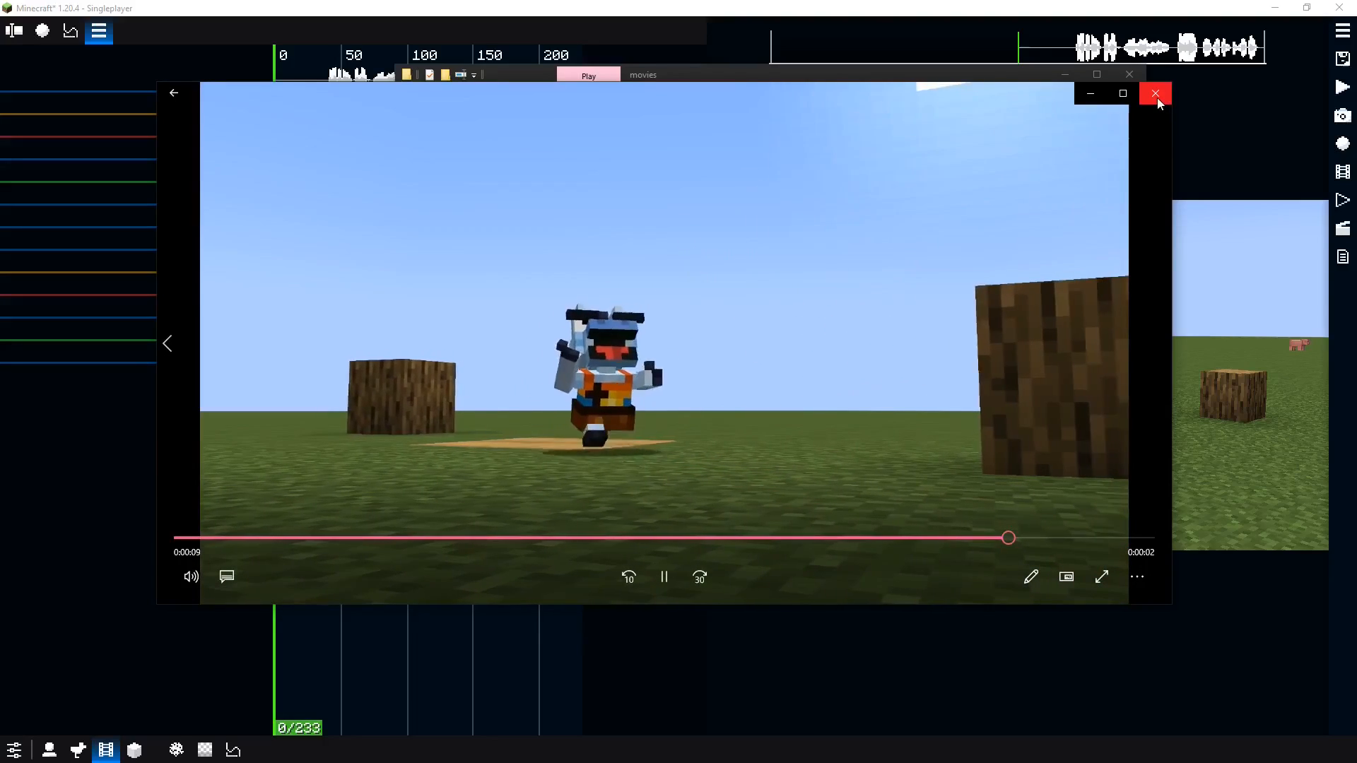
left_click(1156, 97)
left_click(742, 535)
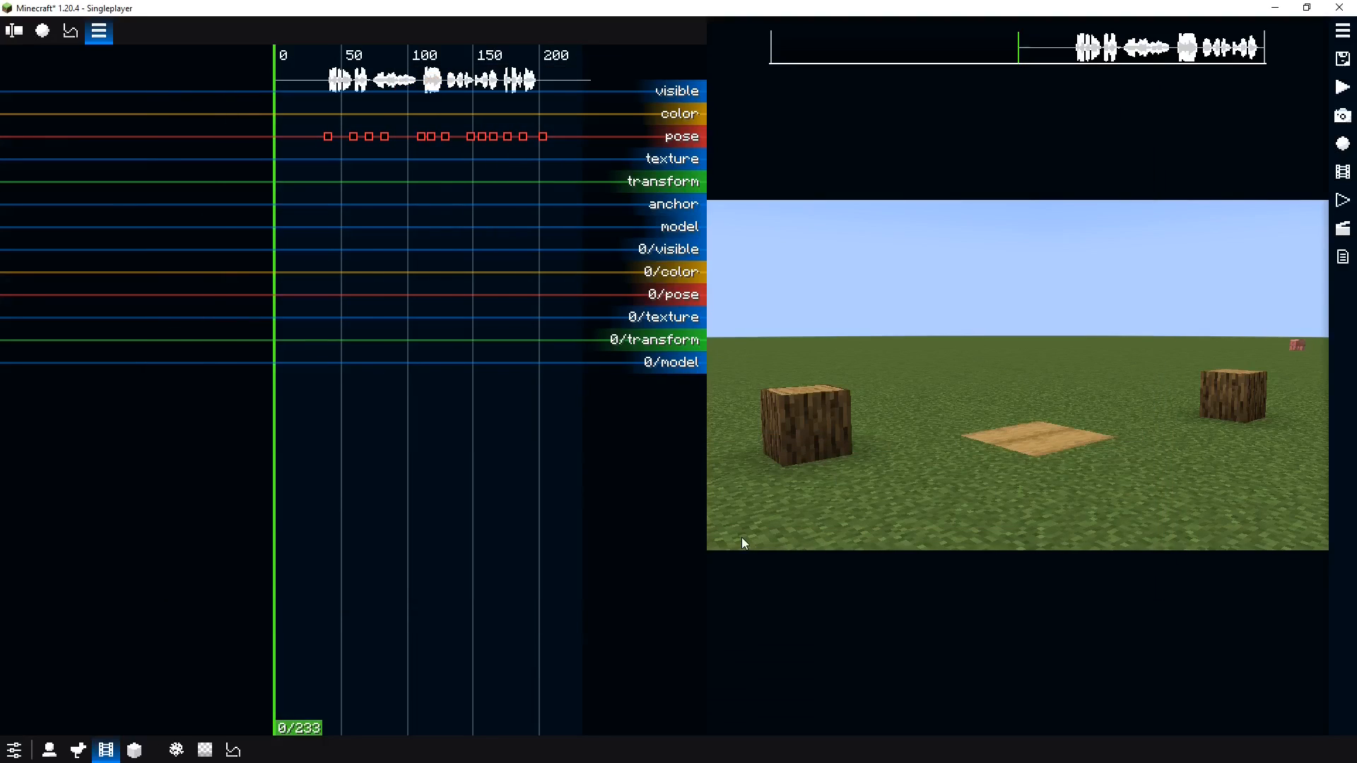